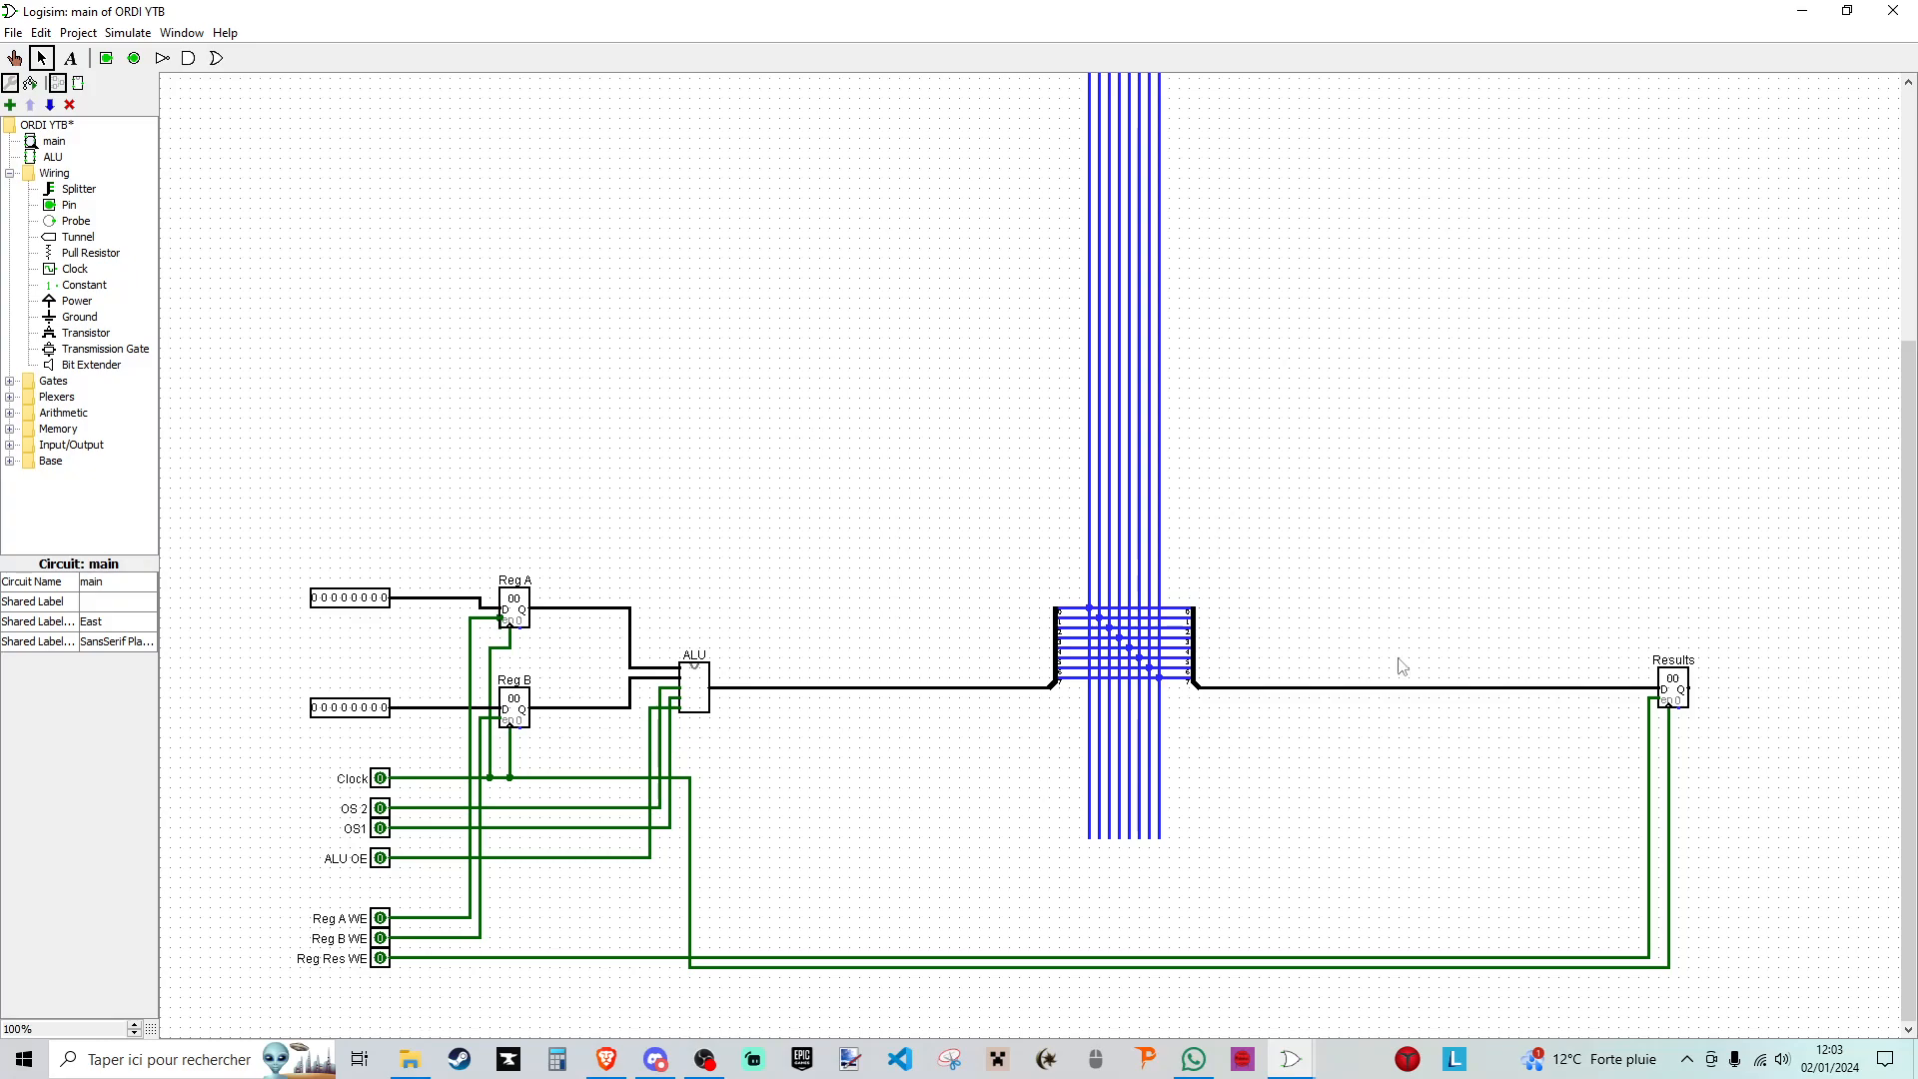
- Examine the ALU output, the eight-line data bus and the Results register in the main circuit
drag(777, 575, 614, 491)
drag(1588, 578, 1735, 743)
scroll(1022, 625, up, 5)
drag(985, 227, 1262, 912)
scroll(1219, 612, down, 4)
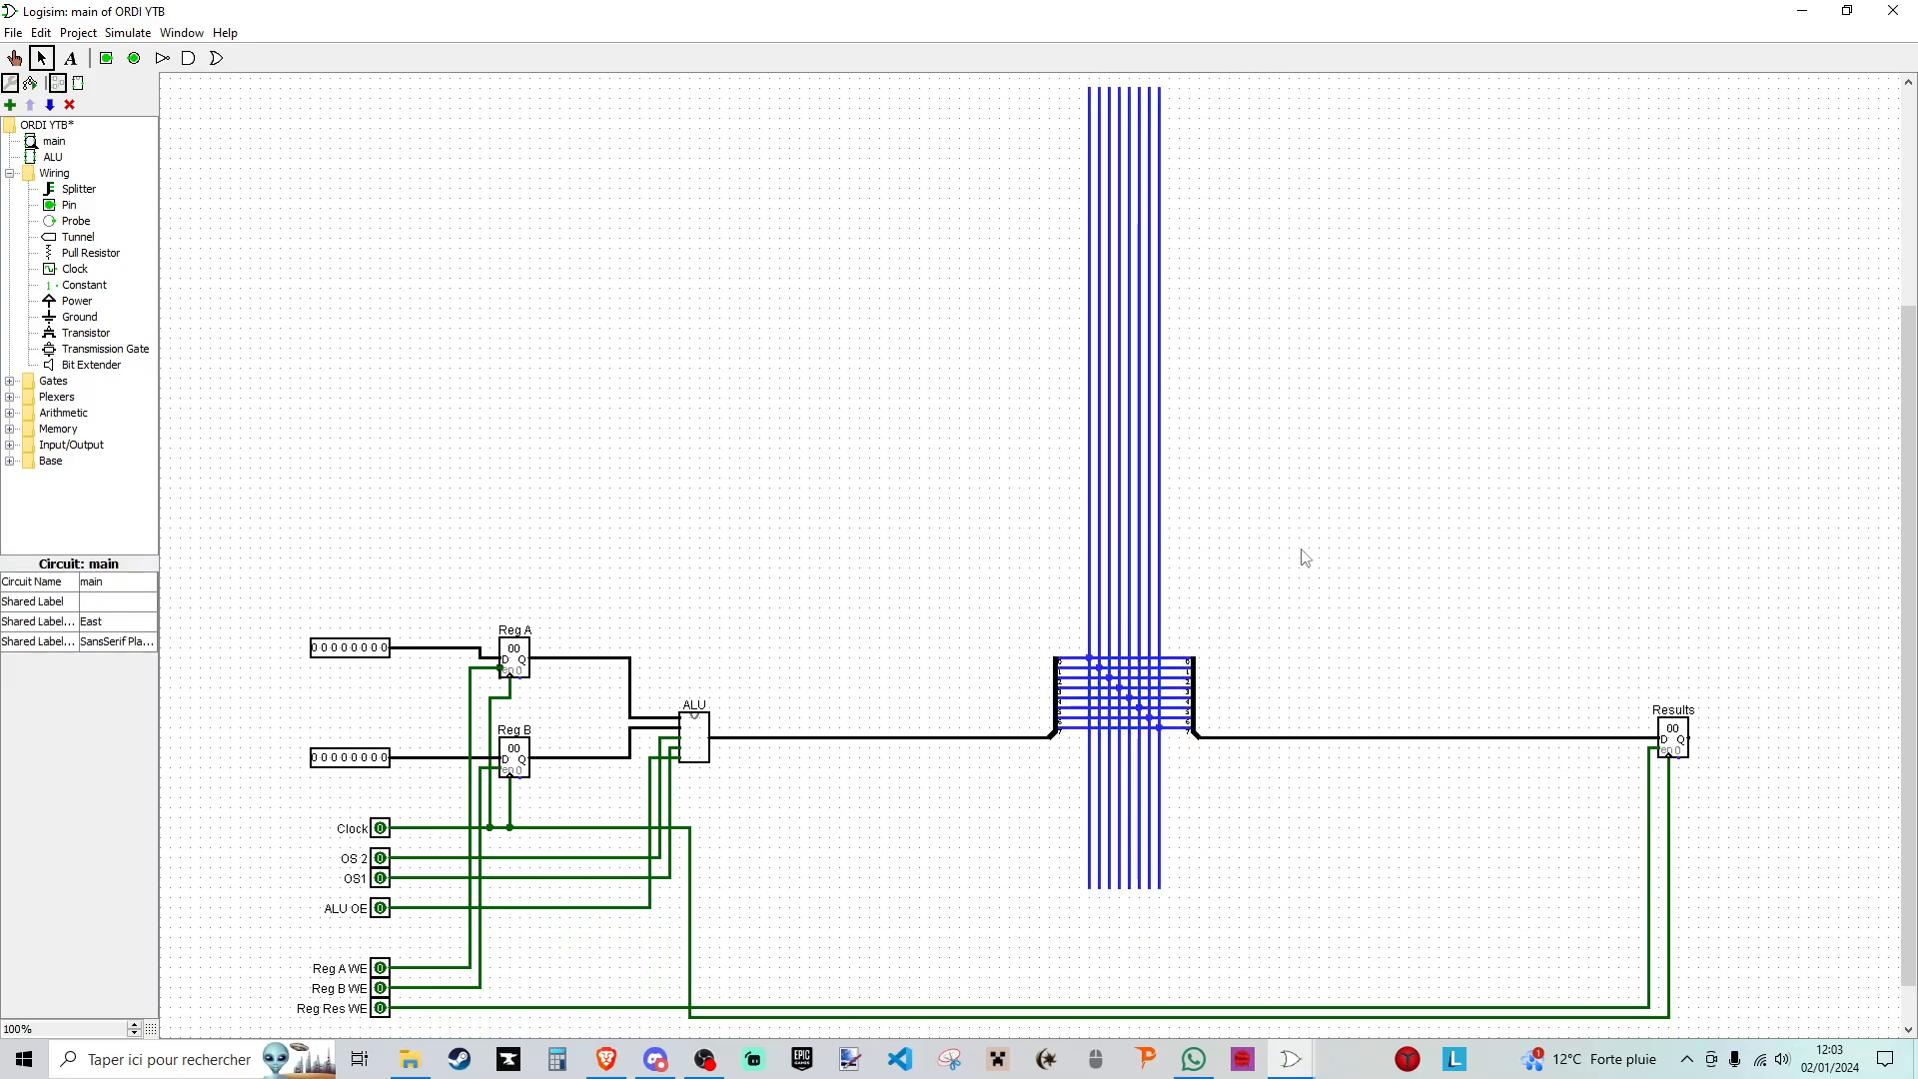
scroll(1304, 555, up, 2)
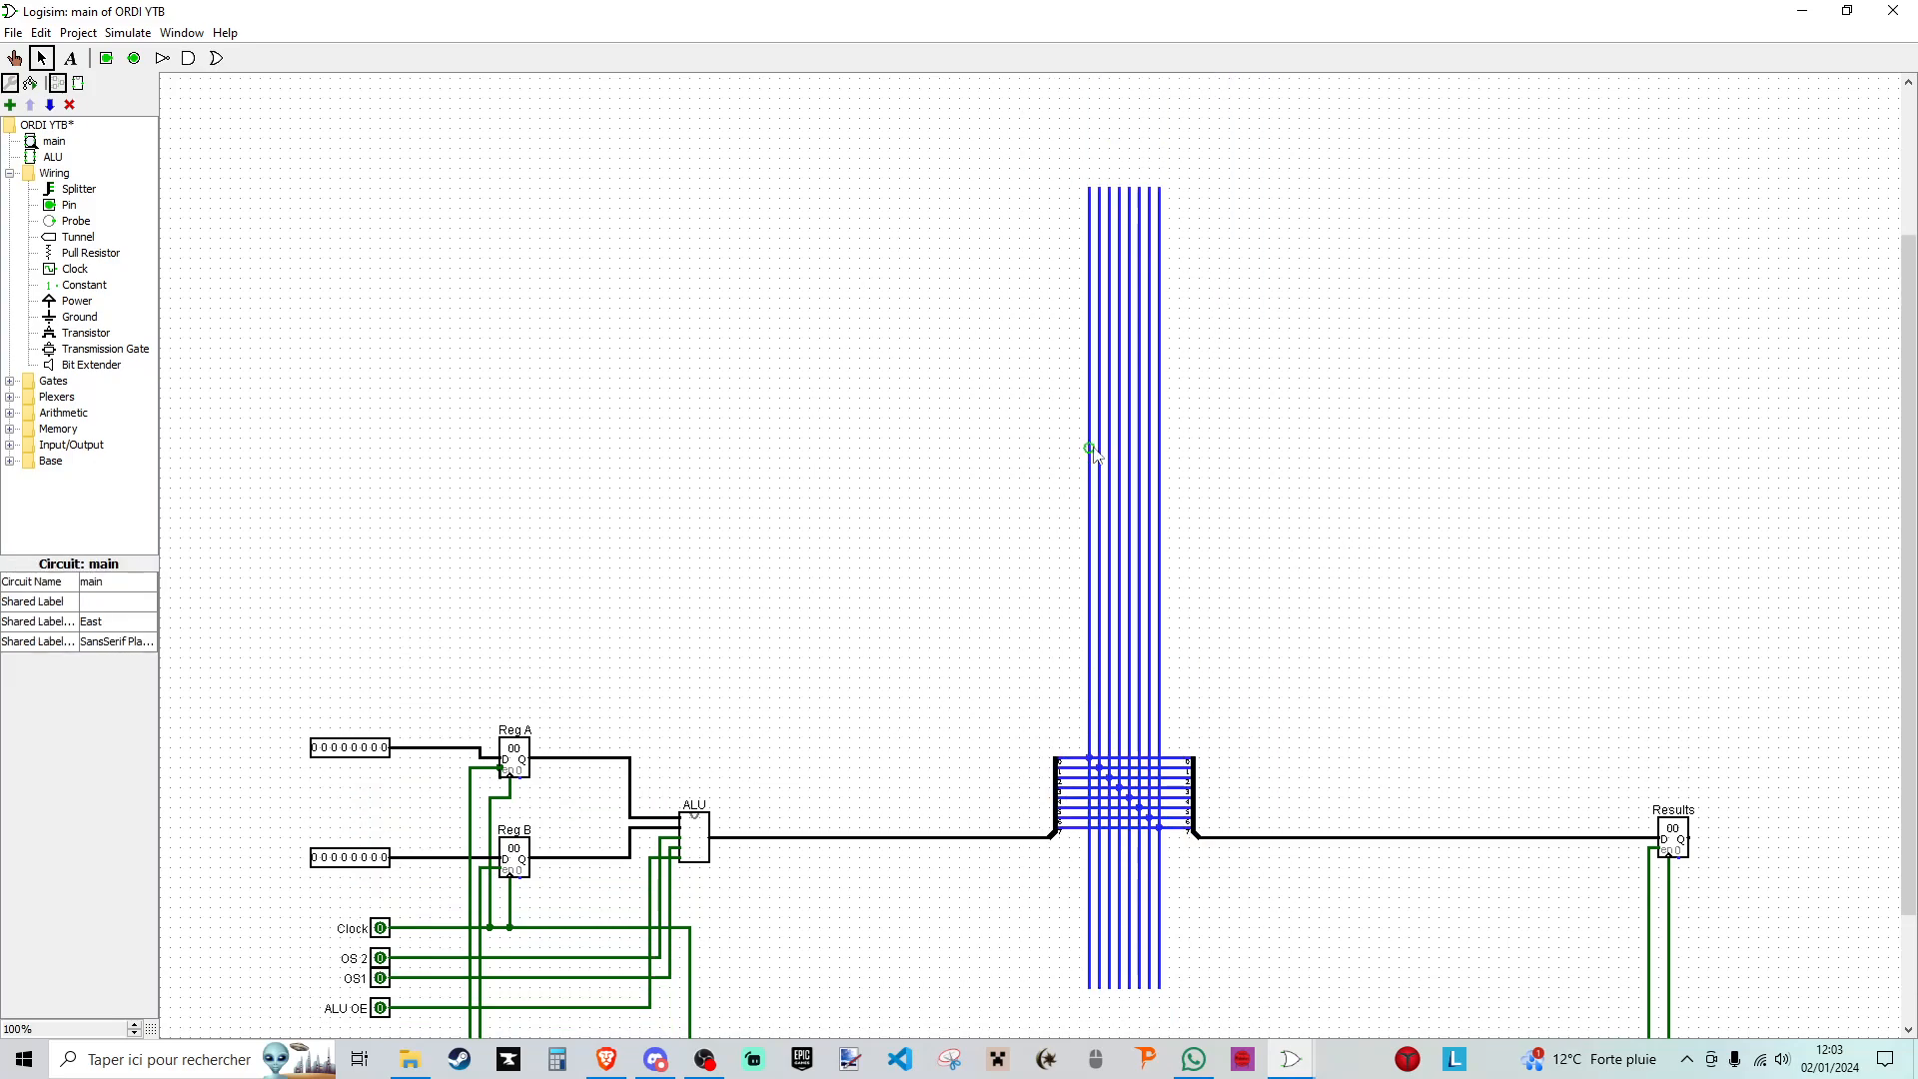
- Switch to the Ordi 16-bits project, inspect its internal data bus and connected registers, and return to the ORDI YTB project
mouse_move(1289, 1067)
click(1391, 963)
scroll(1213, 348, down, 3)
scroll(1212, 348, up, 3)
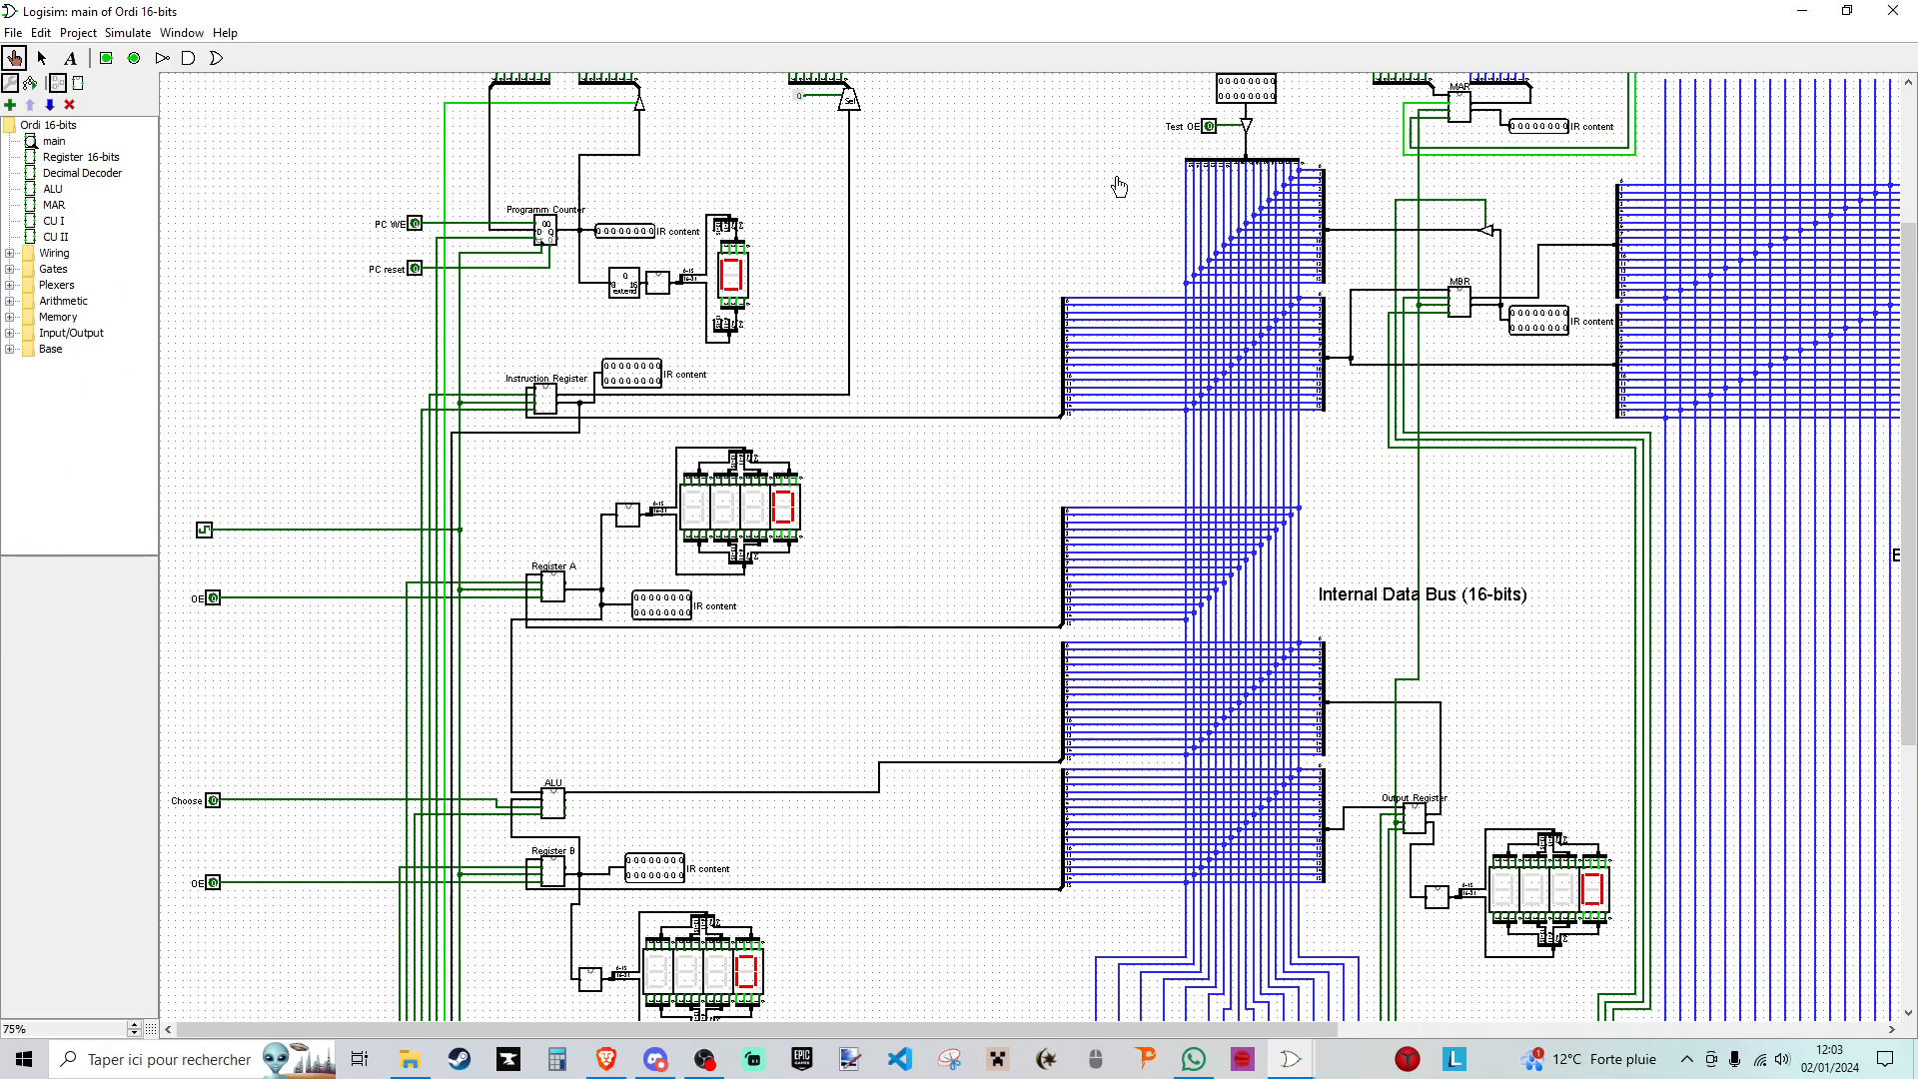
scroll(1159, 105, down, 3)
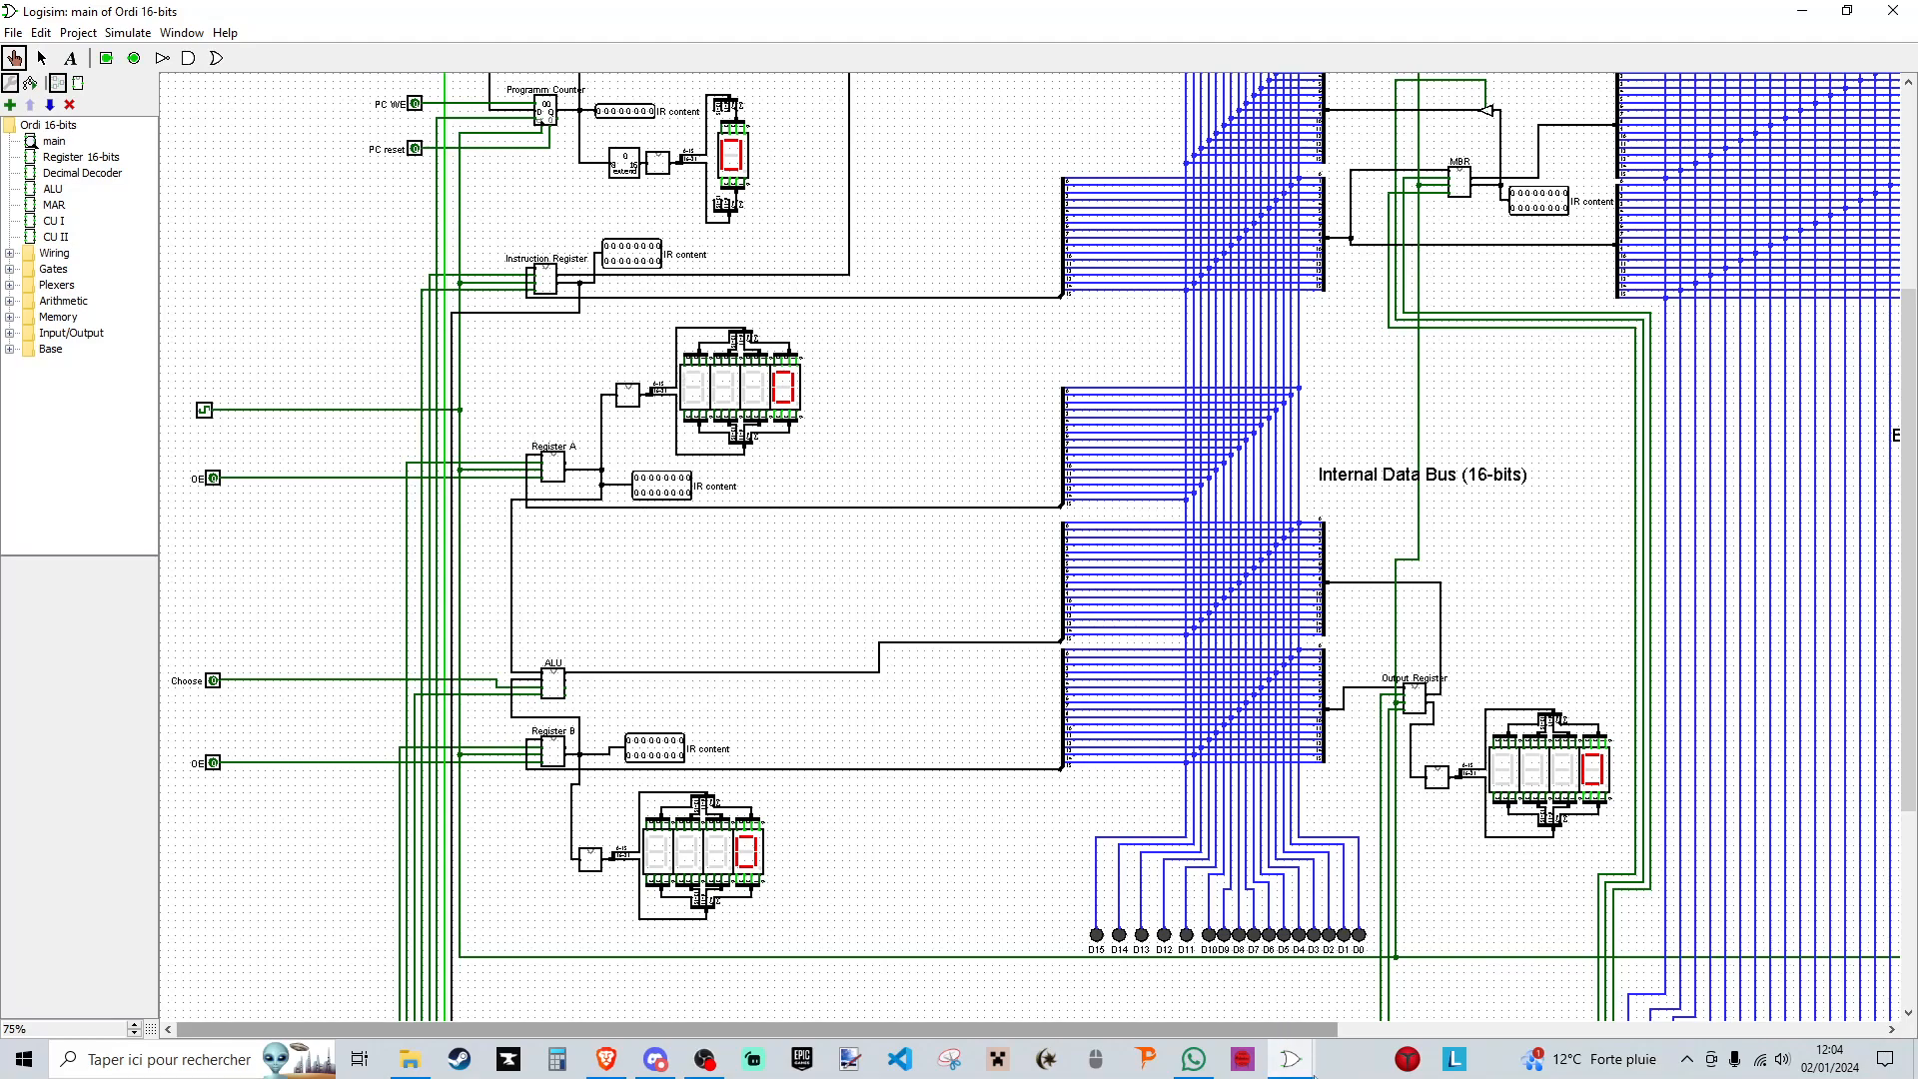
mouse_move(1292, 1059)
click(1413, 964)
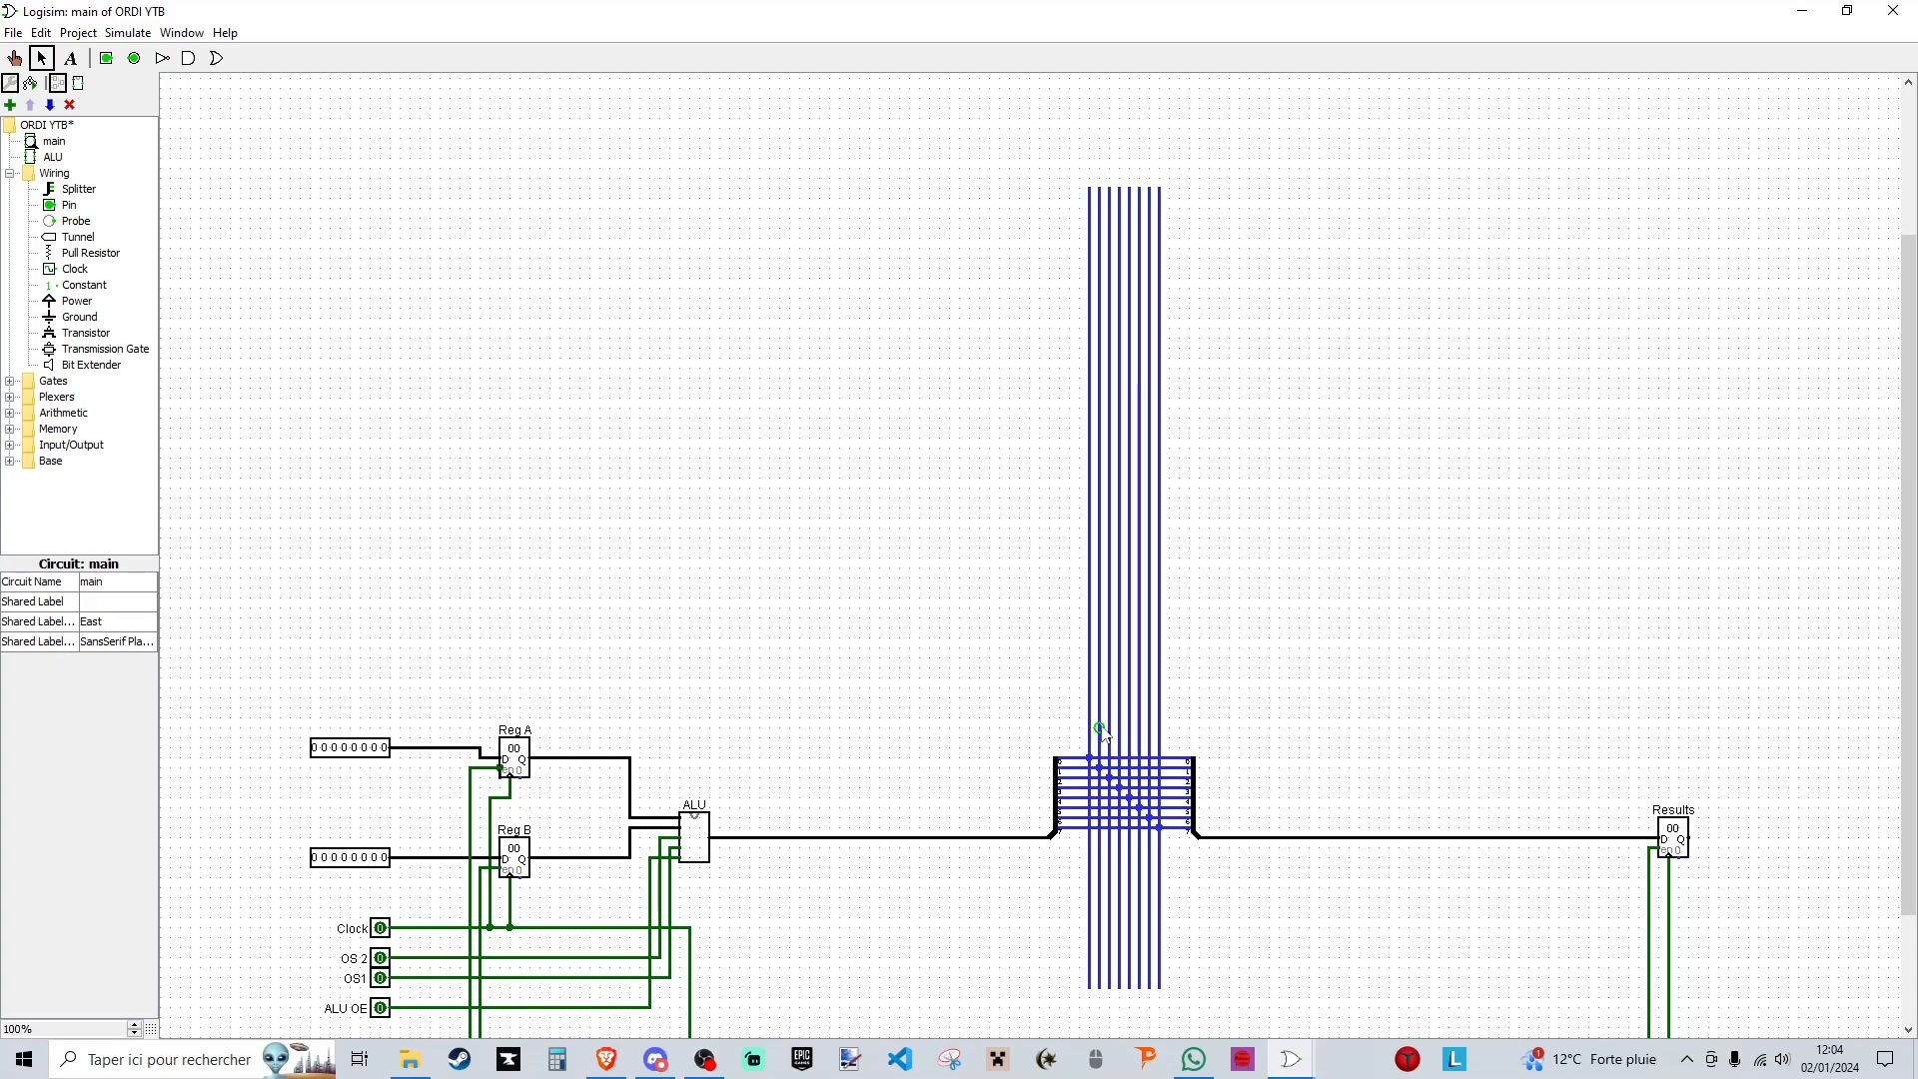
scroll(927, 692, down, 1)
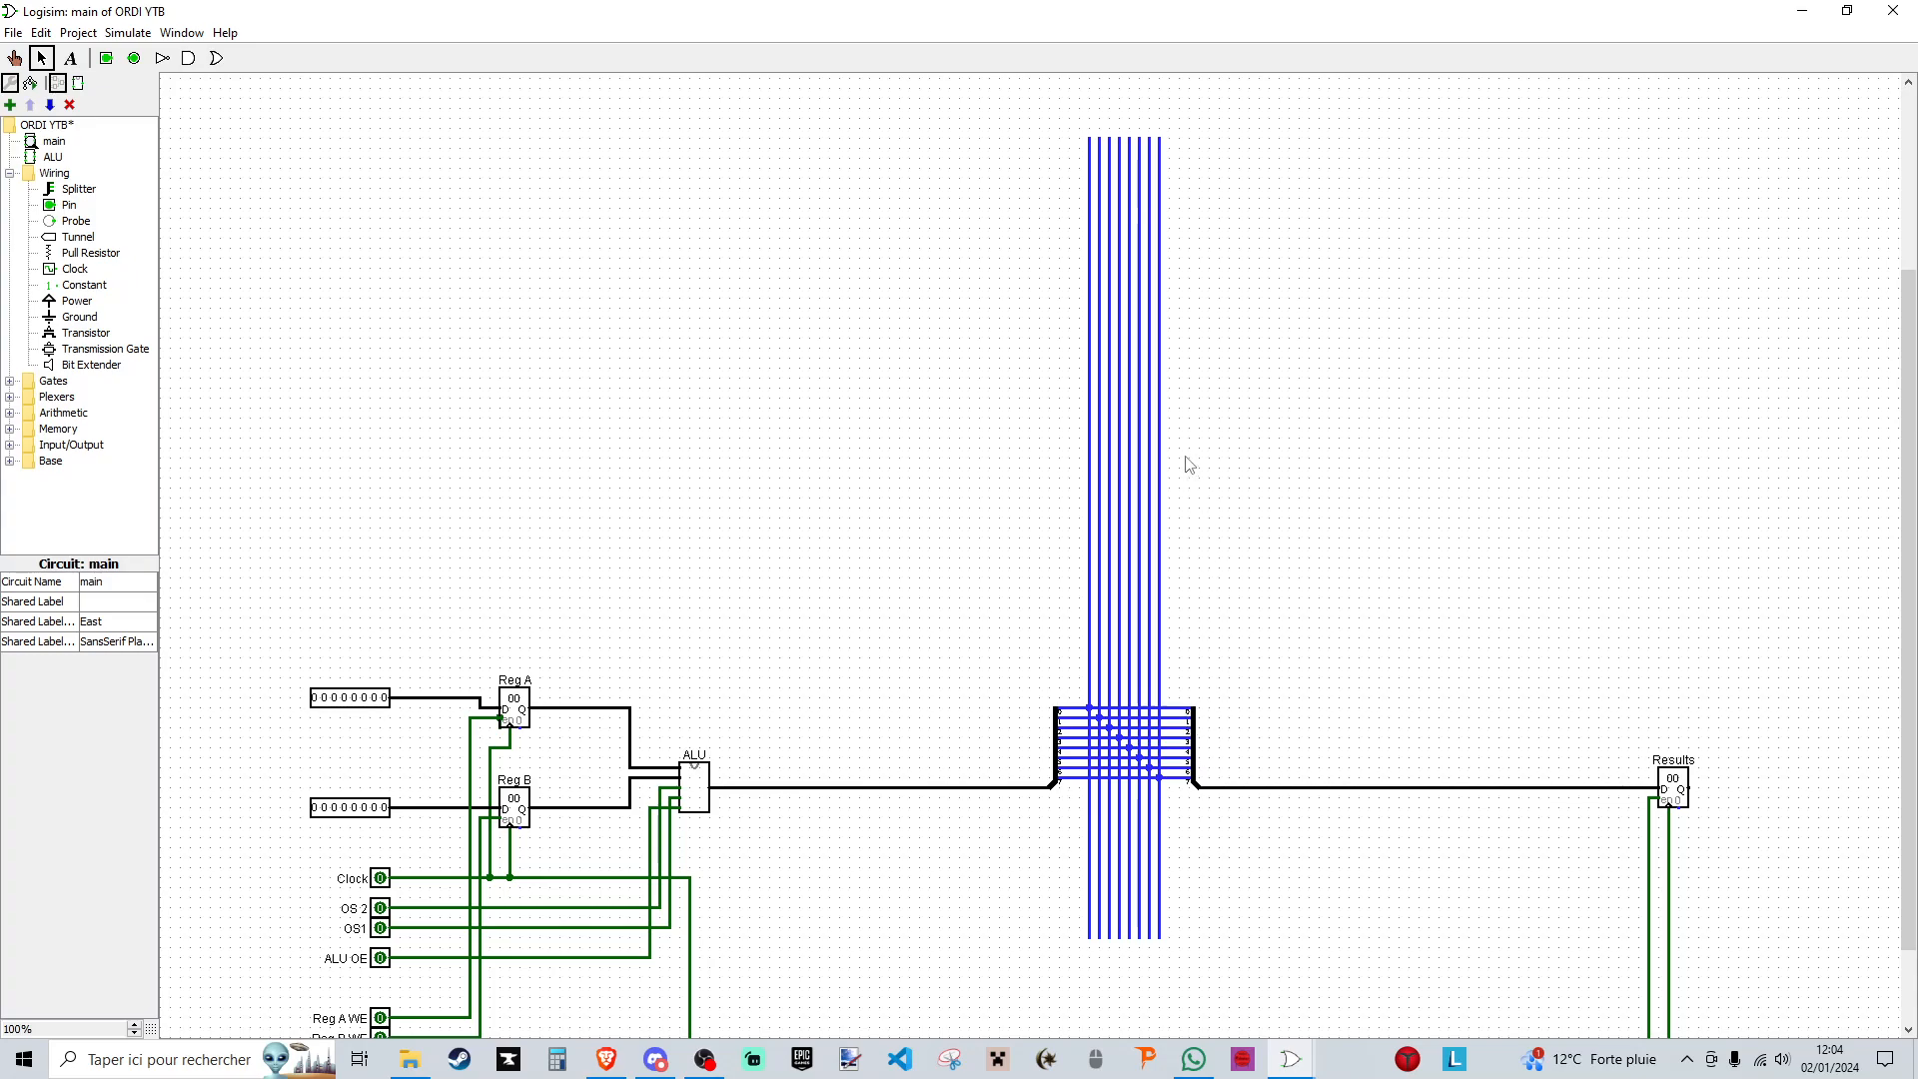
- Try wiring a two-way splitter to the first two bus lines below the existing splitters, and remove it
click(1201, 753)
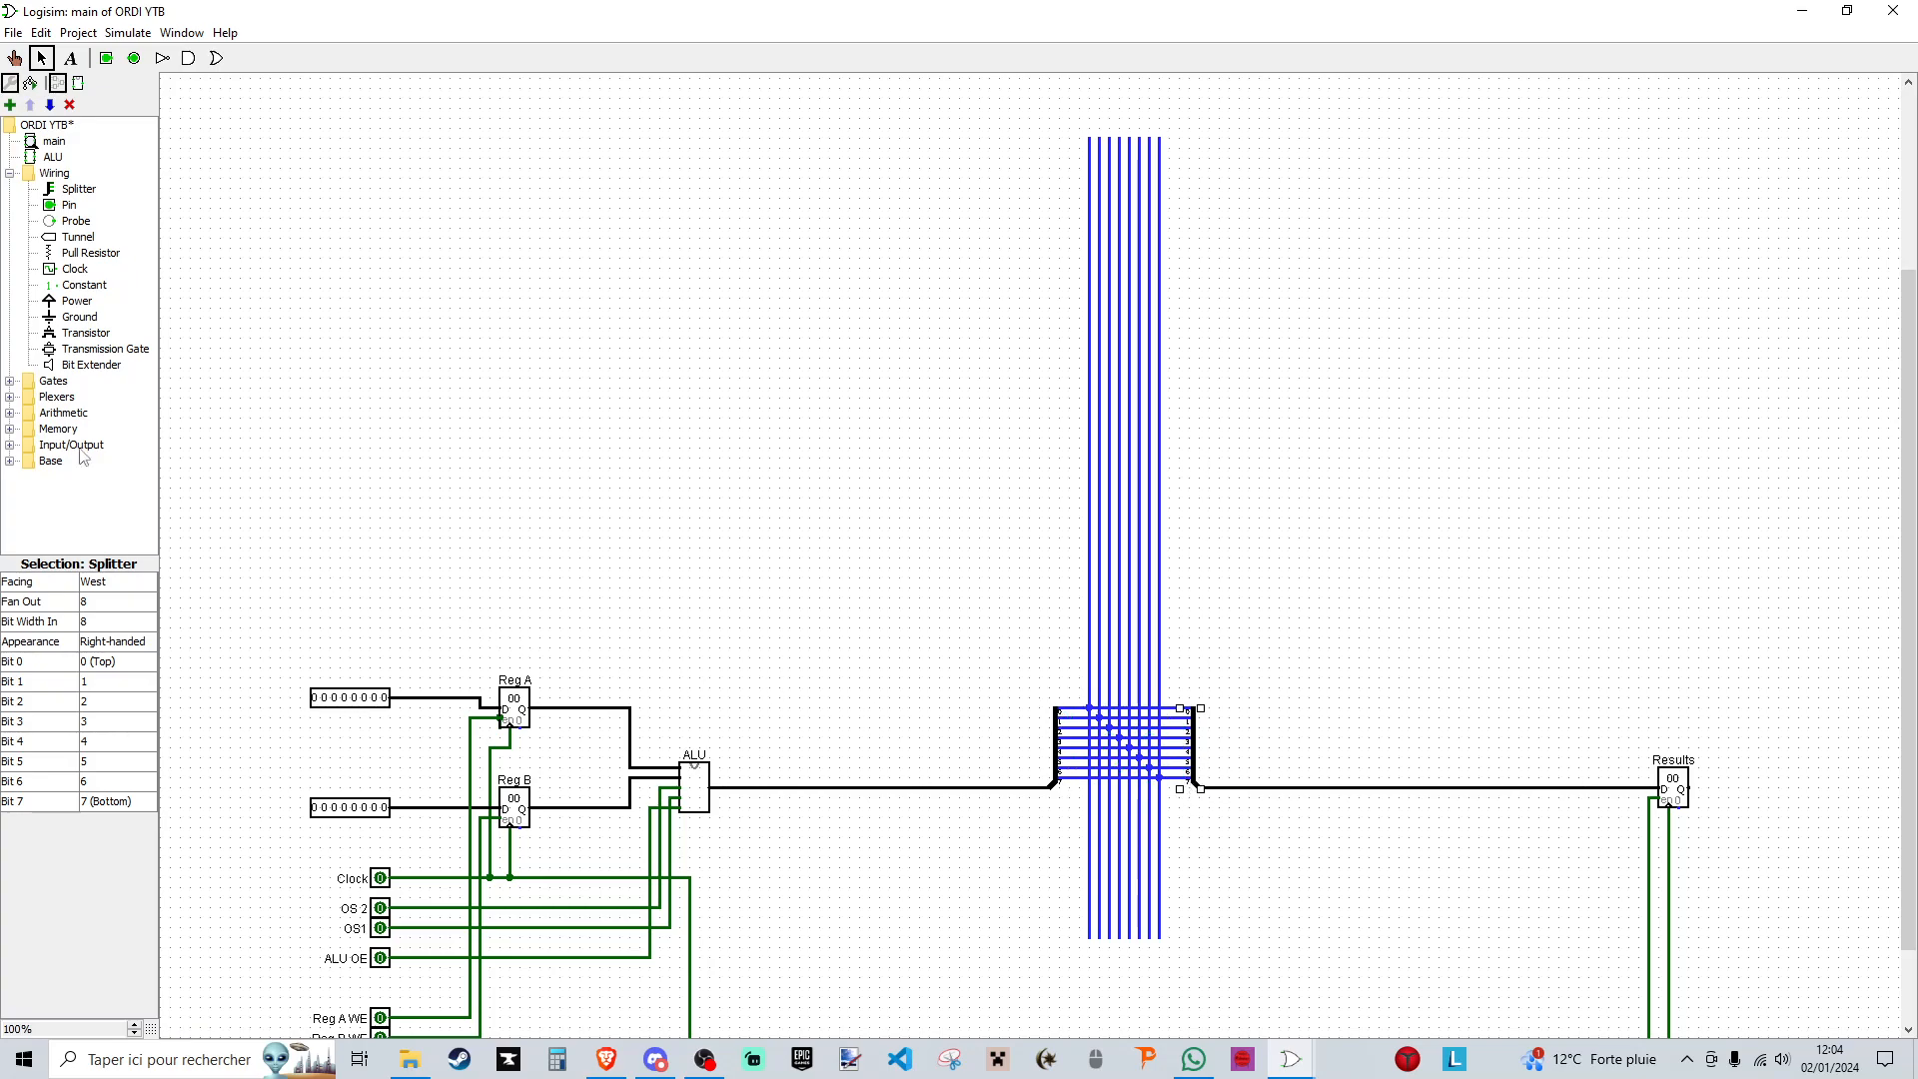
click(77, 190)
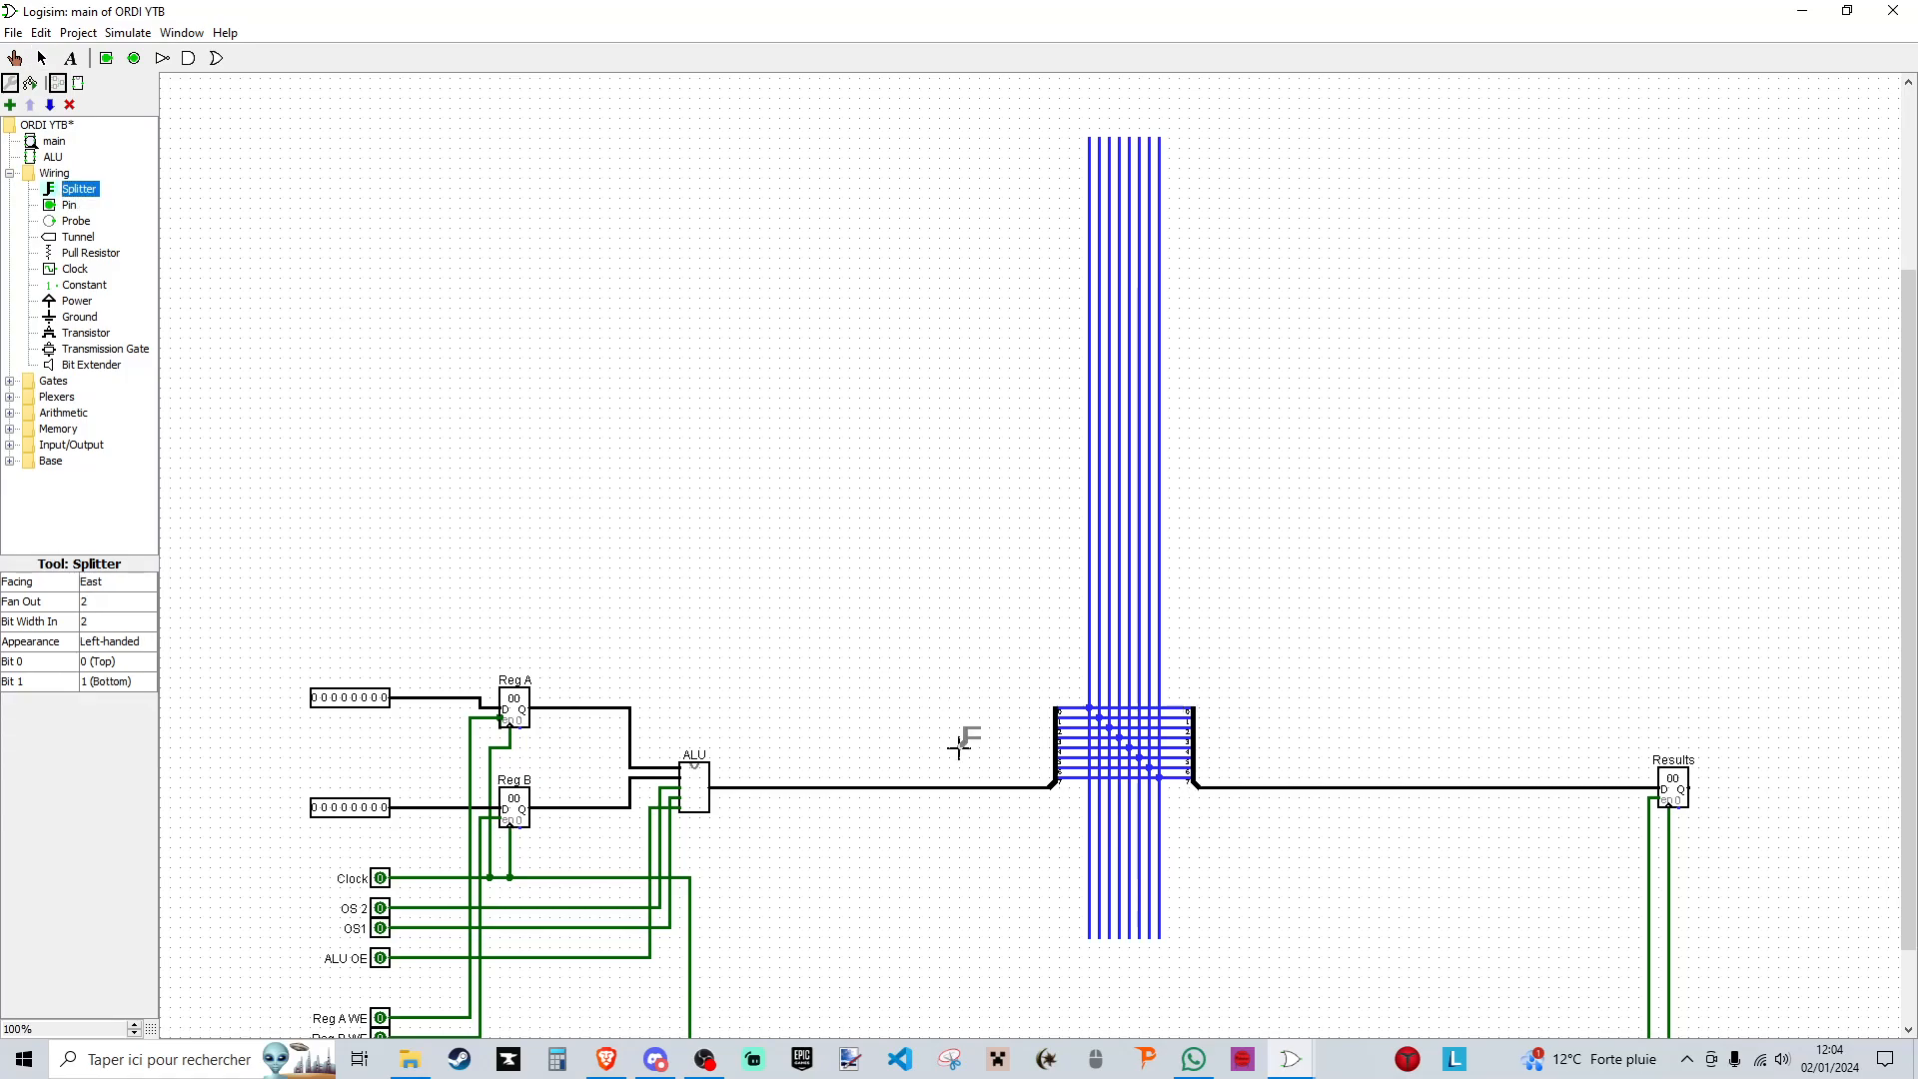
click(1020, 847)
drag(1041, 837, 1099, 848)
scroll(1063, 936, up, 2)
scroll(1049, 969, down, 2)
click(1044, 997)
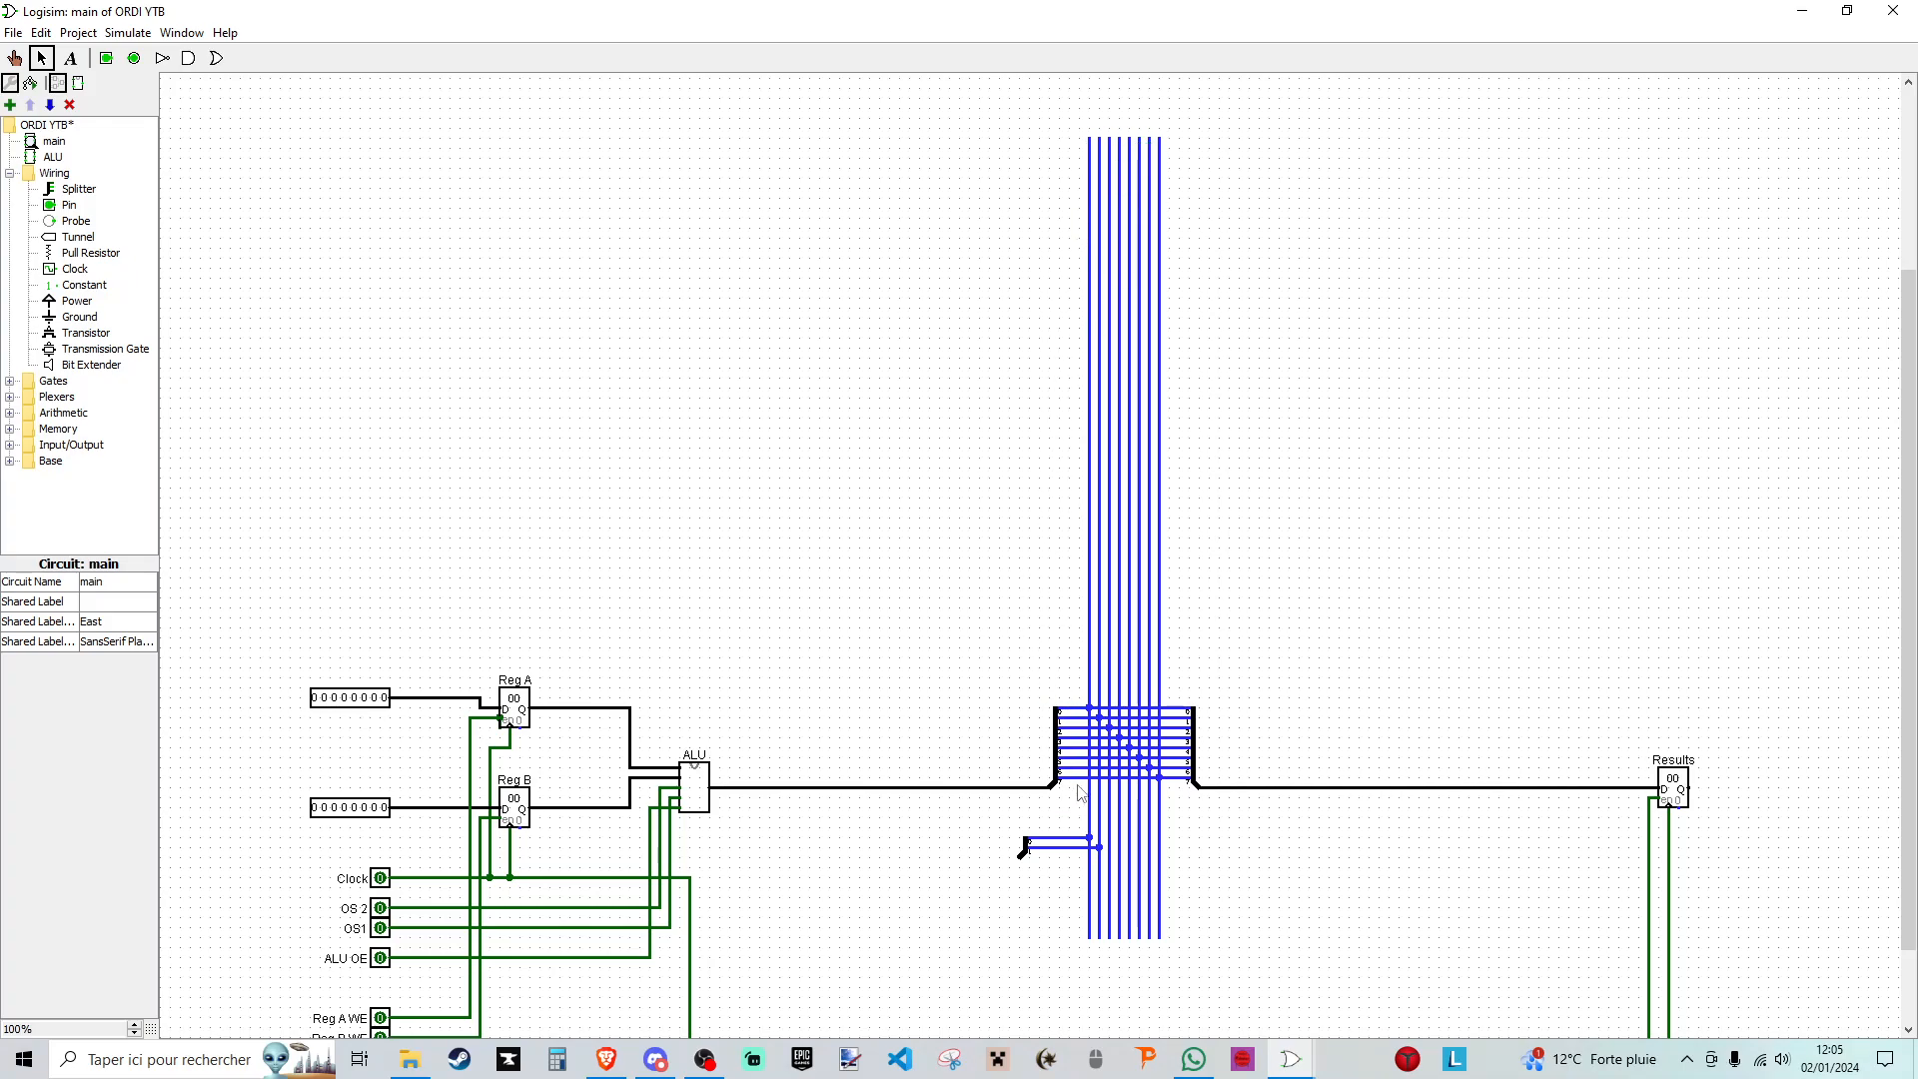
drag(981, 816, 1111, 884)
key(Delete)
- Place an 8-bit register in the empty area above Reg A and label it Instruction Register
drag(1835, 167, 1773, 294)
click(10, 429)
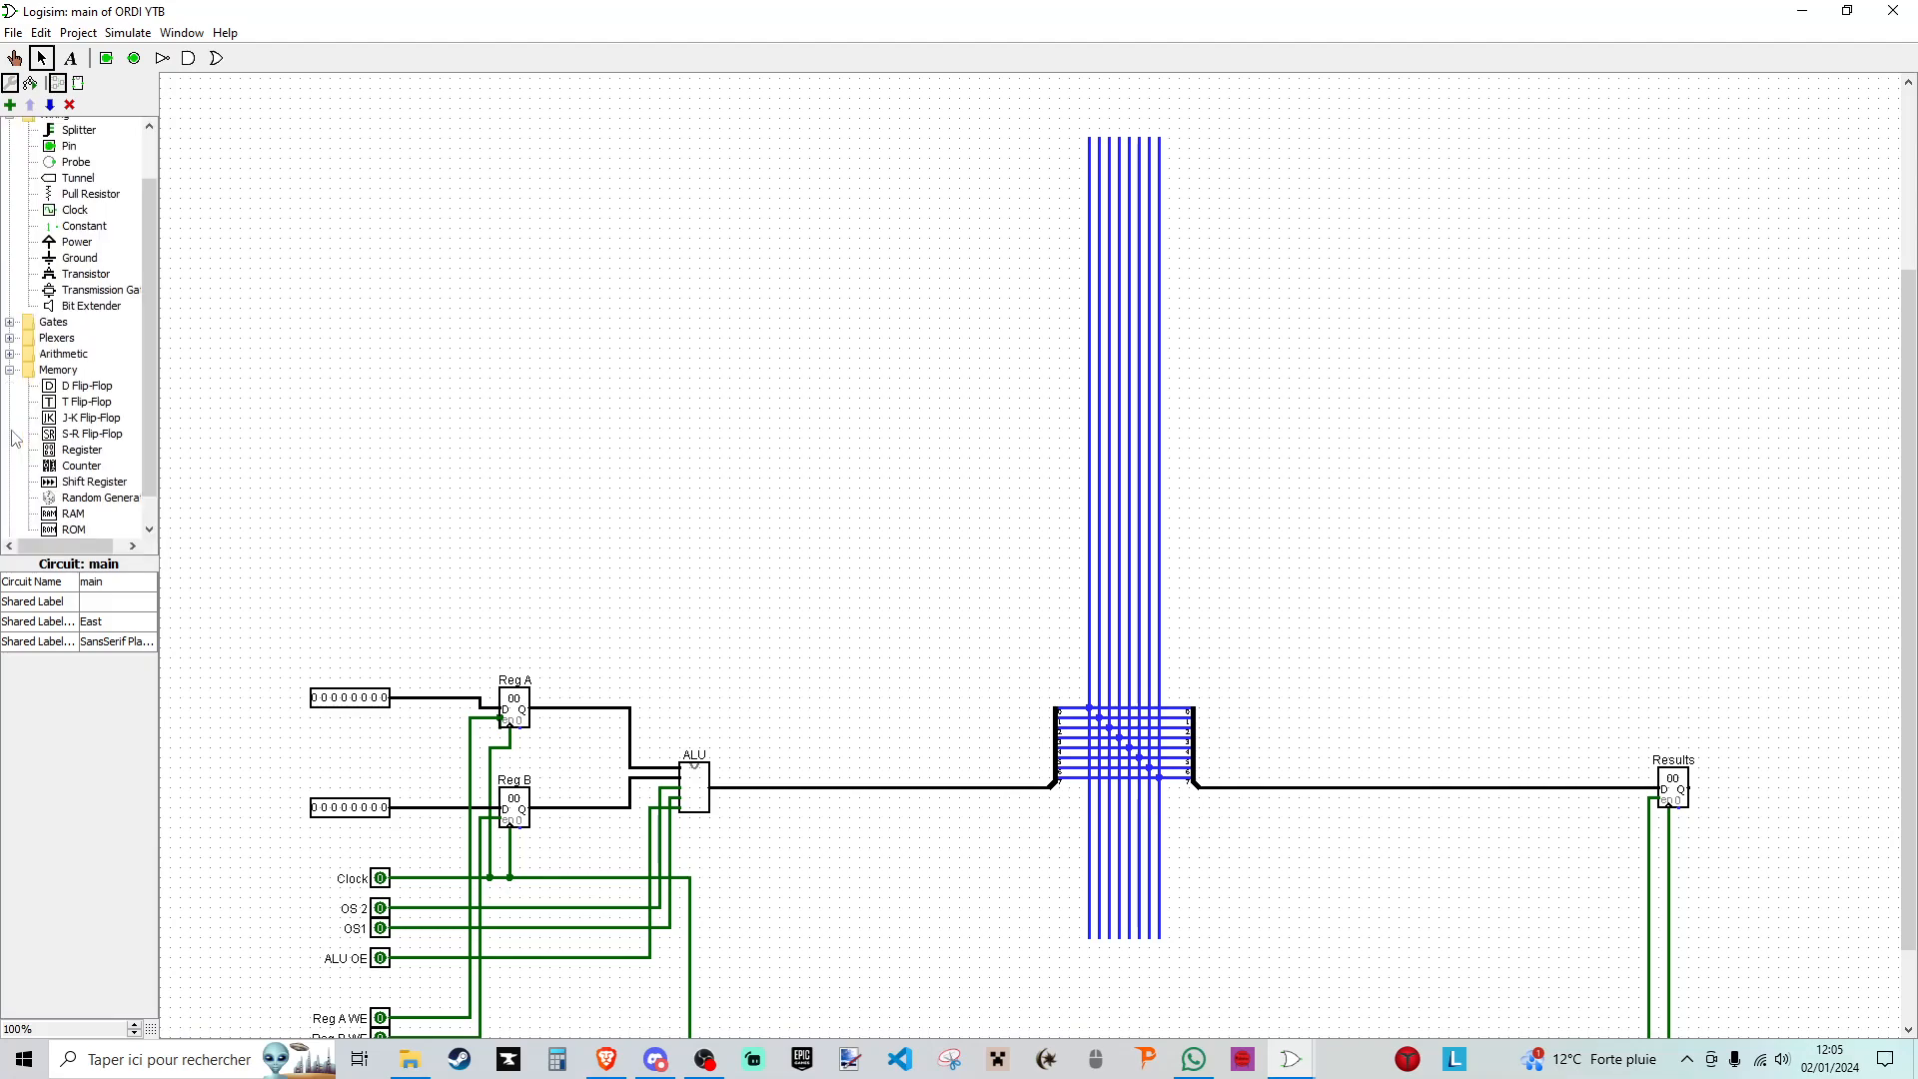
click(82, 450)
click(575, 247)
click(113, 621)
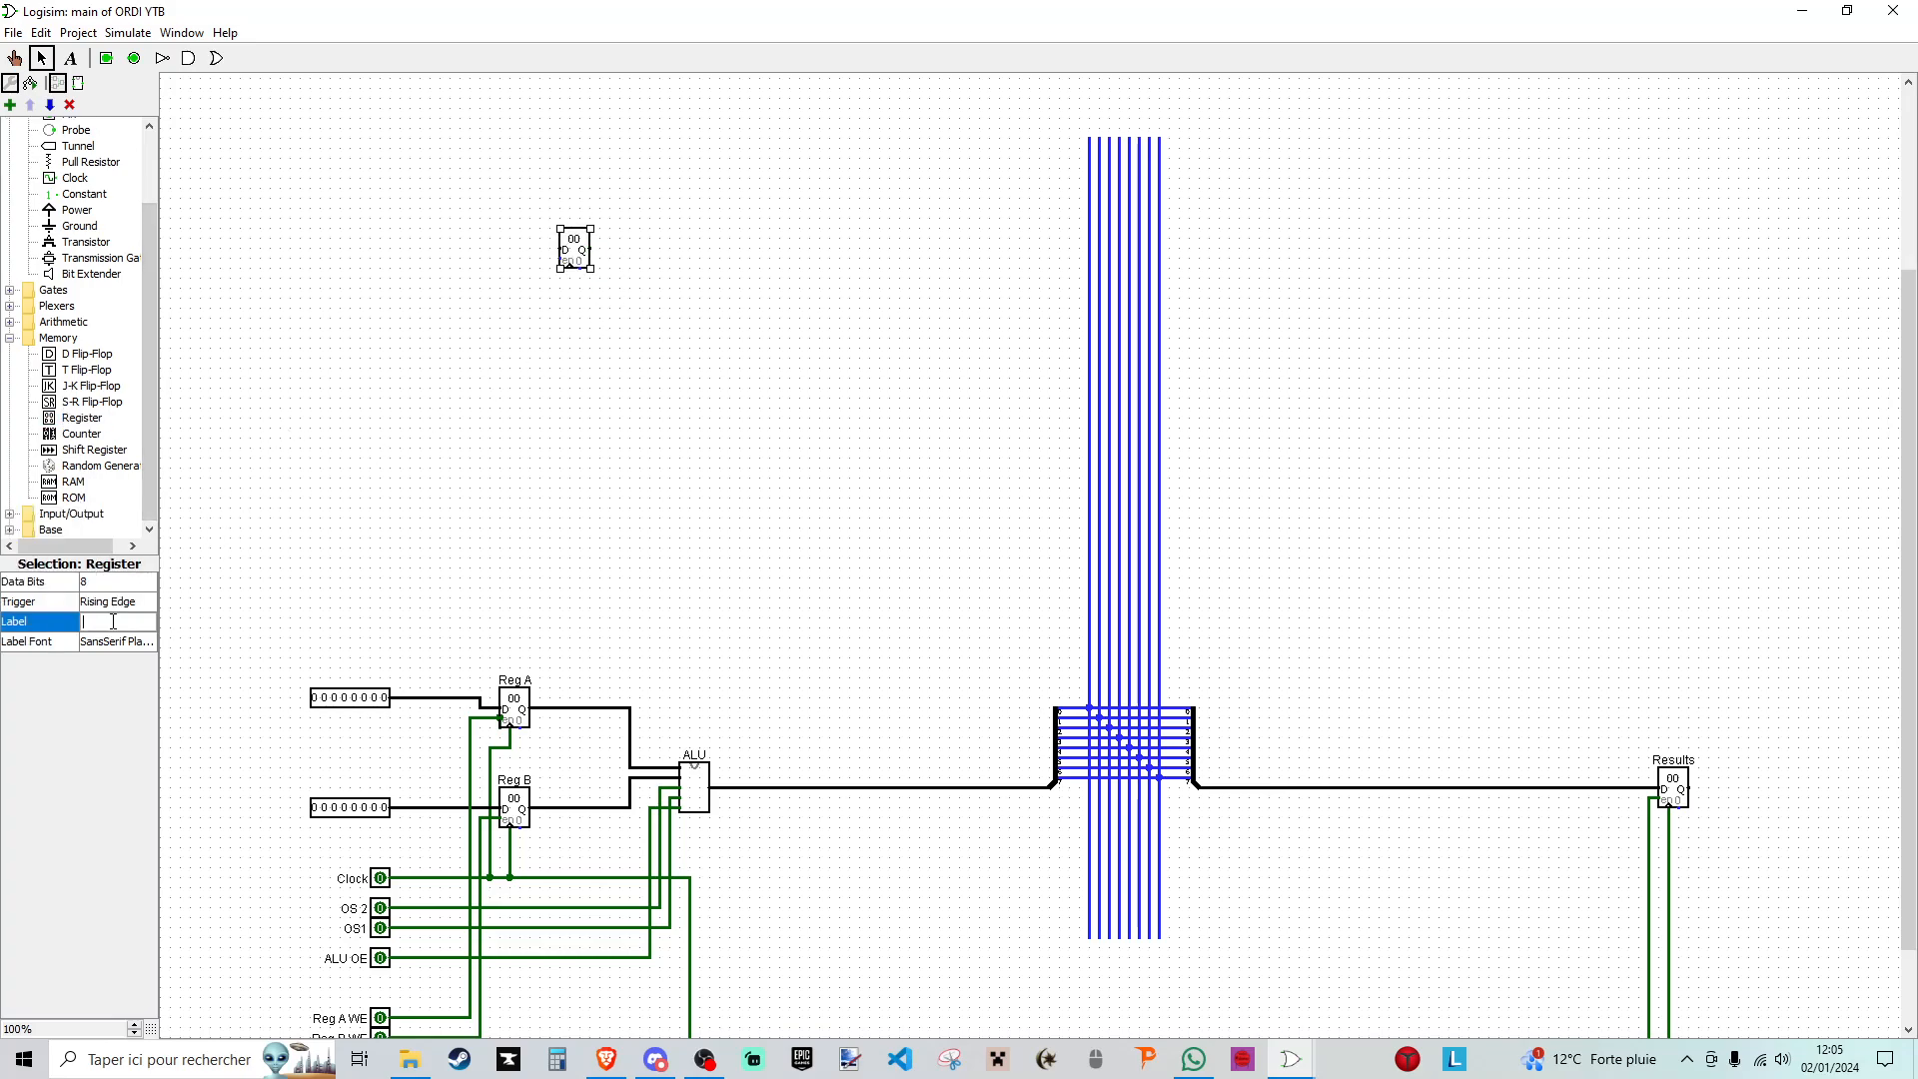
text(Instruction register)
click(370, 526)
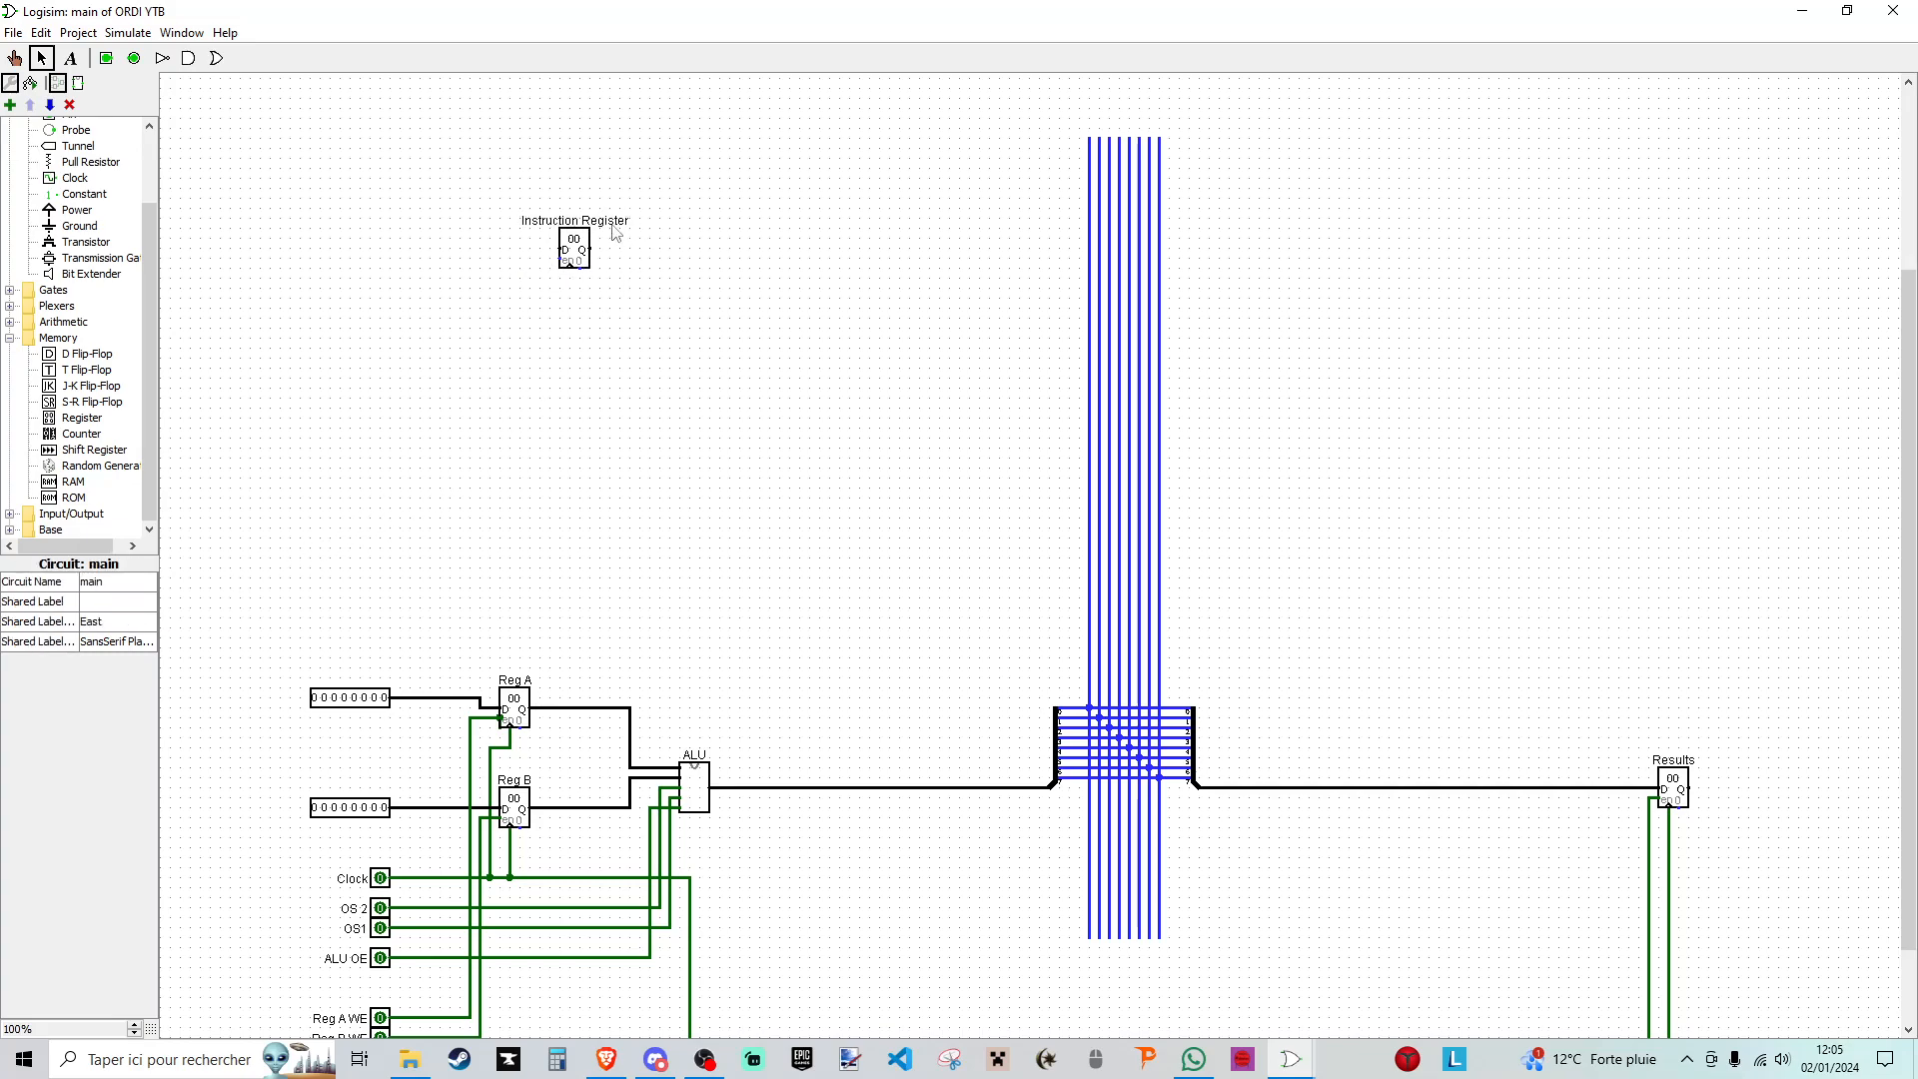
mouse_move(576, 255)
mouse_down()
mouse_move(604, 325)
mouse_move(629, 270)
mouse_move(569, 286)
mouse_move(549, 222)
mouse_move(566, 228)
mouse_up()
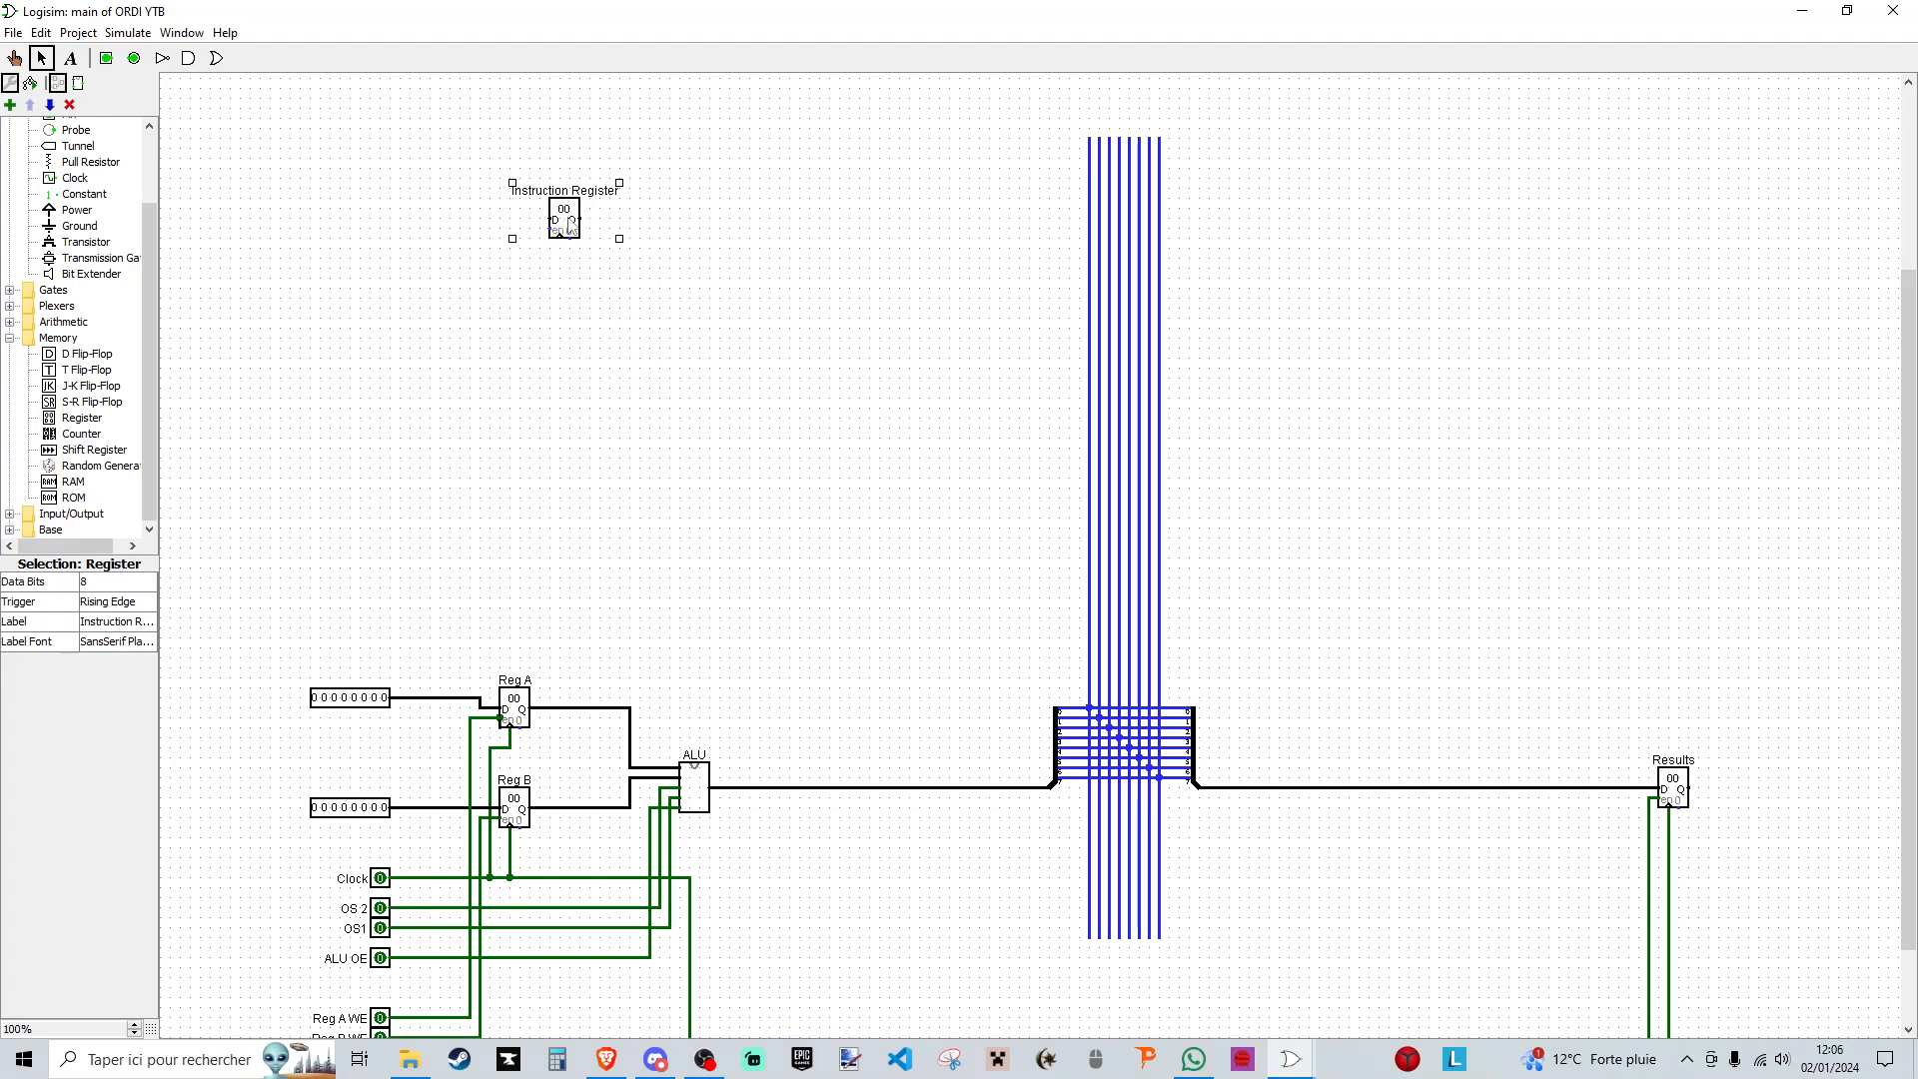
click(878, 241)
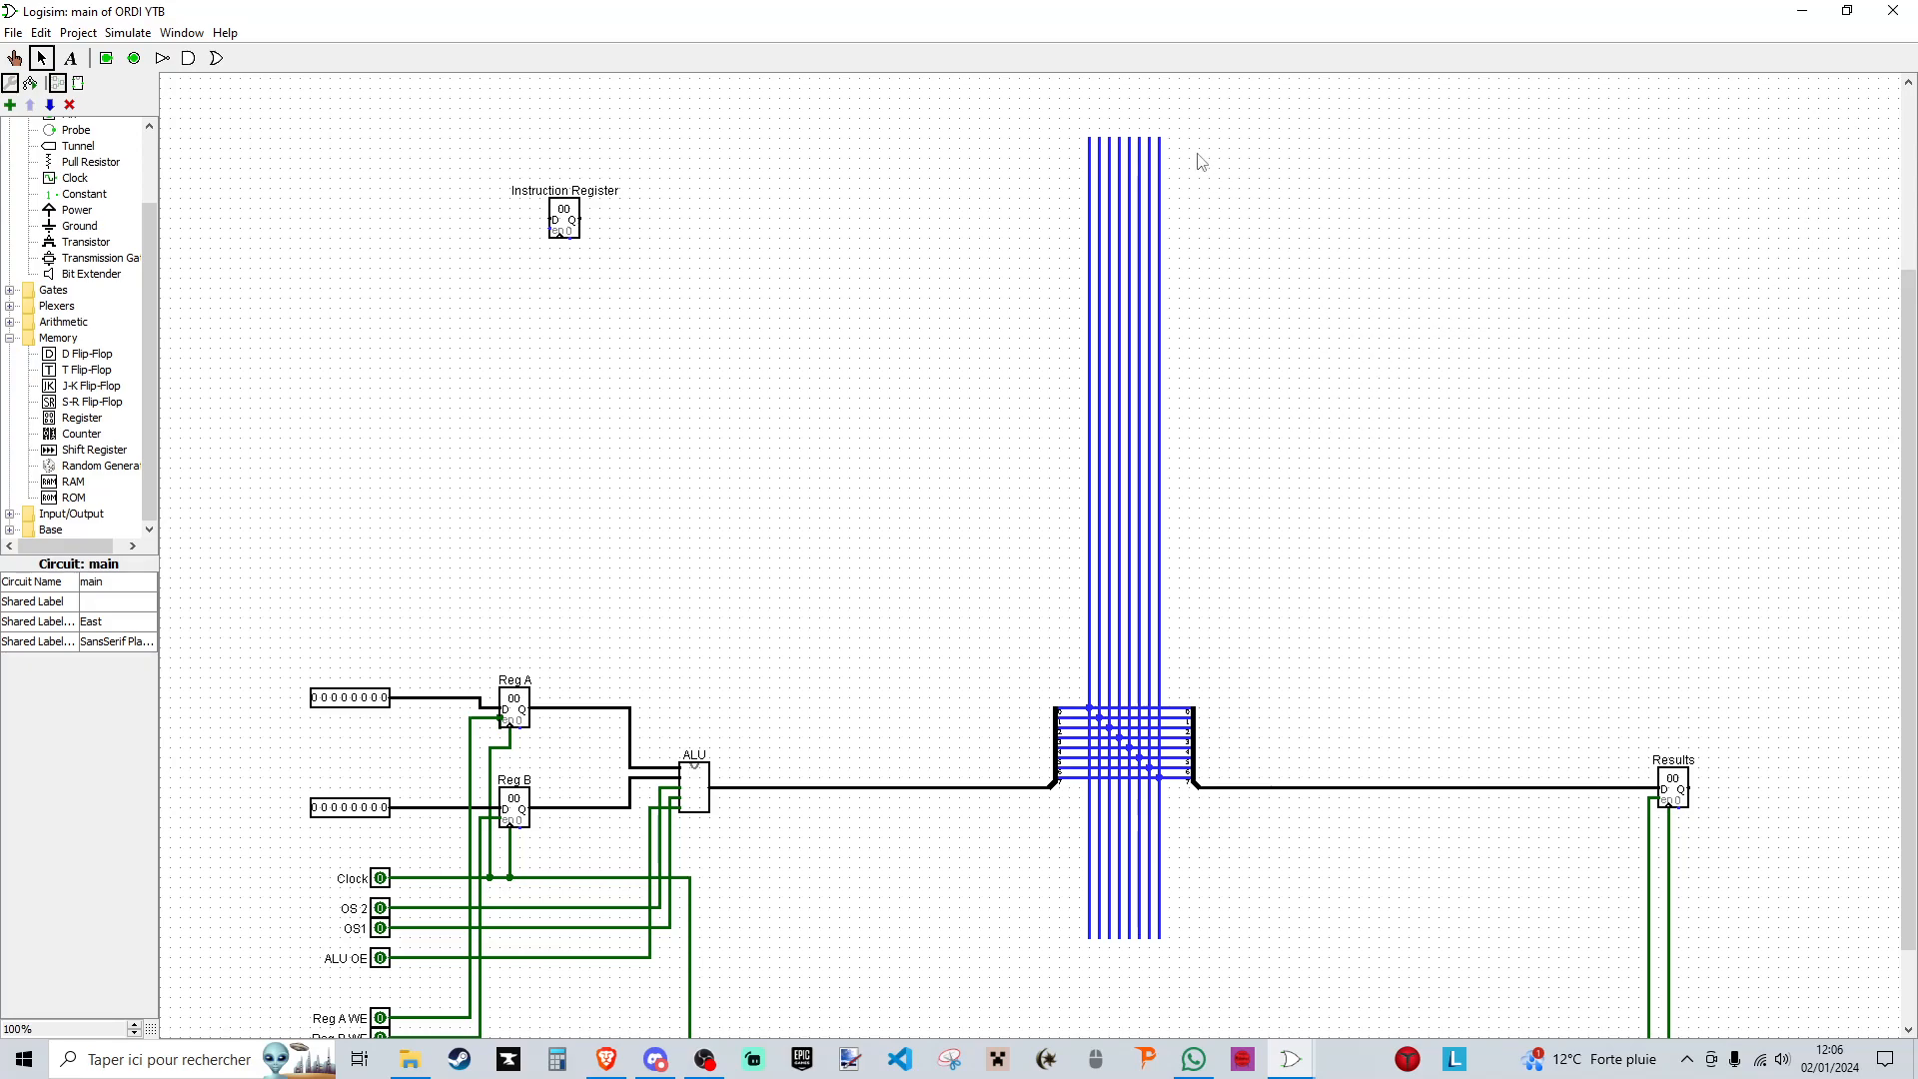
drag(1184, 115, 1026, 1009)
click(629, 166)
scroll(667, 253, up, 2)
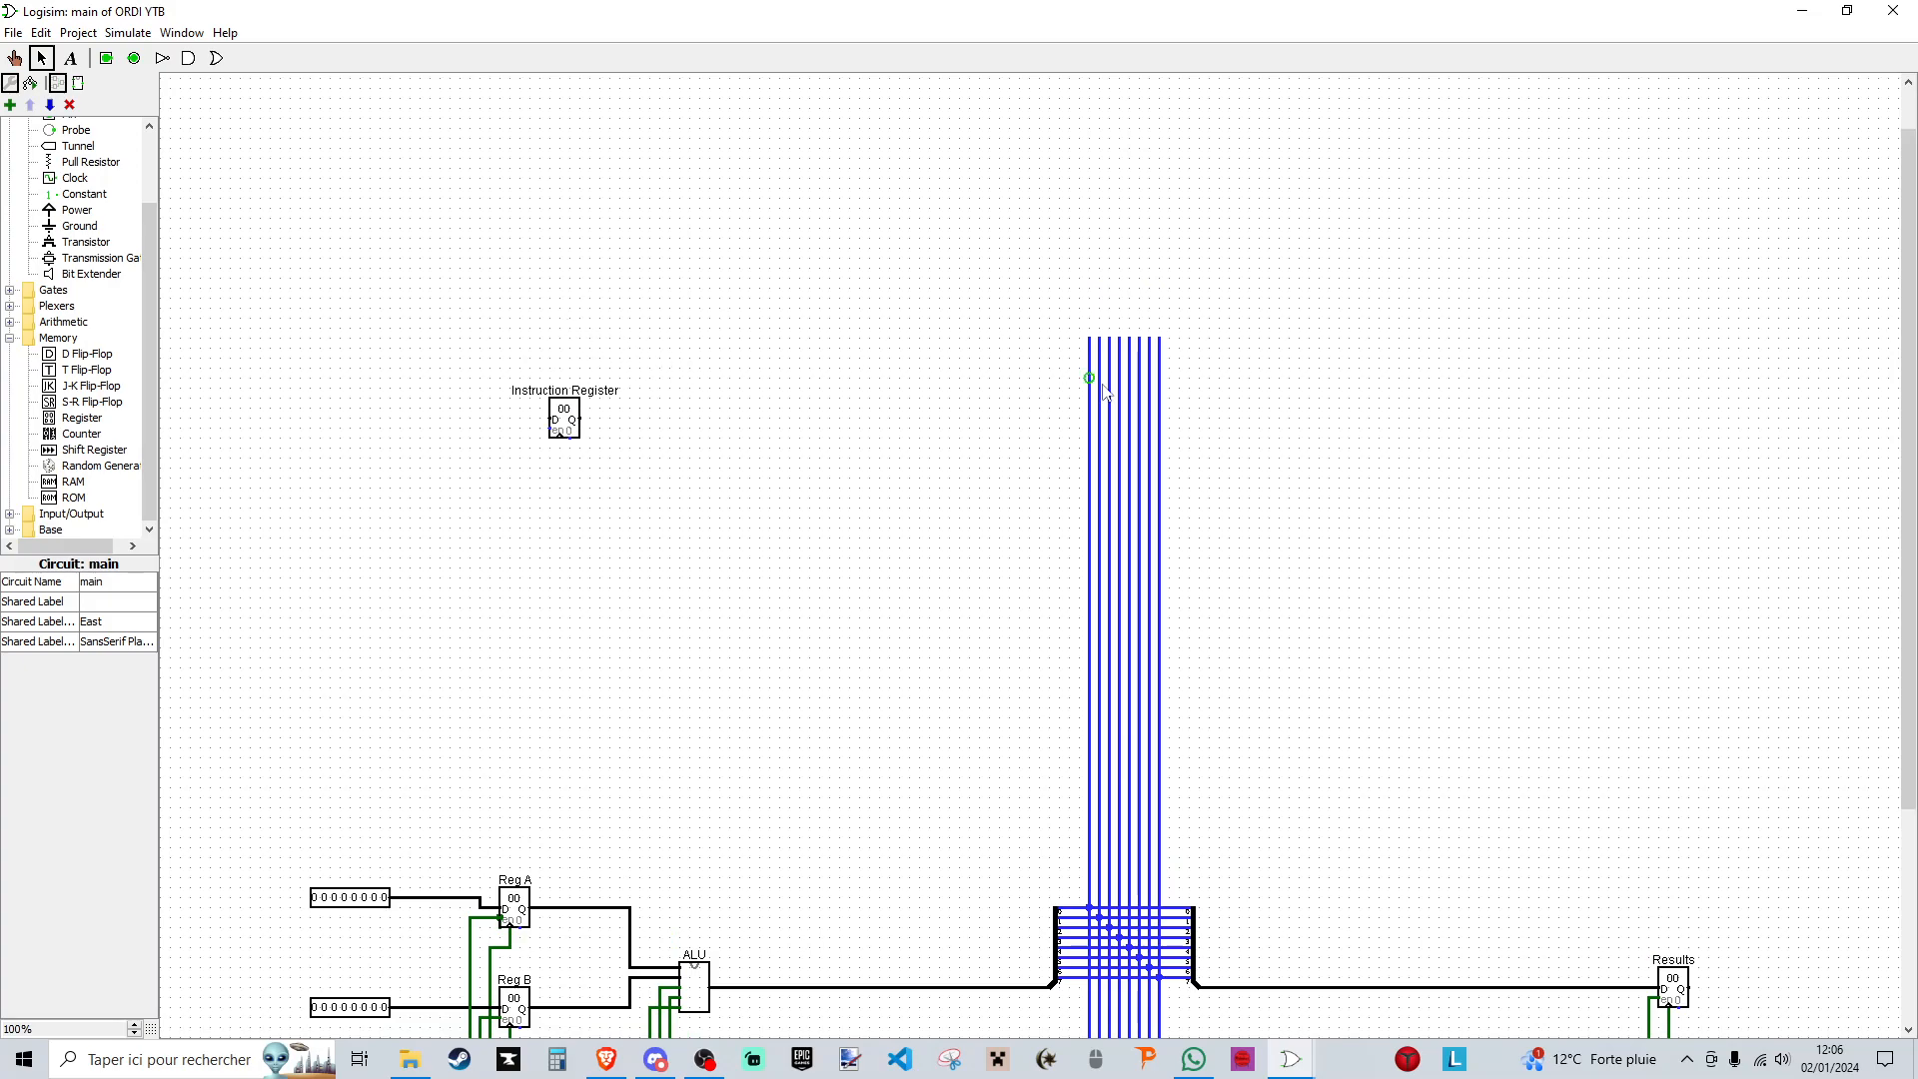
drag(441, 171, 1607, 313)
drag(1062, 262, 1298, 785)
- Duplicate the ALU-side splitter with its bus connections and place the copy near the upper end of the bus
drag(1007, 868, 1167, 1010)
drag(1167, 1011, 1166, 1011)
key(Delete)
key(ctrl+z)
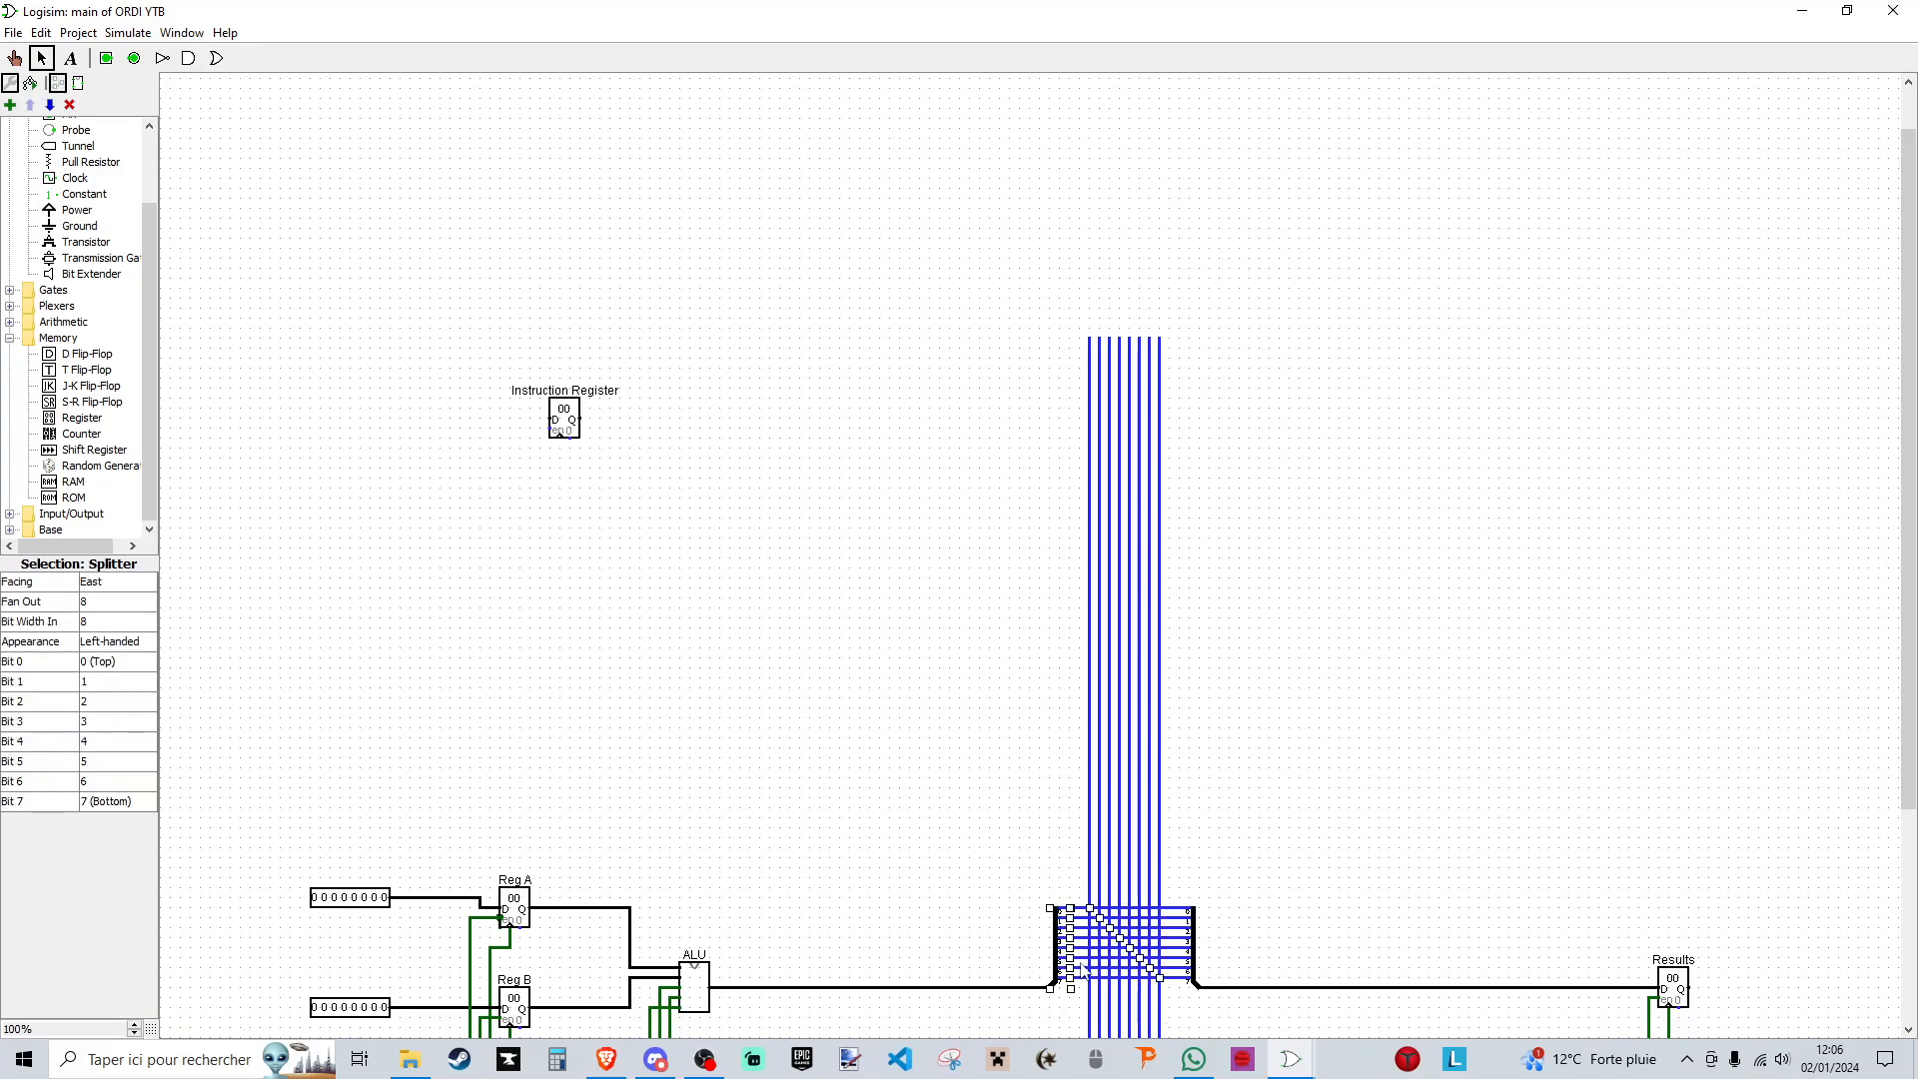
drag(1053, 984, 1058, 467)
click(976, 497)
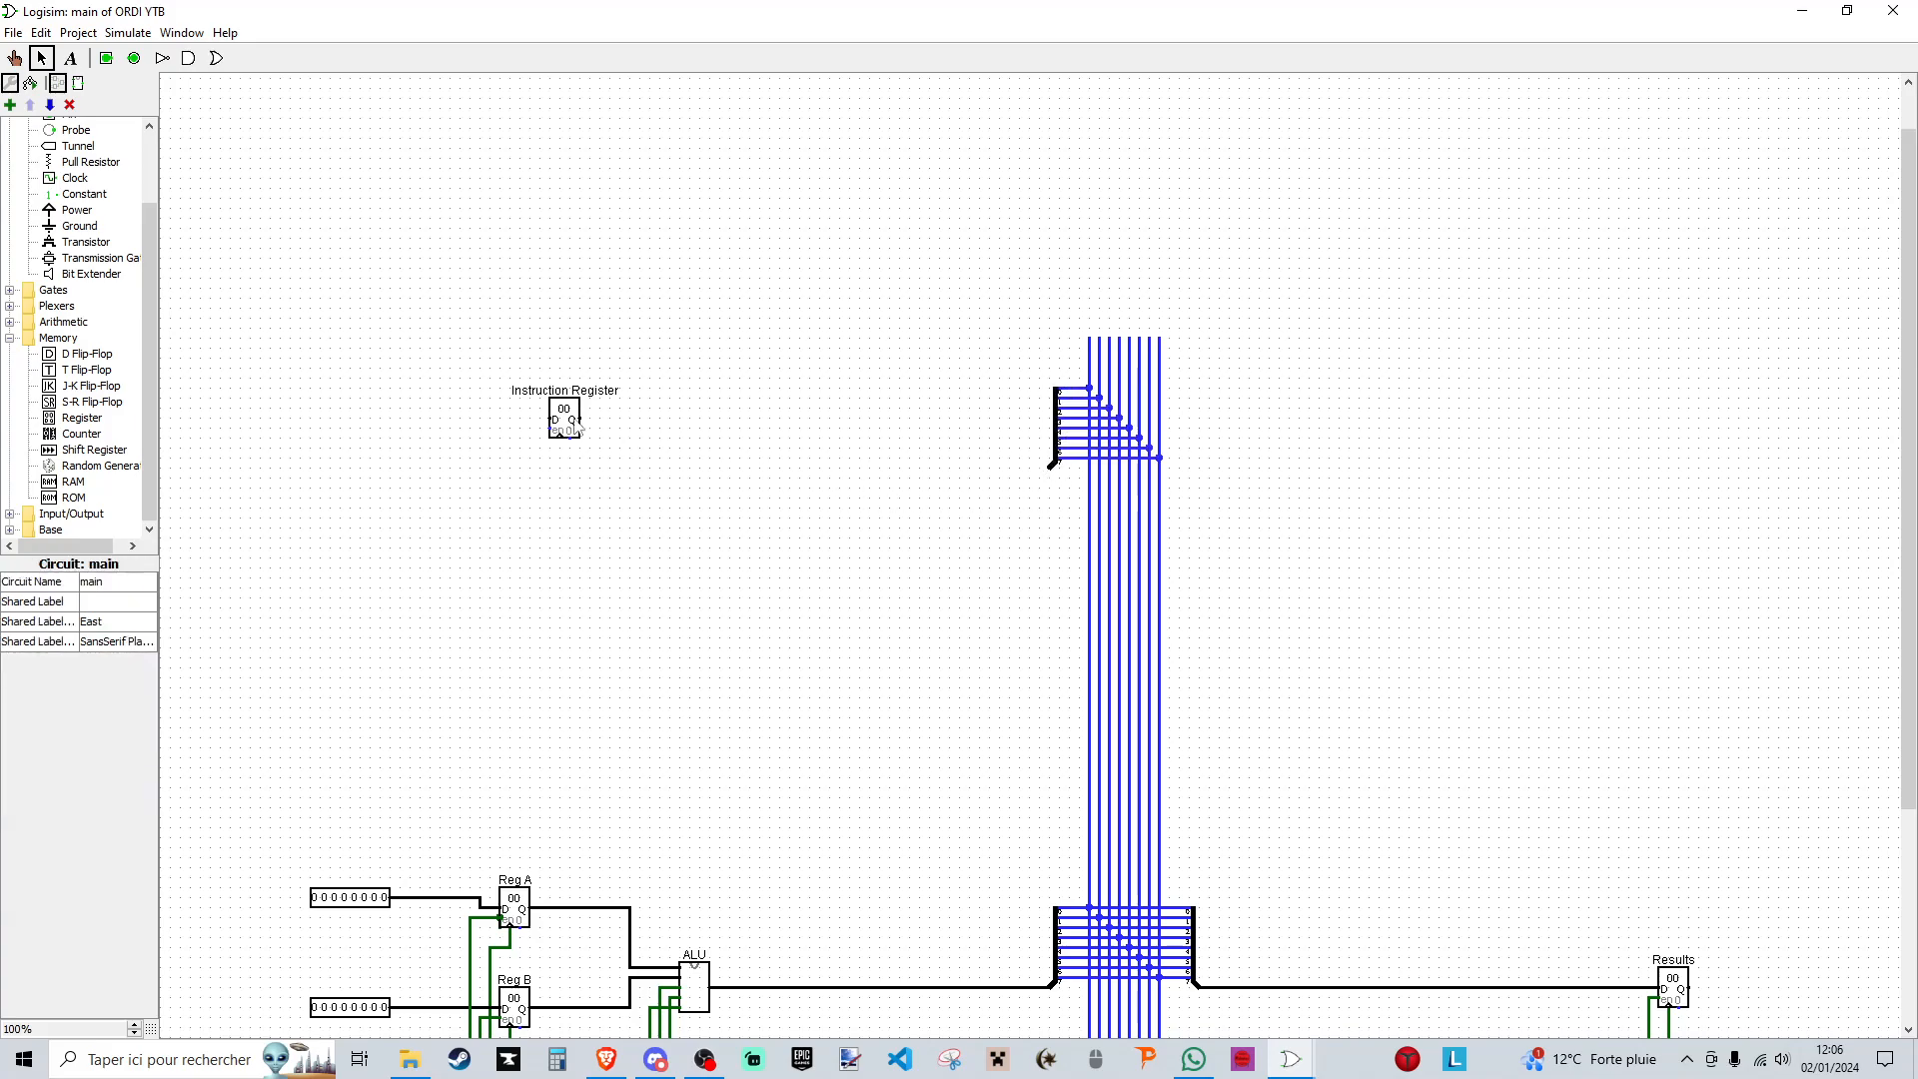
- Move the Instruction Register slightly below the new splitter's combined end and wire that end to the register's D input
drag(565, 428, 555, 488)
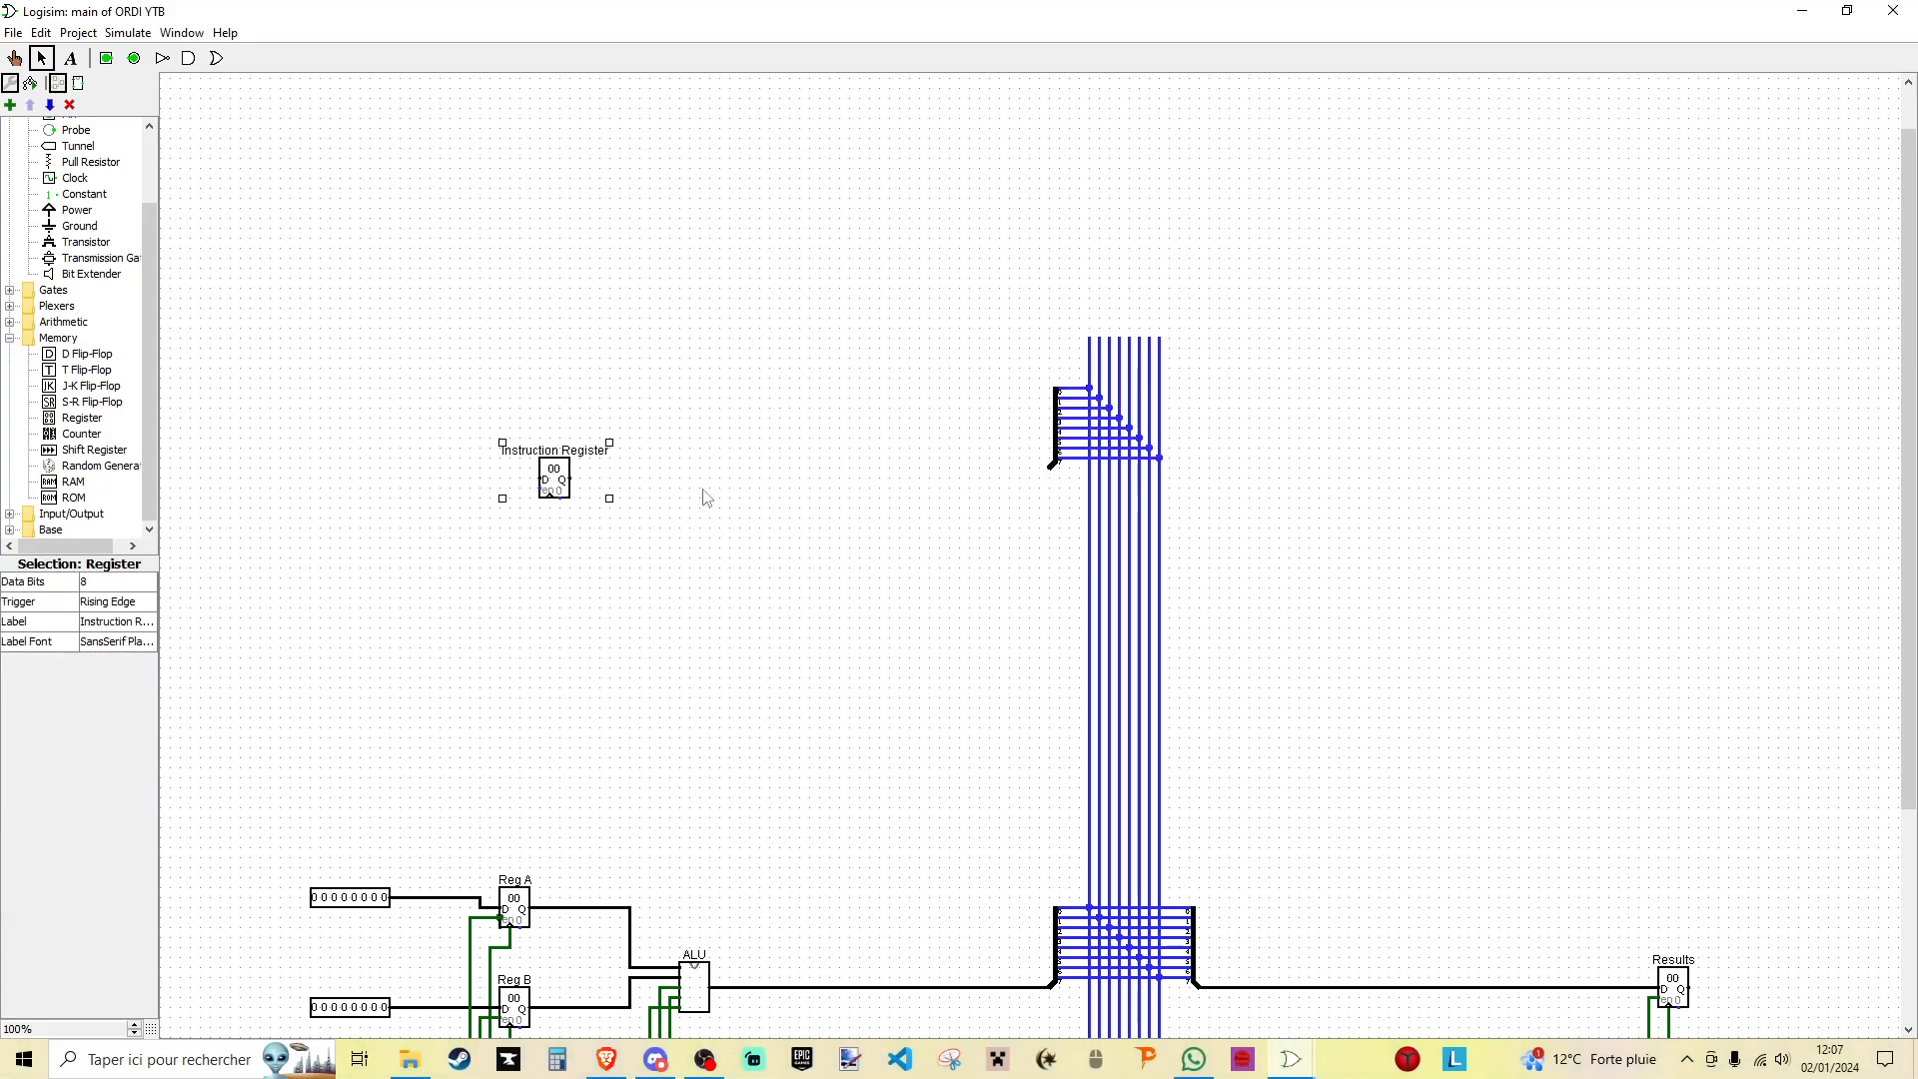
drag(1049, 470, 541, 479)
click(617, 588)
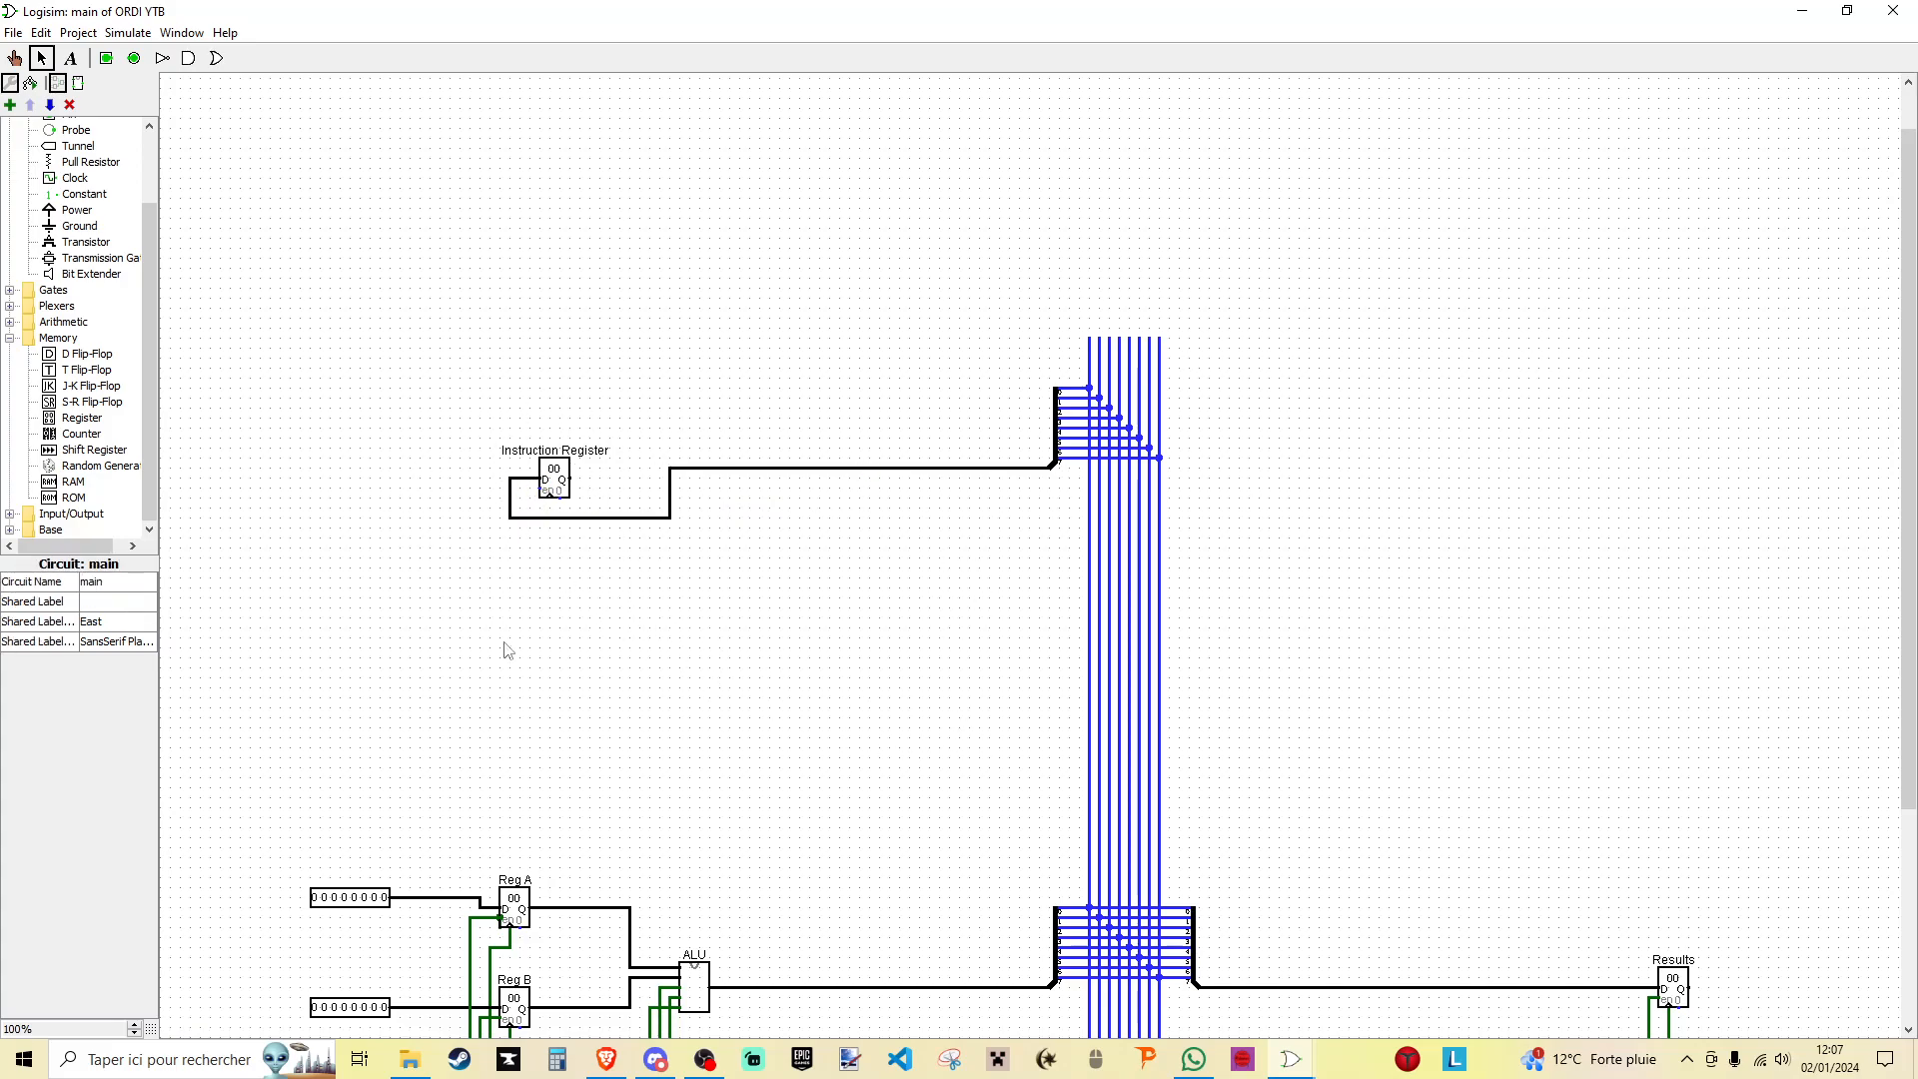
scroll(503, 590, down, 5)
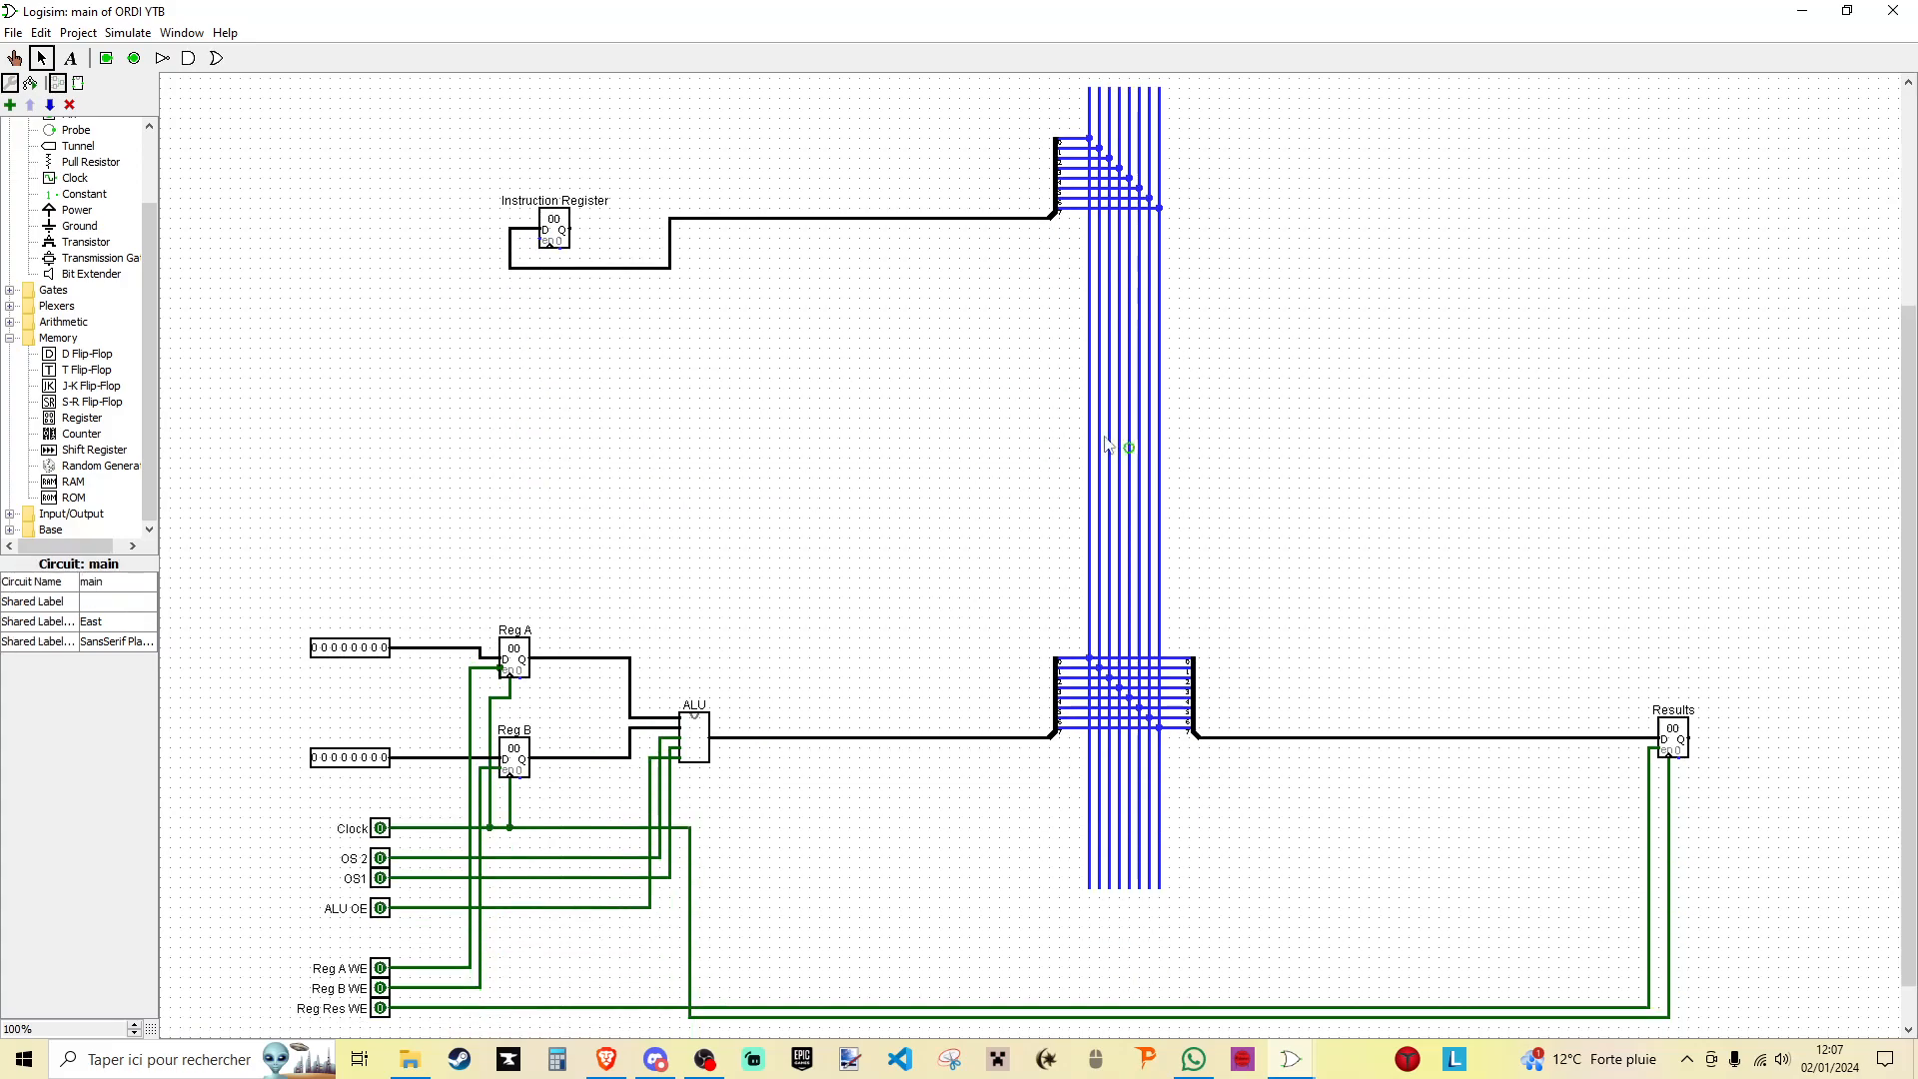
scroll(1127, 804, up, 5)
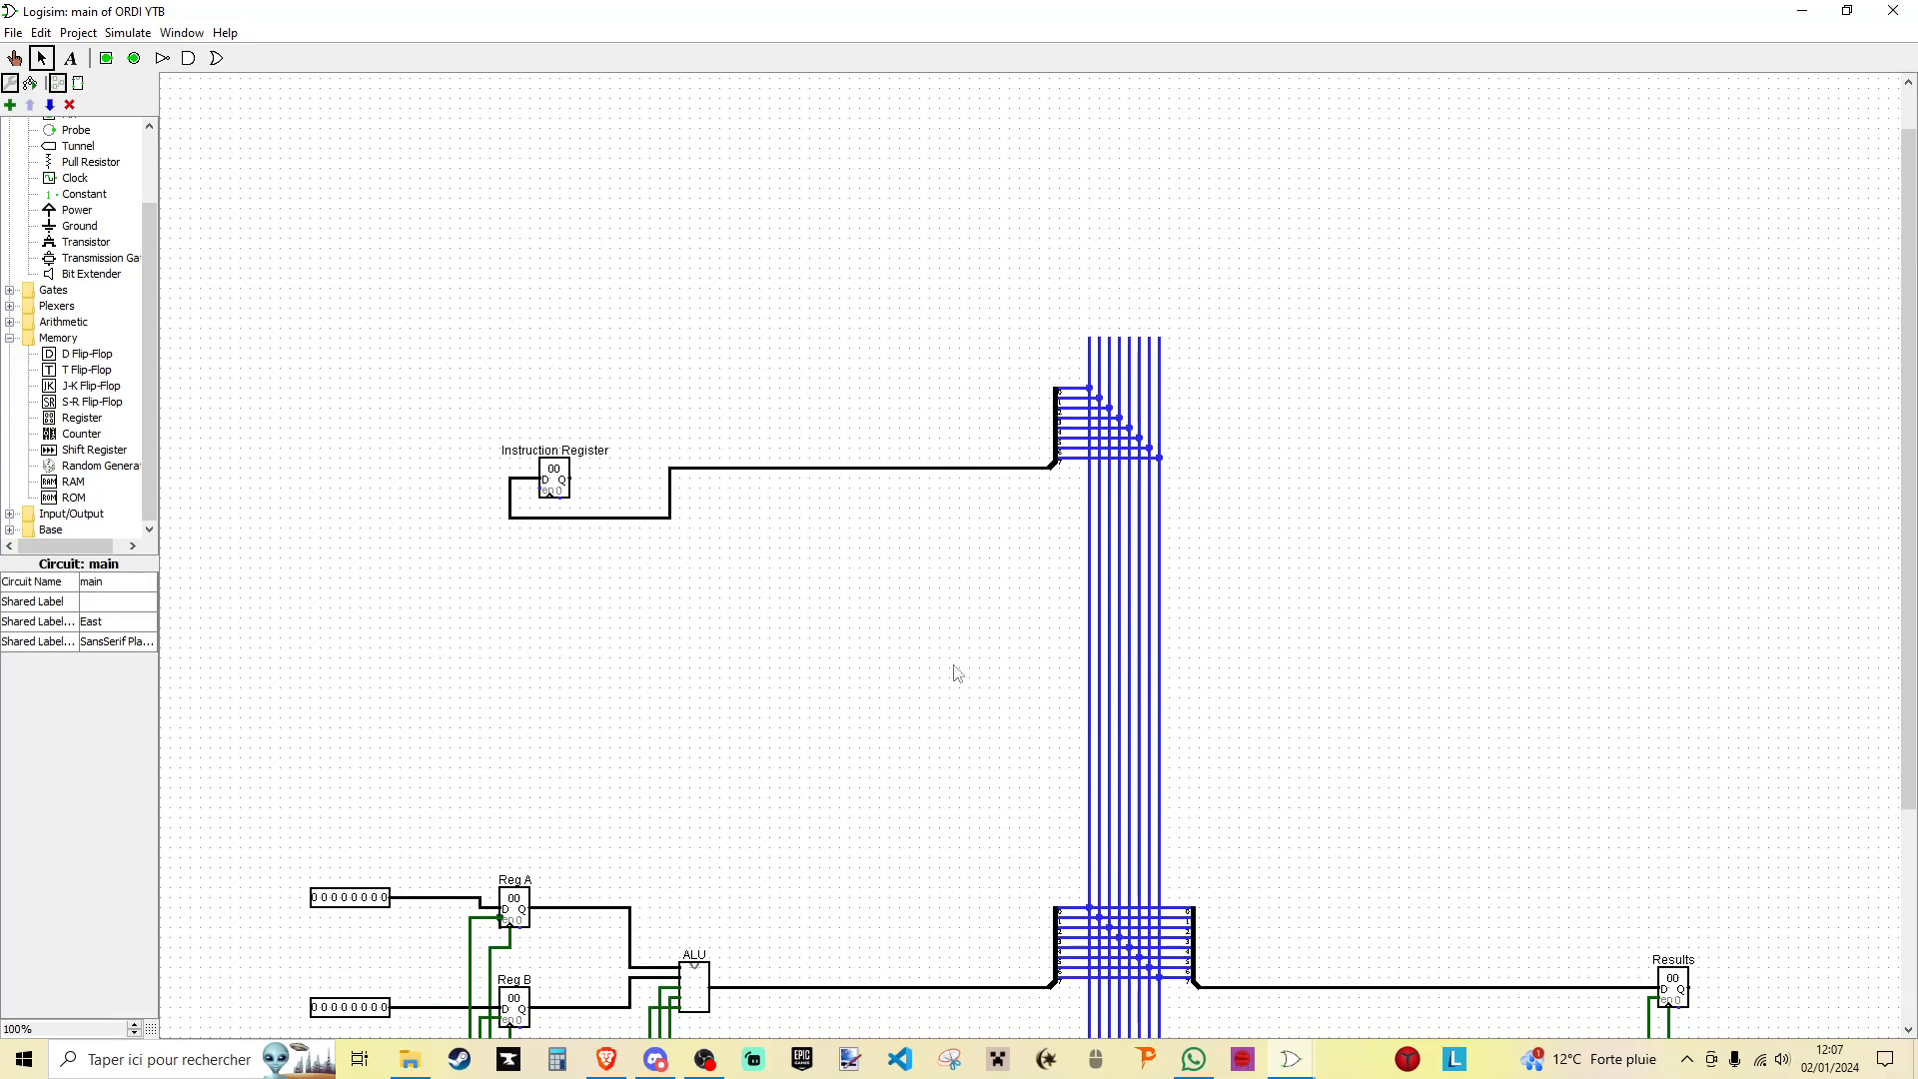
- Branch a wire off the Clock line and run it up to the Instruction Register's clock input
scroll(1738, 350, down, 2)
scroll(799, 750, down, 1)
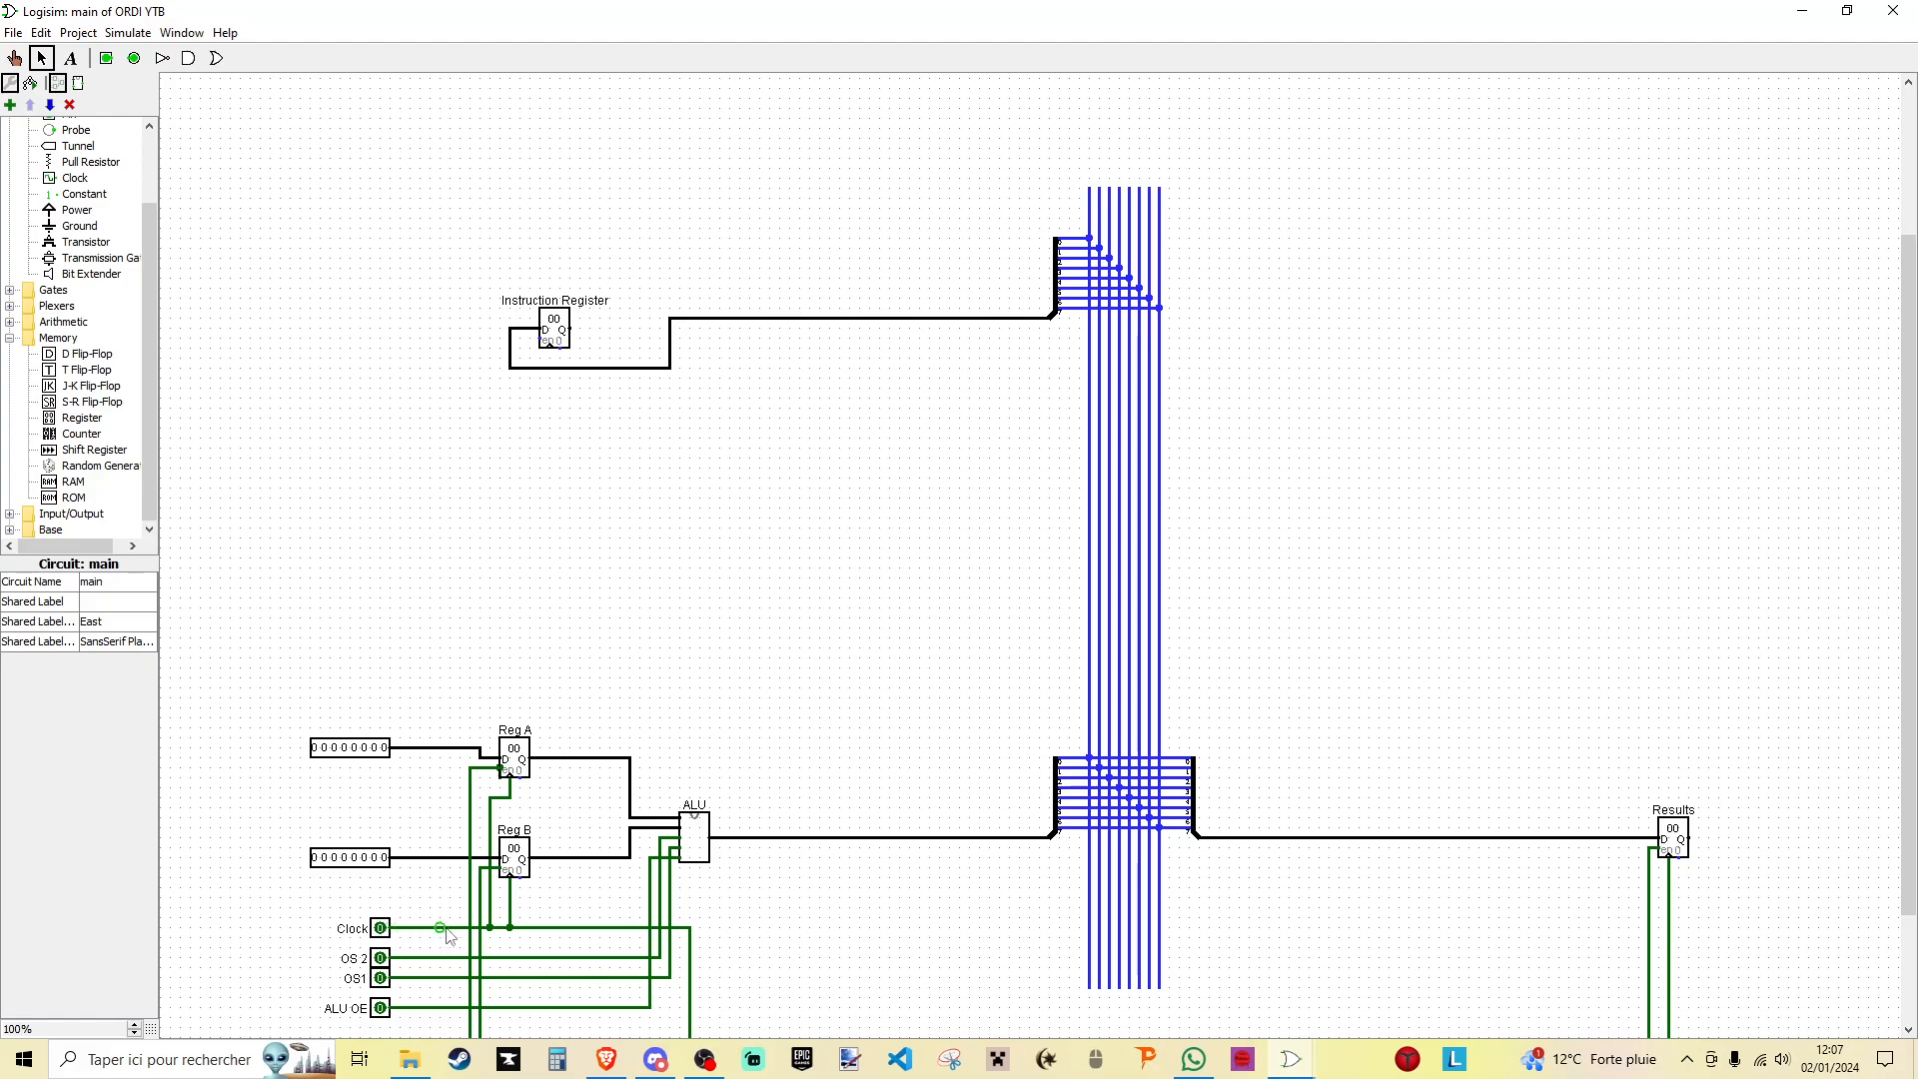
drag(460, 929, 549, 362)
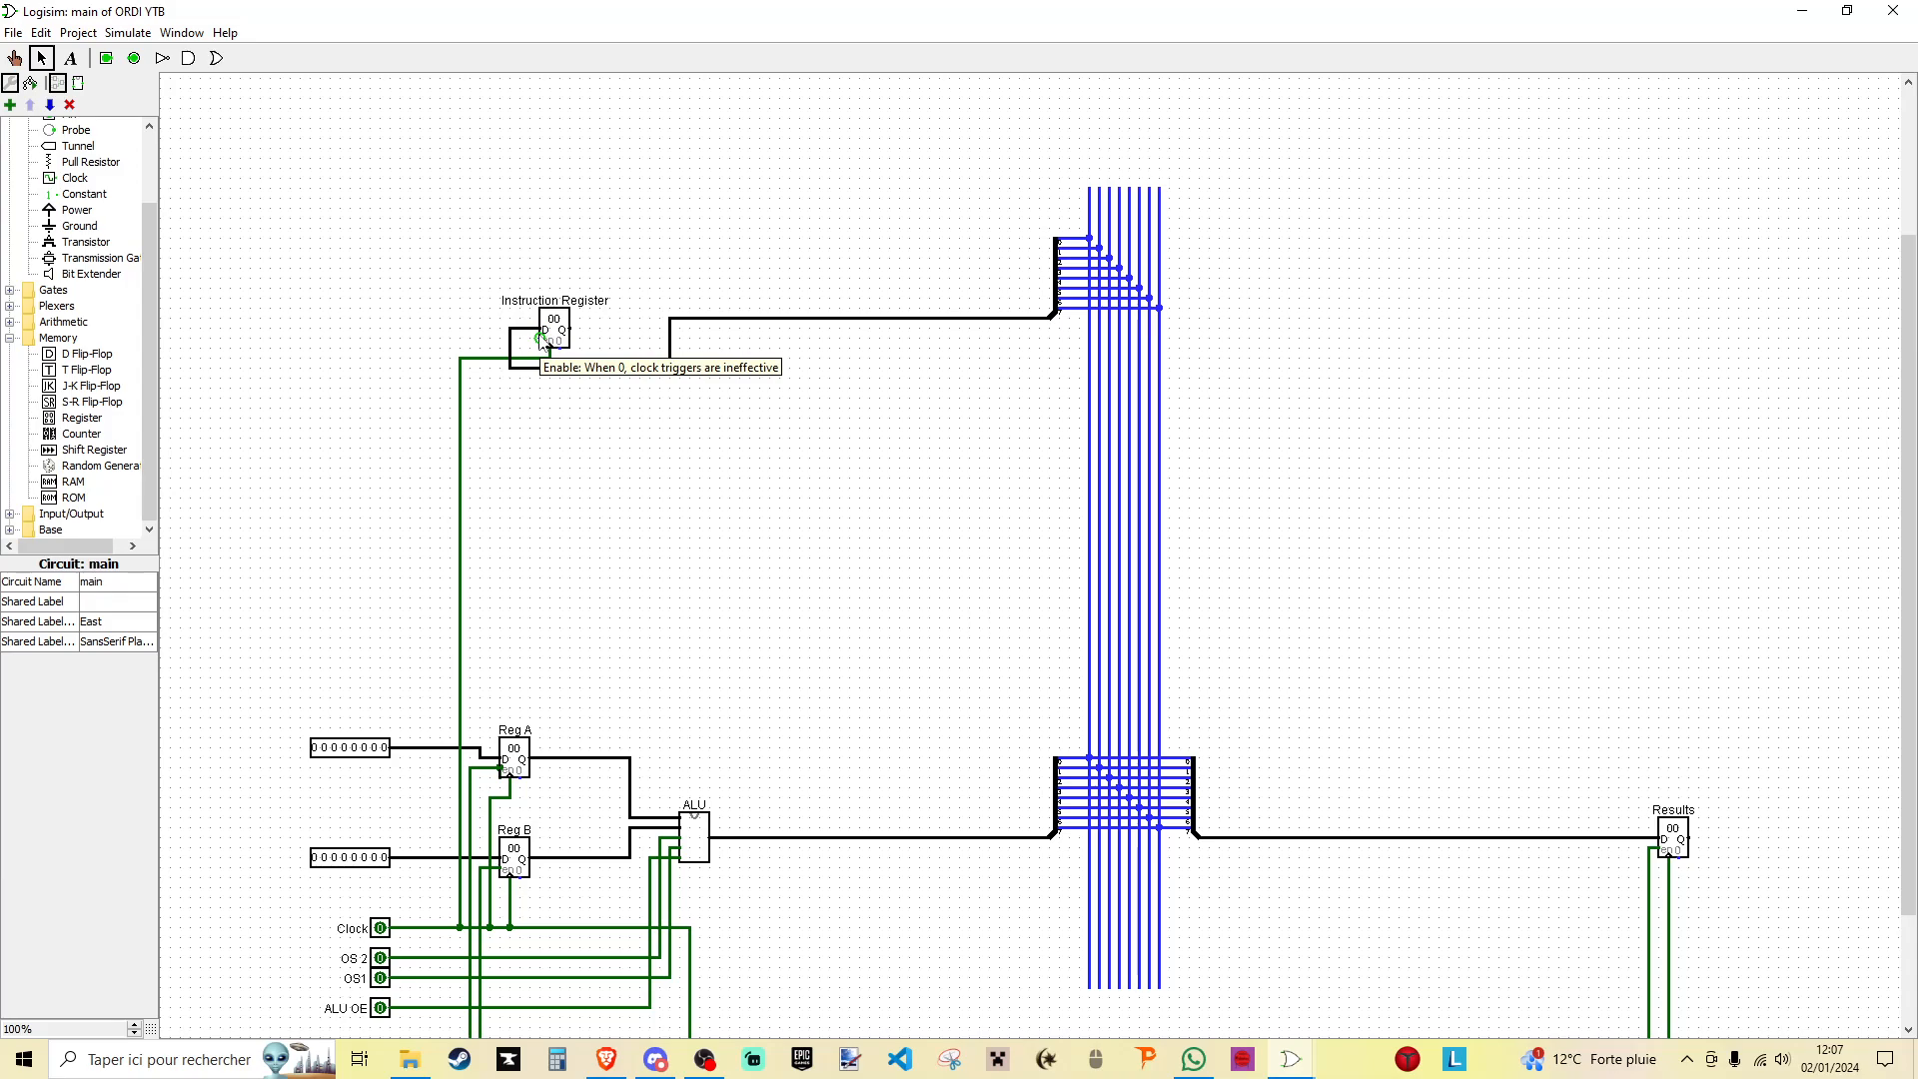
- Delete the short wire at the Instruction Register's D input and the register itself
scroll(545, 339, down, 3)
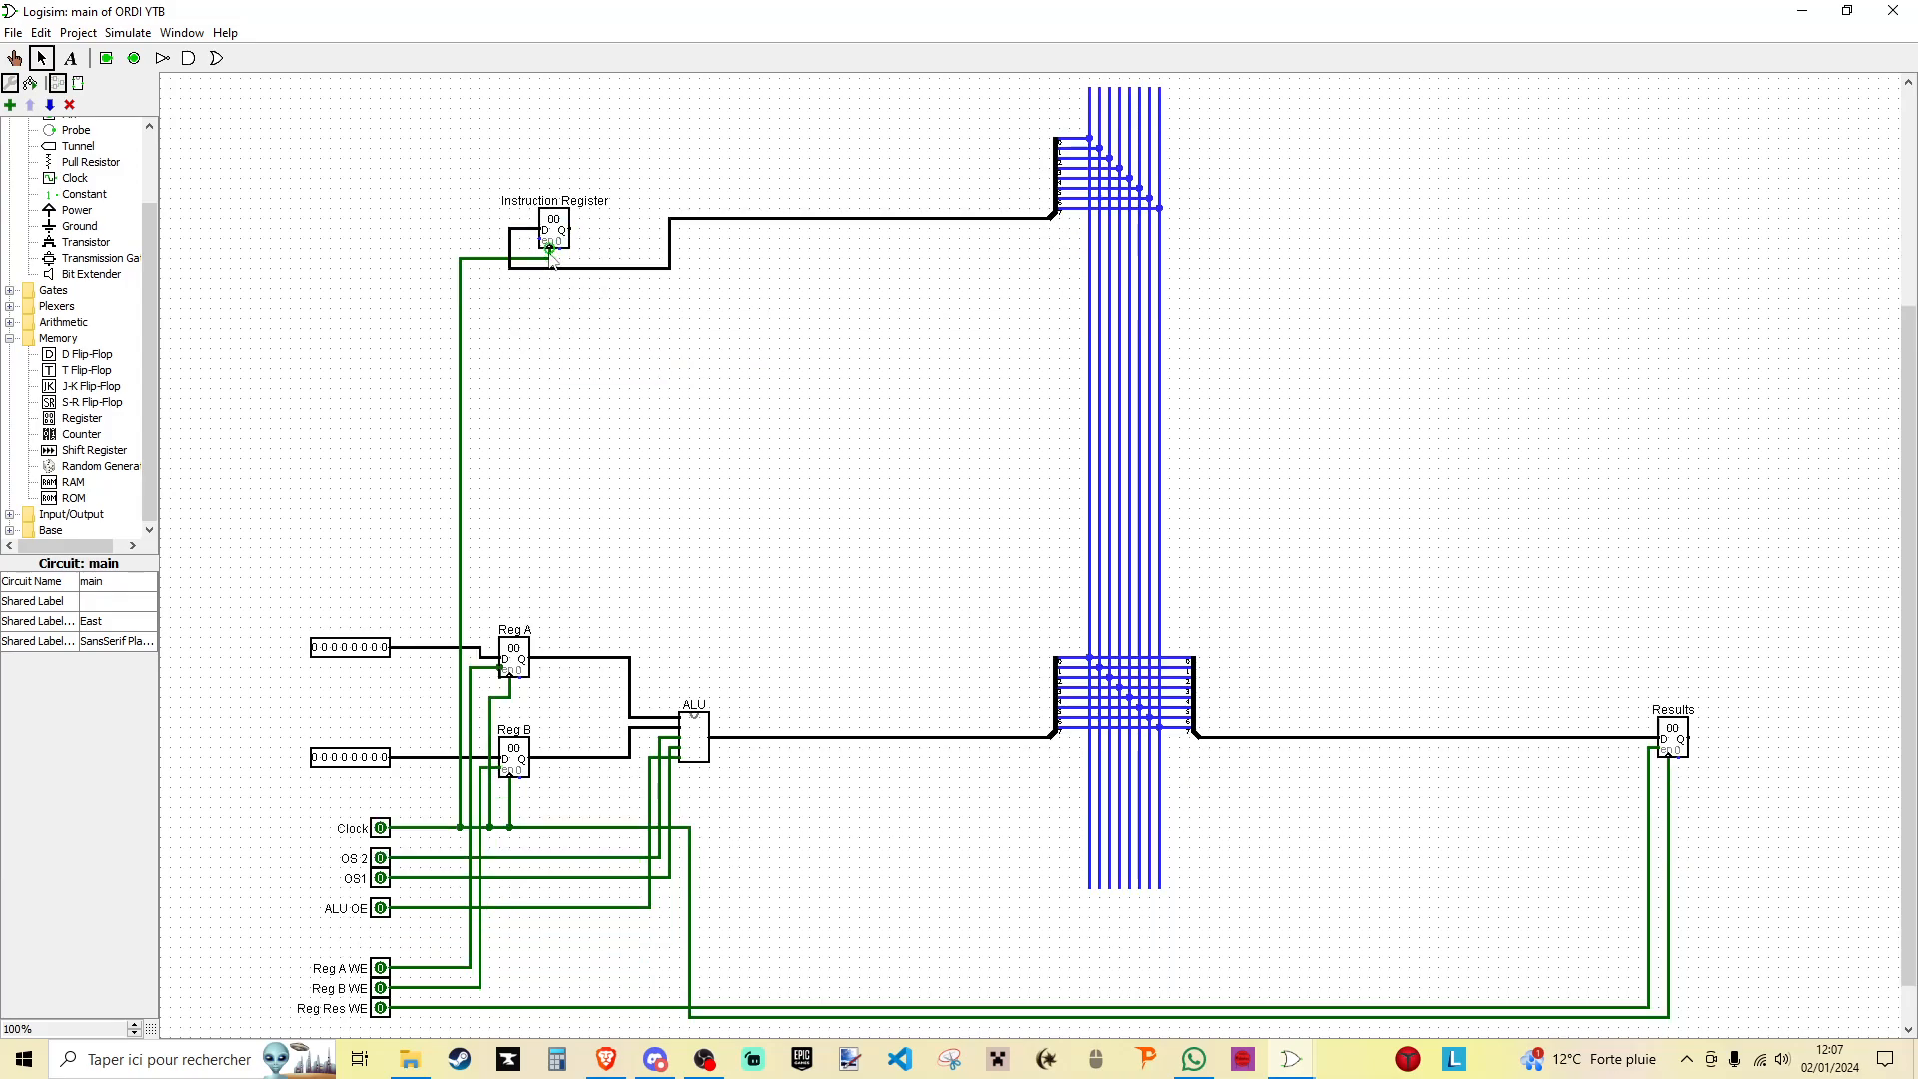
click(511, 215)
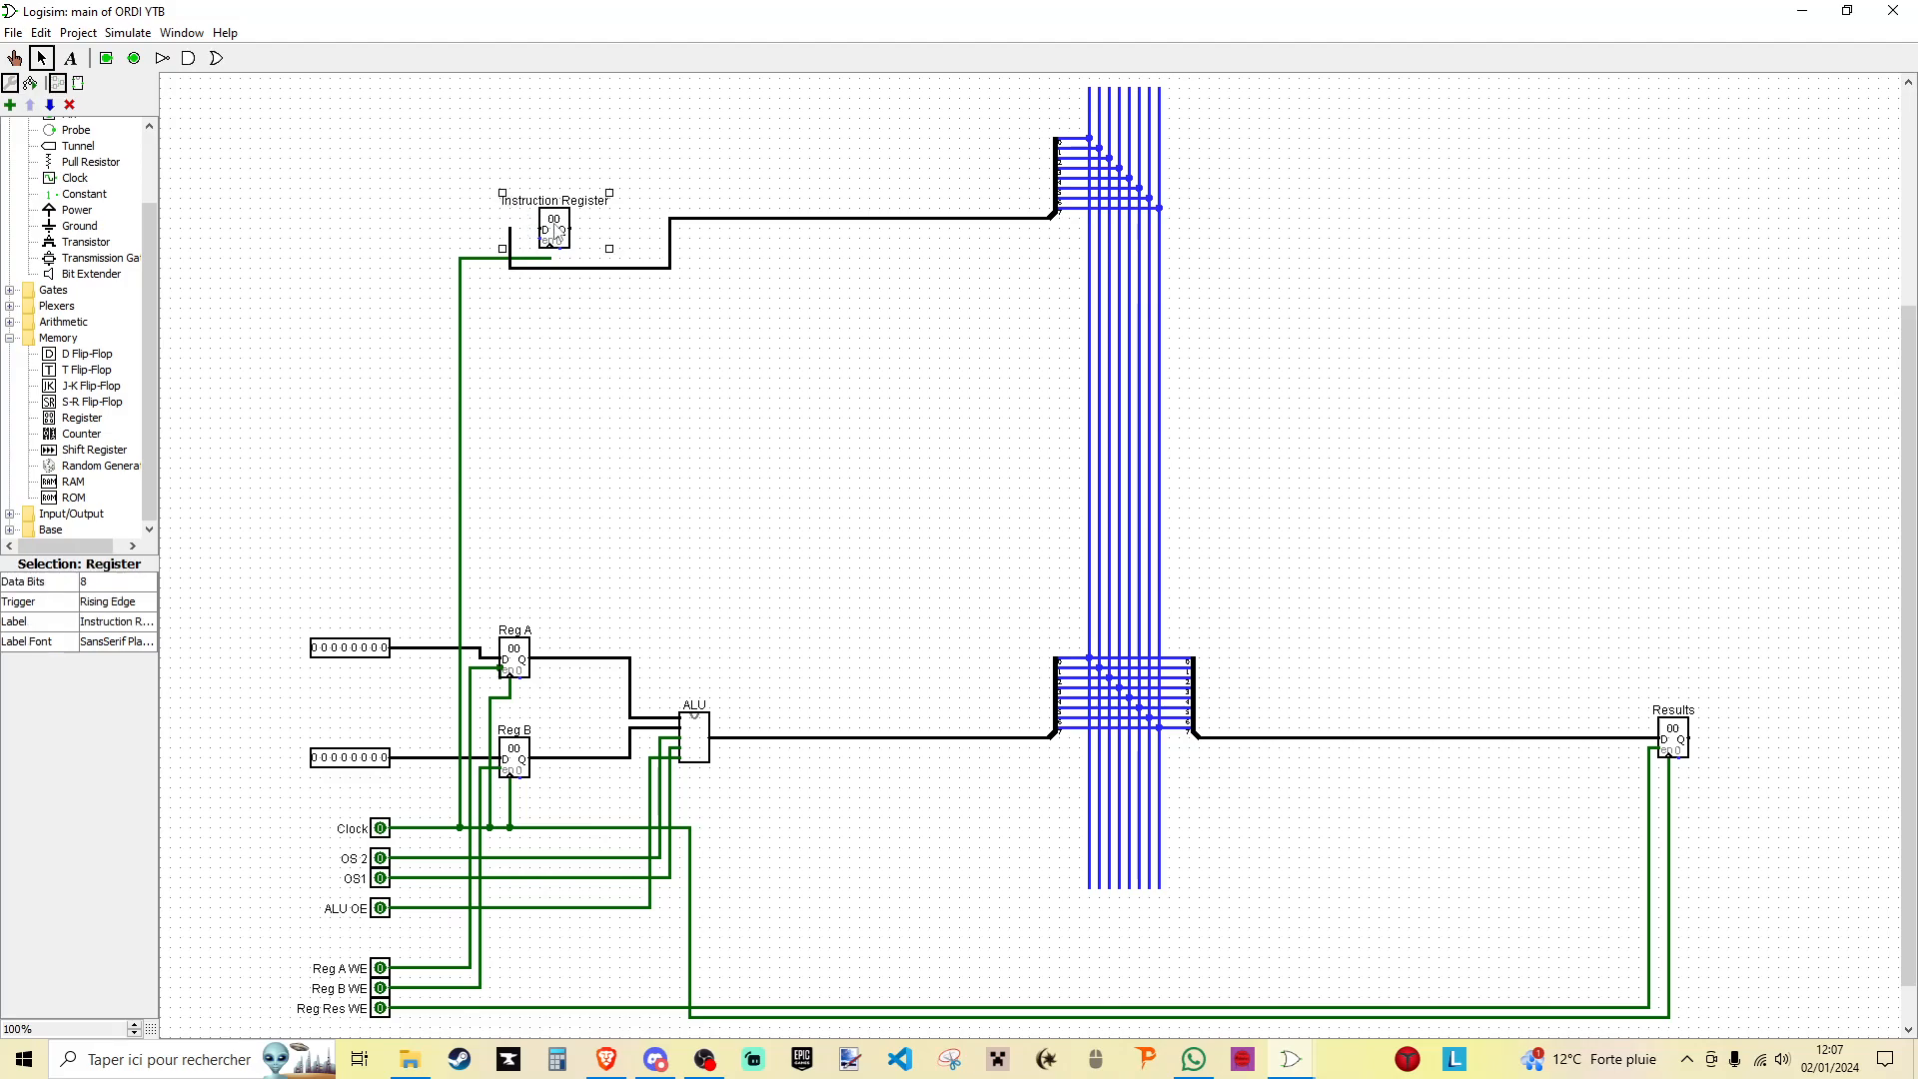
key(Delete)
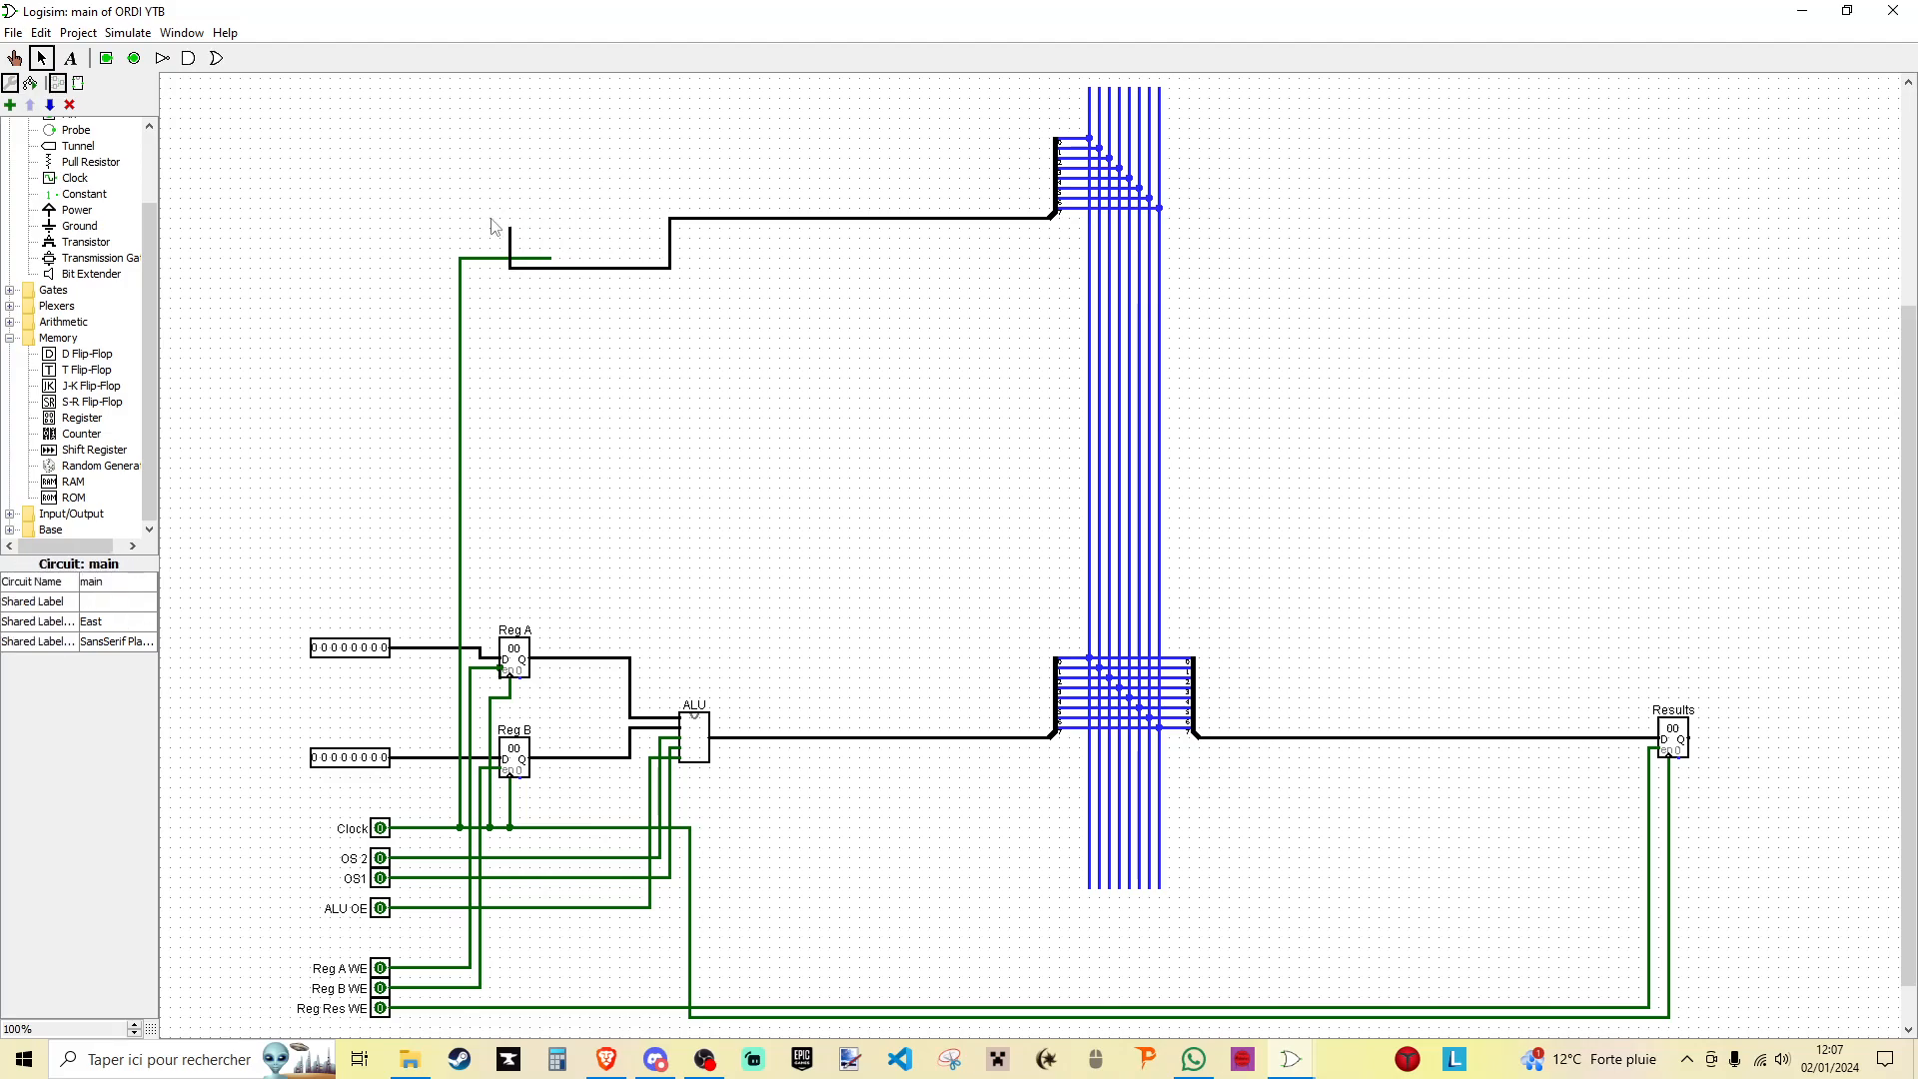
- Create a new circuit named Regiser OE and save the project
scroll(131, 190, up, 2)
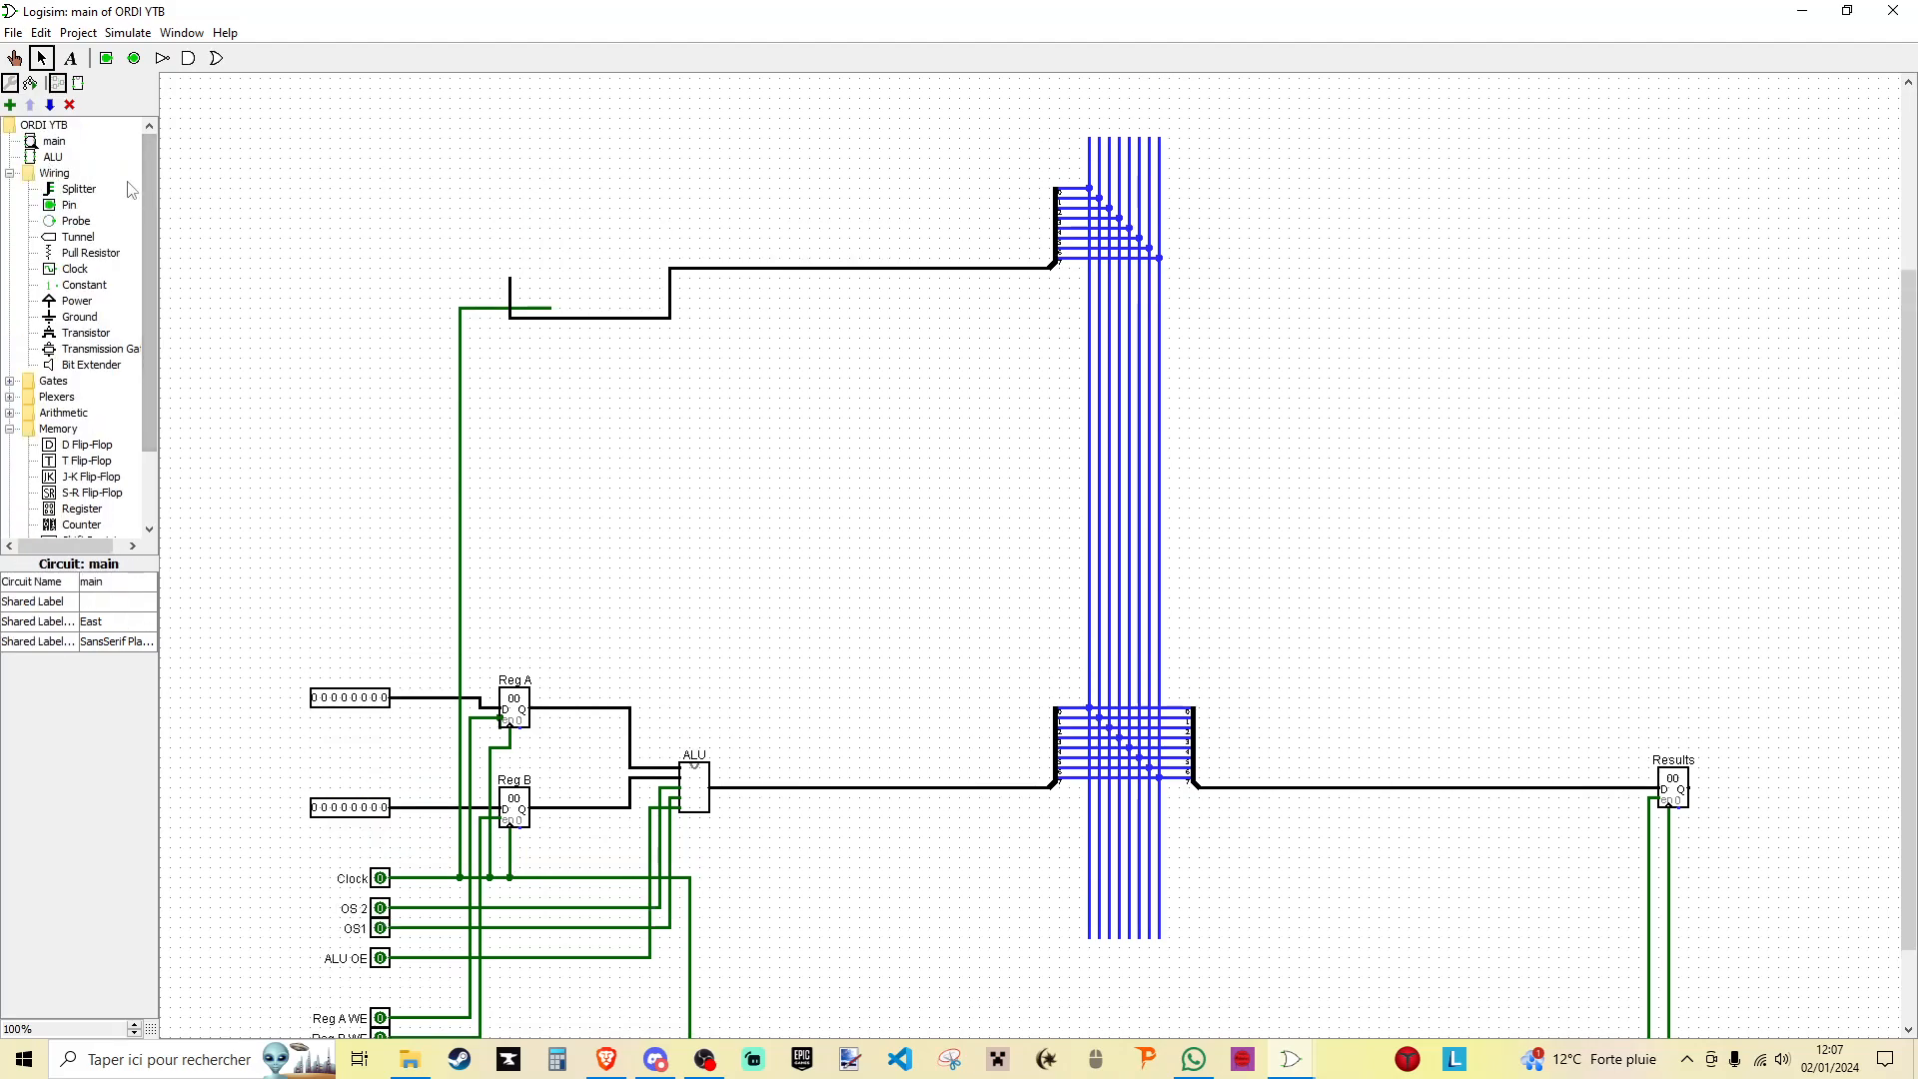
click(11, 105)
text(Register)
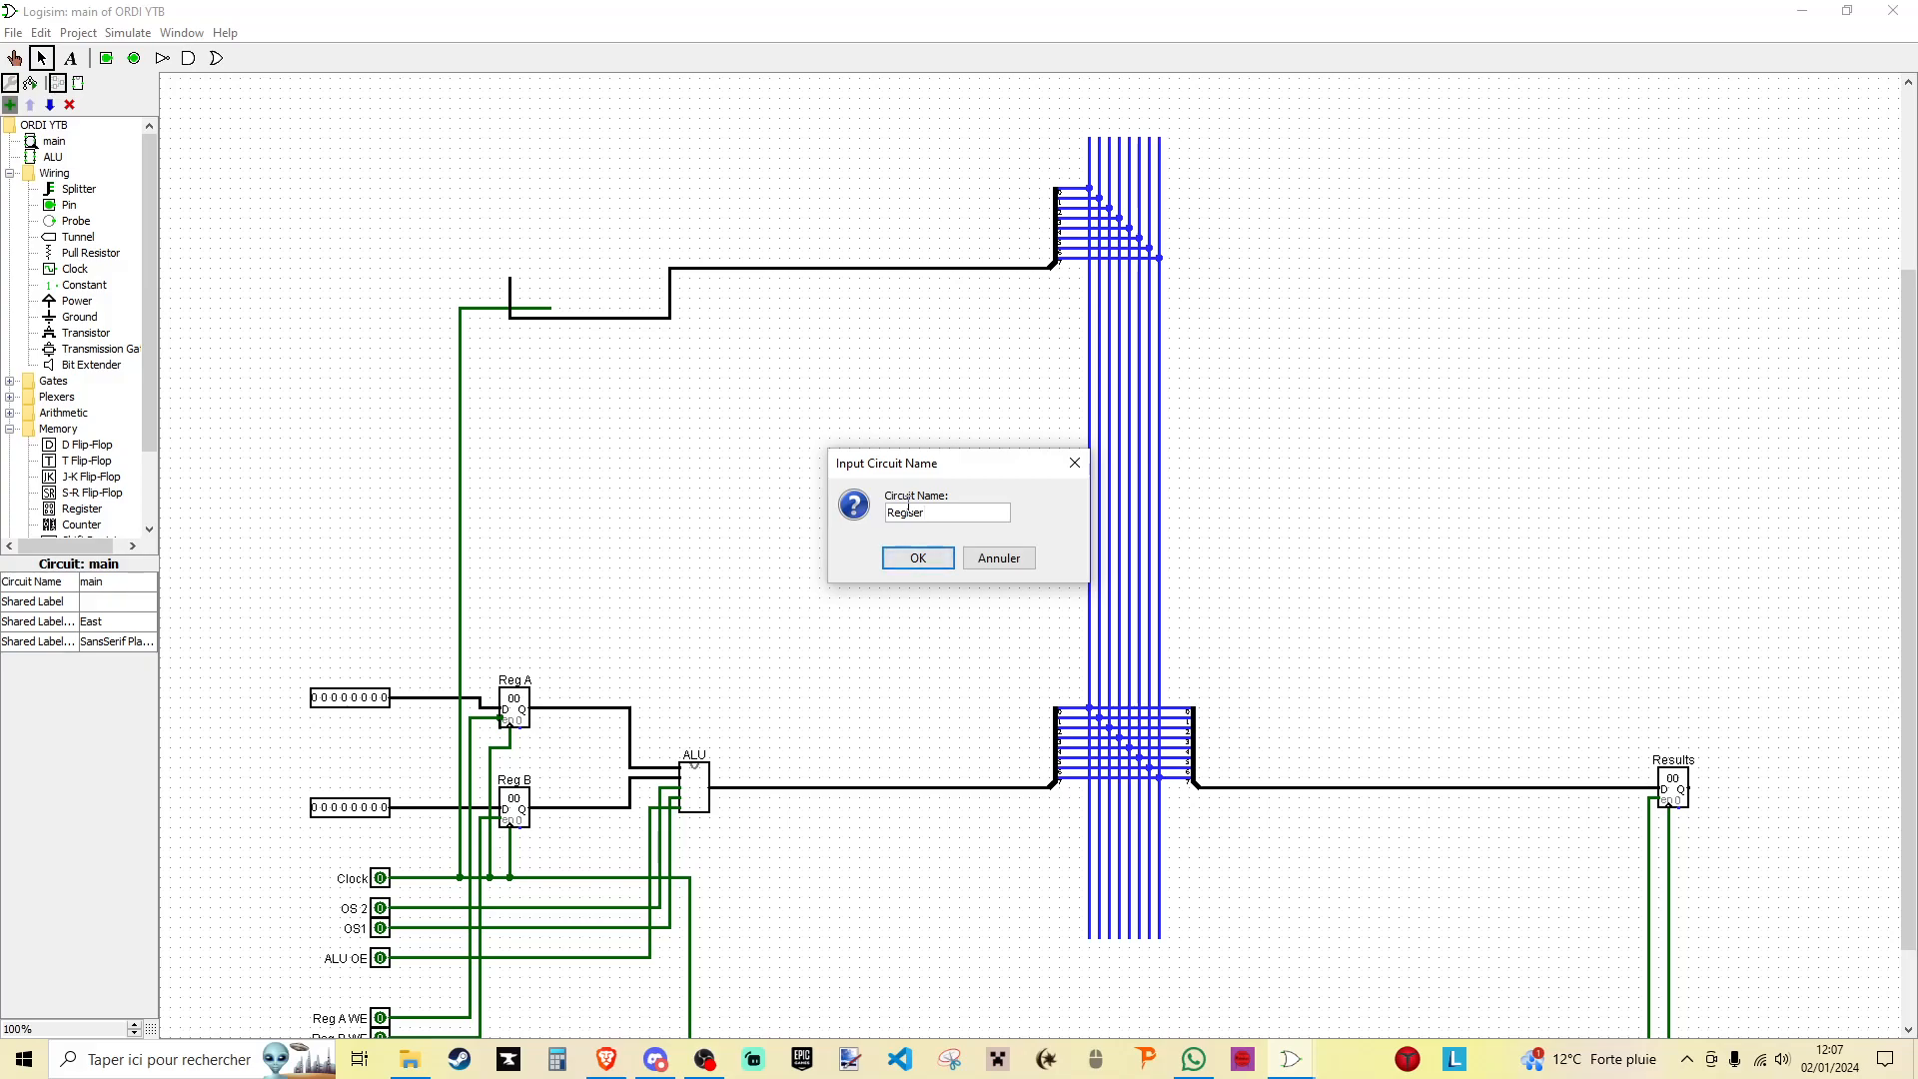
text( O)
text(E)
click(919, 558)
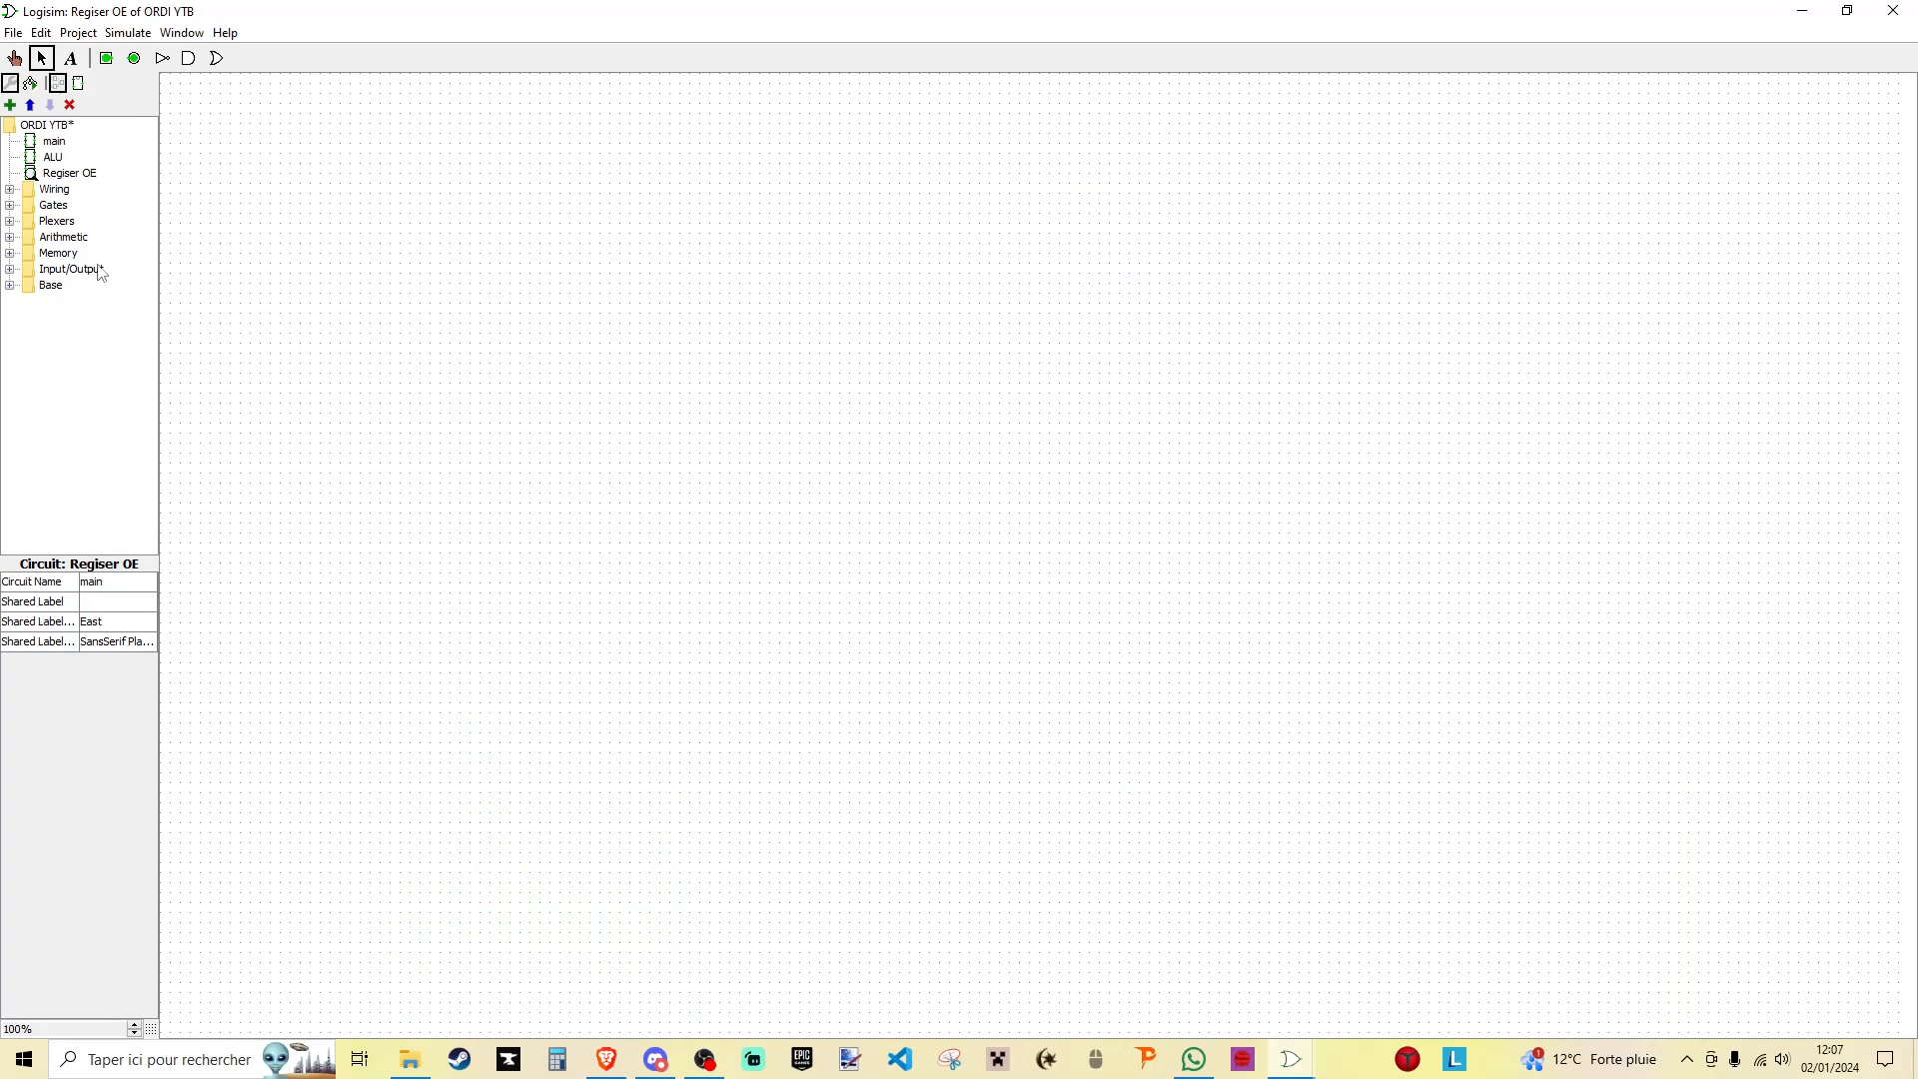
key(ctrl+s)
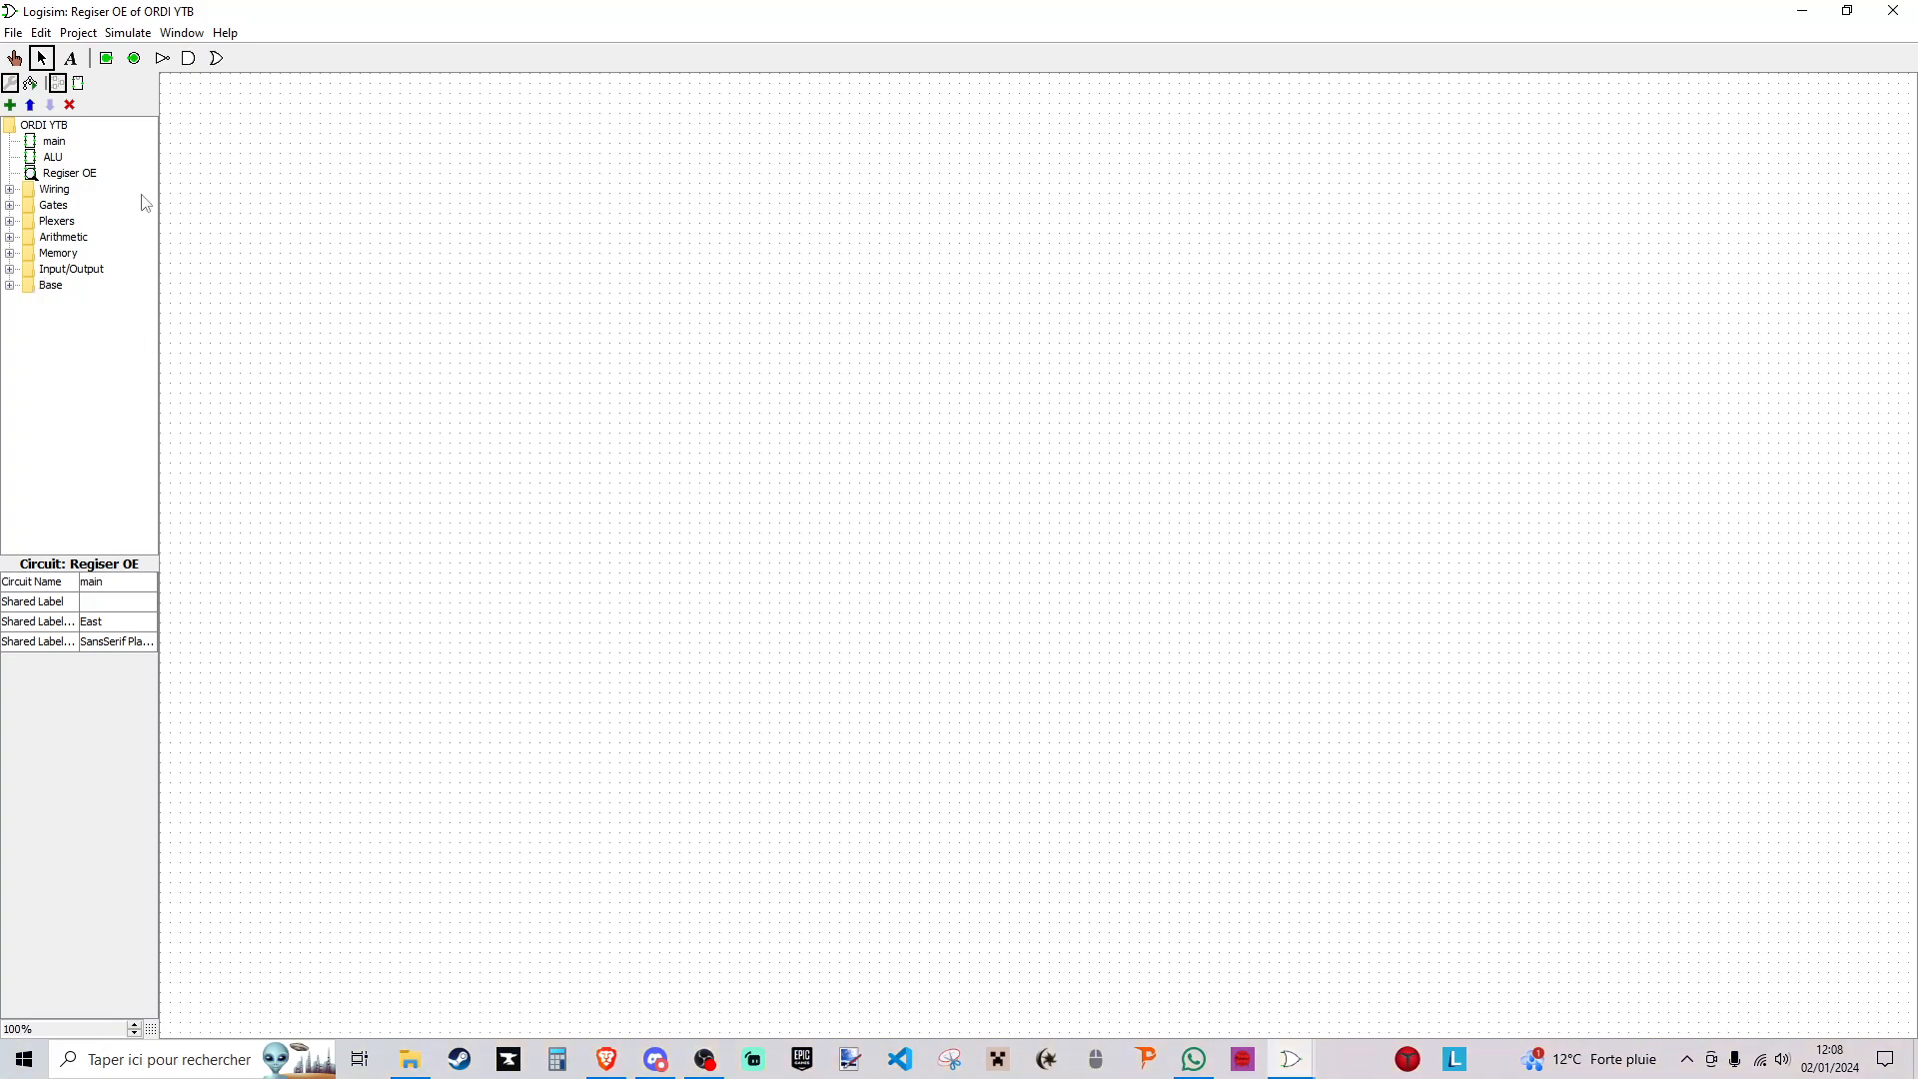
- Place an 8-bit register in the new circuit and two input pins, one above the other, to its left
click(9, 270)
click(10, 255)
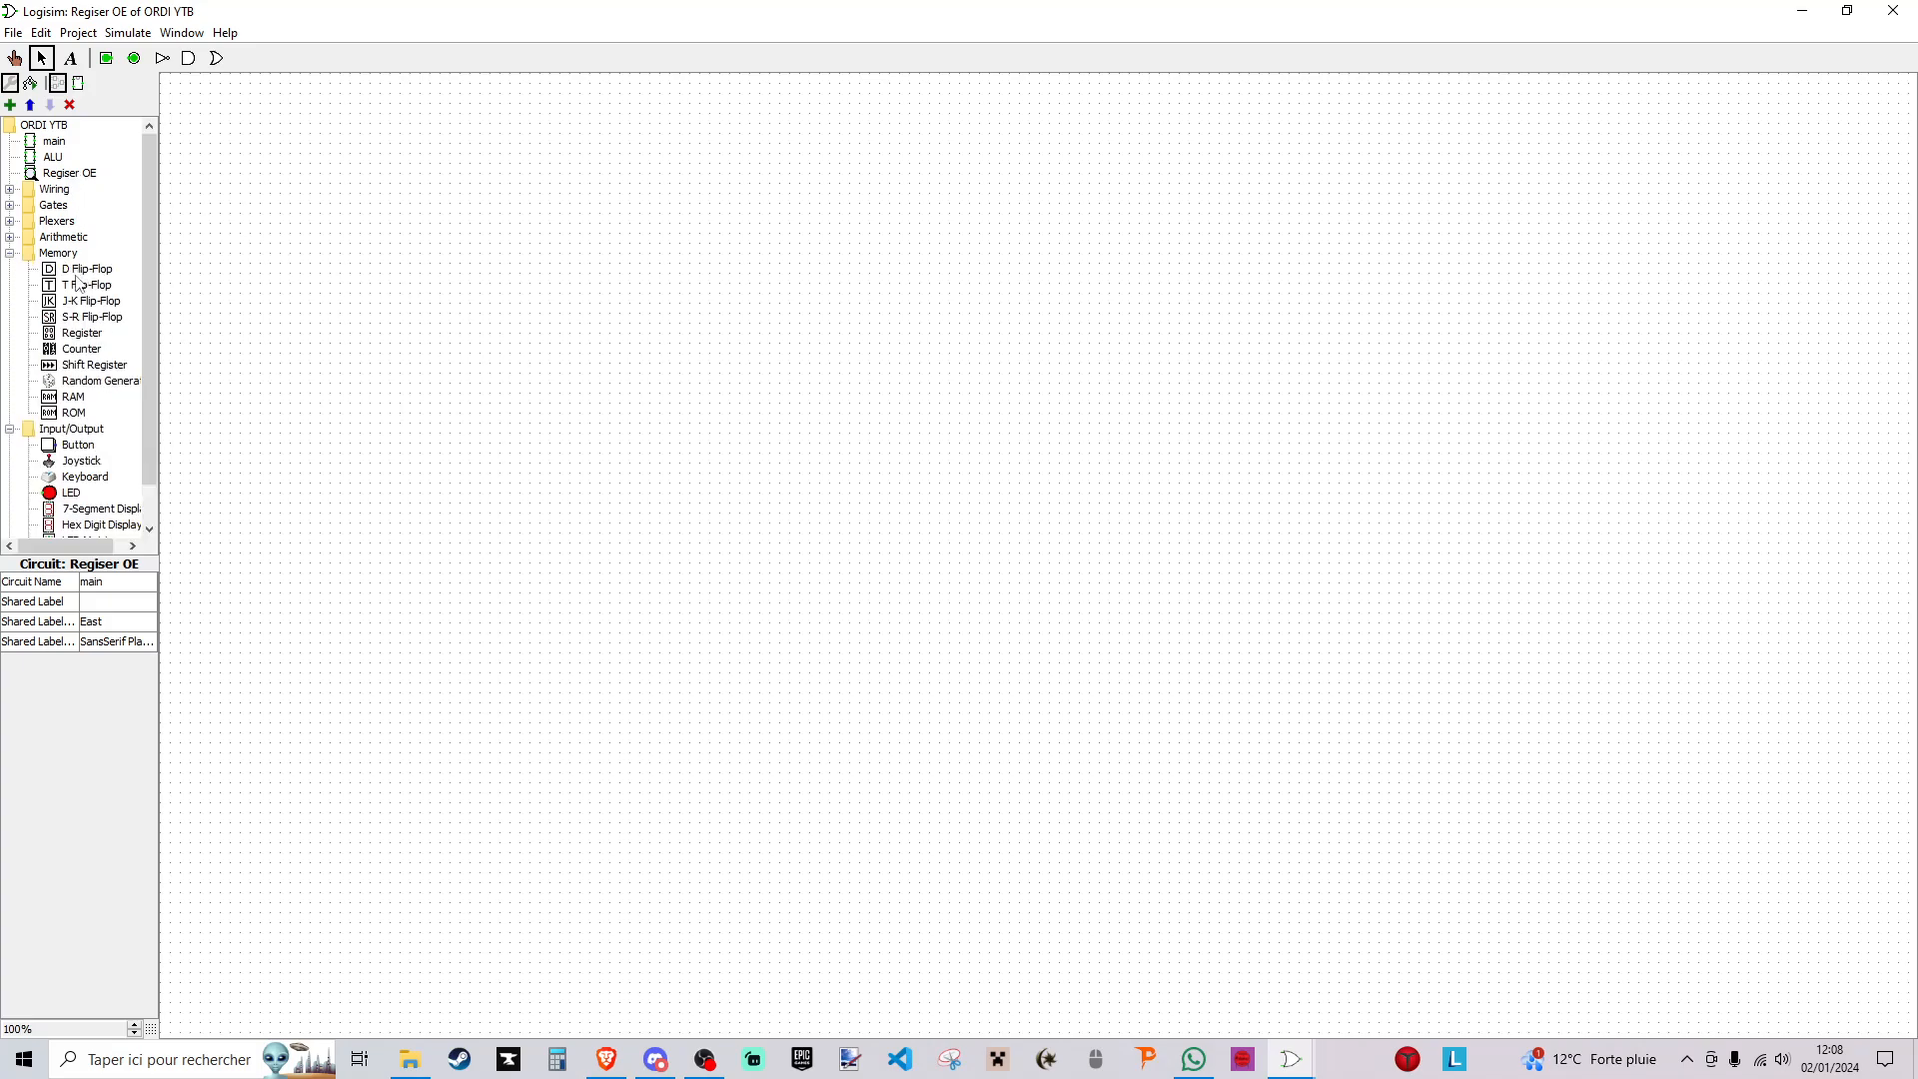
click(82, 333)
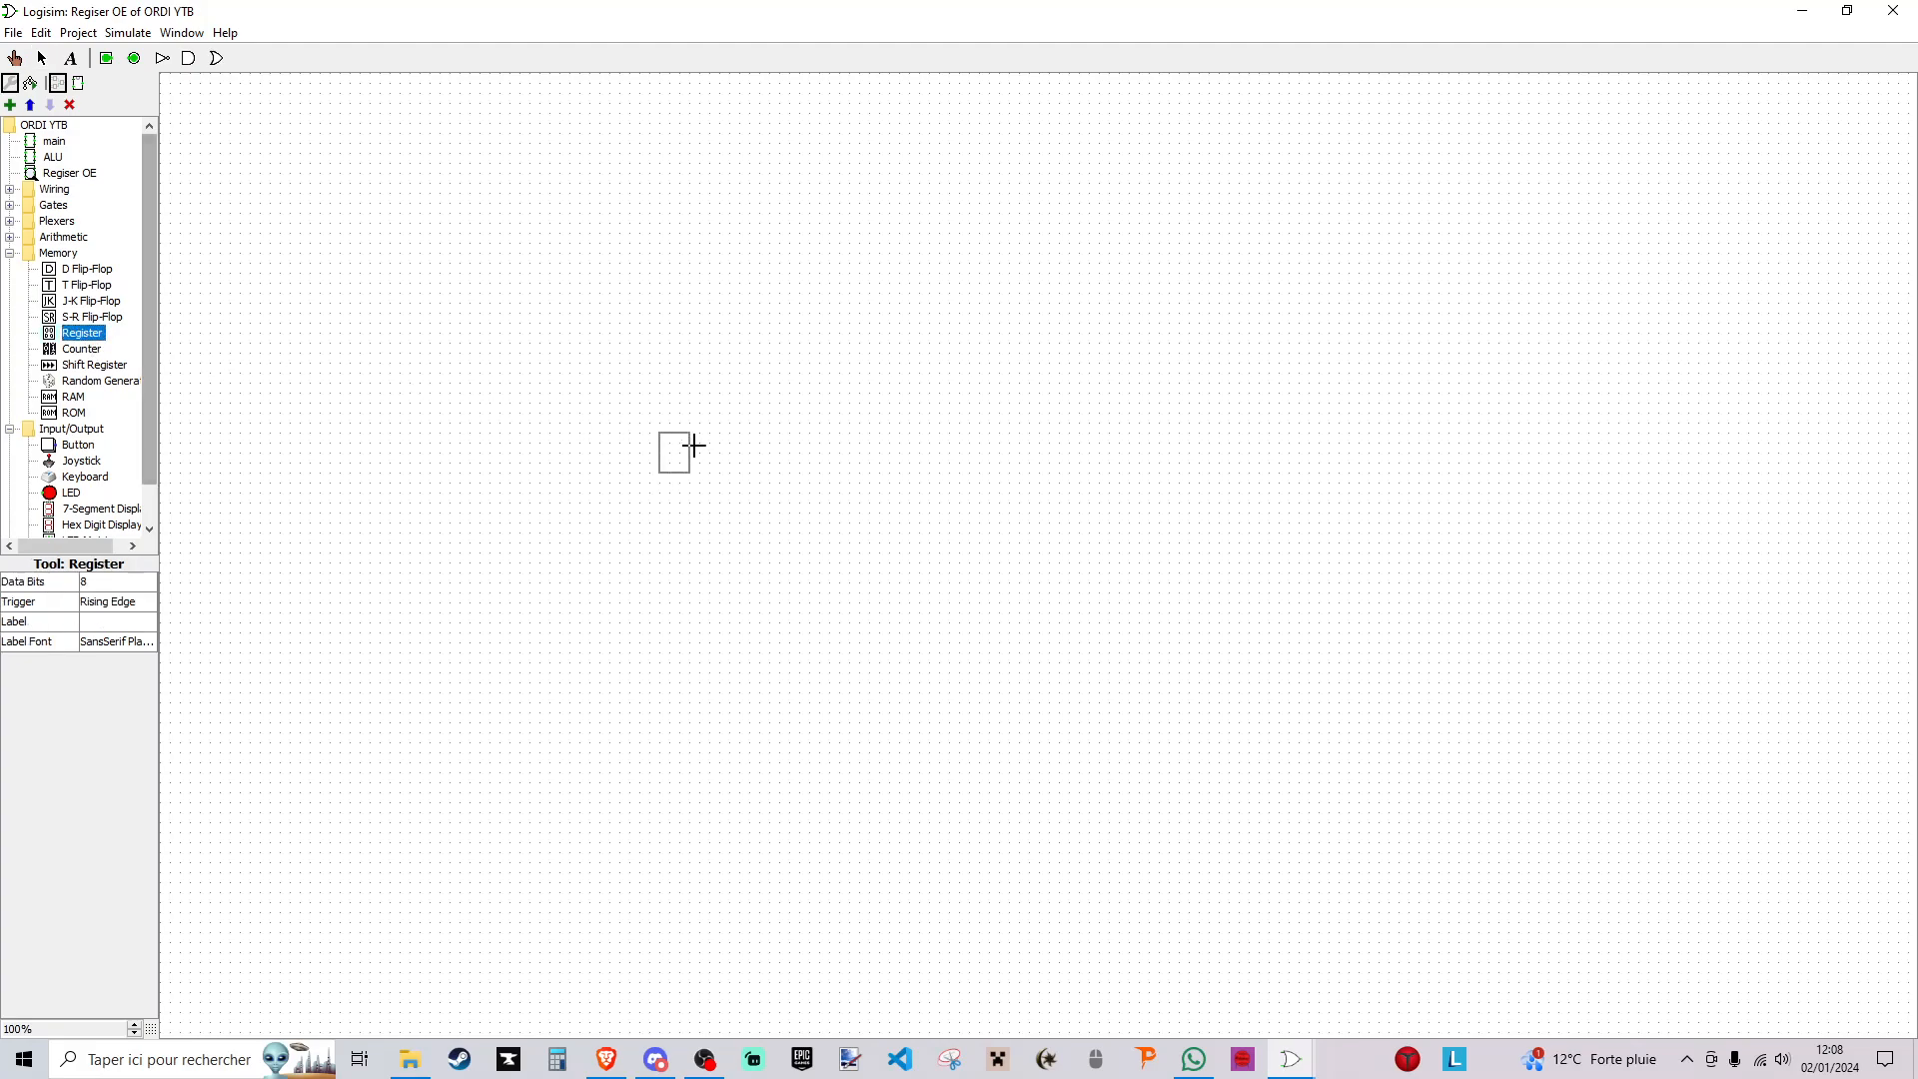
click(740, 432)
click(106, 60)
click(590, 433)
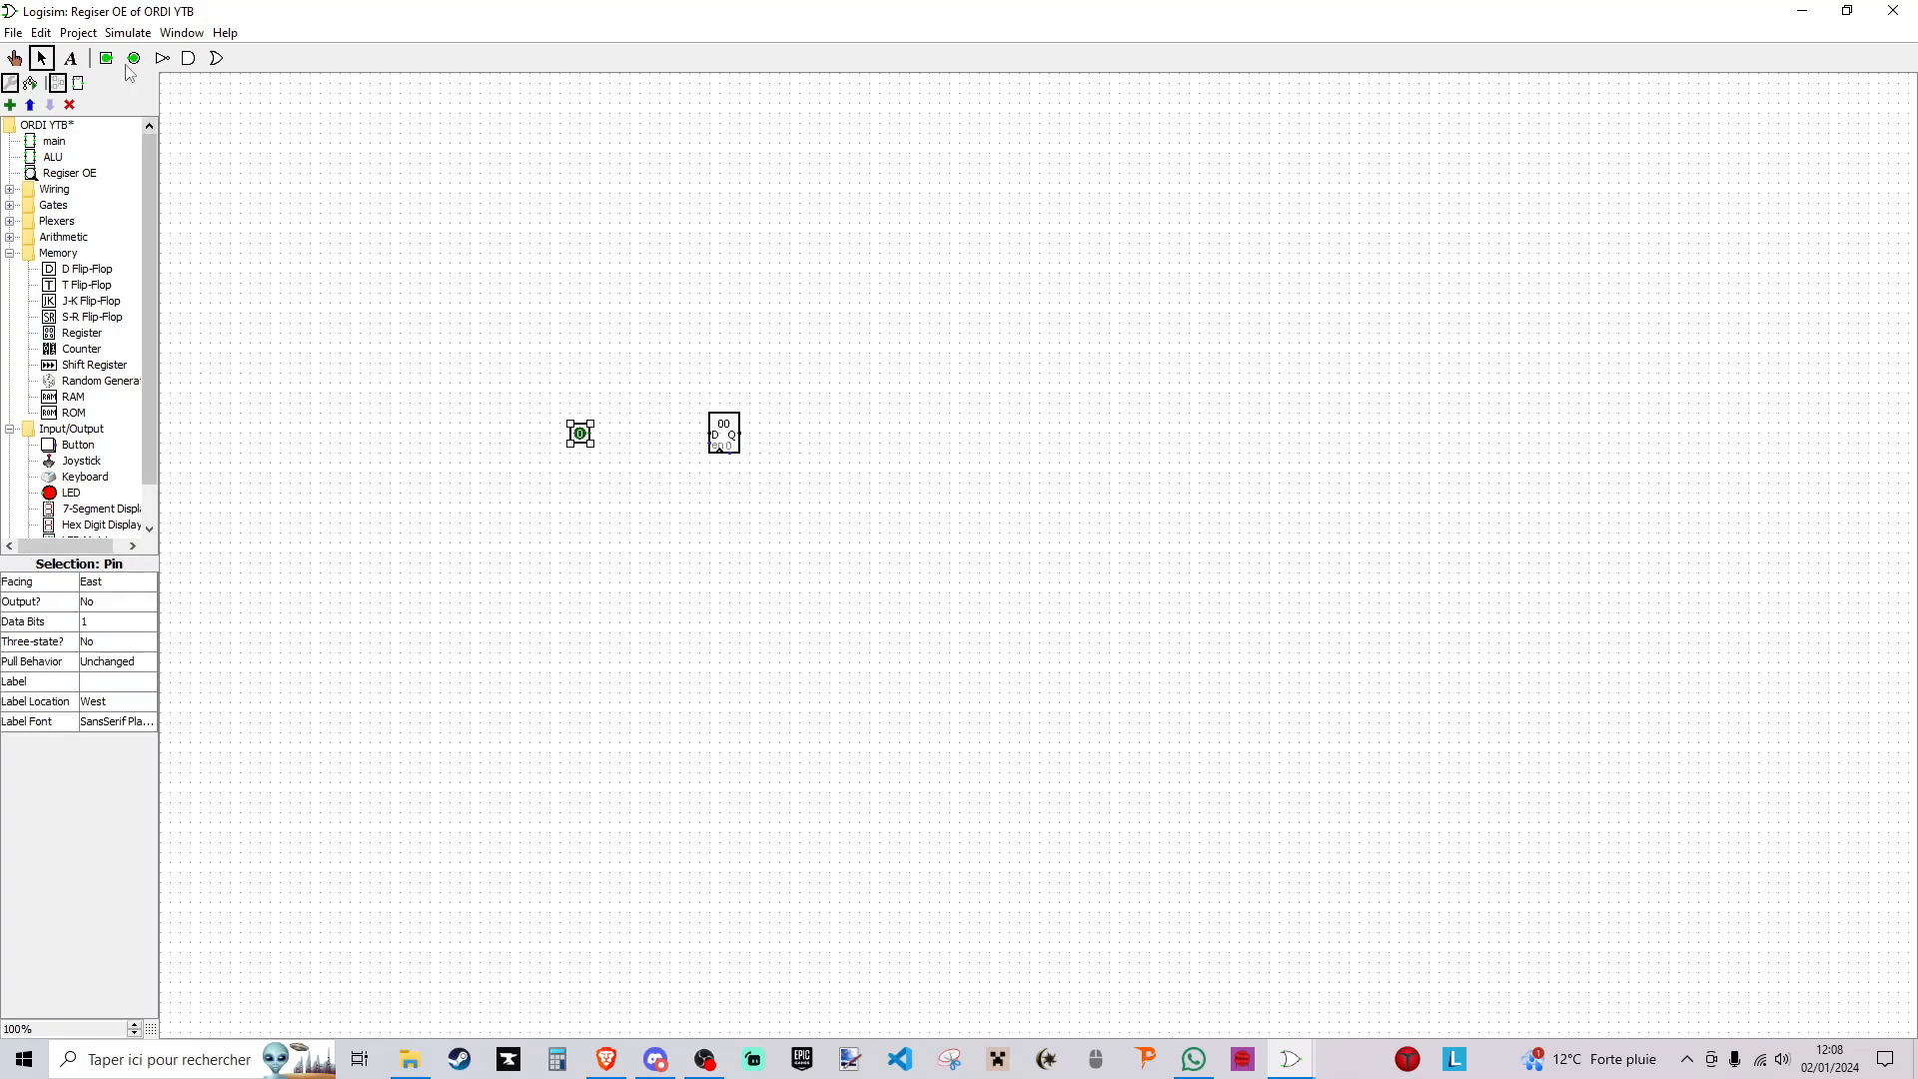
click(111, 64)
click(591, 454)
- Set the upper input pin to 8 data bits and wire the two pins to the register's D and enable inputs
click(116, 627)
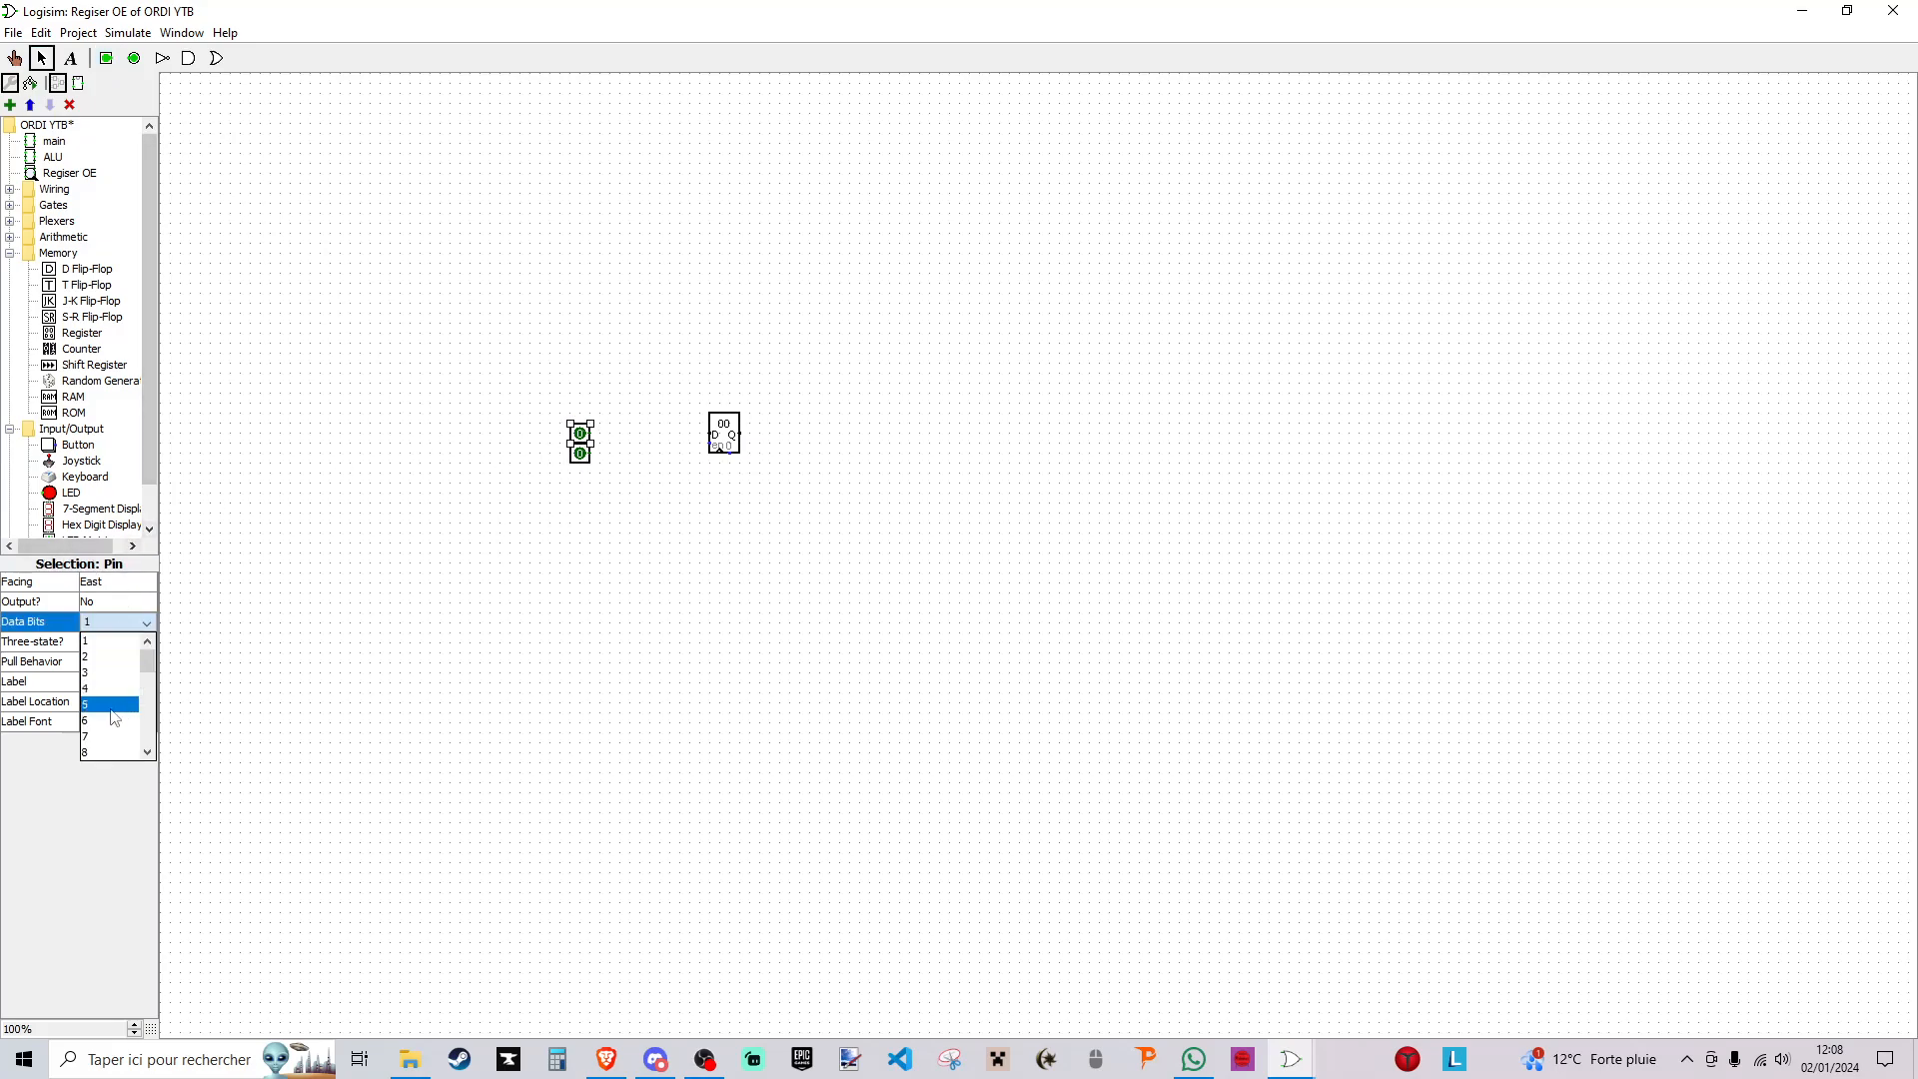
click(110, 741)
drag(592, 433, 711, 443)
- Label the 8-bit input pin Din
click(105, 680)
text(D)
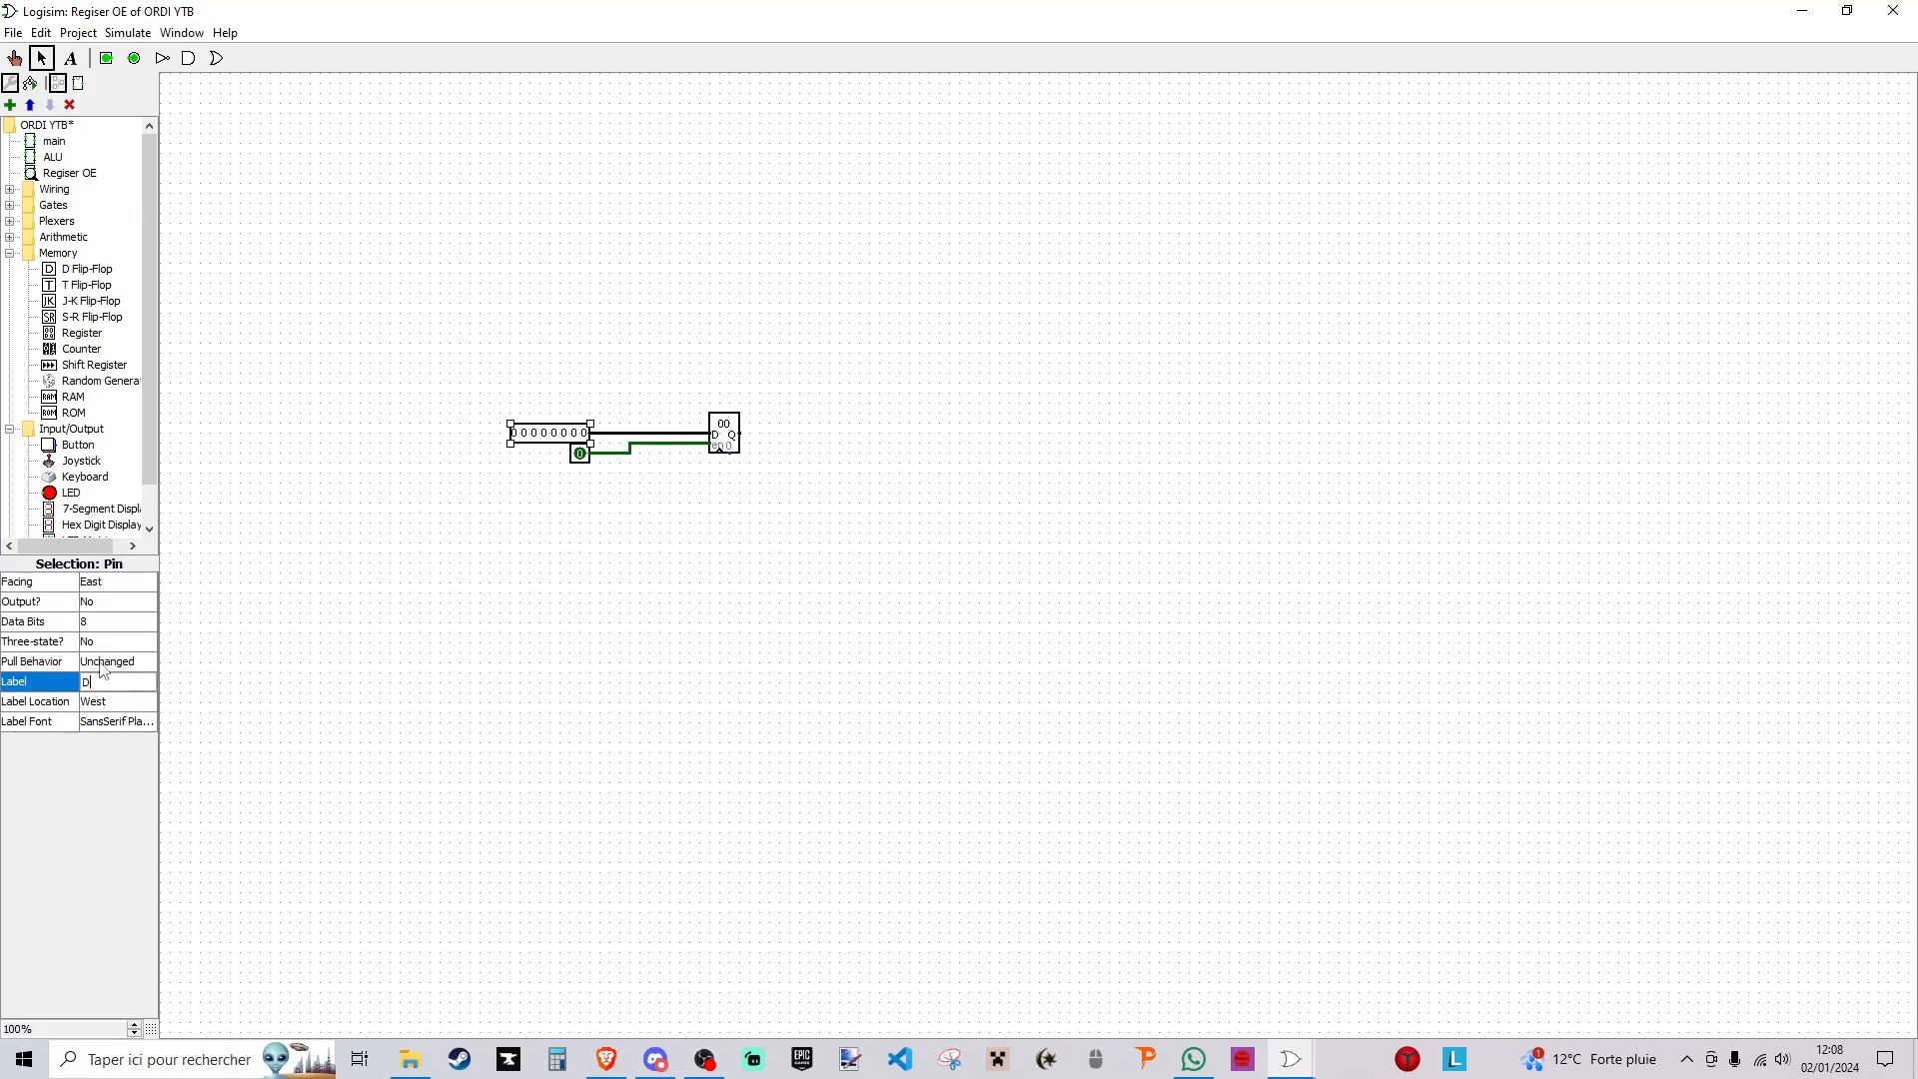
text(in)
key(Return)
- Label the 1-bit input pin that drives the register's enable input WE
click(579, 459)
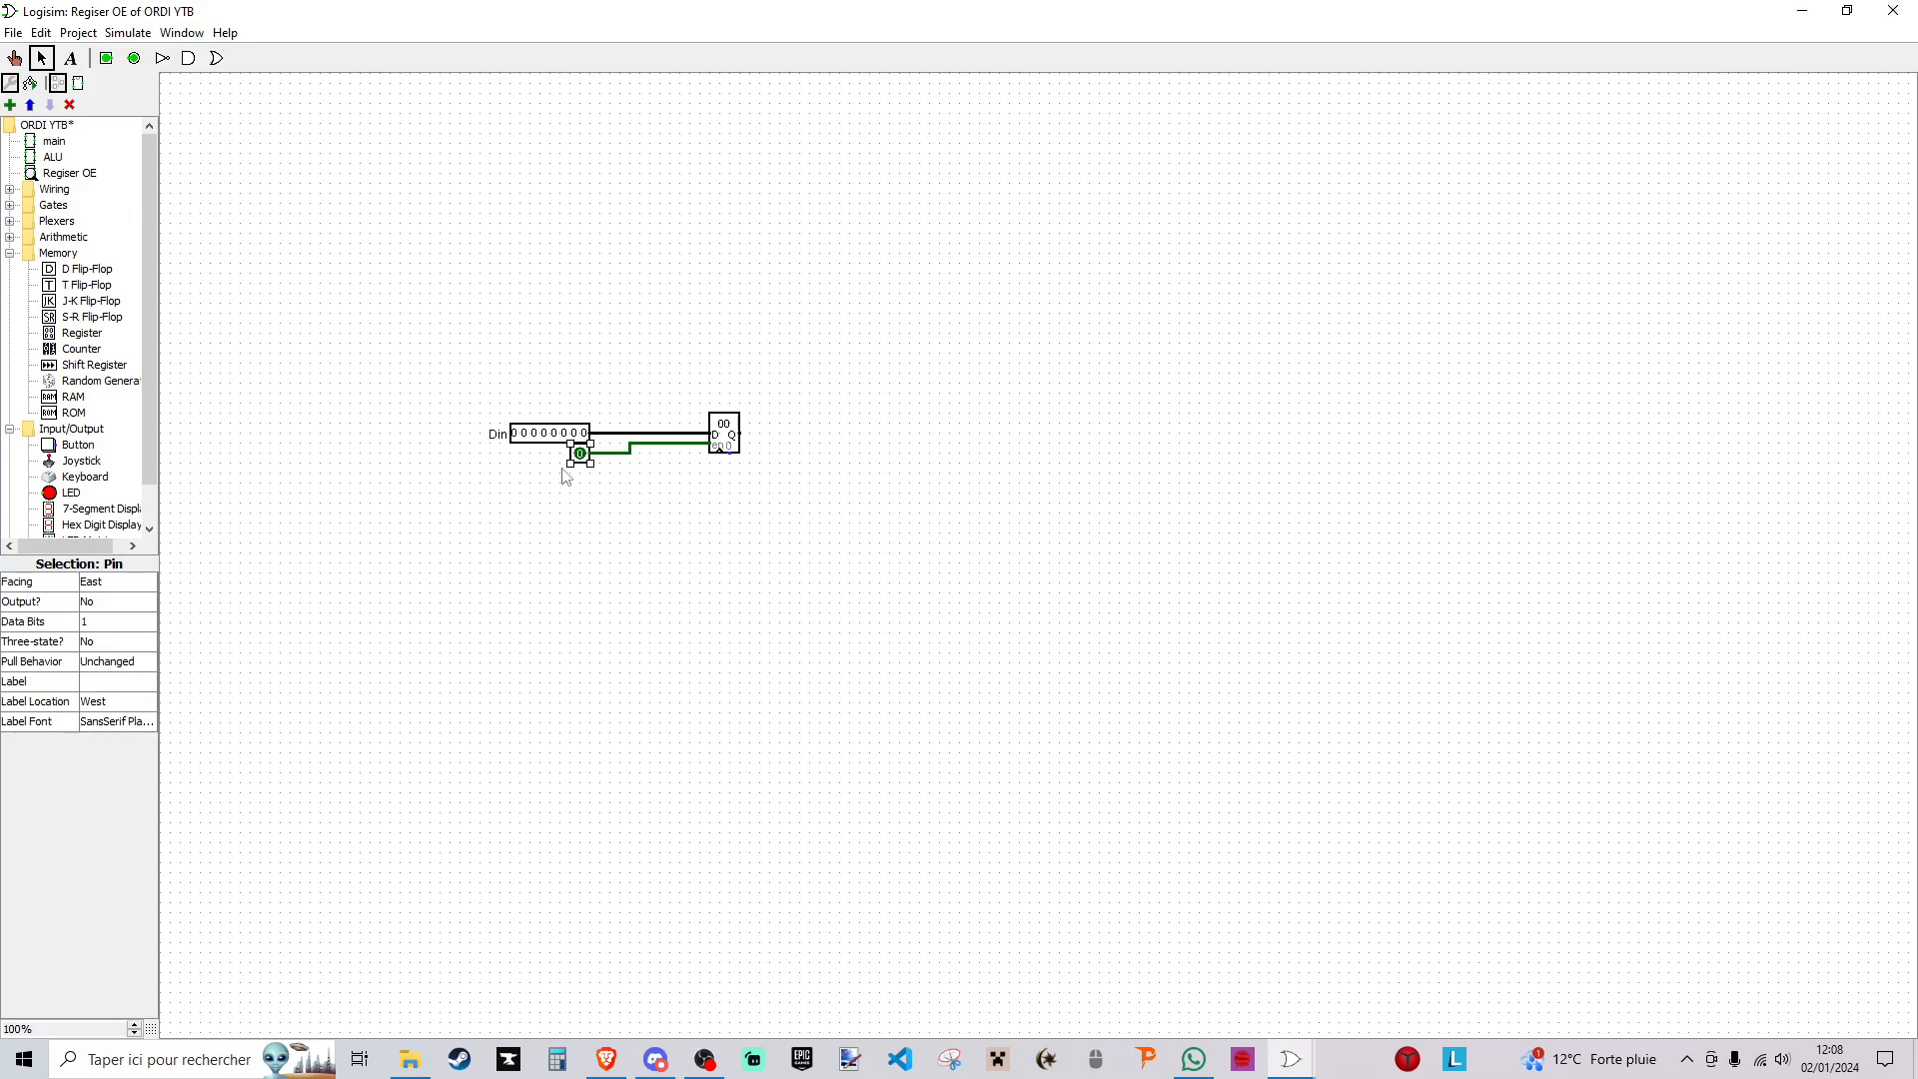
click(105, 683)
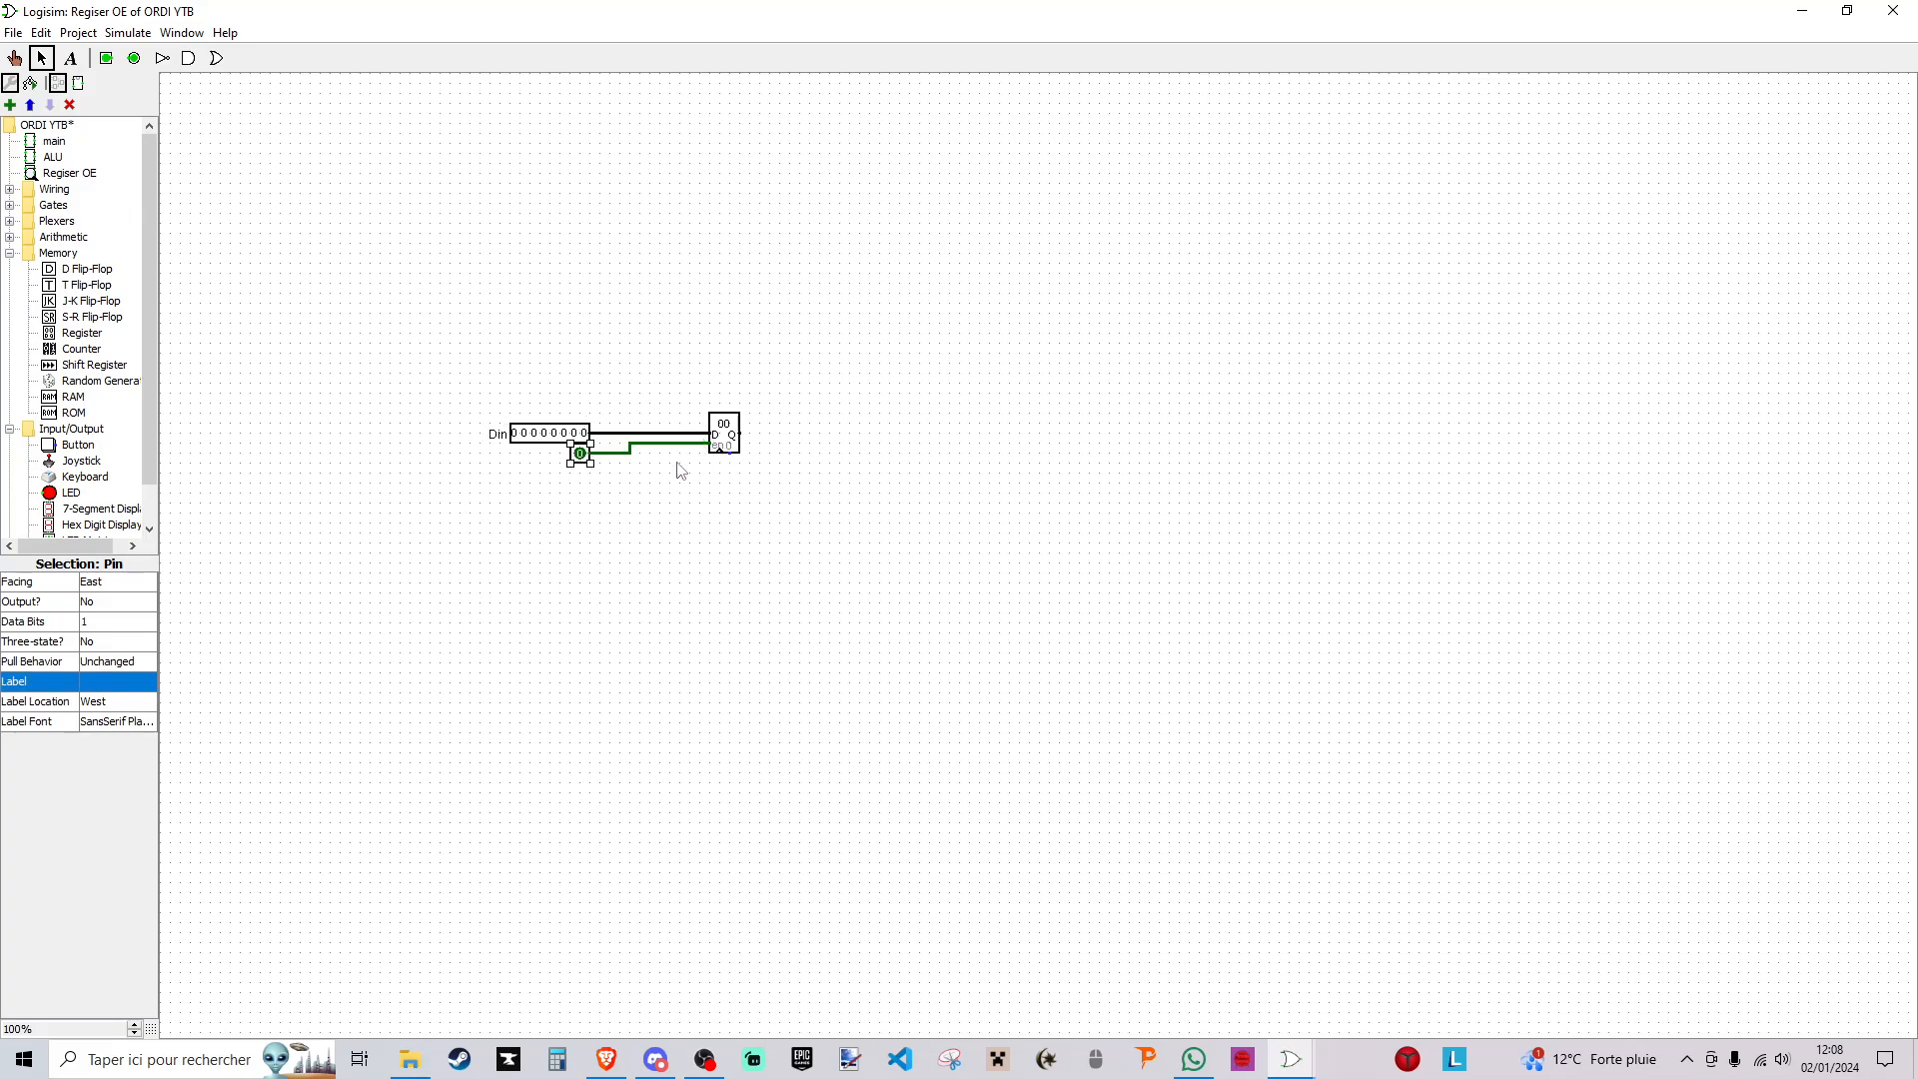
text(WE)
click(600, 687)
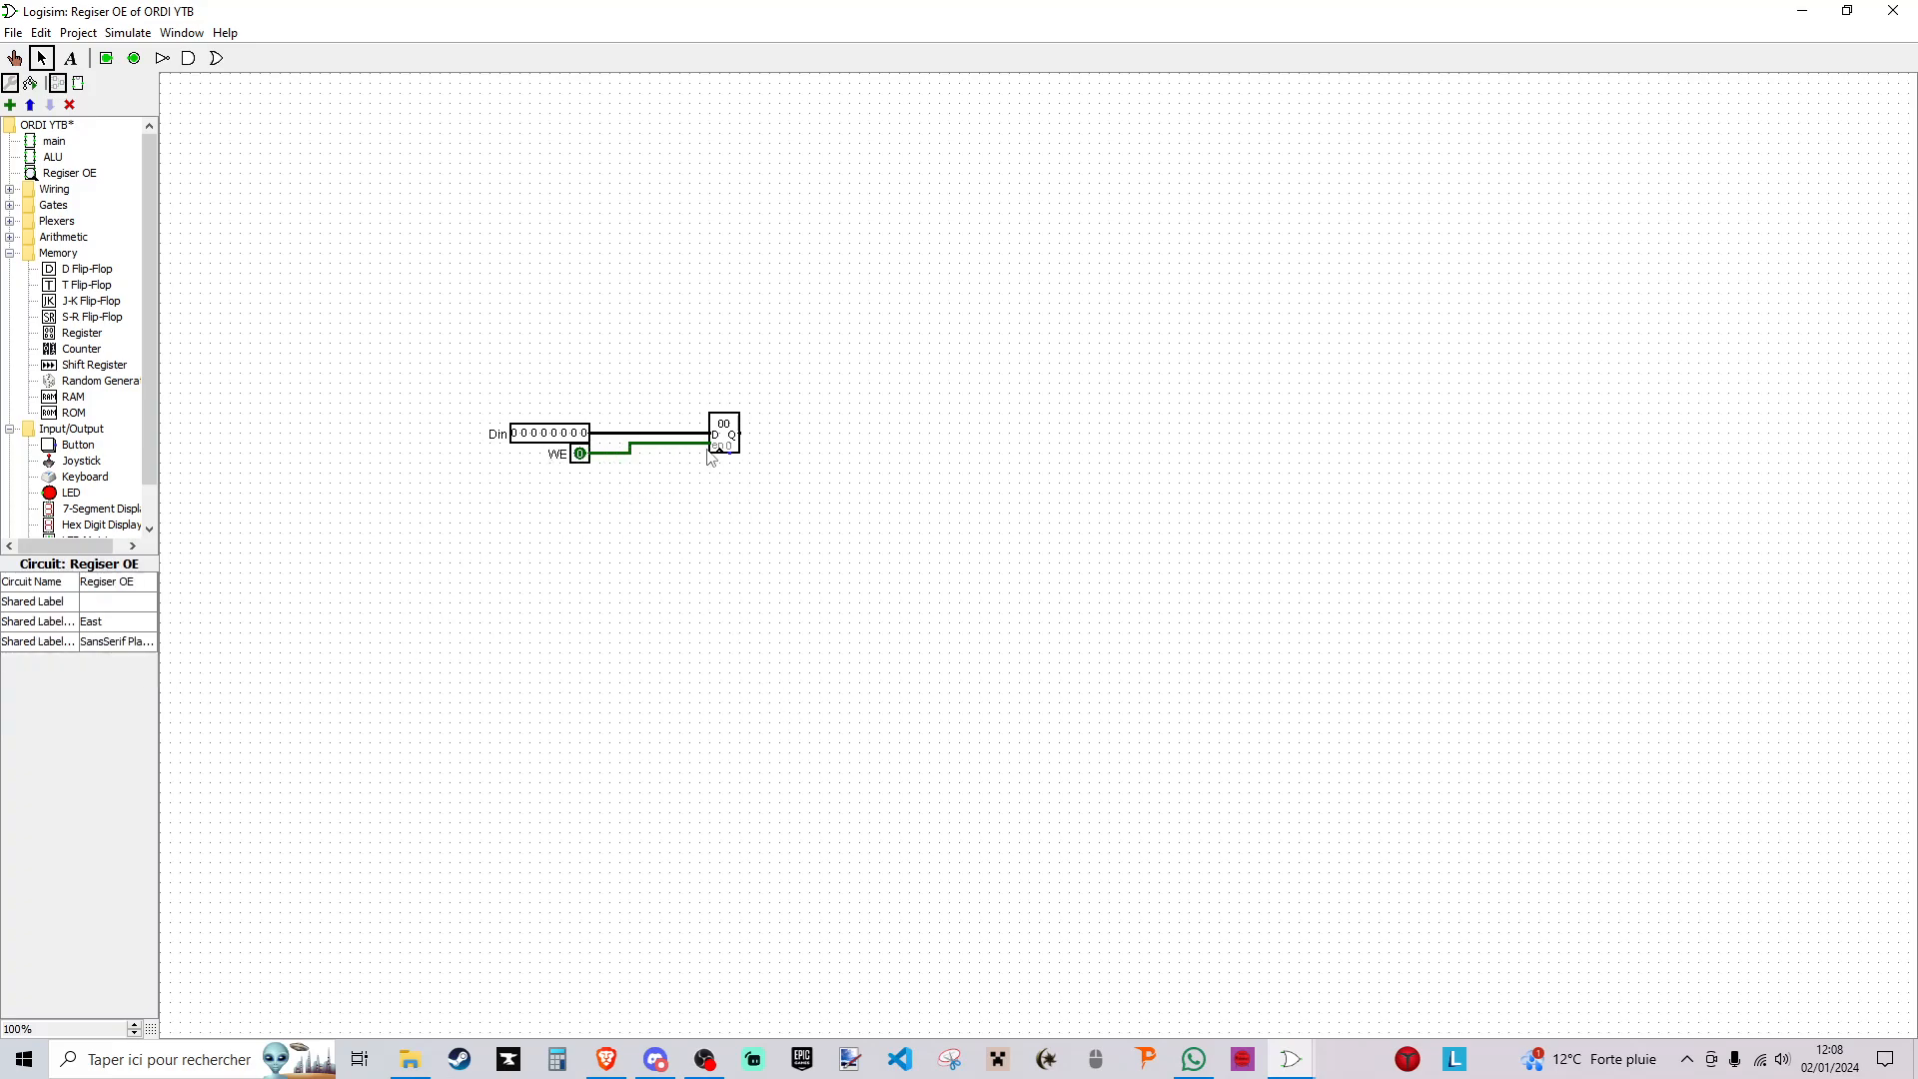
- Add an input pin labelled Clock below WE, wire it to the register's clock input, and save the project
click(133, 60)
click(579, 473)
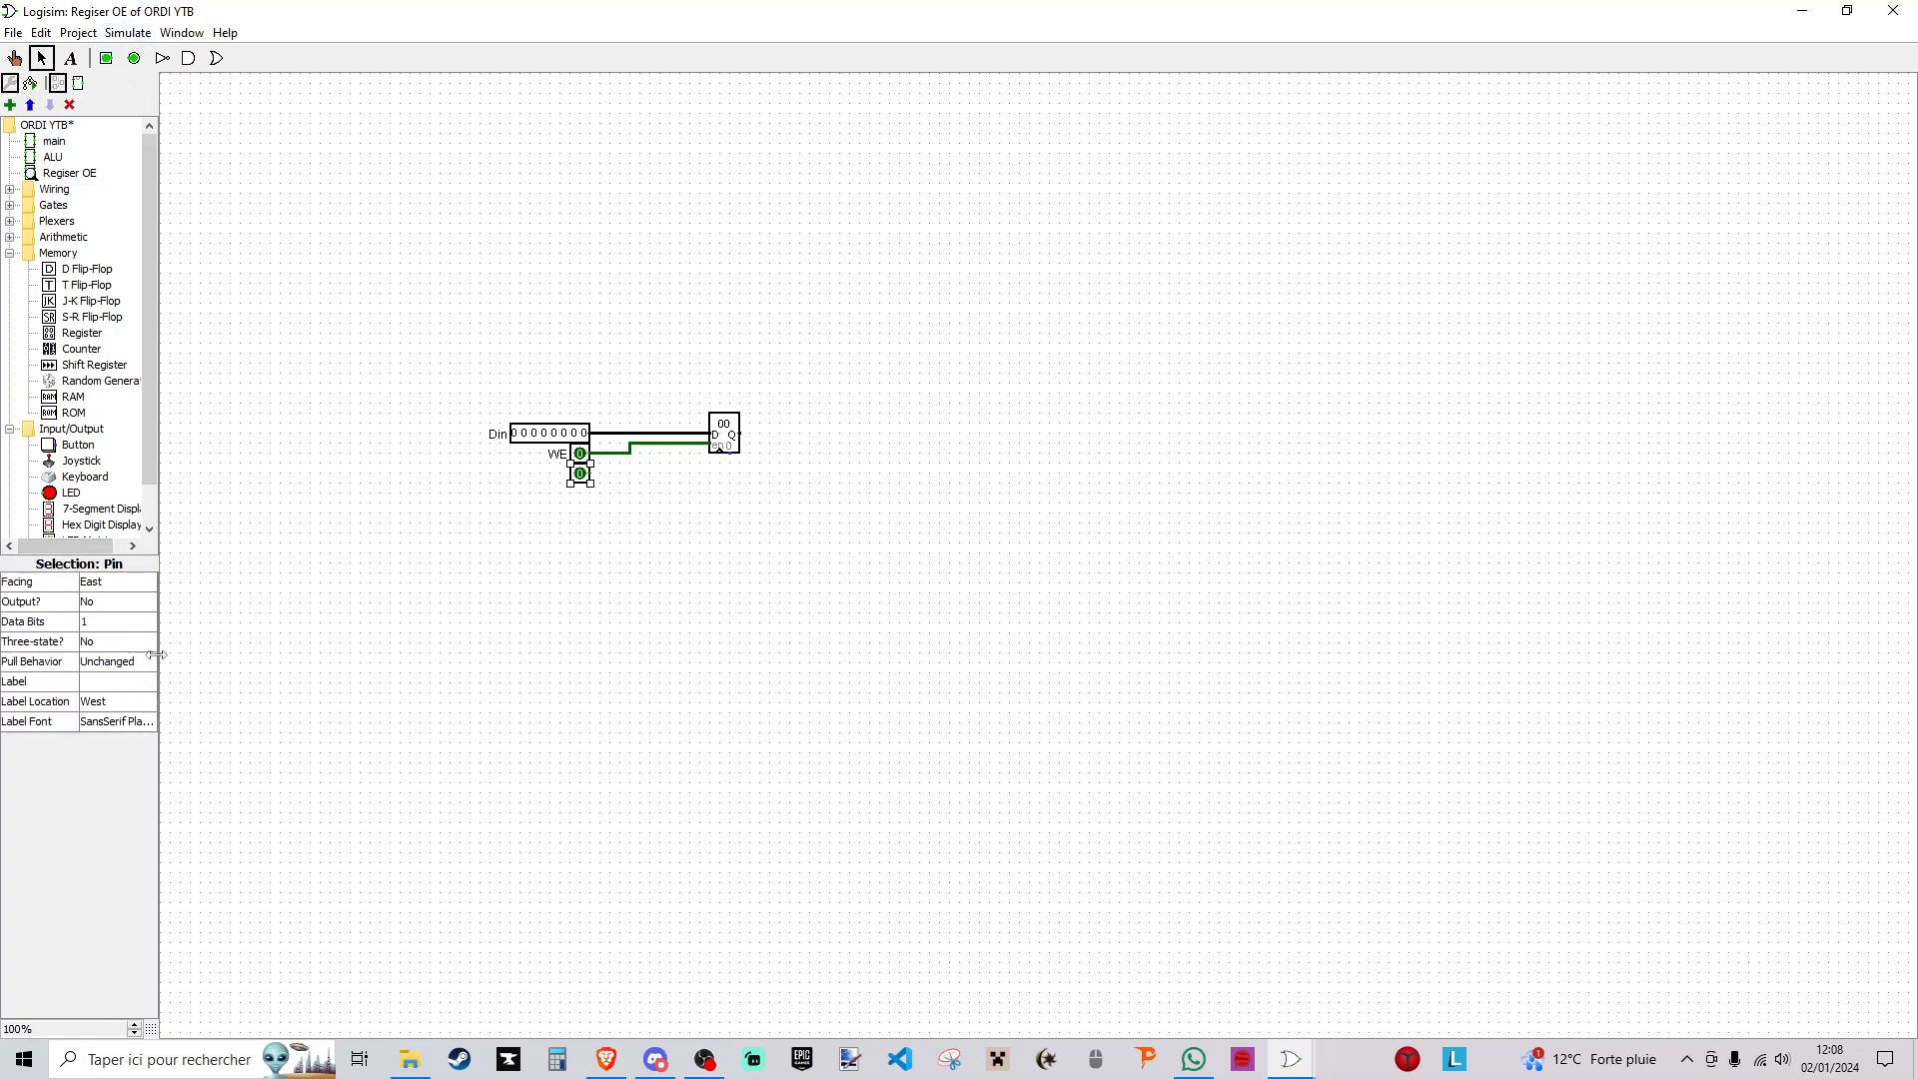
click(115, 683)
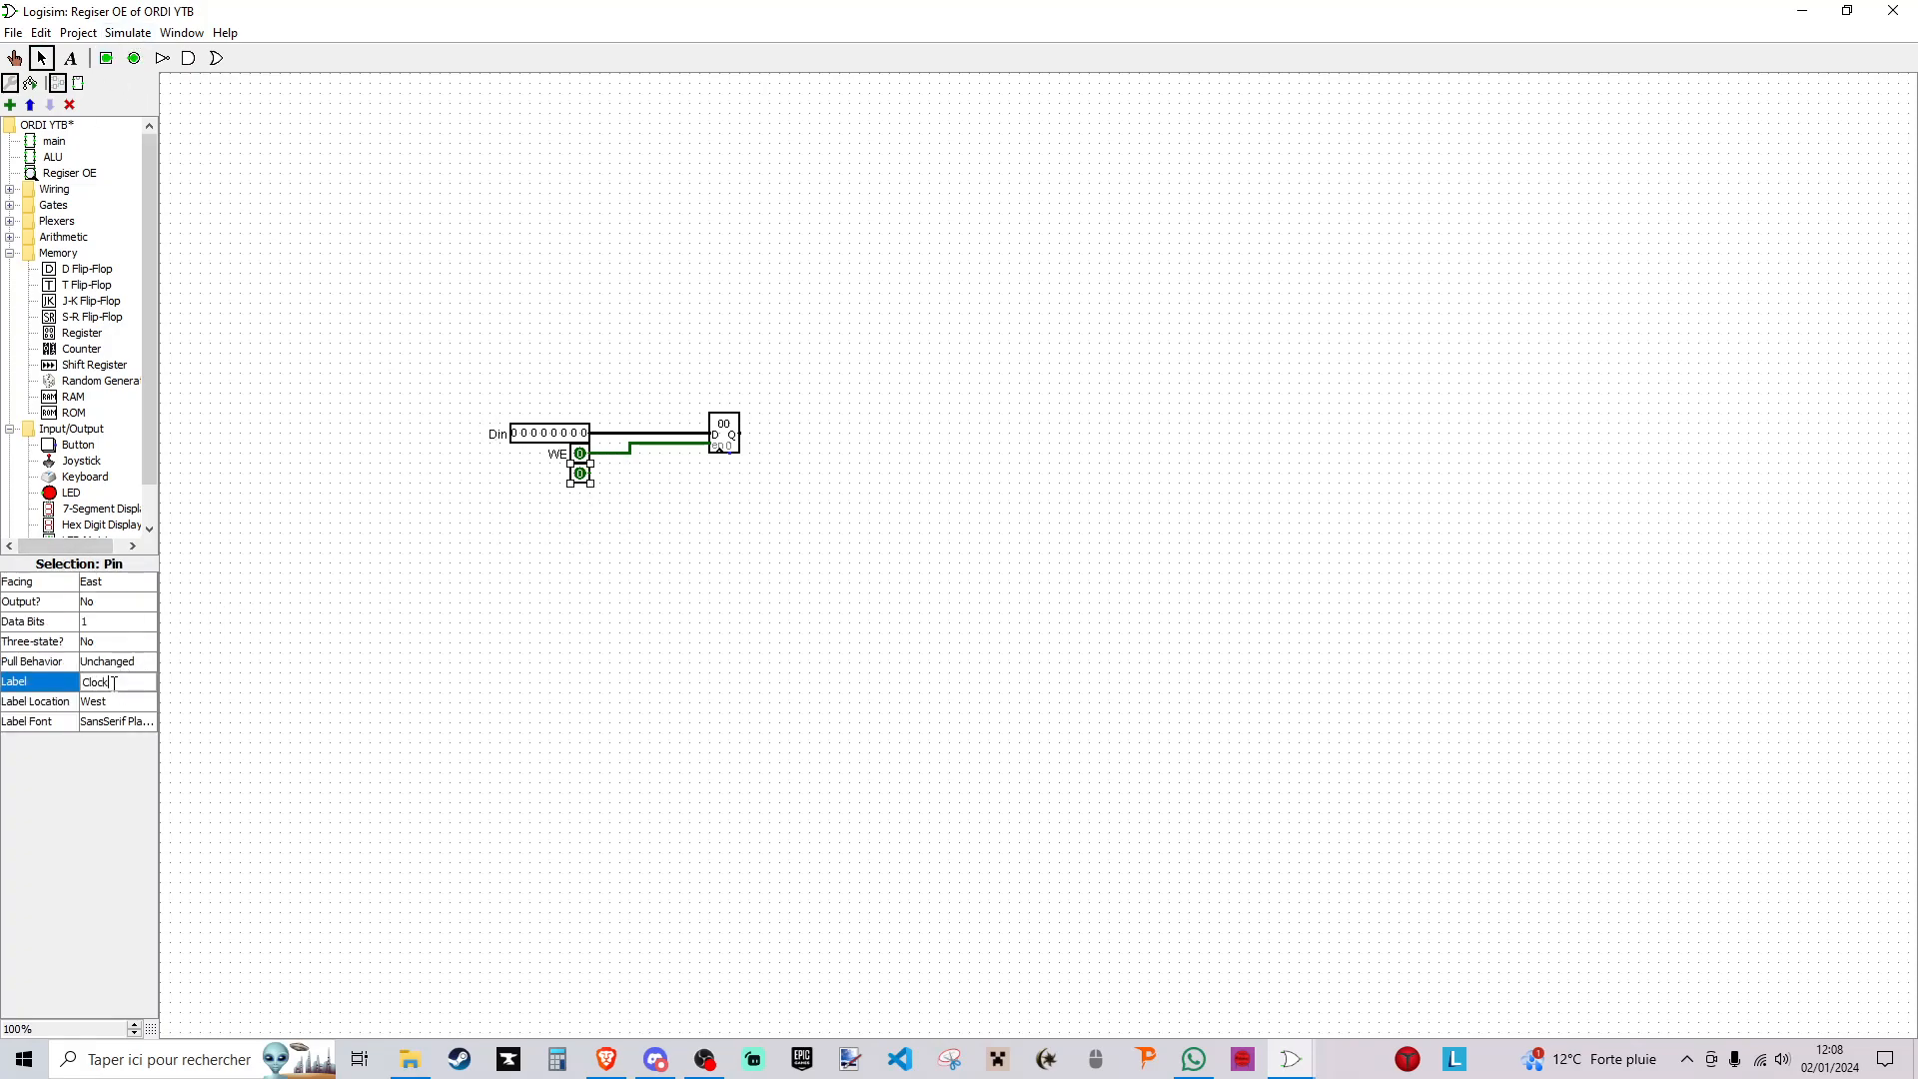
key(Return)
mouse_move(591, 474)
mouse_down()
mouse_move(699, 477)
mouse_move(721, 451)
mouse_up()
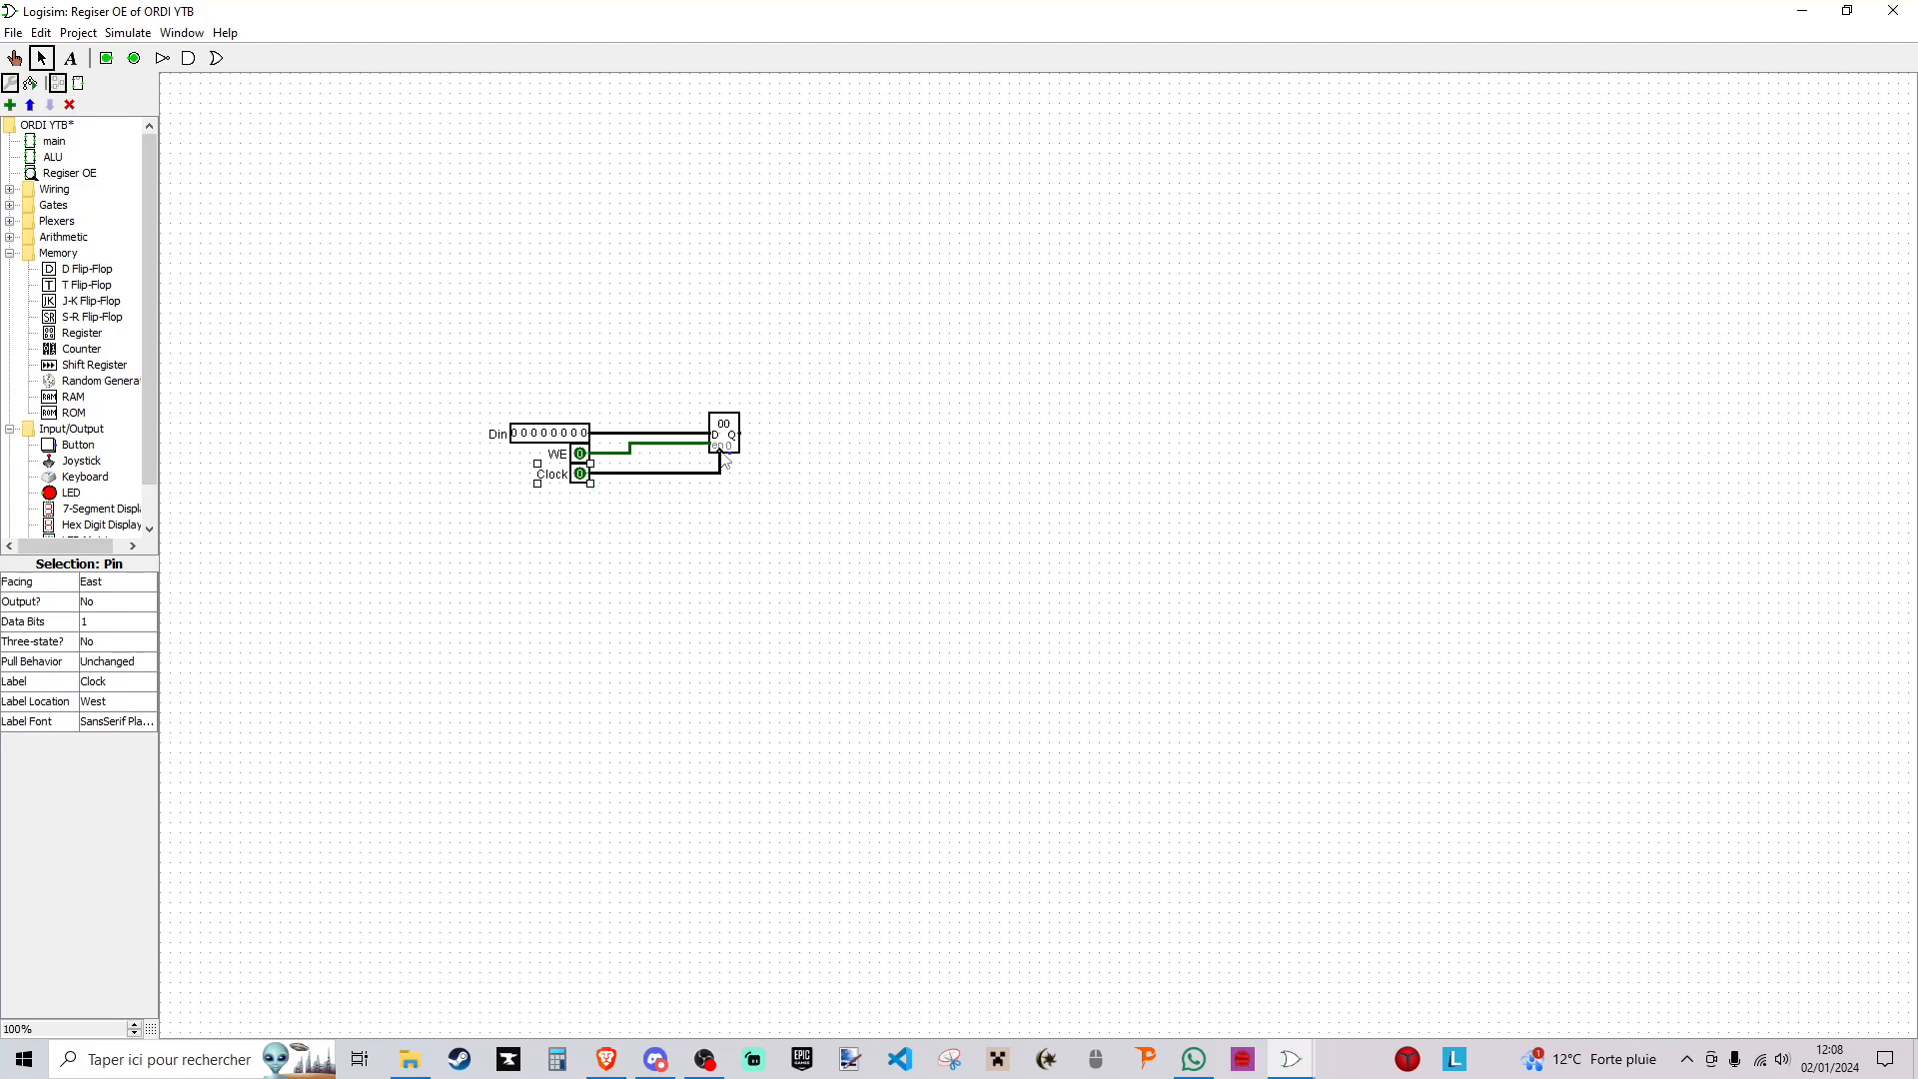
click(693, 627)
key(ctrl+s)
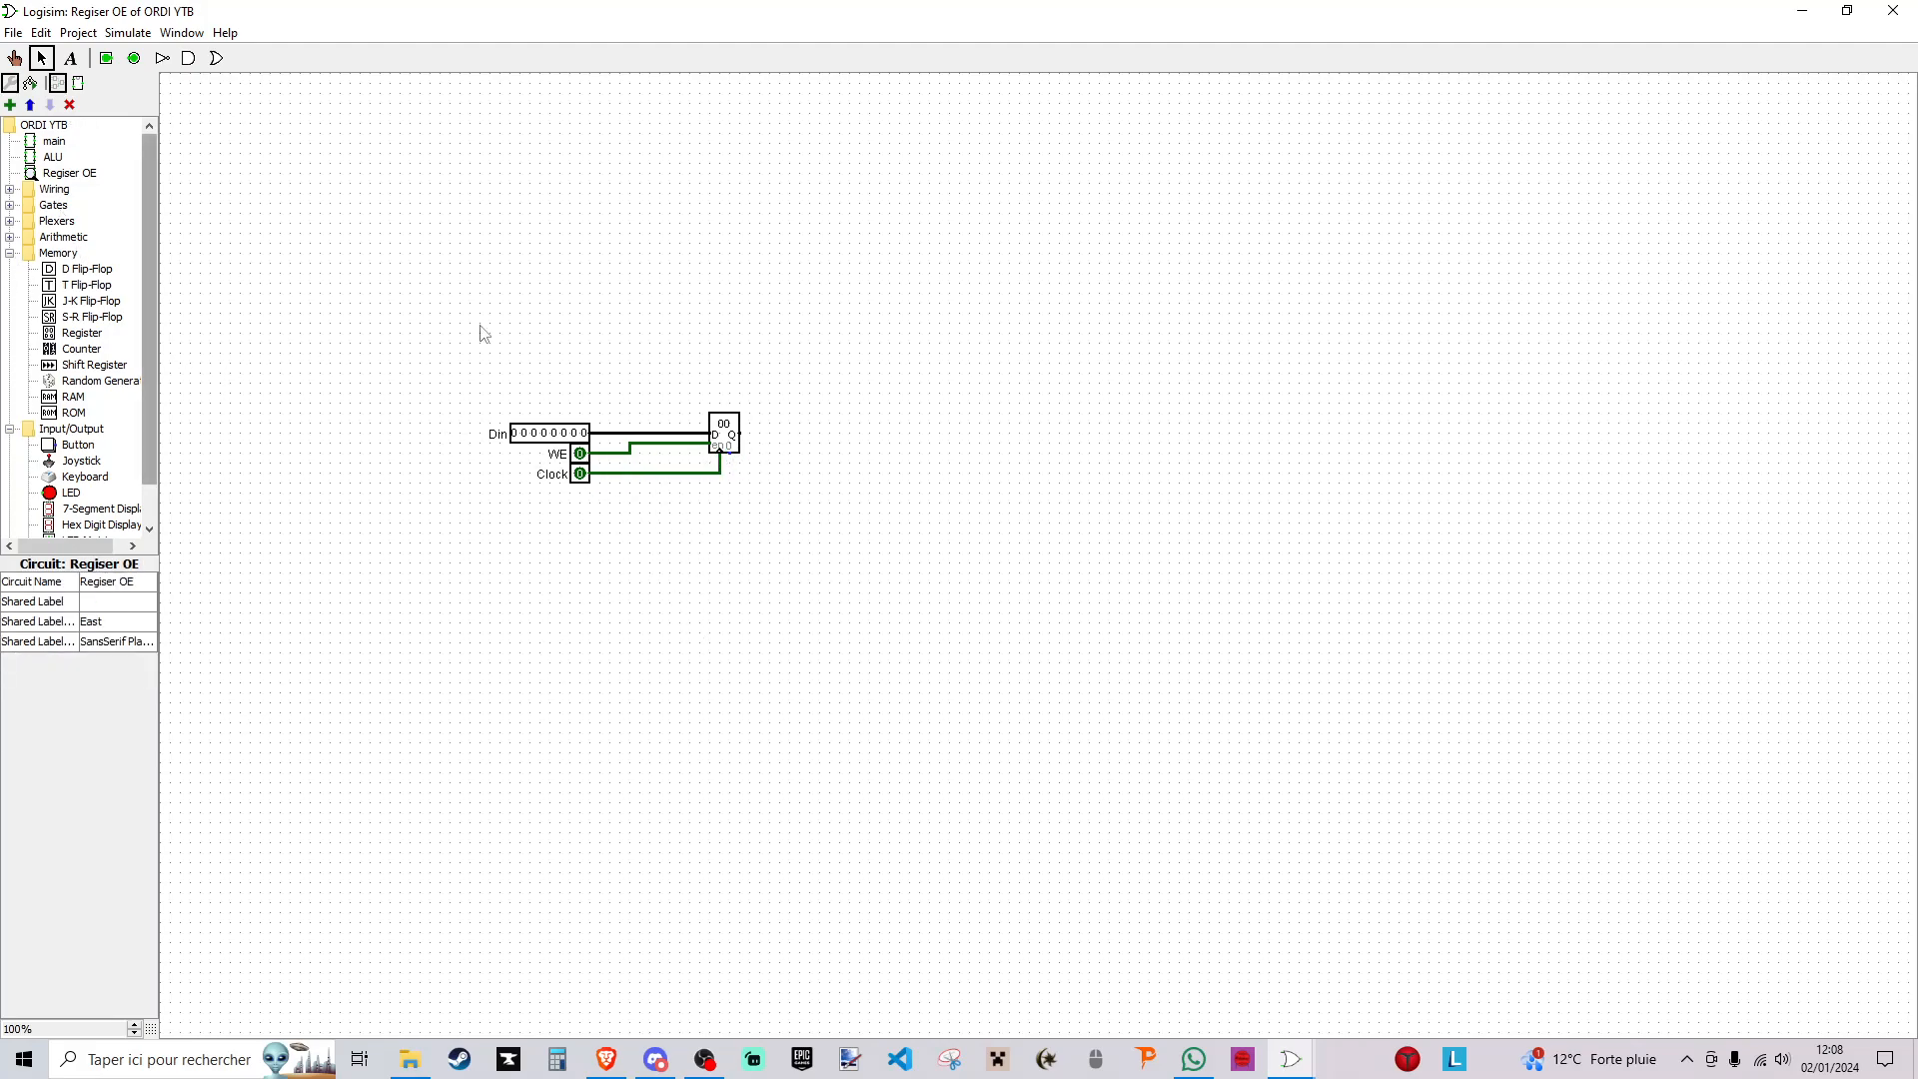
- Place a controlled buffer after the register, wire it to the Q output, and set its data bits to 8
click(10, 222)
click(10, 204)
click(100, 285)
click(820, 435)
drag(740, 433, 791, 437)
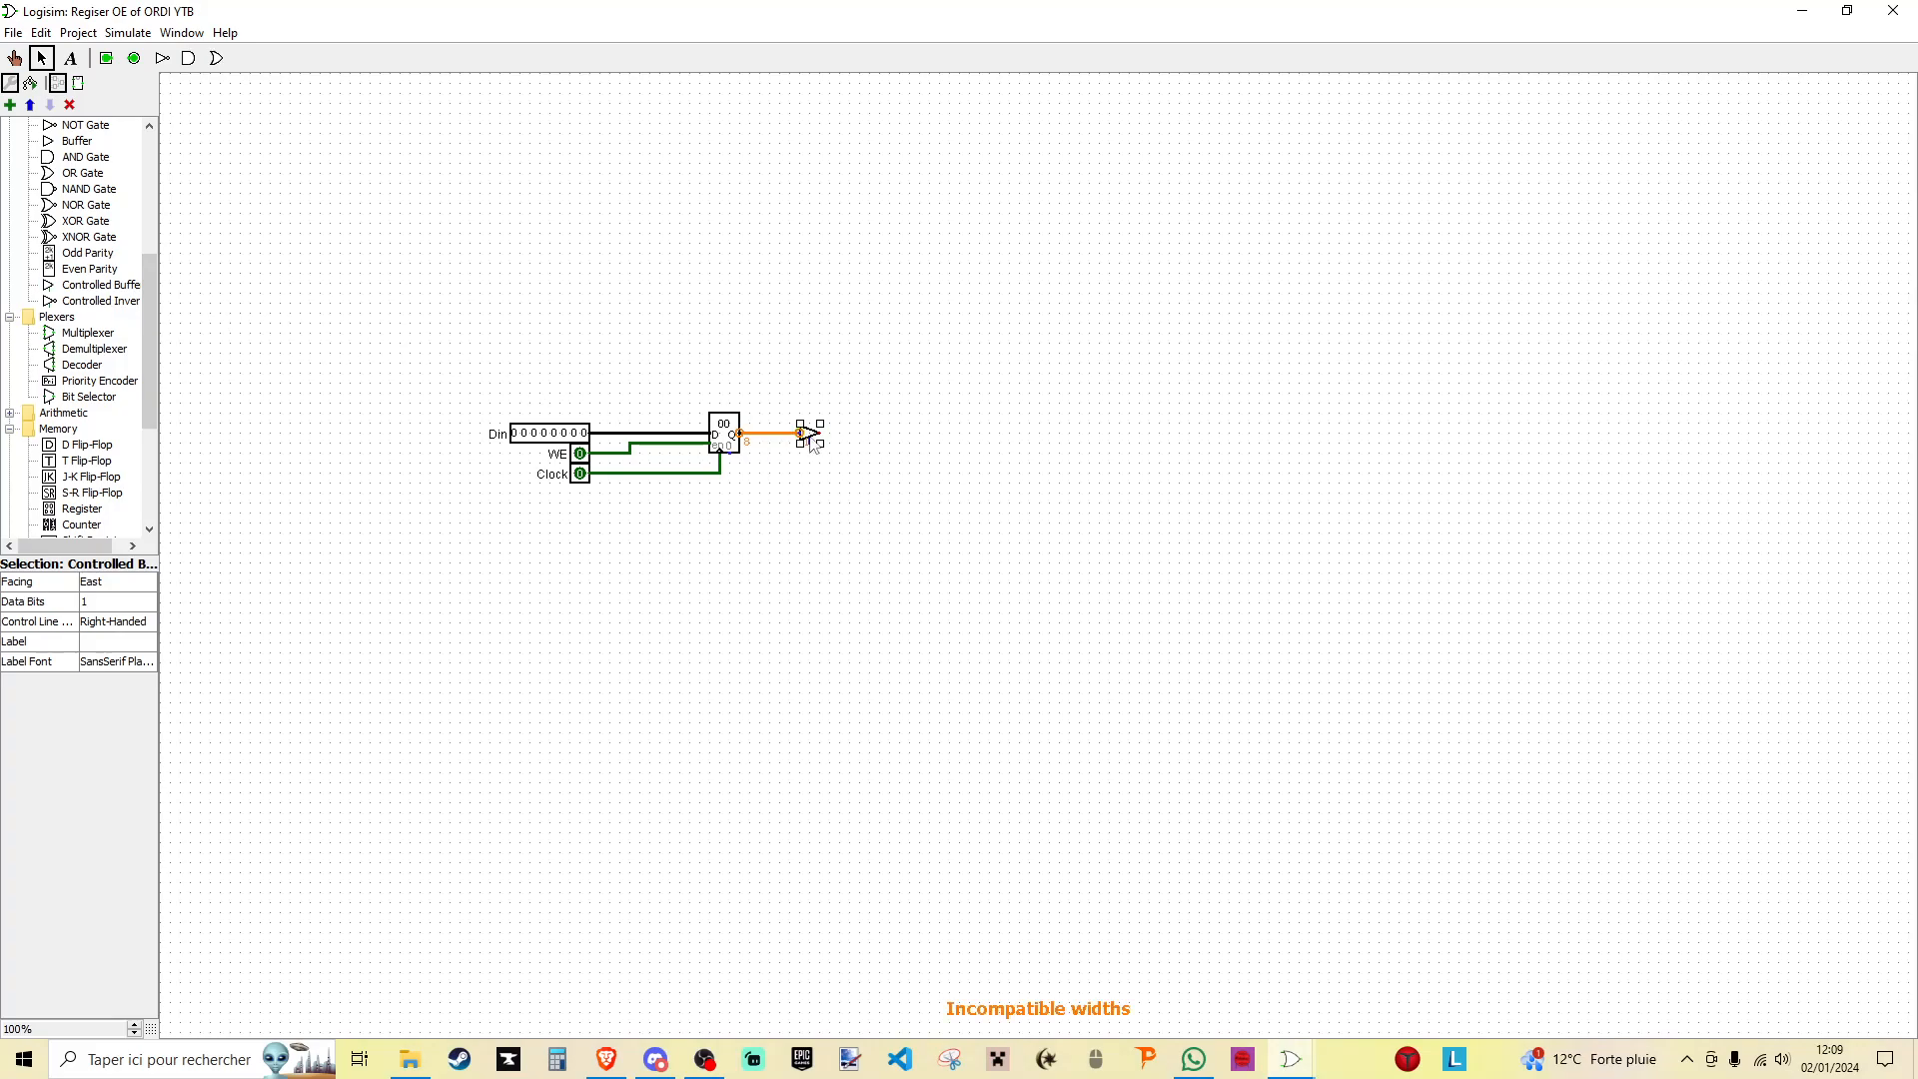
click(115, 602)
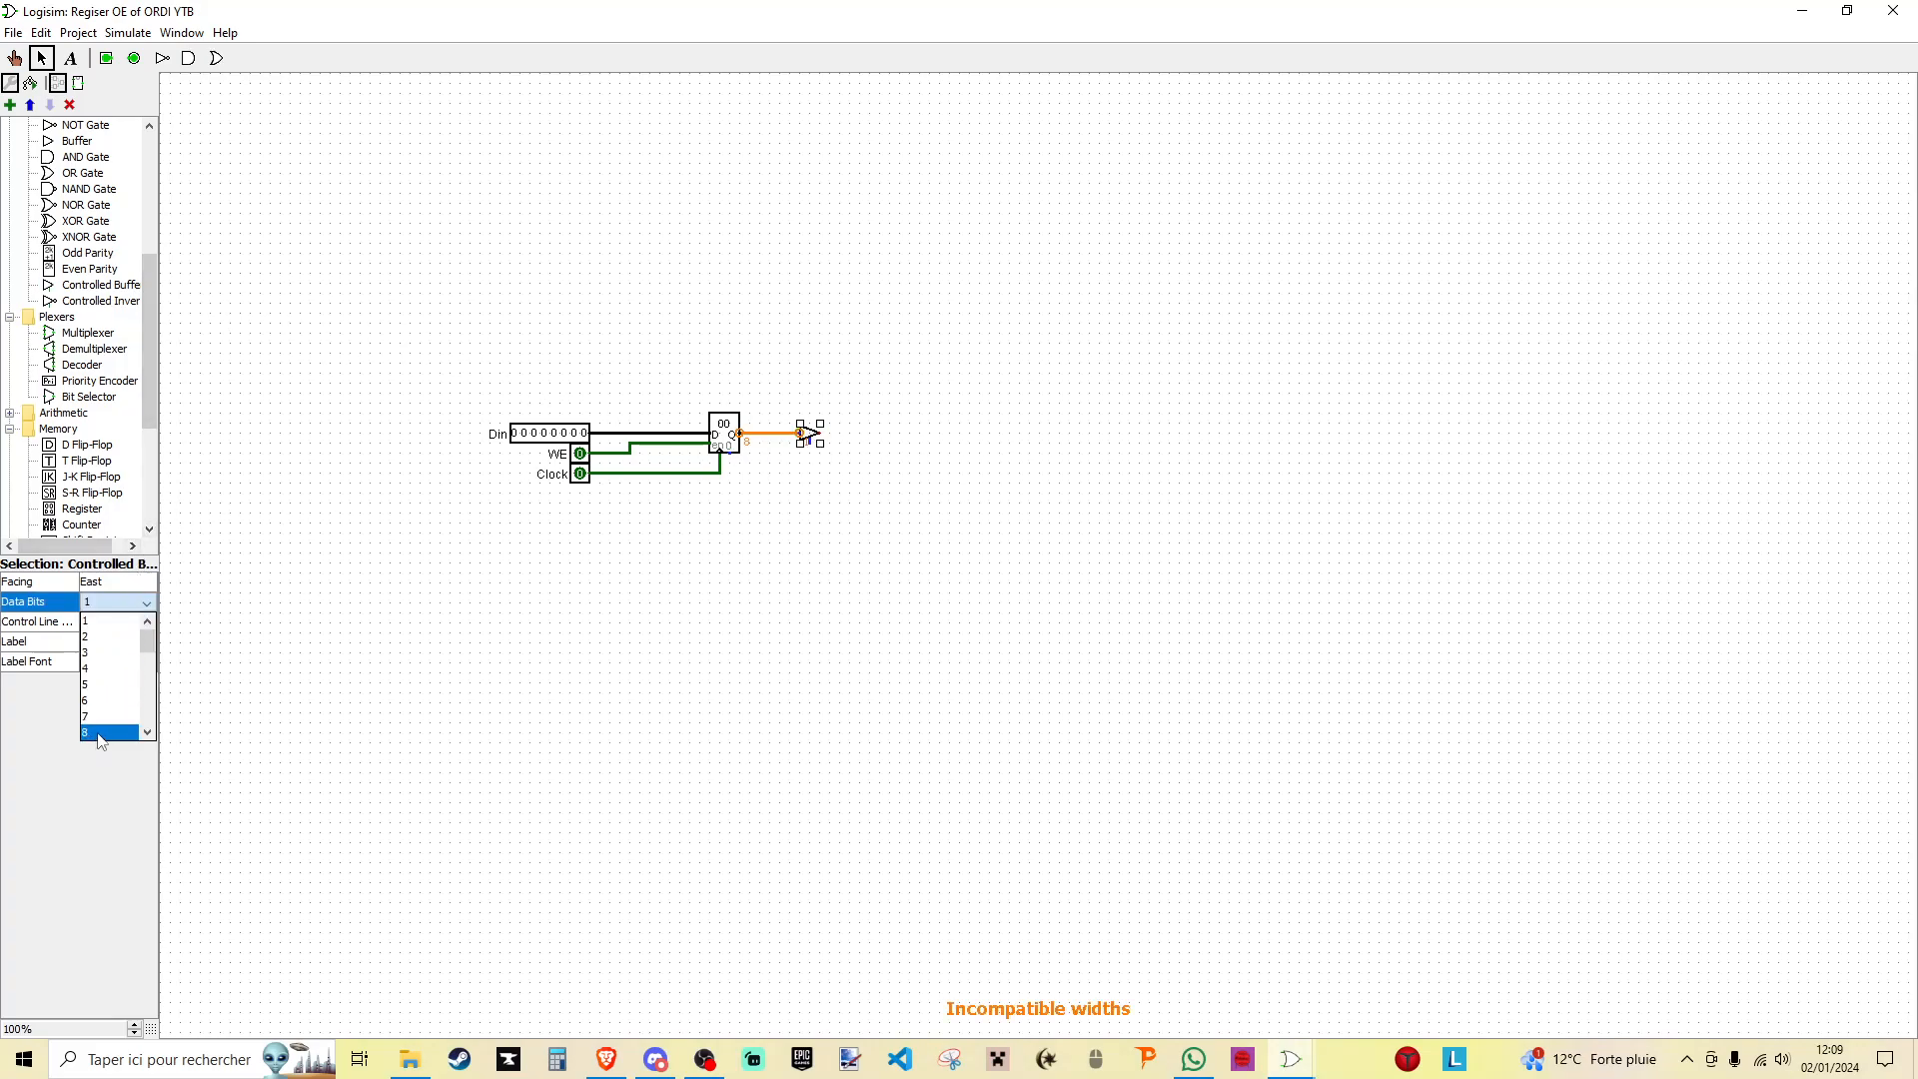
click(110, 739)
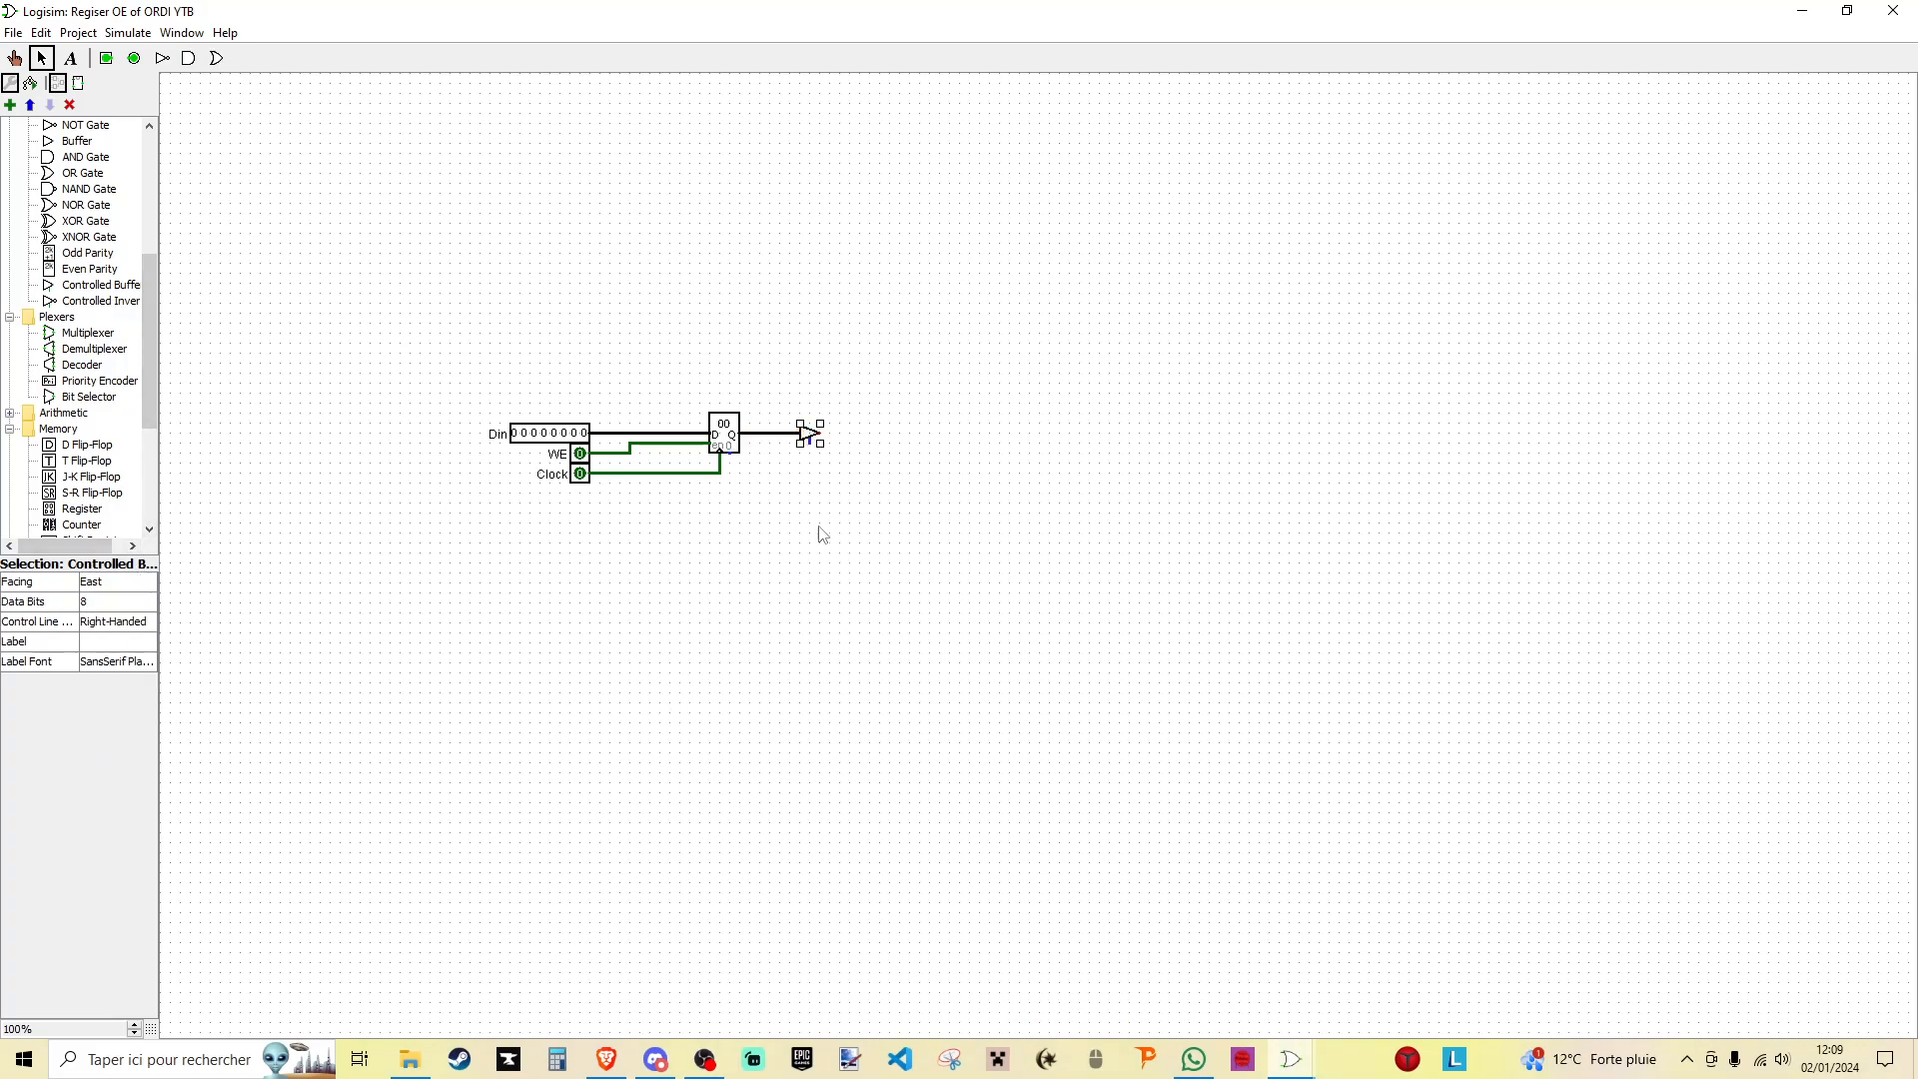
- Add an input pin labelled OE below Clock and wire it to the controlled buffer's control input
click(106, 58)
click(589, 494)
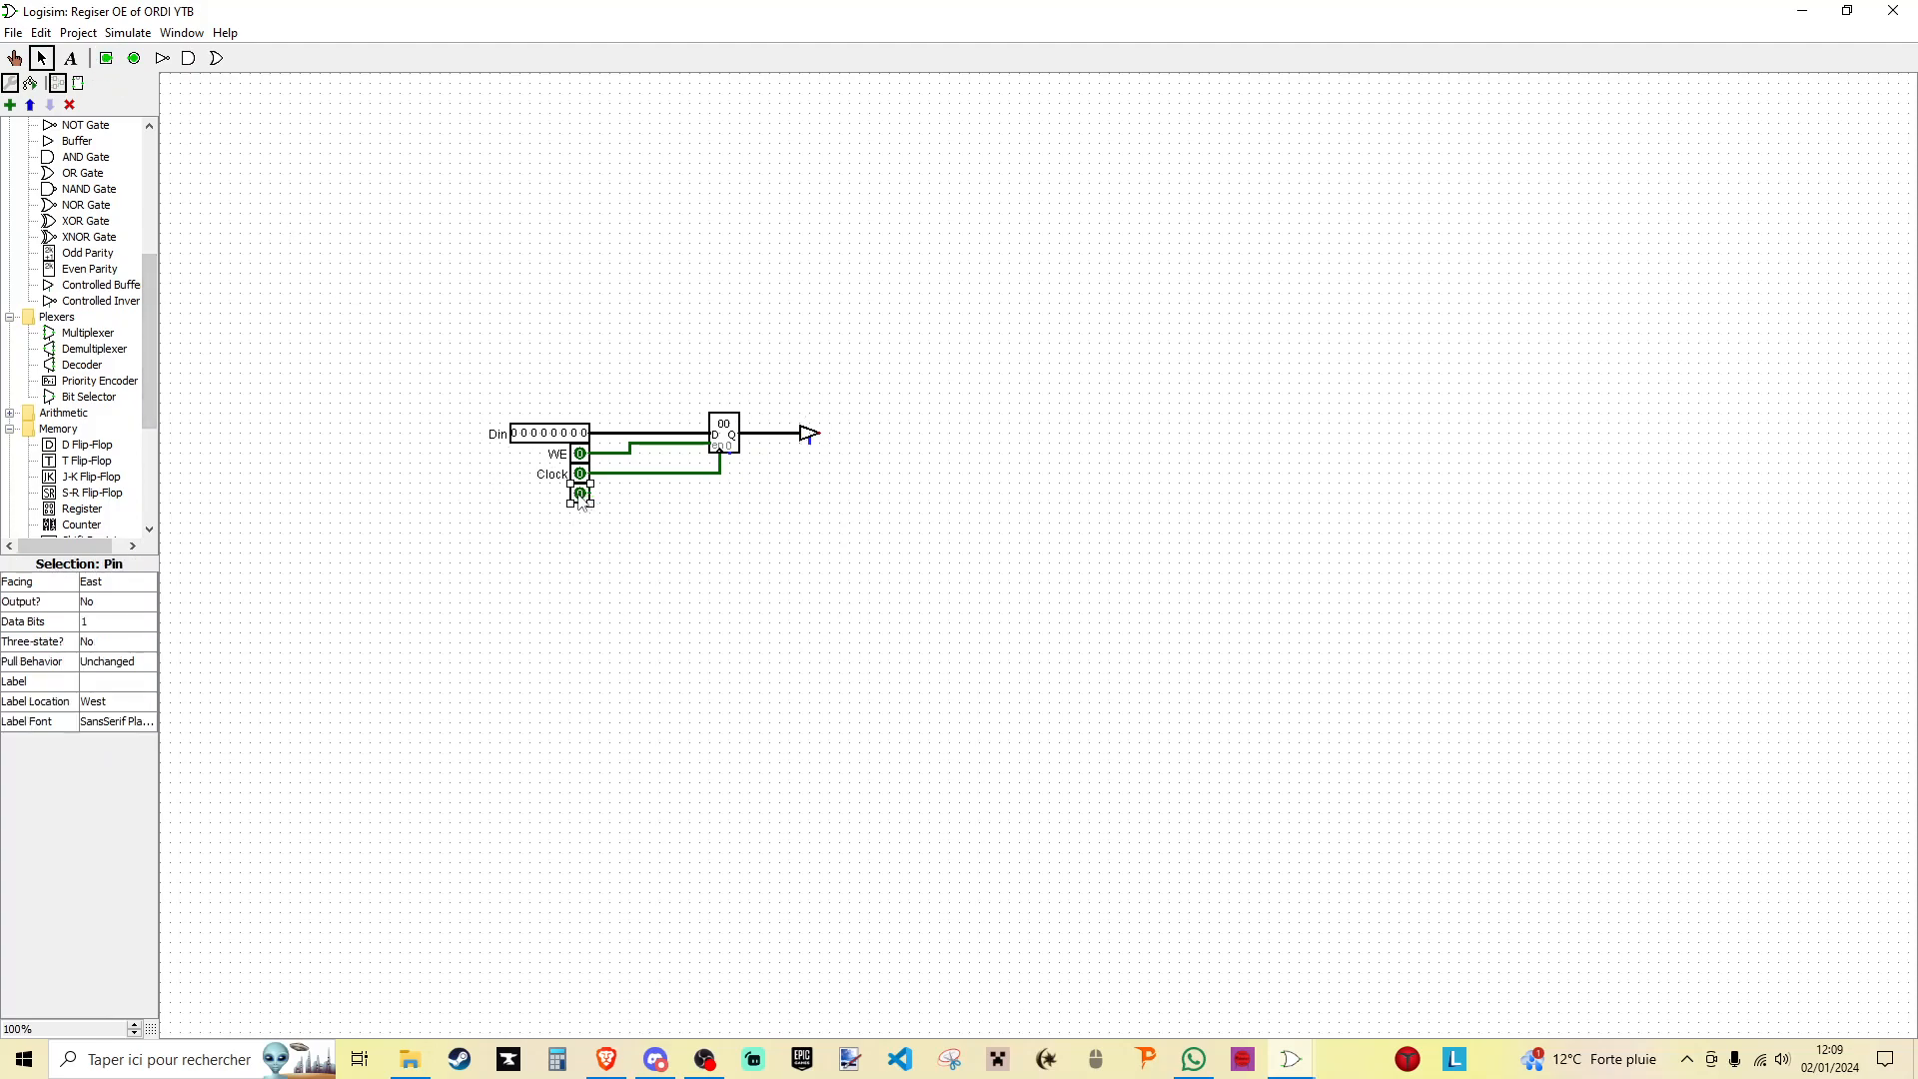
click(120, 680)
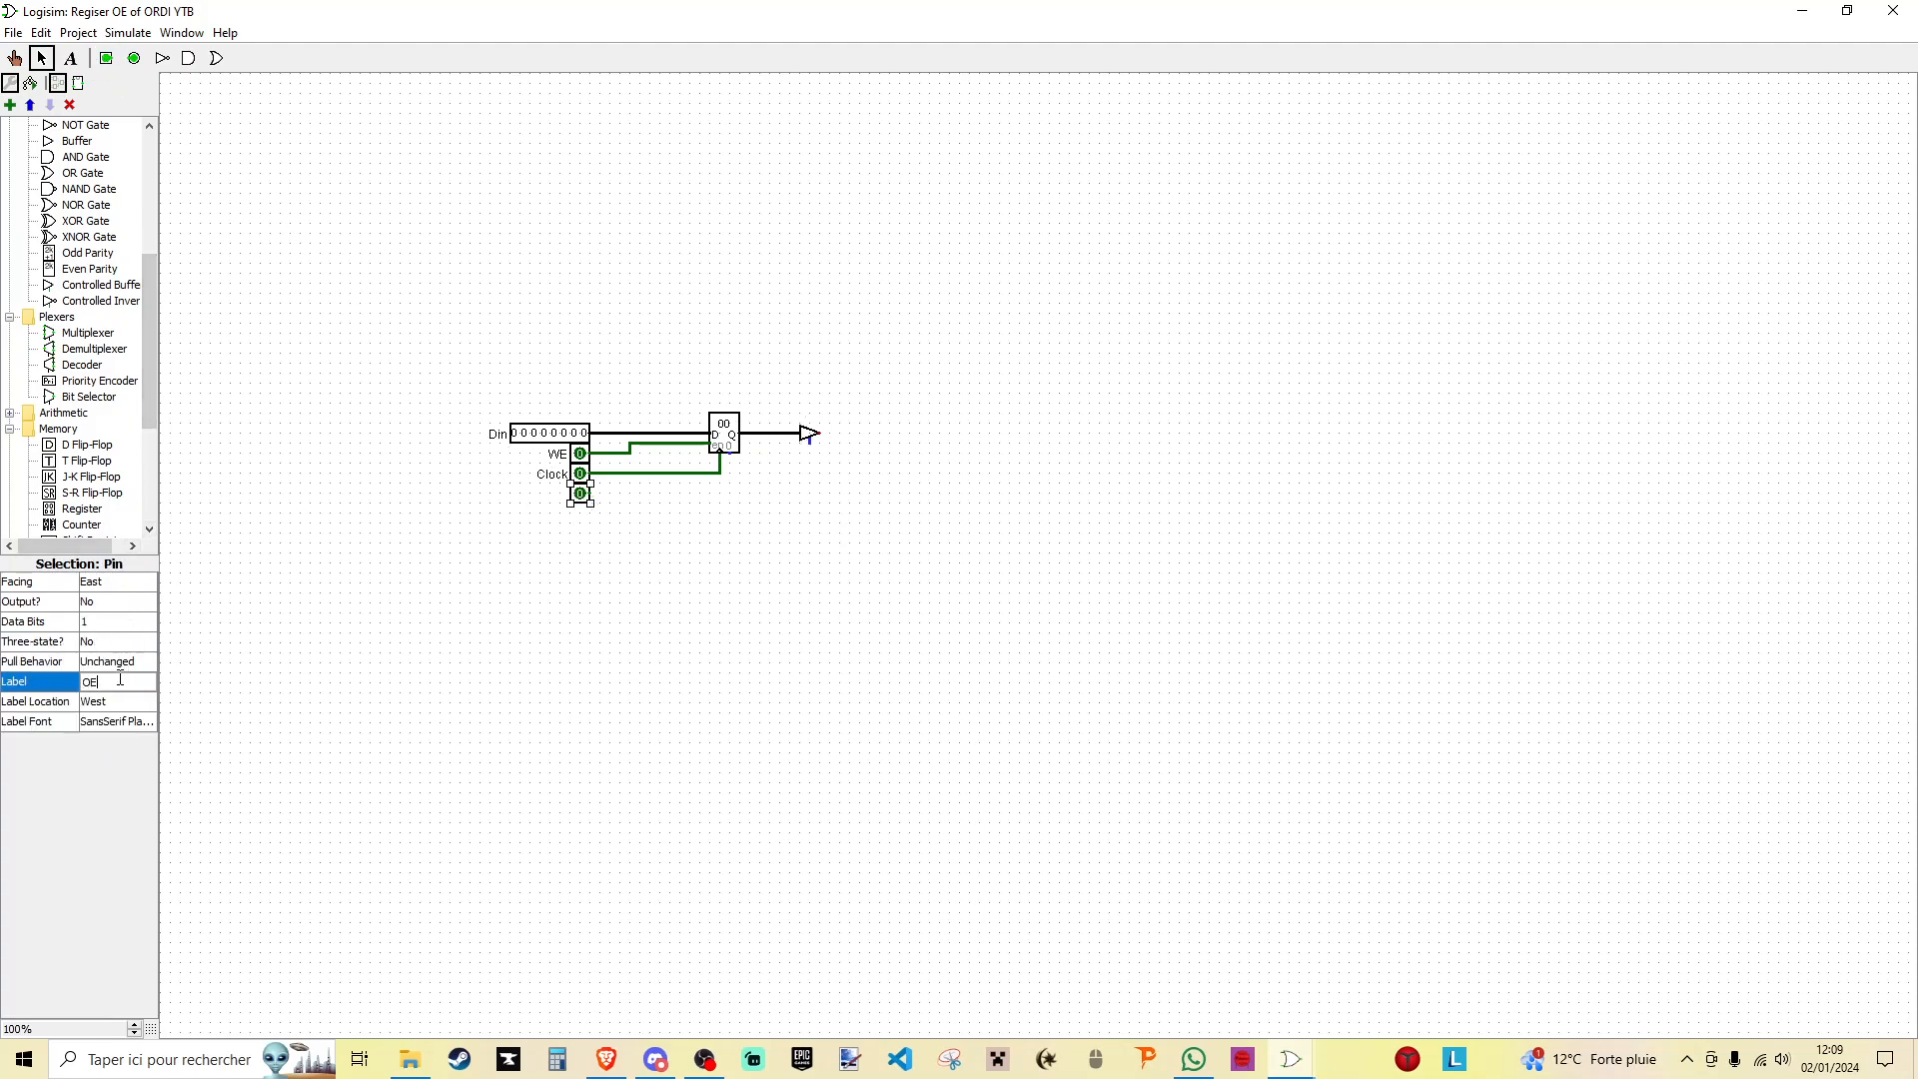
key(Return)
drag(589, 493, 810, 443)
- Add an 8-bit output pin labelled Dout and wire it to the controlled buffer's output
click(134, 58)
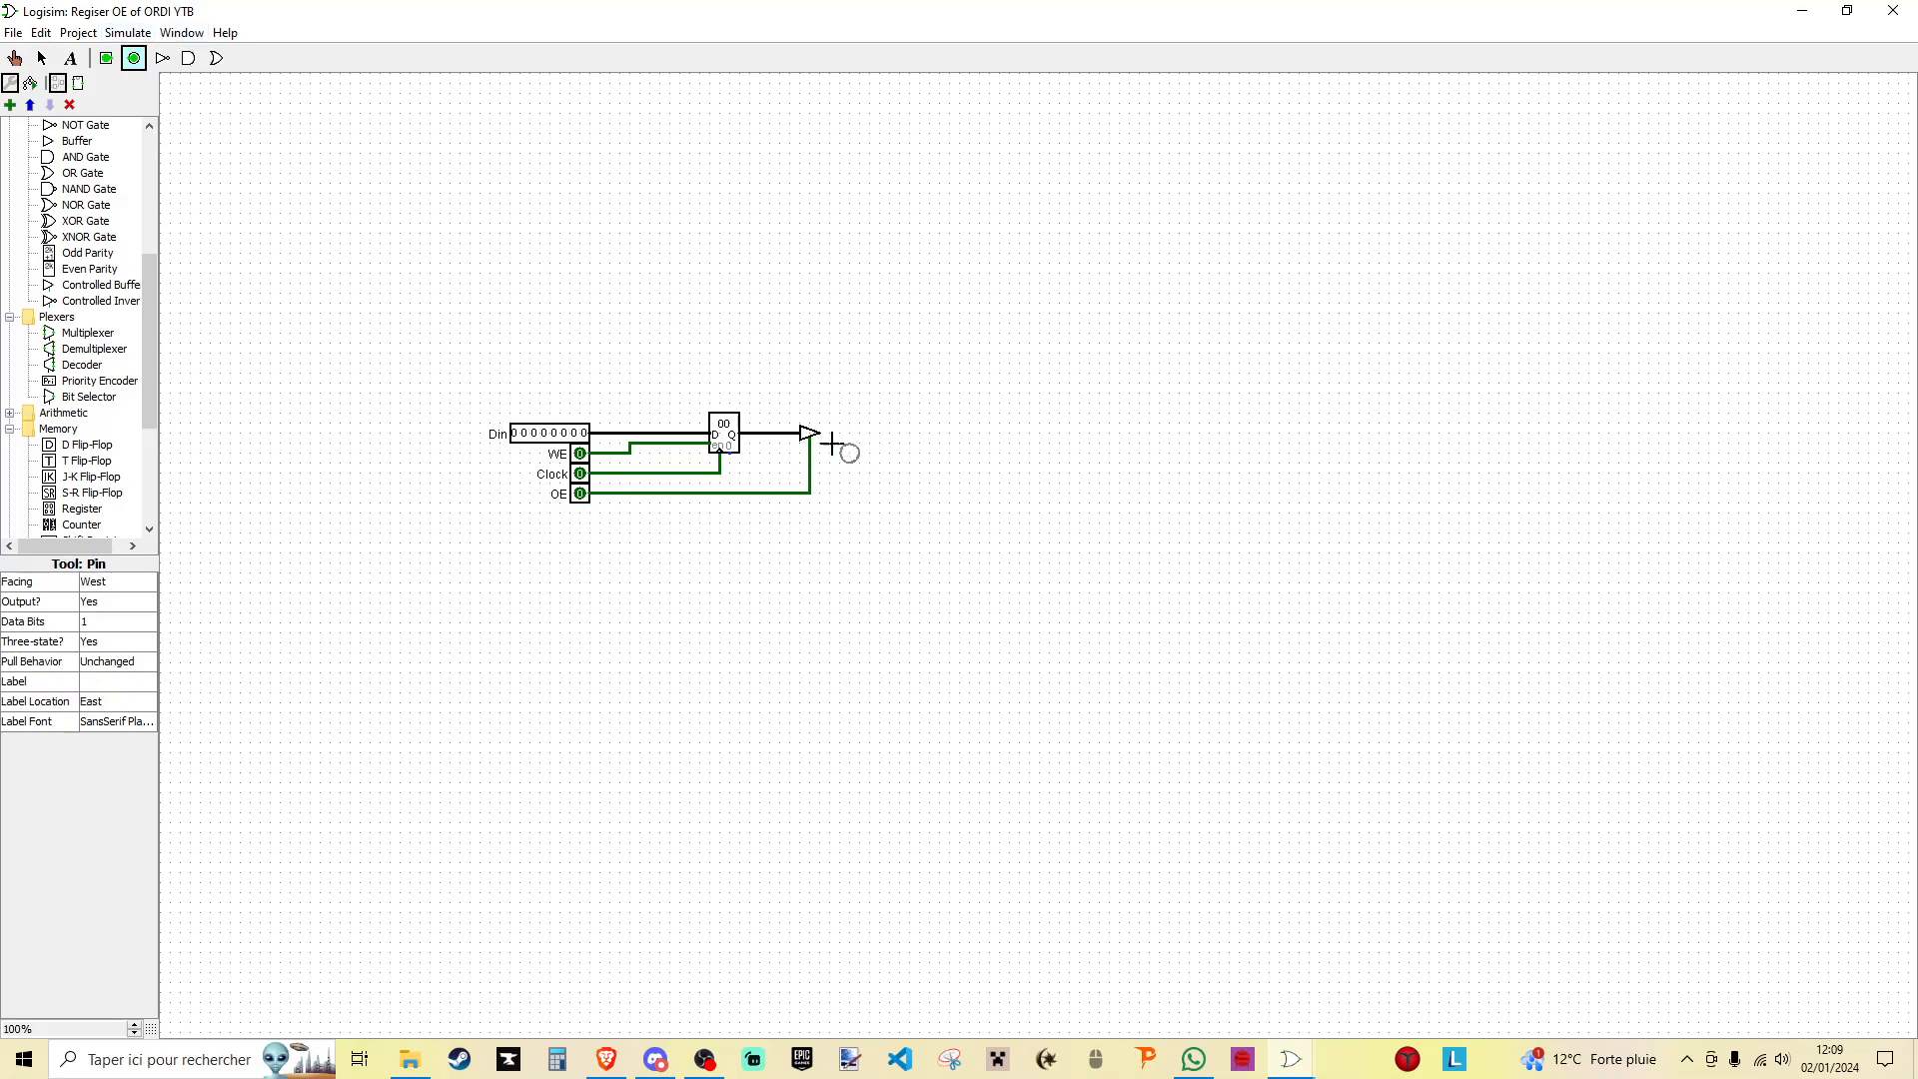
click(834, 433)
drag(819, 434, 845, 438)
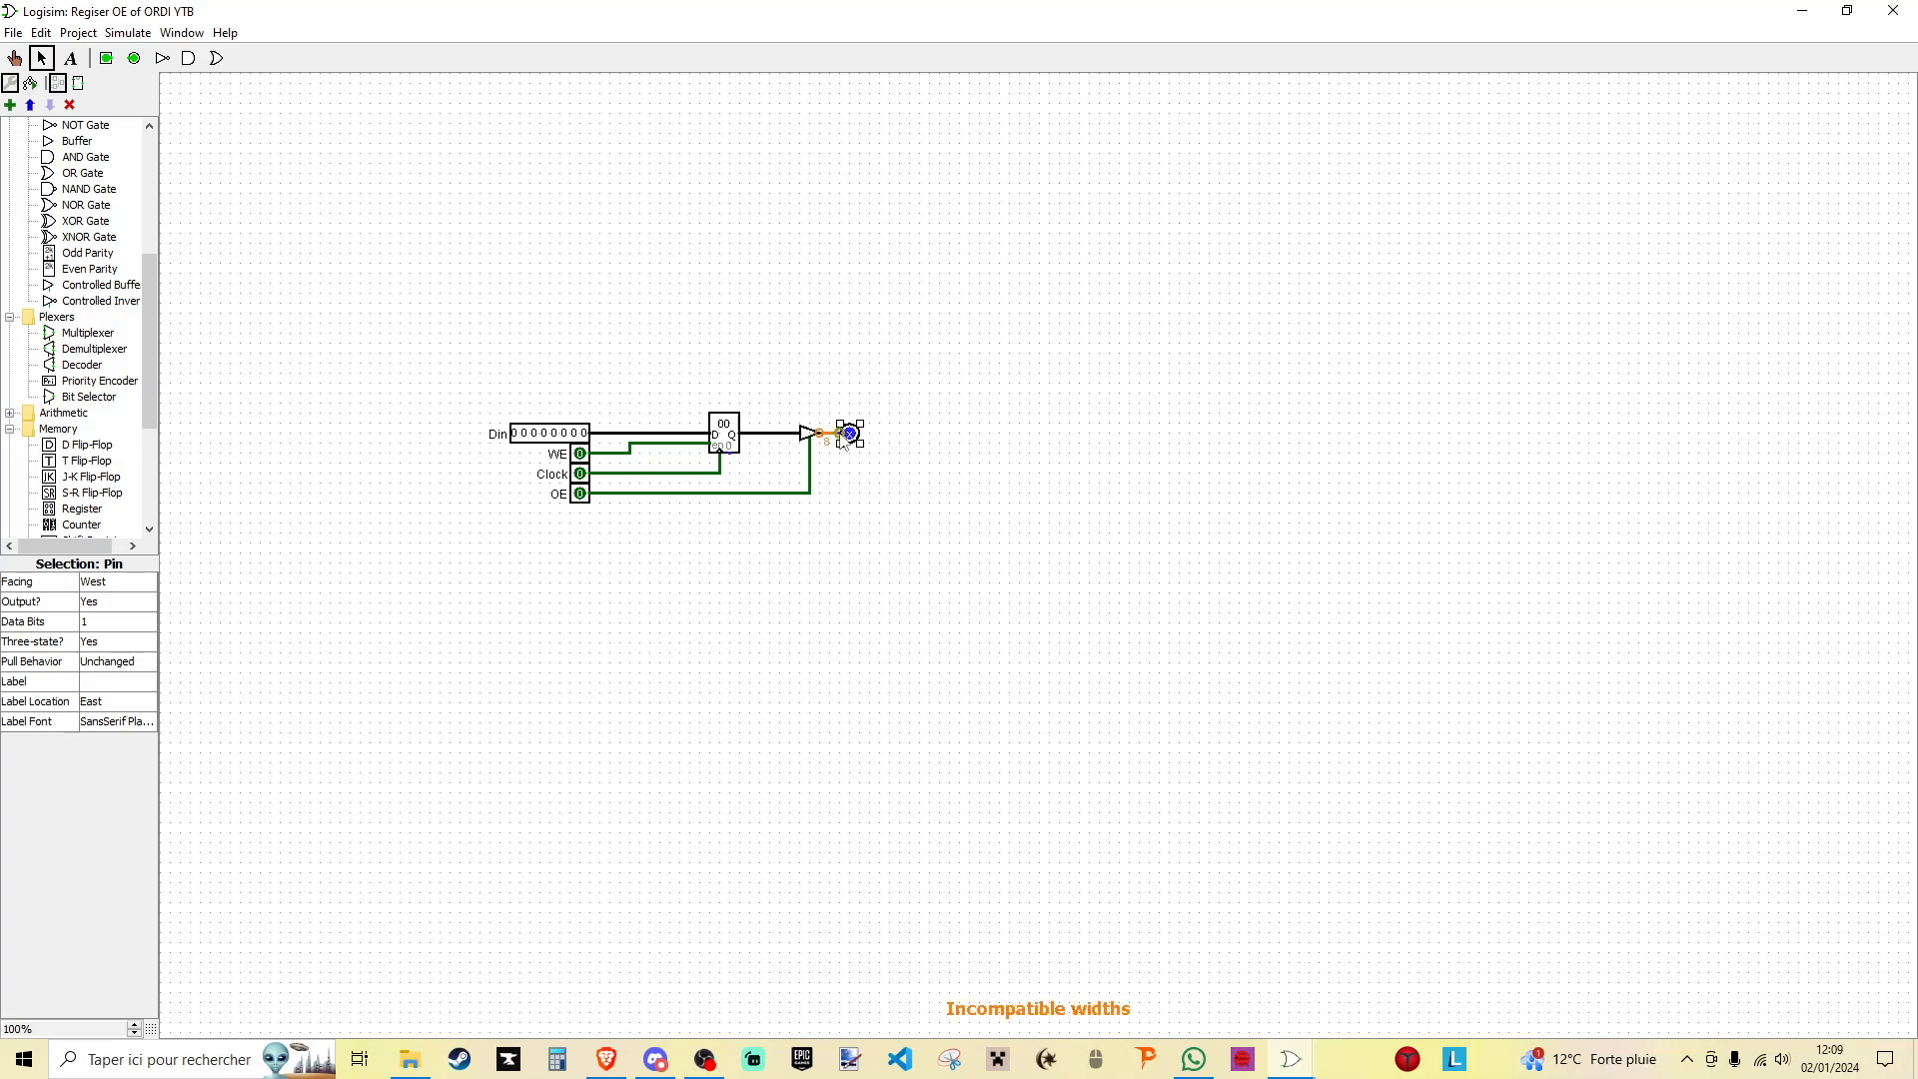
click(107, 680)
key(Return)
click(905, 512)
click(860, 441)
click(130, 626)
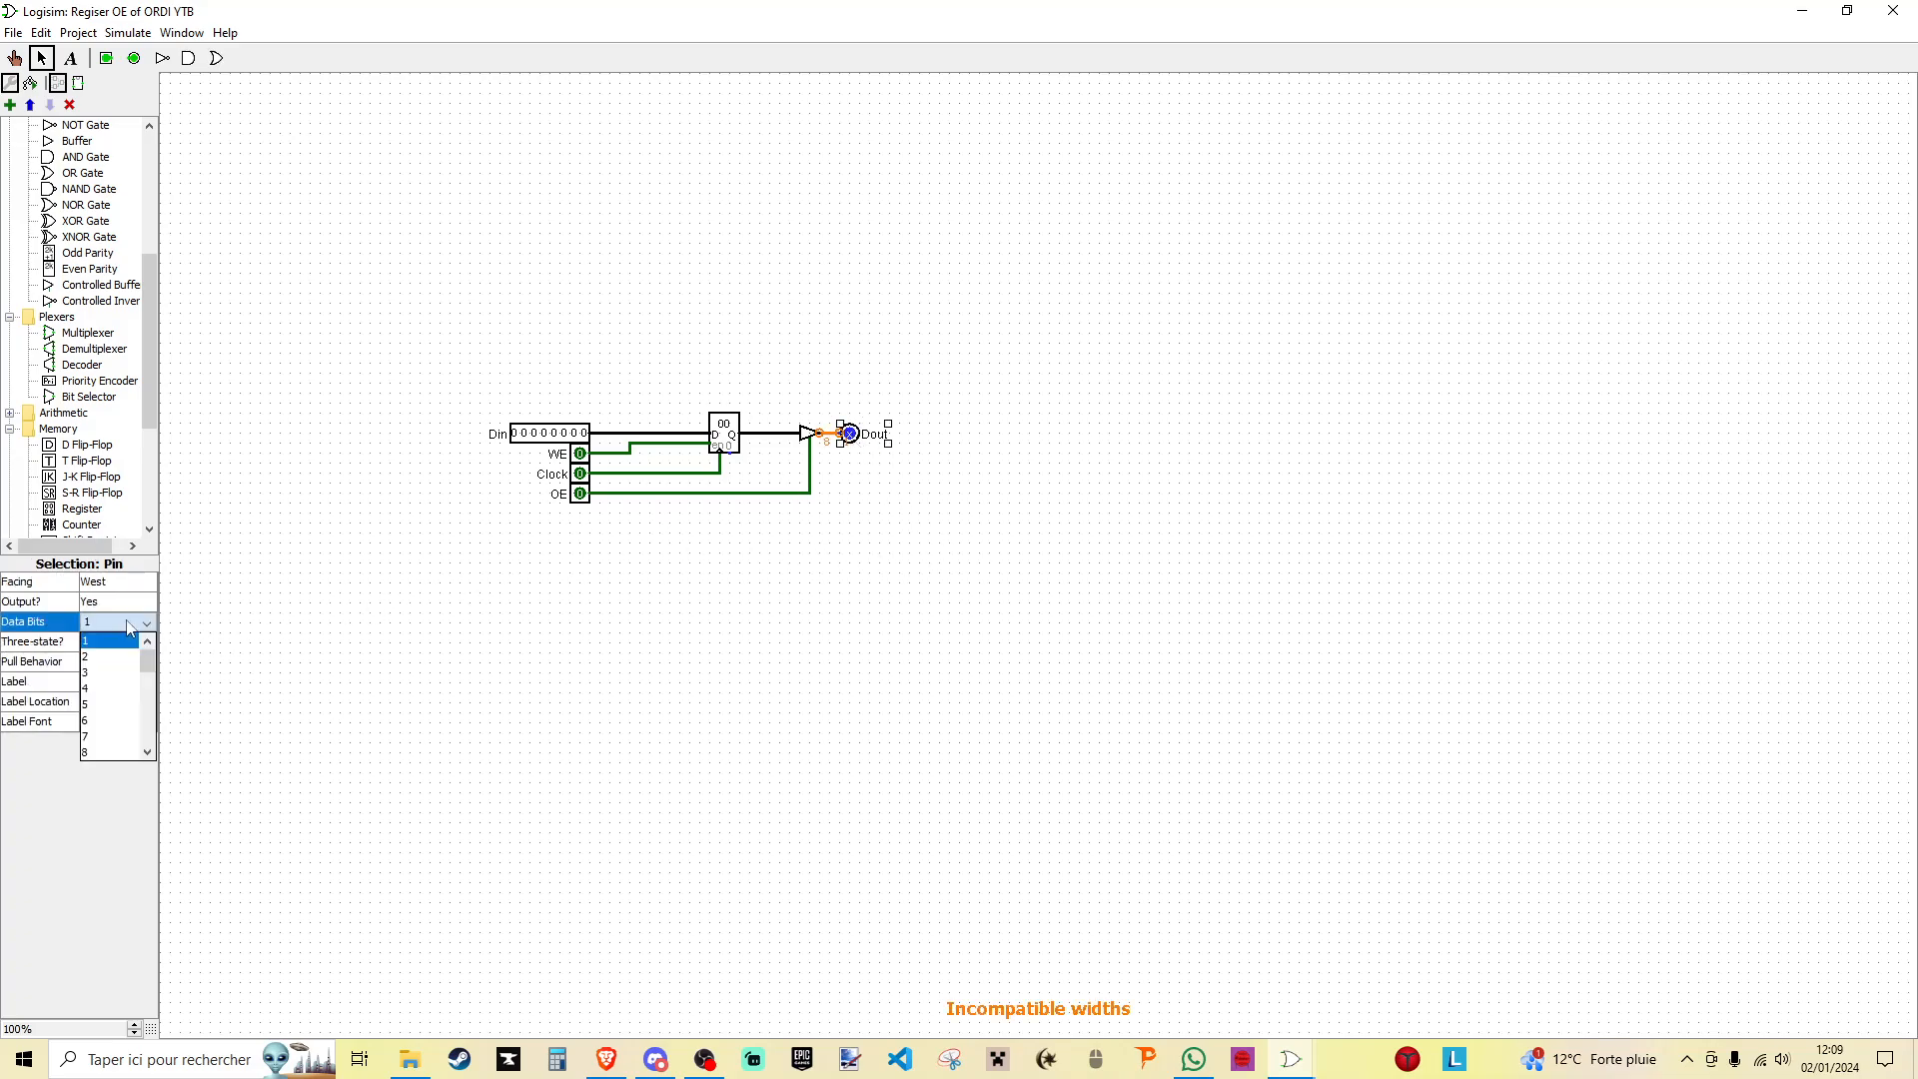
scroll(110, 730, down, 1)
click(100, 739)
click(785, 751)
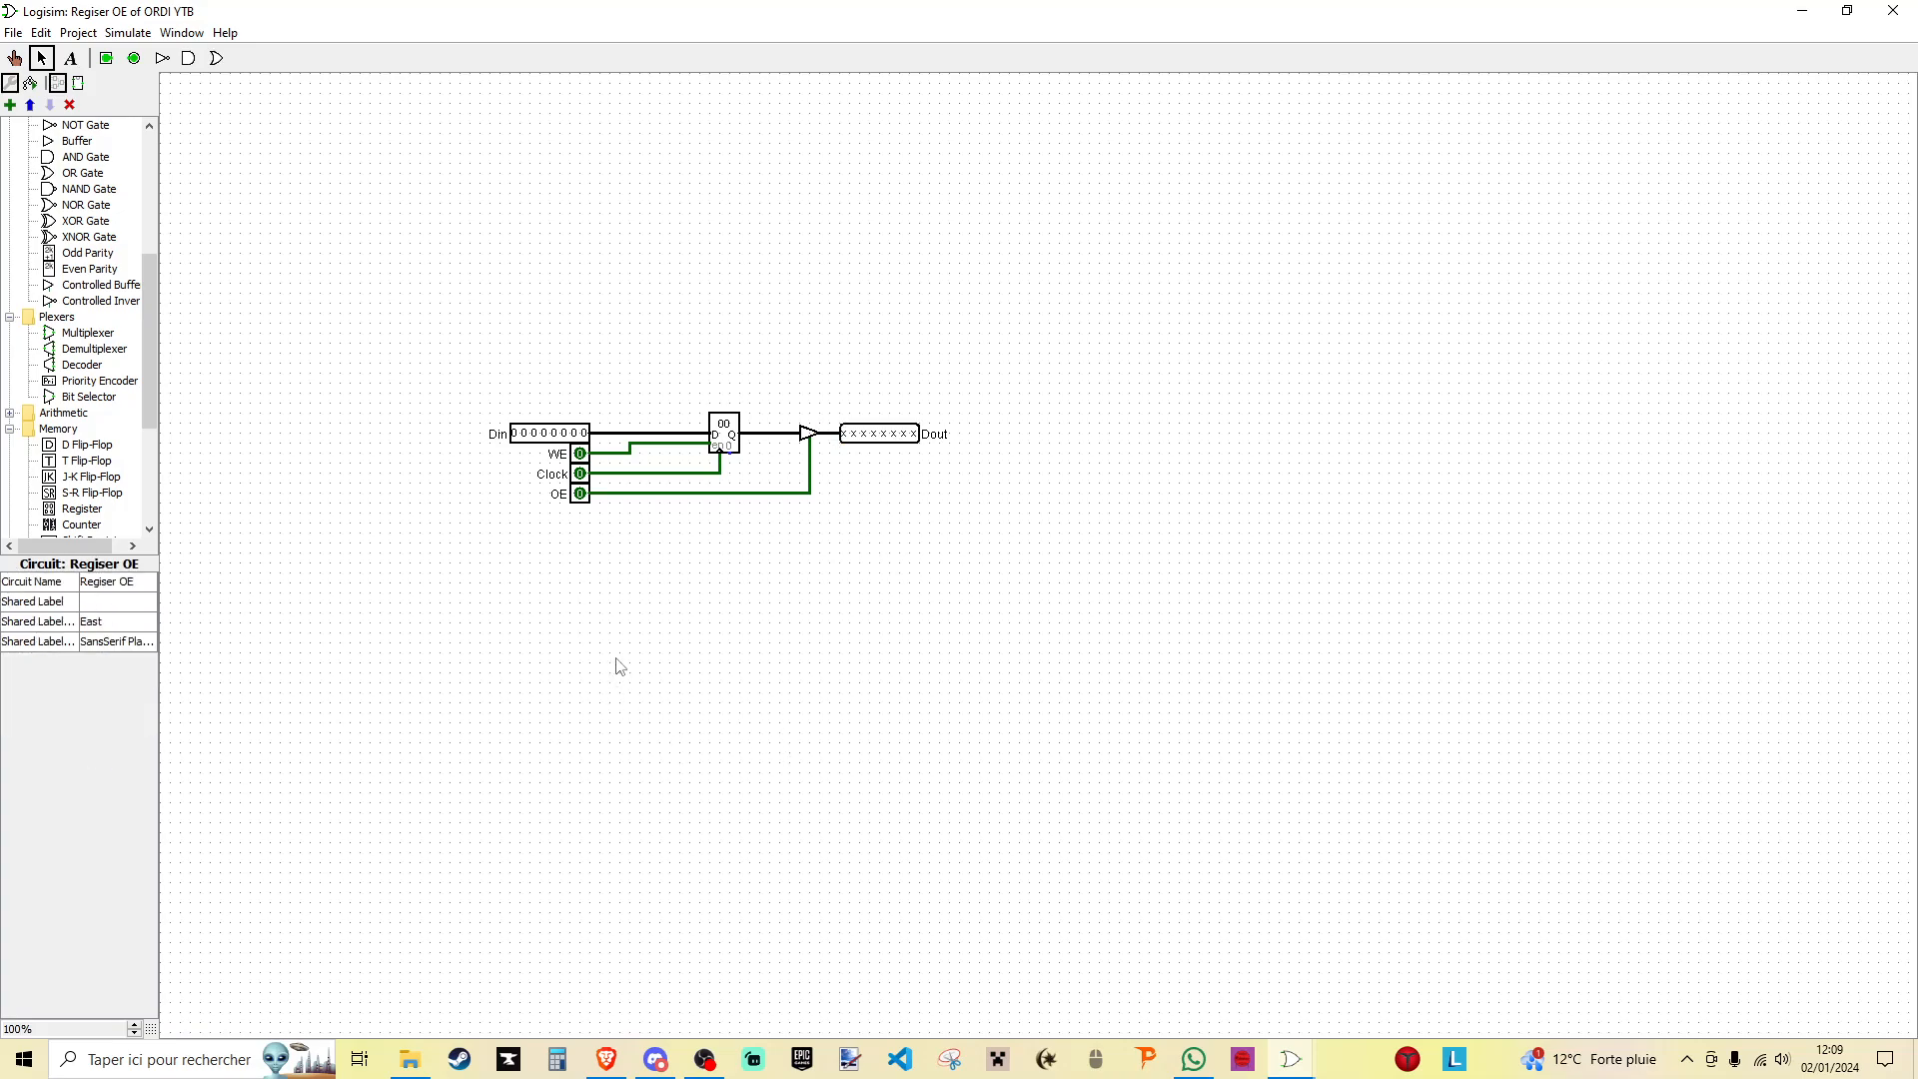
- Test the circuit by loading Din value 00011100 into the register with WE and Clock, and toggling OE
click(14, 58)
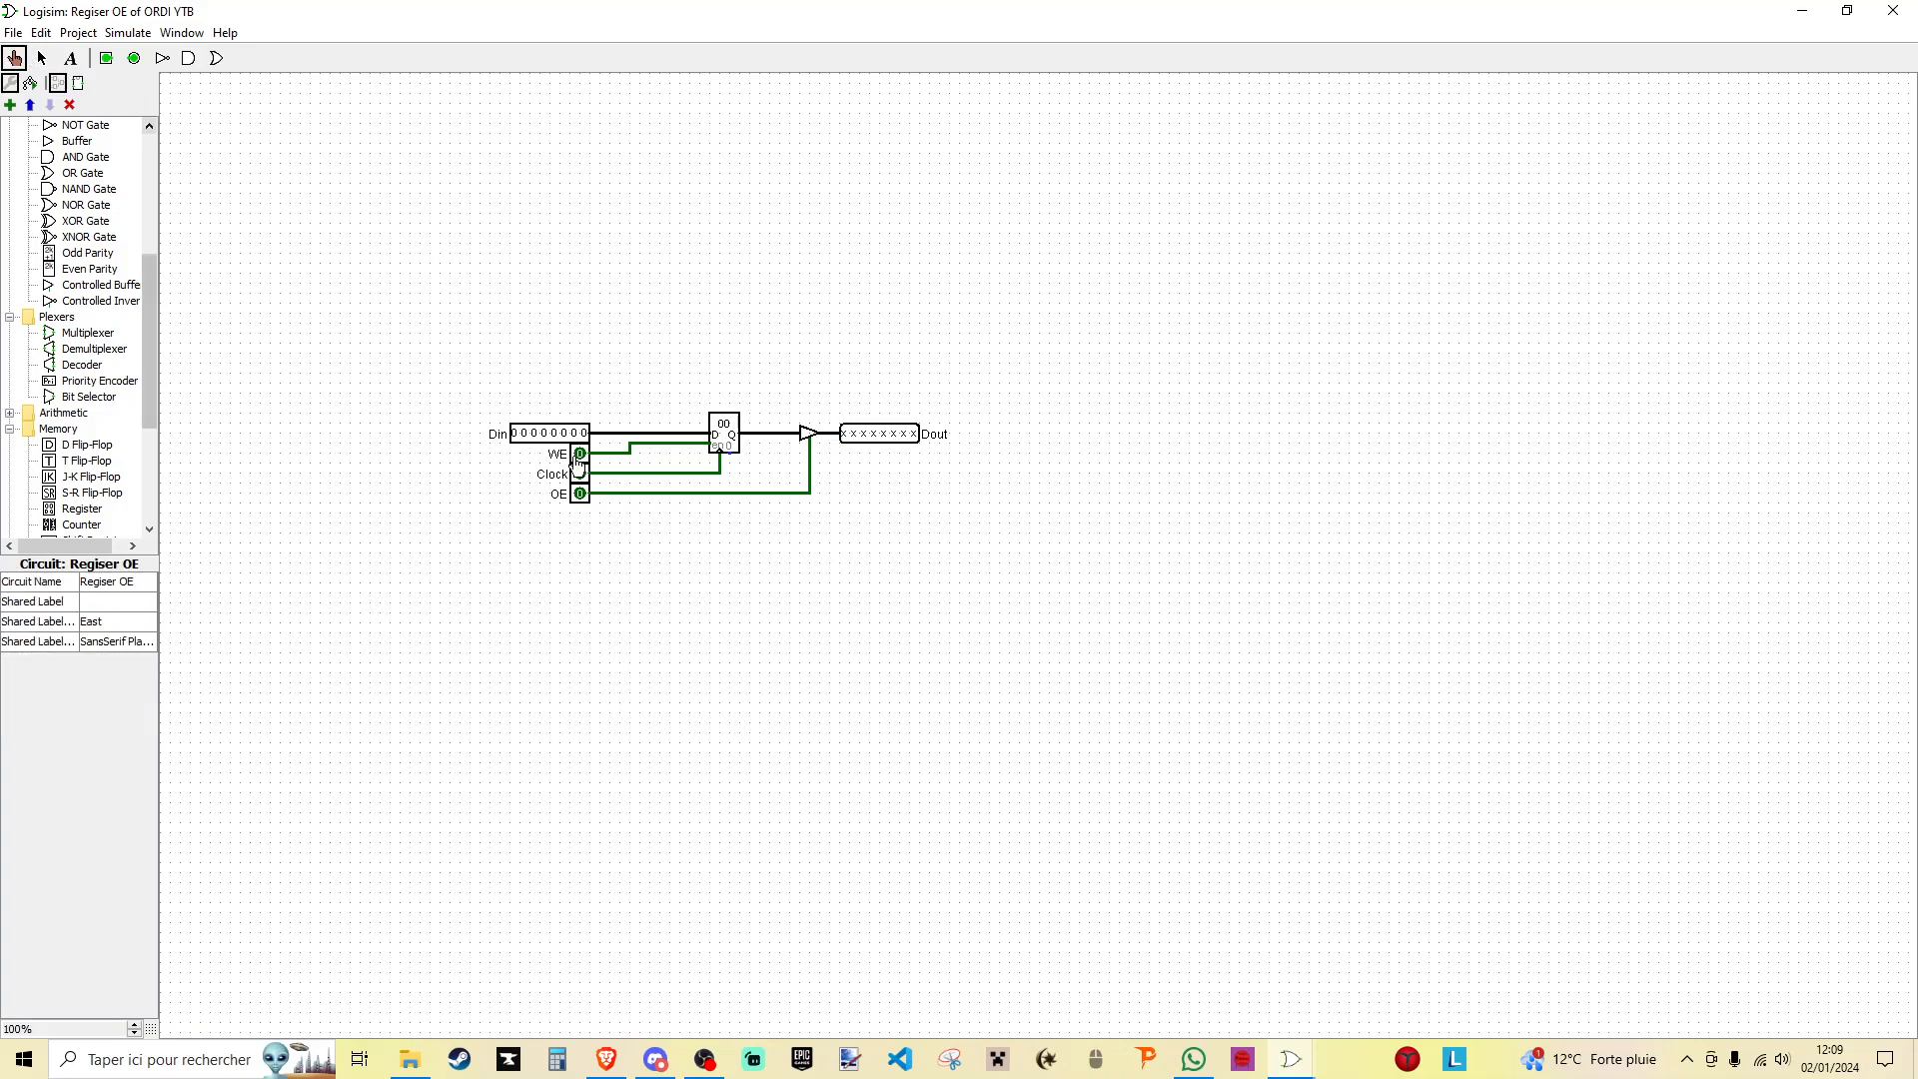
click(547, 436)
click(555, 437)
click(564, 436)
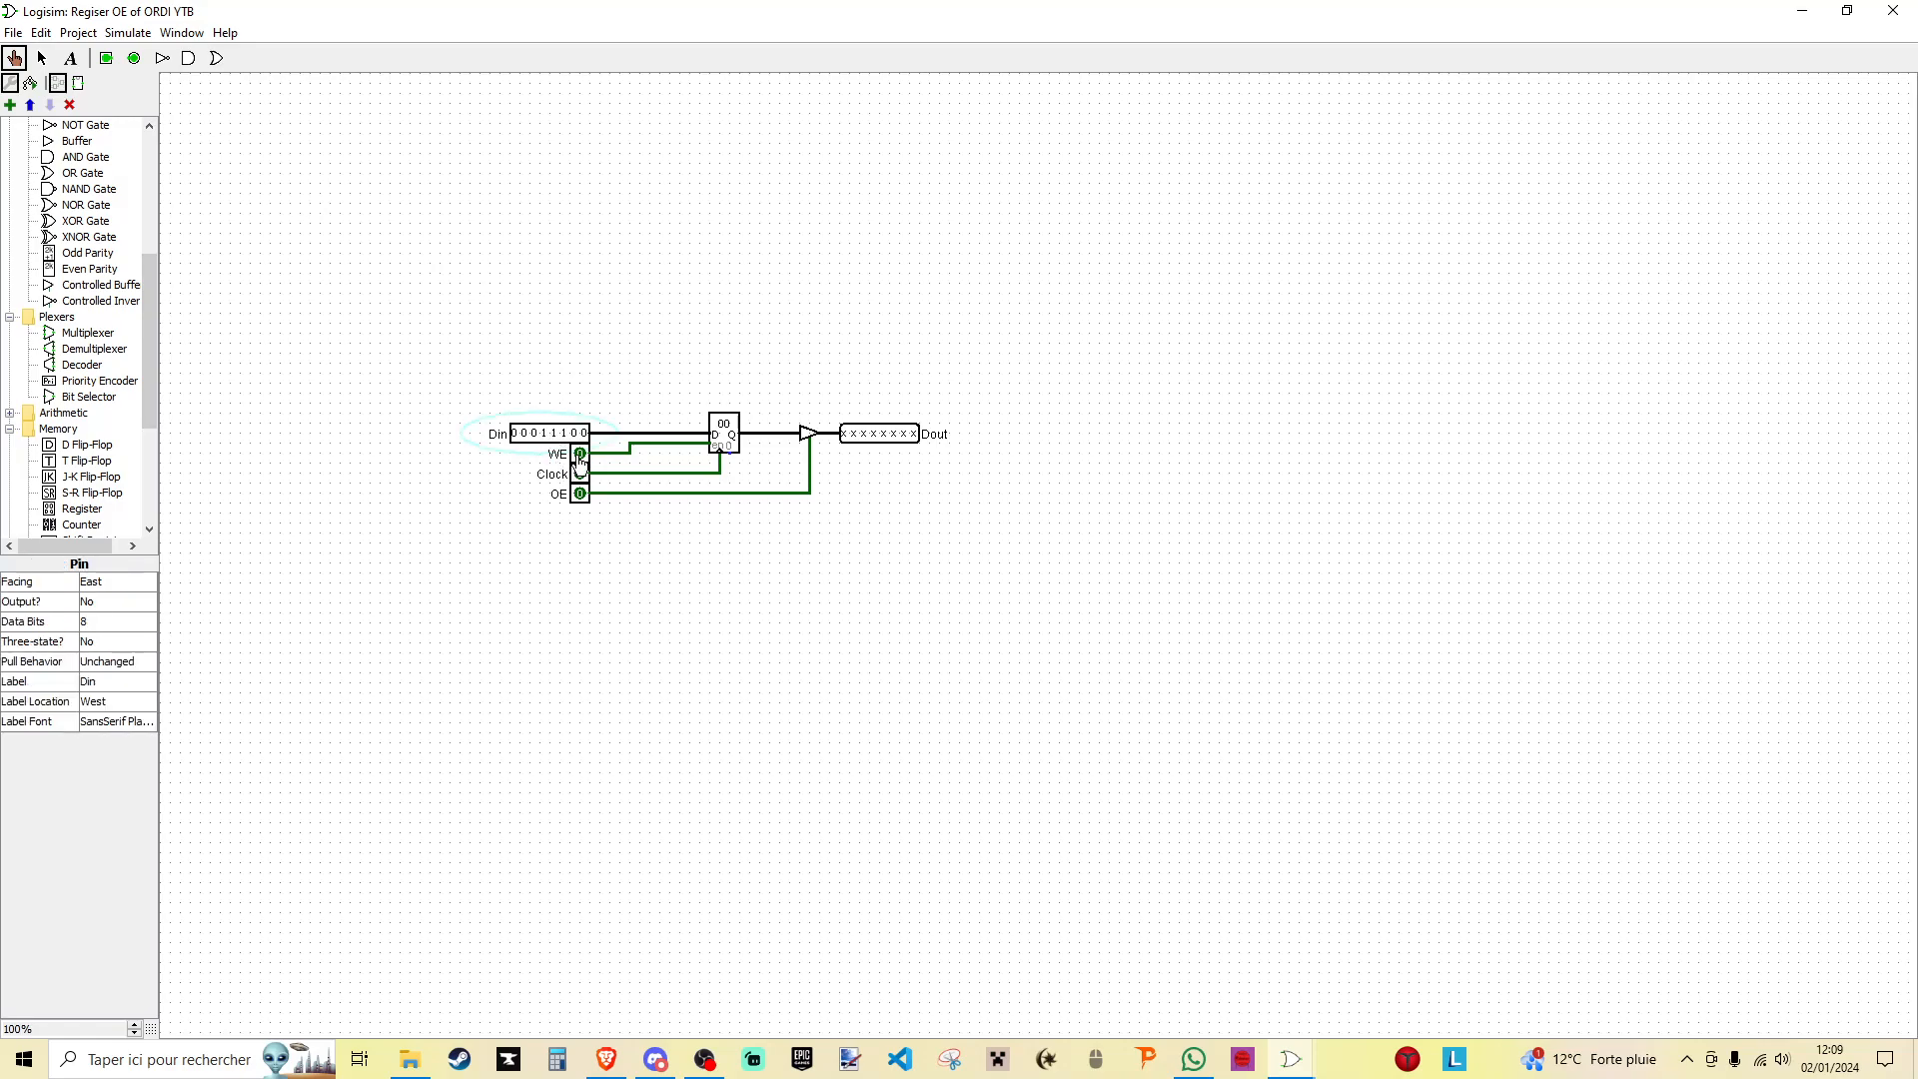
click(580, 455)
click(580, 474)
click(581, 473)
click(582, 494)
click(581, 495)
click(582, 495)
click(581, 495)
- Duplicate the Dout pin below it, wire the copy directly to the register's Q output, and label it Dvalue
click(41, 58)
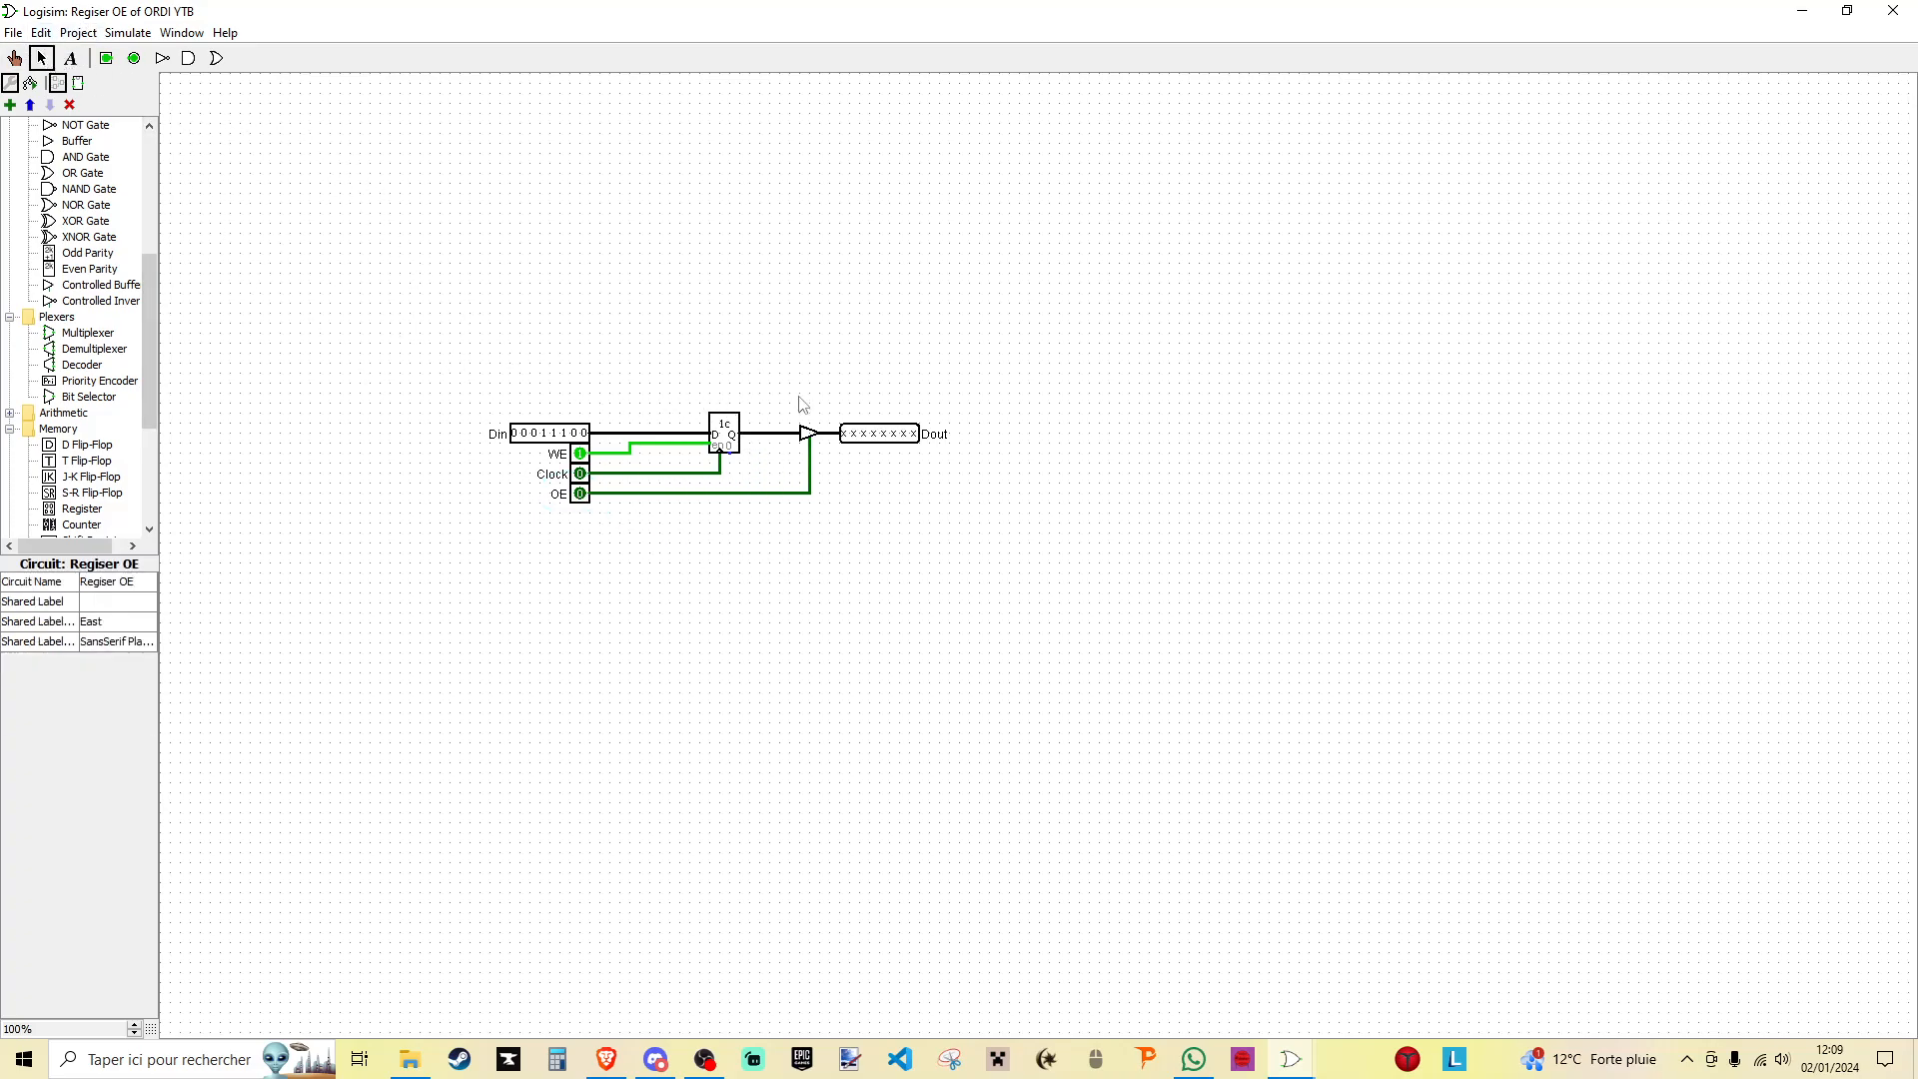
drag(776, 438, 879, 475)
click(891, 433)
key(ctrl+c)
key(ctrl+v)
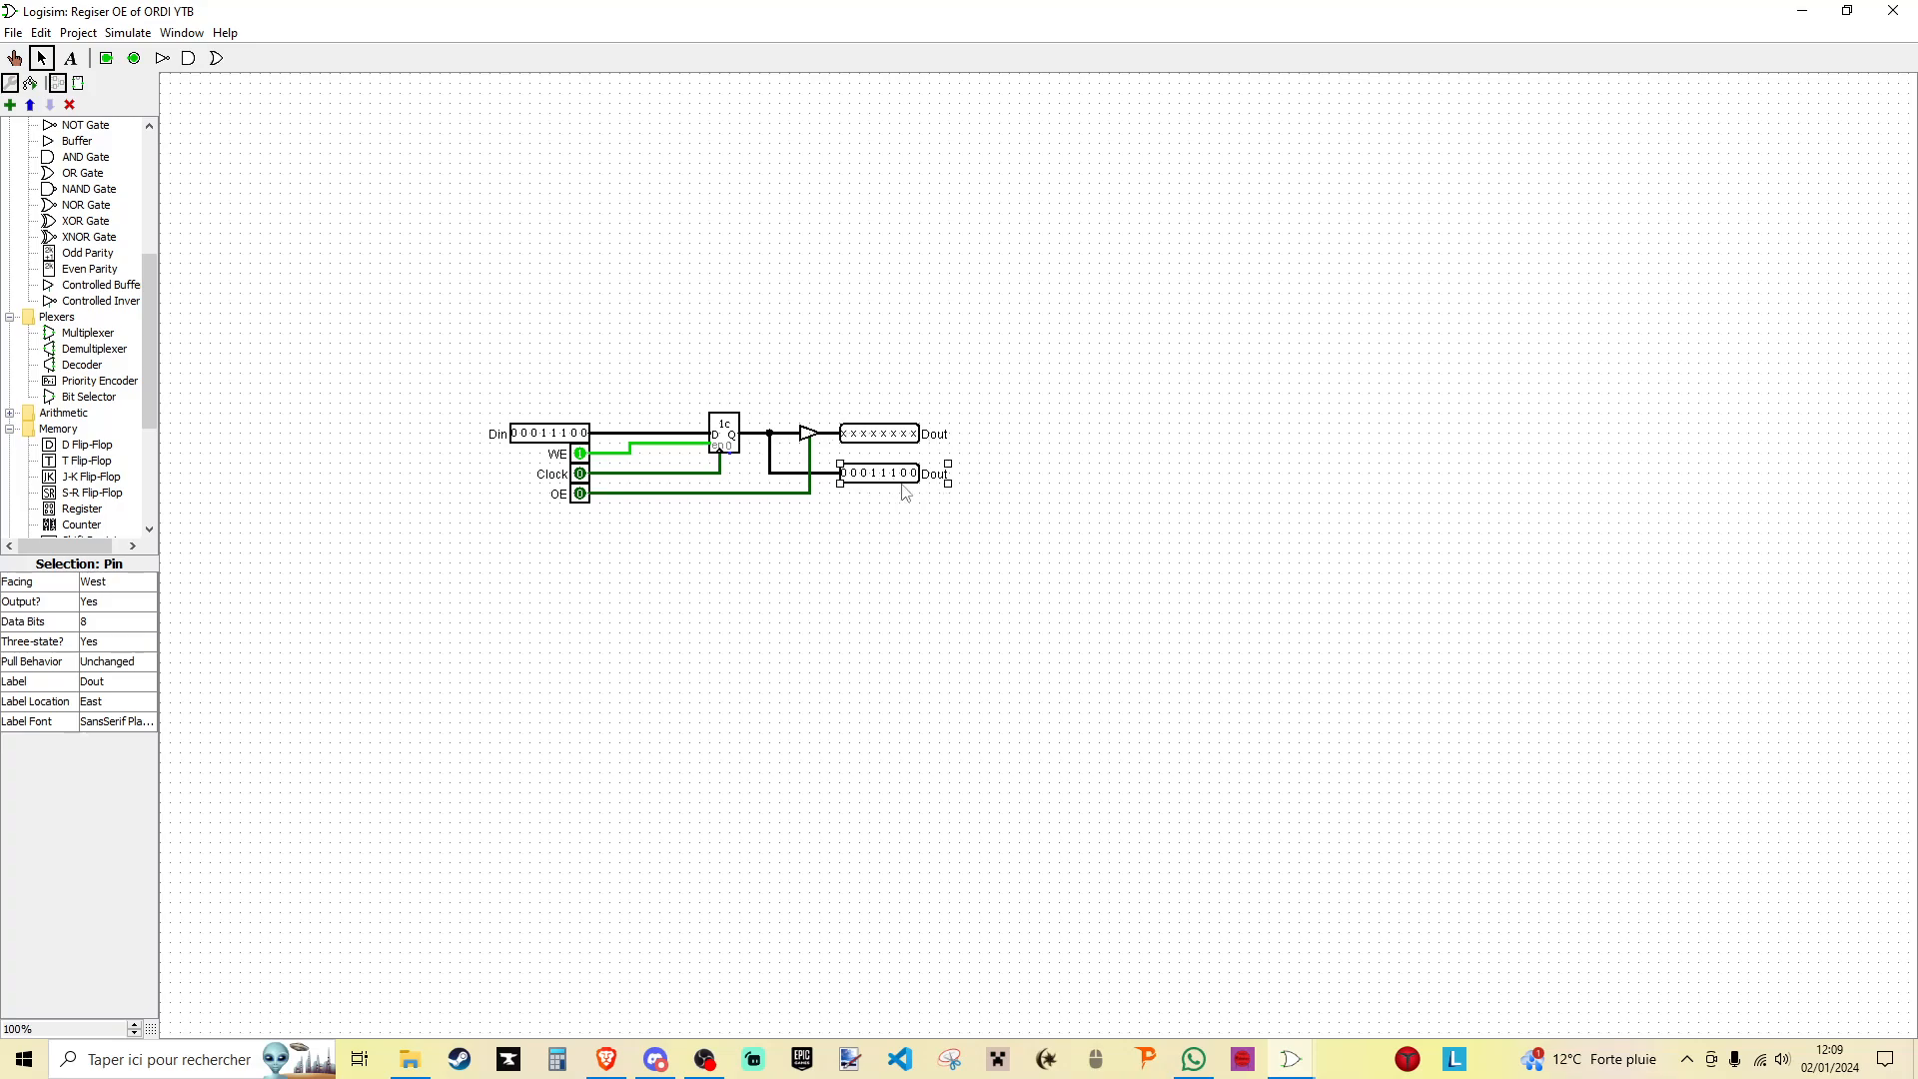
click(119, 682)
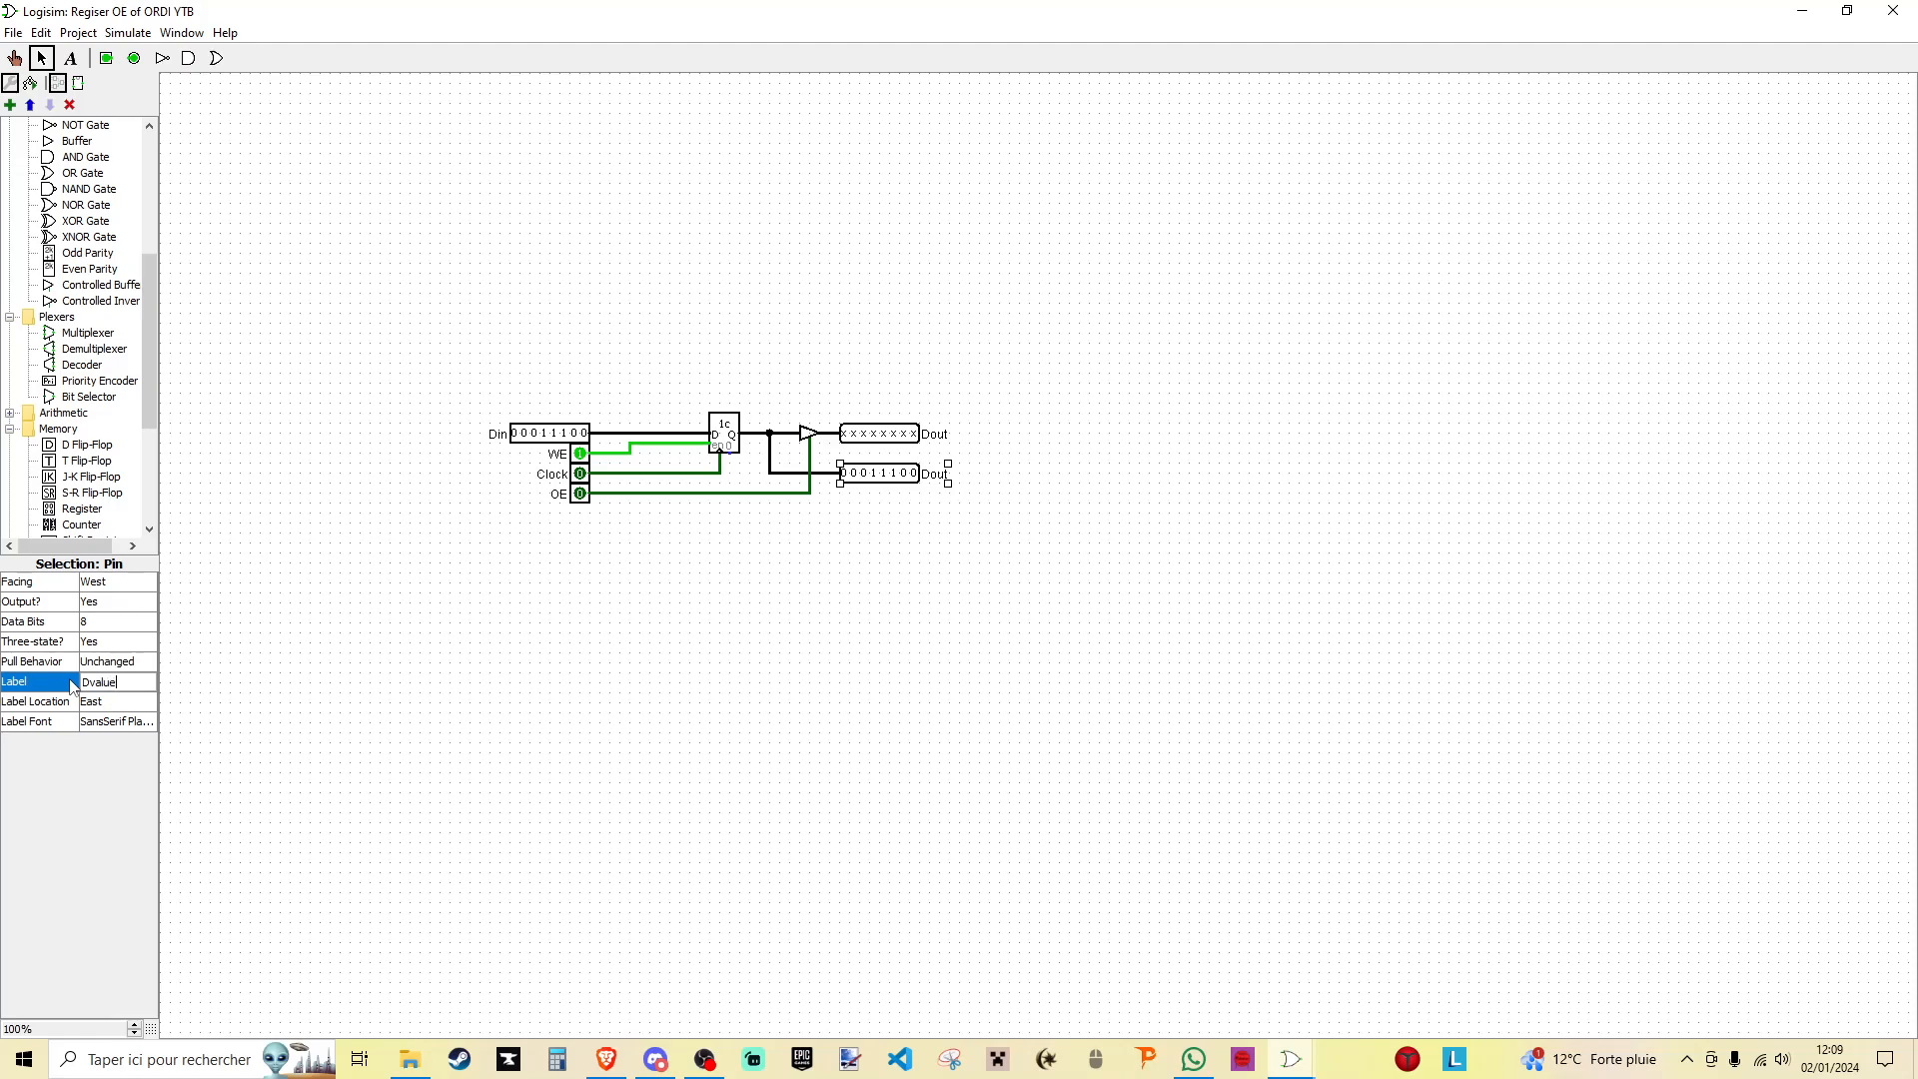
key(Return)
click(987, 771)
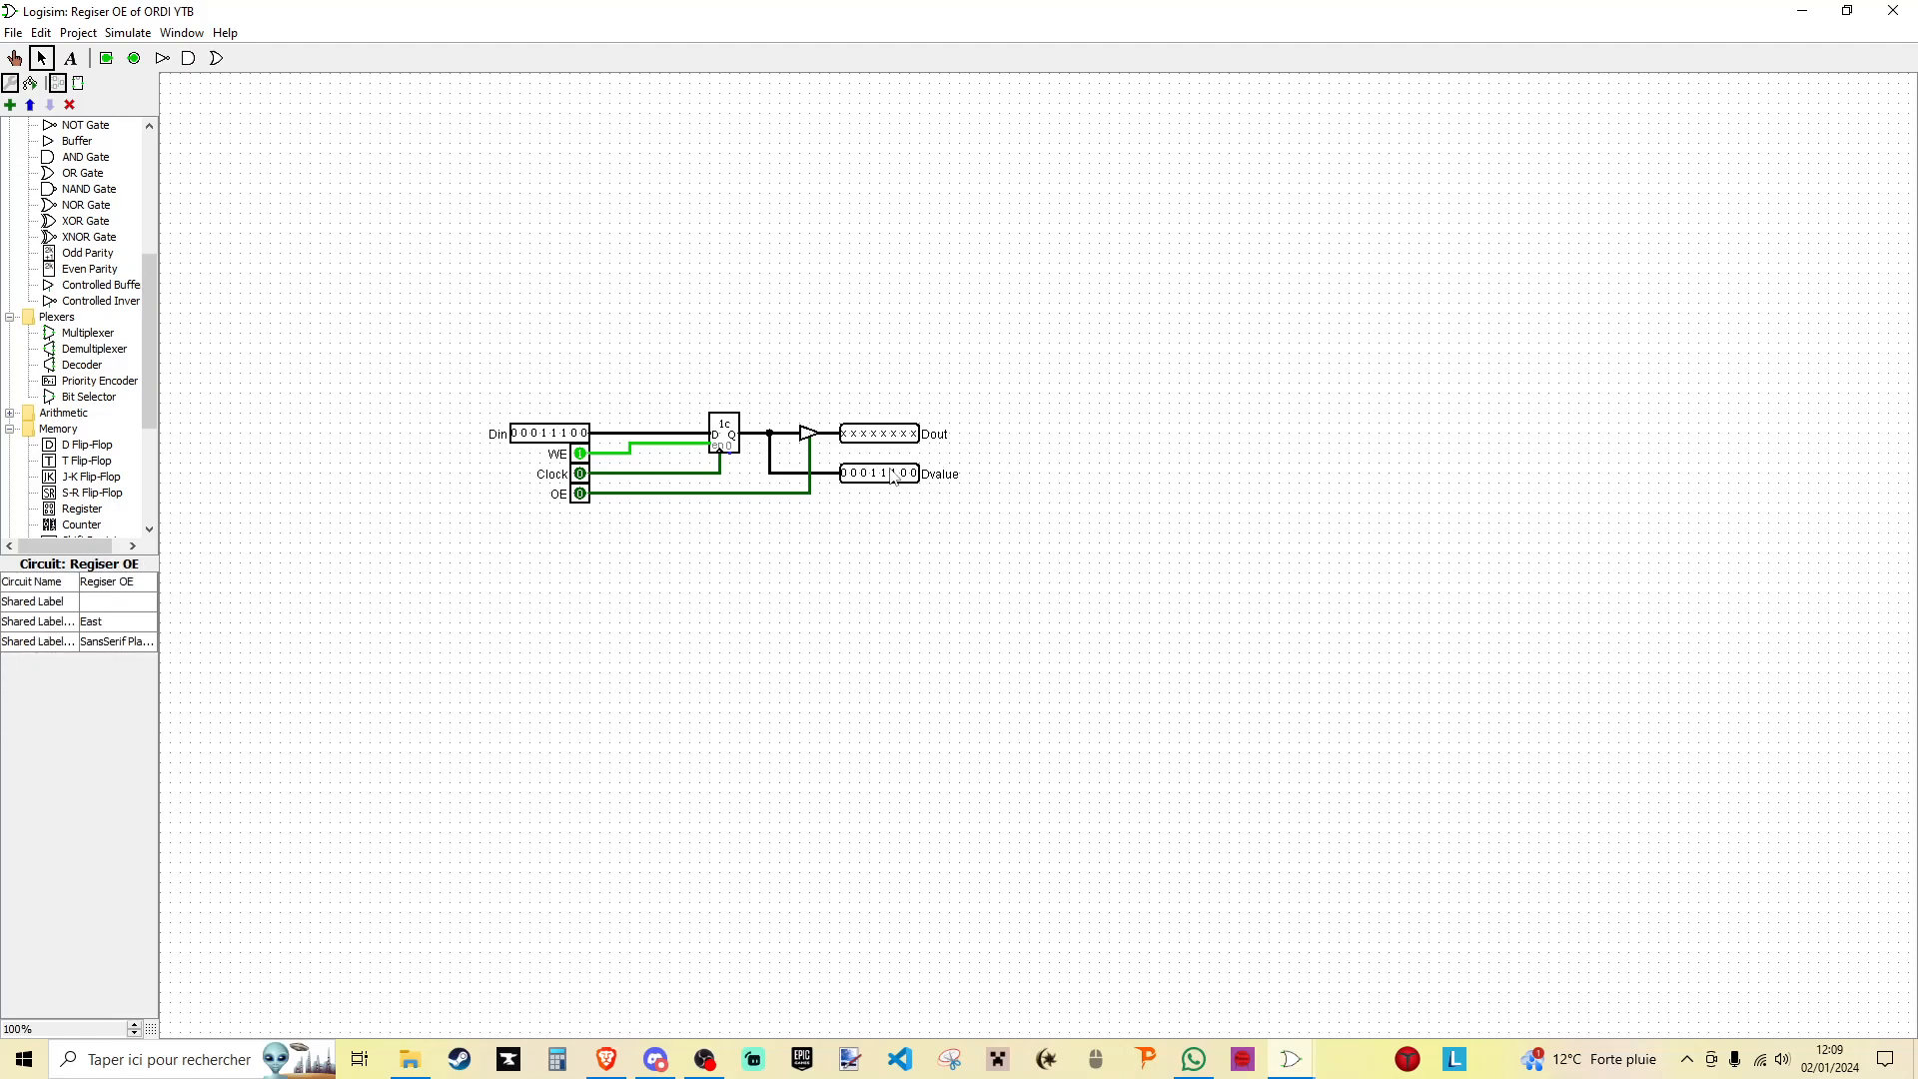
- Switch to the Ordi 16-bits project and examine how its registers connect to the buses and displays
drag(390, 261, 1030, 618)
click(1056, 586)
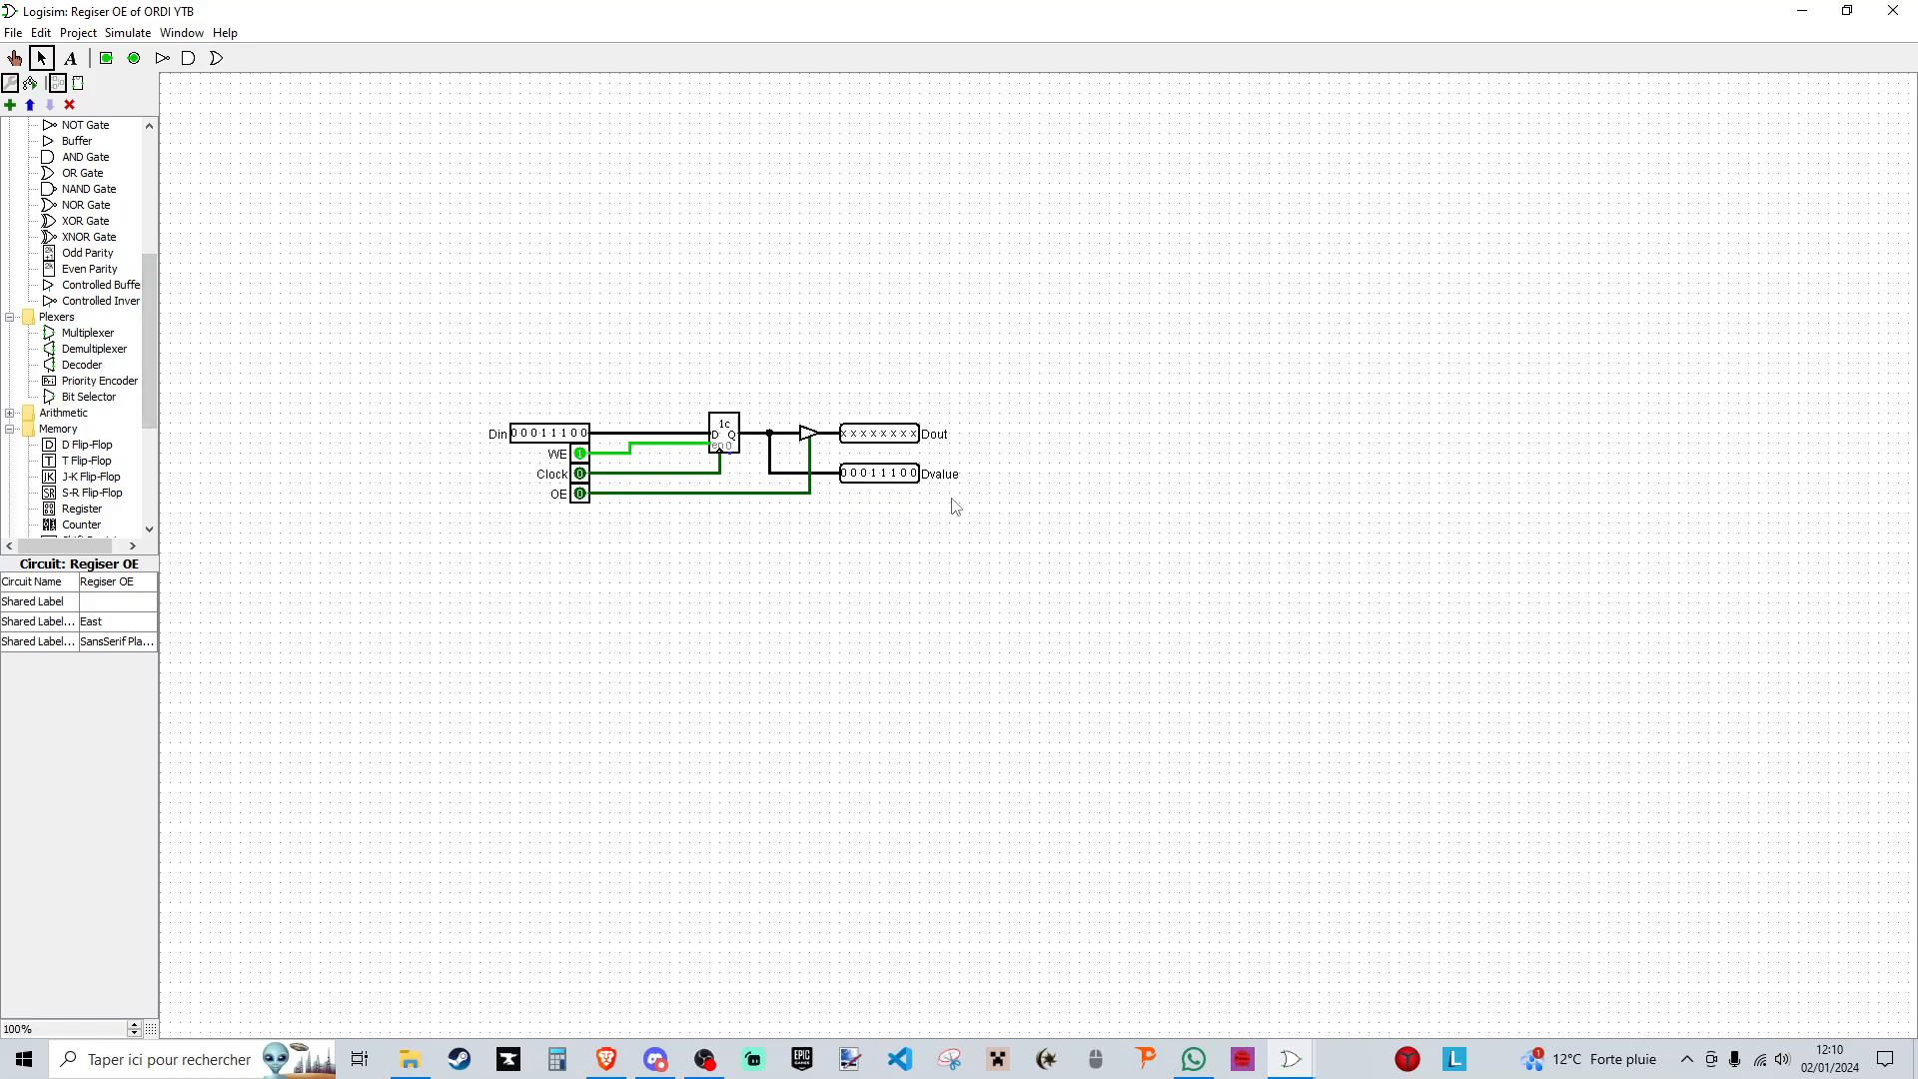
mouse_move(1291, 1059)
click(1408, 984)
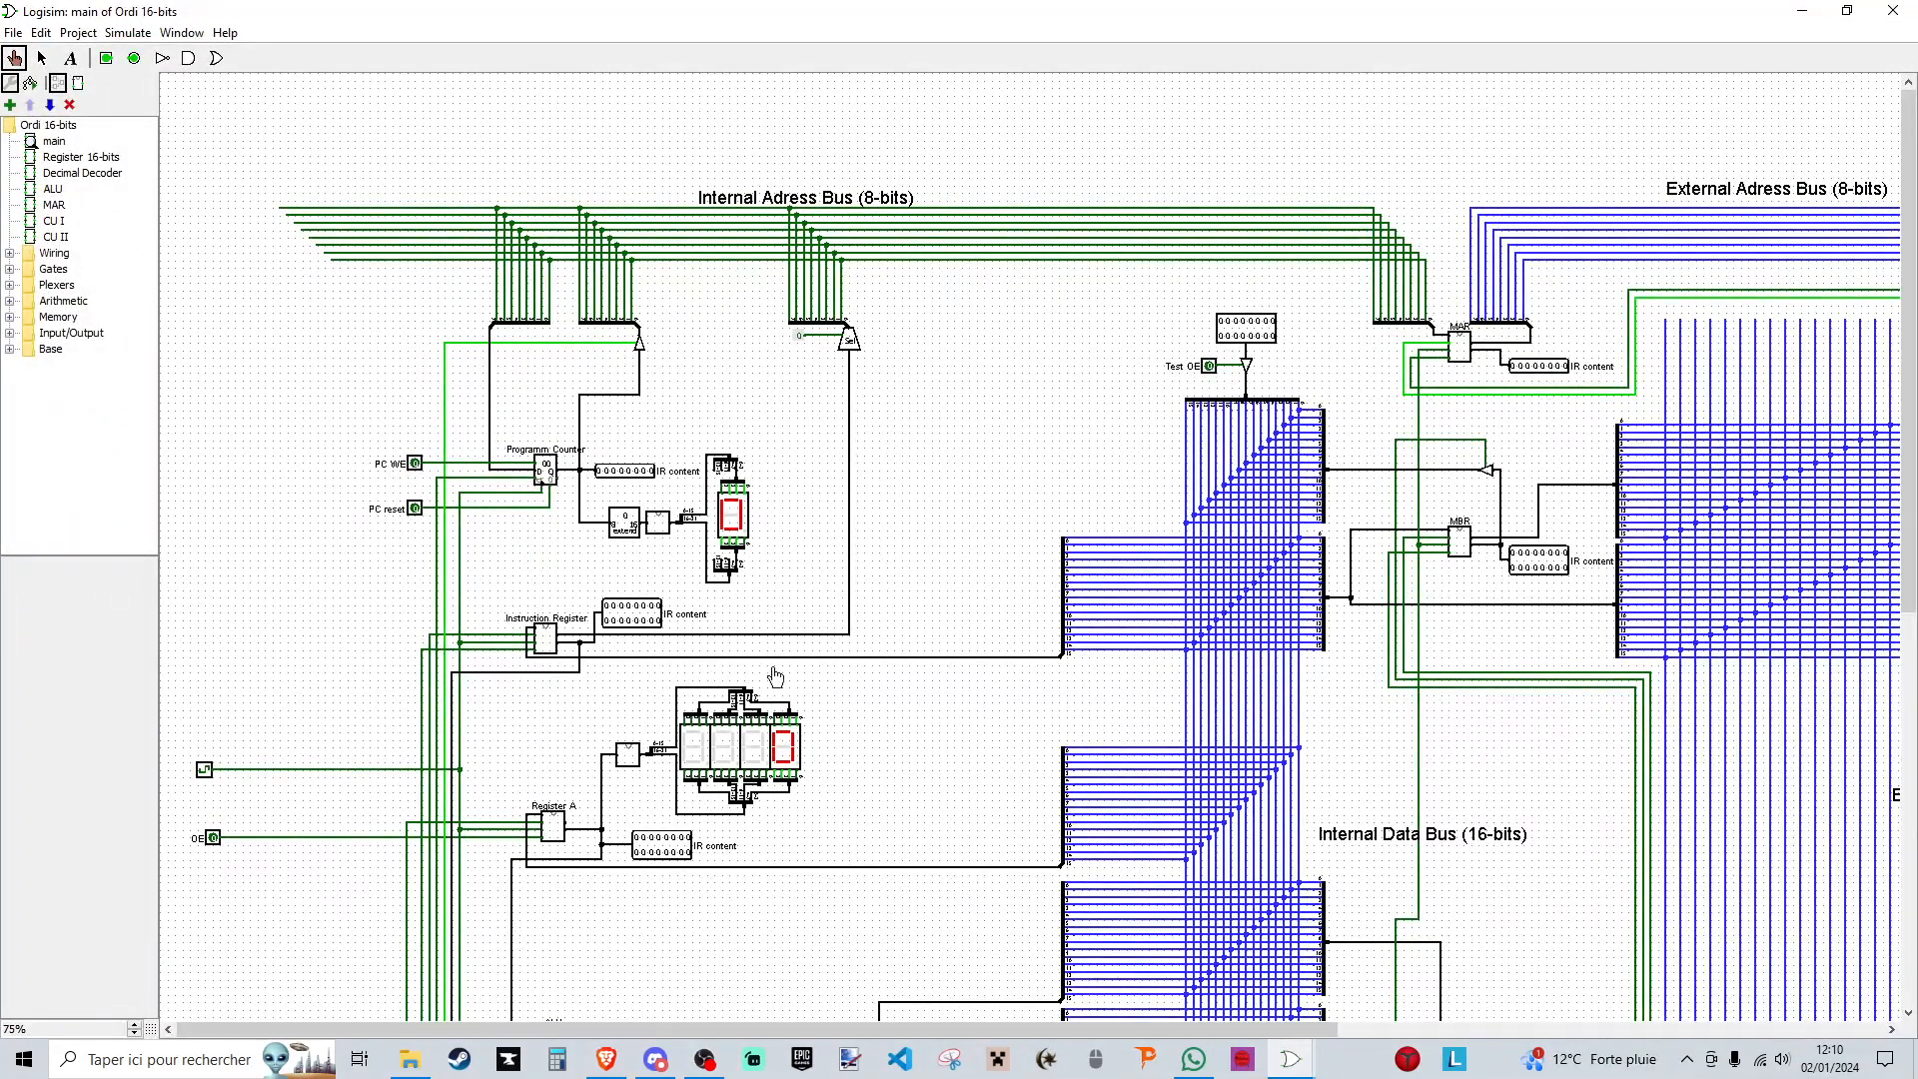
click(41, 58)
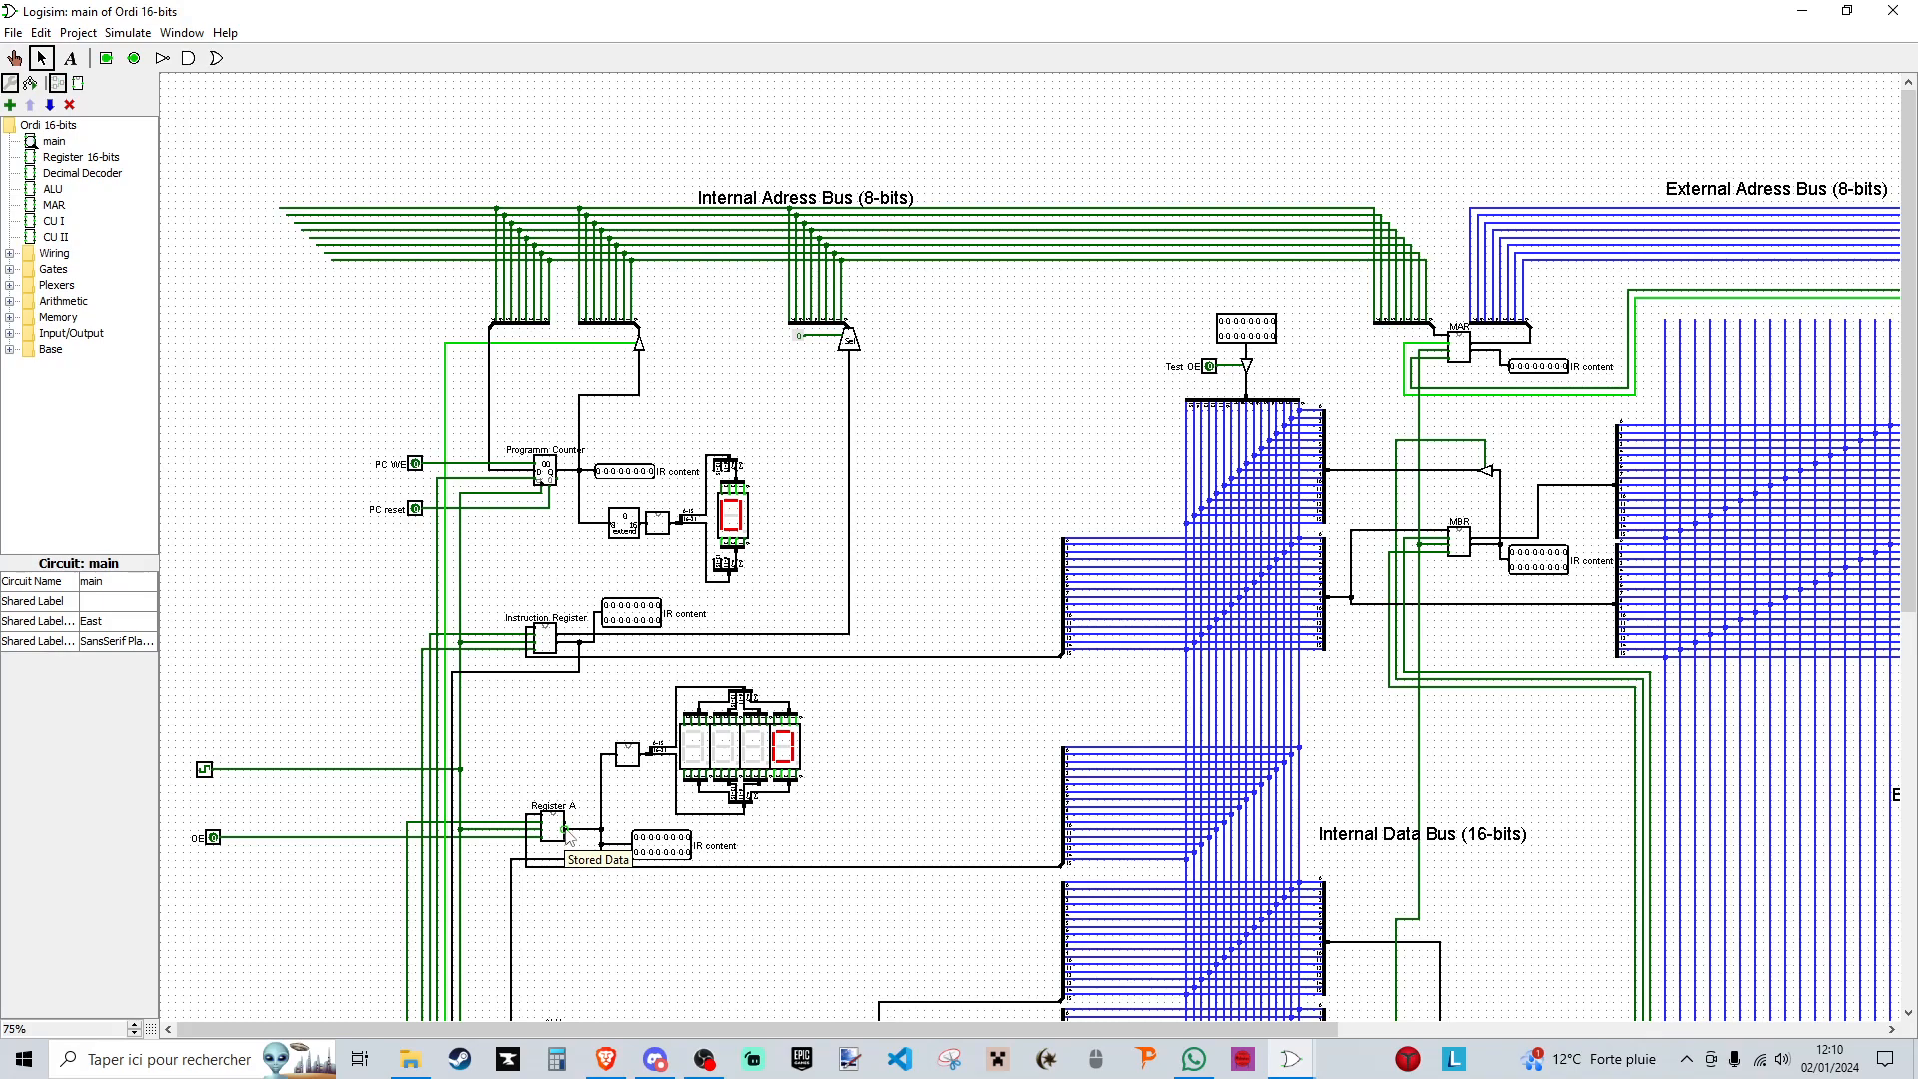
scroll(683, 762, down, 2)
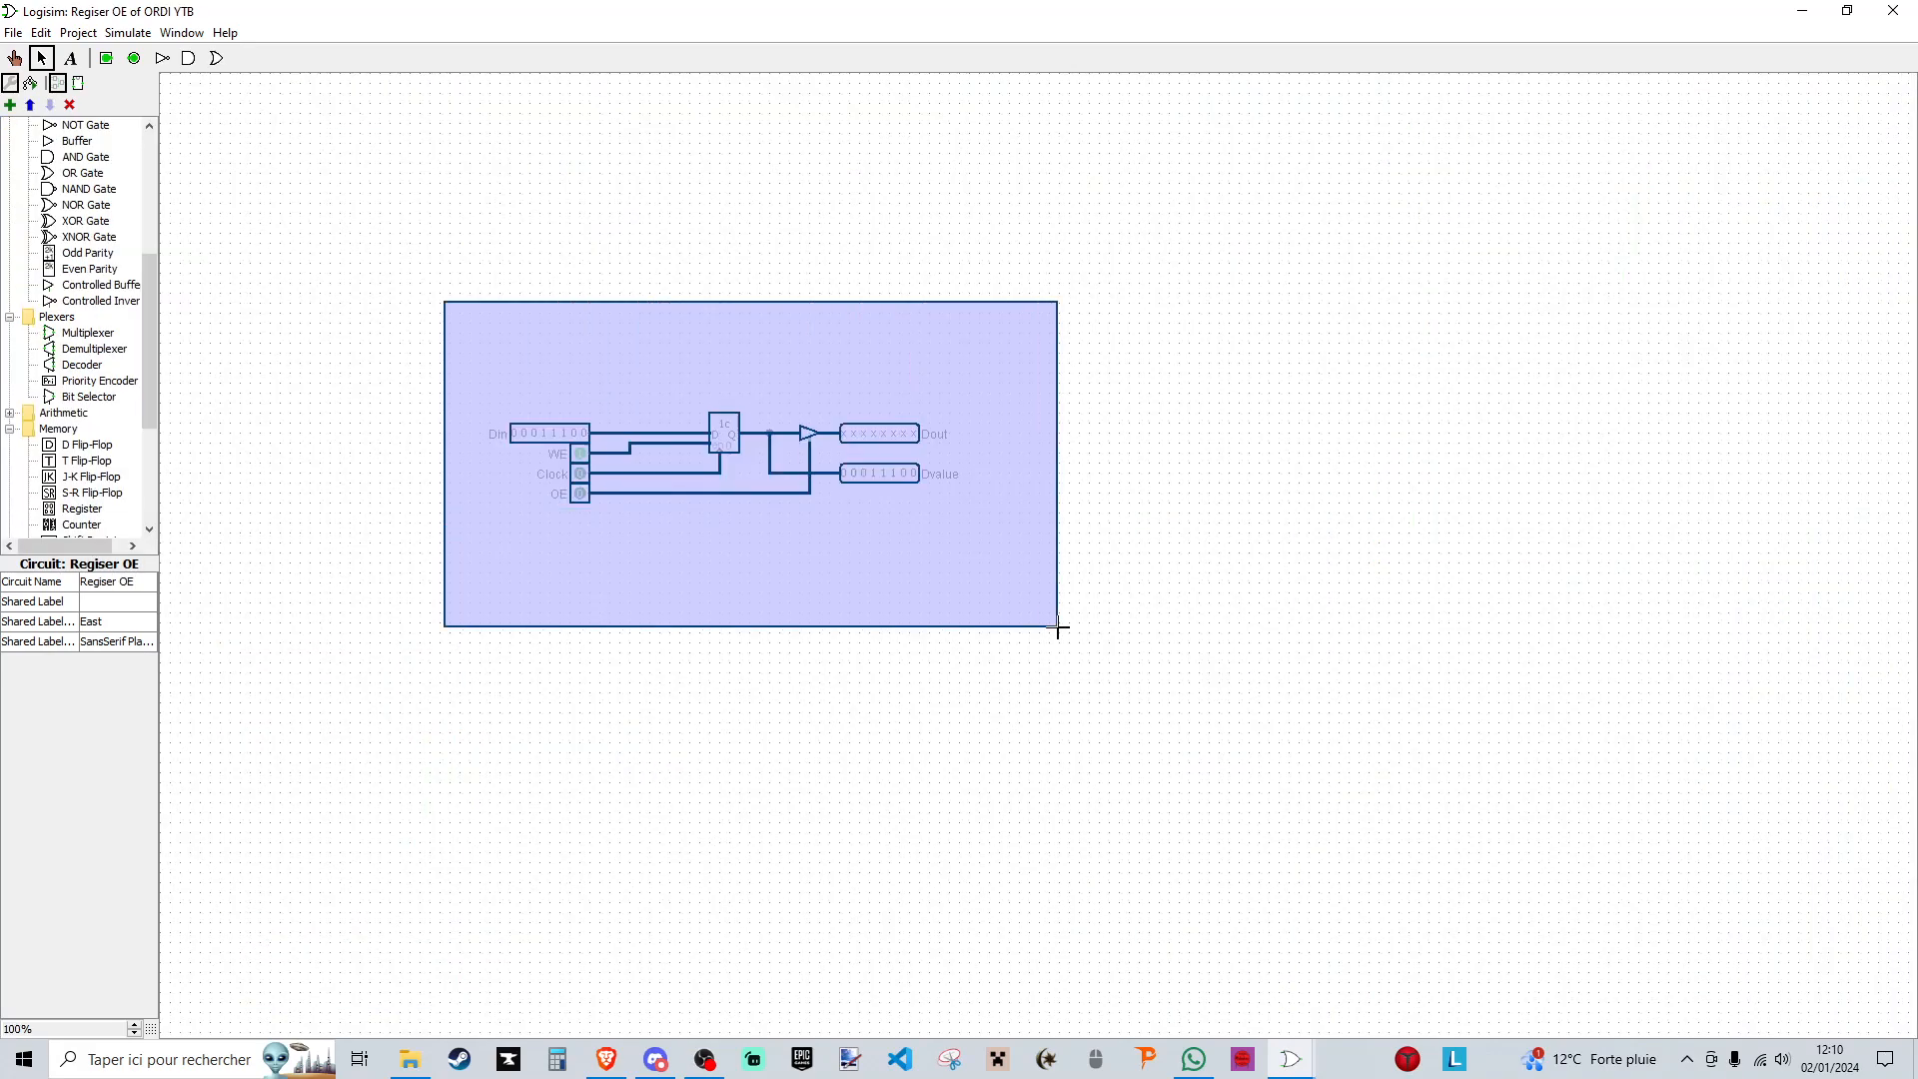
- Reset the Din bits to 00000000 and toggle the WE and Clock pins to update the register
click(14, 57)
click(579, 454)
click(545, 434)
click(556, 434)
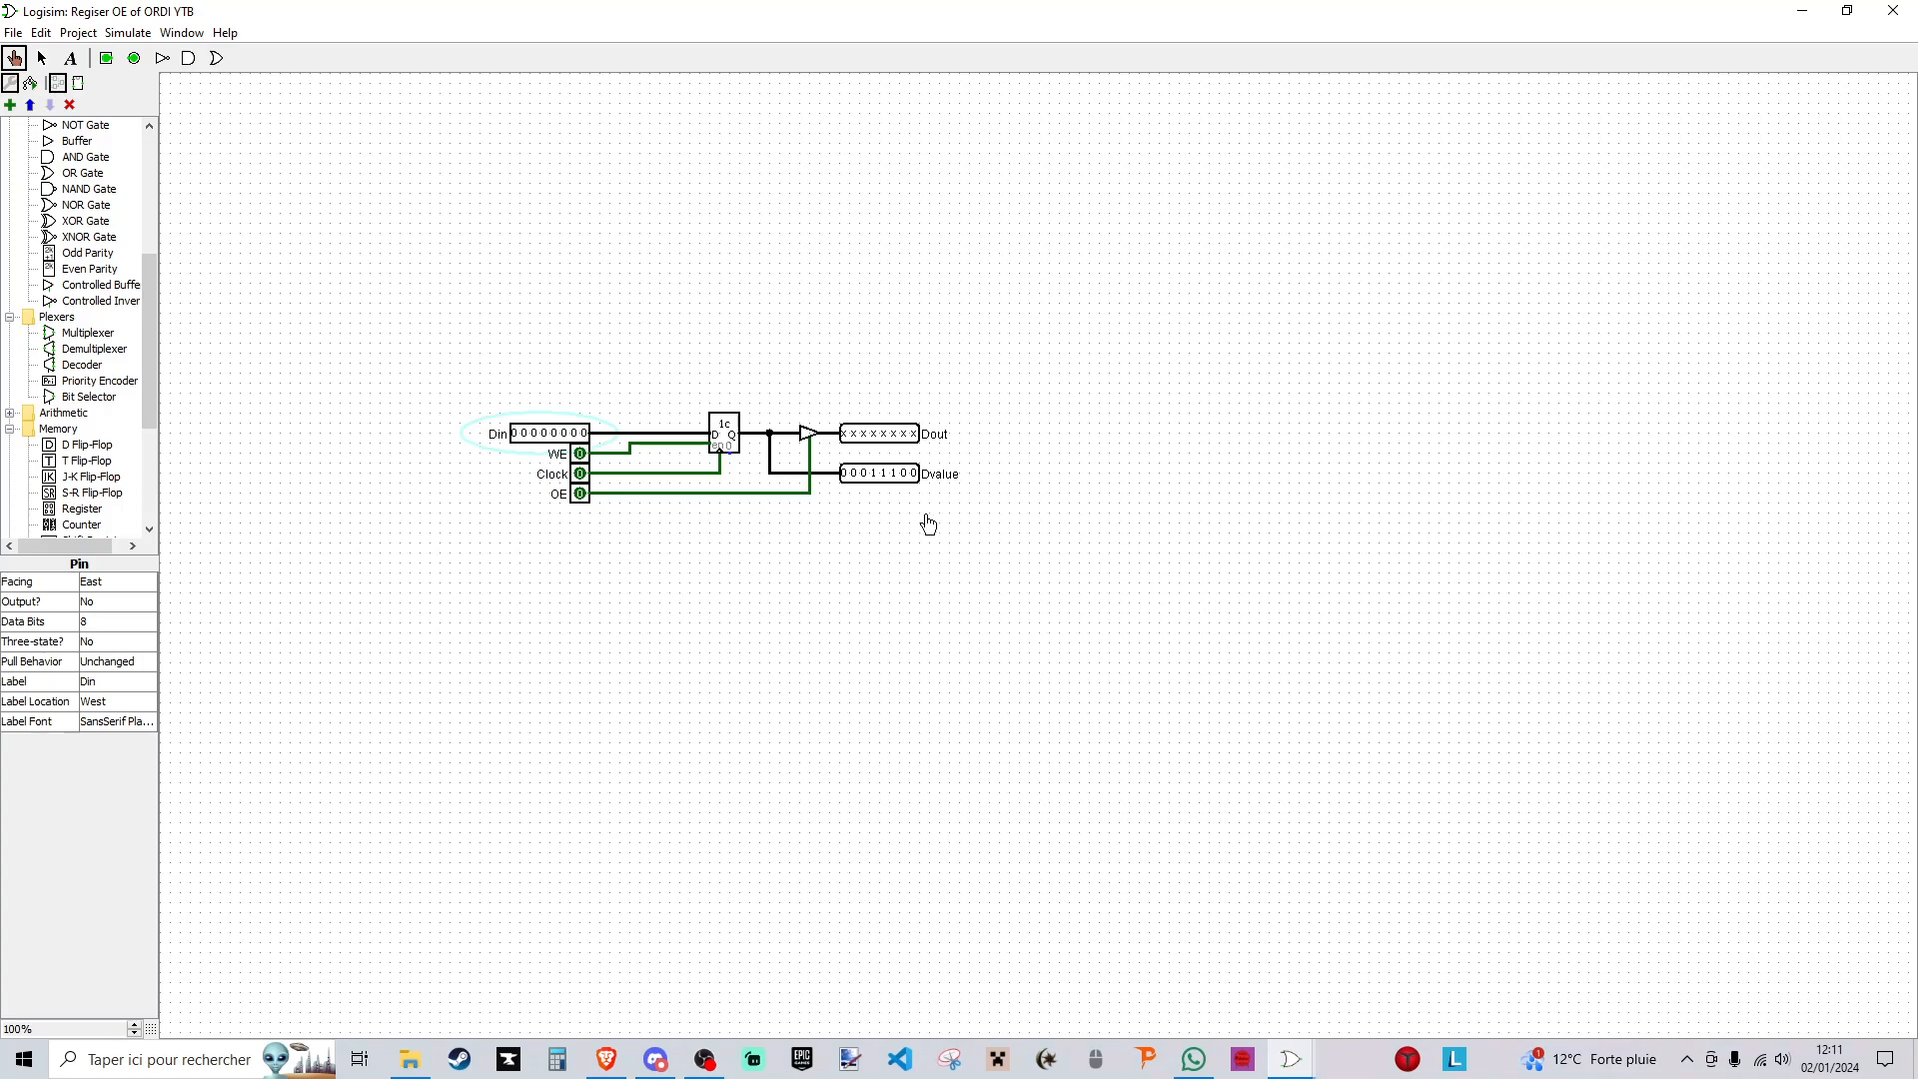
click(869, 475)
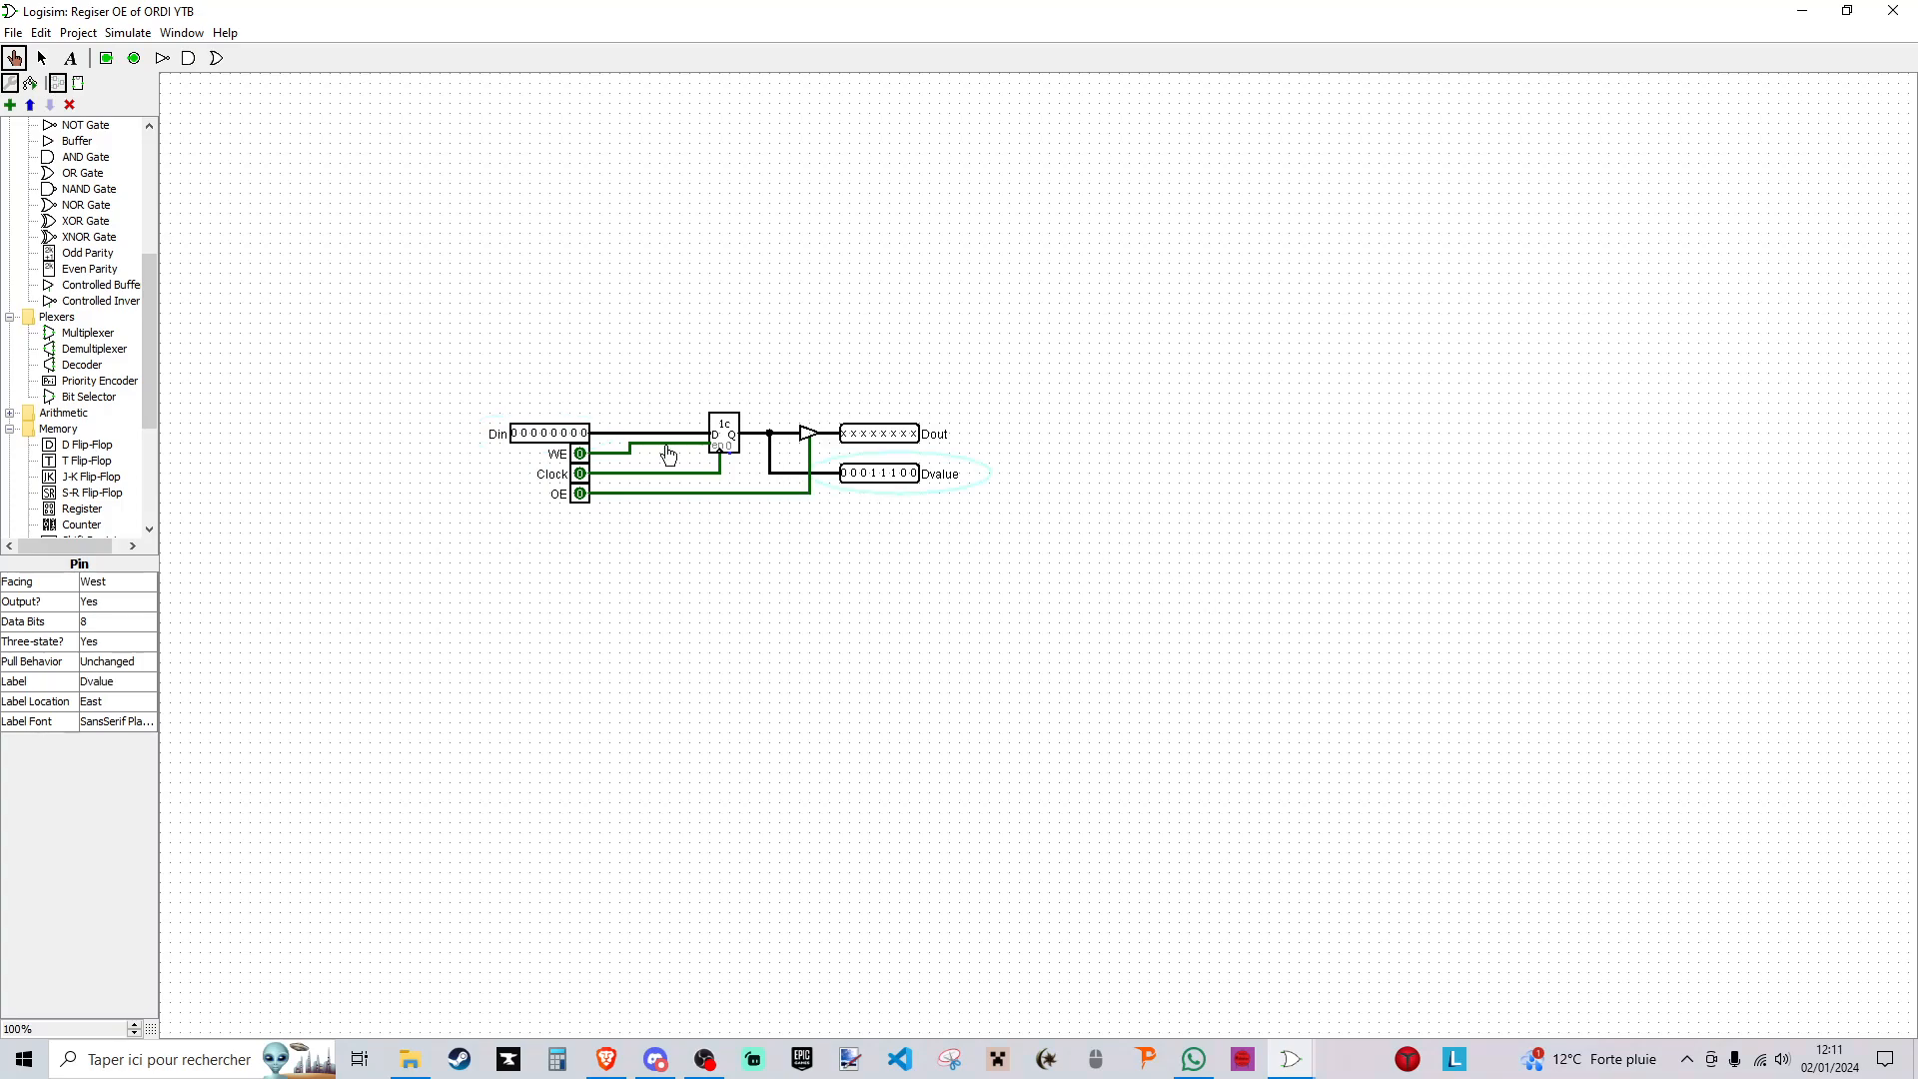
click(579, 454)
click(580, 474)
click(579, 475)
click(582, 451)
click(582, 452)
- Open the main circuit and place a Regiser OE component just above the loose data and control wires
scroll(135, 230, up, 6)
double_click(55, 142)
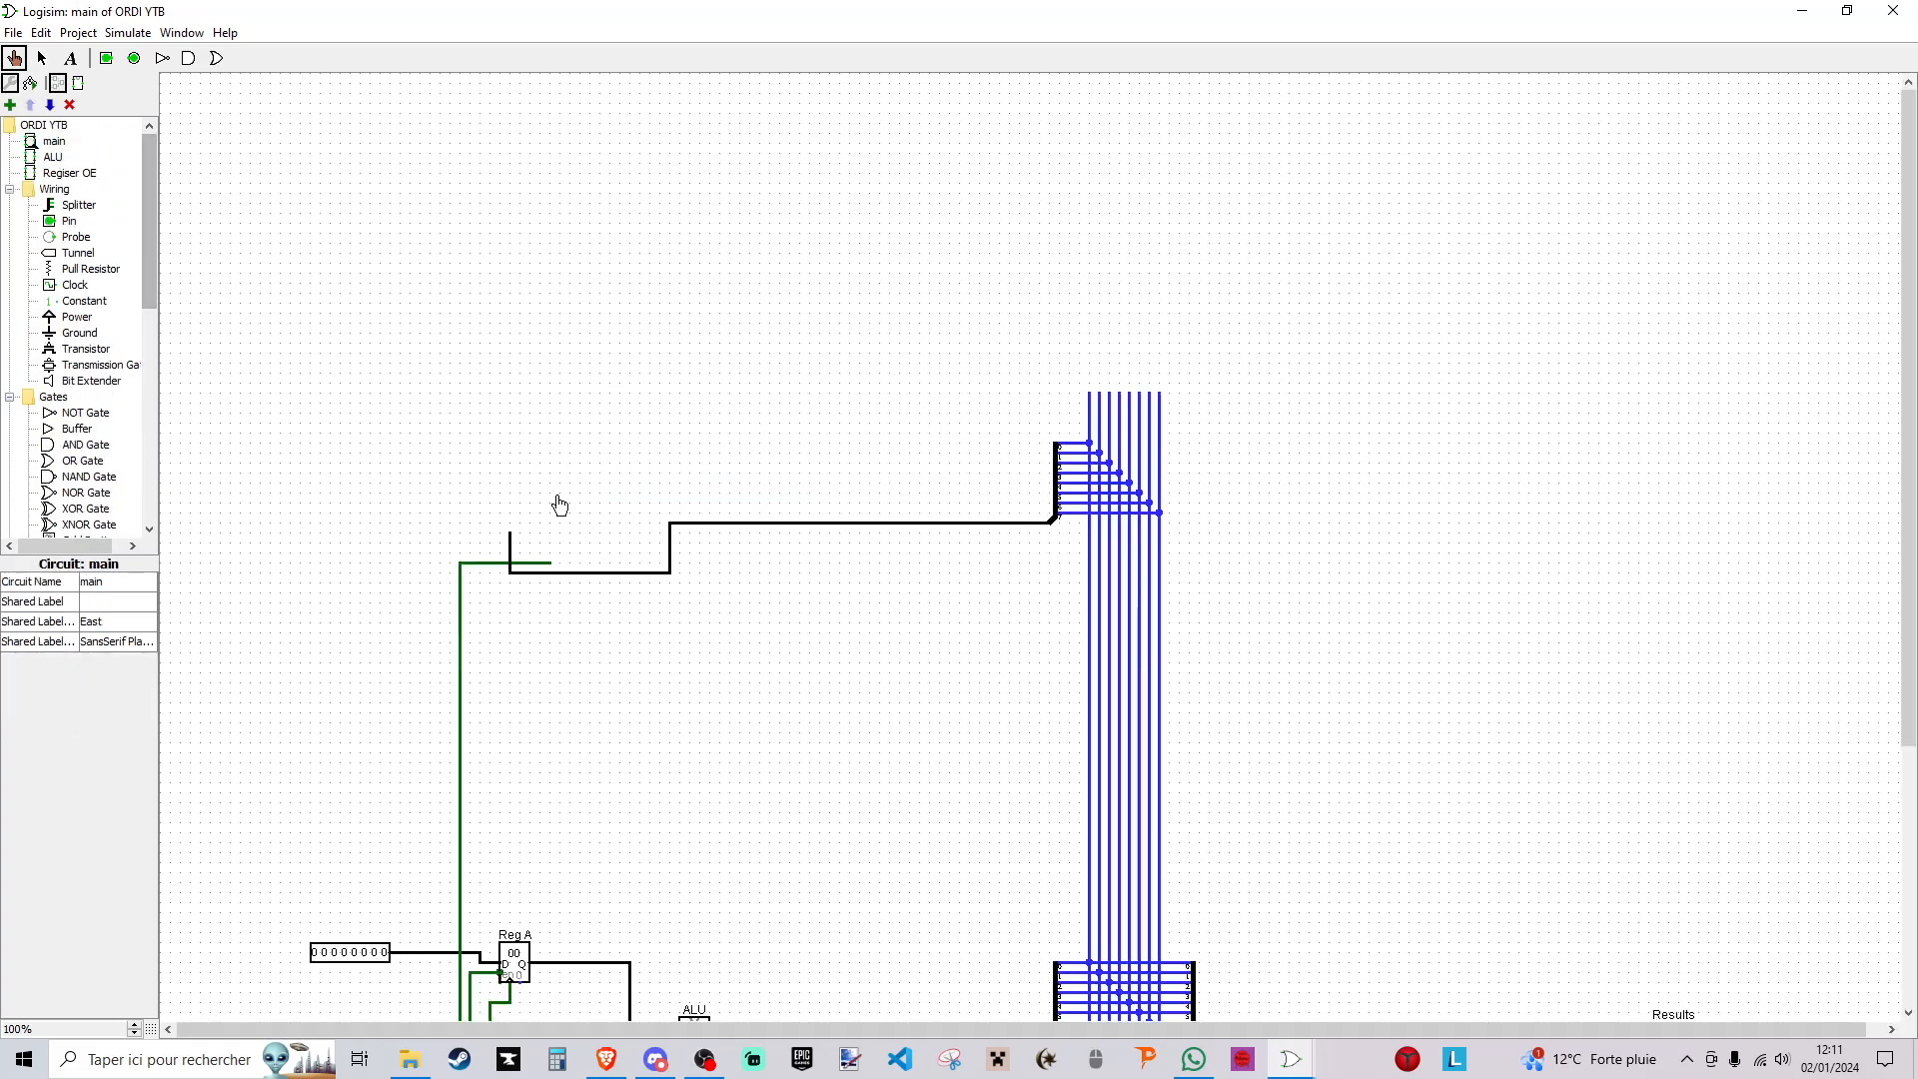
click(70, 172)
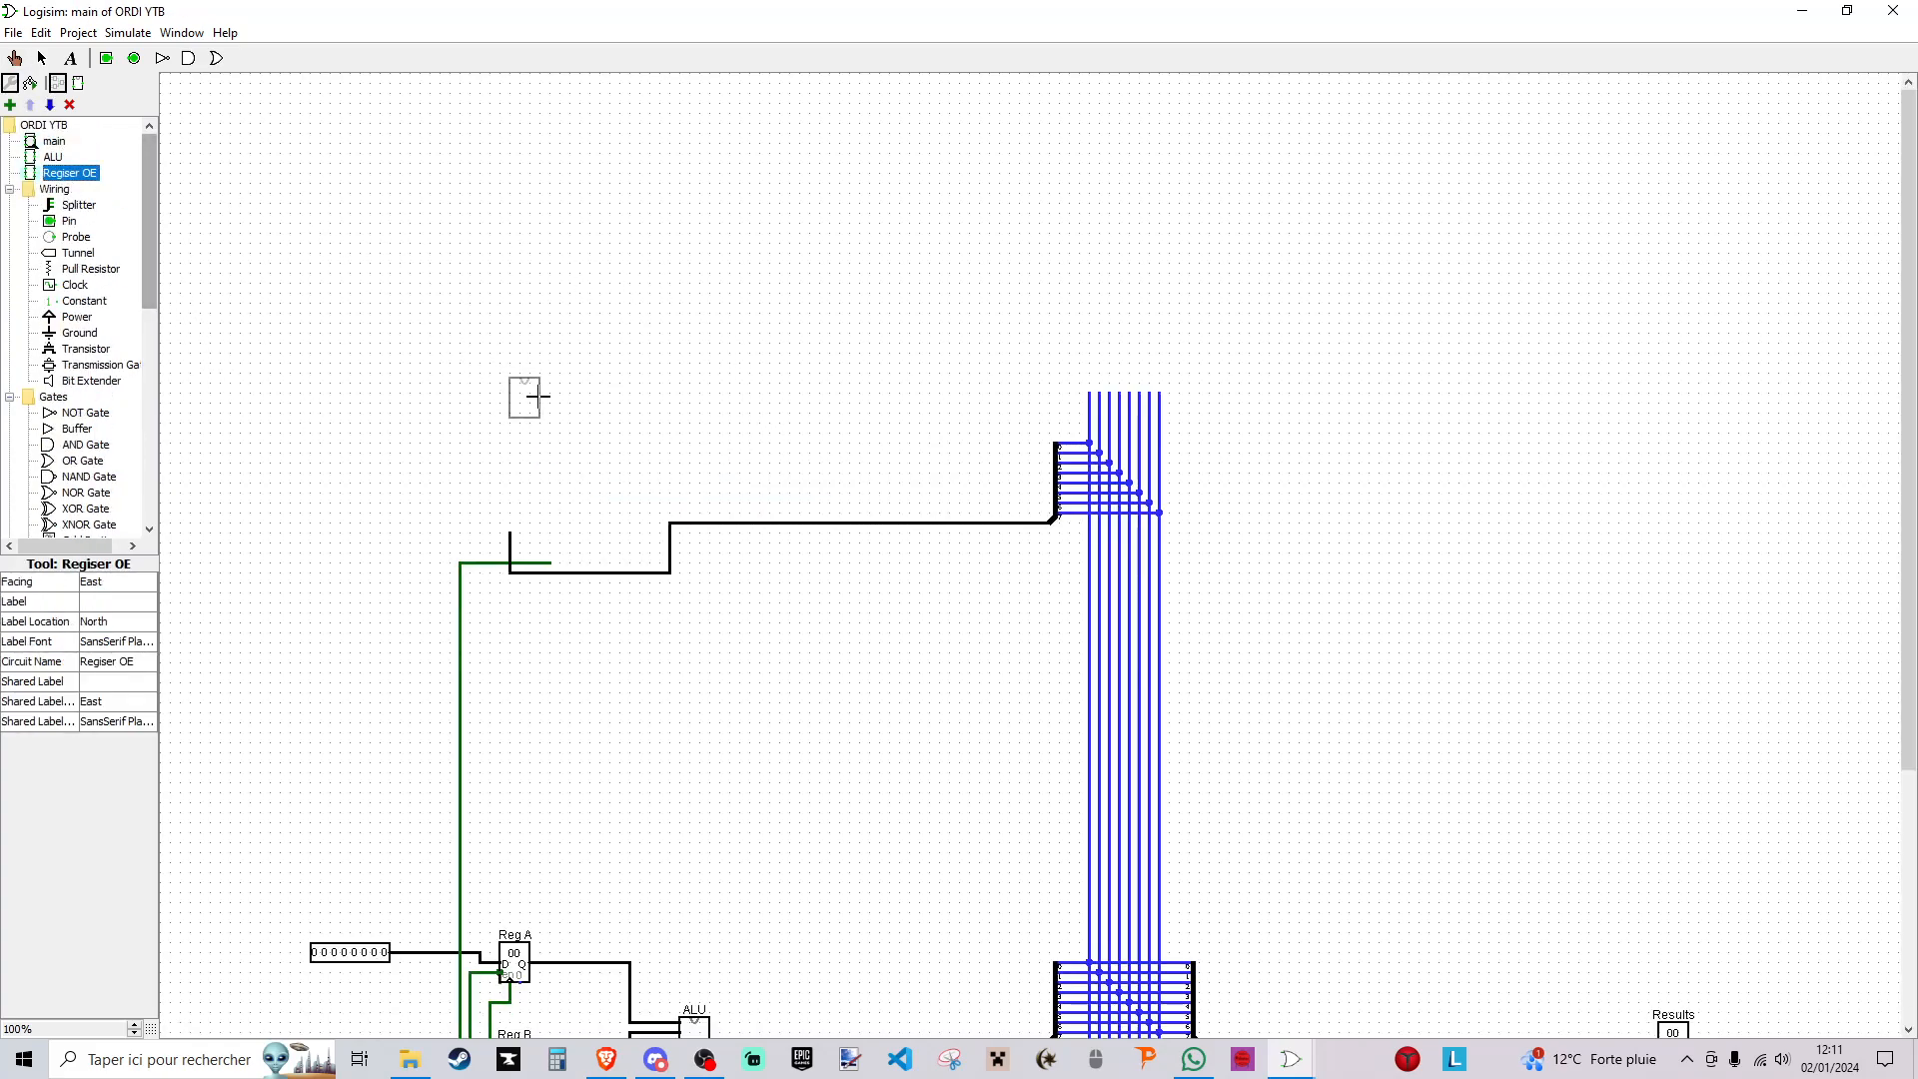
click(547, 462)
drag(539, 474, 549, 505)
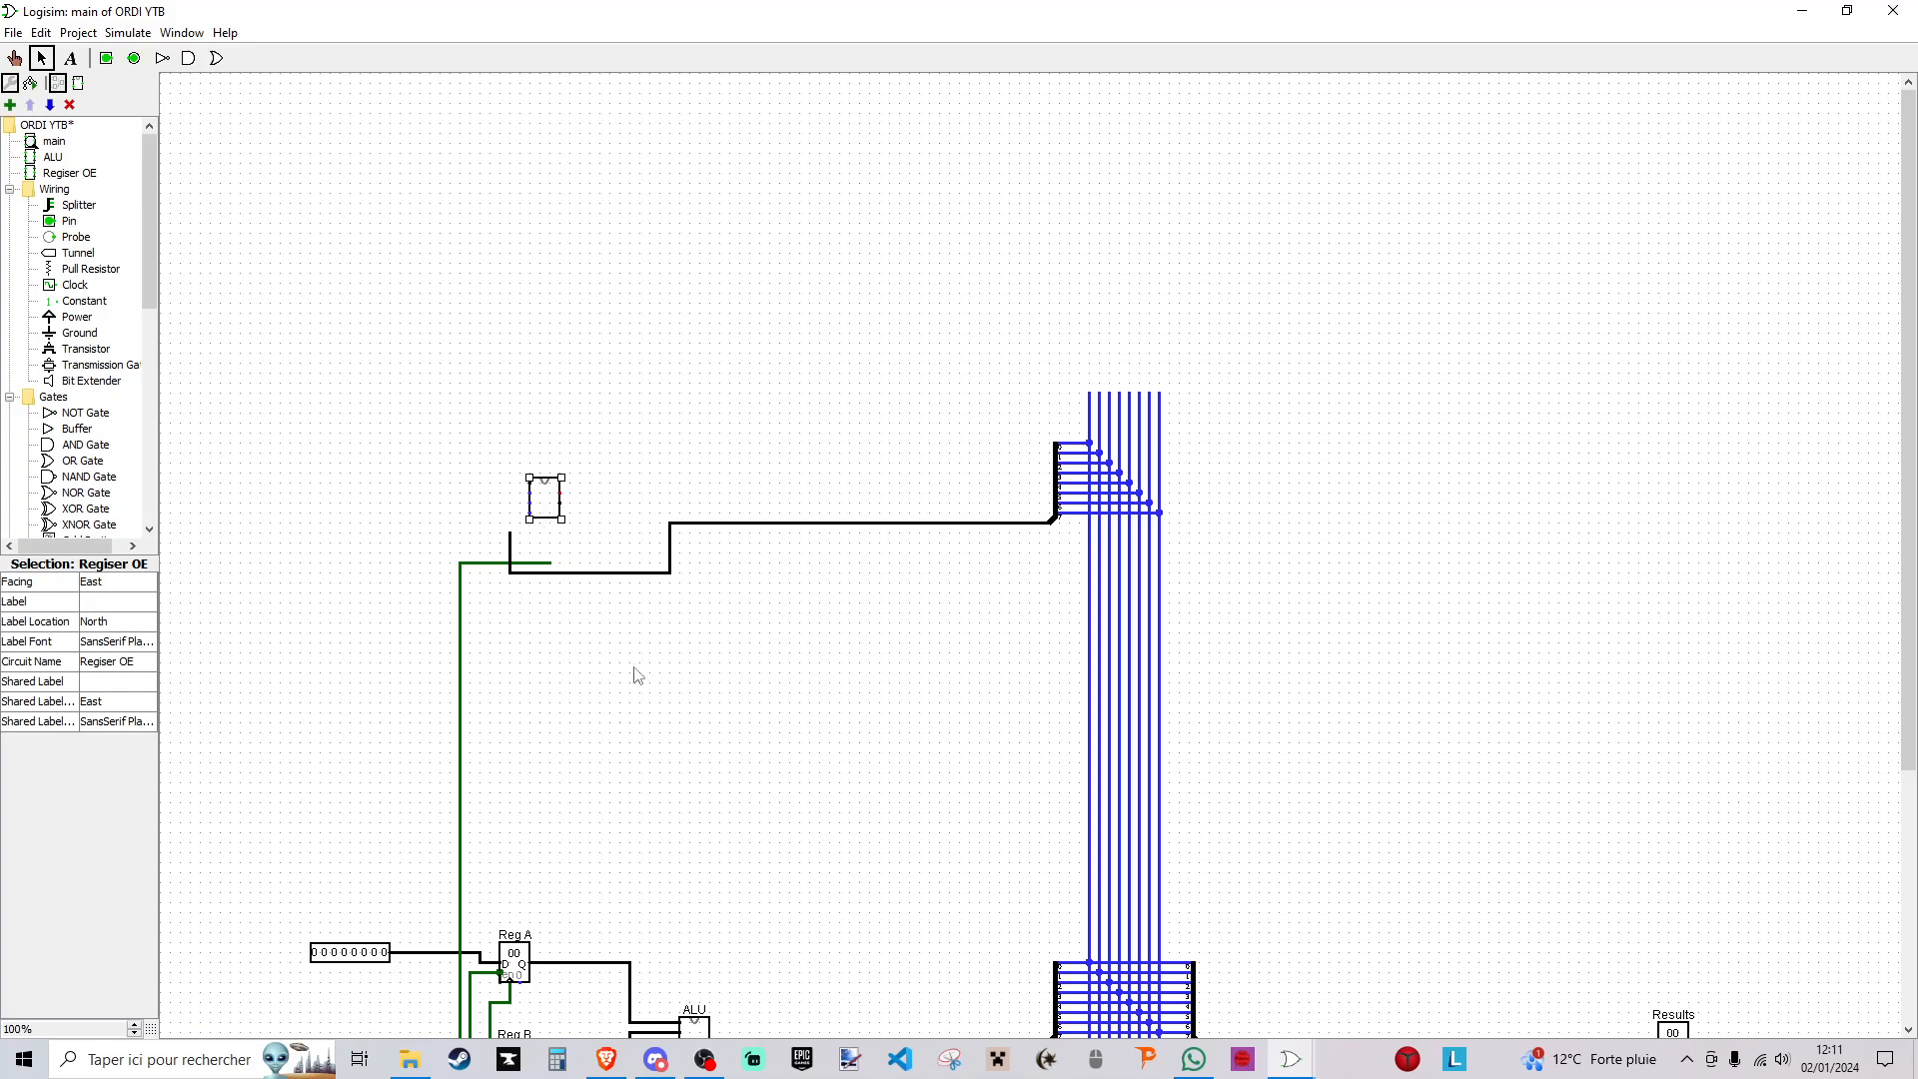
click(66, 222)
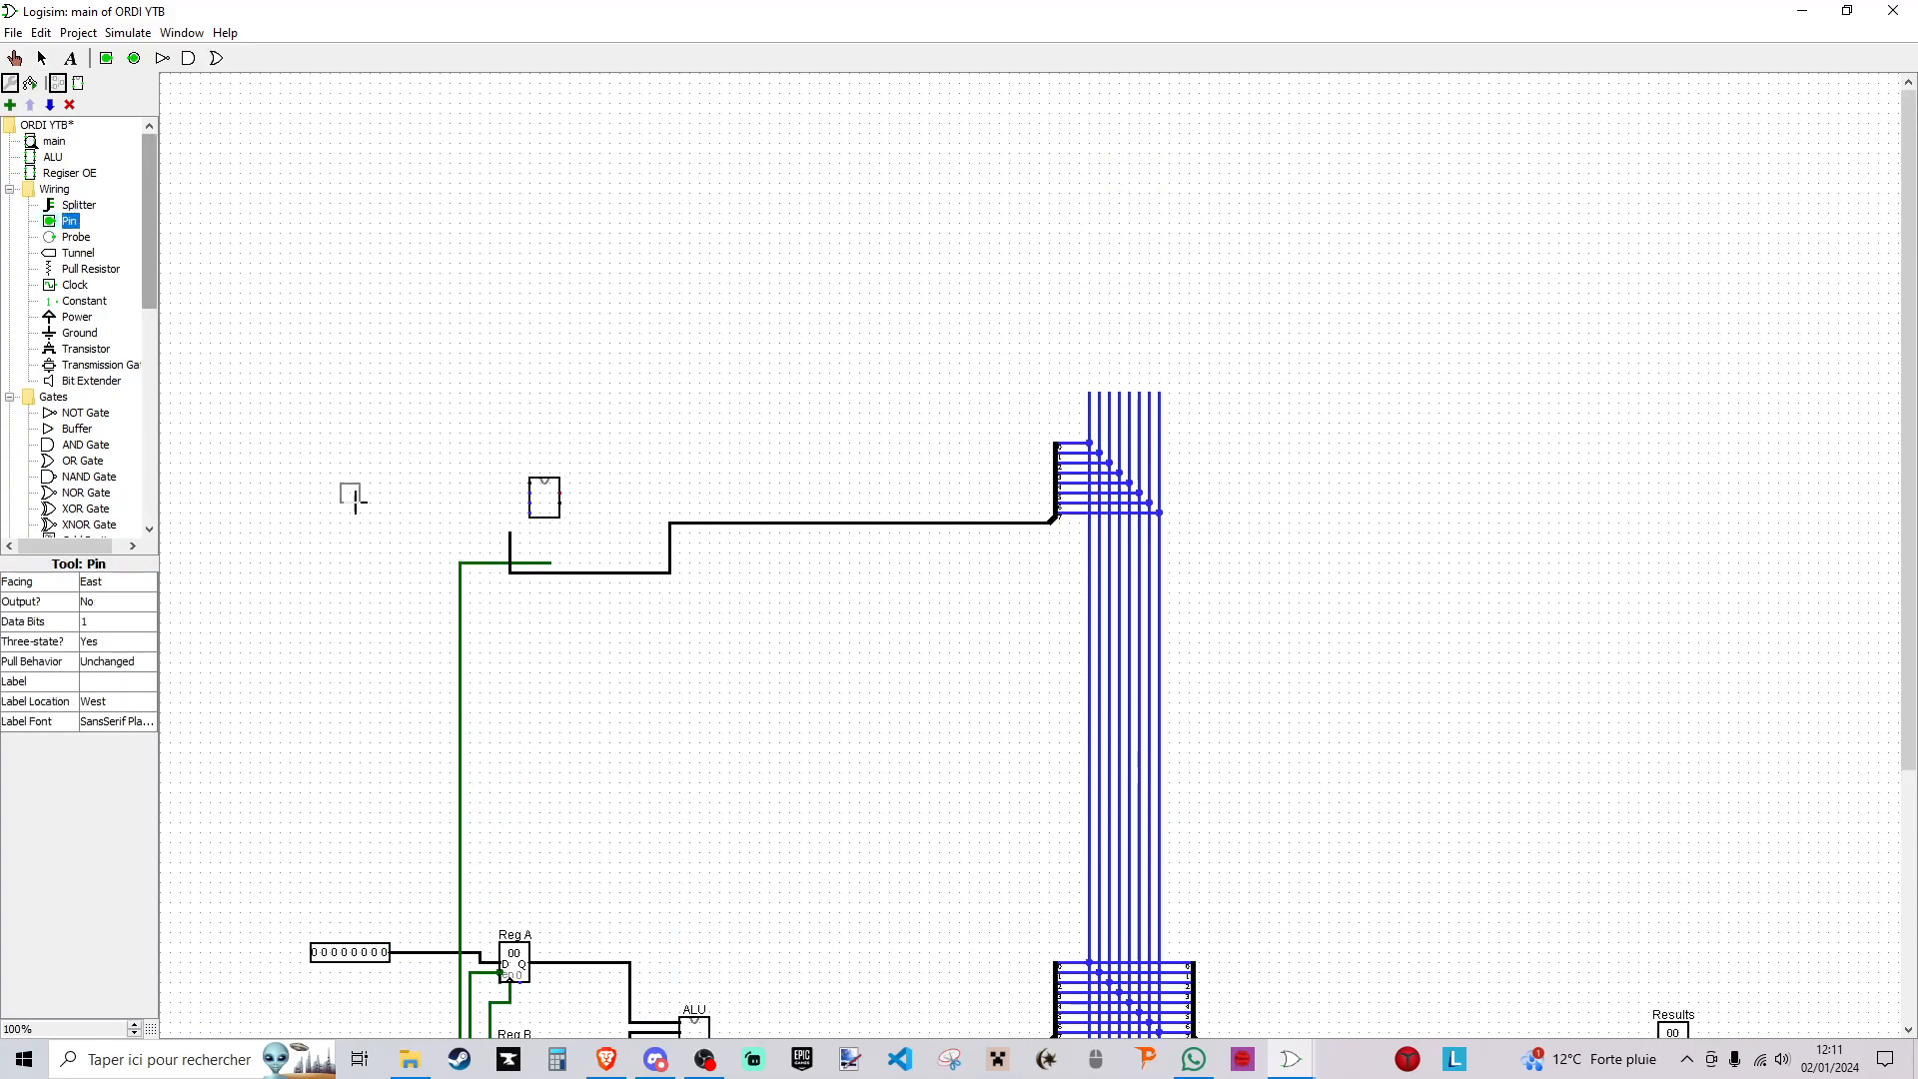
click(386, 511)
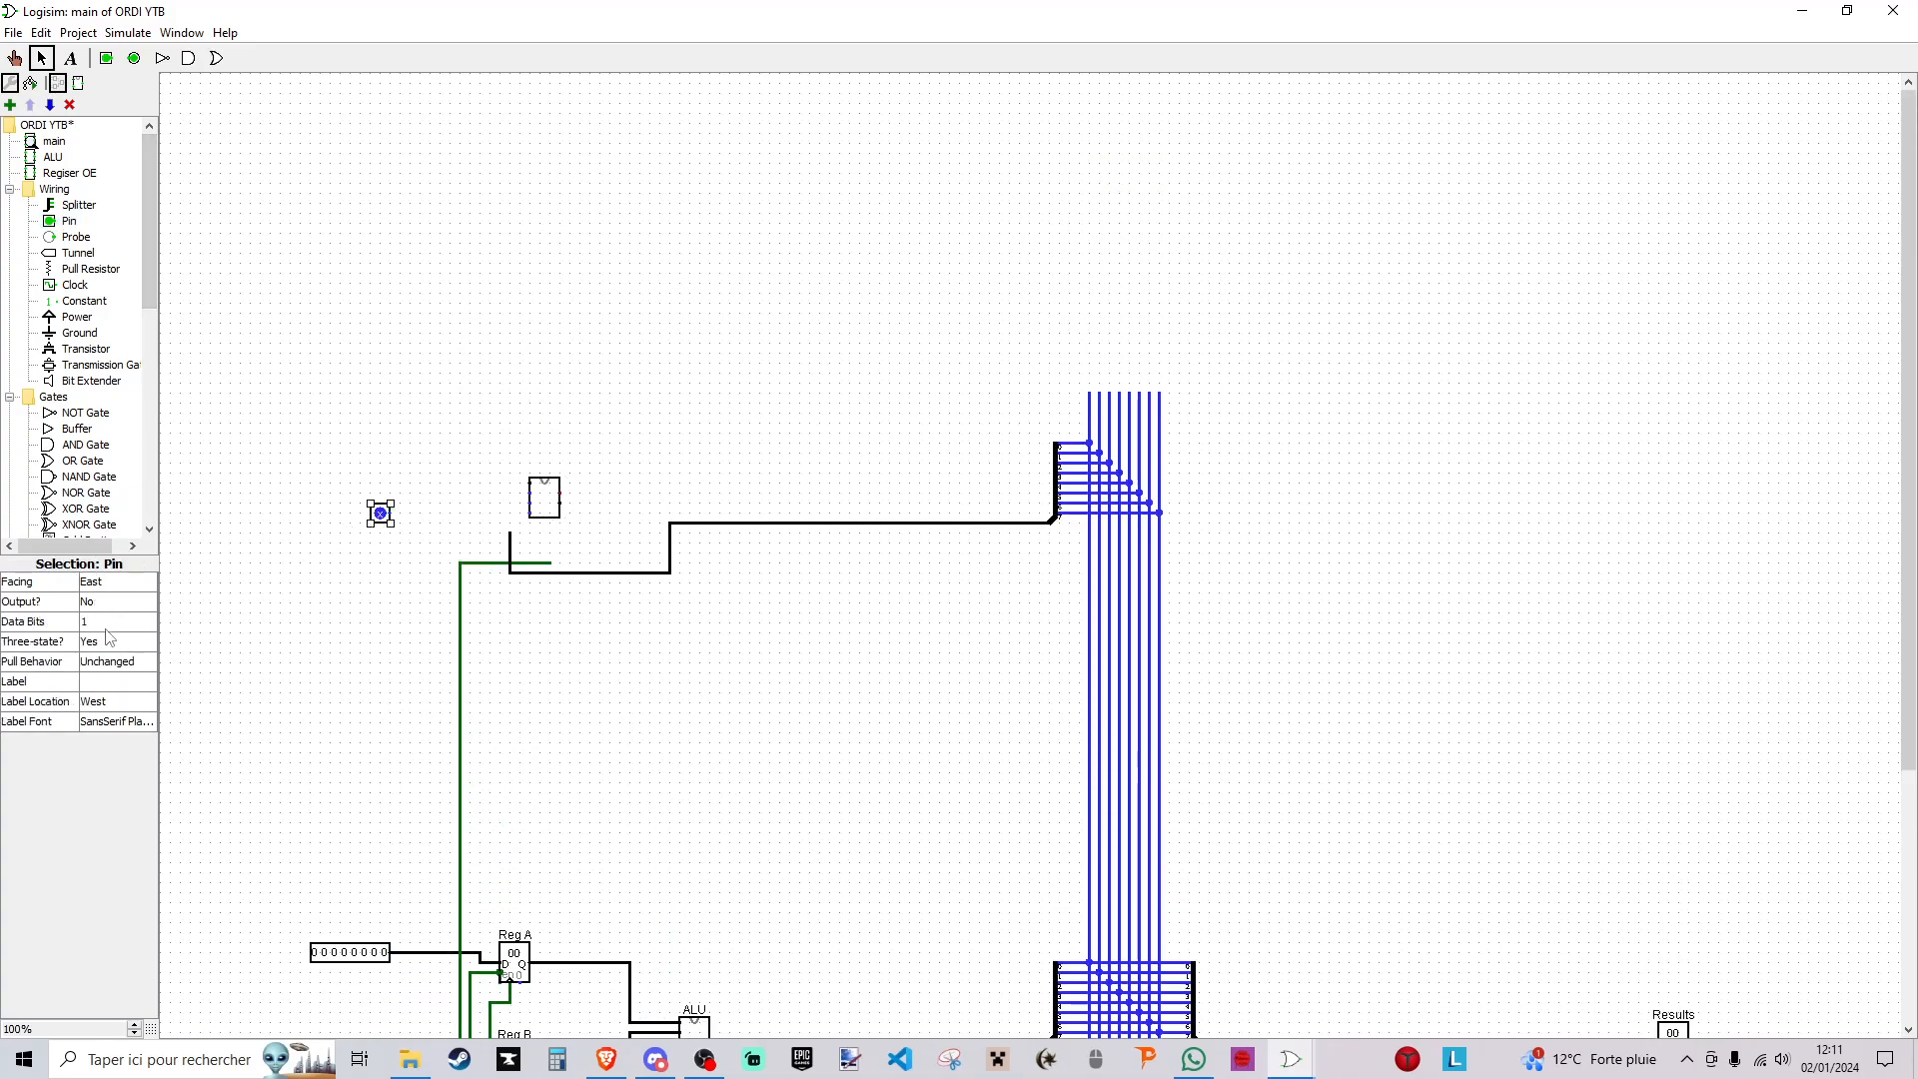
key(Delete)
- Place a 1-bit input pin beside the new register component and label it IR OE
click(106, 58)
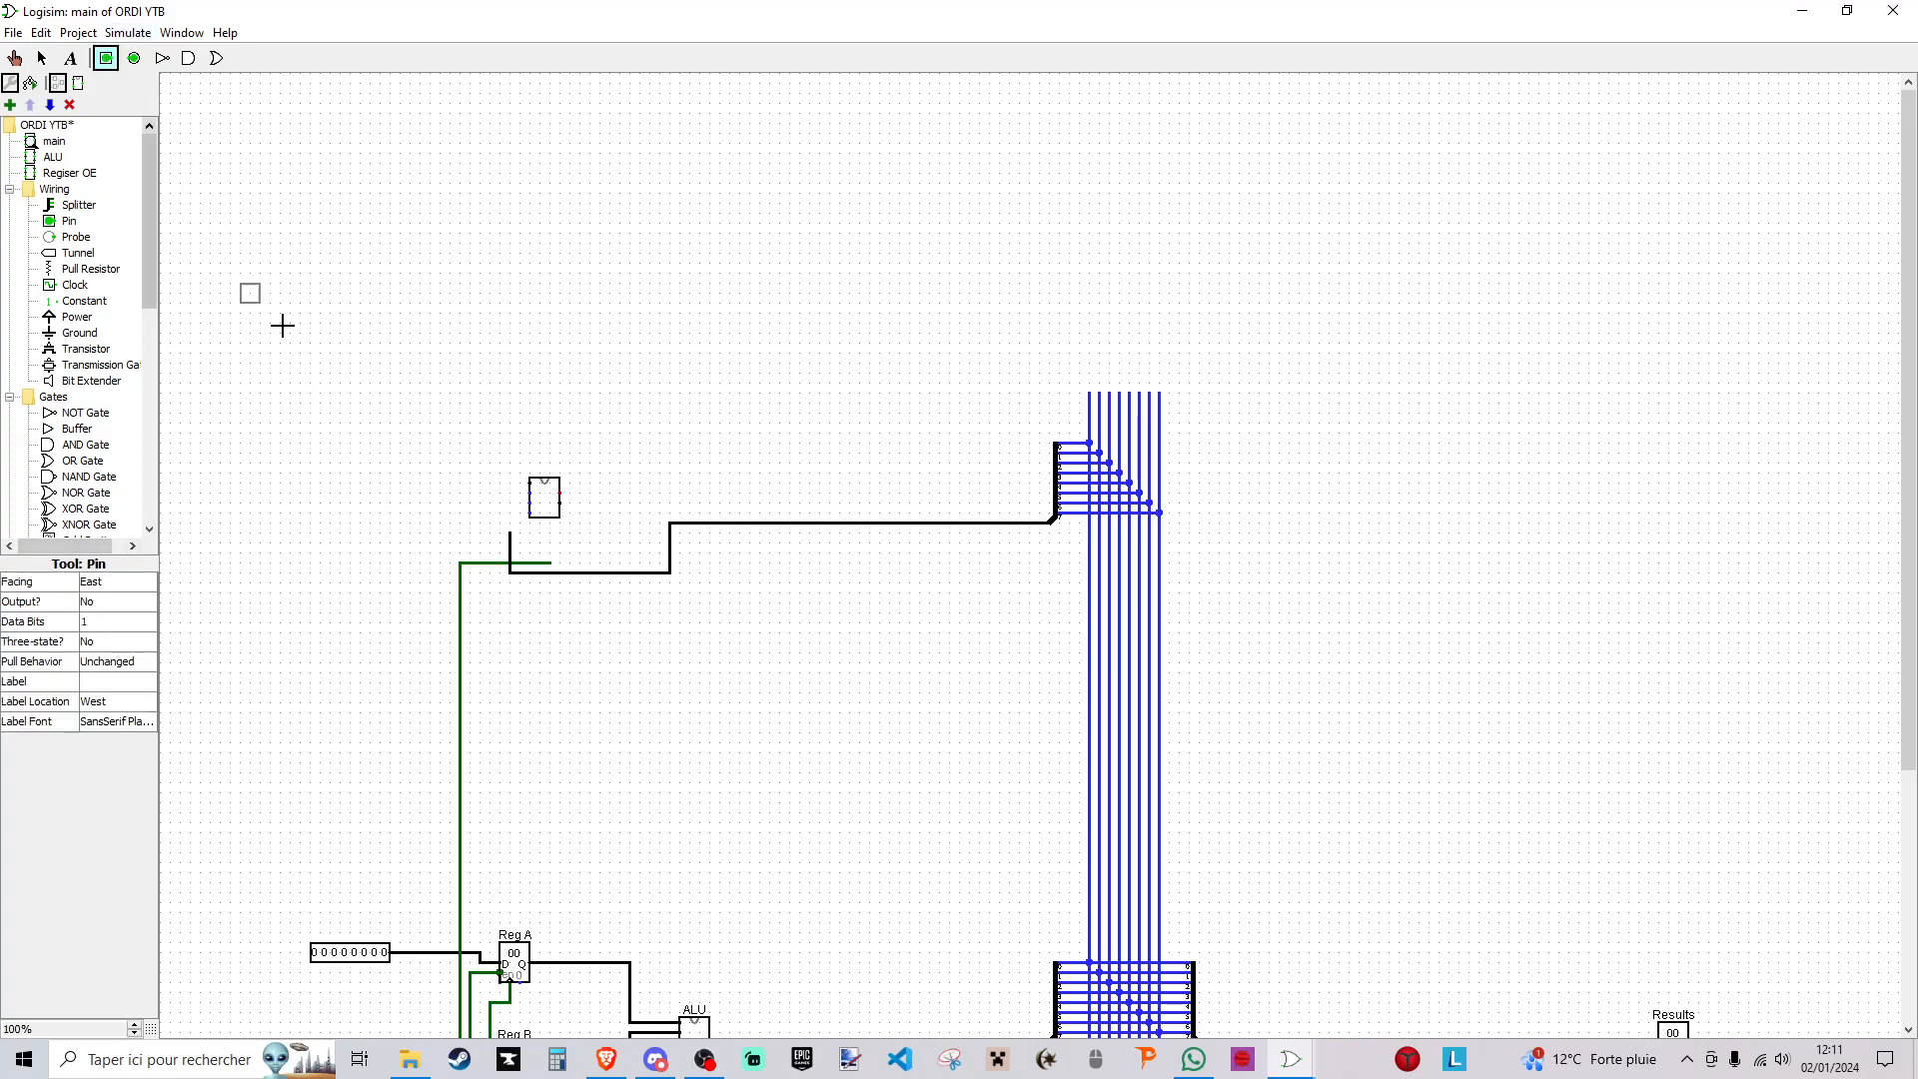
click(407, 501)
click(119, 684)
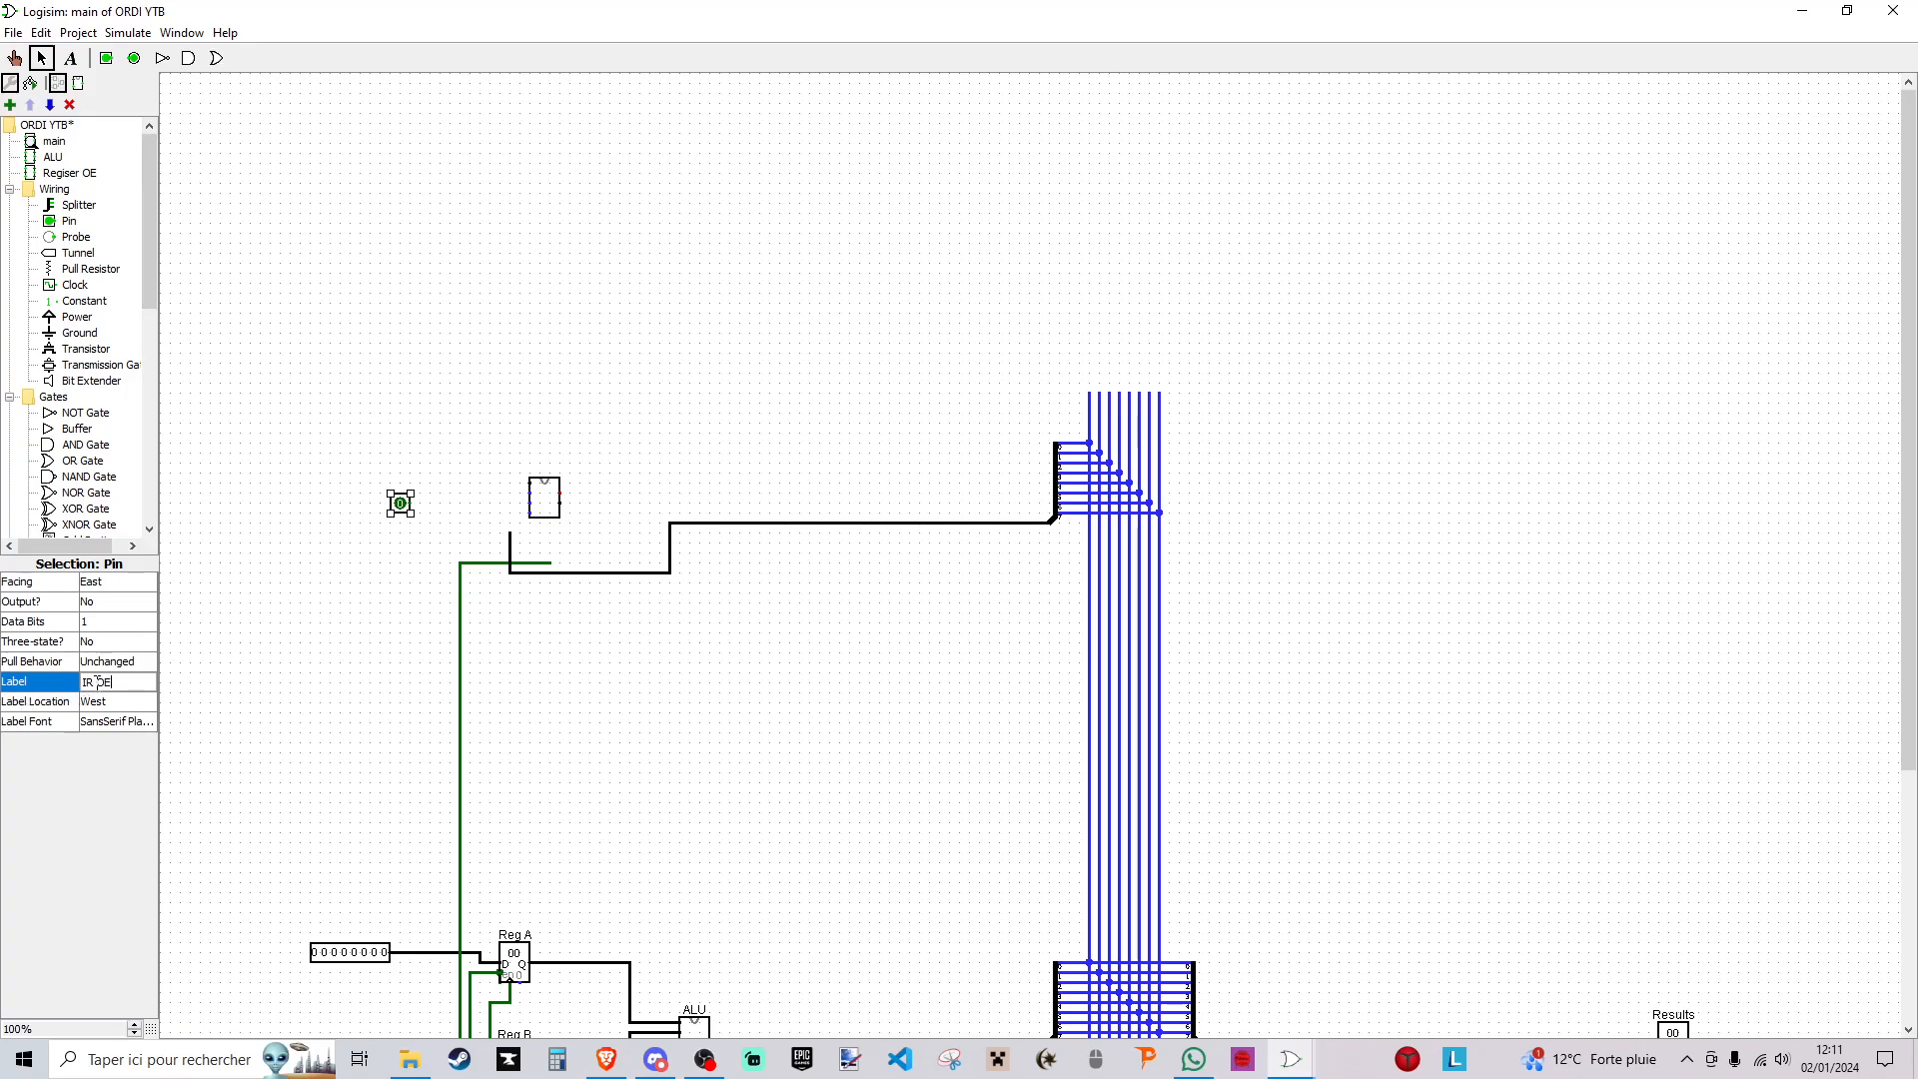
key(Return)
- Wire the IR OE pin to the register component and delete the leftover green wire stub below it
mouse_move(408, 513)
mouse_down()
mouse_move(527, 522)
mouse_move(530, 503)
mouse_move(510, 505)
mouse_move(531, 491)
mouse_up()
click(473, 563)
key(Delete)
click(402, 516)
key(Delete)
key(ctrl+z)
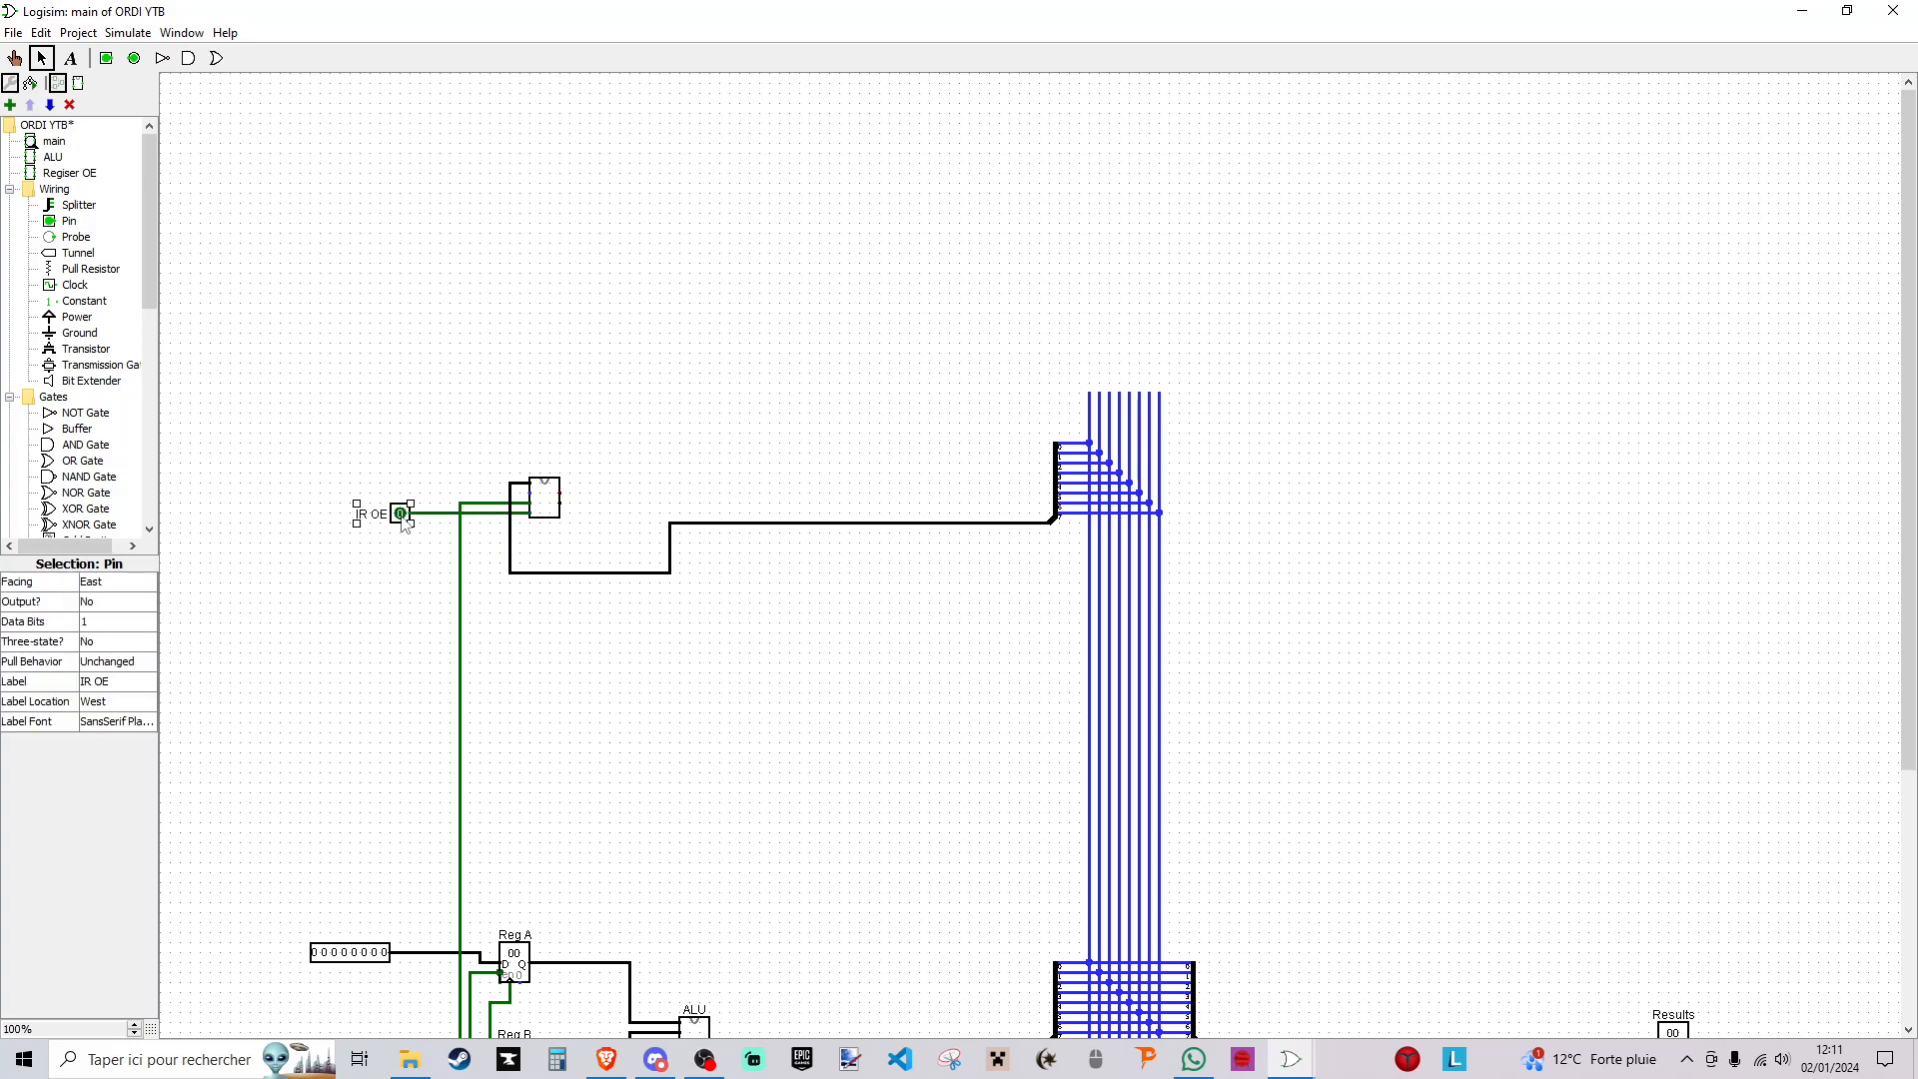
- Duplicate the IR OE pin just above it as IR WE, wire it to the register component and save the project
key(ctrl+d)
click(102, 681)
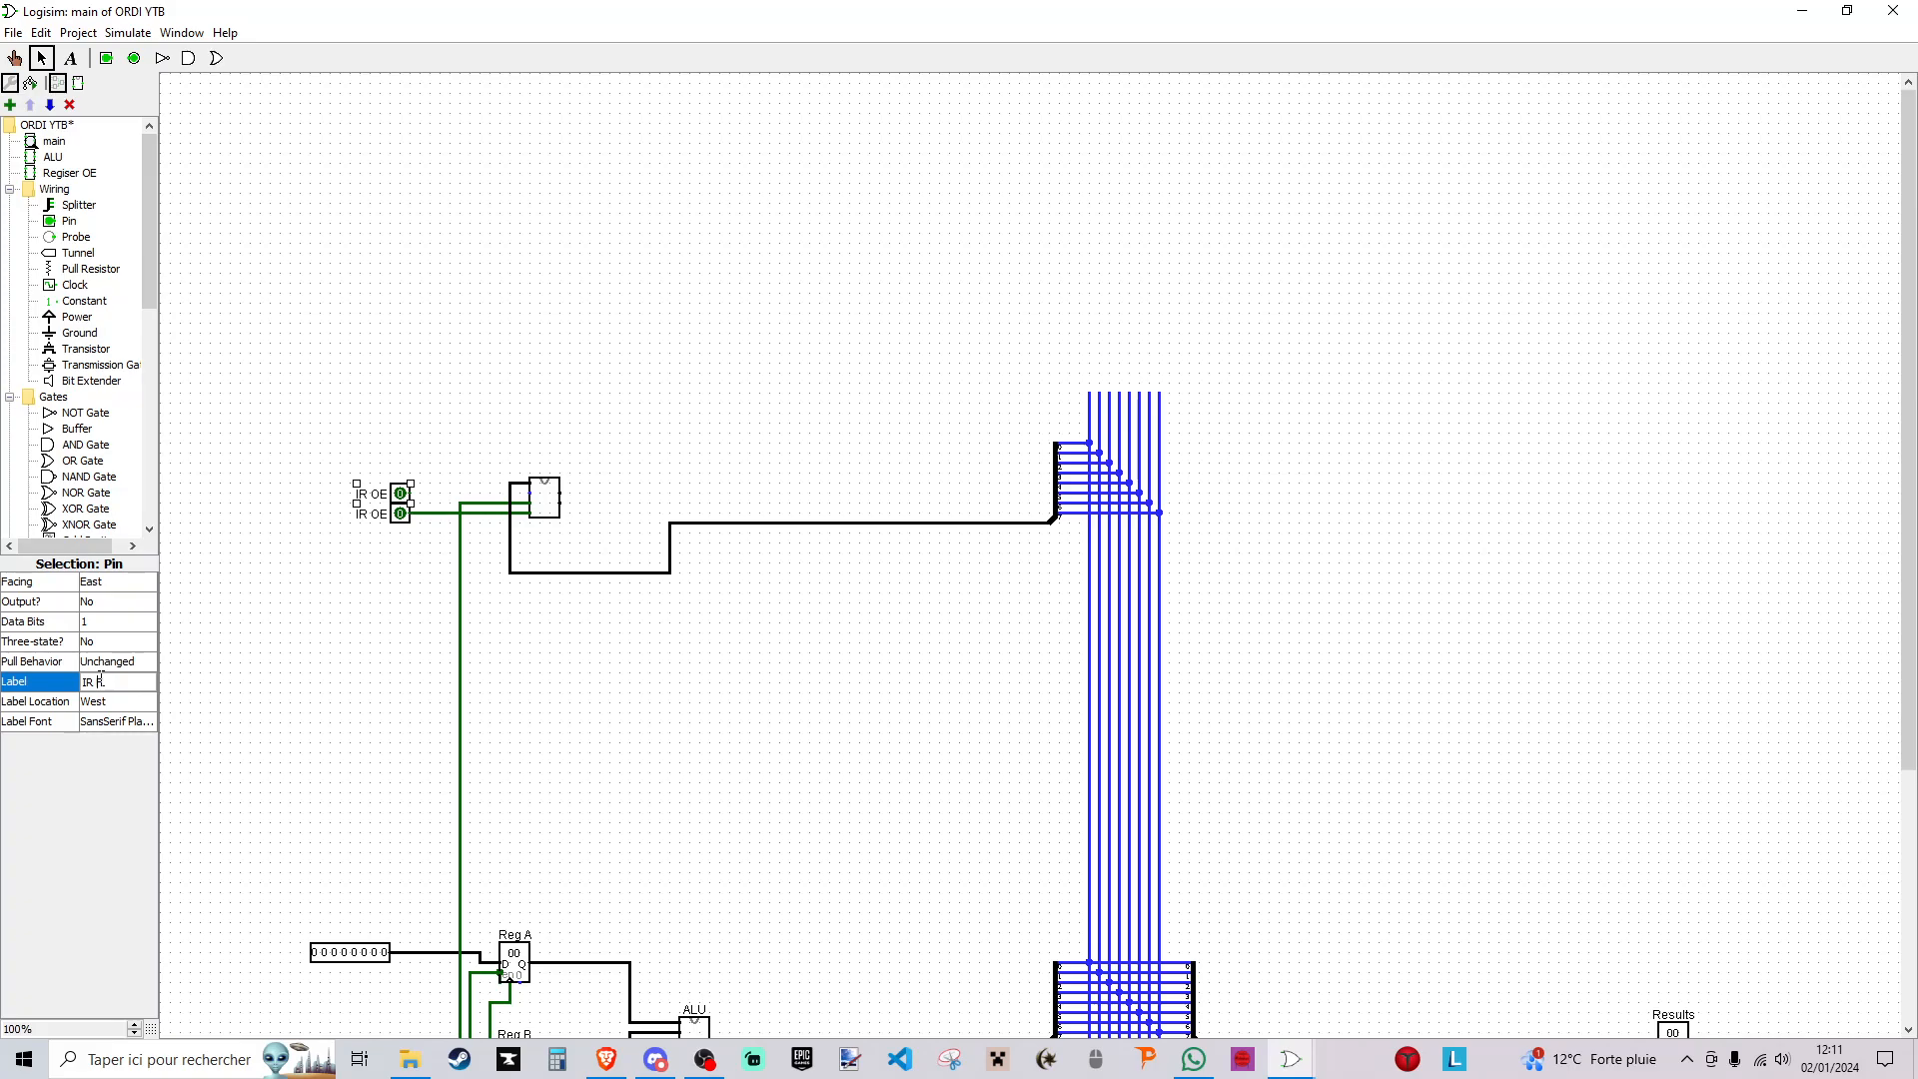
key(Return)
drag(411, 492, 510, 493)
click(588, 491)
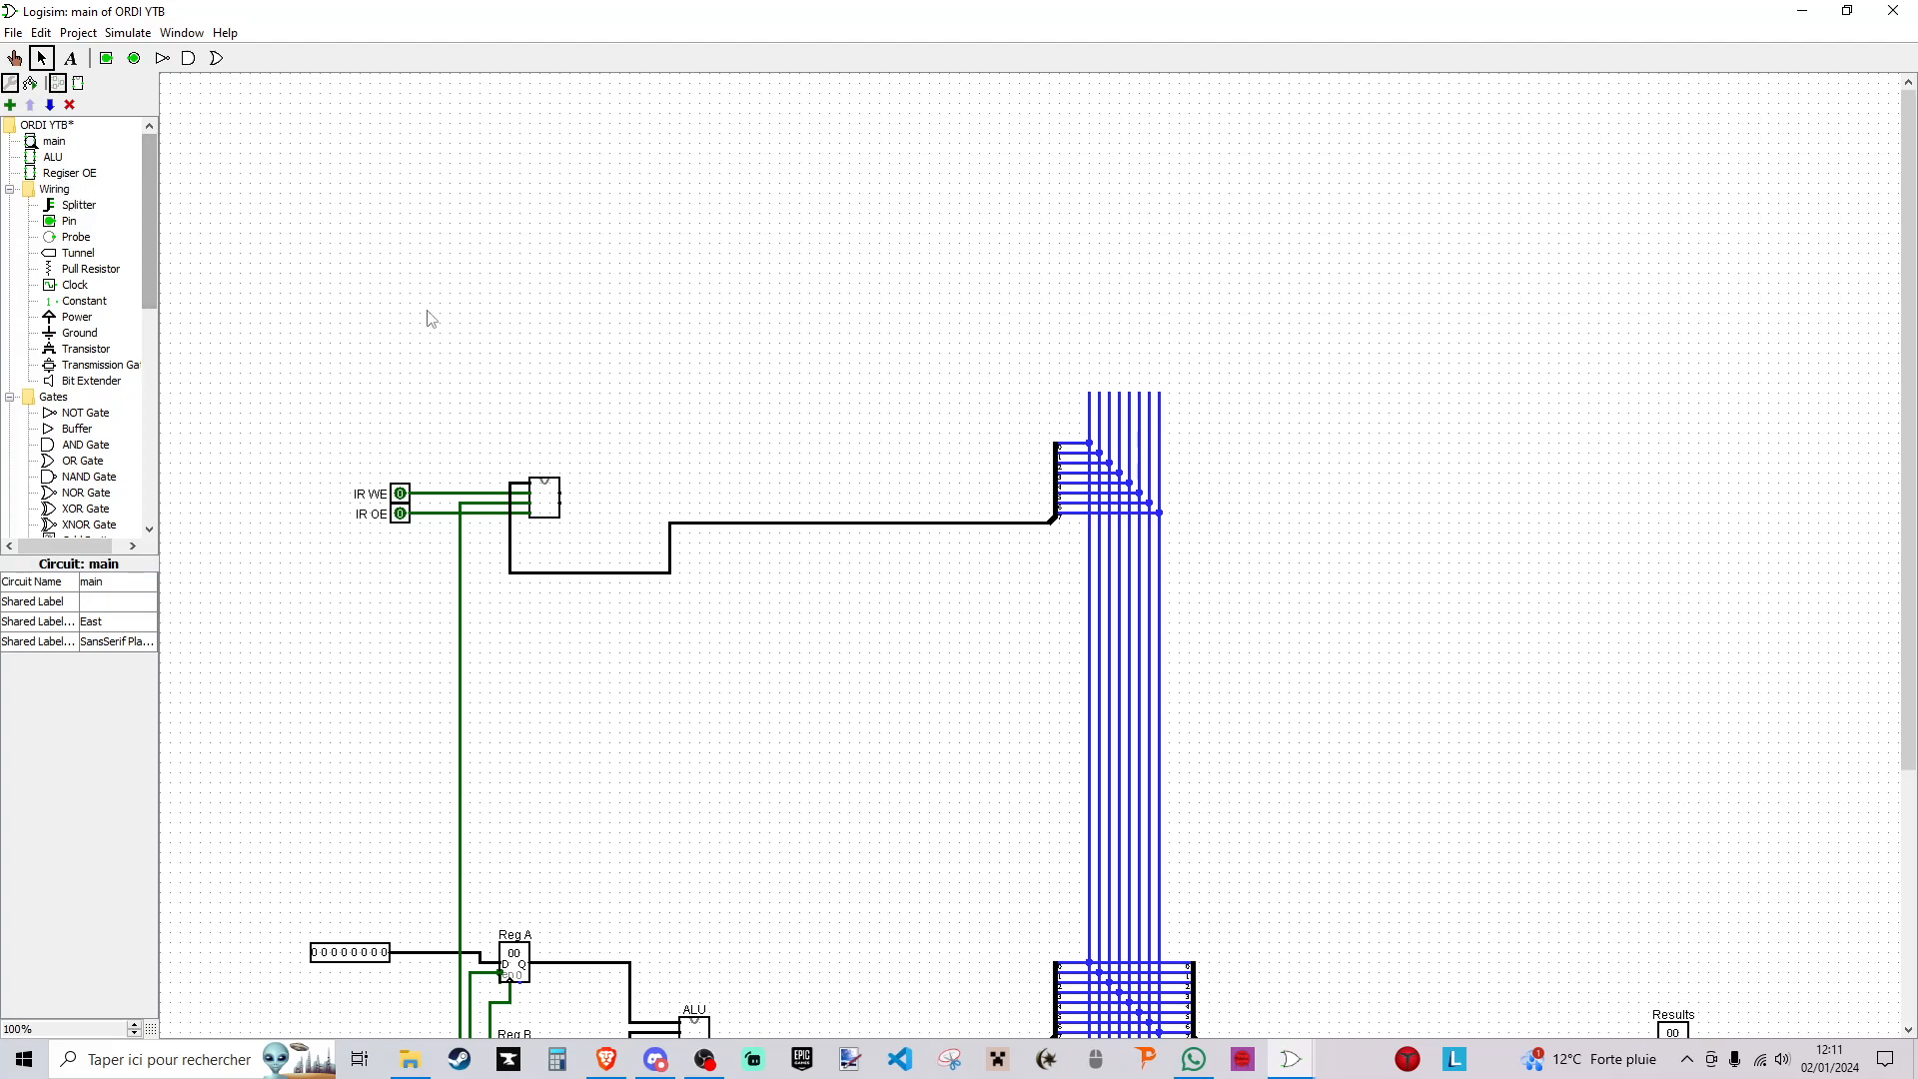
key(ctrl+s)
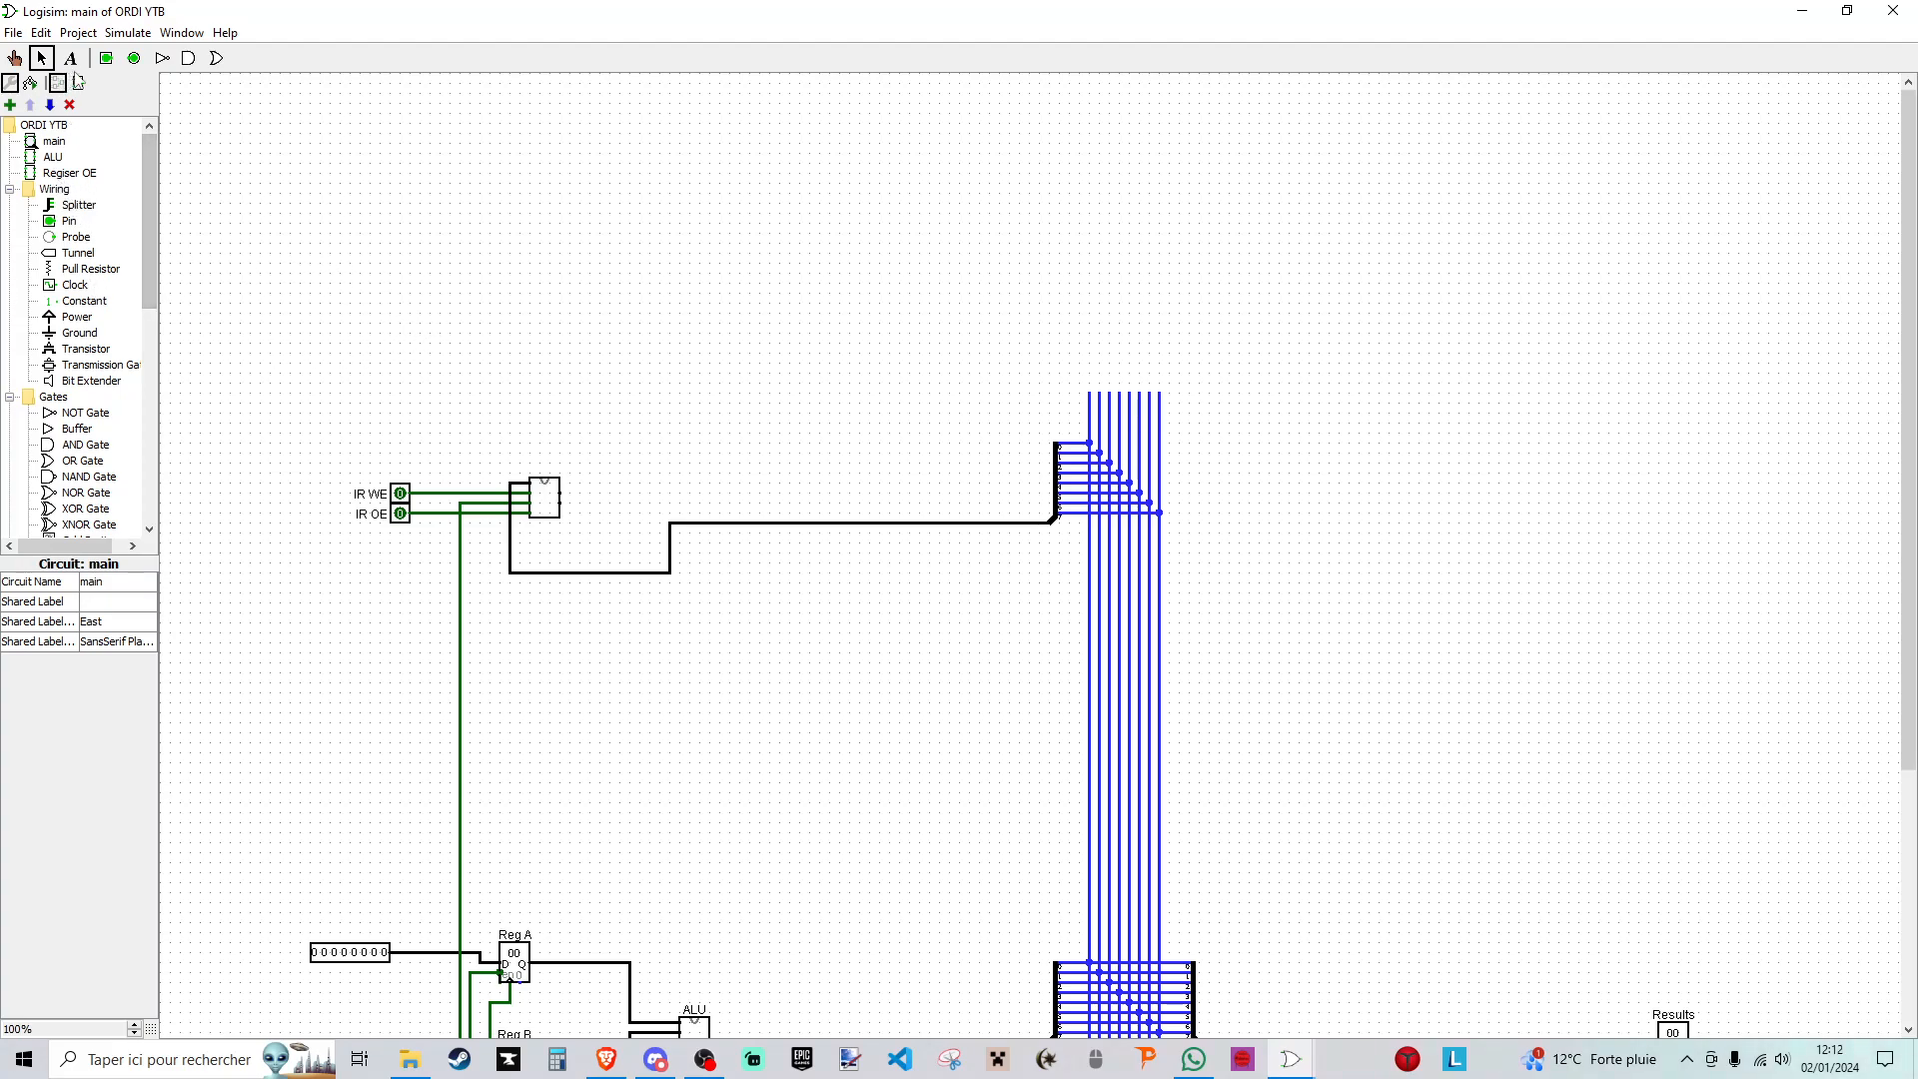
- Place an output pin beside the register component, wire it to the register's lower output and set its data bits to 8
click(136, 59)
click(629, 512)
drag(561, 503, 629, 514)
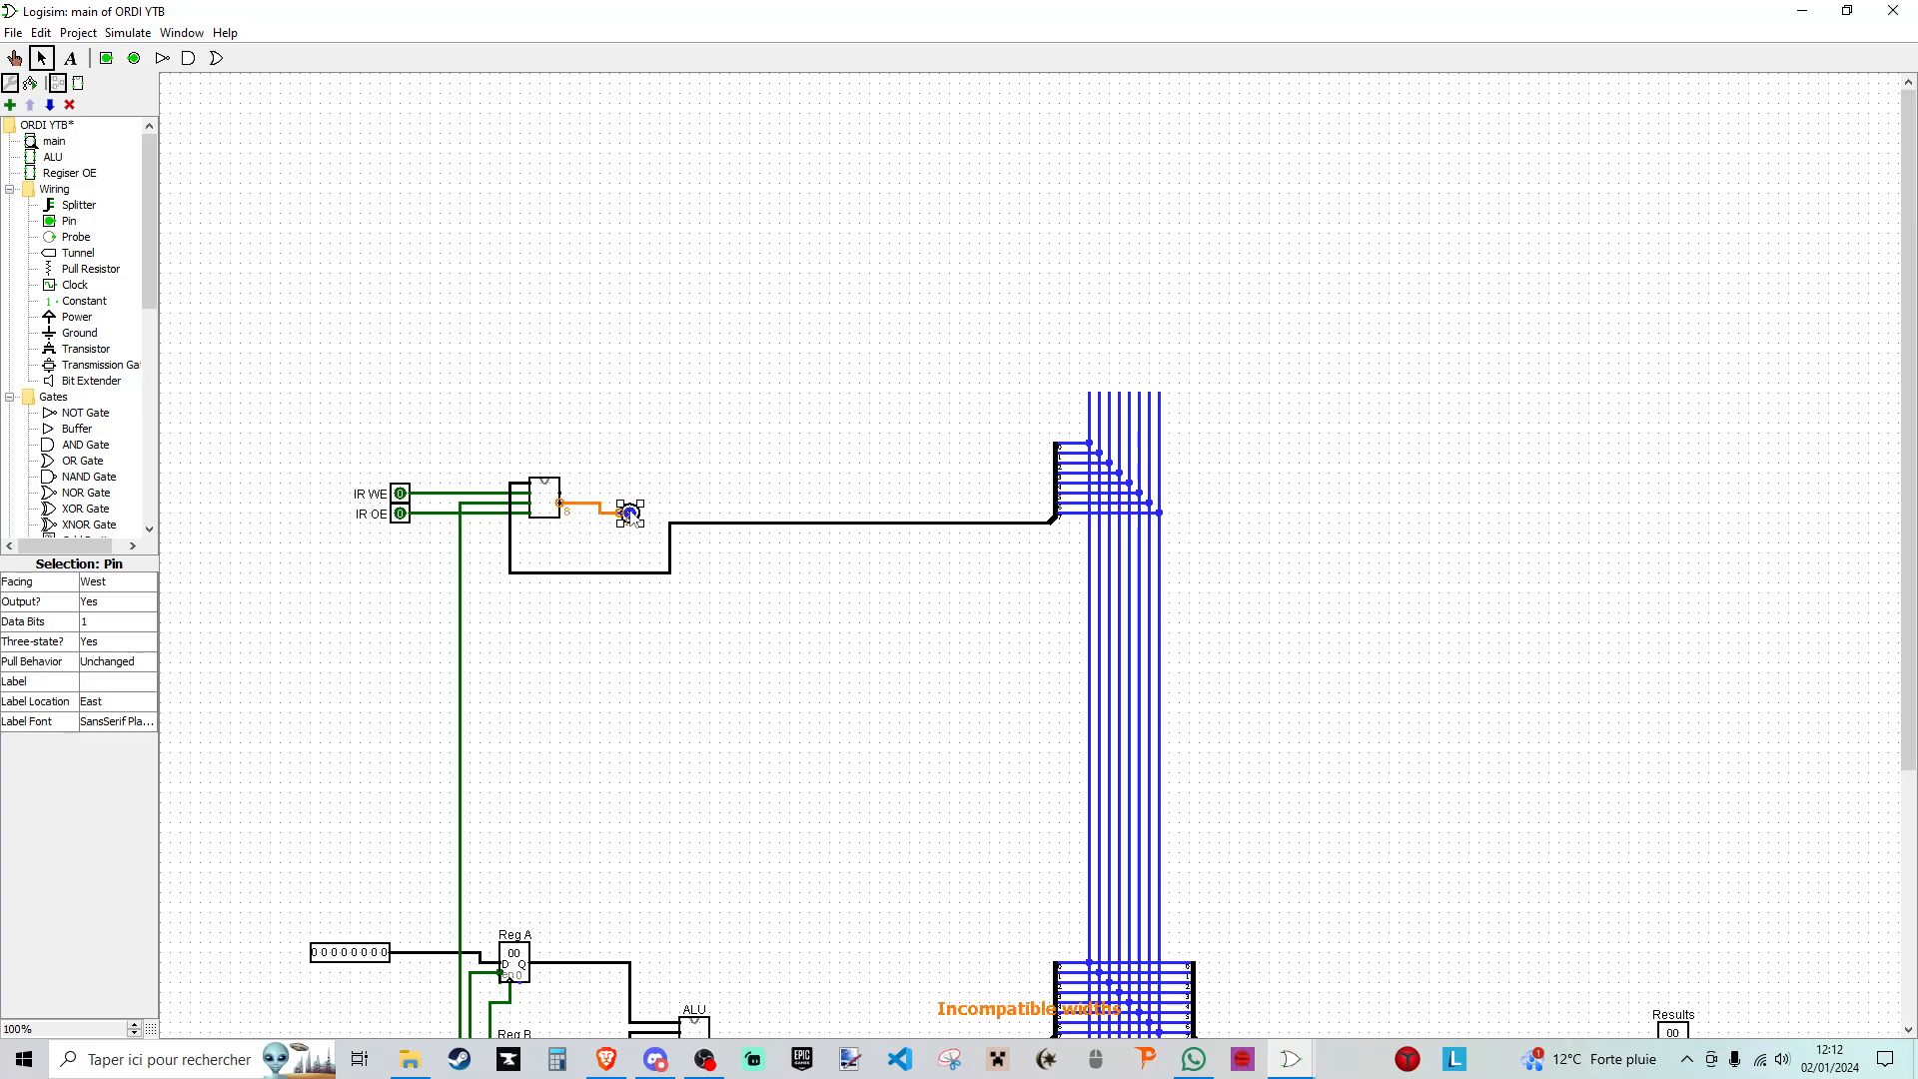
click(113, 628)
click(111, 755)
click(774, 435)
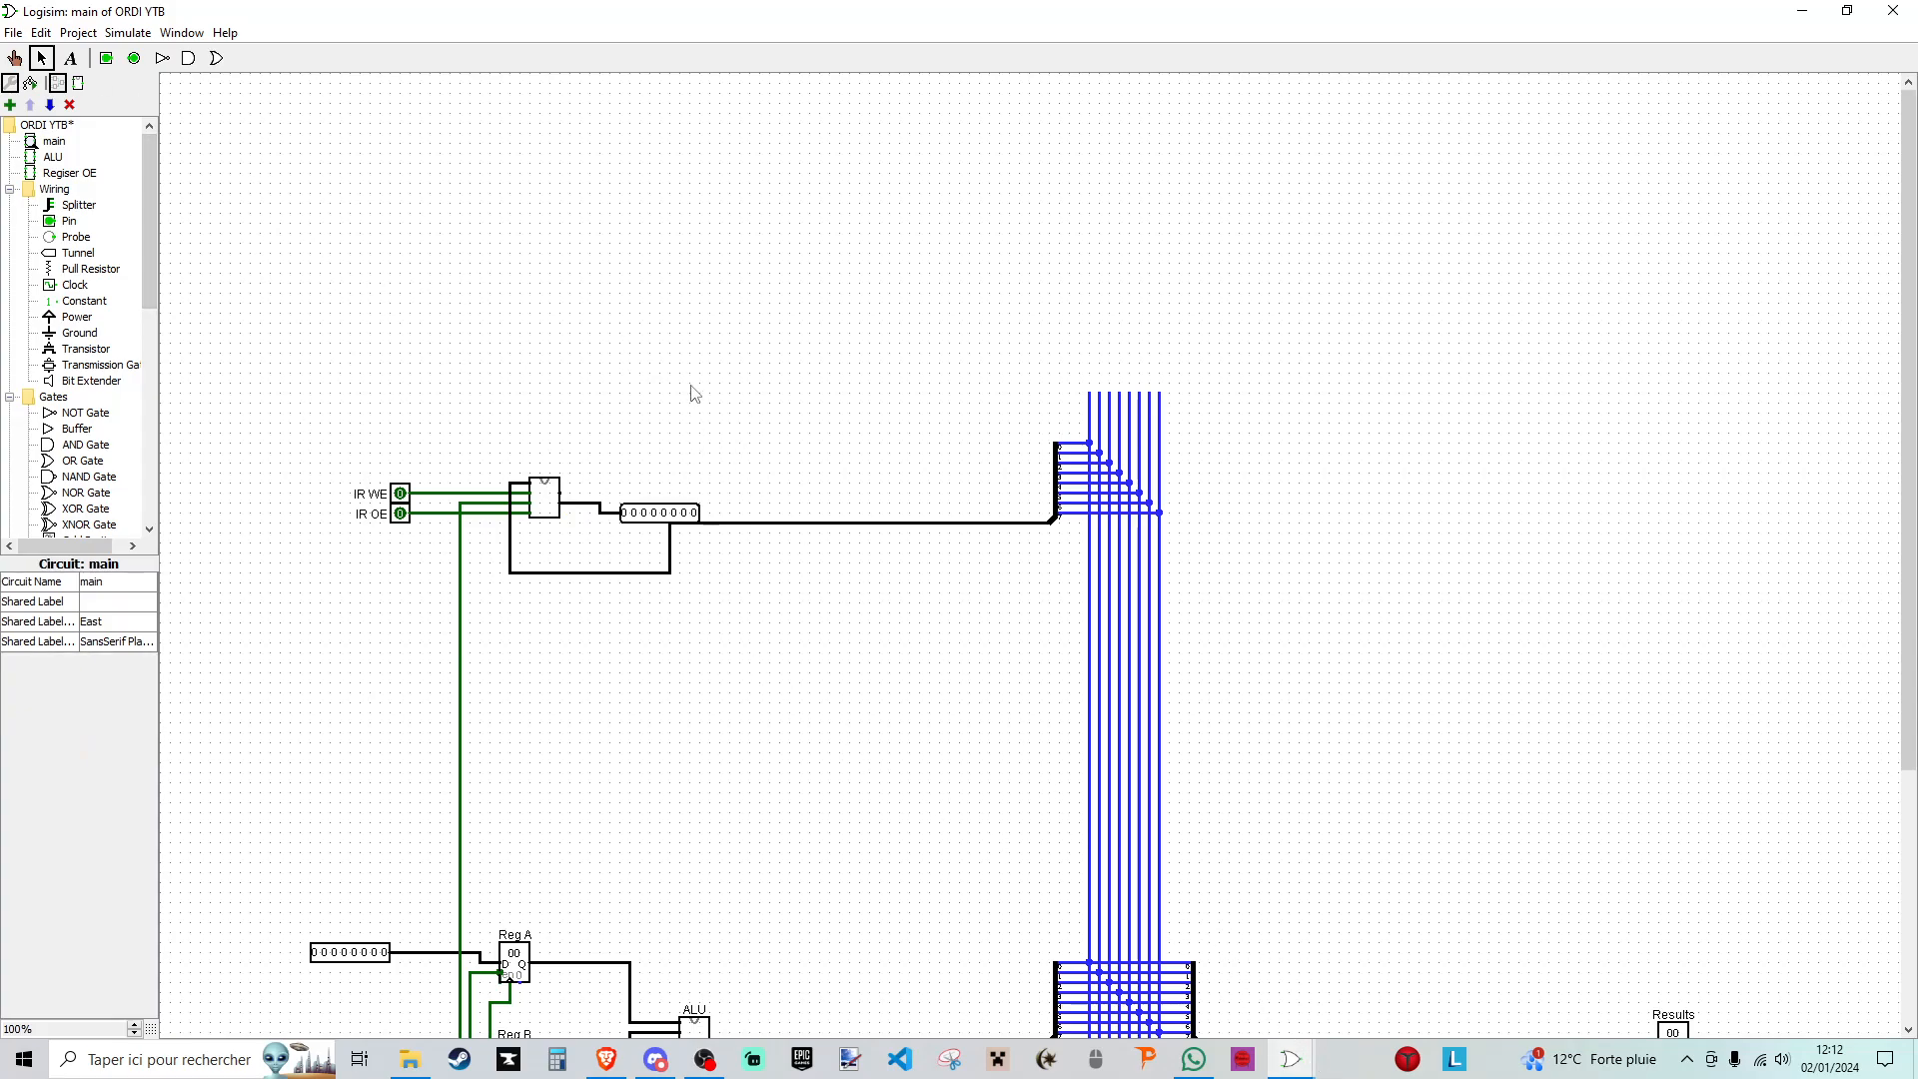
- Examine how the instruction register is connected in the Ordi 16-bits reference project
click(1291, 1059)
click(1379, 993)
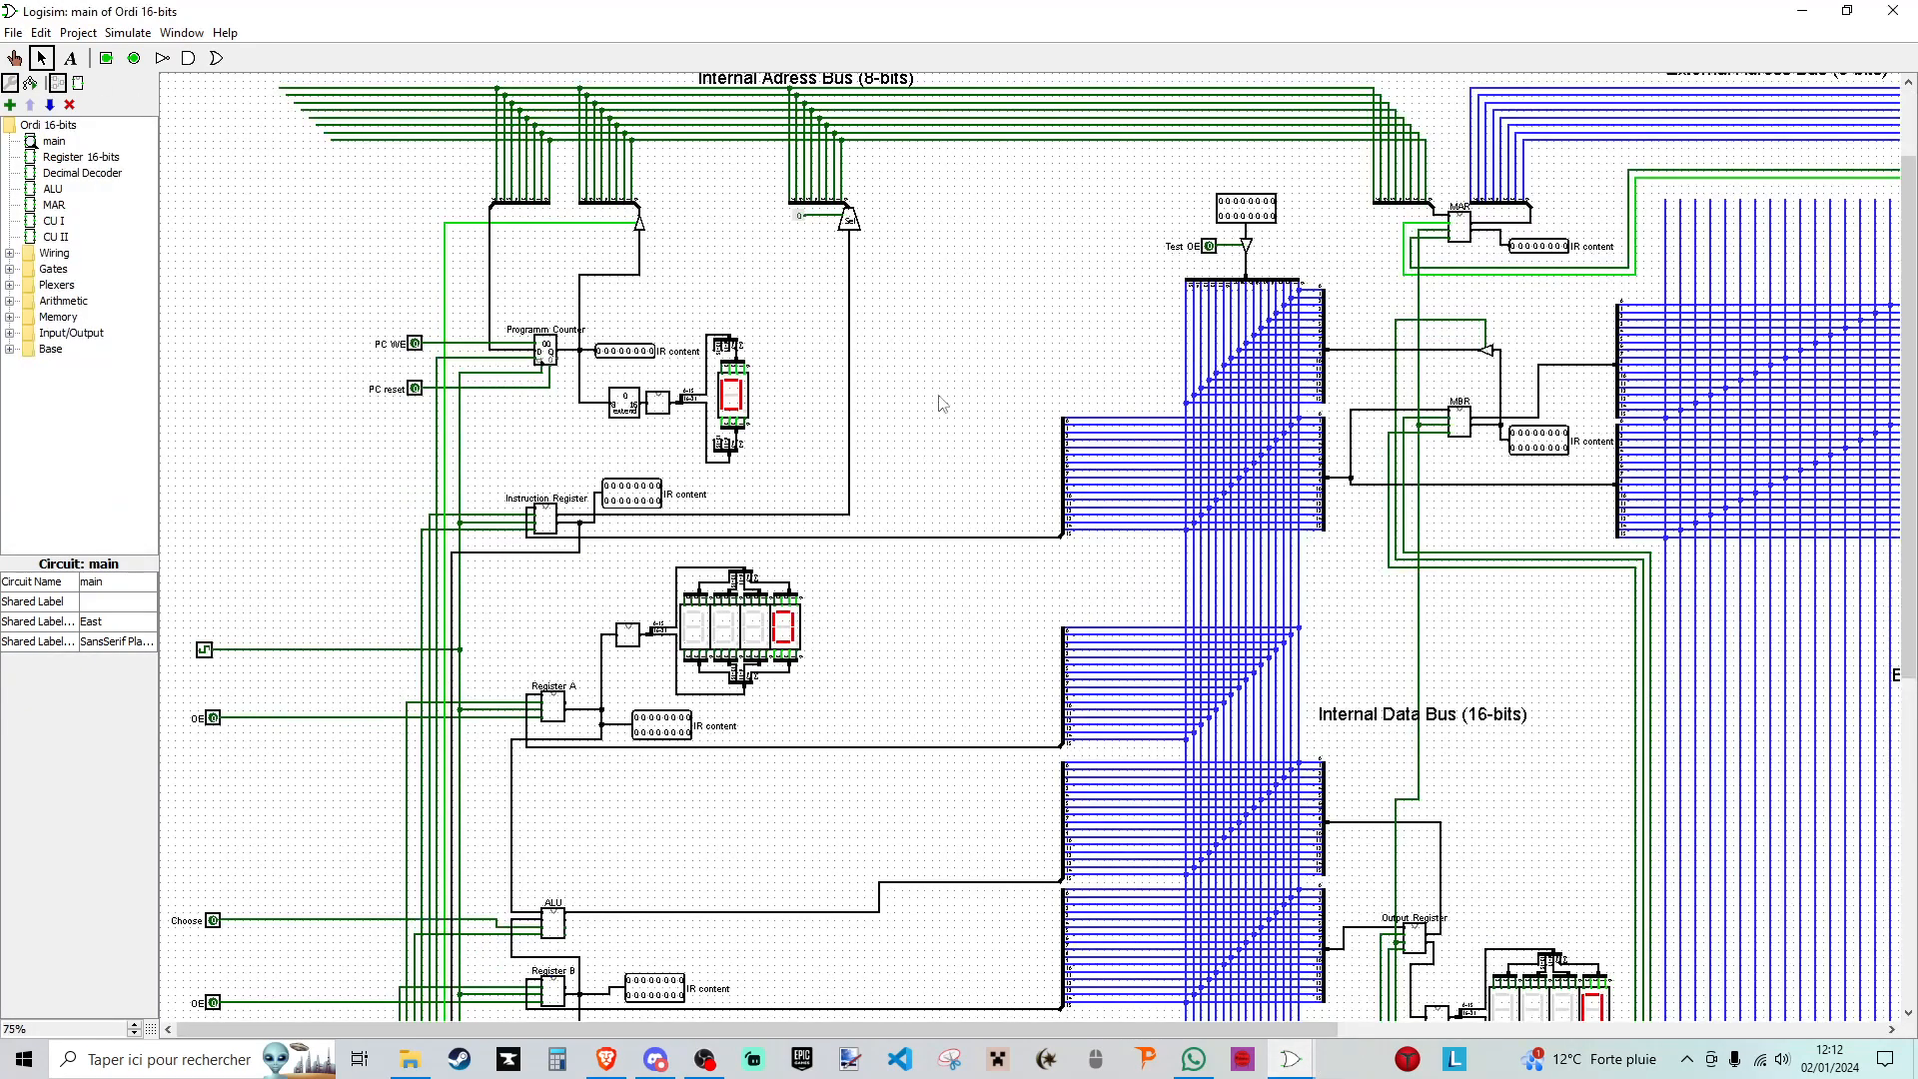
scroll(994, 436, down, 3)
scroll(874, 457, up, 2)
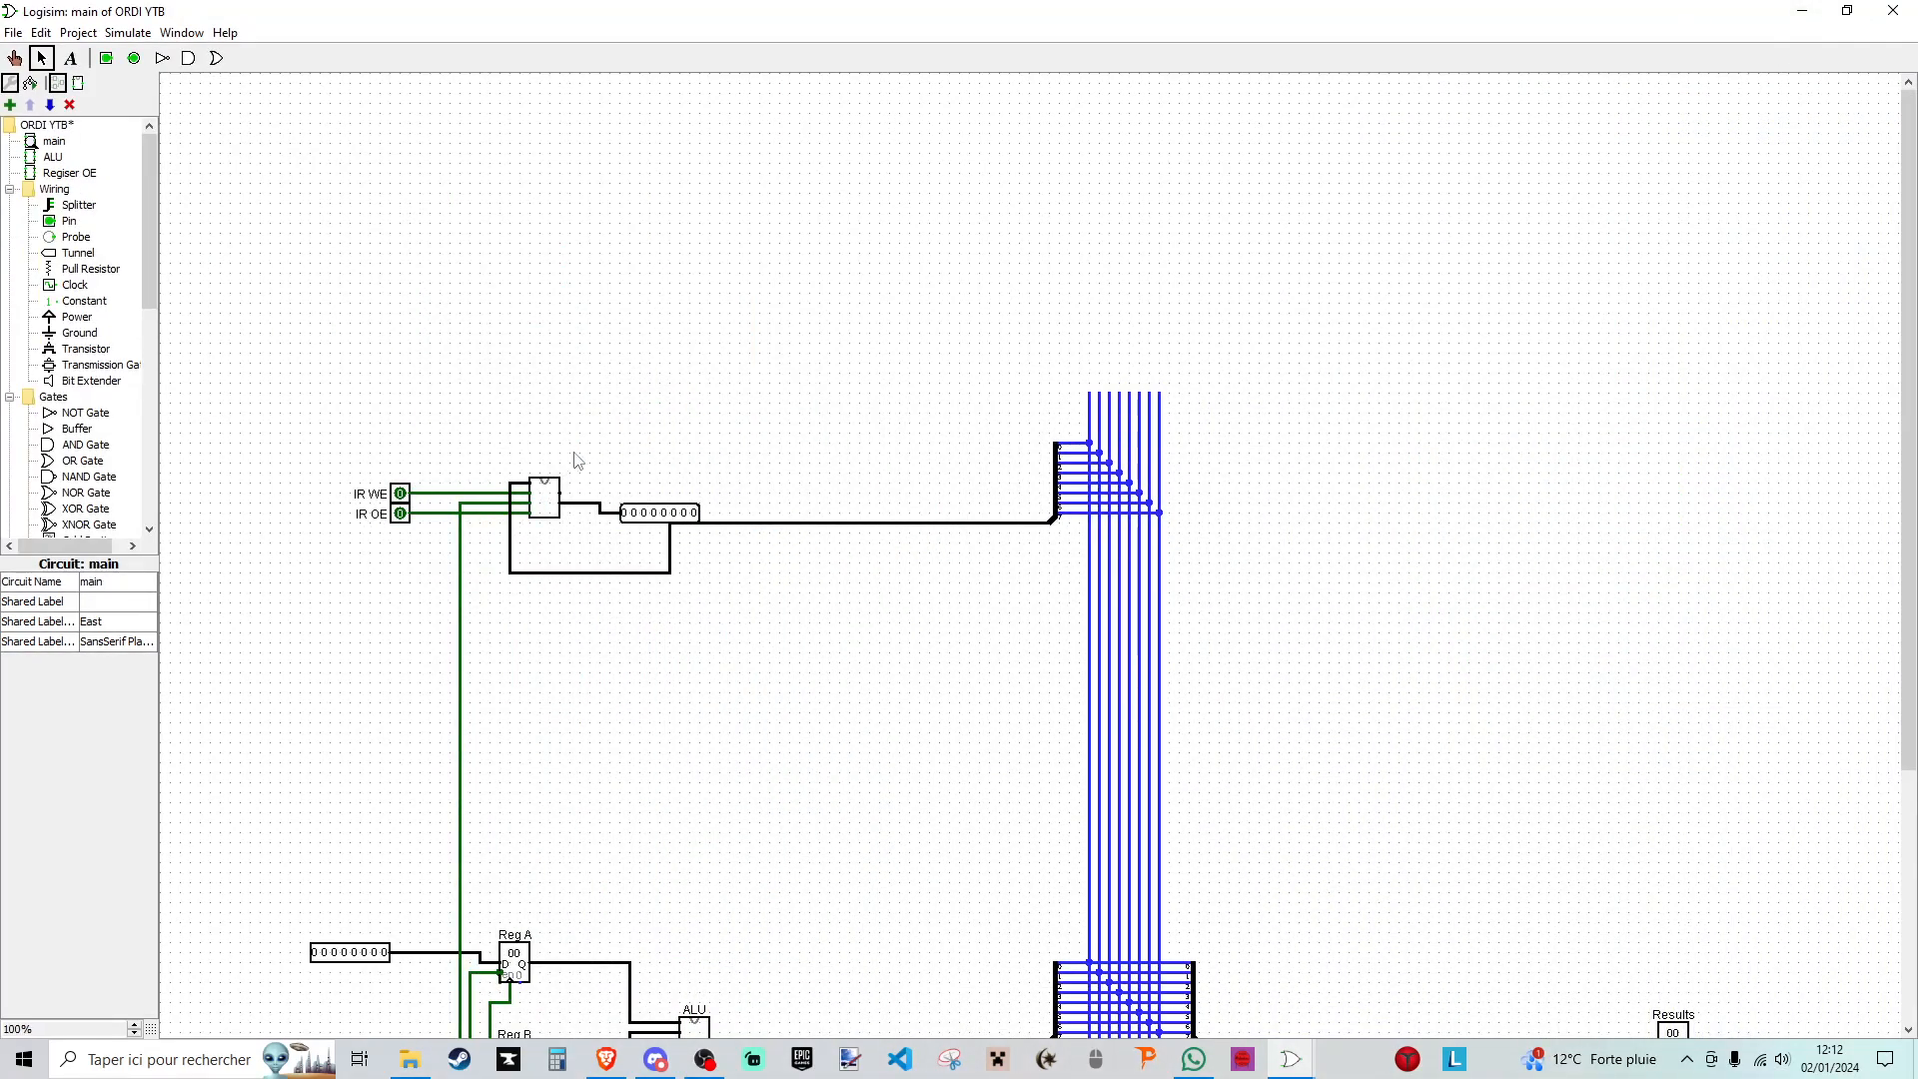
- Label the register component in the ORDI YTB main circuit as Instruction Register
click(544, 504)
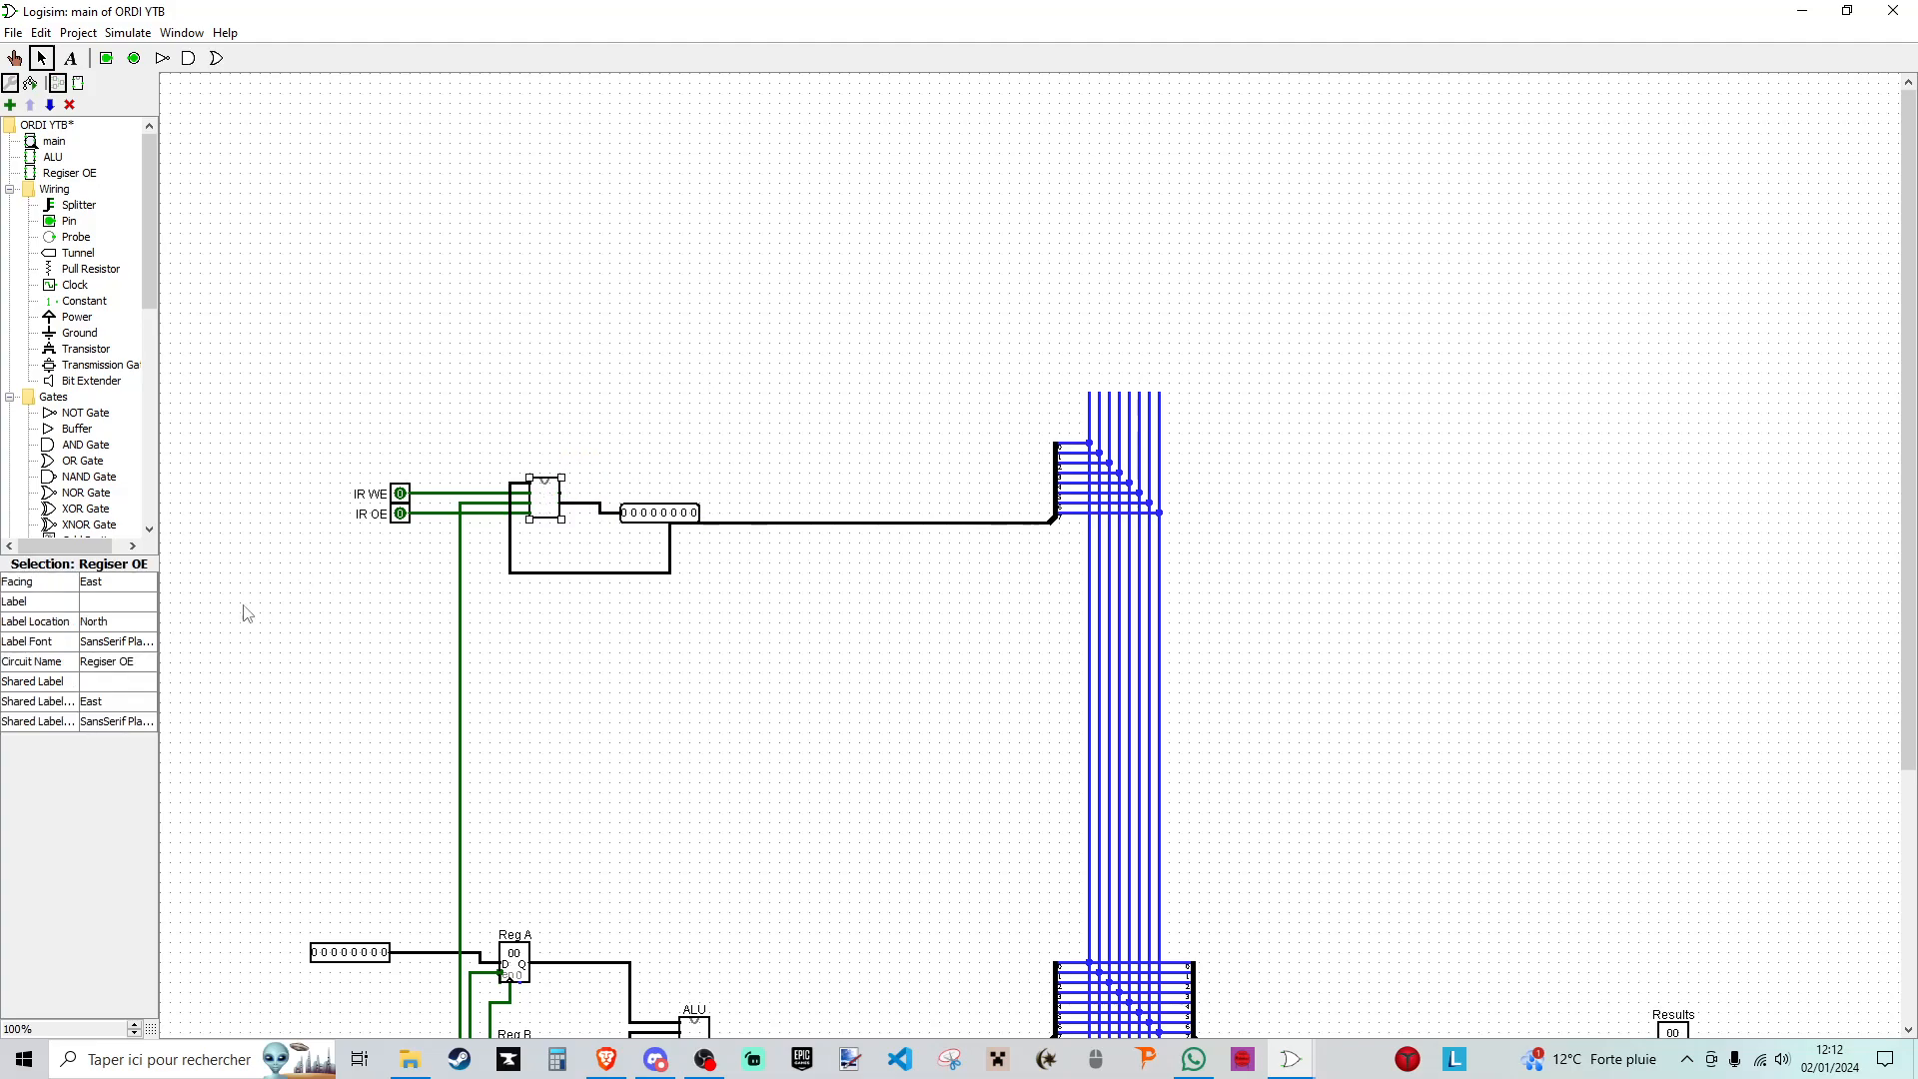
click(128, 682)
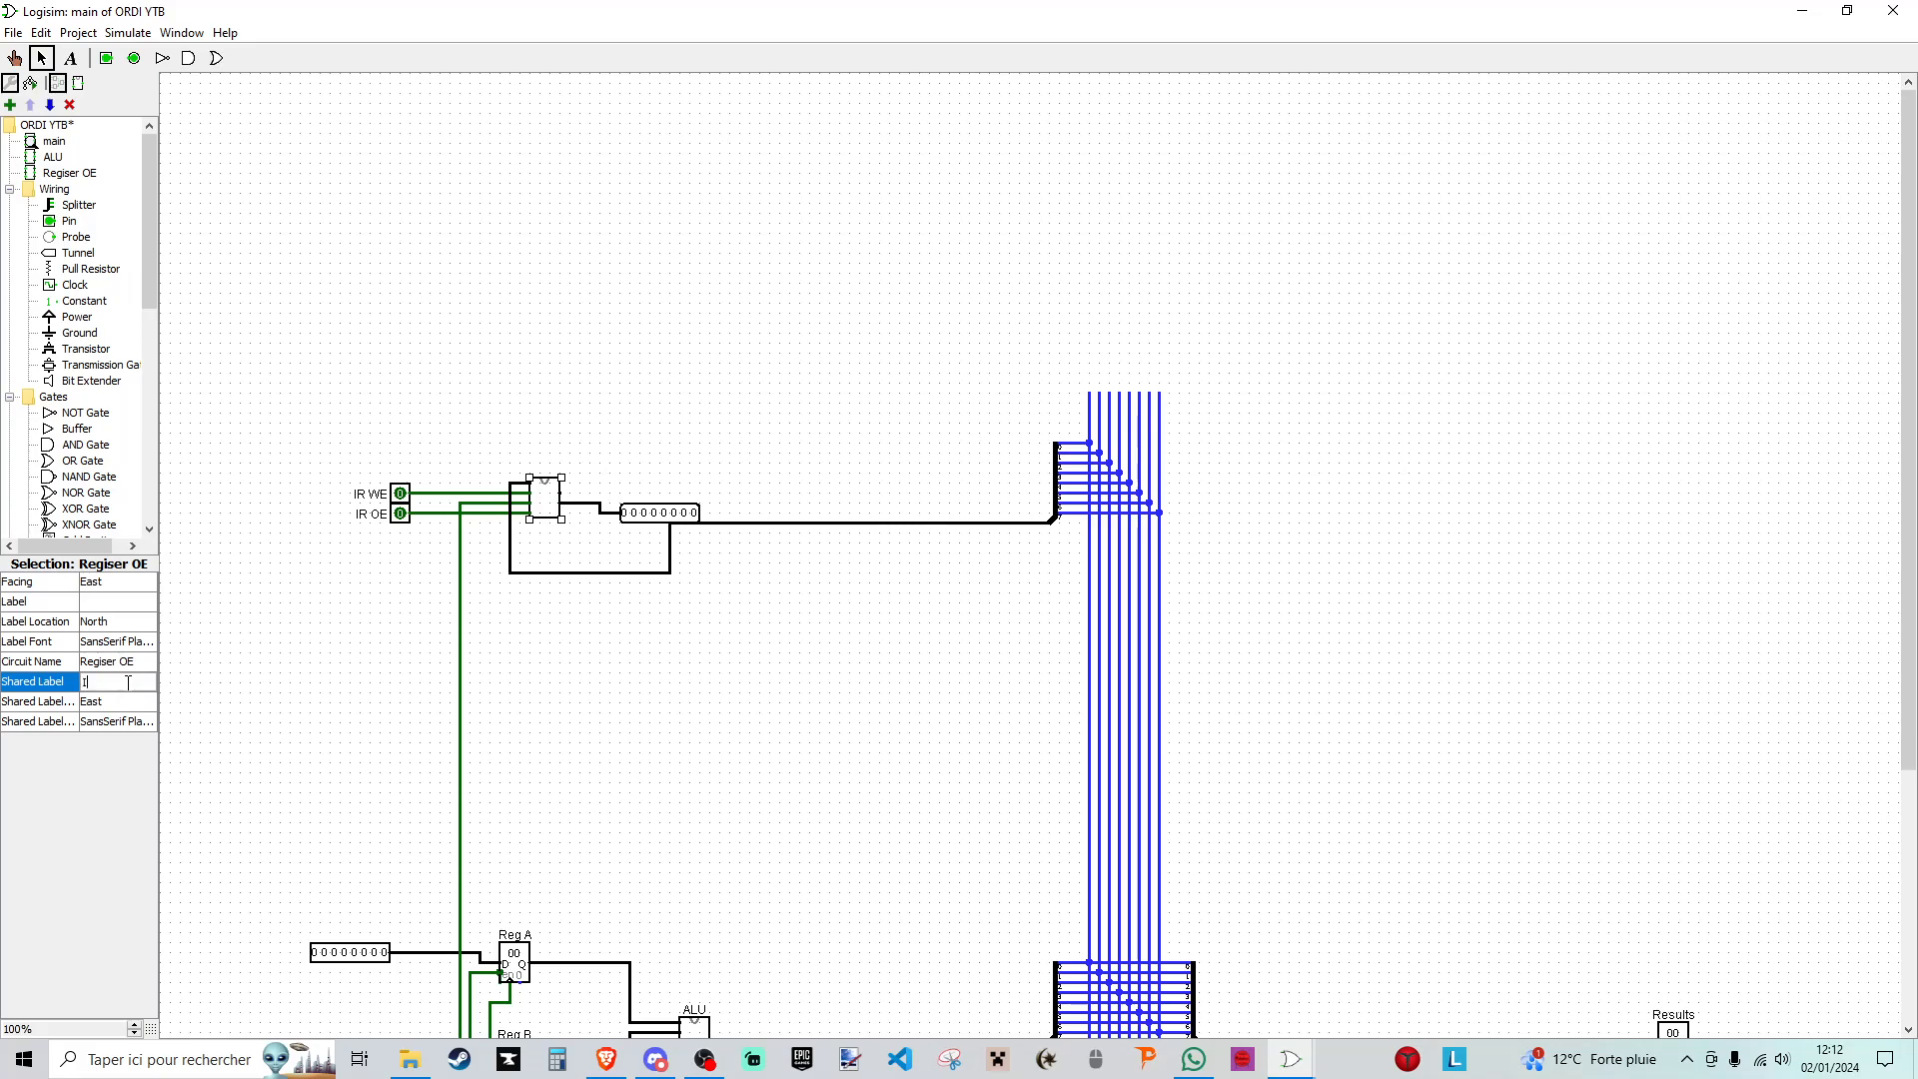
click(111, 605)
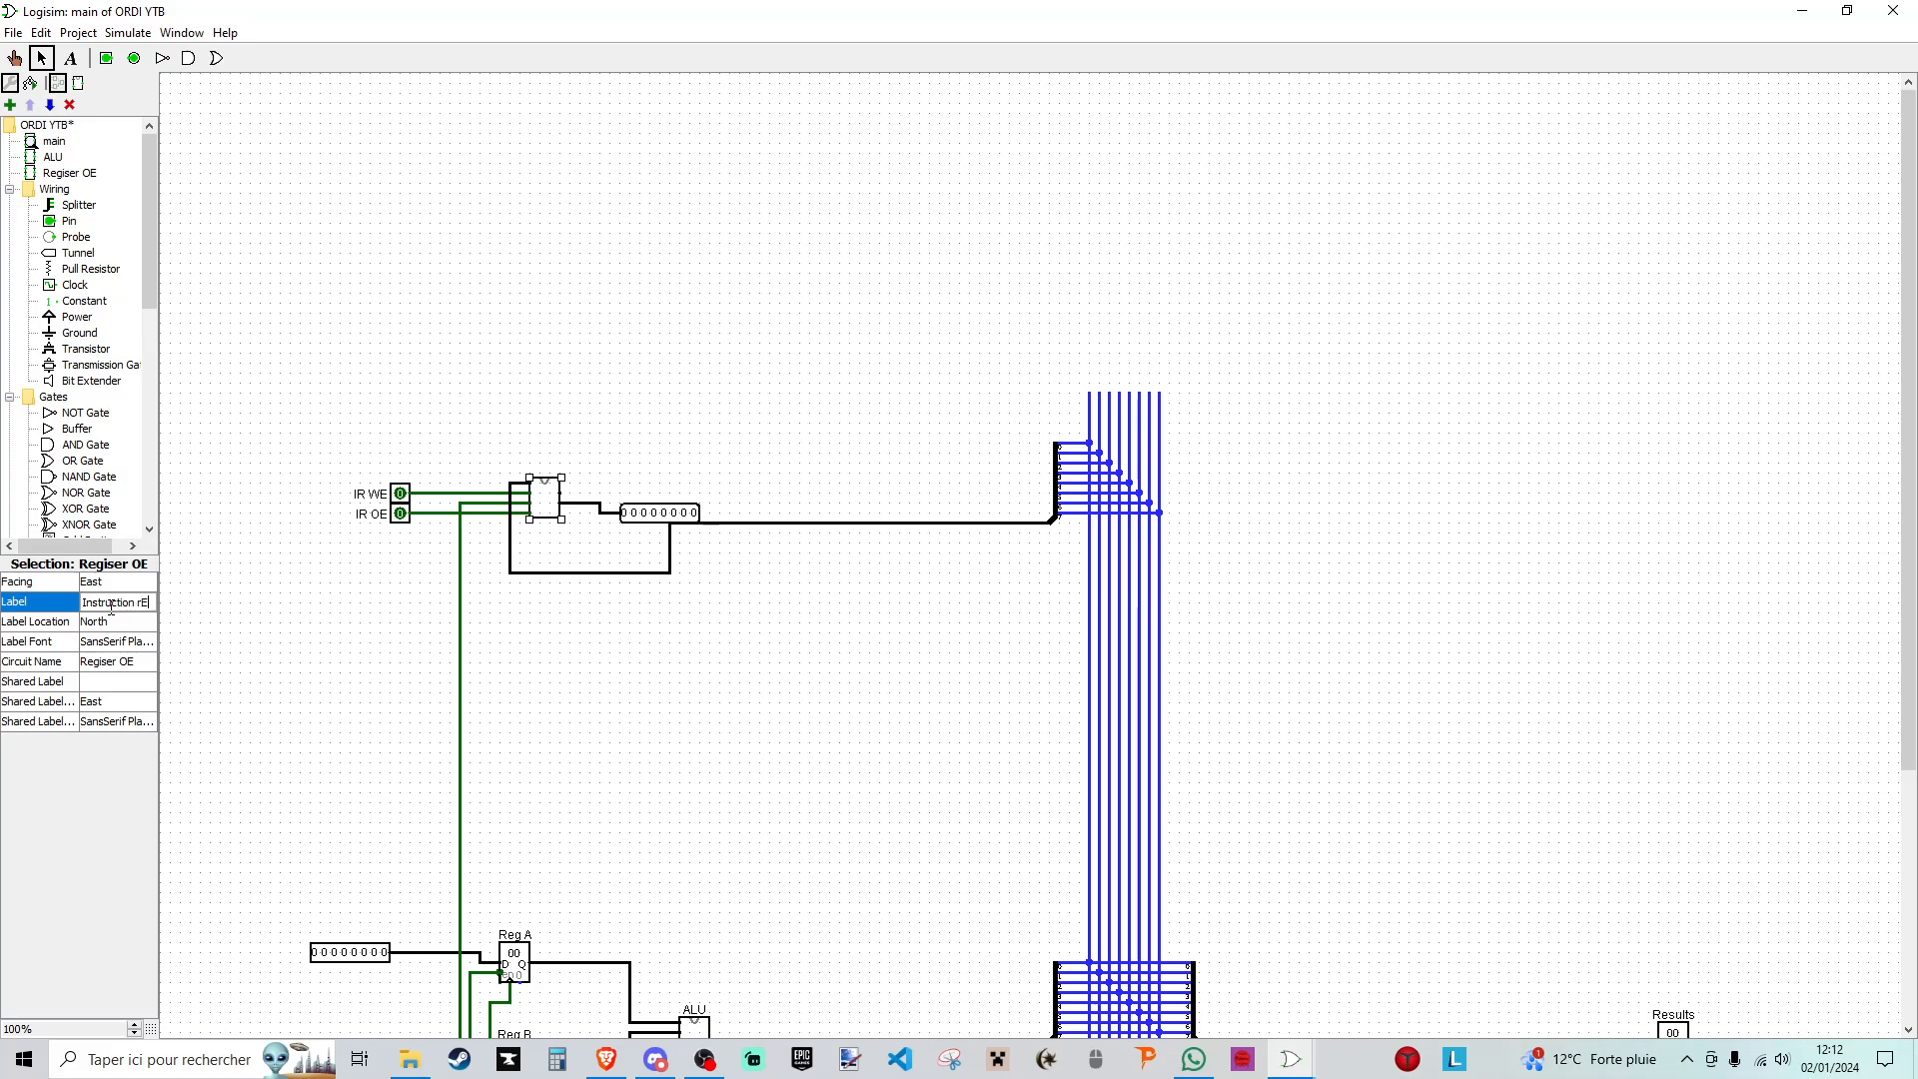
text(Instruction Regis)
text(ter)
key(Return)
click(644, 372)
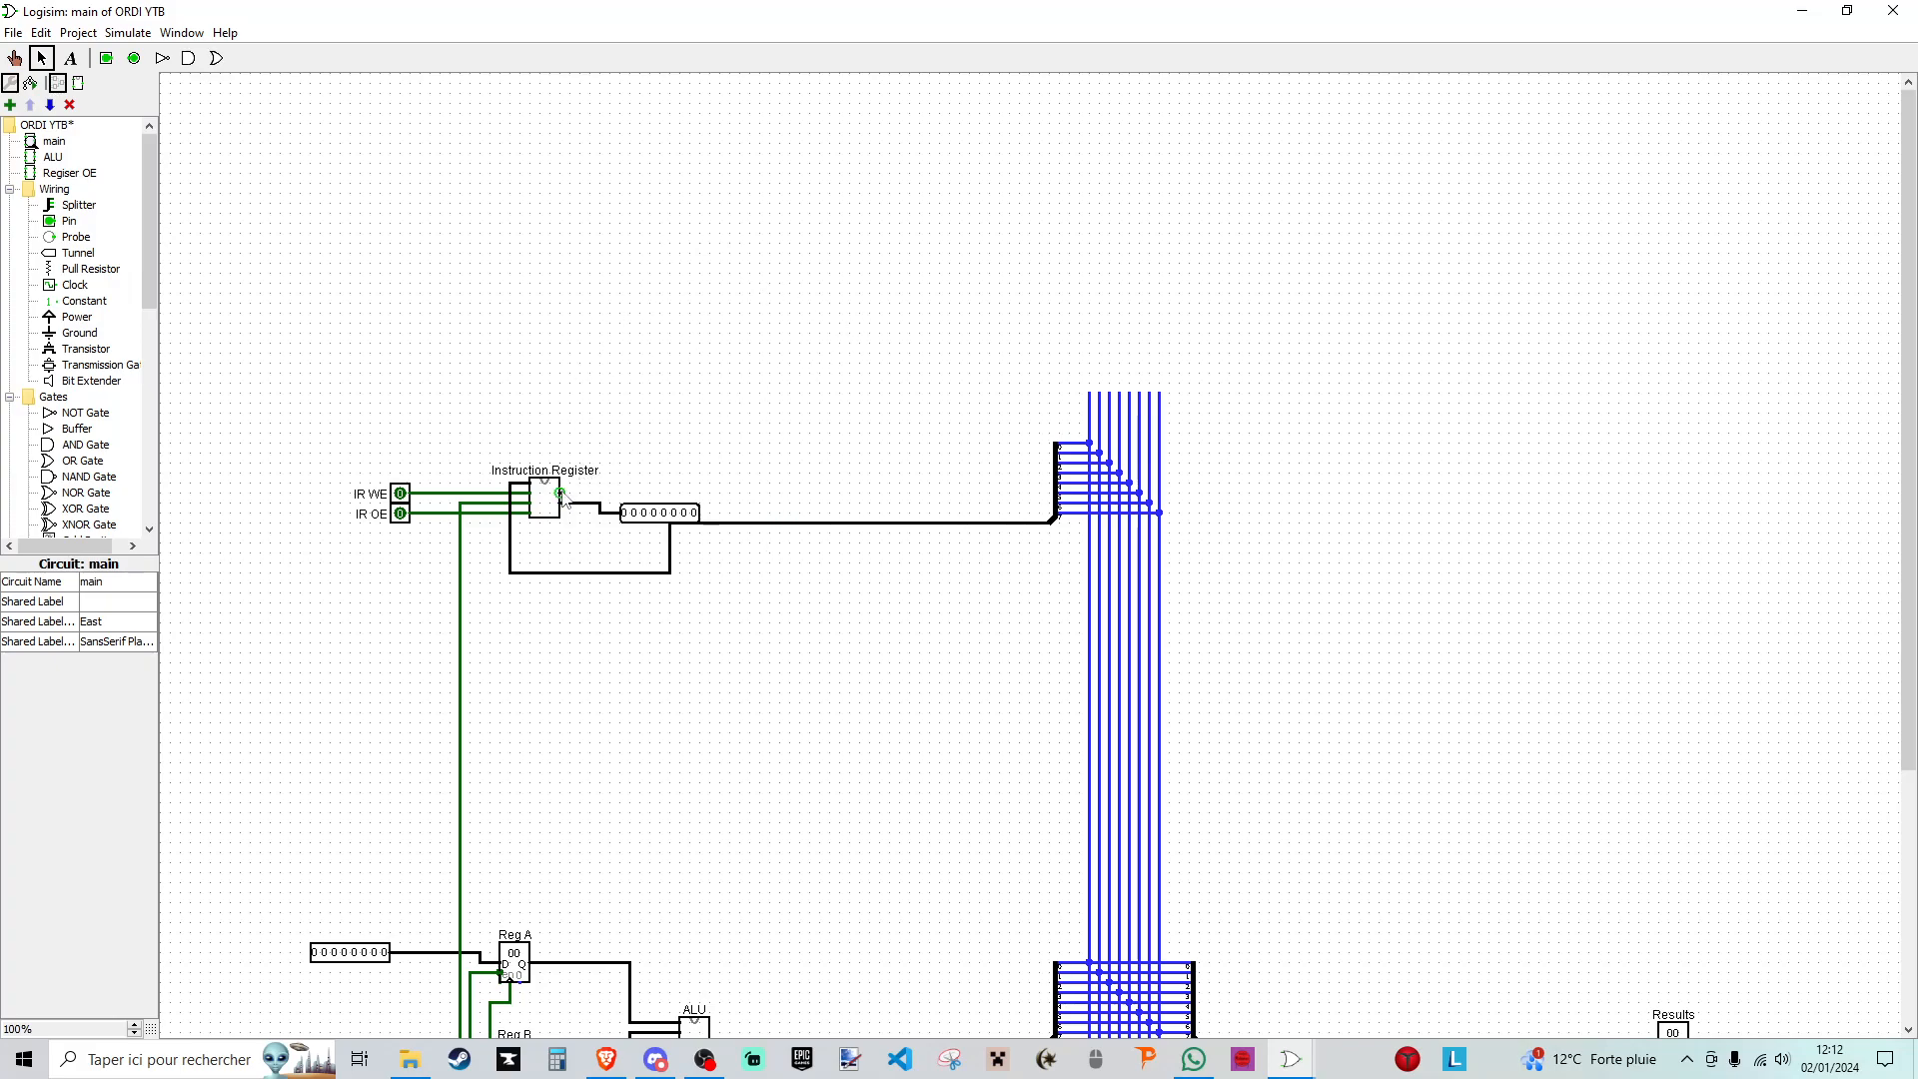
- Draw a loose wire from the Instruction Register's Dout output upward past its label, shortening its upper end
drag(340, 152, 1855, 377)
mouse_move(561, 496)
mouse_down()
mouse_move(650, 394)
mouse_move(661, 333)
mouse_up()
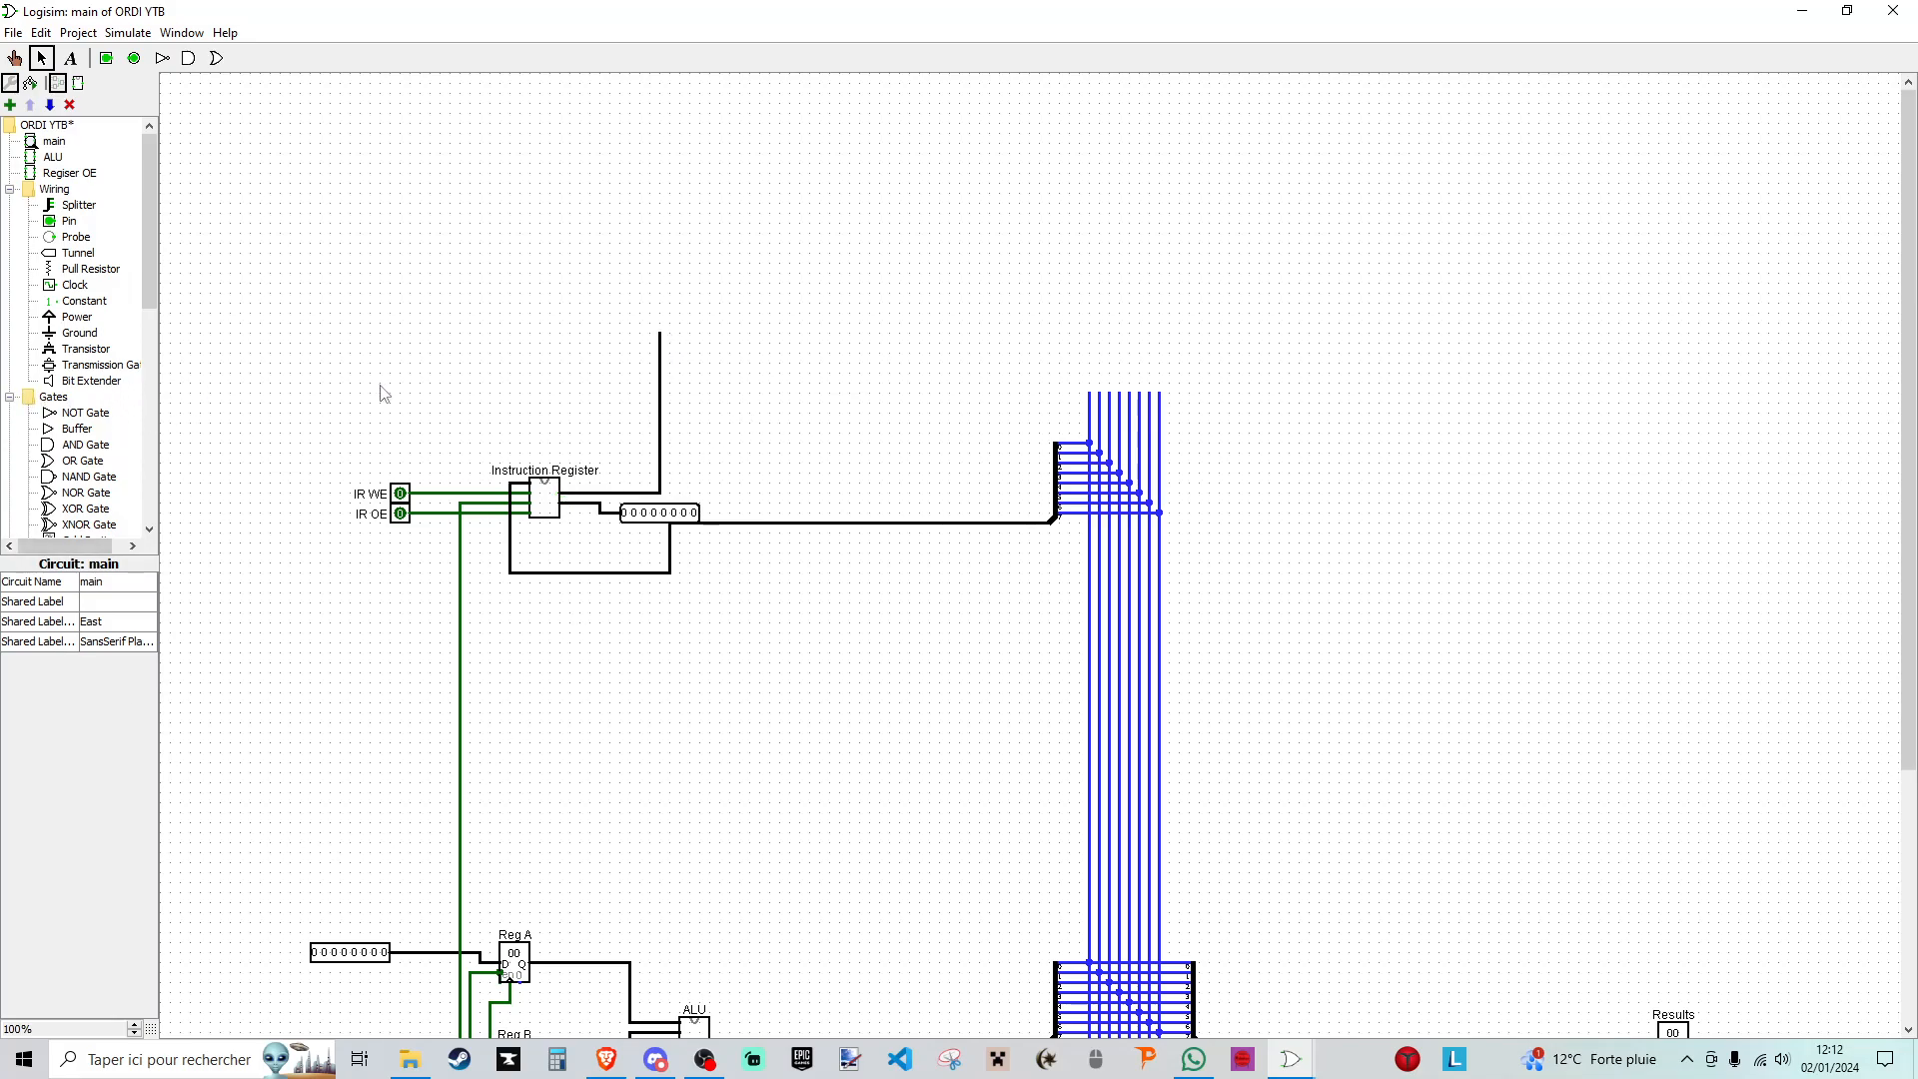
drag(660, 332, 659, 382)
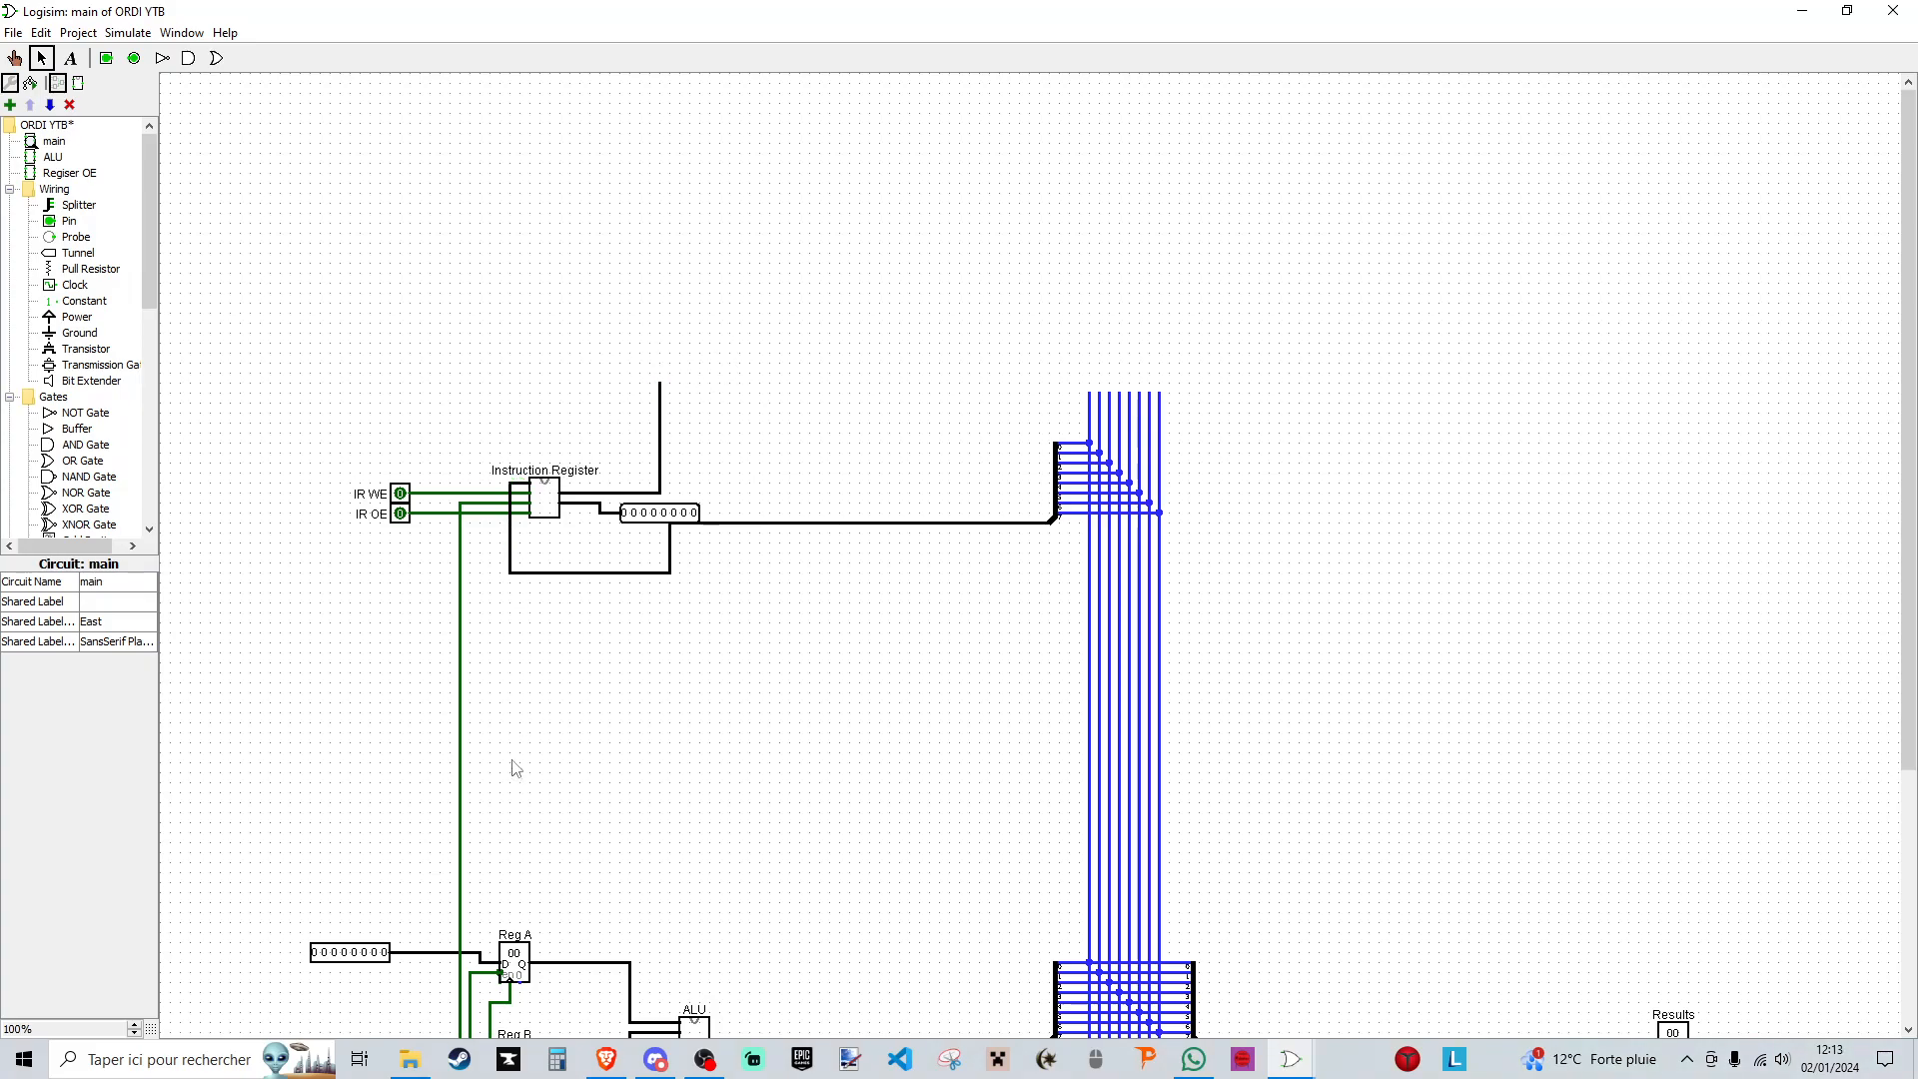
- Open Paint and sketch a memory block with an inner rectangle on the canvas, labelled RAM above it
click(209, 1050)
text(paint)
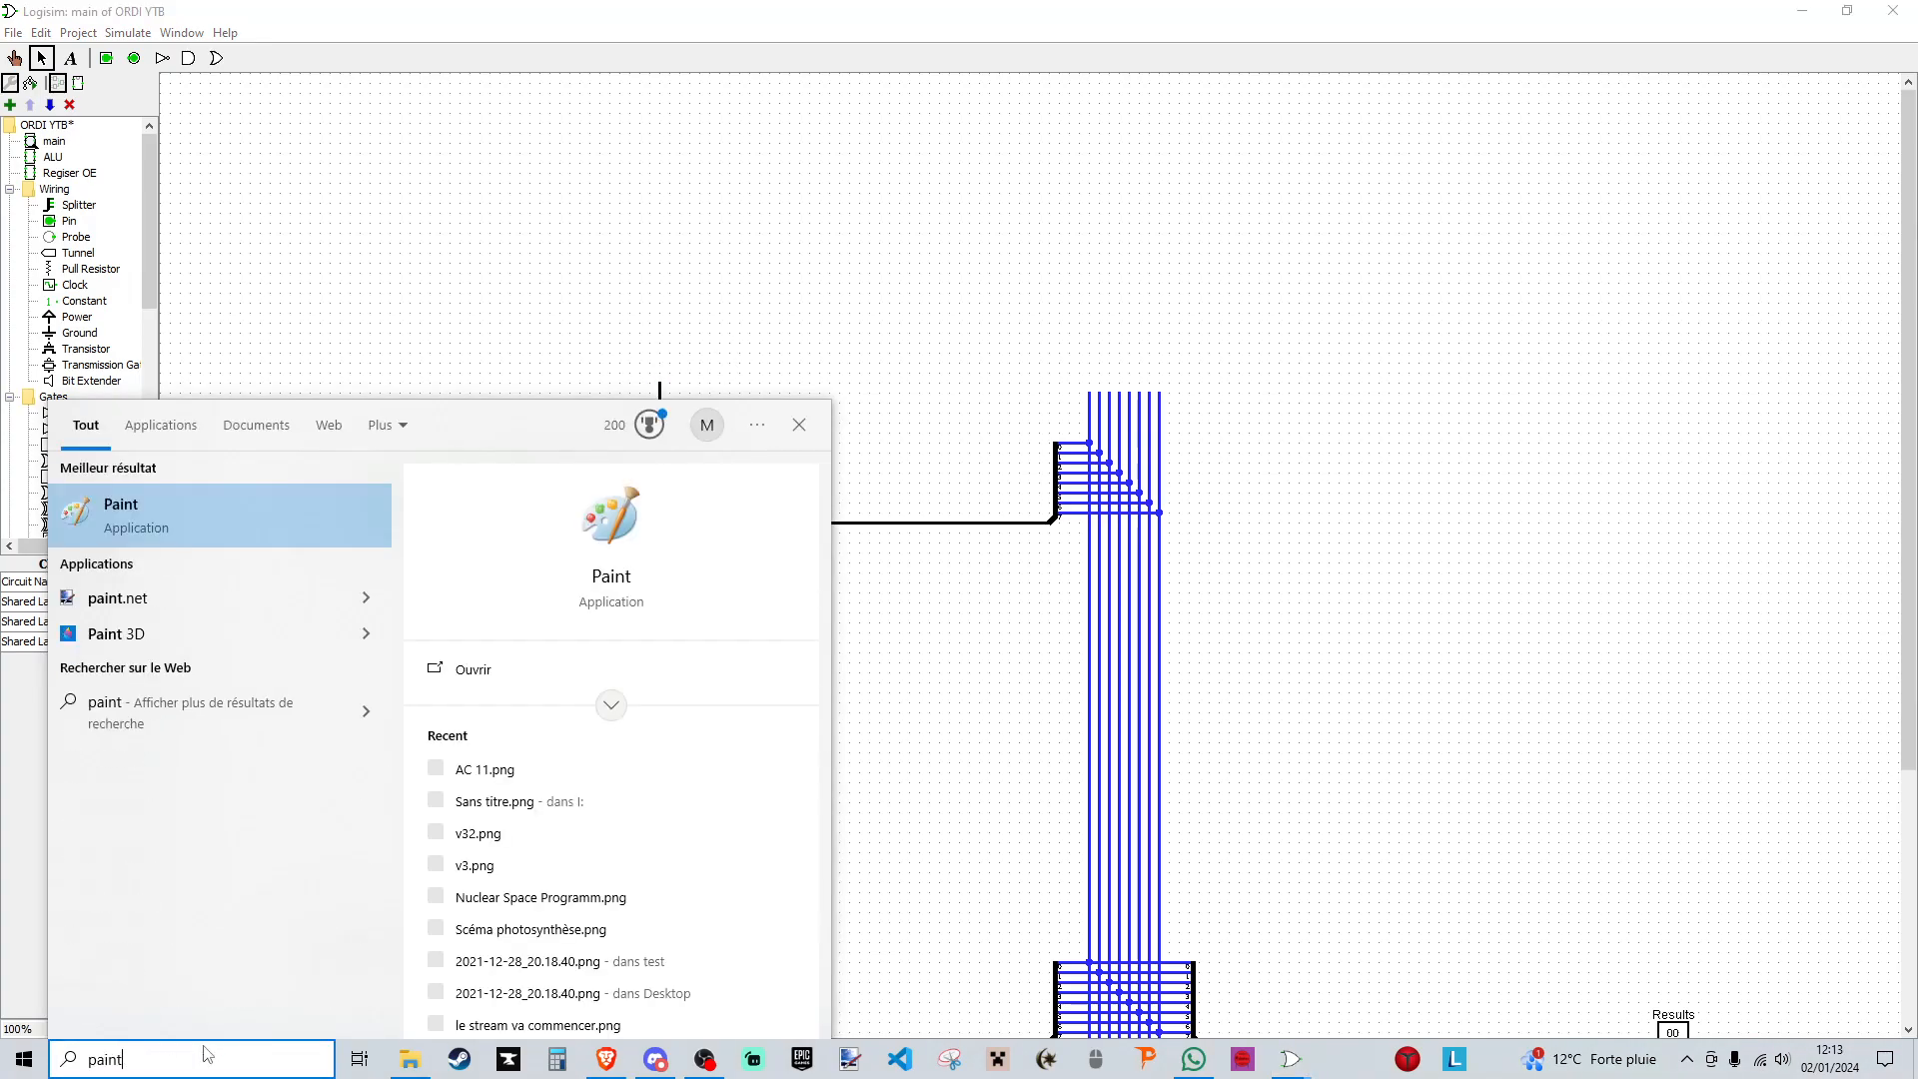
key(Return)
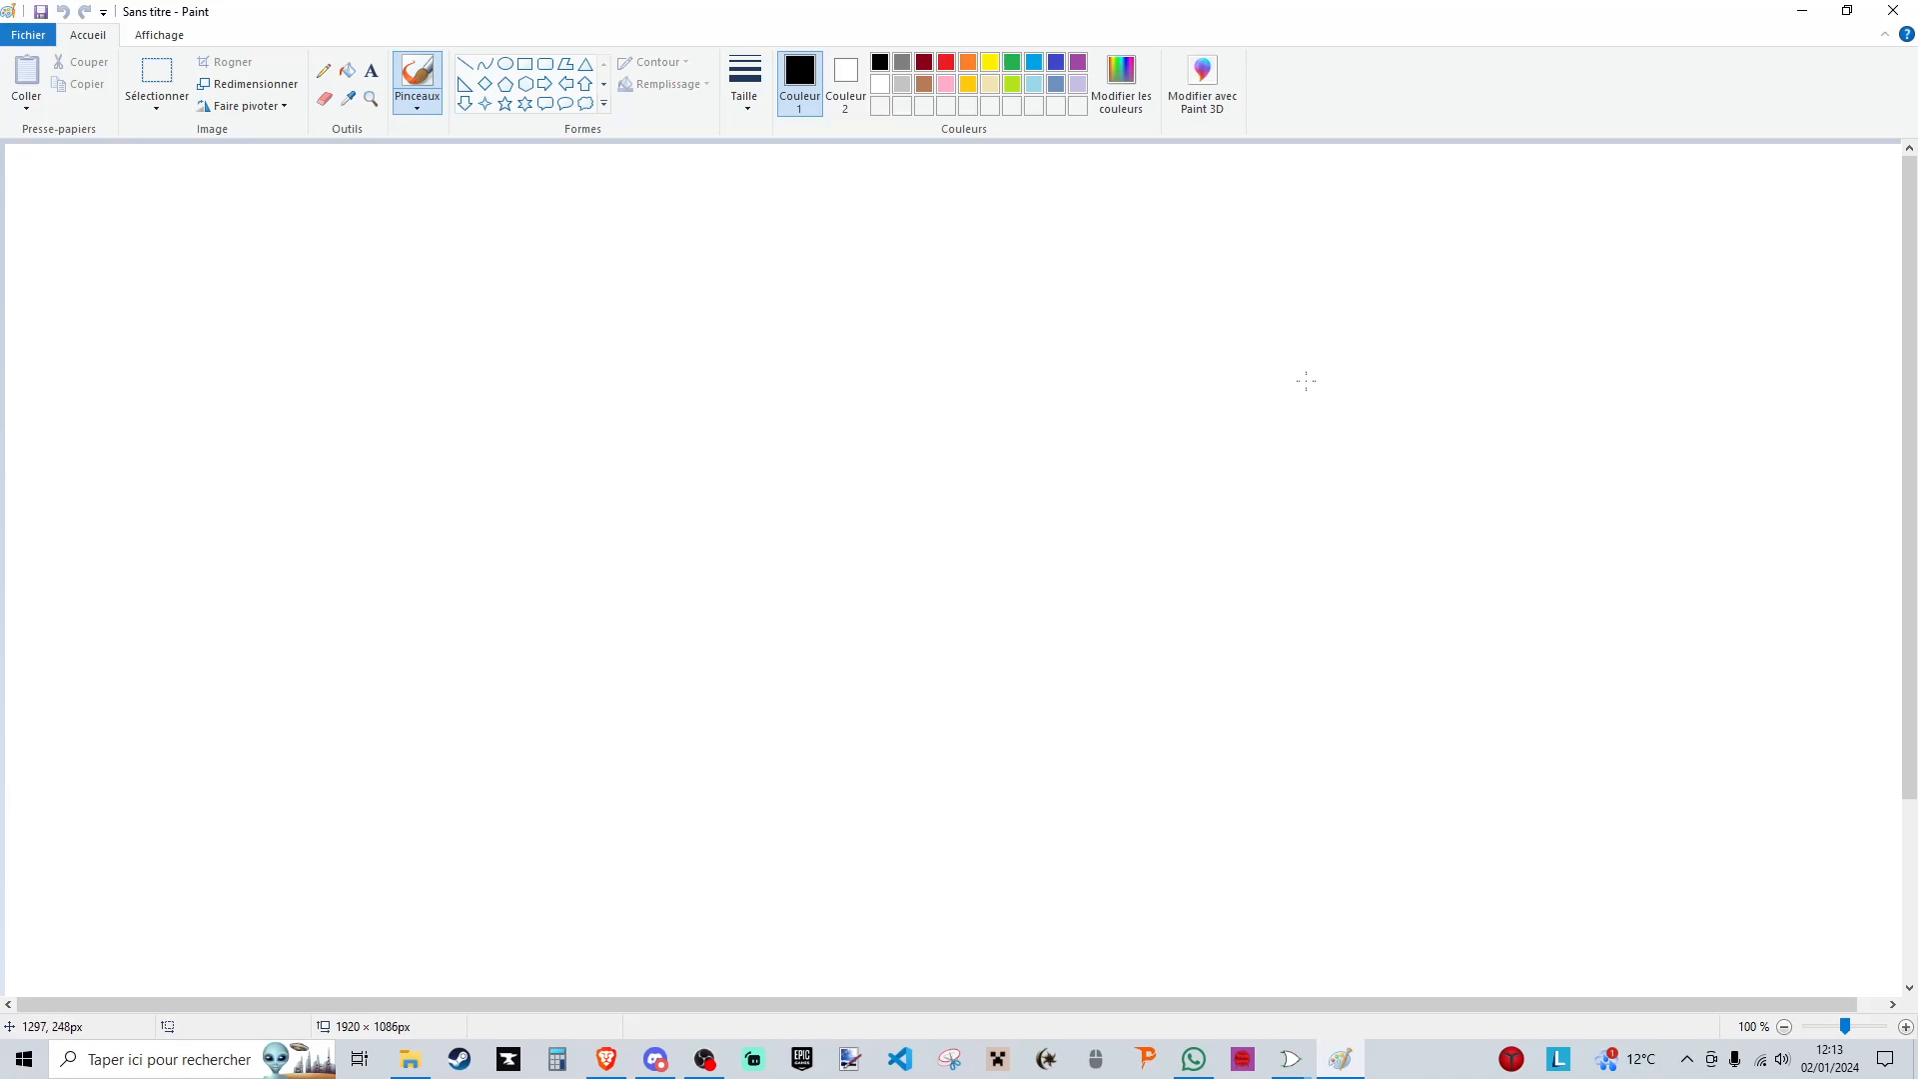
mouse_move(1661, 274)
mouse_down()
mouse_move(1402, 266)
mouse_move(1399, 904)
mouse_move(1714, 789)
mouse_move(1706, 222)
mouse_move(1658, 272)
mouse_up()
drag(1483, 162, 1491, 228)
drag(1485, 165, 1527, 222)
mouse_move(1540, 180)
mouse_down()
mouse_move(1545, 235)
mouse_move(1586, 212)
mouse_up()
mouse_move(1548, 212)
mouse_down()
mouse_move(1674, 149)
mouse_move(1682, 212)
mouse_up()
mouse_move(1583, 322)
mouse_down()
mouse_move(1480, 322)
mouse_move(1446, 884)
mouse_move(1637, 905)
mouse_move(1666, 394)
mouse_move(1567, 322)
mouse_up()
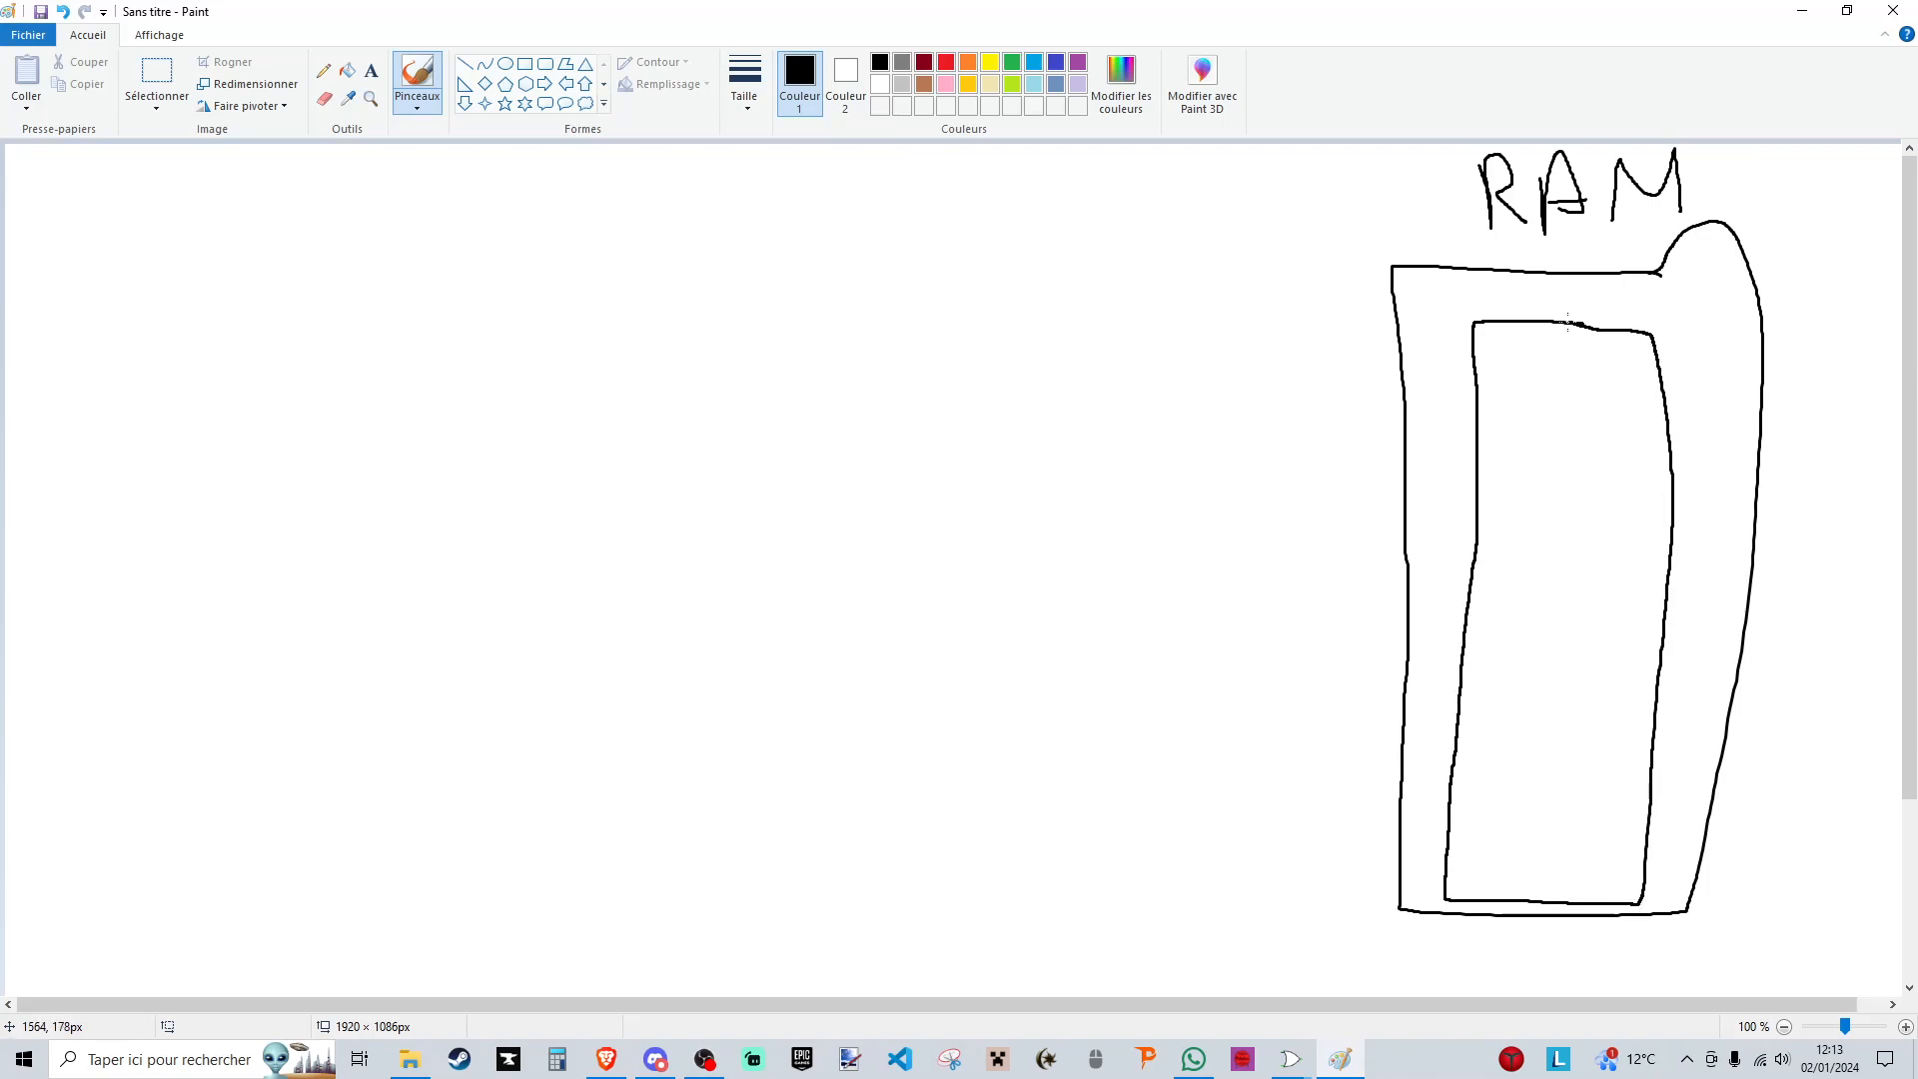
- Divide the RAM's inner rectangle into eight rows numbered 0 to 7, mark the width 8b and write eight zeros in row 0
drag(1487, 380, 1660, 384)
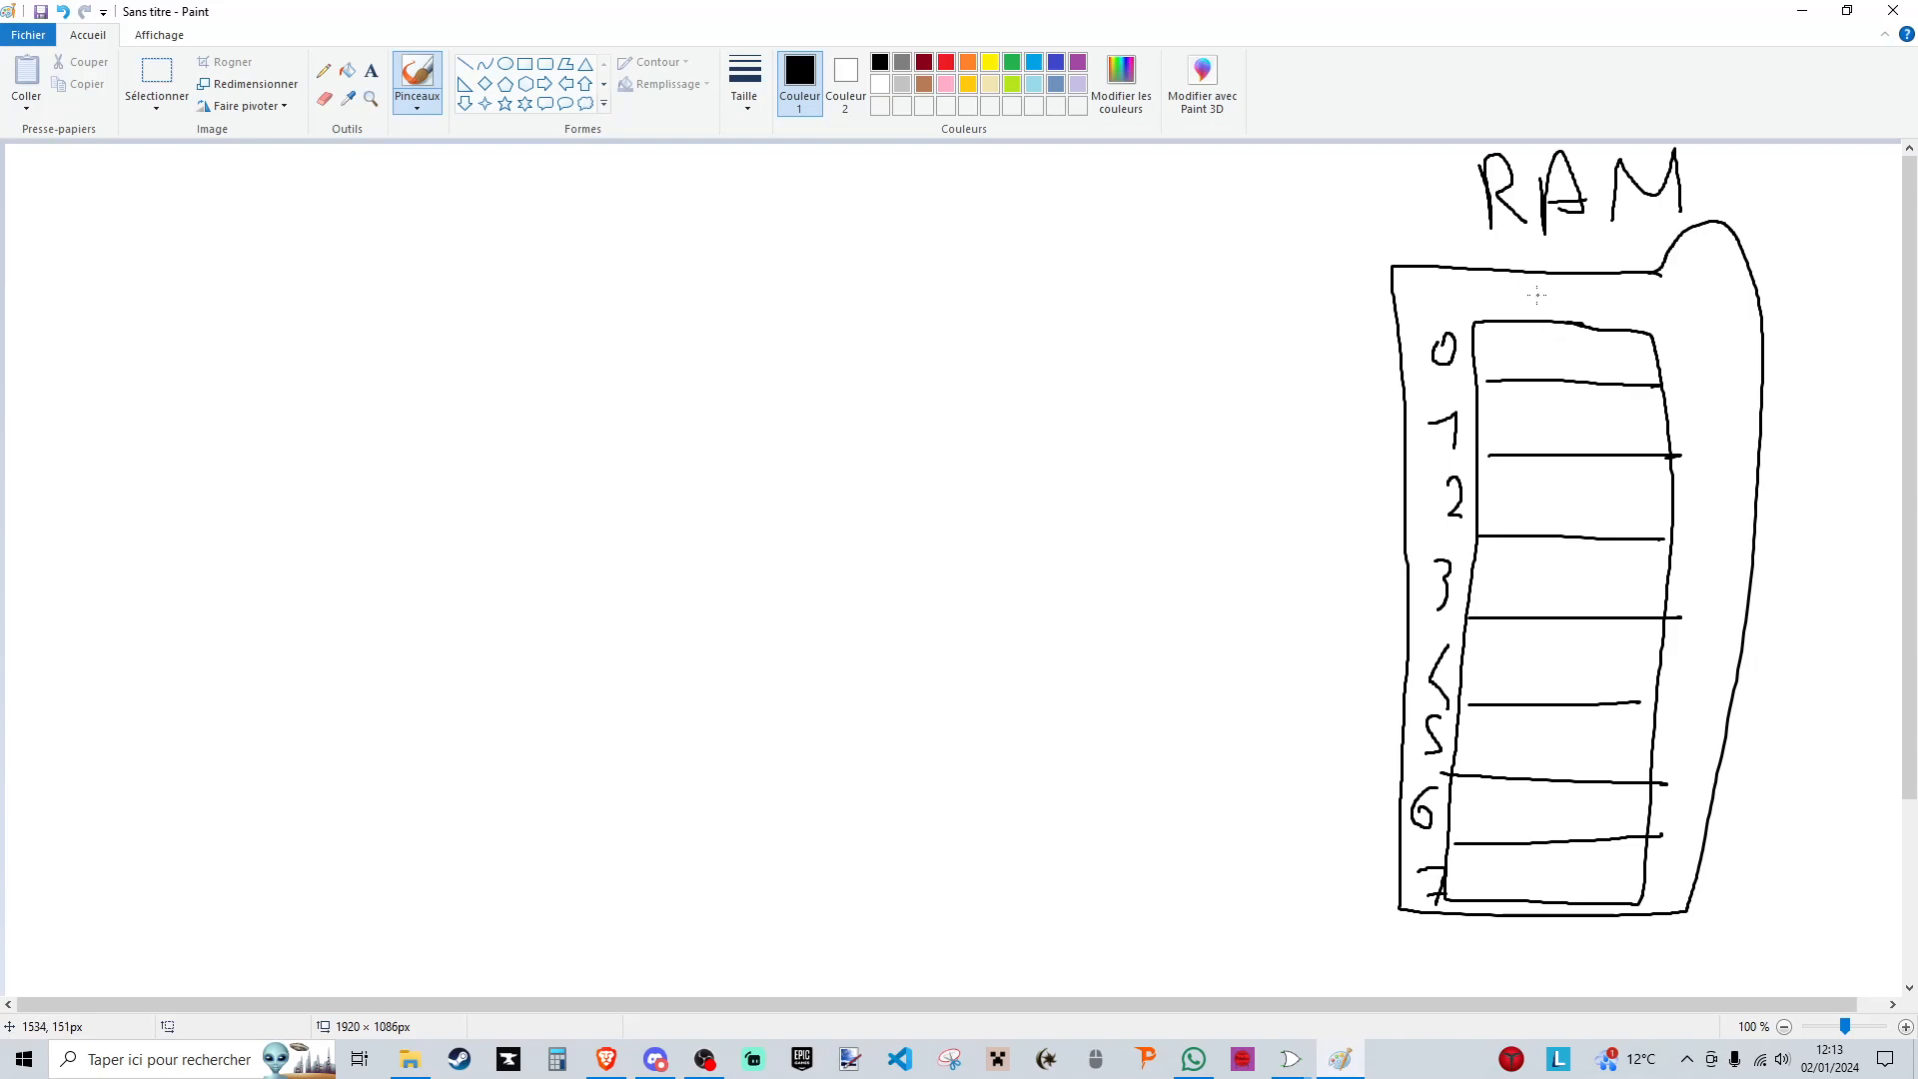
drag(1524, 281, 1539, 278)
drag(1491, 343, 1493, 344)
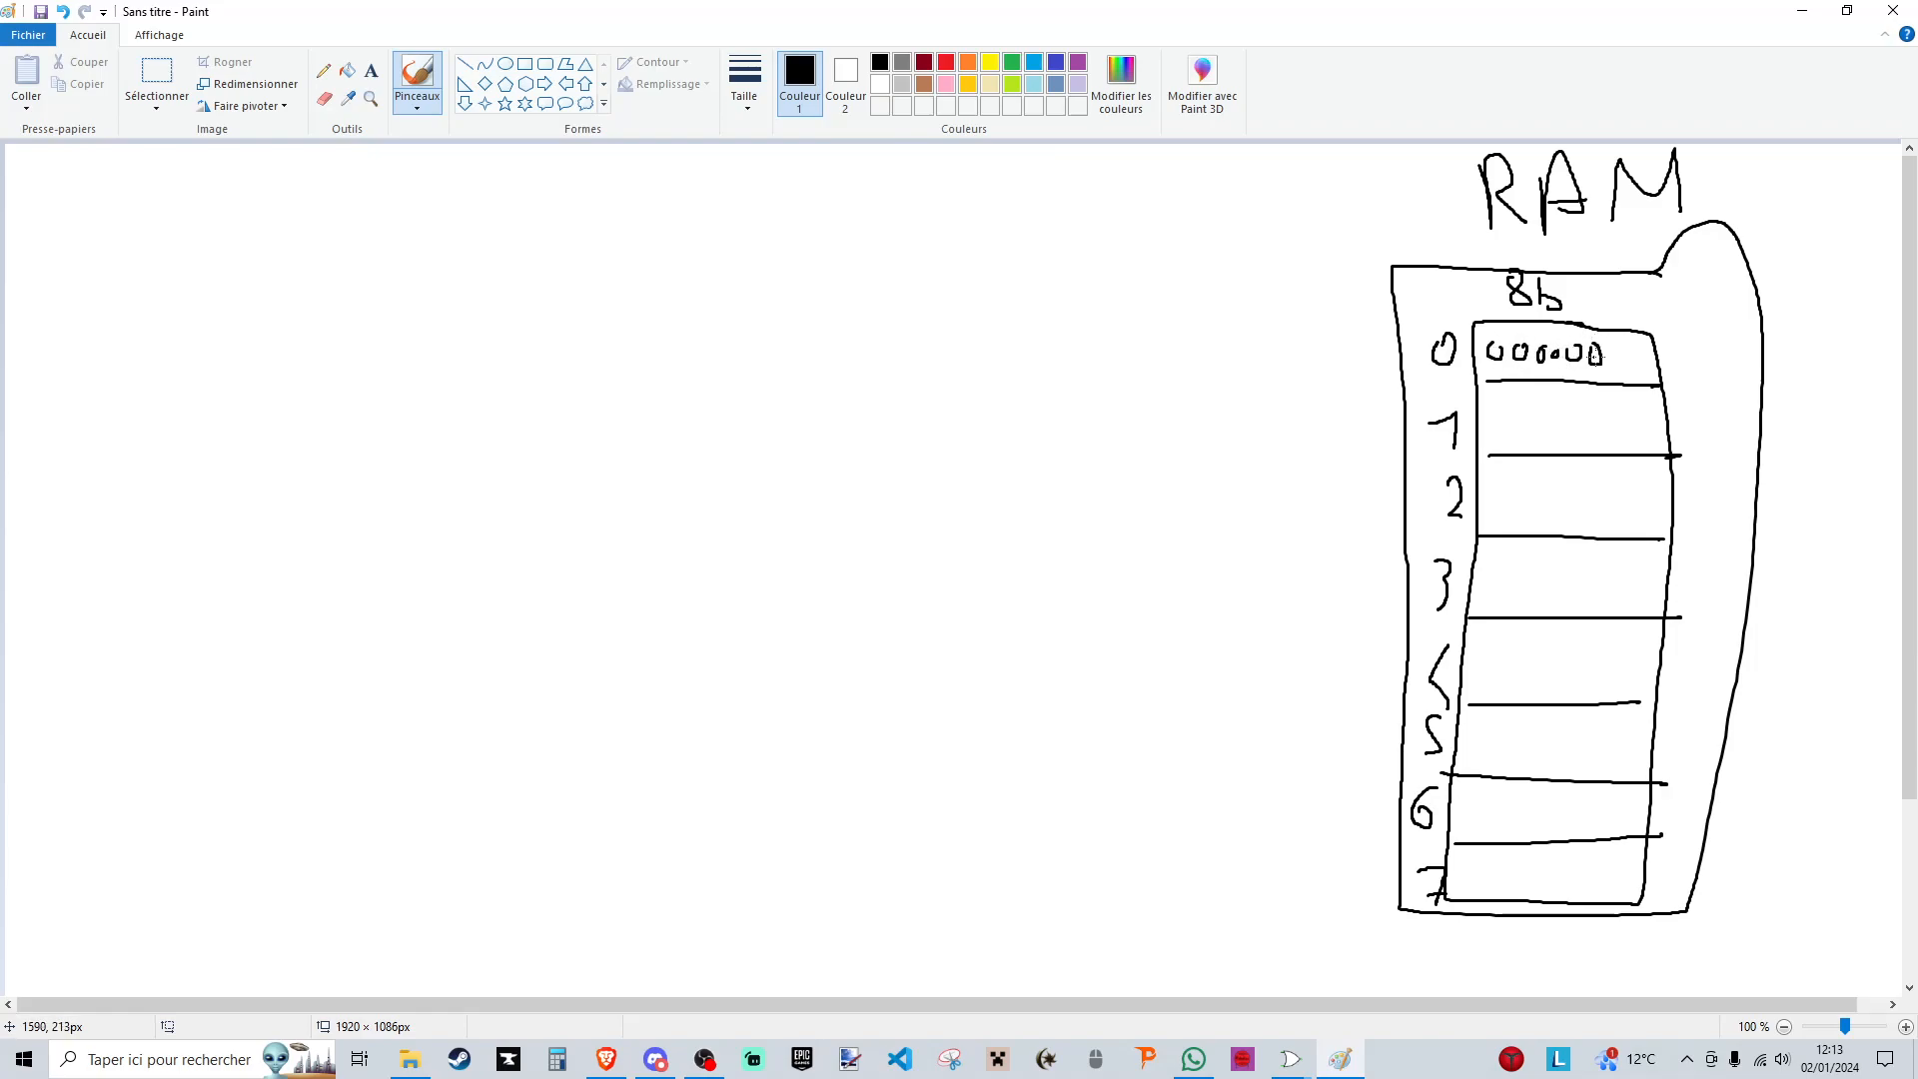
drag(1616, 352, 1615, 354)
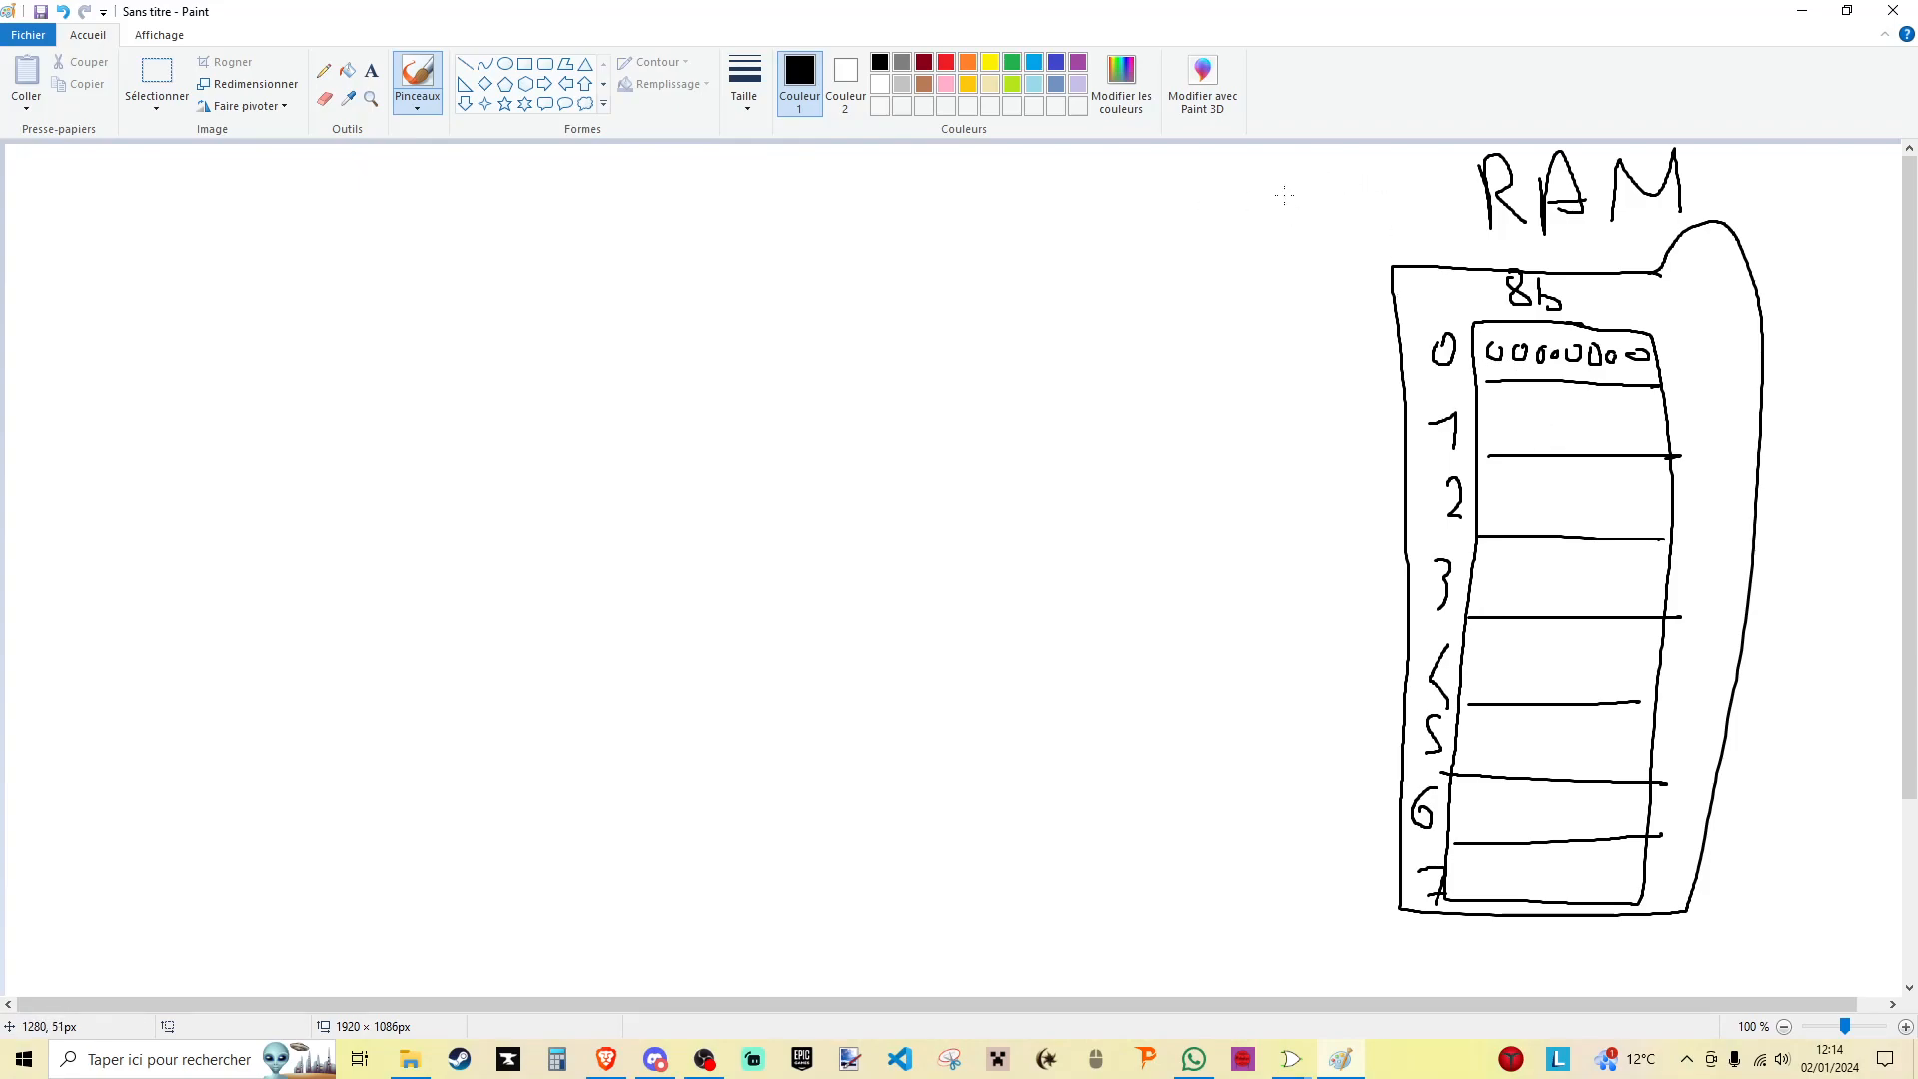
- Draw two input arrows into the RAM block, labelling the upper one DATA and the lower one ADR
drag(1127, 357, 1353, 368)
mouse_move(1047, 318)
mouse_down()
mouse_move(1049, 357)
mouse_move(1093, 359)
mouse_up()
drag(1090, 350, 1116, 350)
mouse_move(1117, 328)
mouse_down()
mouse_move(1117, 354)
mouse_move(1172, 321)
mouse_move(1207, 356)
mouse_move(1230, 332)
mouse_up()
drag(1112, 744, 1399, 748)
mouse_move(1385, 733)
mouse_down()
mouse_move(1416, 742)
mouse_move(1399, 756)
mouse_up()
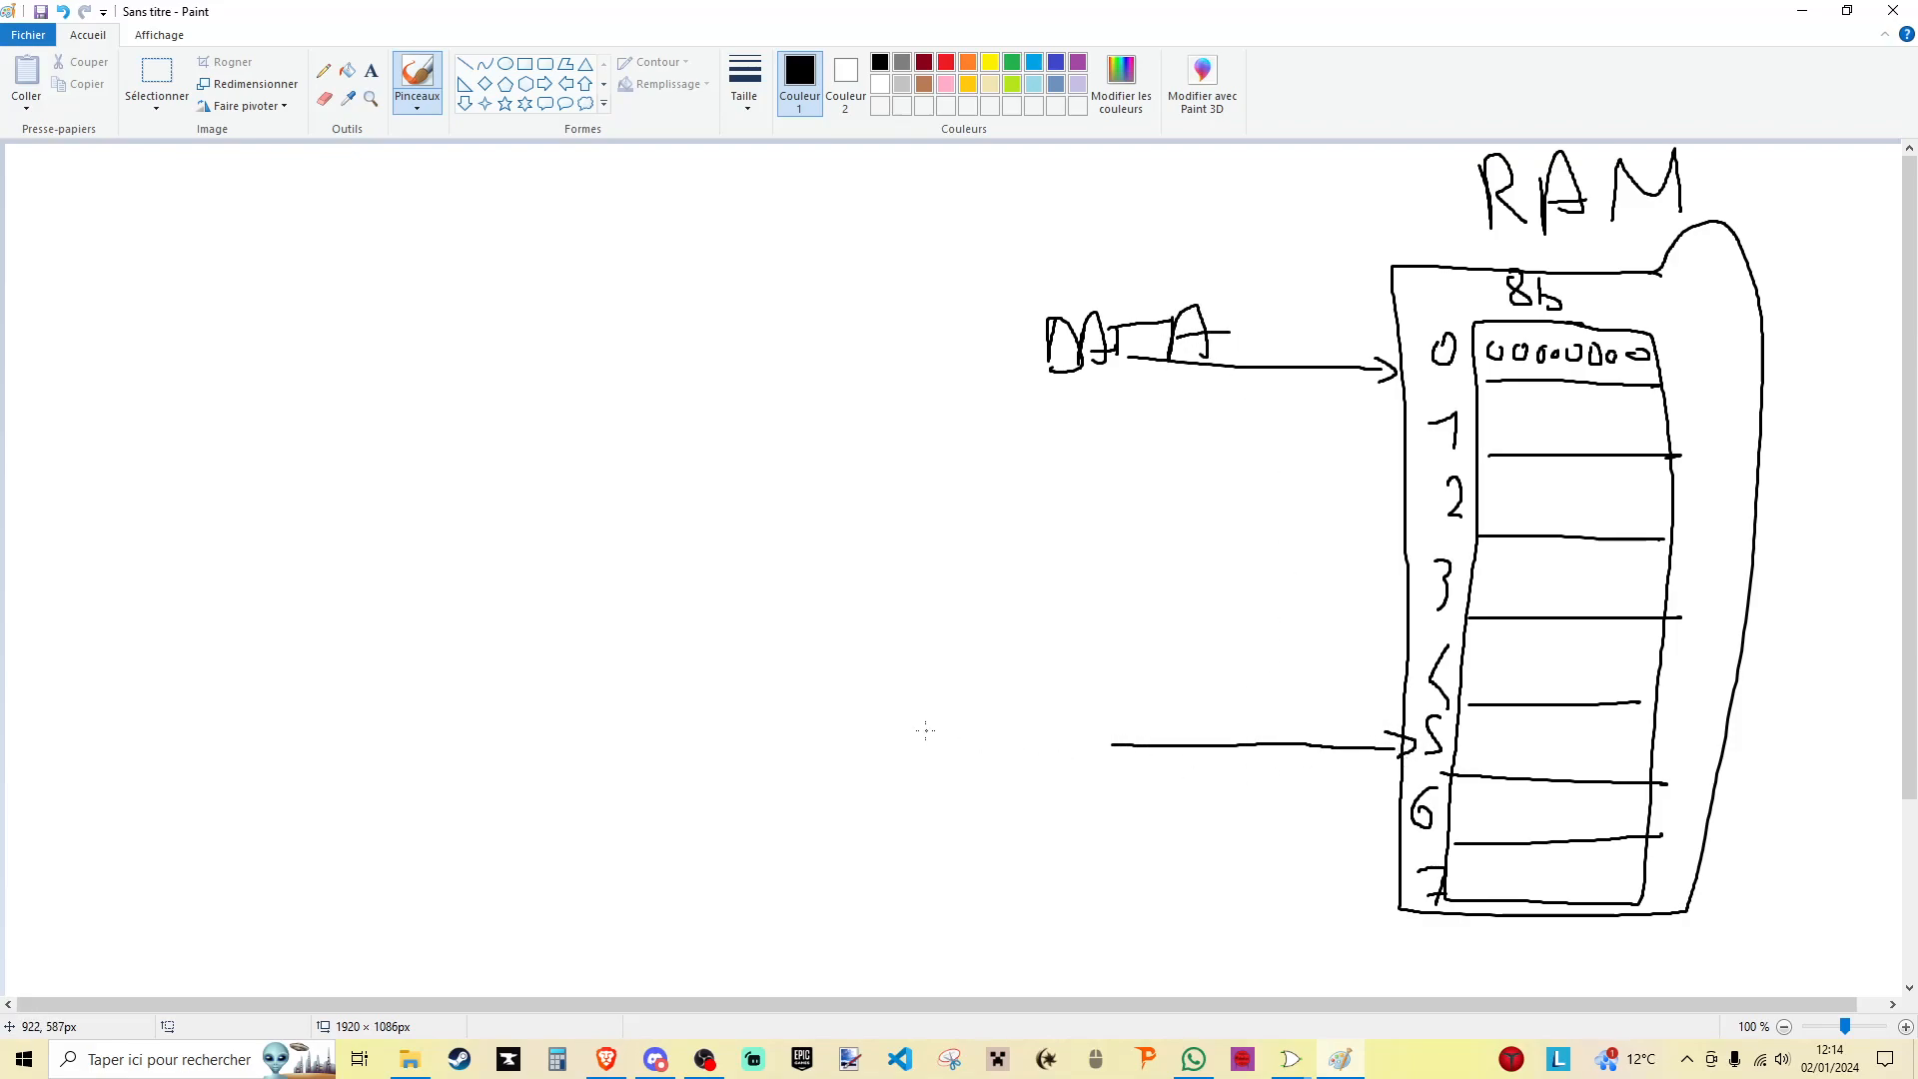
mouse_move(962, 758)
mouse_down()
mouse_move(1105, 690)
mouse_move(1103, 742)
mouse_up()
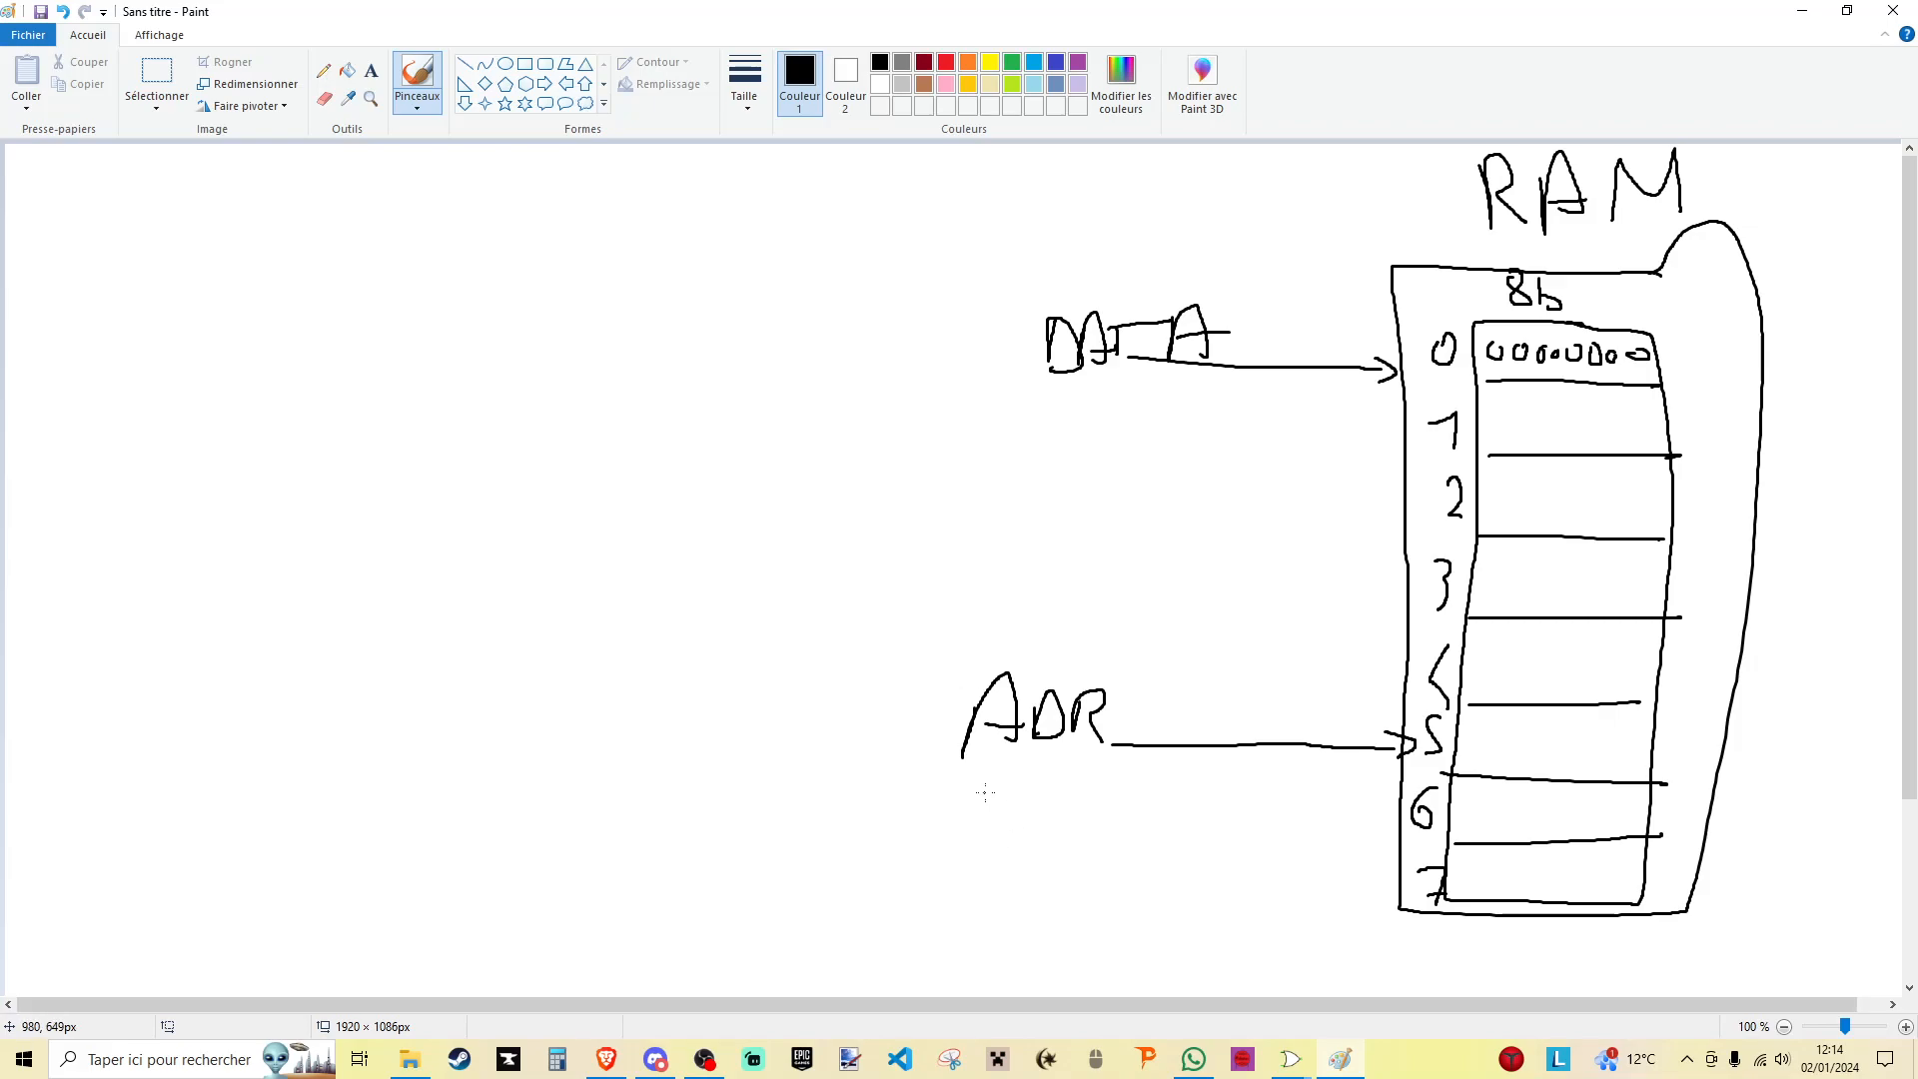
- Write the example address 010 under ADR and draw a small arrow pointing at RAM row 2
mouse_move(977, 794)
mouse_down()
mouse_move(1015, 807)
mouse_move(1002, 792)
mouse_move(985, 815)
mouse_up()
key(ctrl+z)
key(ctrl+z)
drag(1009, 791, 1007, 796)
mouse_move(1727, 472)
mouse_down()
mouse_move(1684, 480)
mouse_move(1708, 491)
mouse_up()
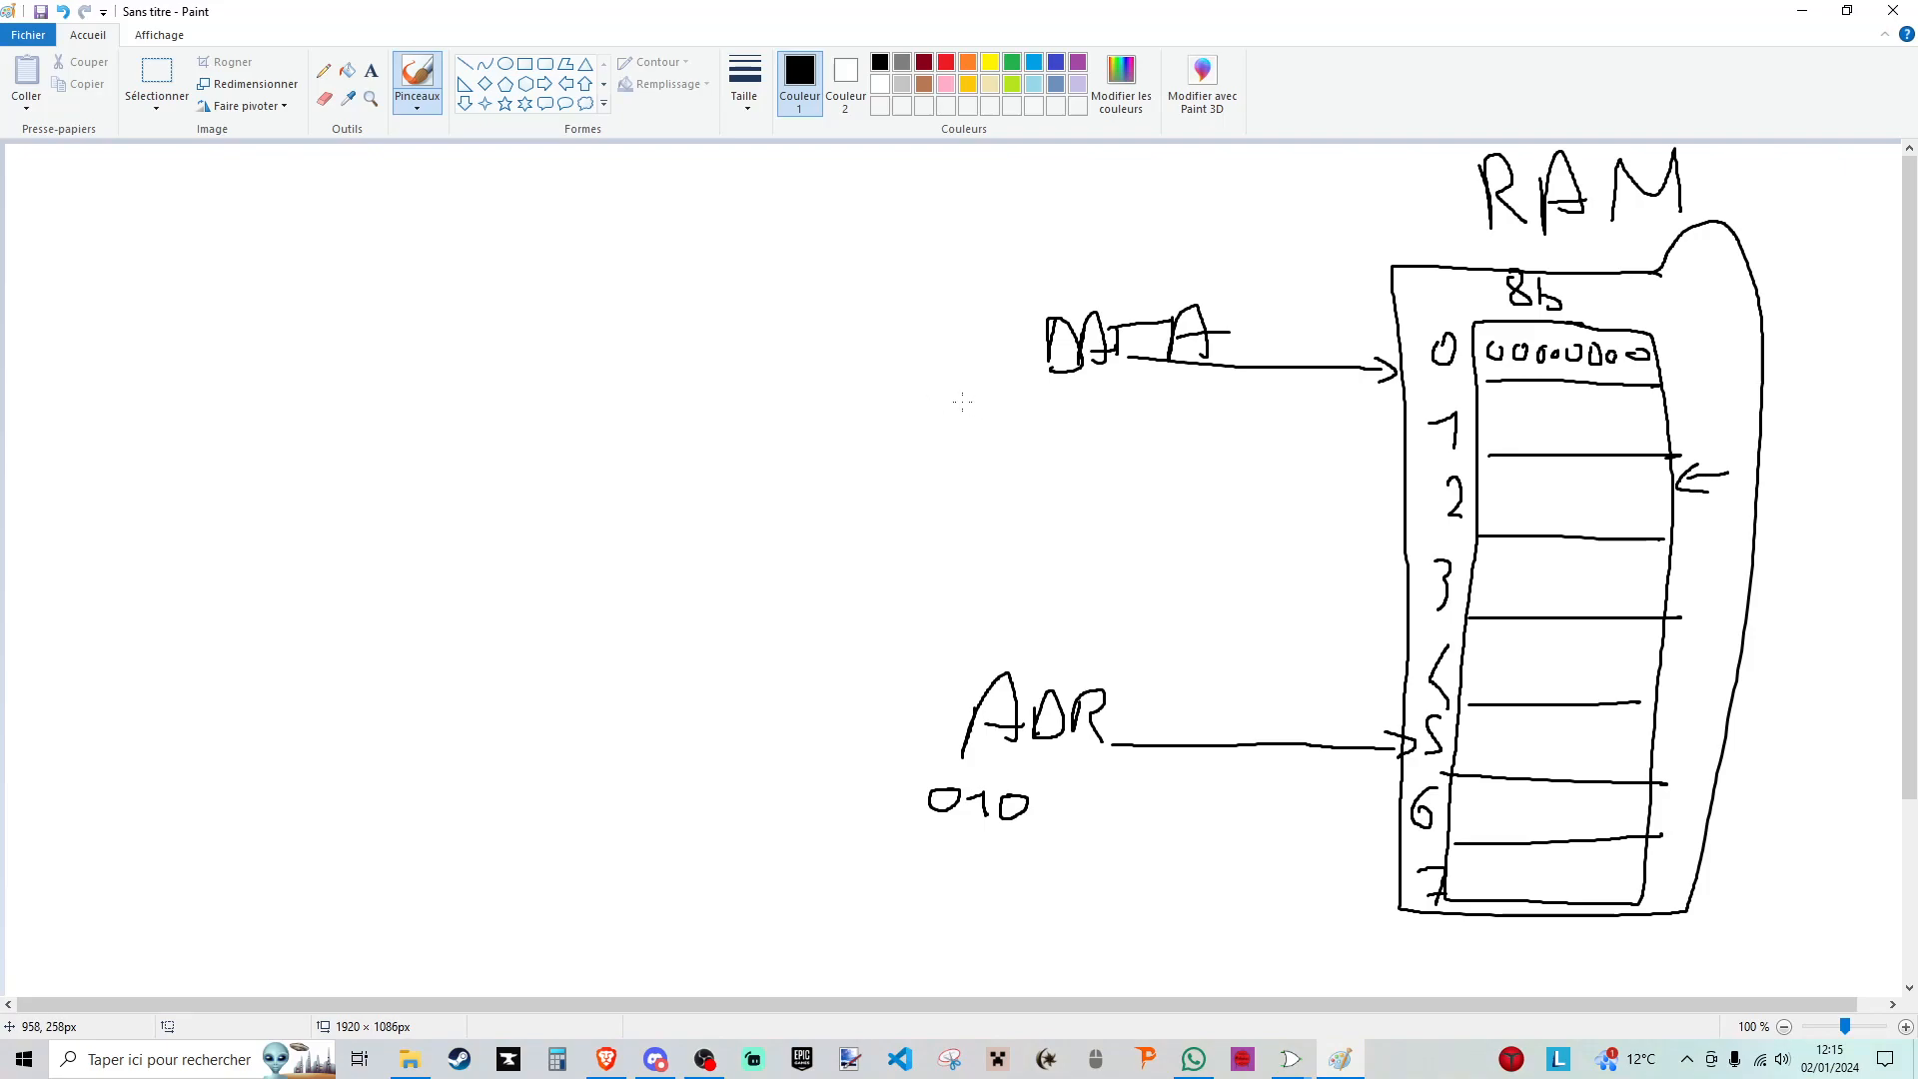
- Write 16 (16) under DATA and, above it, two braced groups of four zeros, each marked 0
drag(994, 407, 1183, 458)
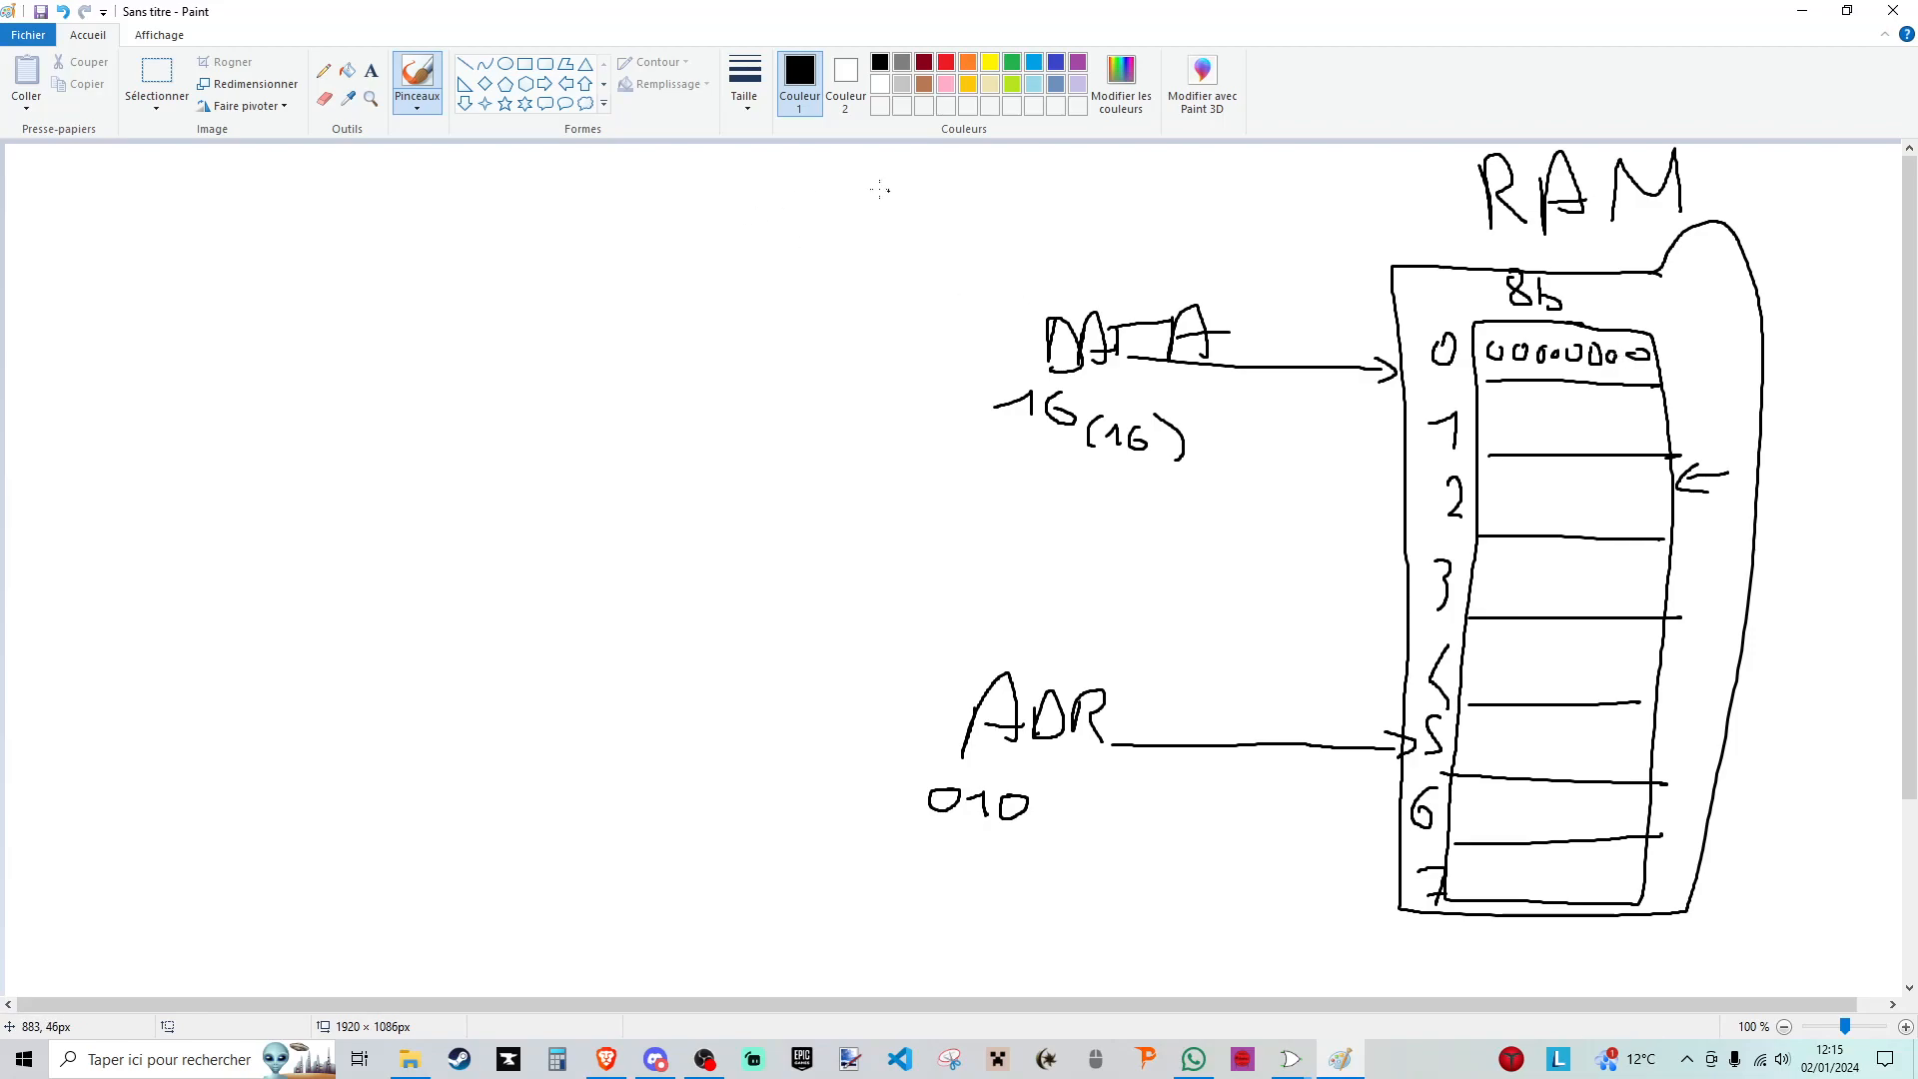
mouse_move(857, 168)
mouse_down()
mouse_move(869, 192)
mouse_move(861, 171)
mouse_up()
mouse_move(885, 176)
mouse_down()
mouse_move(879, 192)
mouse_move(974, 178)
mouse_up()
mouse_move(1039, 176)
mouse_down()
mouse_move(1034, 198)
mouse_move(1067, 177)
mouse_move(1147, 187)
mouse_up()
mouse_move(1020, 204)
mouse_down()
mouse_move(1103, 229)
mouse_move(1178, 202)
mouse_up()
mouse_move(844, 198)
mouse_down()
mouse_move(917, 226)
mouse_move(987, 200)
mouse_move(915, 243)
mouse_up()
drag(1096, 247, 1113, 238)
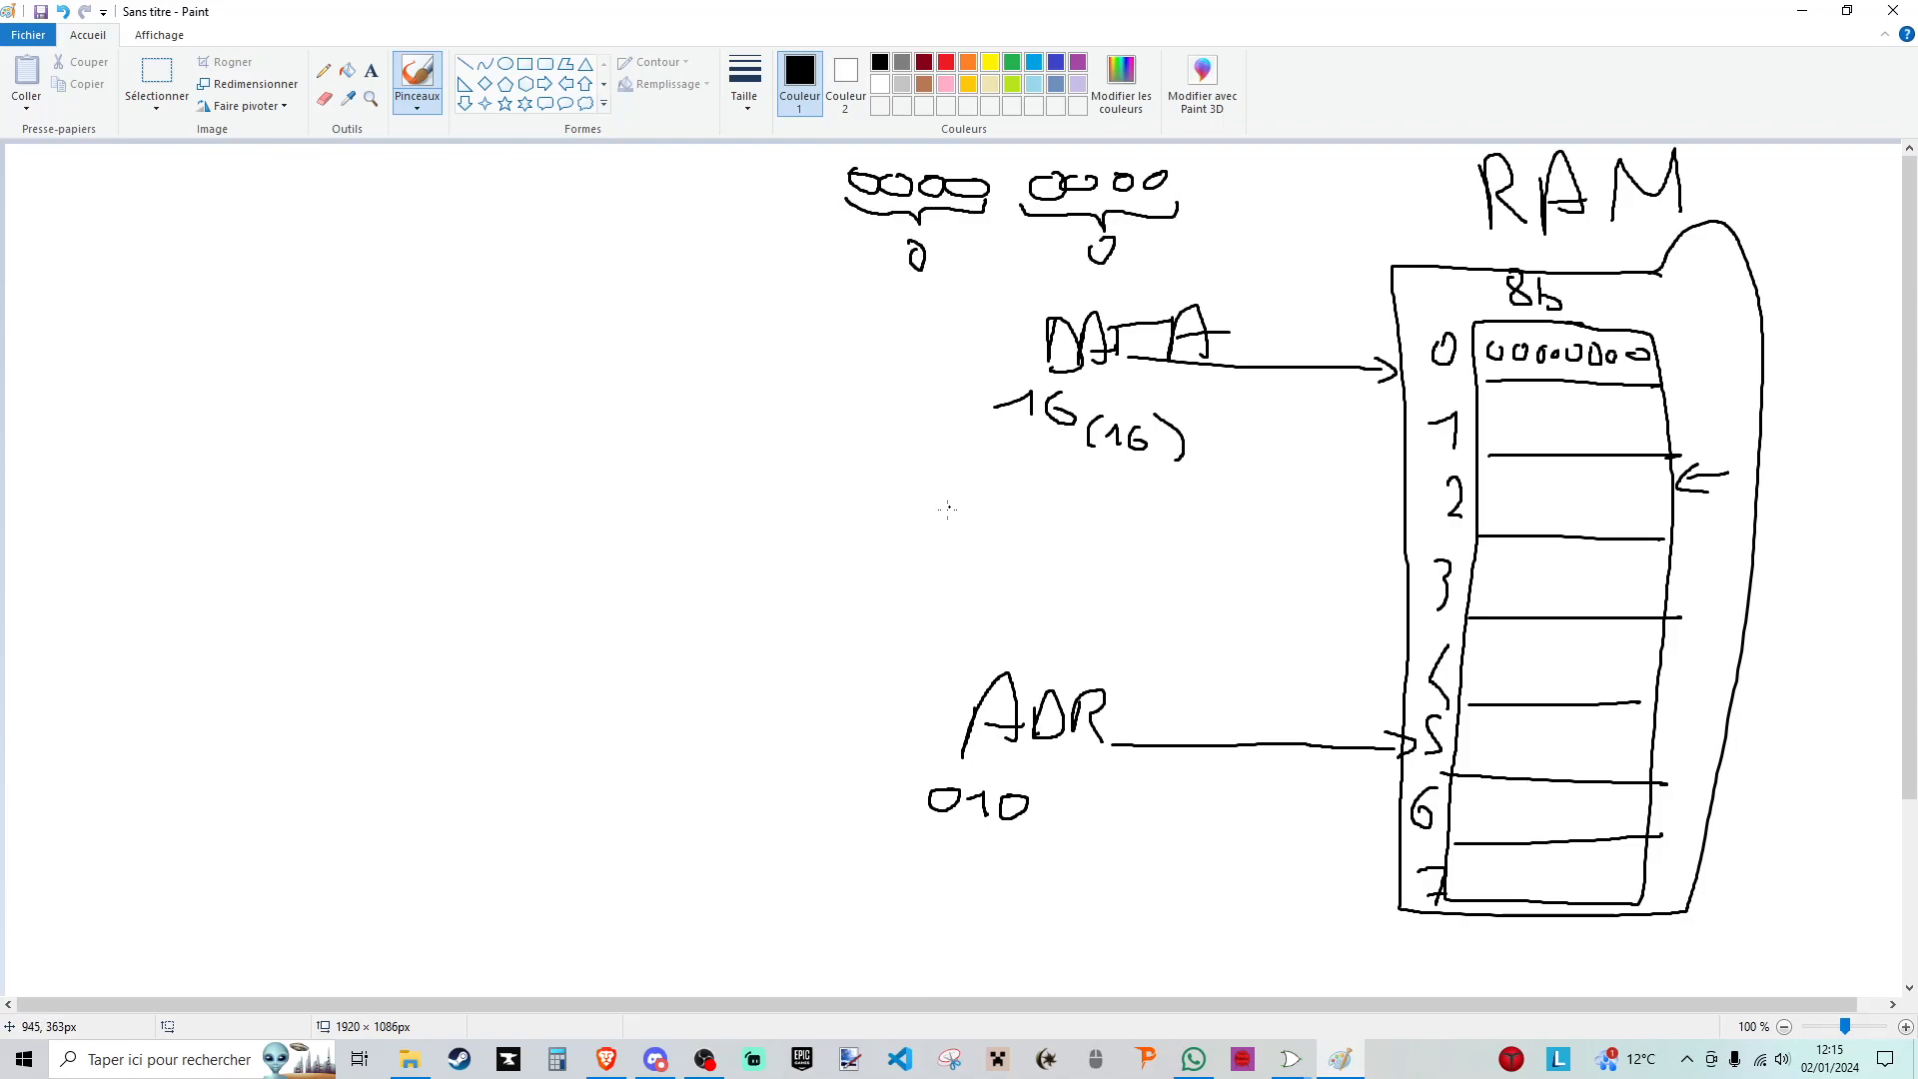
- Write the bits 0001 0110 over the two groups of zeros and put 16 in RAM row 2
mouse_move(965, 170)
mouse_down()
mouse_move(973, 195)
mouse_move(1091, 151)
mouse_move(1091, 189)
mouse_move(1130, 152)
mouse_move(1125, 180)
mouse_move(1159, 172)
mouse_up()
drag(1043, 150, 1049, 152)
drag(929, 152, 877, 154)
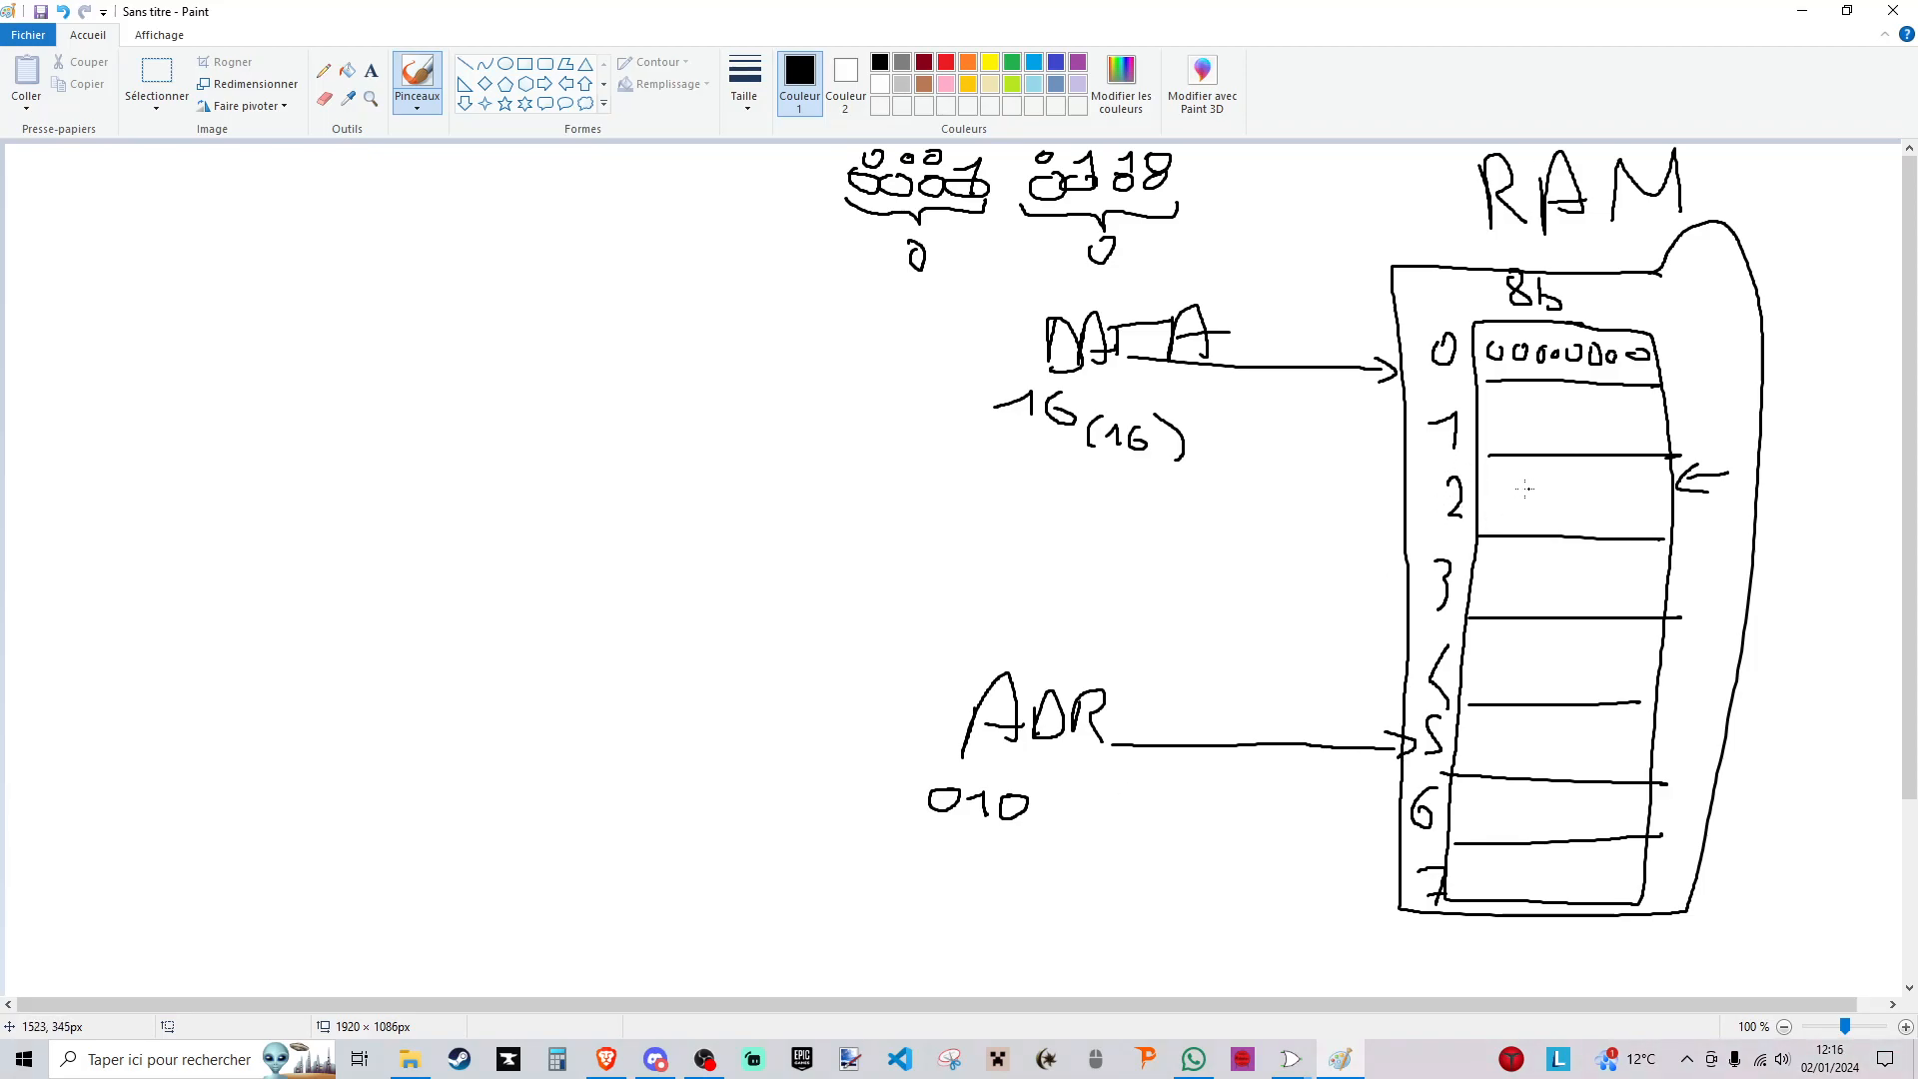
mouse_move(1516, 489)
mouse_down()
mouse_move(1540, 476)
mouse_move(1550, 519)
mouse_move(1569, 503)
mouse_up()
- Draw a third input arrow into the RAM block below ADR and label it OE
drag(986, 886, 1383, 893)
mouse_move(1354, 882)
mouse_down()
mouse_move(1385, 896)
mouse_move(1360, 914)
mouse_up()
mouse_move(1014, 916)
mouse_down()
mouse_move(998, 936)
mouse_move(1013, 917)
mouse_move(1074, 943)
mouse_move(1094, 928)
mouse_up()
drag(1045, 915, 1111, 910)
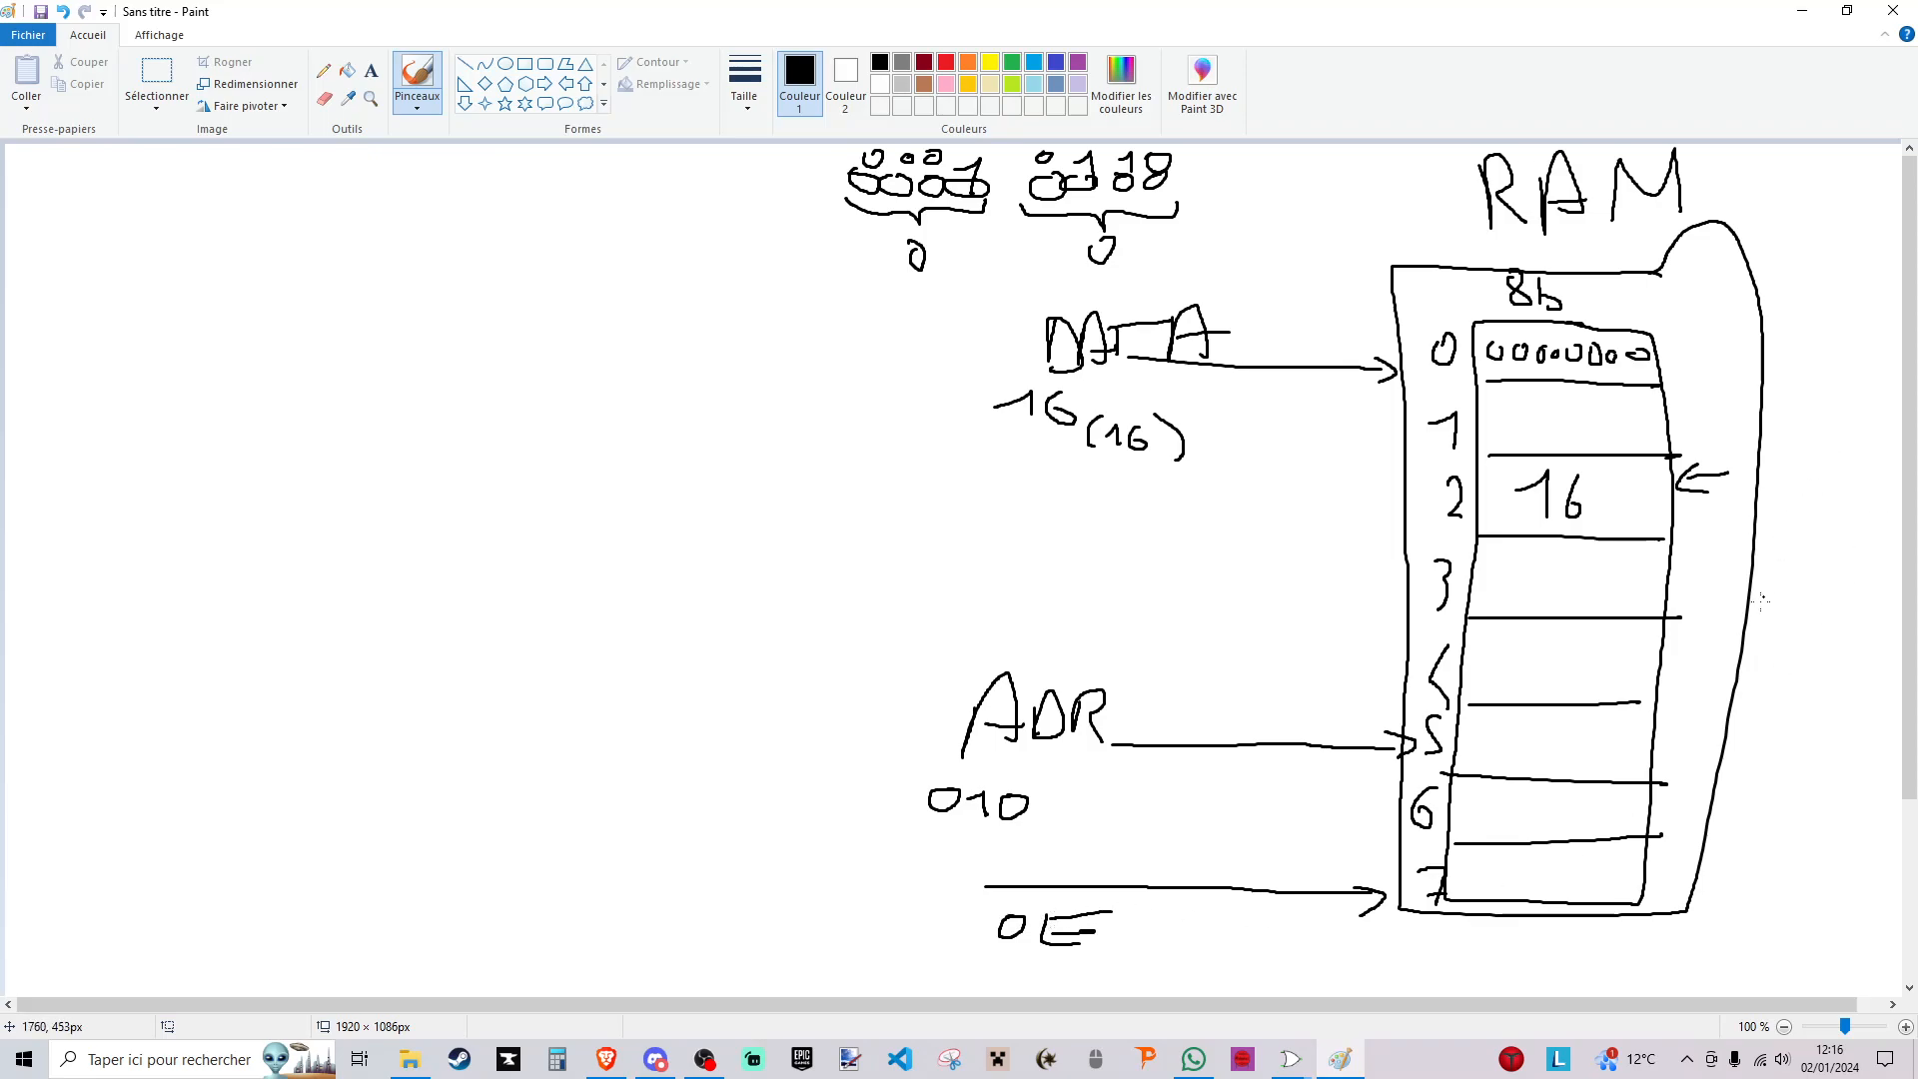
- Draw an output line from the RAM block around below the inputs to a new box labelled IR
mouse_move(1749, 588)
mouse_down()
mouse_move(1812, 600)
mouse_move(1798, 880)
mouse_move(1668, 967)
mouse_move(825, 965)
mouse_up()
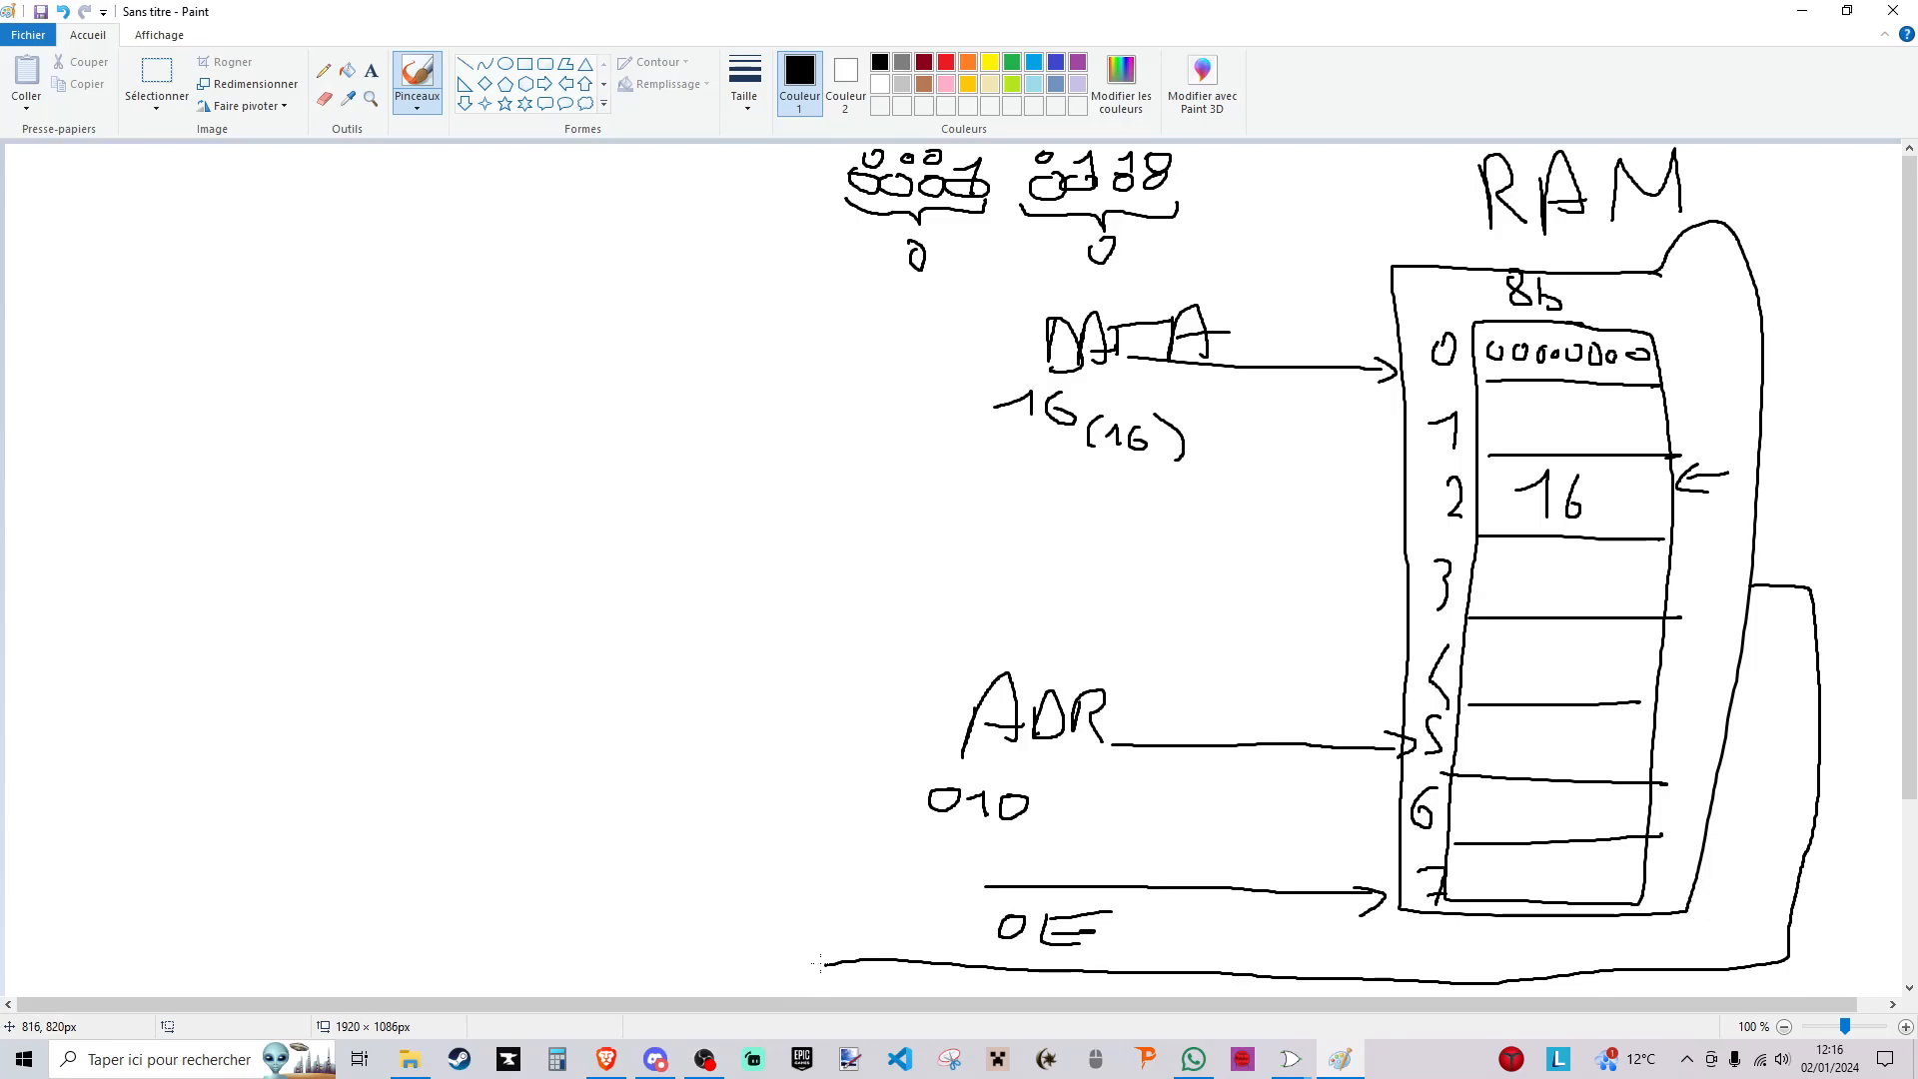
mouse_move(826, 964)
mouse_down()
mouse_move(428, 984)
mouse_move(375, 937)
mouse_move(422, 654)
mouse_up()
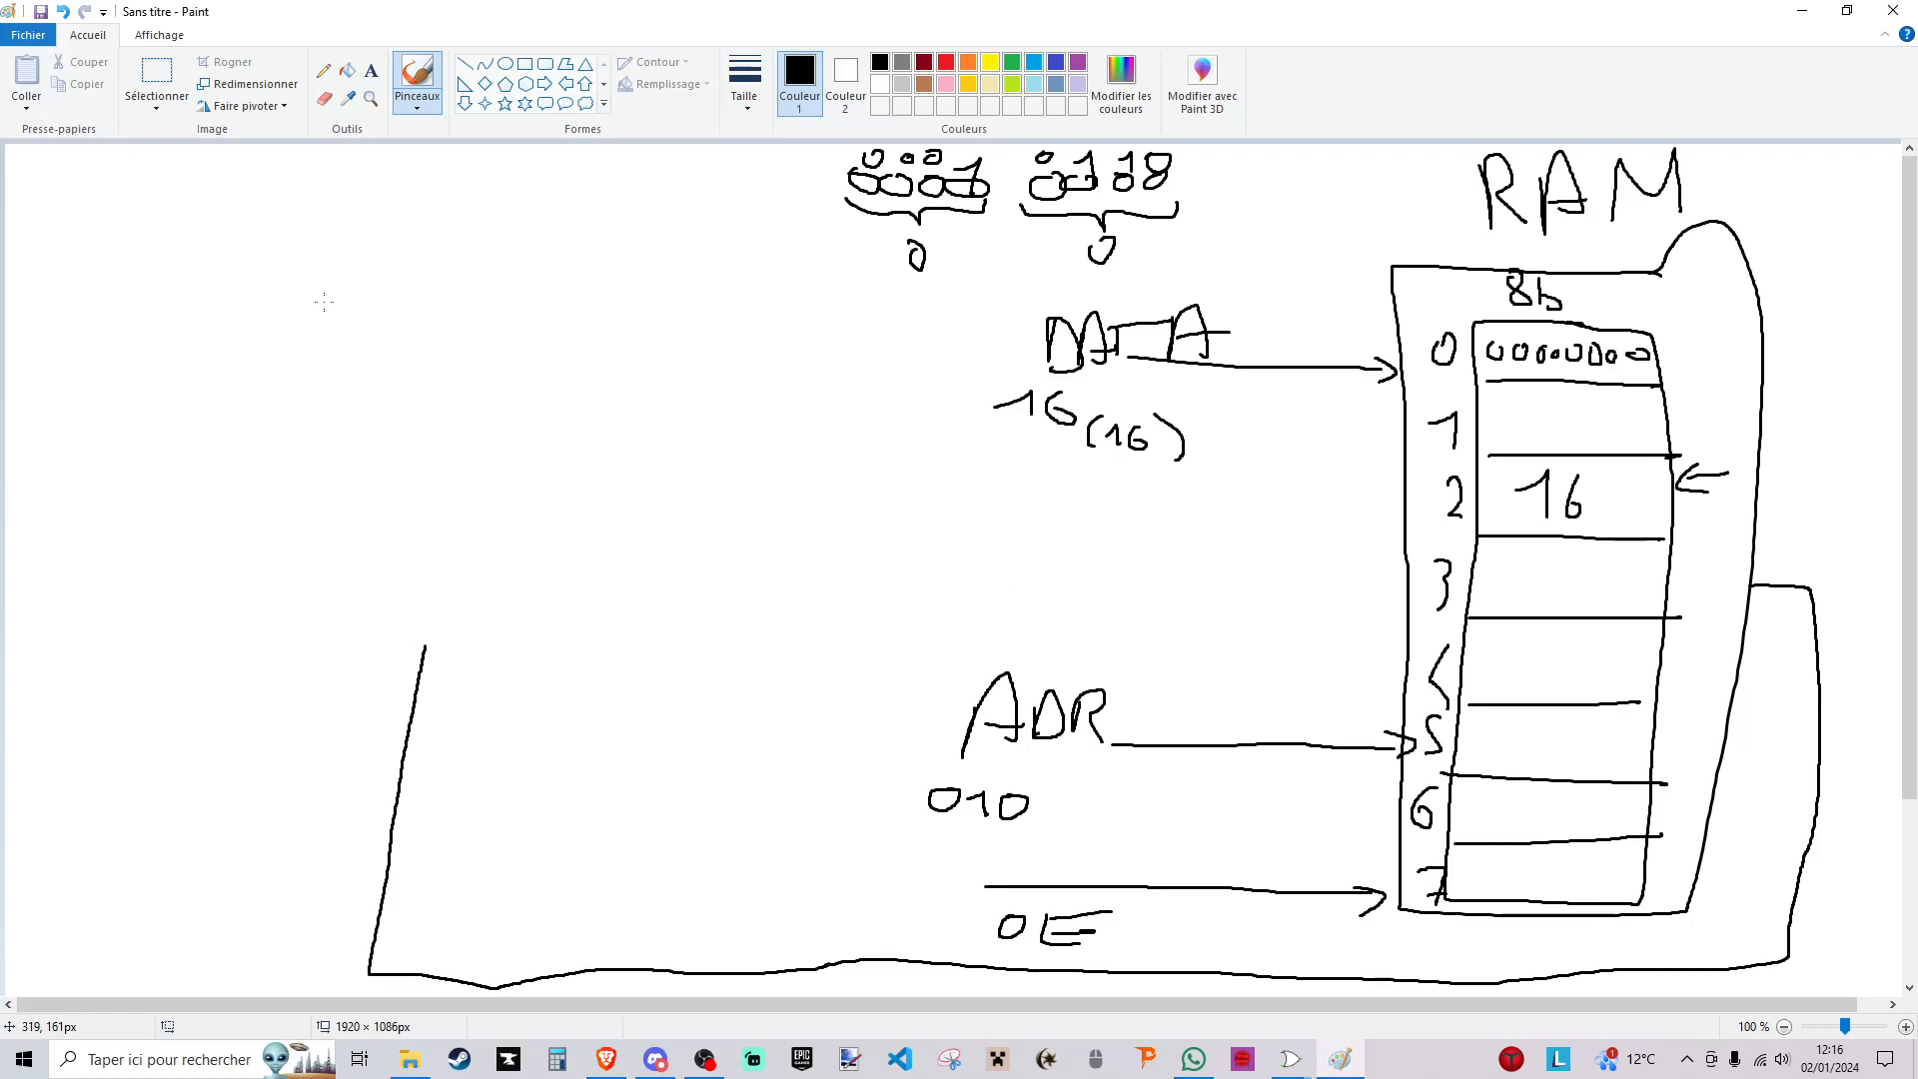
mouse_move(304, 350)
mouse_down()
mouse_move(291, 539)
mouse_move(302, 350)
mouse_up()
mouse_move(355, 267)
mouse_down()
mouse_move(340, 307)
mouse_move(392, 267)
mouse_move(387, 297)
mouse_up()
drag(396, 307, 427, 309)
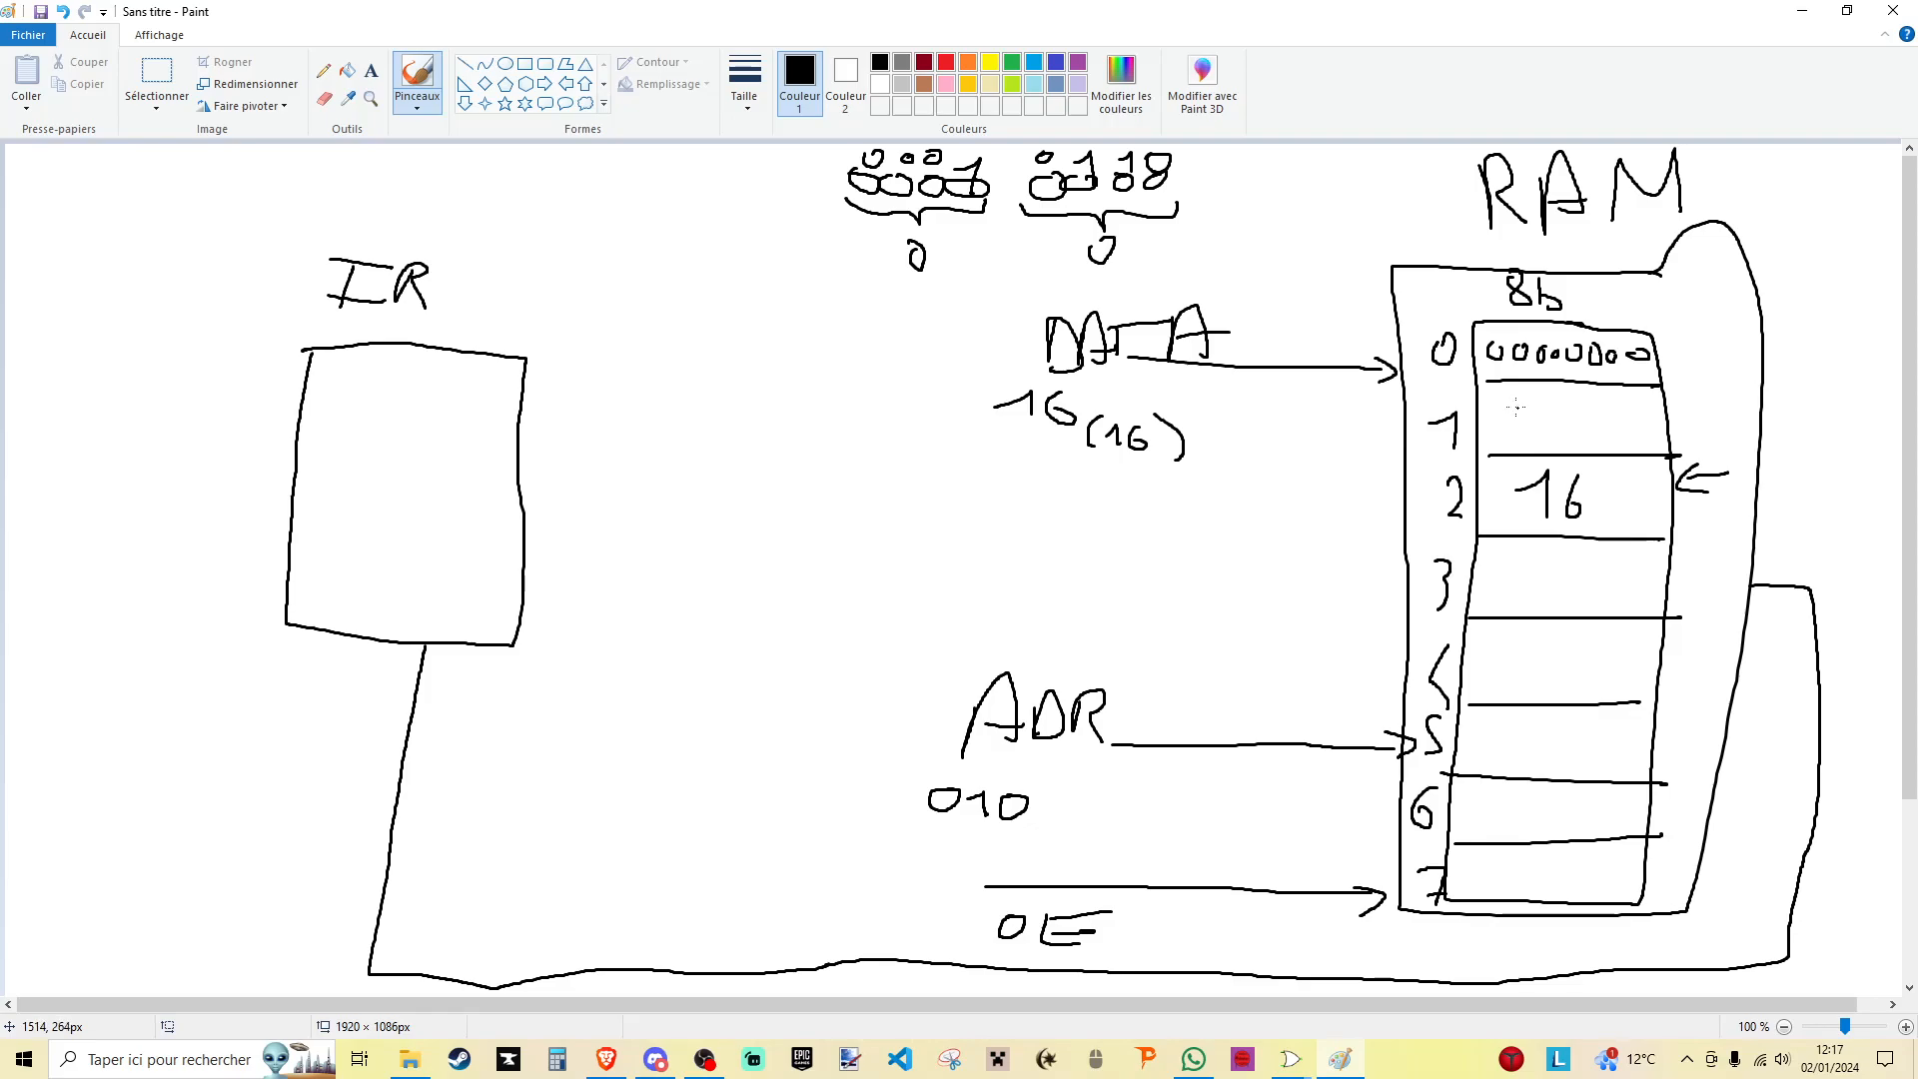
- Write 07 in RAM row 1, 16 in row 7 and 07 in the IR box, separating its two digits with a vertical line
mouse_move(1528, 399)
mouse_down()
mouse_move(1514, 409)
mouse_move(1548, 444)
mouse_move(1535, 398)
mouse_up()
mouse_move(1566, 400)
mouse_down()
mouse_move(1600, 398)
mouse_move(1571, 440)
mouse_up()
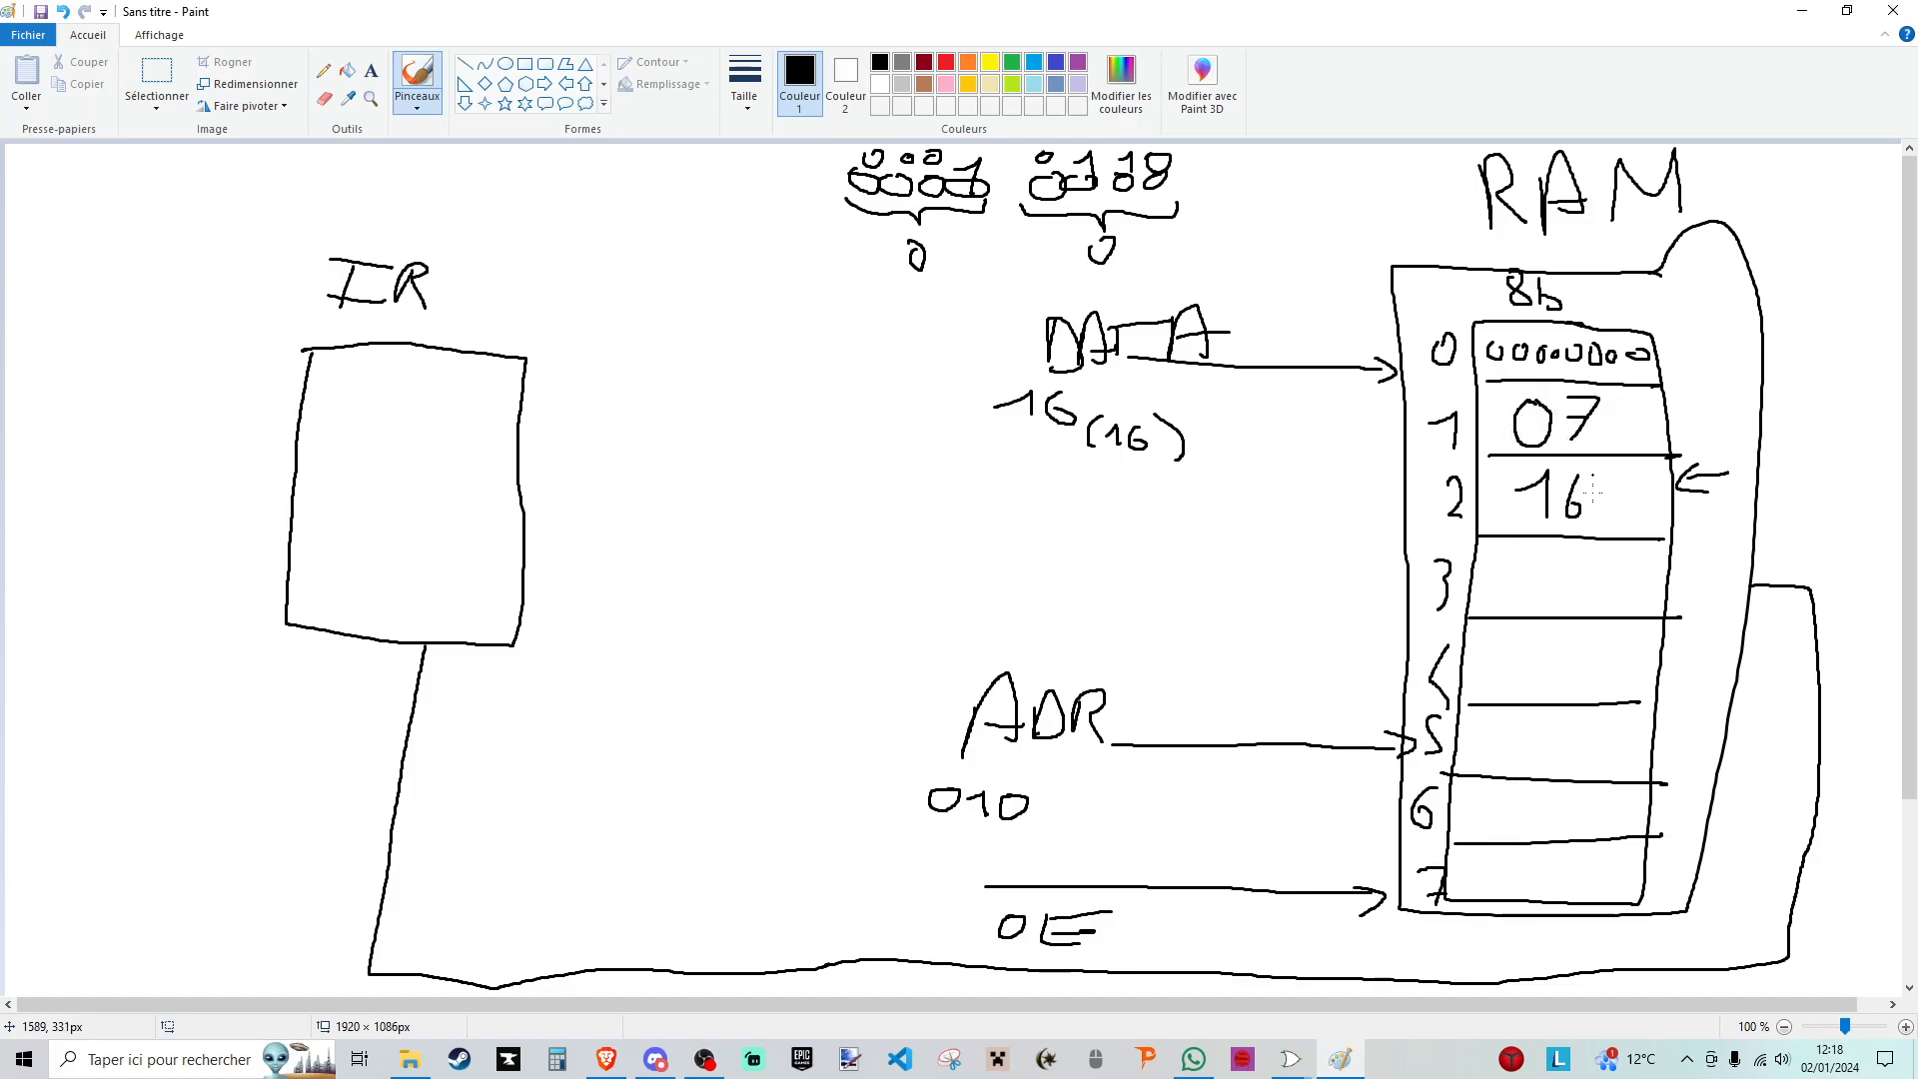
mouse_move(1491, 871)
mouse_down()
mouse_move(1519, 857)
mouse_move(1514, 886)
mouse_move(1528, 873)
mouse_up()
mouse_move(361, 457)
mouse_down()
mouse_move(340, 487)
mouse_move(362, 457)
mouse_move(430, 474)
mouse_move(409, 497)
mouse_up()
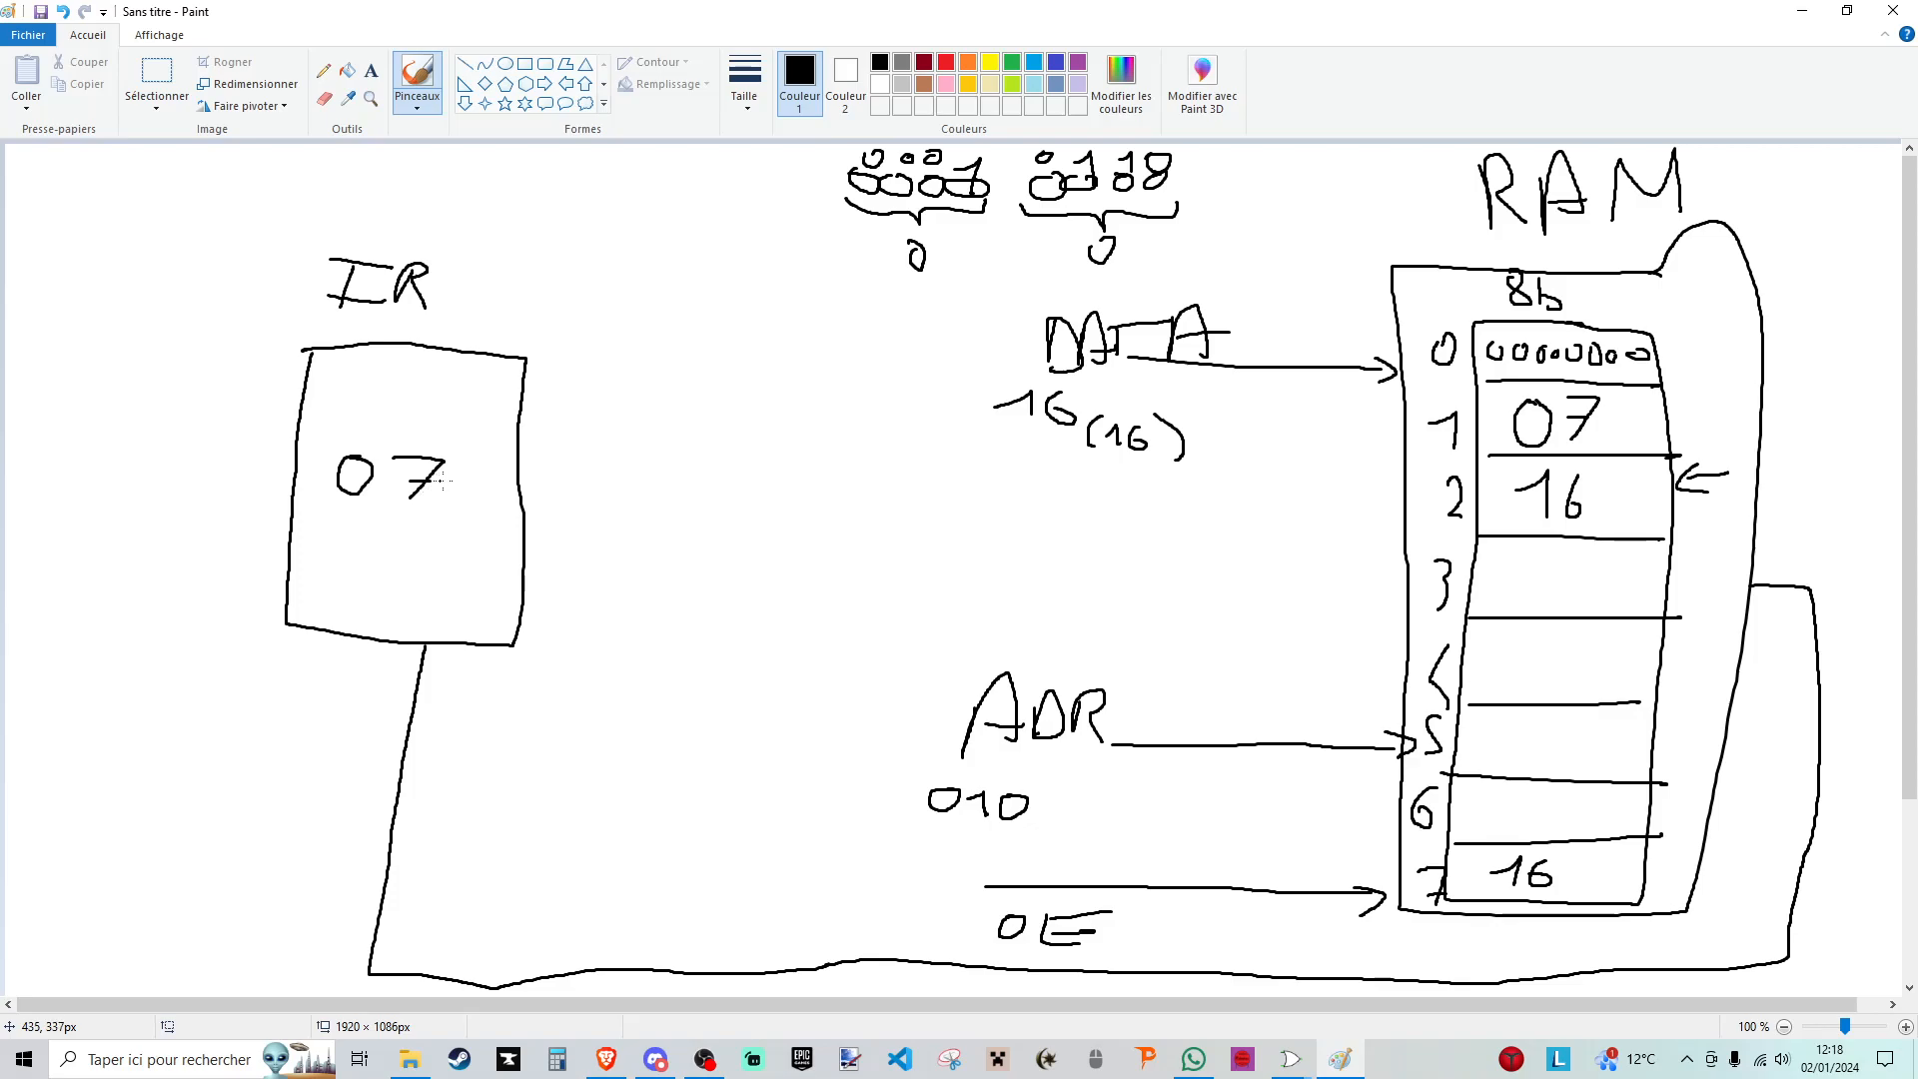
drag(380, 411, 380, 537)
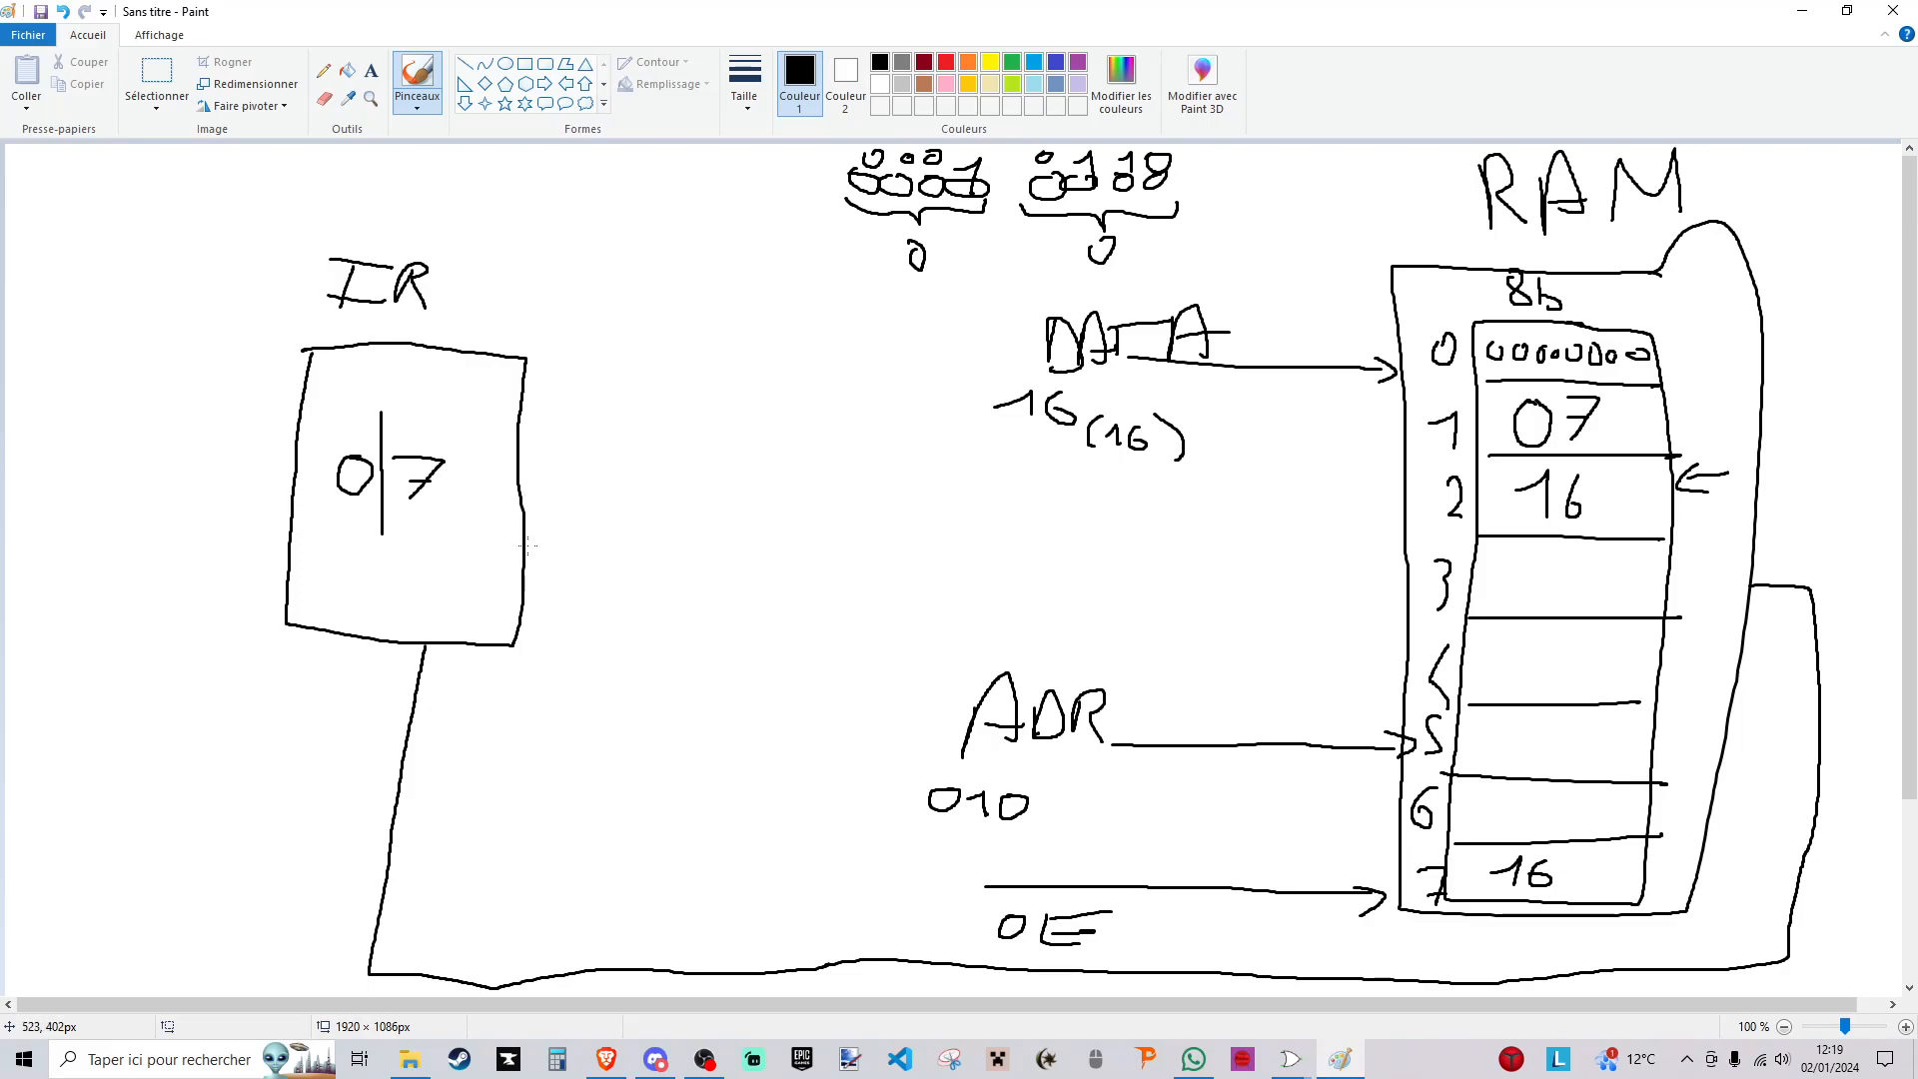
- Sketch the IR box's D and Dout output lines, routing Dout through a triangular buffer to the ADR input of the RAM
mouse_move(521, 545)
mouse_down()
mouse_move(586, 545)
mouse_move(537, 567)
mouse_up()
mouse_move(539, 465)
mouse_down()
mouse_move(596, 465)
mouse_move(535, 460)
mouse_up()
mouse_move(535, 431)
mouse_down()
mouse_move(539, 457)
mouse_move(622, 431)
mouse_move(643, 458)
mouse_move(676, 432)
mouse_move(691, 464)
mouse_move(696, 293)
mouse_up()
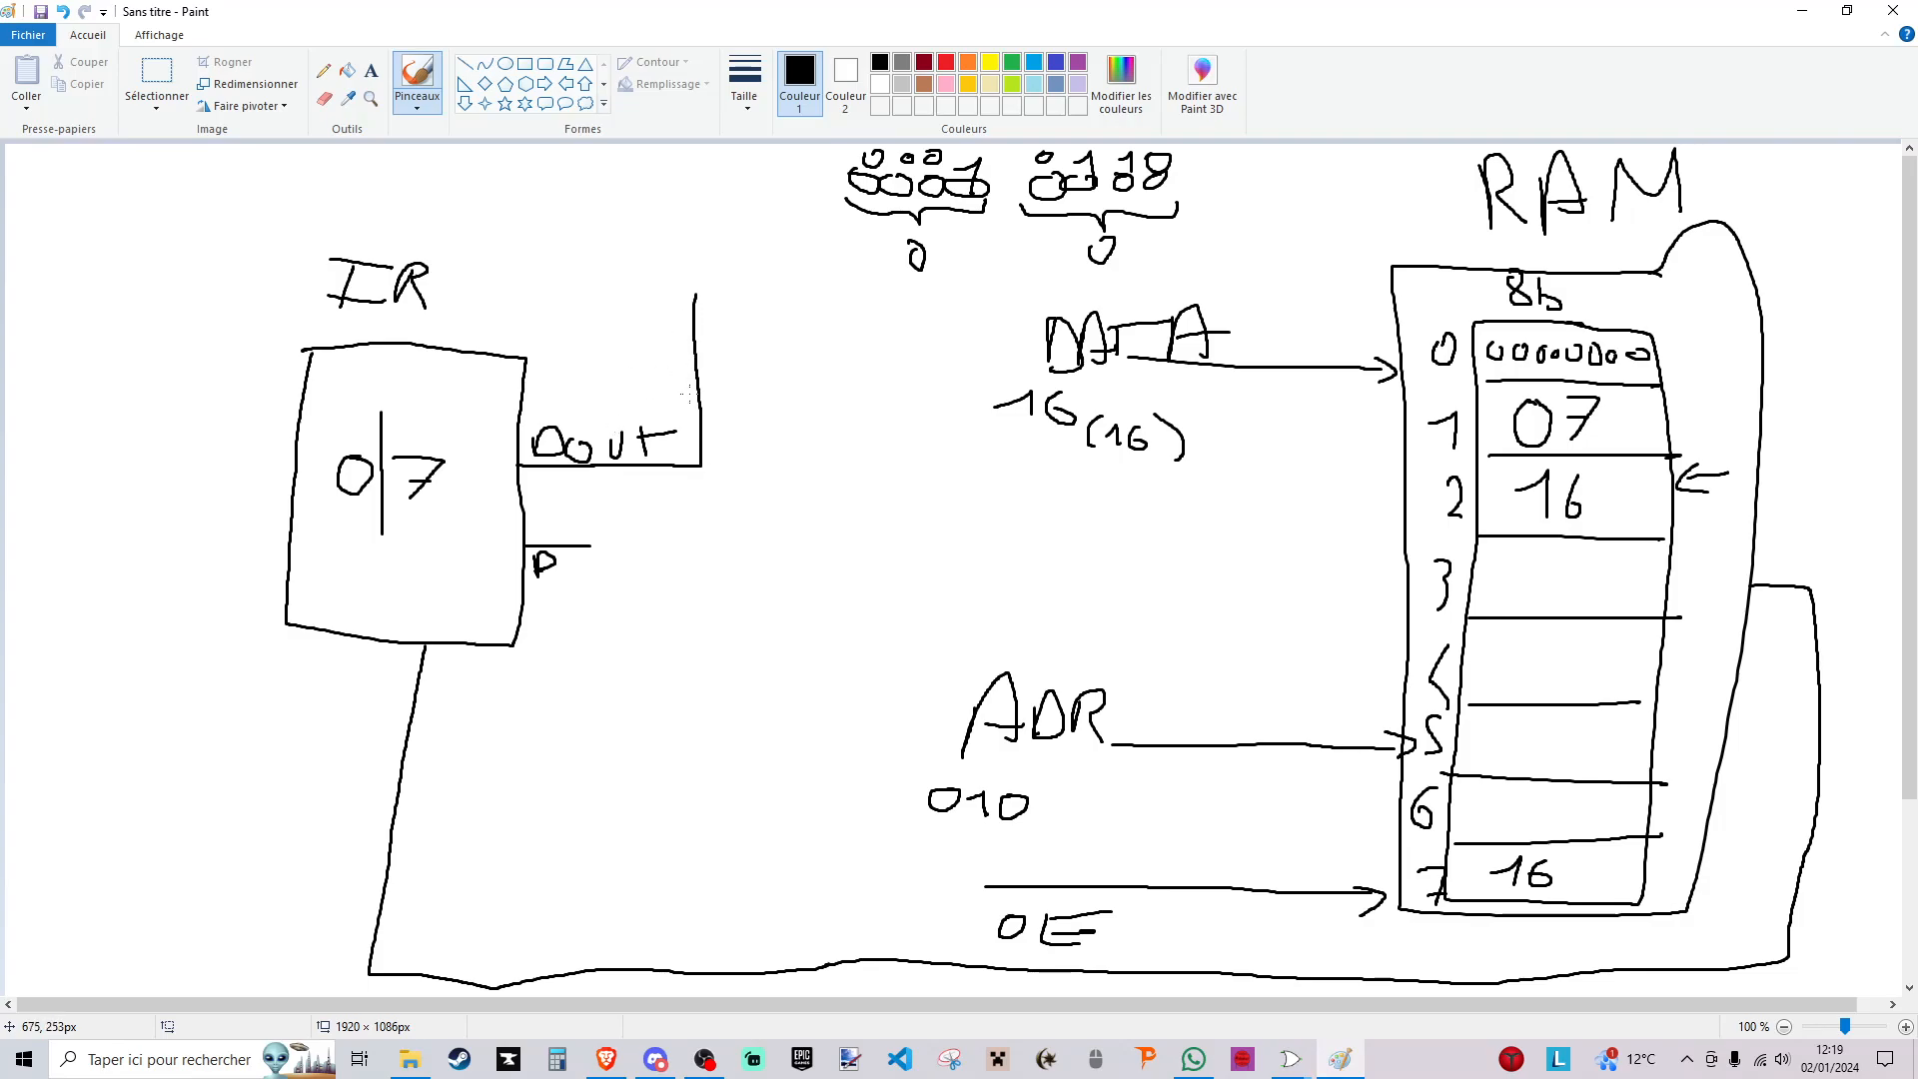
mouse_move(591, 544)
mouse_down()
mouse_move(692, 545)
mouse_move(701, 625)
mouse_up()
mouse_move(673, 294)
mouse_down()
mouse_move(724, 294)
mouse_move(721, 262)
mouse_move(668, 289)
mouse_up()
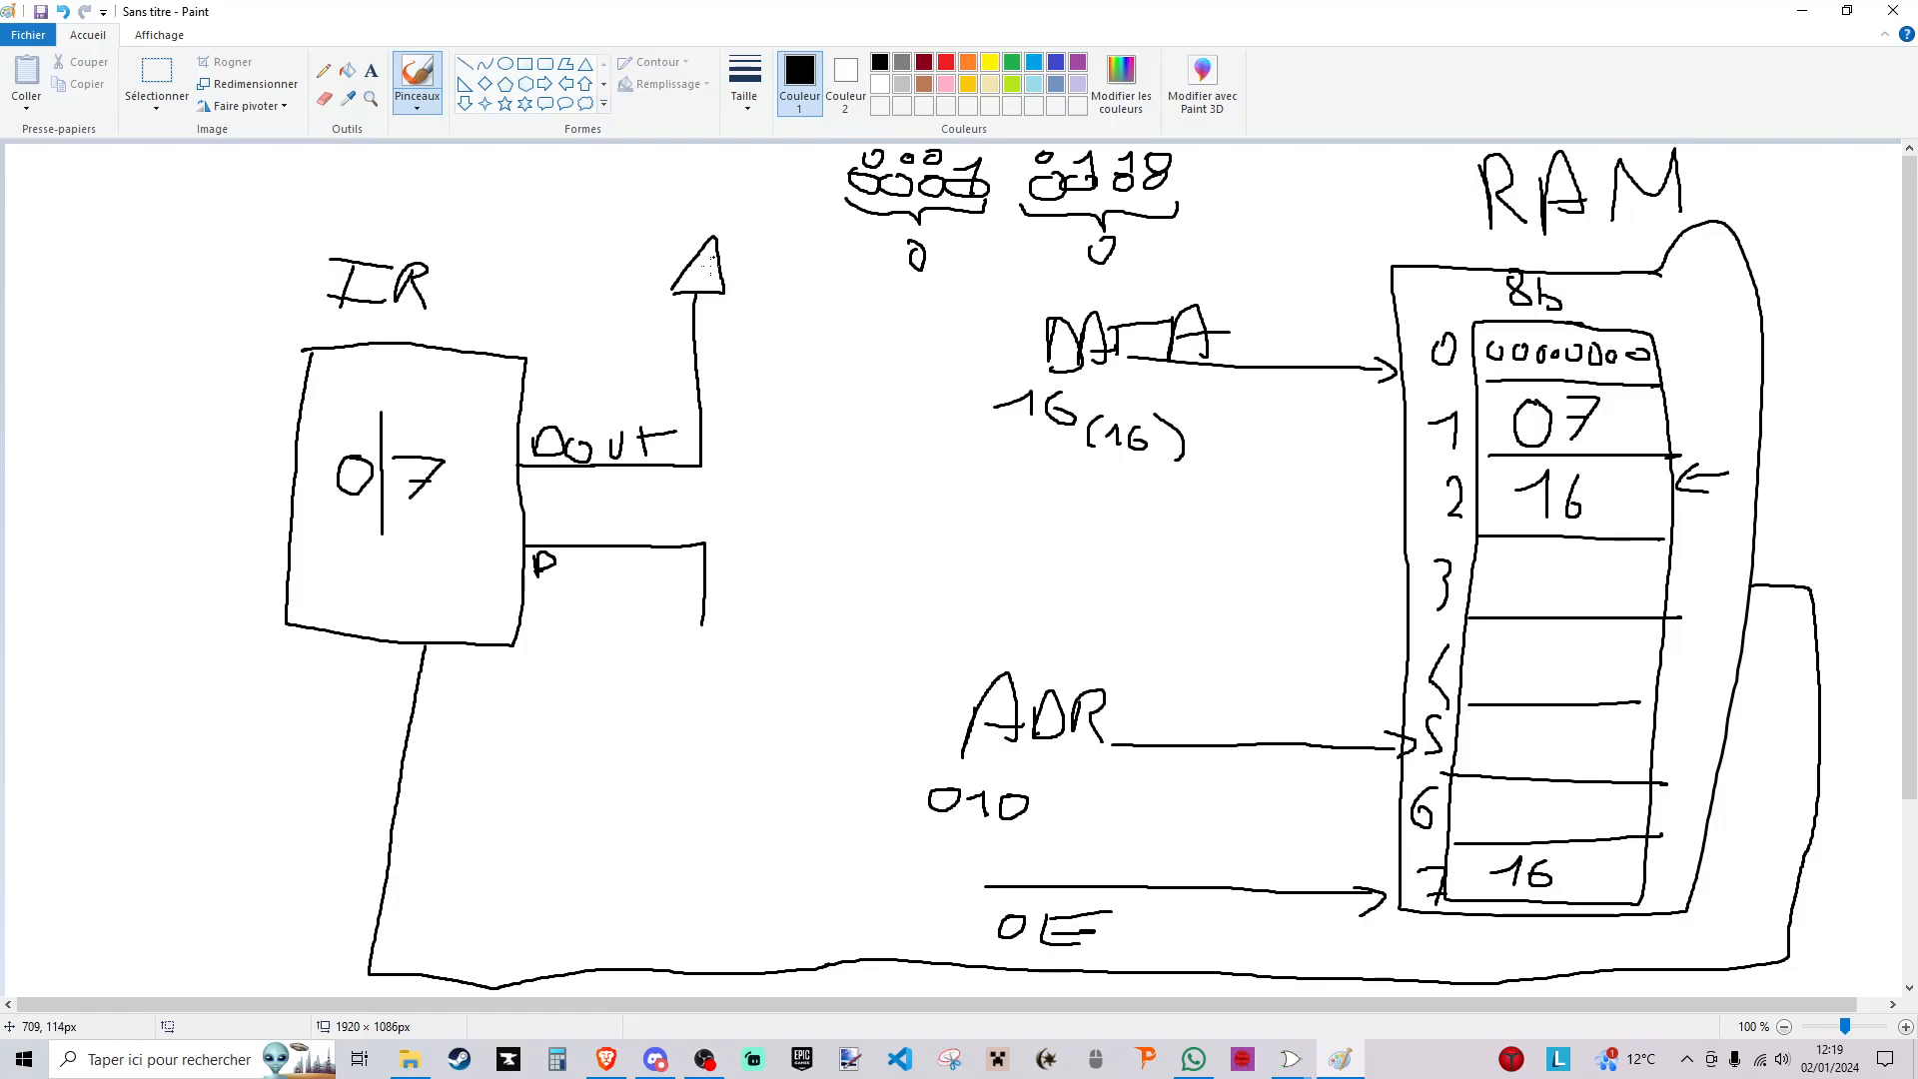
mouse_move(722, 240)
mouse_down()
mouse_move(718, 206)
mouse_move(775, 214)
mouse_move(814, 680)
mouse_move(920, 747)
mouse_move(1113, 745)
mouse_up()
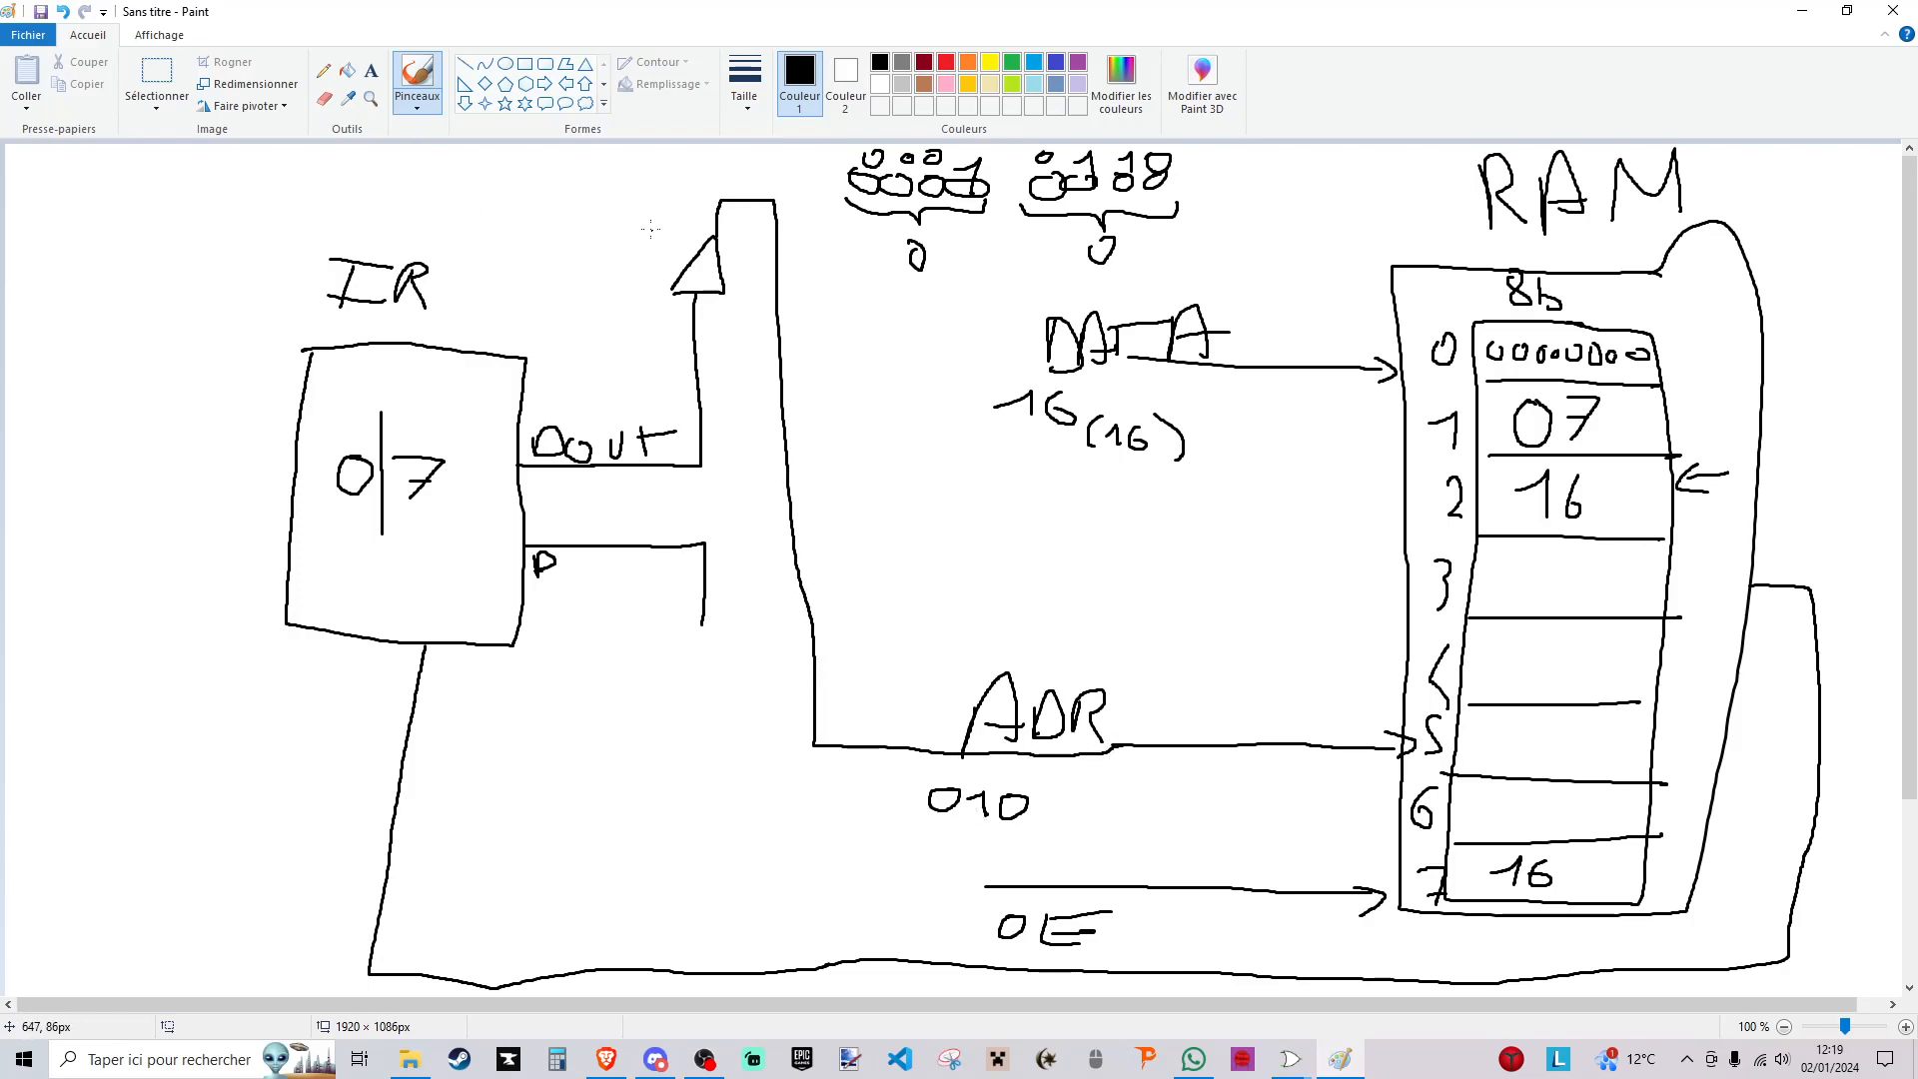
- Draw an arrow pointing at the triangular buffer on the Dout line and label it "Bit Sel"
drag(572, 229, 660, 252)
mouse_move(631, 236)
mouse_down()
mouse_move(659, 251)
mouse_move(633, 264)
mouse_up()
mouse_move(513, 186)
mouse_down()
mouse_move(520, 212)
mouse_move(561, 210)
mouse_up()
drag(549, 190, 588, 186)
click(544, 186)
mouse_move(509, 237)
mouse_down()
mouse_move(490, 266)
mouse_move(529, 247)
mouse_move(551, 268)
mouse_up()
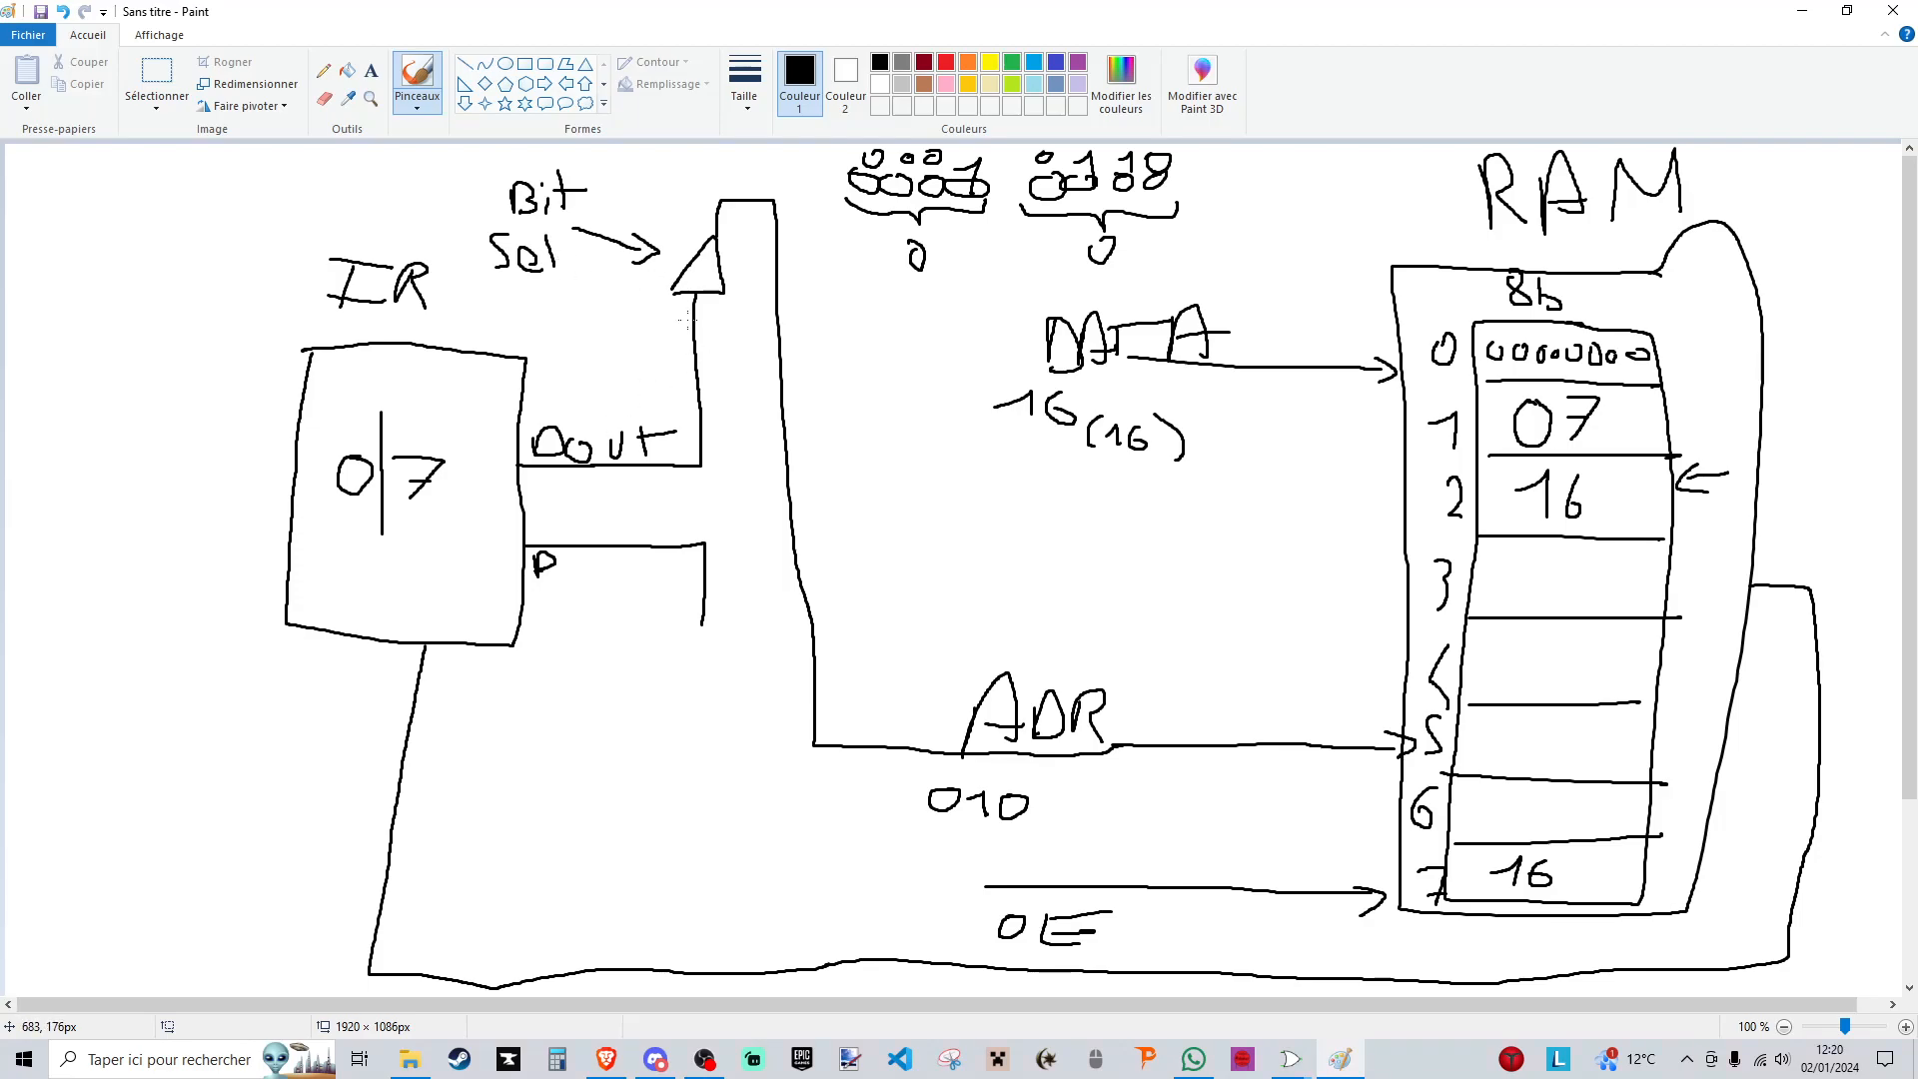
- Complete the label of the IR's lower output as "Data" and extend its line beneath the RAM to a new box labelled CU
scroll(584, 516, down, 3)
scroll(316, 432, up, 3)
drag(566, 569, 609, 582)
mouse_move(701, 625)
mouse_down()
mouse_move(691, 827)
mouse_move(714, 840)
mouse_move(1362, 875)
mouse_up()
scroll(702, 689, down, 3)
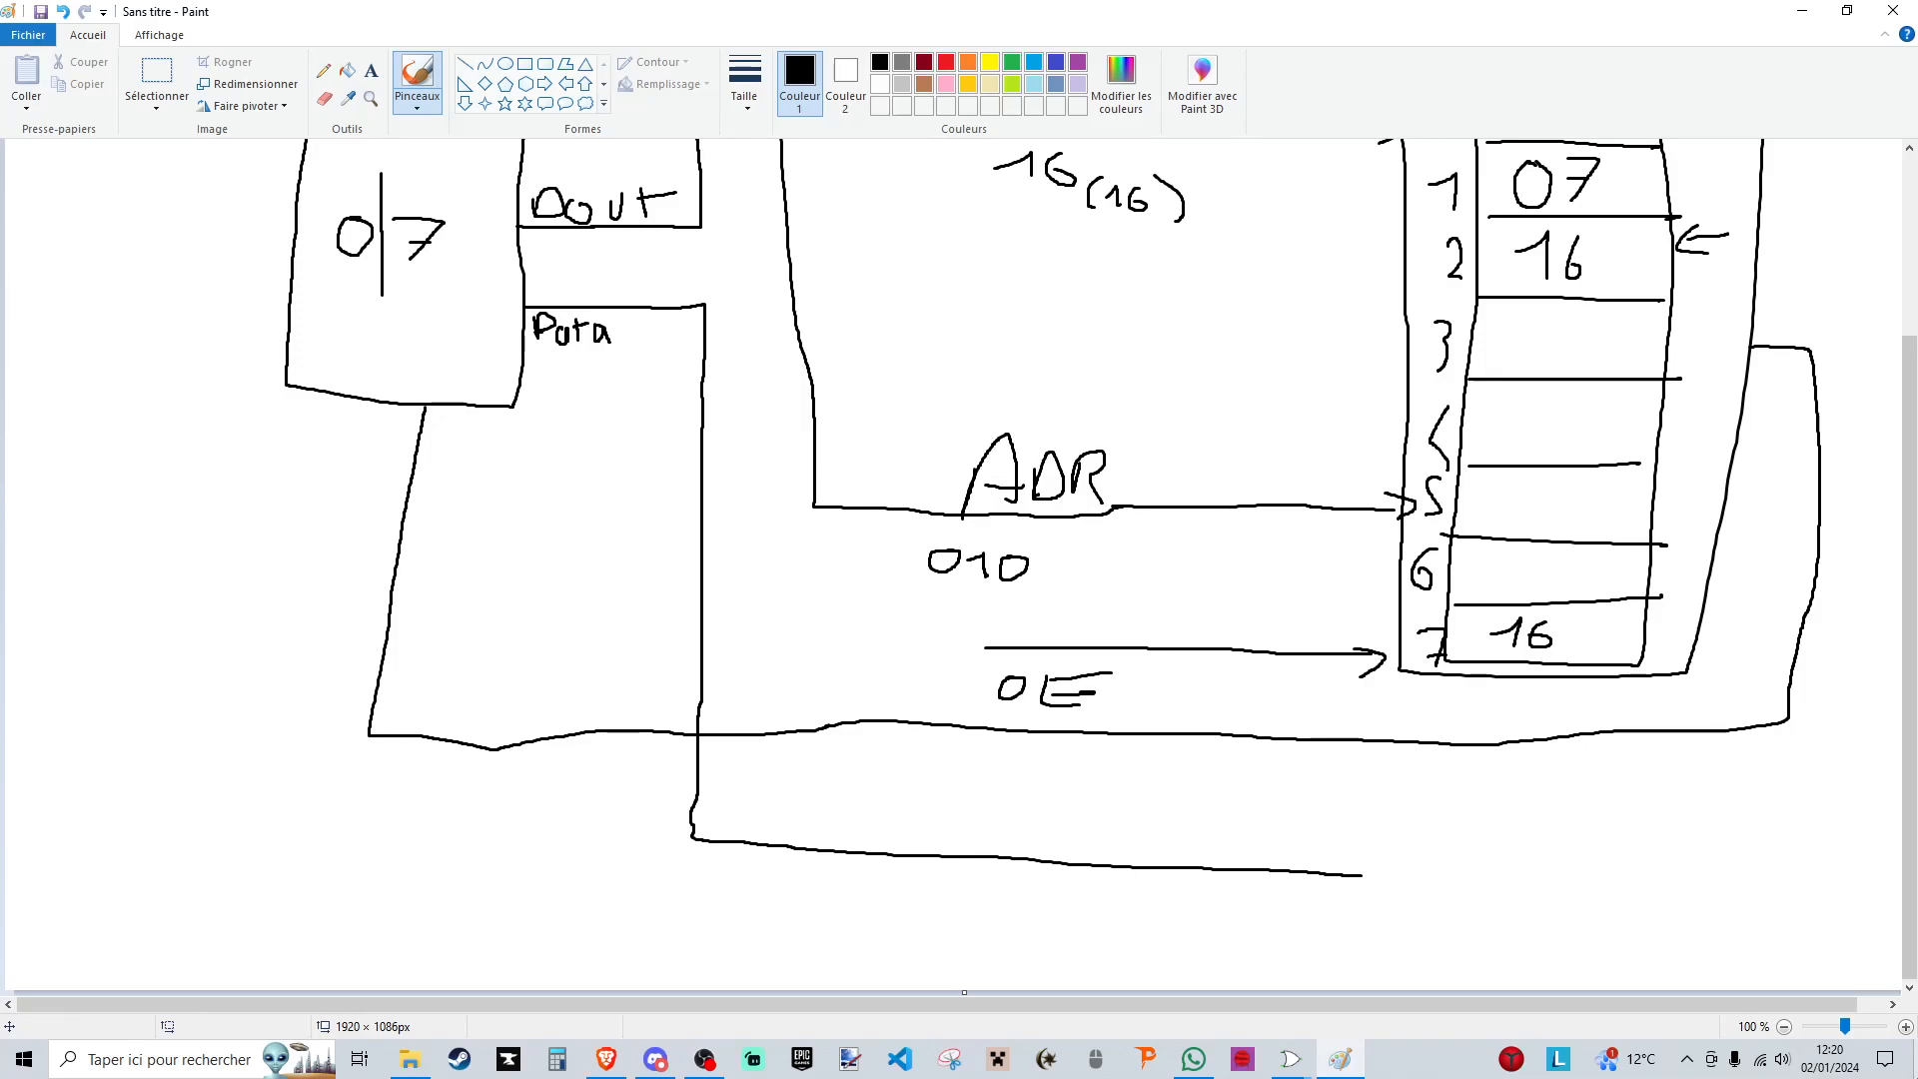
drag(1388, 873, 1408, 871)
drag(1465, 879, 1486, 877)
mouse_move(1660, 817)
mouse_down()
mouse_move(1555, 939)
mouse_move(1671, 814)
mouse_move(1586, 867)
mouse_move(1610, 872)
mouse_up()
drag(1619, 845, 1636, 876)
drag(1365, 876, 1548, 879)
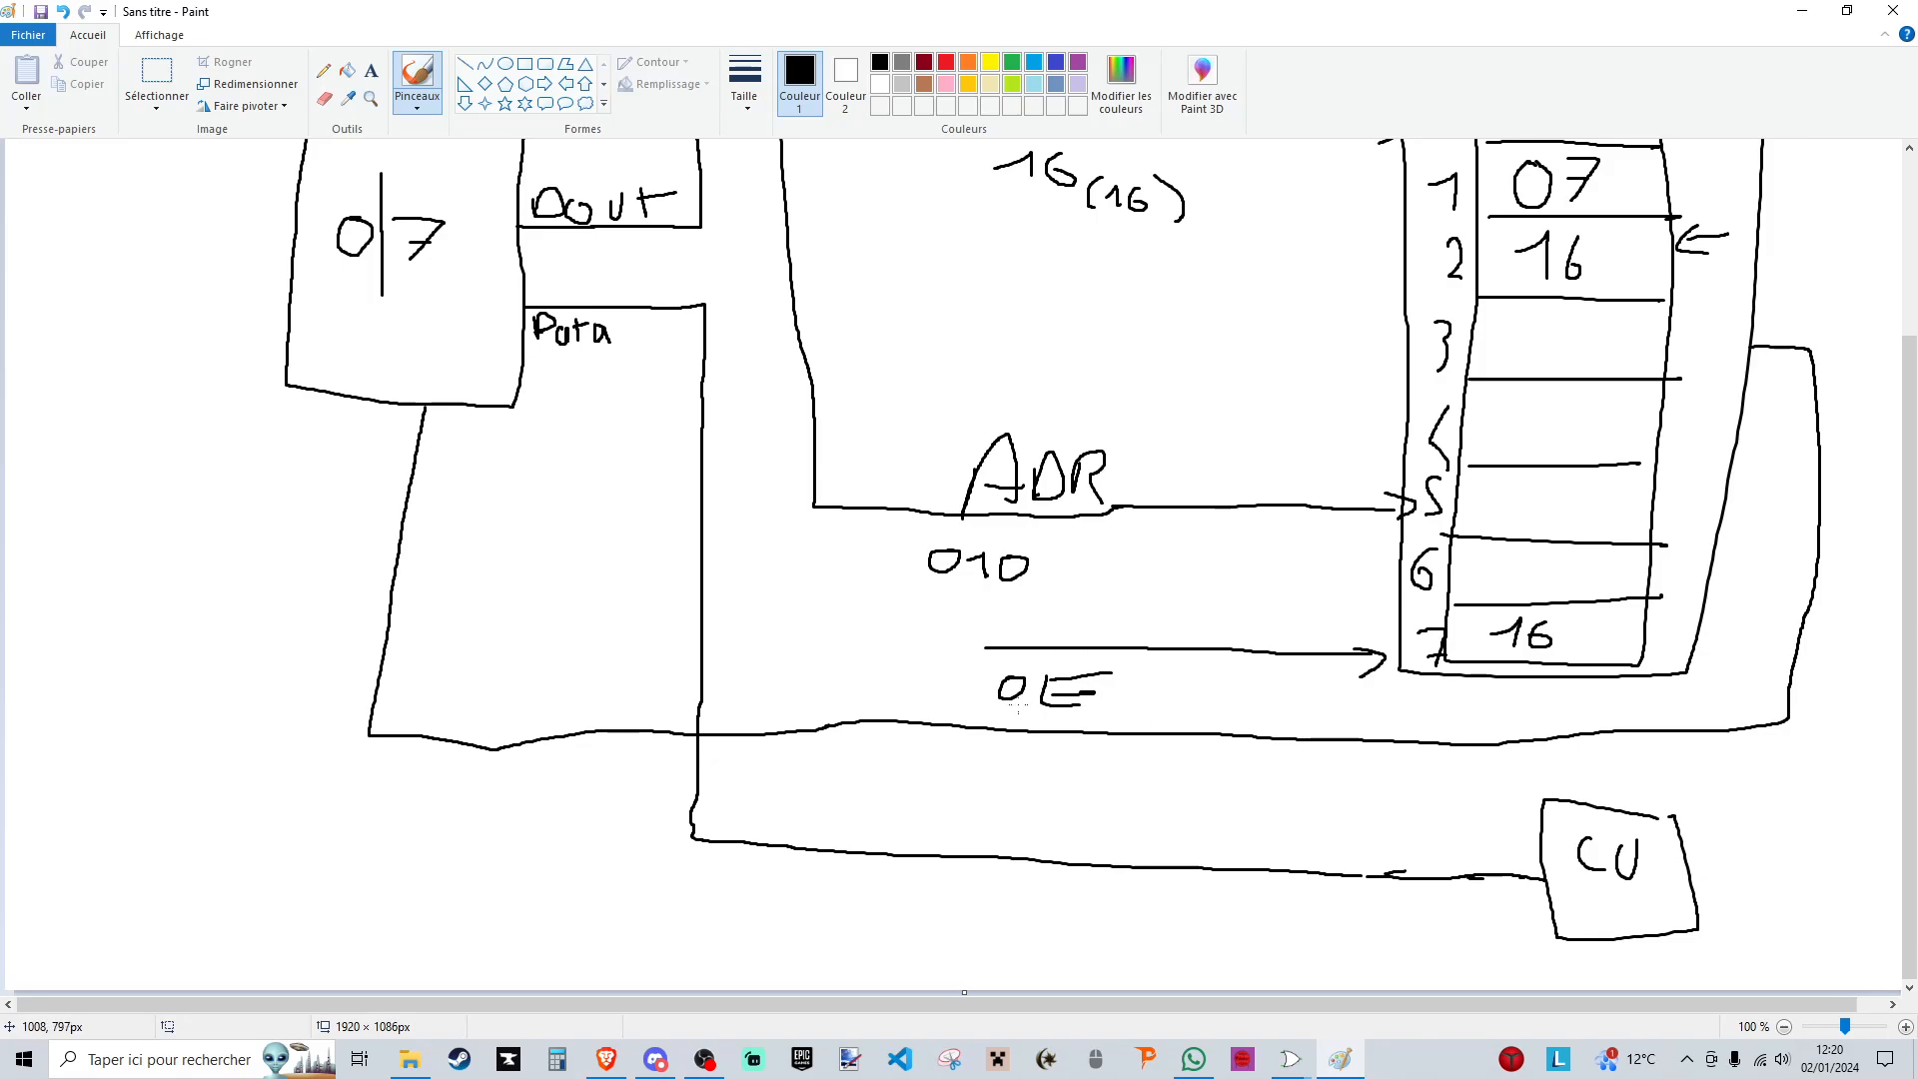
- Draw a downward triangular buffer on the IR's Data line, with arrows from digit 0 to it and from digit 7 to the Dout buffer
scroll(1003, 699, up, 3)
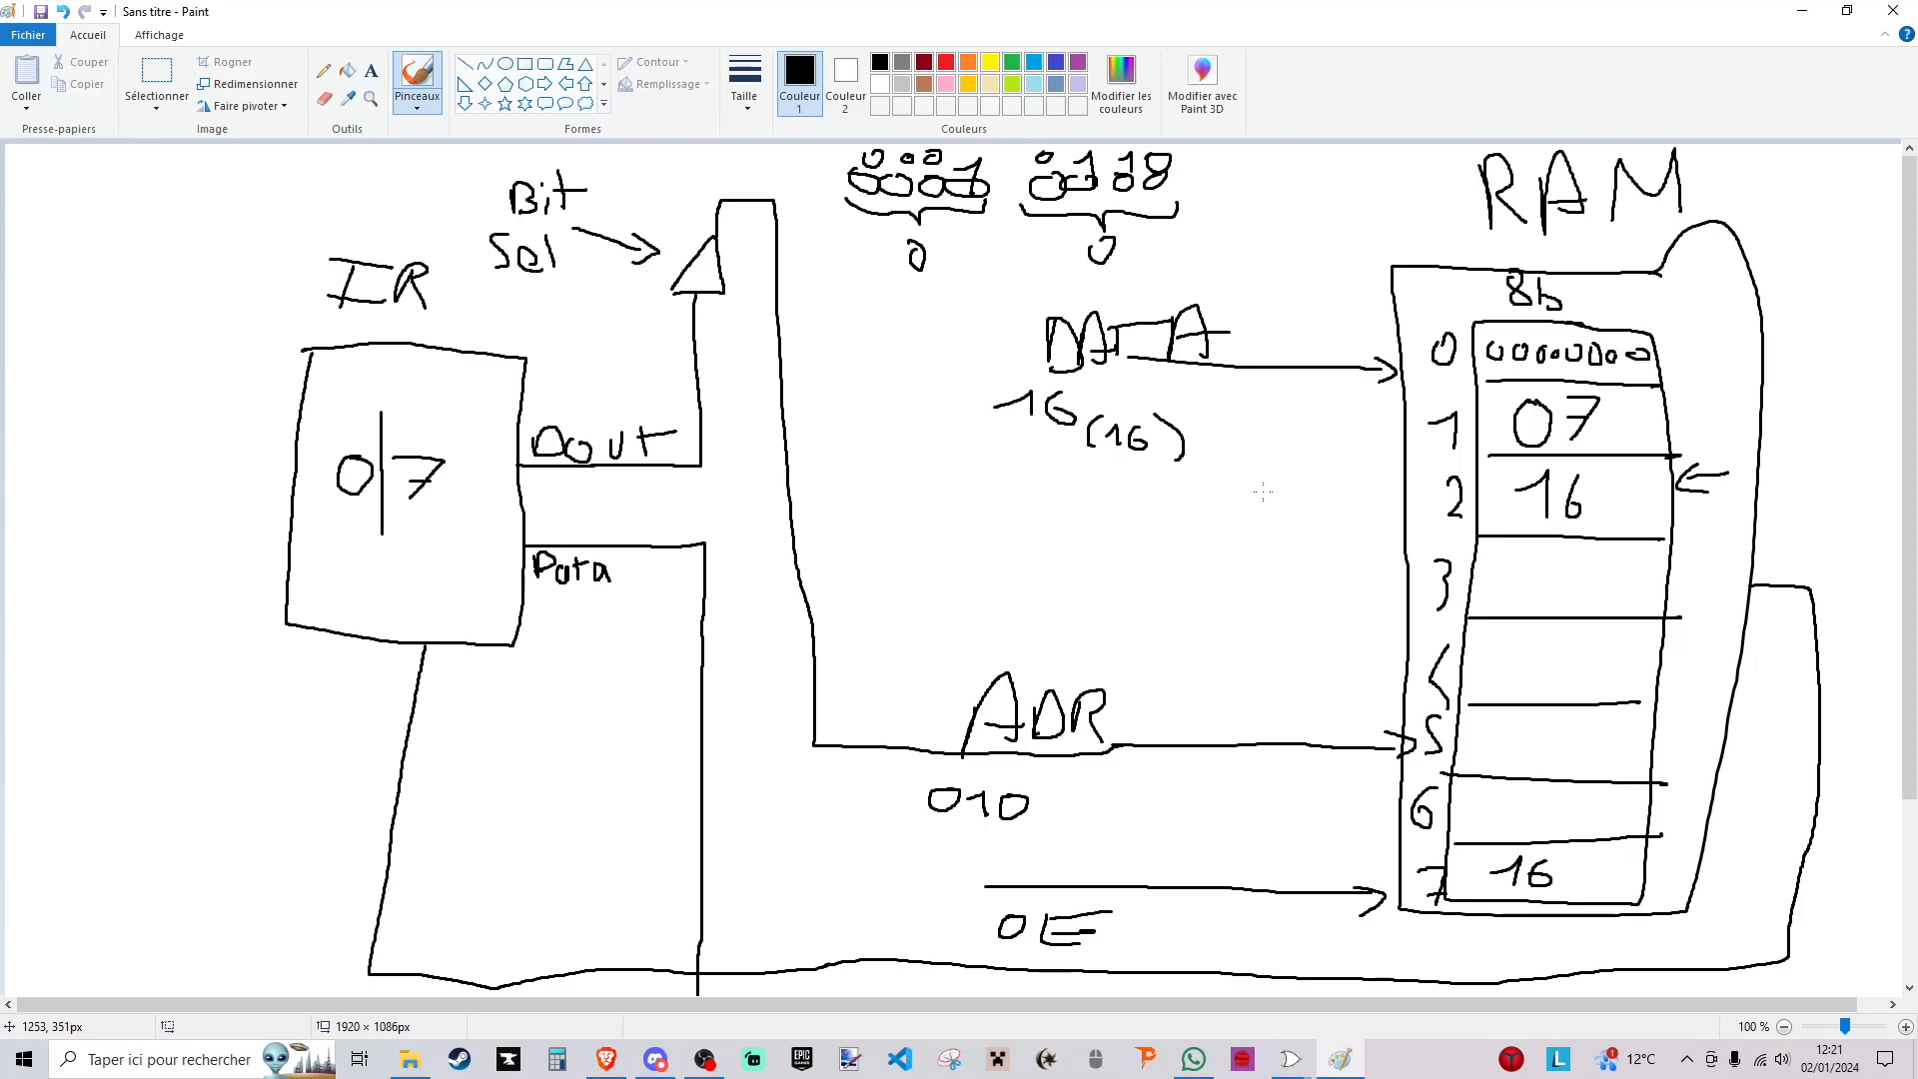
scroll(1536, 510, down, 3)
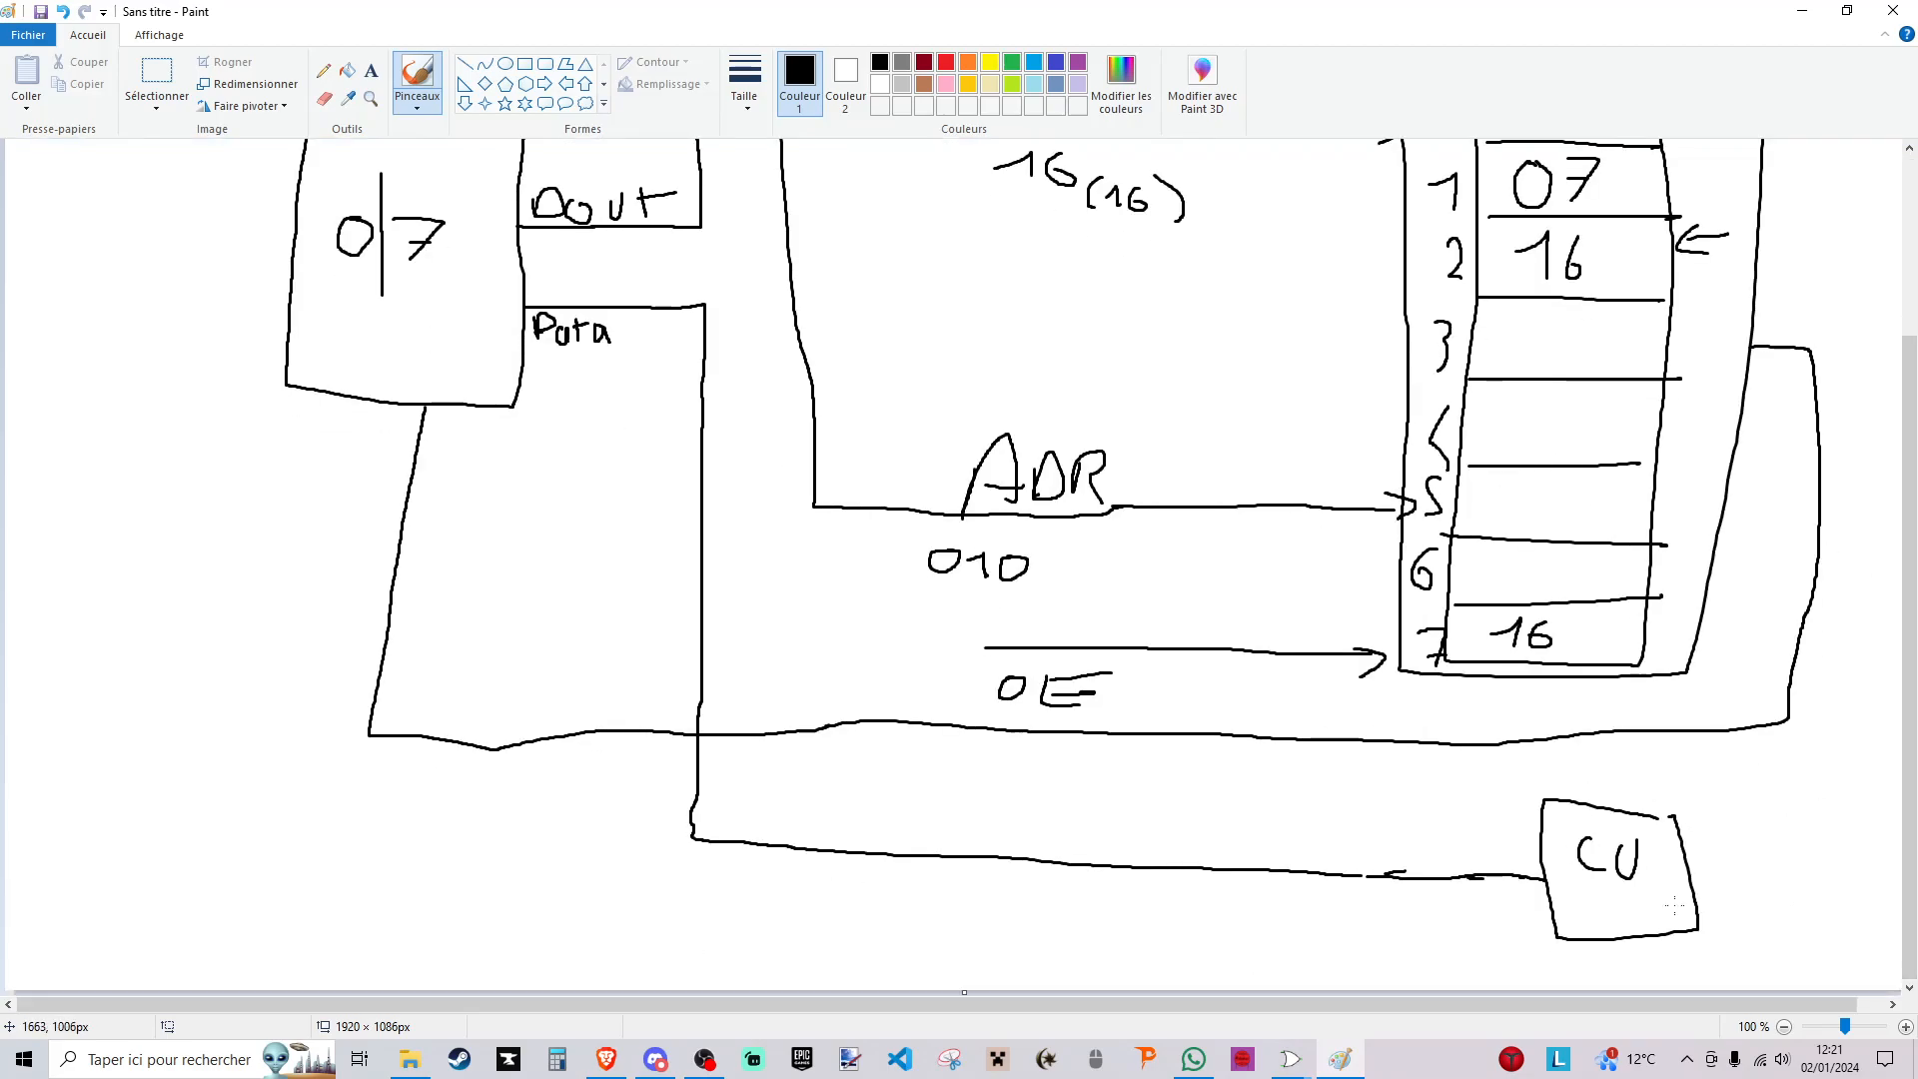
scroll(578, 408, up, 3)
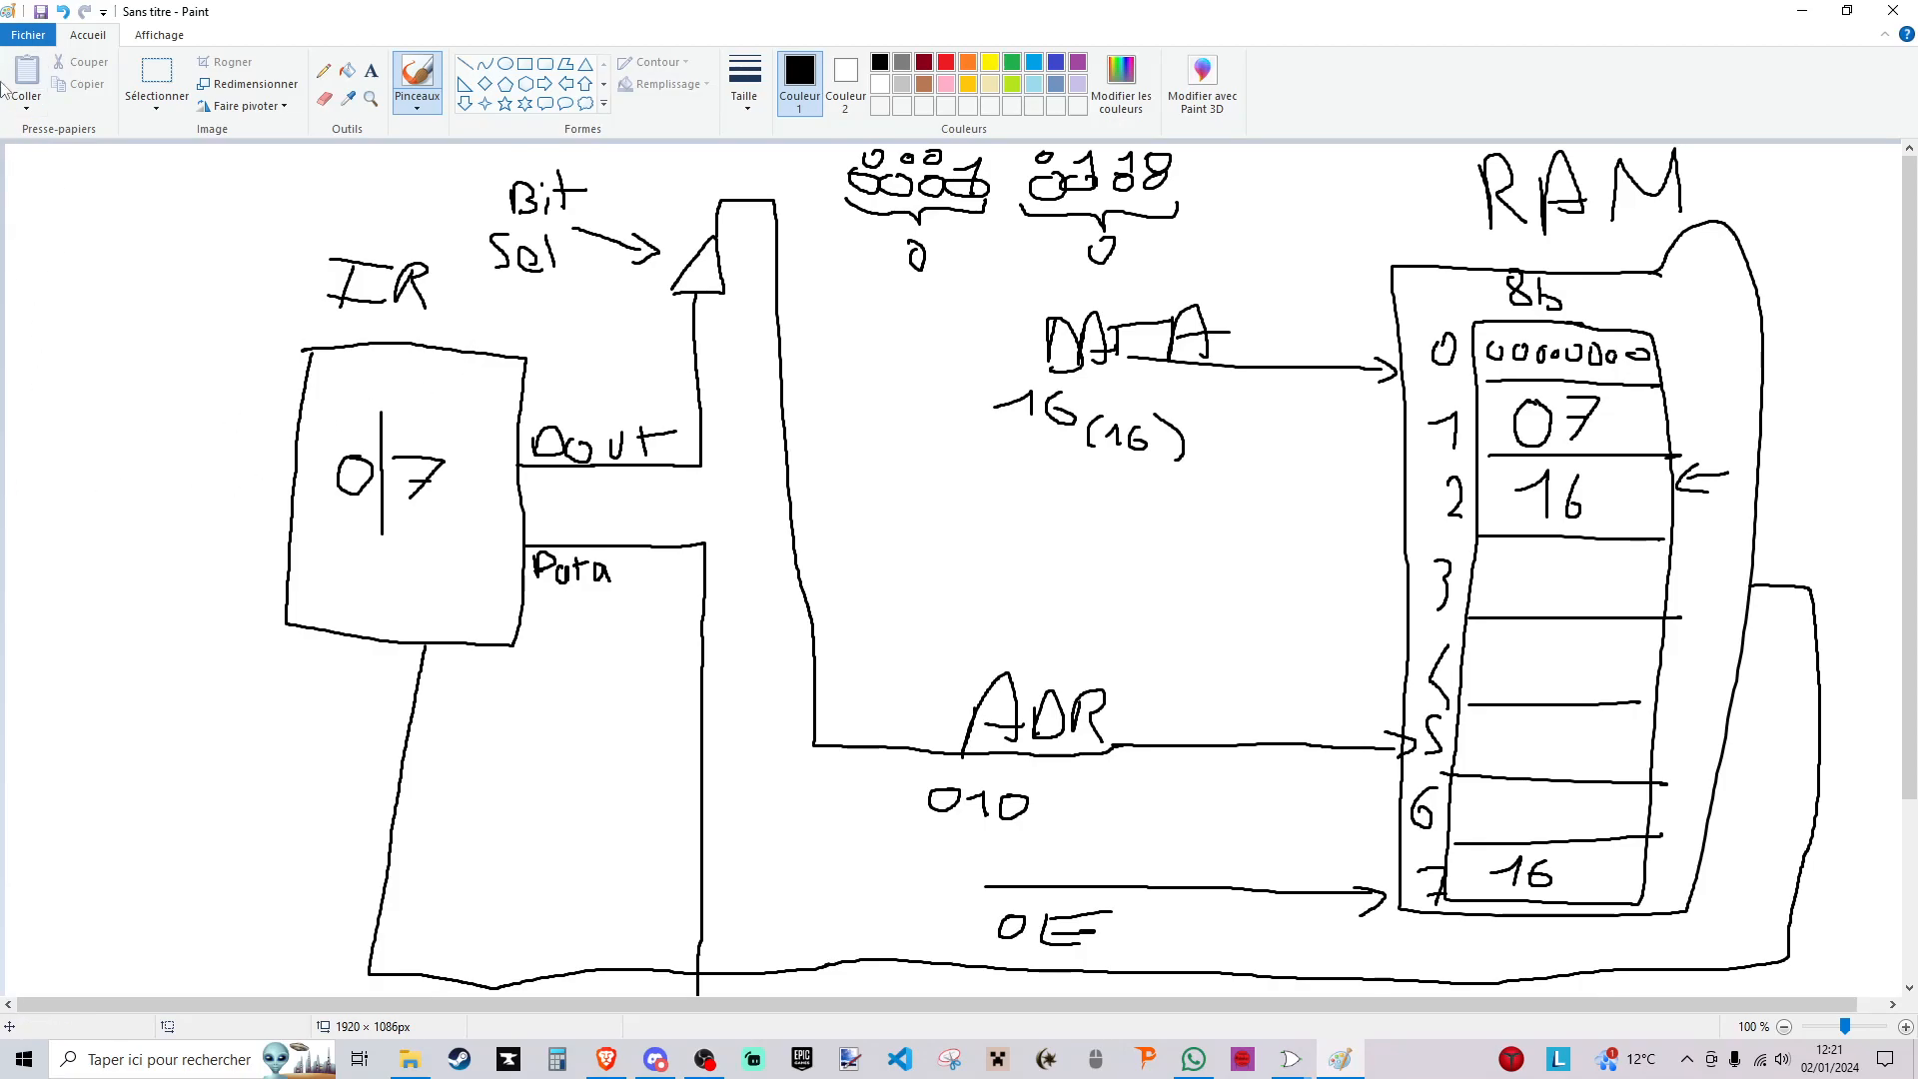
mouse_move(677, 723)
mouse_down()
mouse_move(721, 720)
mouse_move(701, 789)
mouse_up()
drag(677, 724, 699, 786)
mouse_move(343, 512)
mouse_down()
mouse_move(480, 651)
mouse_move(625, 720)
mouse_move(611, 741)
mouse_up()
mouse_move(449, 447)
mouse_down()
mouse_move(650, 296)
mouse_move(655, 318)
mouse_up()
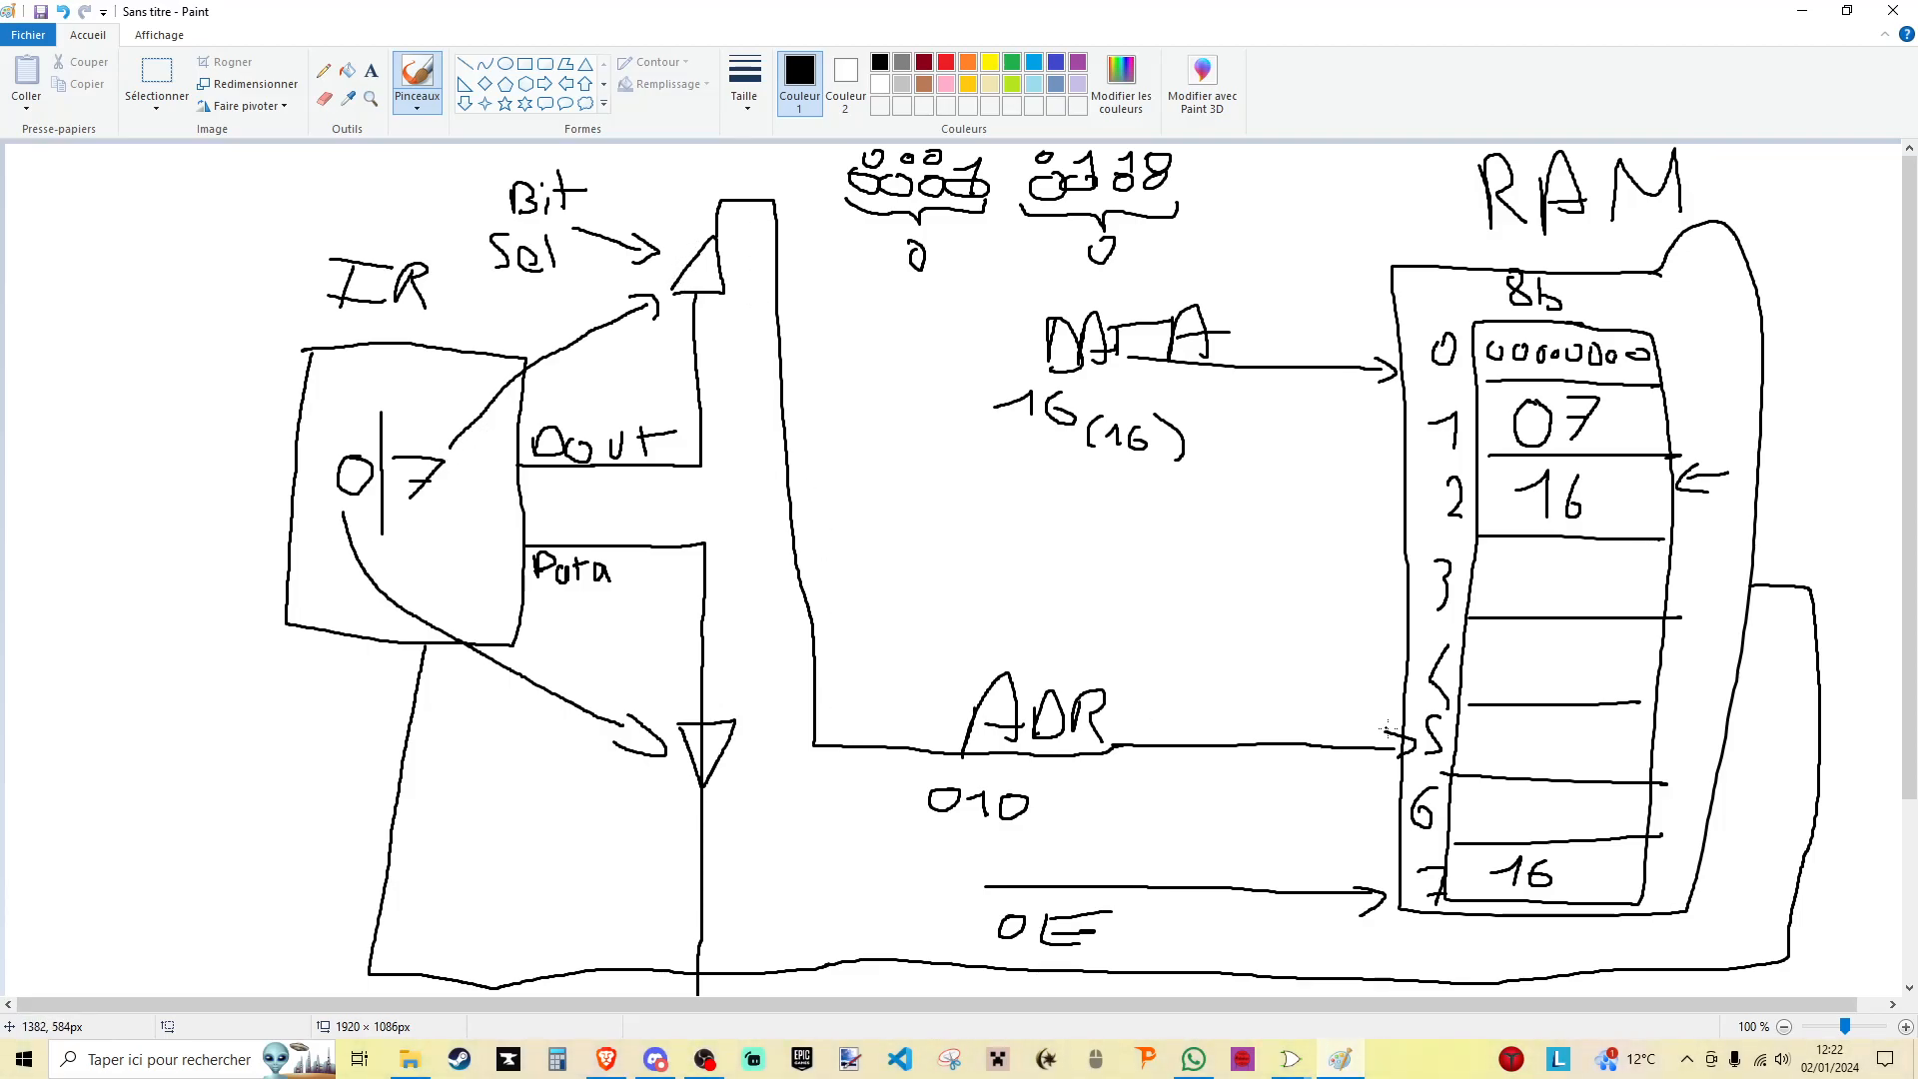
scroll(1777, 796, down, 2)
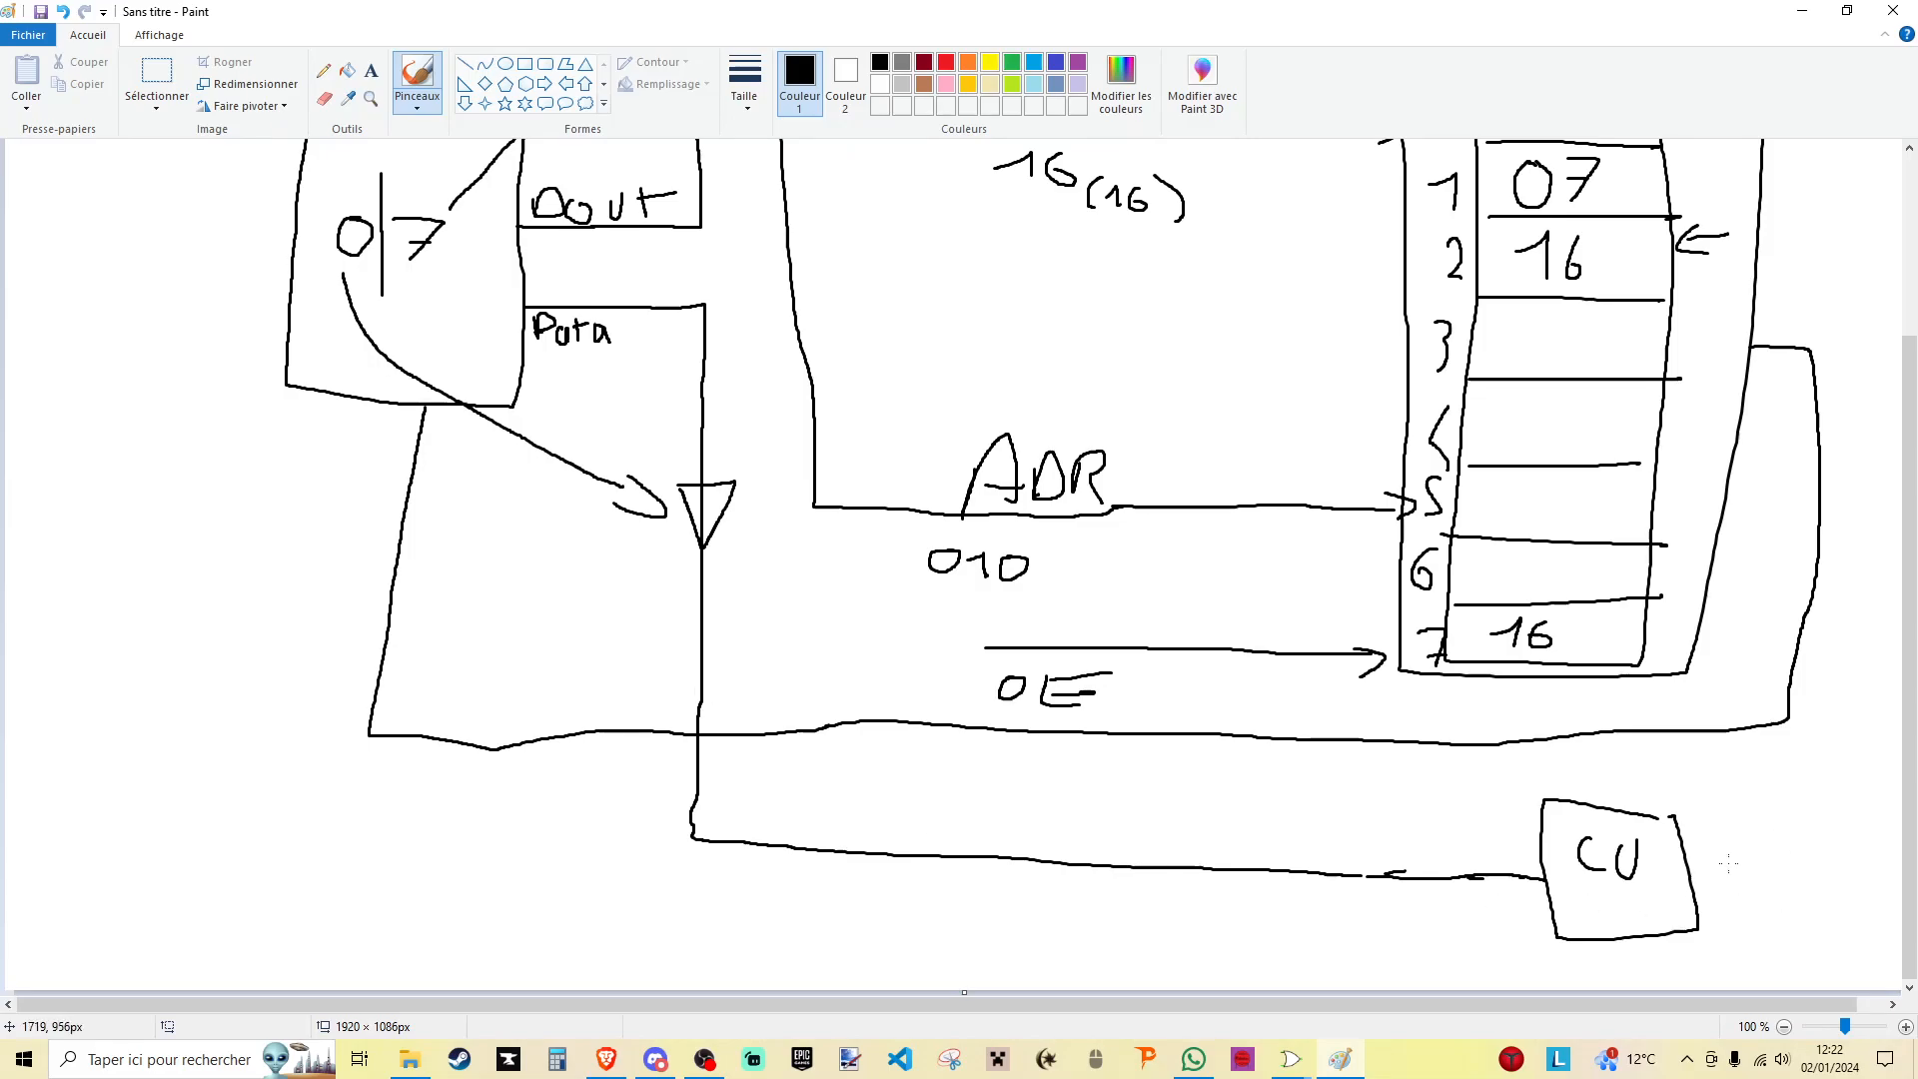
scroll(1128, 616, up, 2)
scroll(1059, 588, down, 2)
scroll(766, 570, up, 2)
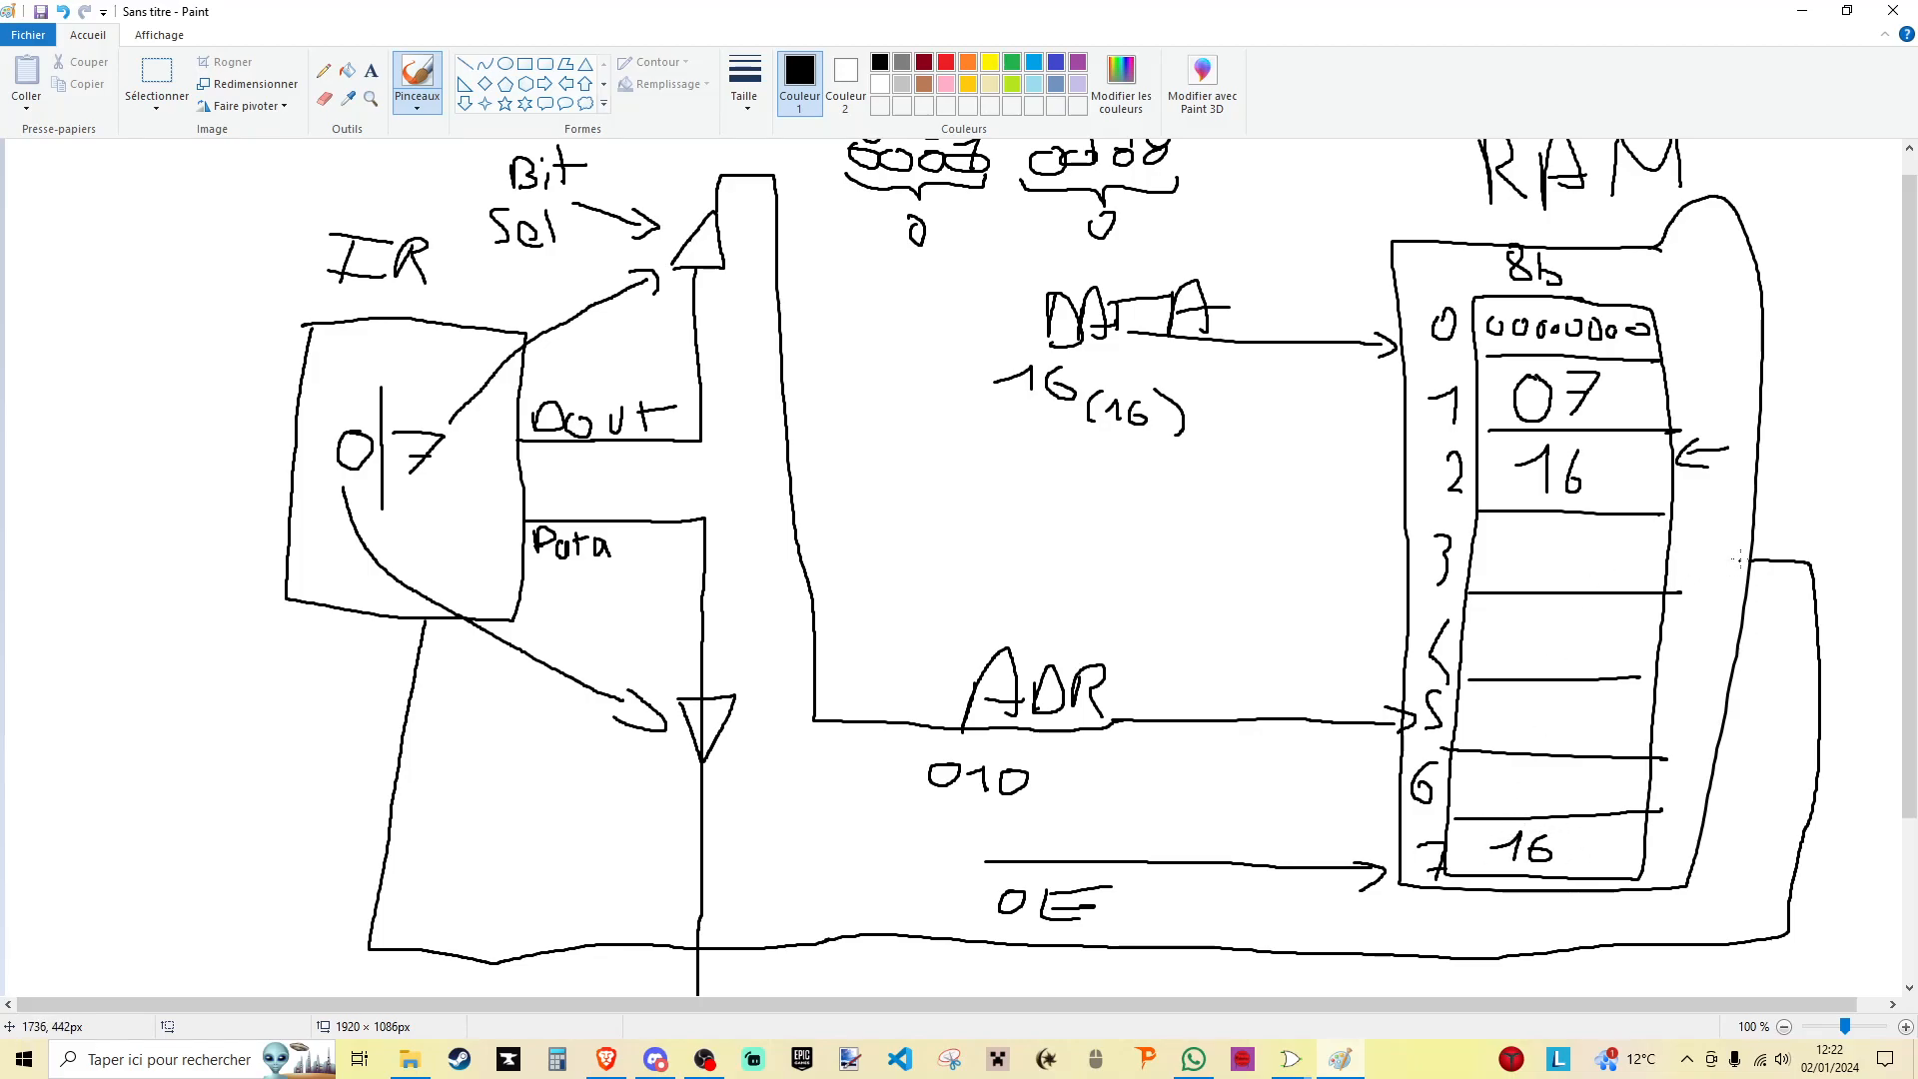
scroll(1816, 557, down, 3)
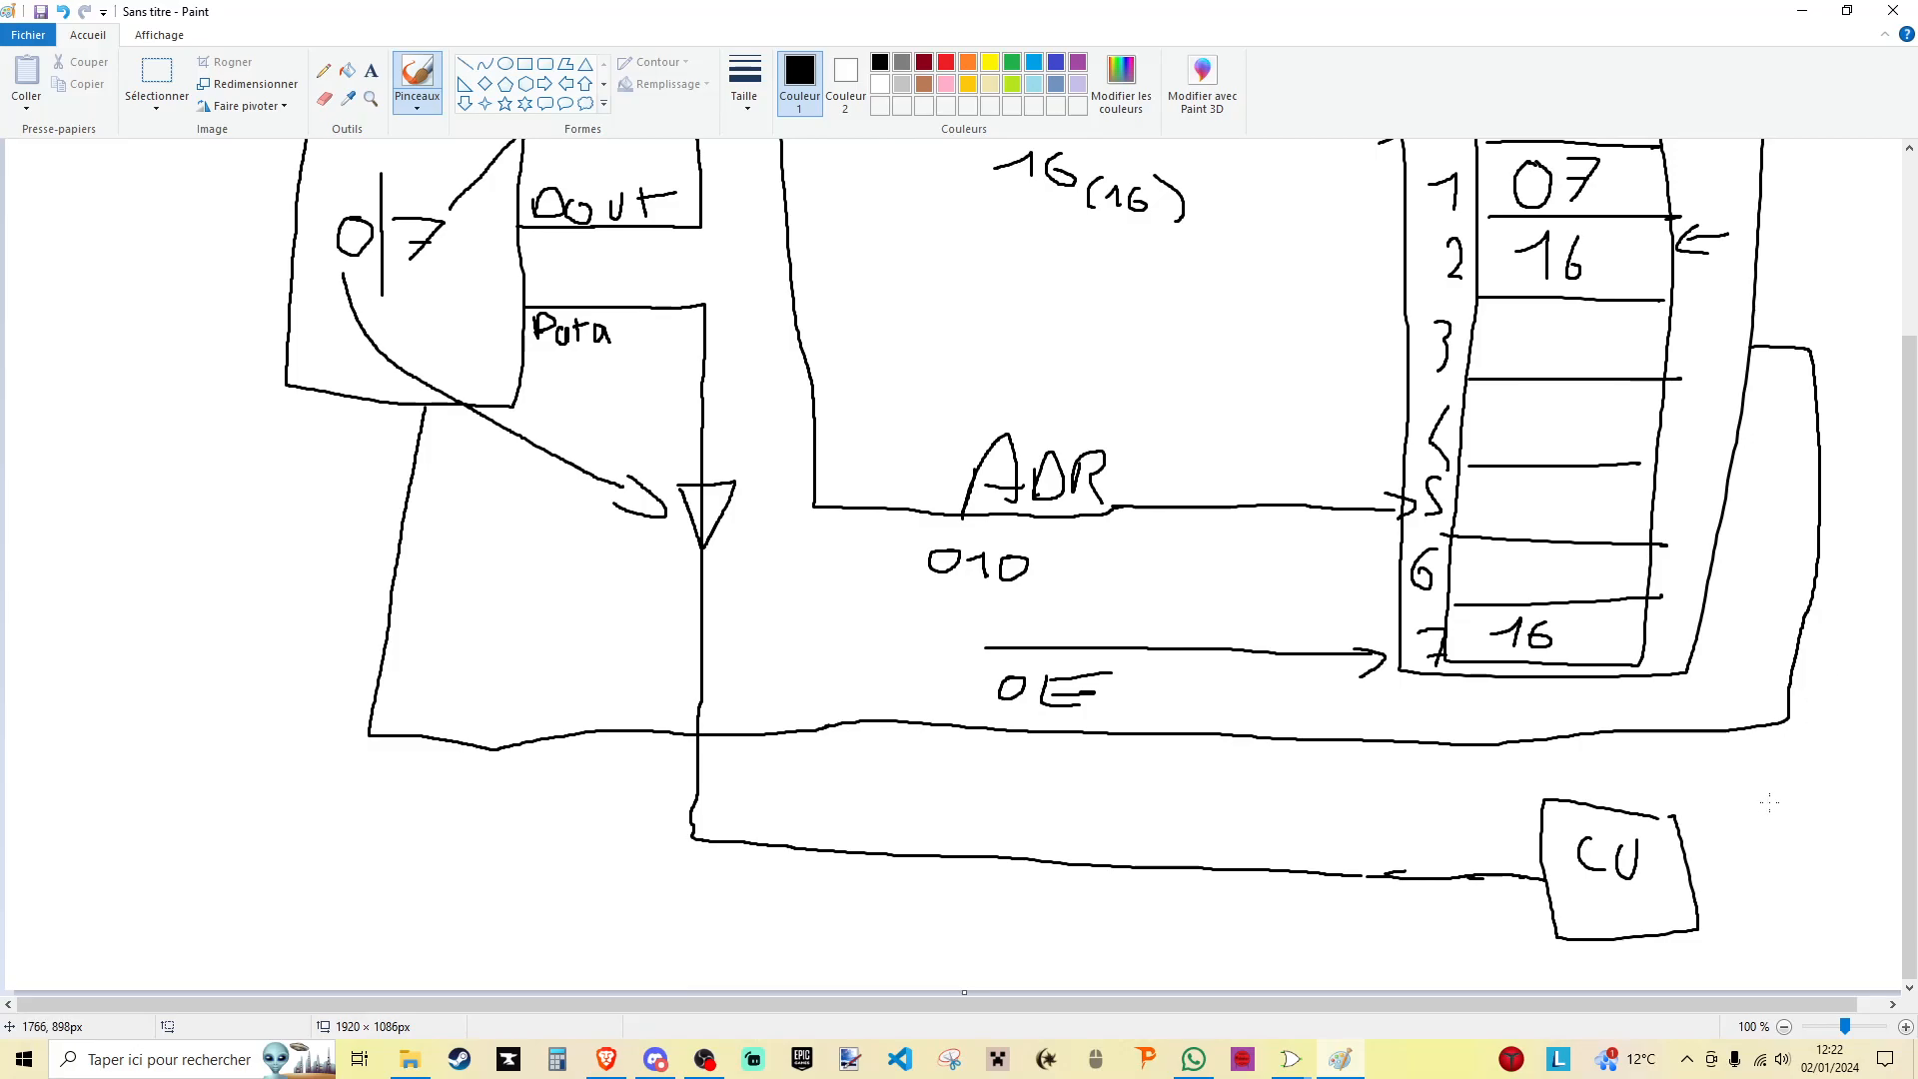
scroll(438, 361, up, 3)
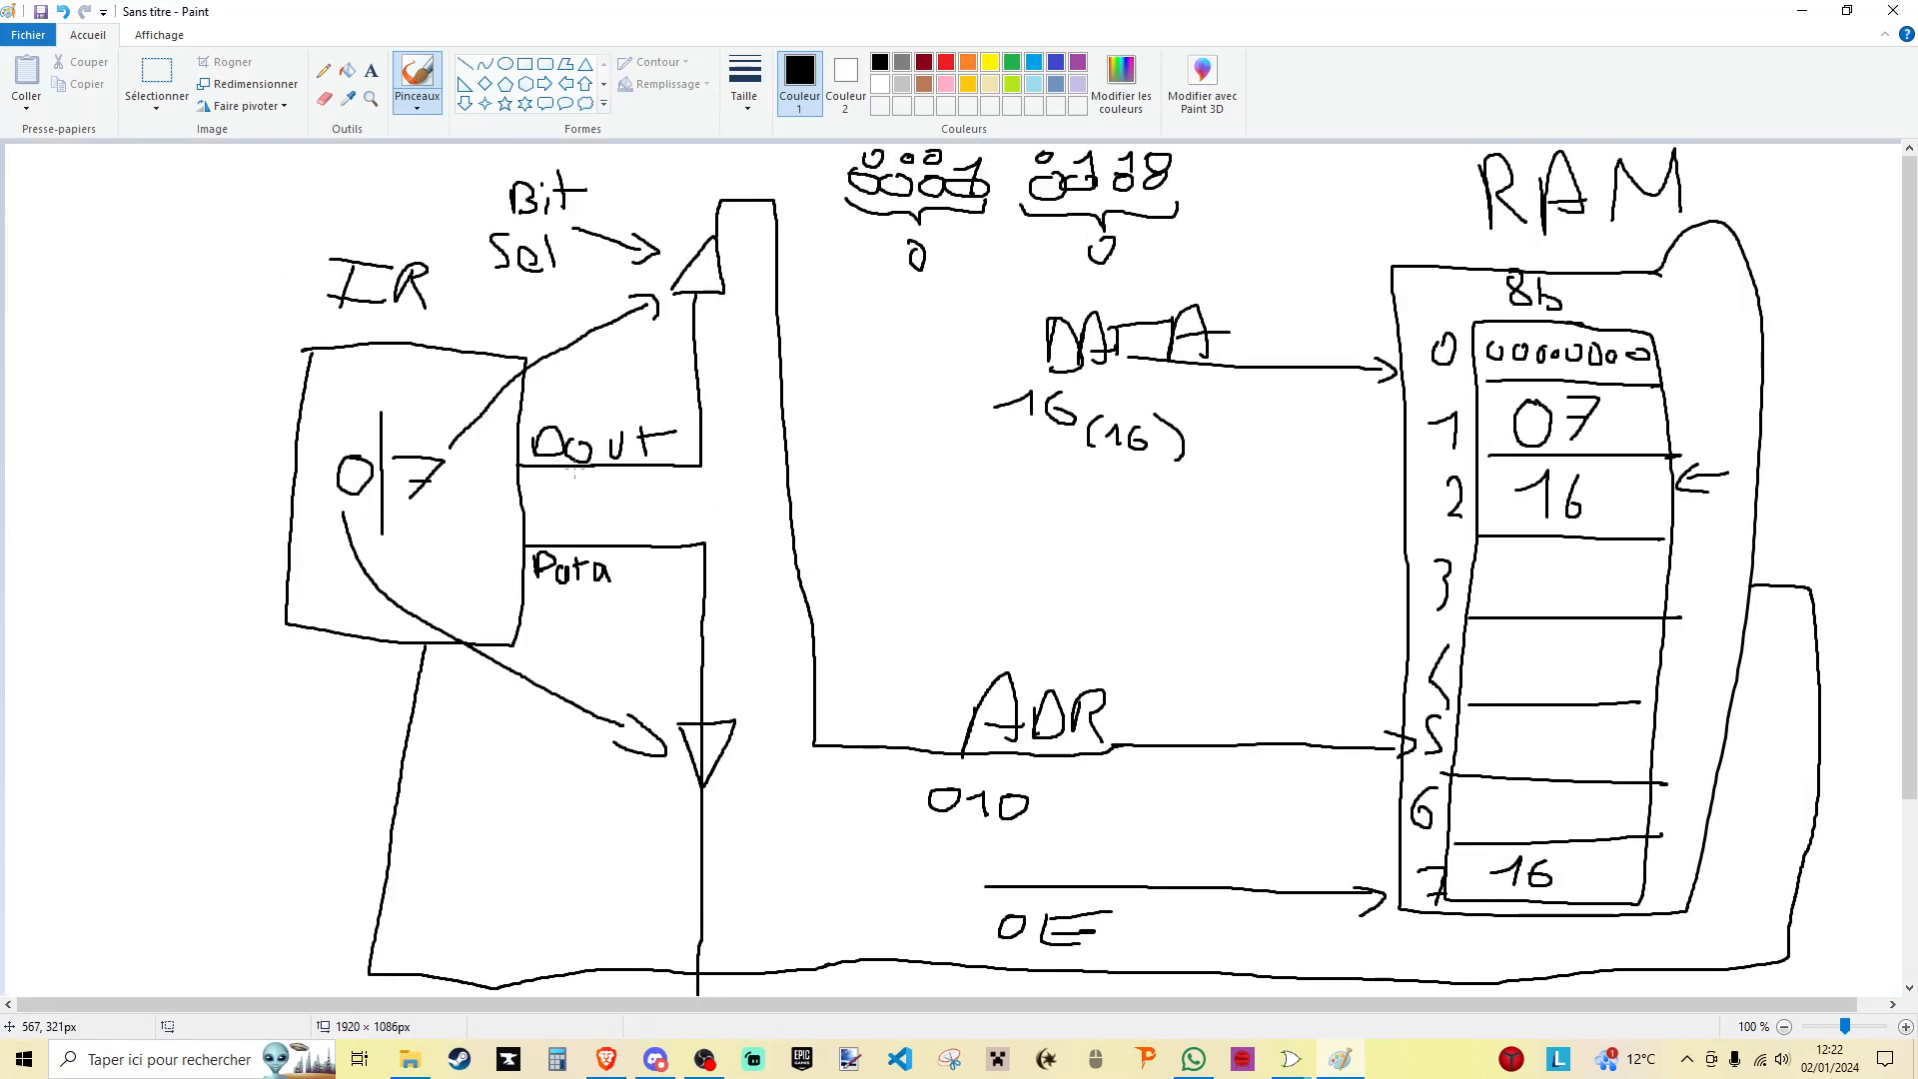
- Branch the RAM output line below the IR to a new box labelled Reg A and write 16 in it
scroll(530, 560, down, 3)
mouse_move(367, 737)
mouse_down()
mouse_move(358, 821)
mouse_move(394, 917)
mouse_up()
drag(430, 835, 427, 857)
mouse_move(433, 815)
mouse_down()
mouse_move(473, 809)
mouse_move(491, 833)
mouse_up()
mouse_move(533, 756)
mouse_down()
mouse_move(529, 815)
mouse_move(565, 785)
mouse_up()
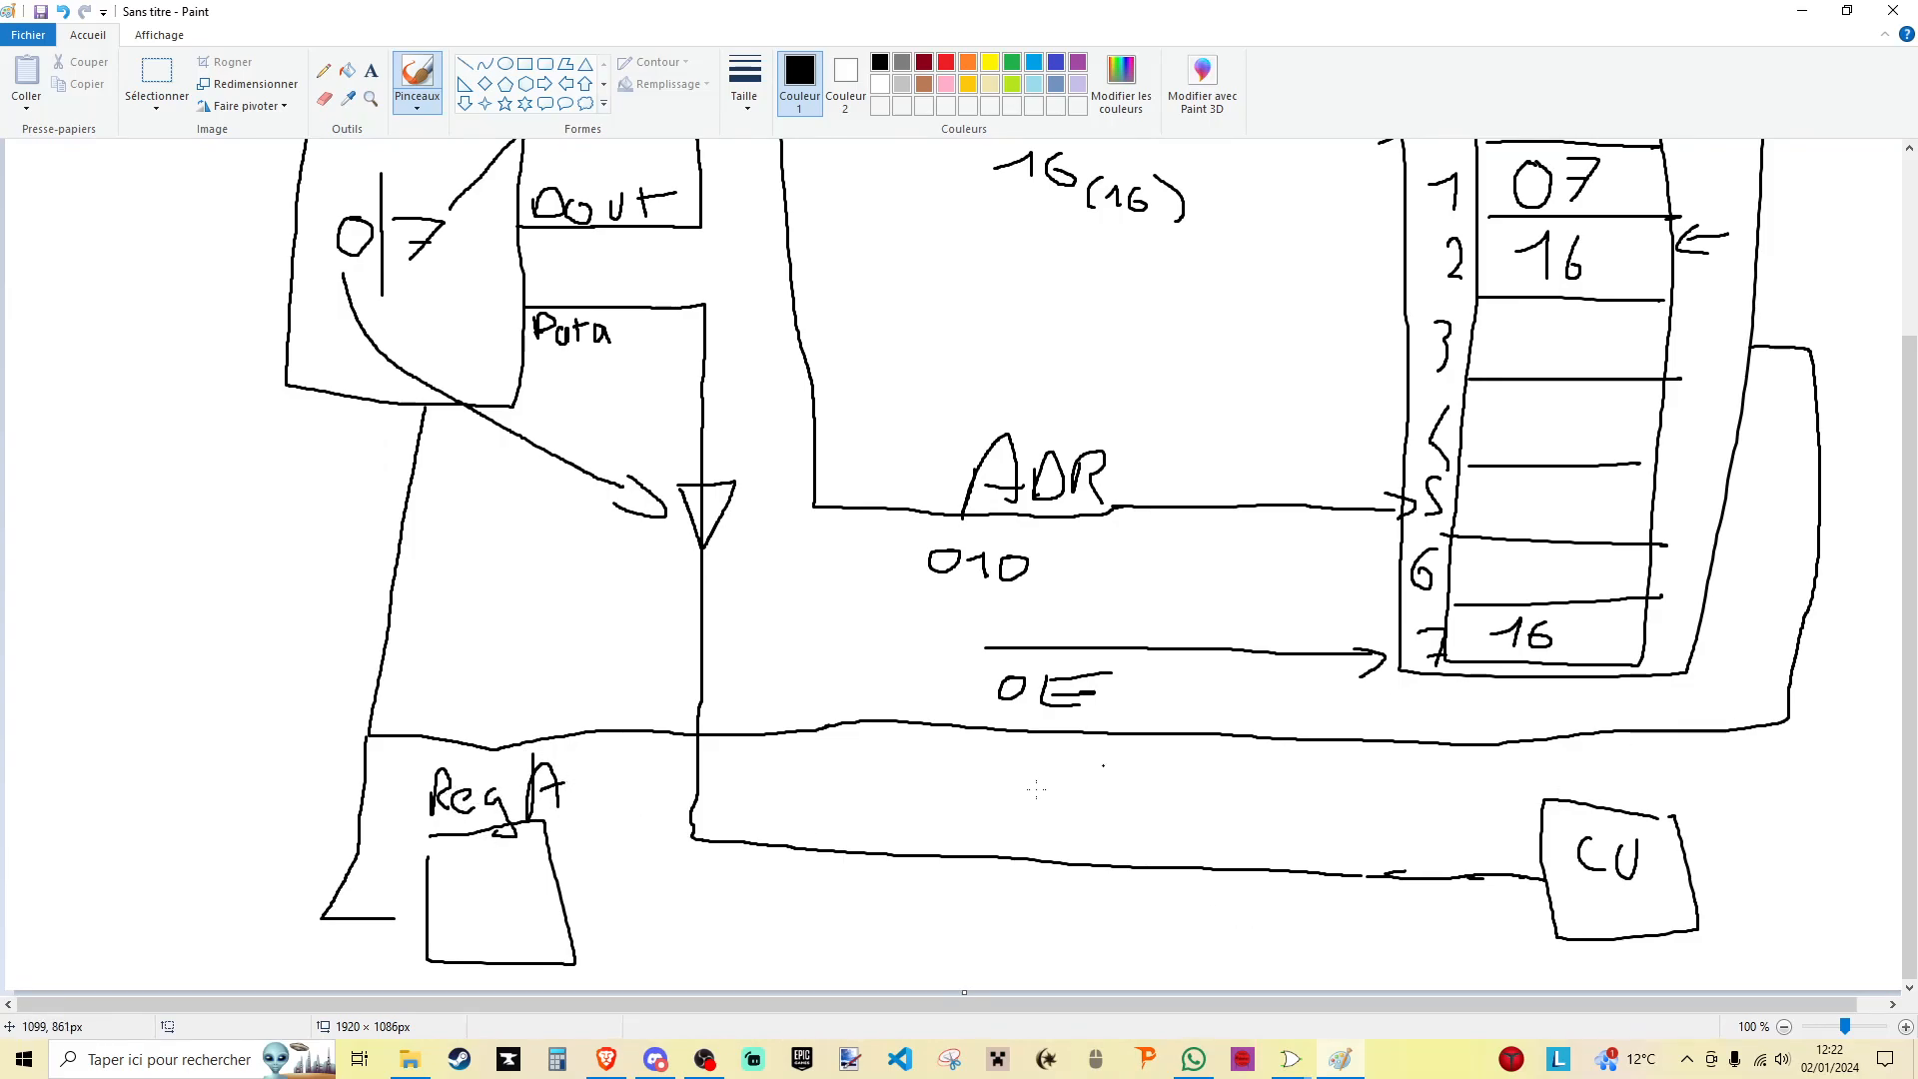
mouse_move(441, 904)
mouse_down()
mouse_move(475, 874)
mouse_move(473, 929)
mouse_up()
mouse_move(519, 883)
mouse_down()
mouse_move(498, 923)
mouse_move(496, 907)
mouse_up()
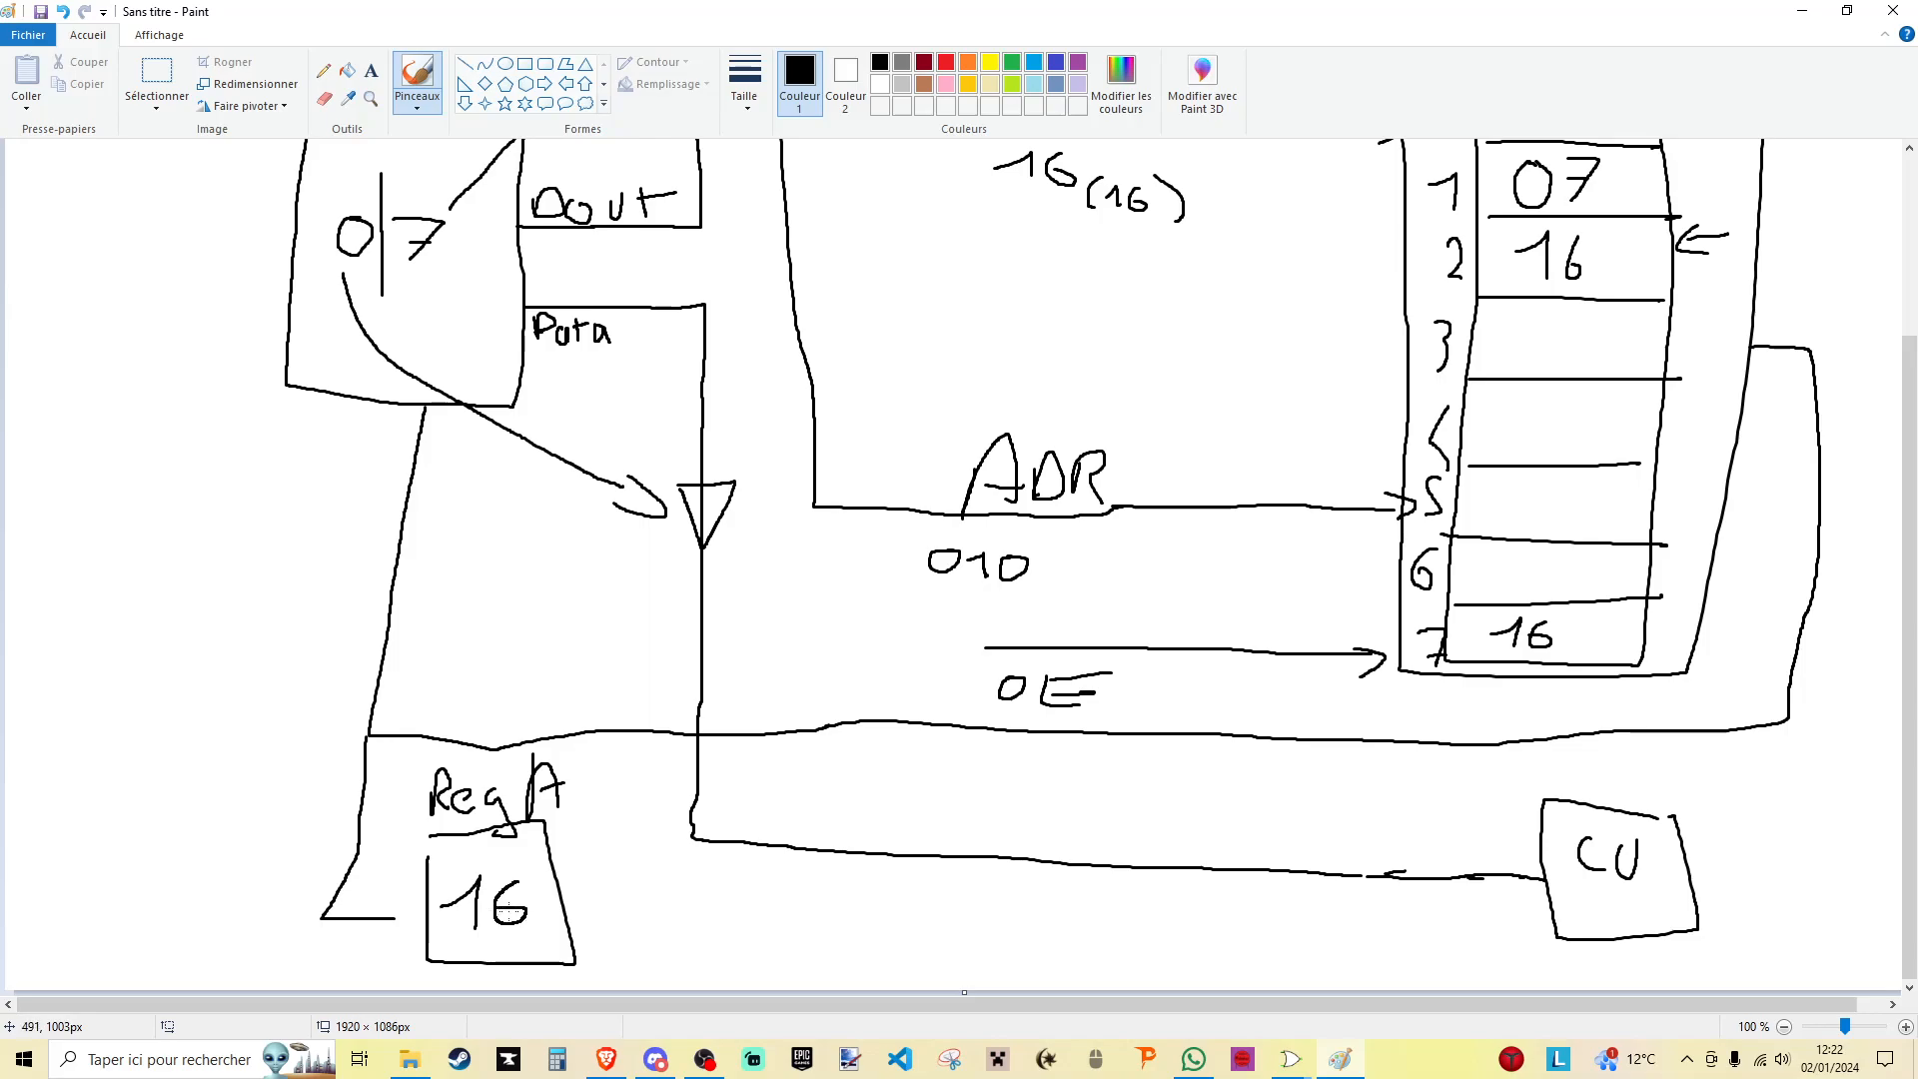
scroll(145, 577, up, 3)
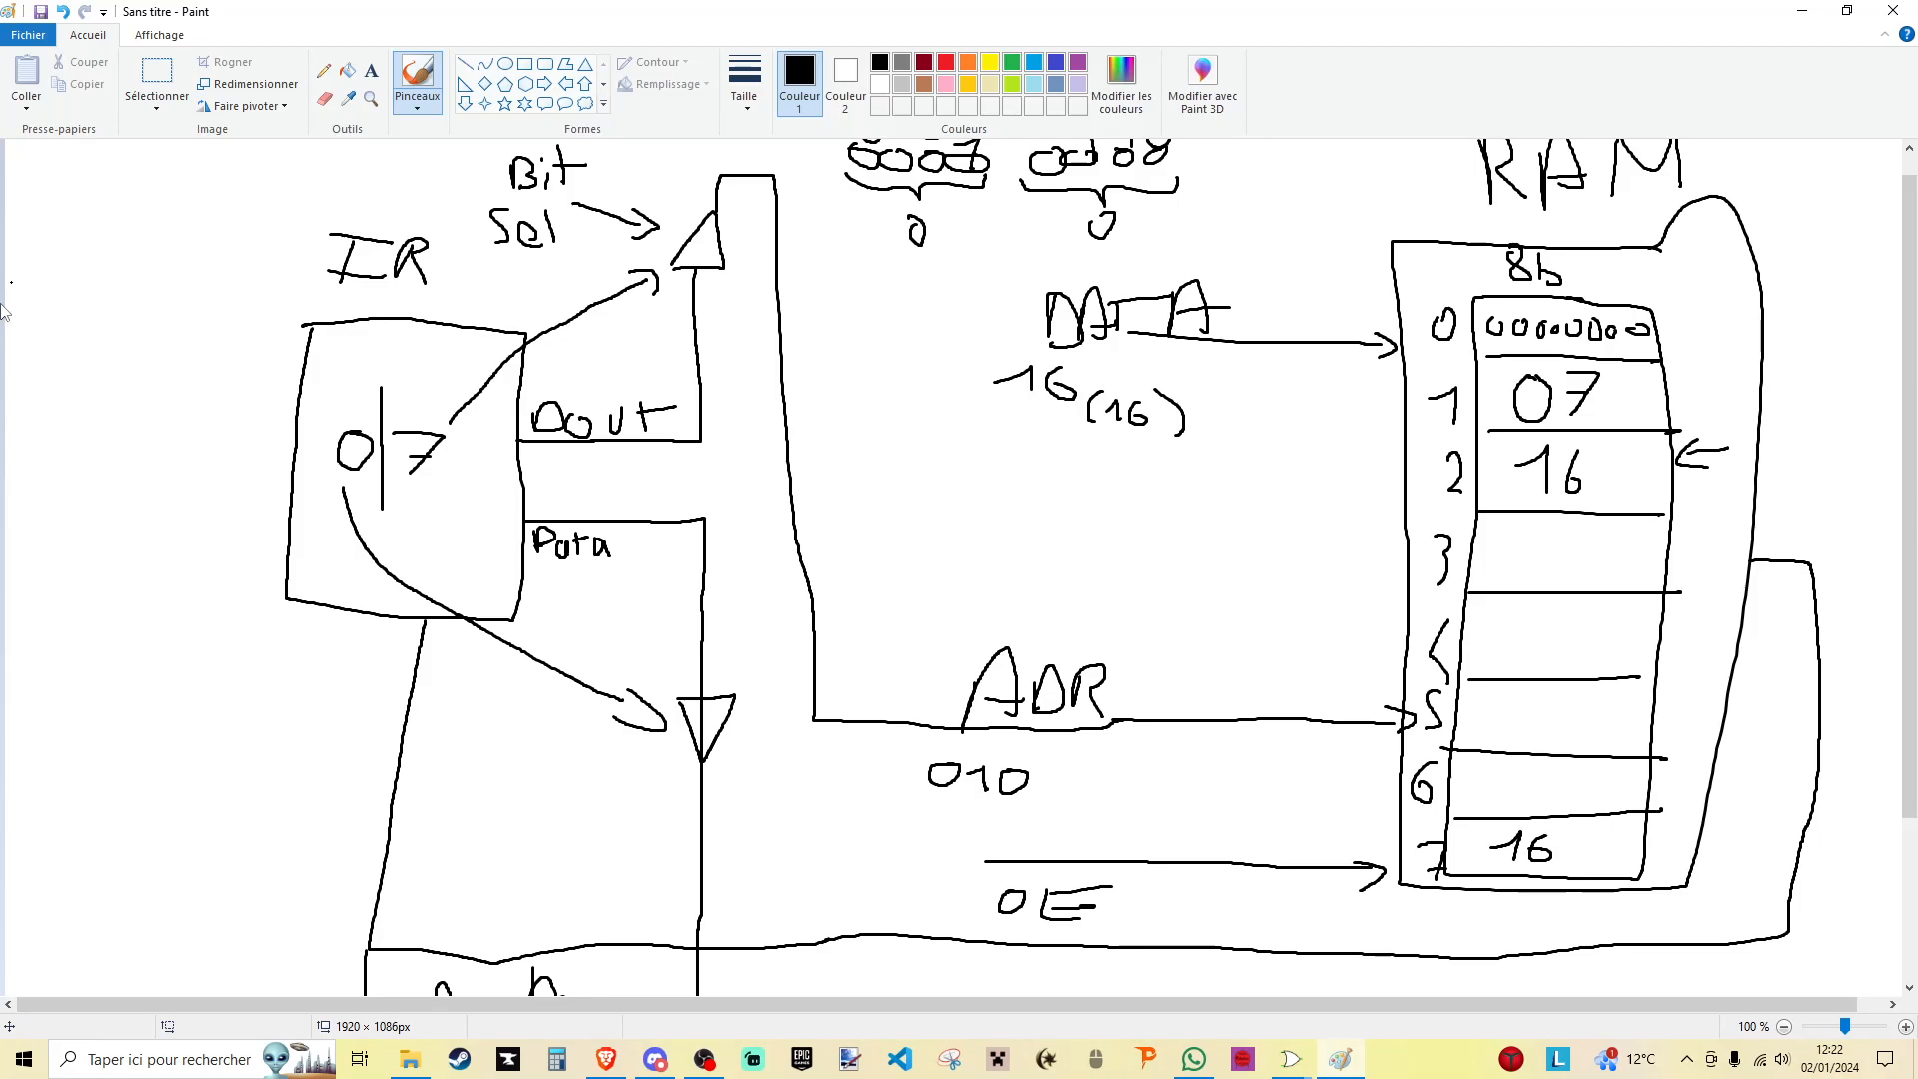
scroll(489, 466, down, 2)
scroll(732, 389, up, 3)
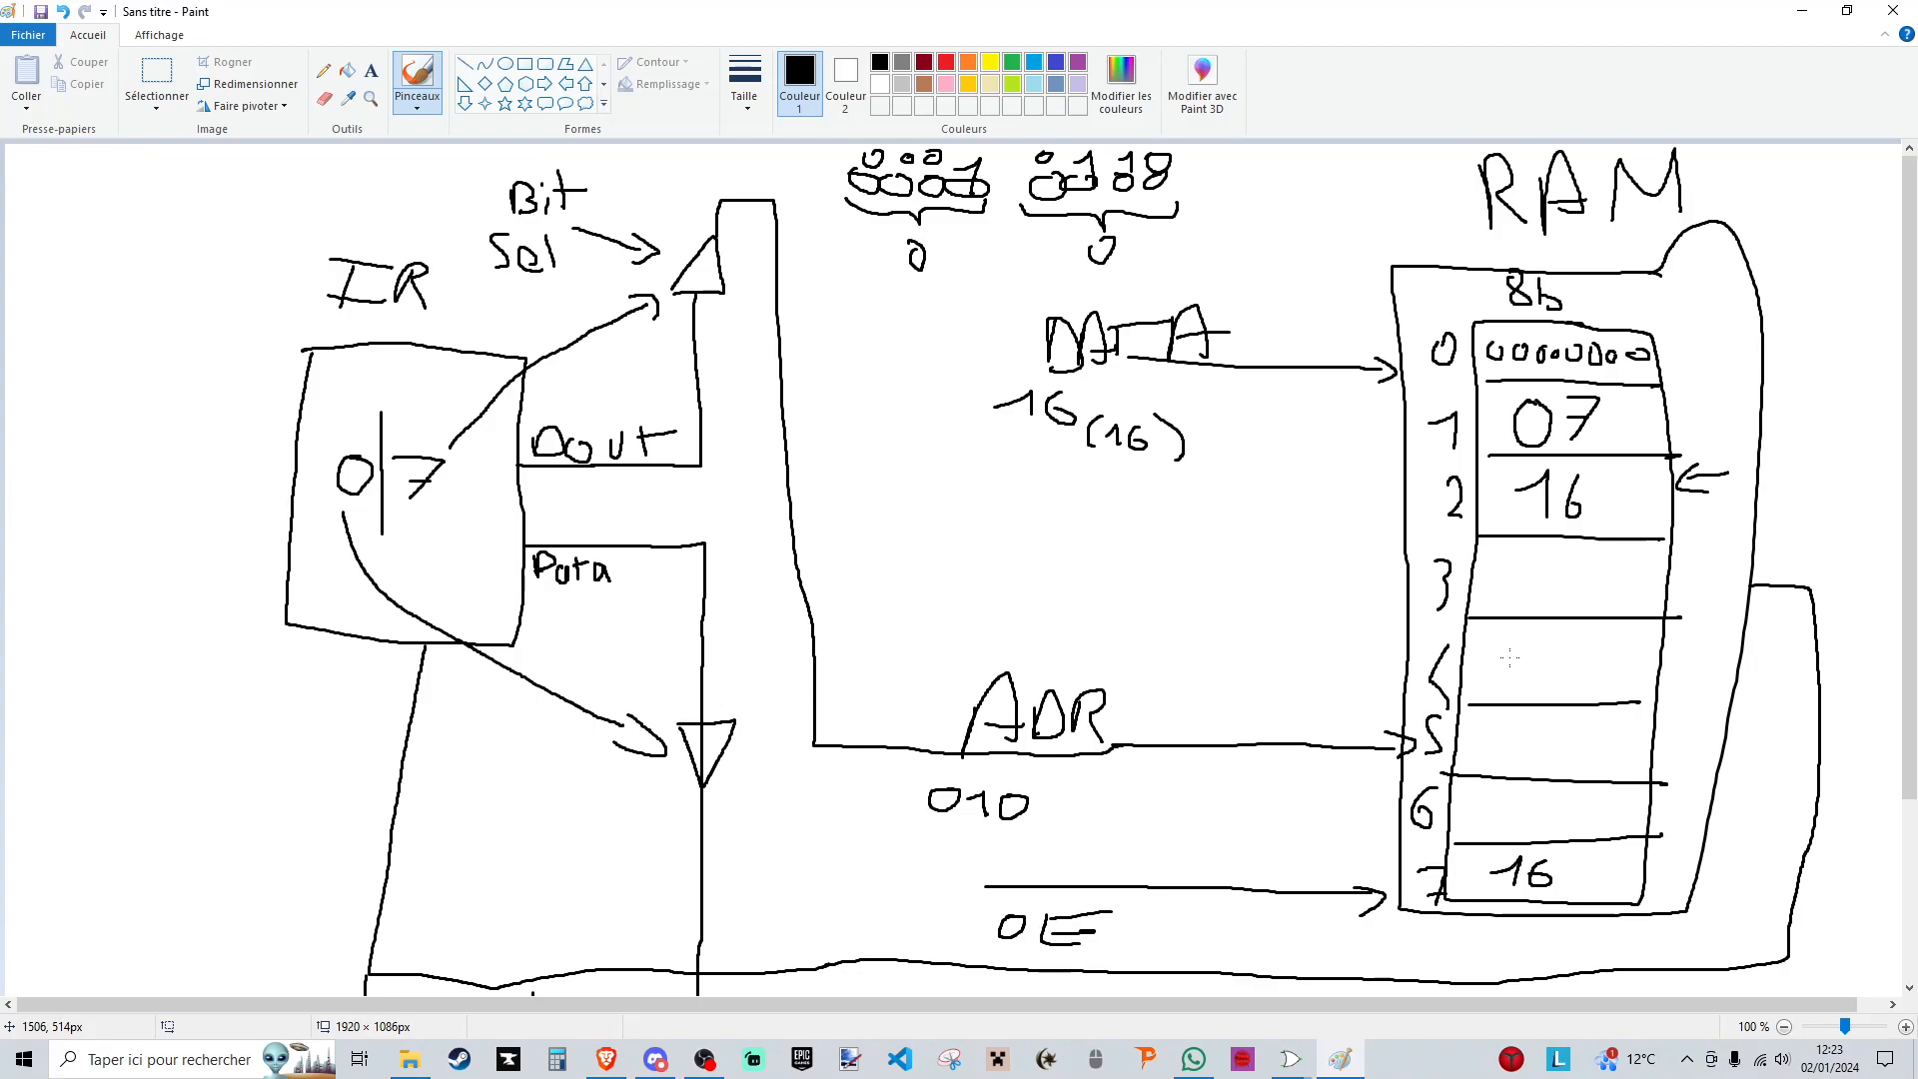
scroll(1452, 654, down, 2)
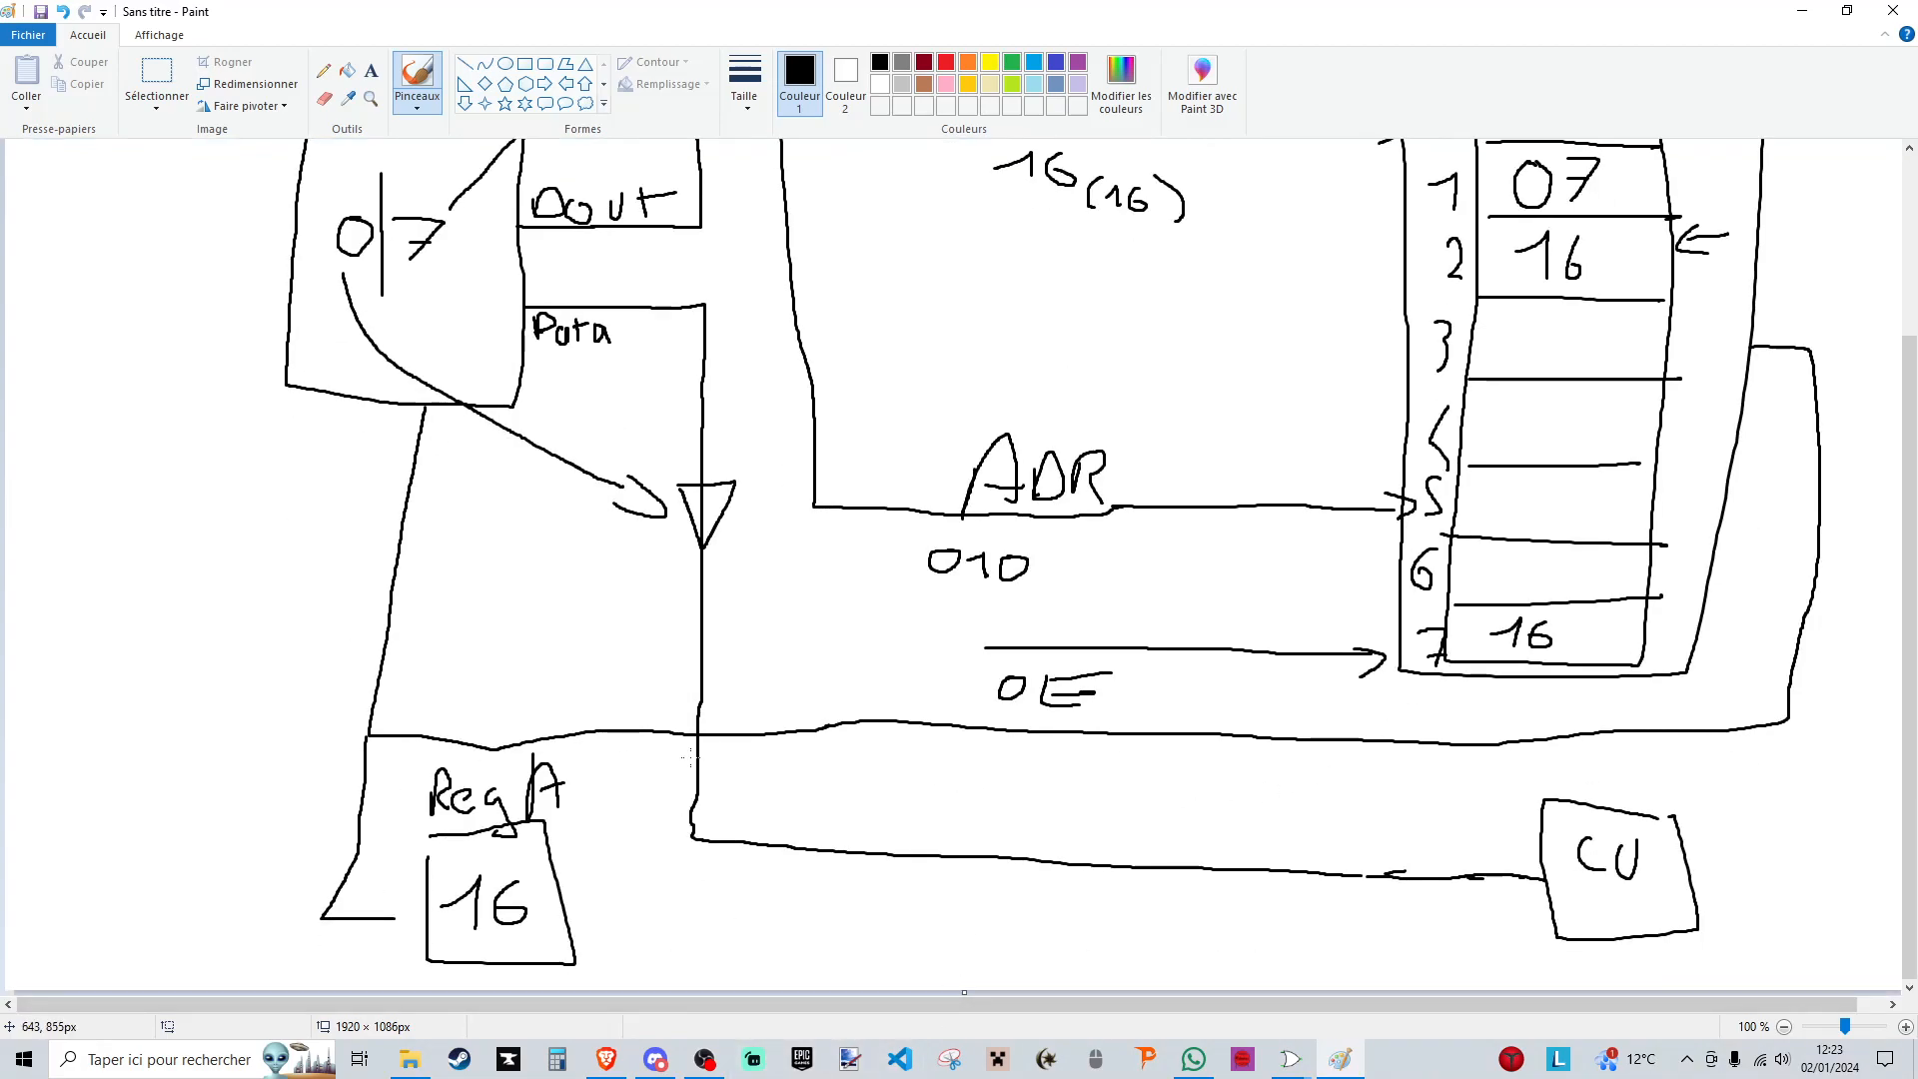
scroll(1044, 372, up, 2)
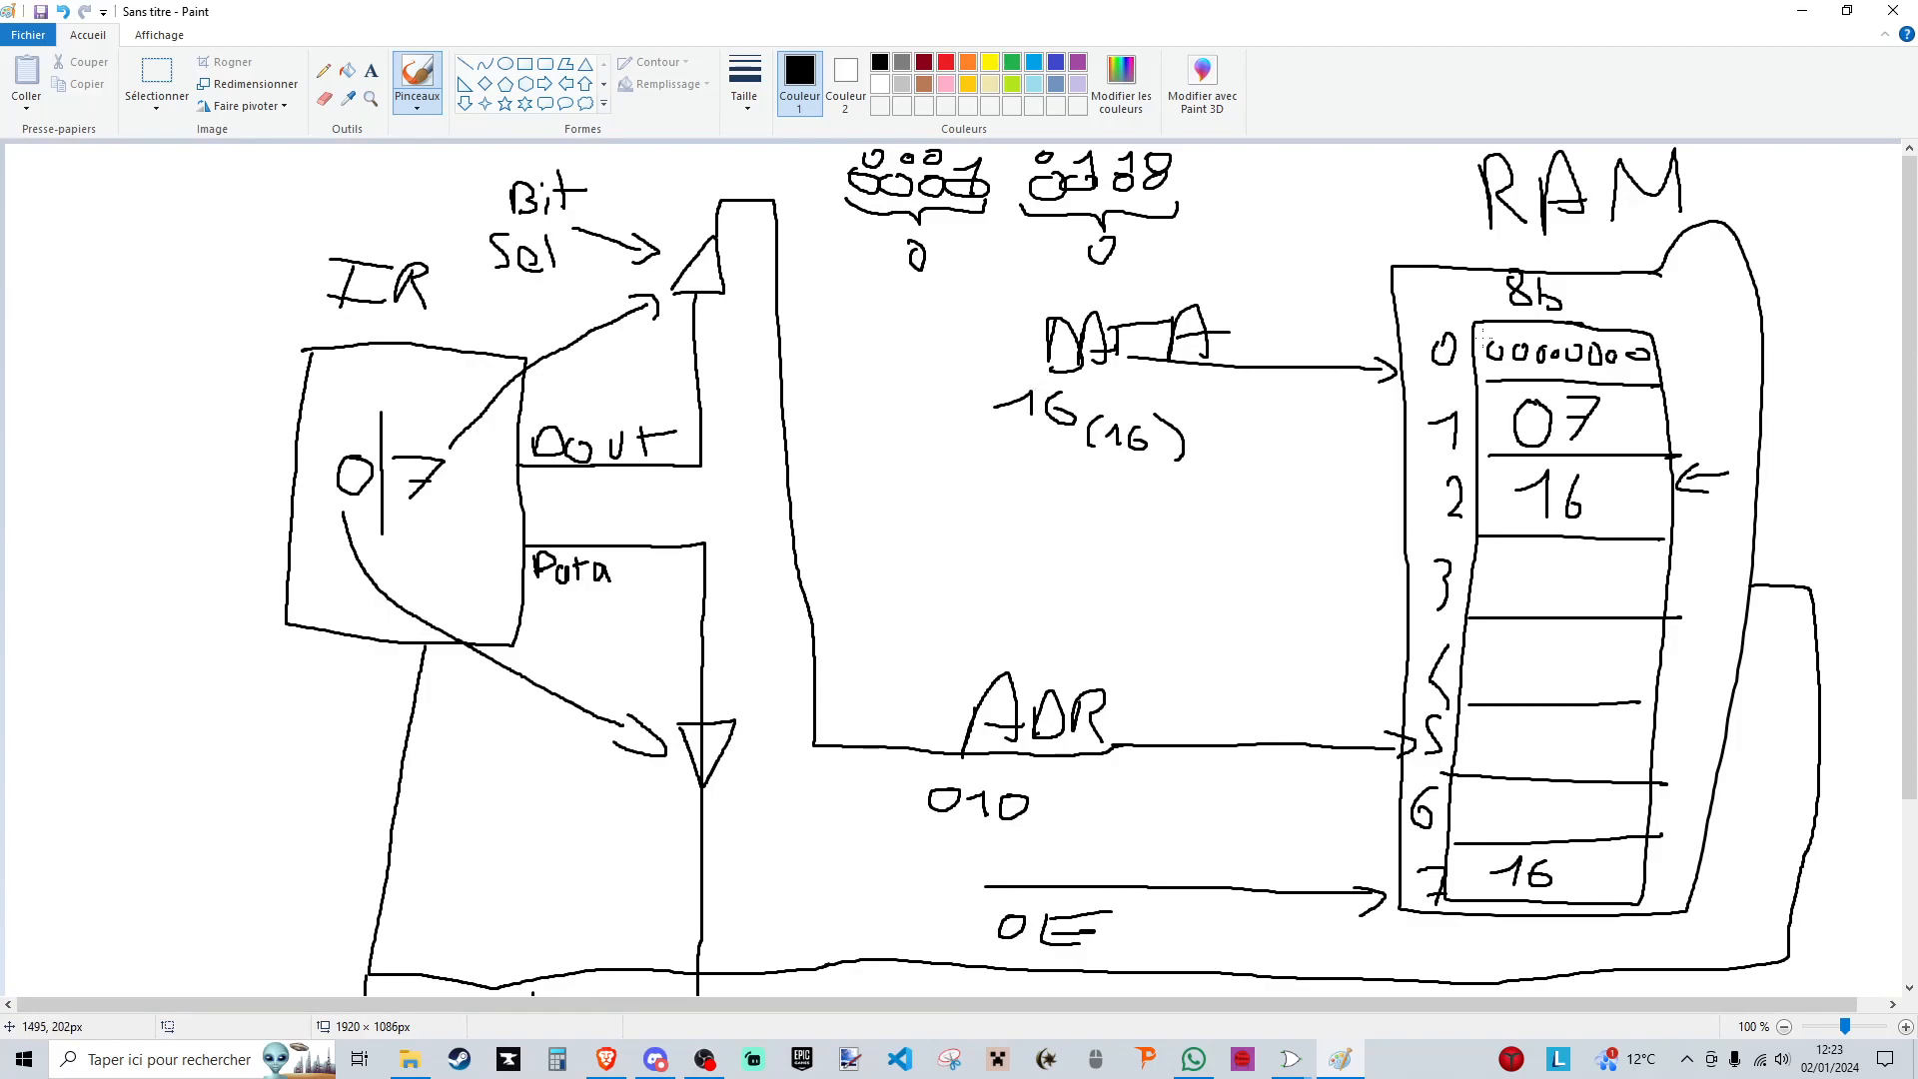
- Switch to Logisim and place a north-facing splitter with fan out 4 and bit width 4 above the instruction register's output wire
click(1802, 10)
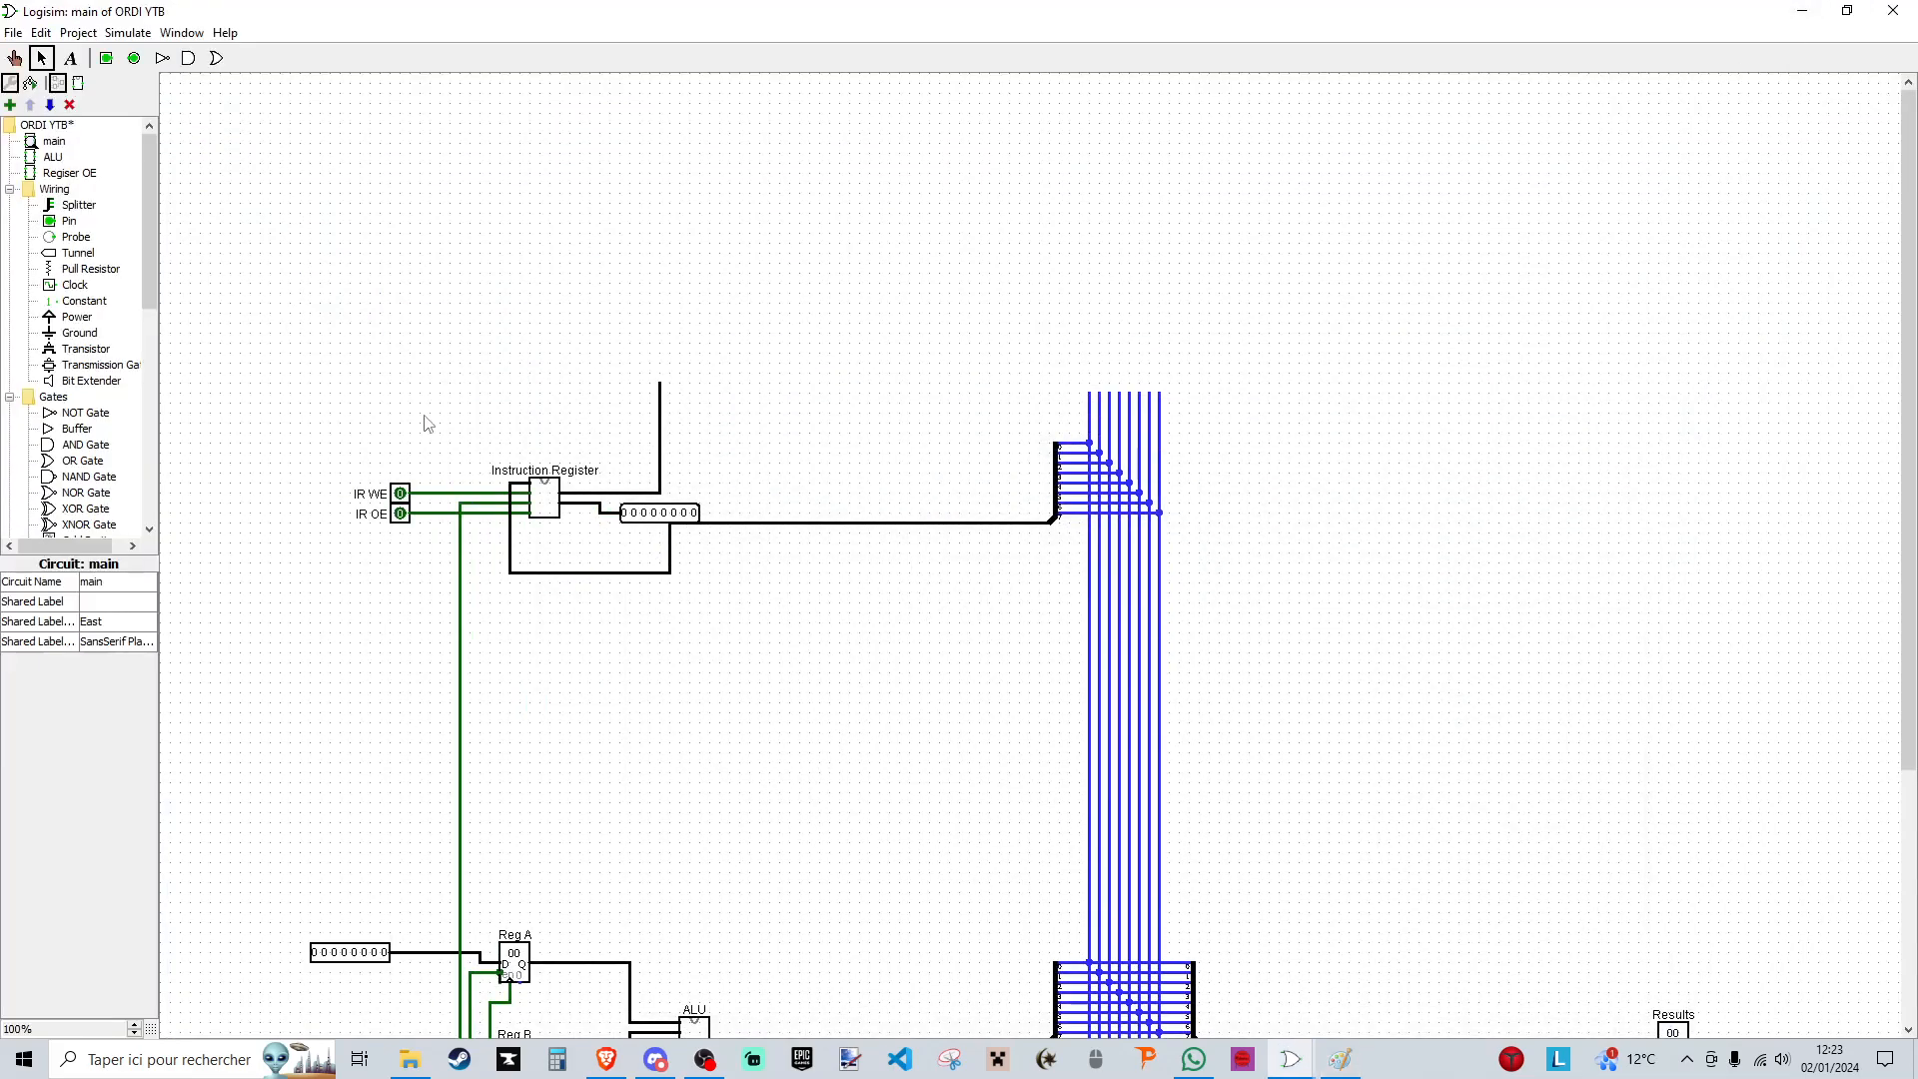
click(76, 206)
click(657, 313)
click(114, 604)
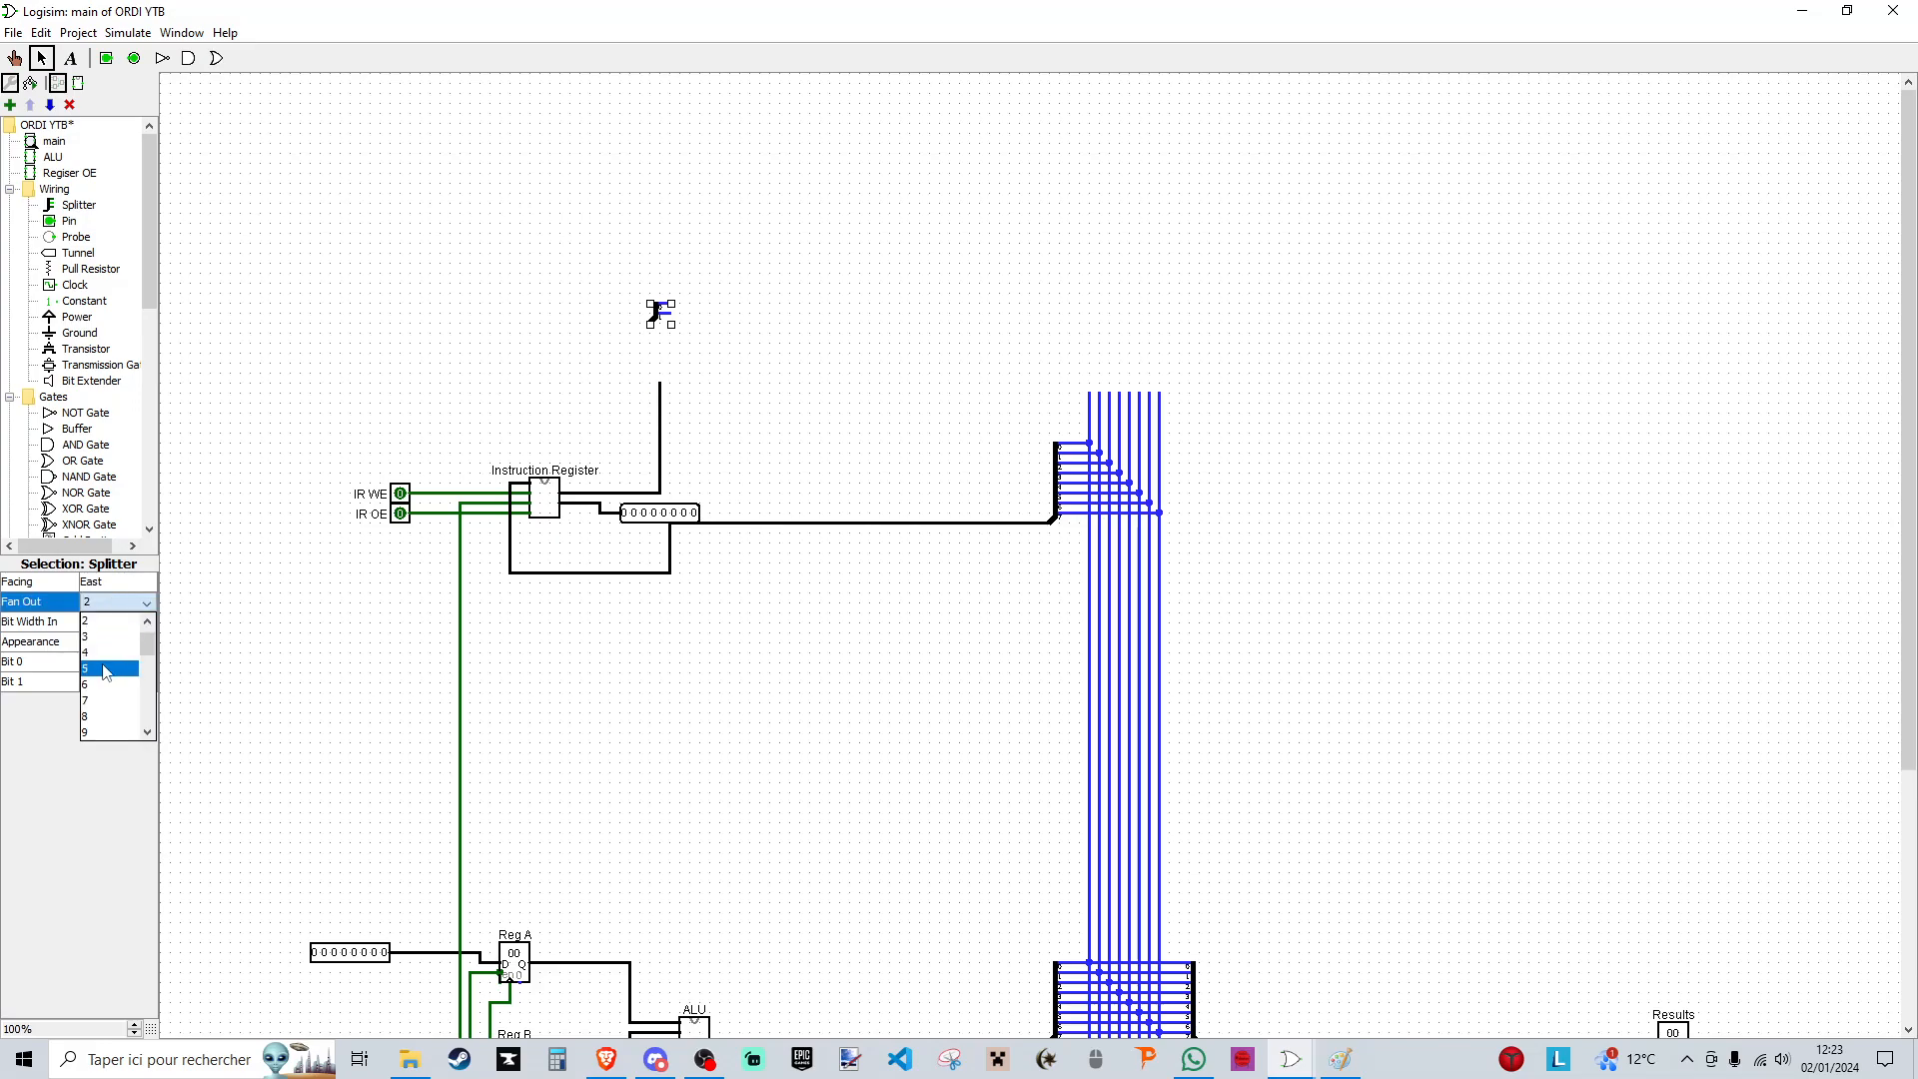
click(108, 654)
click(110, 621)
click(105, 676)
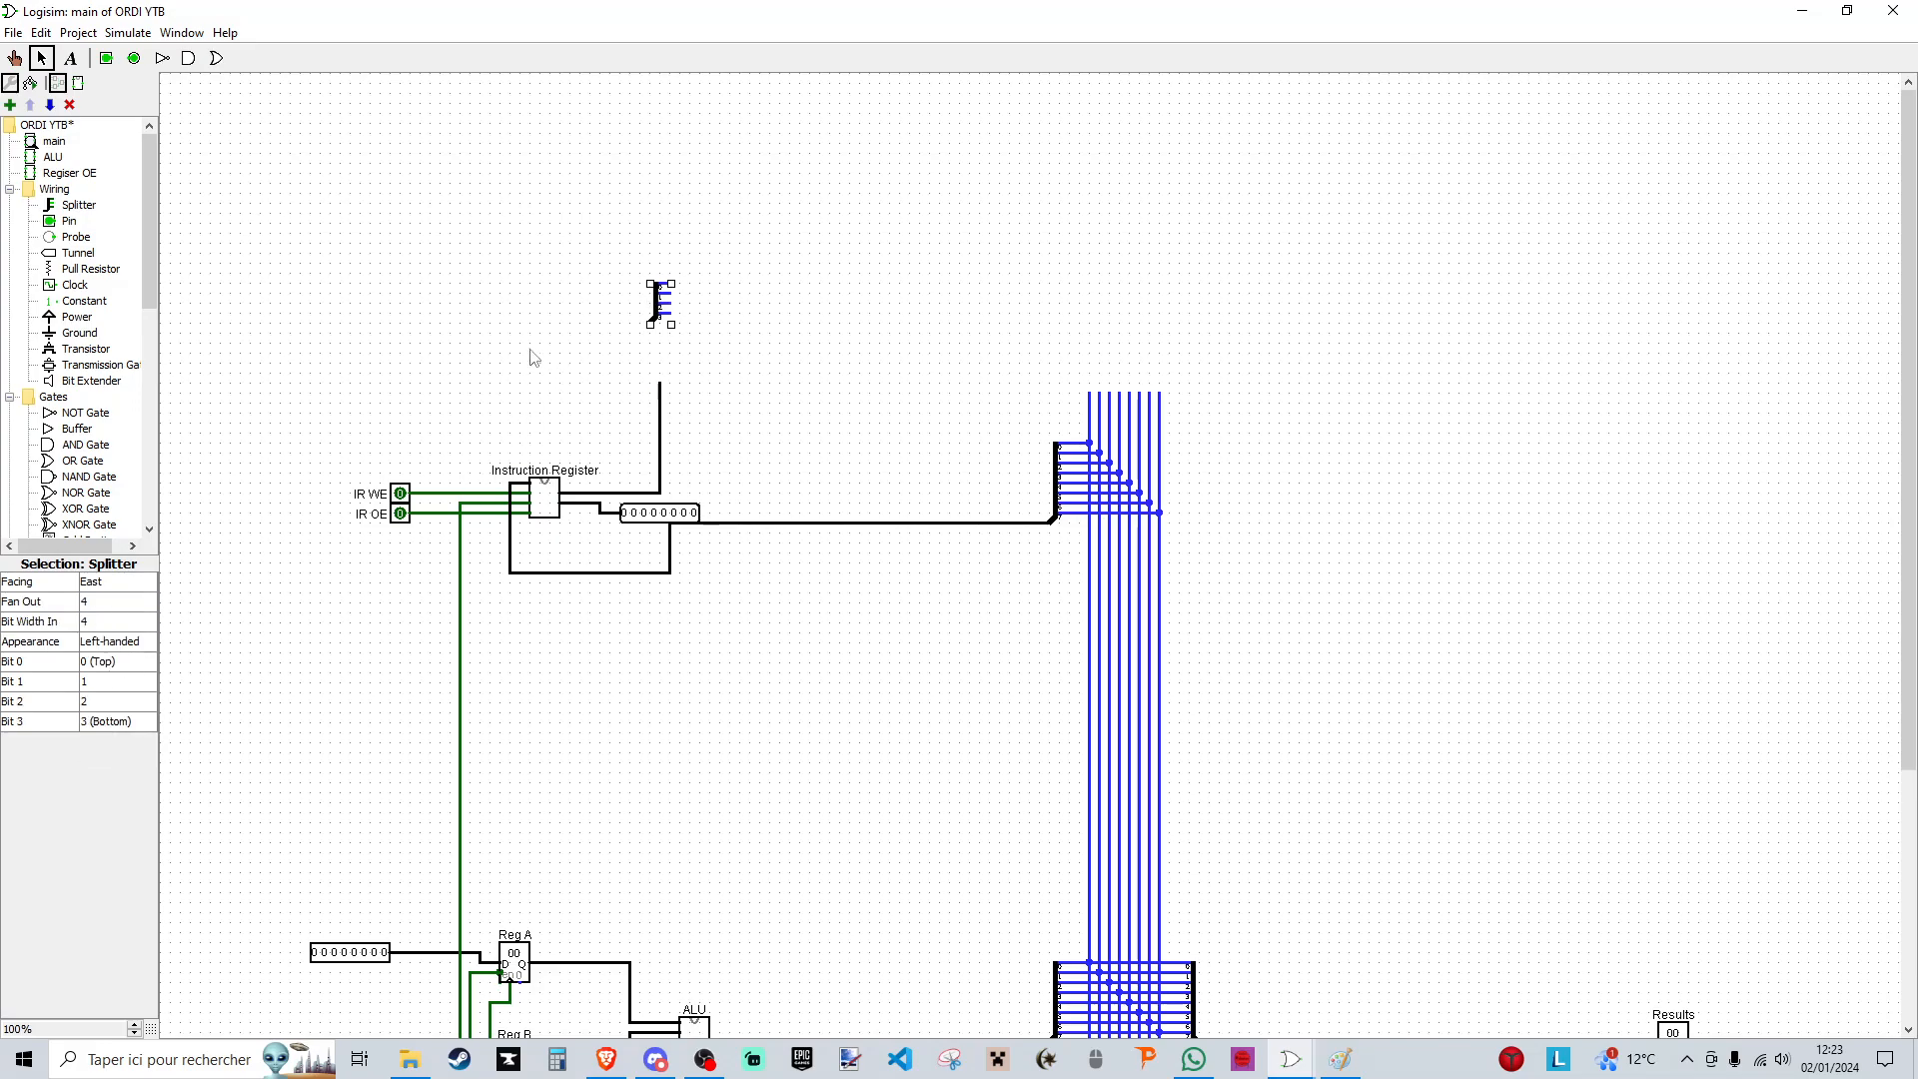
key(Up)
mouse_move(632, 318)
mouse_down()
mouse_move(651, 324)
mouse_move(642, 358)
mouse_move(642, 308)
mouse_up()
- Place a north-facing bit selector with 4 output bits on the upper end of the instruction register's output wire
drag(659, 382, 660, 316)
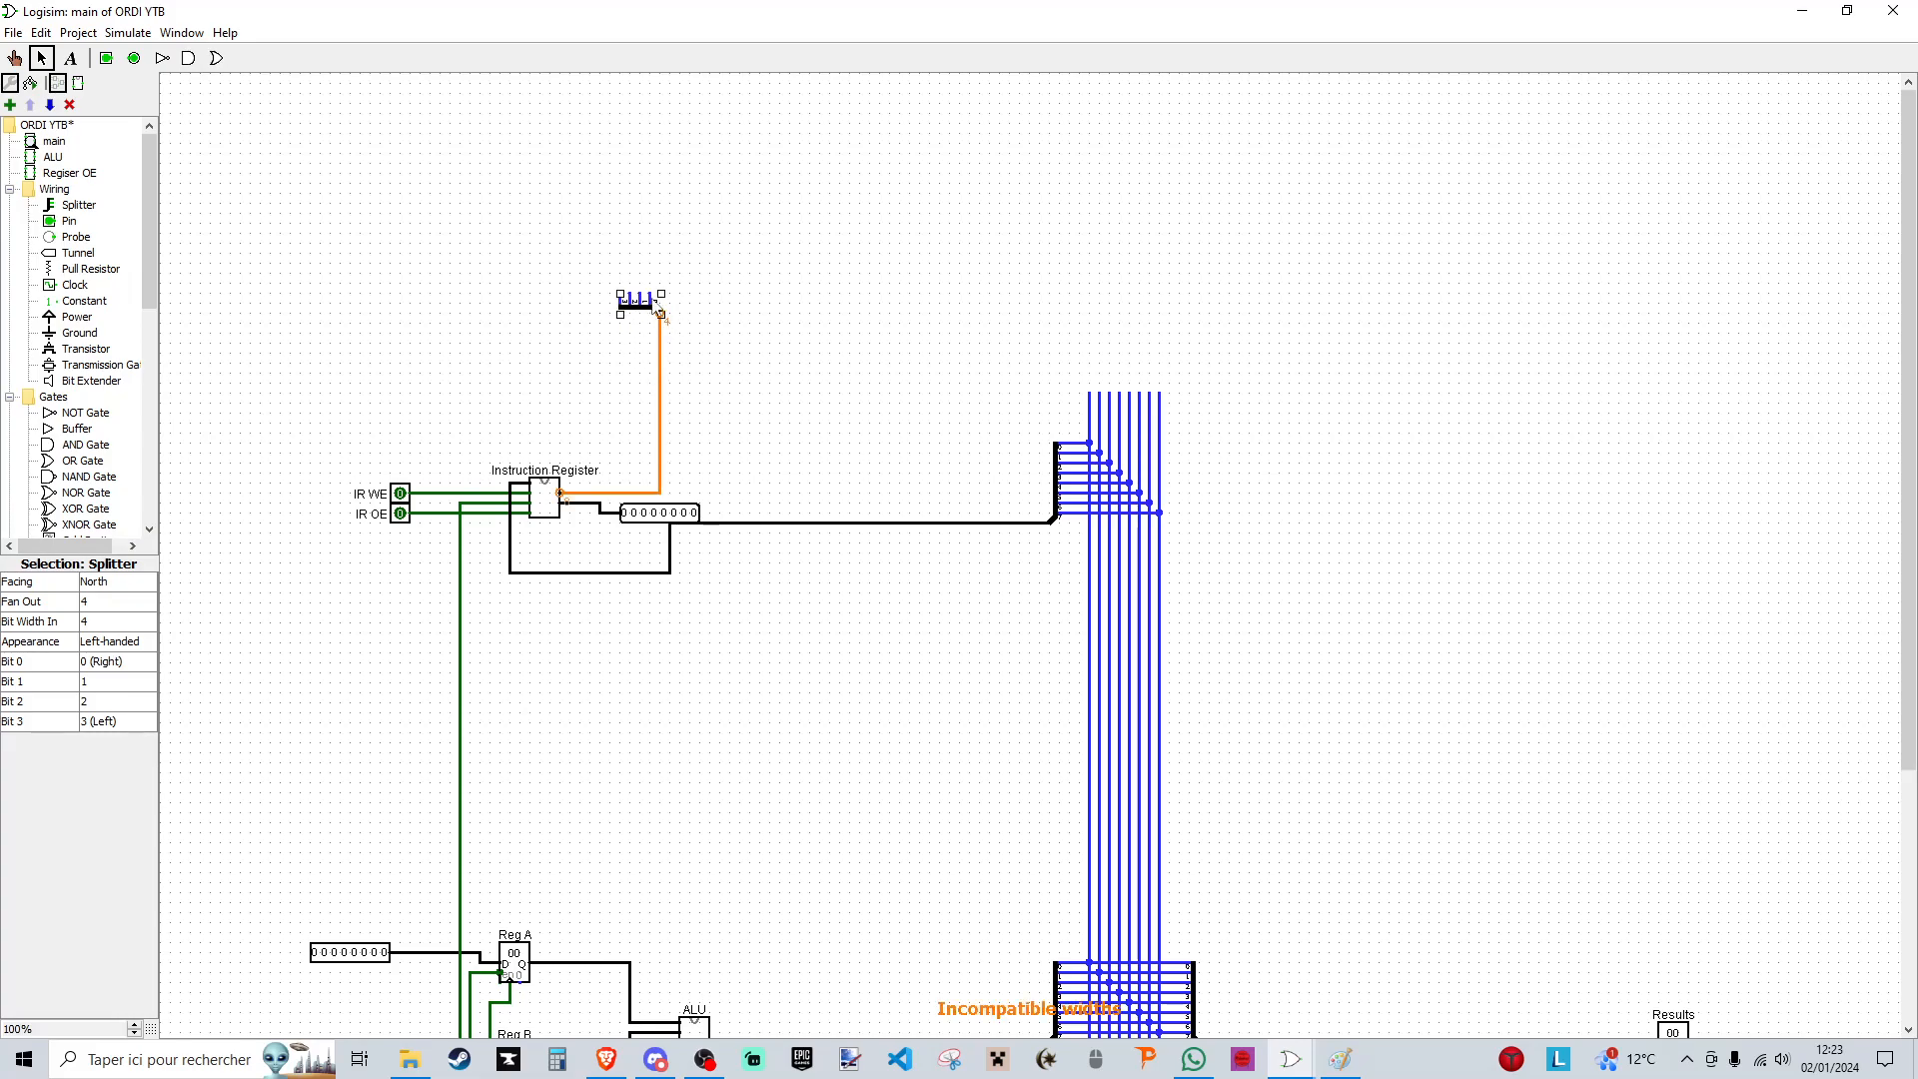
key(ctrl+z)
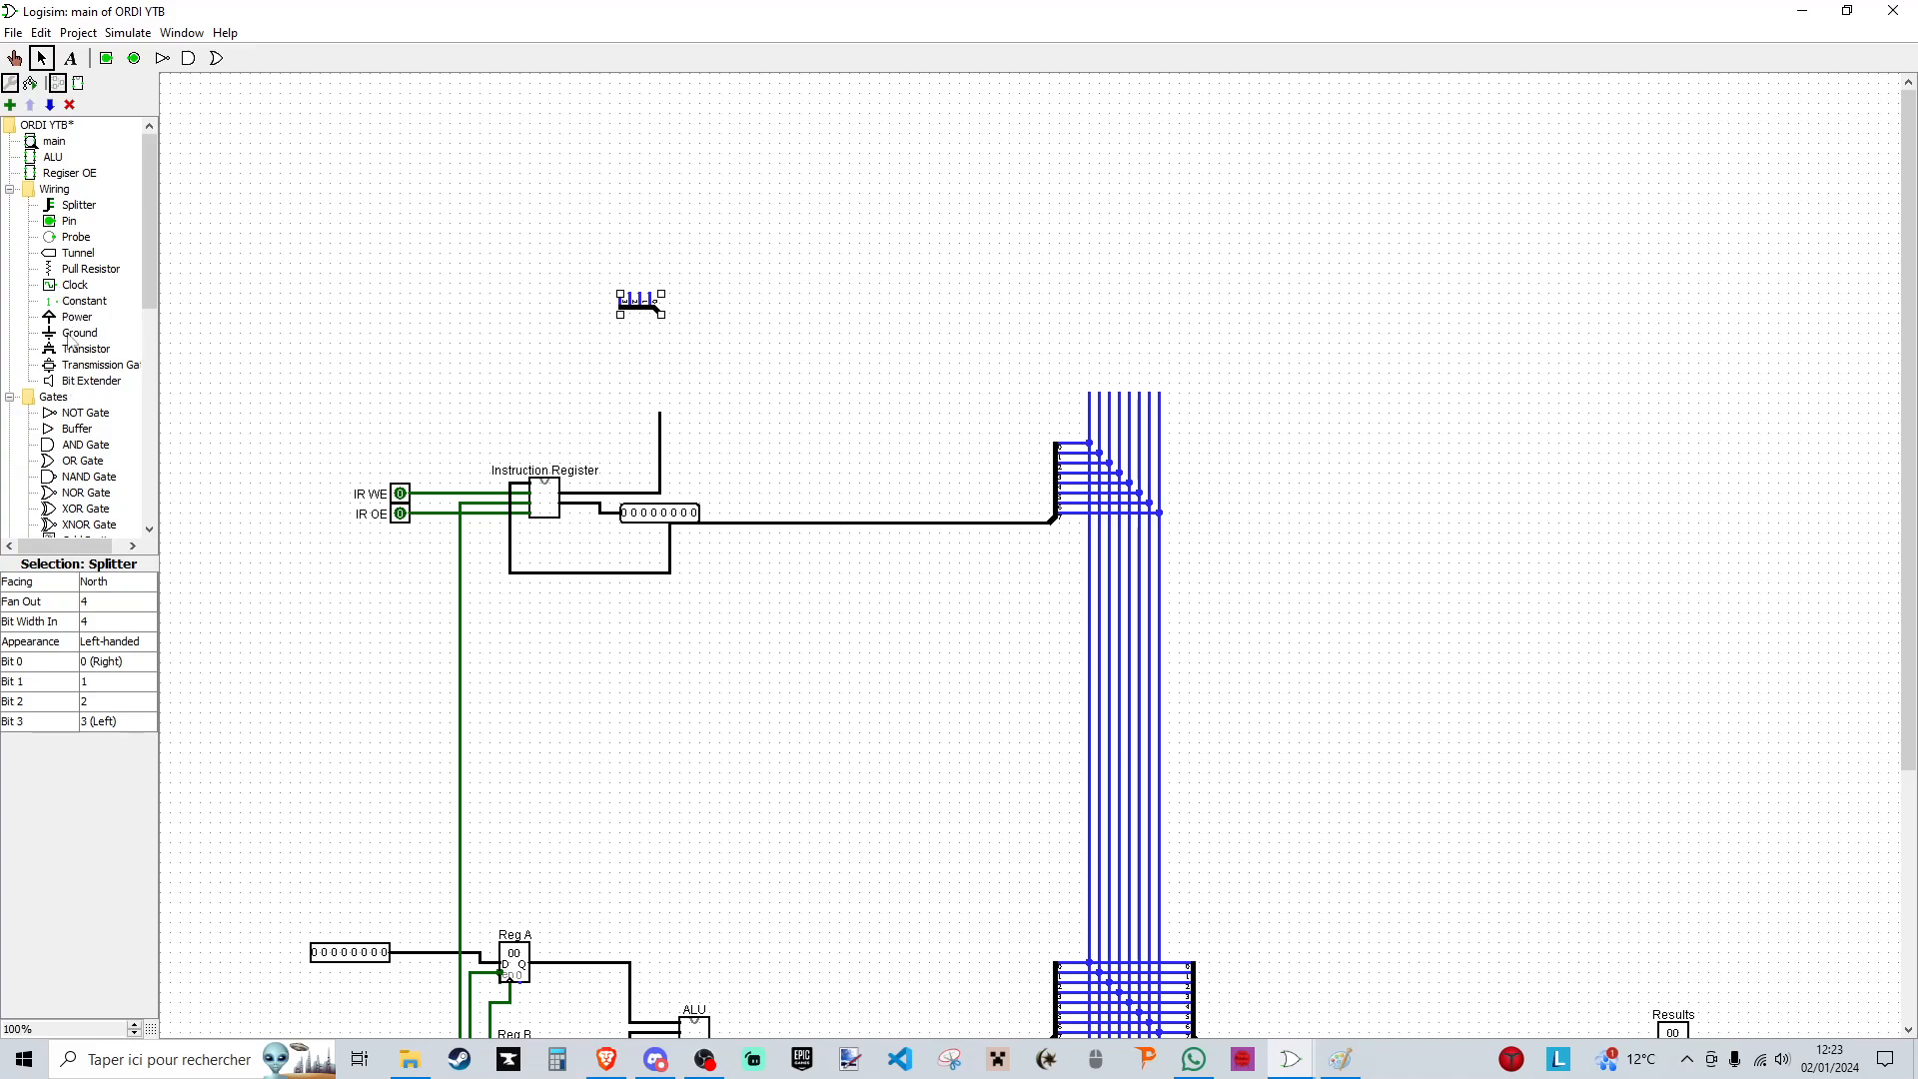
scroll(70, 329, down, 5)
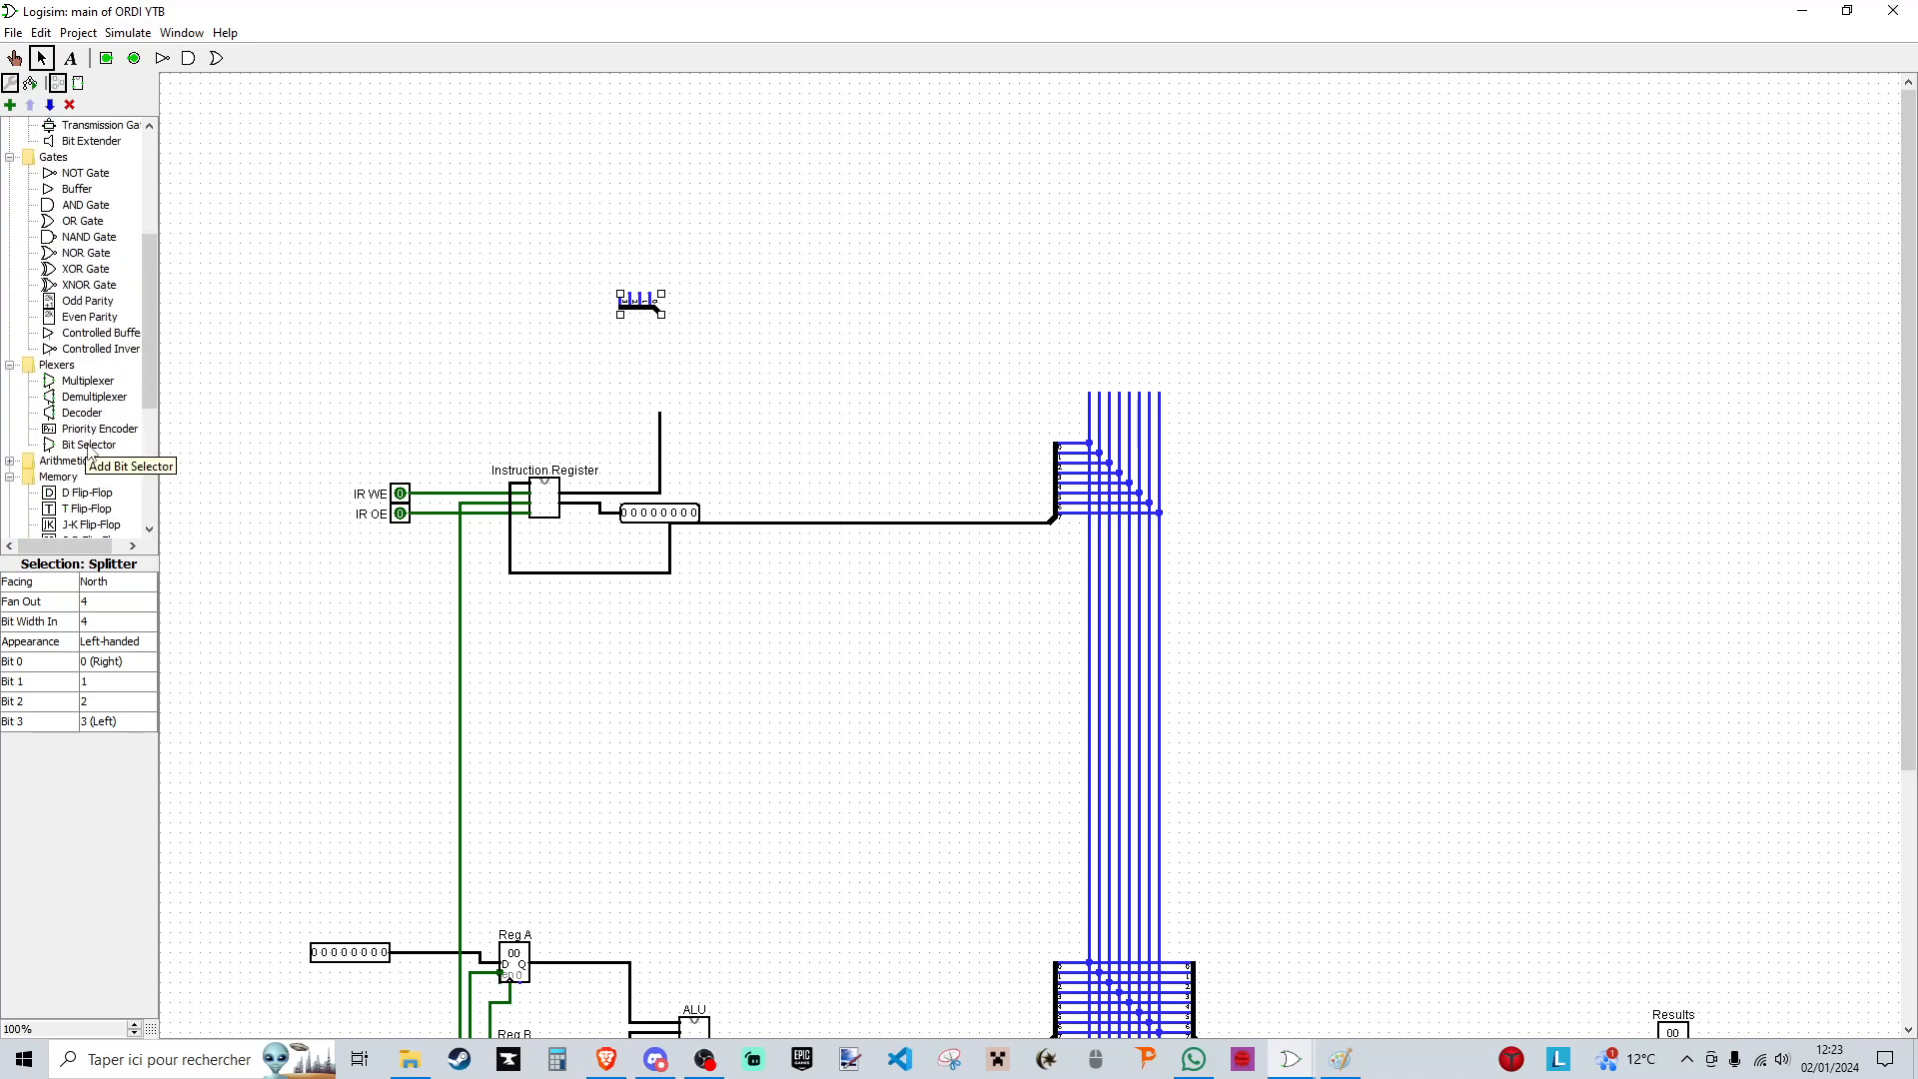
click(89, 446)
click(680, 374)
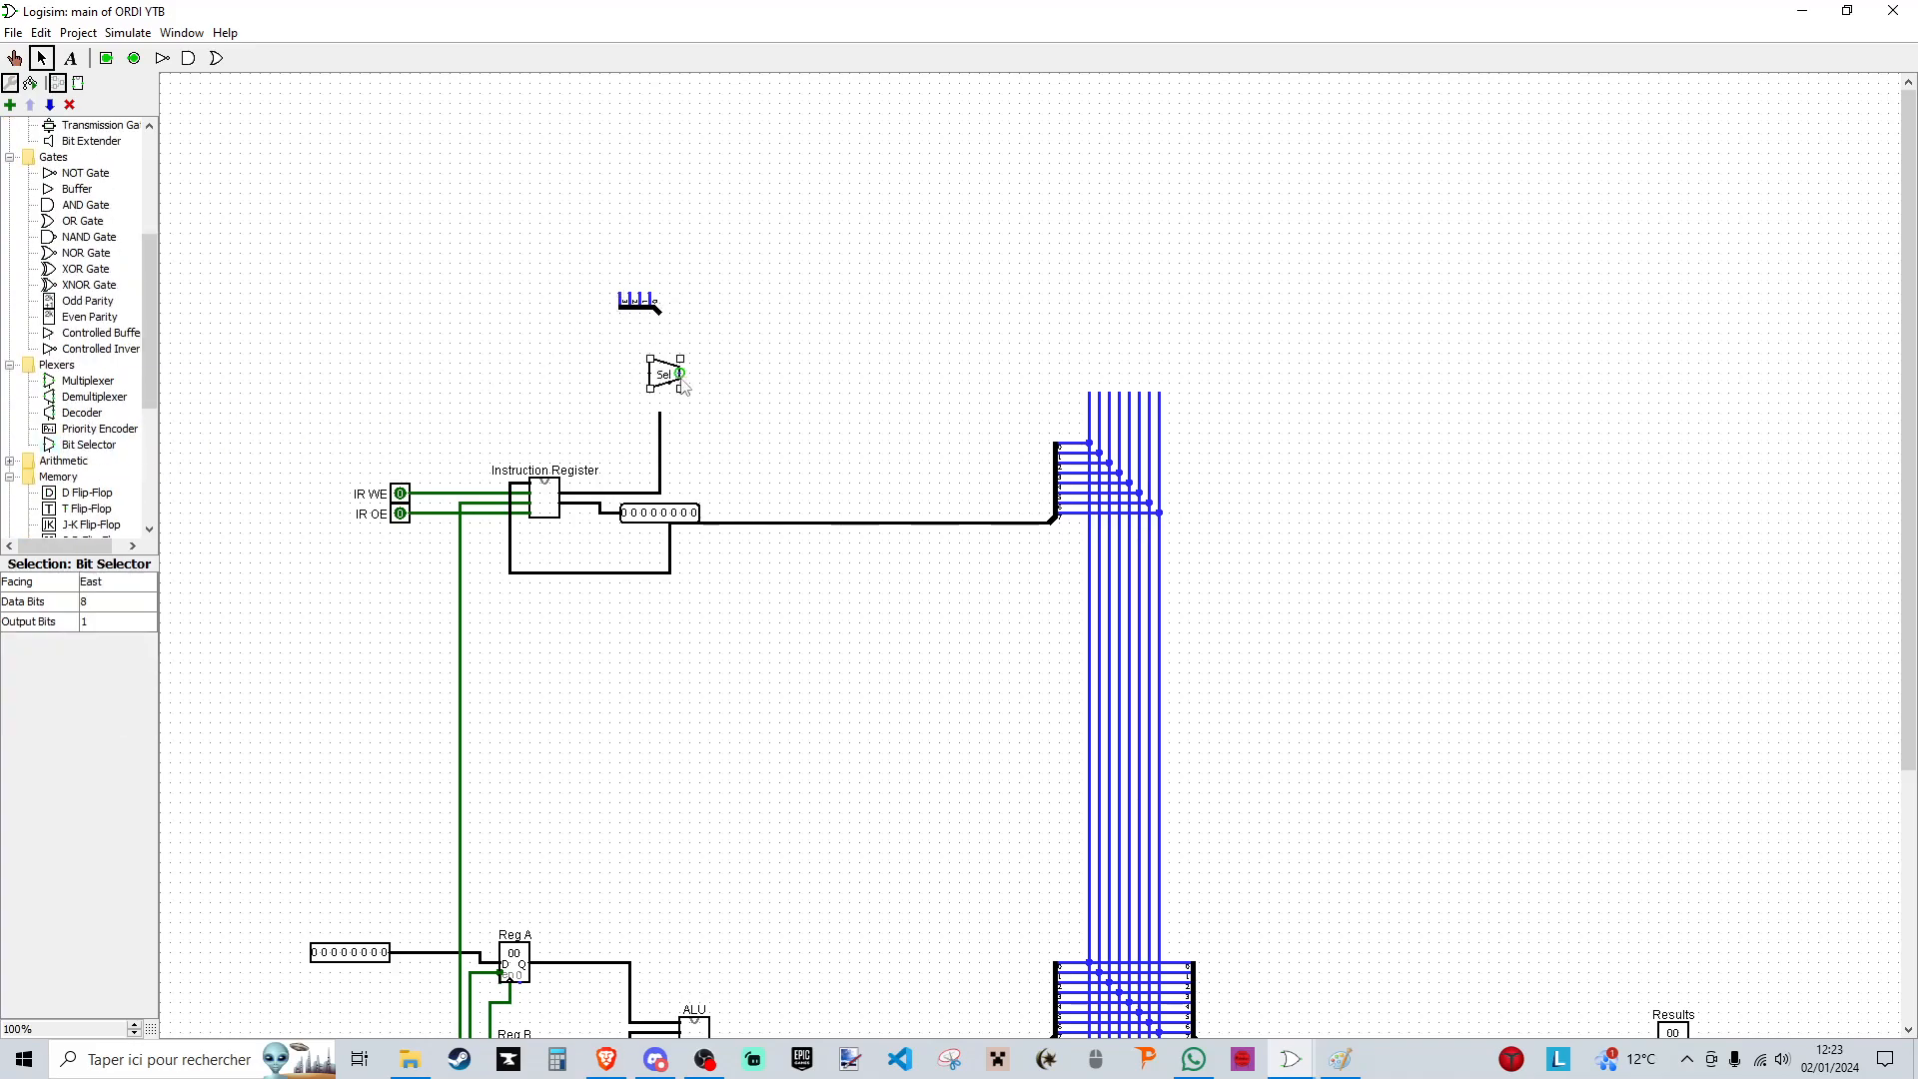
click(118, 582)
click(110, 599)
drag(680, 400, 660, 409)
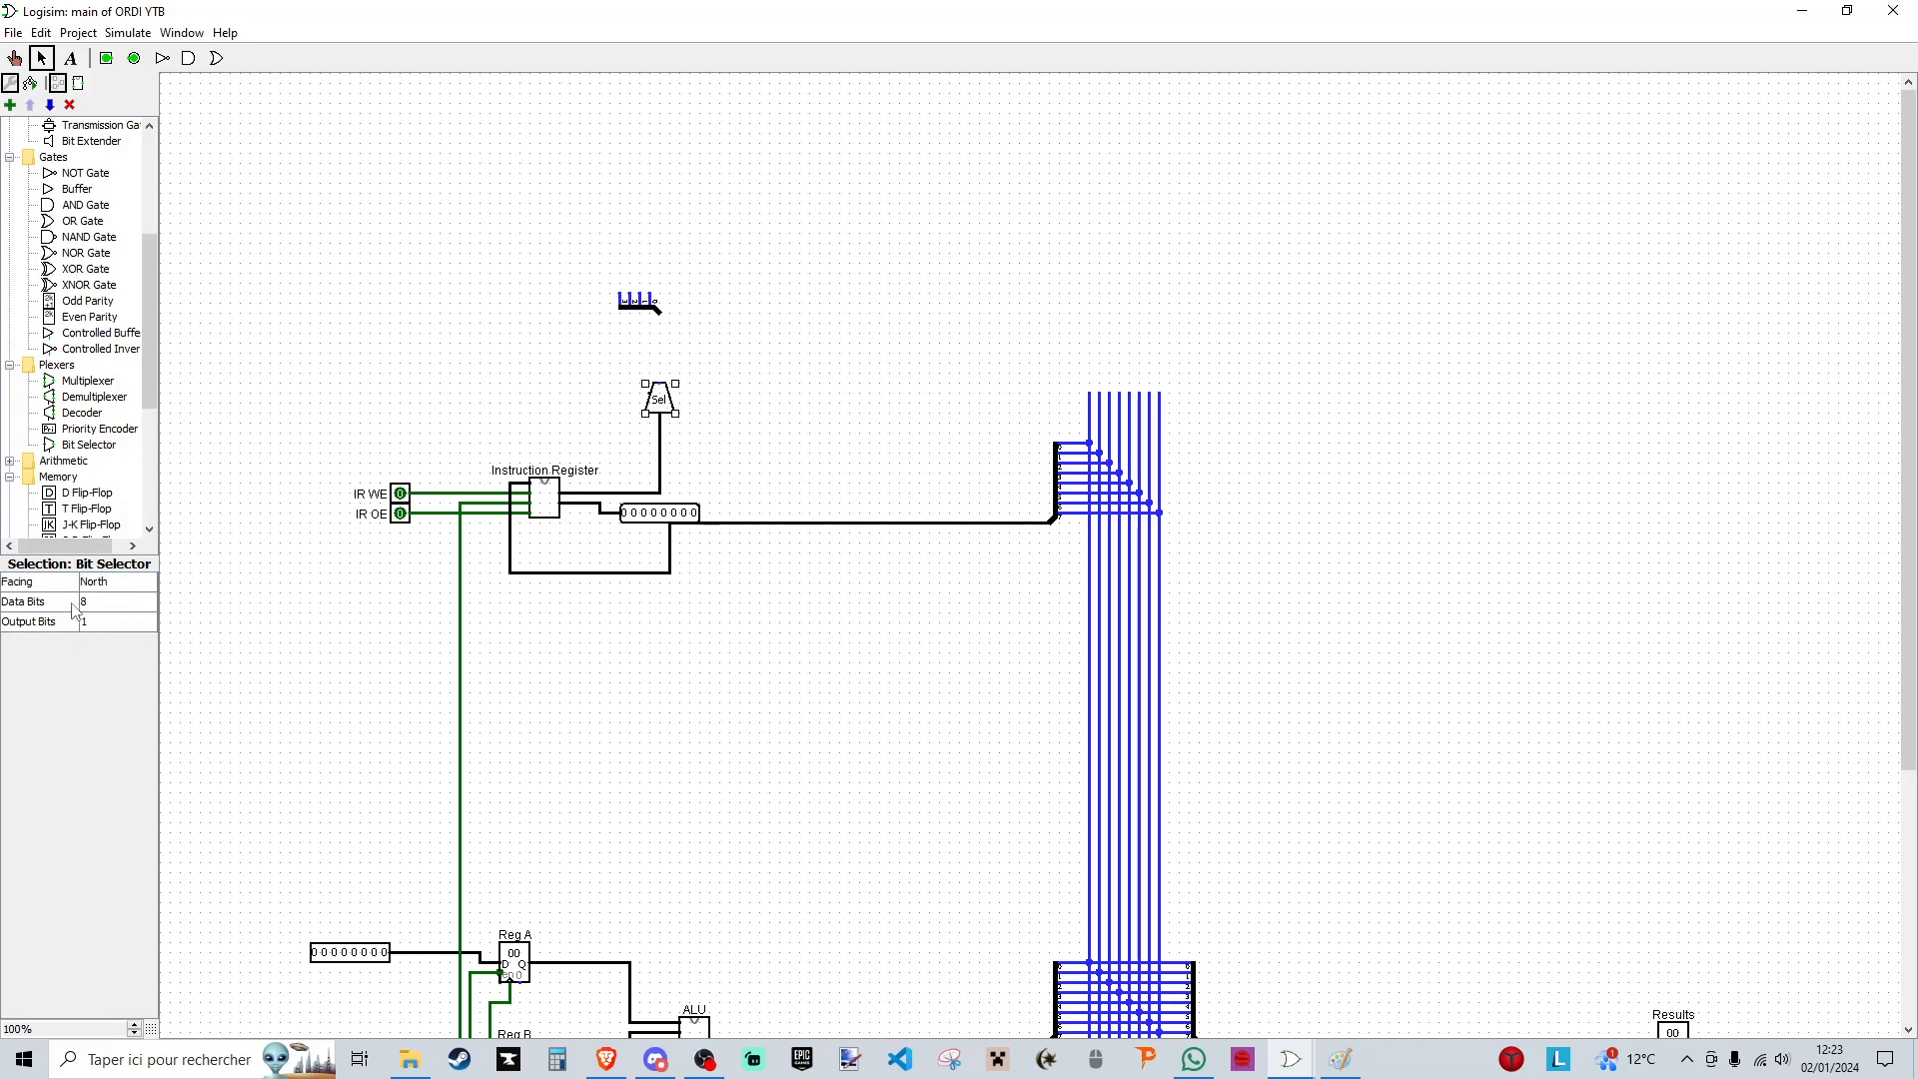
click(108, 622)
click(109, 700)
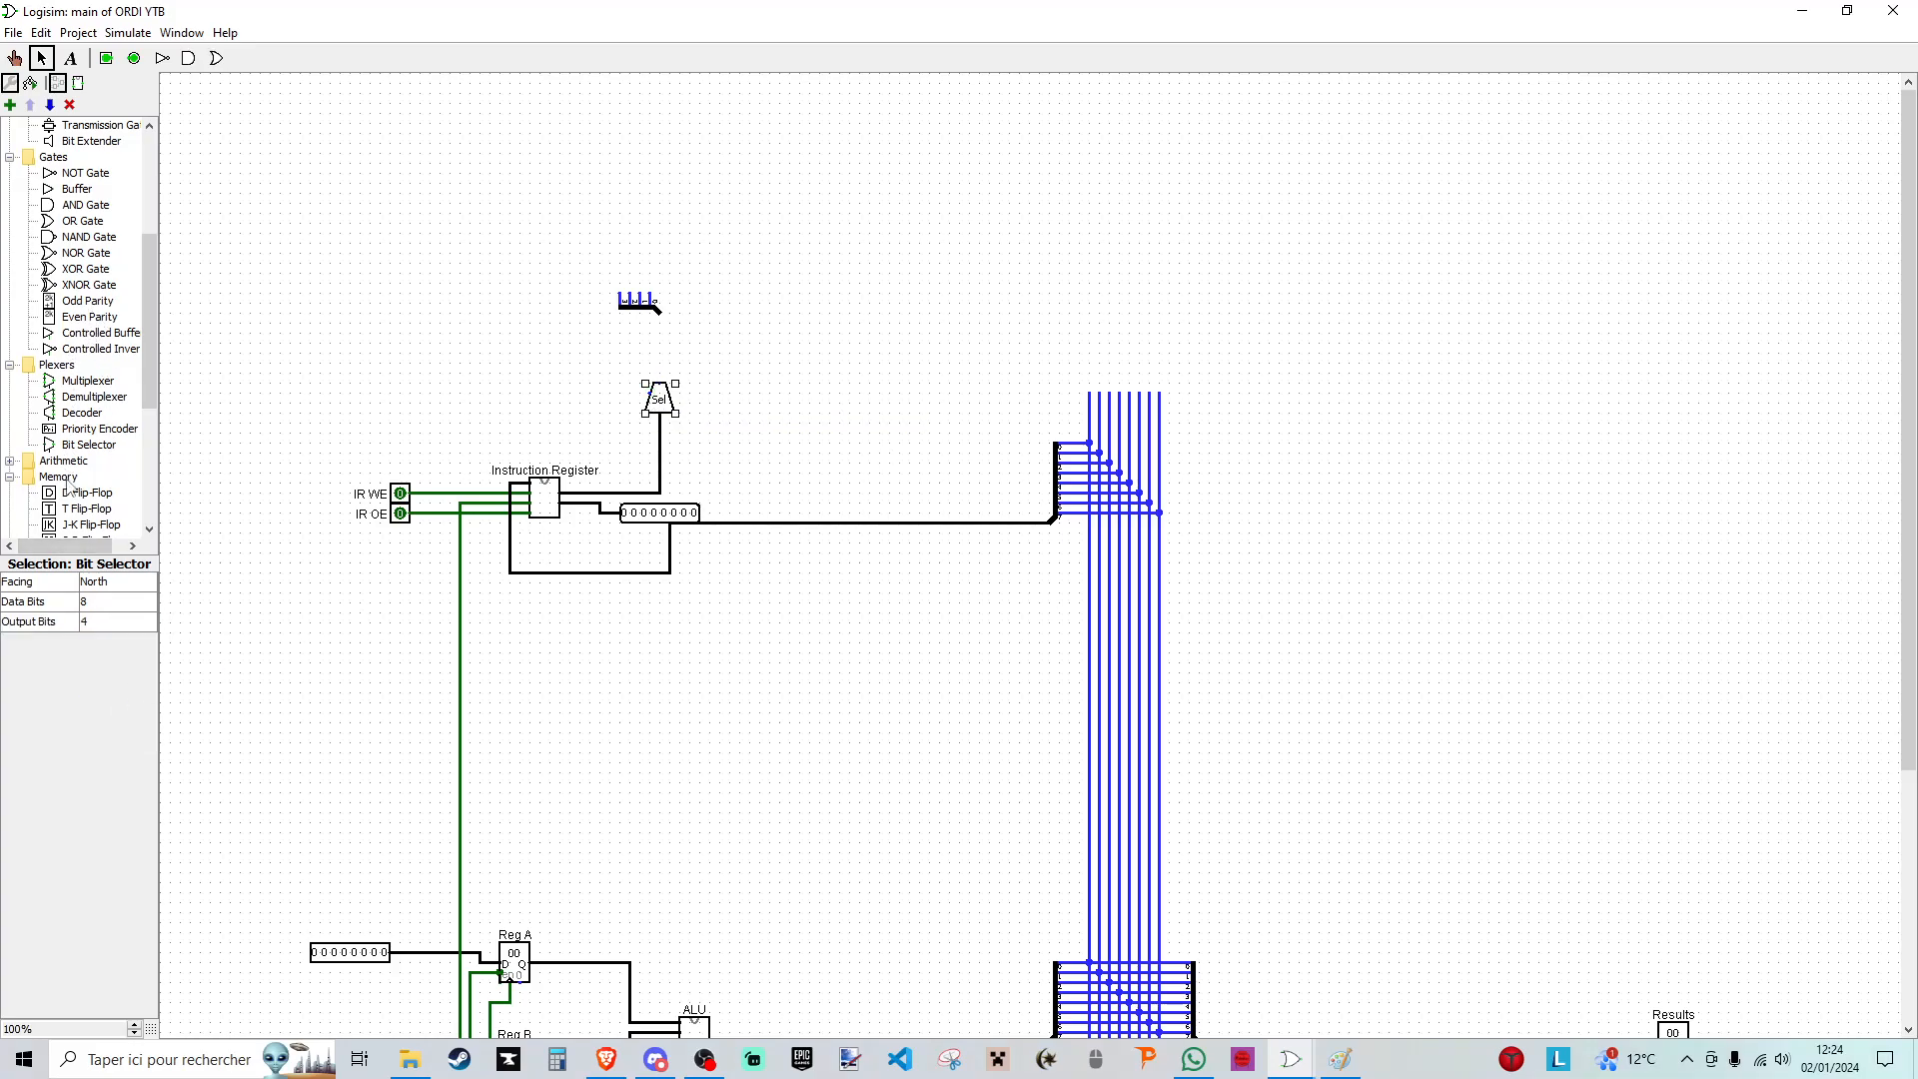
- Add a constant of value 0 beside the bit selector and wire it to the selector's select input
scroll(82, 266, up, 5)
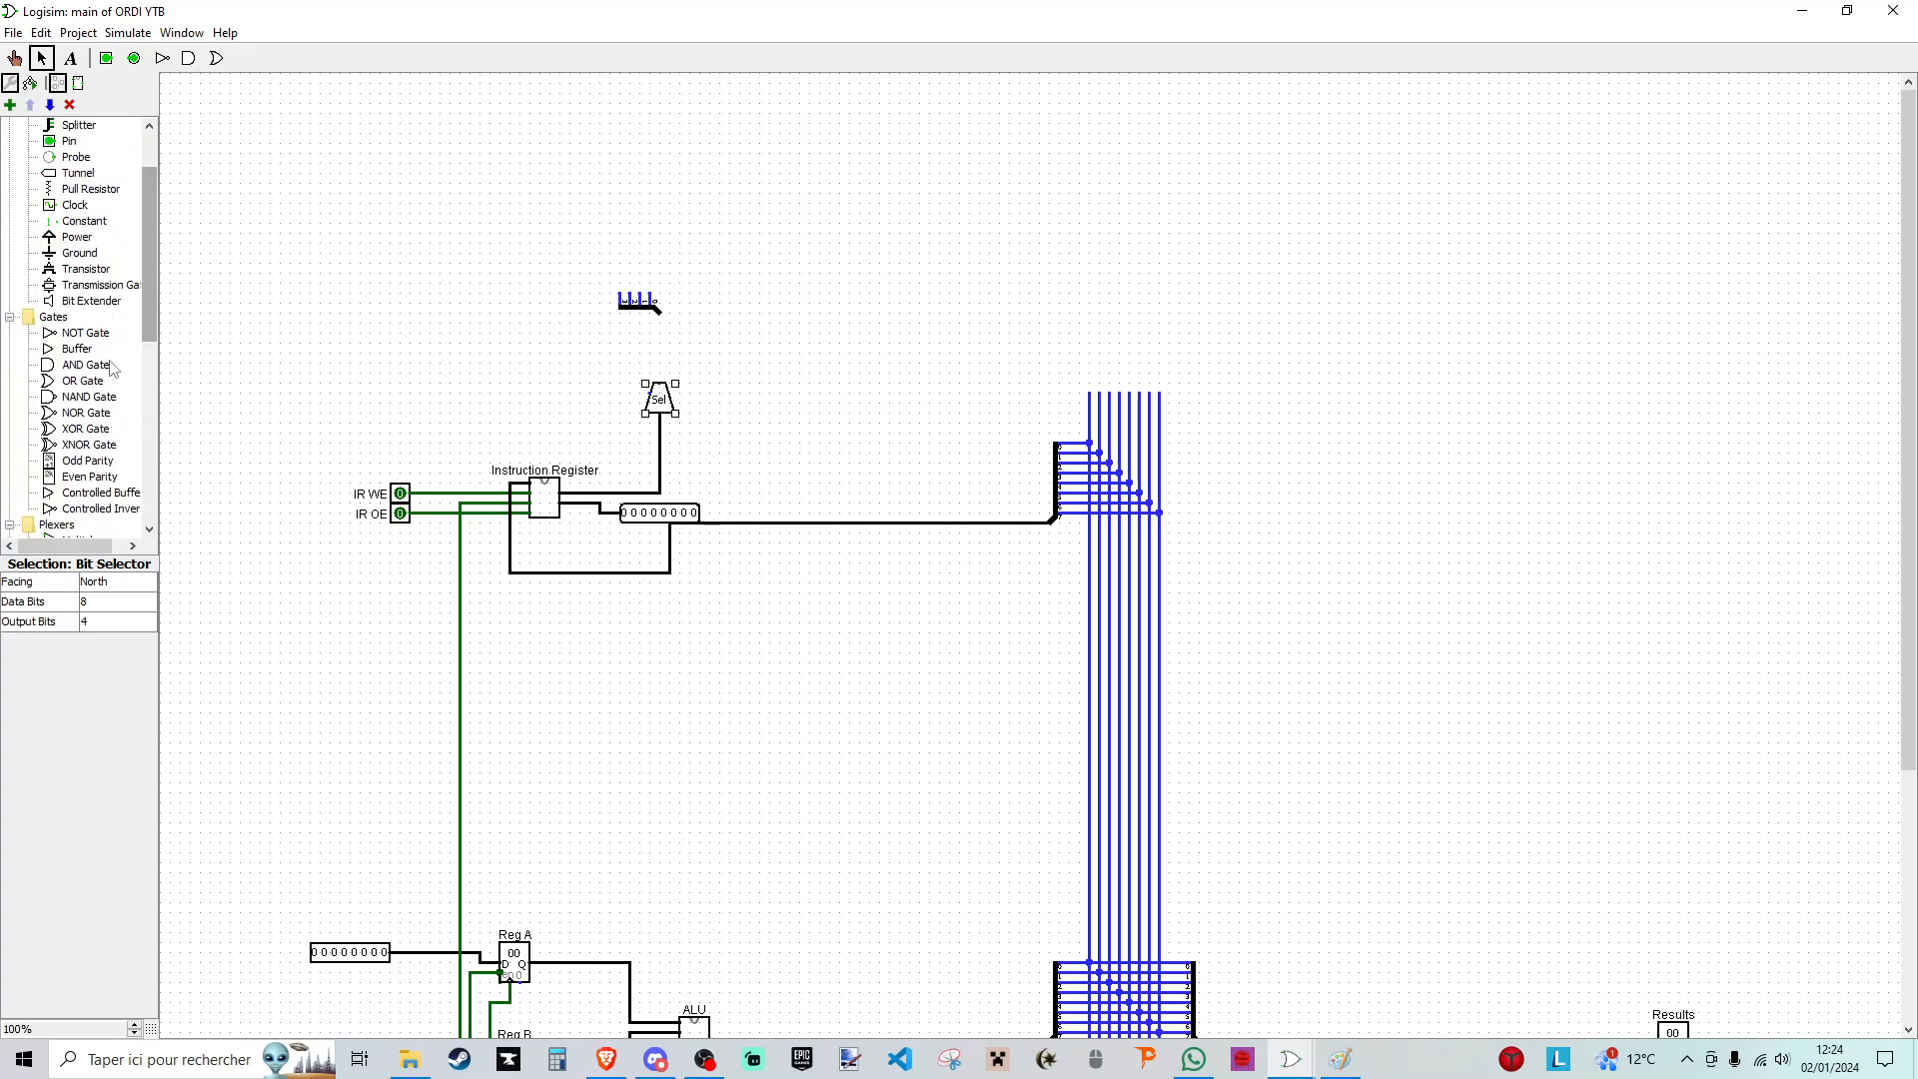
click(72, 303)
click(600, 394)
drag(599, 393, 650, 394)
click(333, 600)
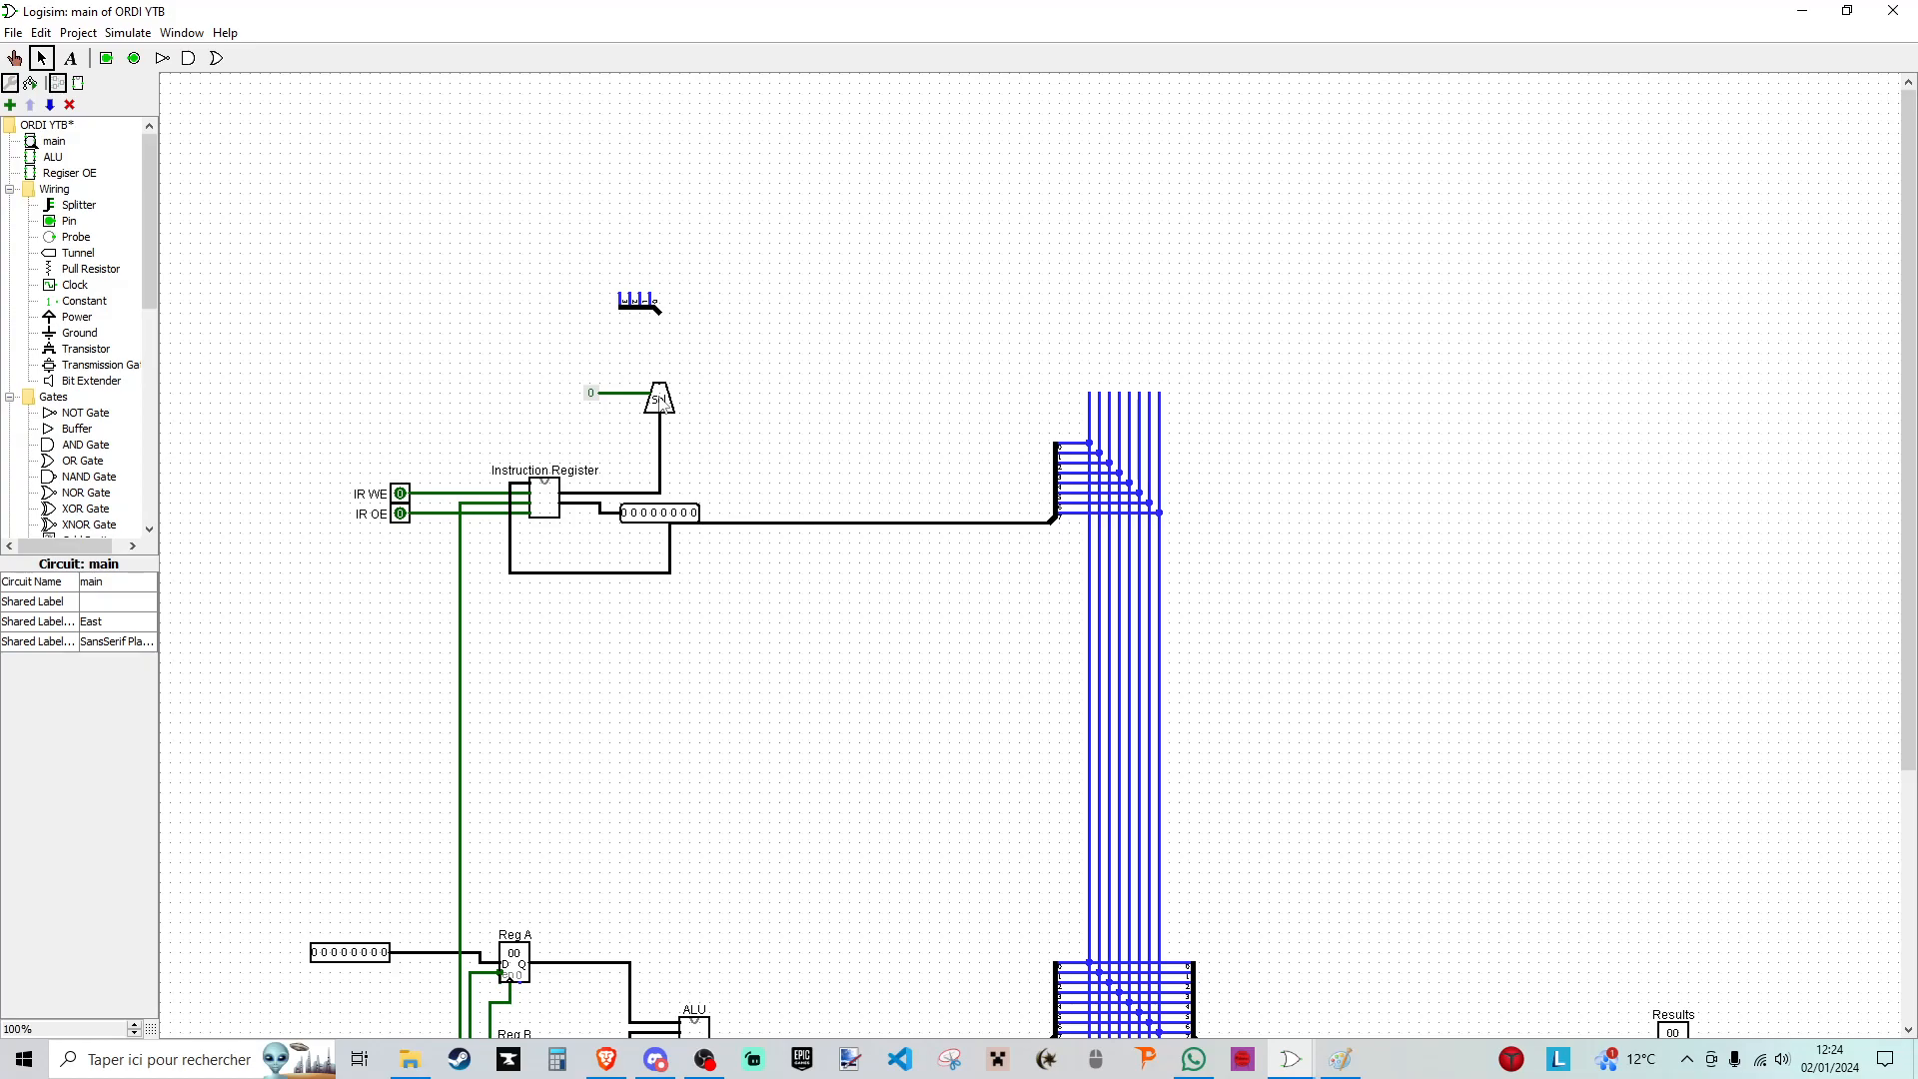
- Wire the splitter to the bit selector's output and run its four outputs as parallel horizontal lines past the data bus
drag(658, 311, 659, 385)
drag(641, 287, 1290, 284)
drag(642, 274, 1291, 274)
drag(619, 254, 1290, 253)
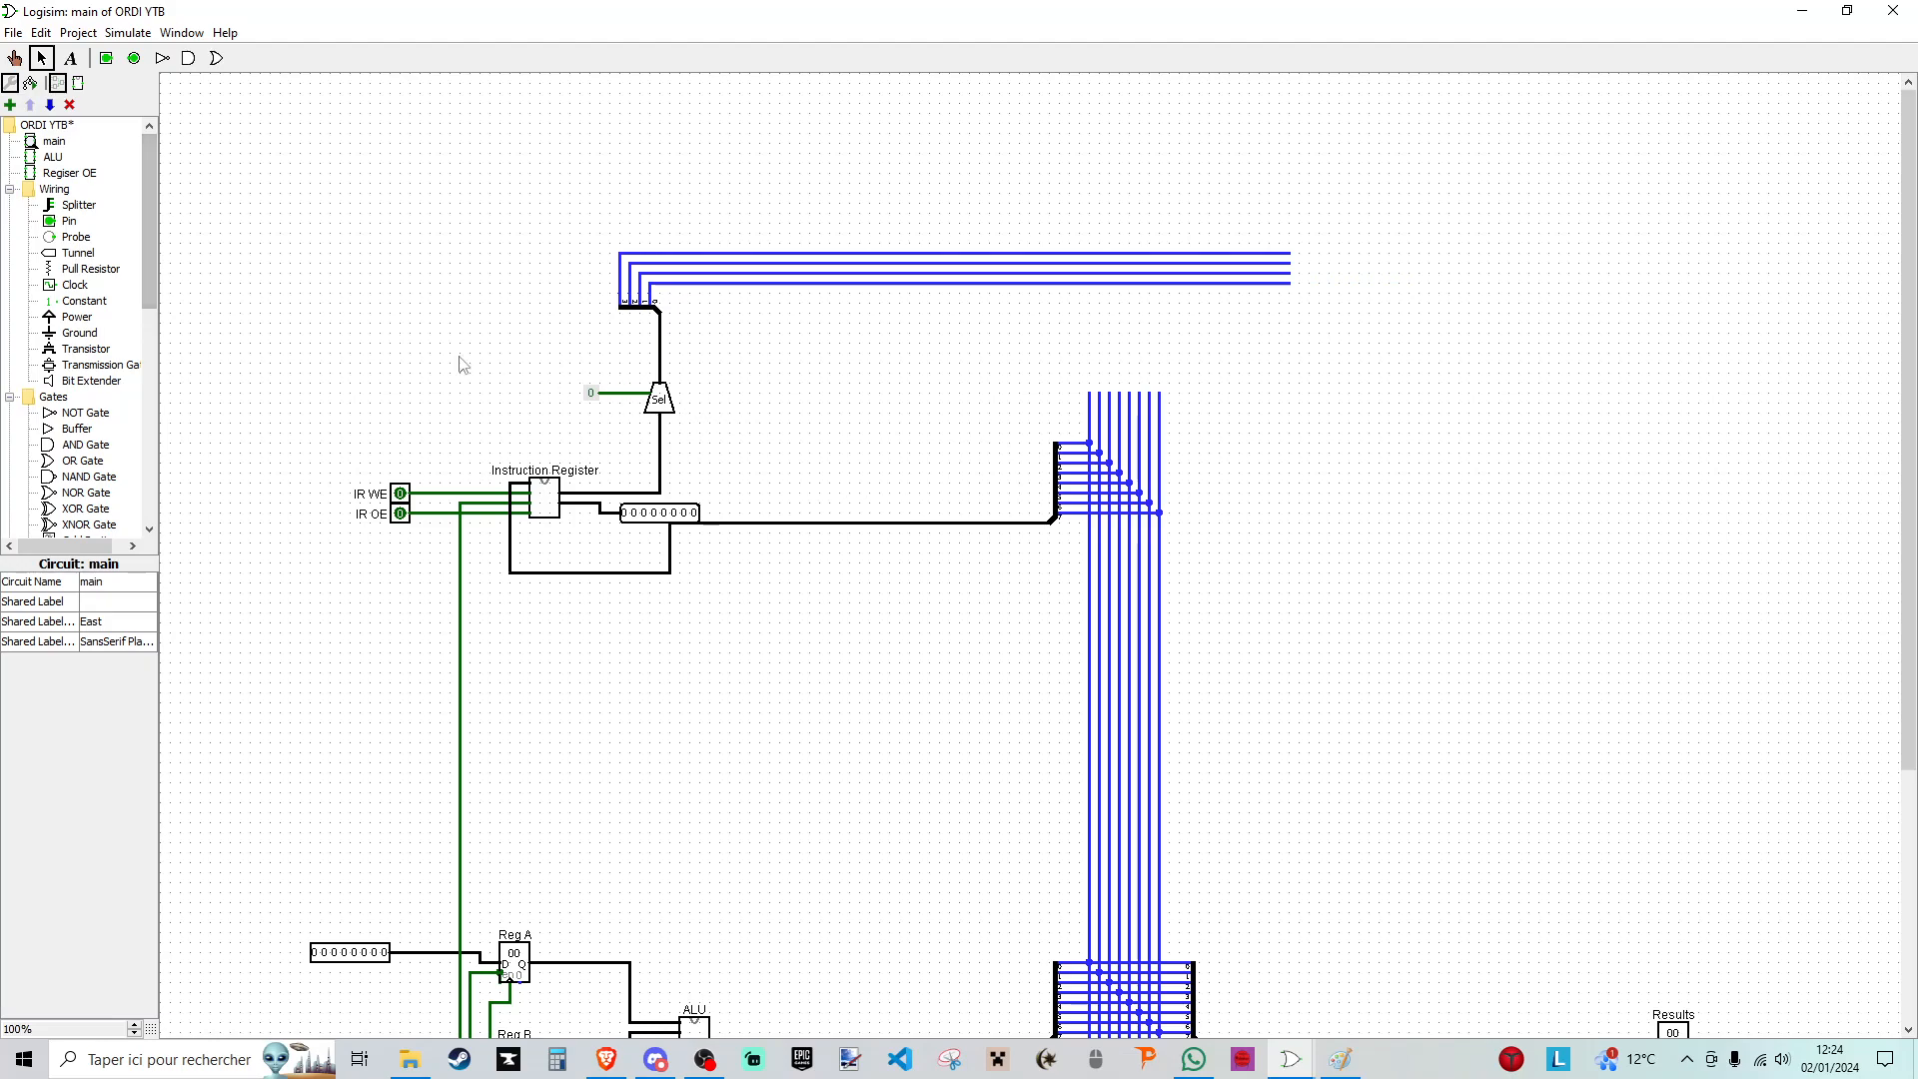
- Add the text label "Internal Data Bus" beside the vertical bus
click(70, 59)
scroll(1164, 561, down, 5)
click(1195, 730)
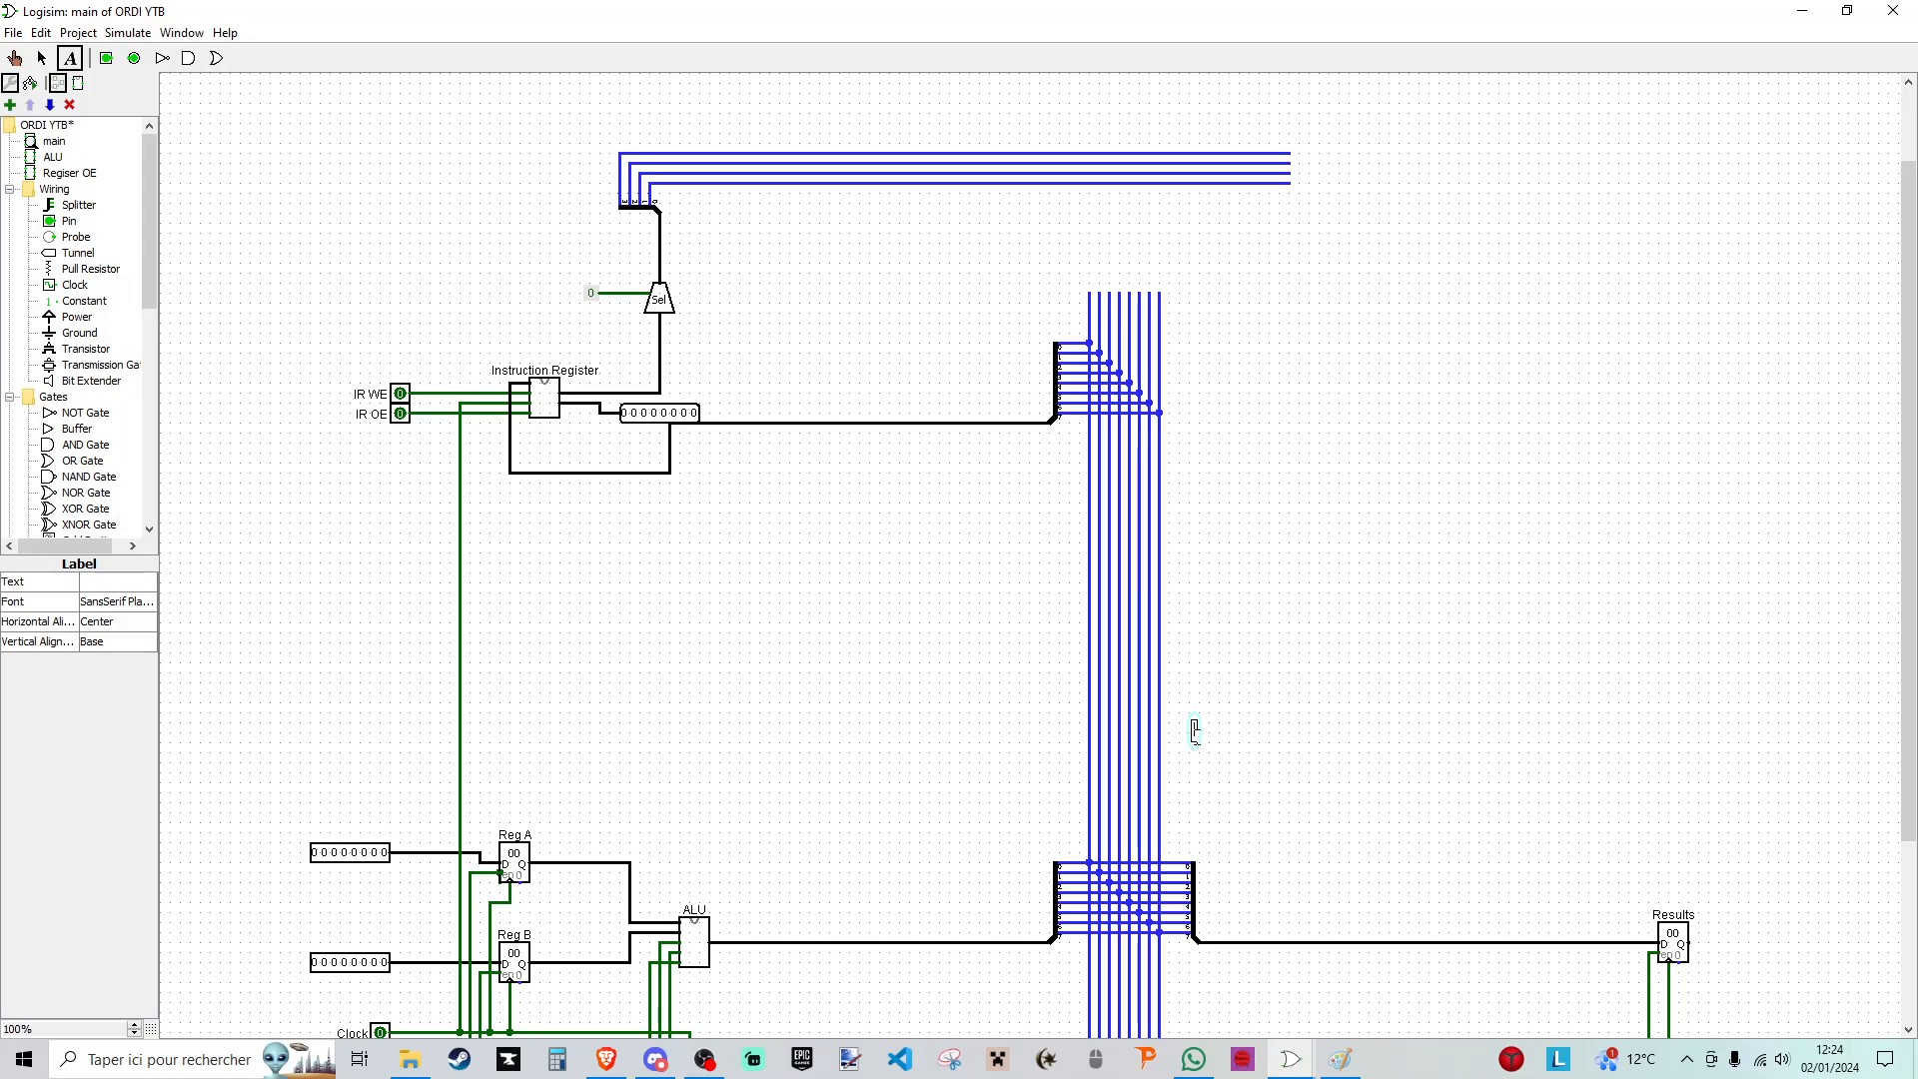
text(Inter)
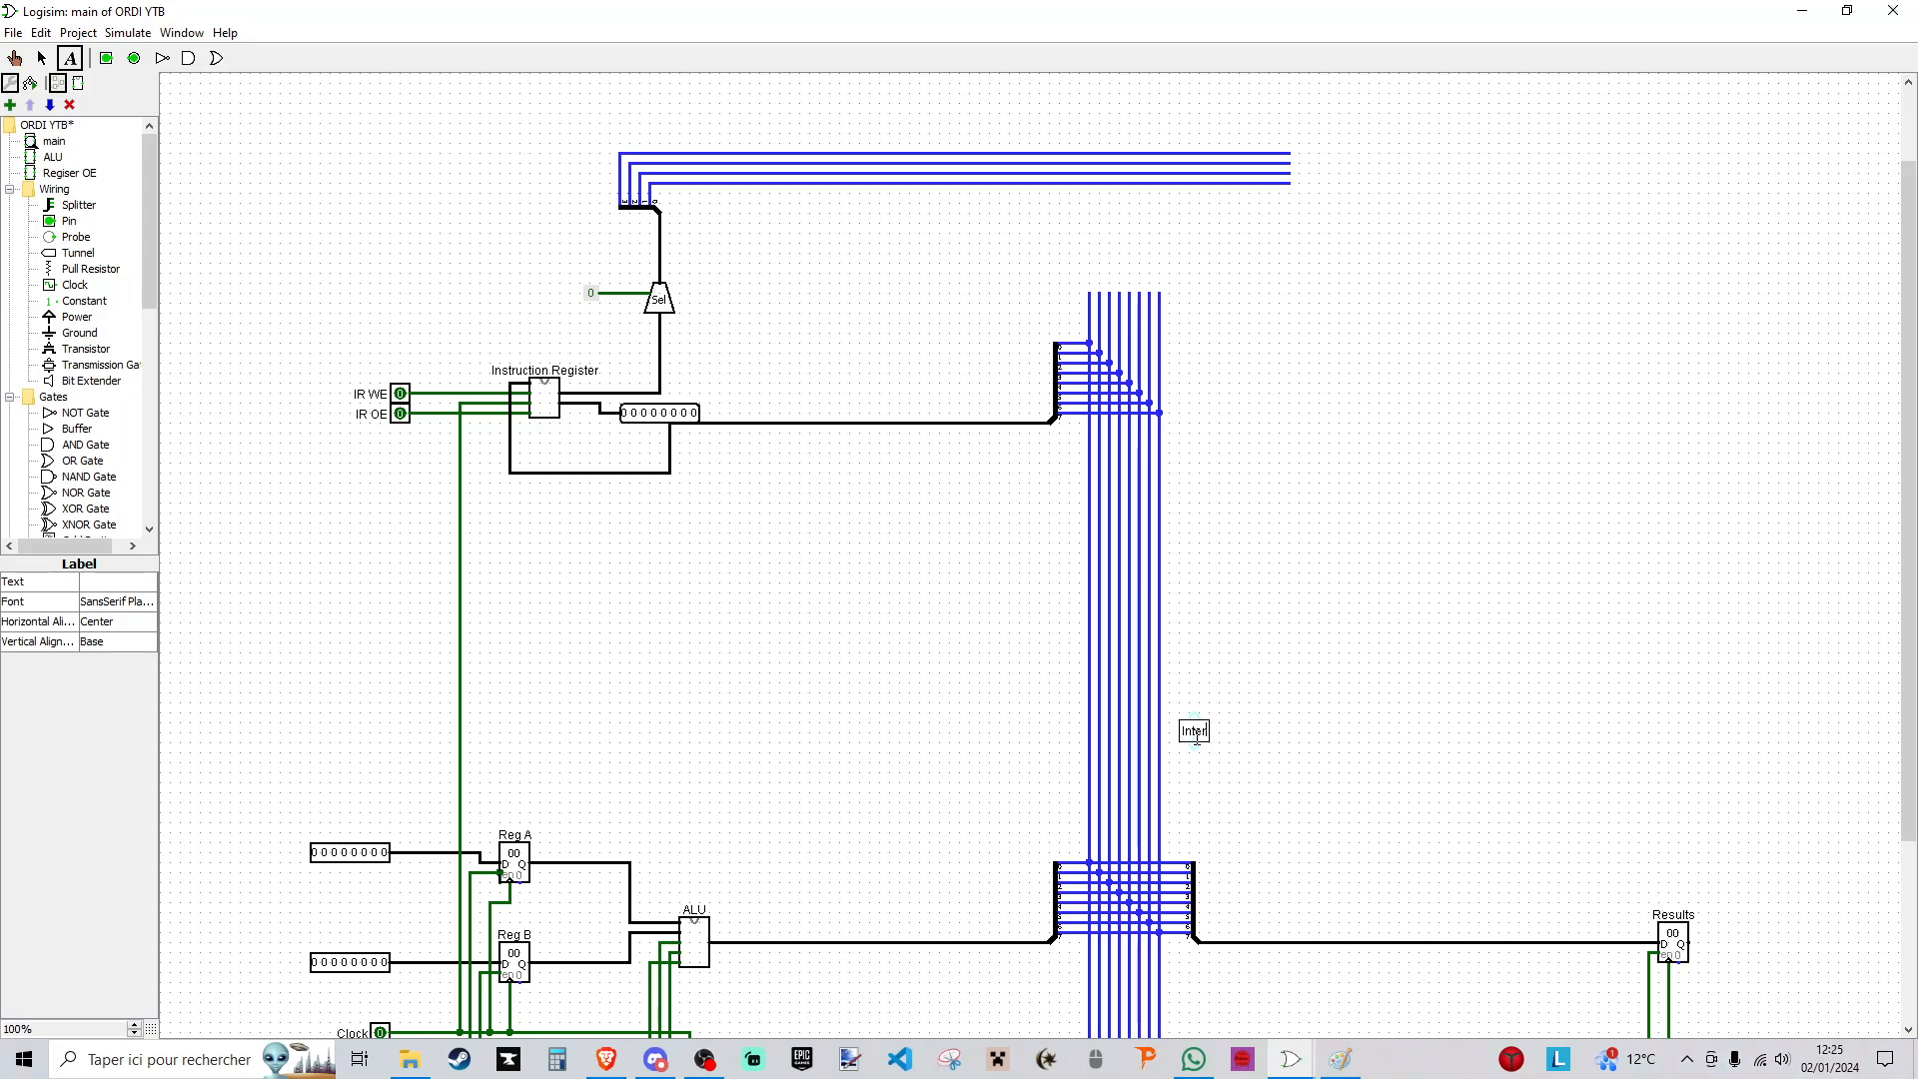
text(nal Data Bus)
click(1223, 805)
- Add the text label "Internal Address Bus" above the four horizontal bus lines
click(880, 128)
text(Internal Addre)
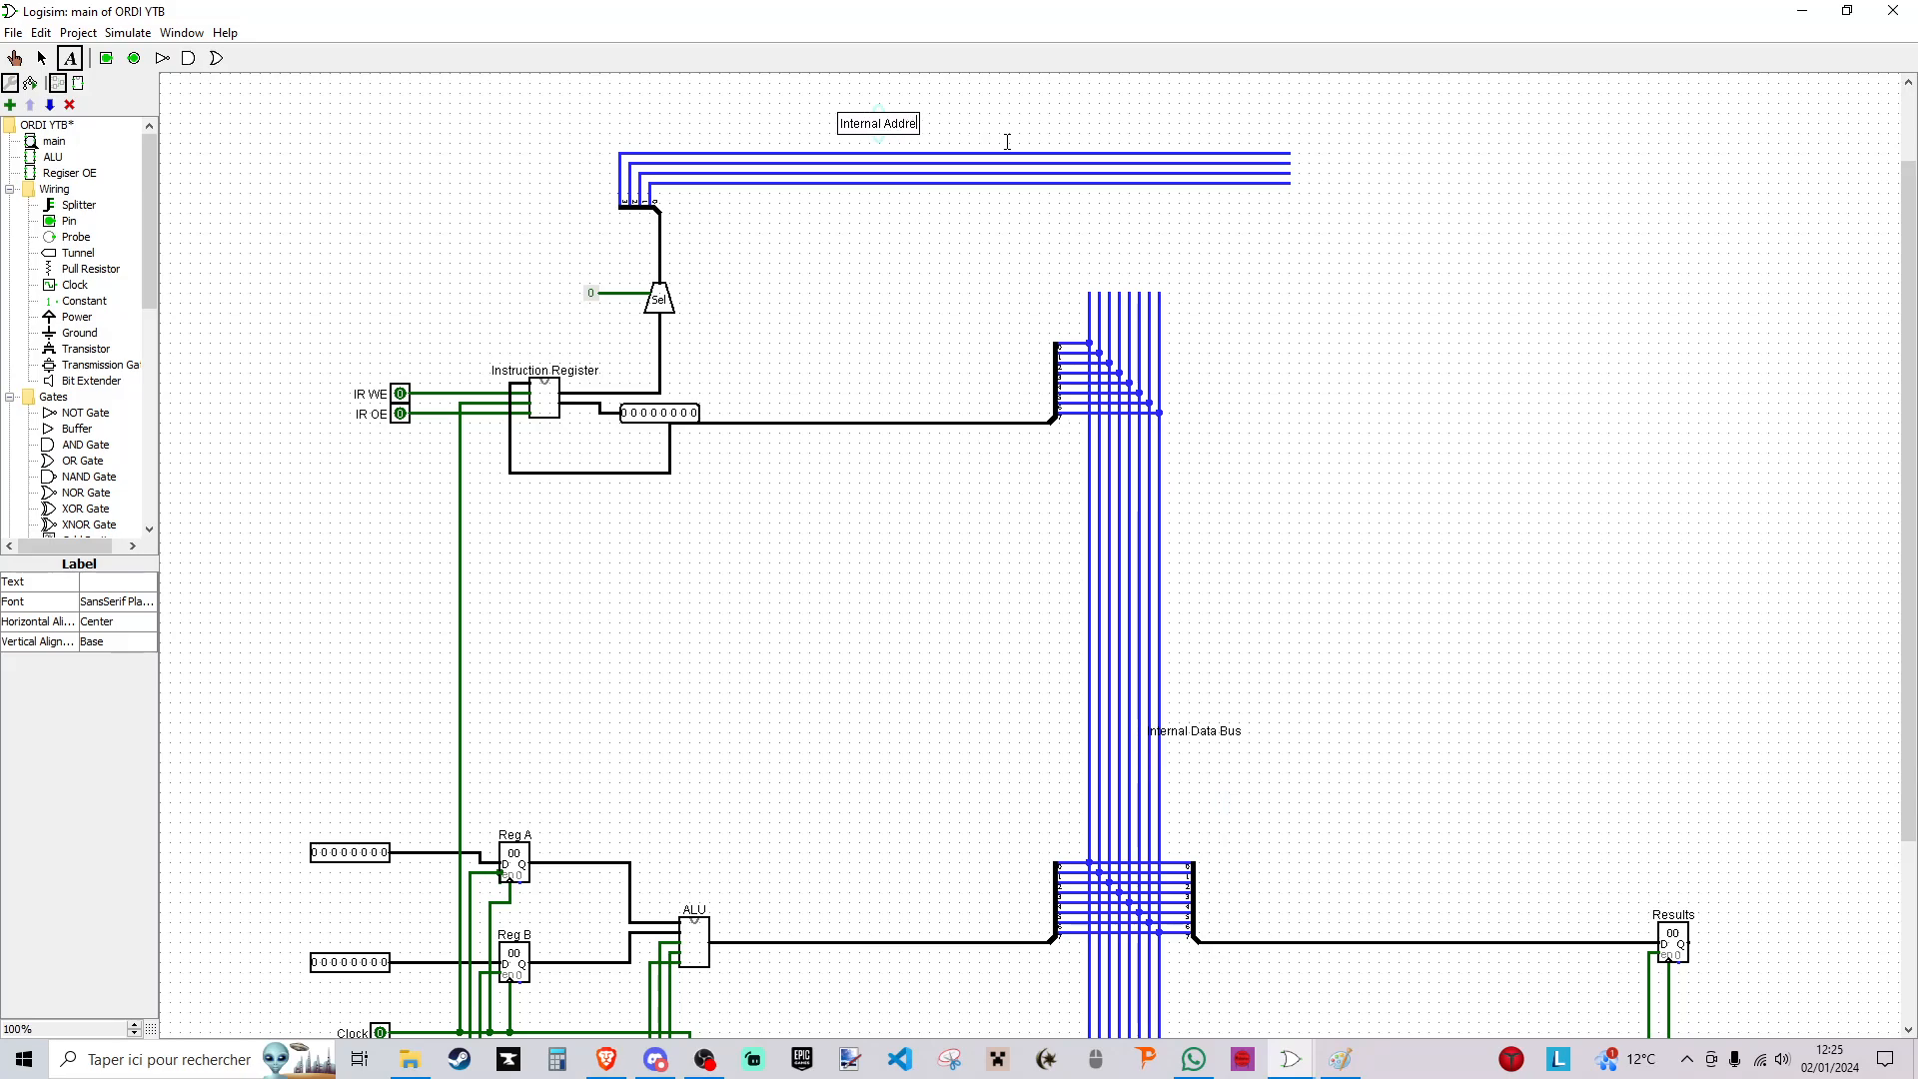
text(ss Bus)
- Reposition the address bus label closer above its lines and move the data bus label clear of the vertical wires
click(41, 58)
drag(862, 120, 936, 131)
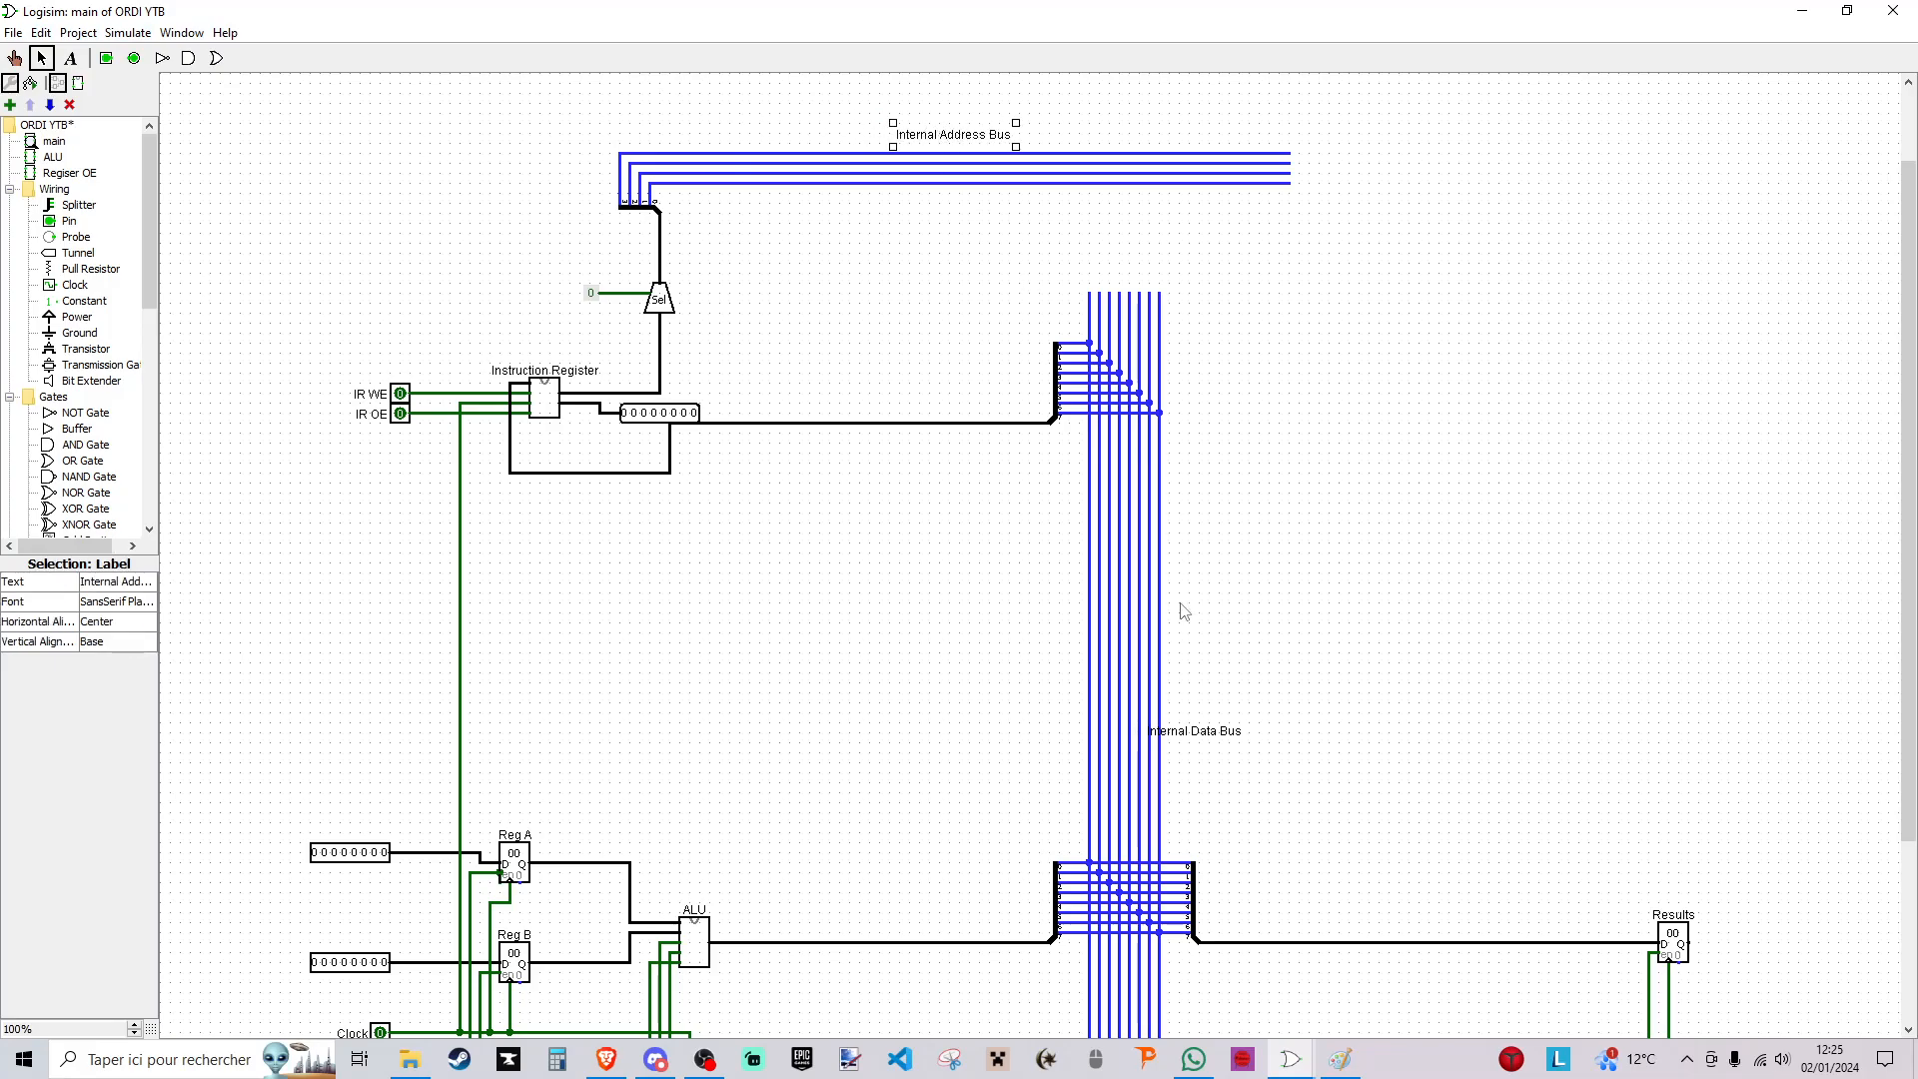
drag(1203, 736, 1228, 781)
click(1463, 659)
scroll(1476, 669, down, 5)
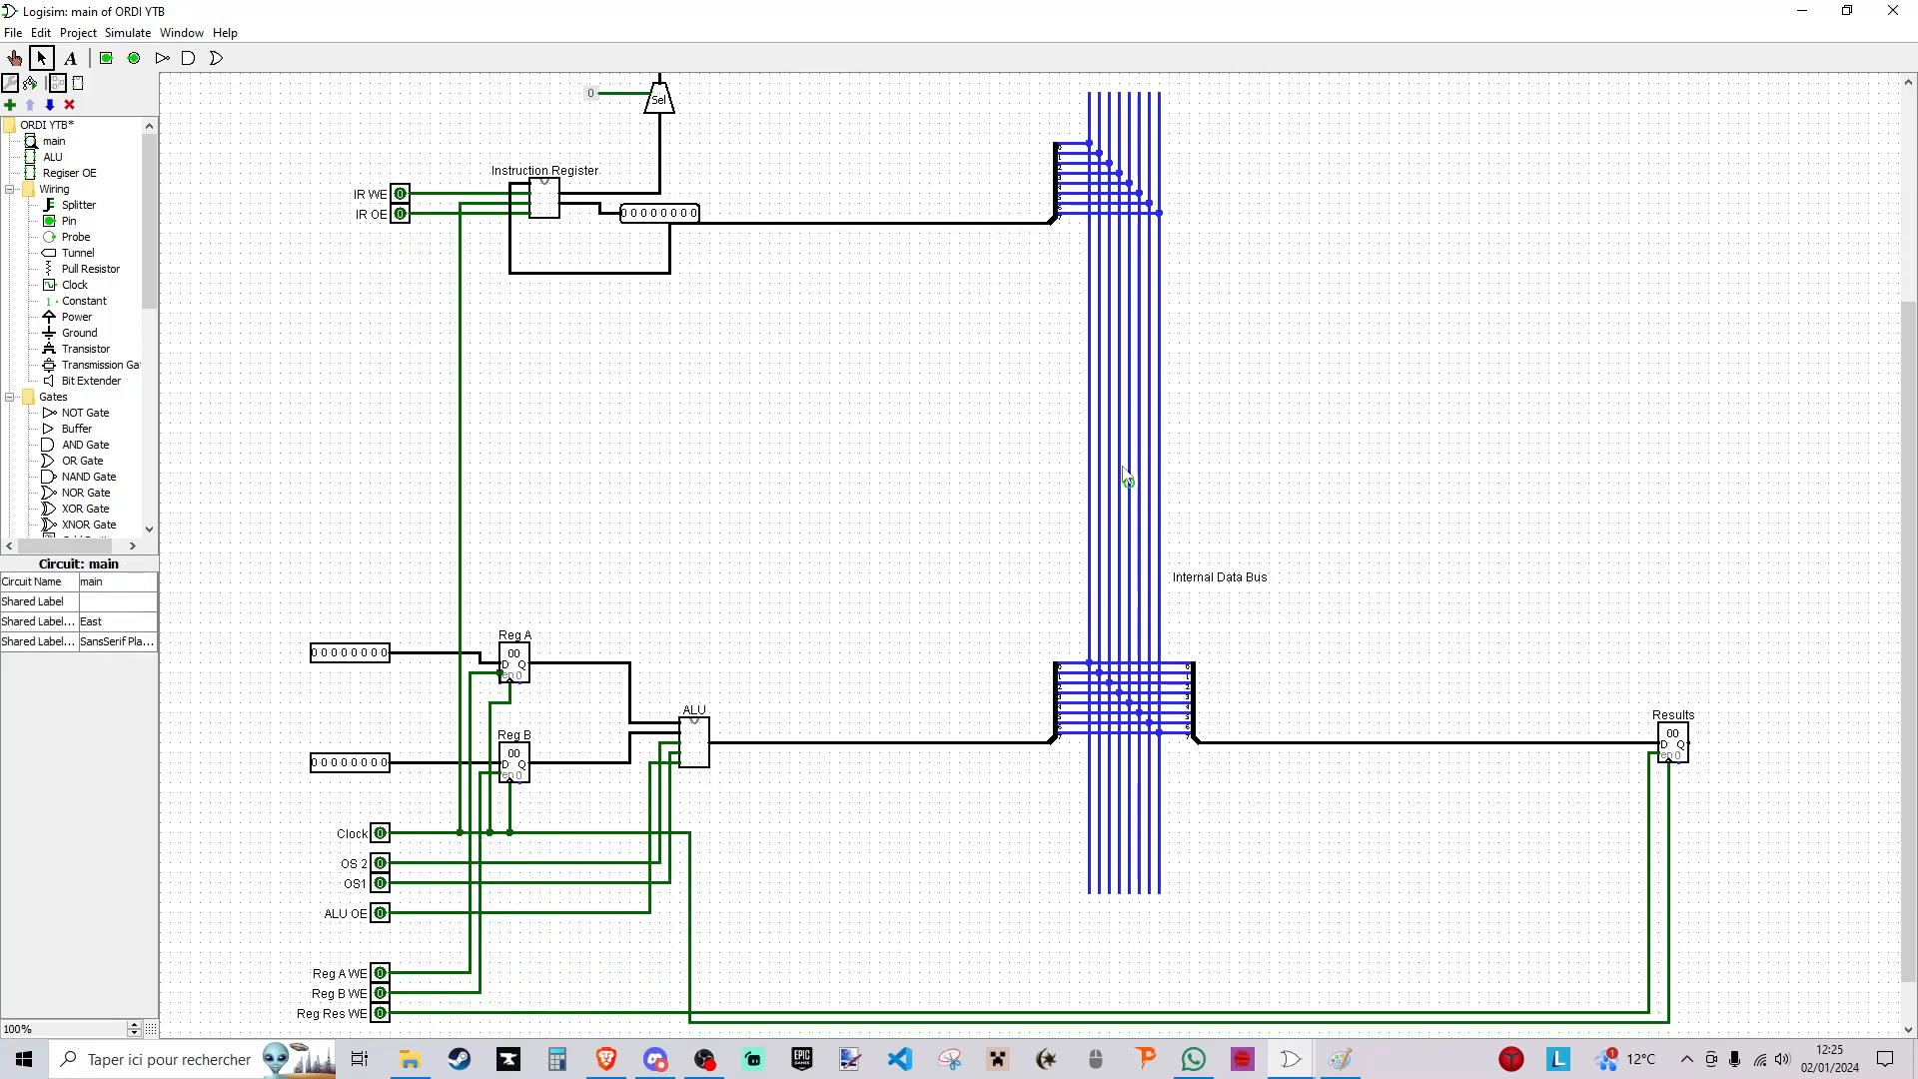
scroll(1138, 520, up, 5)
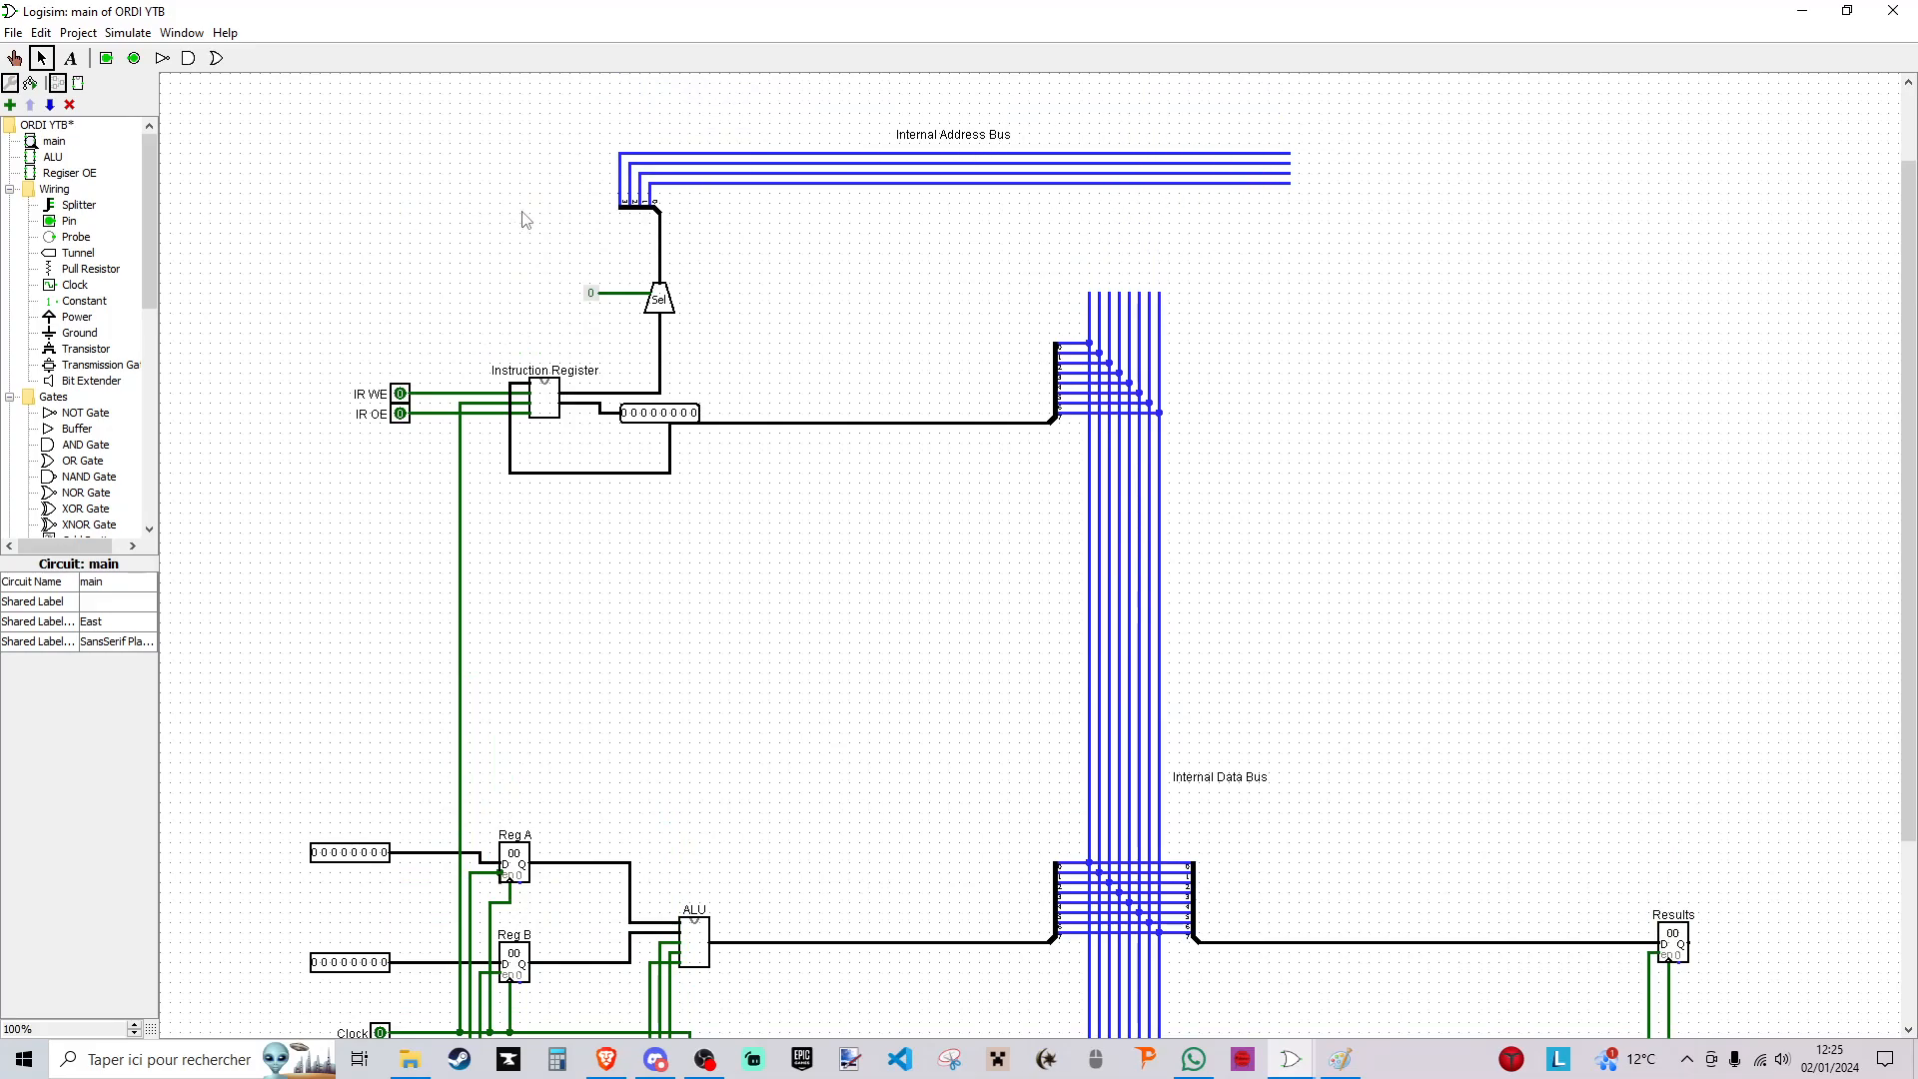
- Add a second splitter at the far end of the internal address bus and connect it to the four bus lines
drag(579, 134, 1269, 215)
click(1285, 279)
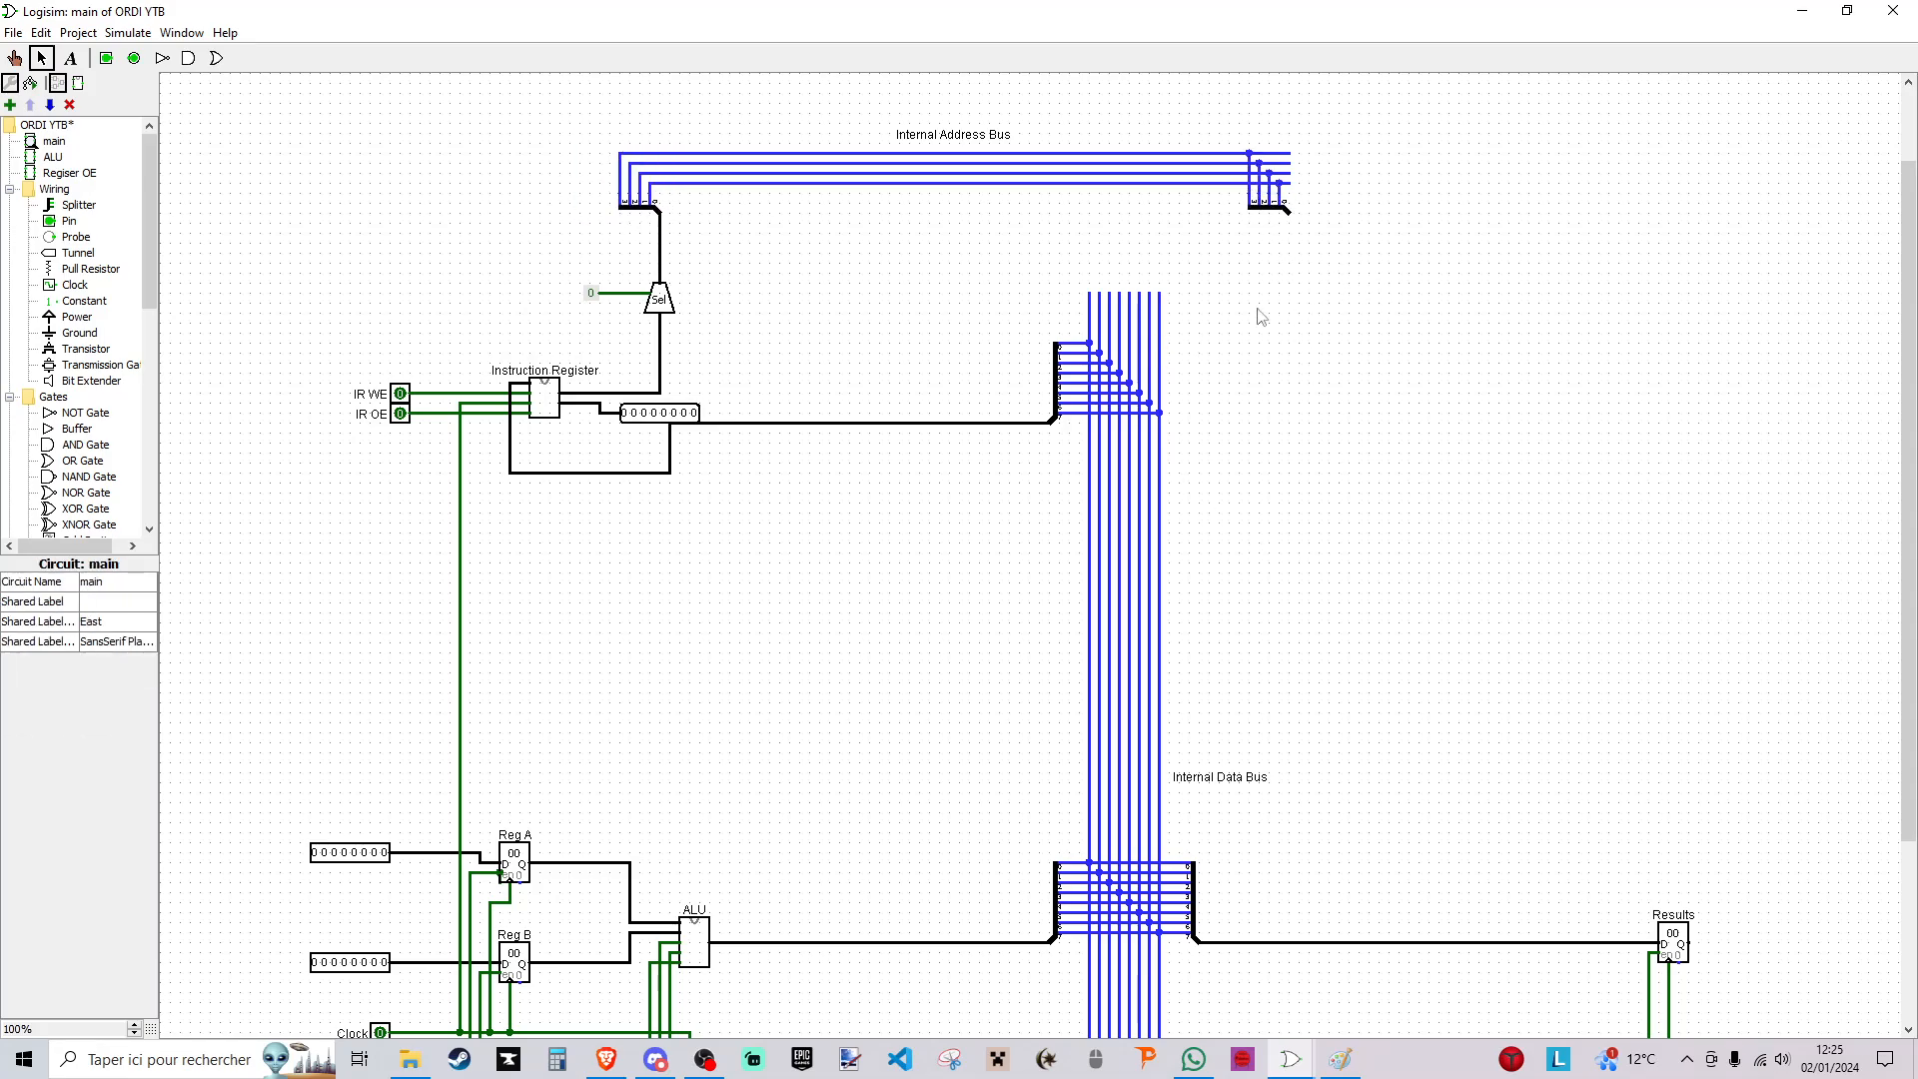
click(67, 174)
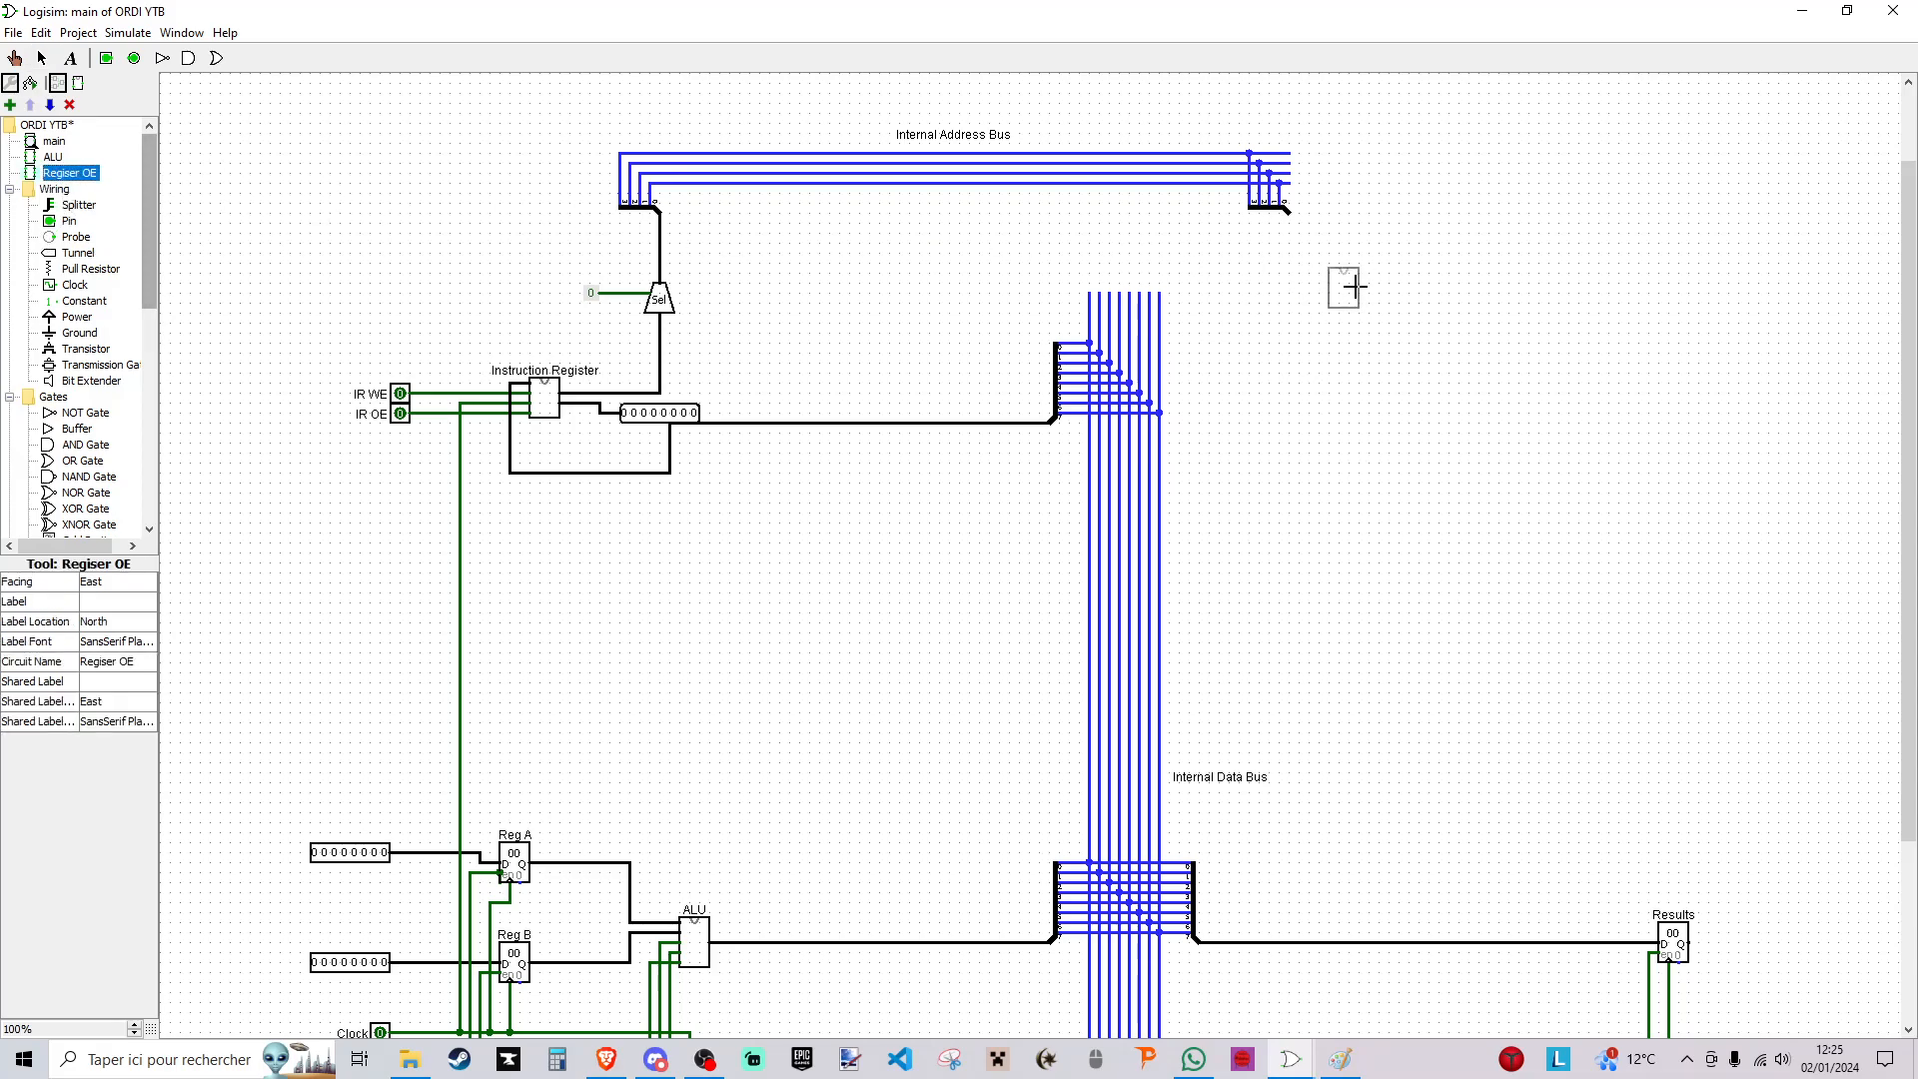
click(1340, 249)
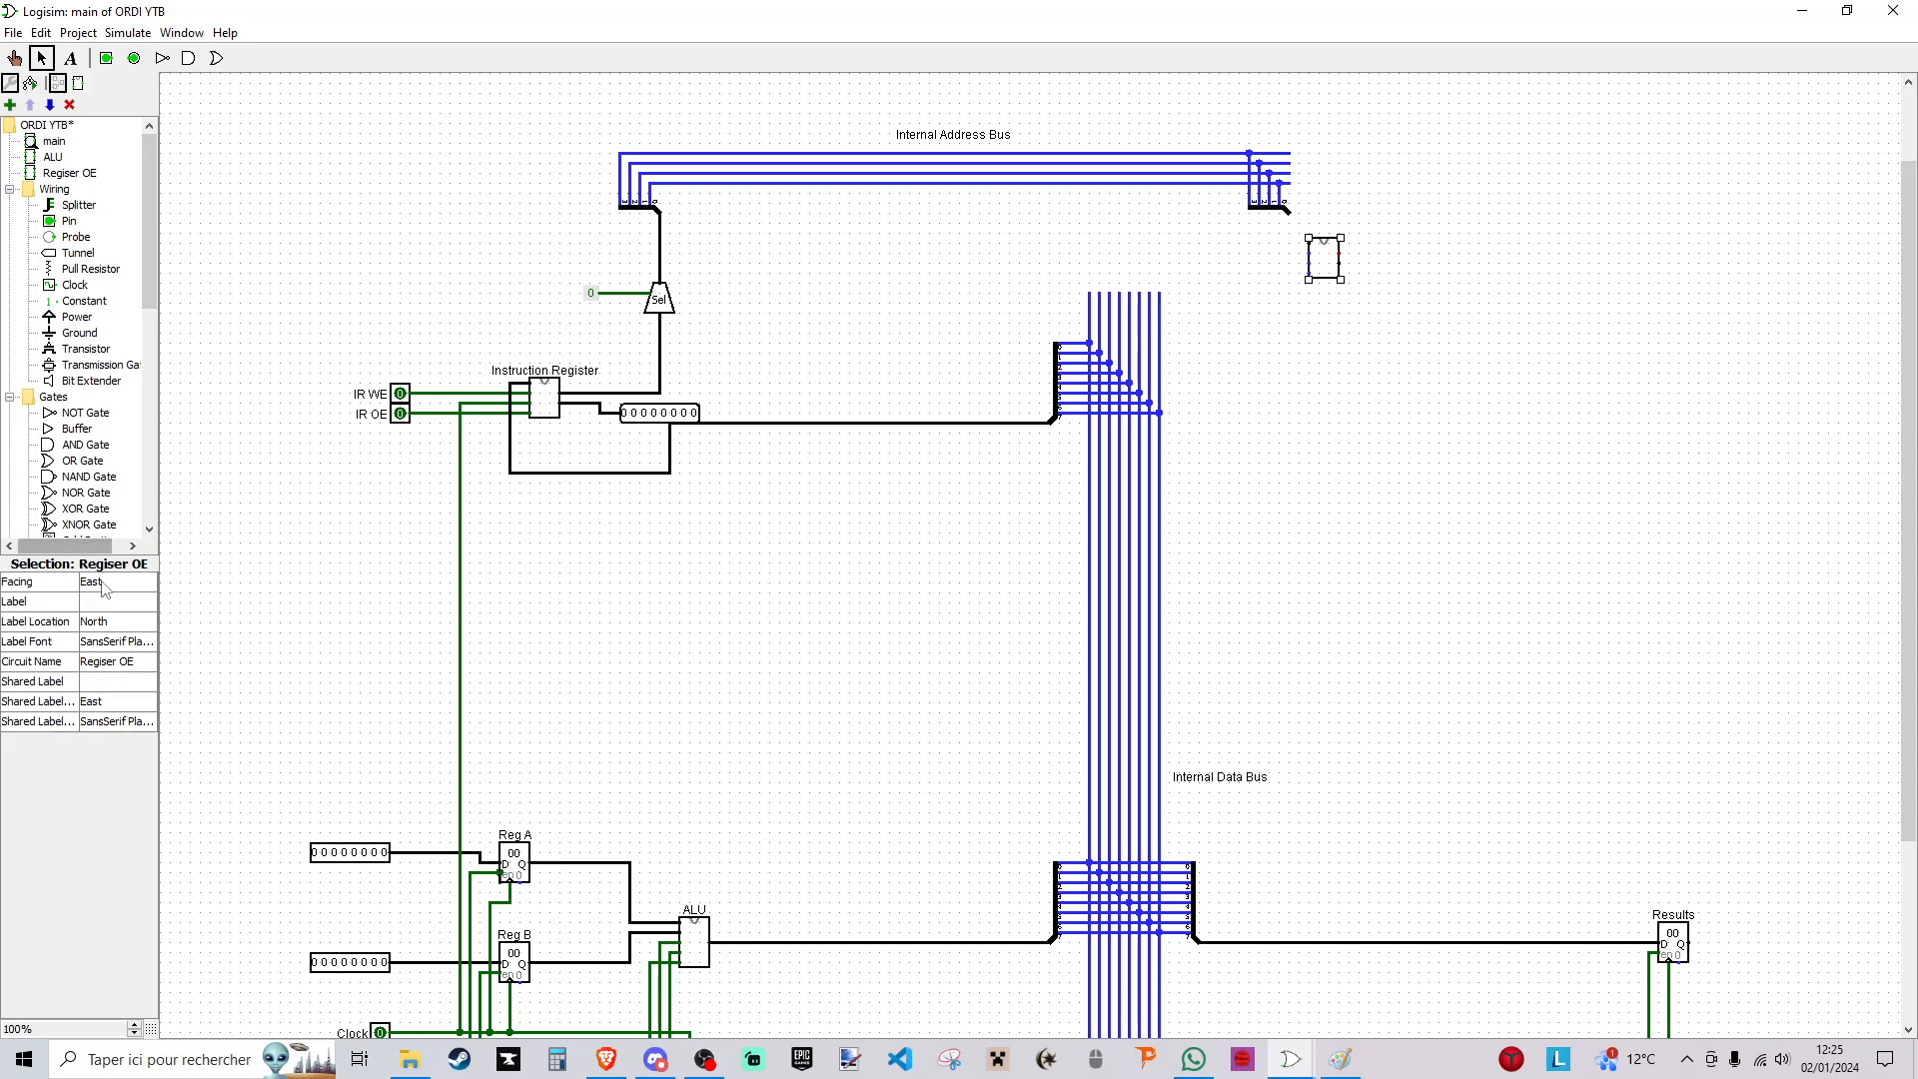
drag(1324, 248, 343, 245)
right_click(351, 243)
click(377, 247)
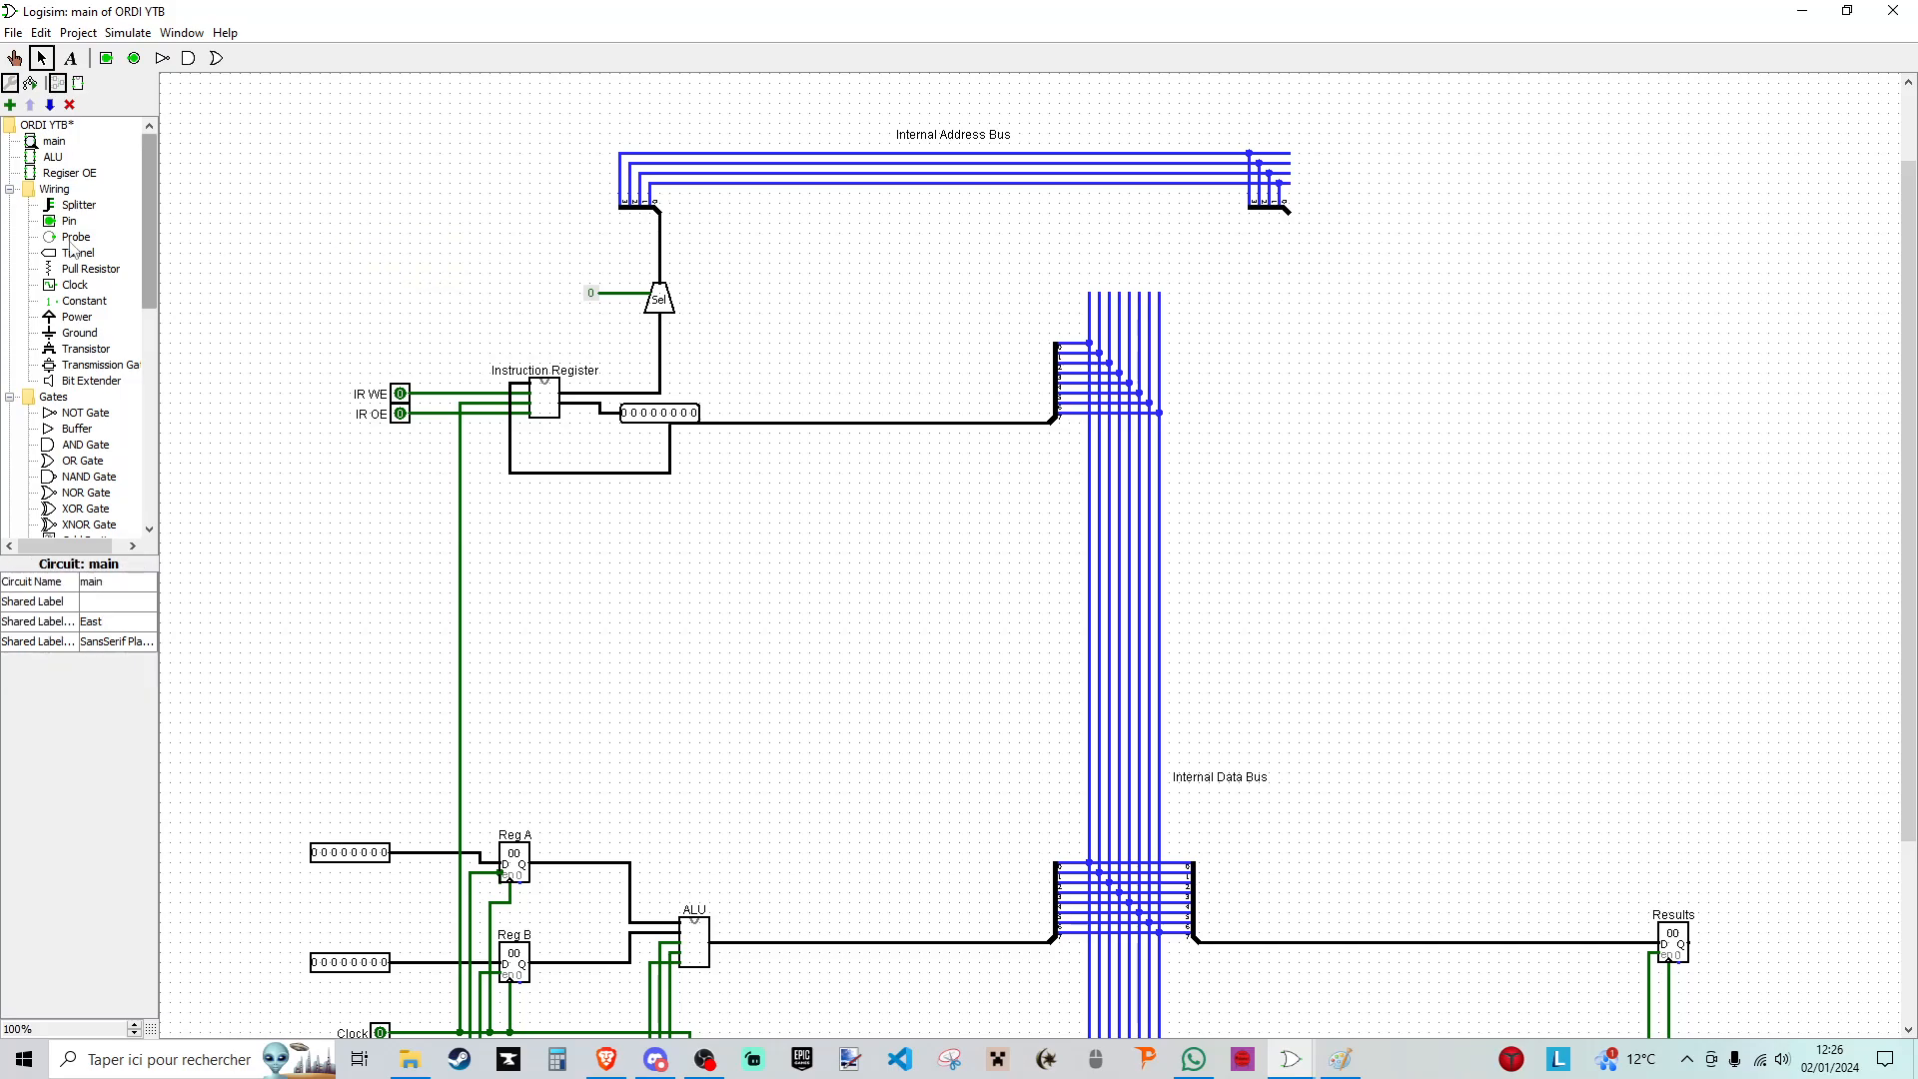
- Create a new circuit named MAR
click(10, 105)
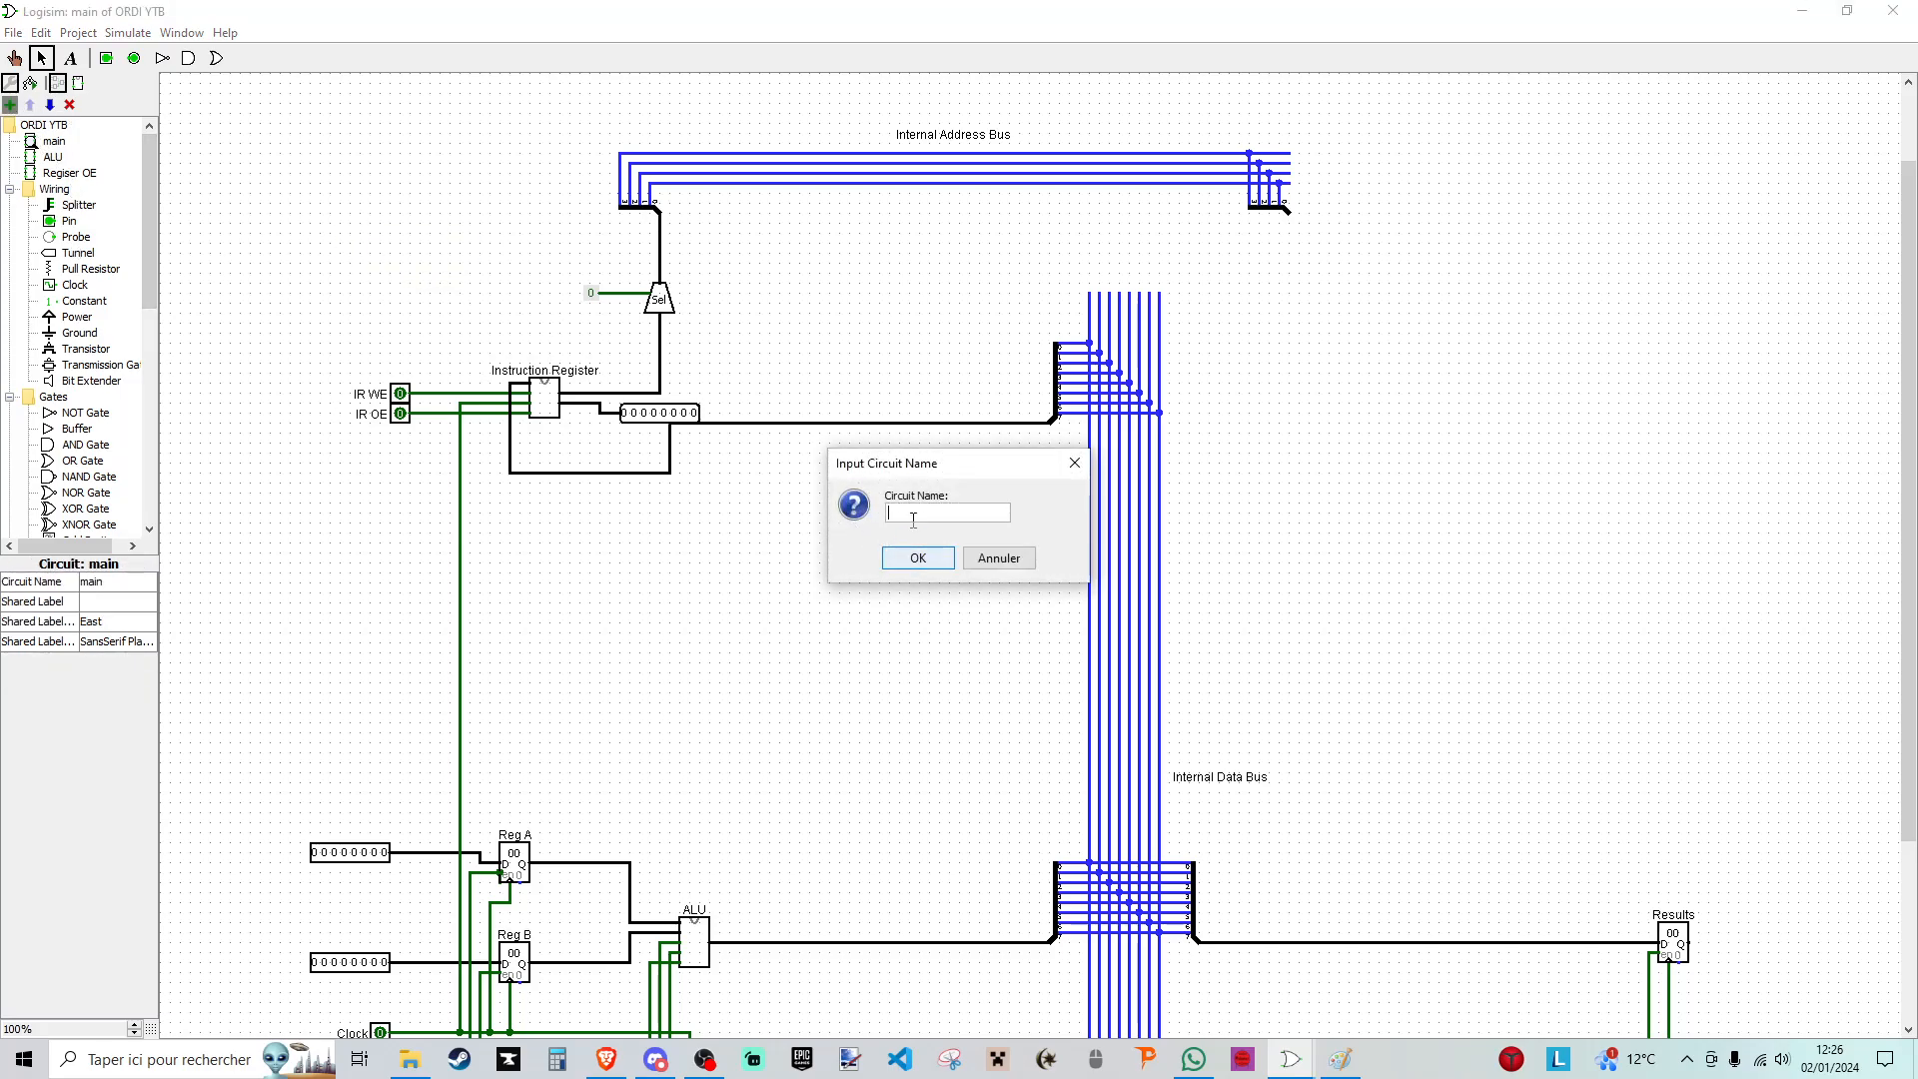
text(MAR)
click(917, 557)
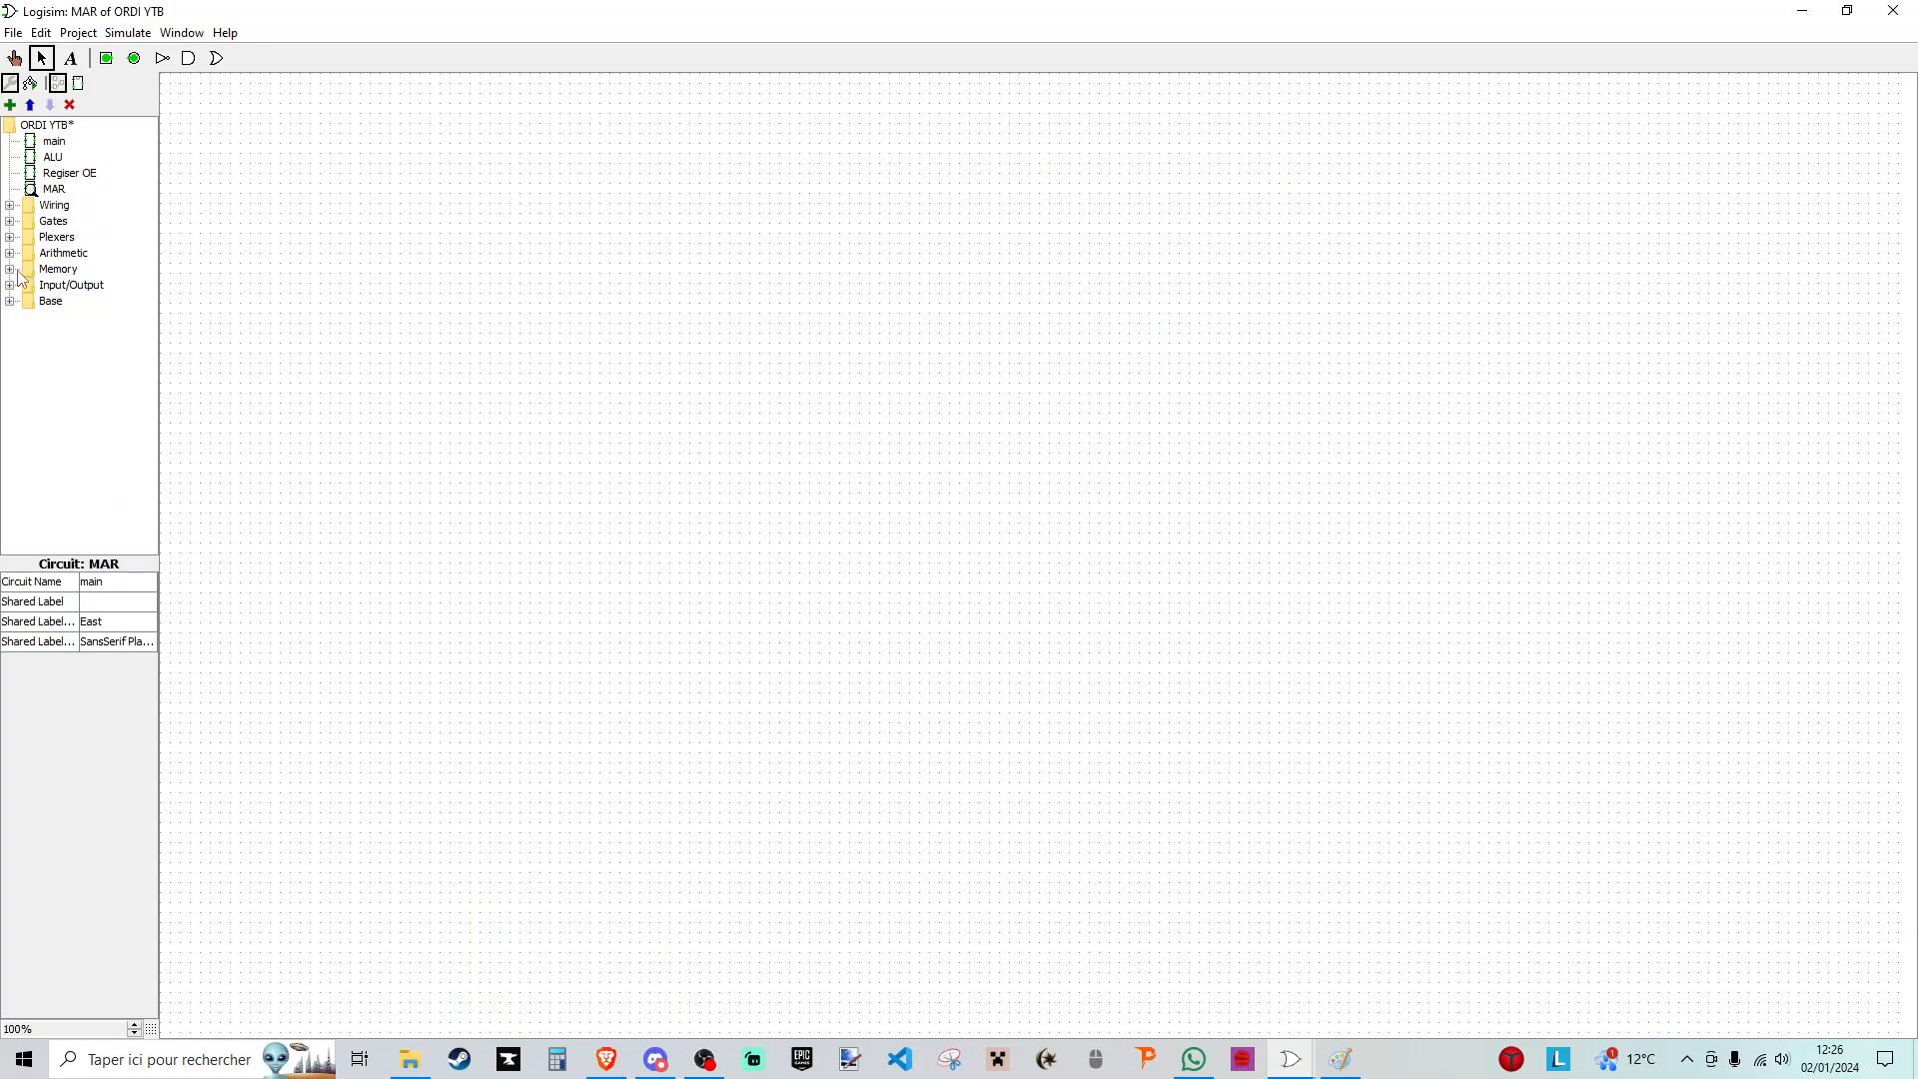
- Copy the whole register circuit from Regiser OE and paste it into the MAR circuit
click(58, 174)
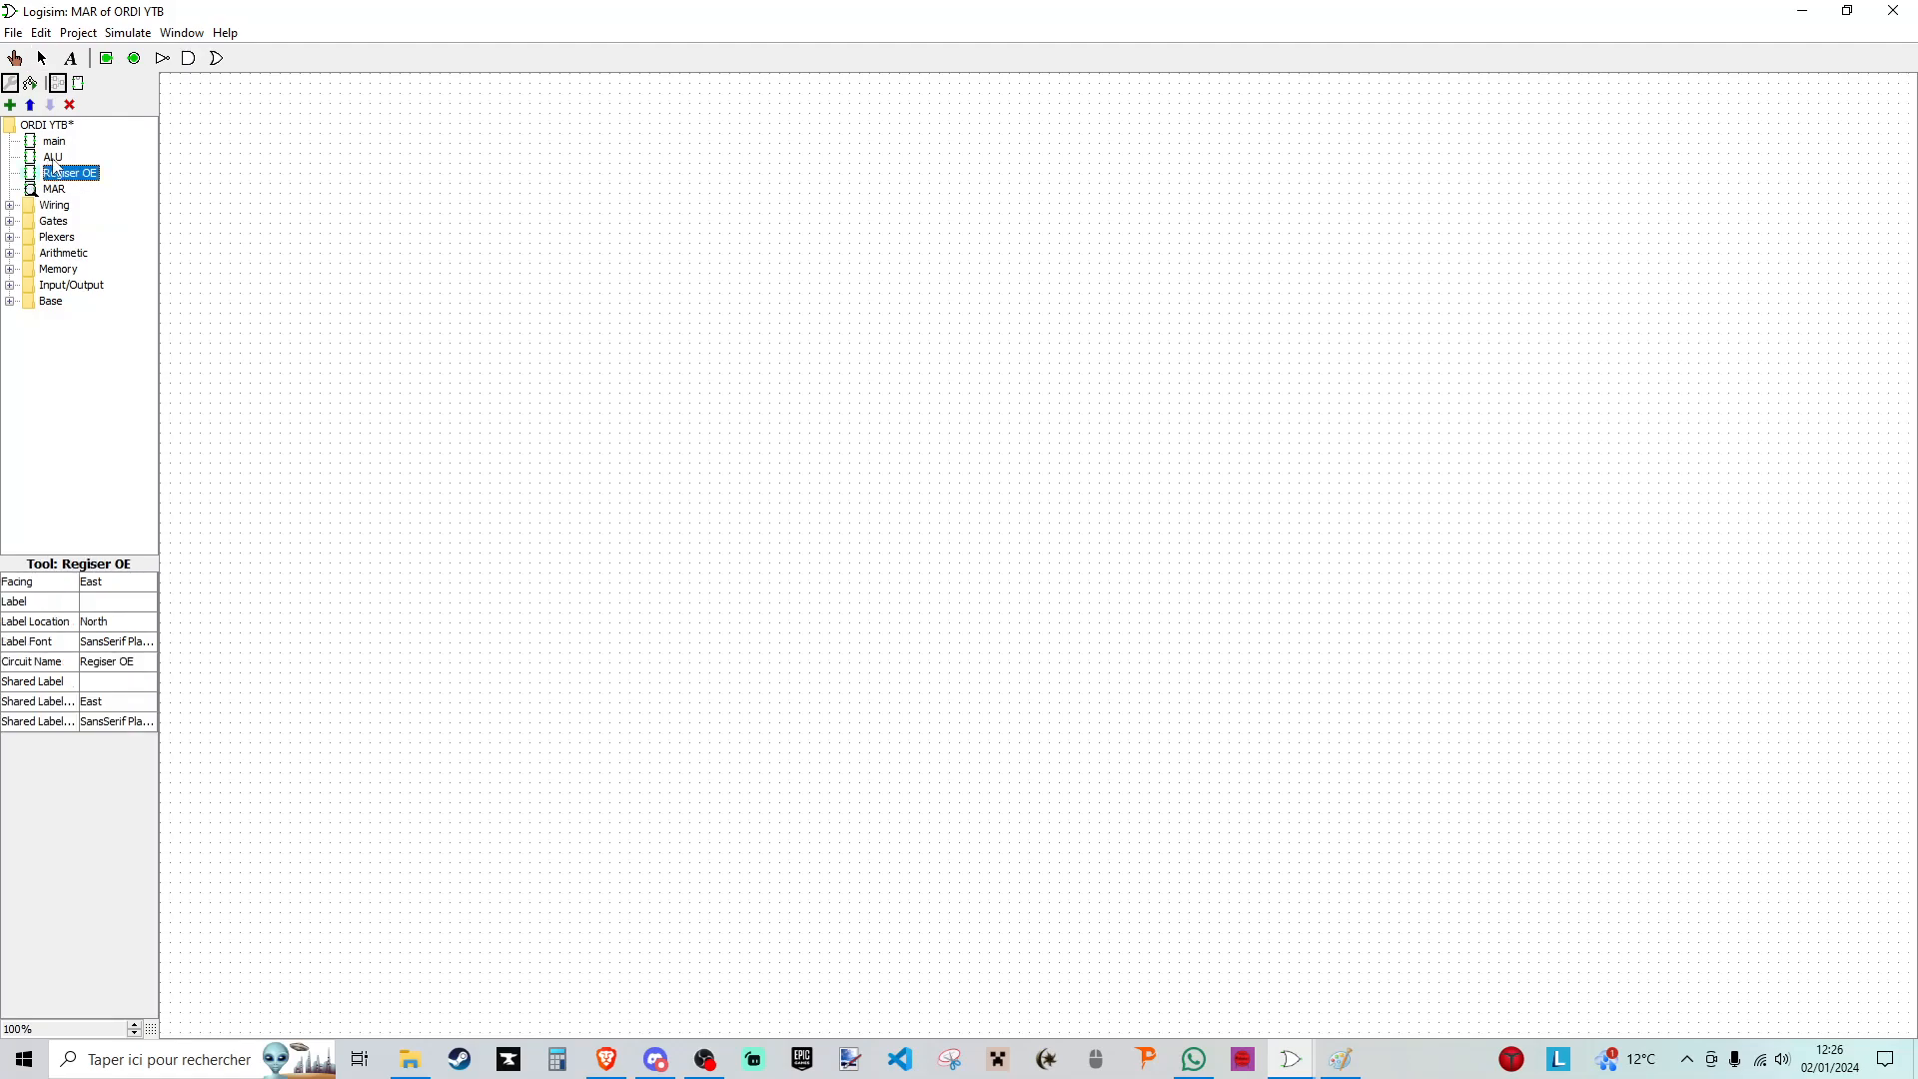
double_click(58, 174)
drag(368, 282, 1191, 622)
double_click(52, 188)
key(ctrl+v)
click(790, 319)
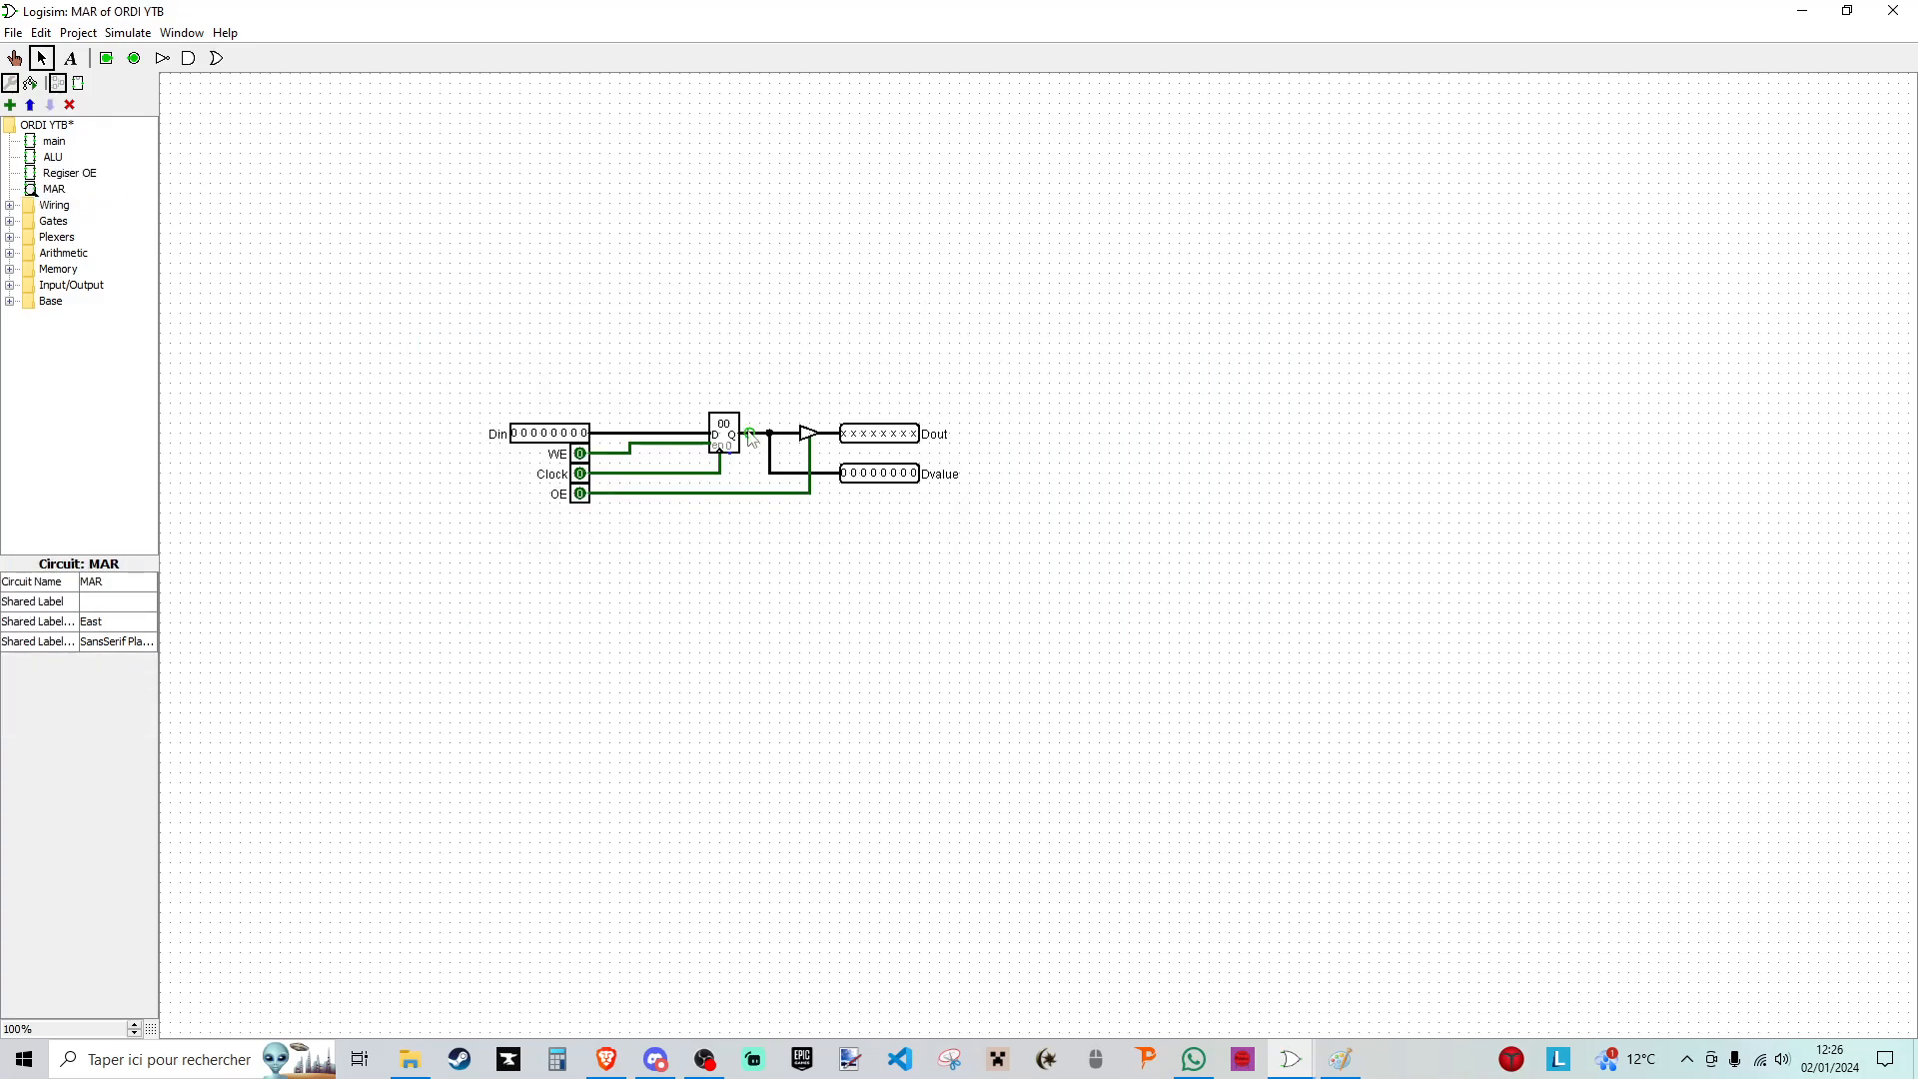
- Set the data bits of the Din pin and the register to 4
click(557, 434)
click(100, 624)
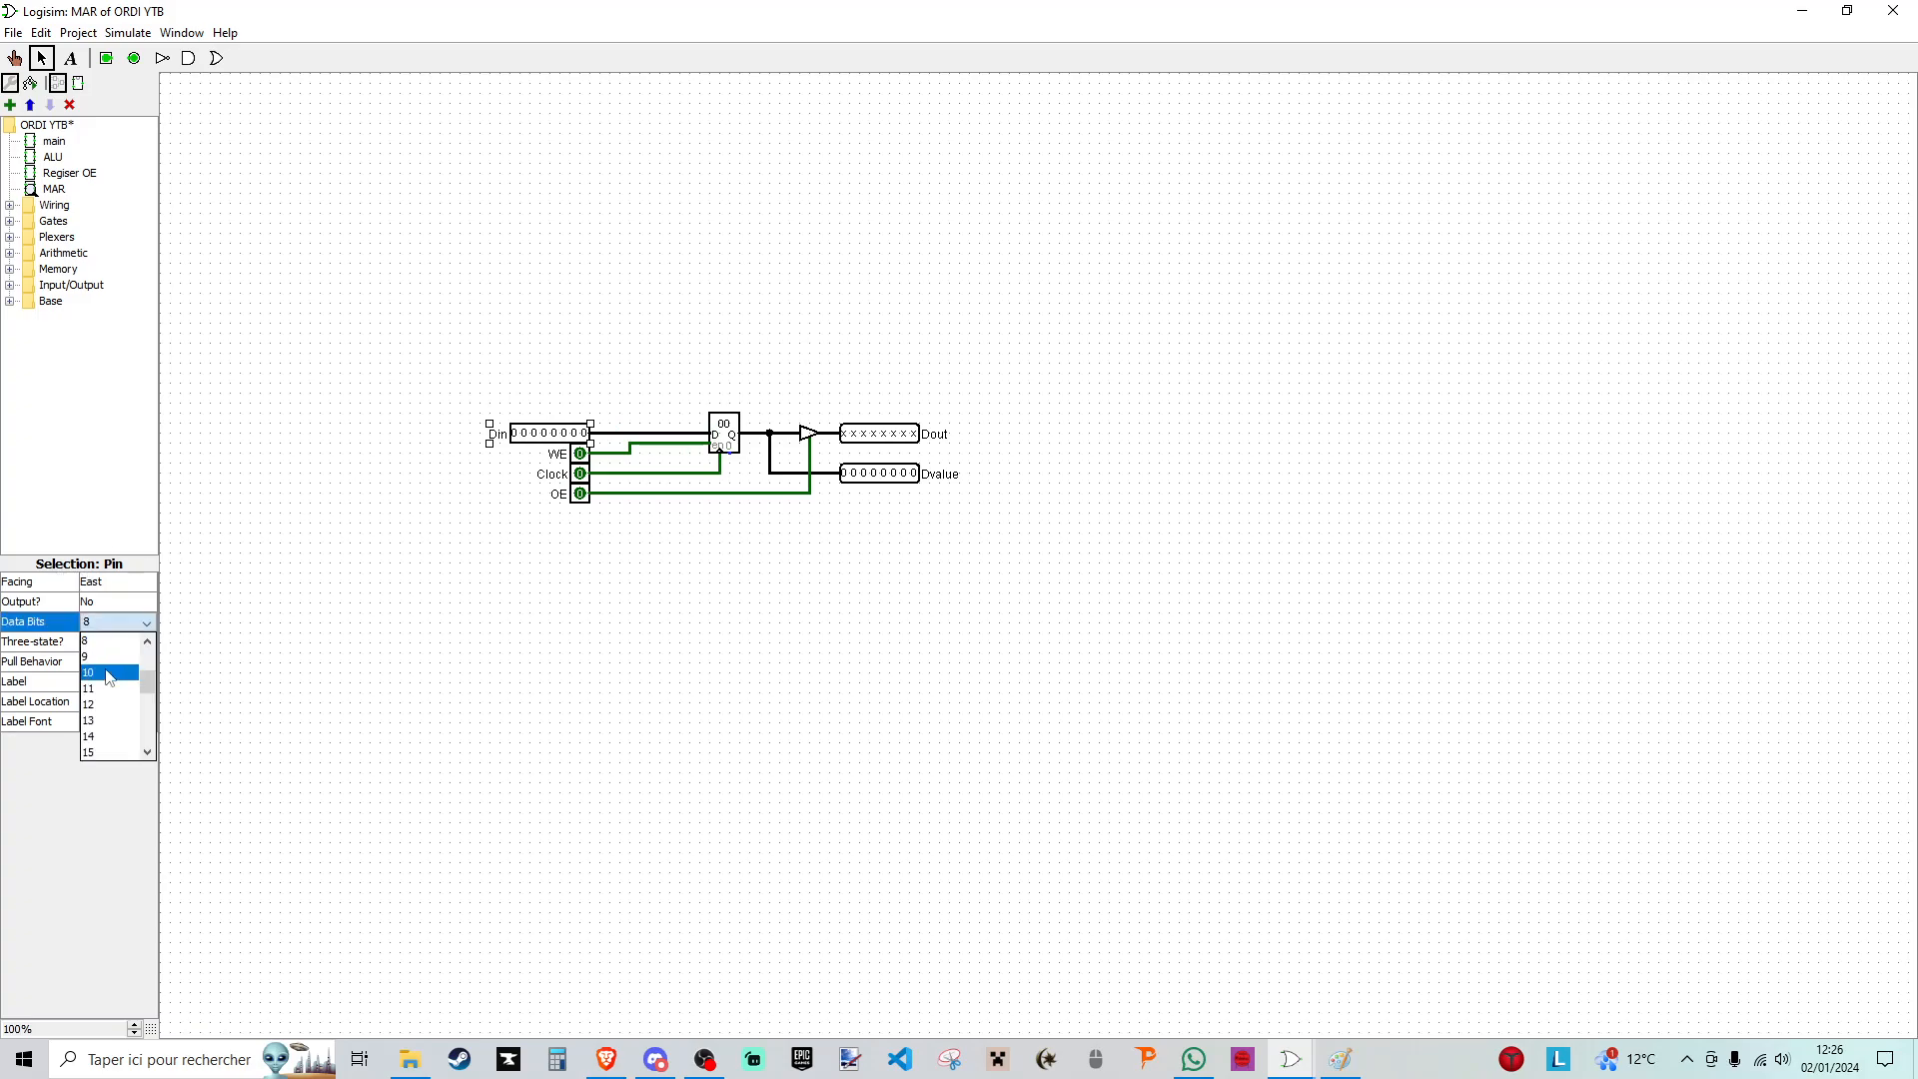
click(100, 649)
click(723, 434)
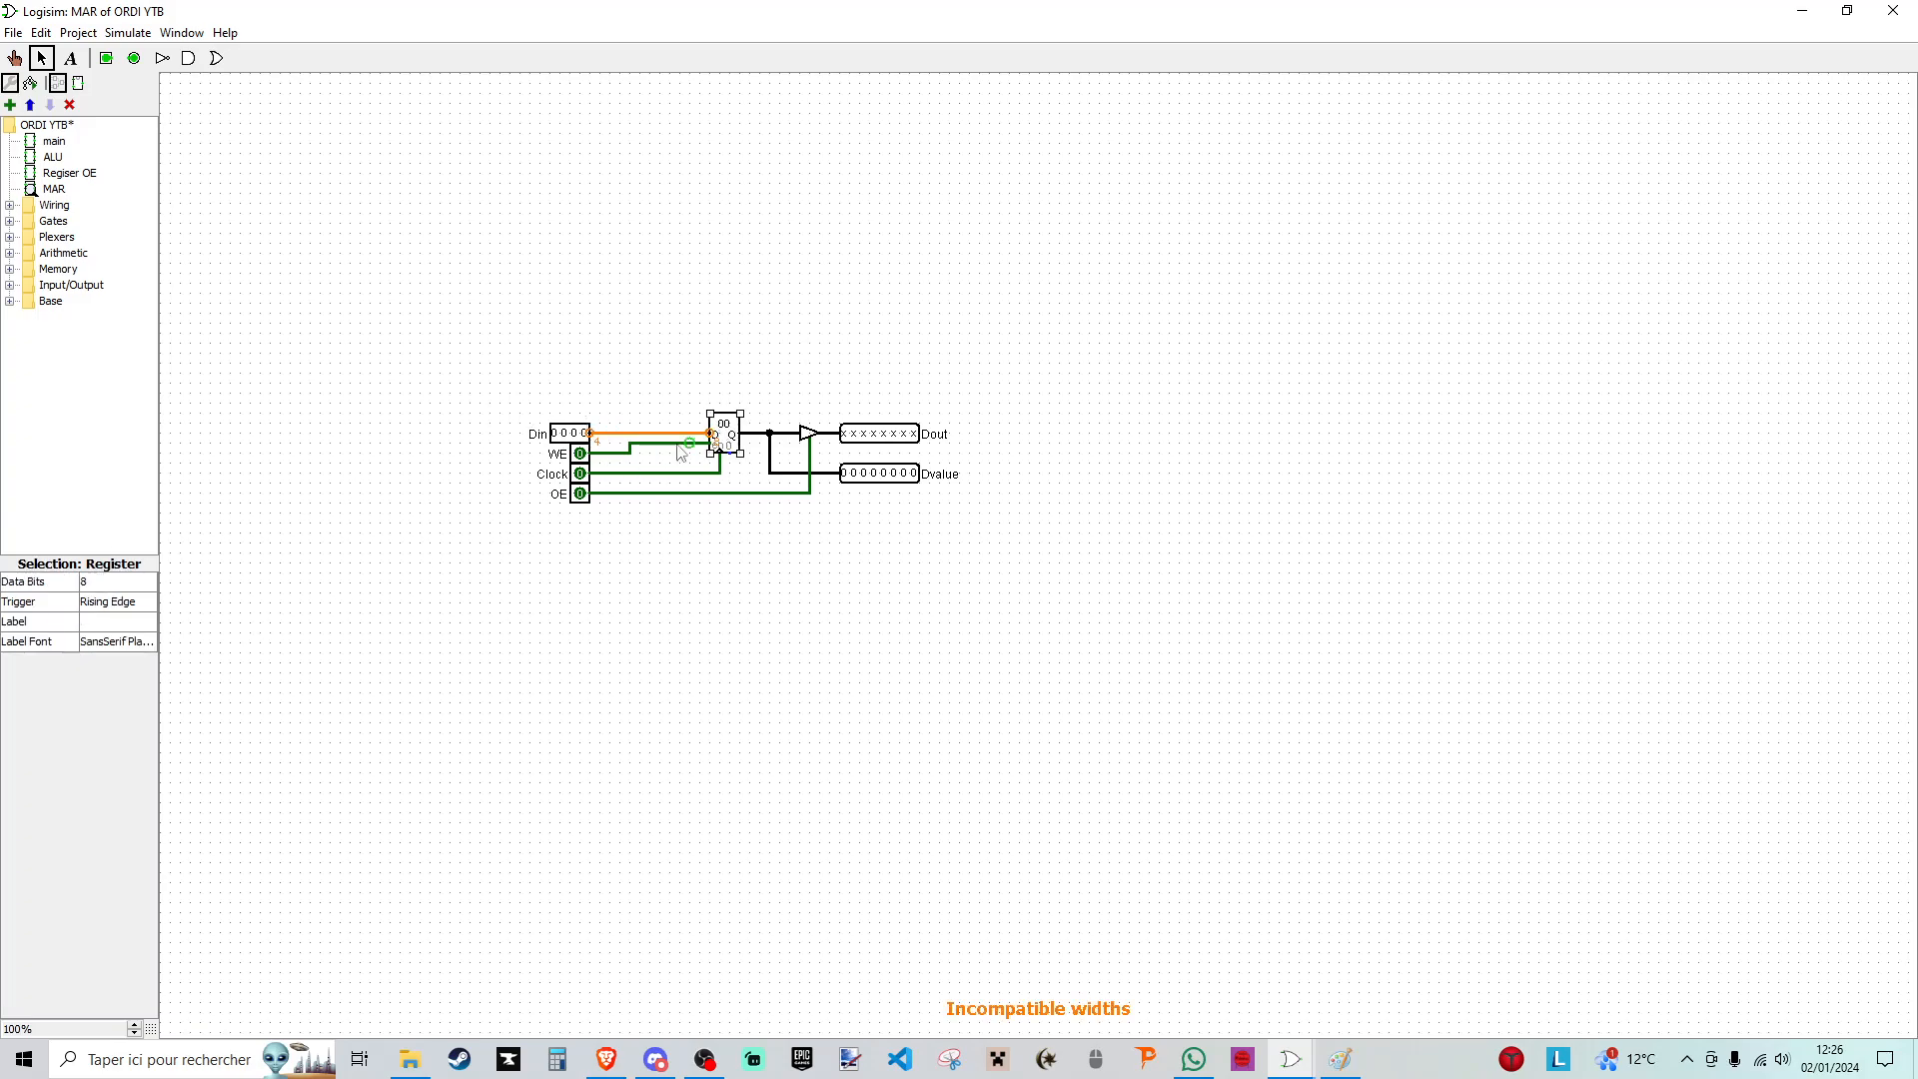
click(148, 583)
click(98, 648)
- Set the data bits of the Dout pin, the Dvalue pin and the controlled buffer to 4
click(871, 434)
click(110, 623)
scroll(108, 681, up, 3)
click(108, 688)
click(862, 476)
click(108, 625)
scroll(110, 689, up, 3)
click(108, 688)
click(810, 434)
click(109, 603)
scroll(110, 669, up, 3)
click(100, 669)
click(1005, 542)
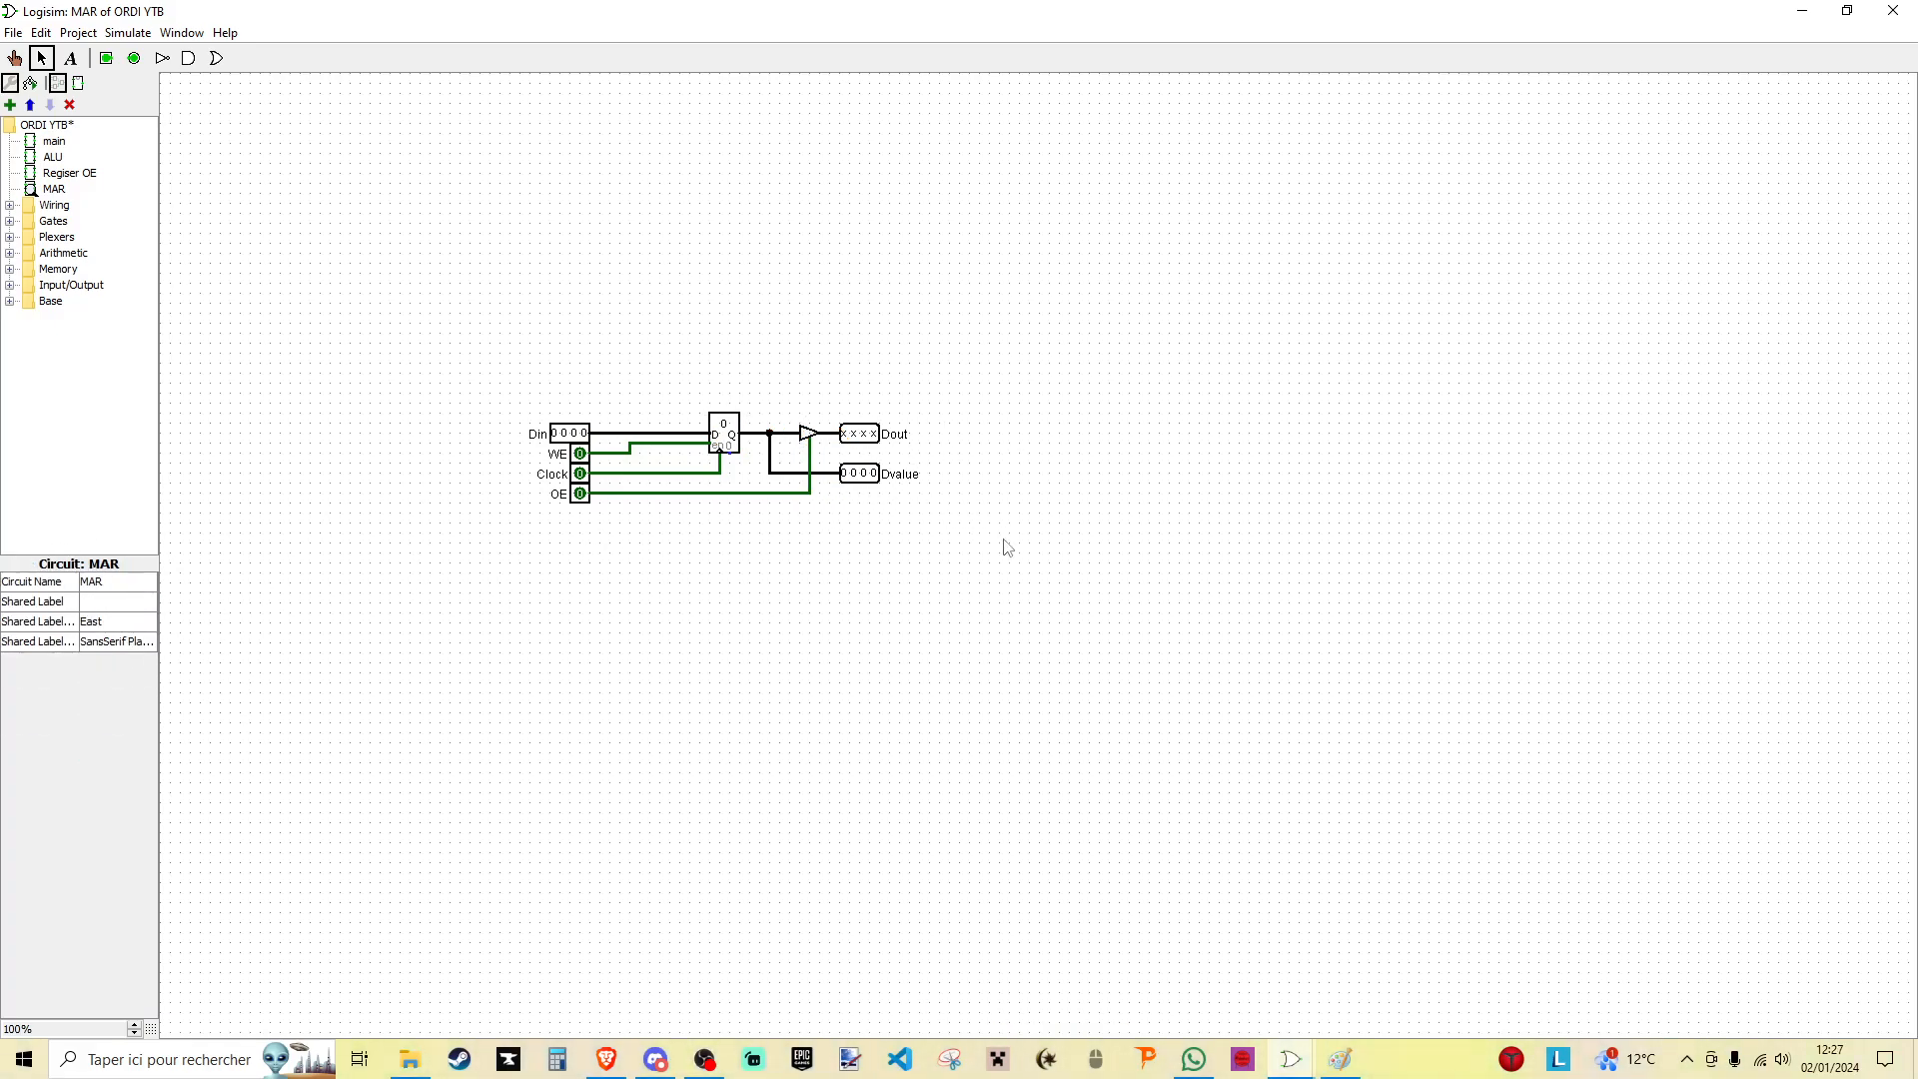
drag(453, 309, 1066, 586)
click(1156, 544)
- Place a MAR subcircuit in the main circuit below the end splitter of the internal address bus and label it MAR
double_click(50, 142)
click(56, 189)
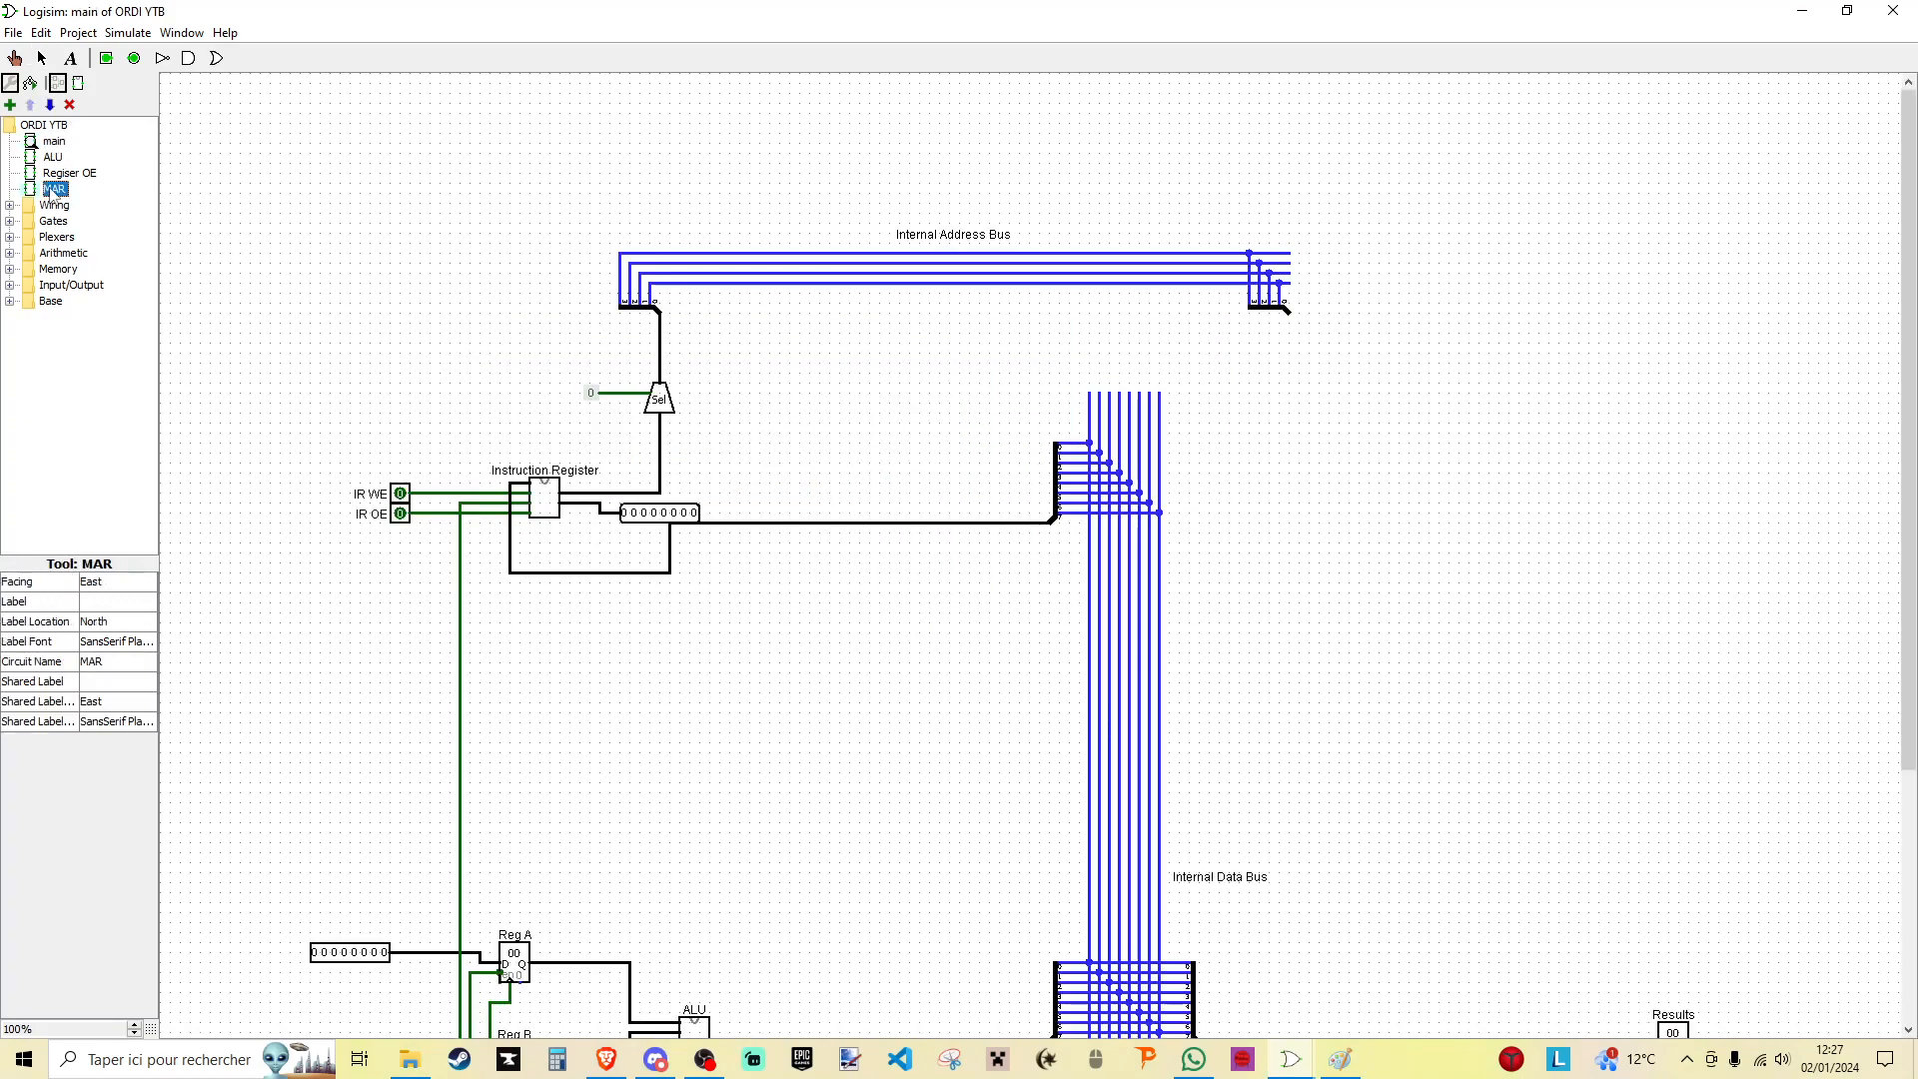
click(1328, 364)
click(115, 679)
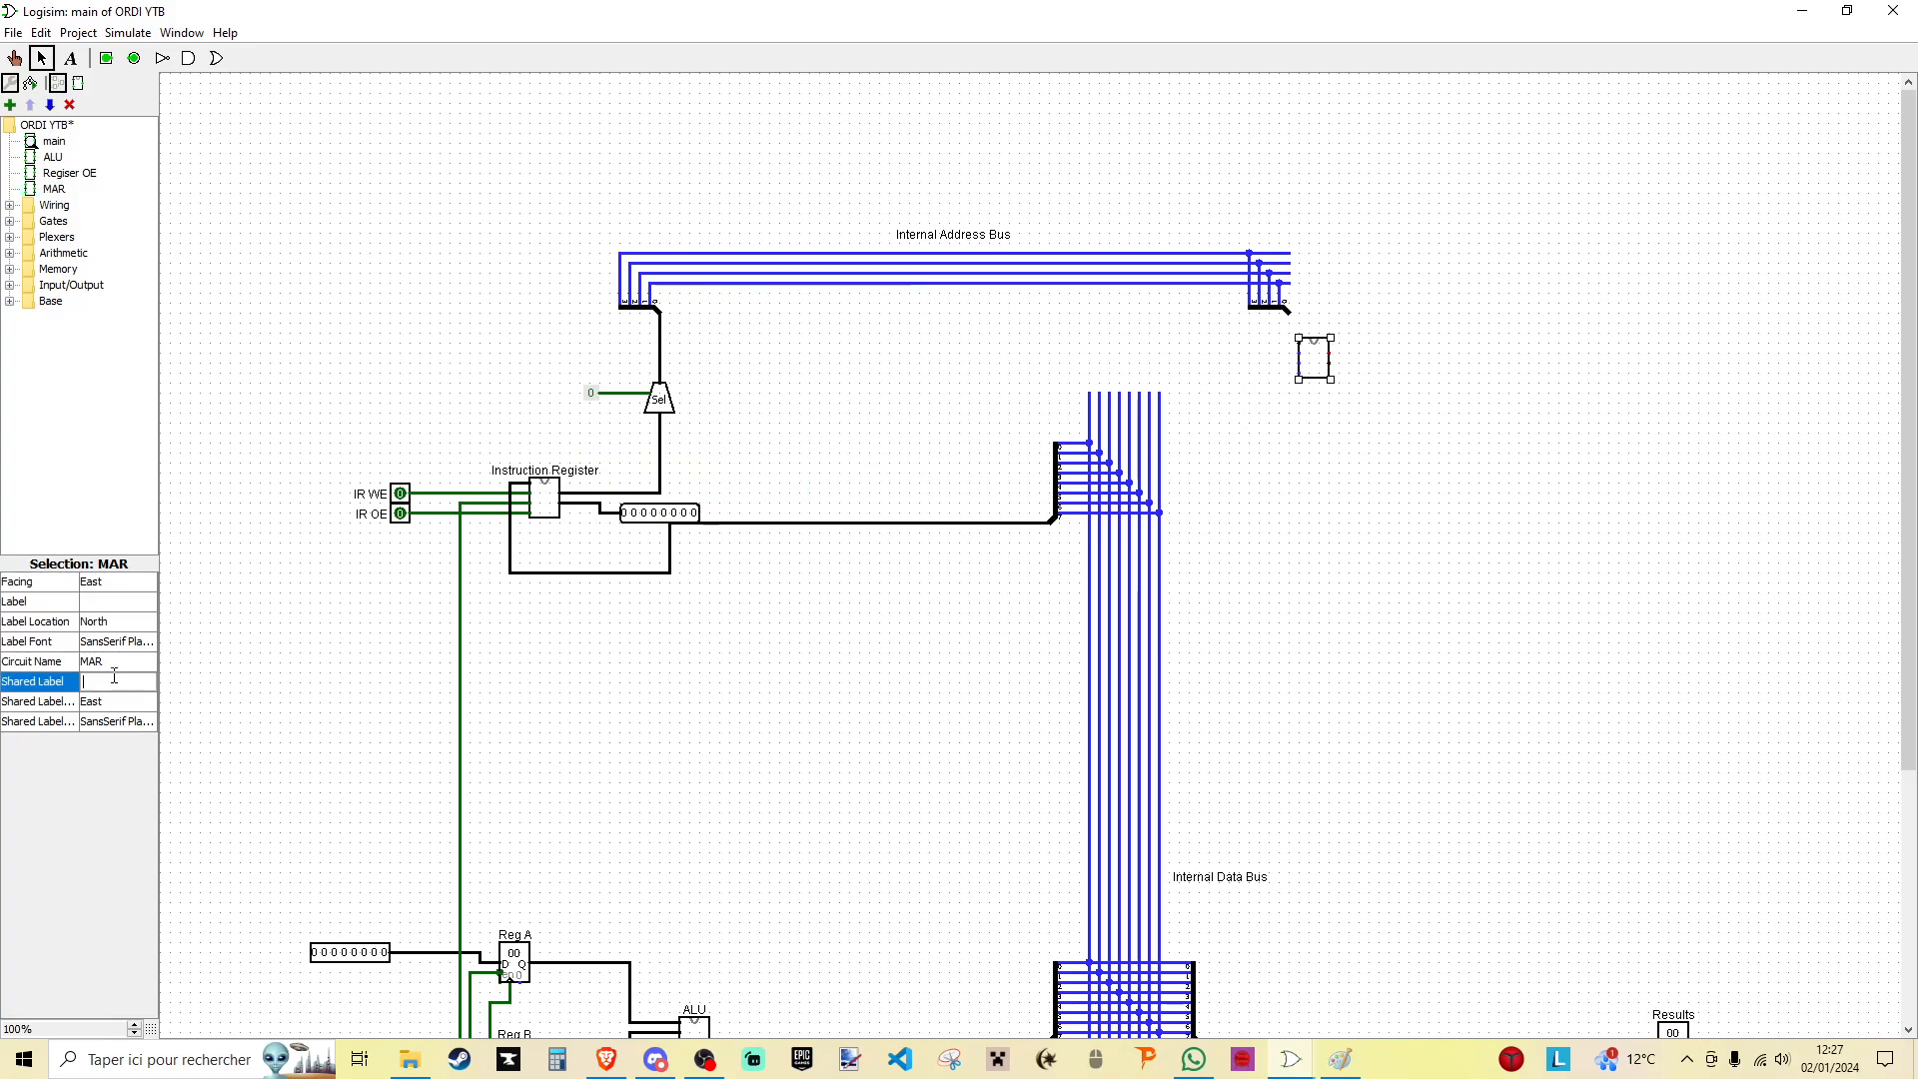
click(102, 600)
key(Return)
- Connect the MAR's data input to the address bus splitter and its clock input to the clock line
click(1268, 494)
mouse_move(1322, 360)
mouse_down()
mouse_move(1341, 331)
mouse_move(1352, 360)
mouse_move(1319, 342)
mouse_up()
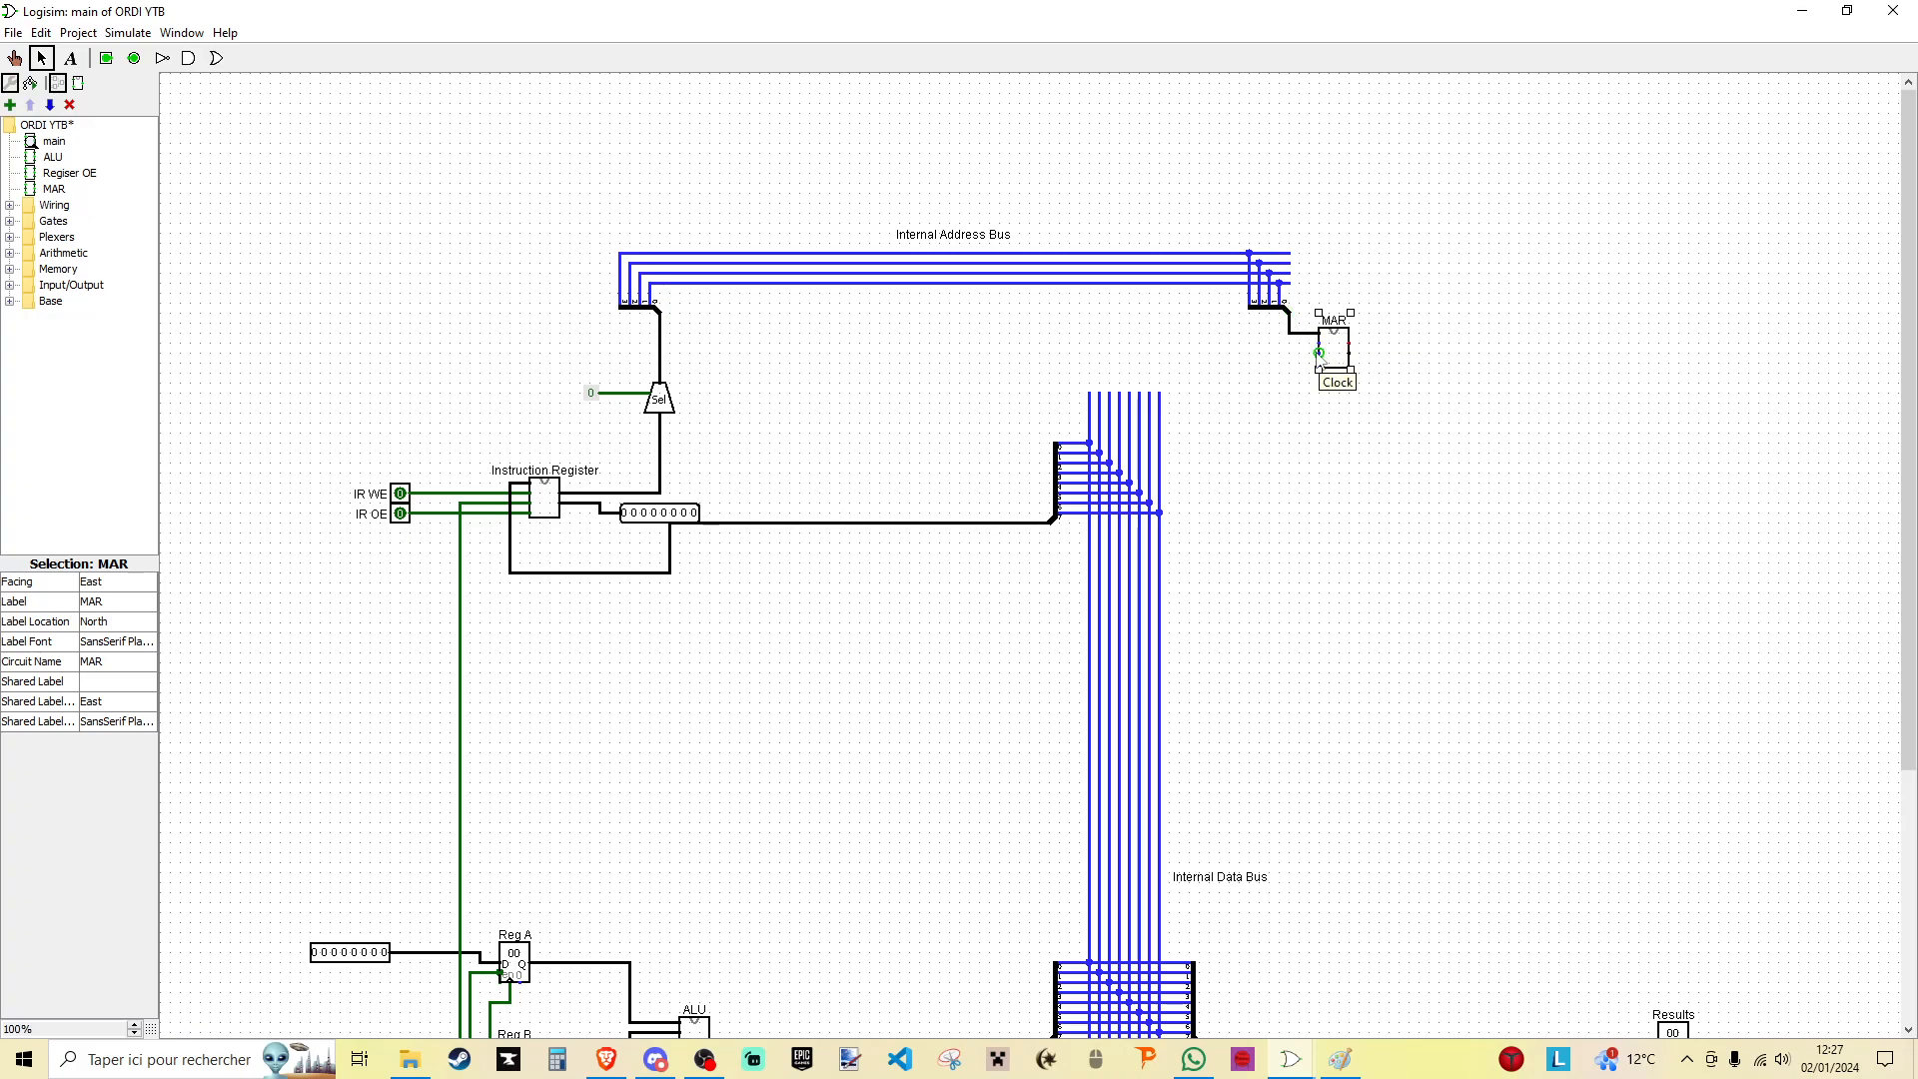
mouse_move(460, 513)
mouse_down()
mouse_move(1062, 353)
mouse_move(1320, 353)
mouse_up()
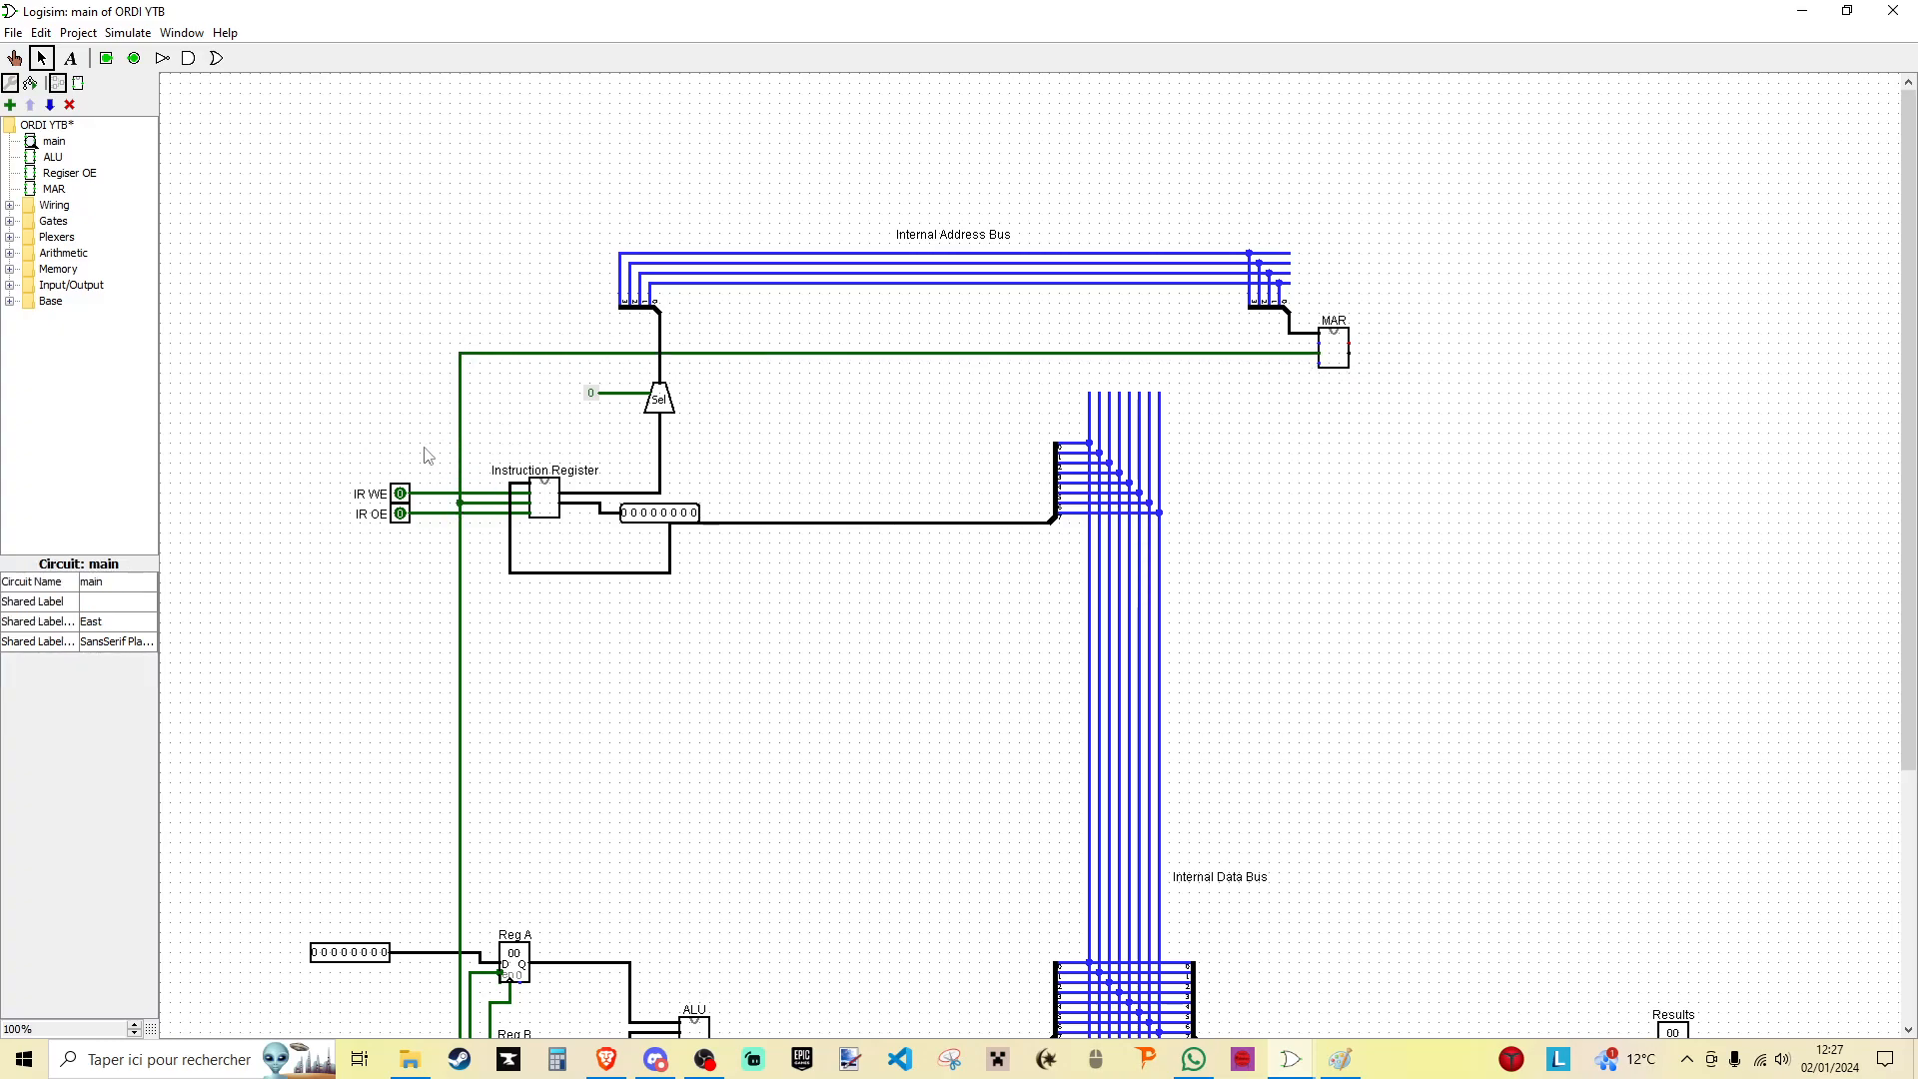
- Add copies of the two IR control pins wired to the MAR's remaining inputs and relabel them MAR WE and MAR OE
drag(338, 442, 1319, 363)
drag(1319, 344, 430, 344)
right_click(416, 340)
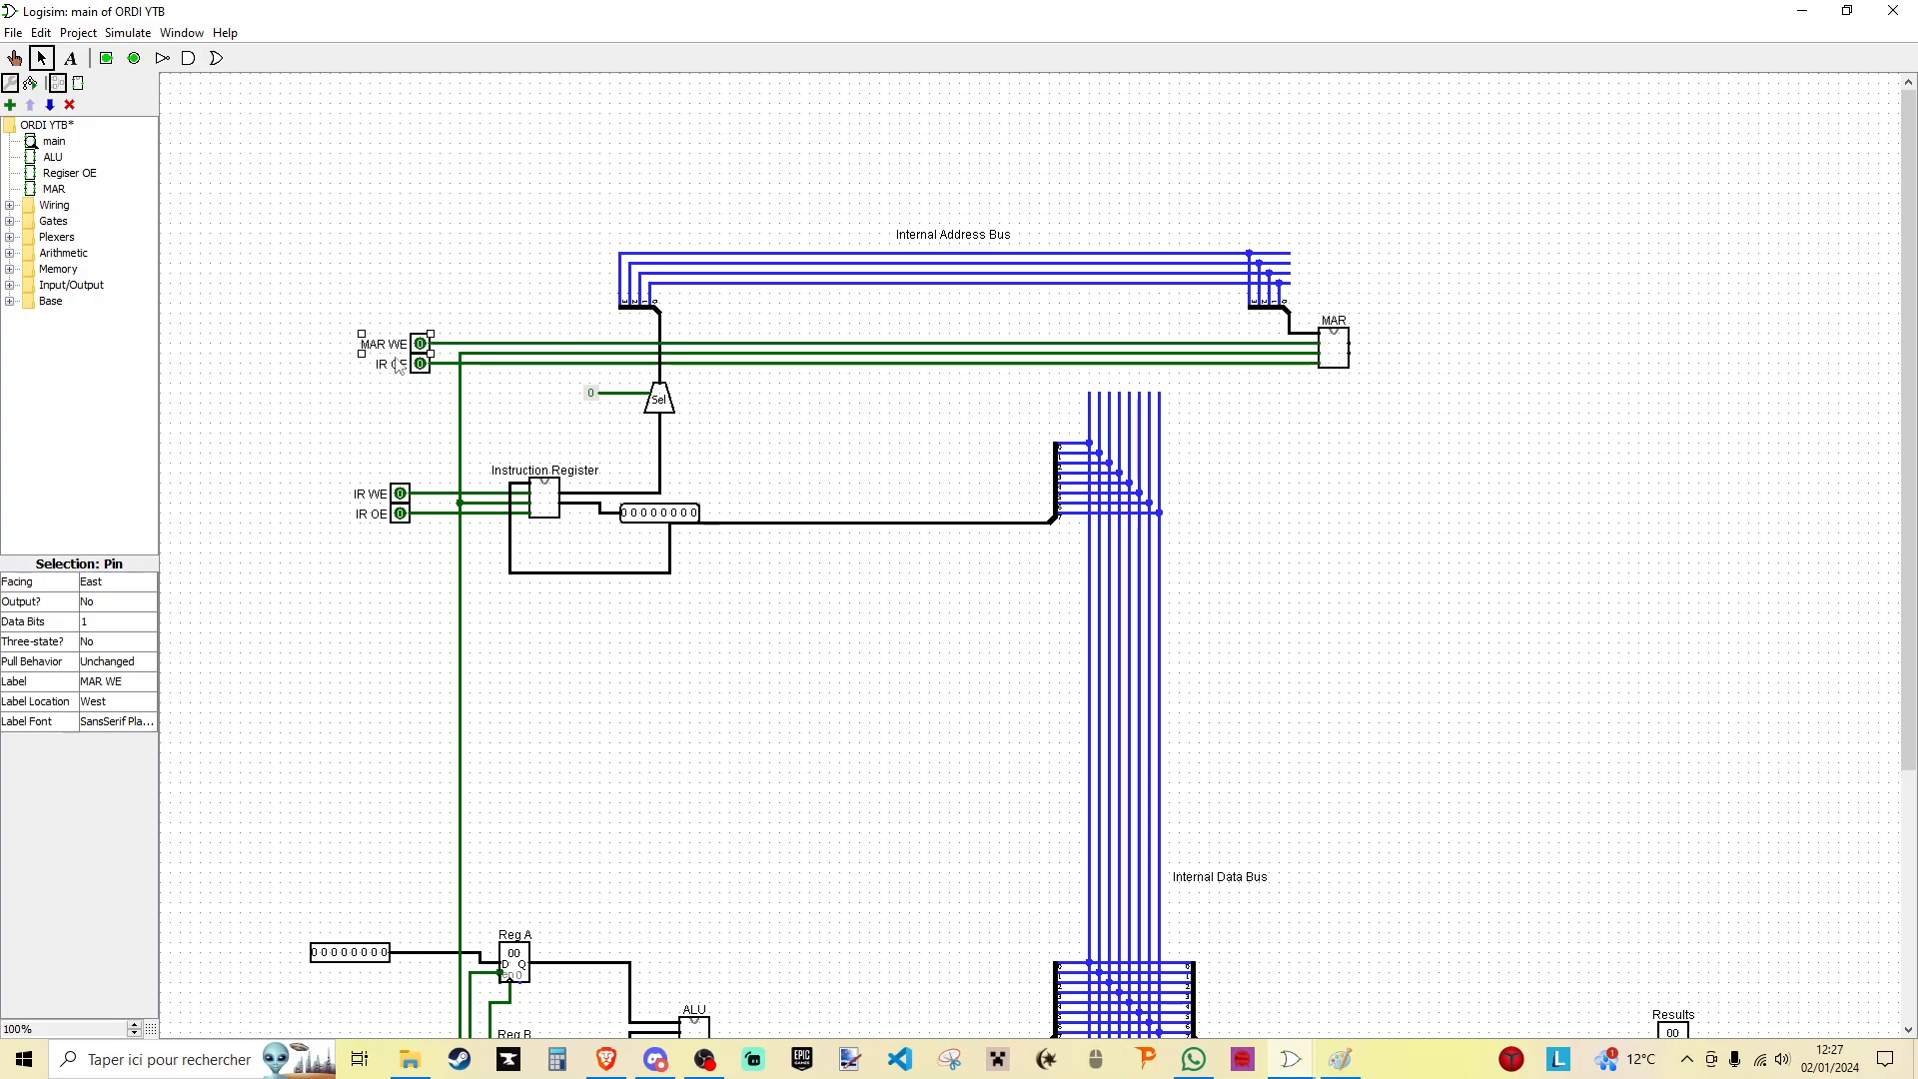
click(399, 366)
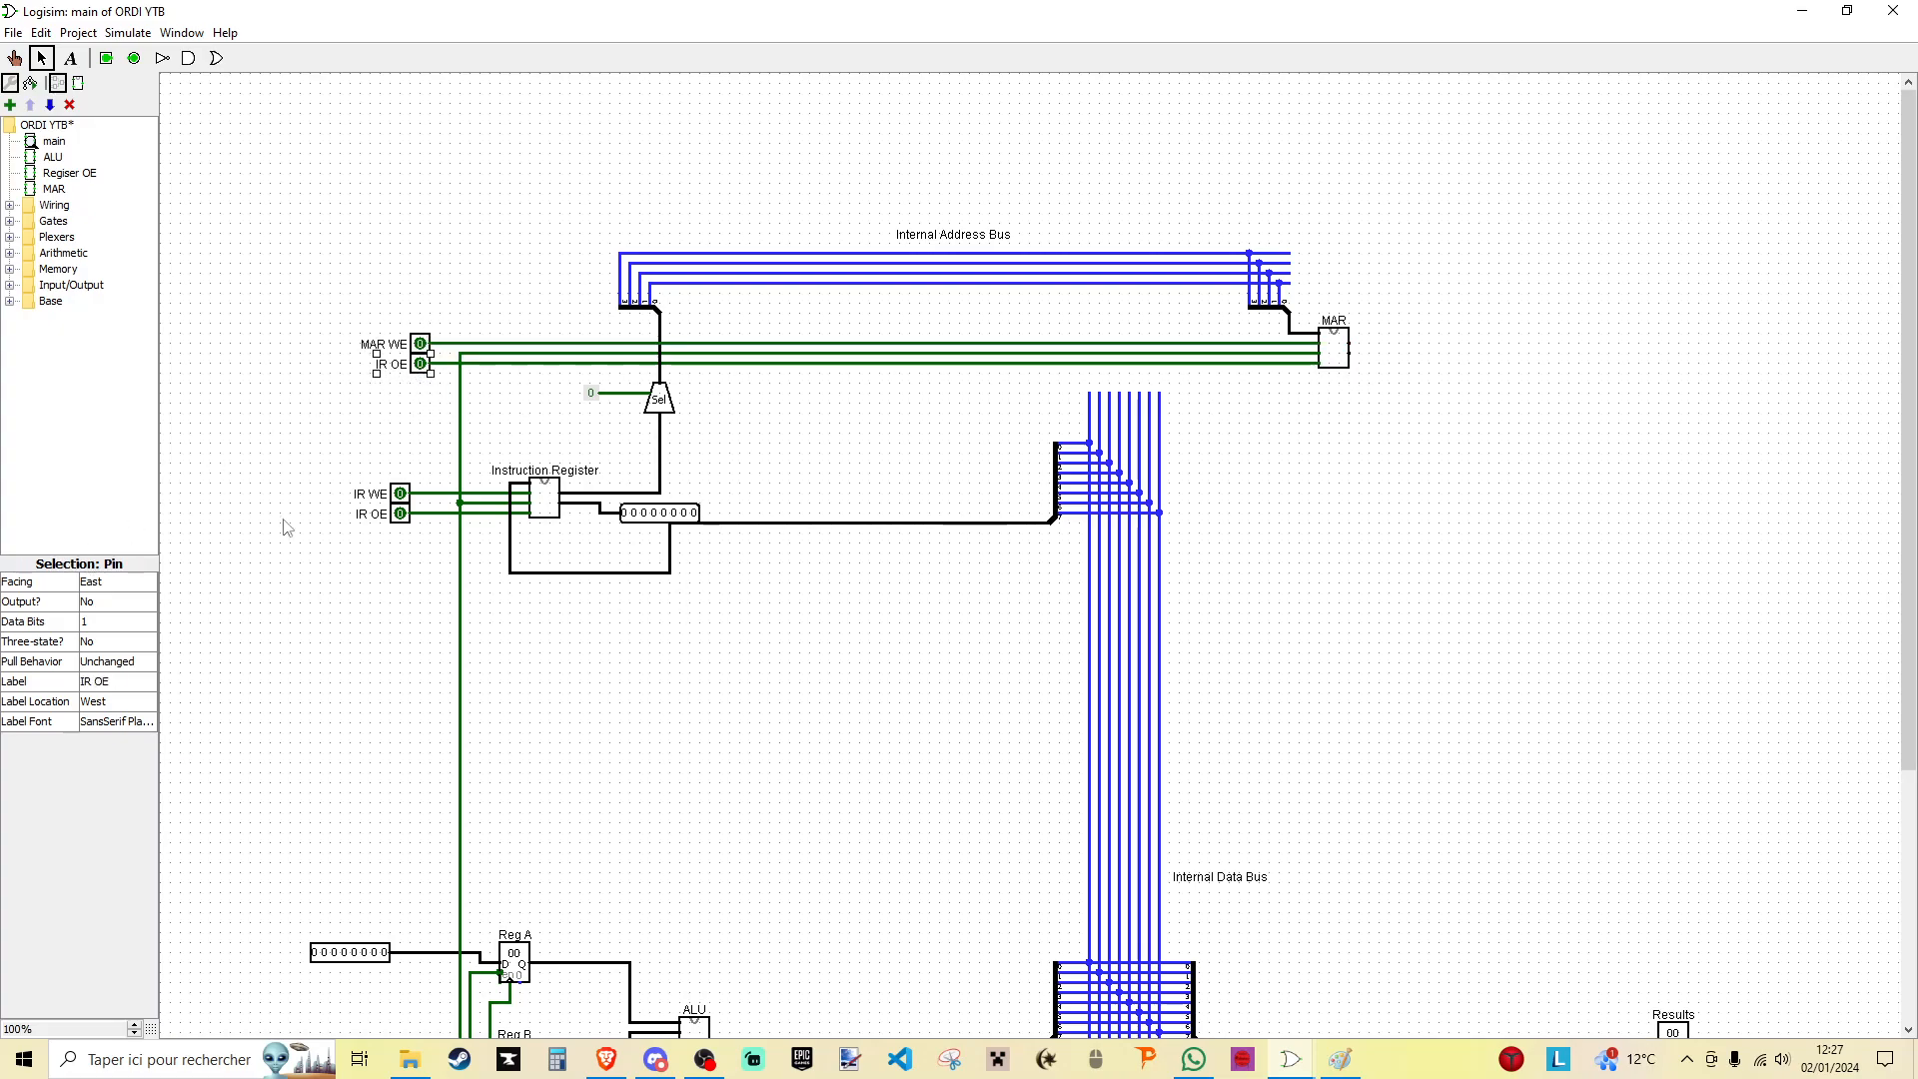
click(88, 681)
key(Return)
click(333, 668)
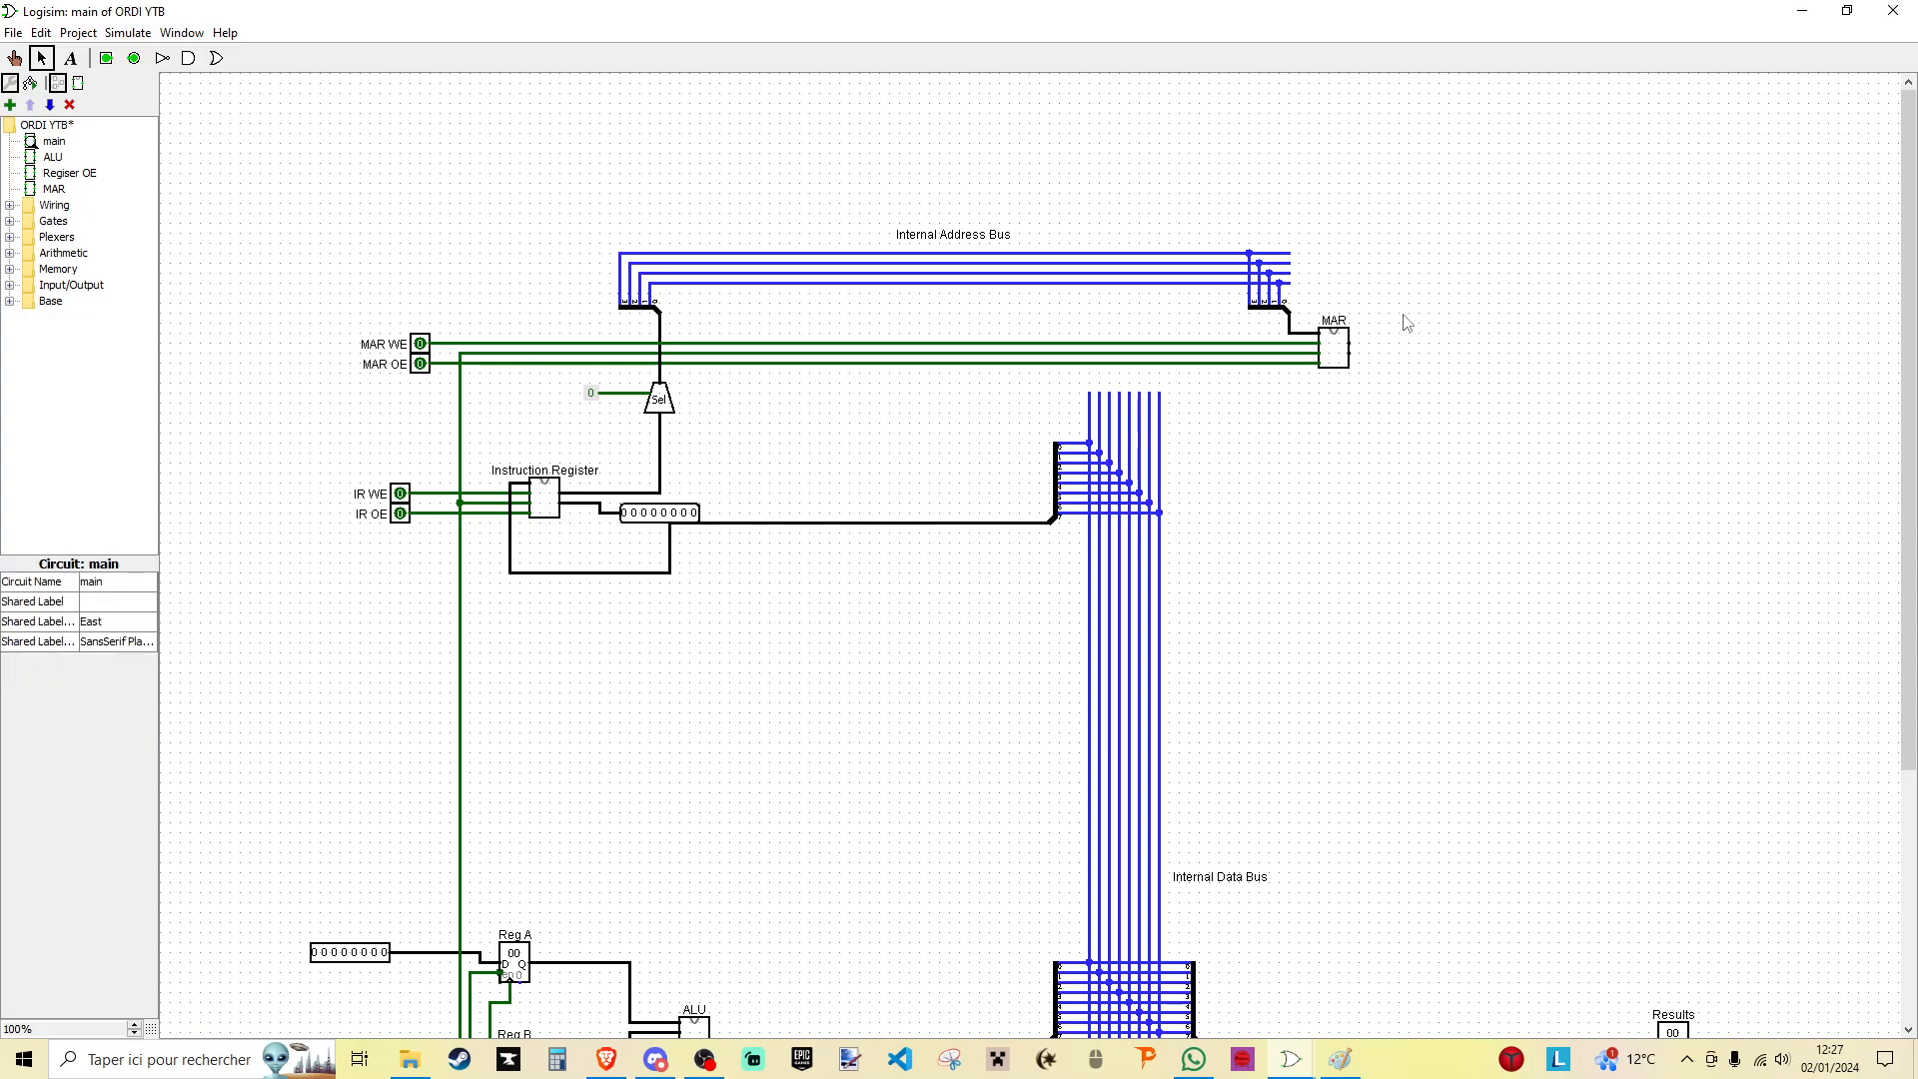
- Wire a copy of the instruction register's output pin to the MAR's value output and set it to 4 data bits
drag(1382, 275, 1360, 401)
click(650, 520)
mouse_move(651, 503)
mouse_down()
mouse_move(663, 532)
mouse_move(1396, 399)
mouse_move(1365, 353)
mouse_move(1381, 375)
mouse_up()
click(104, 621)
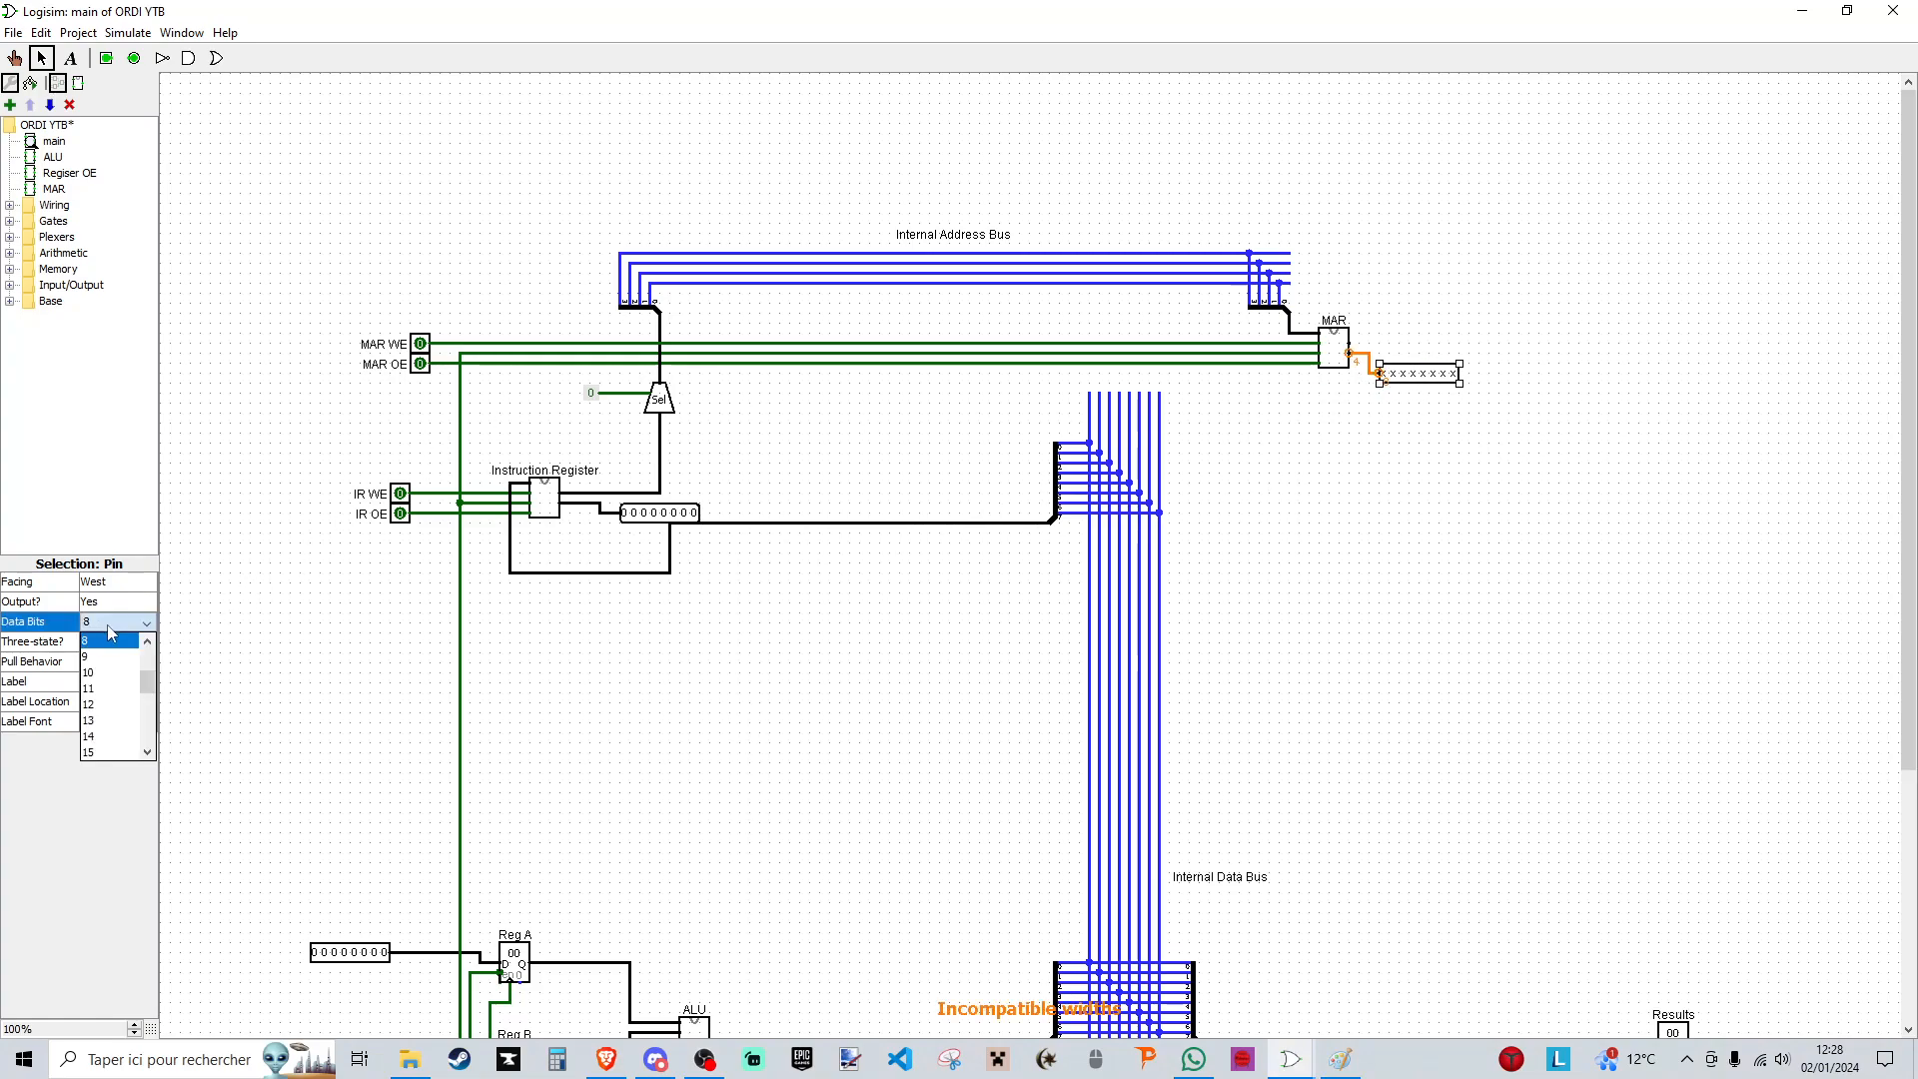
click(110, 686)
click(1463, 425)
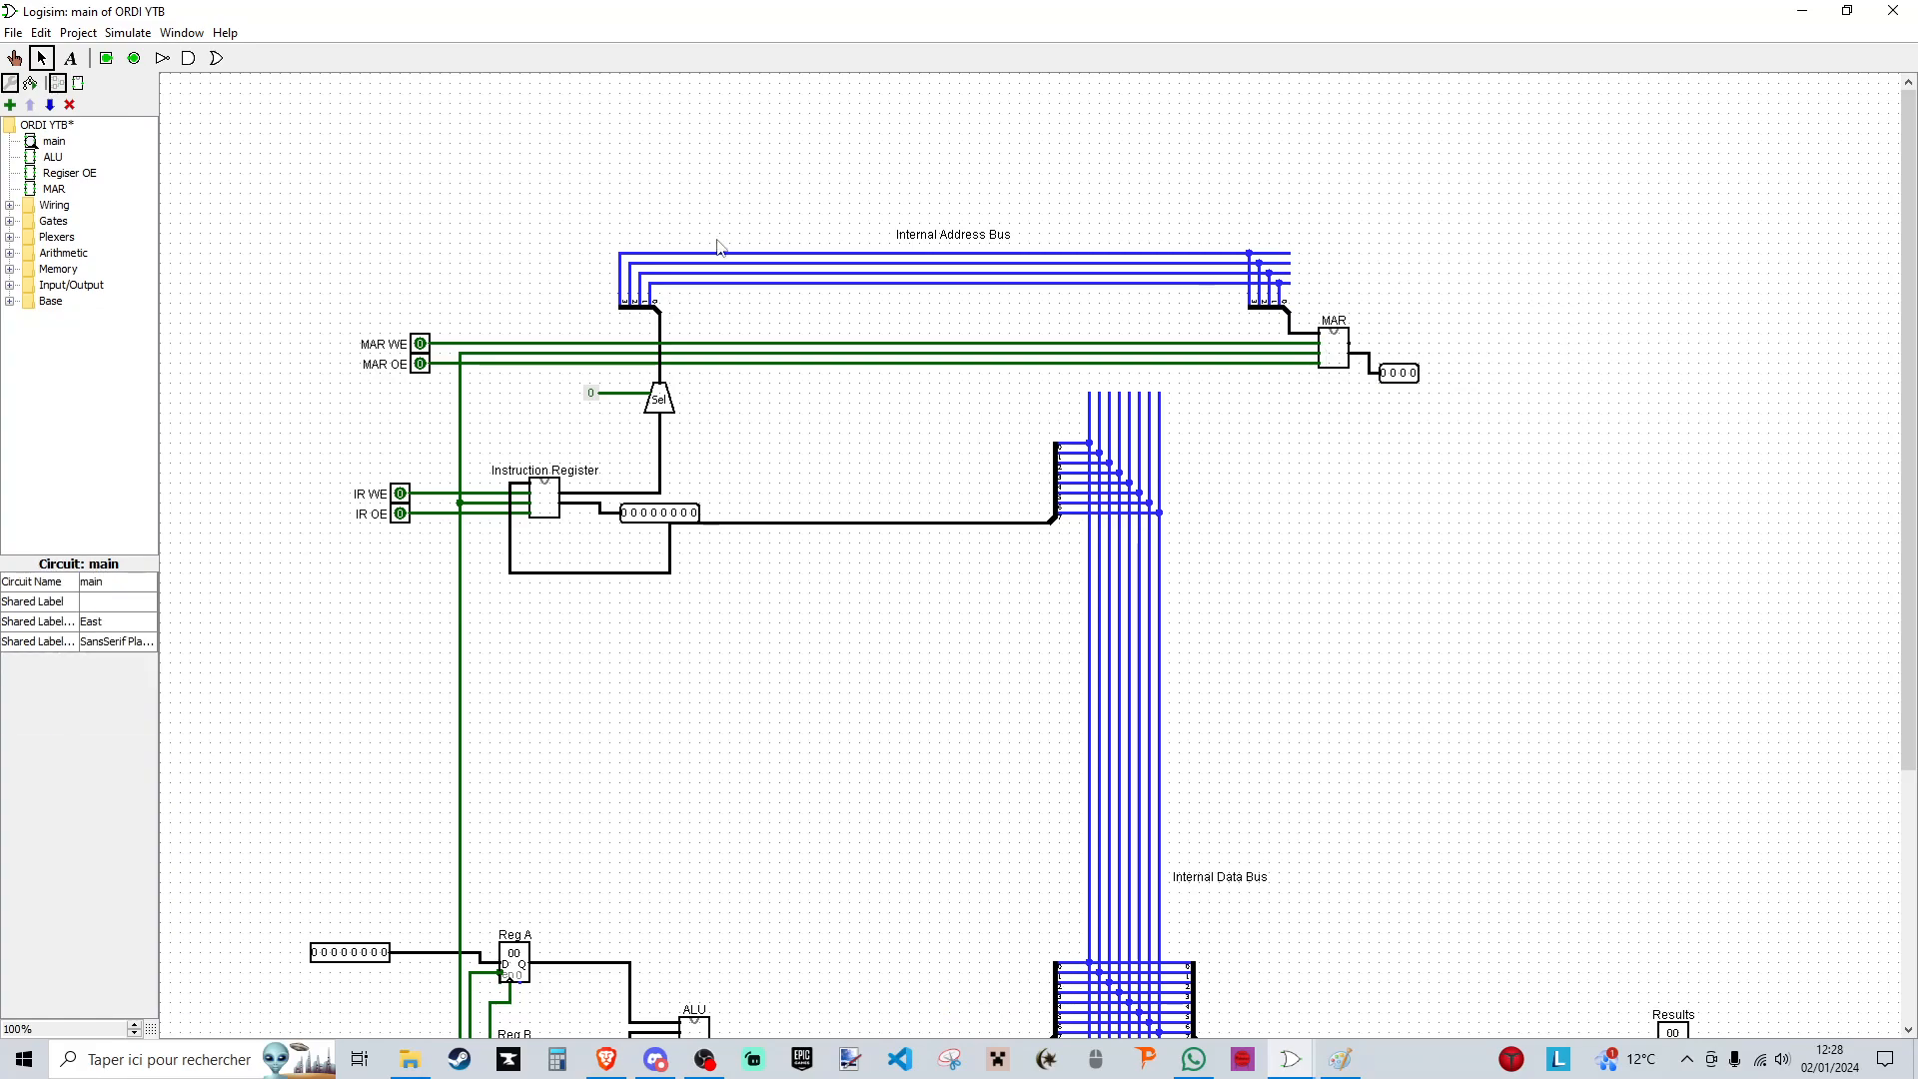
- Duplicate the internal address bus with its splitters and label, placing the copy beyond the MAR
drag(575, 201, 1284, 327)
drag(1051, 294, 1798, 282)
drag(1244, 1029, 1421, 1029)
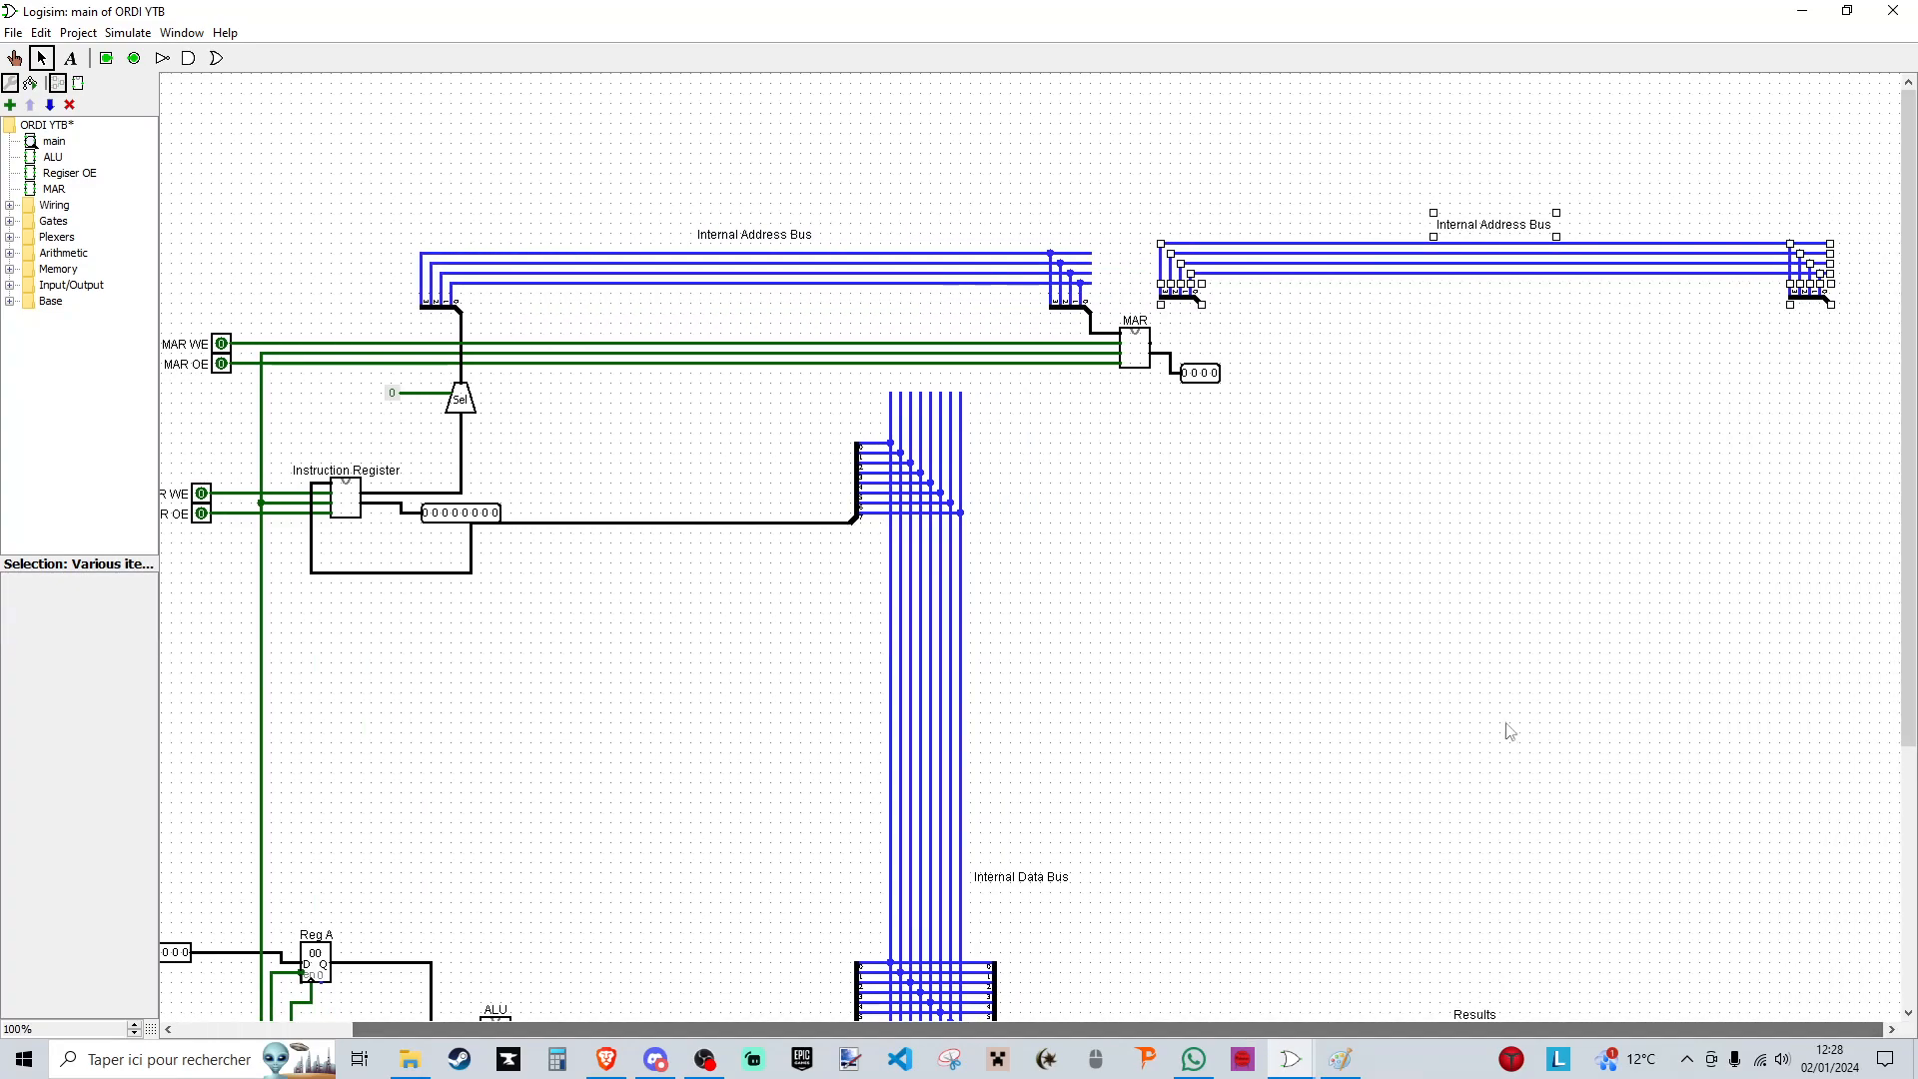
- Replace the copied bus's label with "External Address Bus" centred above its lines
click(1482, 234)
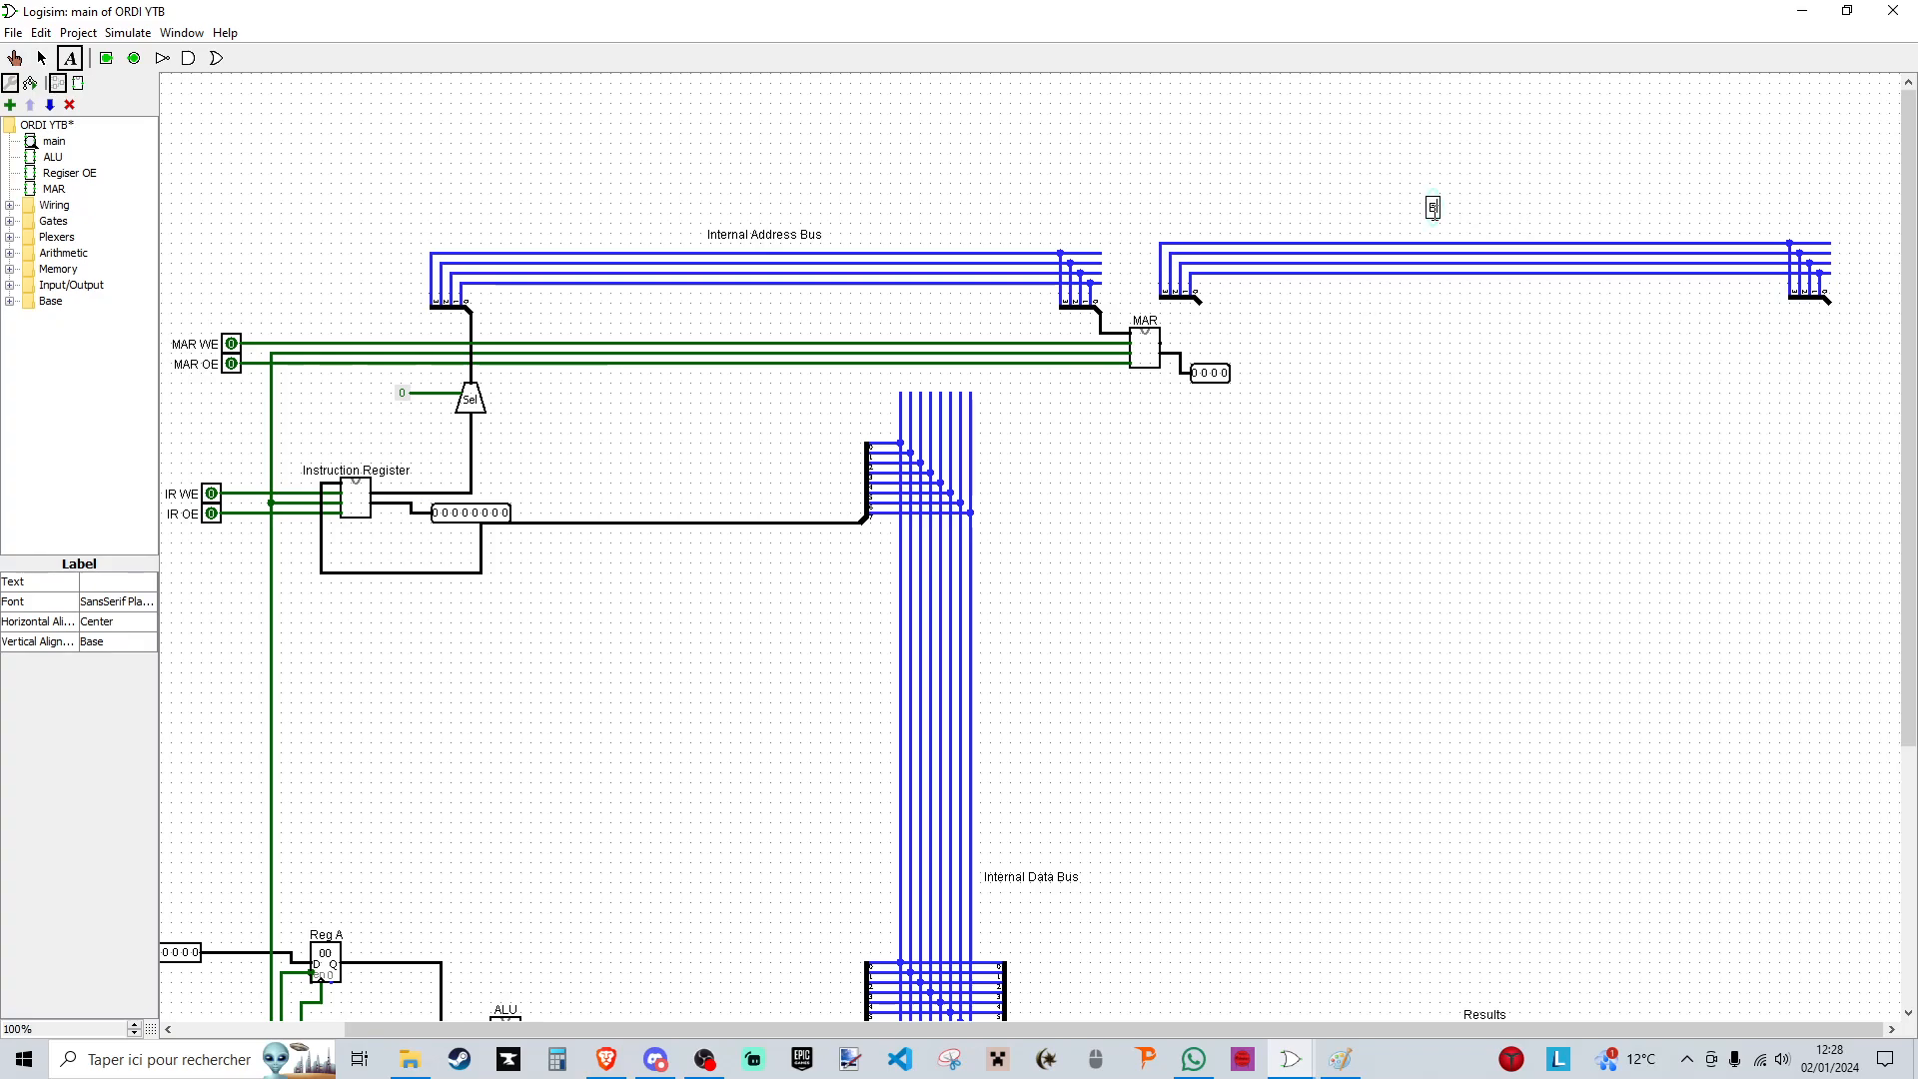
text(xternal Address B)
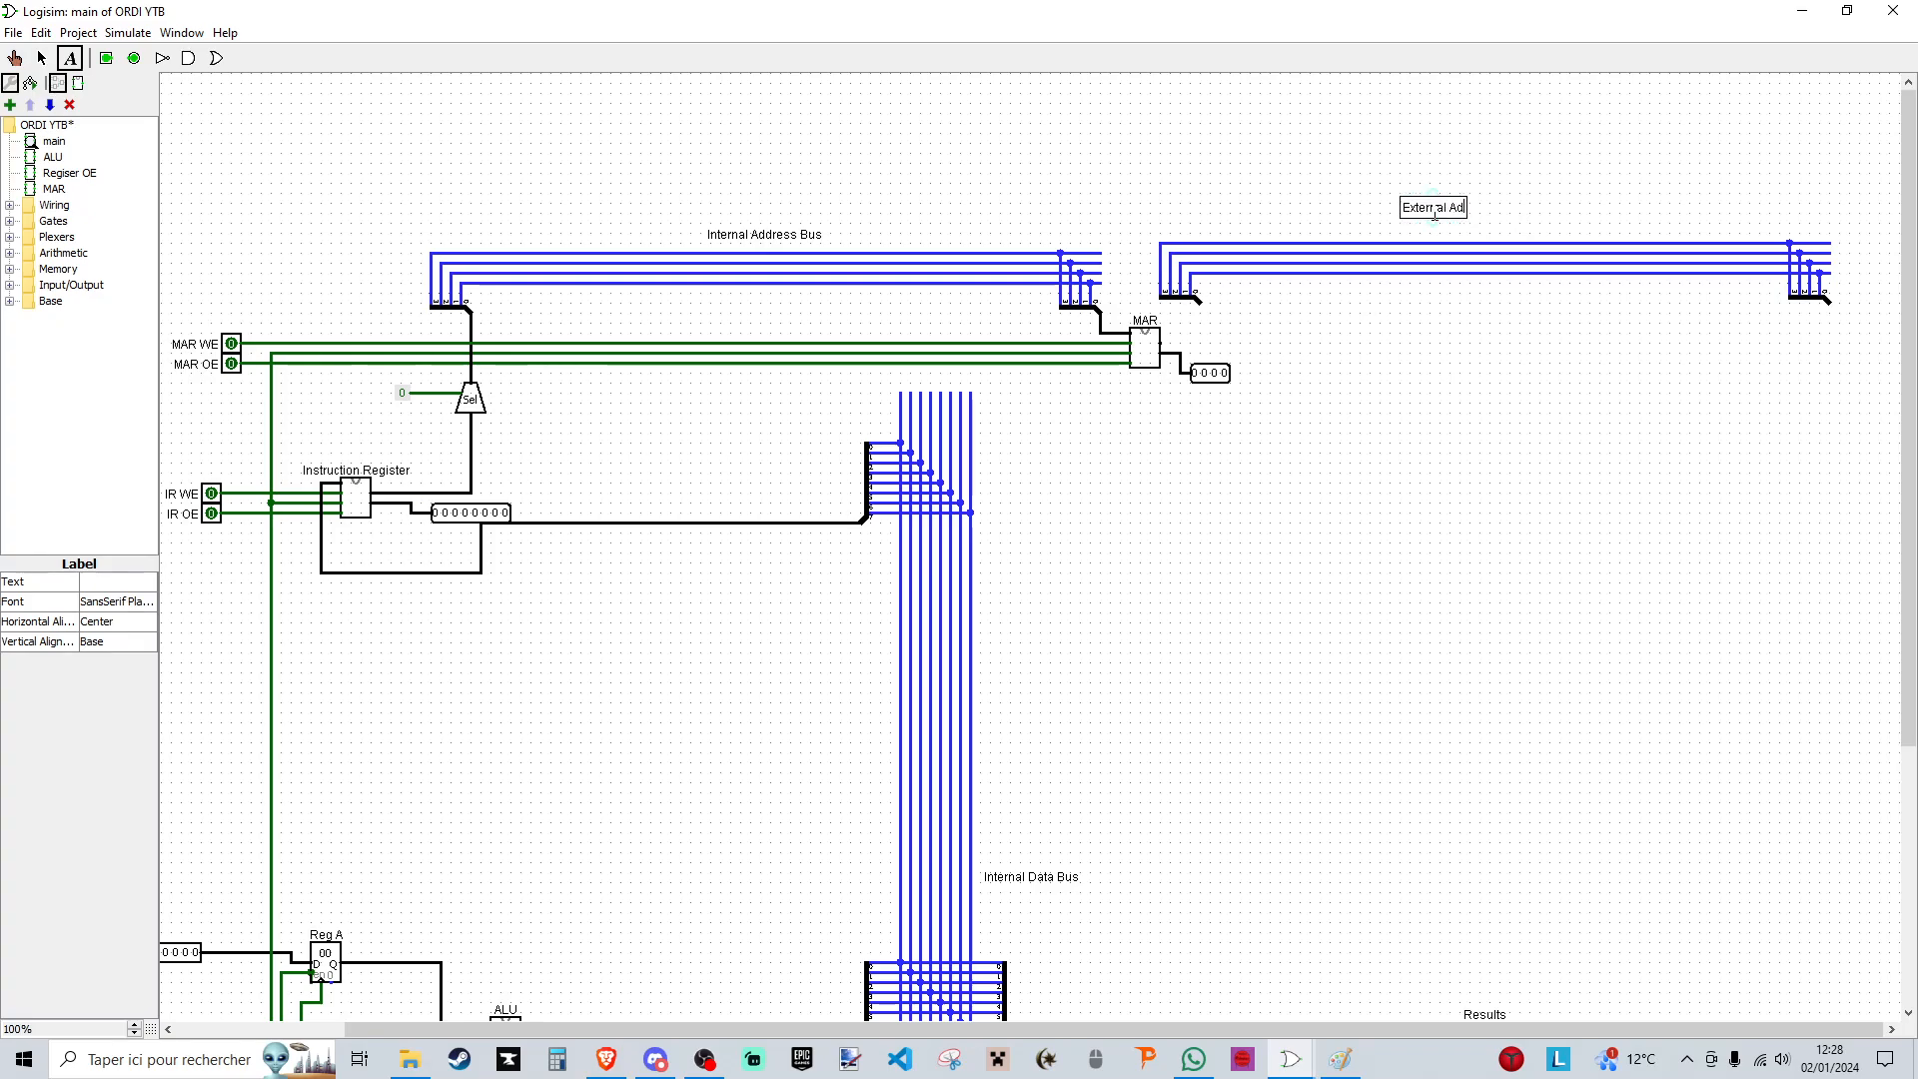
text(us)
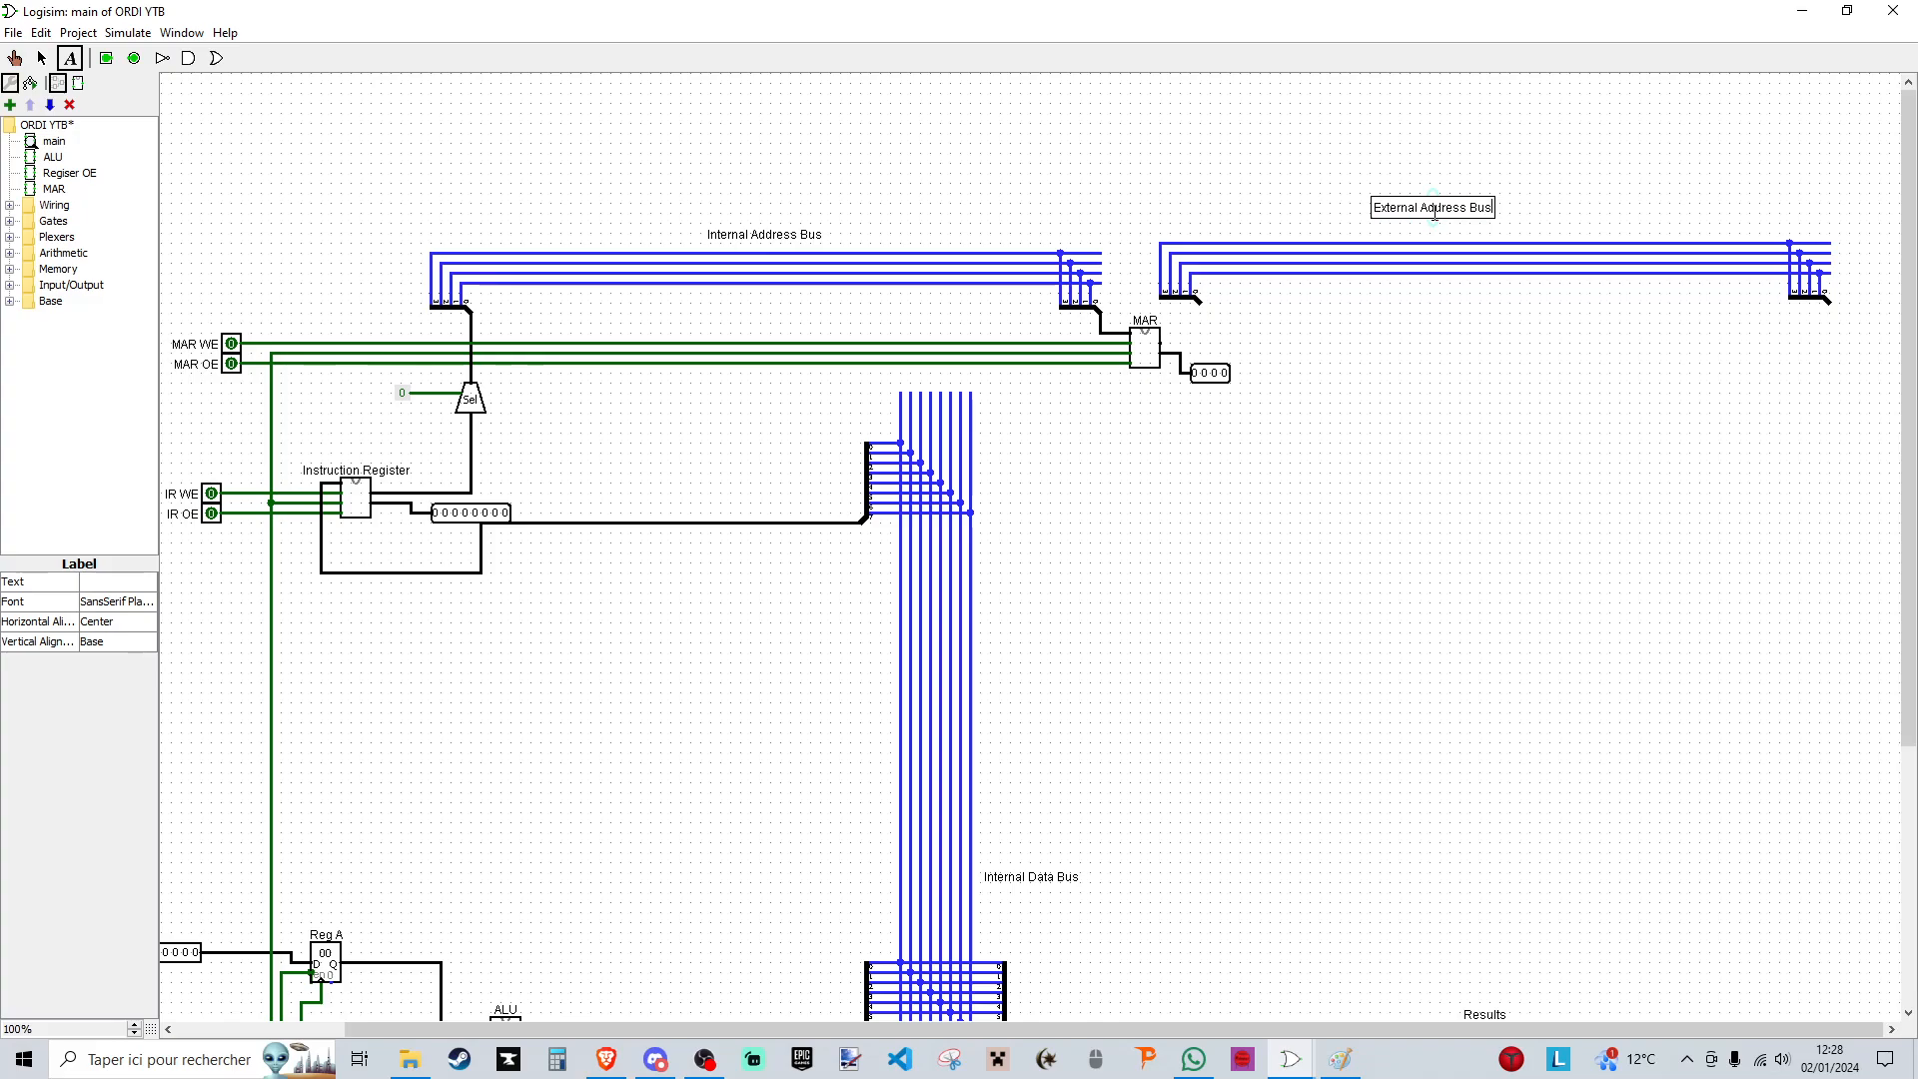
click(42, 58)
drag(1433, 208, 1465, 223)
click(1545, 338)
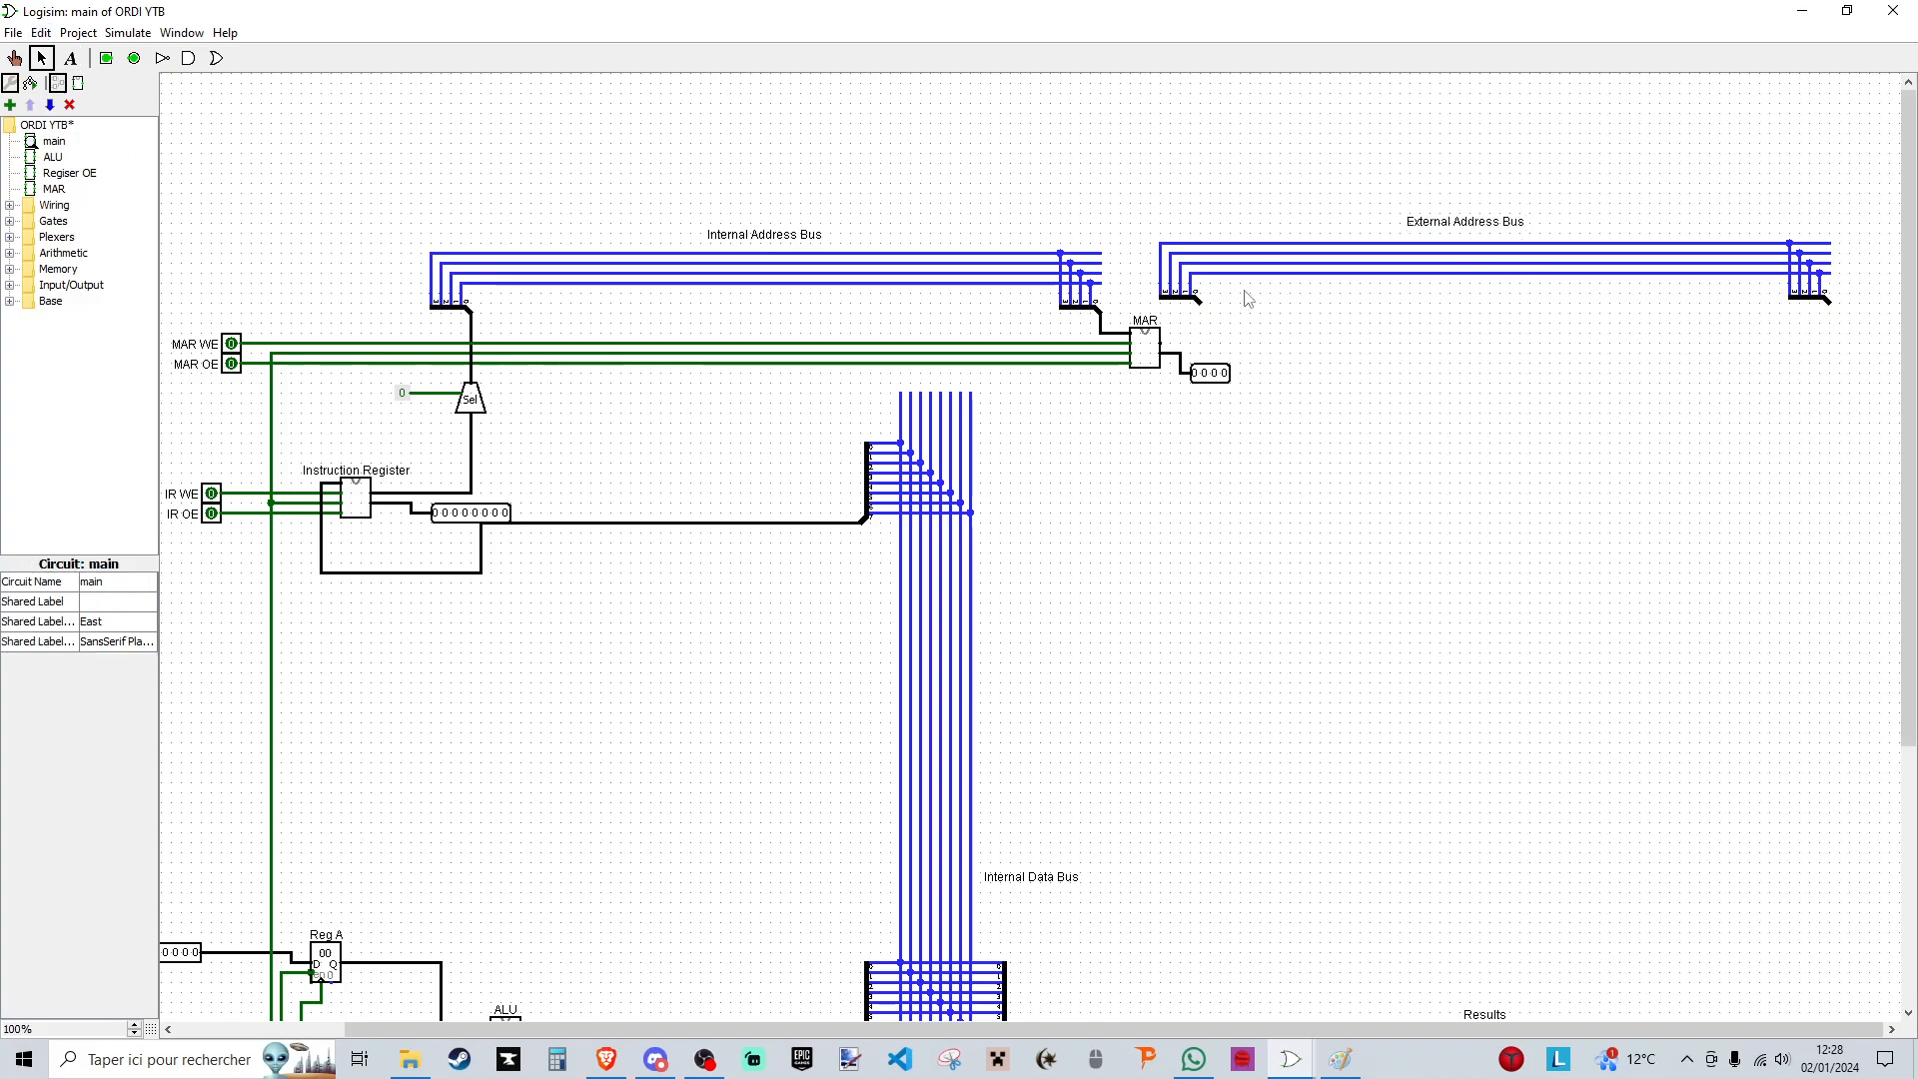
- Wire the external bus's first splitter to the MAR's data output and shorten the bus by moving its far splitter inward
drag(1200, 303, 1164, 337)
click(1813, 294)
drag(1758, 205, 1580, 298)
click(1733, 385)
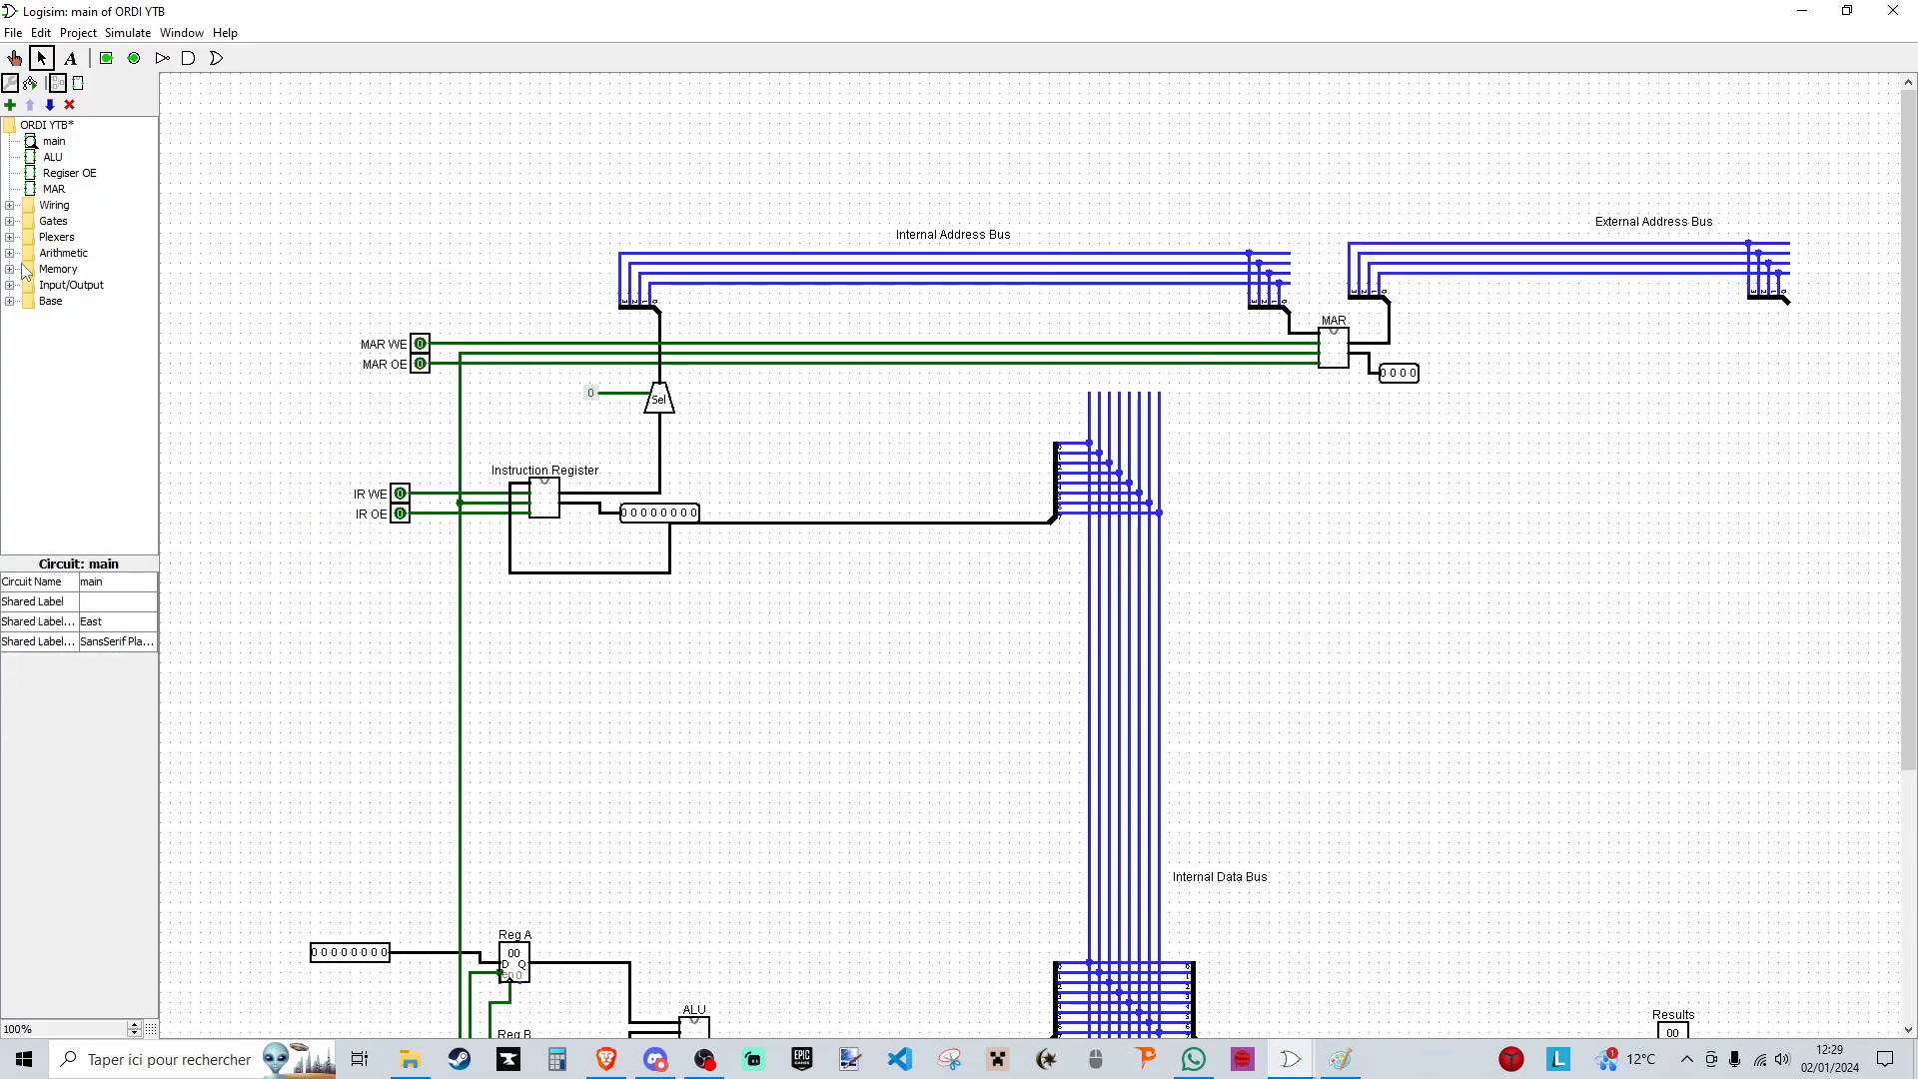
- Place a RAM component past the far end of the external address bus, slightly below its splitter
click(9, 268)
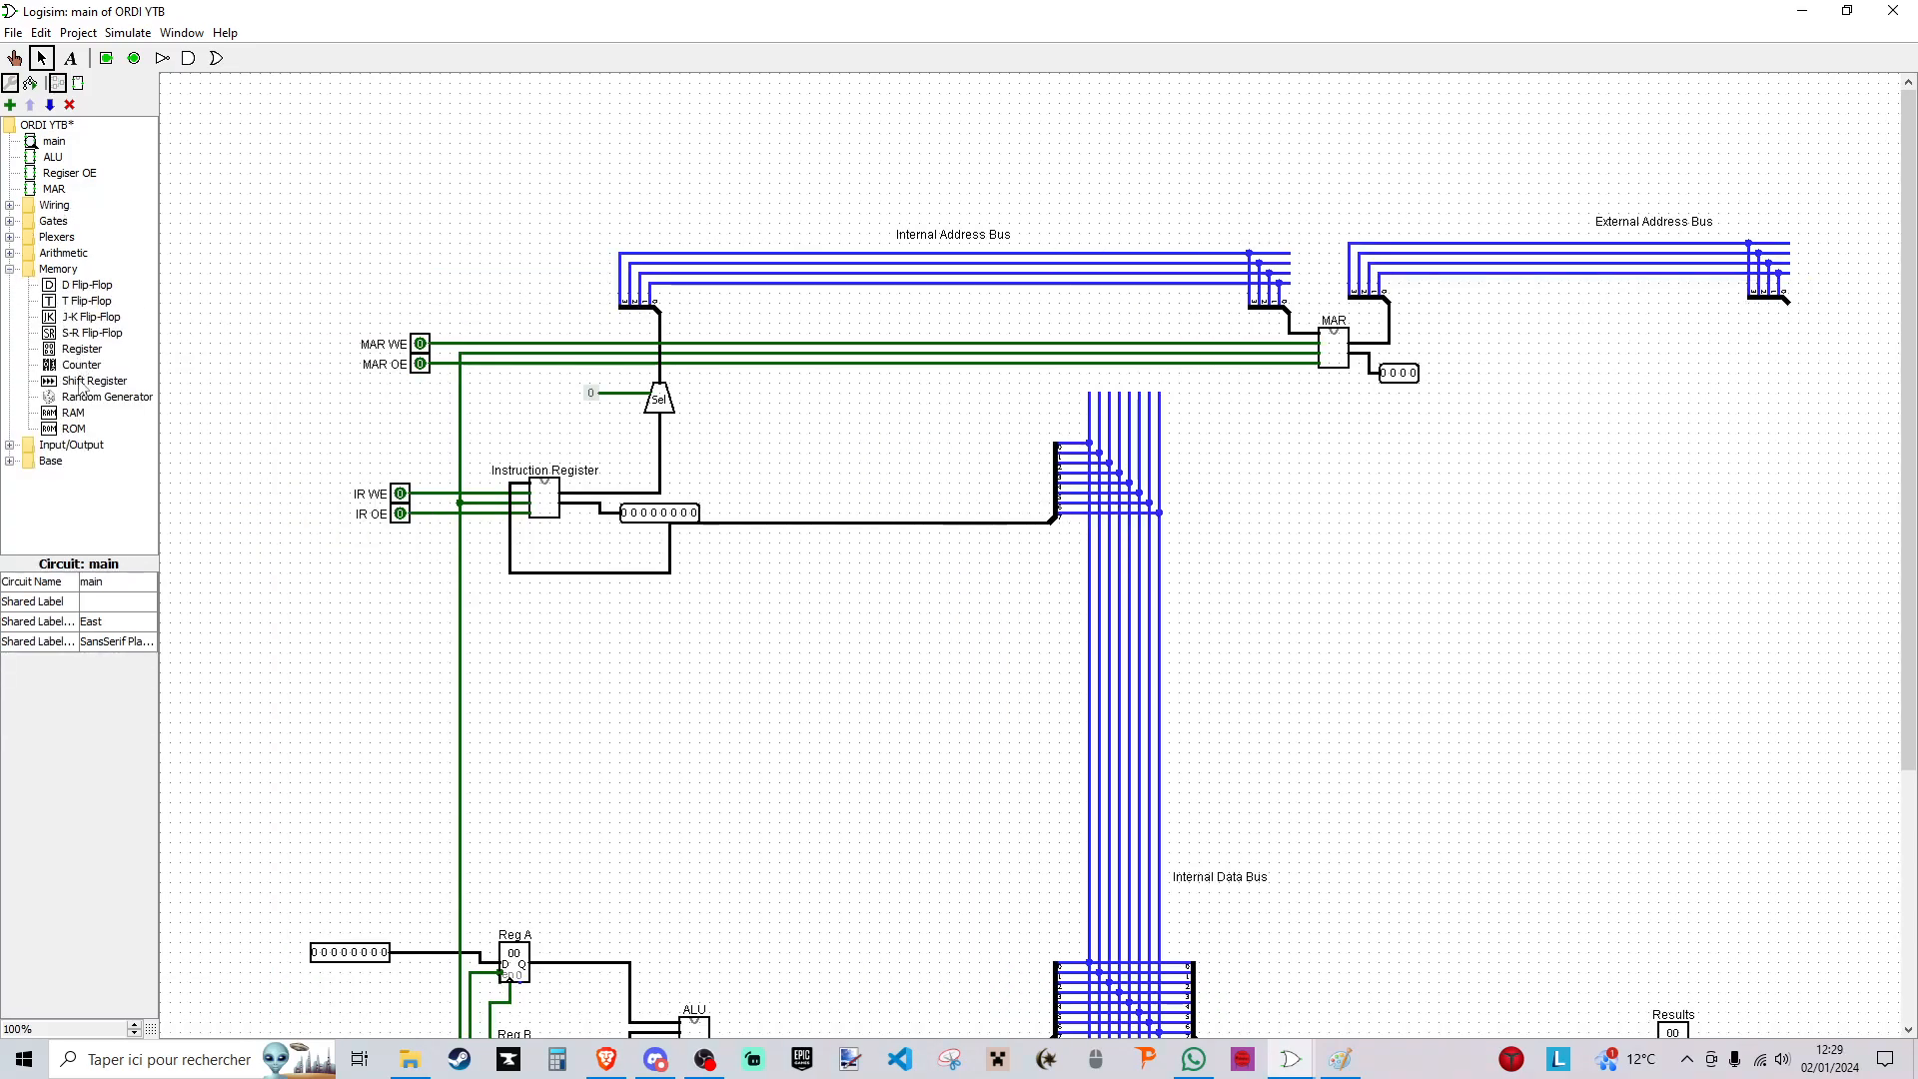
click(74, 413)
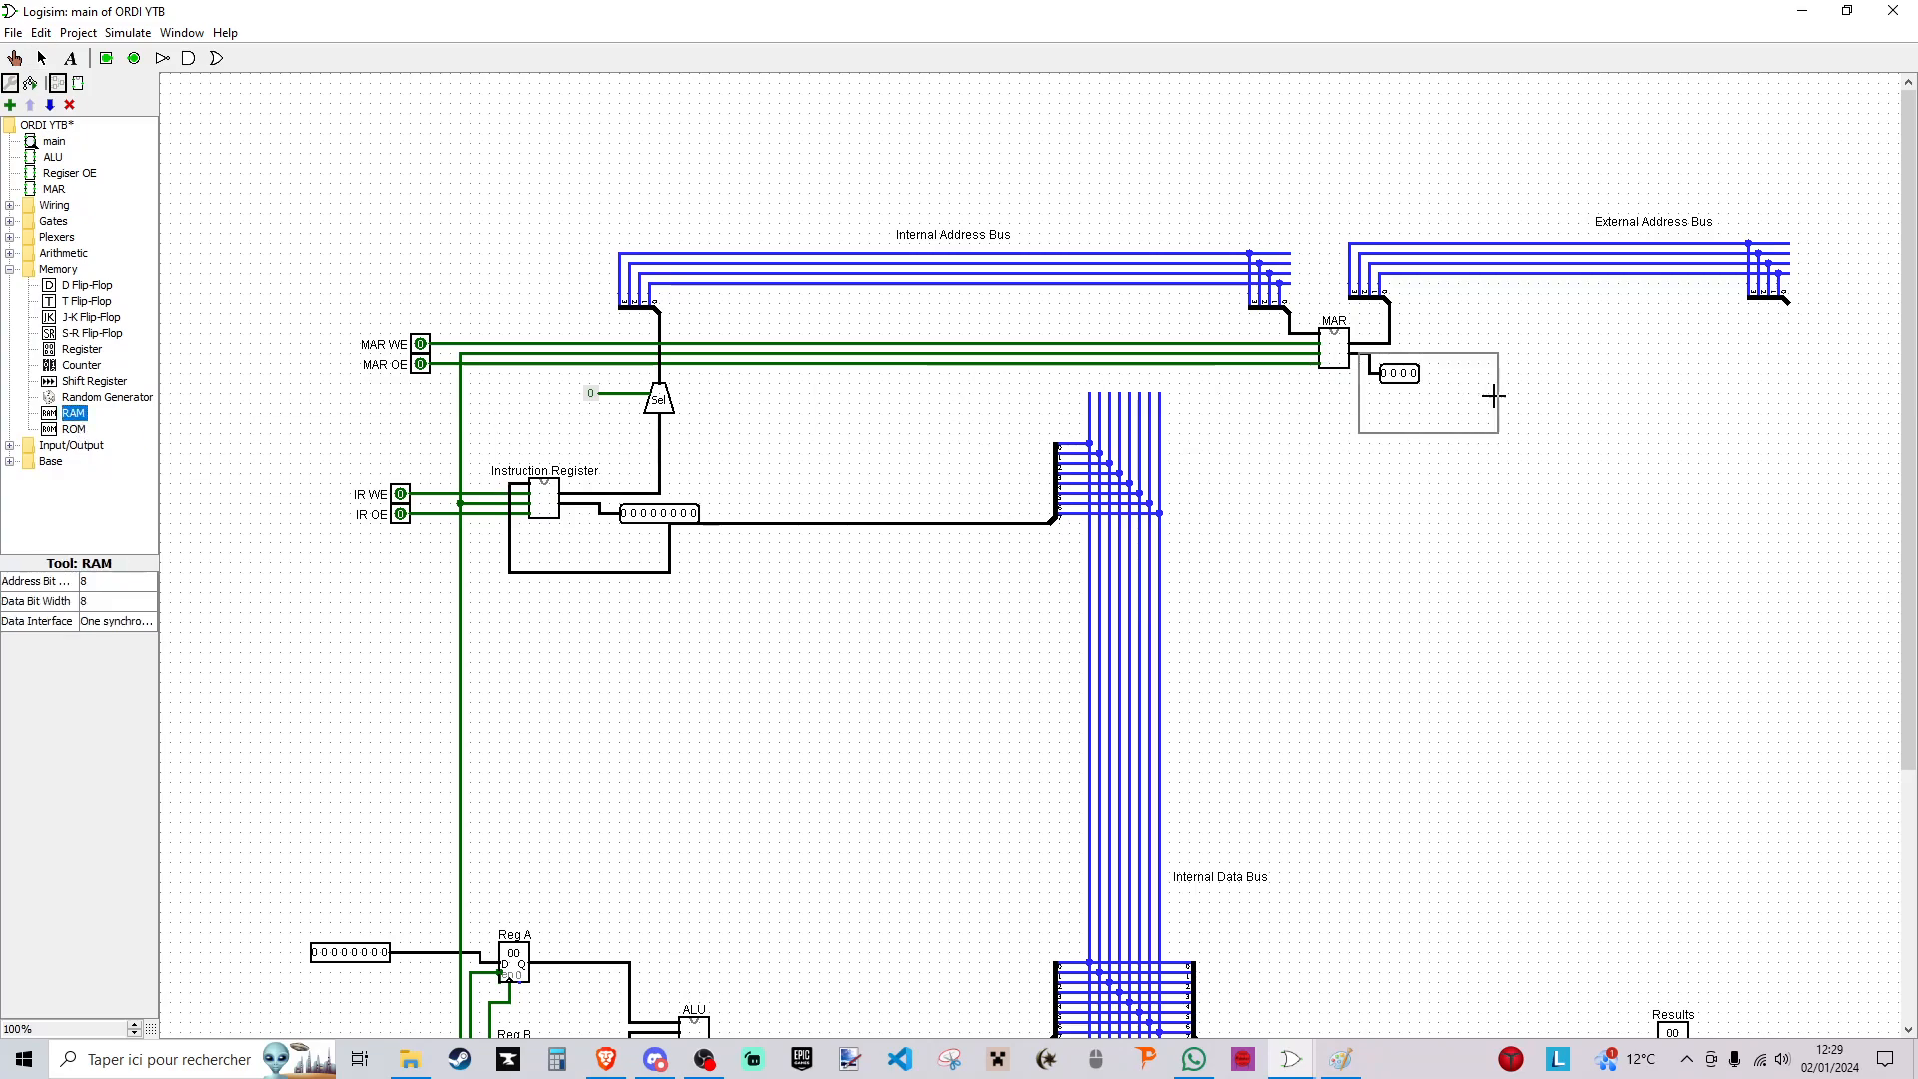
click(1845, 441)
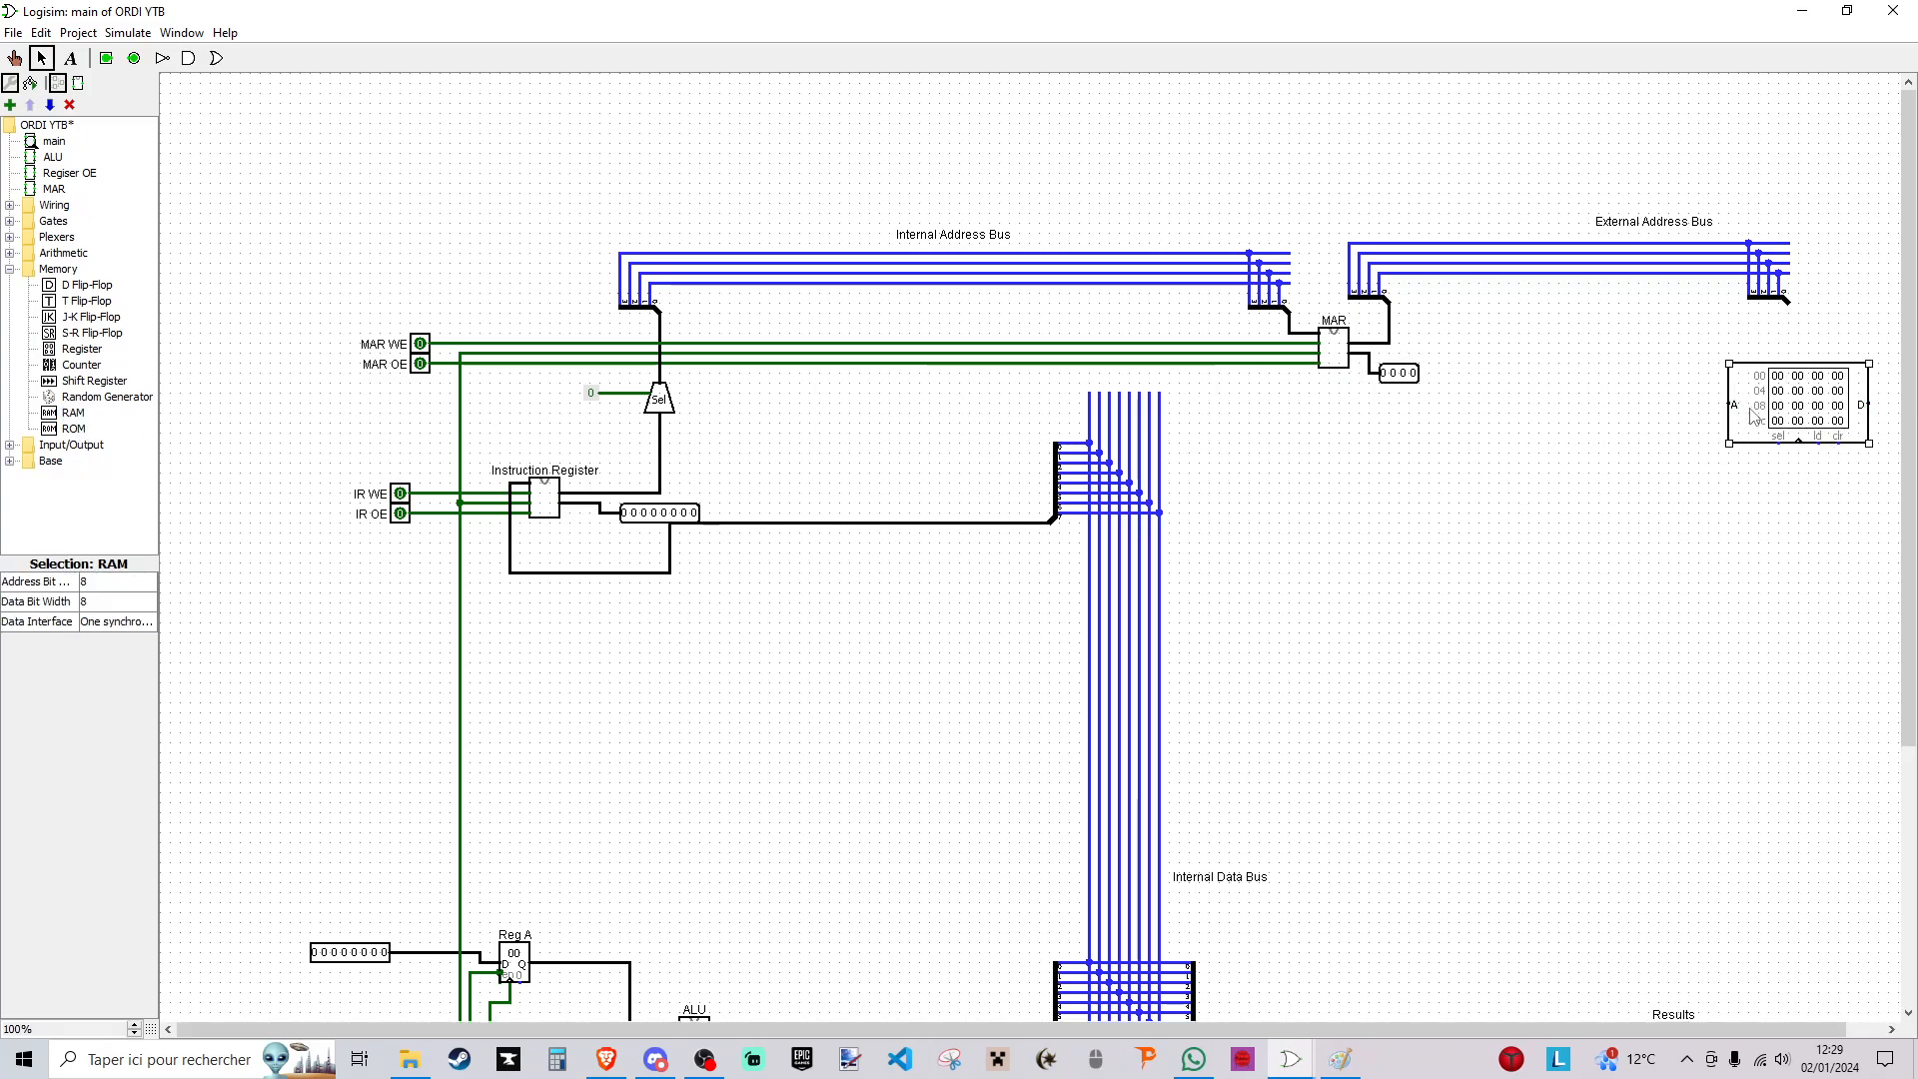
drag(1755, 418, 1835, 417)
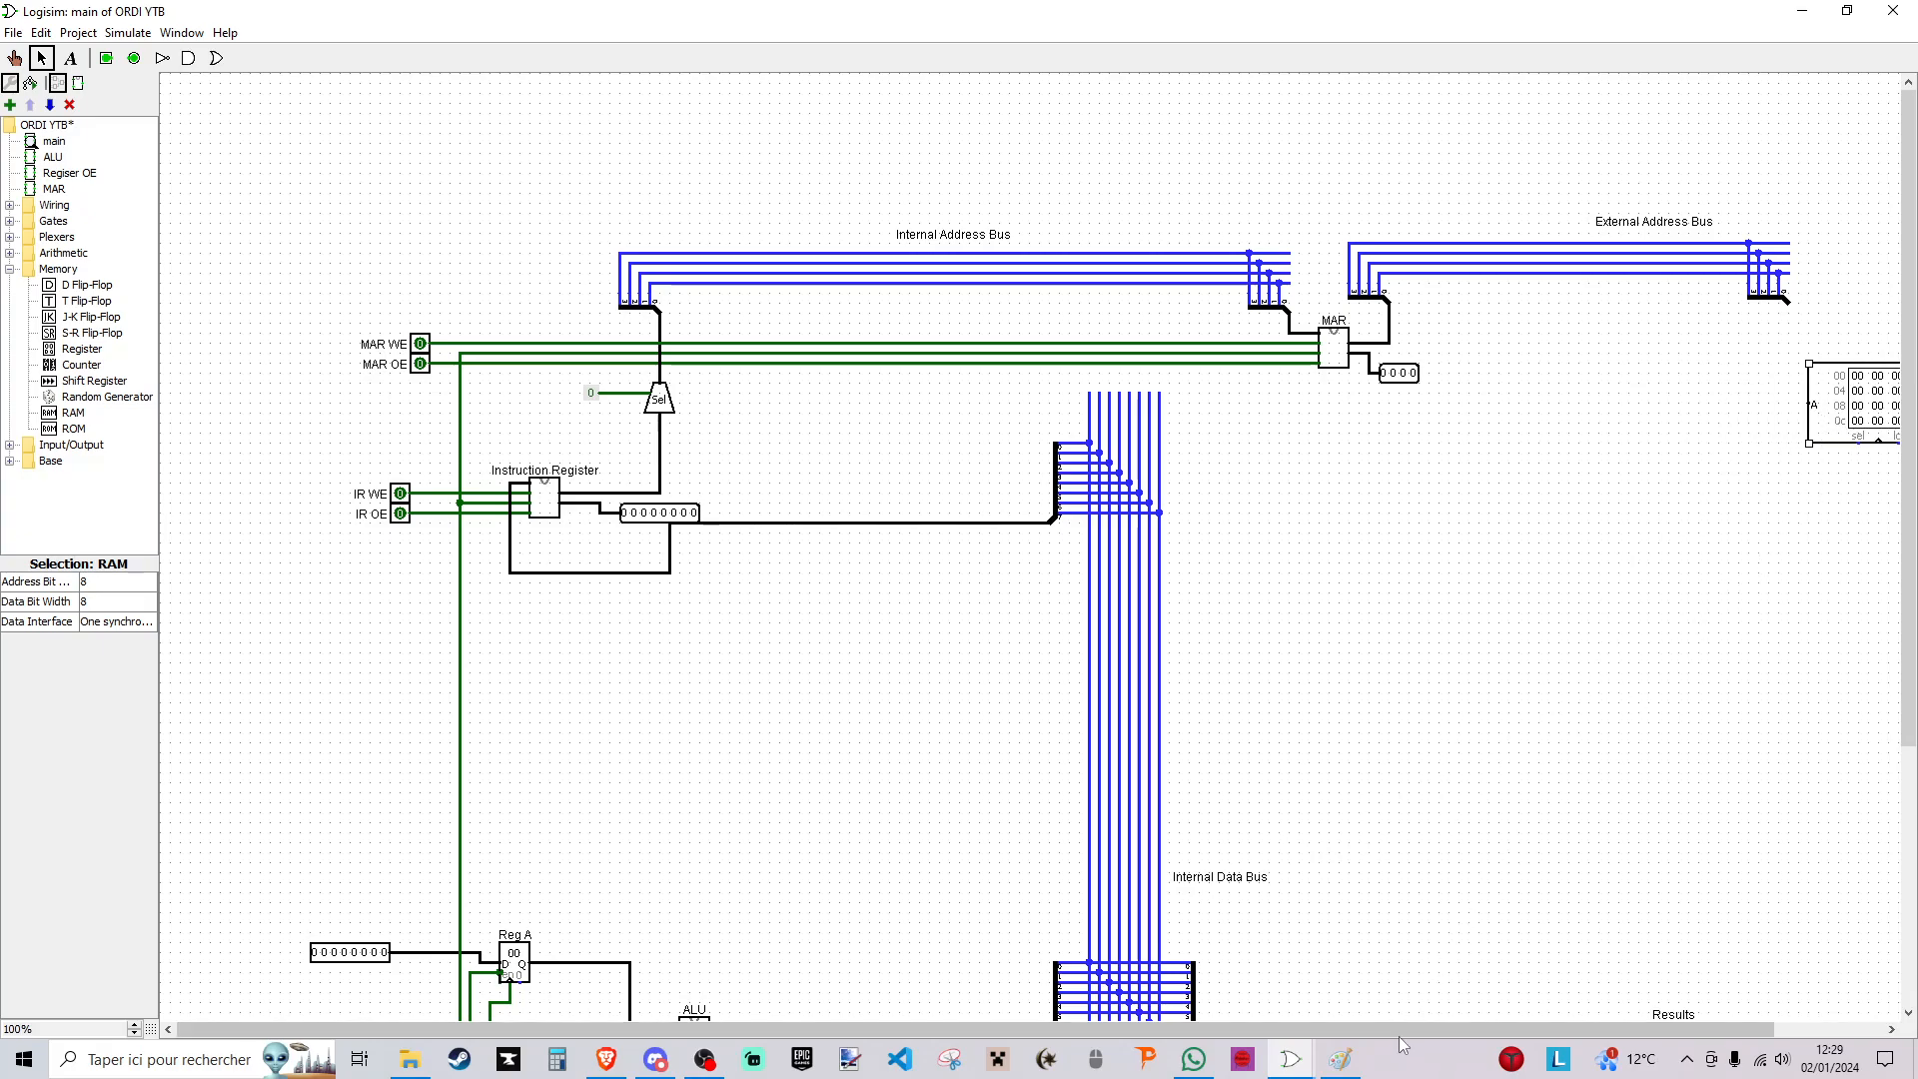
drag(1399, 1032, 1508, 1031)
drag(1703, 423, 1763, 416)
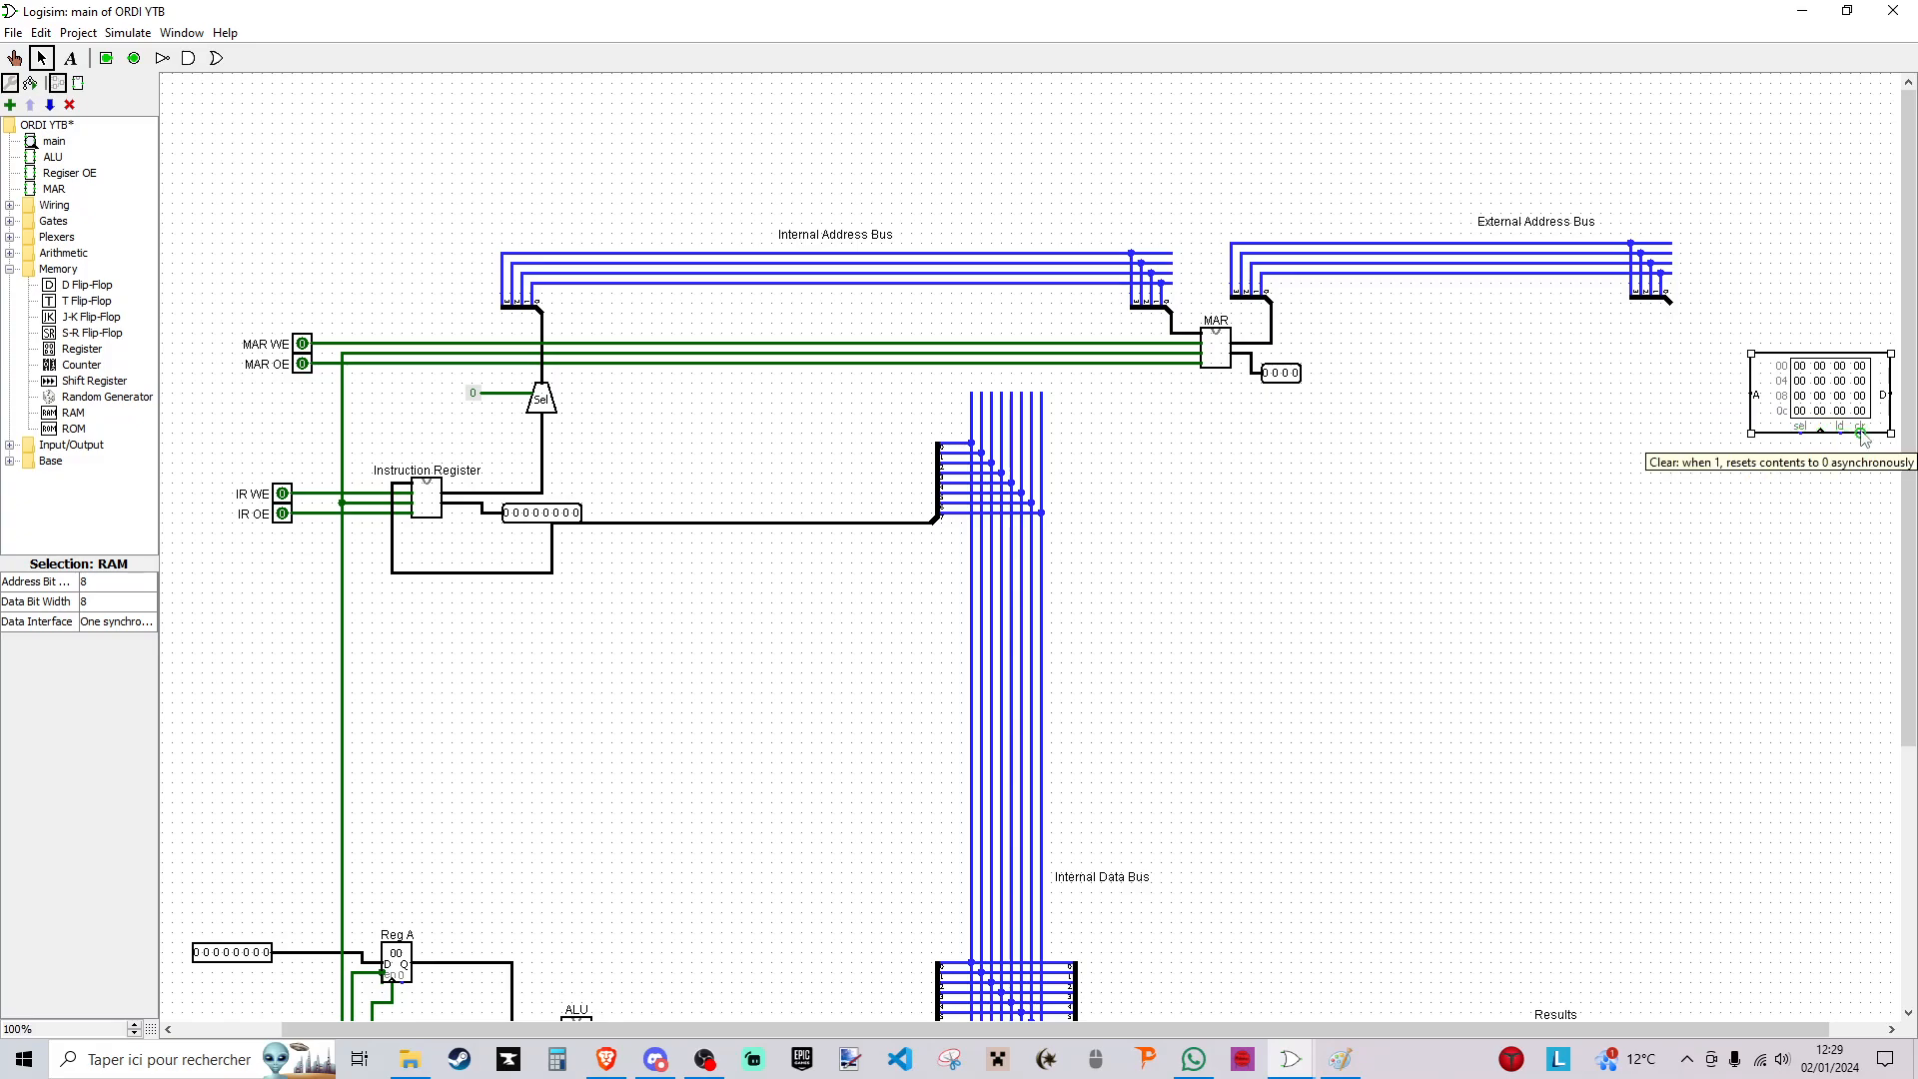
click(1736, 537)
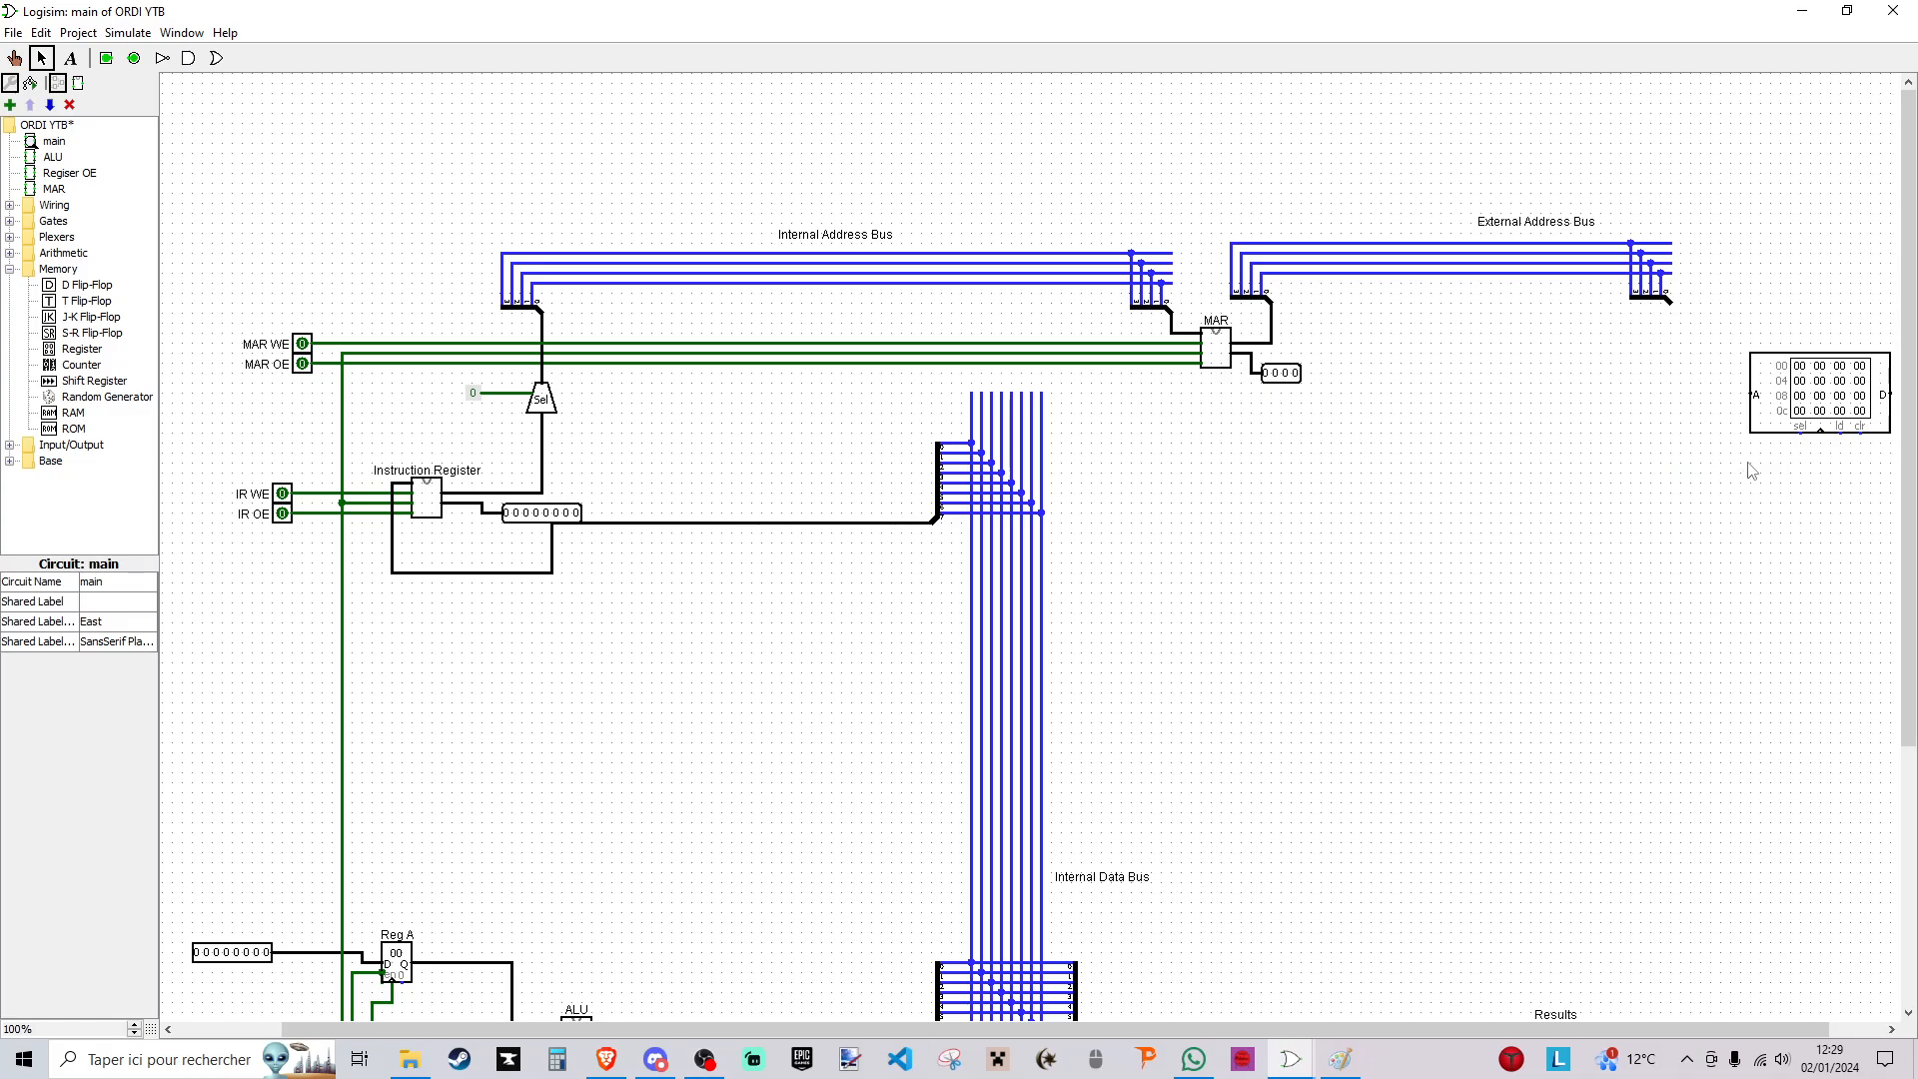
- Wire the external bus splitter to the RAM's address input and set the RAM's address bit width to 4
mouse_move(1669, 299)
mouse_down()
mouse_move(1672, 345)
mouse_move(1751, 402)
mouse_up()
click(1756, 402)
click(117, 581)
scroll(106, 640, up, 2)
click(104, 618)
click(1495, 637)
- Examine the RAM's contents in the hex editor and close it
right_click(1788, 376)
click(1828, 436)
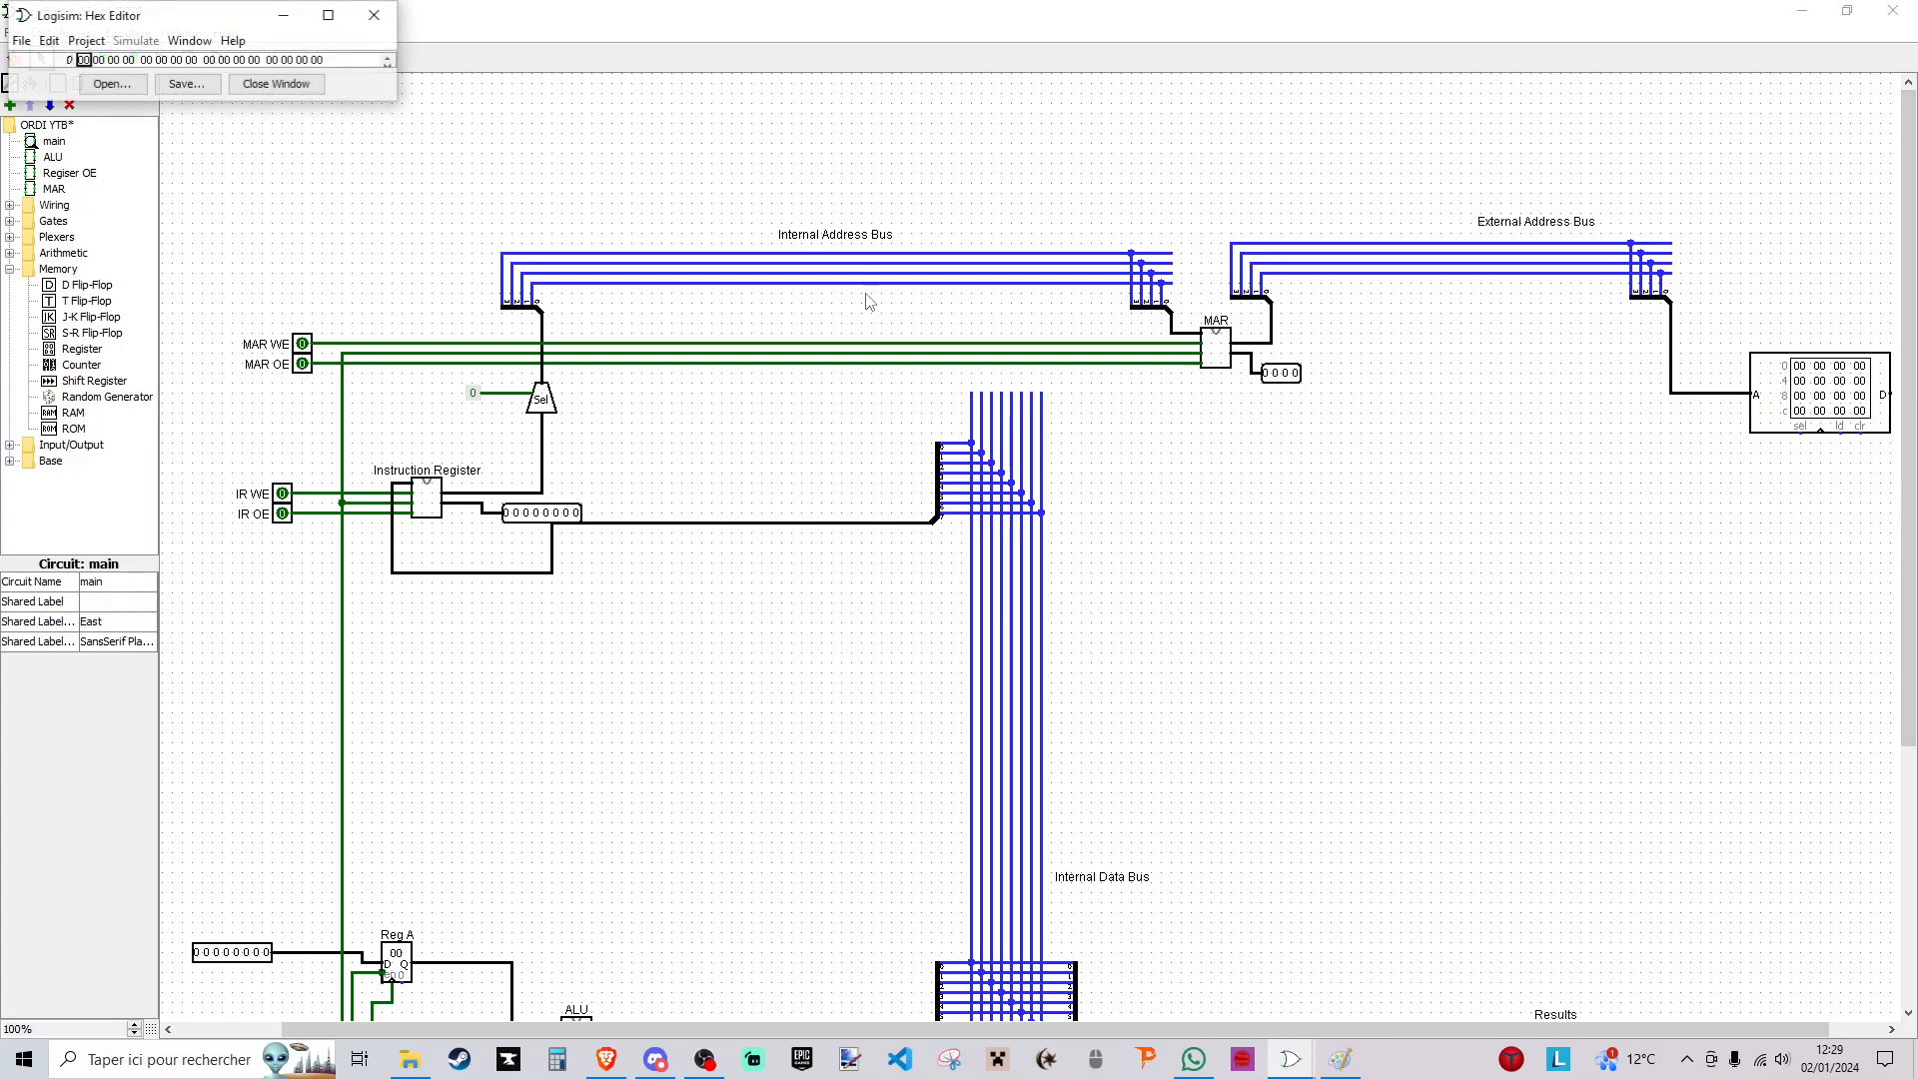
drag(87, 62, 322, 62)
click(374, 15)
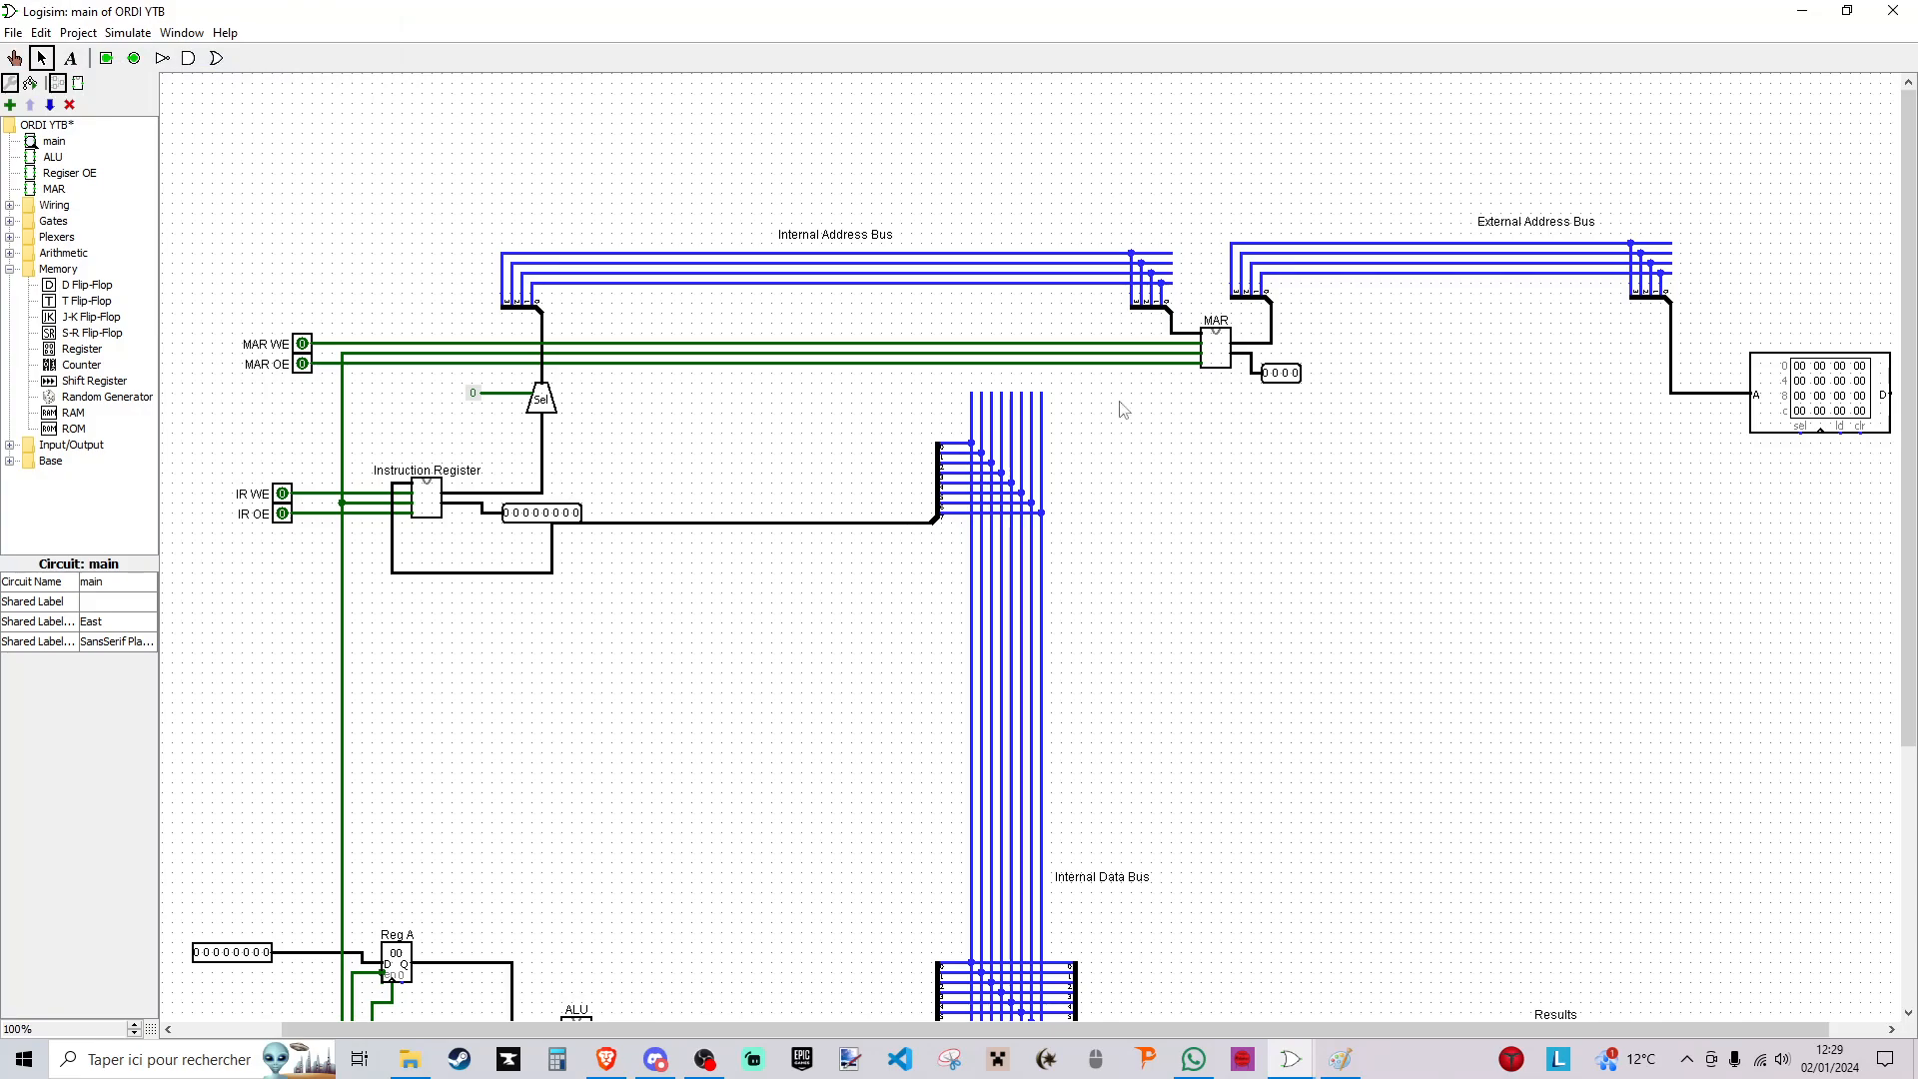
scroll(1254, 892, right, 2)
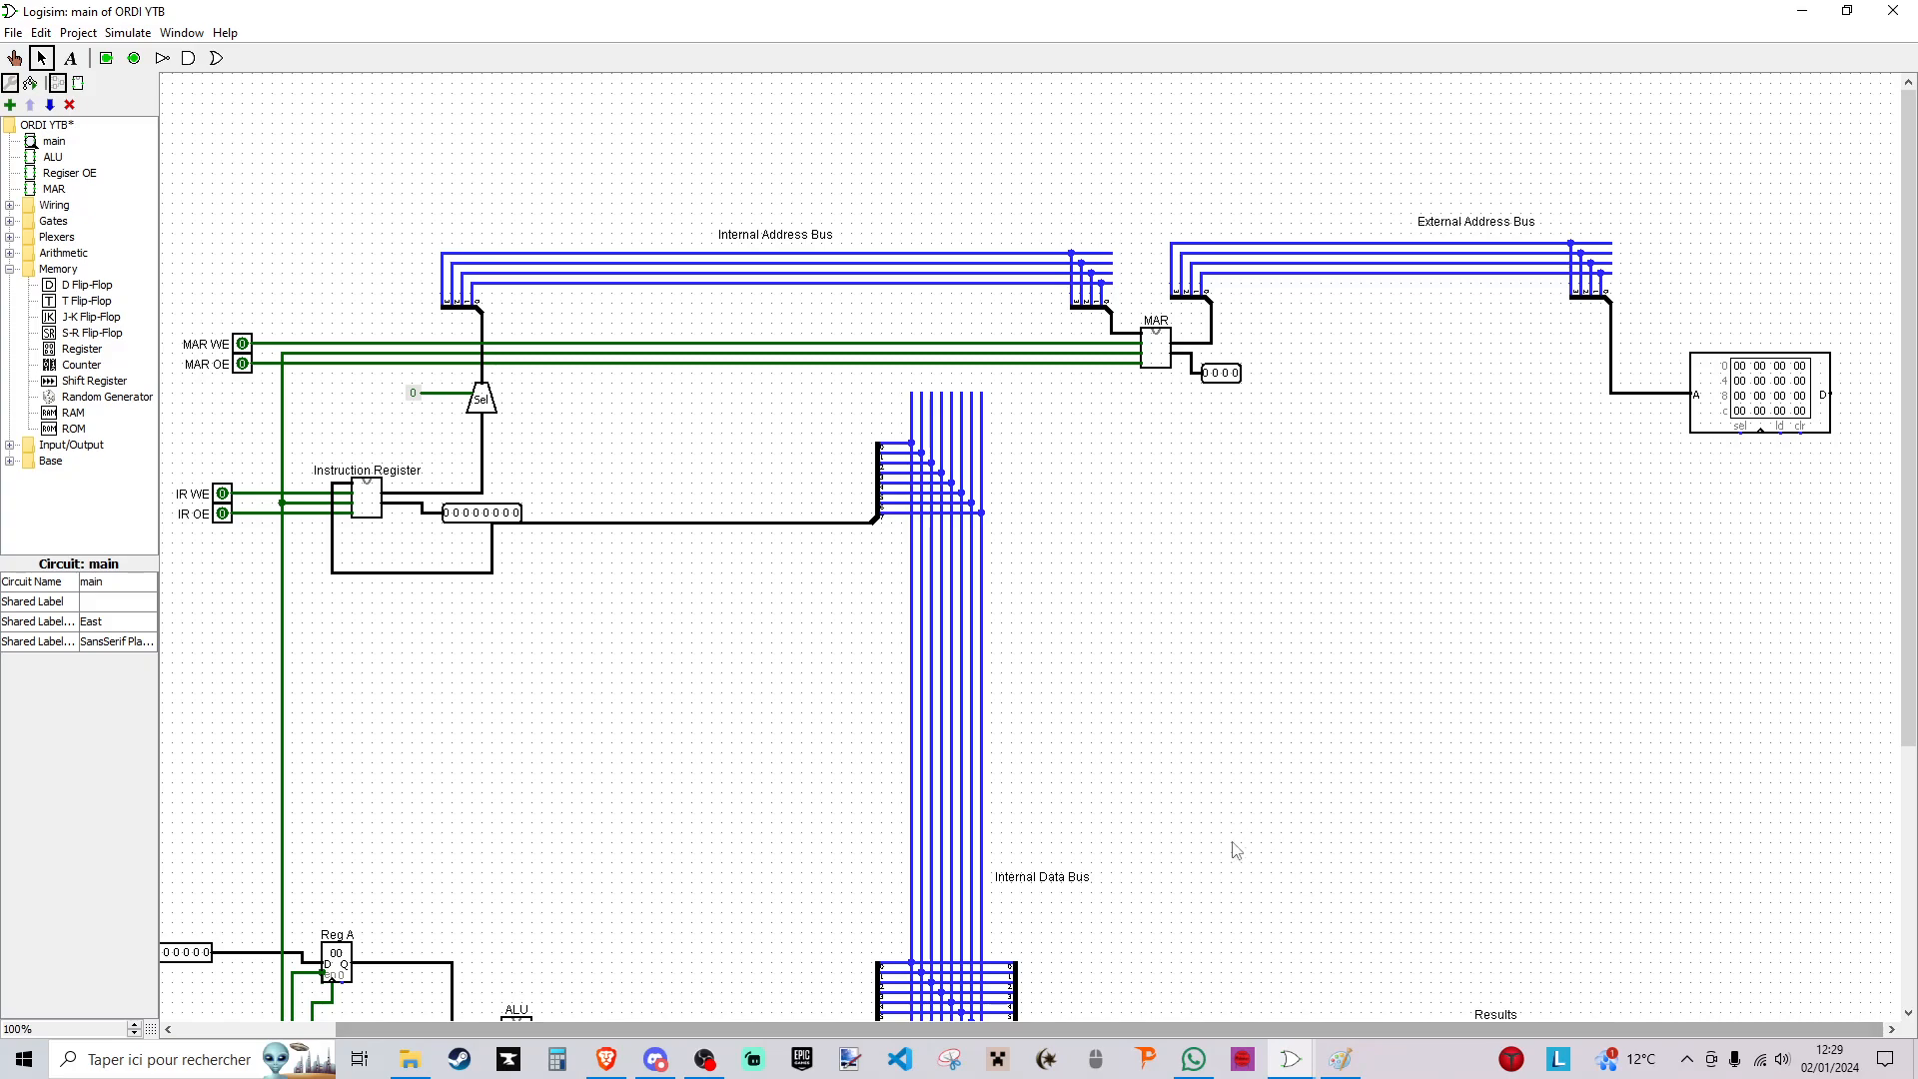
- Check the reference circuit in the Ordi 16-bits window and return to the ORDI YTB circuit
click(1291, 1058)
click(1370, 981)
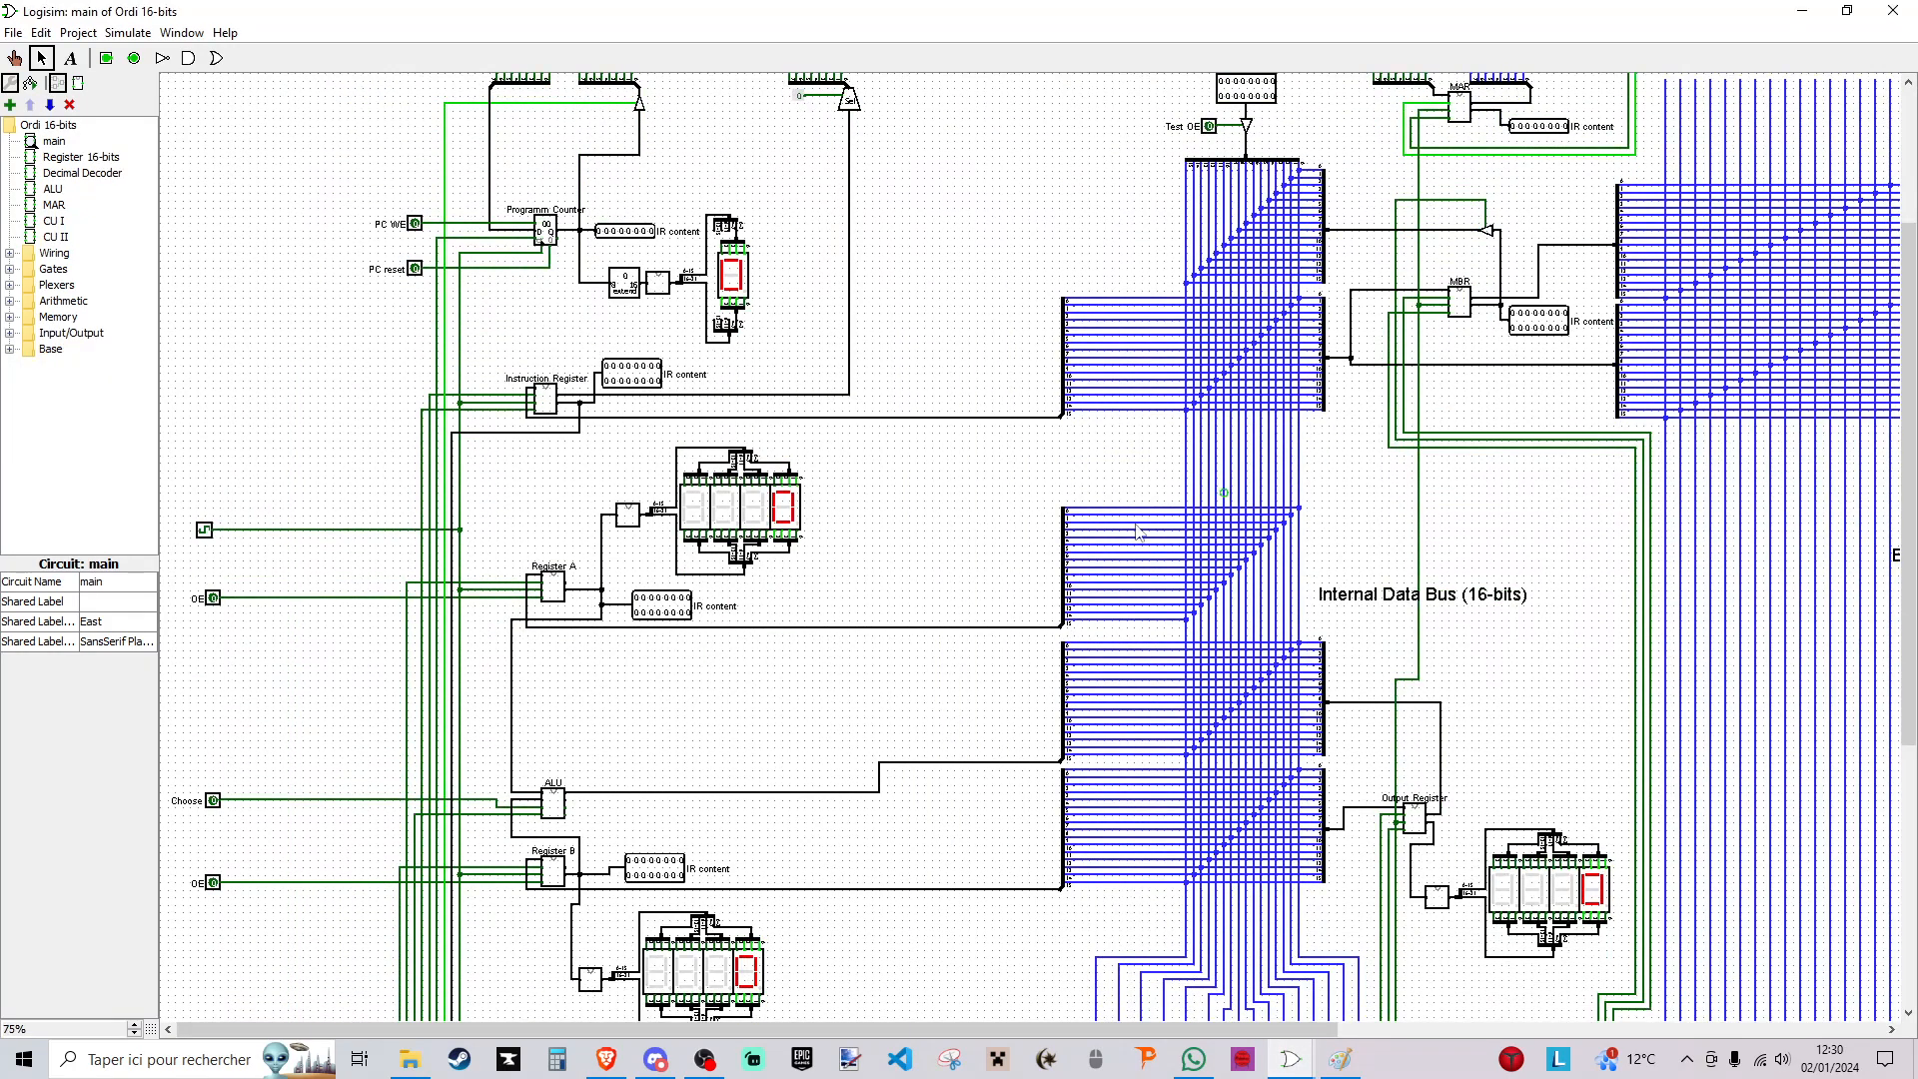
scroll(1204, 420, down, 3)
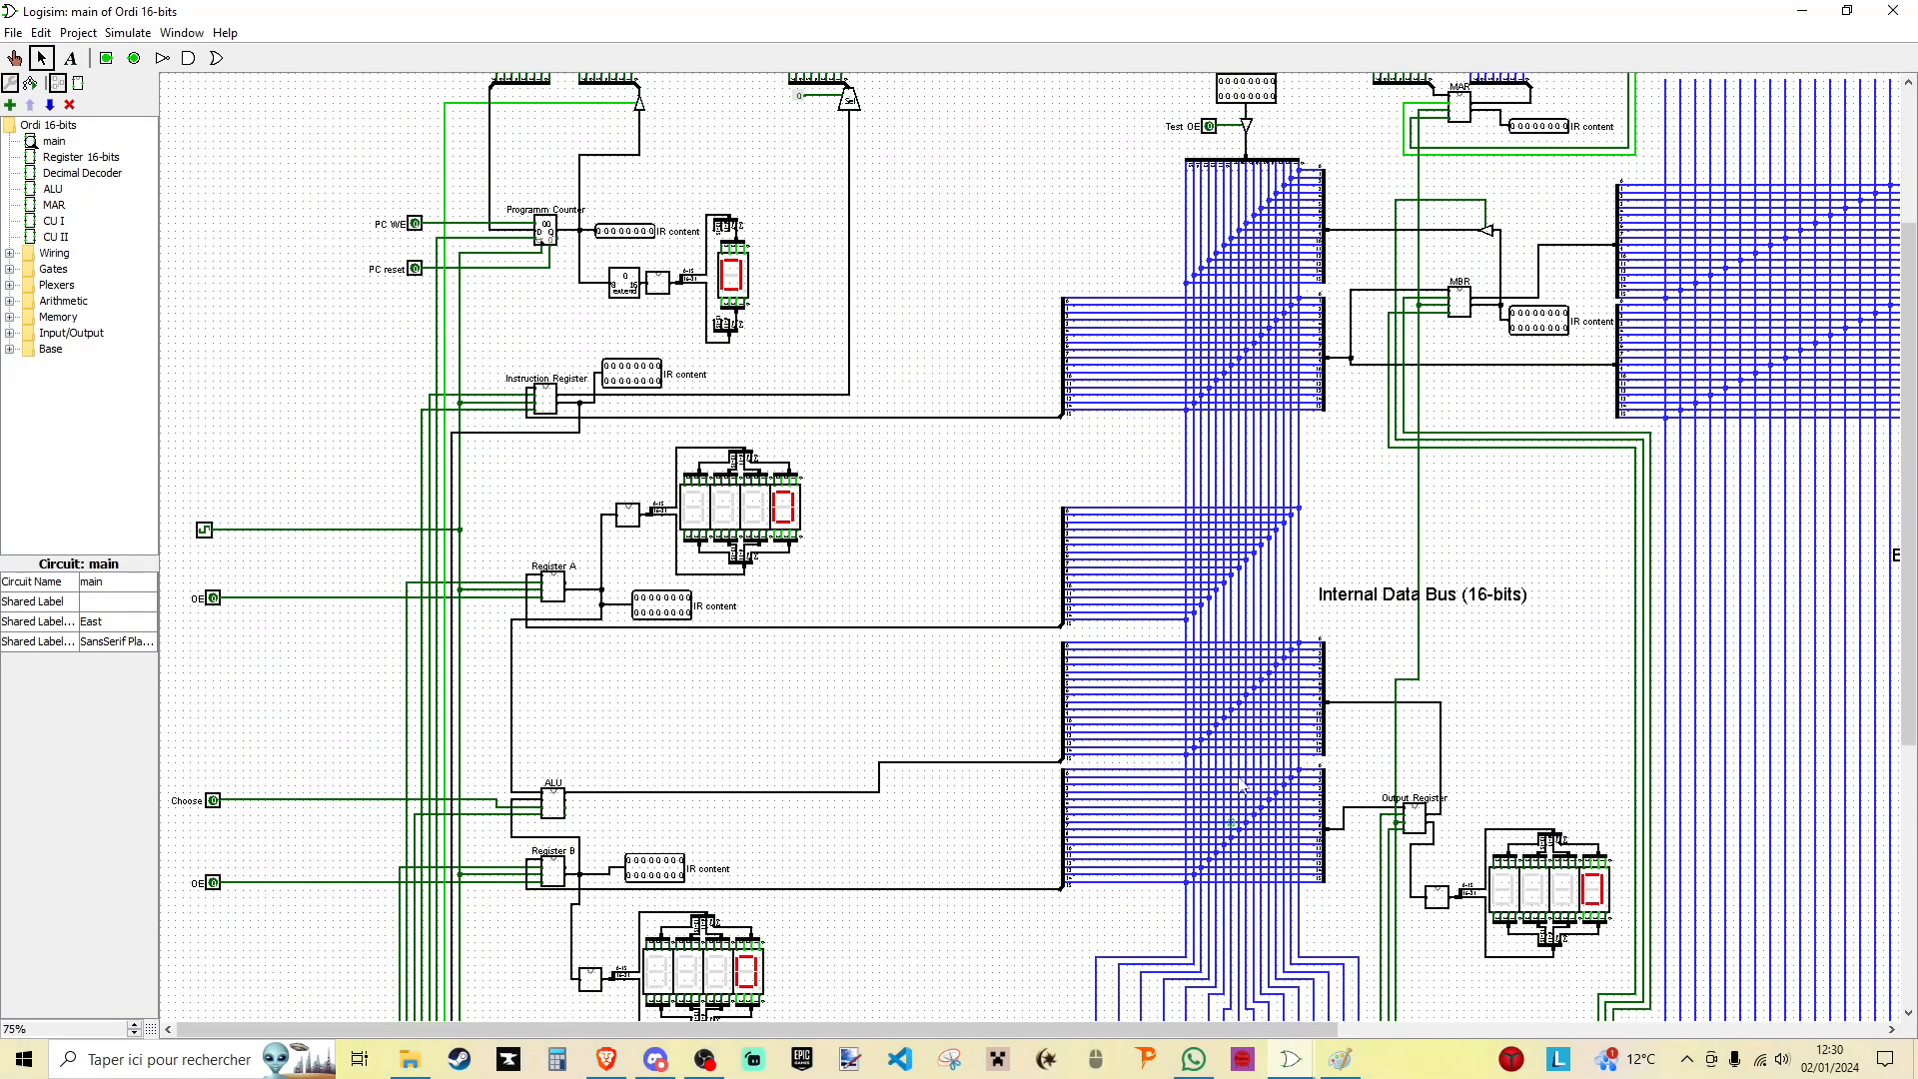
scroll(1148, 489, up, 3)
click(1291, 1058)
click(1181, 944)
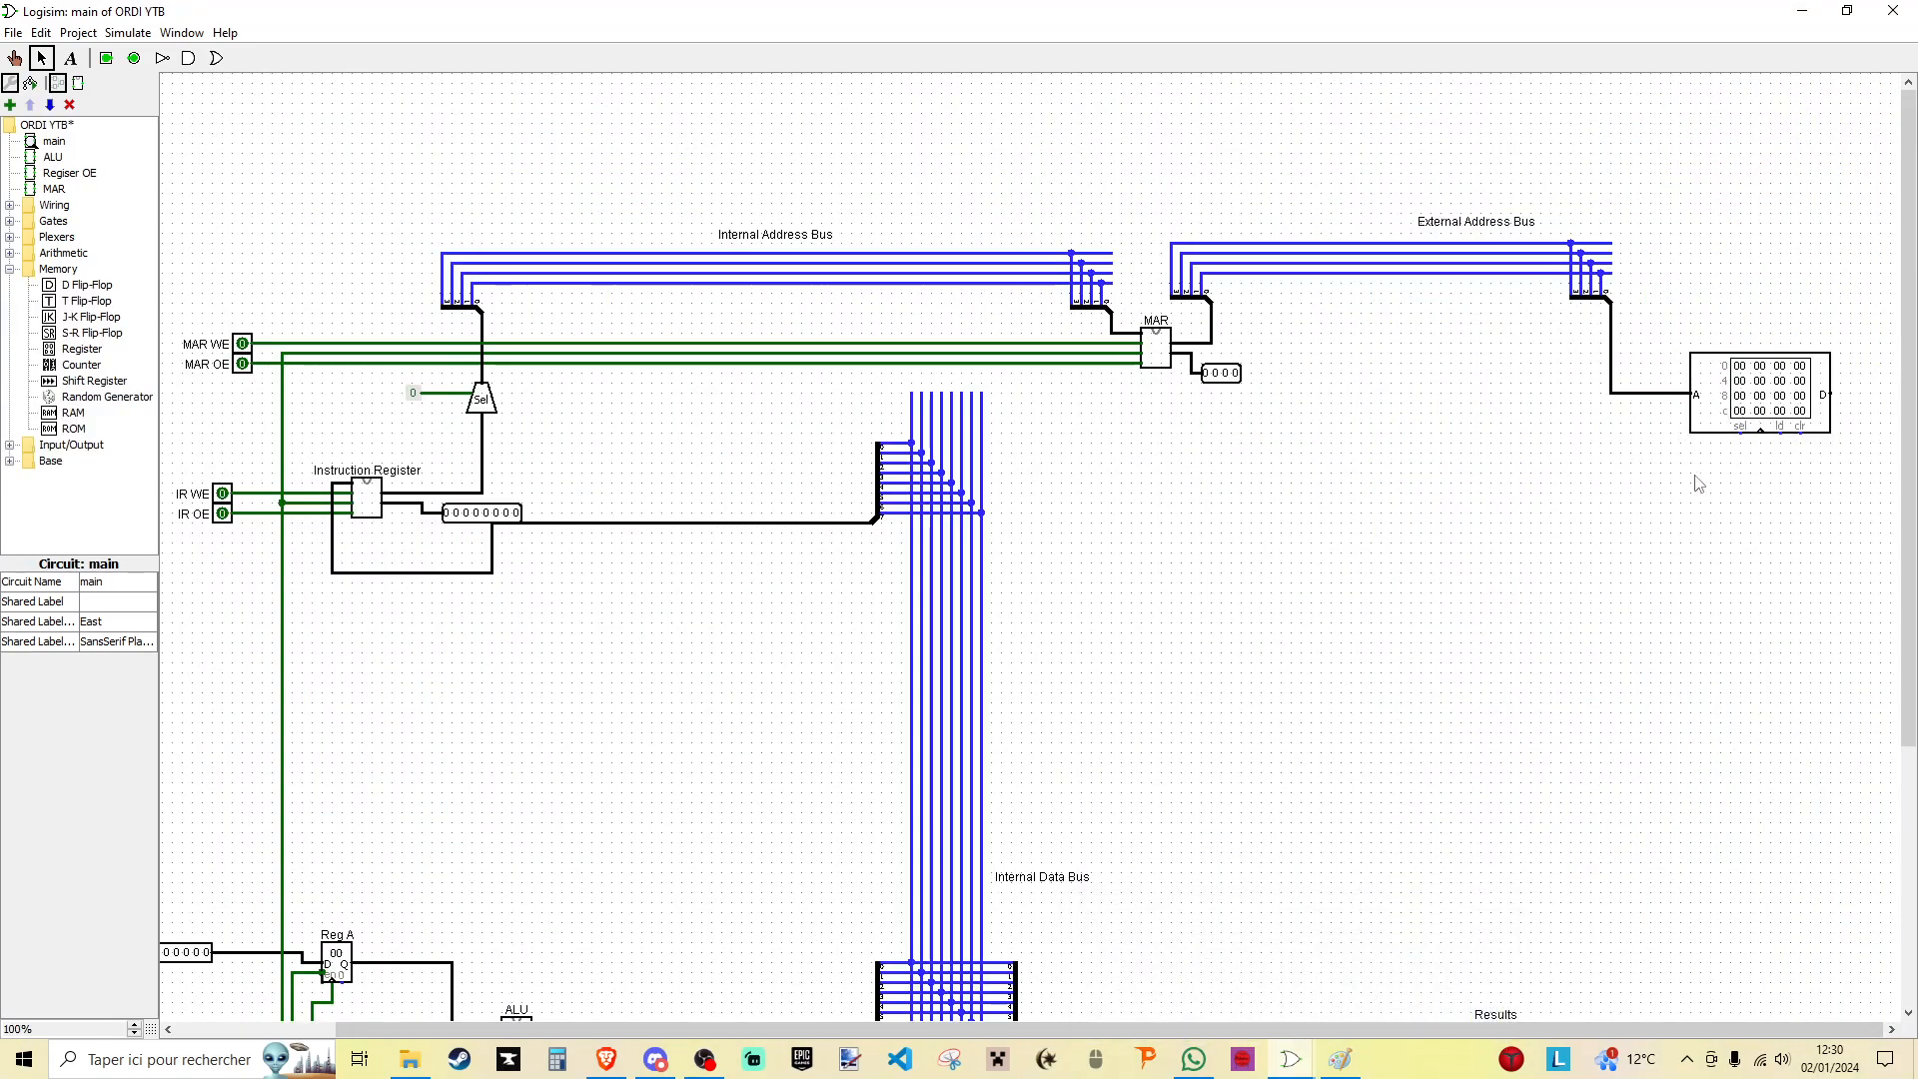
- Move the MAR WE and MAR OE input pins outward to line up with the IR pins
mouse_move(175, 322)
mouse_down()
mouse_move(265, 390)
mouse_move(216, 363)
mouse_up()
click(225, 424)
scroll(300, 599, down, 5)
scroll(283, 640, up, 5)
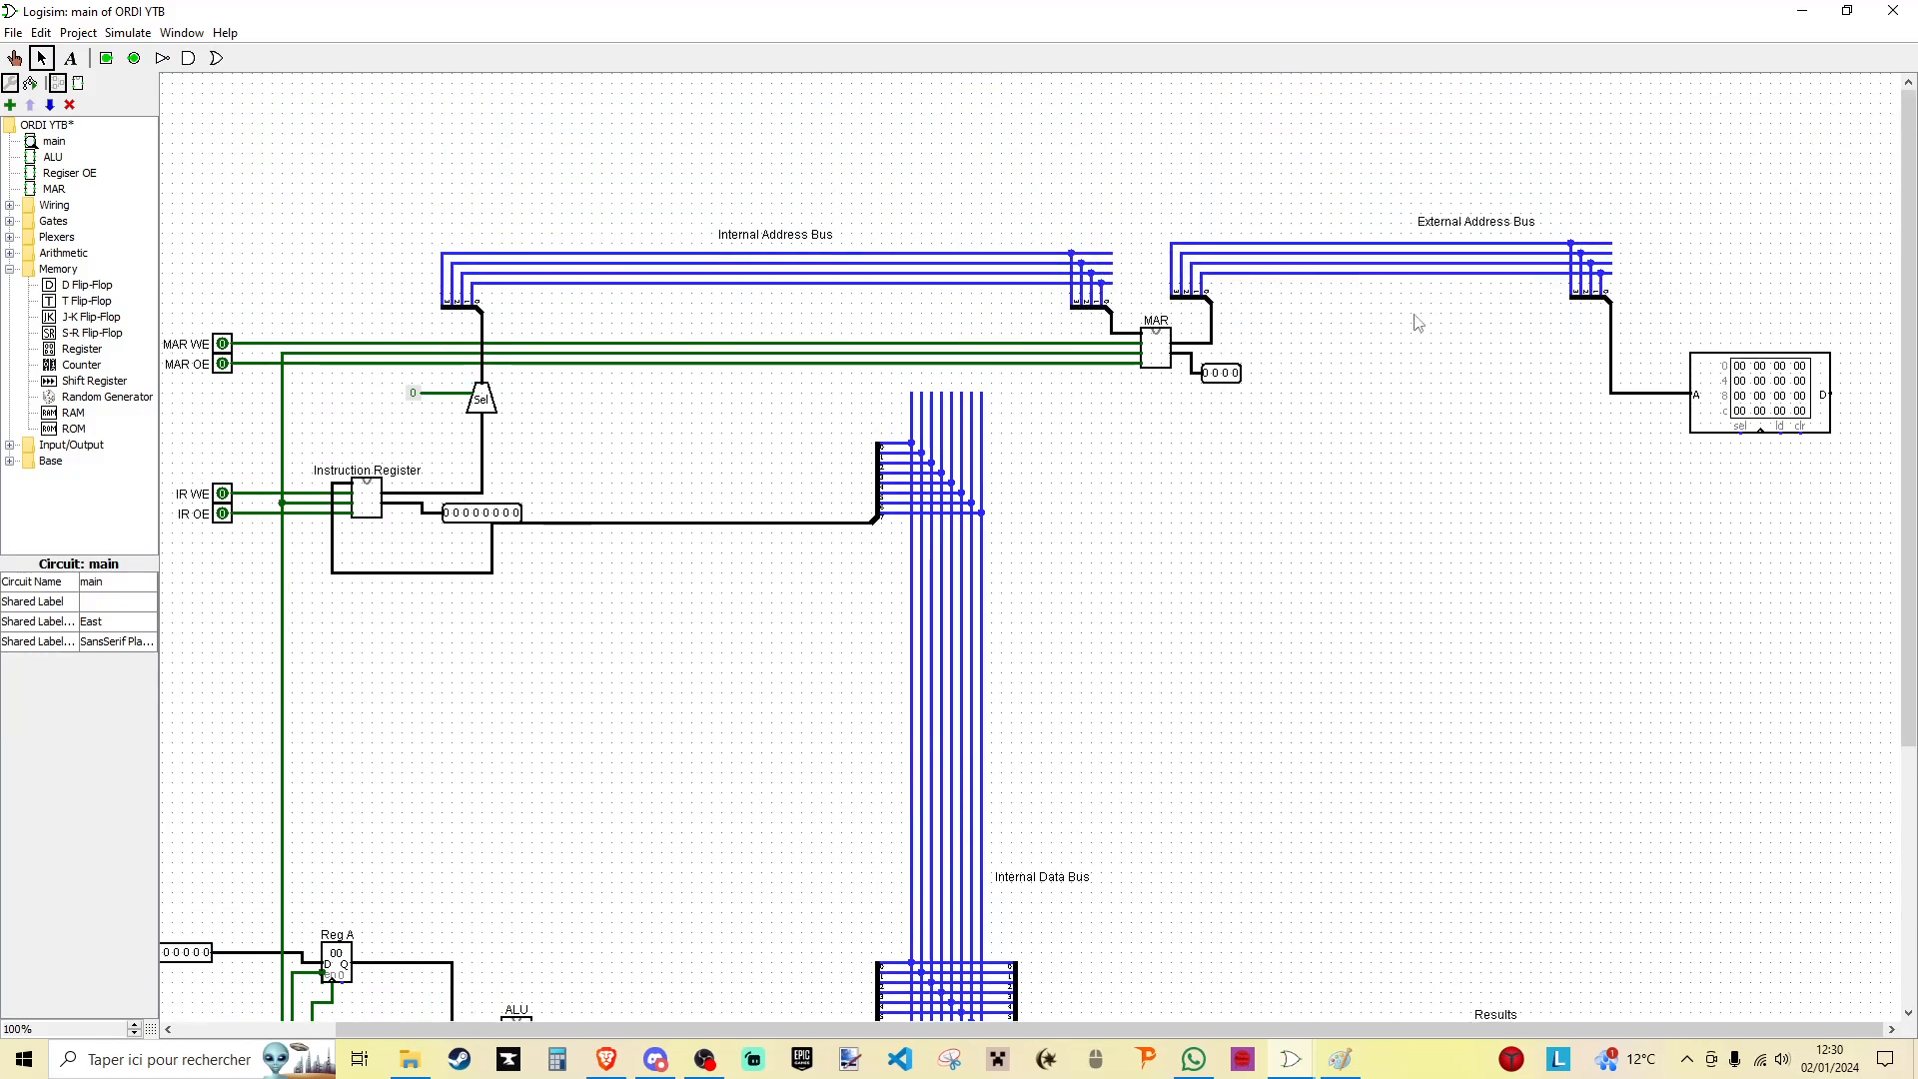
- Duplicate the MAR WE and MAR OE pins and place the copies just below the originals
drag(535, 1030, 370, 1030)
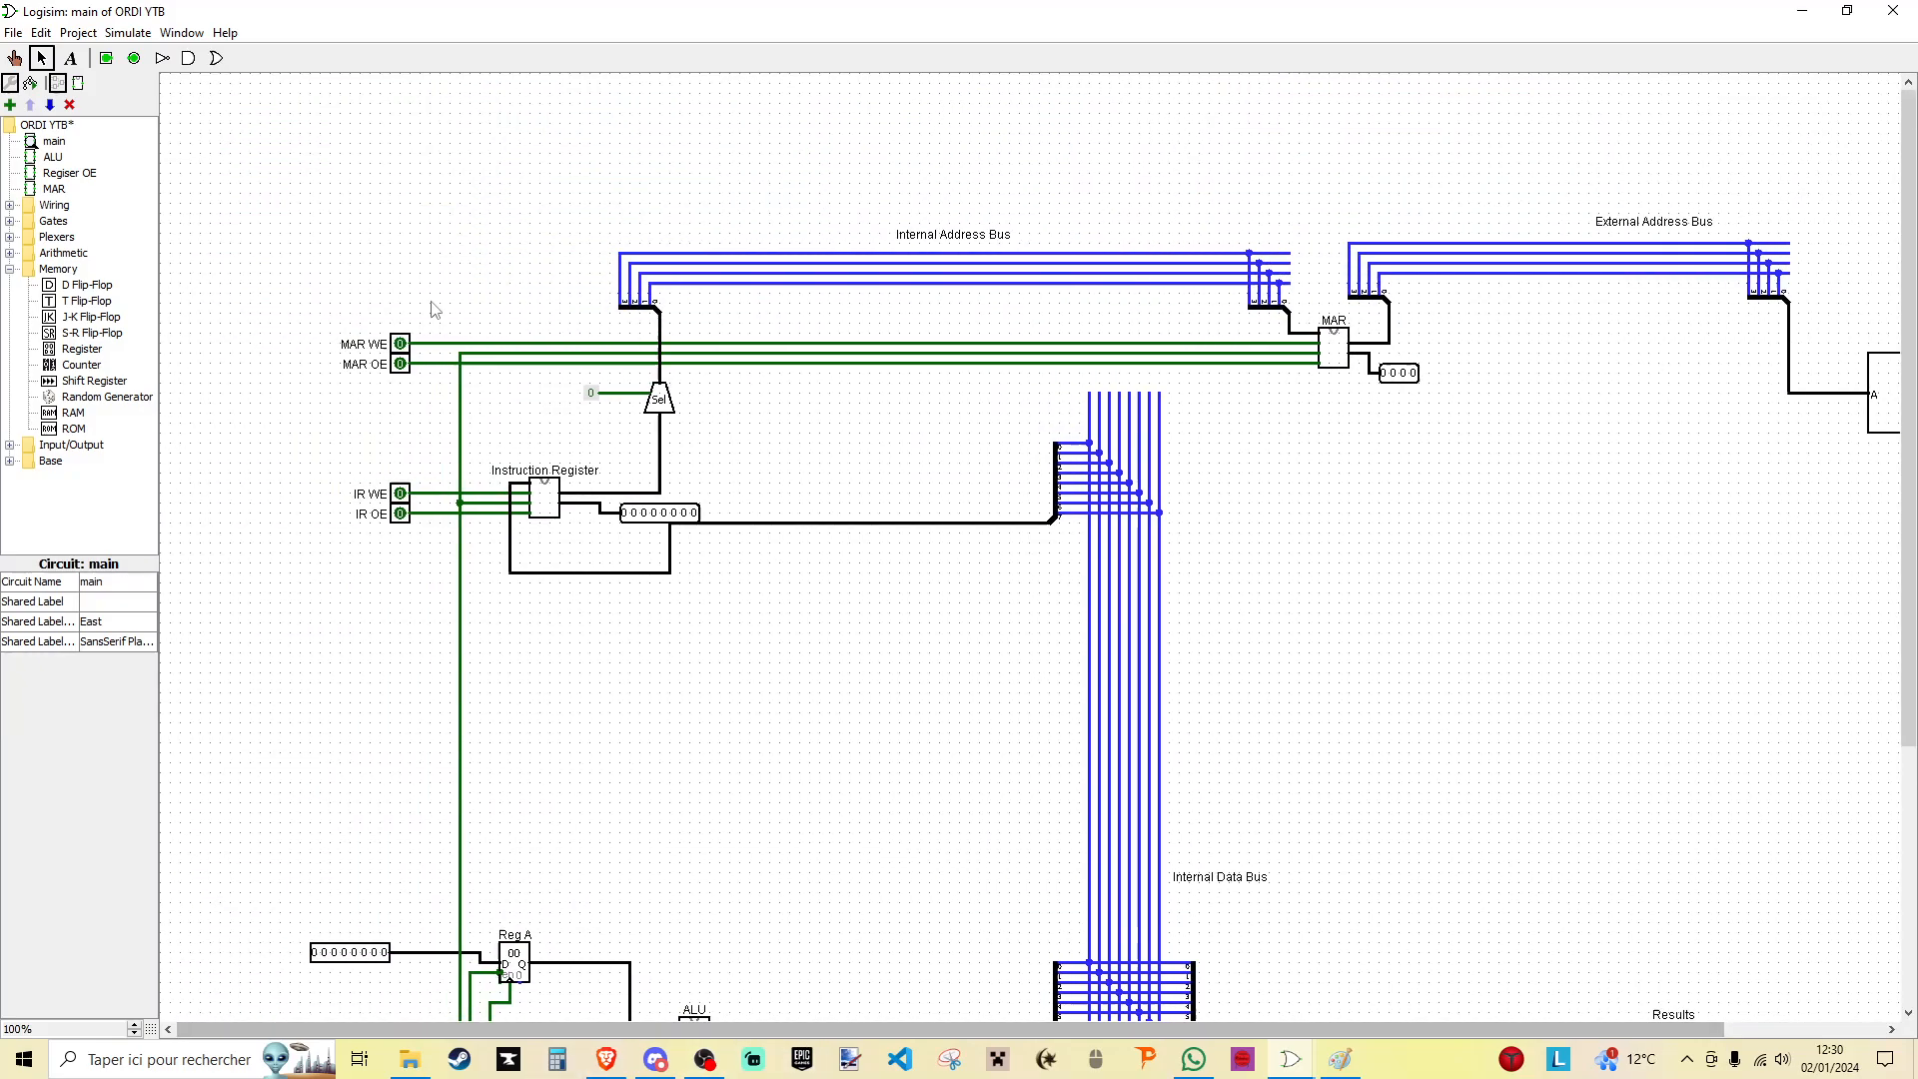
drag(1139, 1030, 1275, 1029)
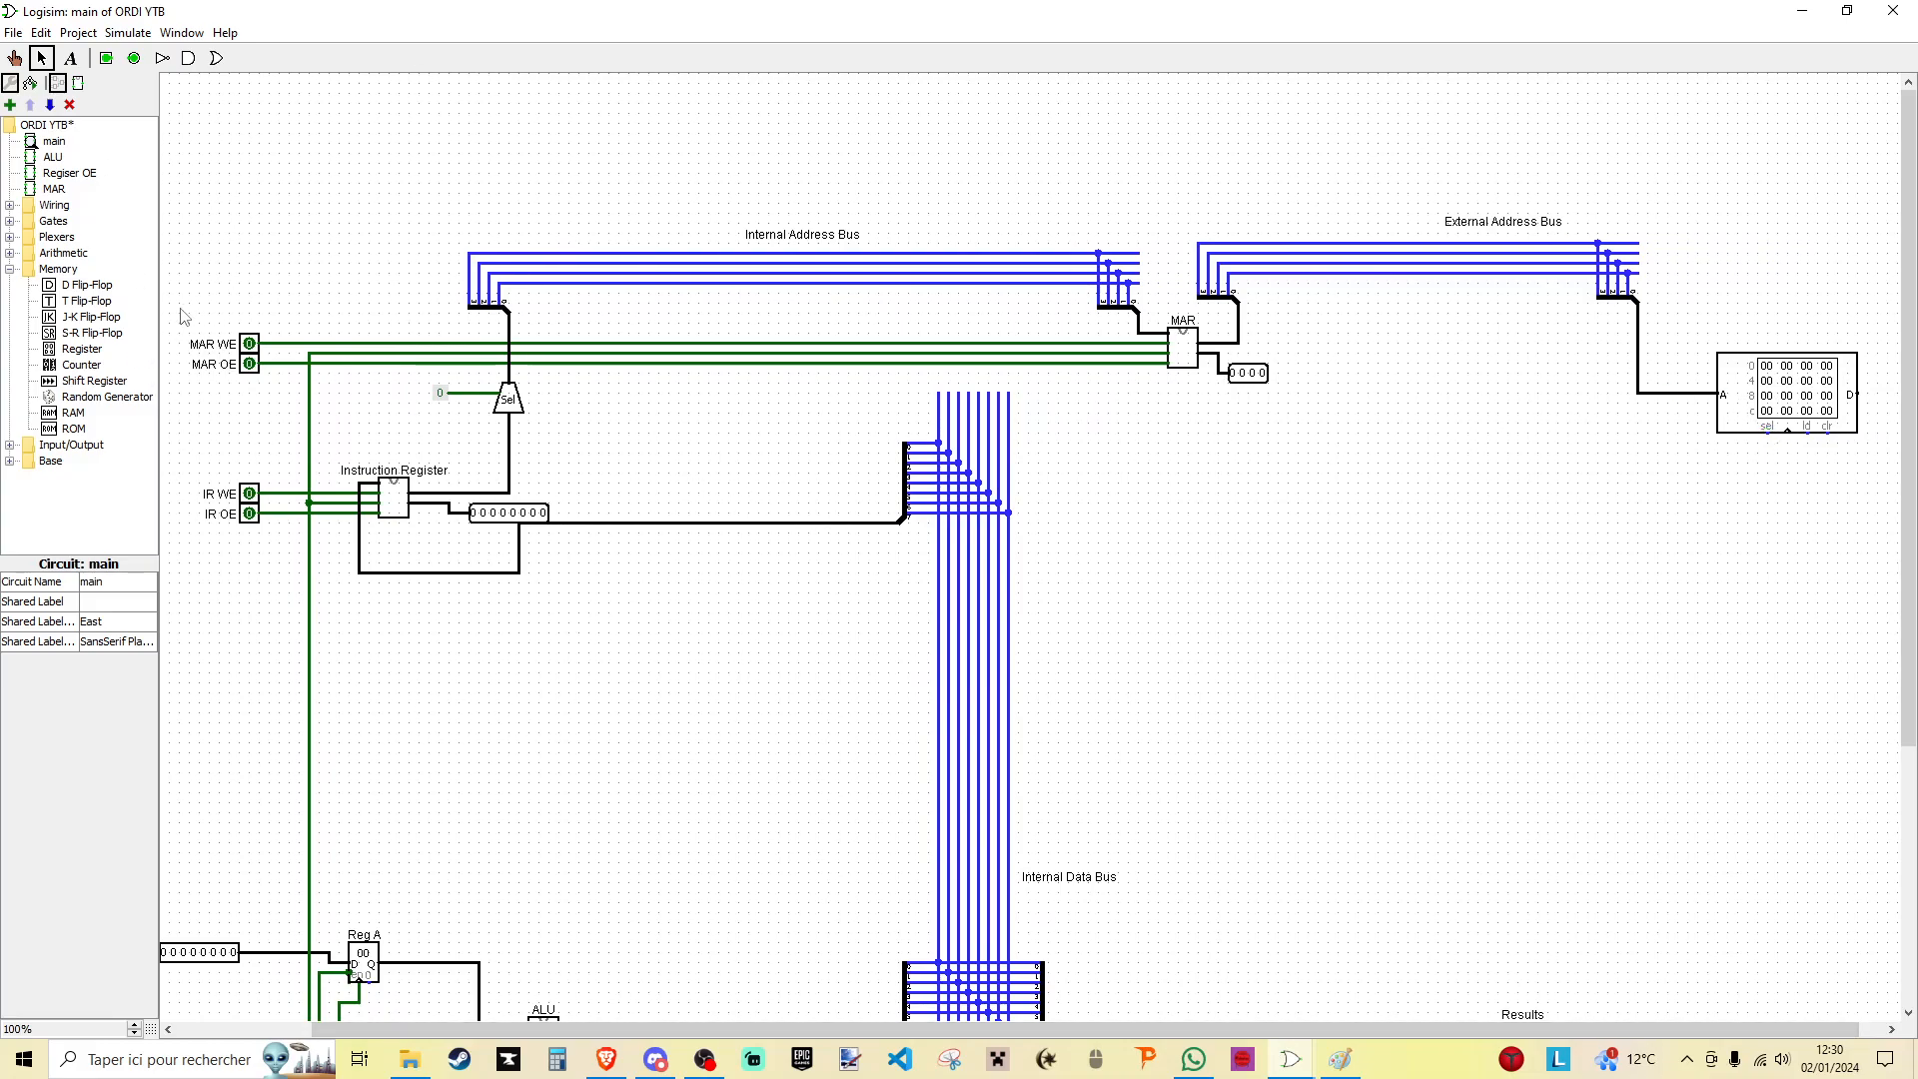
drag(184, 317, 248, 424)
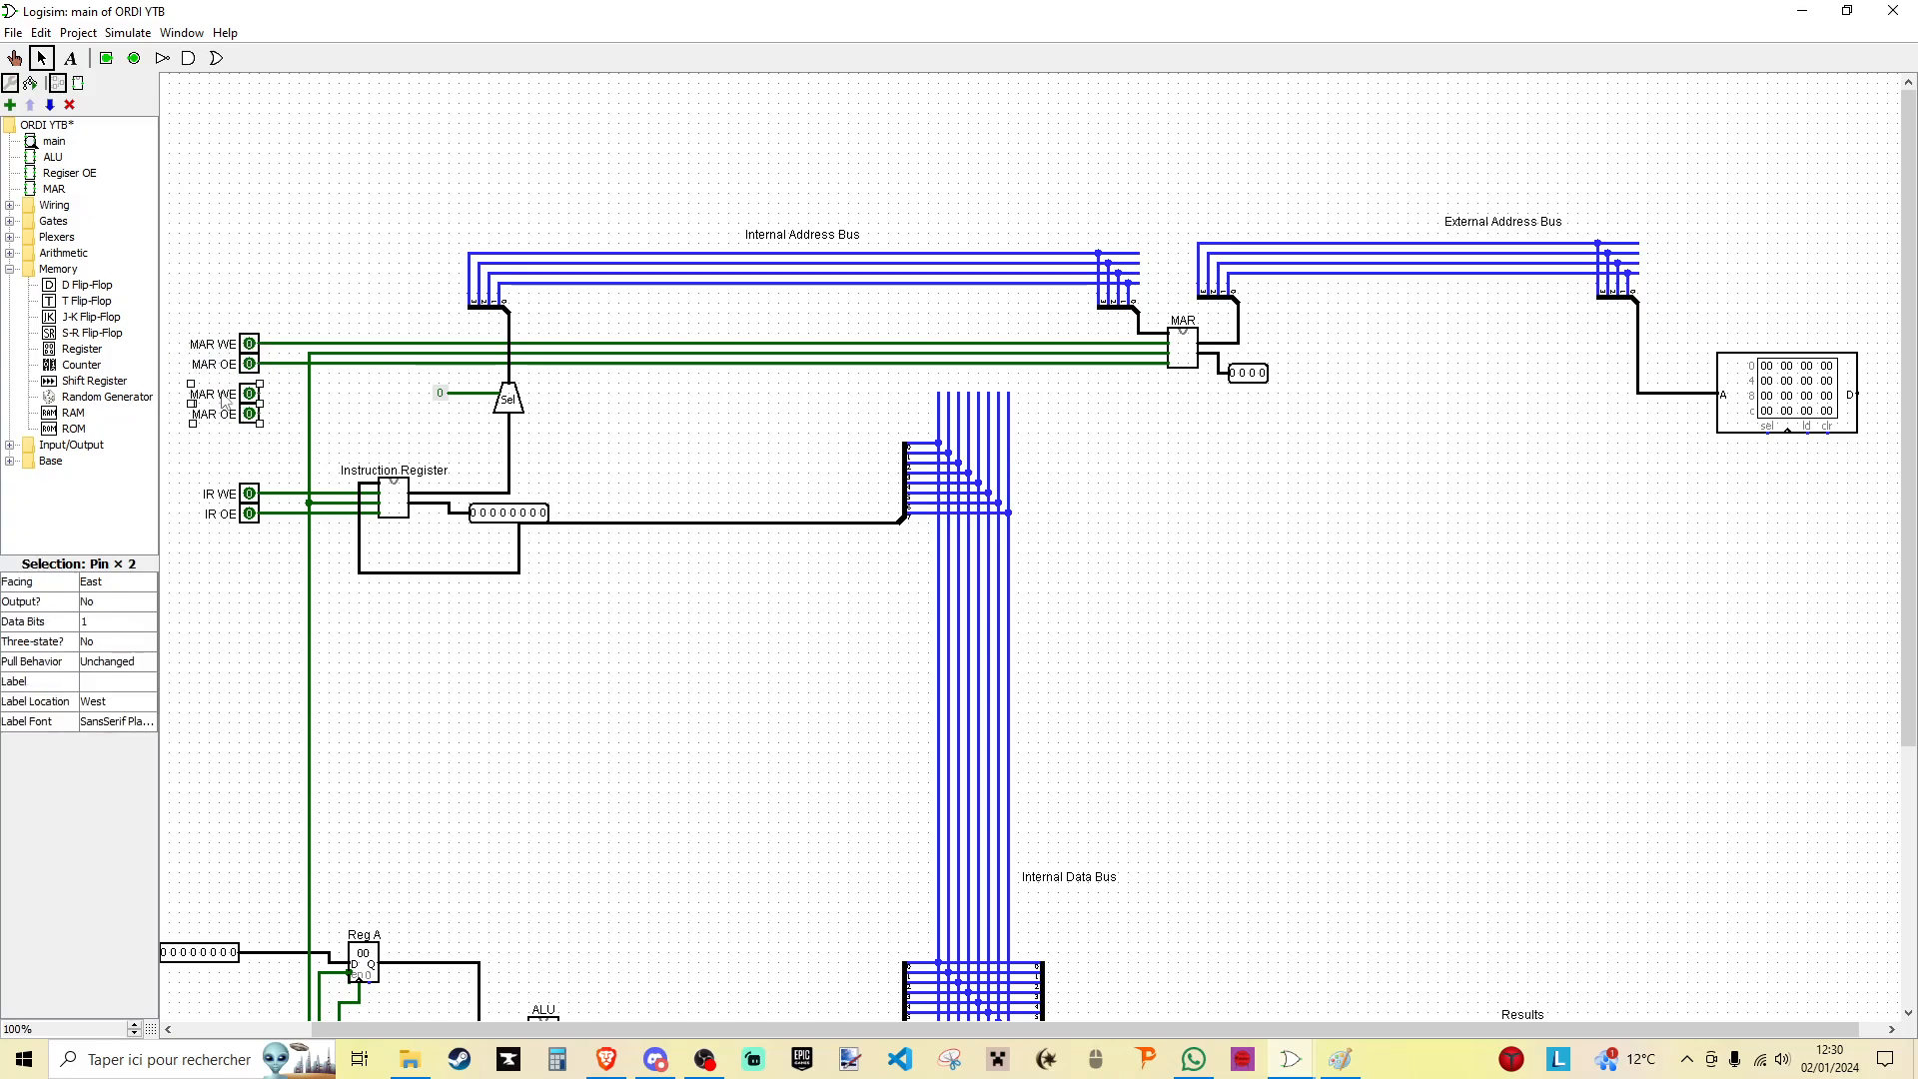
click(167, 365)
- Label the two copied pins RAM WE and RAM OE
click(249, 393)
text(RAm)
drag(105, 682, 83, 682)
key(Return)
click(106, 682)
key(BackSpace)
text(MAR OE)
click(250, 414)
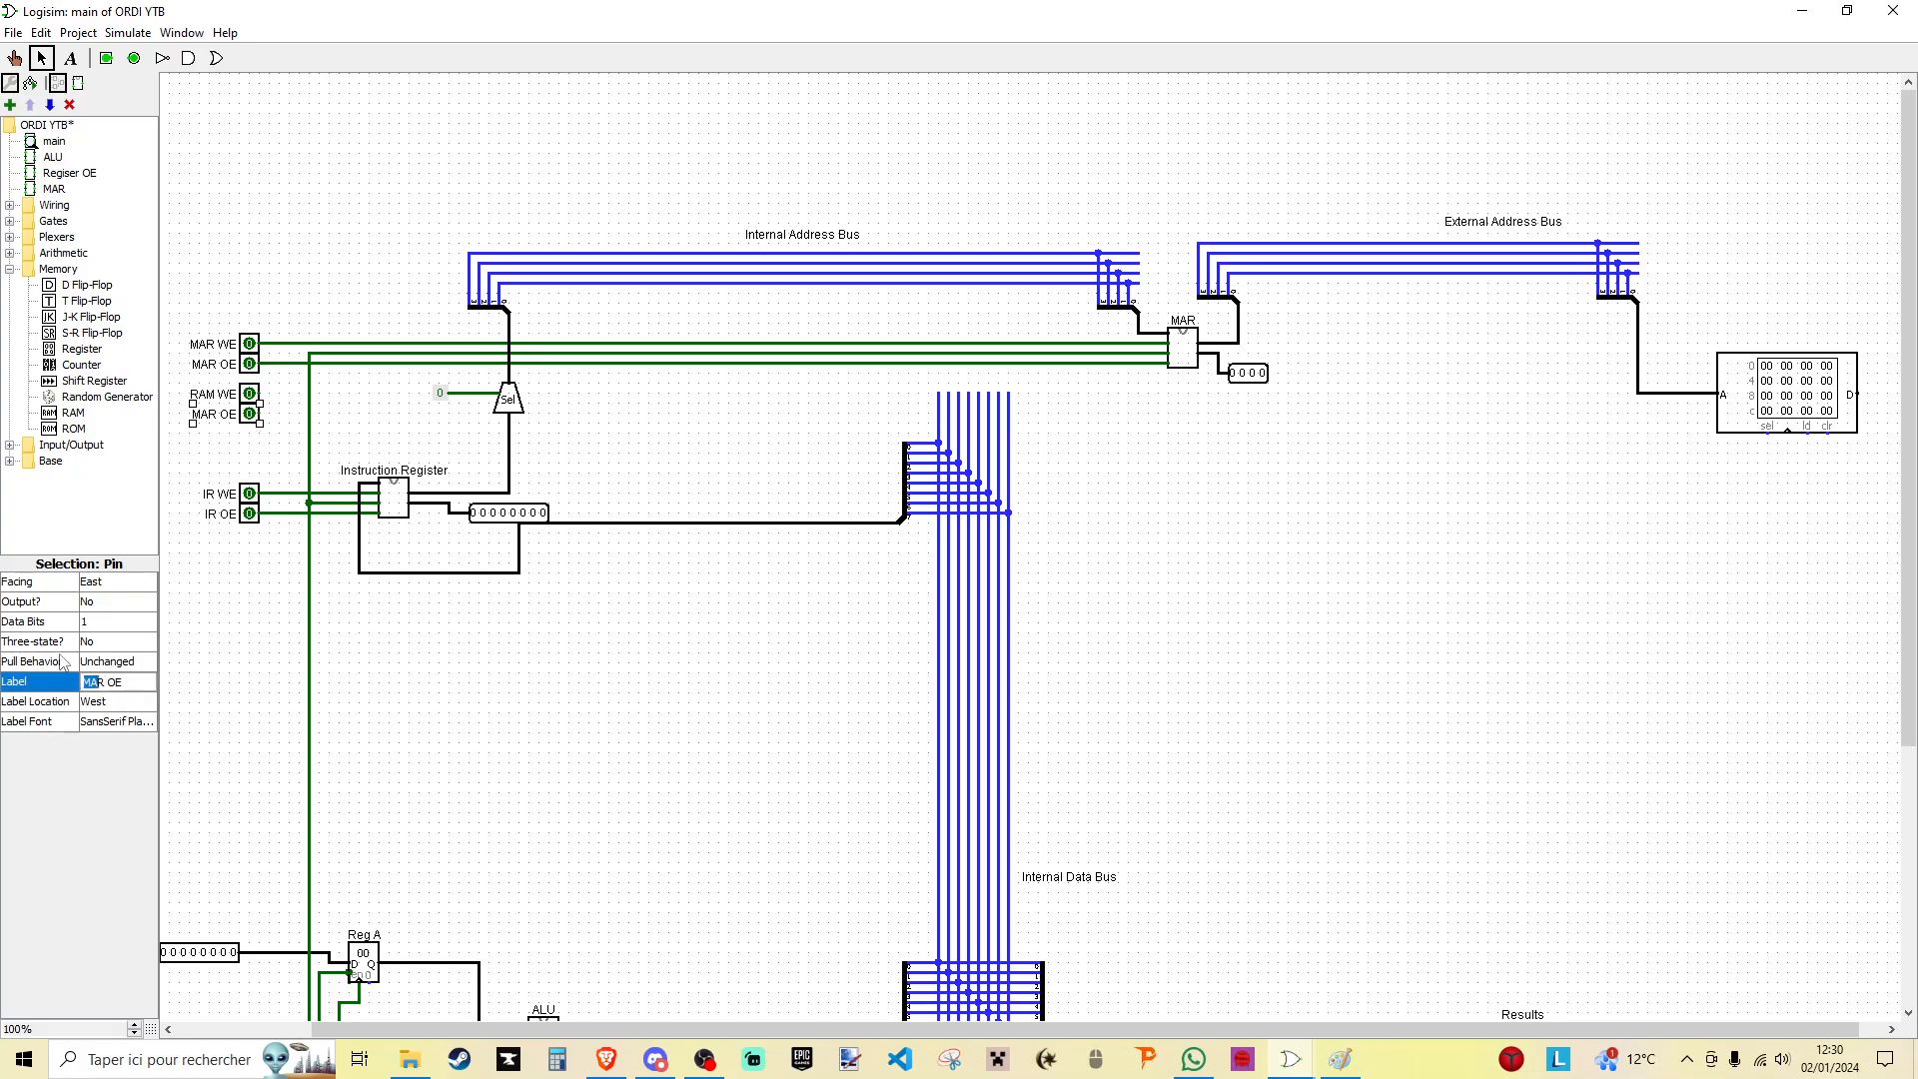
click(663, 711)
- Move the RAM WE and RAM OE pins above the address buses and wire them and the clock line to the RAM's control inputs
drag(168, 385, 269, 437)
mouse_move(254, 419)
mouse_down()
mouse_move(253, 199)
mouse_move(1698, 329)
mouse_move(1698, 443)
mouse_move(1768, 431)
mouse_up()
drag(260, 174, 1808, 434)
mouse_move(1159, 353)
mouse_down()
mouse_move(1404, 441)
mouse_move(1772, 479)
mouse_move(1798, 463)
mouse_up()
click(1795, 475)
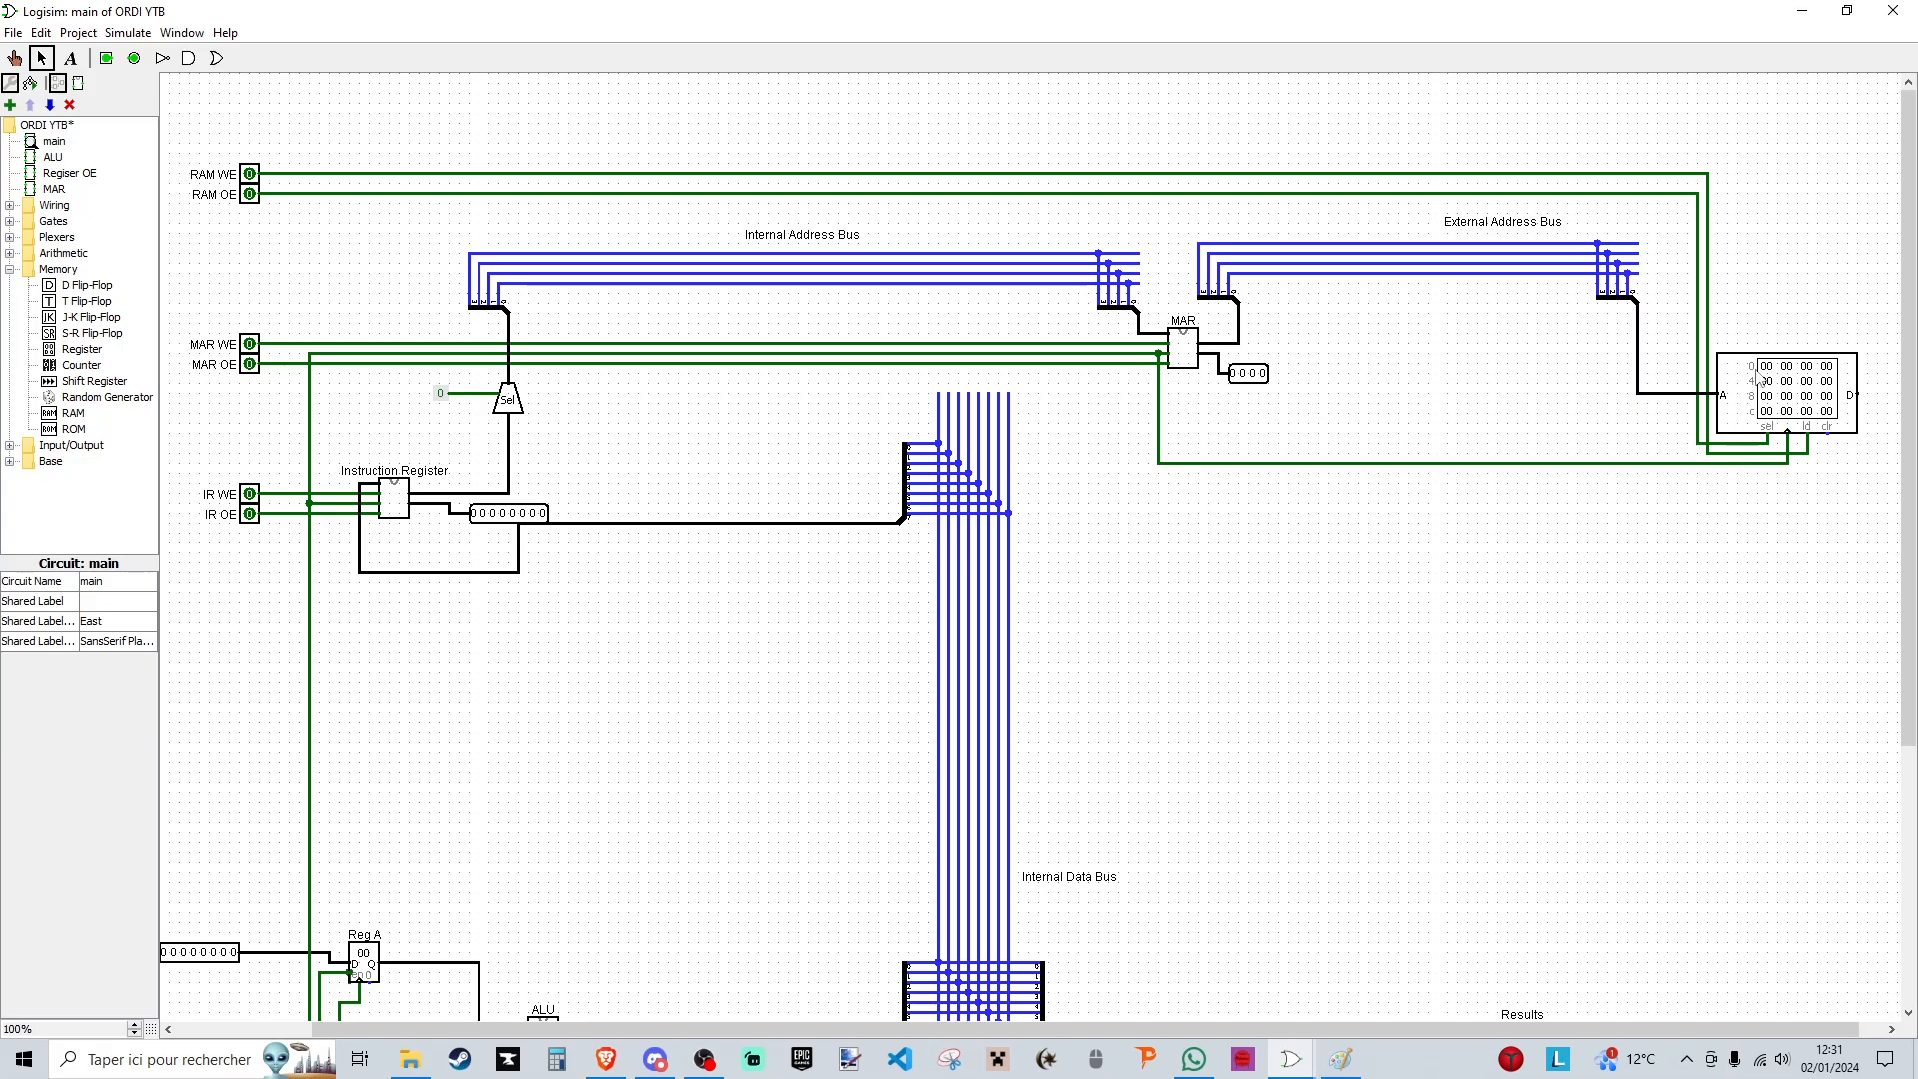
- Duplicate the vertical wires of the internal data bus and place the copy below the RAM
drag(1451, 1030, 1474, 1031)
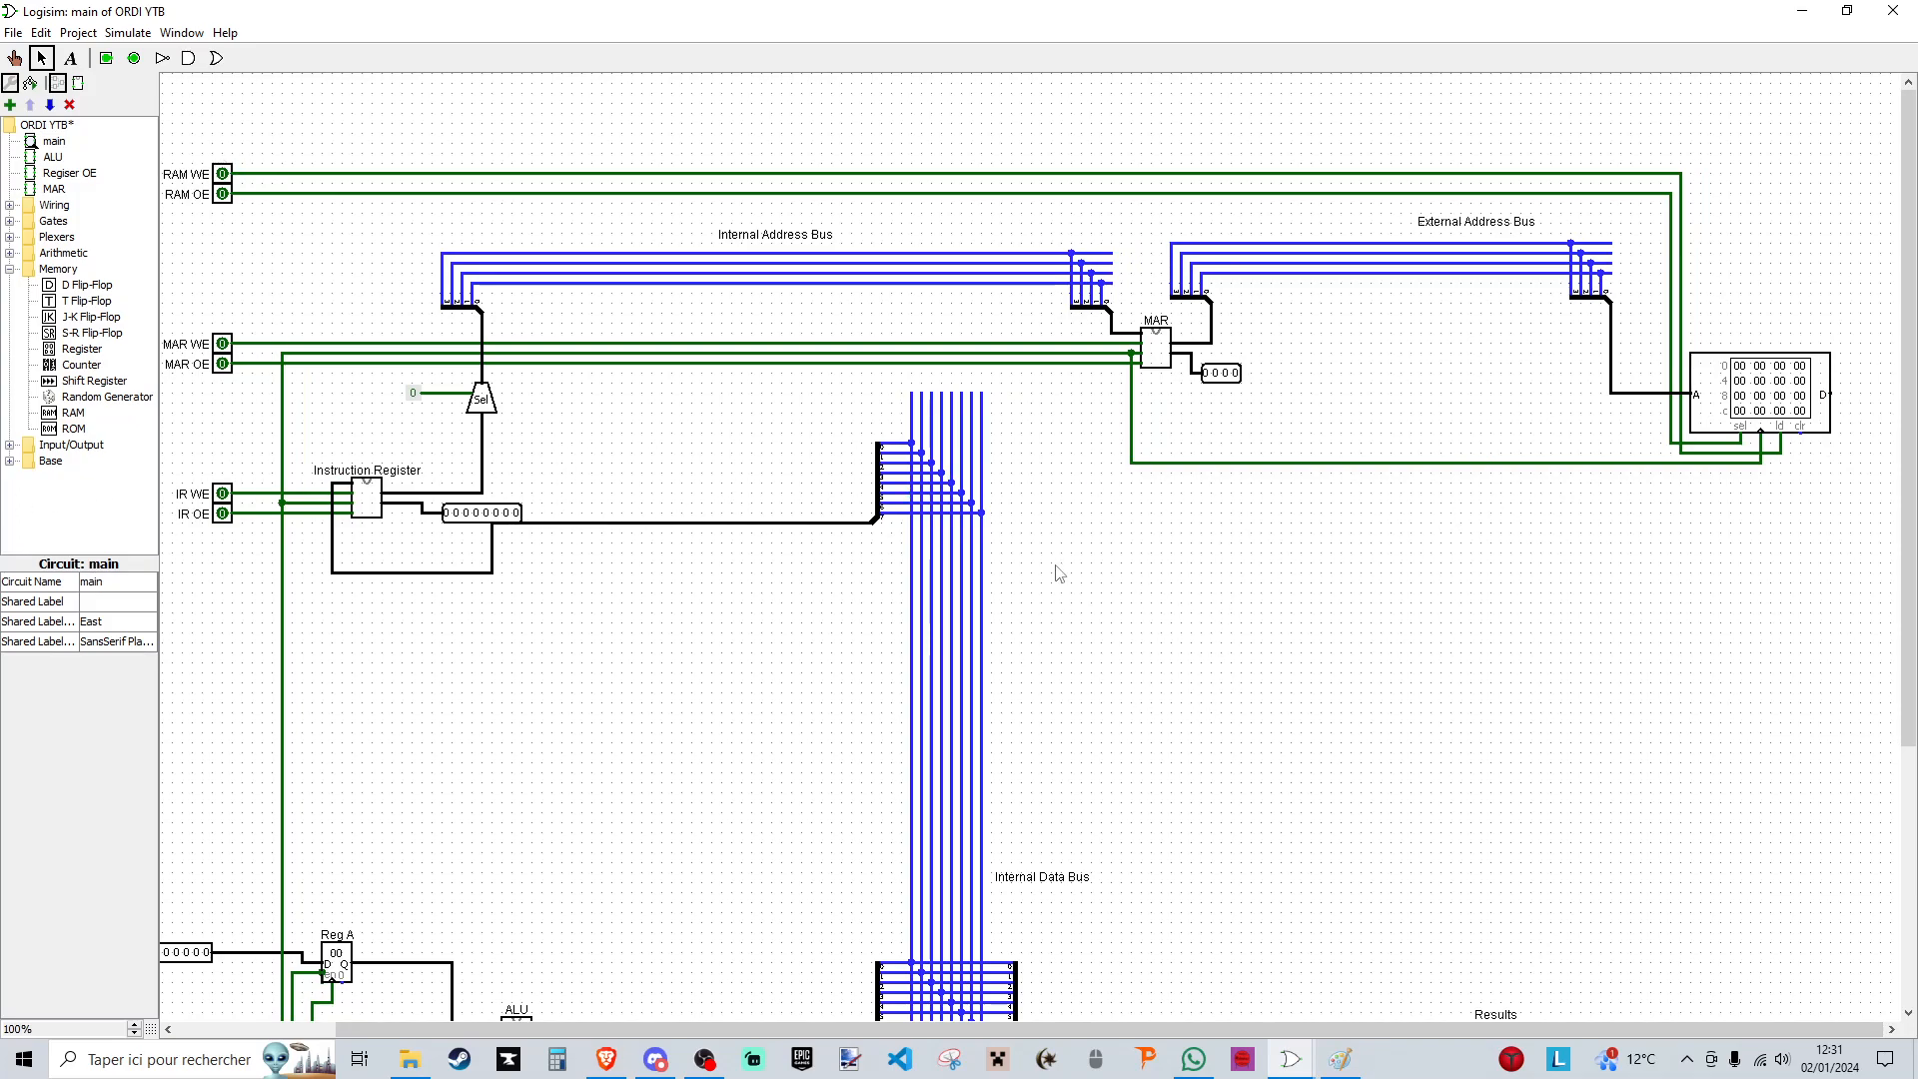
scroll(1089, 586, down, 3)
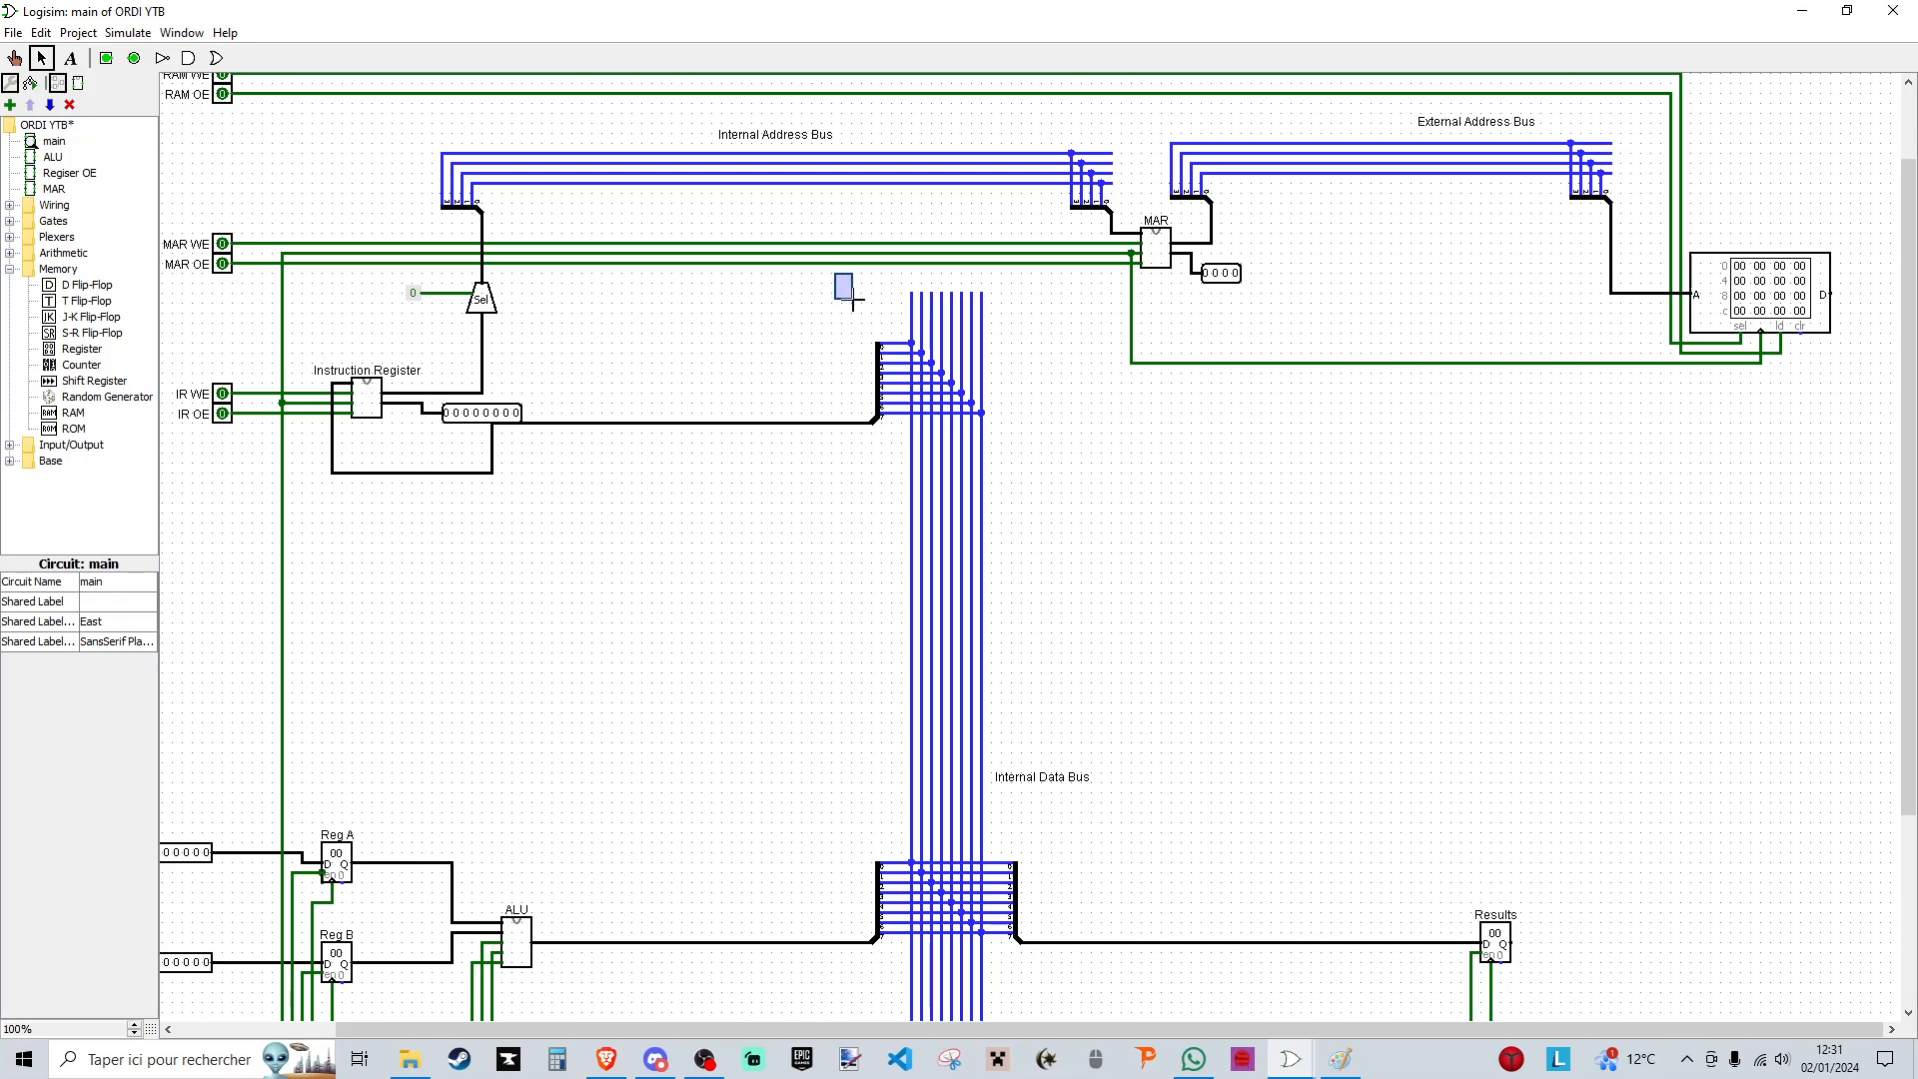
drag(885, 280, 1049, 919)
scroll(1053, 800, down, 5)
drag(984, 452, 1734, 577)
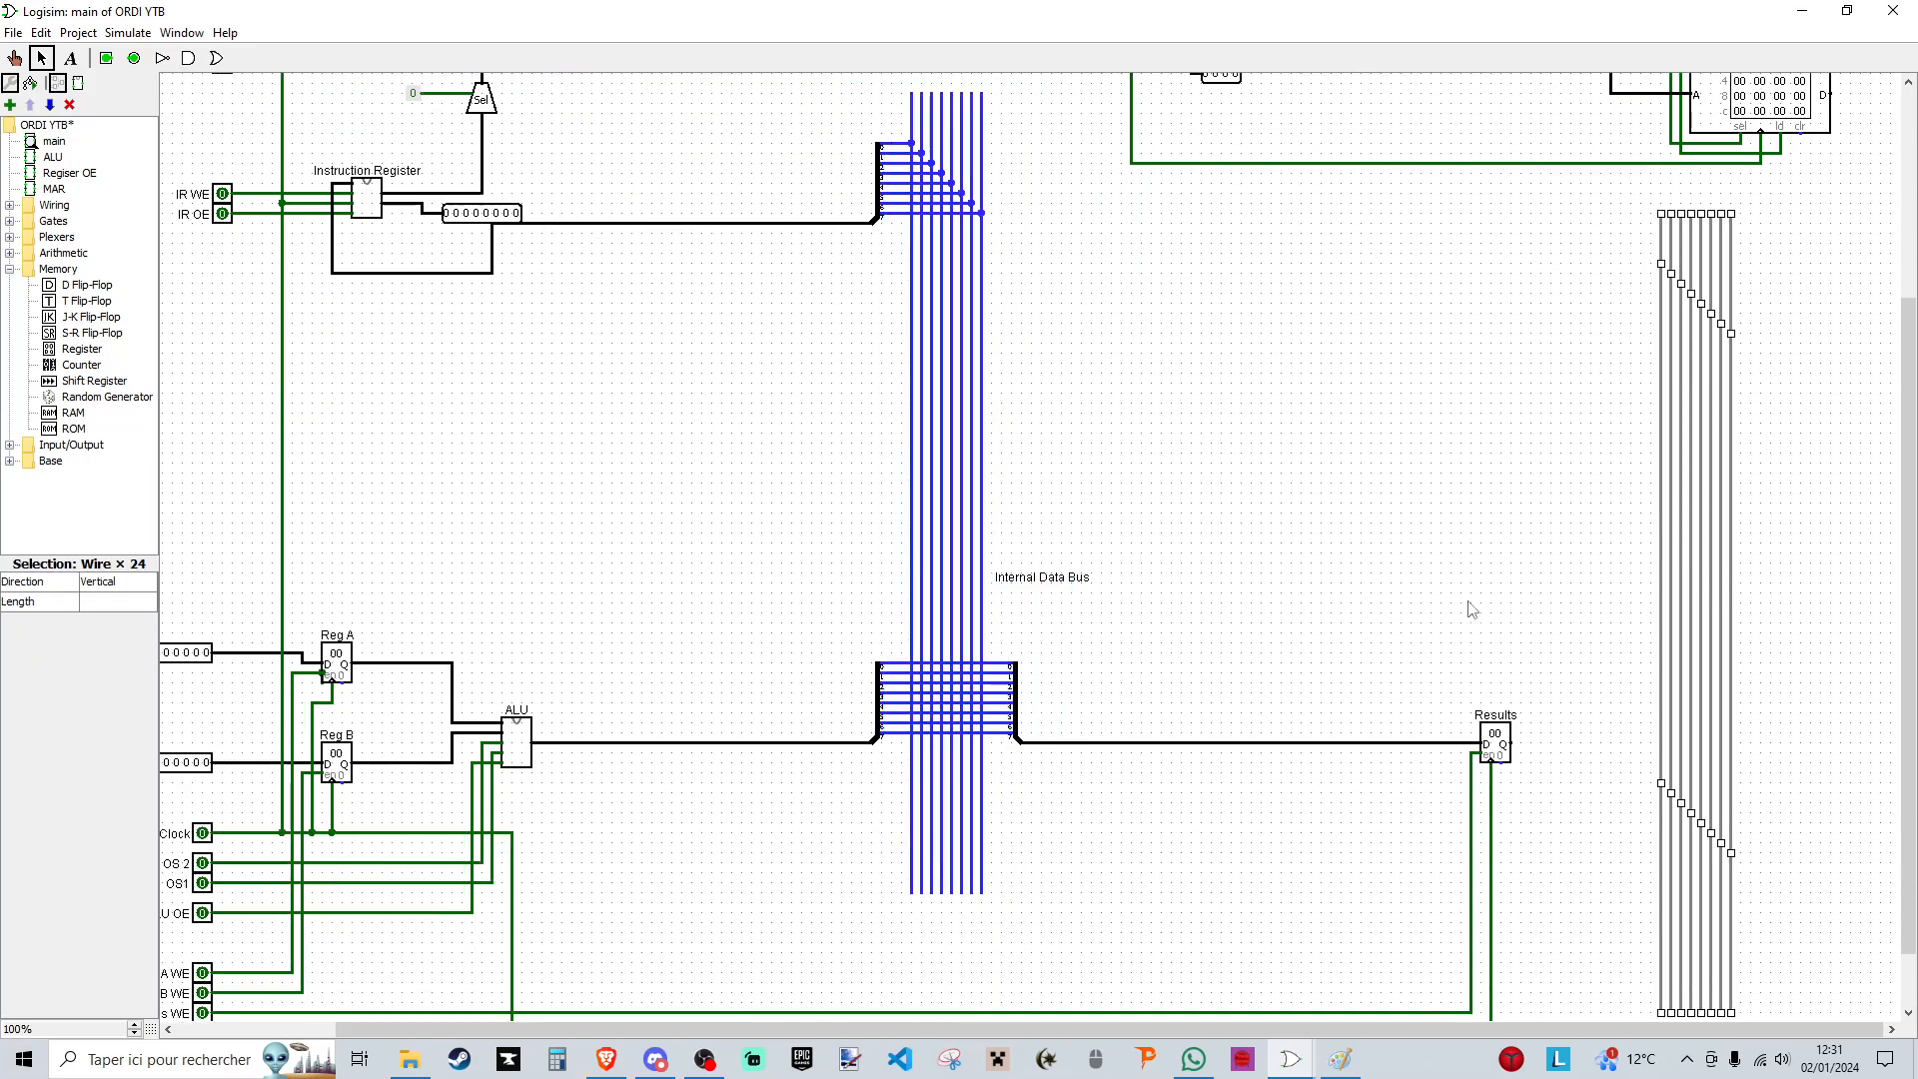
- Move the Results register with its wiring closer to the internal data bus
scroll(1398, 570, down, 2)
drag(1327, 530, 1589, 988)
drag(1512, 676, 1116, 668)
click(1276, 634)
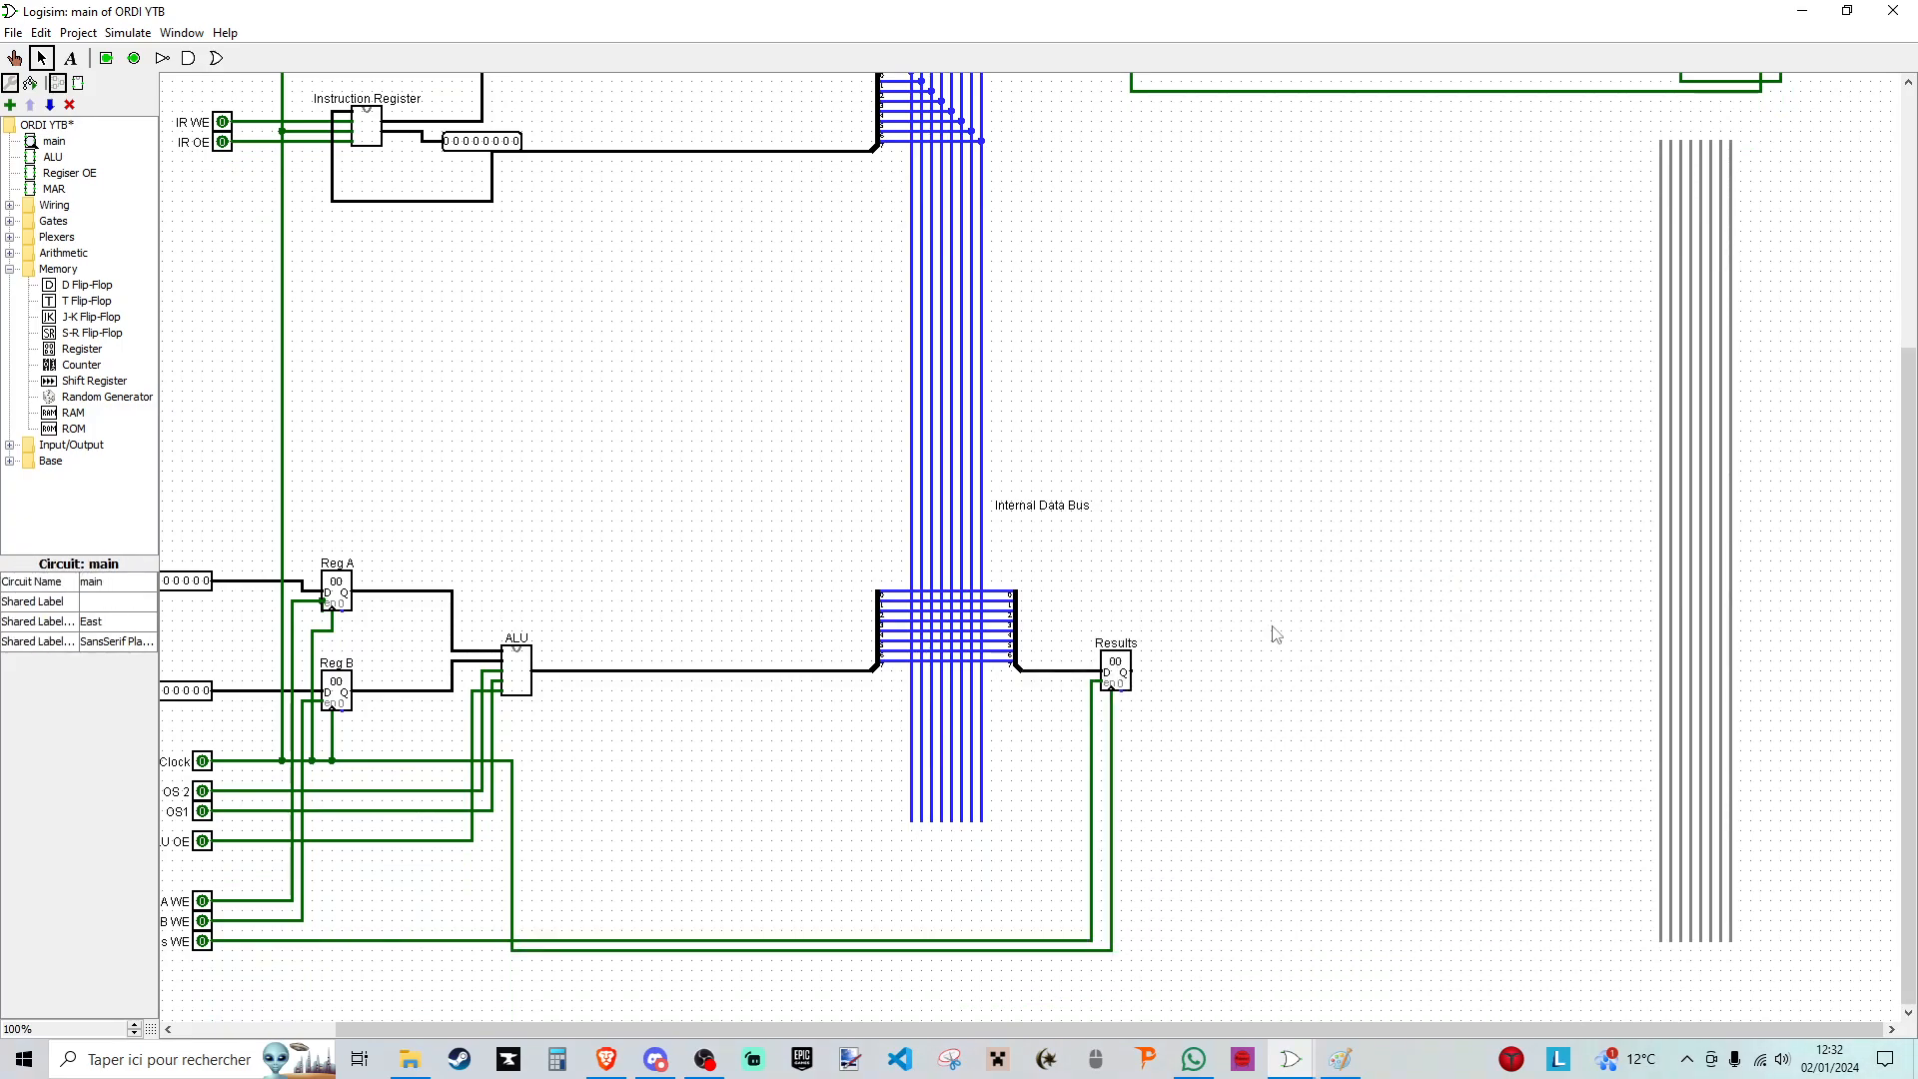
- Move the eight copied bus wires closer to the internal data bus and level with it
drag(1601, 123, 1848, 979)
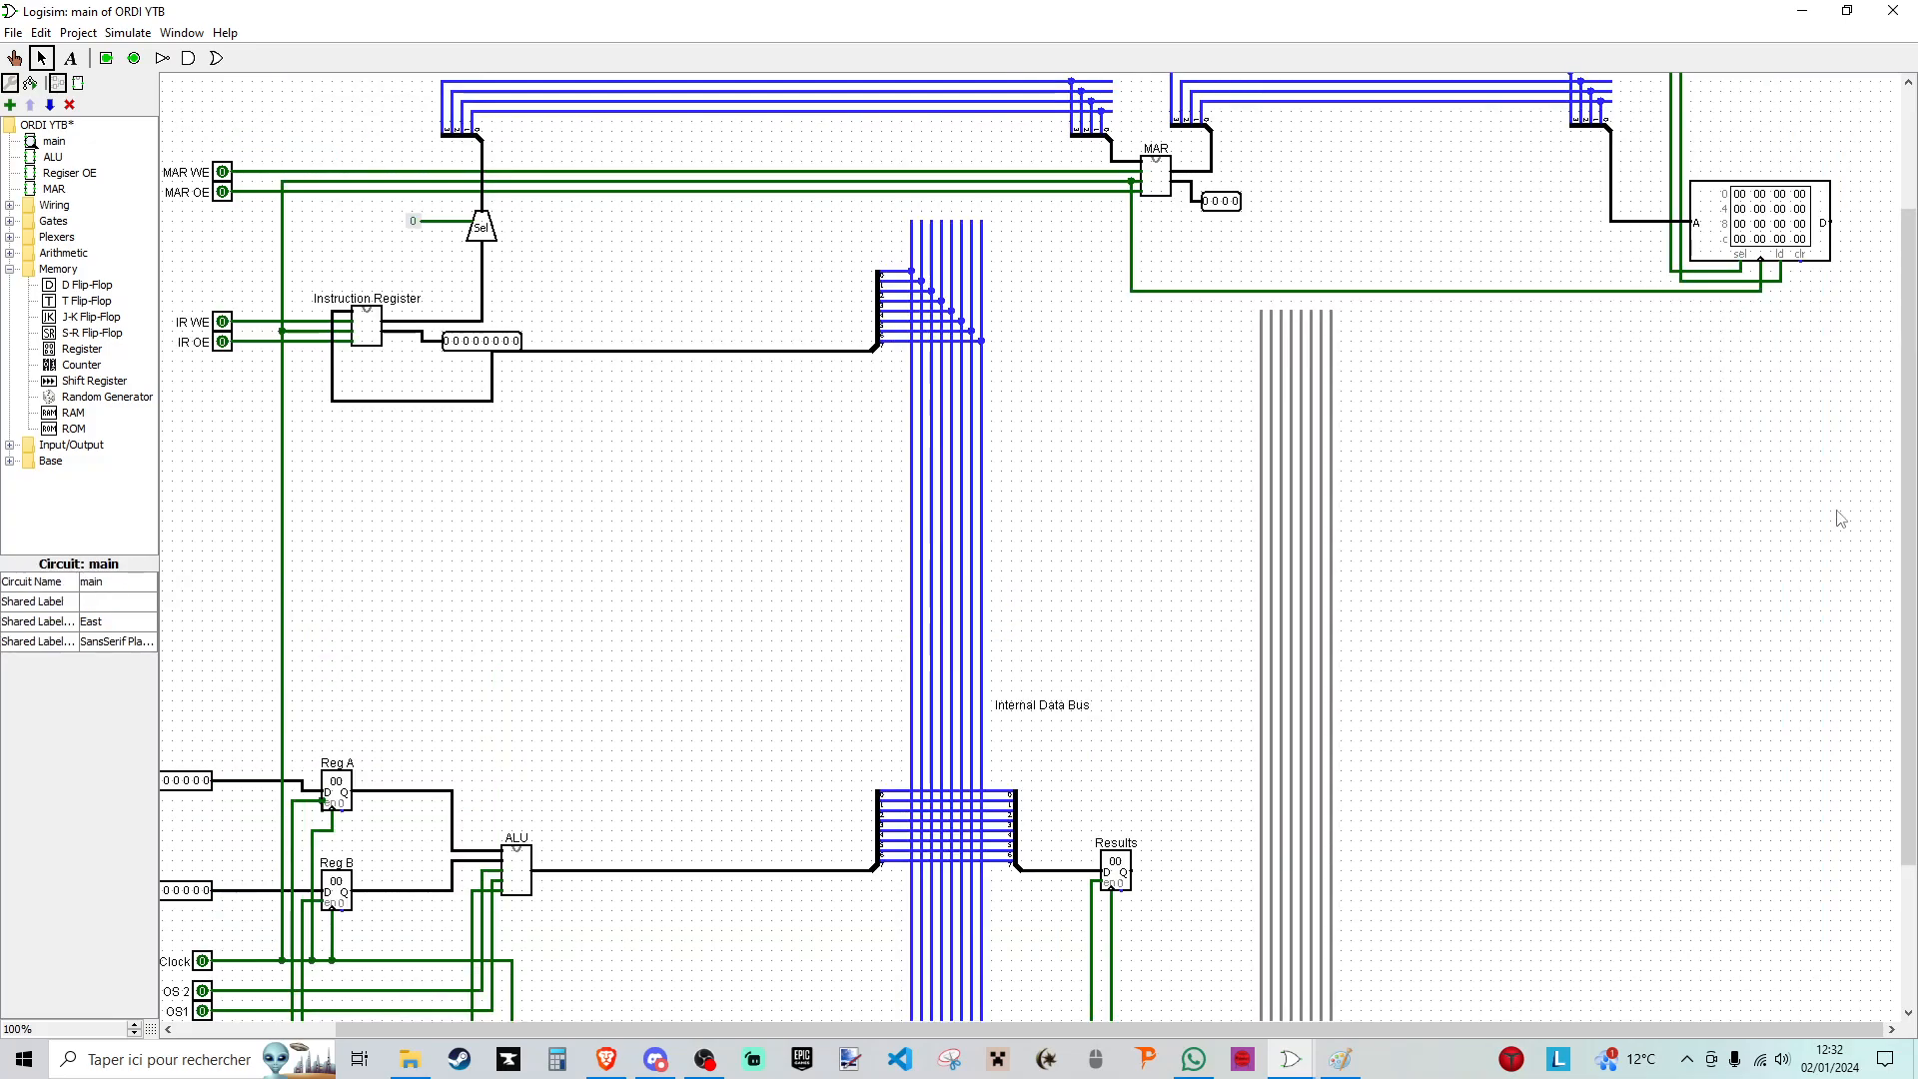
scroll(1512, 315, down, 2)
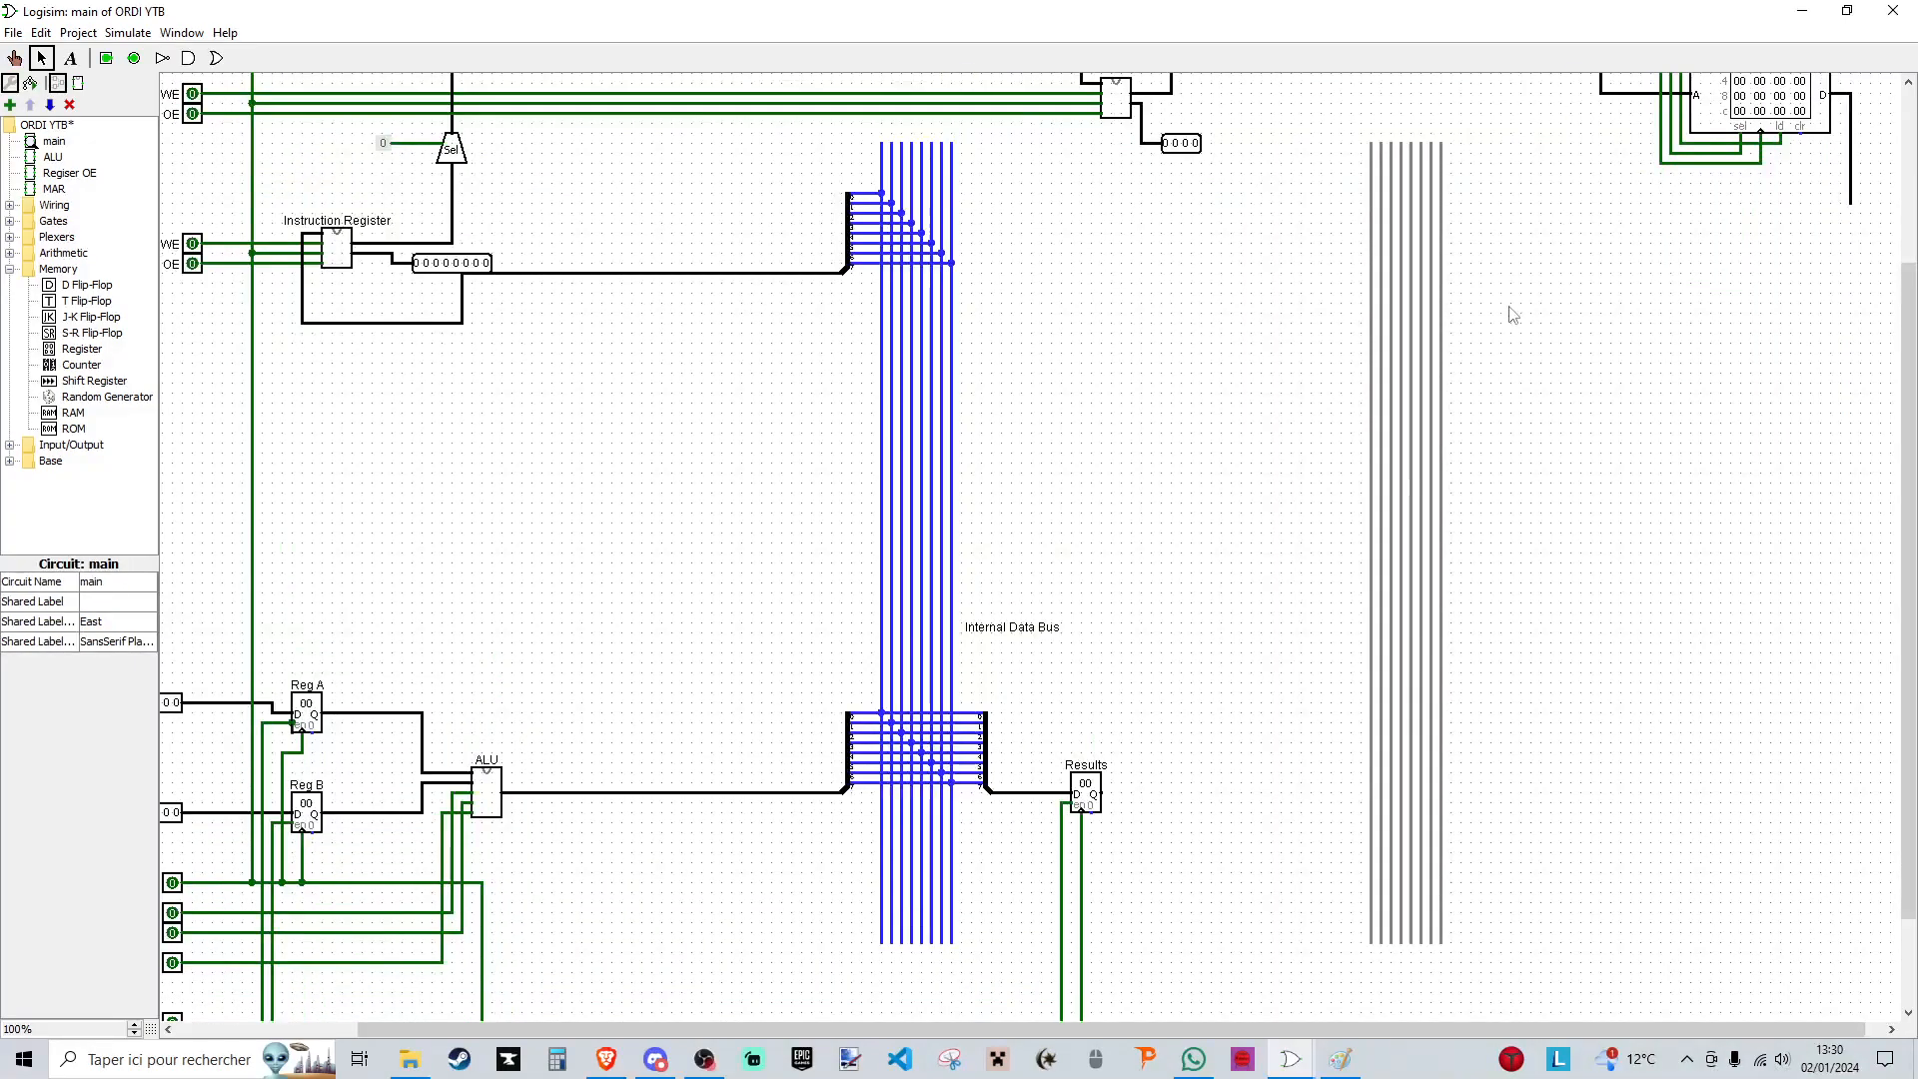
scroll(1508, 349, up, 3)
scroll(1002, 399, down, 1)
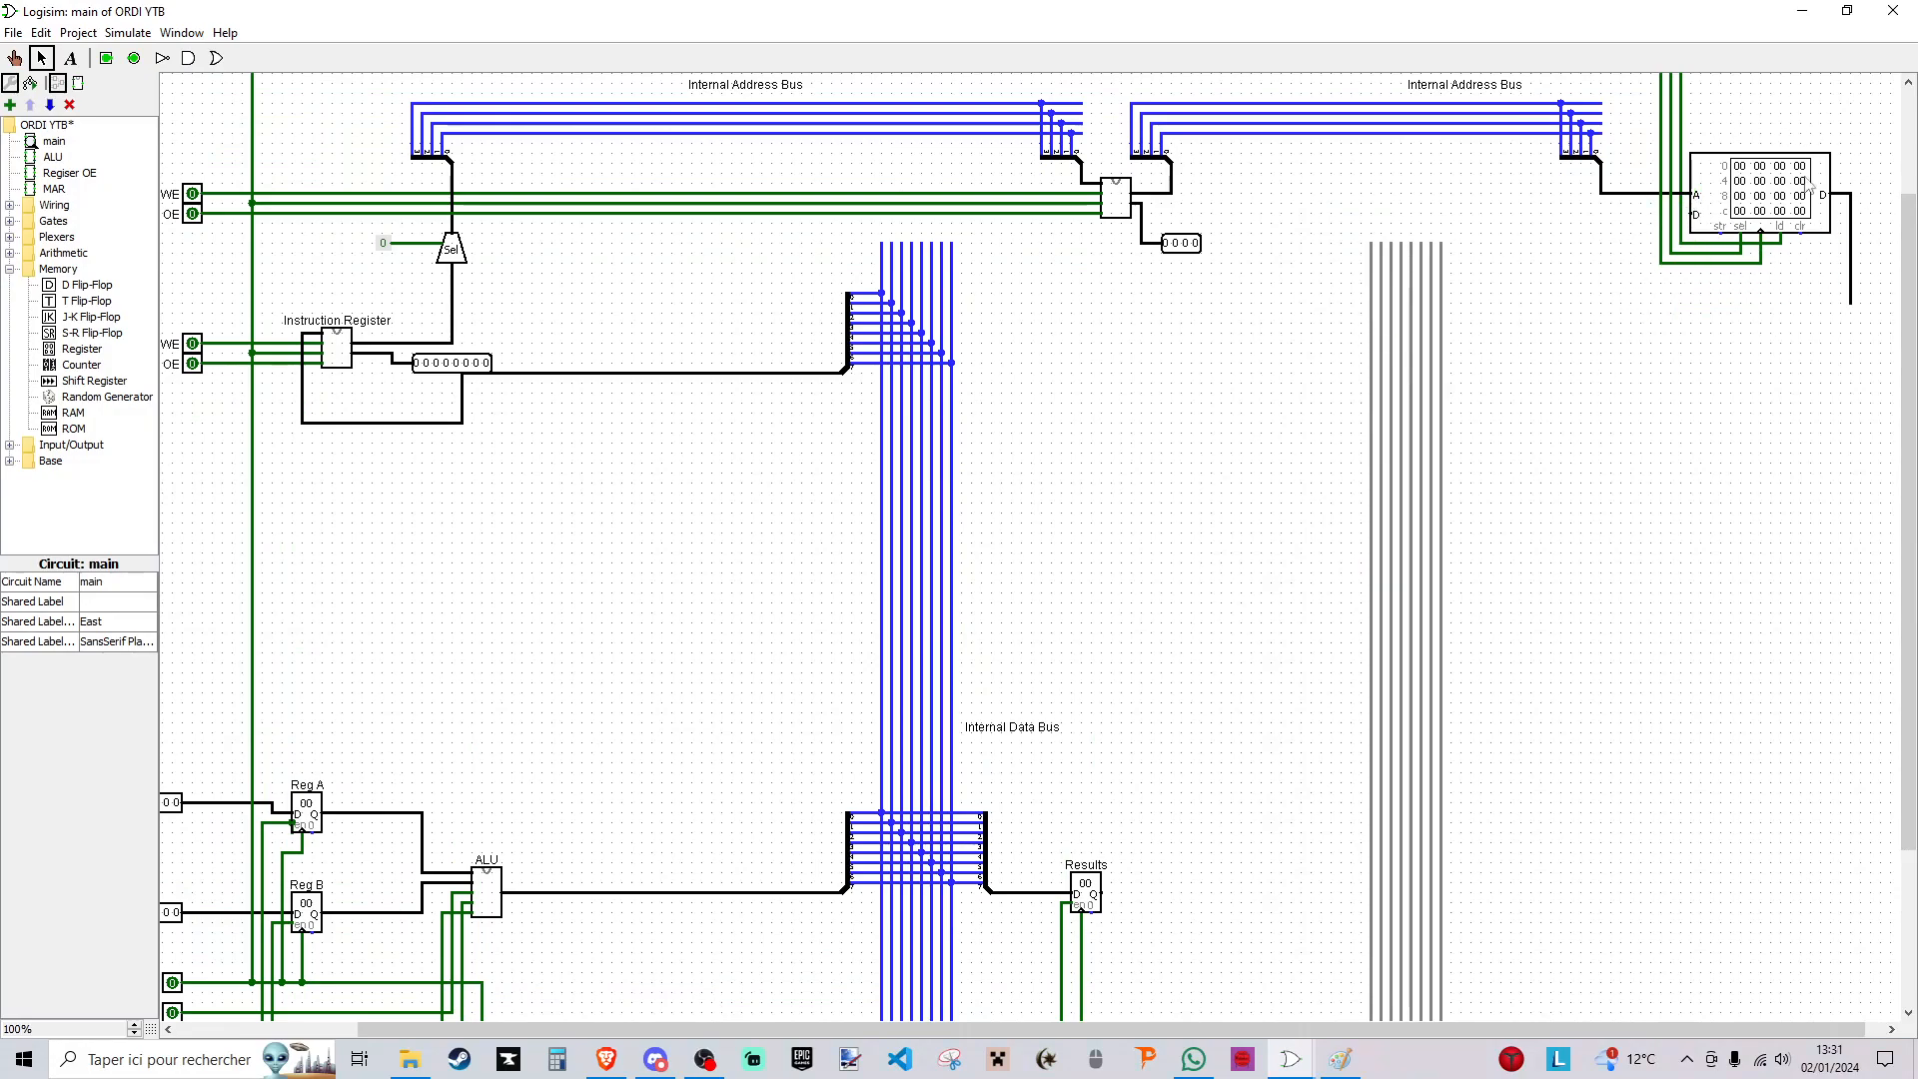
- Set the RAM's data interface to separate load and store ports
click(1692, 213)
click(116, 622)
click(116, 673)
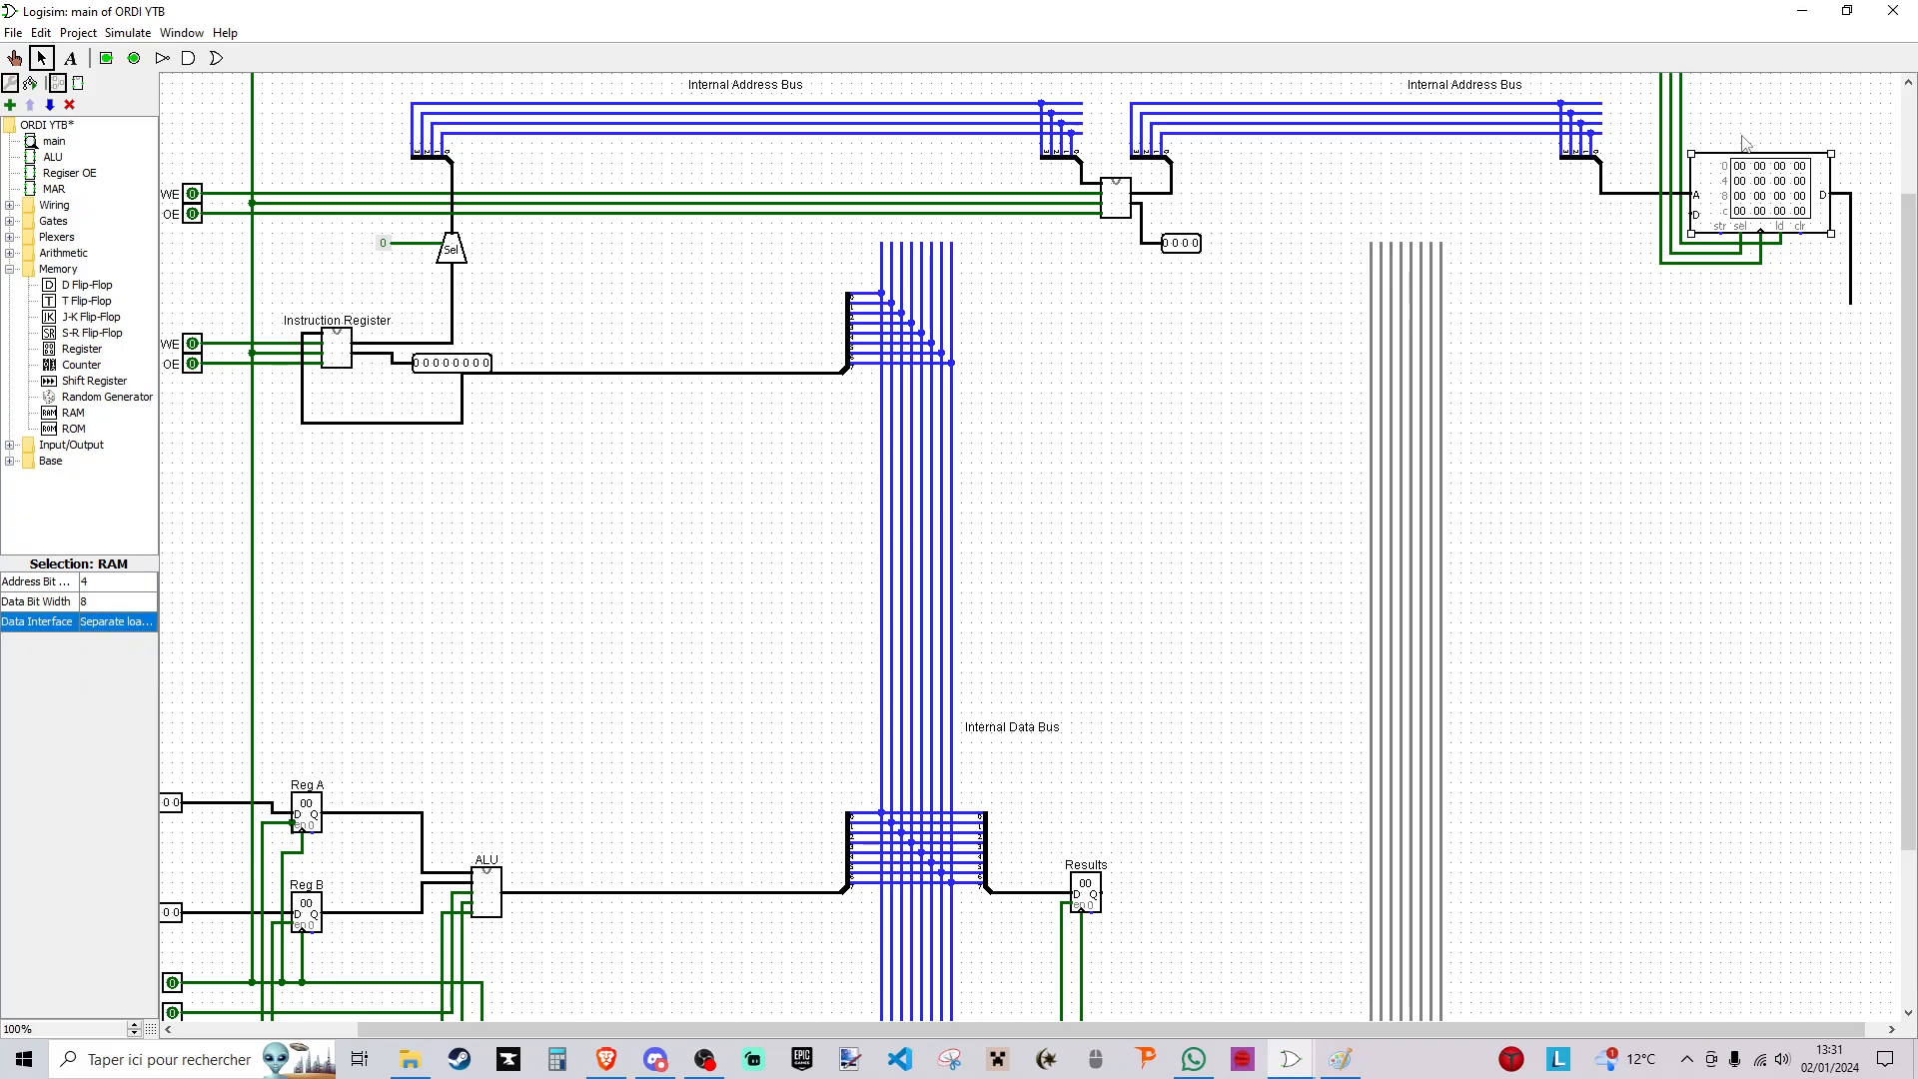
mouse_move(159, 647)
mouse_down()
mouse_move(343, 647)
mouse_move(151, 647)
mouse_move(168, 648)
mouse_up()
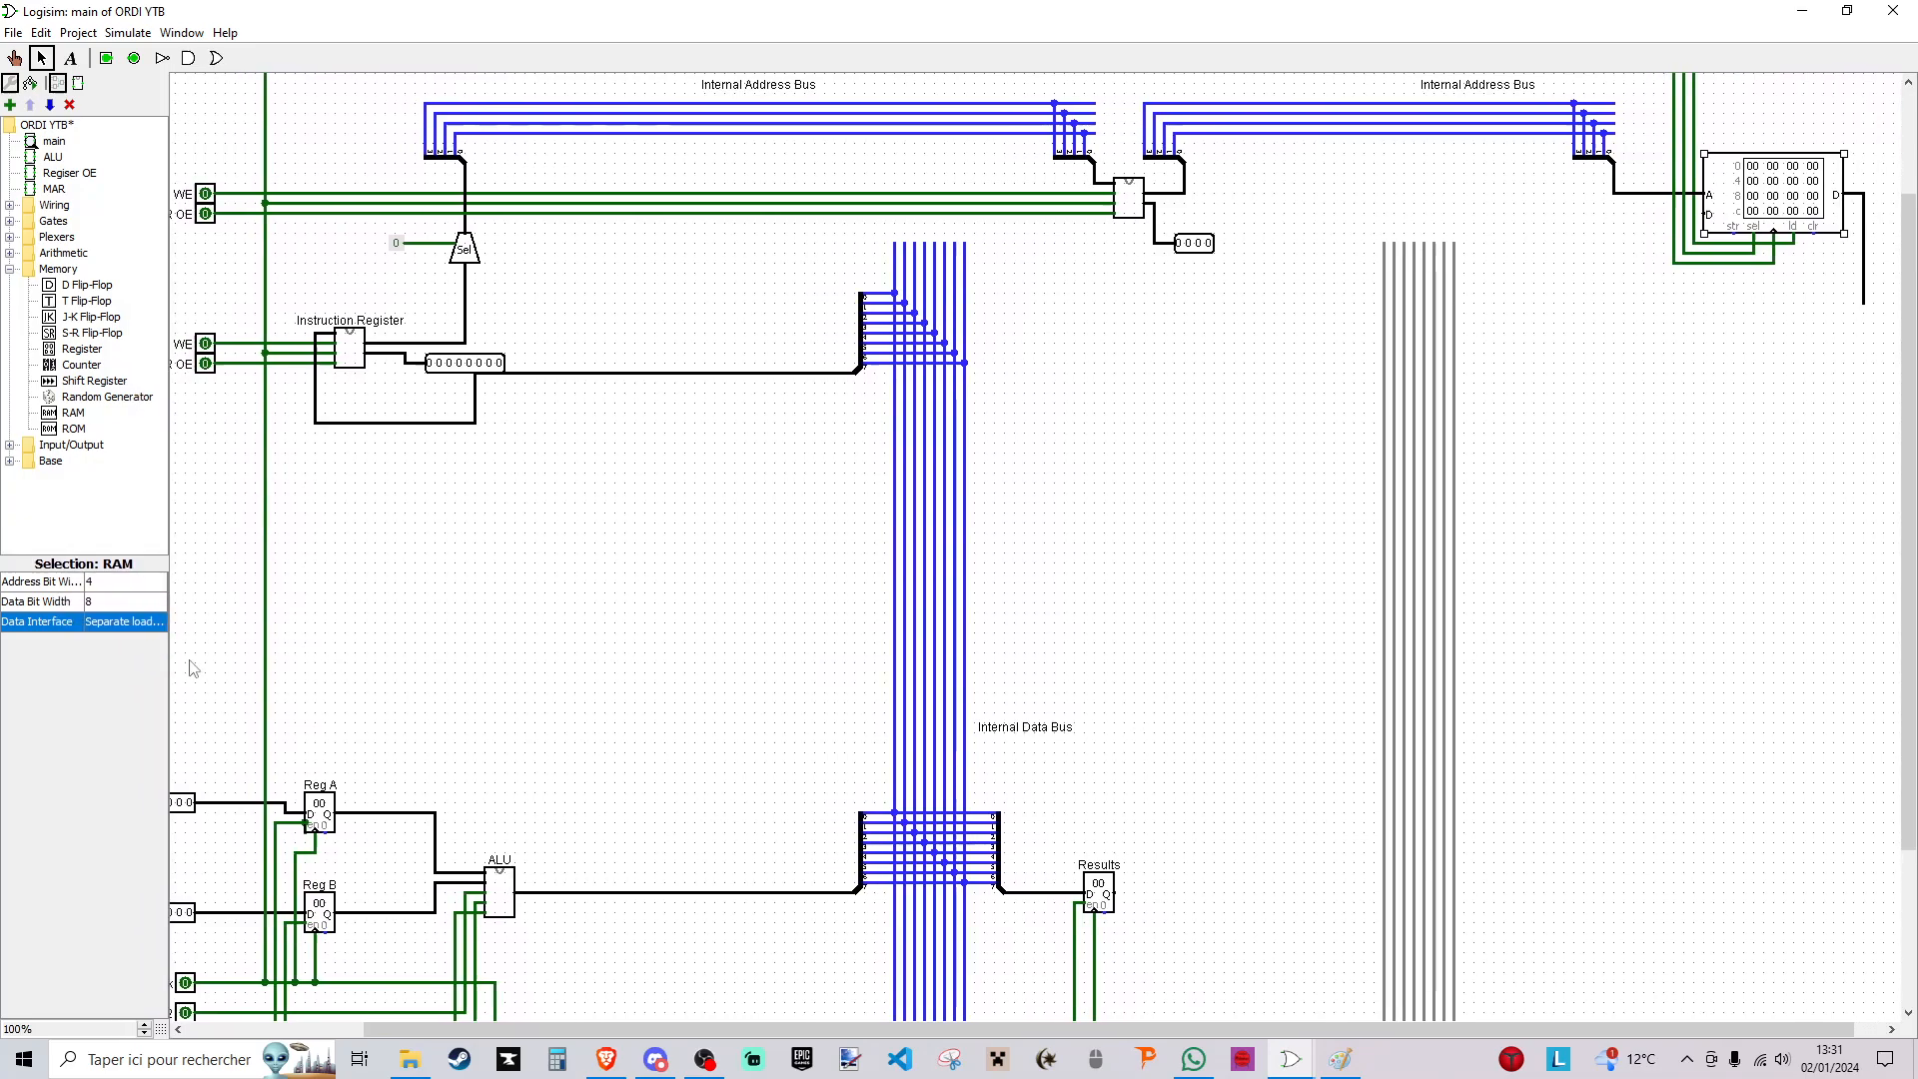
click(1681, 451)
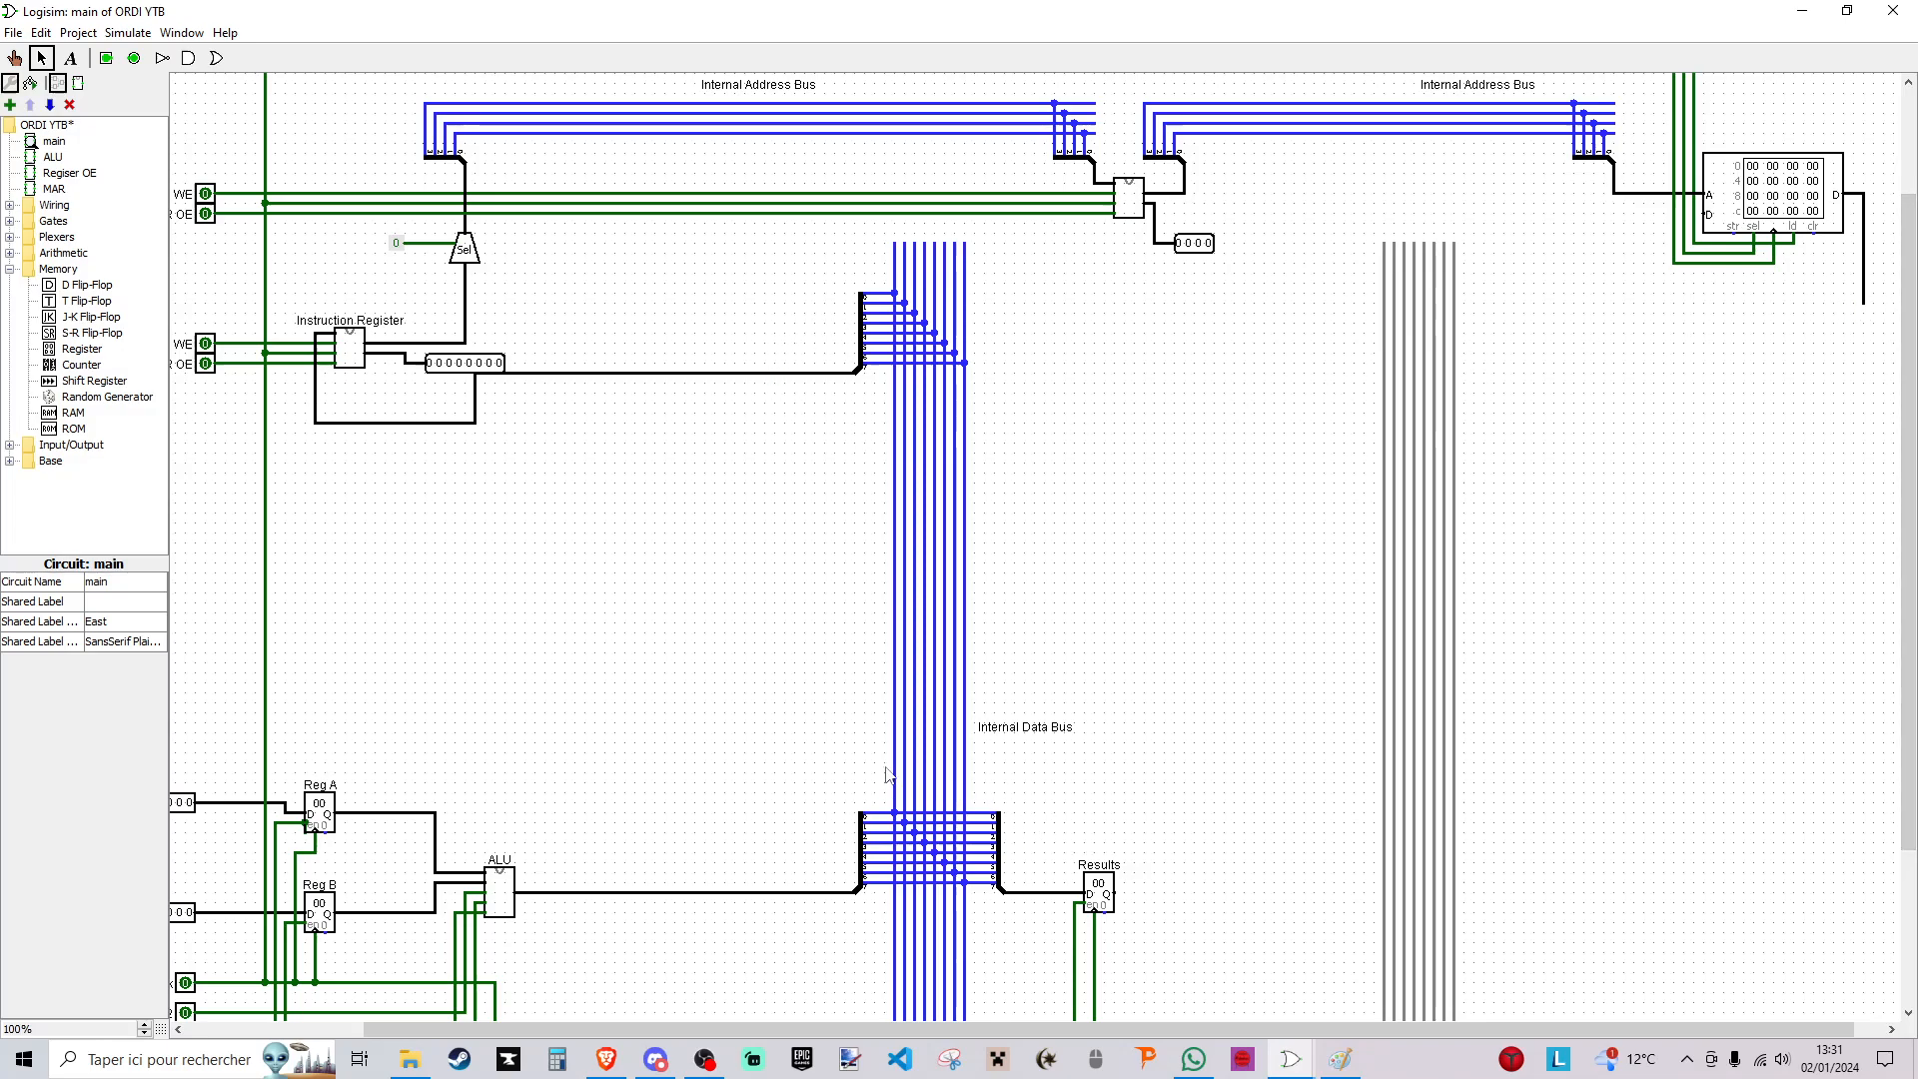
- Add a copied eight-bit splitter to the second data bus and wire it to the RAM's data output
drag(881, 772, 1484, 437)
key(ctrl+d)
drag(1493, 471, 1864, 304)
- Add the text label "External Data Bus" beside the new bus
key(ctrl+3)
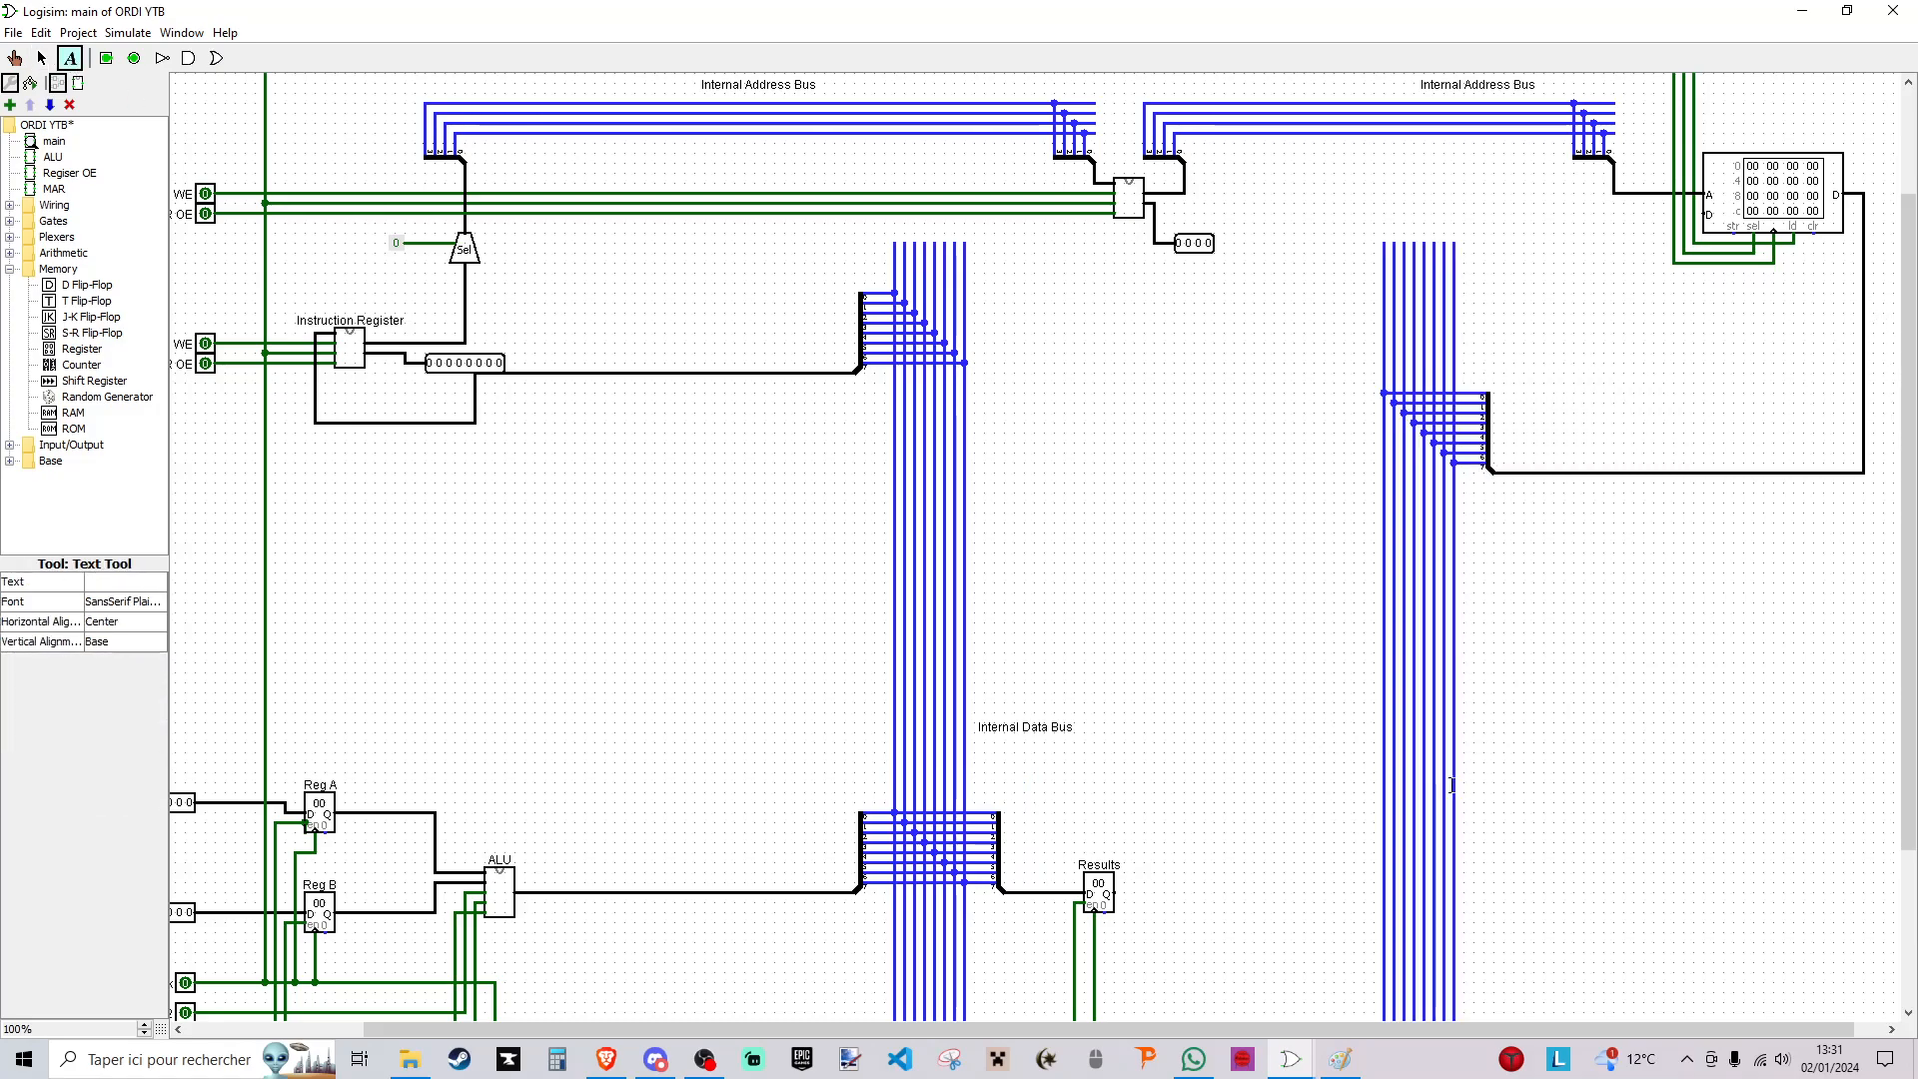
click(1491, 776)
text(Extern)
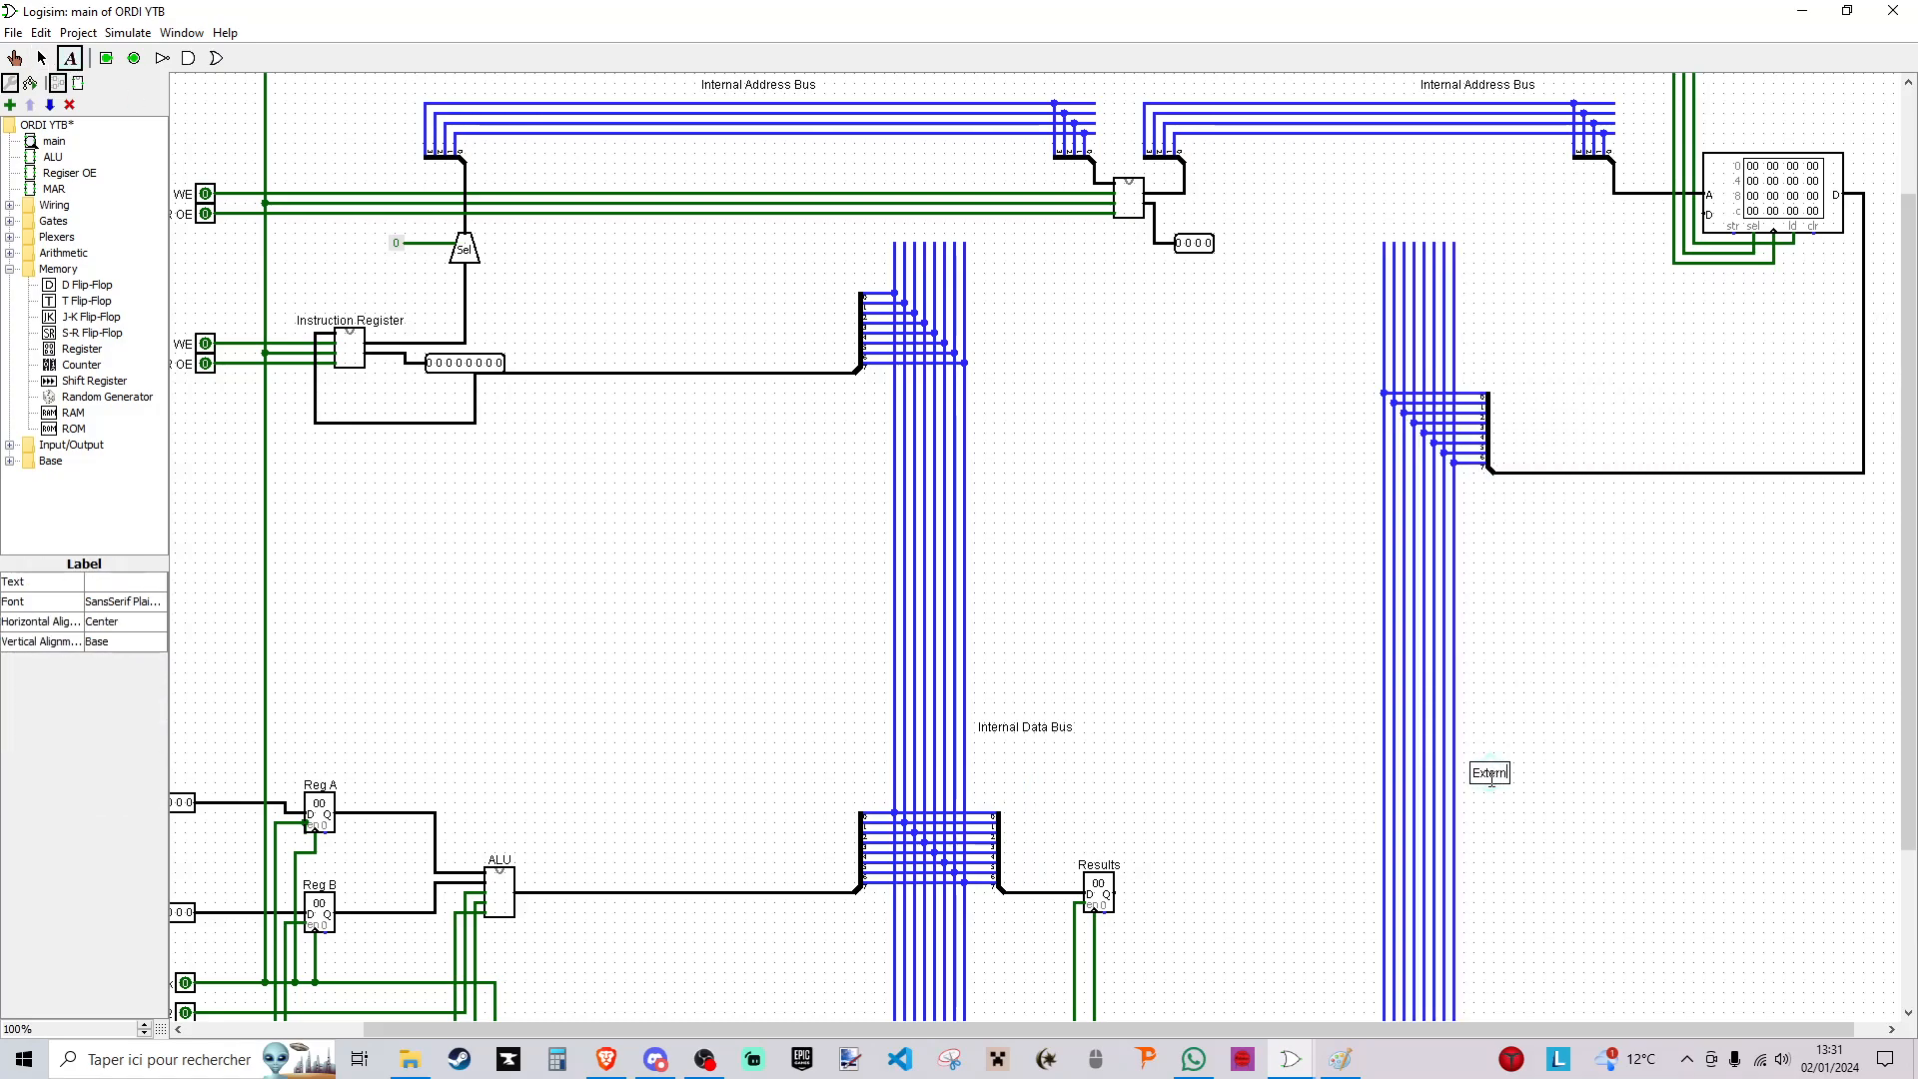
text(al Data Bus)
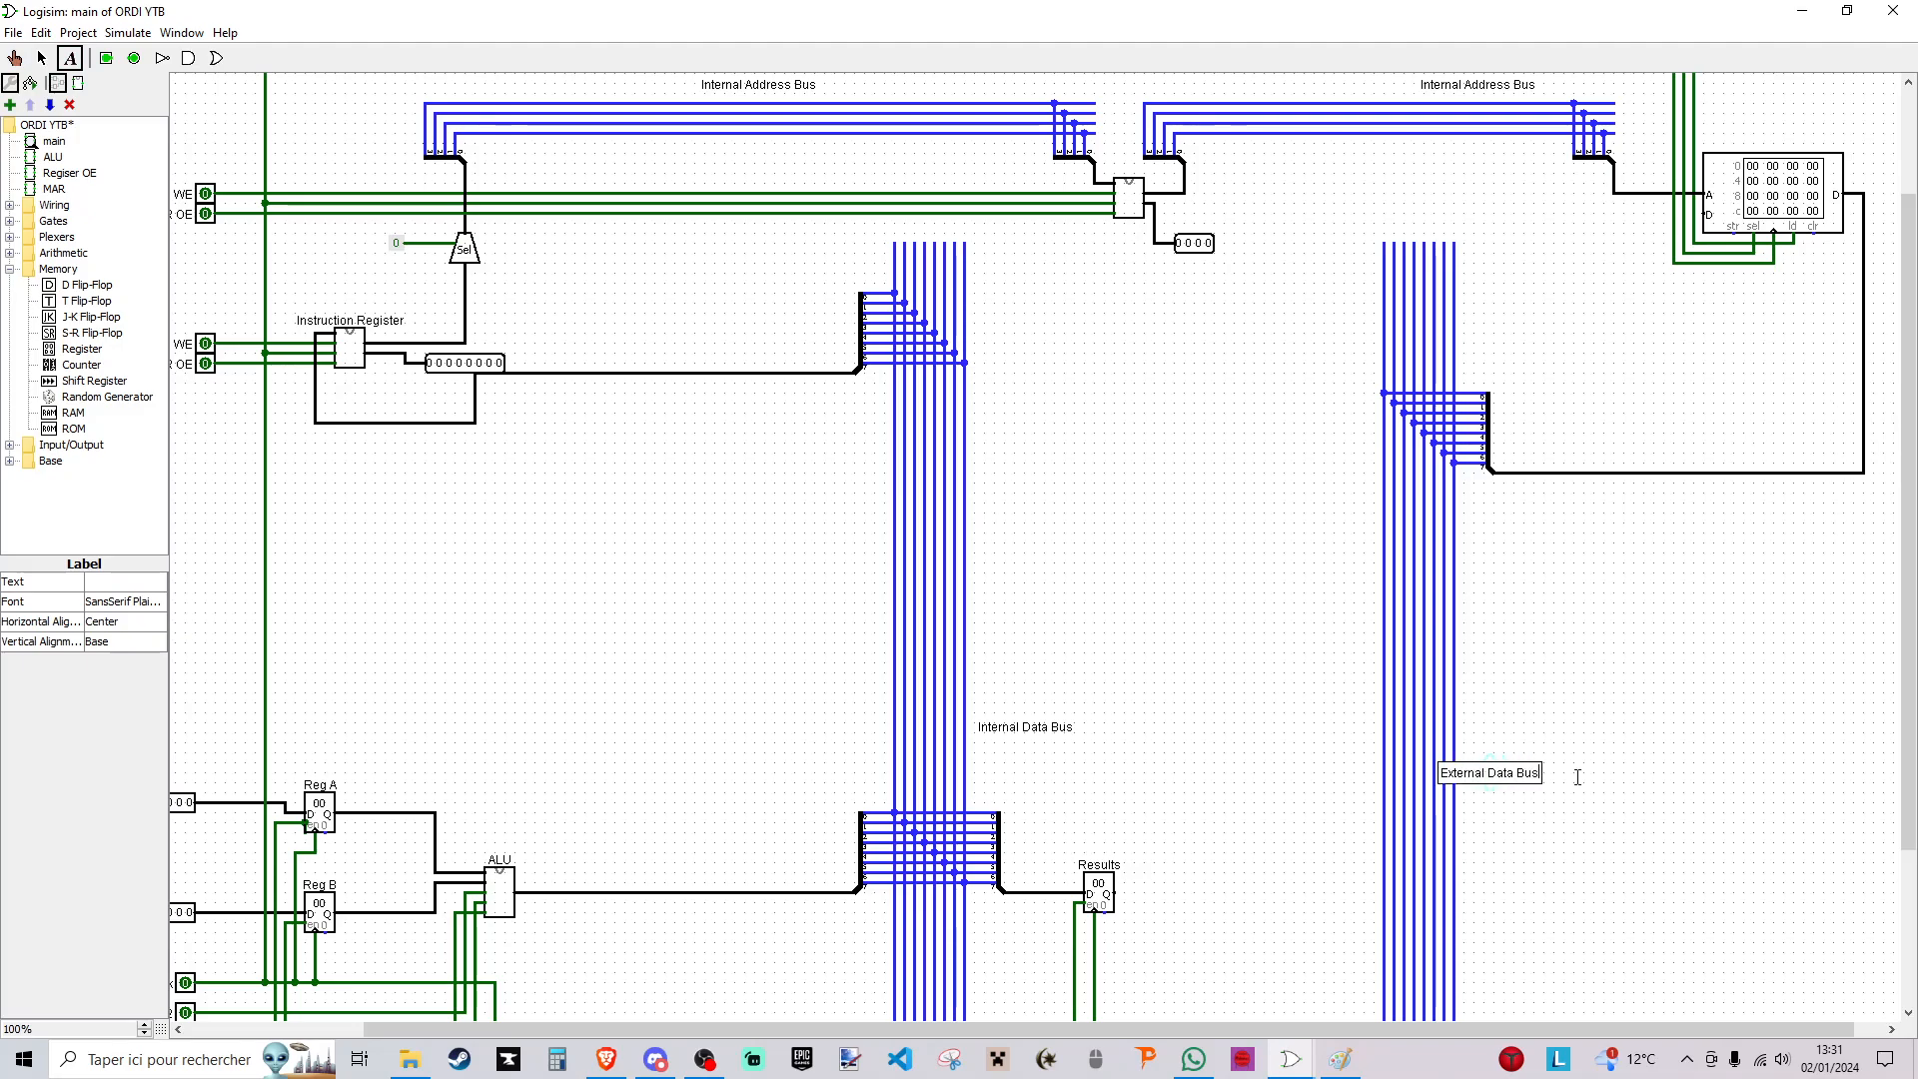
click(1623, 708)
- Replace the wrong label above the MAR-to-RAM address bus with "External Address Bus", centred over the wires
click(1188, 82)
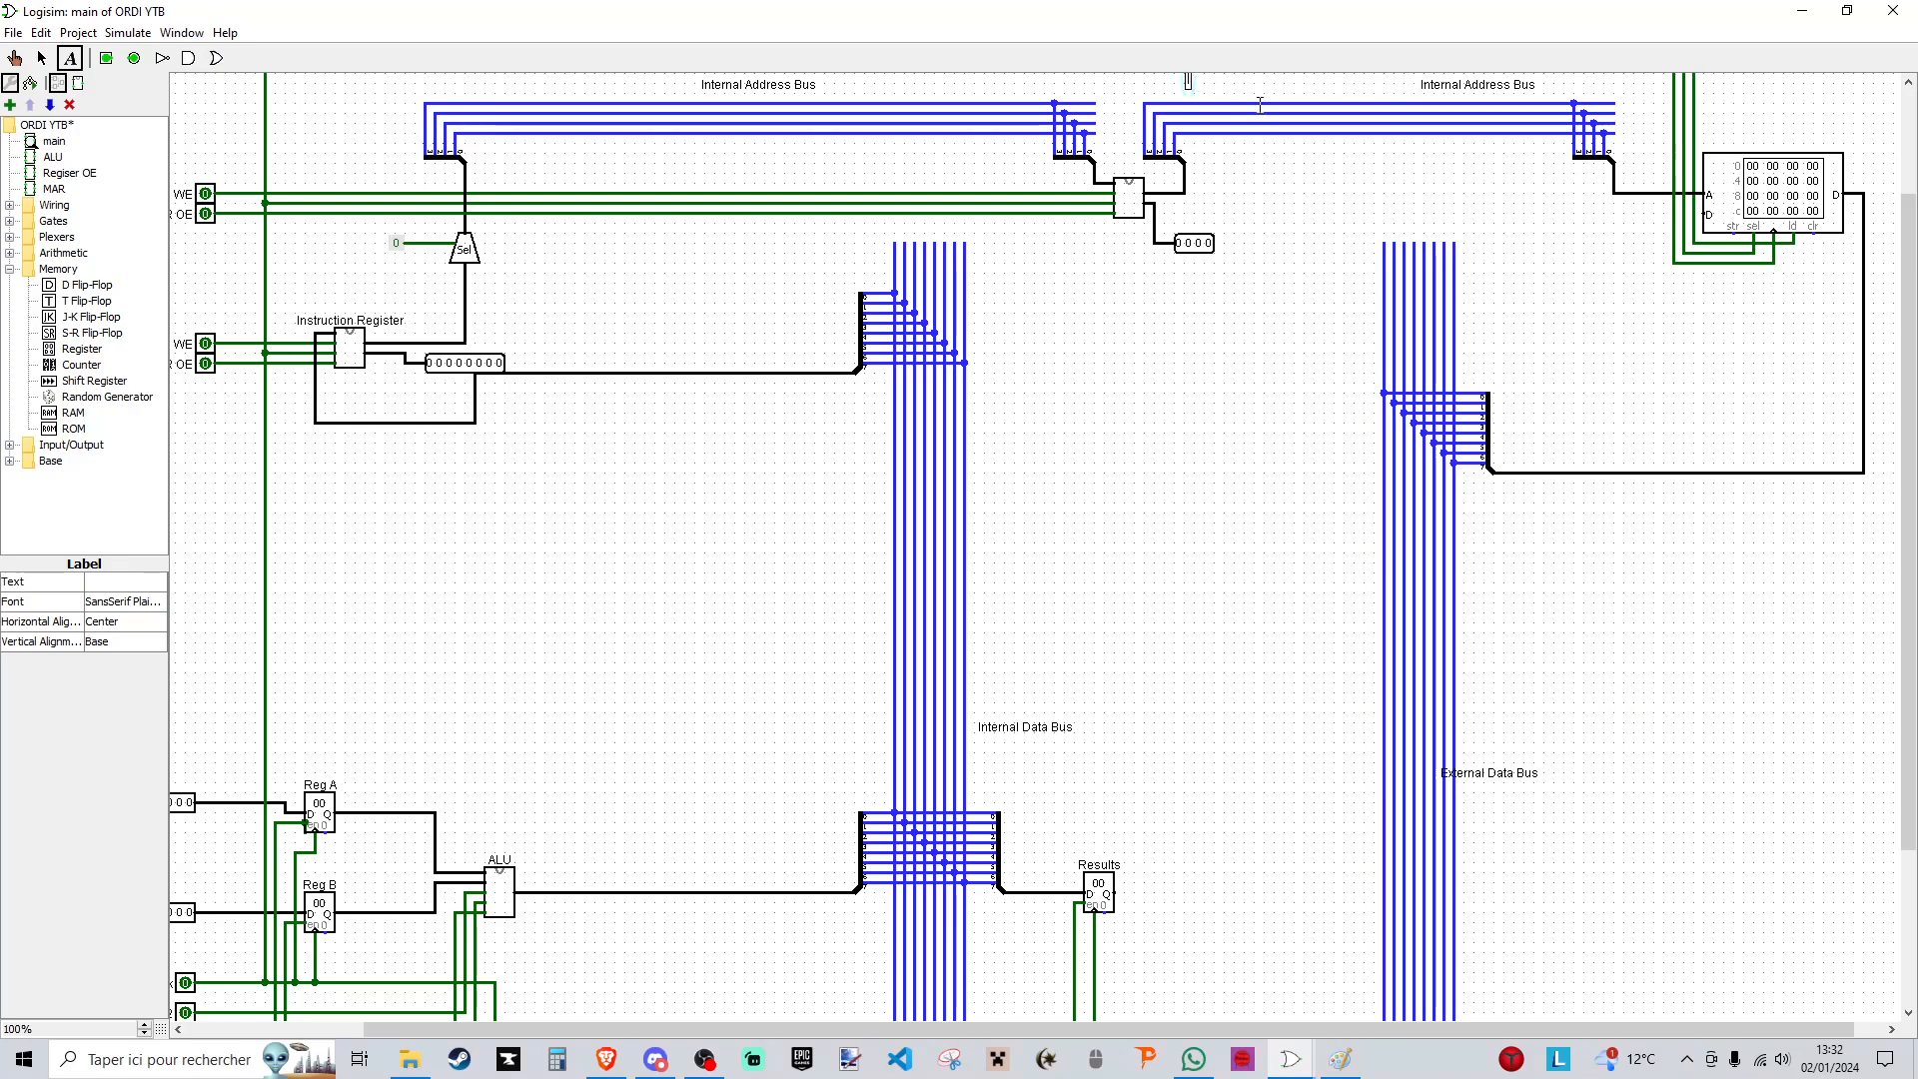
text(External)
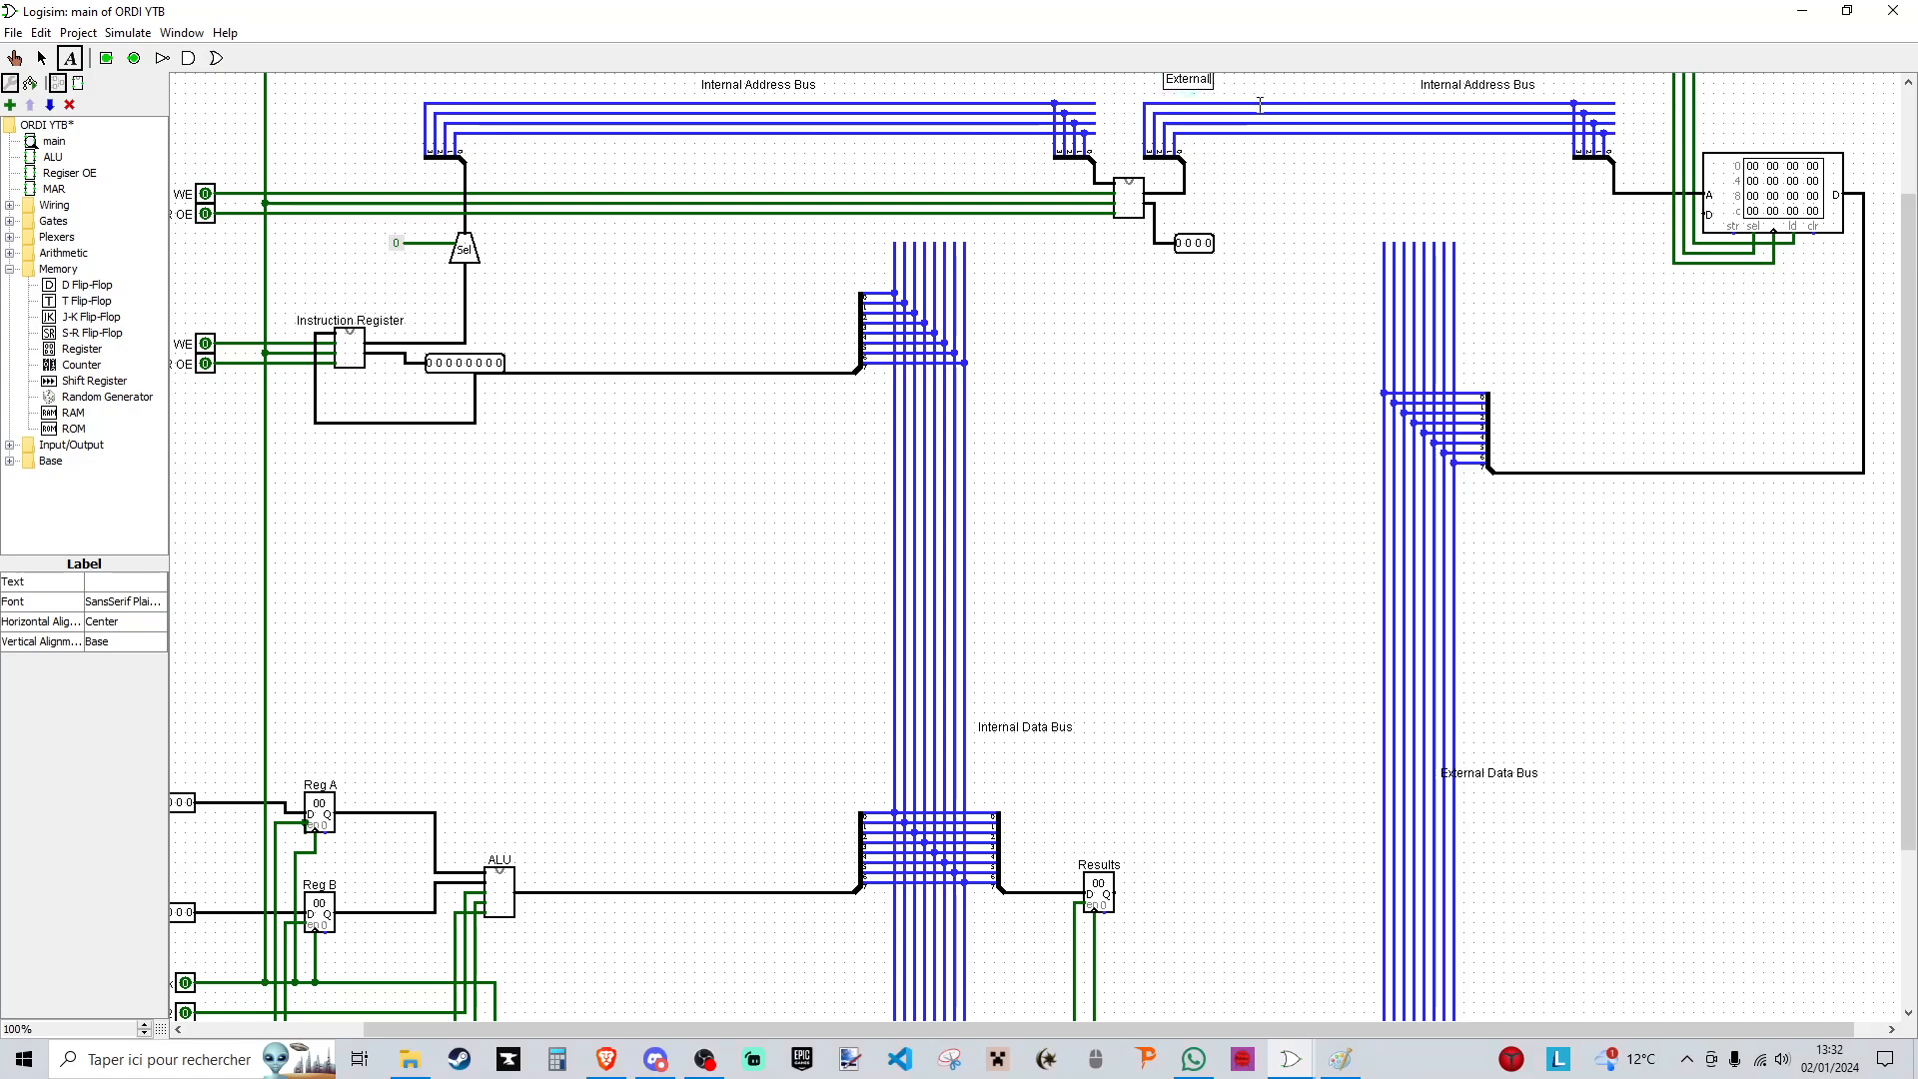
text( Address Bus)
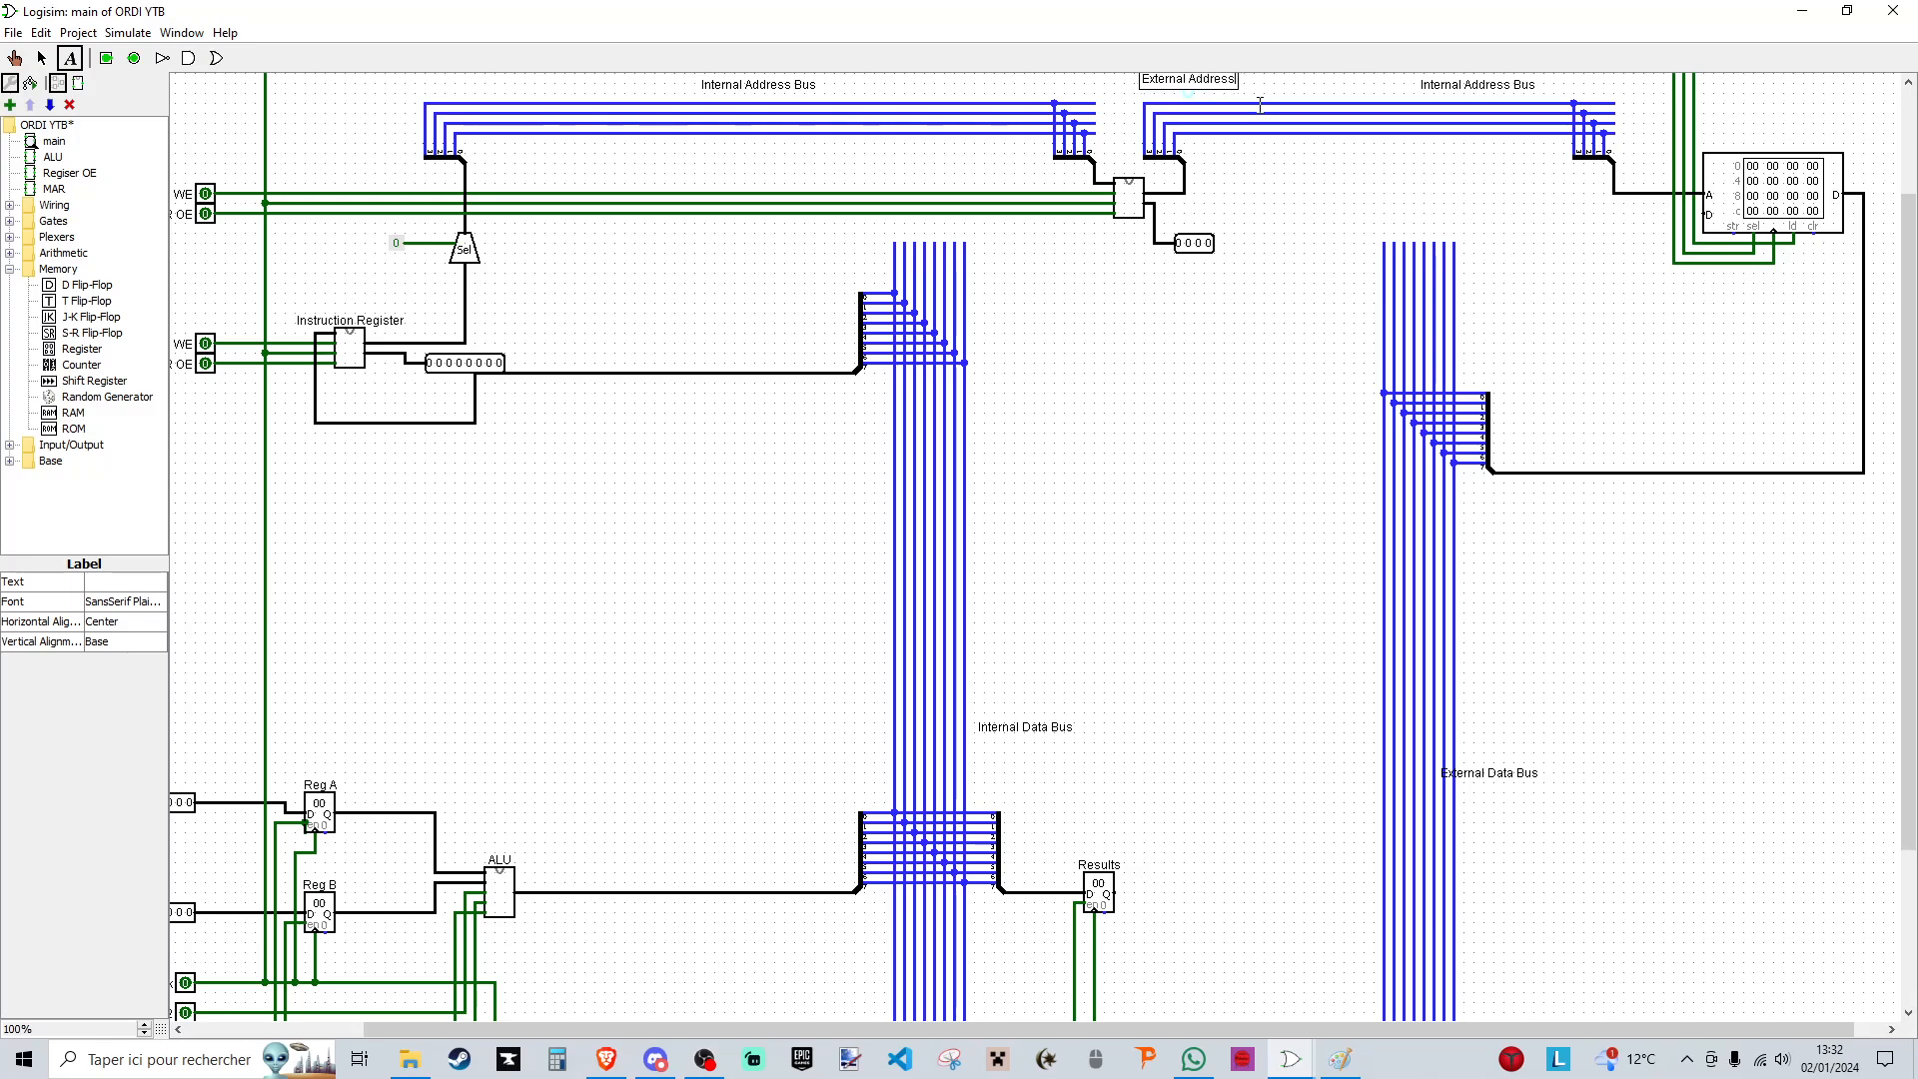
click(42, 57)
scroll(700, 240, up, 5)
click(1430, 236)
key(Delete)
click(1188, 228)
drag(1189, 228, 1413, 235)
- Move the External Data Bus label clear of the bus wires
drag(1518, 920, 1560, 877)
scroll(1660, 888, down, 1)
click(1654, 725)
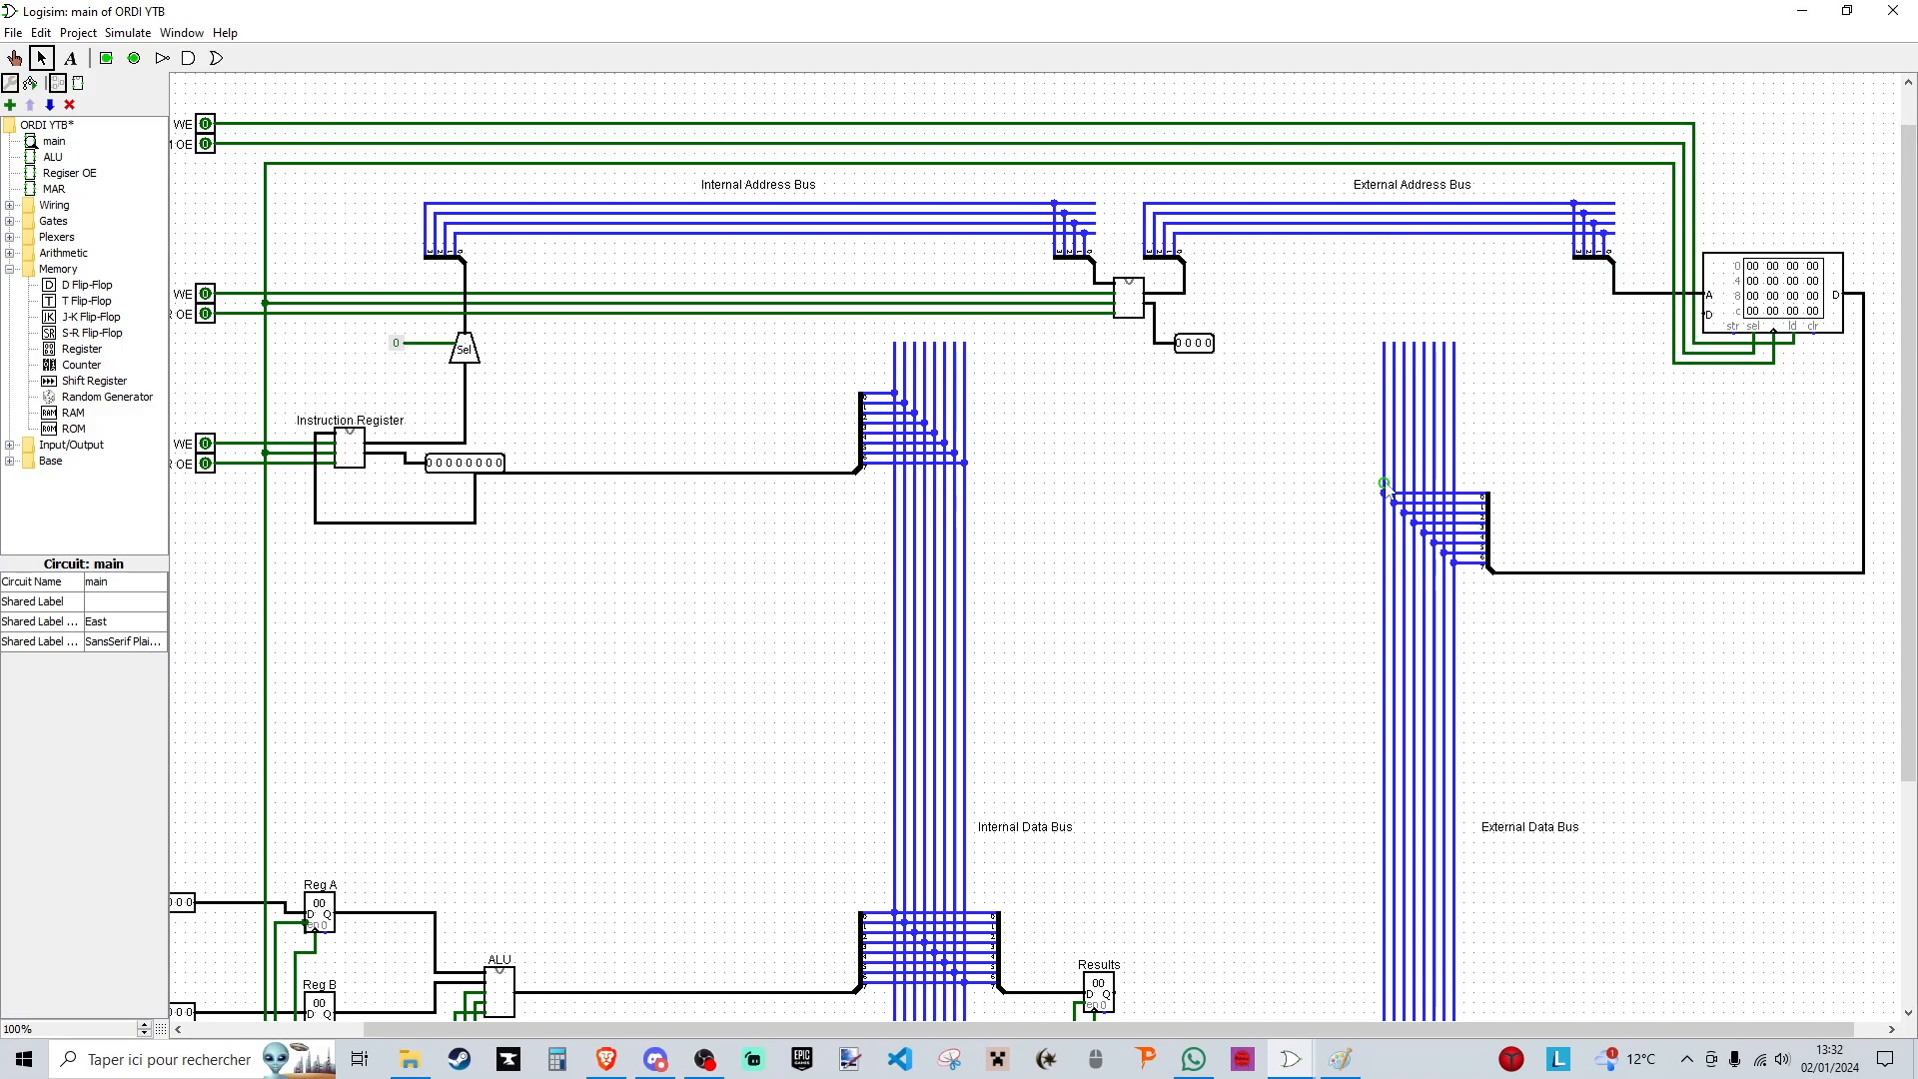
- Duplicate the external data bus splitter with its branch wires and place the copy above the original
drag(1363, 480, 1485, 416)
key(ctrl+d)
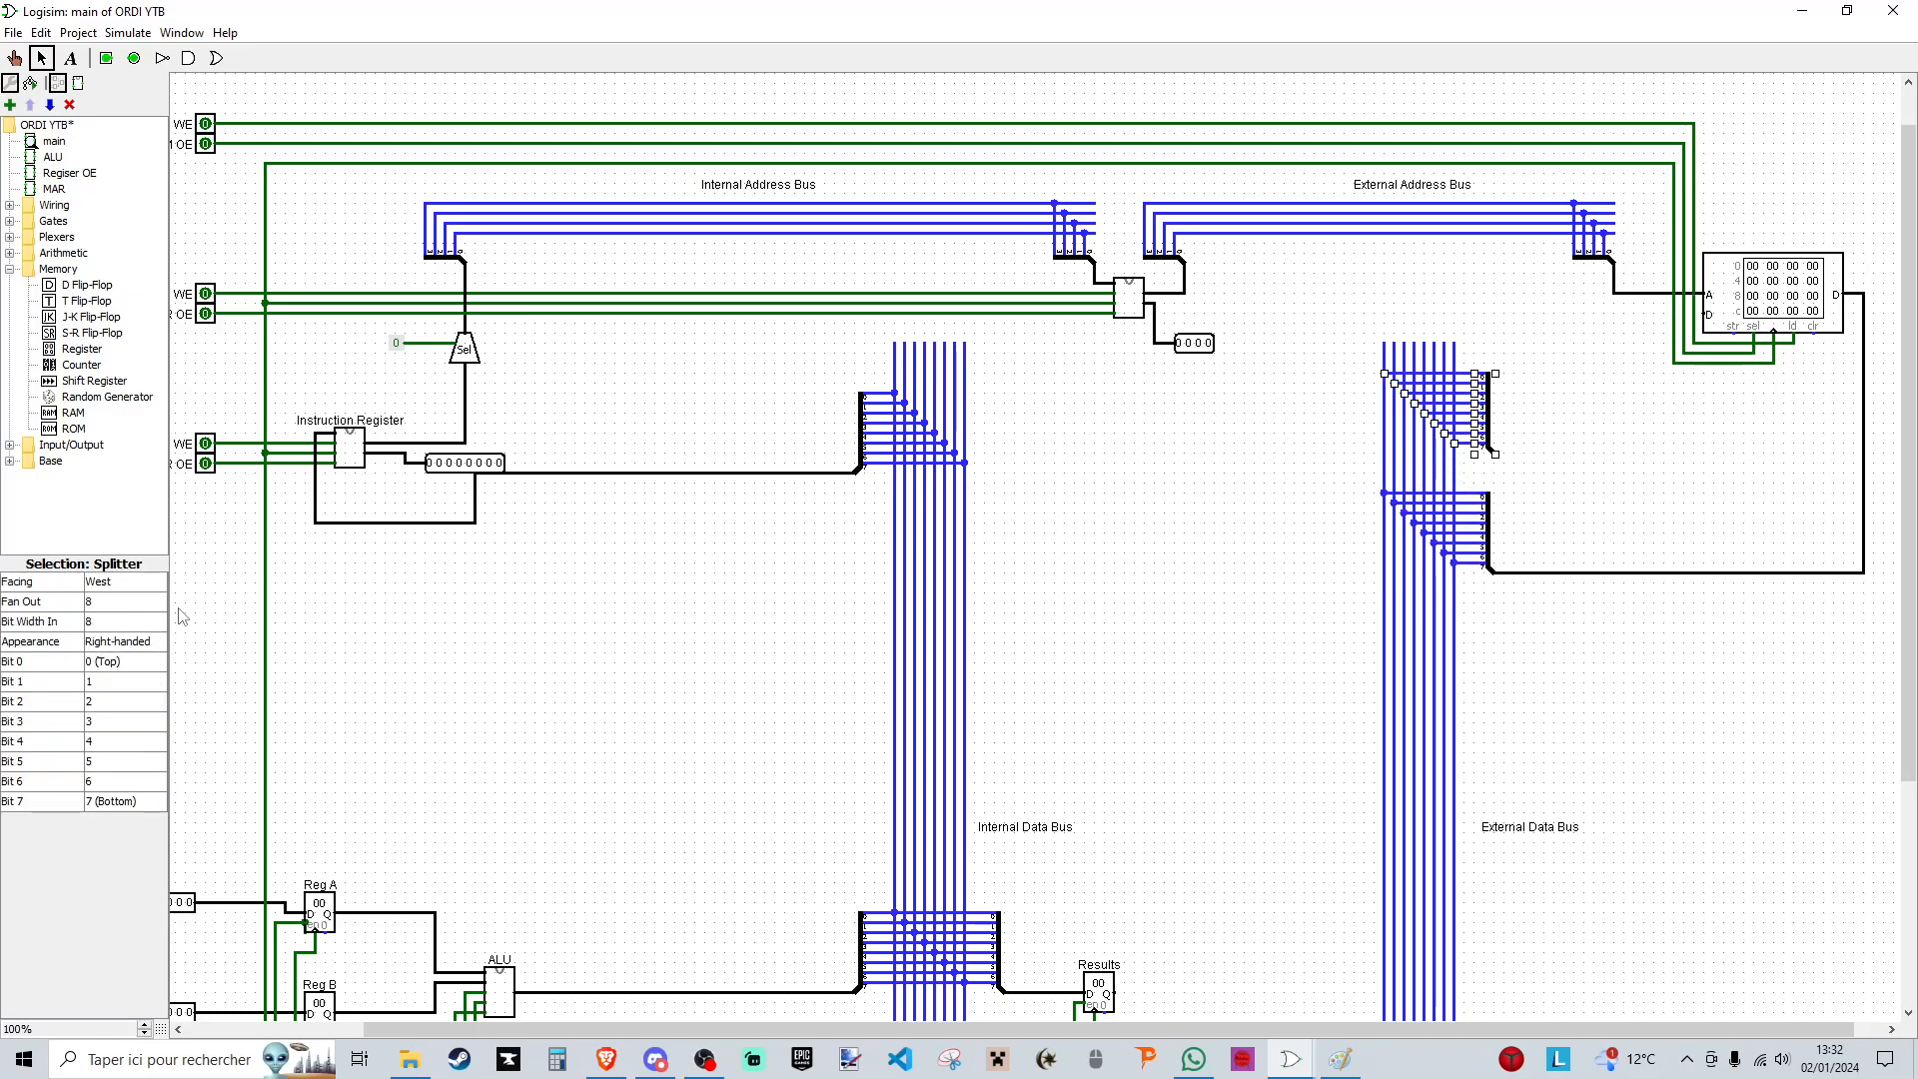
click(115, 641)
click(127, 601)
drag(1494, 473, 1490, 389)
key(ctrl+z)
key(ctrl+z)
- Try to make the copied splitter left-handed and wire it to the RAM's data input
click(1581, 391)
click(1489, 397)
click(115, 641)
click(114, 659)
drag(1489, 465, 1575, 465)
mouse_move(1463, 461)
mouse_down()
mouse_move(1578, 507)
mouse_move(1485, 375)
mouse_move(1504, 315)
mouse_move(1706, 314)
mouse_up()
key(Delete)
click(1799, 498)
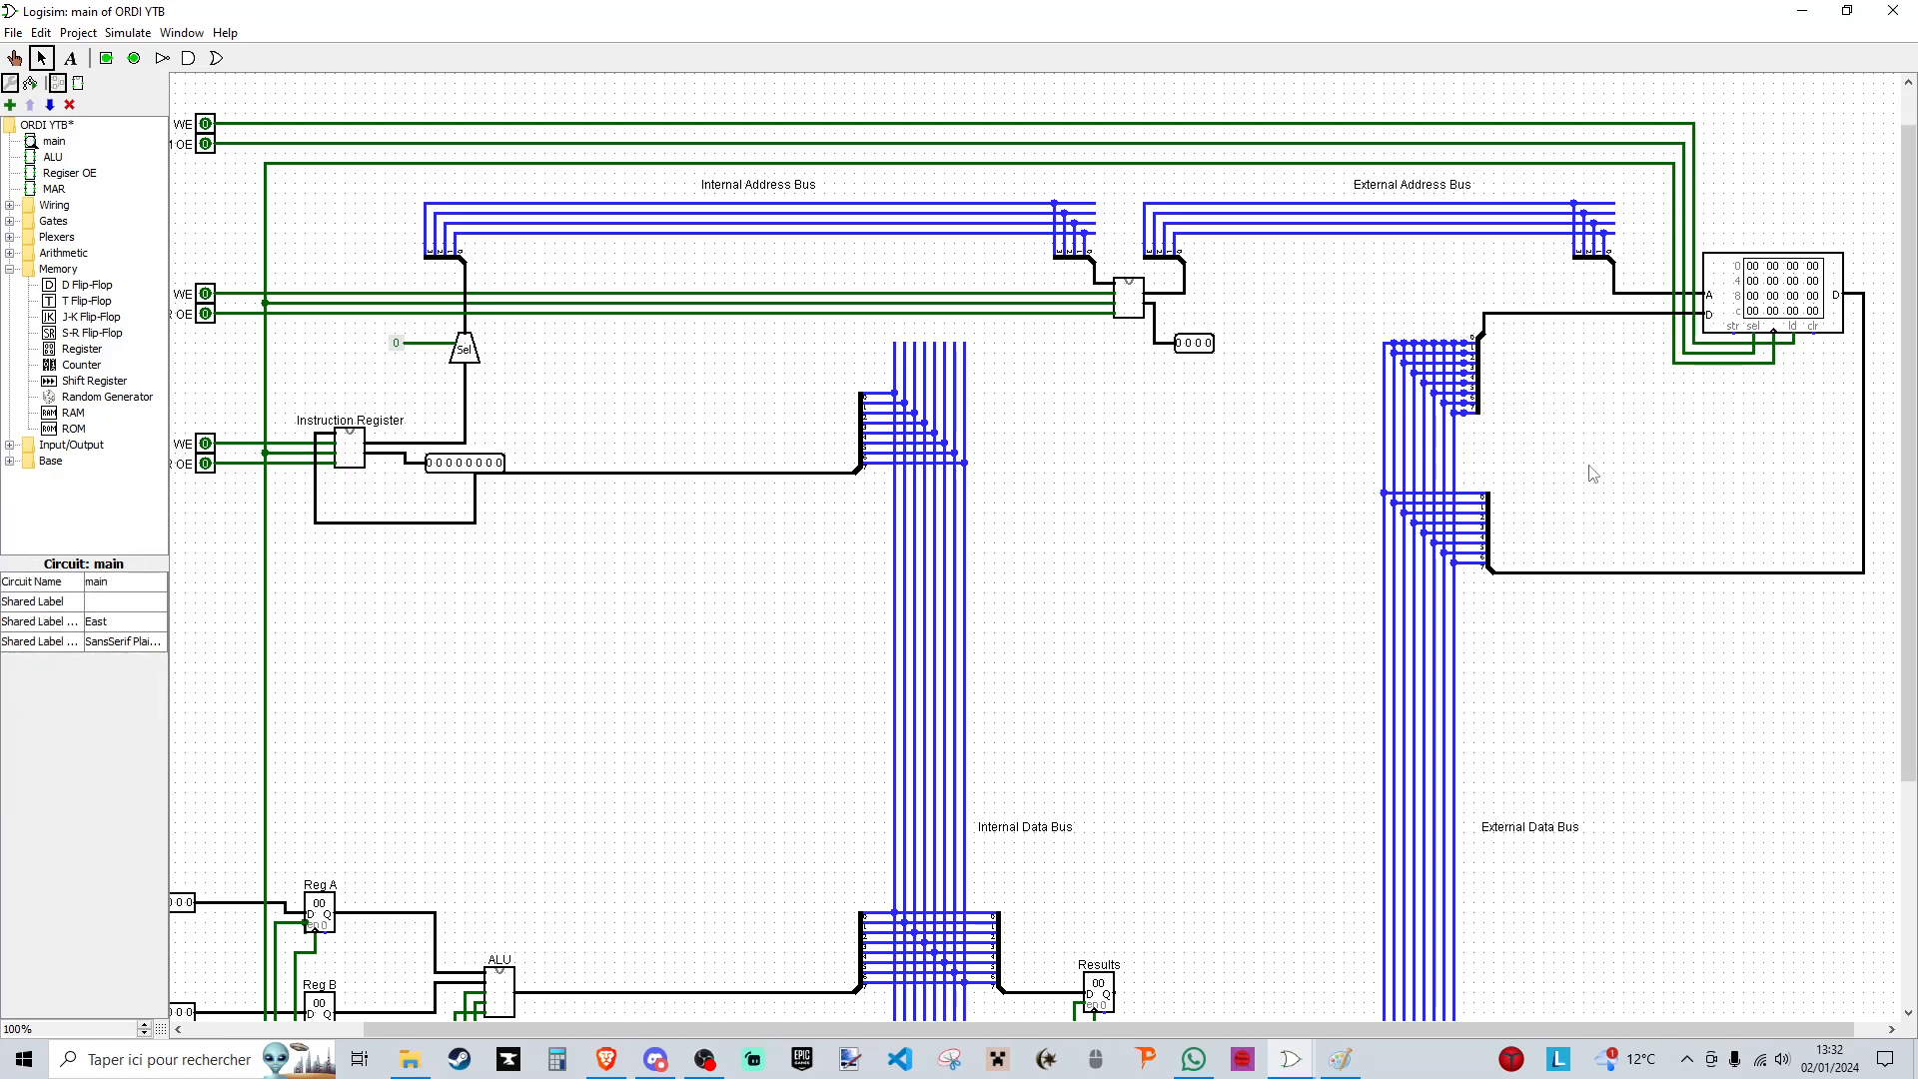
- Undo the left-handed appearance, repositioning and wiring of the copied splitter
key(ctrl+z)
key(ctrl+z)
key(ctrl+z)
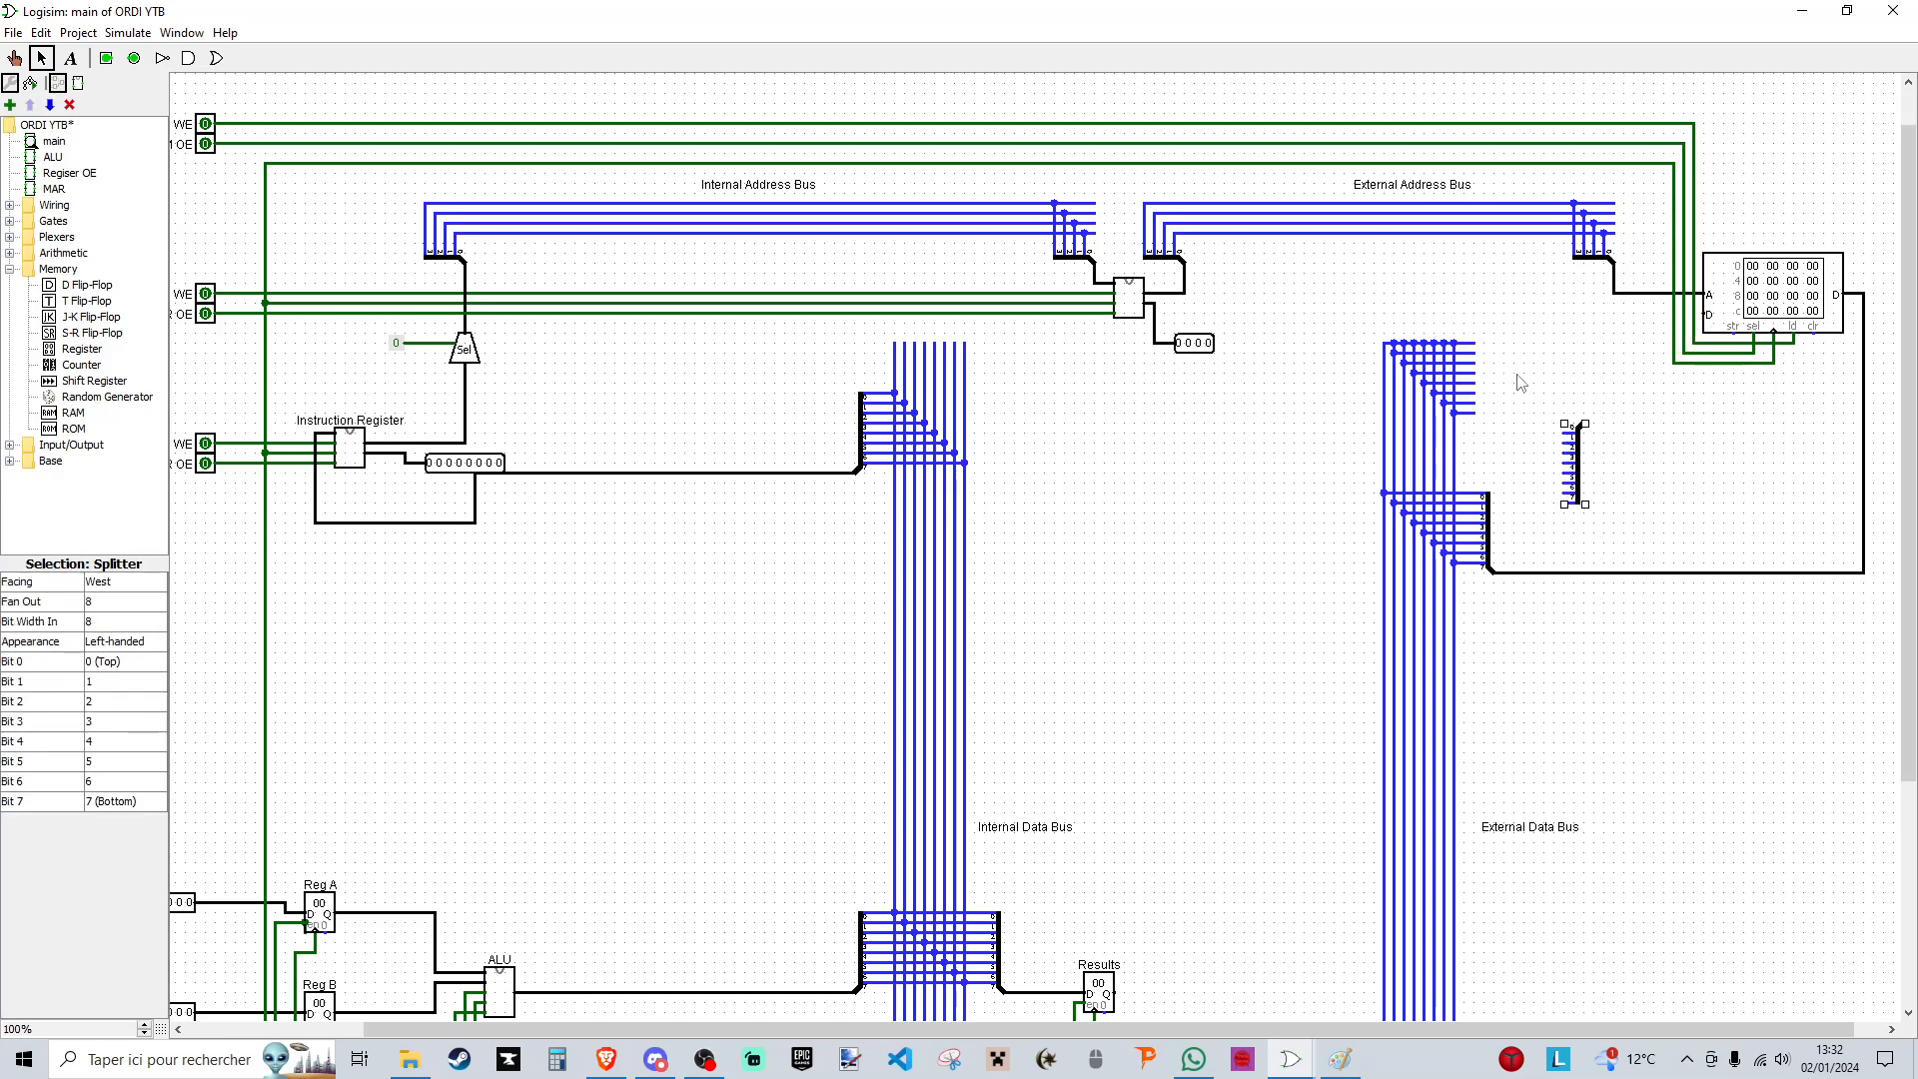
key(ctrl+z)
- Raise the copied splitter on the upward-extended external data bus and wire it to the RAM's data input
key(ctrl+z)
drag(1489, 408, 1454, 264)
click(1503, 385)
key(ctrl+z)
click(1508, 372)
drag(1444, 343, 1435, 265)
drag(1424, 343, 1384, 264)
mouse_move(1349, 343)
mouse_down()
mouse_move(1506, 442)
mouse_move(1486, 322)
mouse_move(1499, 373)
mouse_move(1603, 368)
mouse_move(1604, 318)
mouse_move(1707, 314)
mouse_up()
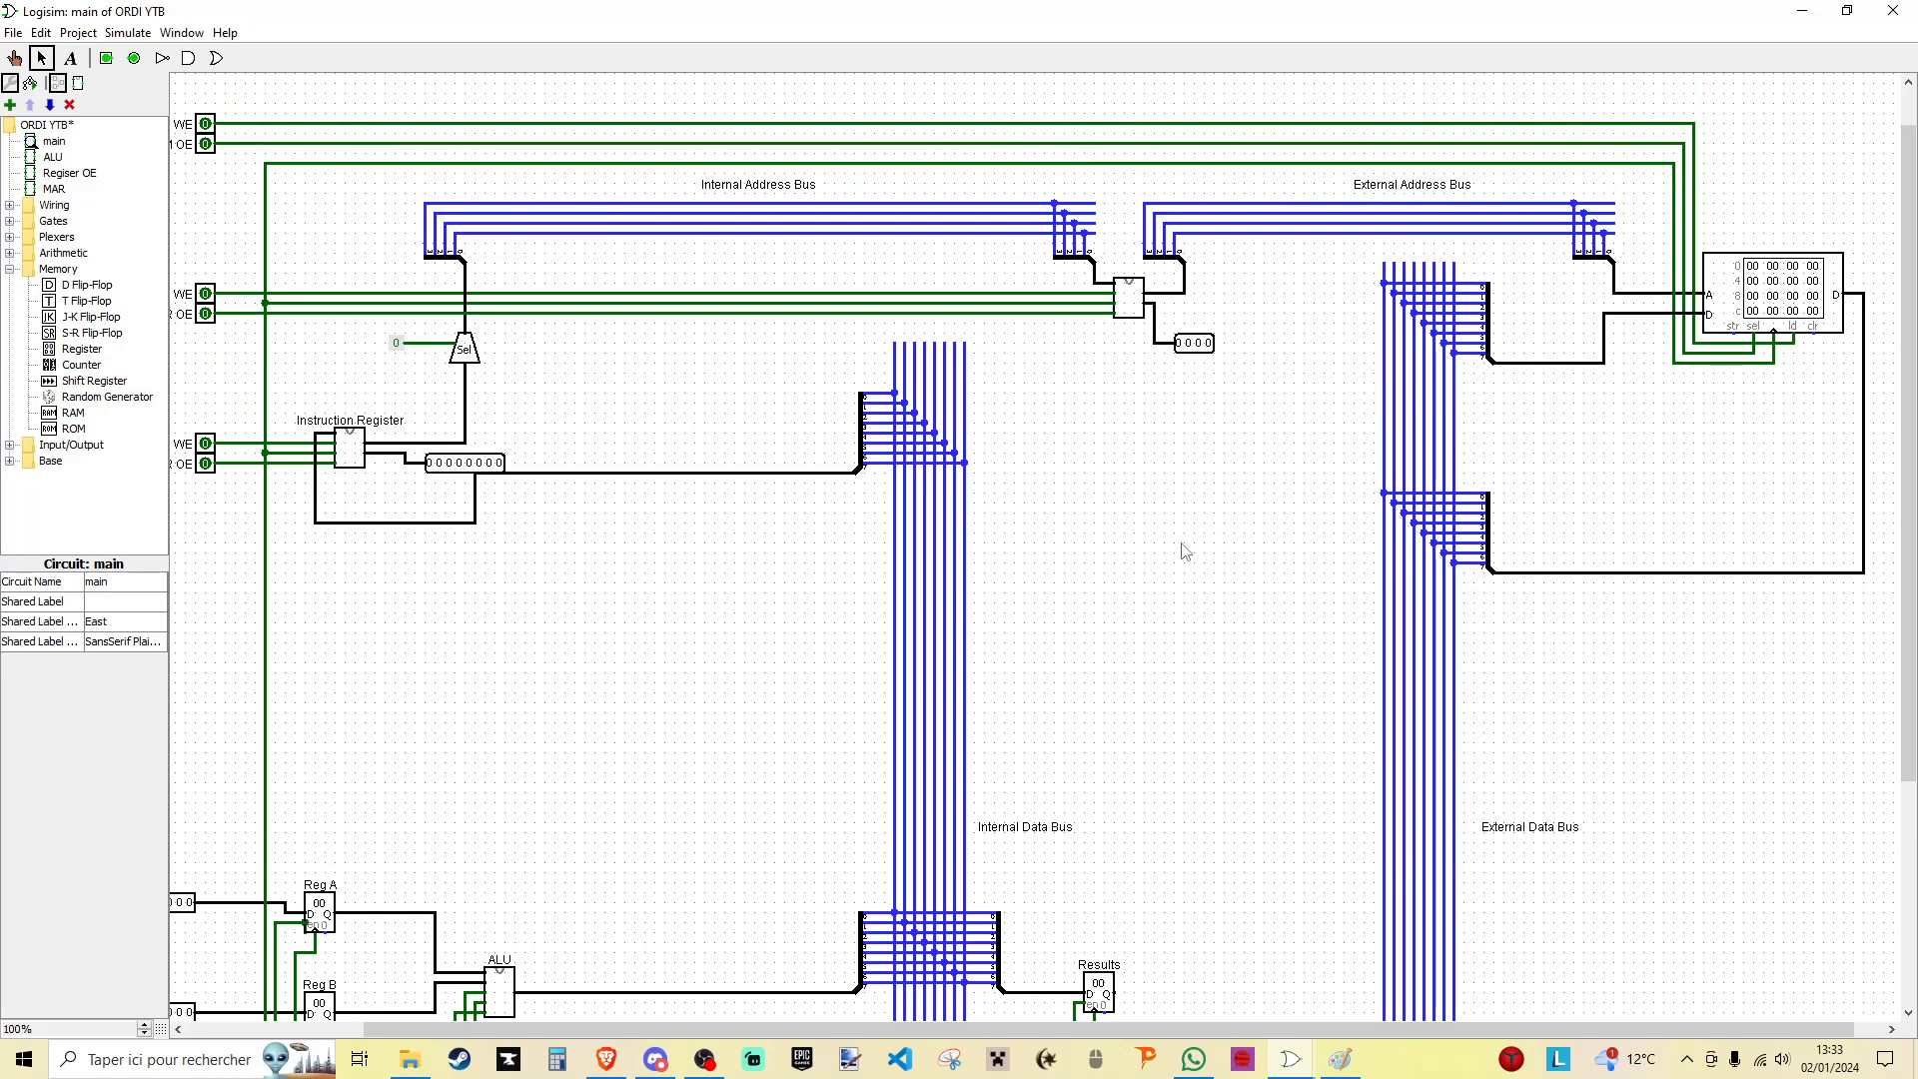
drag(1042, 413, 1309, 667)
drag(1507, 249, 1295, 830)
drag(999, 334, 811, 843)
click(456, 483)
- Place a Regiser OE subcircuit between the internal and external data buses and label it MBR
click(62, 174)
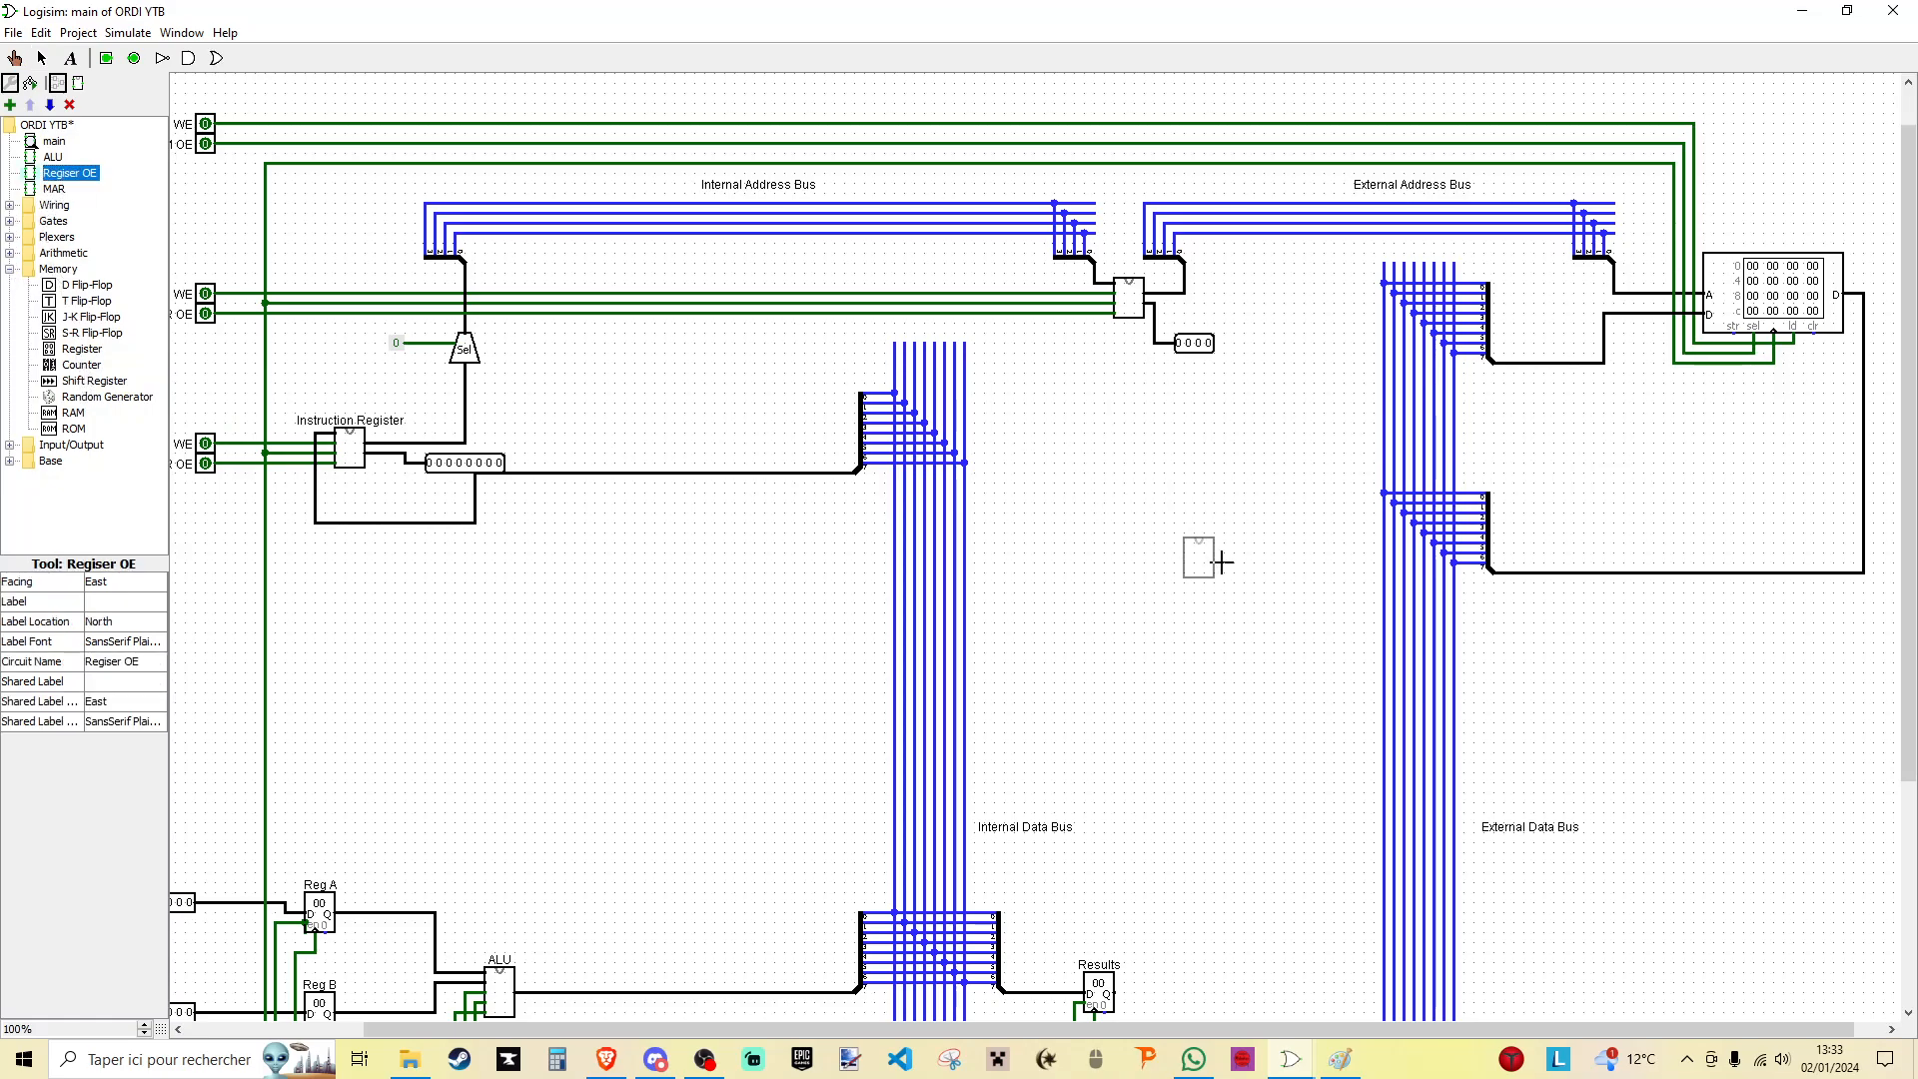
click(1164, 480)
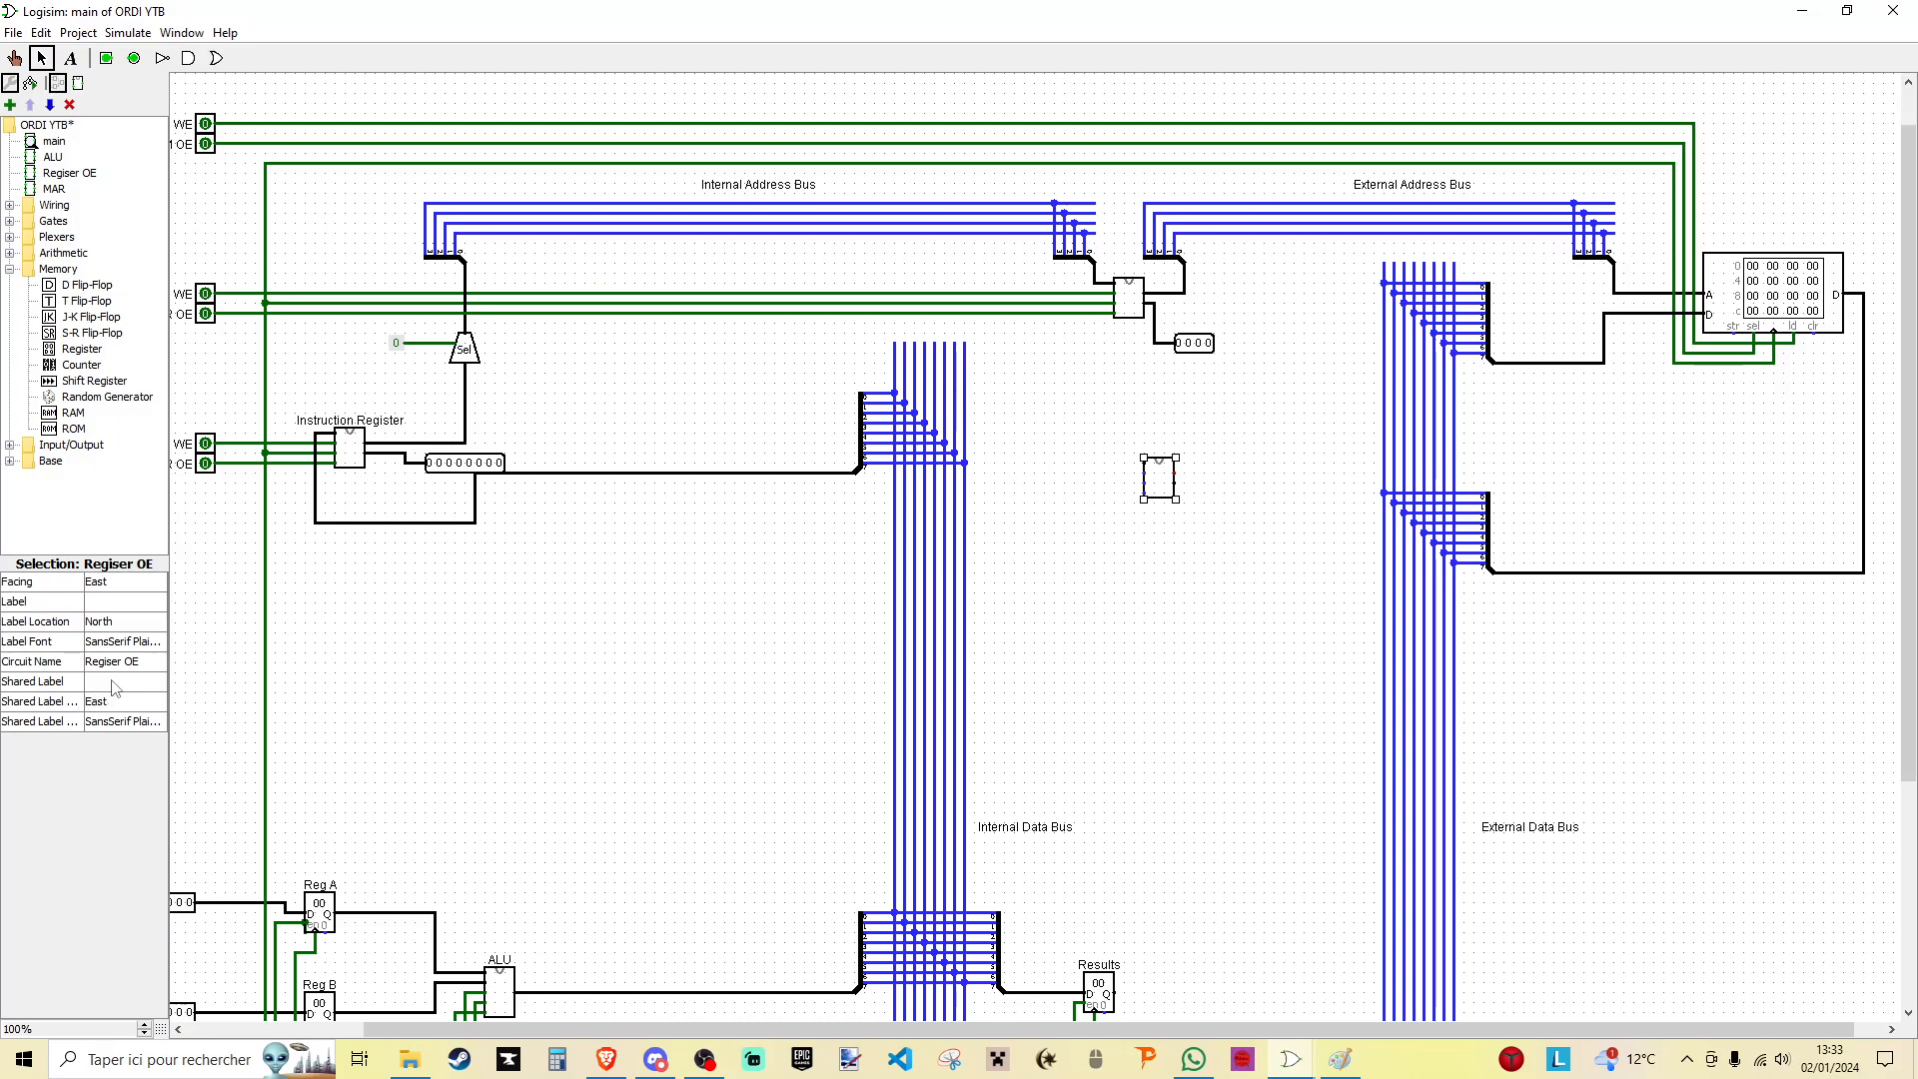
click(120, 599)
key(Return)
click(1117, 604)
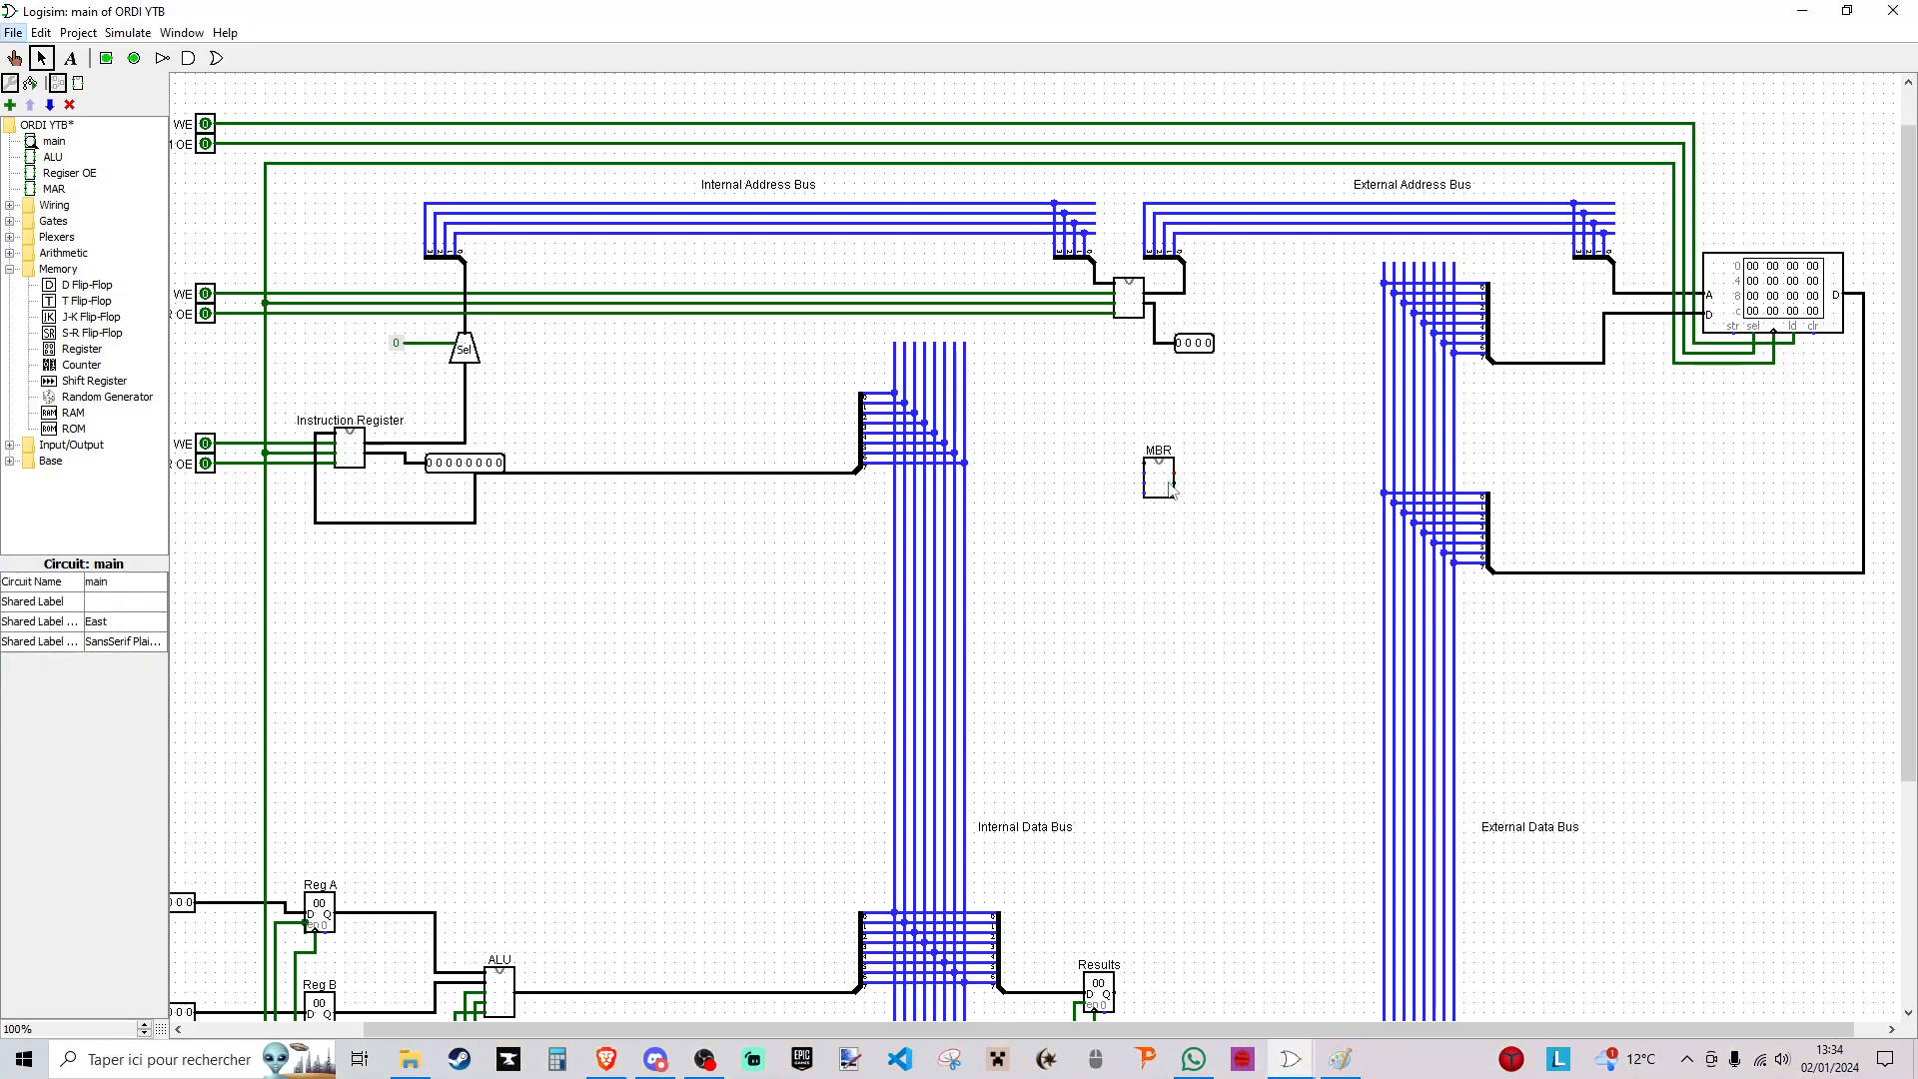
- Examine how the MBR is connected between the two data buses in the Ordi 16-bits reference circuit
mouse_move(1164, 484)
mouse_down()
mouse_move(1164, 534)
mouse_move(1134, 490)
mouse_move(1171, 554)
mouse_move(1159, 494)
mouse_up()
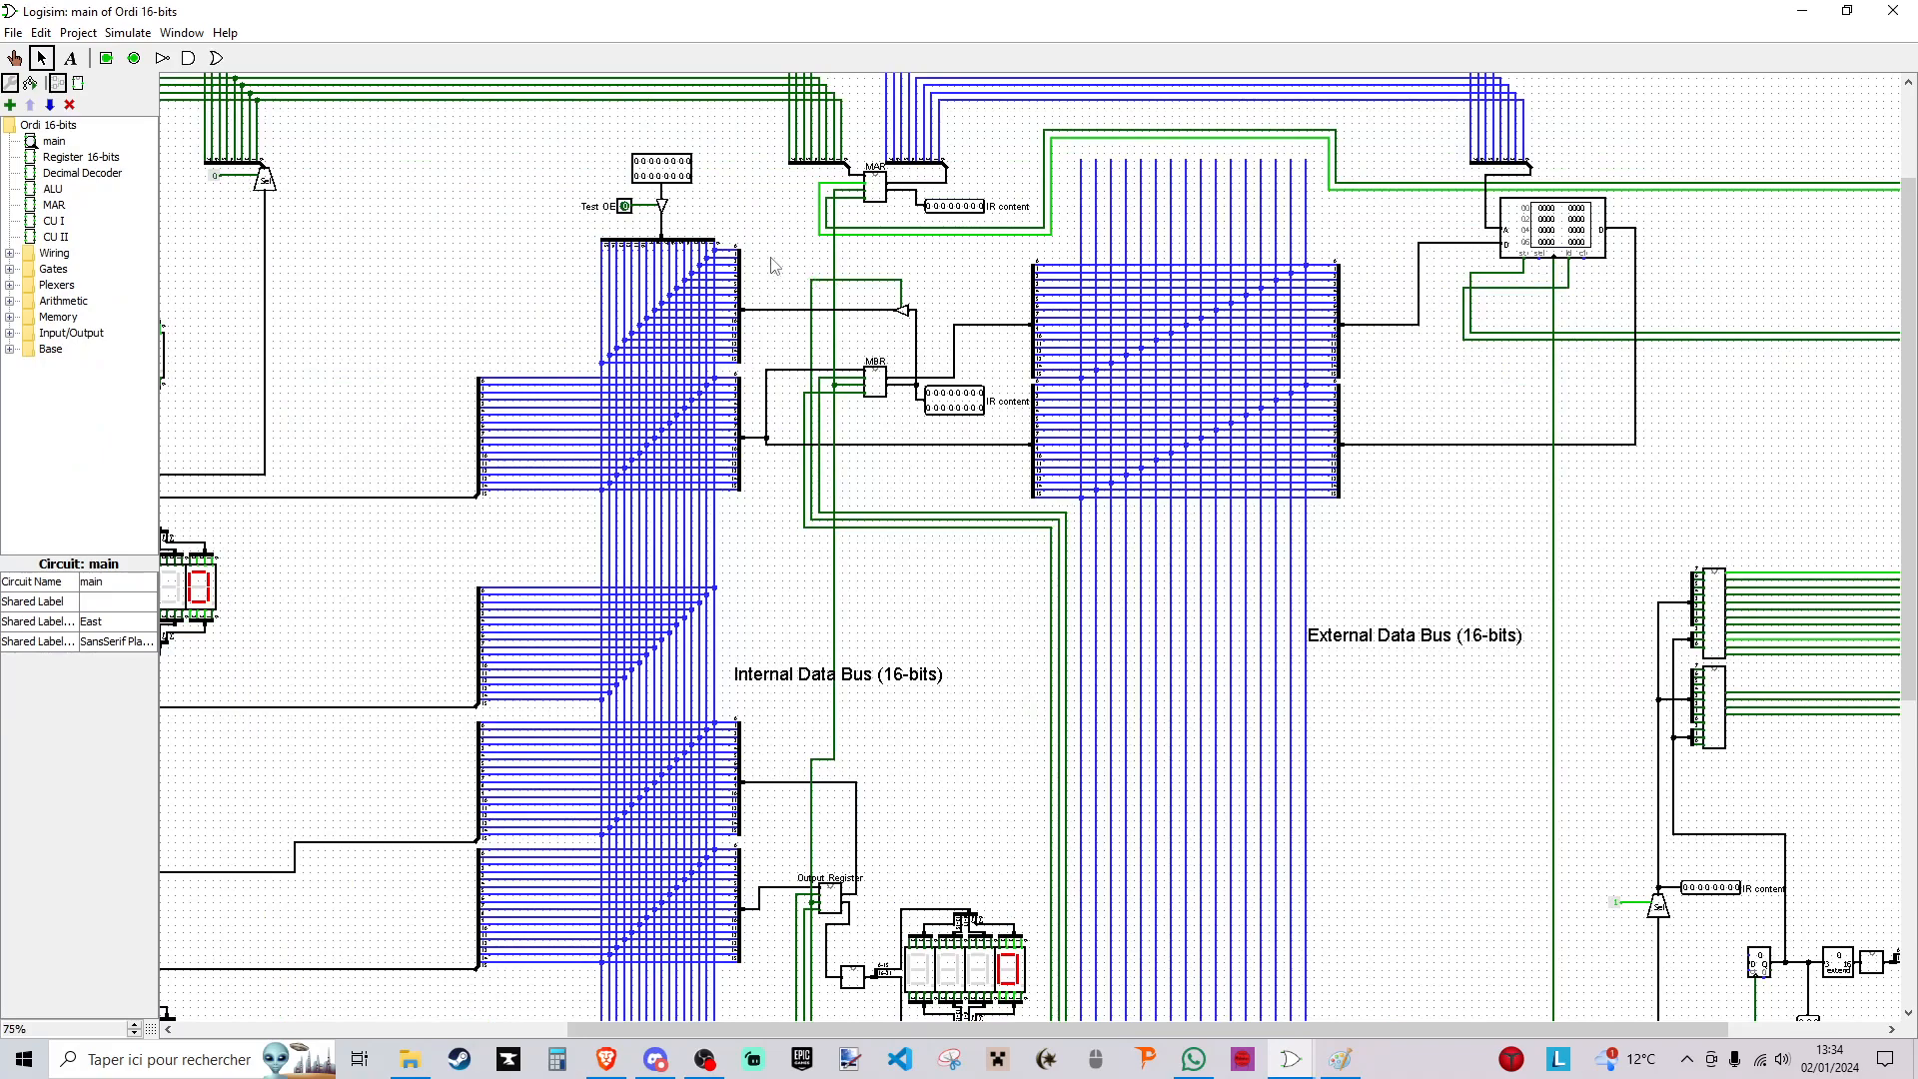
drag(774, 265, 1009, 496)
click(939, 450)
- Examine the splitters that link the MBR and the RAM to the external data bus in the reference circuit
scroll(825, 496, up, 1)
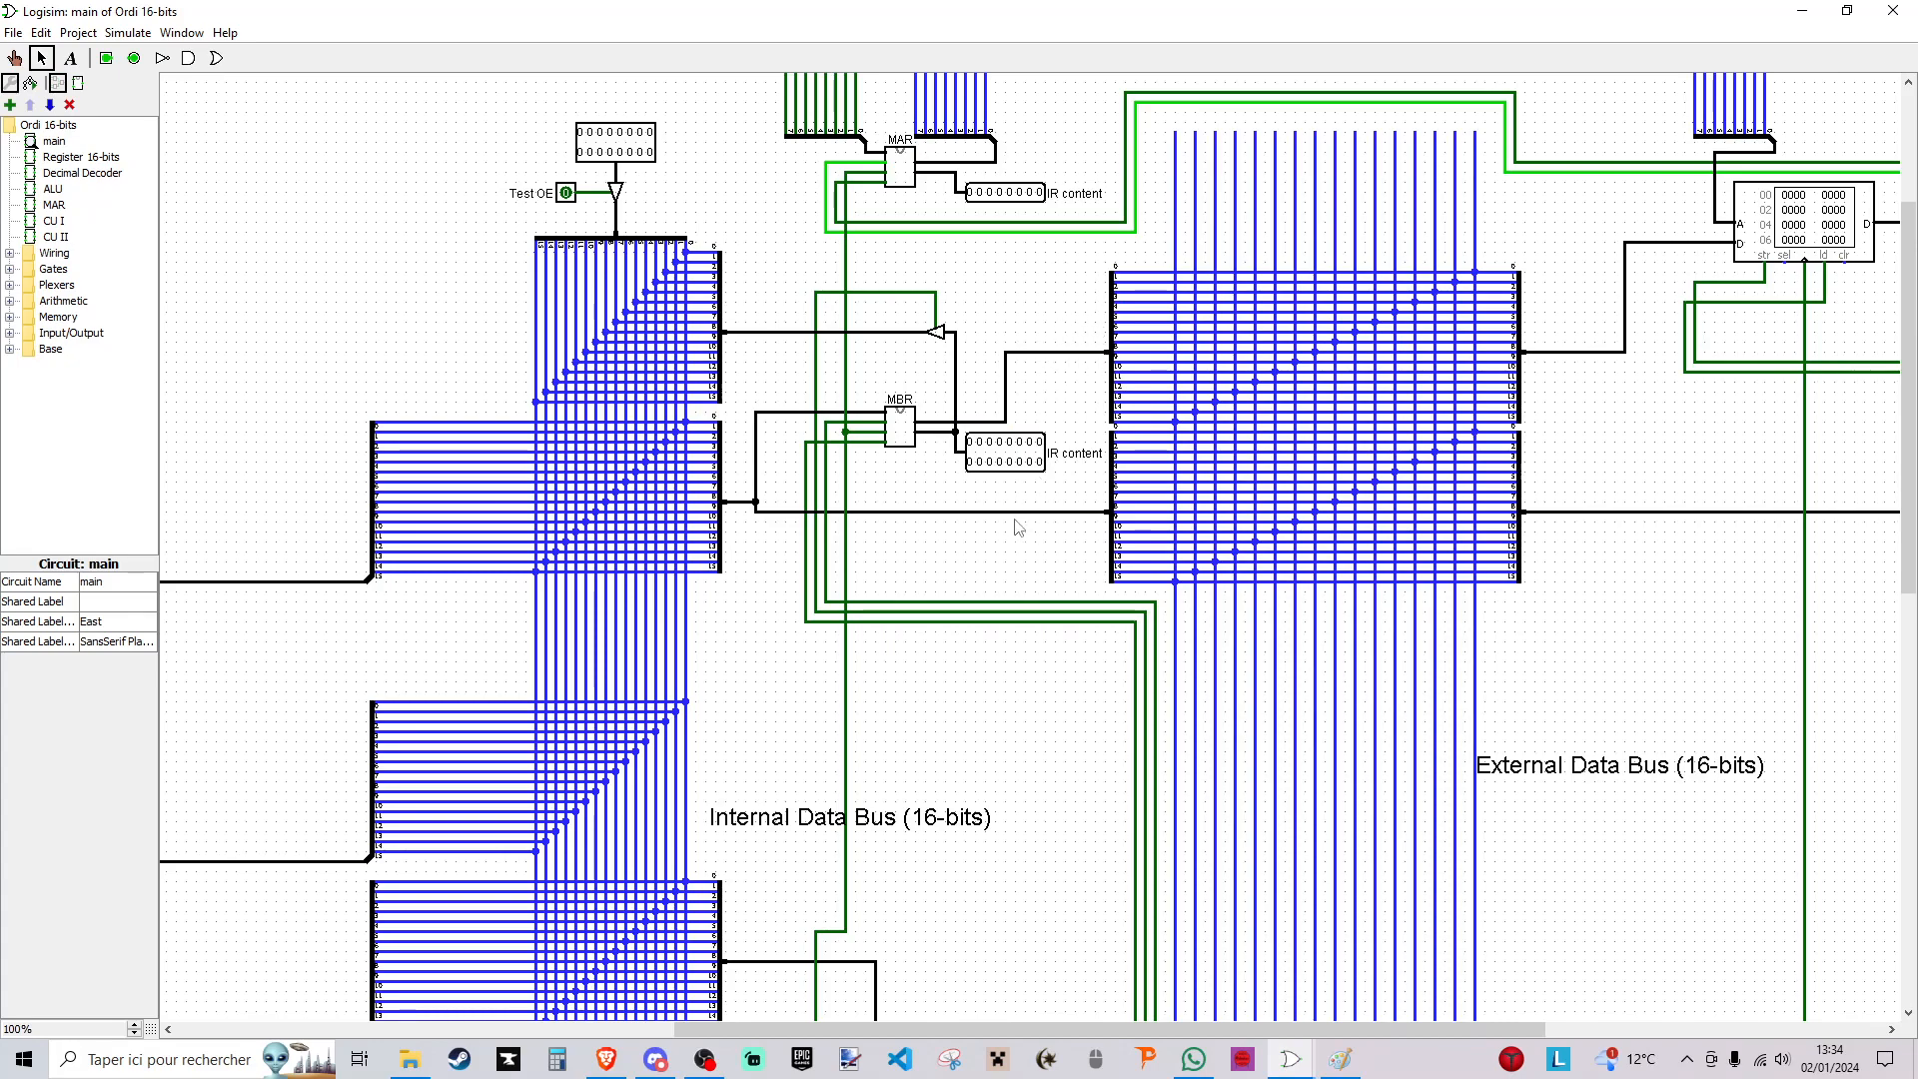
drag(1083, 252, 1507, 612)
click(1140, 238)
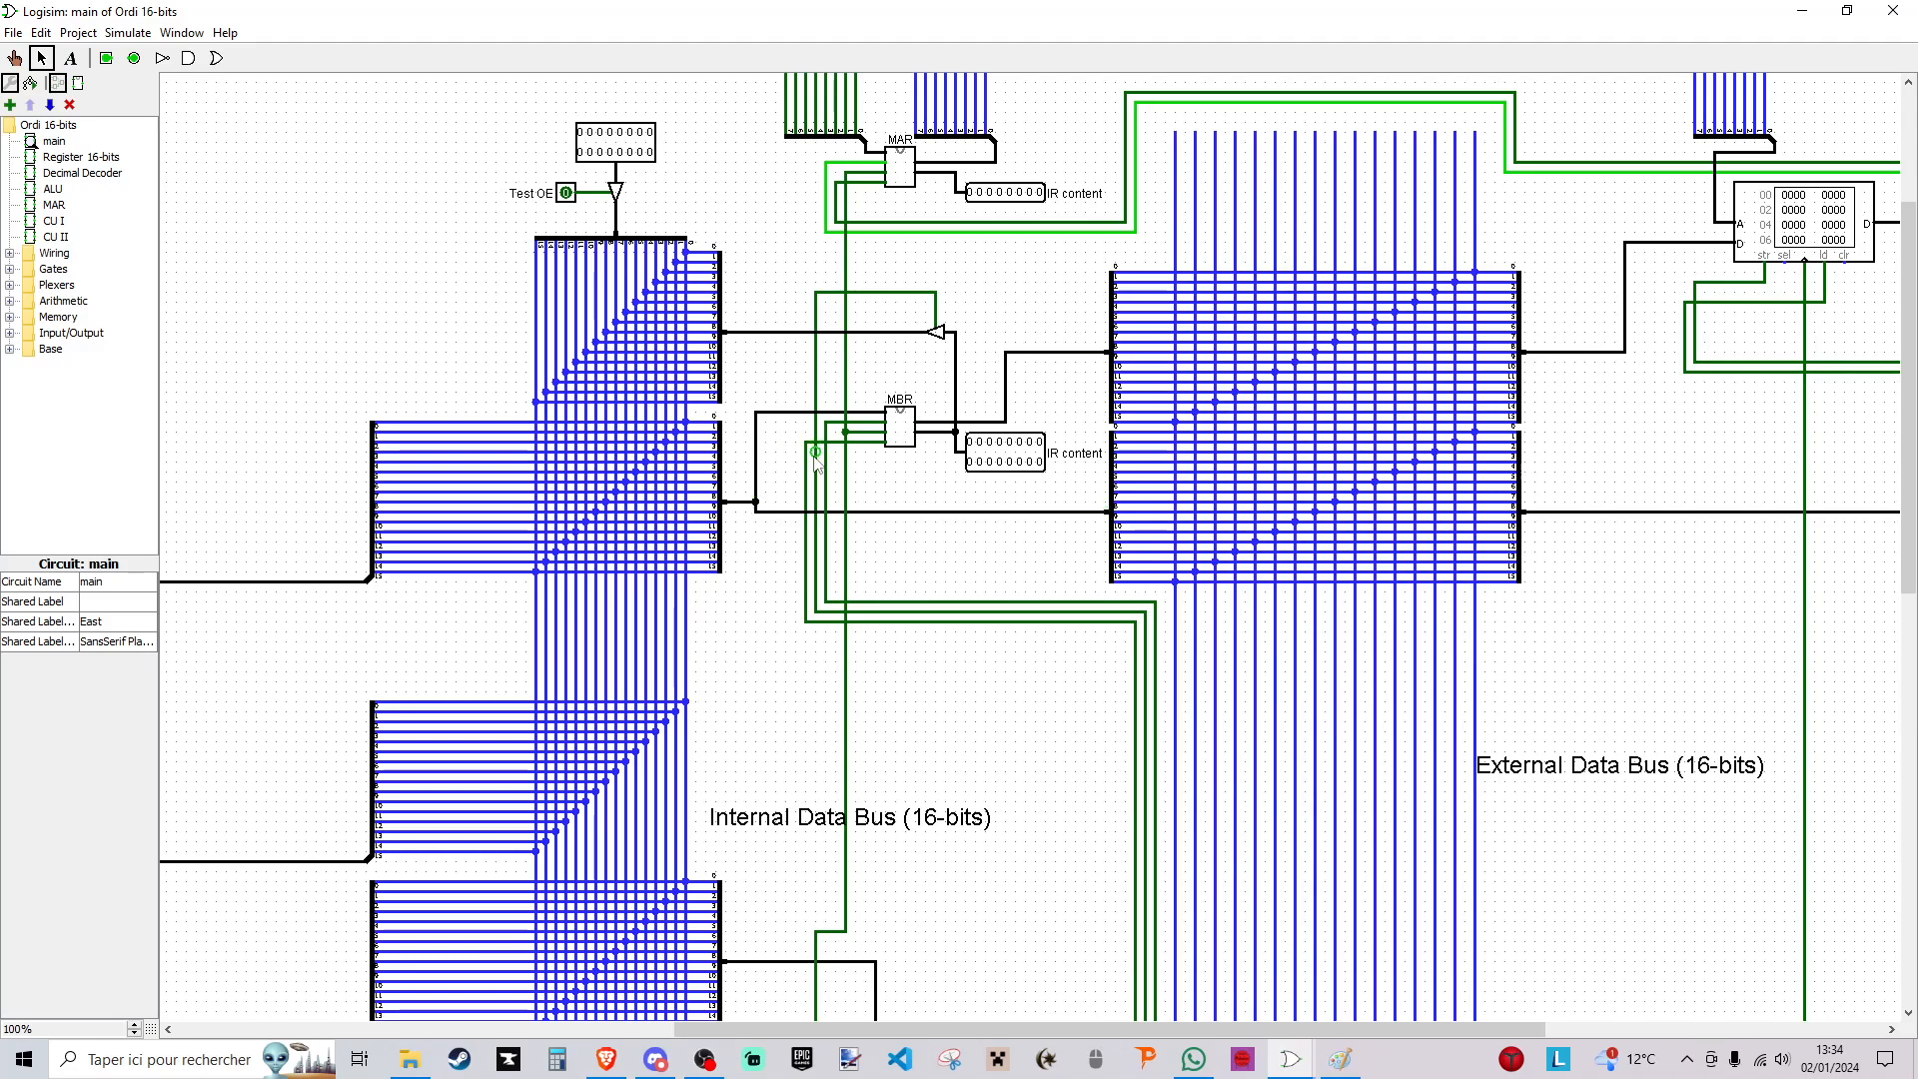
- Switch to the ORDI YTB circuit and place two stacked copies of the instruction register's bus splitter on the external data bus's MBR side
key(alt+Tab)
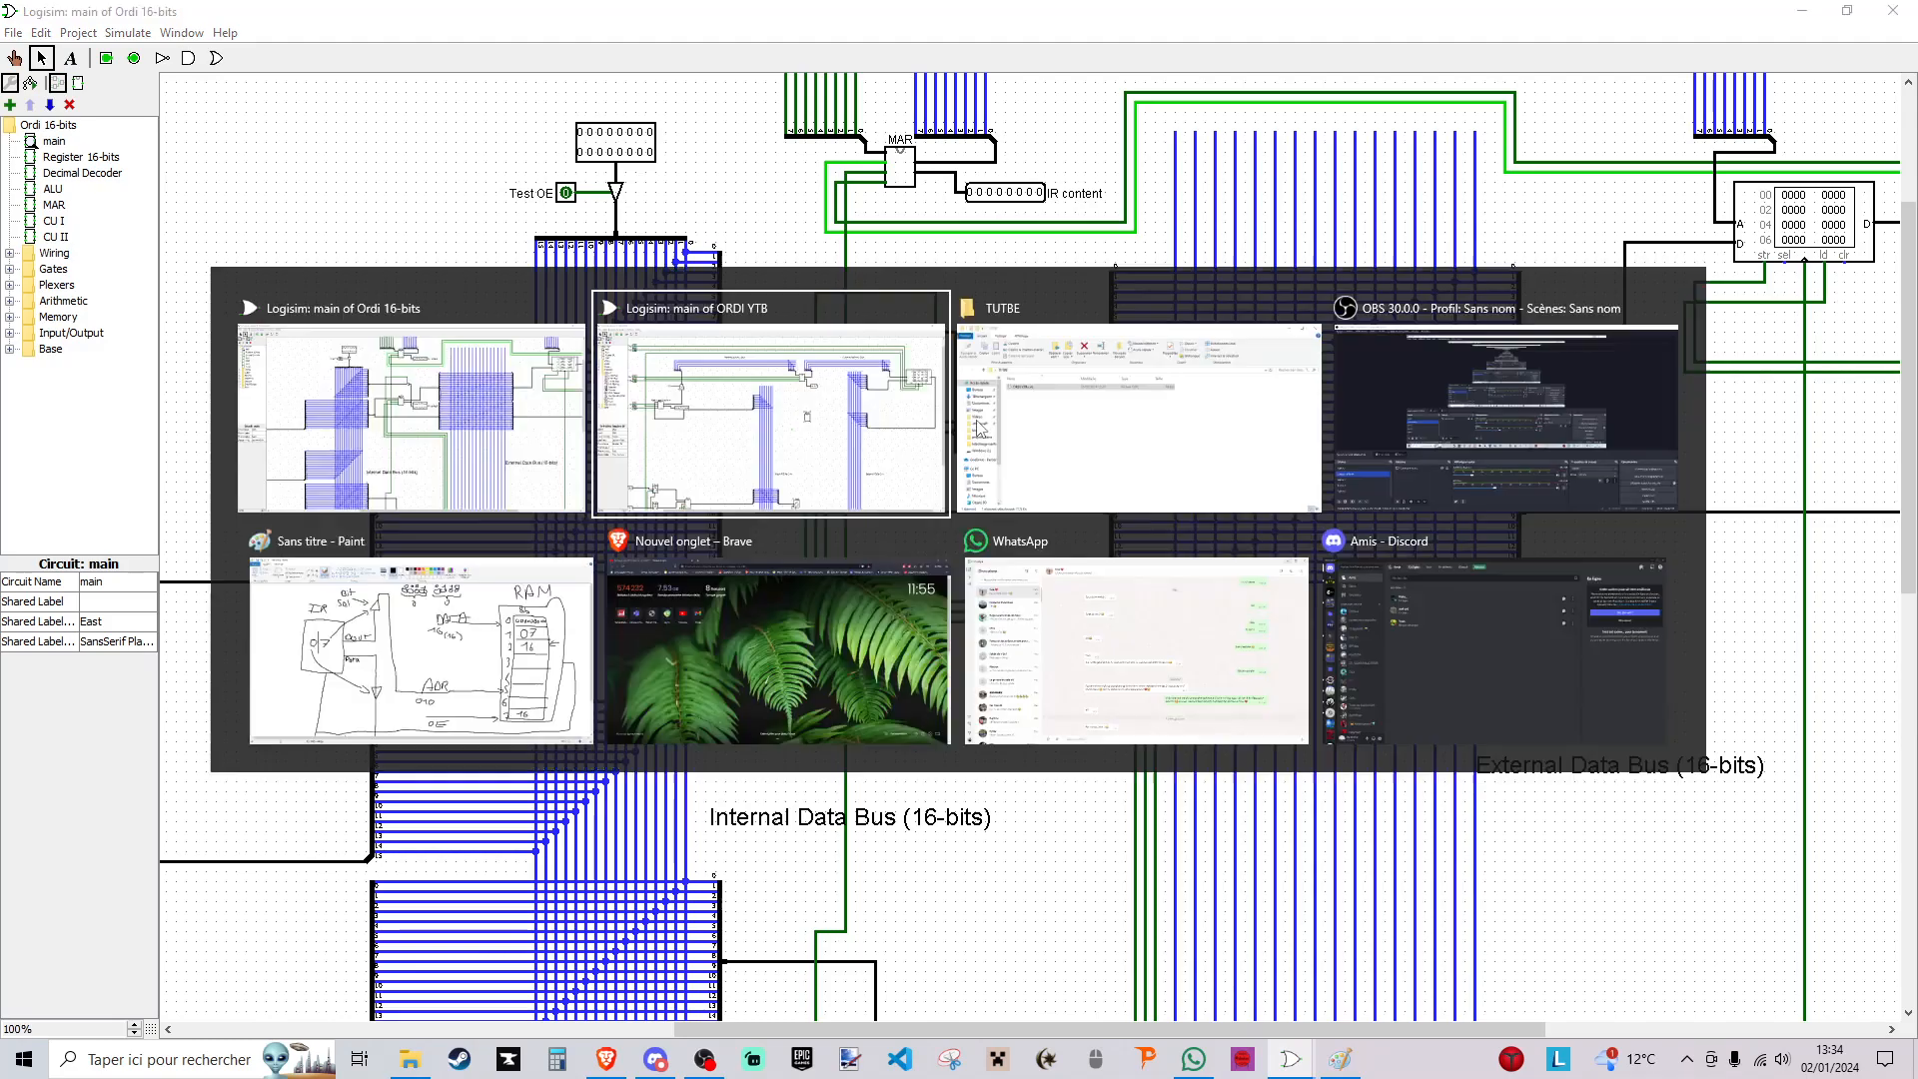
scroll(788, 316, down, 3)
drag(812, 269, 985, 392)
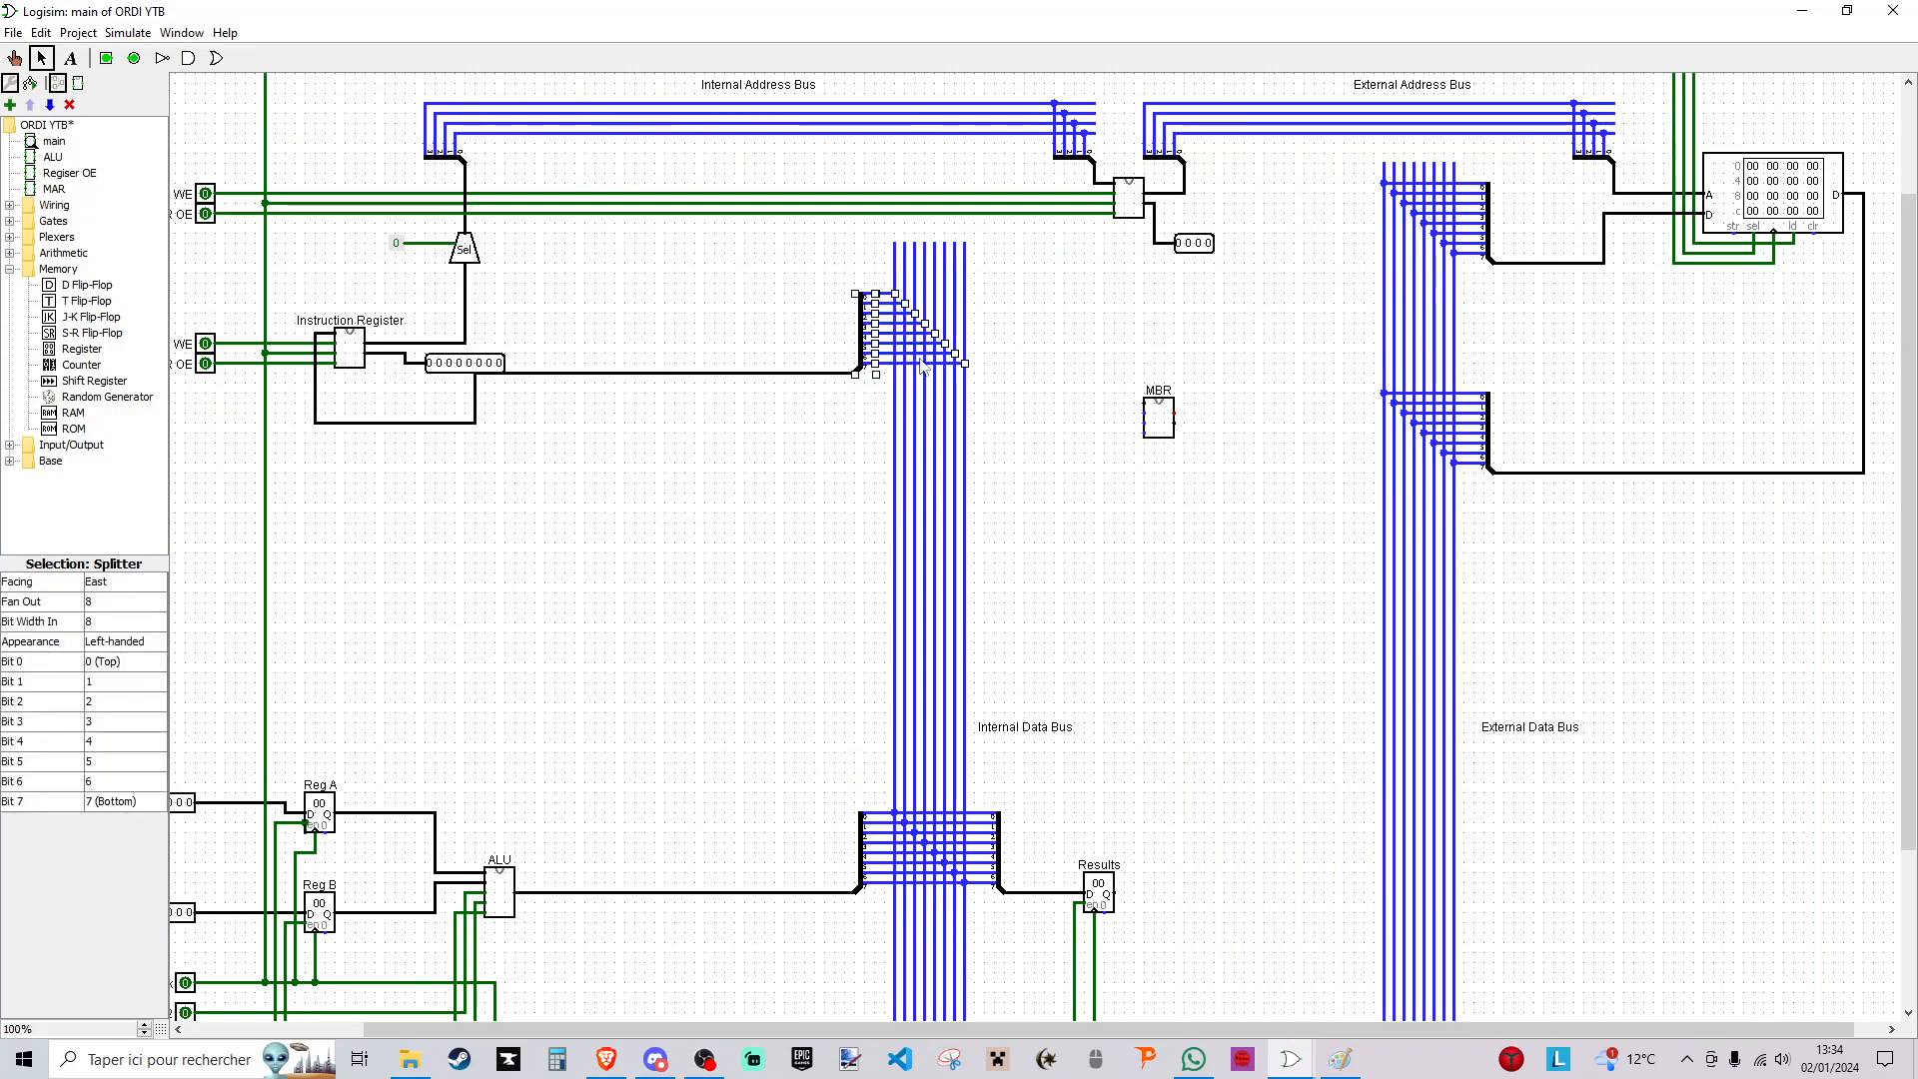
drag(867, 378, 1350, 374)
click(1294, 352)
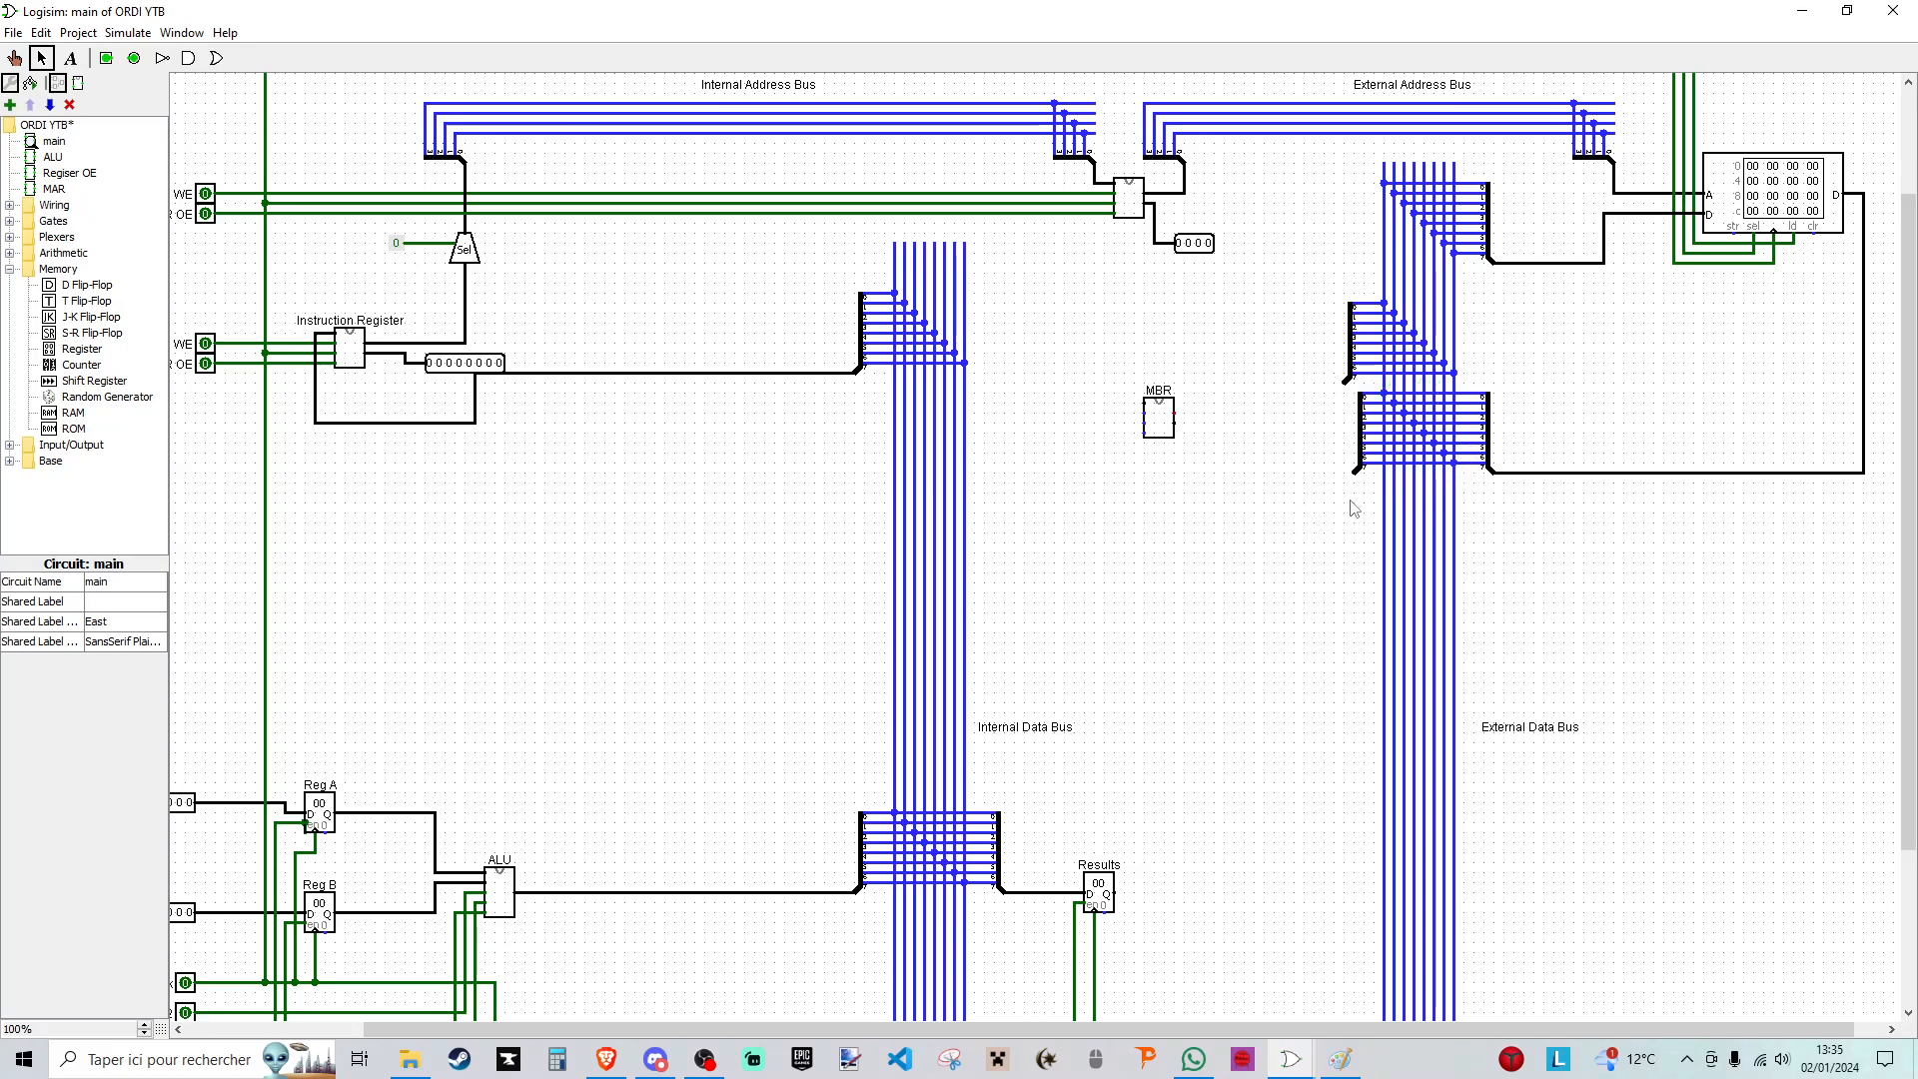
drag(1345, 387, 1355, 388)
- Wire the MBR's output toward the upper external data bus splitter and delete the segment that joins the splitter
drag(1176, 416, 1359, 382)
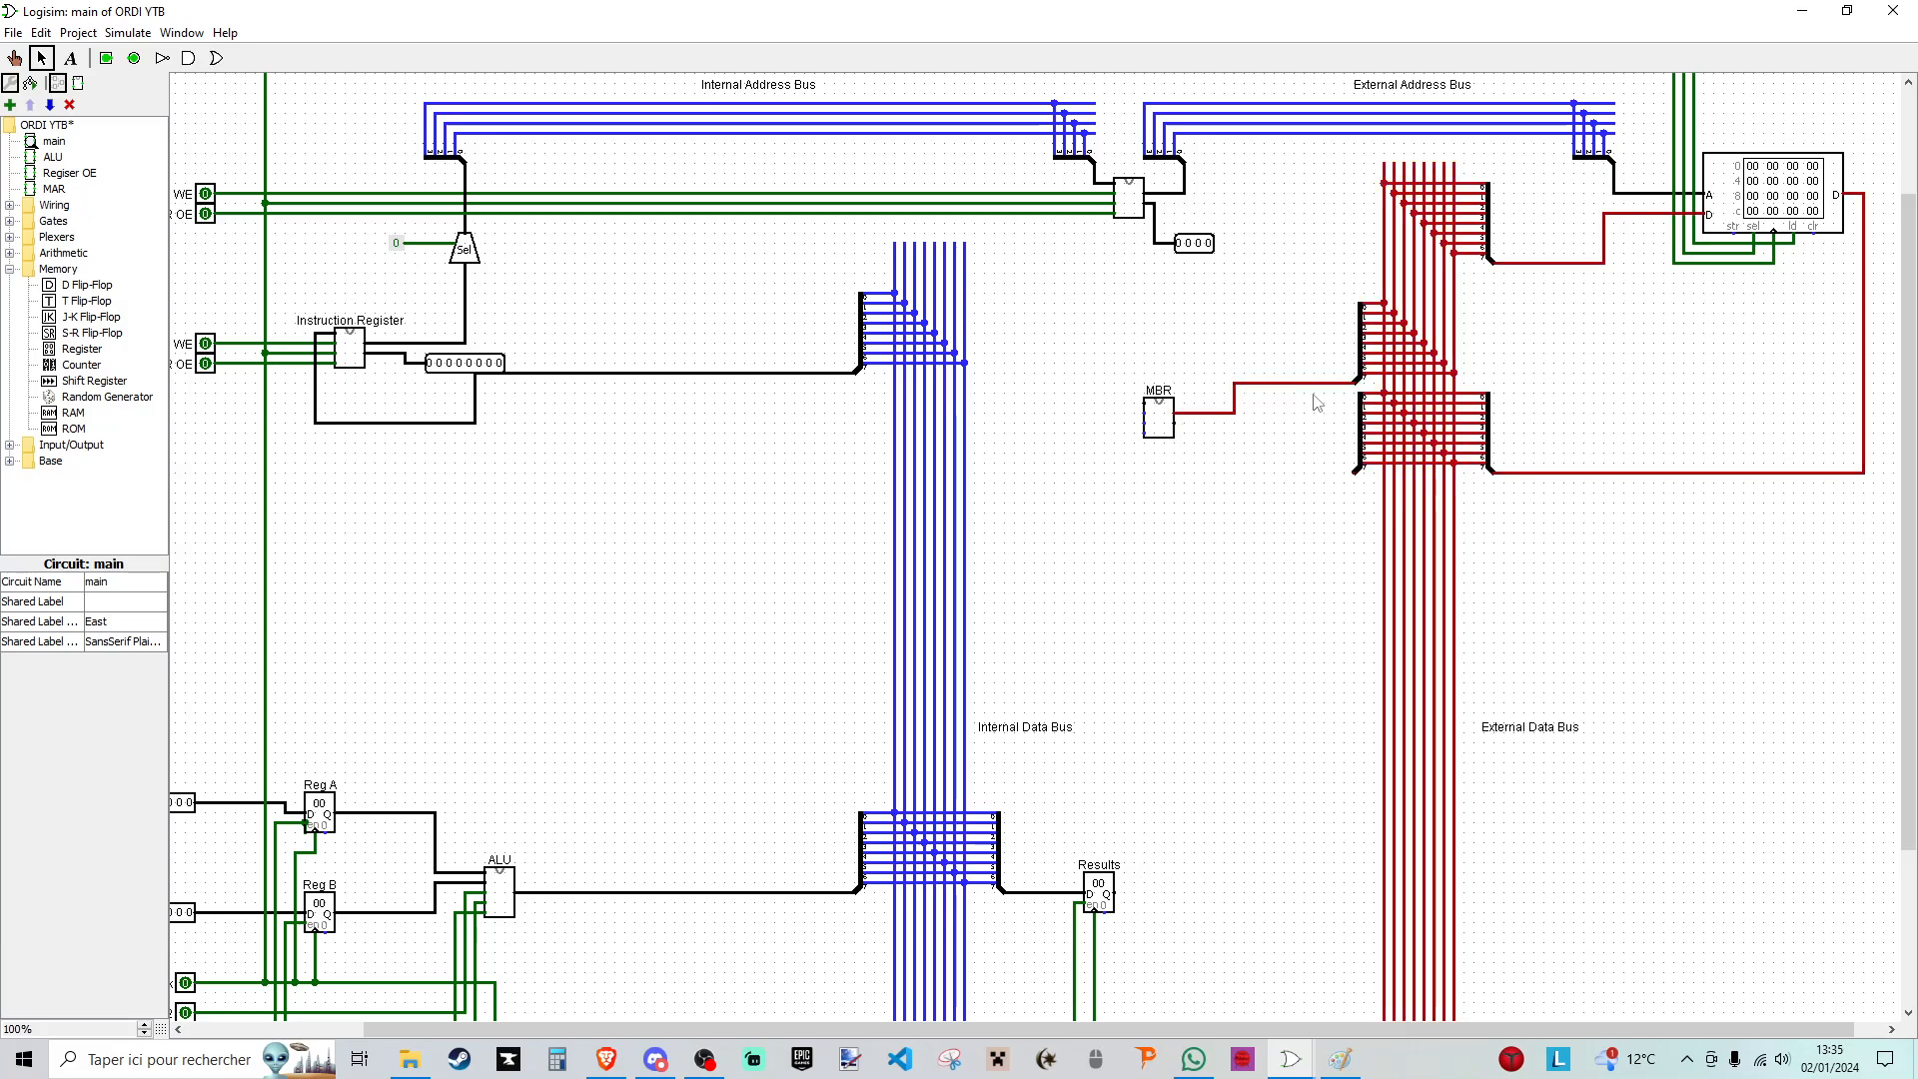
click(1169, 426)
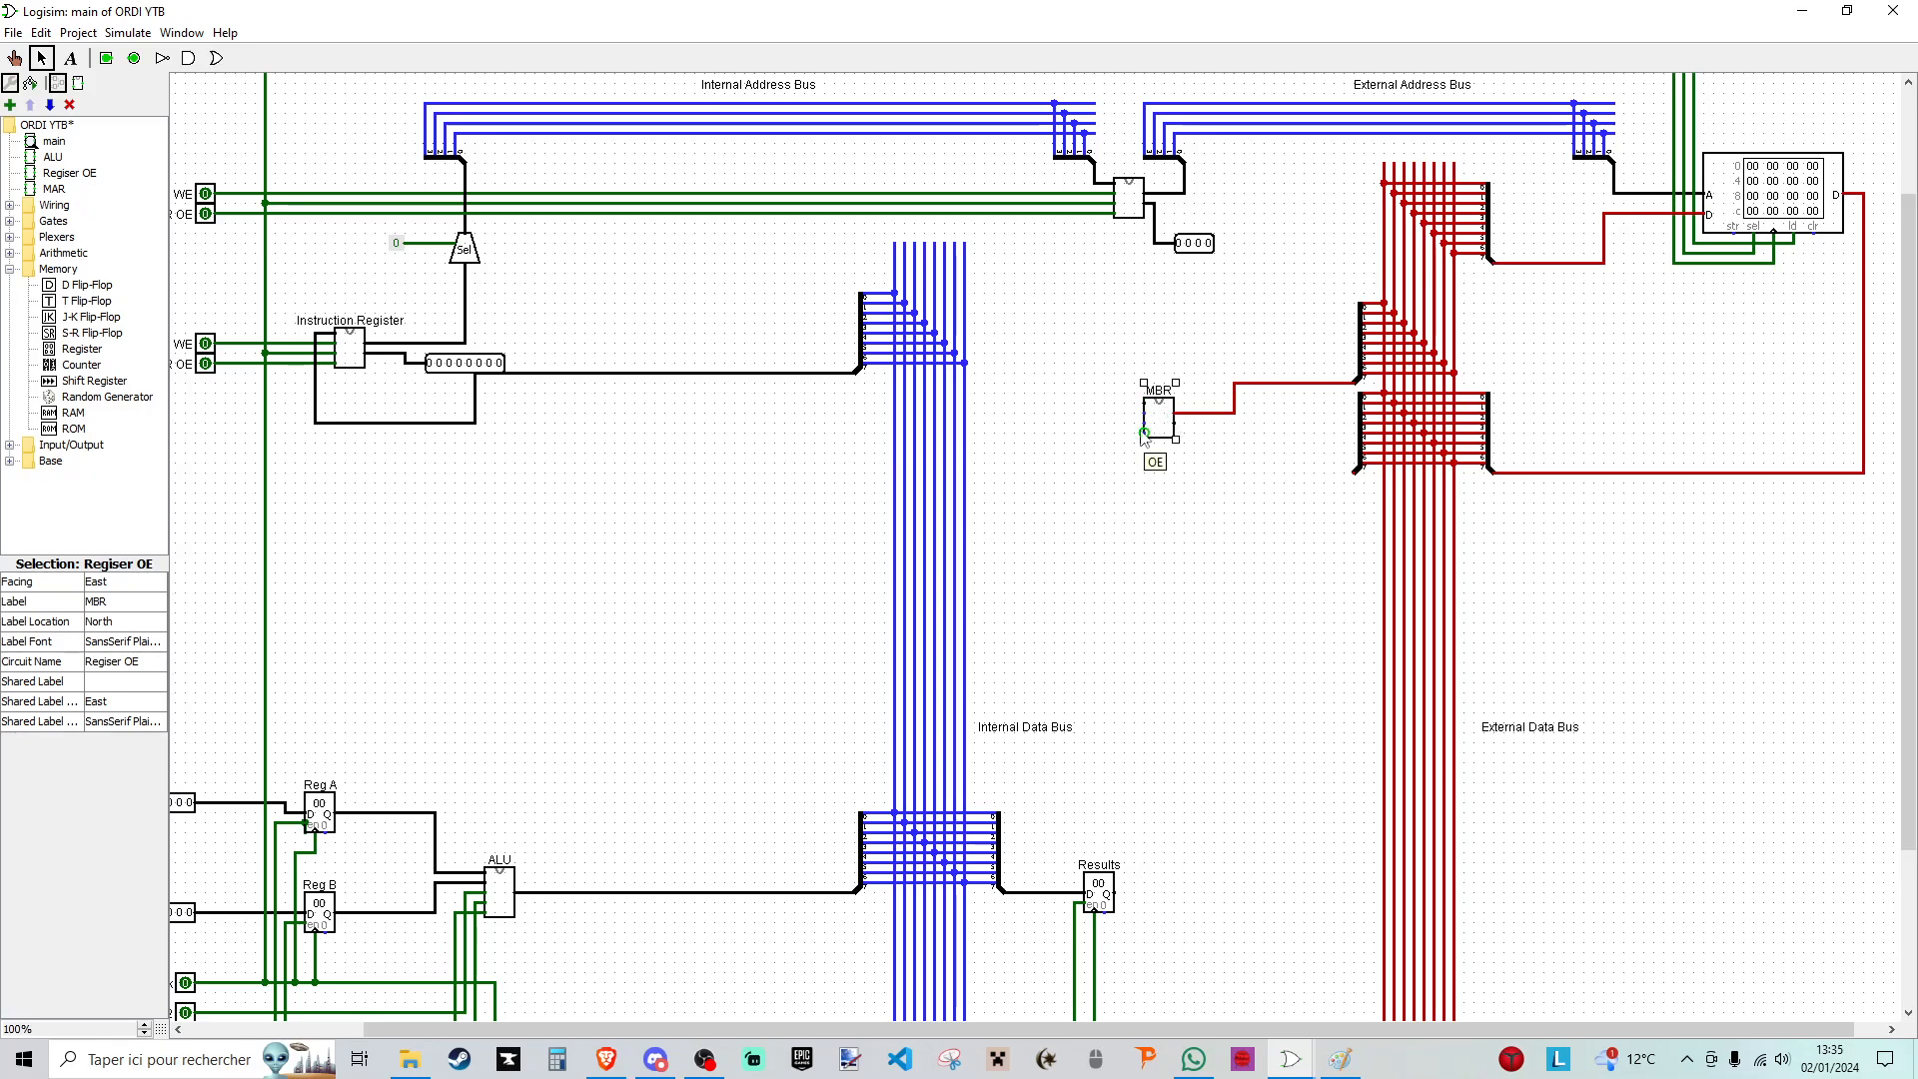
click(1260, 383)
key(Delete)
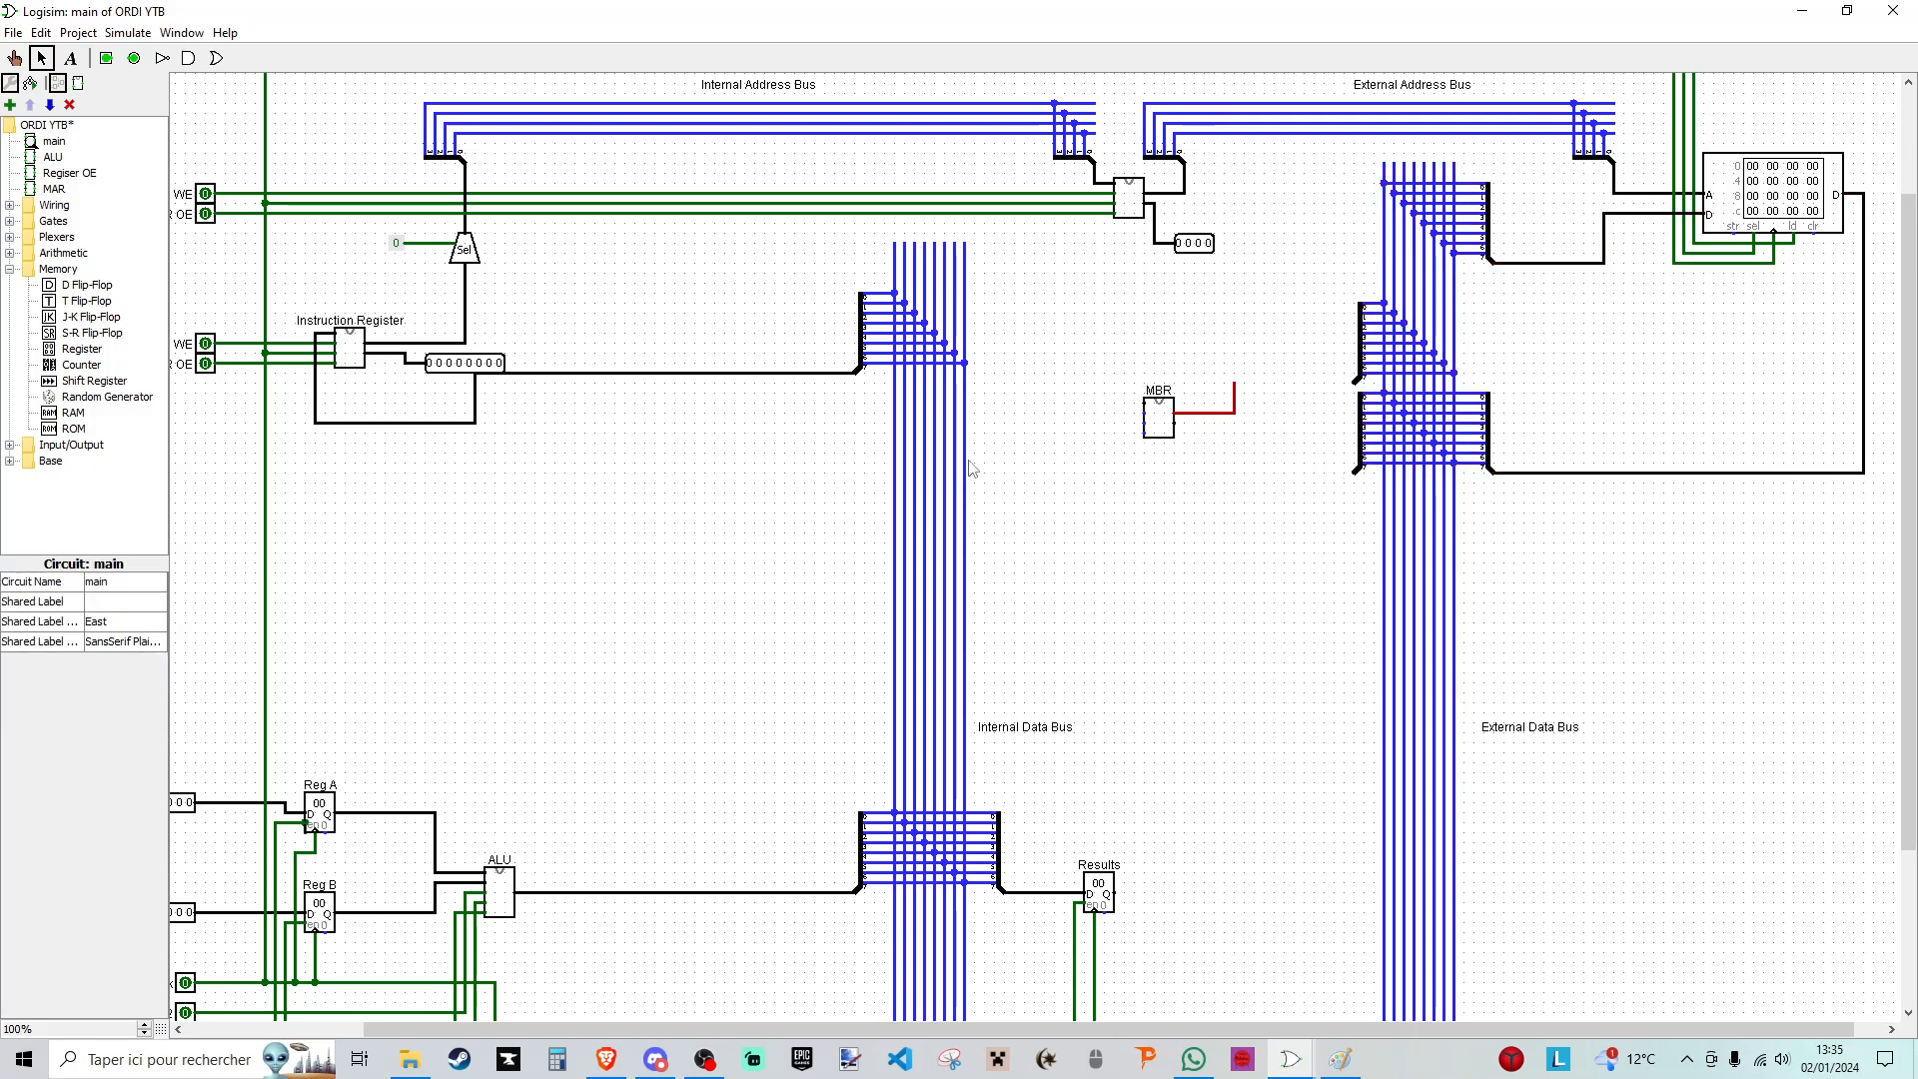
- Duplicate the Results register's bus splitter and align the copy on the internal data bus opposite the lower external-bus splitter
drag(1039, 767, 889, 901)
key(ctrl+d)
drag(1010, 861, 1001, 442)
click(1064, 449)
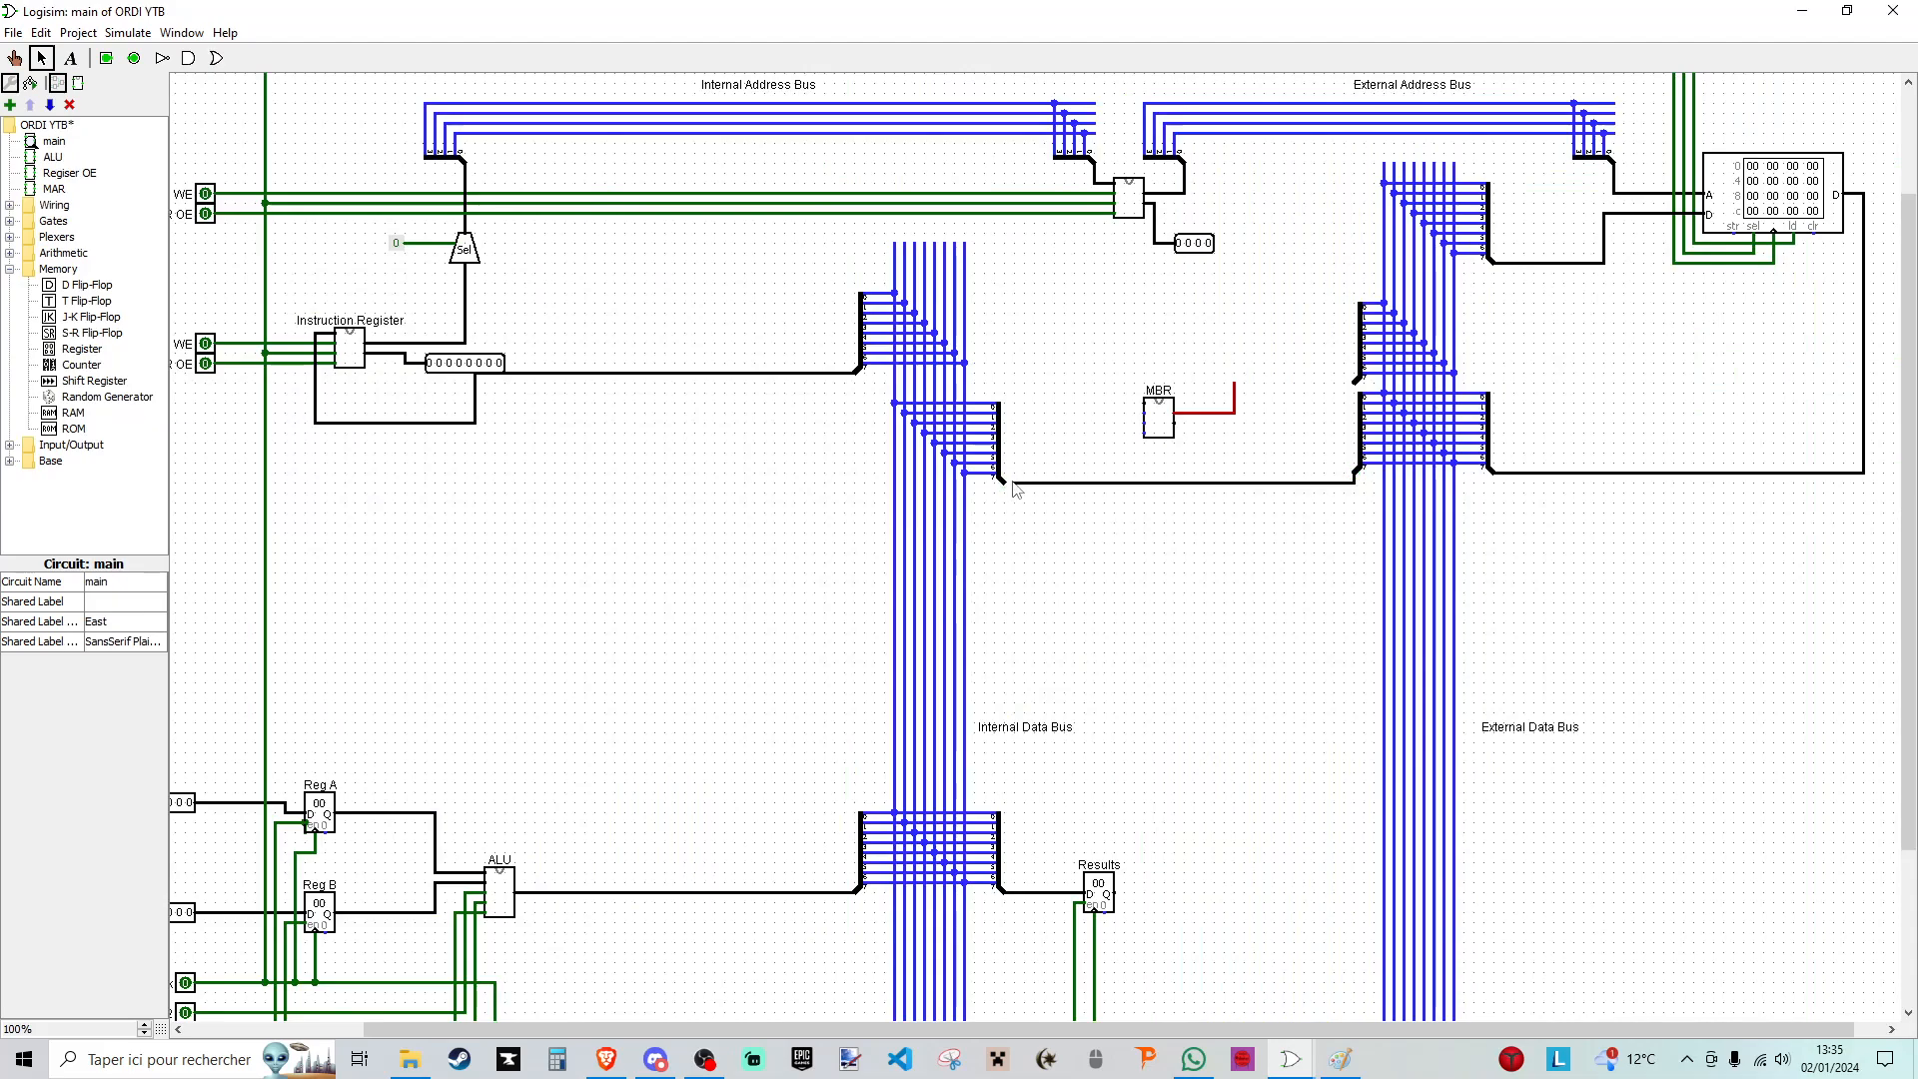
drag(1051, 512, 875, 384)
- Wire the new internal-bus splitter to the lower external-bus splitter, branch it to the MBR's data input, and extend the MBR output wiring
drag(1002, 469, 1359, 470)
drag(1104, 470, 1139, 413)
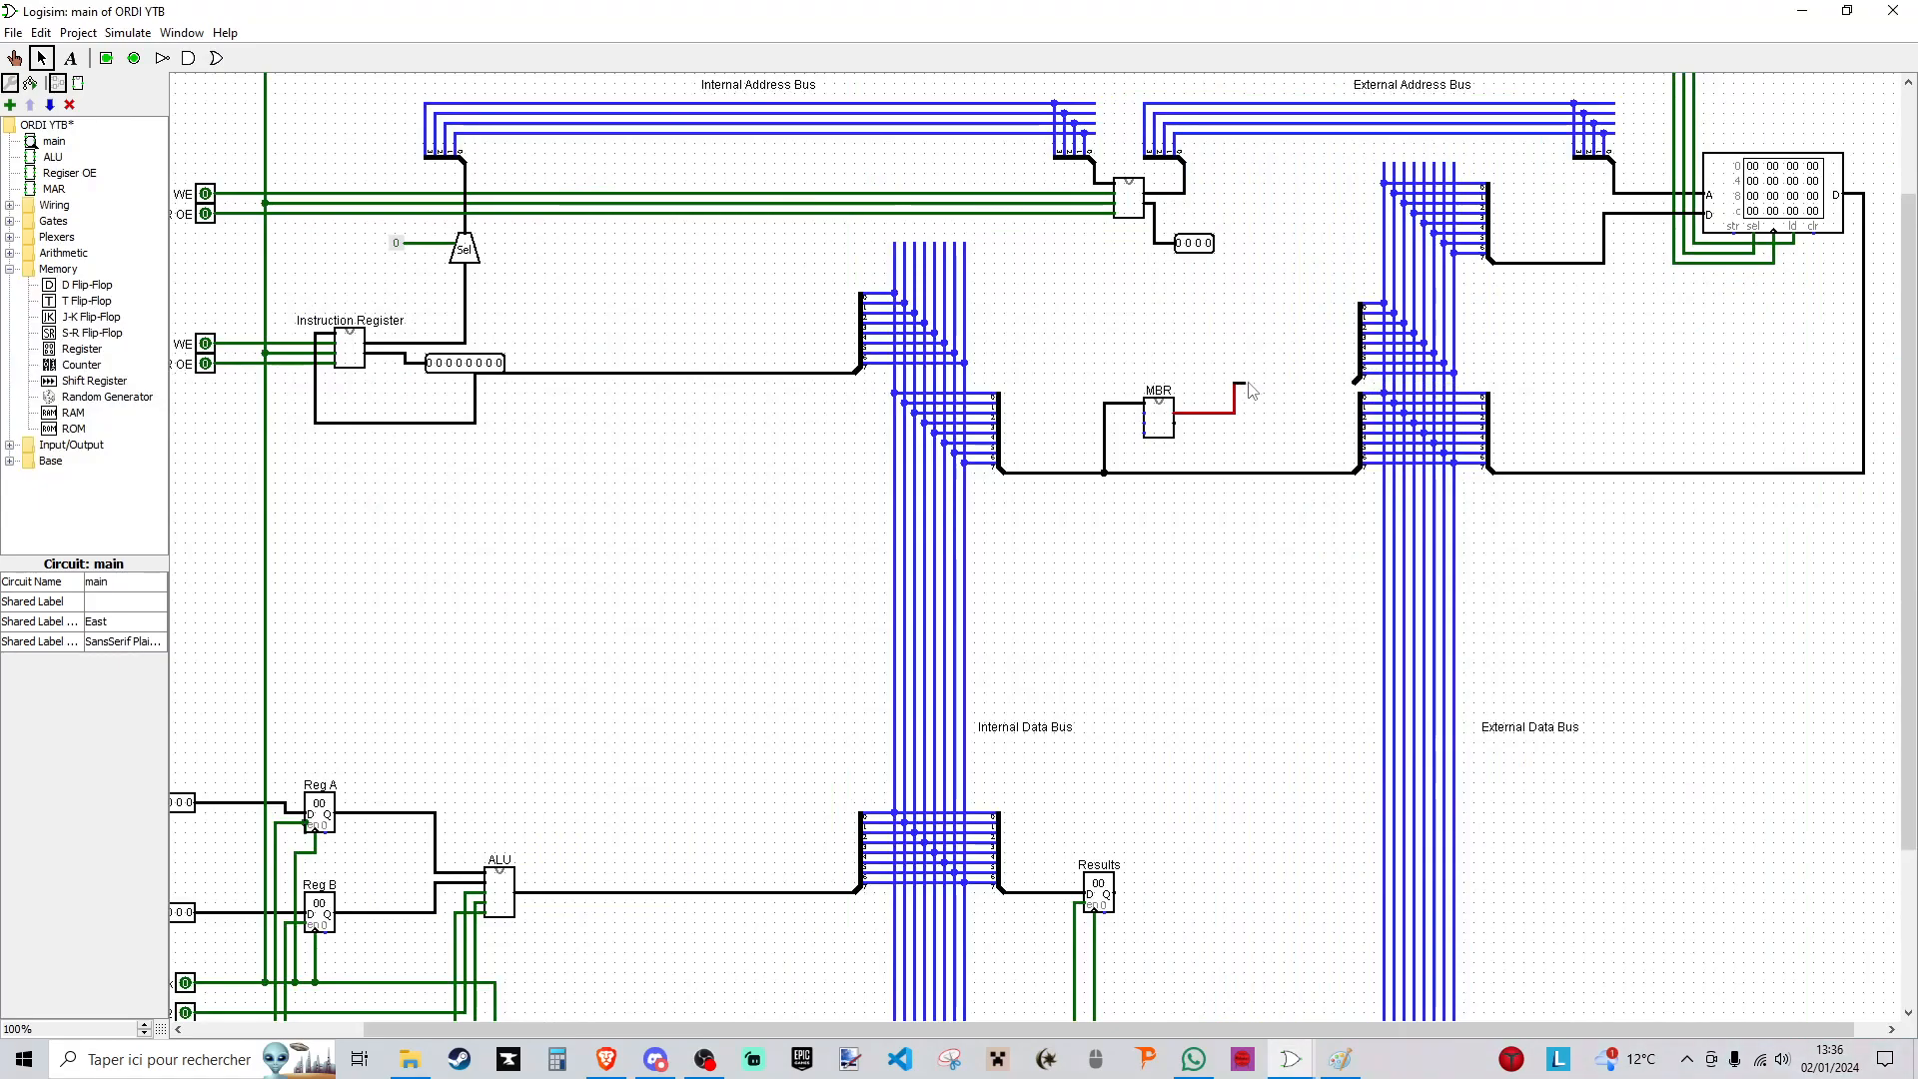
drag(1252, 388, 1344, 383)
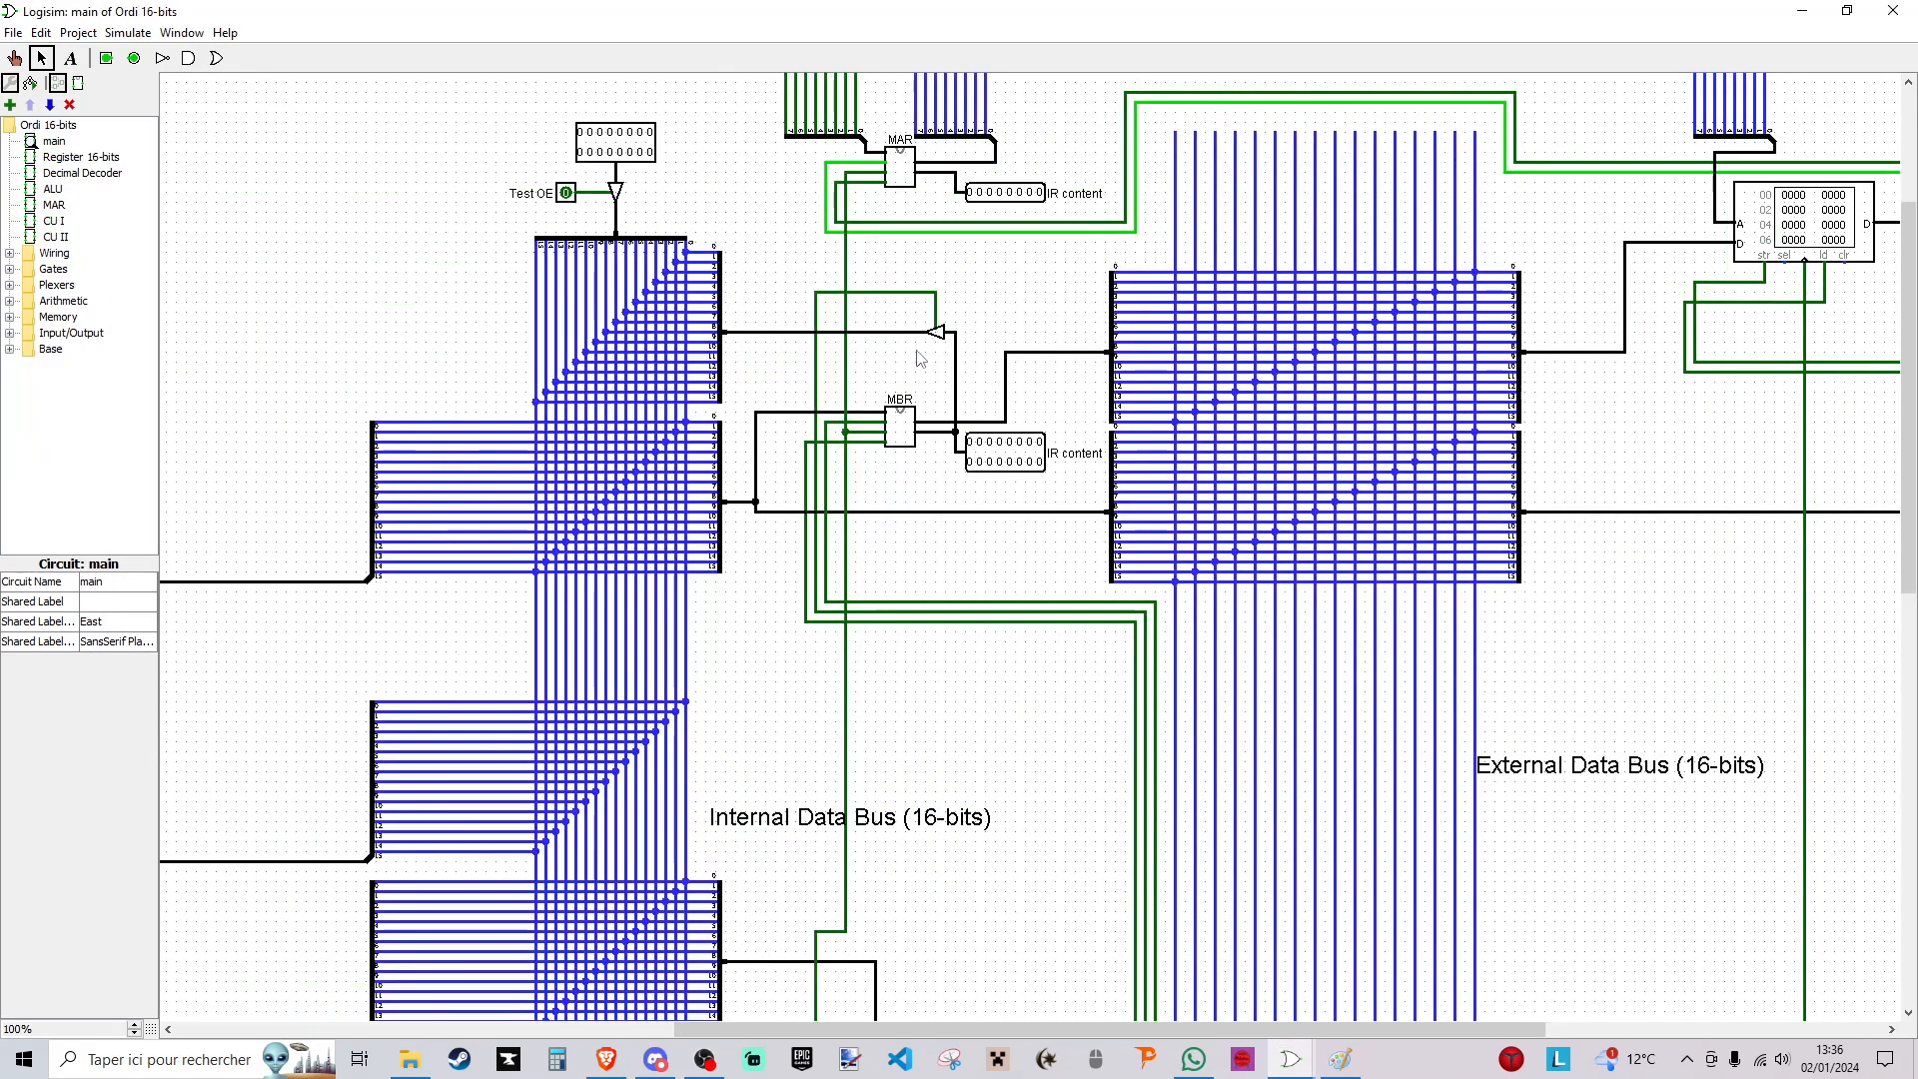
click(935, 332)
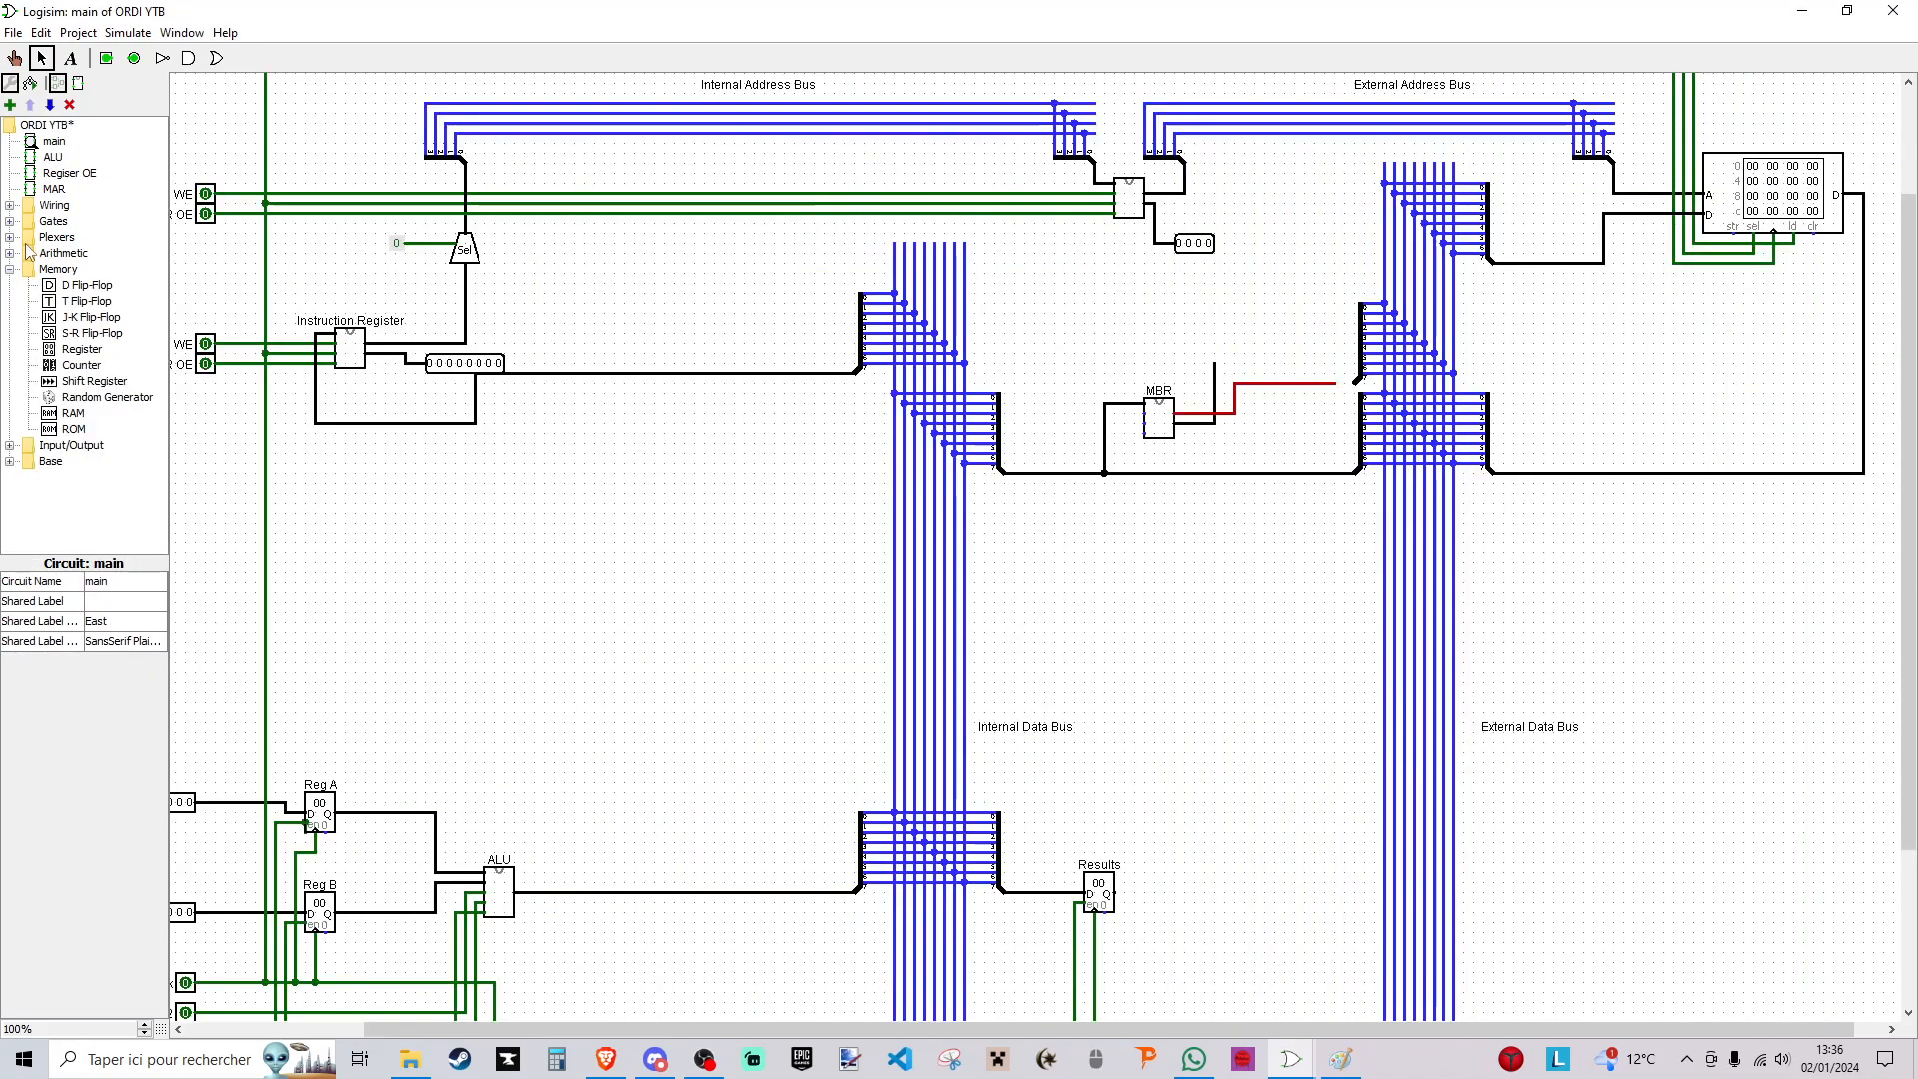
- Place a west-facing, 8-bit Controlled Buffer above the MBR and wire its input to the MBR's lower output
click(10, 221)
click(100, 396)
click(1111, 304)
click(120, 582)
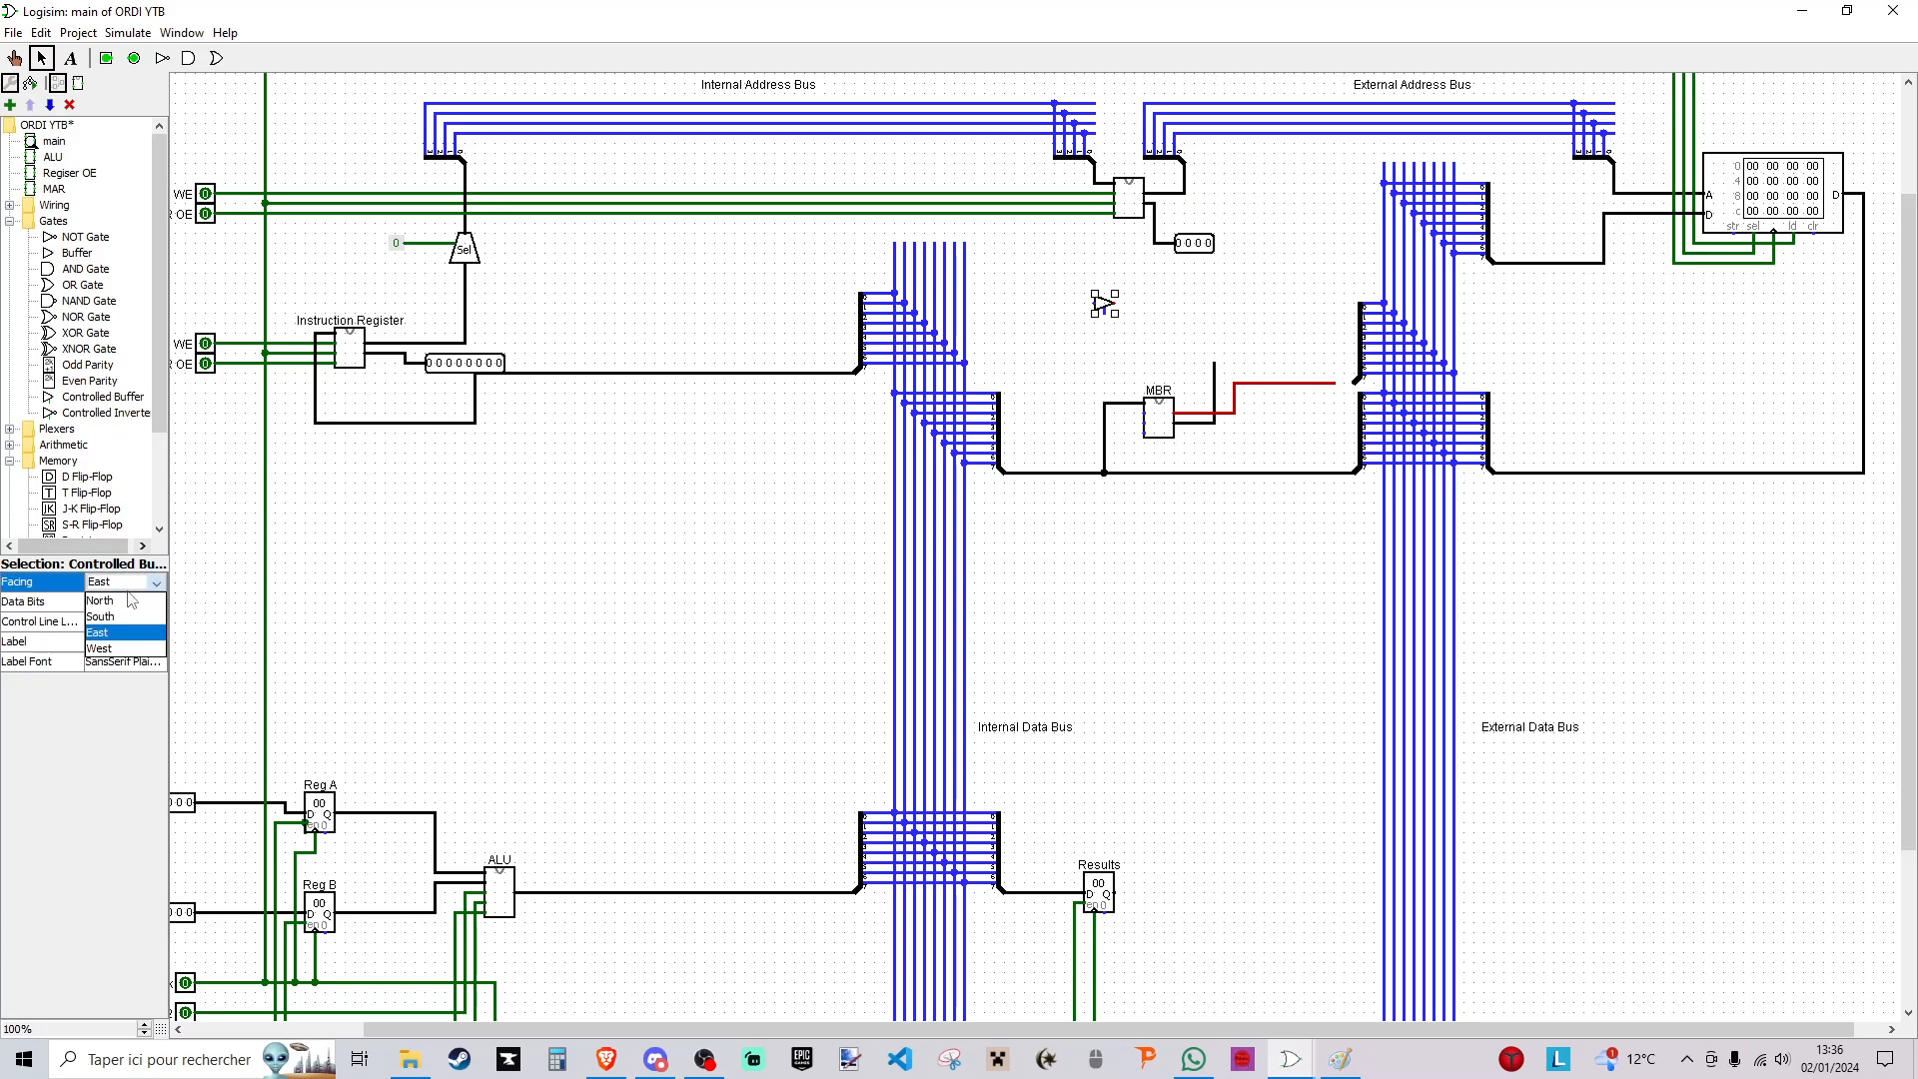
click(127, 646)
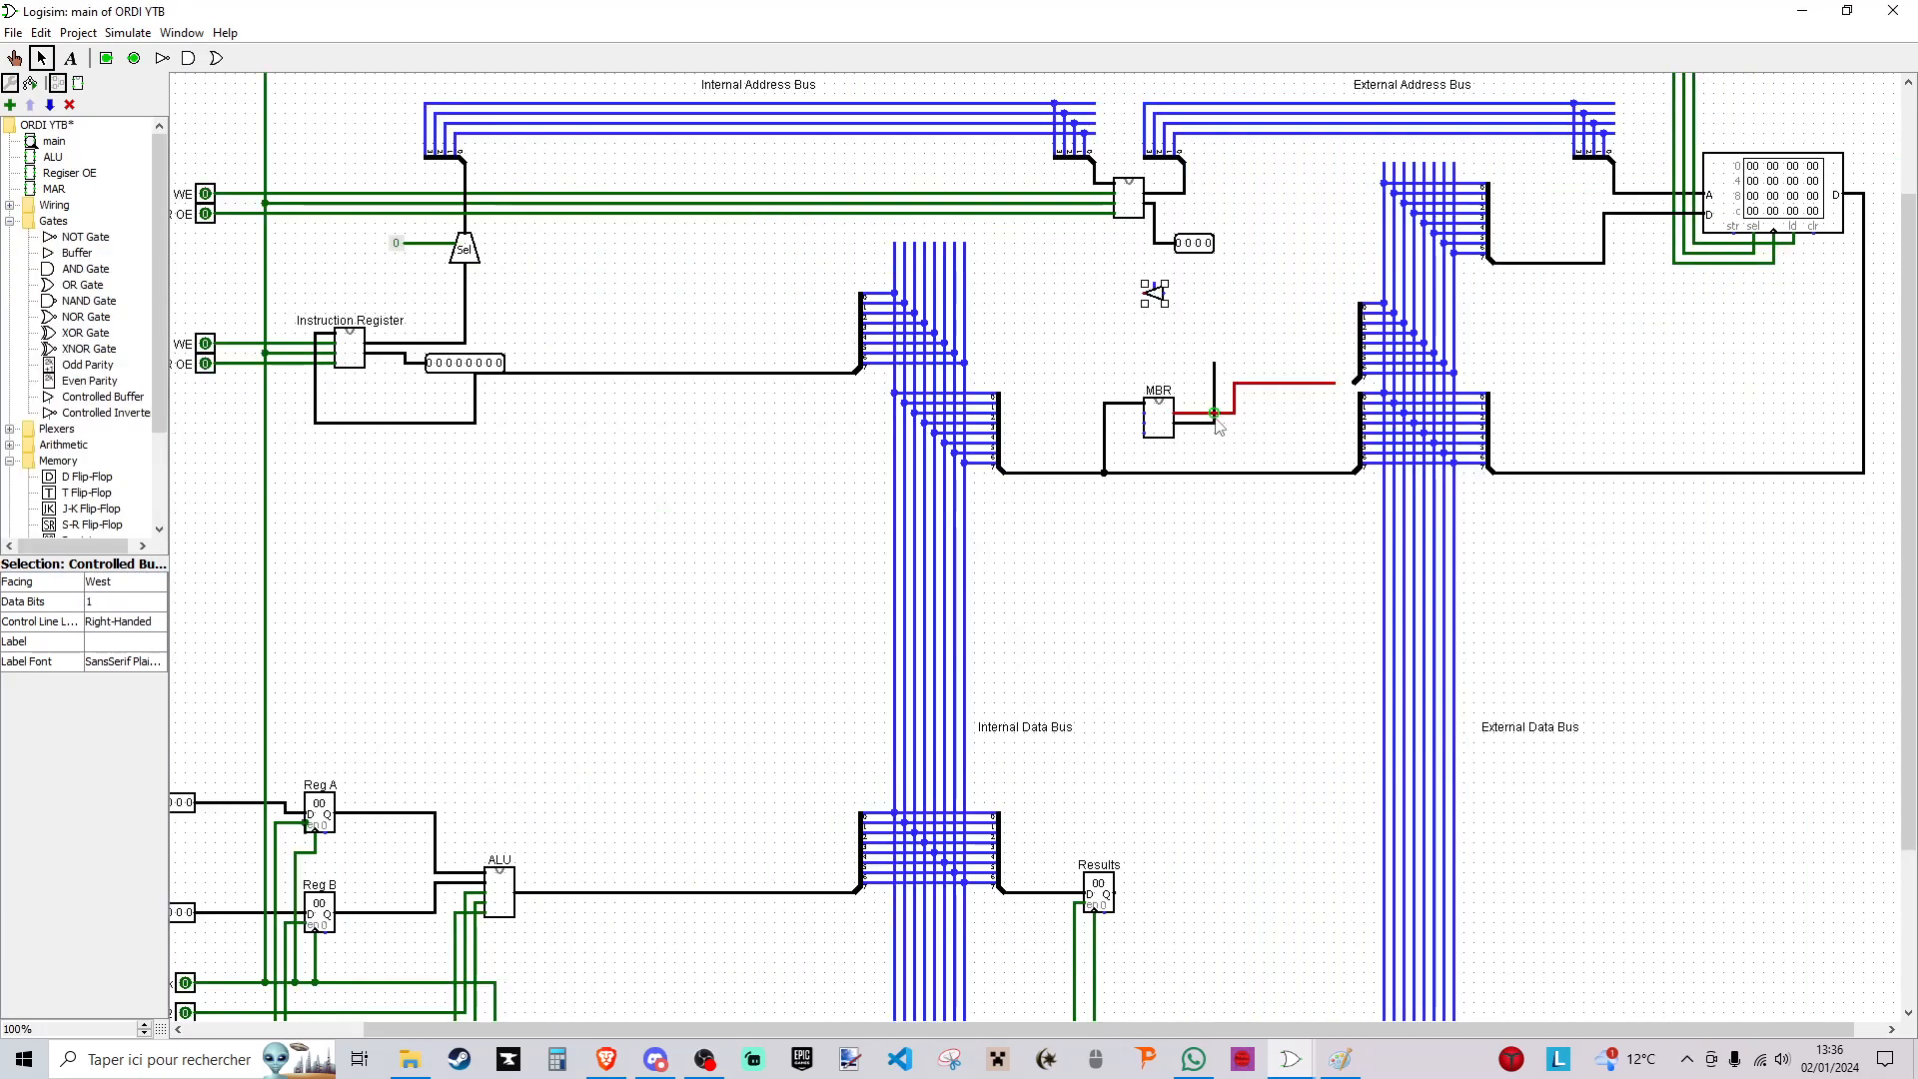
mouse_move(1179, 422)
mouse_down()
mouse_move(1214, 404)
mouse_move(1167, 294)
mouse_up()
click(145, 603)
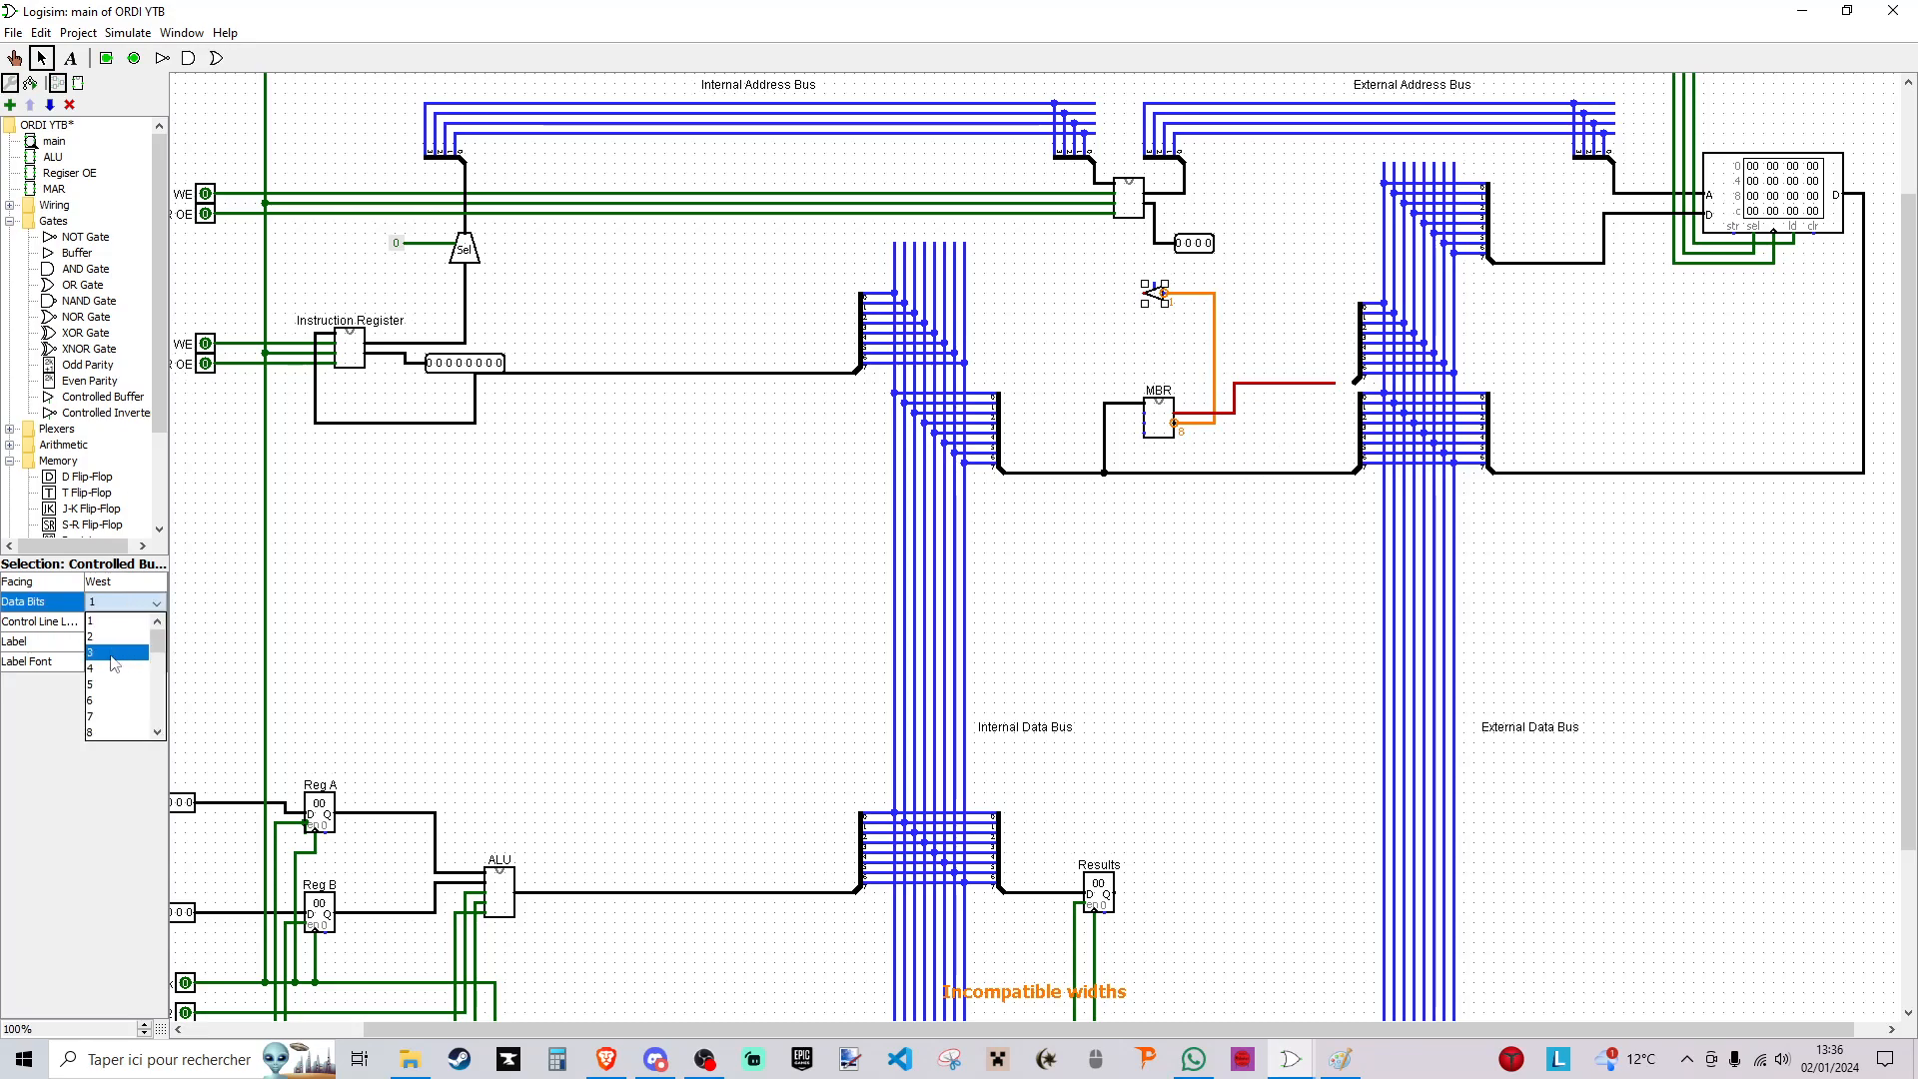
click(98, 731)
- Duplicate the MBR's internal-bus splitter directly above the original and wire it to the controlled buffer's output
drag(1020, 370, 879, 502)
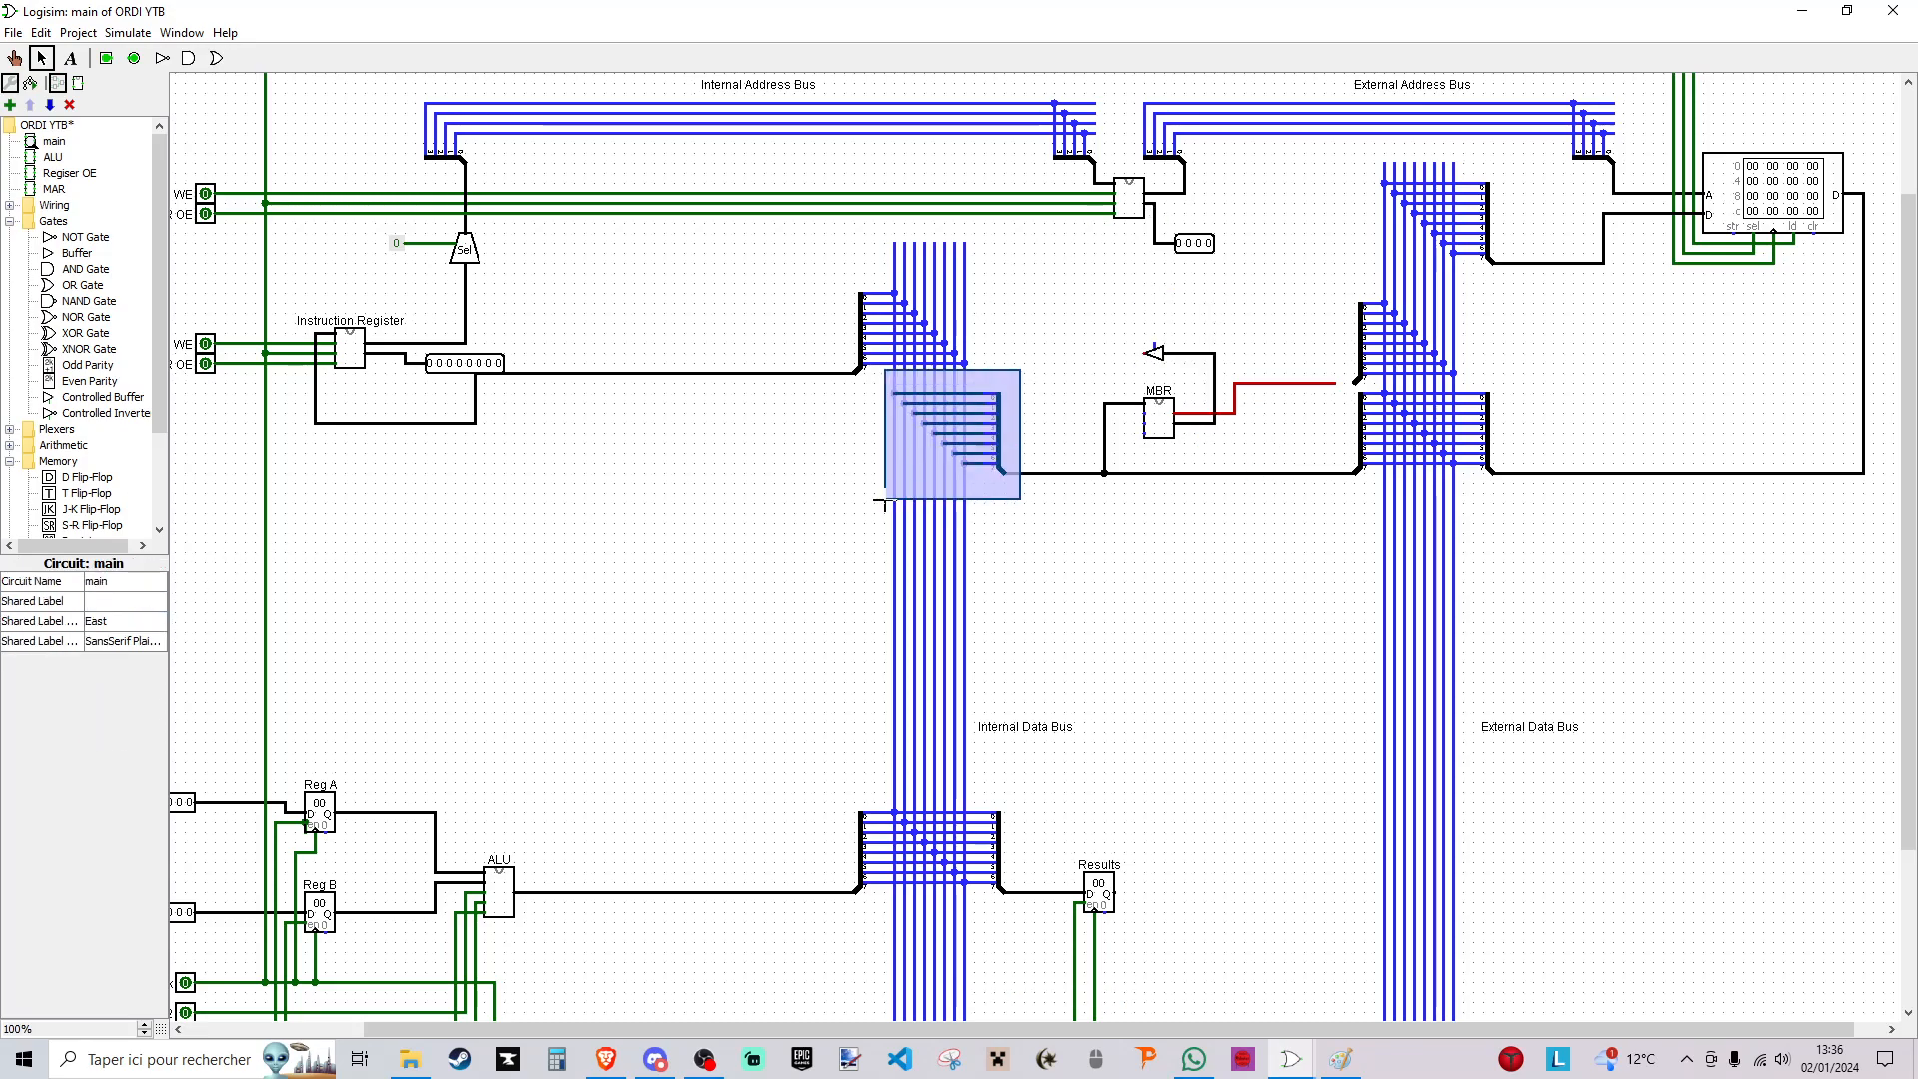
drag(1007, 446, 997, 336)
click(1046, 333)
drag(1147, 357, 1036, 359)
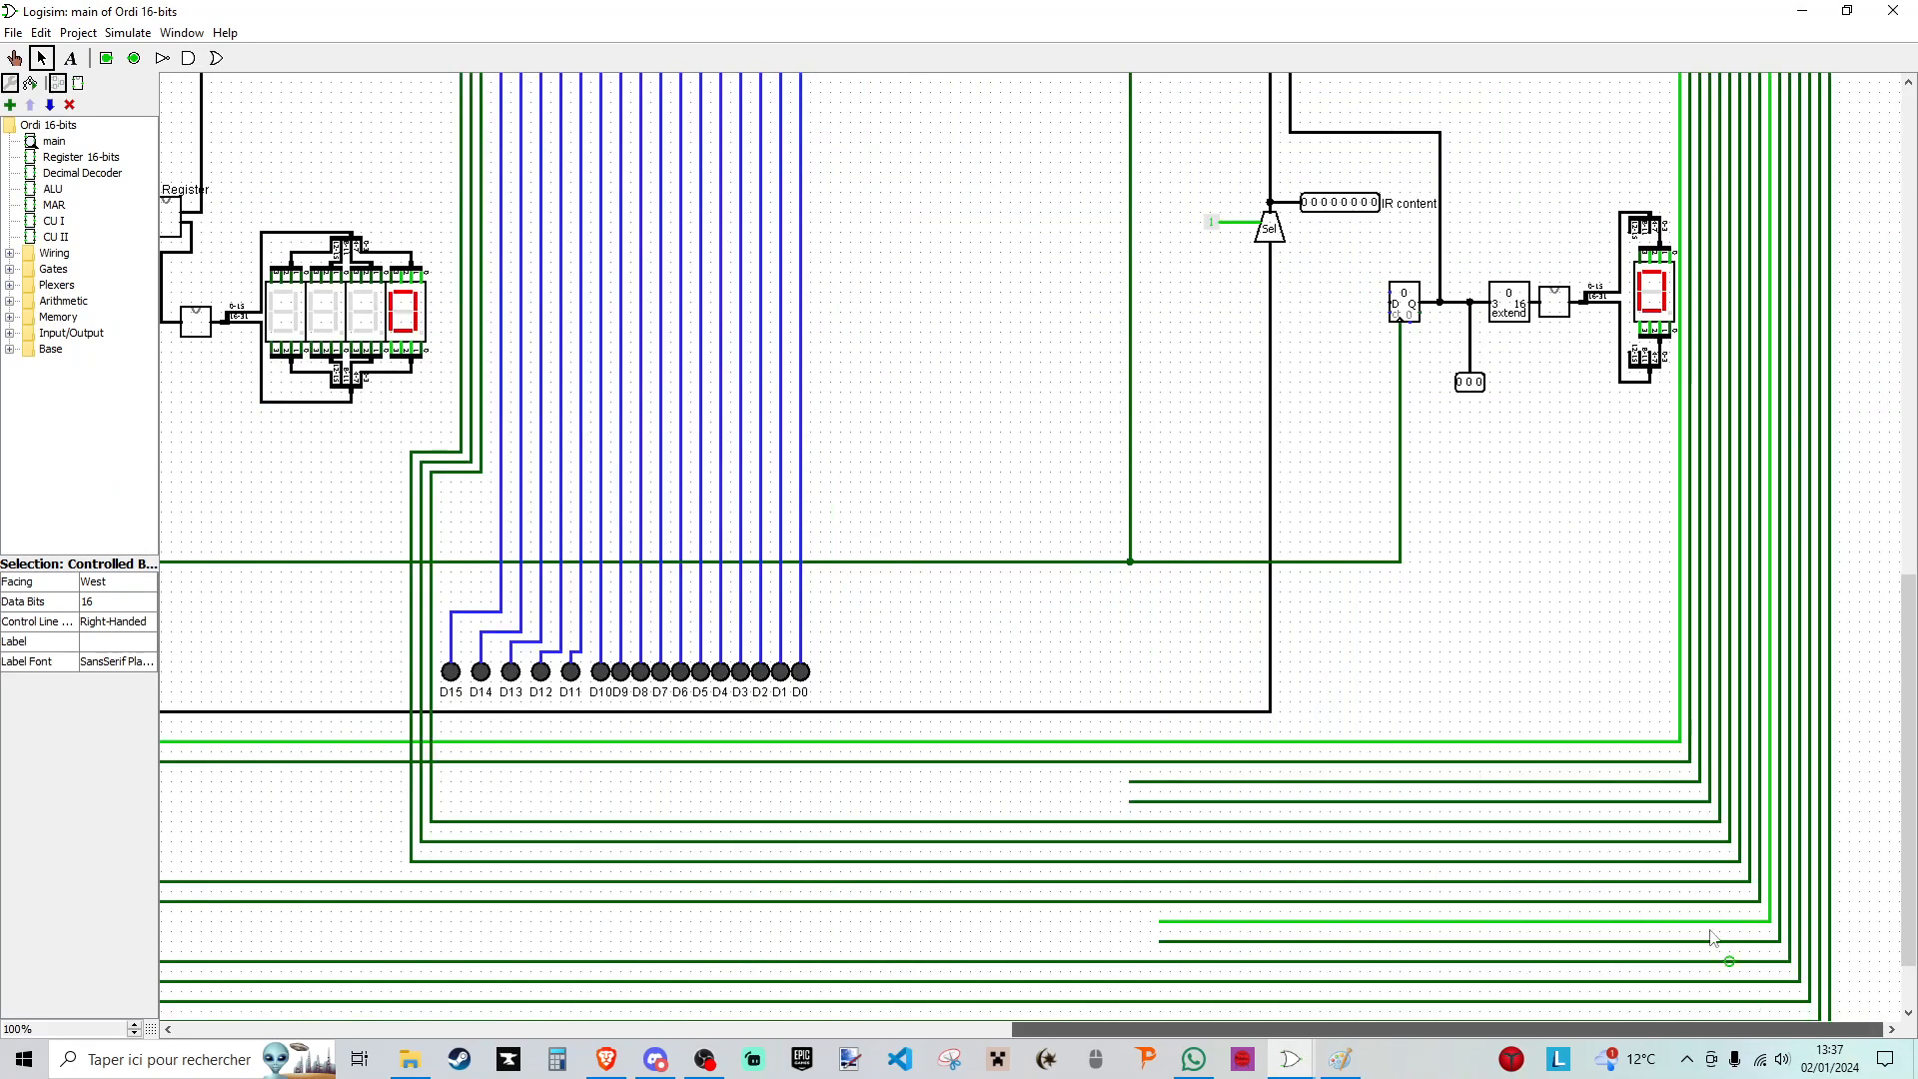
- Examine how the control units, bit selector and constant drive the MAR, MBR and RAM control lines in the Ordi 16-bits reference circuit
scroll(1695, 344, up, 4)
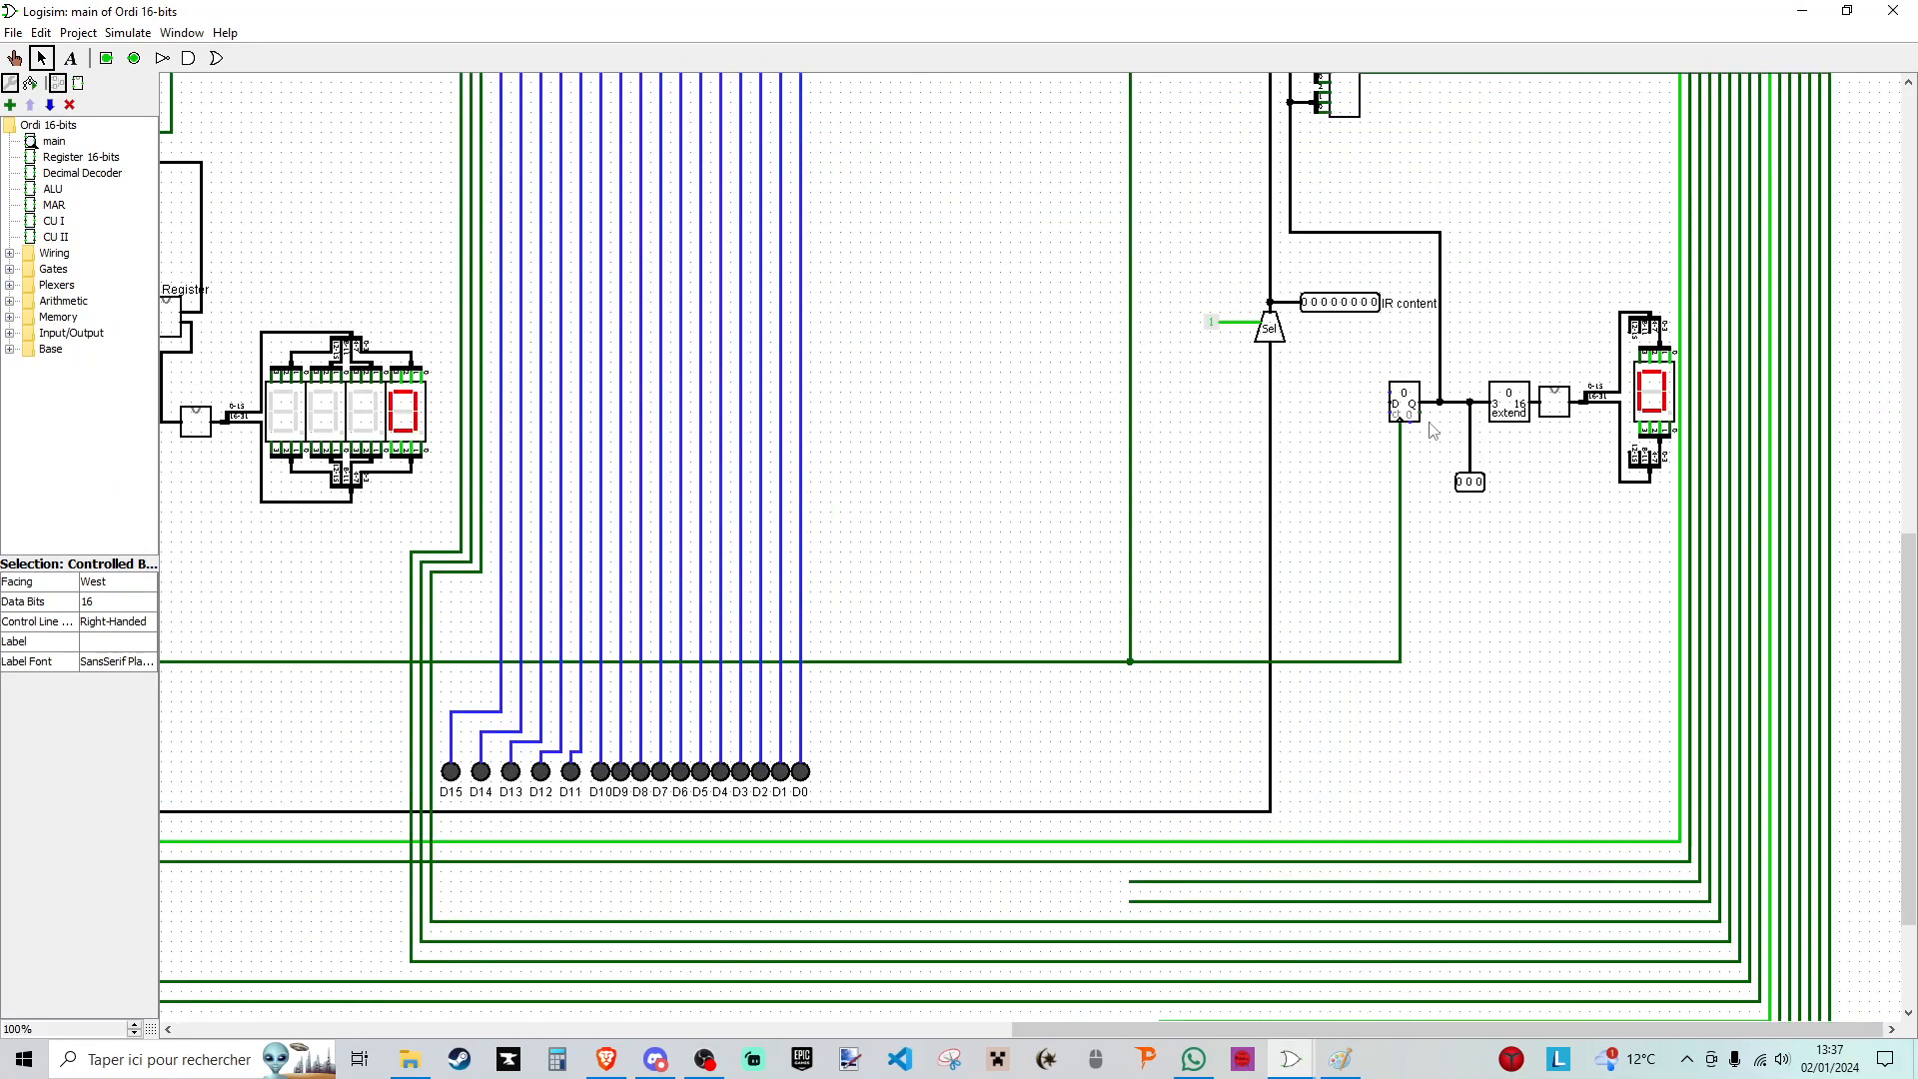
drag(1241, 129, 1435, 464)
scroll(1355, 539, up, 4)
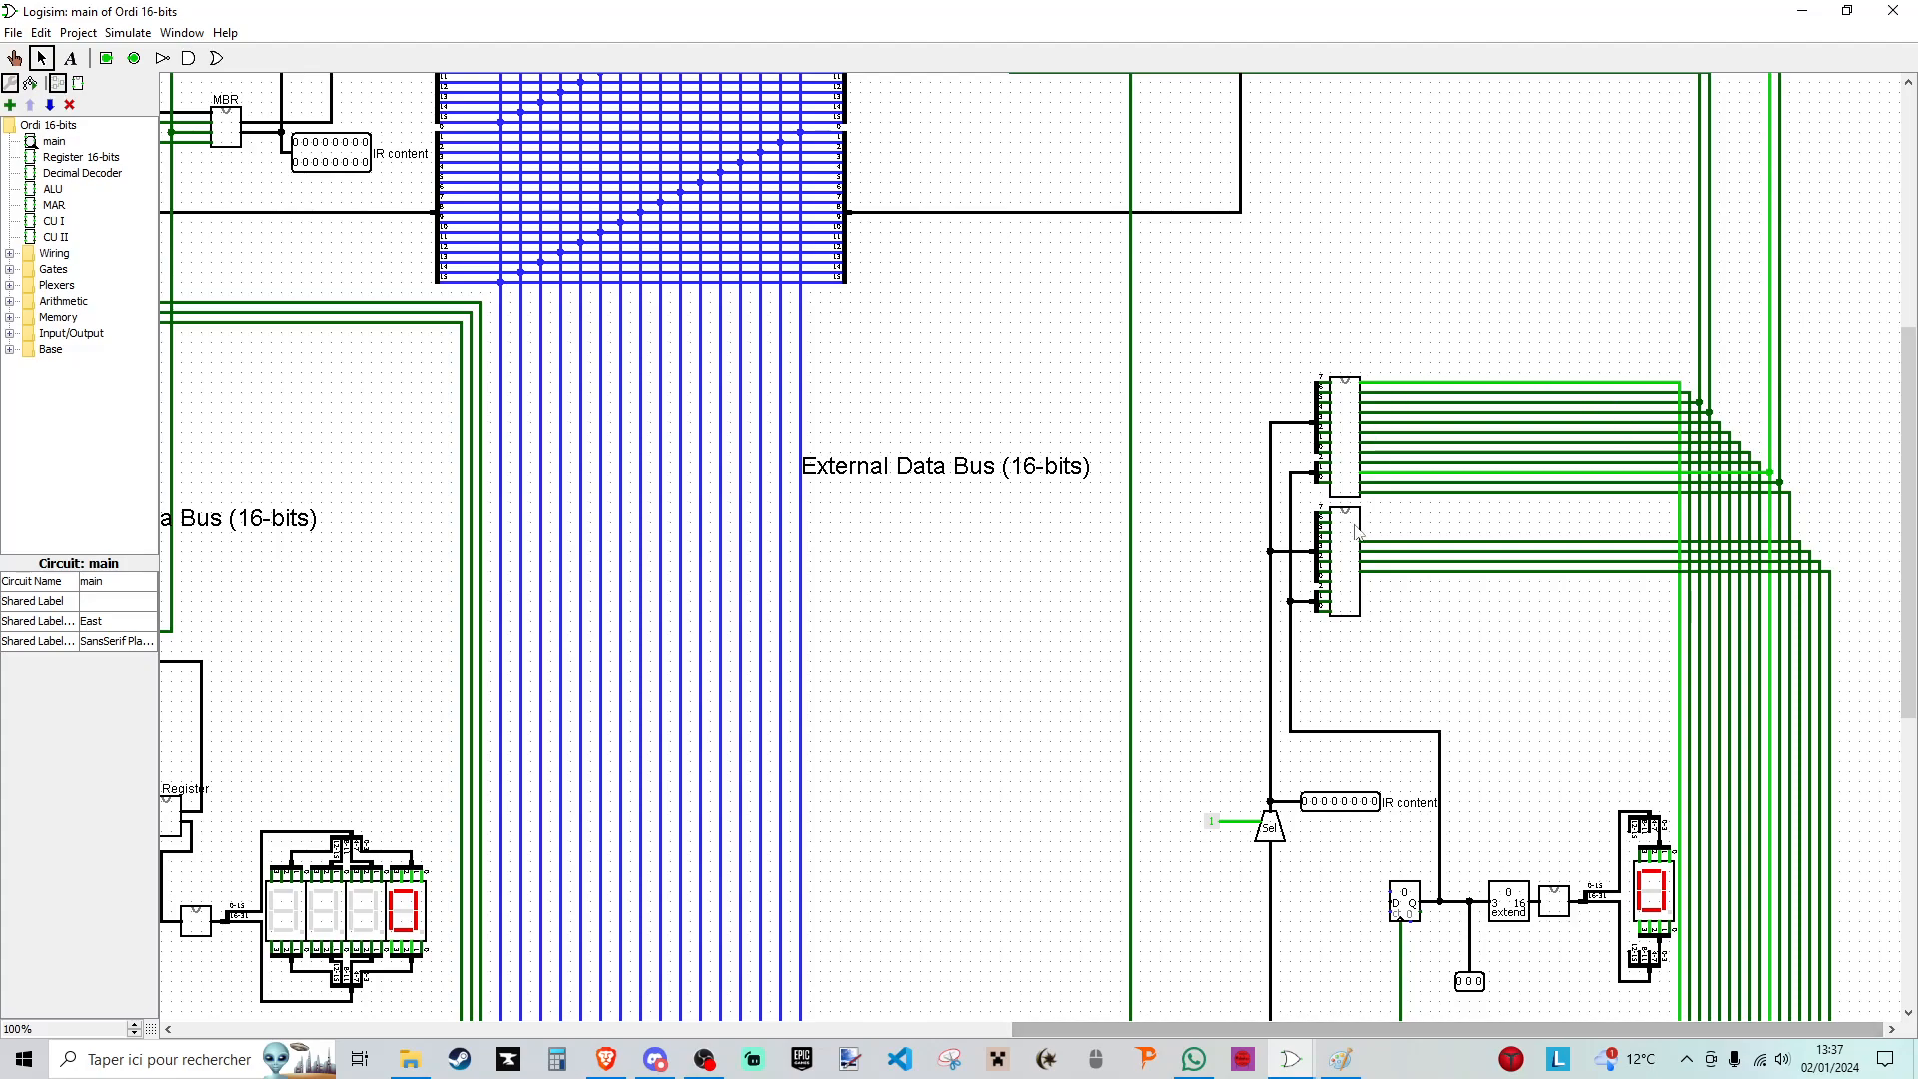
scroll(1314, 775, down, 3)
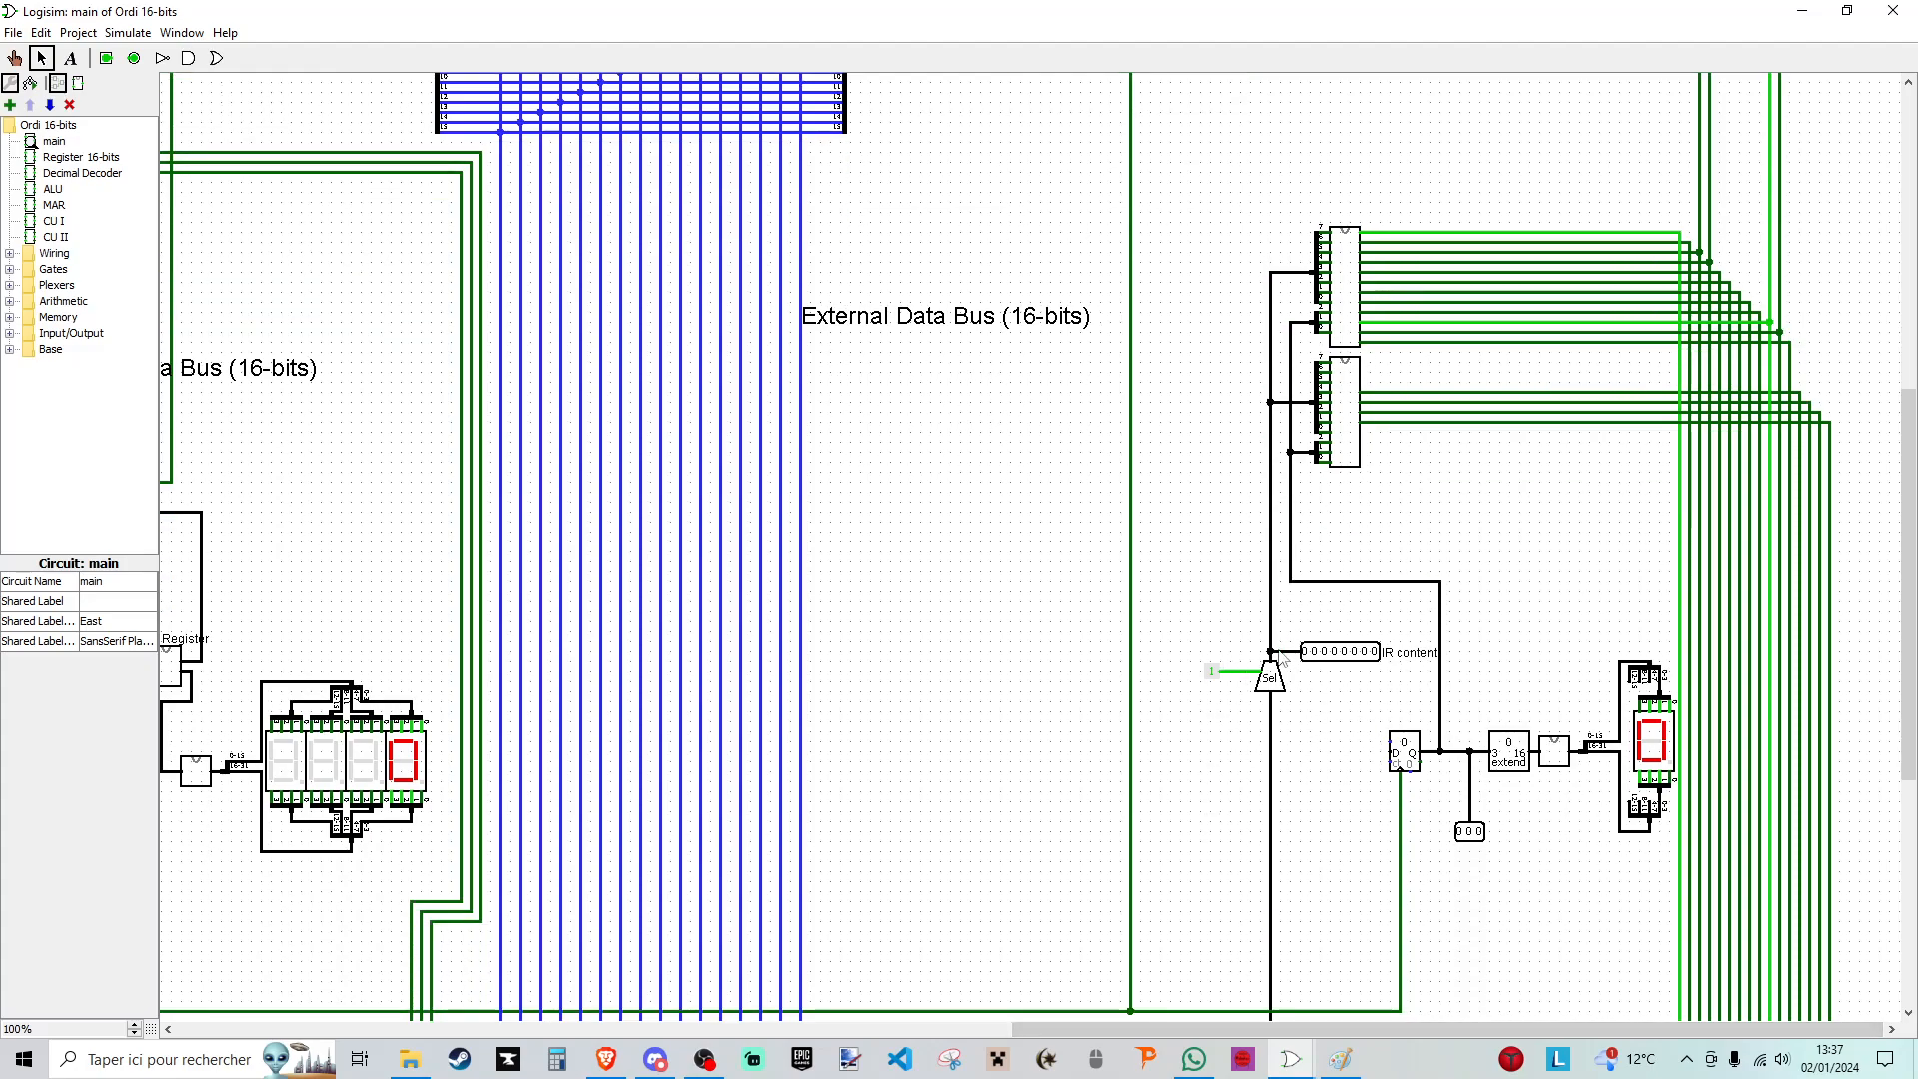
click(1272, 679)
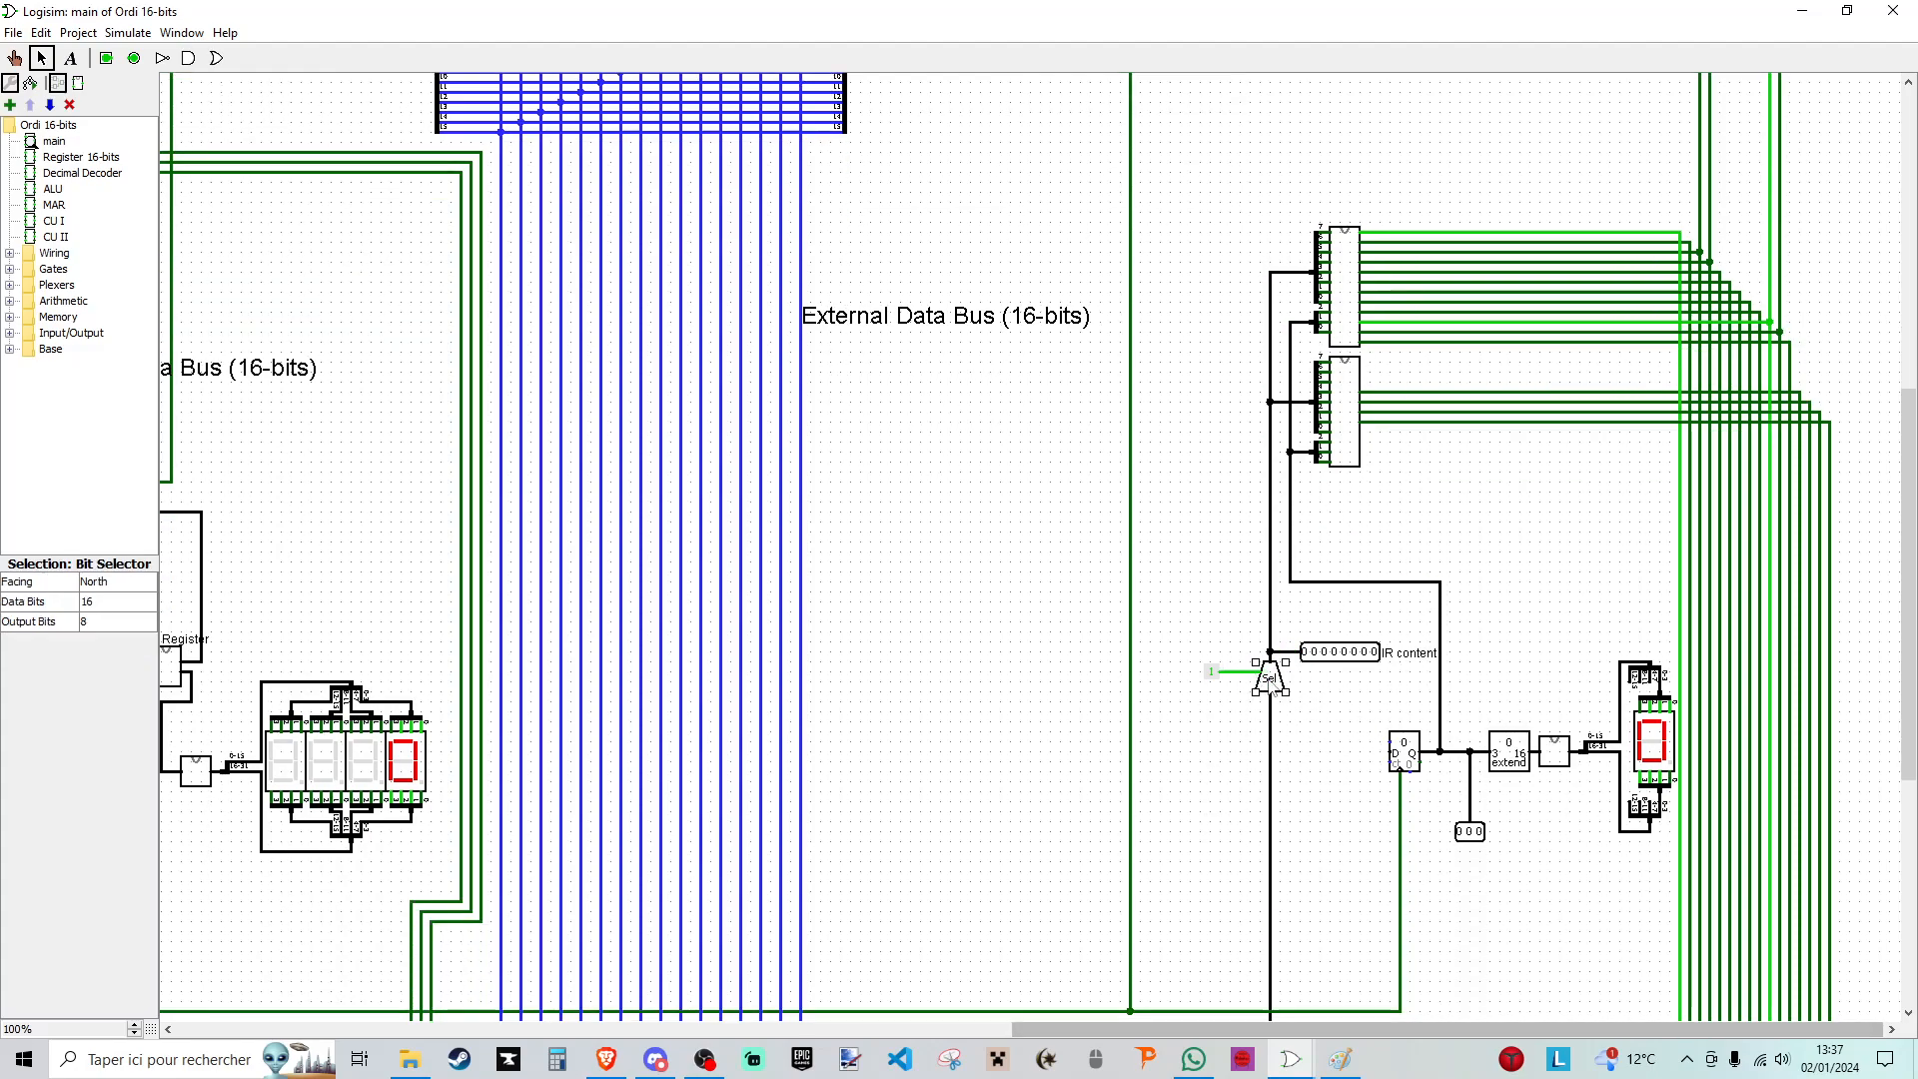
scroll(1272, 680, down, 1)
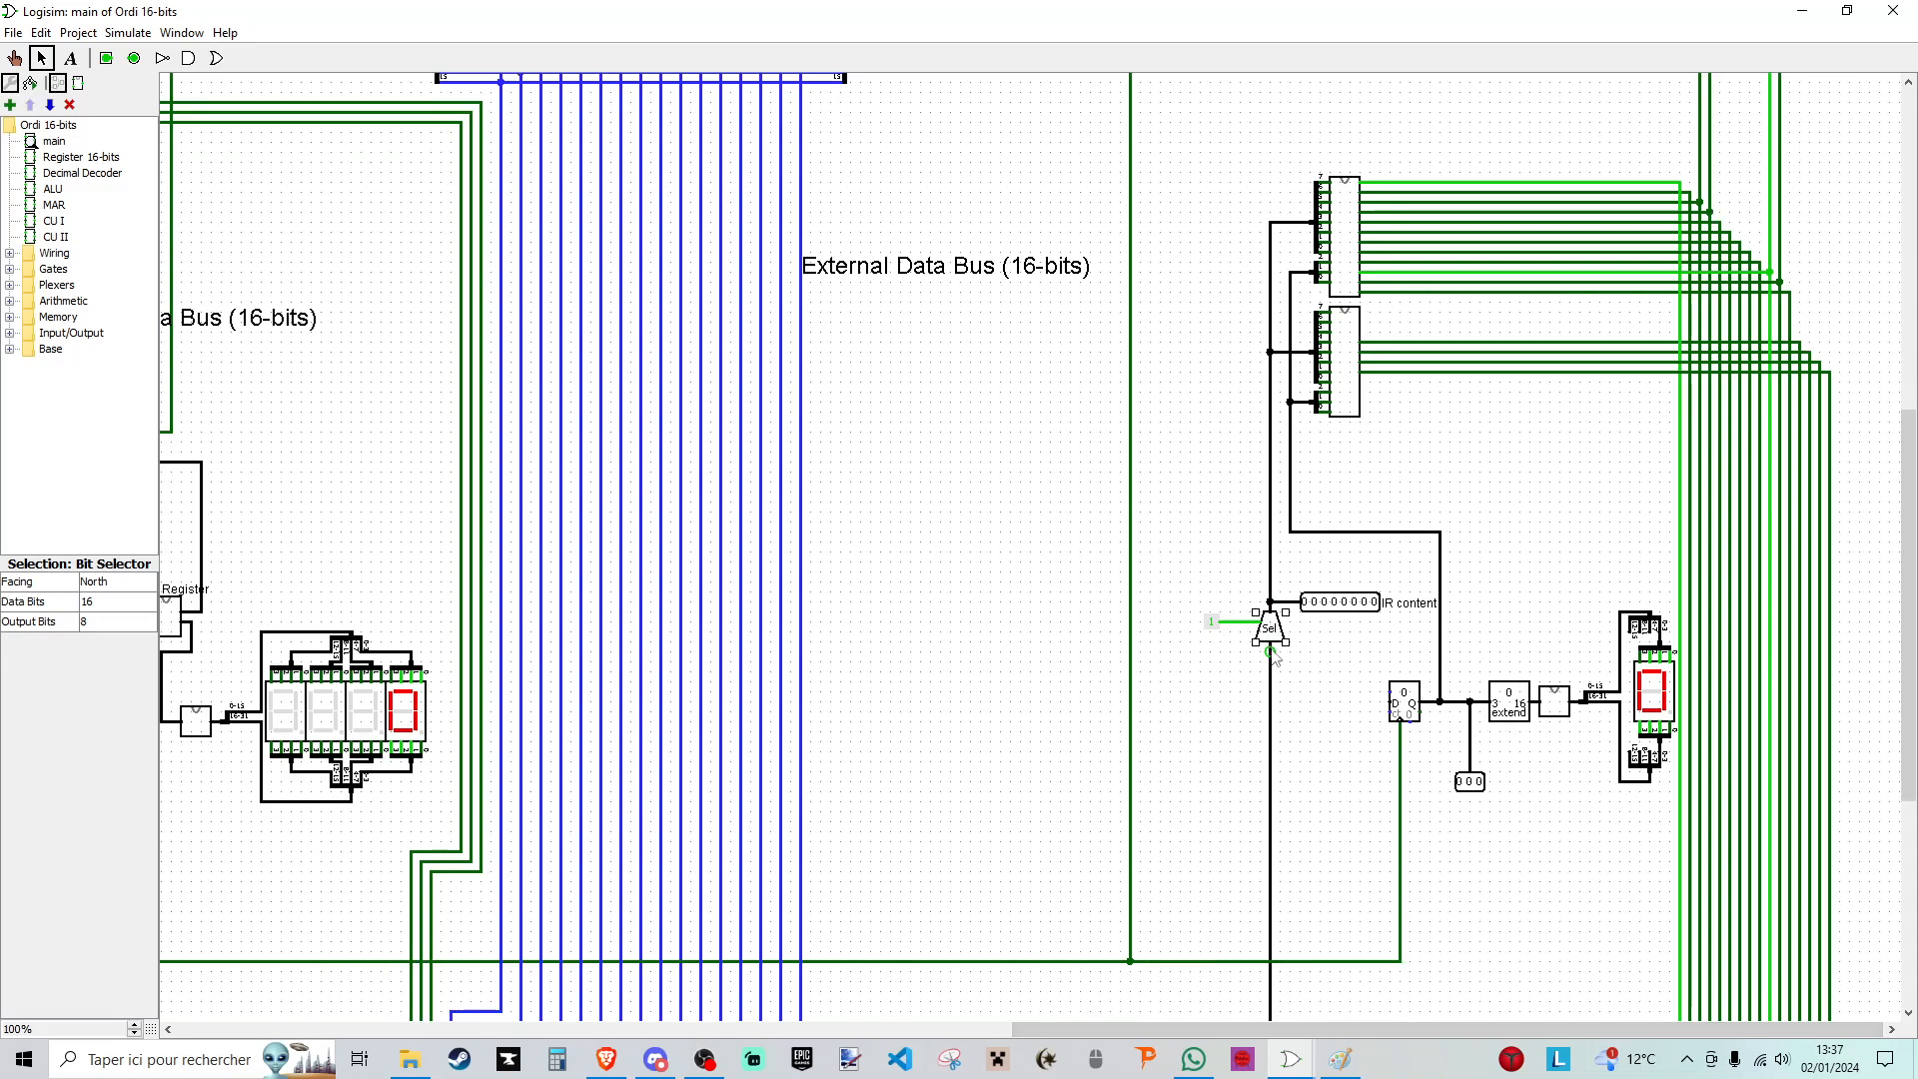
click(1213, 625)
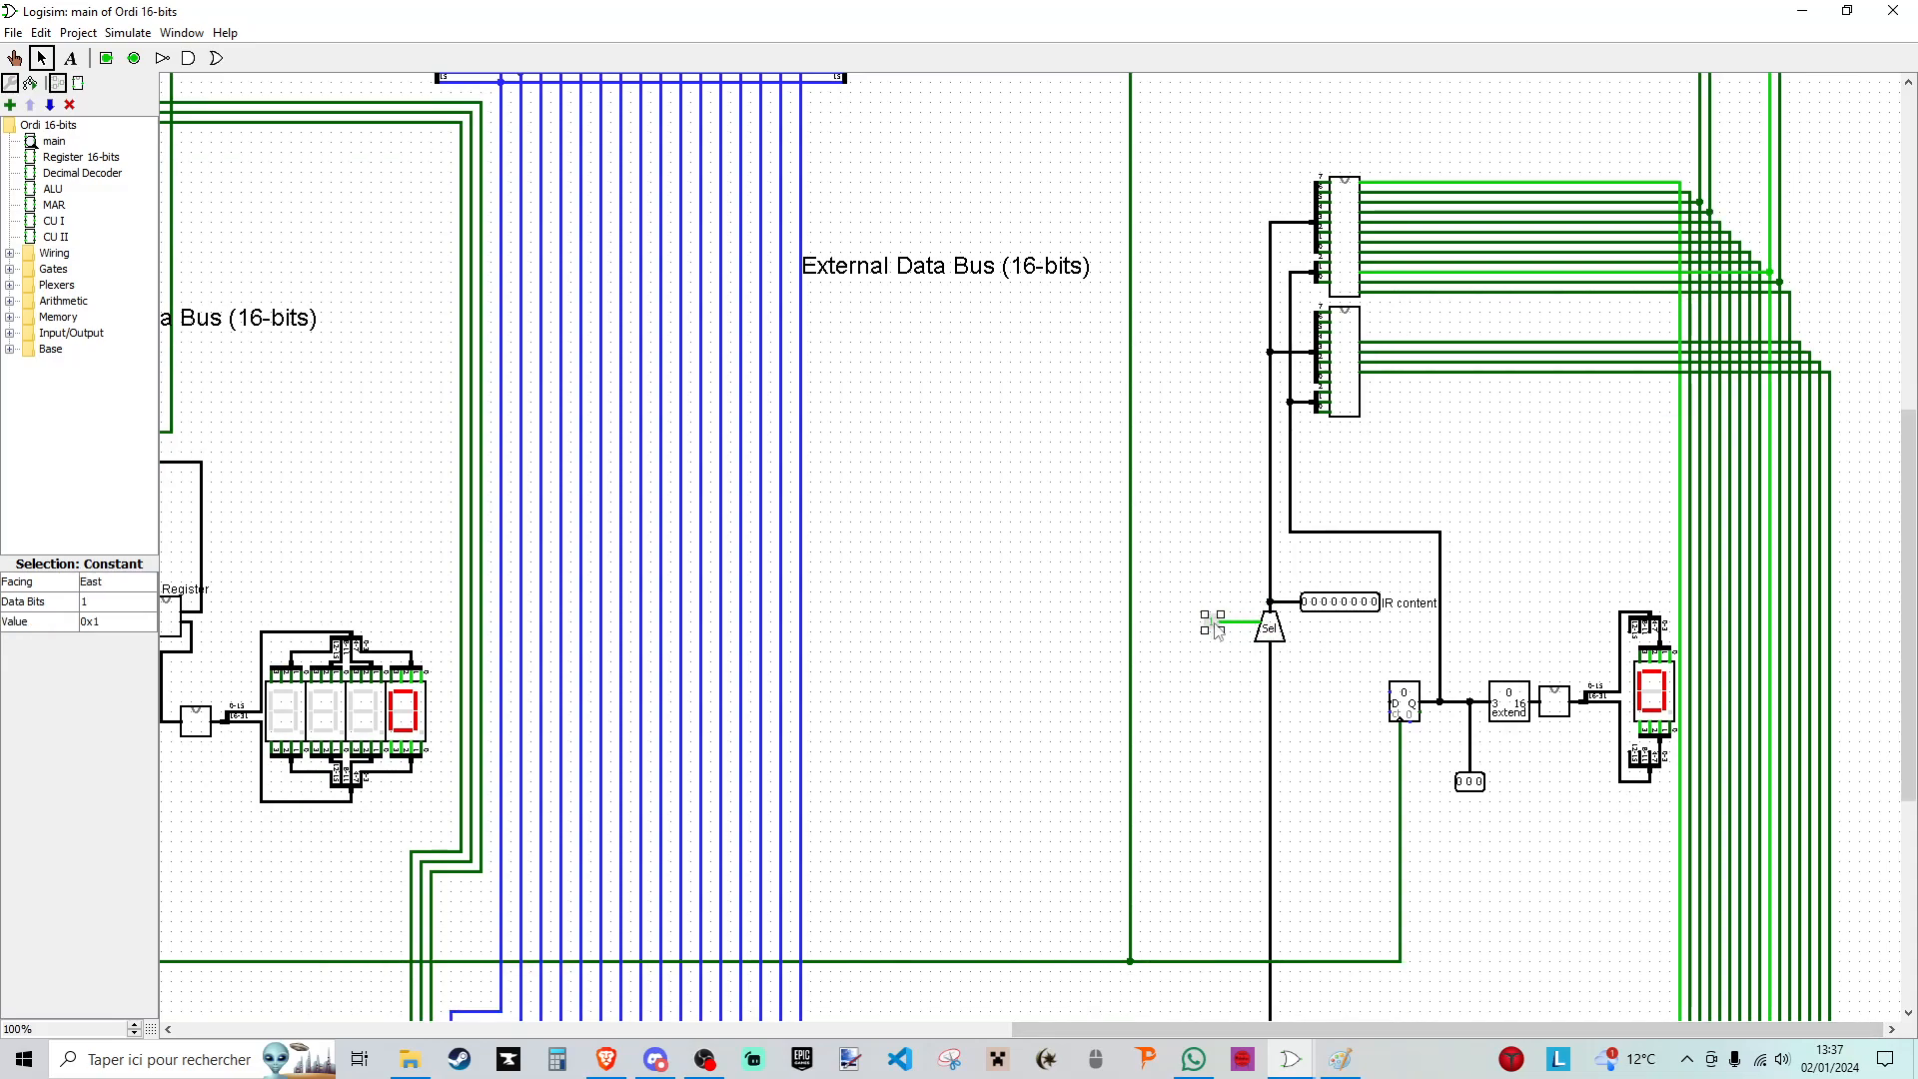
click(1202, 656)
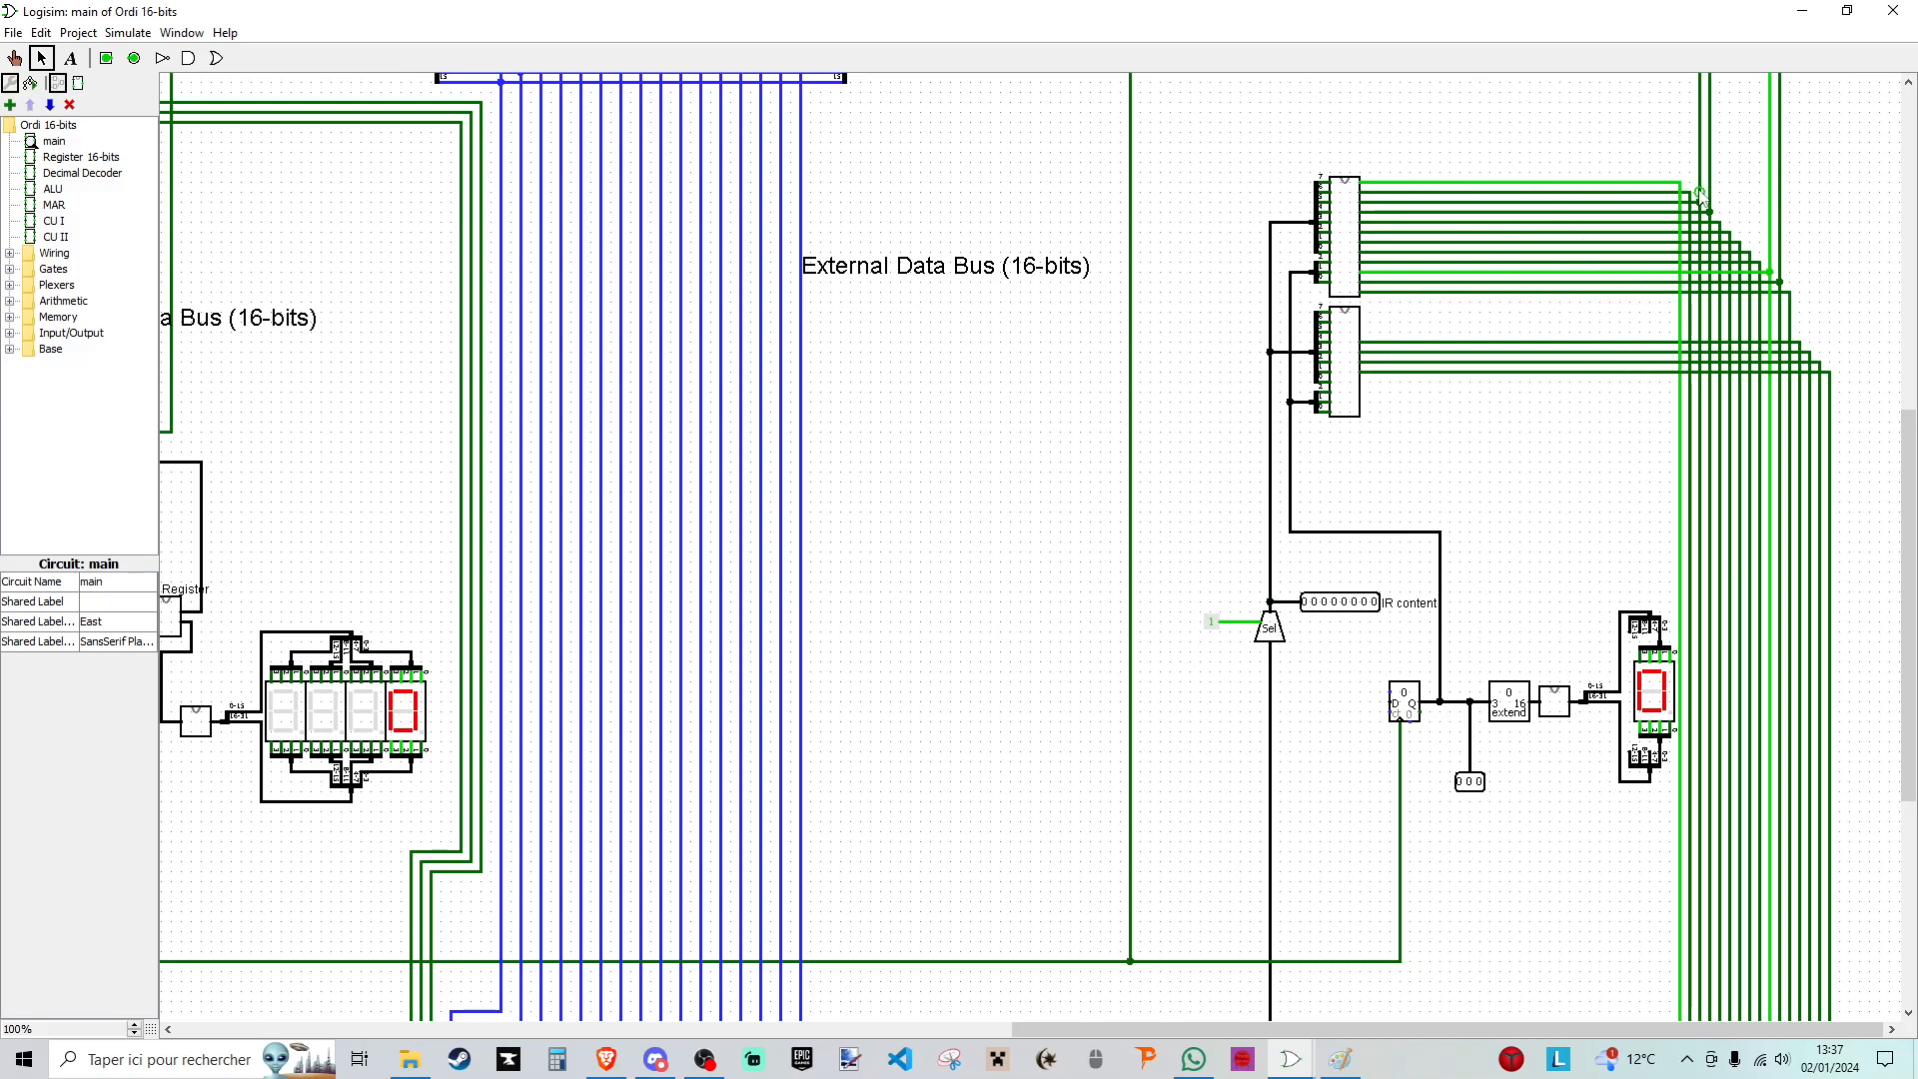
scroll(1468, 500, up, 15)
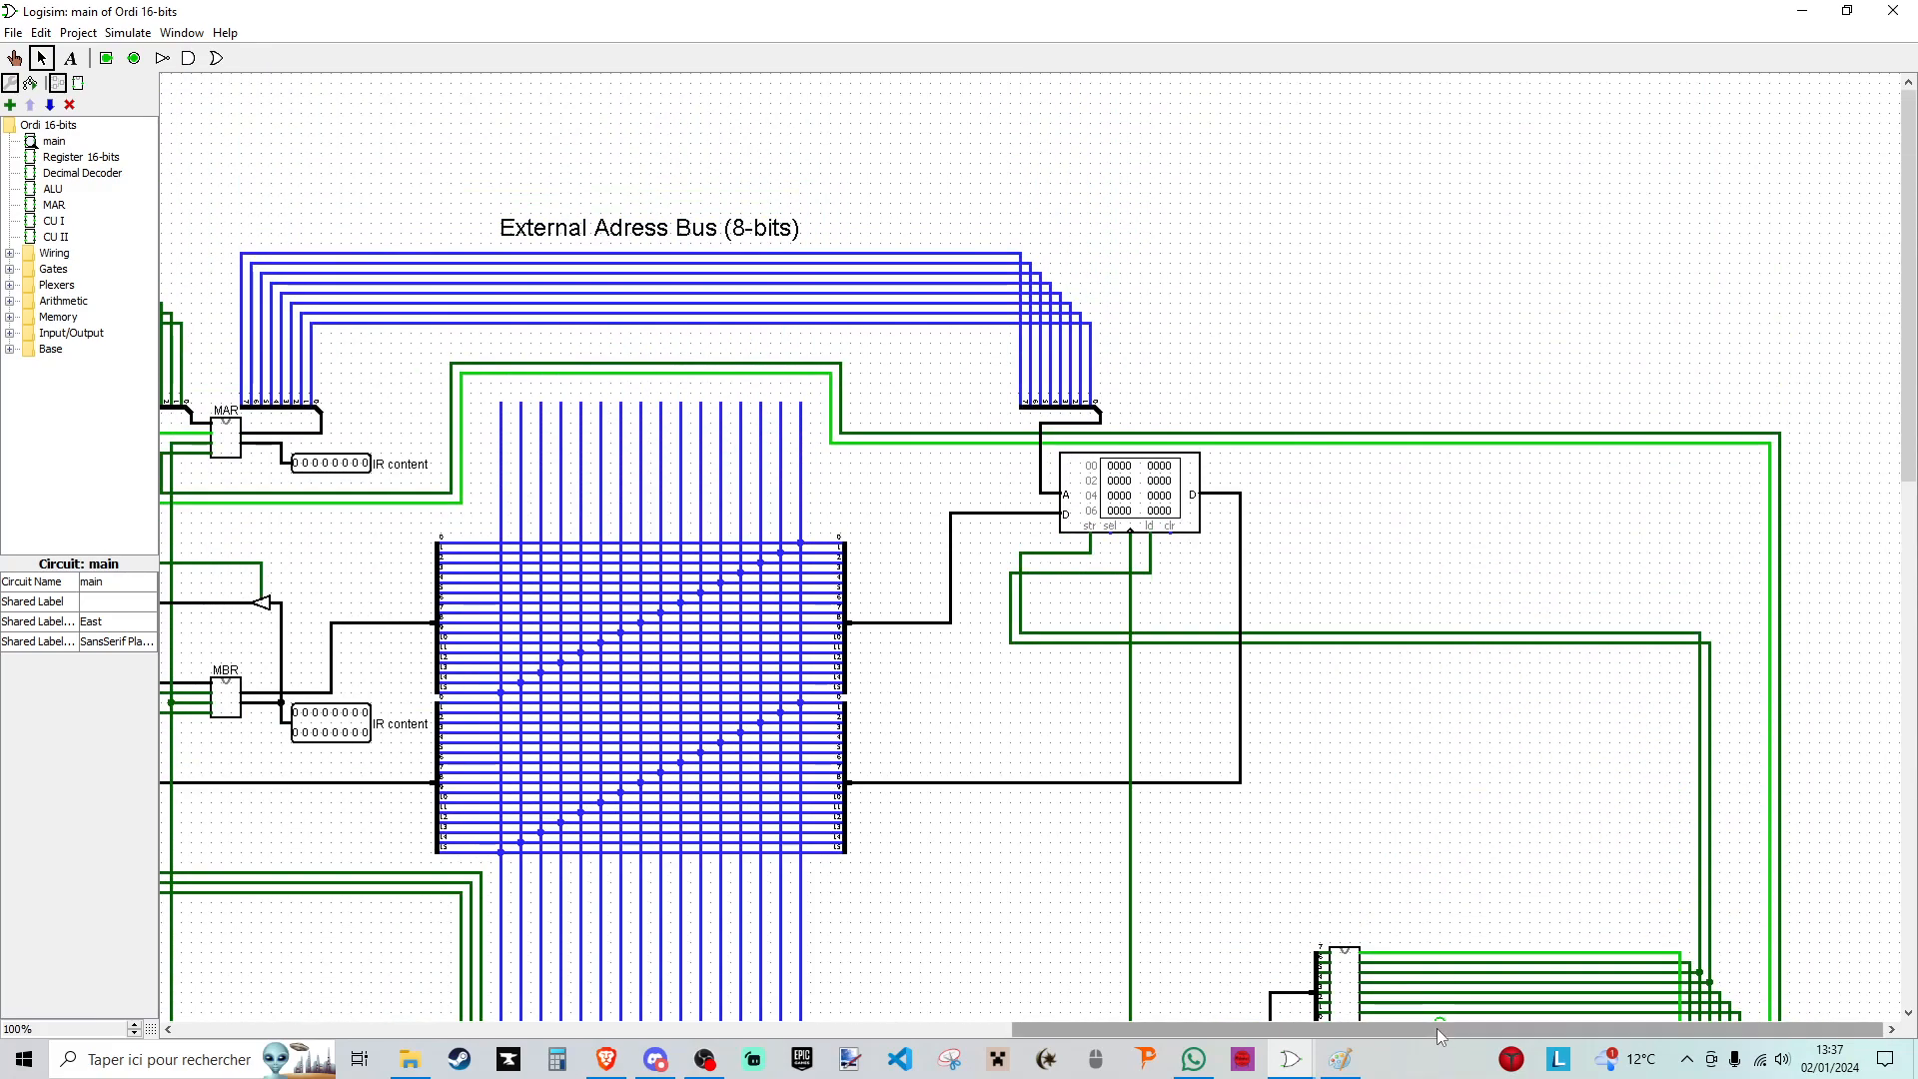
drag(1436, 1027, 1052, 1025)
scroll(1027, 602, down, 2)
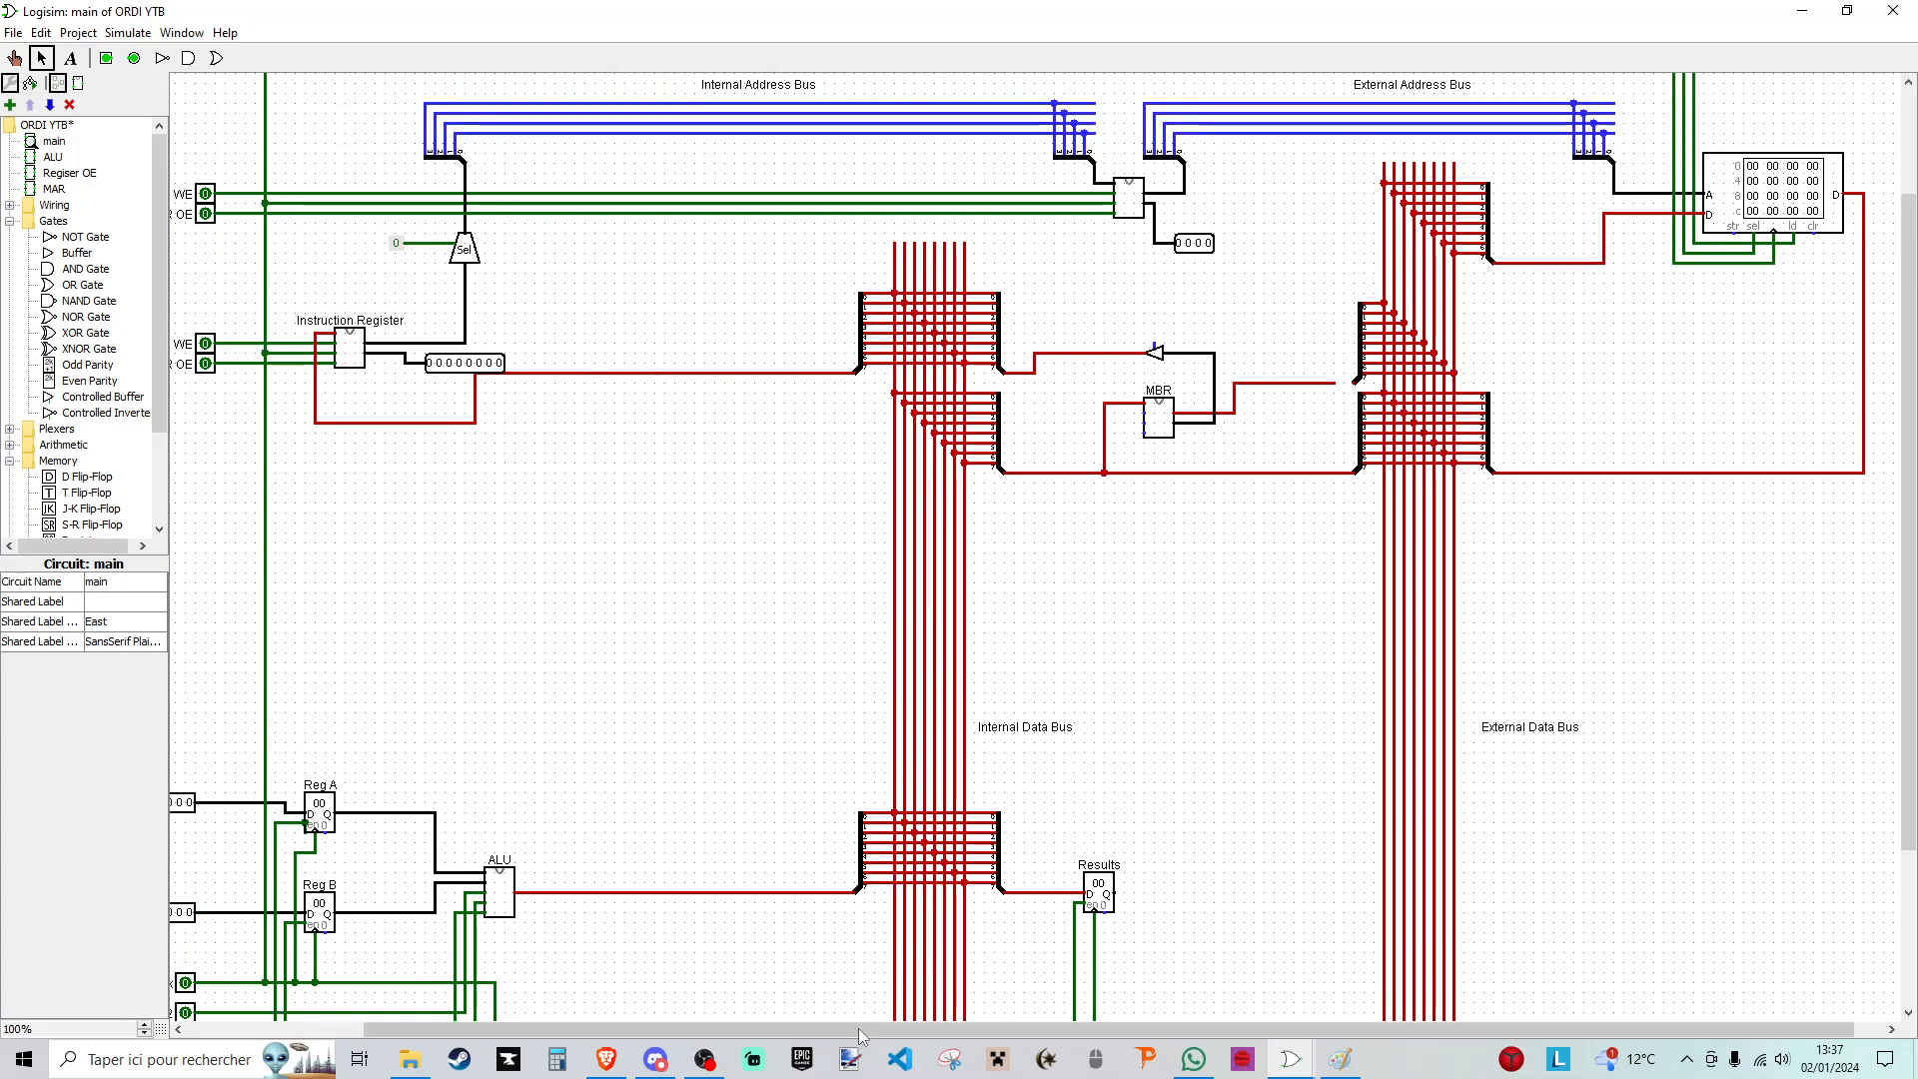
- Paste copies of the MAR WE and MAR OE pins plus an extra OE pin beneath the instruction register's pins in ORDI YTB
drag(862, 1036, 685, 1037)
key(ctrl+v)
click(400, 486)
click(400, 475)
key(ctrl+c)
key(ctrl+v)
drag(404, 484, 390, 490)
- Label the three copied pins MBR WE, MBR OE and MBR Internal OE
click(400, 454)
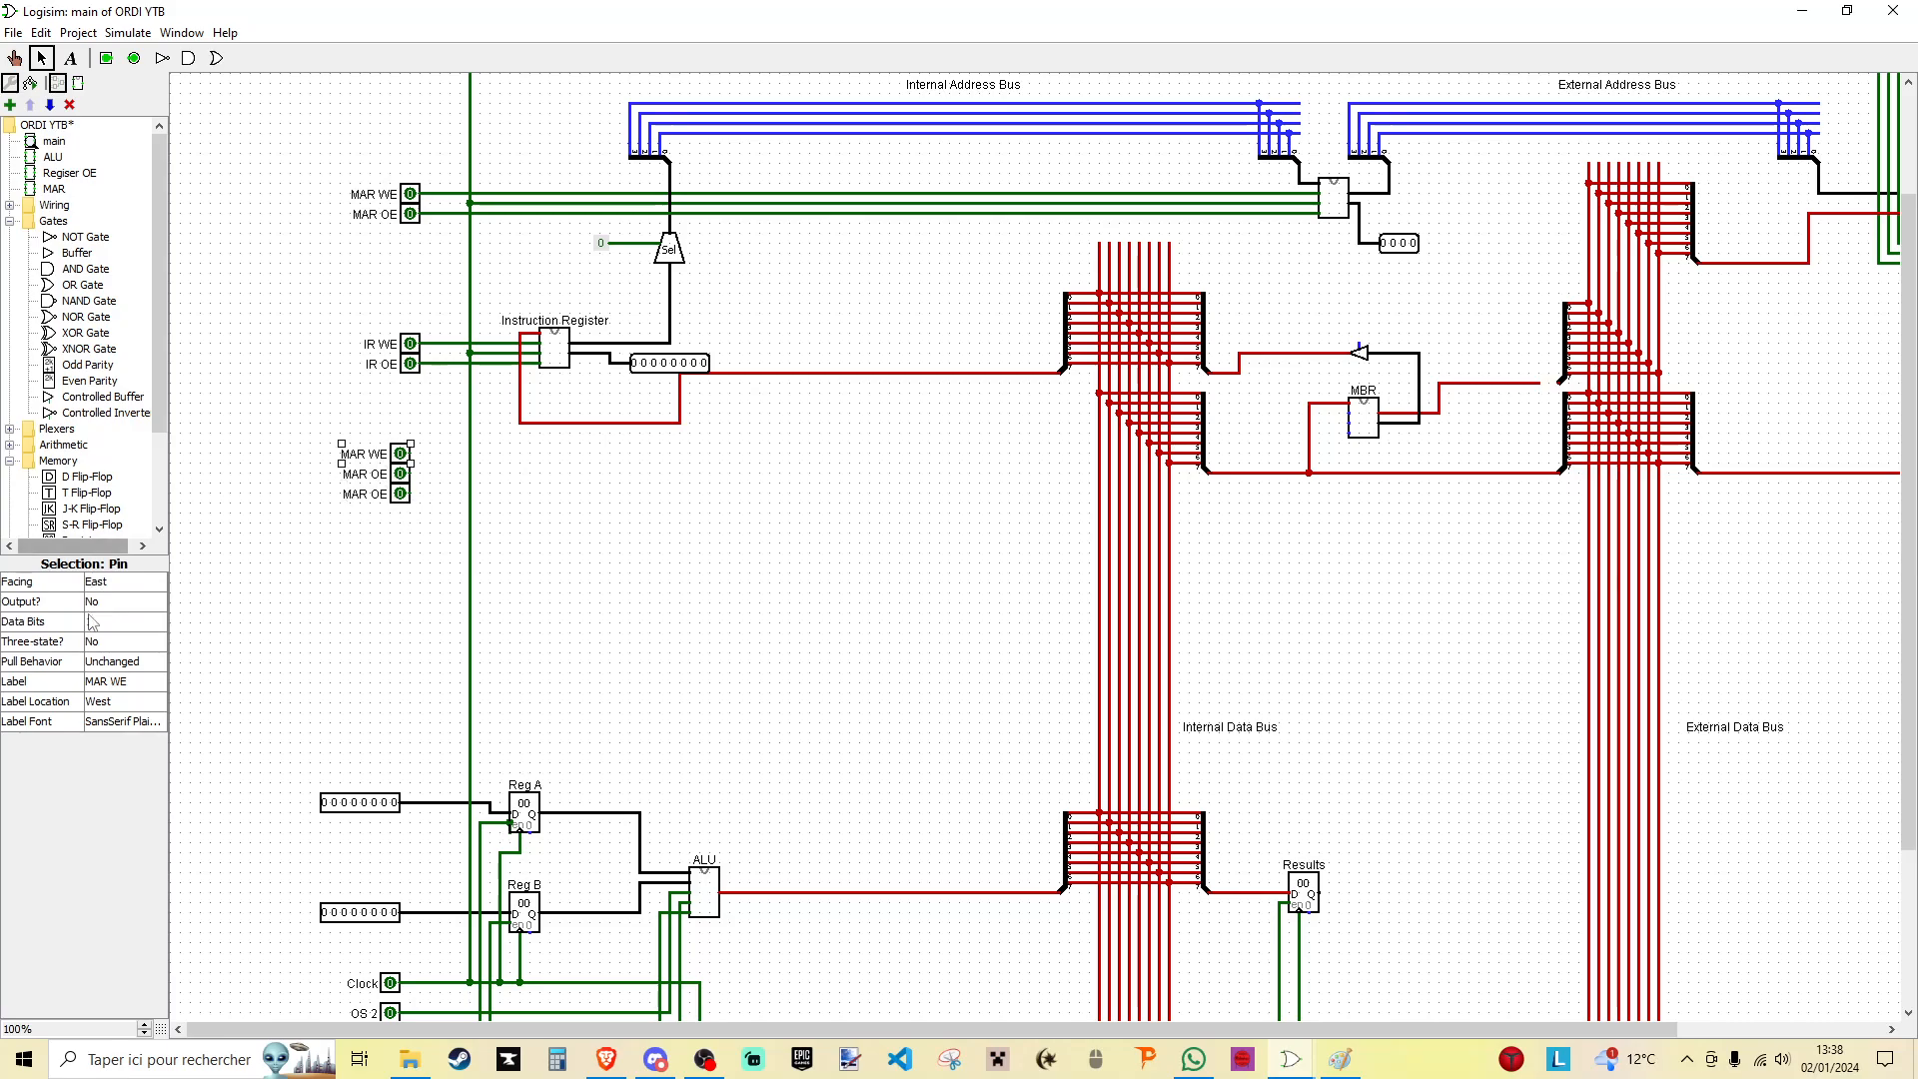
click(100, 682)
key(BackSpace)
text(B)
click(349, 494)
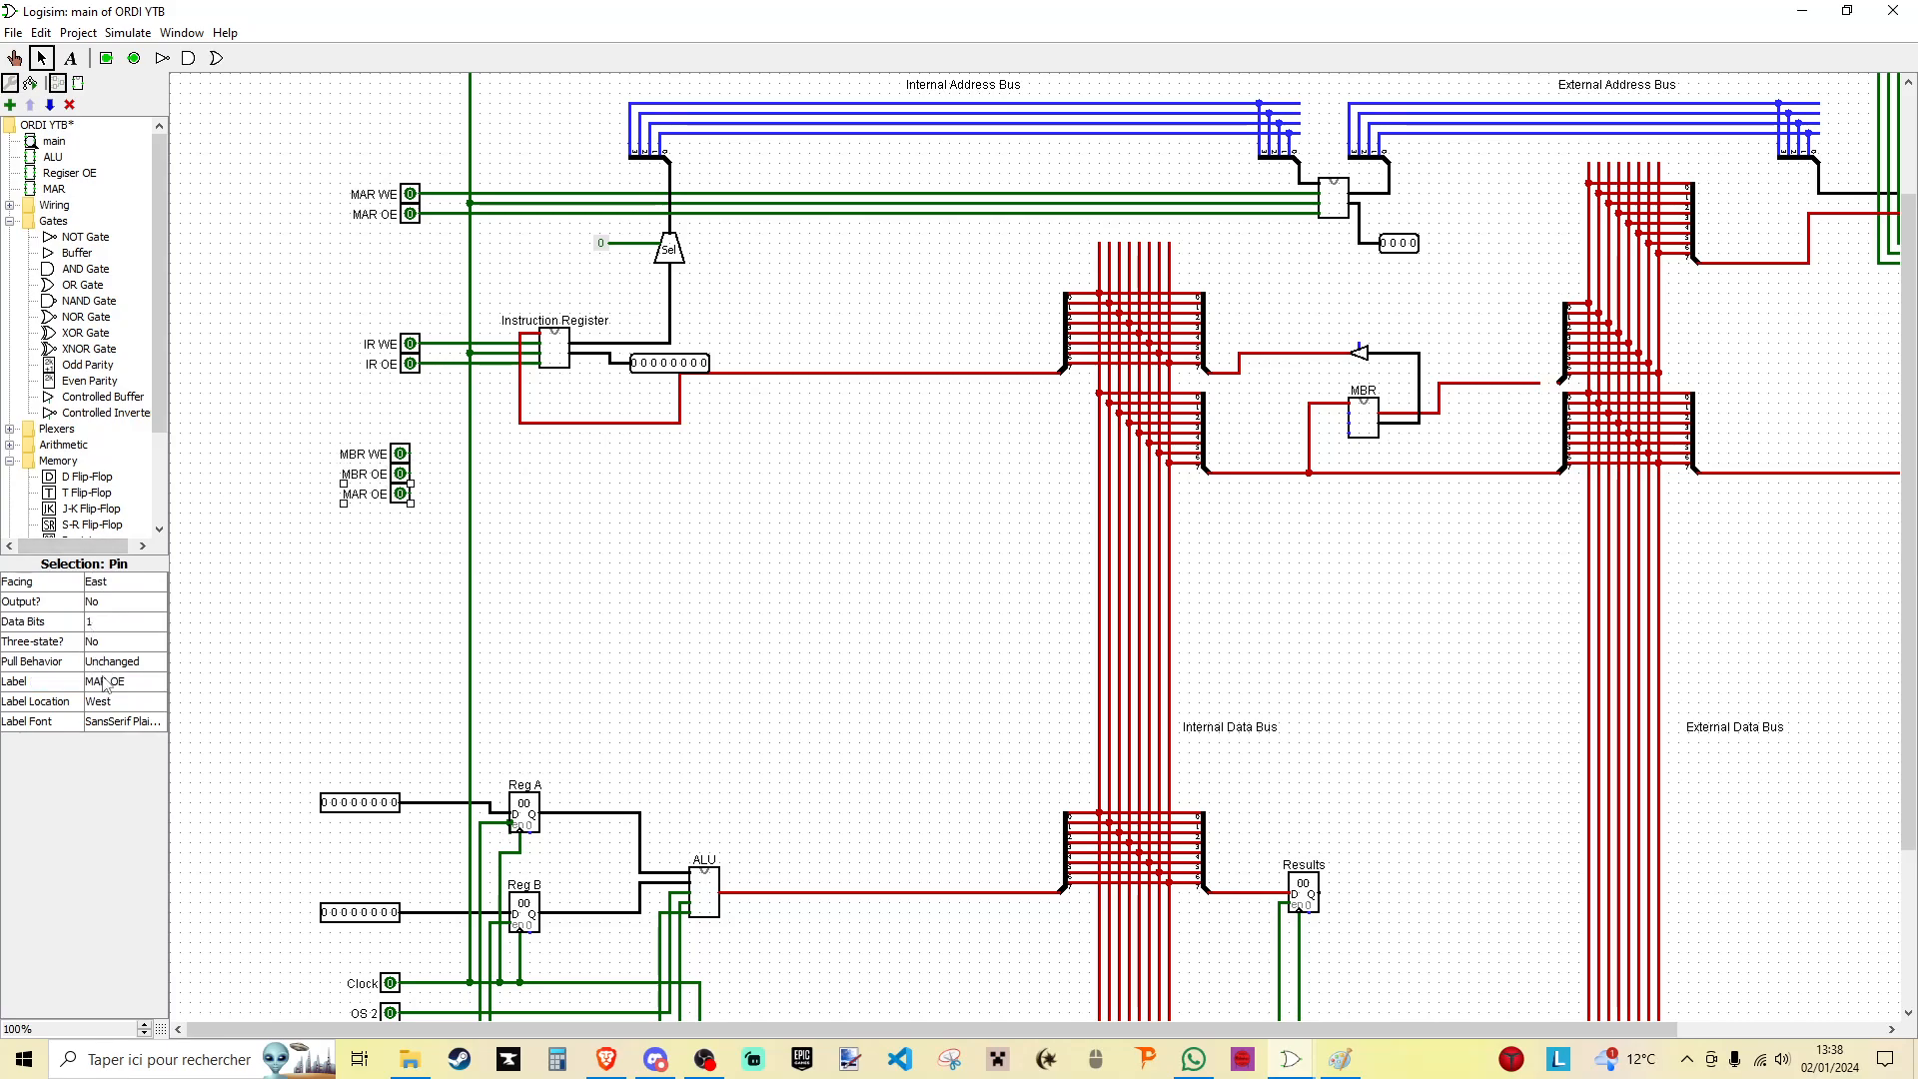
click(109, 683)
text(B)
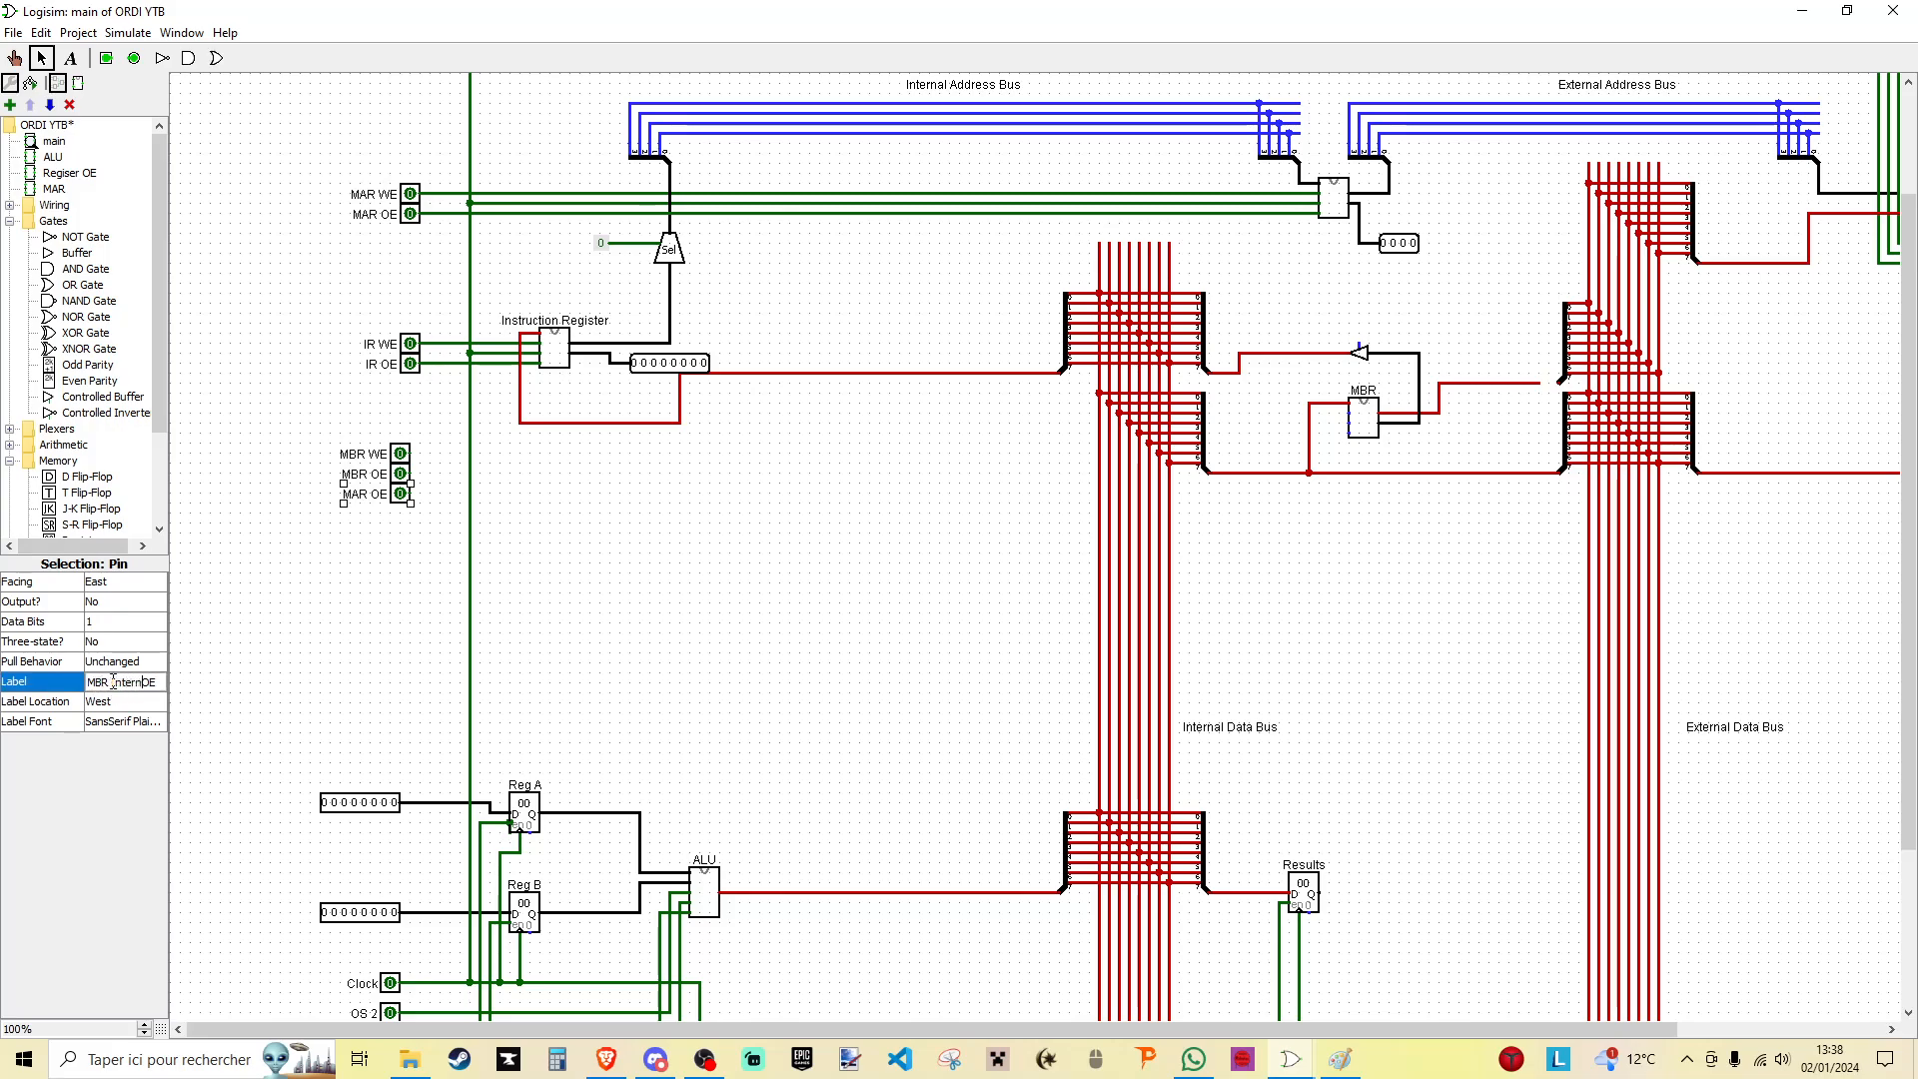
click(441, 514)
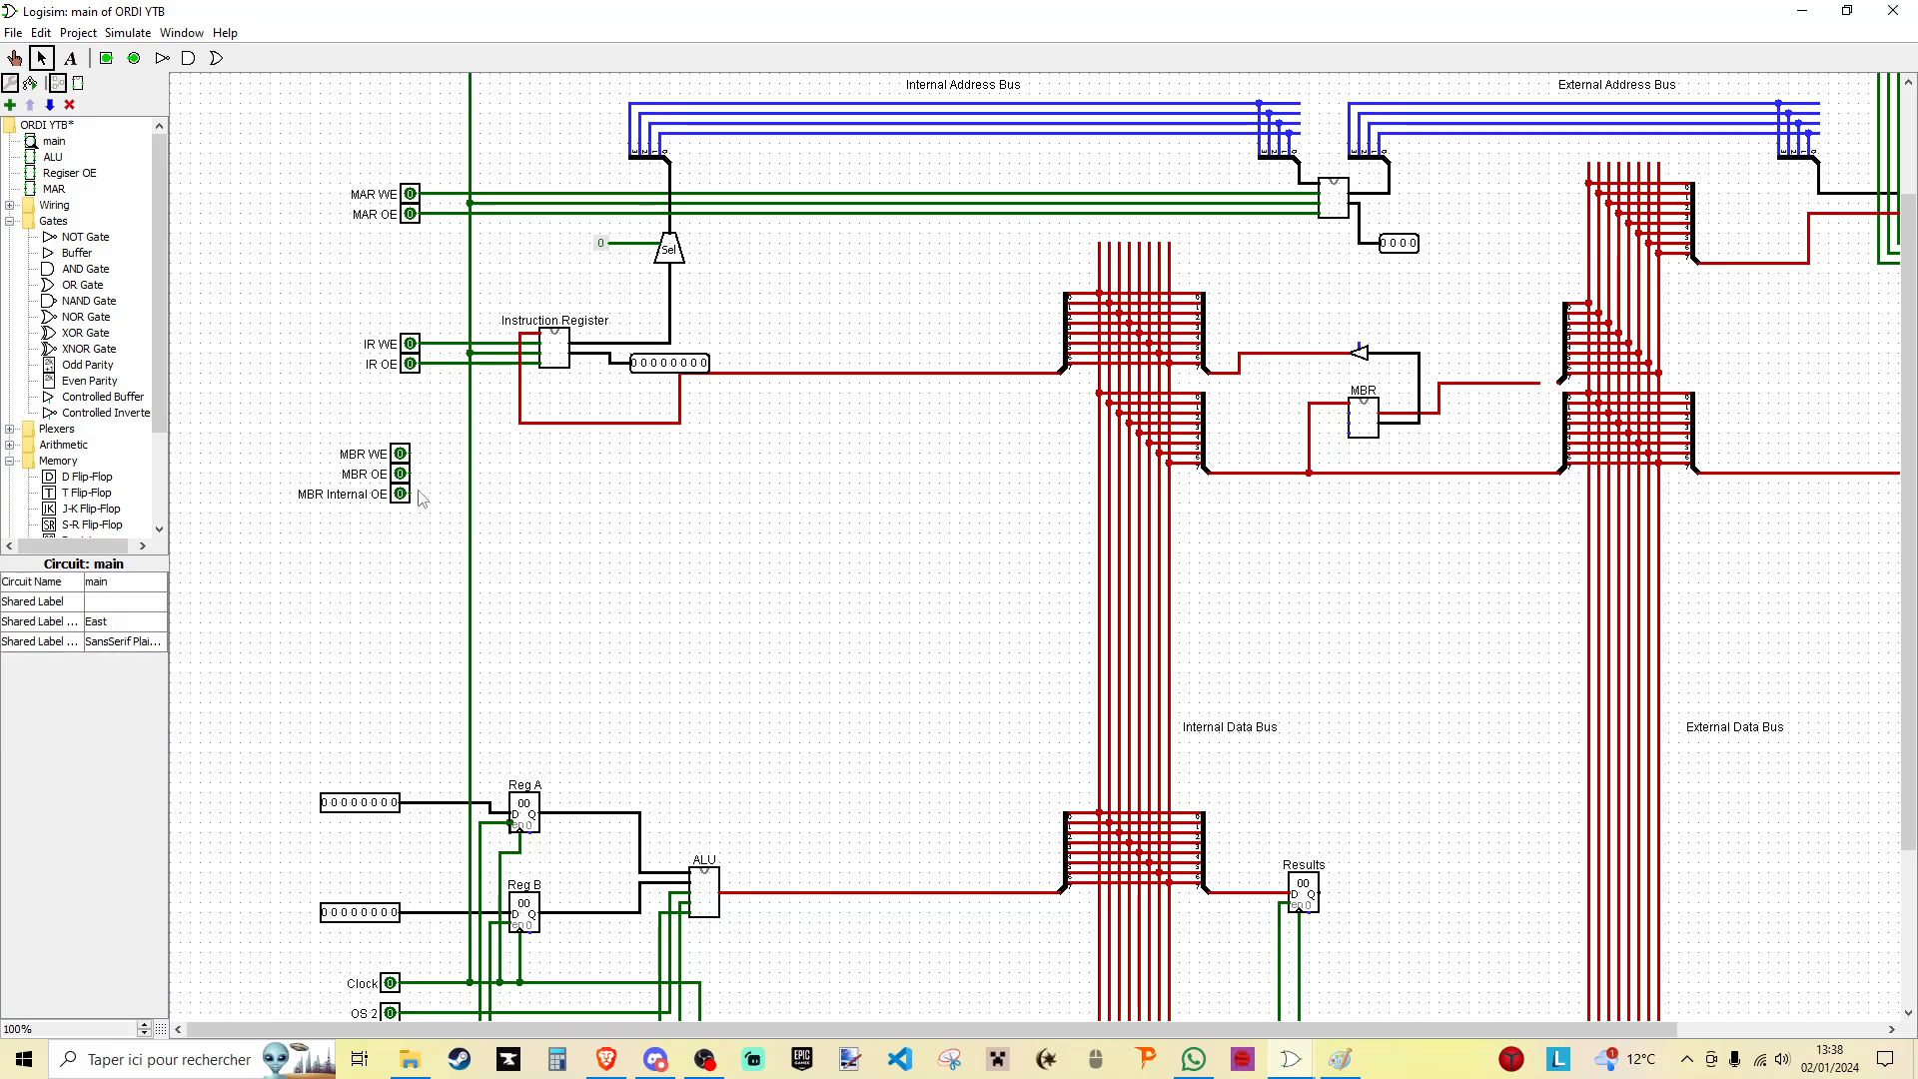
- Wire MBR Internal OE to the controlled buffer, MBR OE, MBR WE and the clock to the MBR, and its output to the upper external-bus splitter
drag(412, 496, 1363, 349)
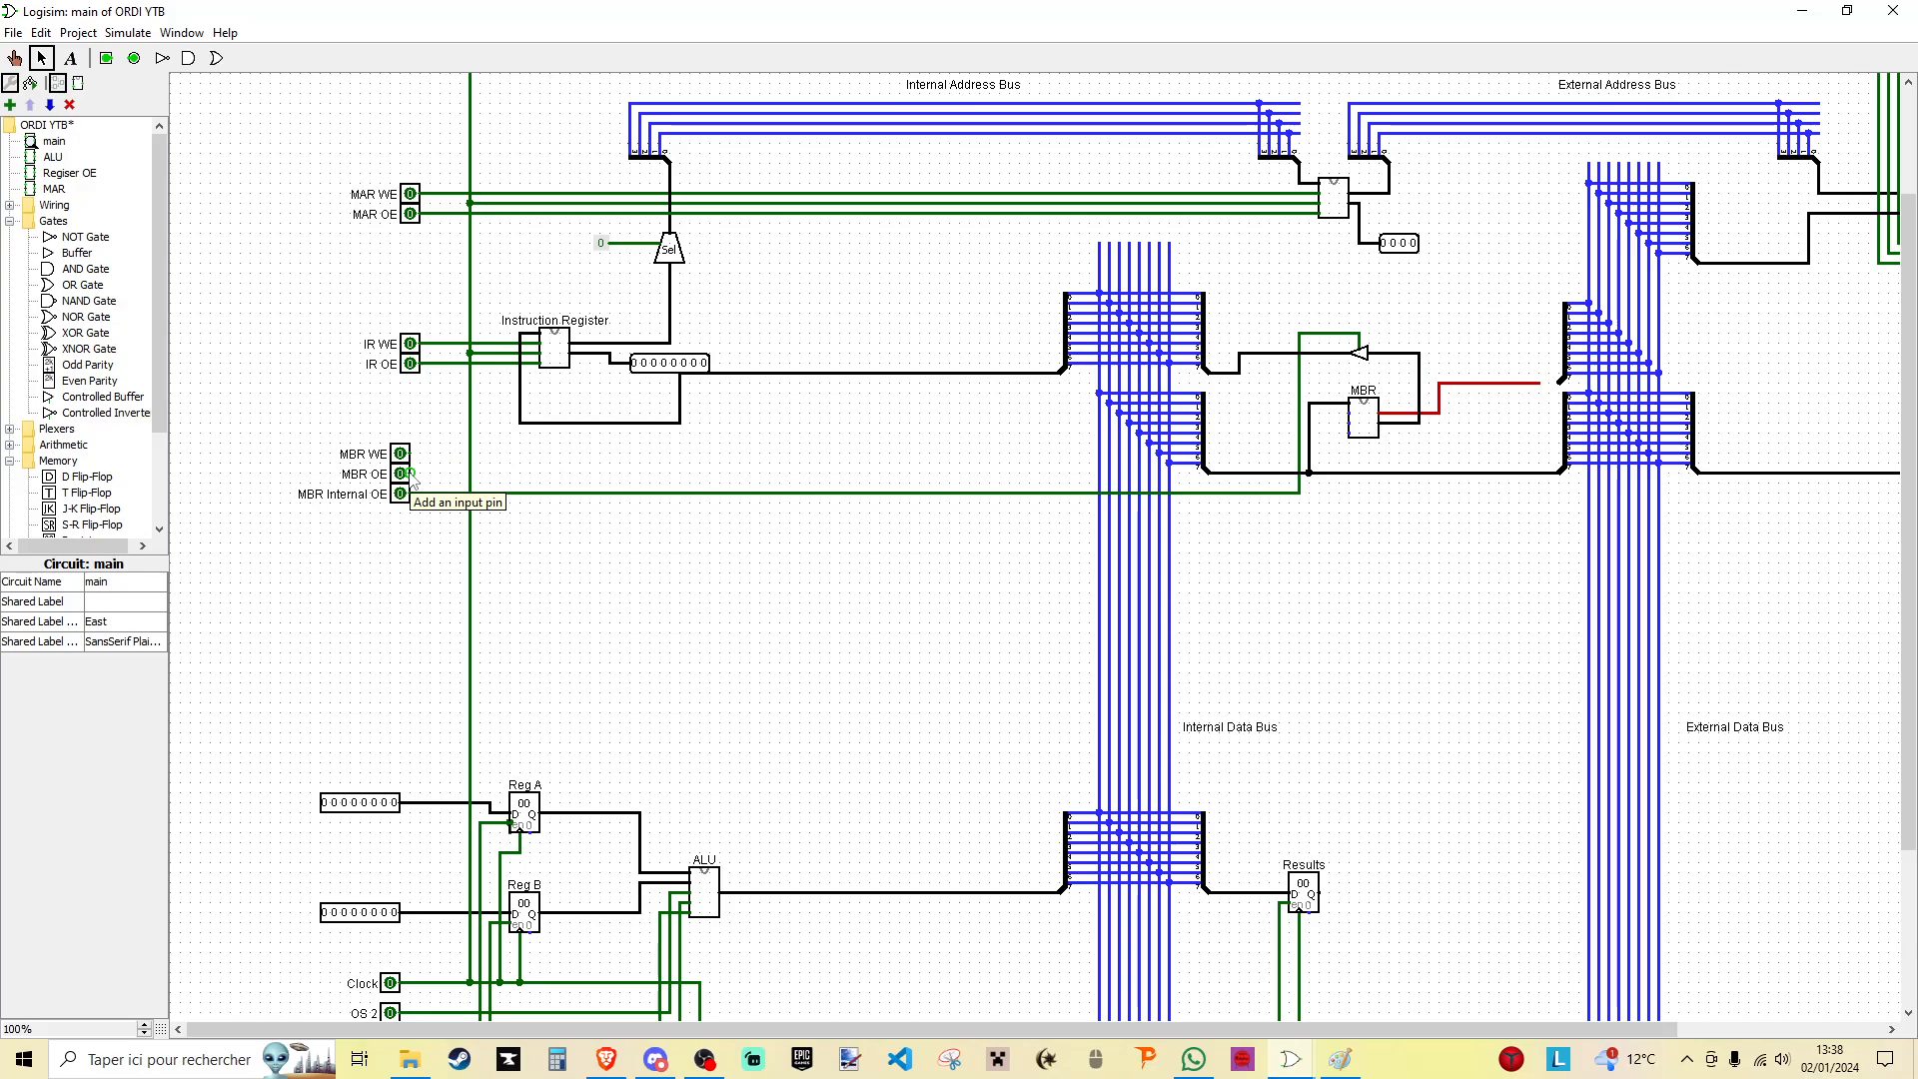
drag(415, 484, 1348, 433)
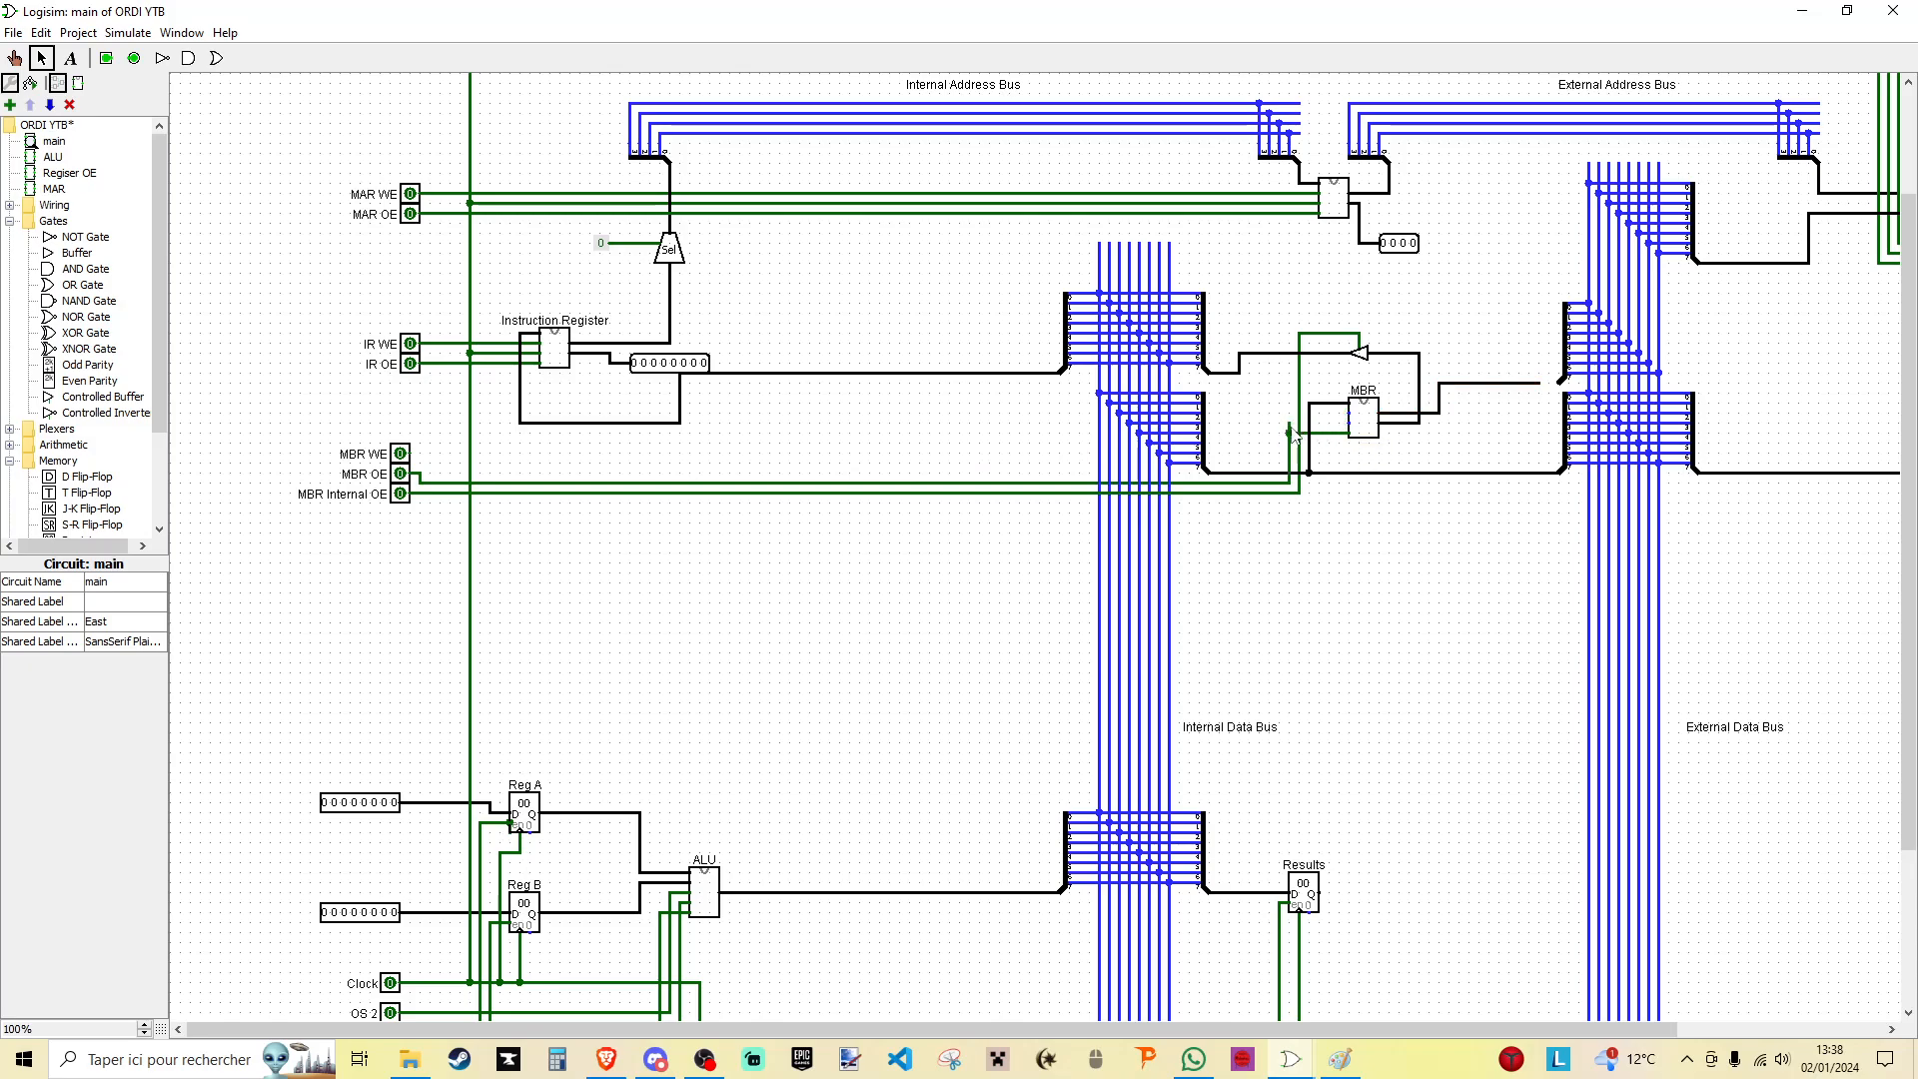
drag(410, 453, 1348, 412)
mouse_move(470, 513)
mouse_down()
mouse_move(1284, 505)
mouse_move(1268, 429)
mouse_move(1349, 432)
mouse_up()
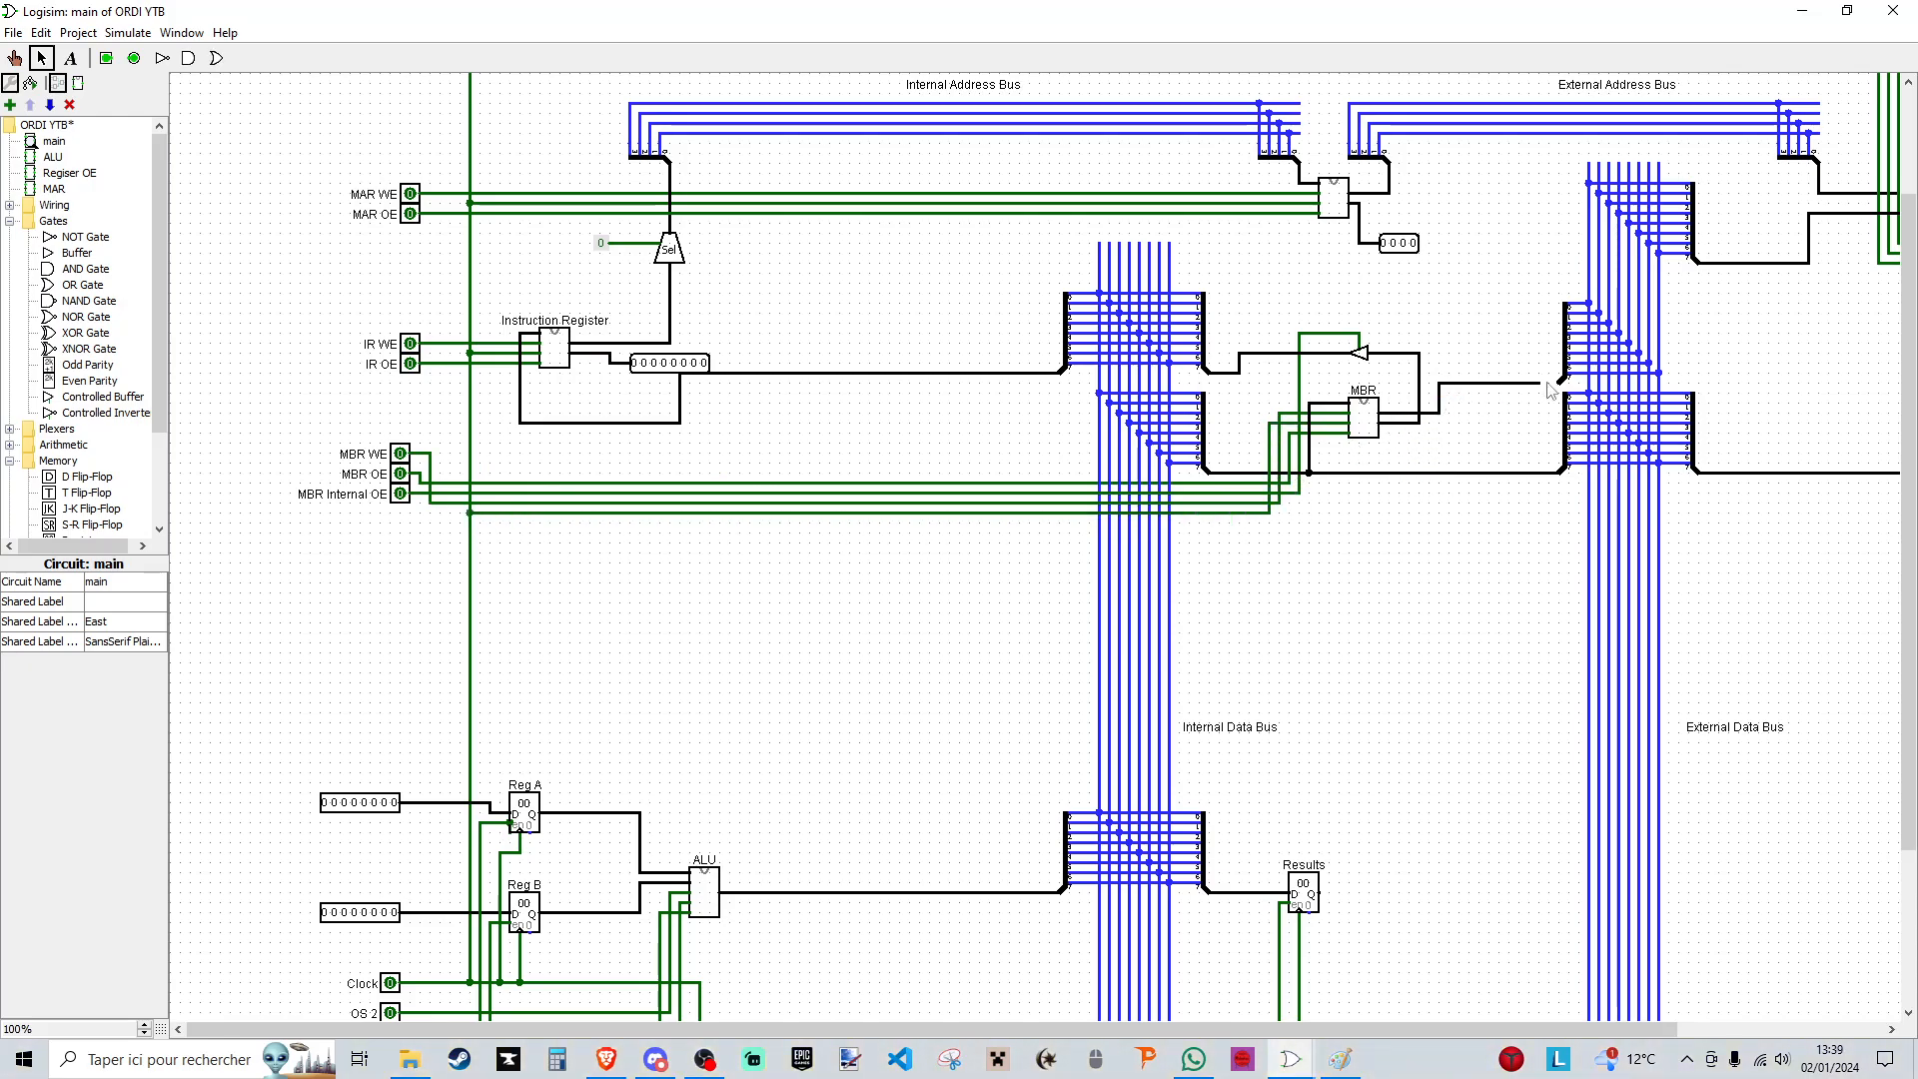
drag(1541, 385, 1560, 383)
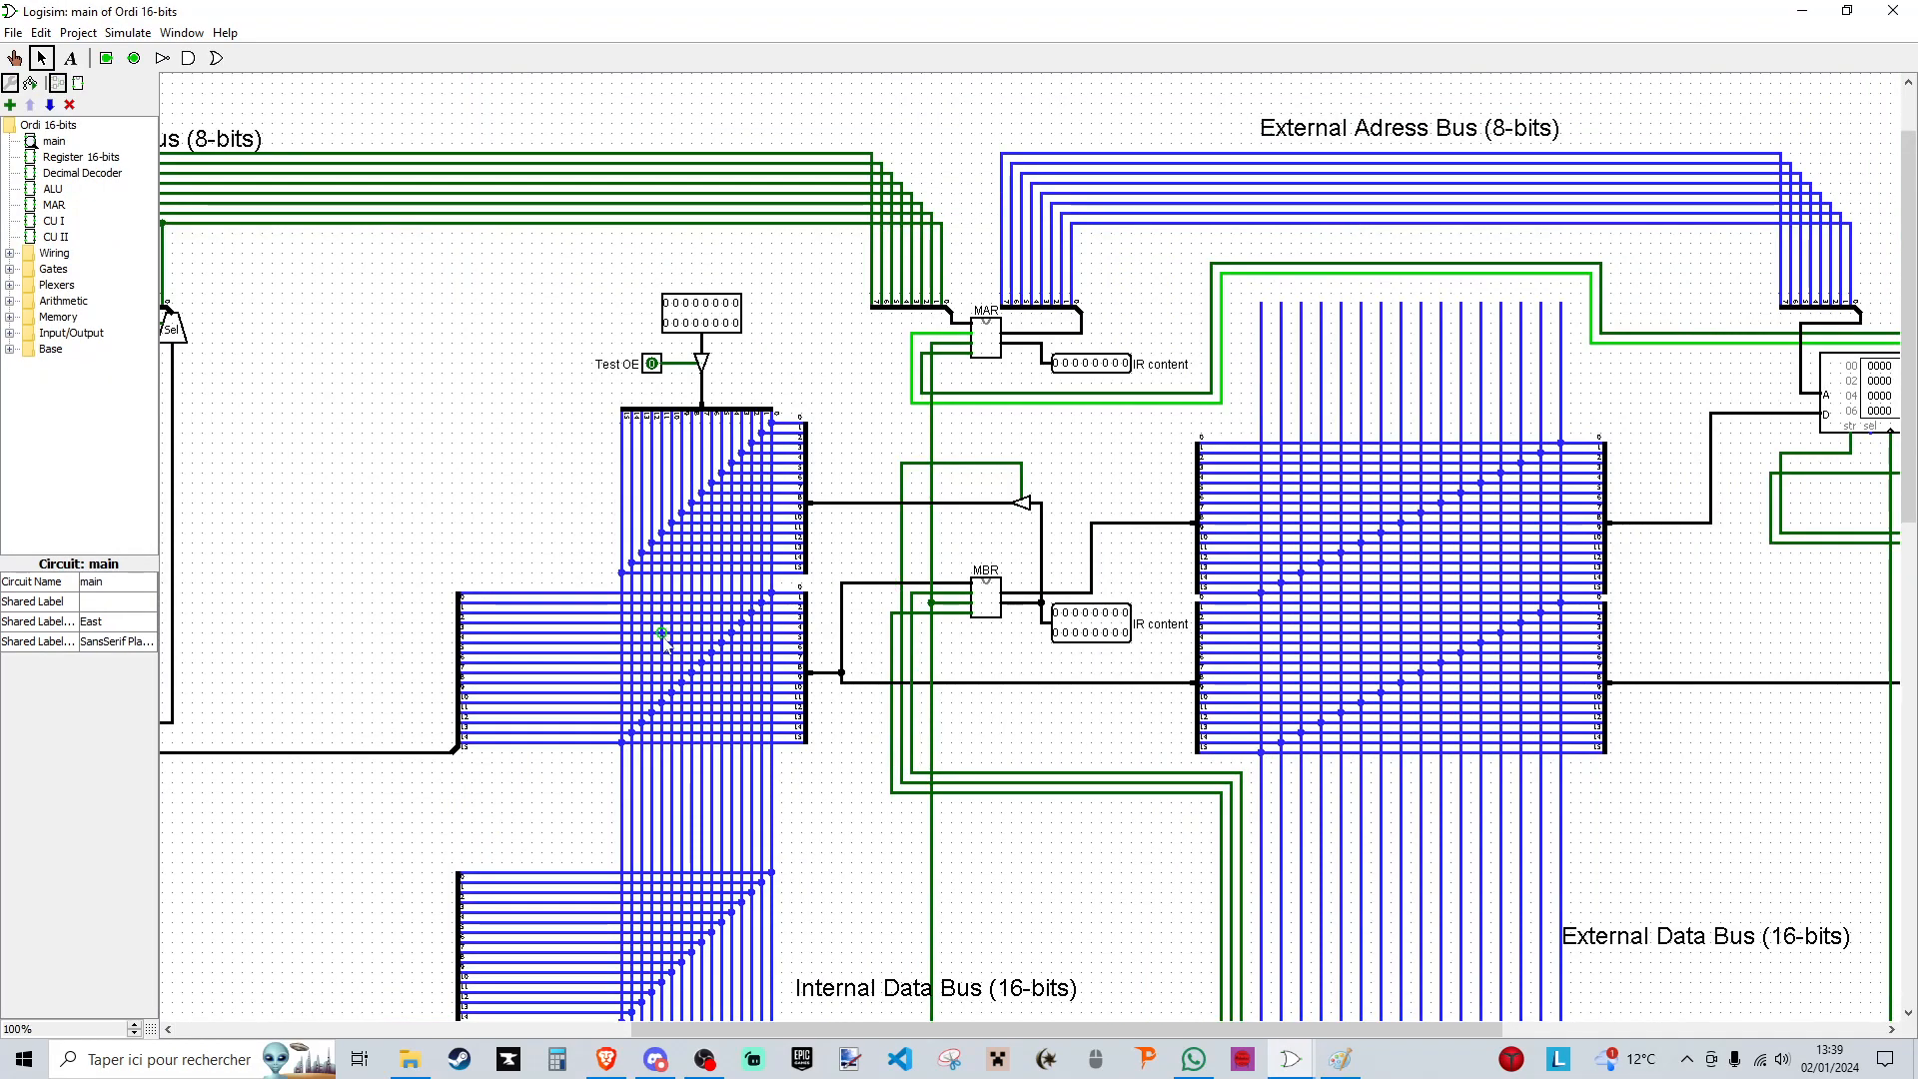
- Edit the RAM contents in ORDI YTB so the first four bytes are 0c, 1d, 20 and 3c
scroll(896, 592, down, 5)
drag(1042, 1030, 1116, 1027)
scroll(1050, 747, up, 2)
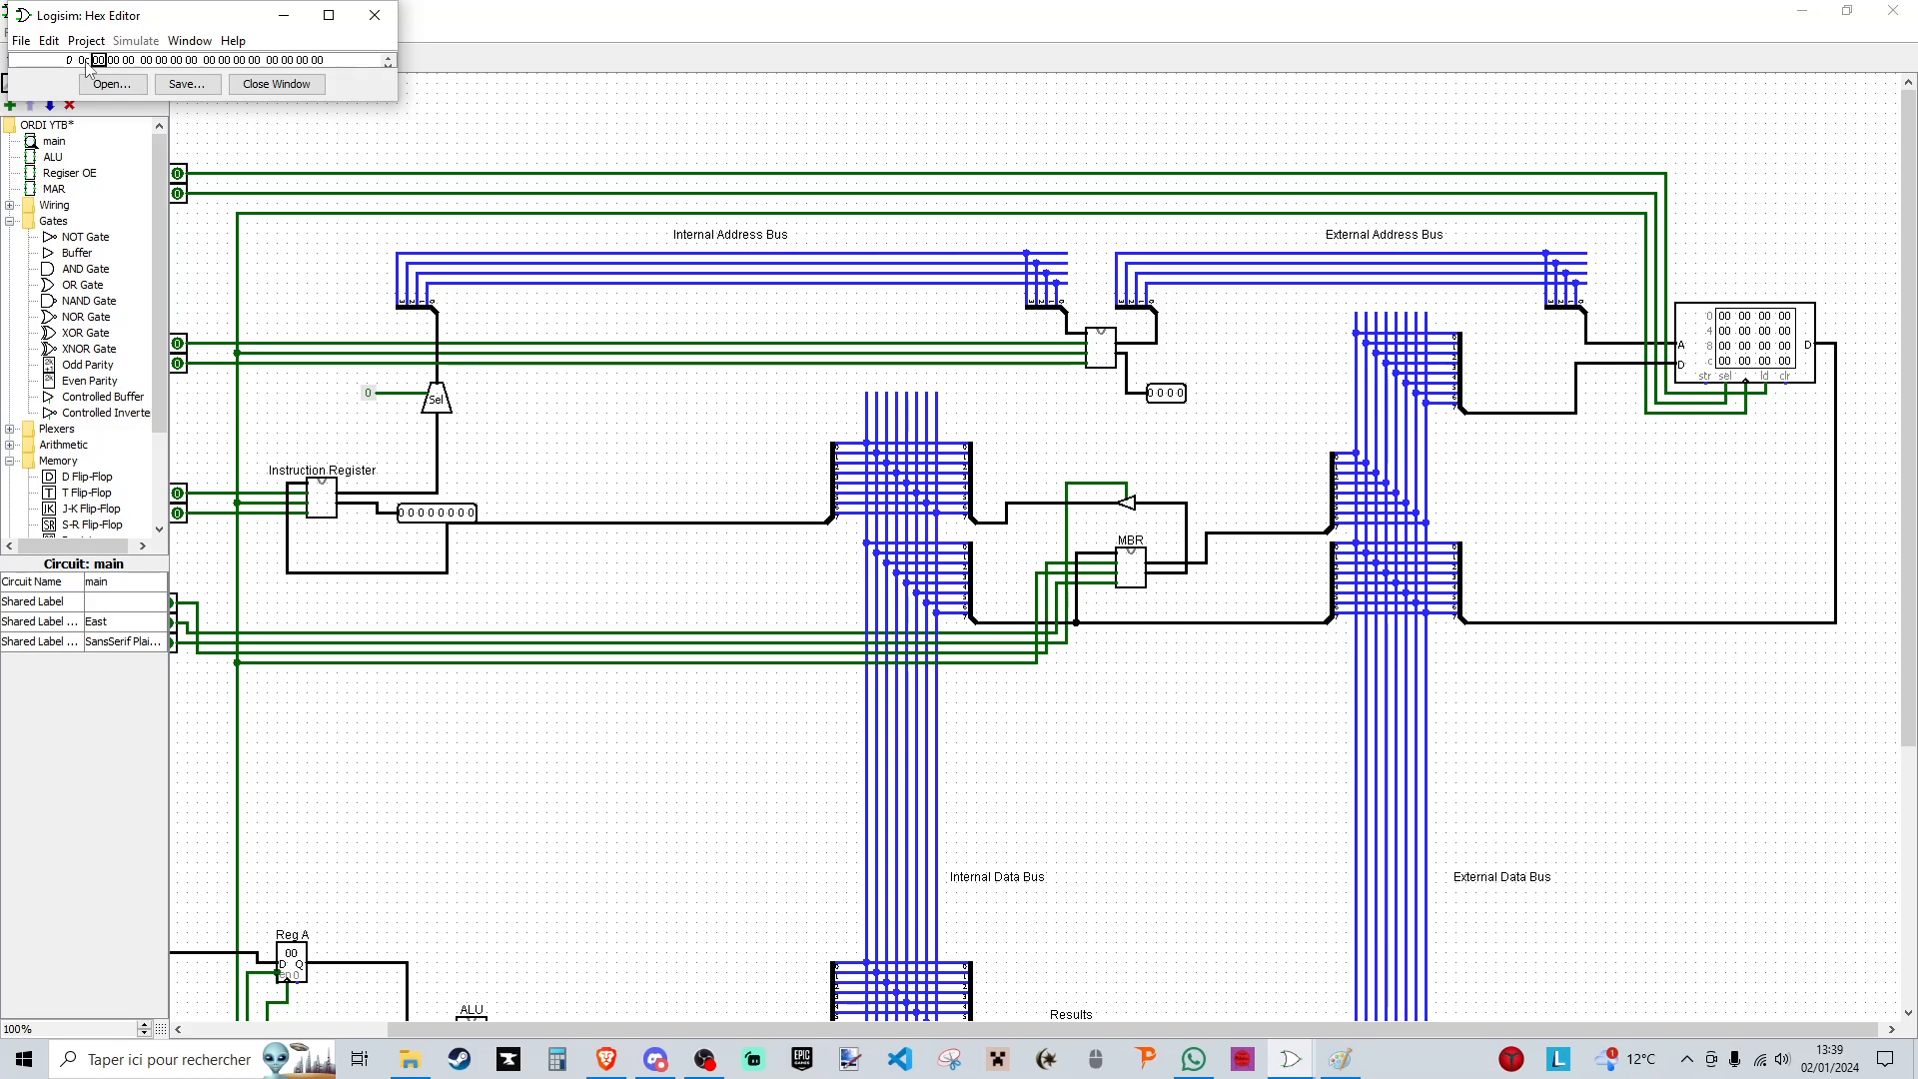
text(1d2c)
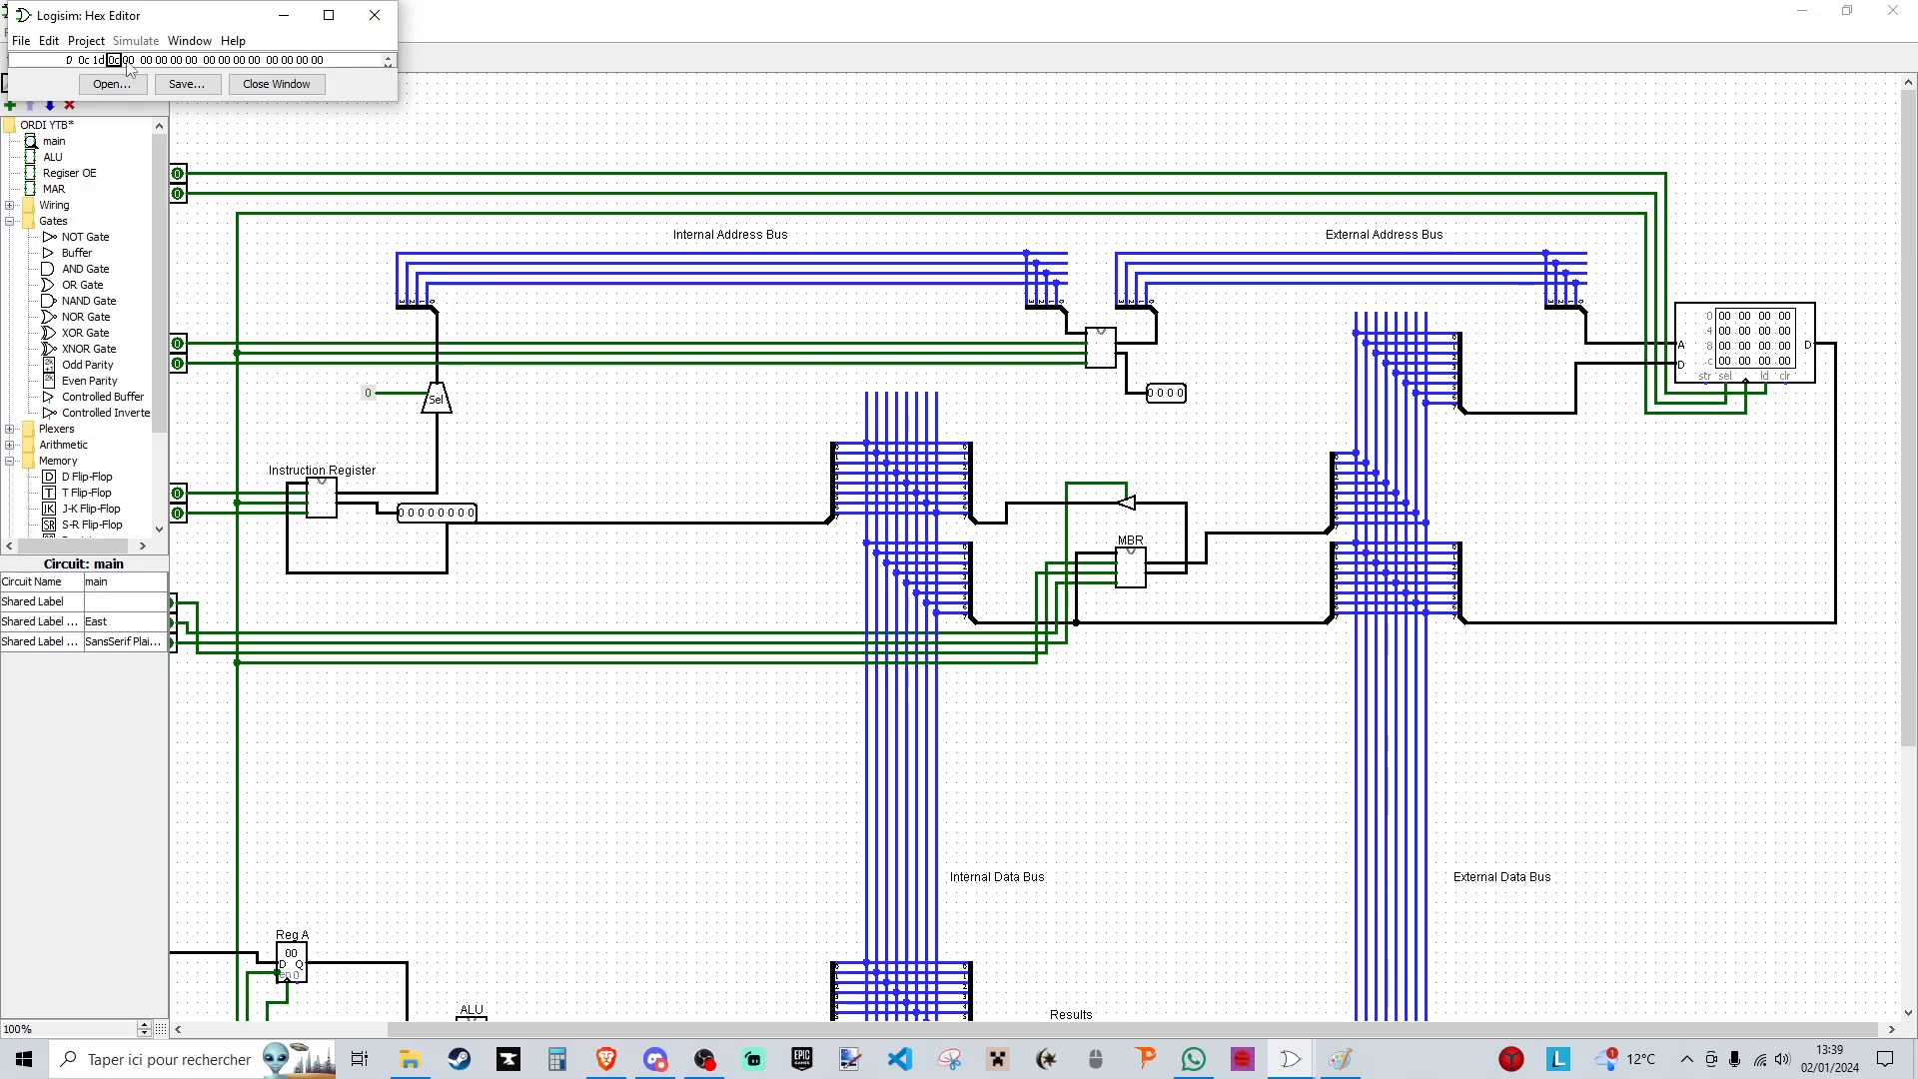
text(3c)
scroll(1089, 688, down, 5)
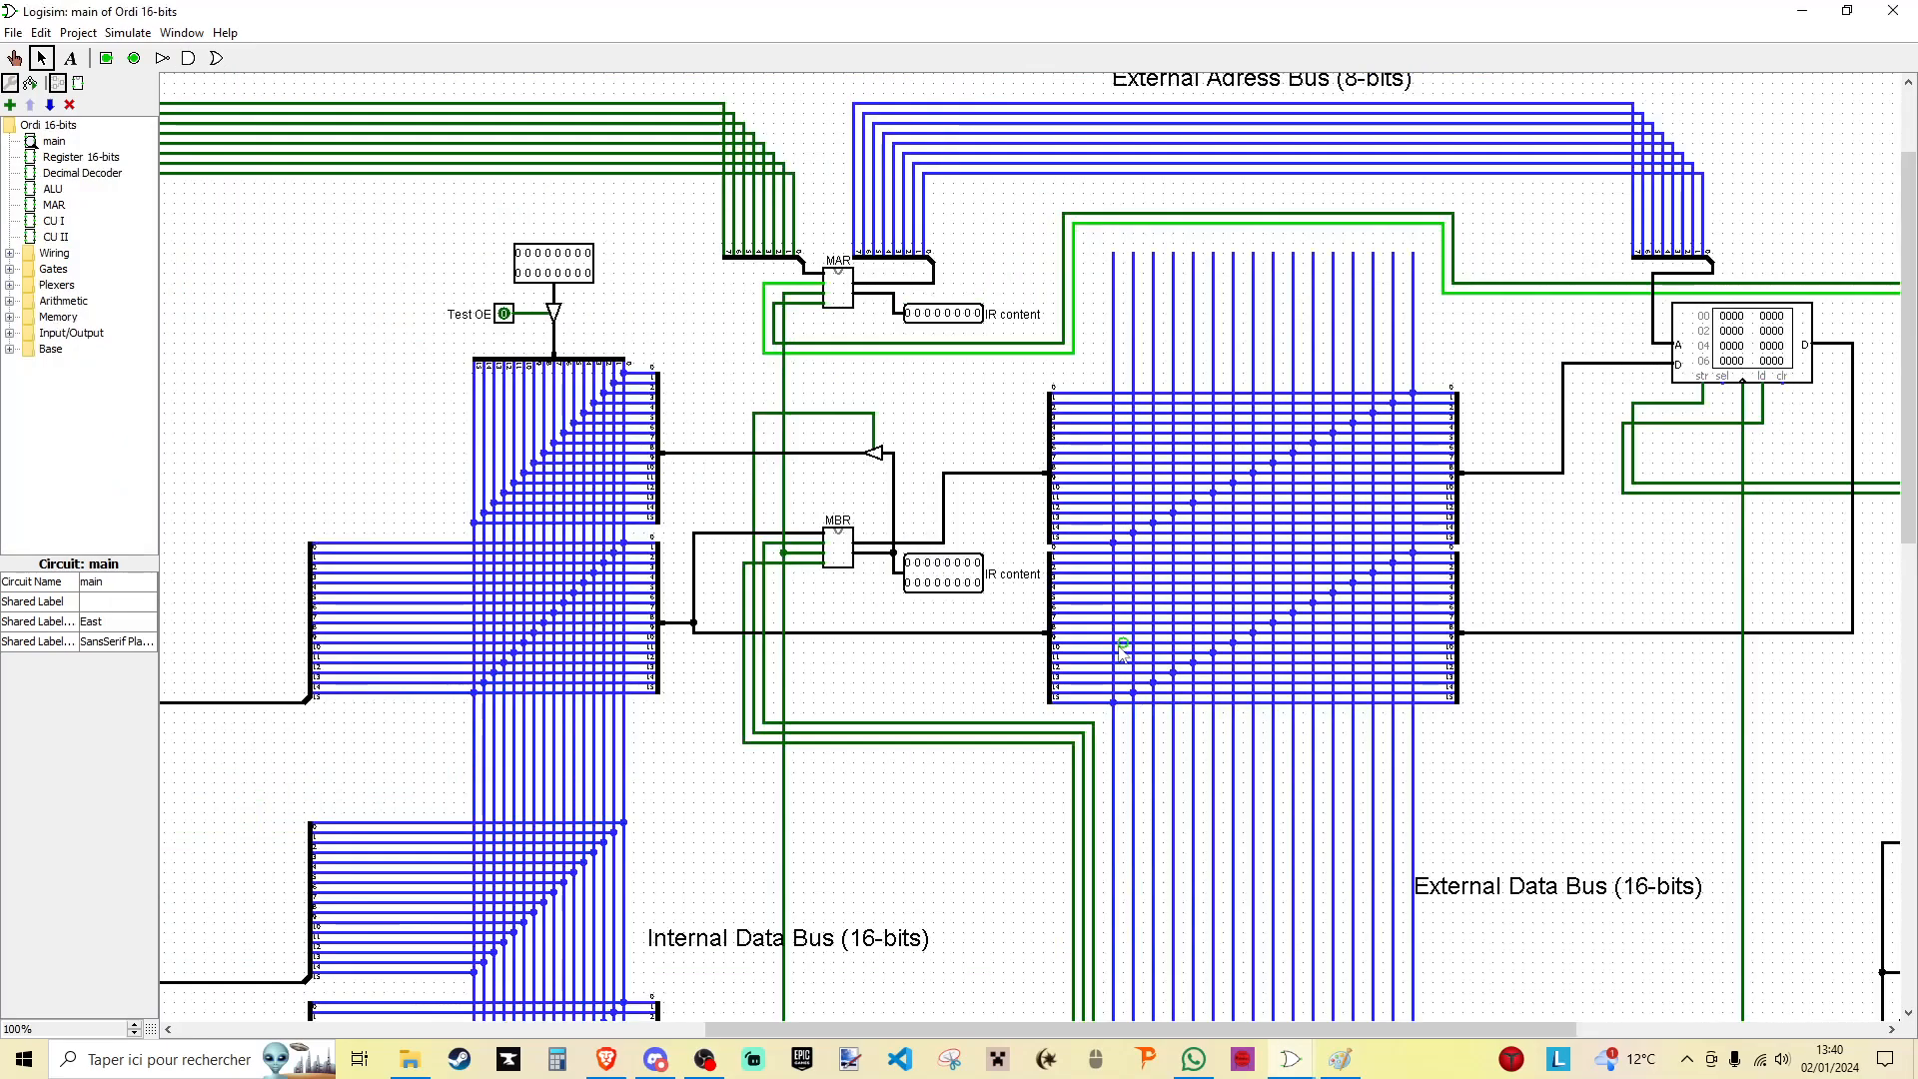
- Copy the lower internal-bus splitter with its wires onto the External Data Bus and connect it to the Results register's output
scroll(1122, 655, down, 10)
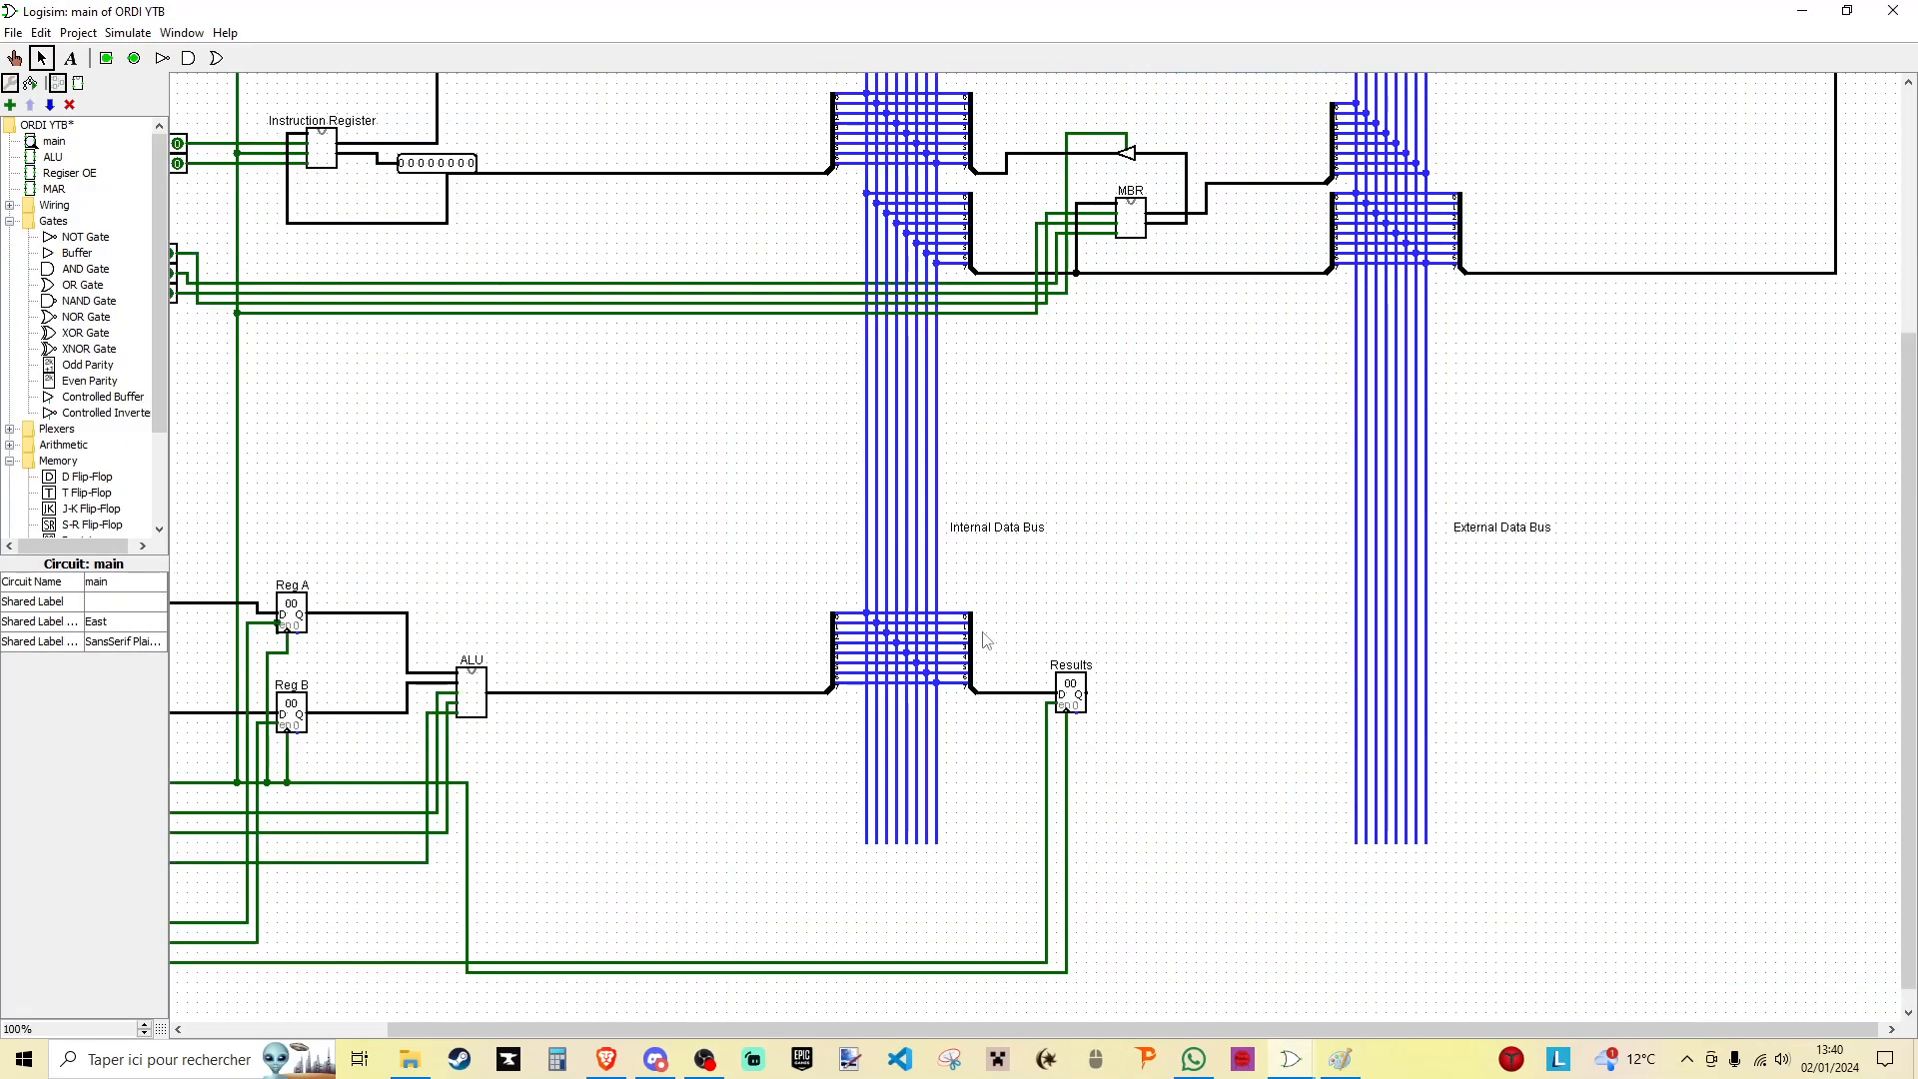
drag(807, 593, 985, 728)
drag(835, 687, 1317, 693)
click(1573, 689)
scroll(1573, 659, up, 5)
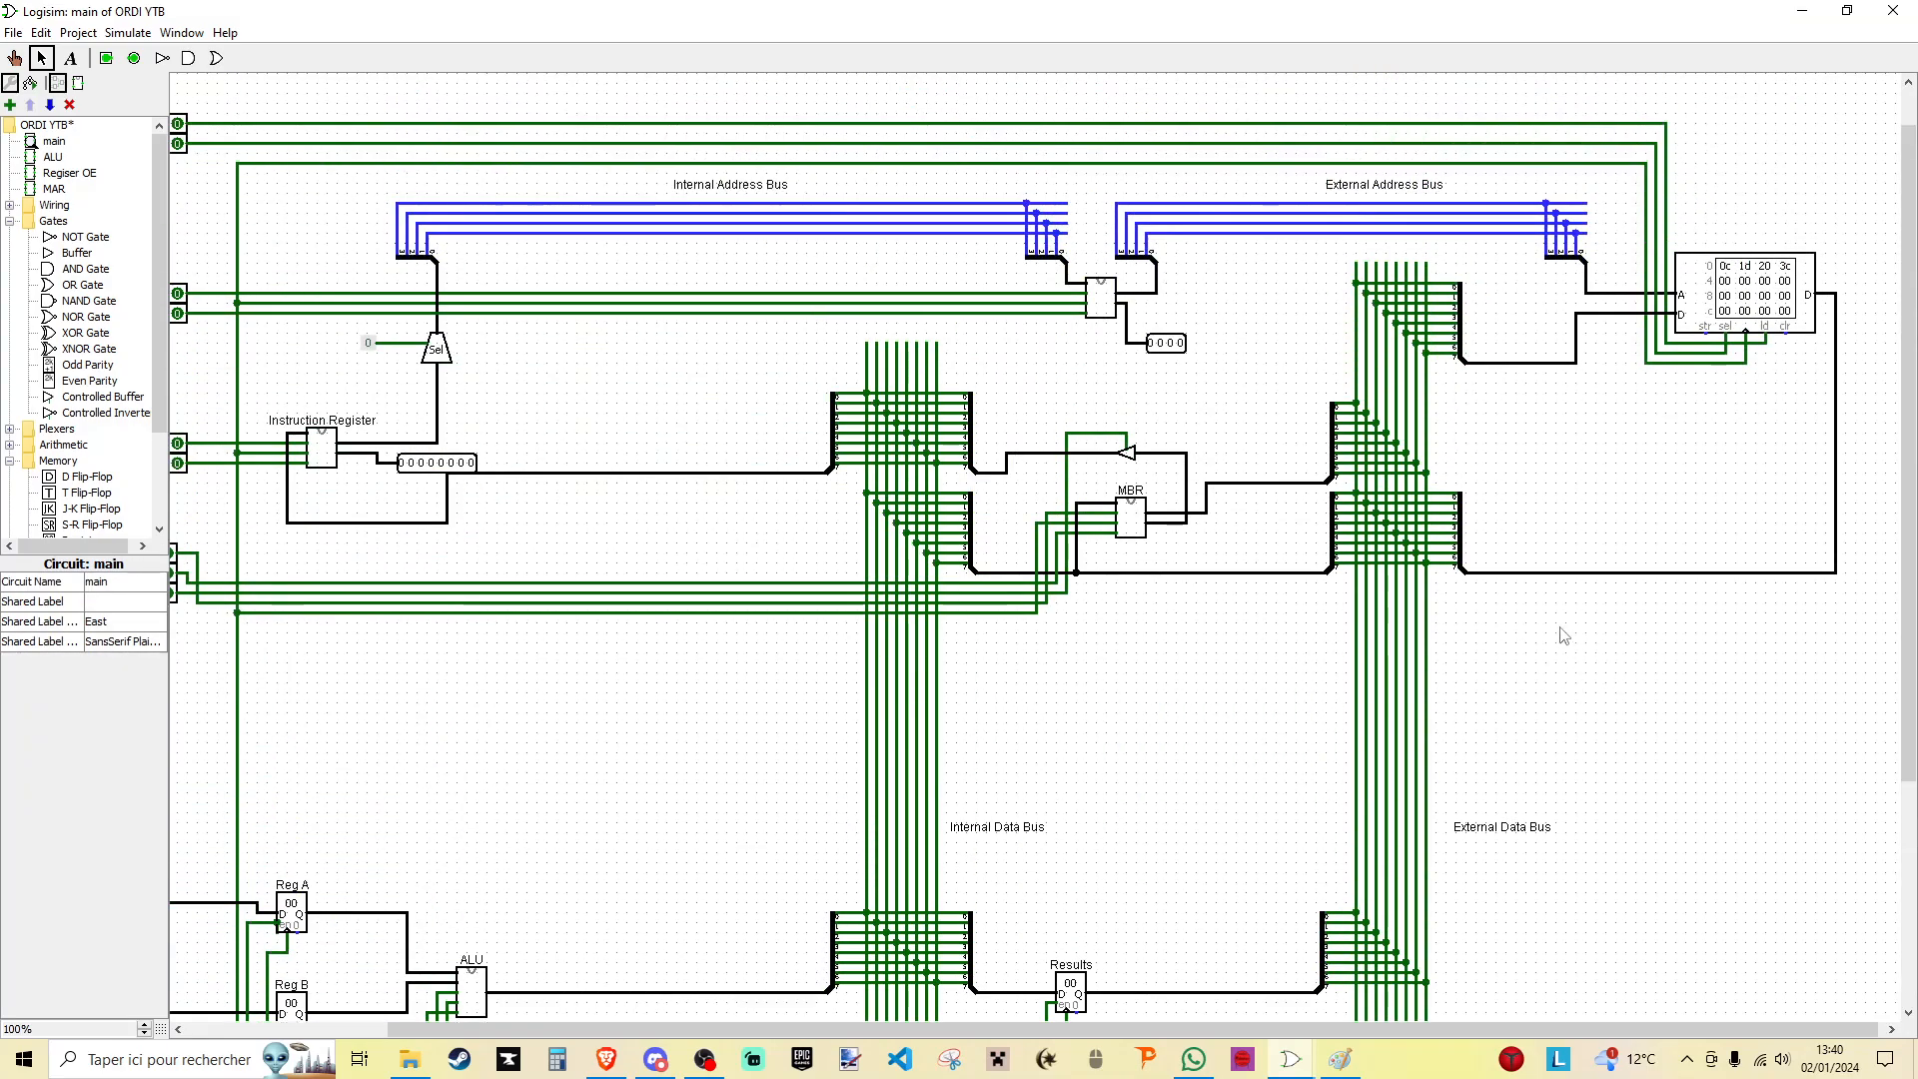
- Replace the Results register with a Regiser OE subcircuit placed between the two lower data-bus splitters
scroll(1488, 569, down, 4)
click(1082, 761)
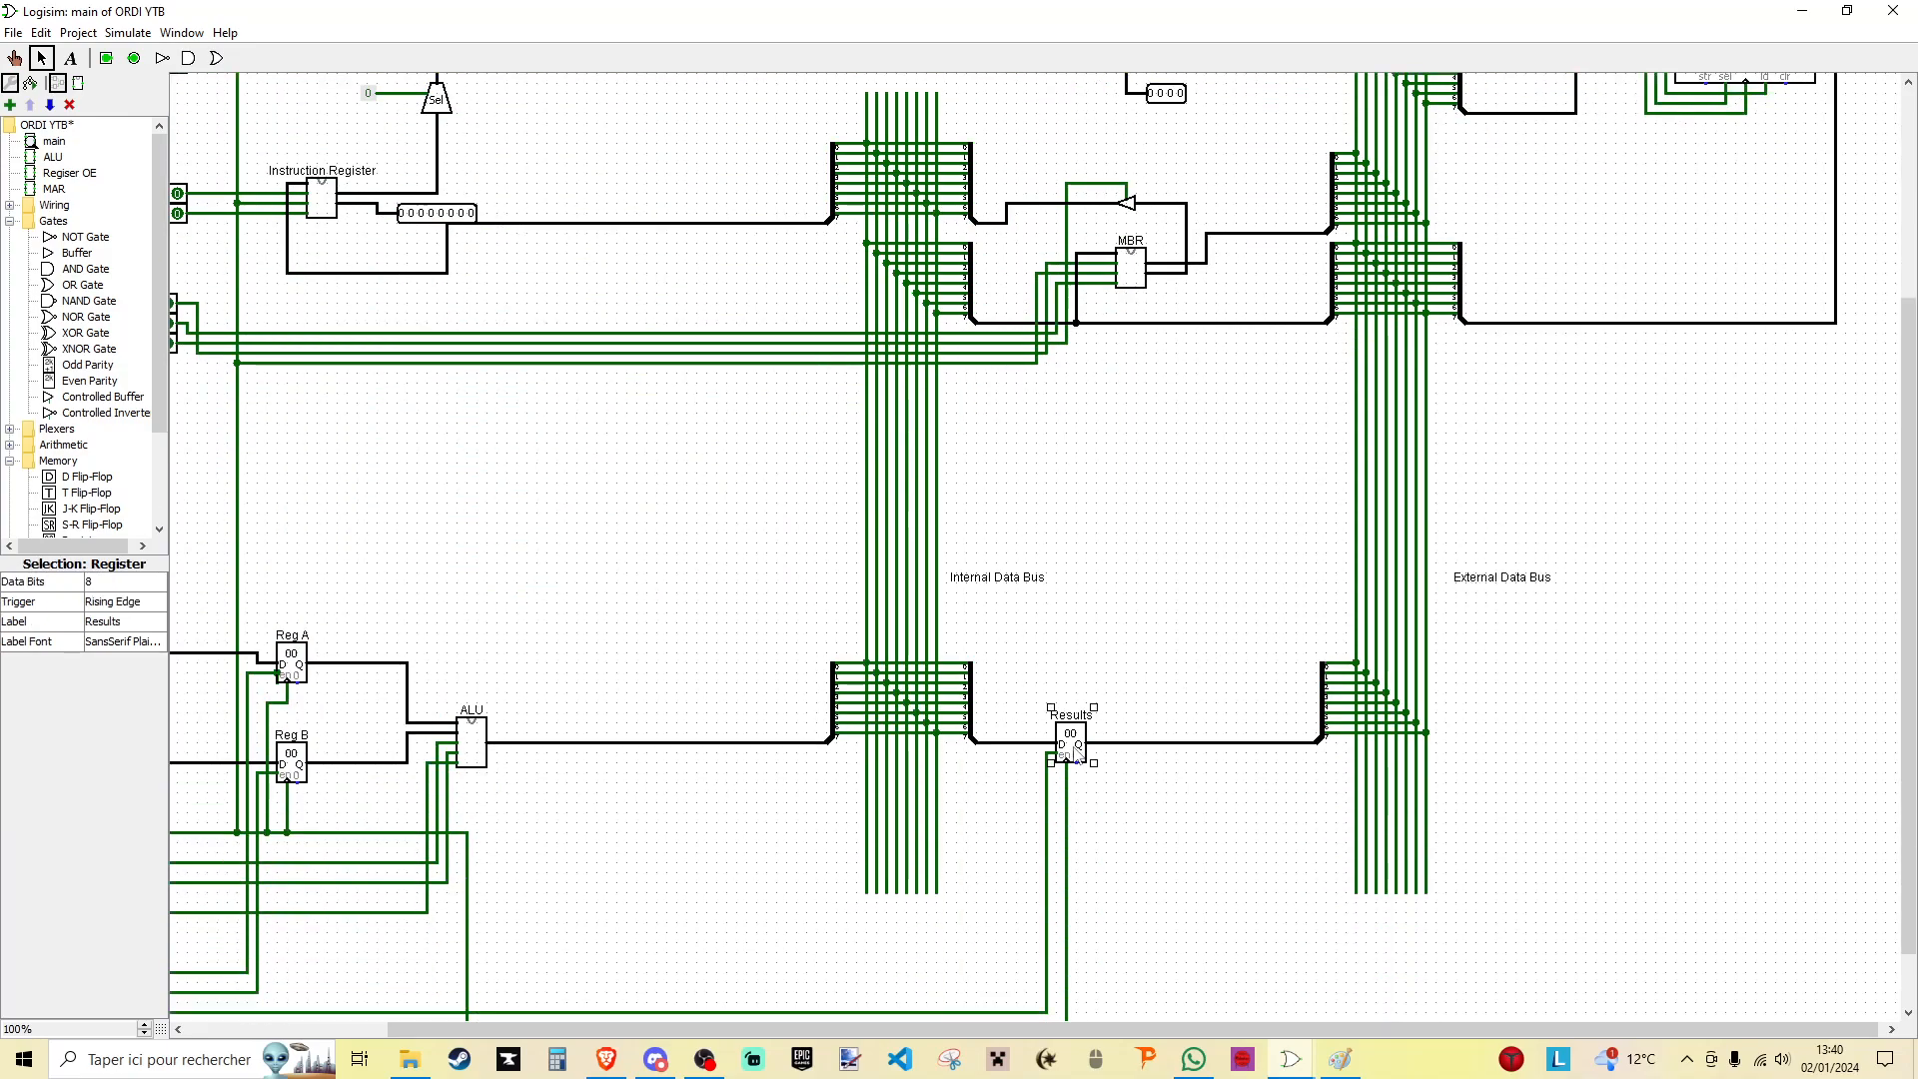
key(Delete)
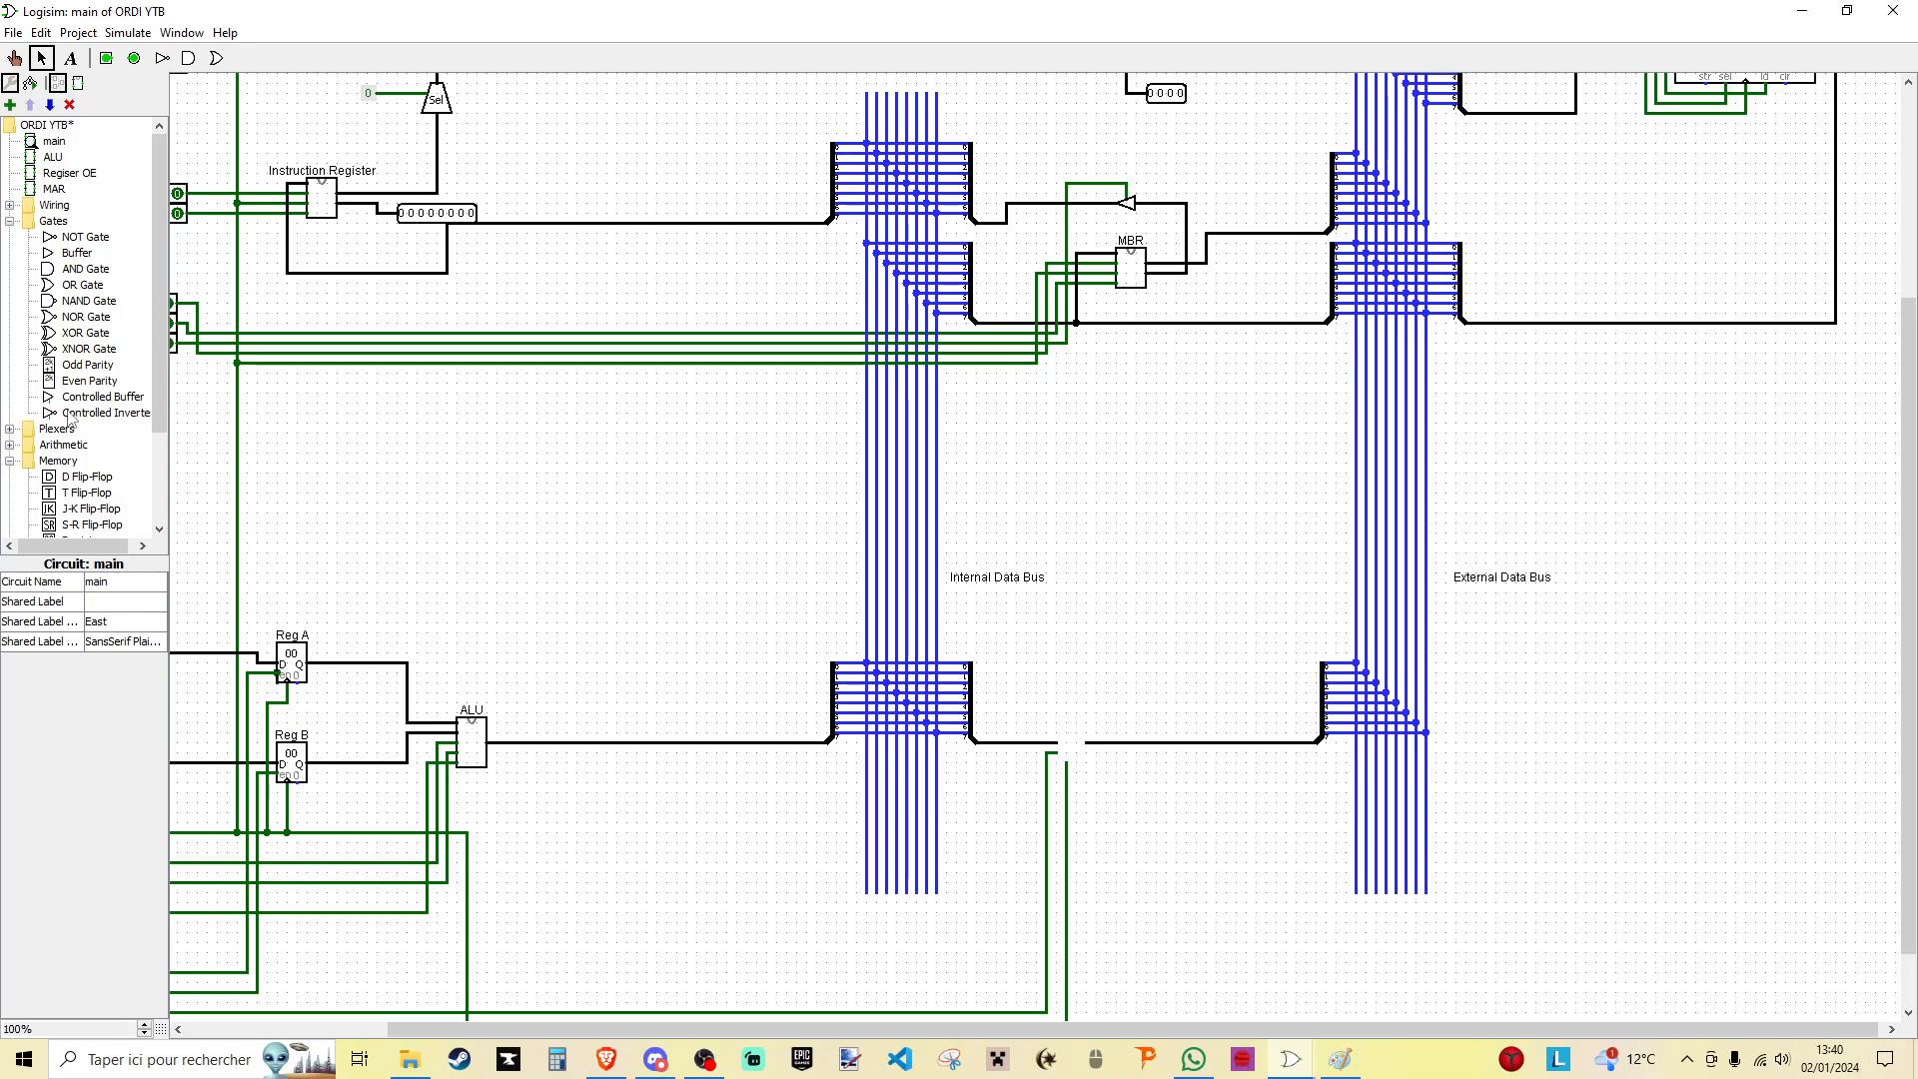
click(57, 176)
click(1067, 695)
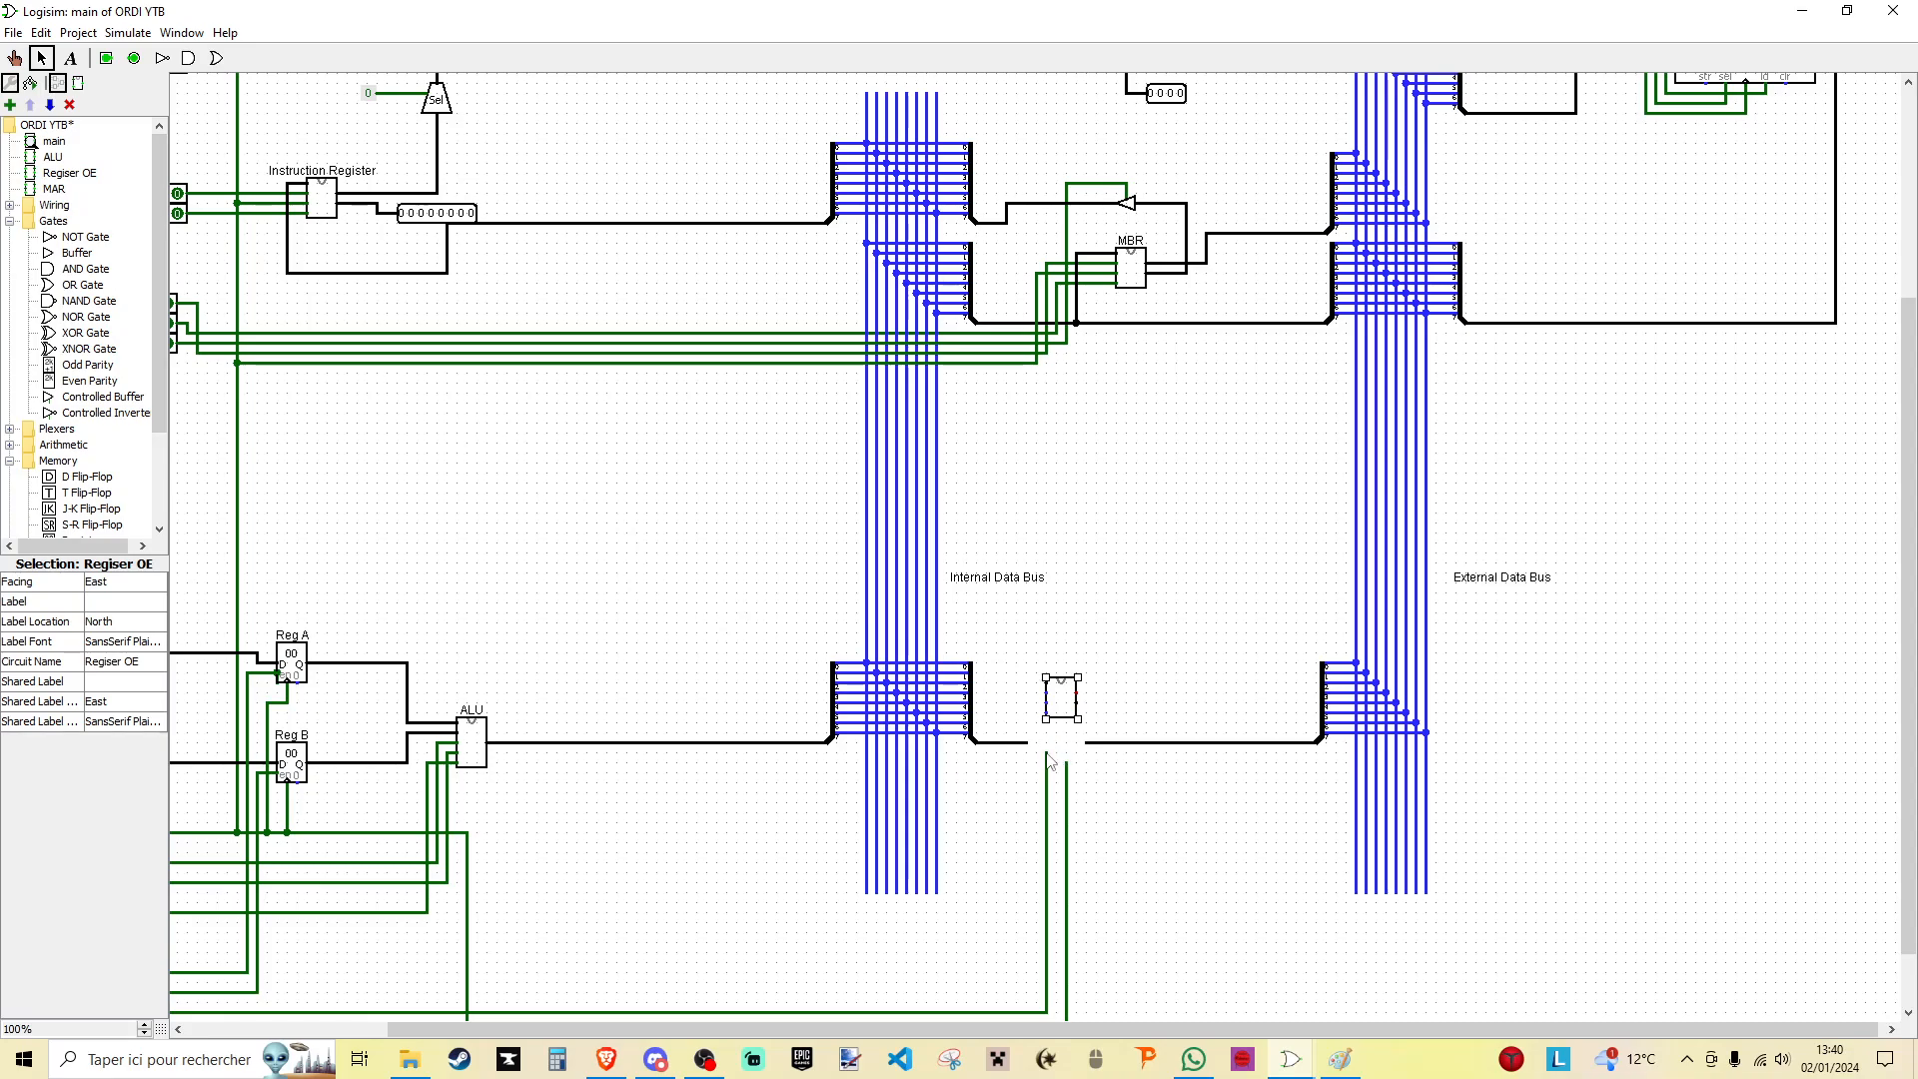
drag(1063, 700, 1068, 755)
- Shift the vertical Reg Res WE and clock wires to the input side of the new results register
scroll(1018, 927, down, 3)
scroll(1017, 932, left, 5)
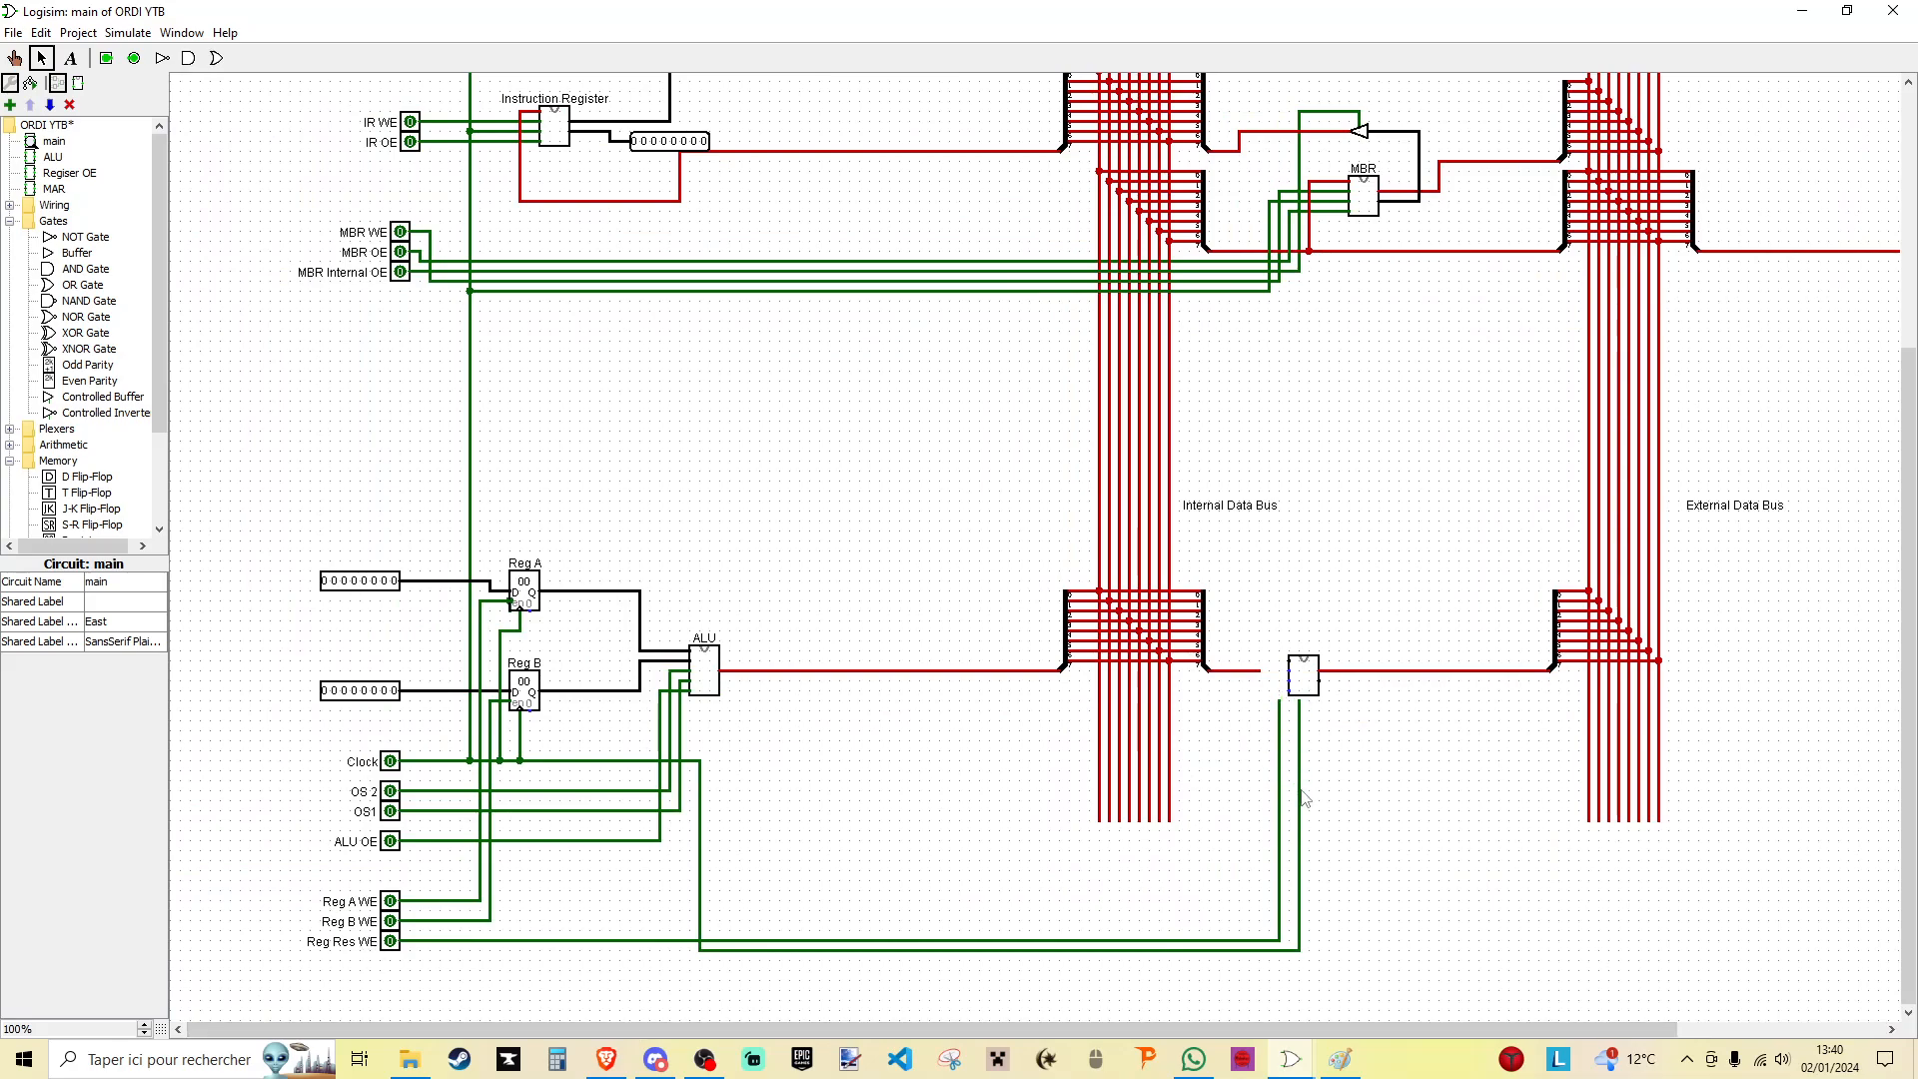
drag(1300, 789, 1290, 787)
drag(1262, 698, 1314, 954)
click(1298, 863)
click(1289, 857)
shift+click(1281, 857)
drag(1282, 859, 1262, 859)
click(1255, 692)
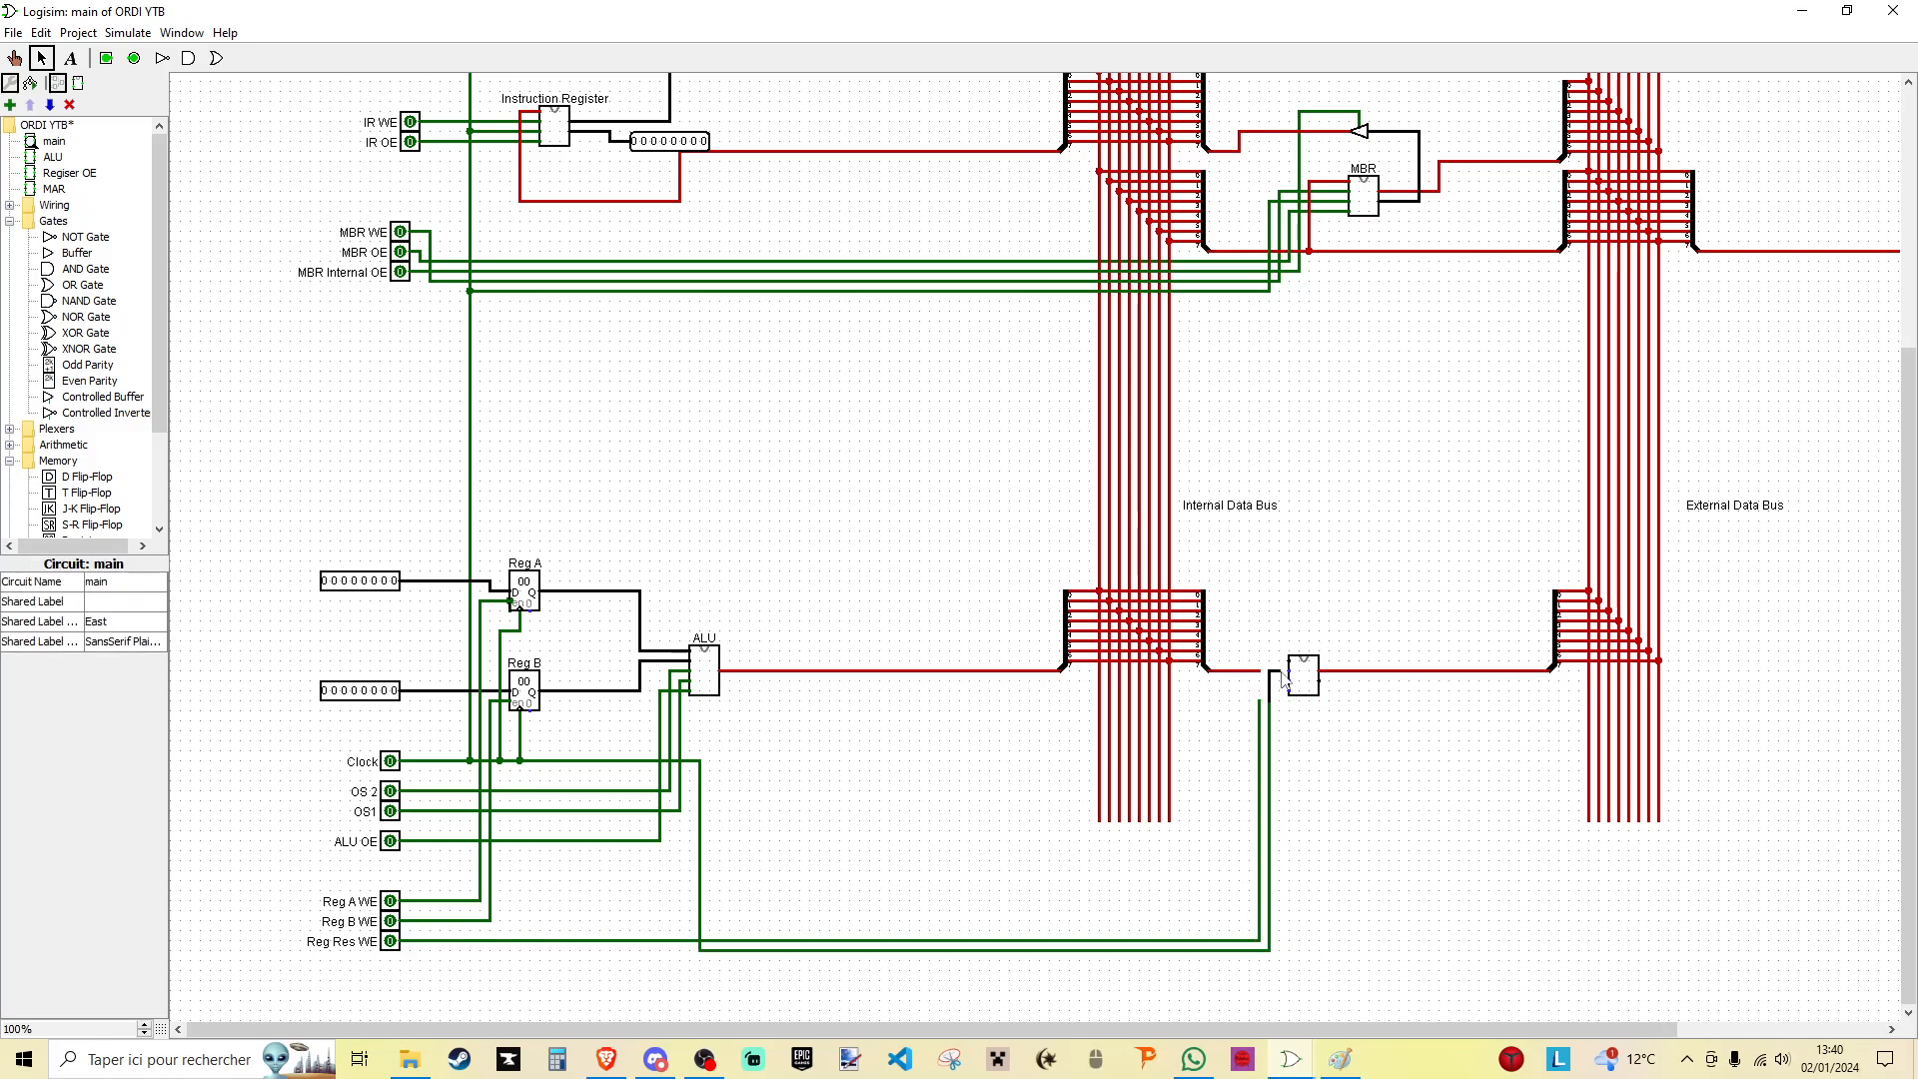
- Wire the internal-bus splitter, Reg Res WE and the clock to the results register's data, write-enable and clock inputs
drag(1285, 684, 1287, 682)
drag(1260, 702, 1220, 661)
click(1234, 671)
key(Delete)
drag(1220, 661, 1286, 663)
drag(1259, 680, 1288, 670)
- Duplicate the Reg Res WE pin, wire the copy to the results register's output-enable input and label it Reg Res OE
click(391, 942)
key(ctrl+d)
mouse_move(396, 950)
mouse_down()
mouse_move(1234, 964)
mouse_move(1247, 699)
mouse_move(1289, 689)
mouse_up()
double_click(131, 690)
text(OE)
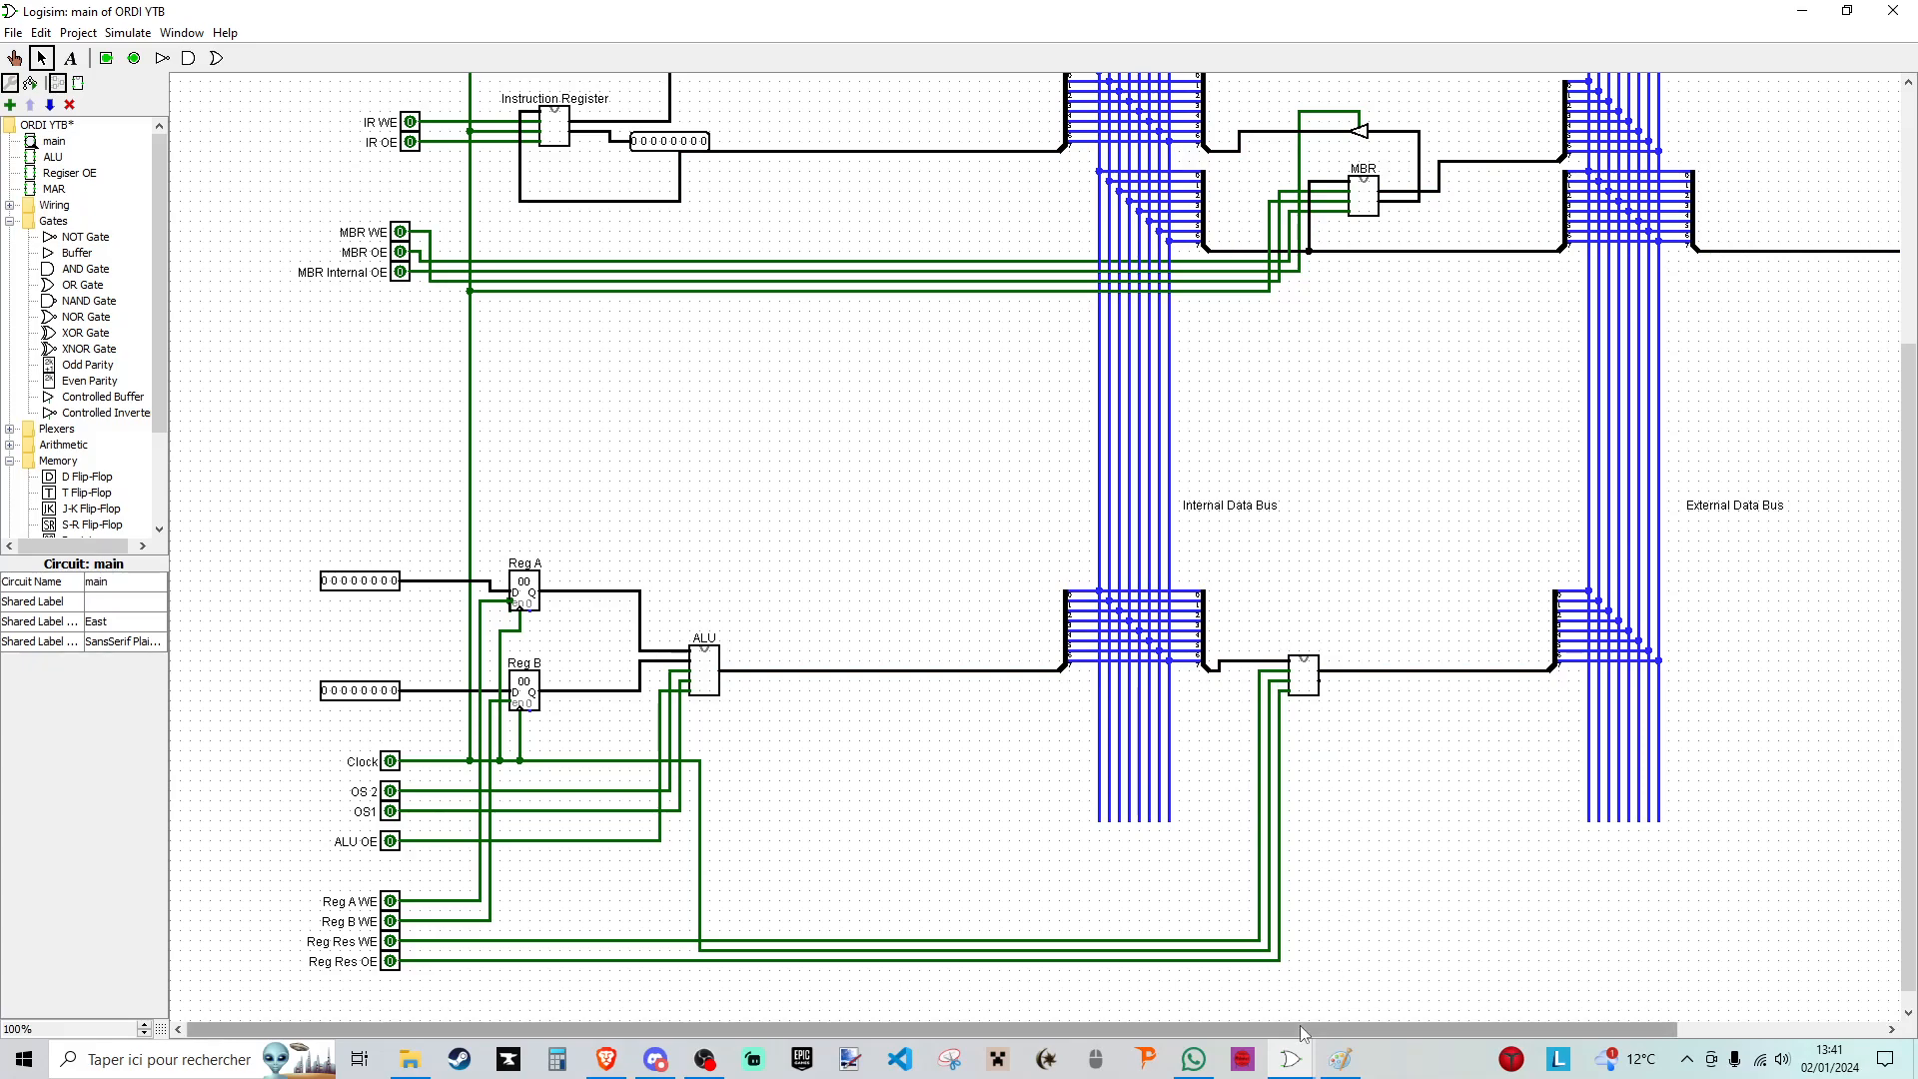
- Paste a copy of the instruction register's 8-bit output pin onto the results register's second output
drag(1300, 1026, 1420, 1028)
scroll(1351, 749, up, 5)
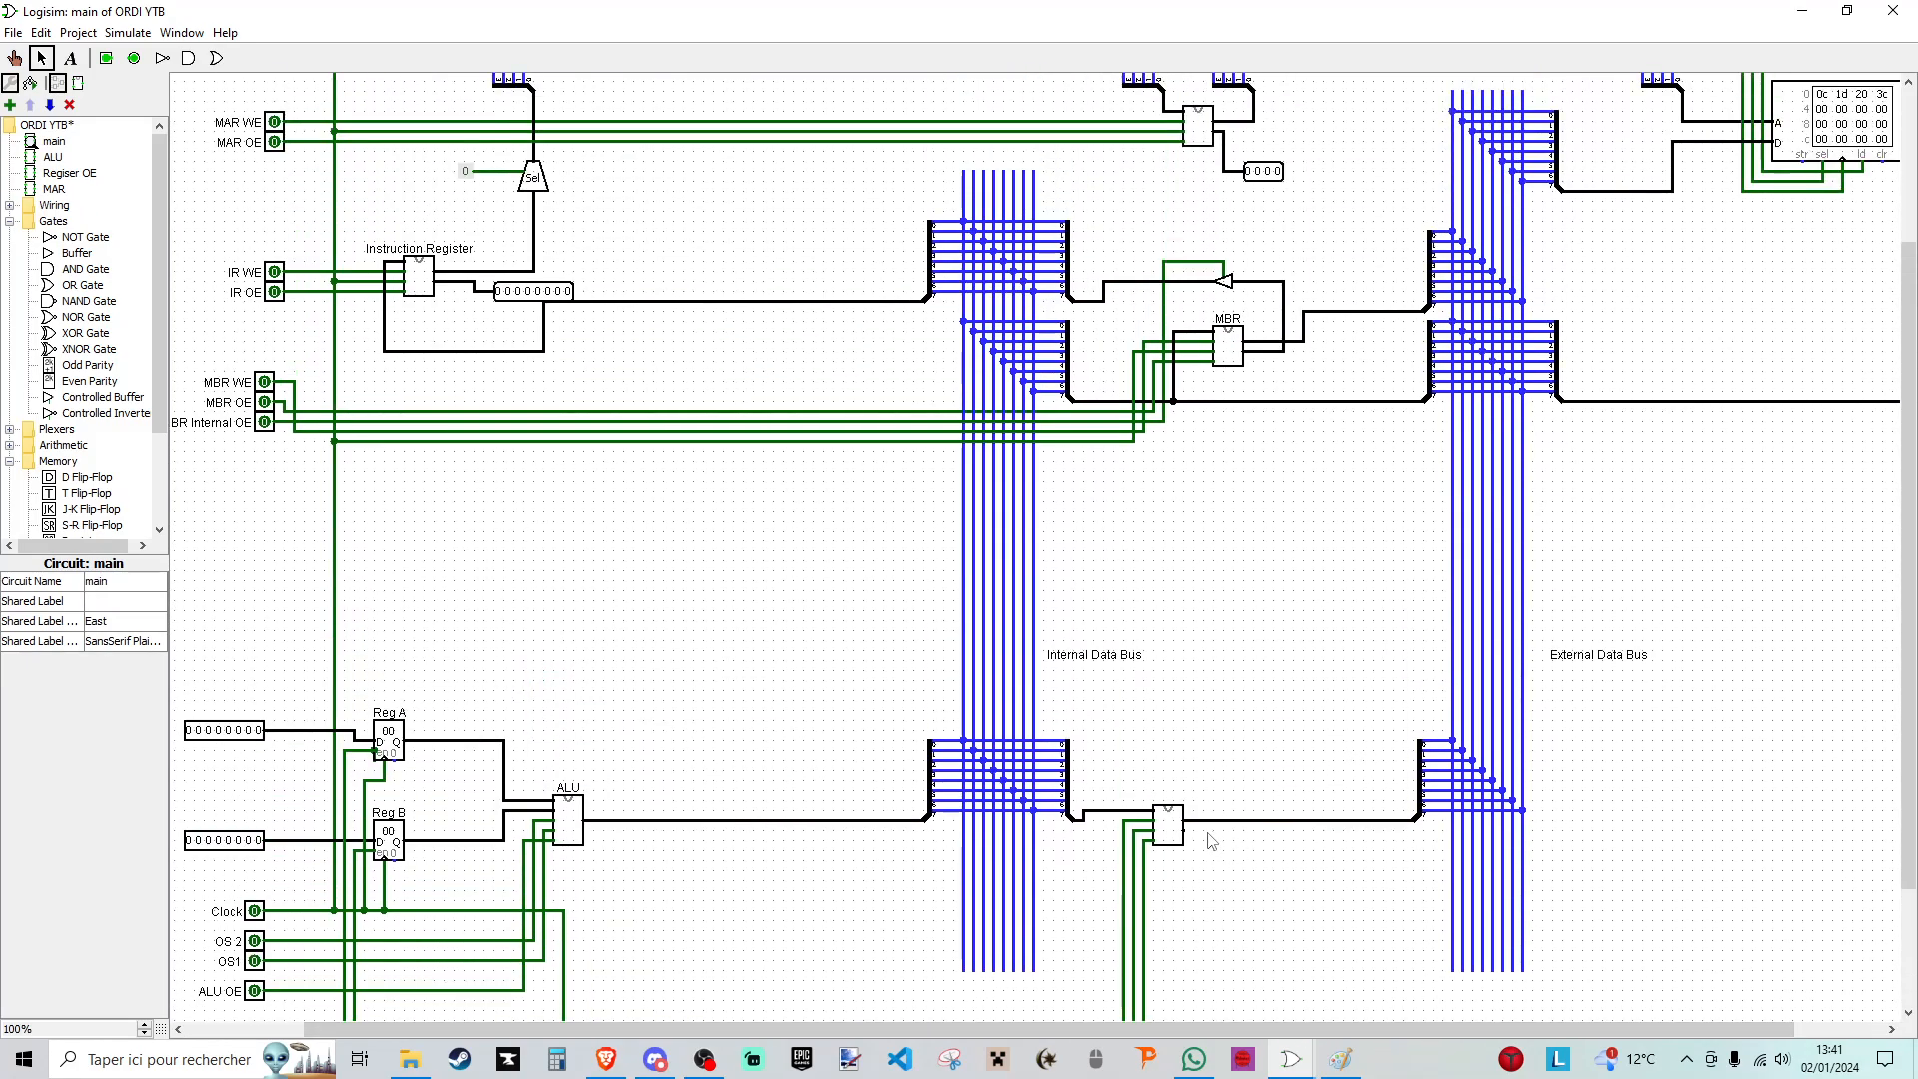
click(537, 295)
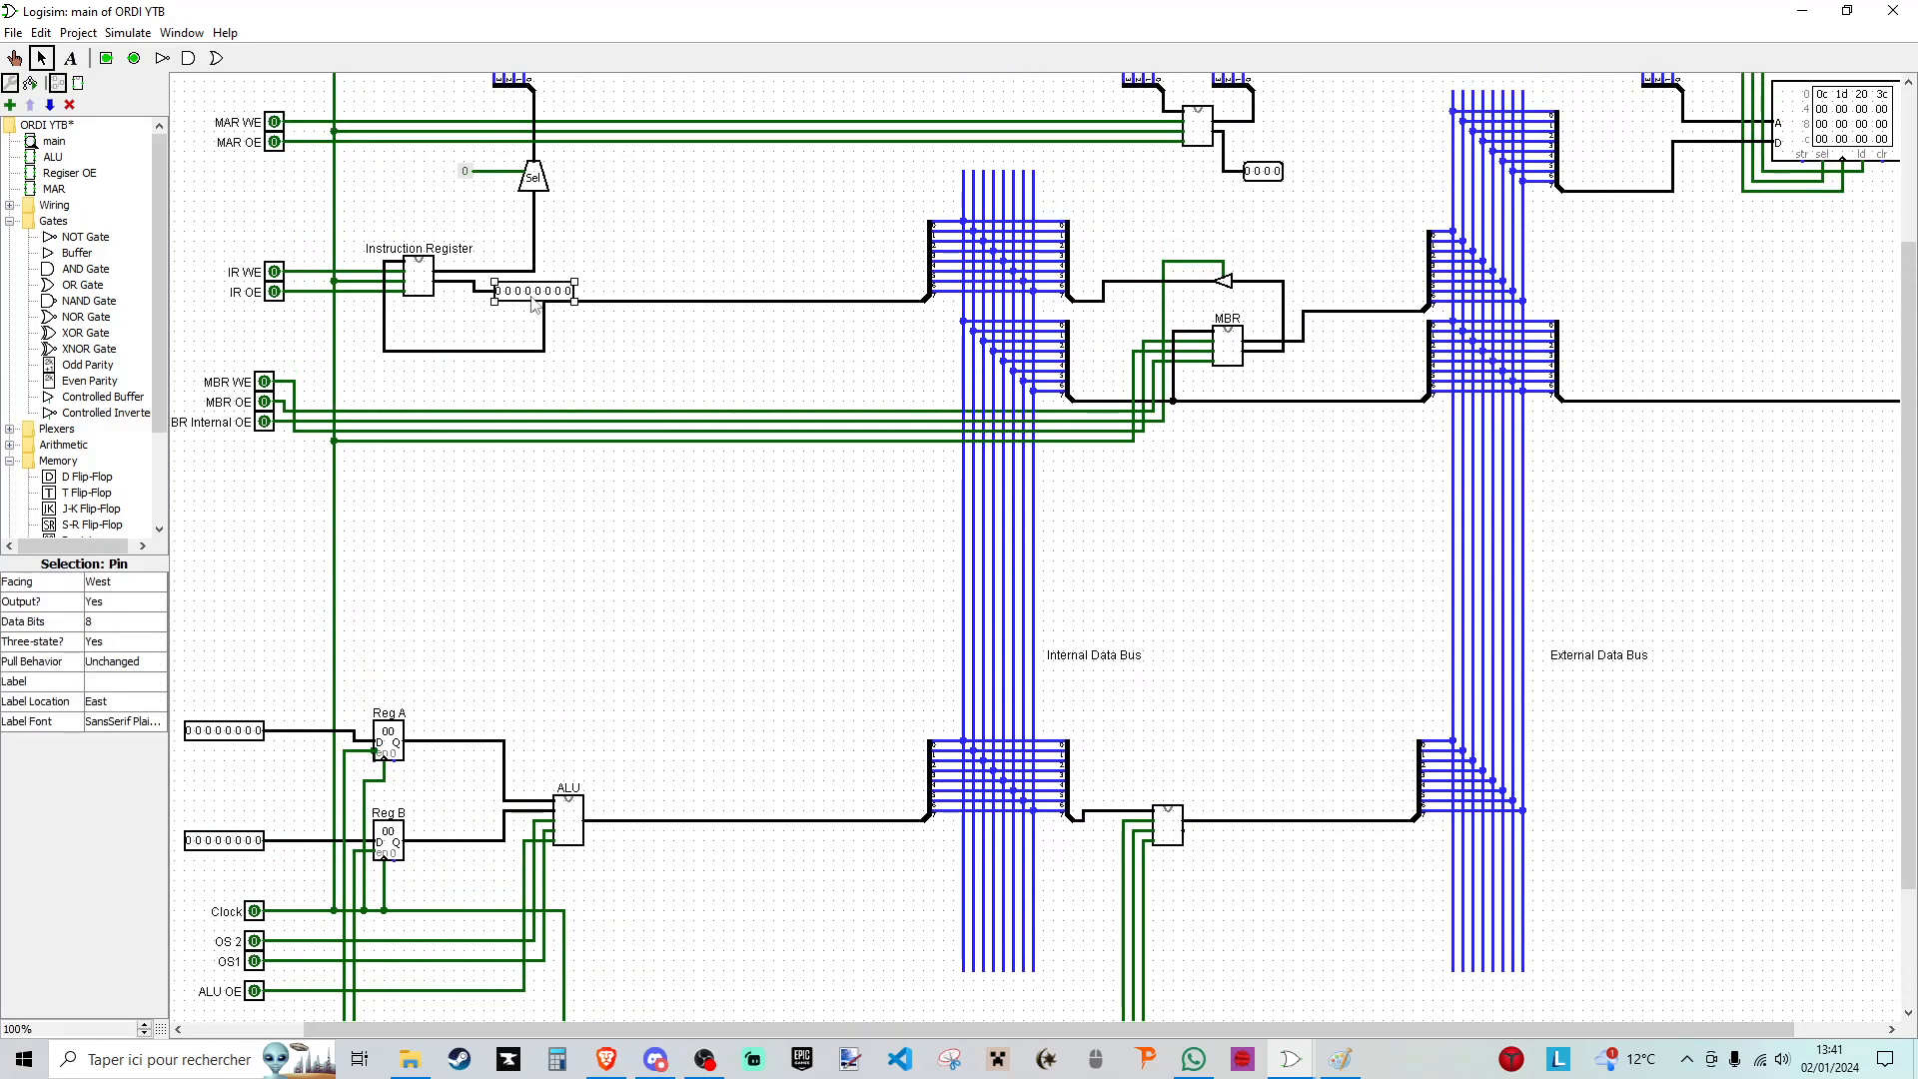
click(1213, 845)
click(1218, 875)
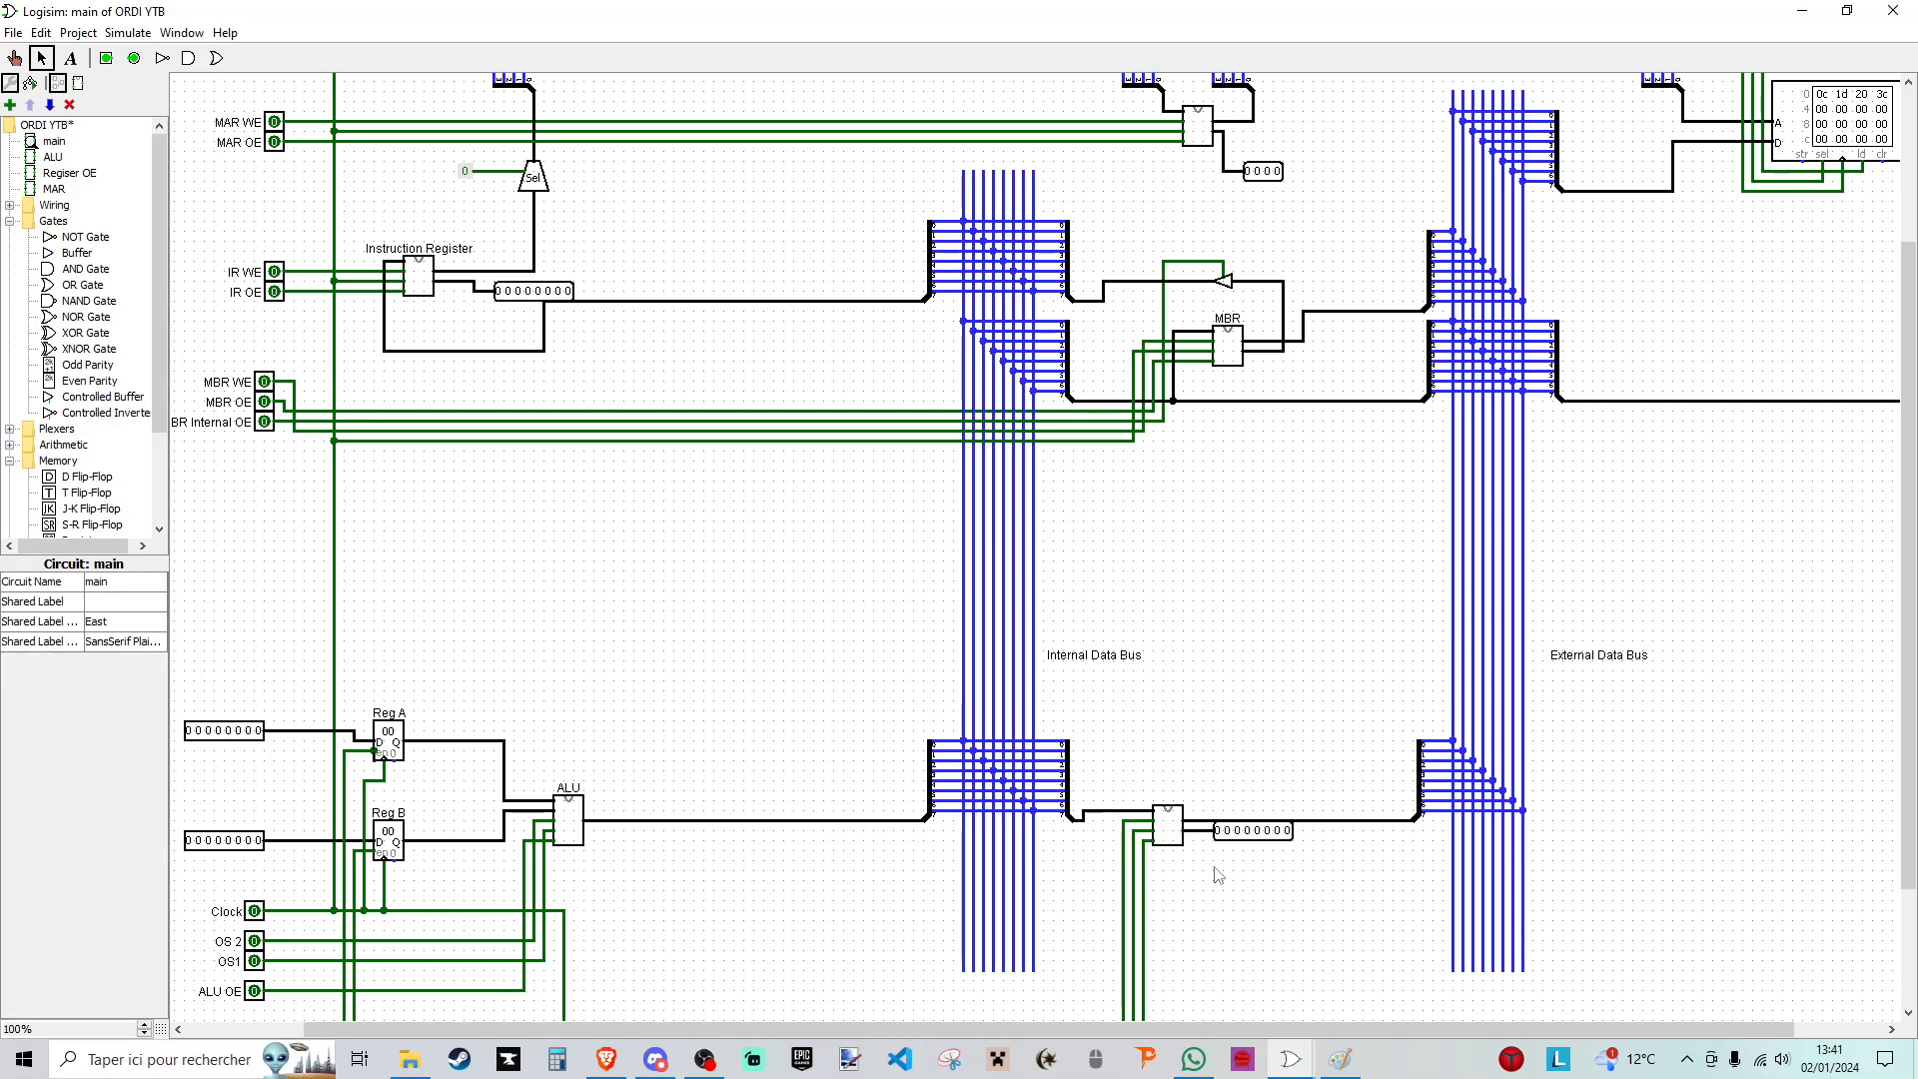
scroll(1181, 582, up, 3)
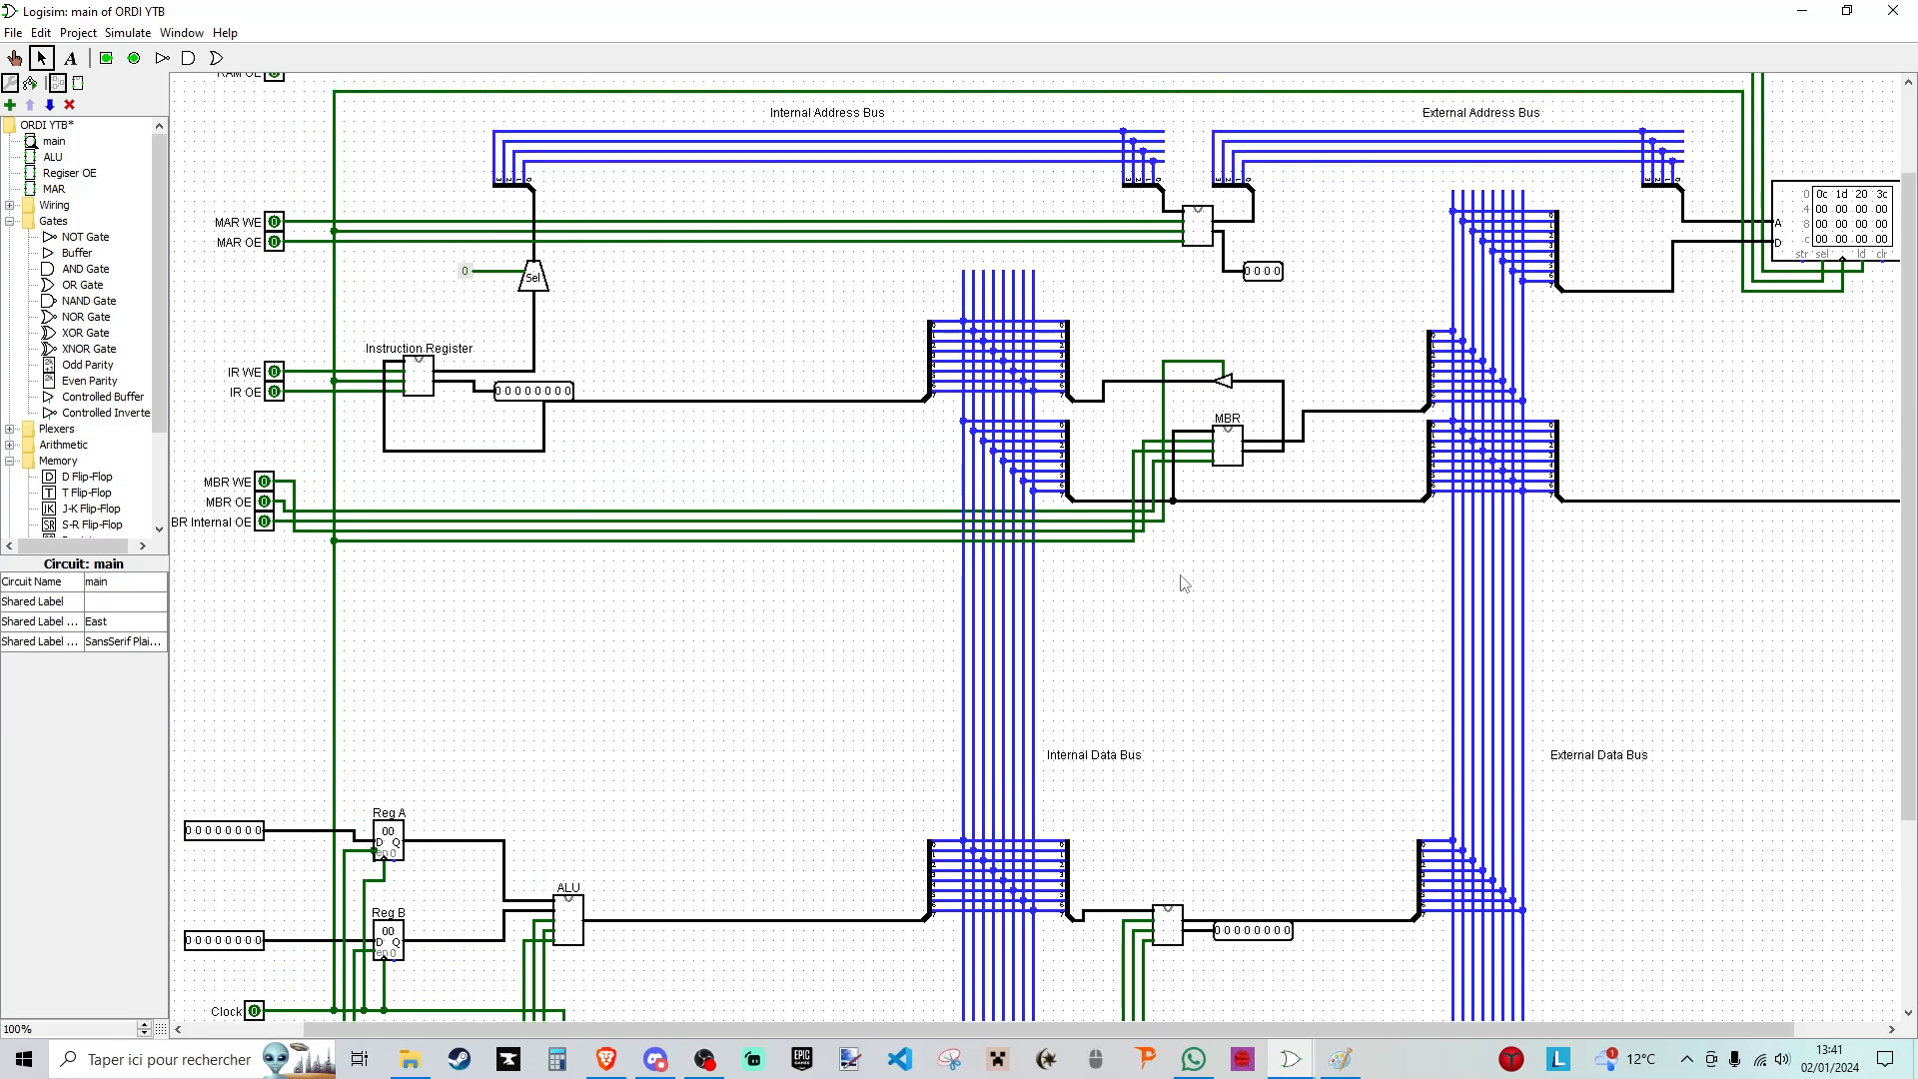
scroll(1256, 944, down, 5)
scroll(1099, 813, up, 4)
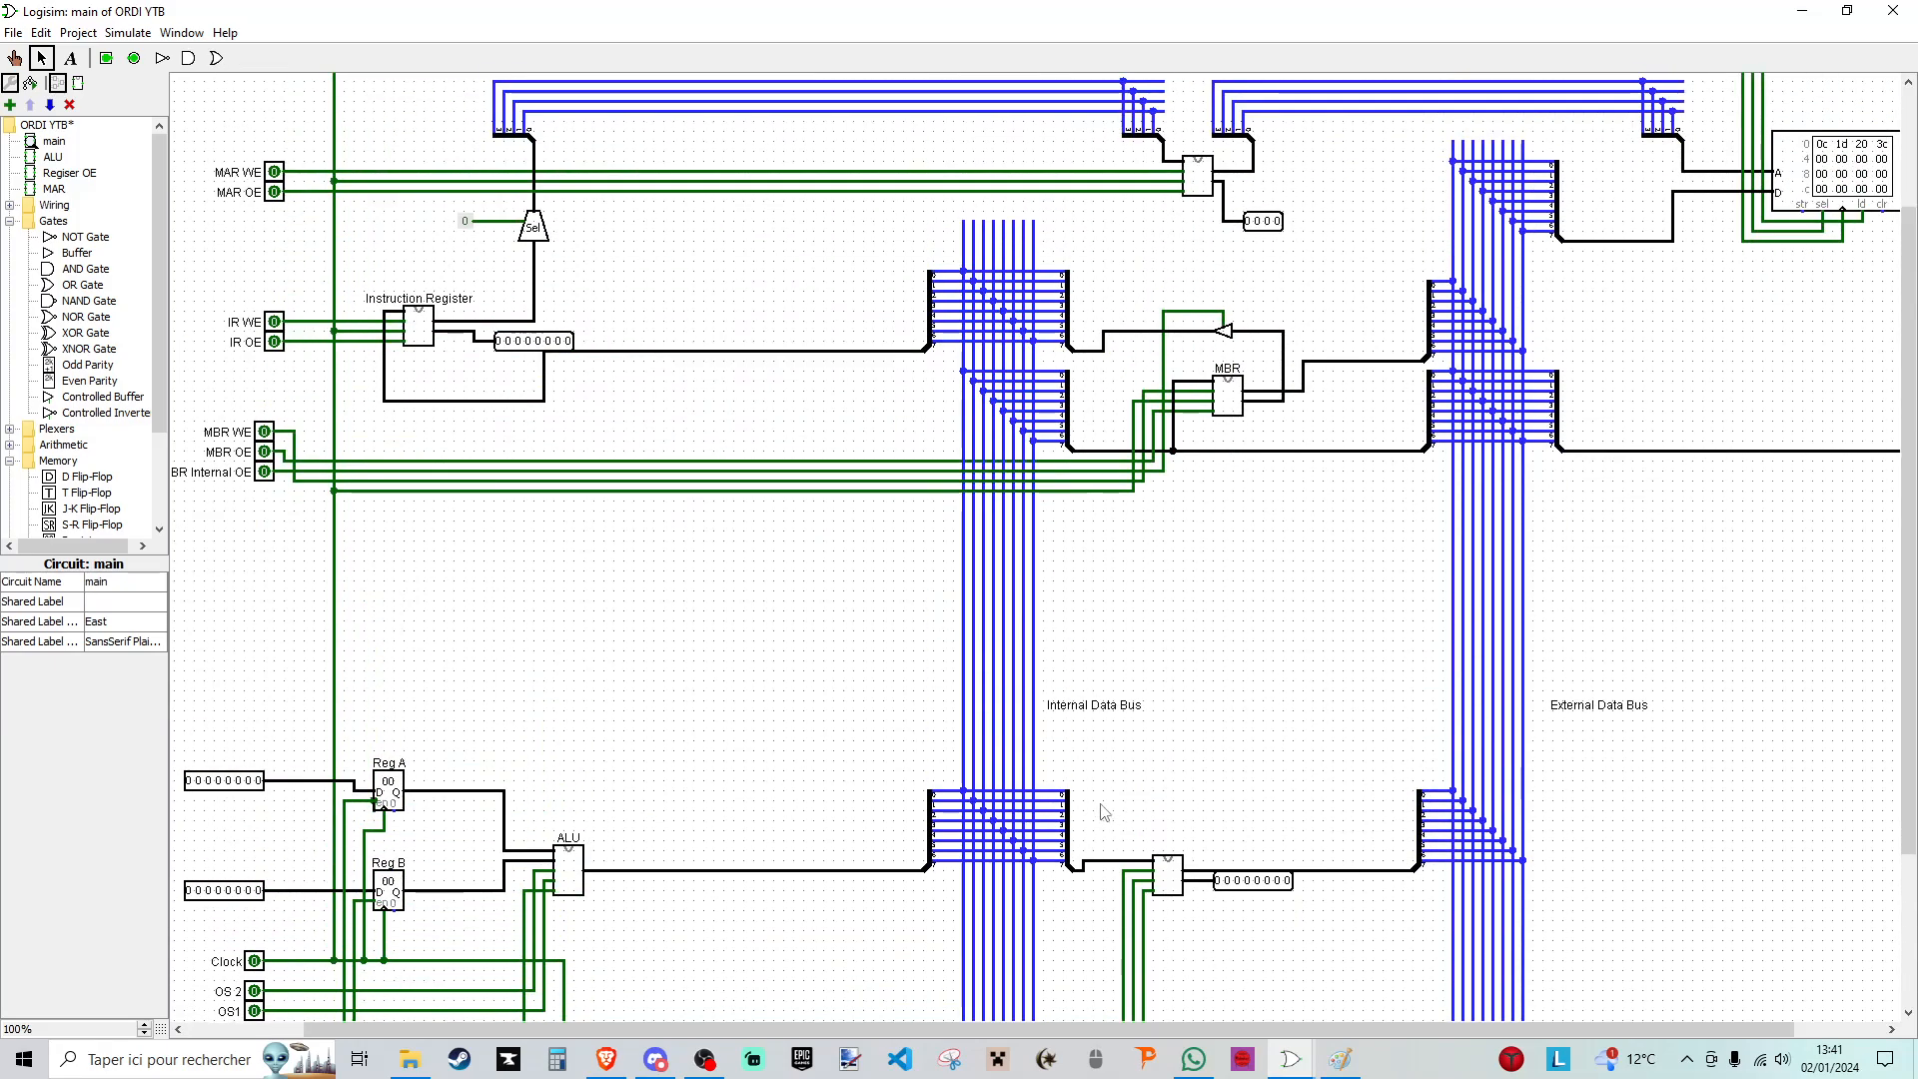
scroll(1099, 714, up, 3)
drag(1226, 1029, 1292, 1030)
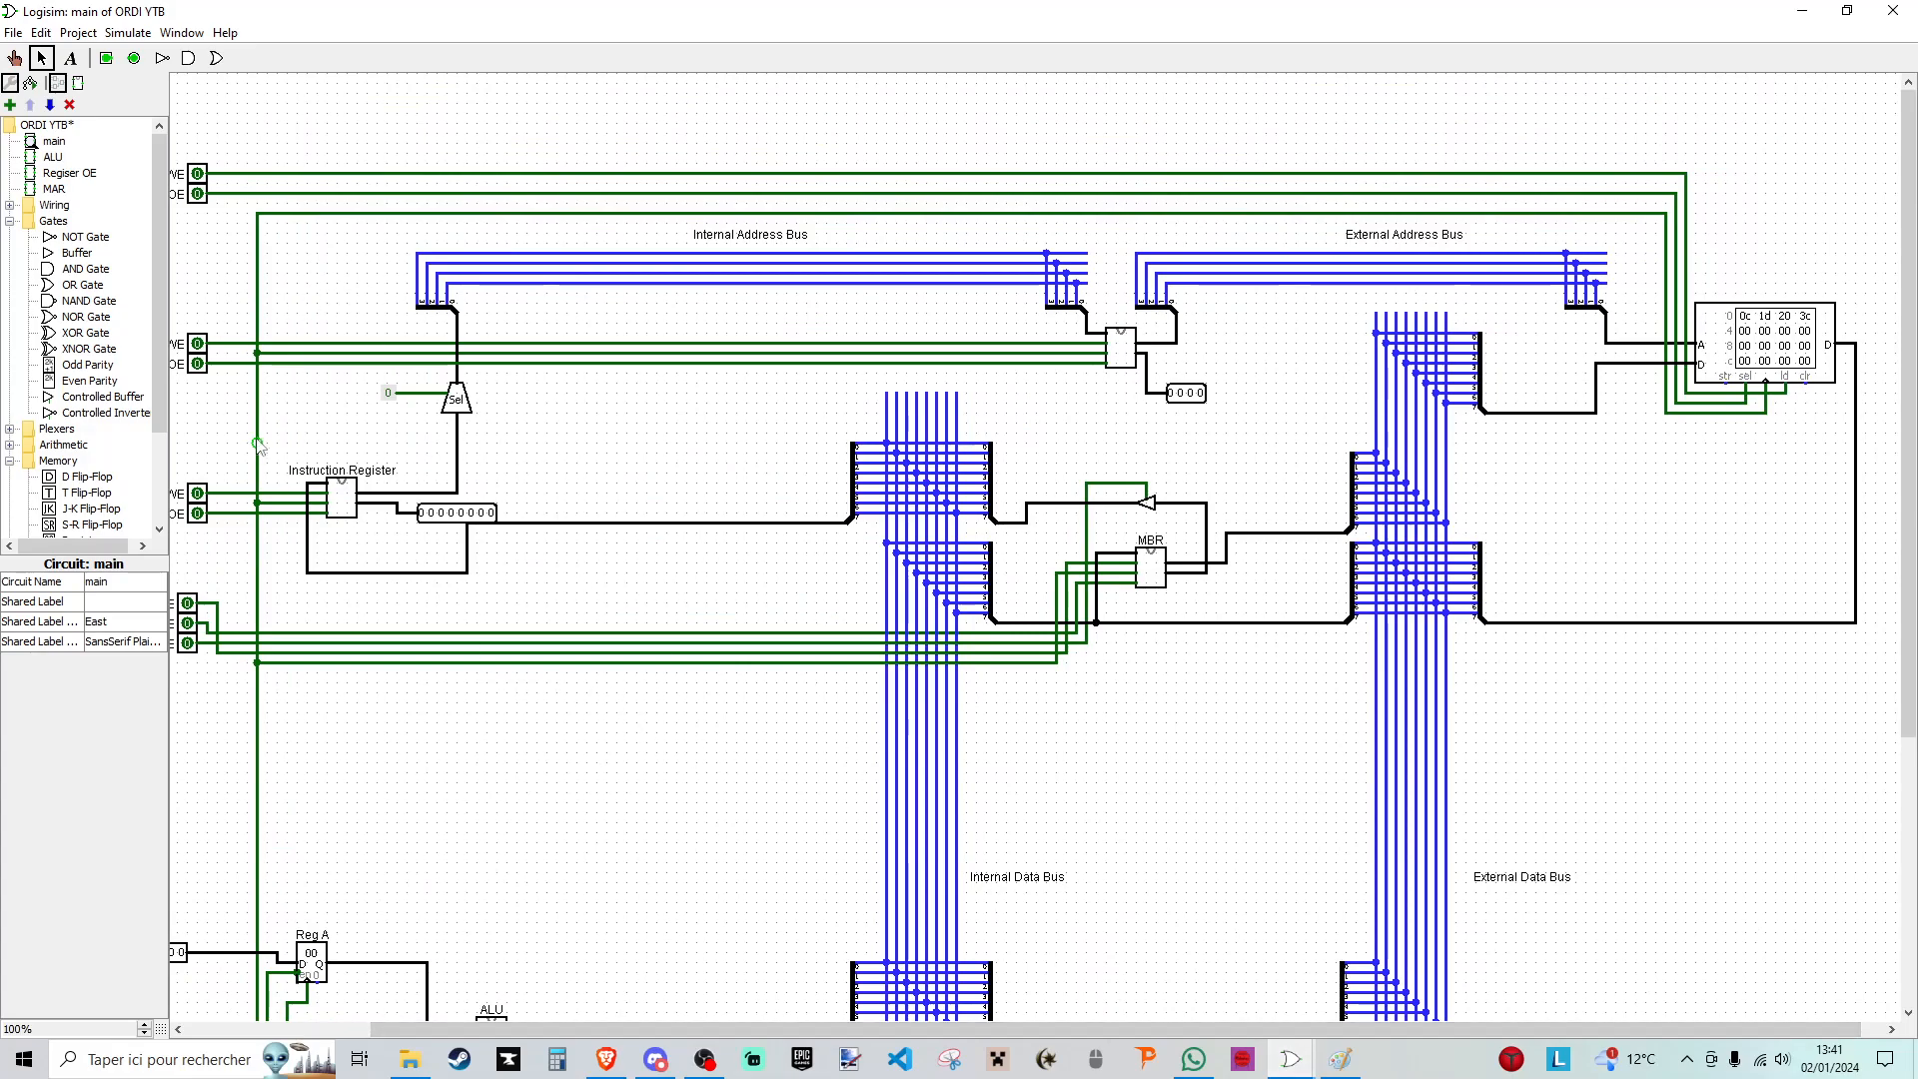
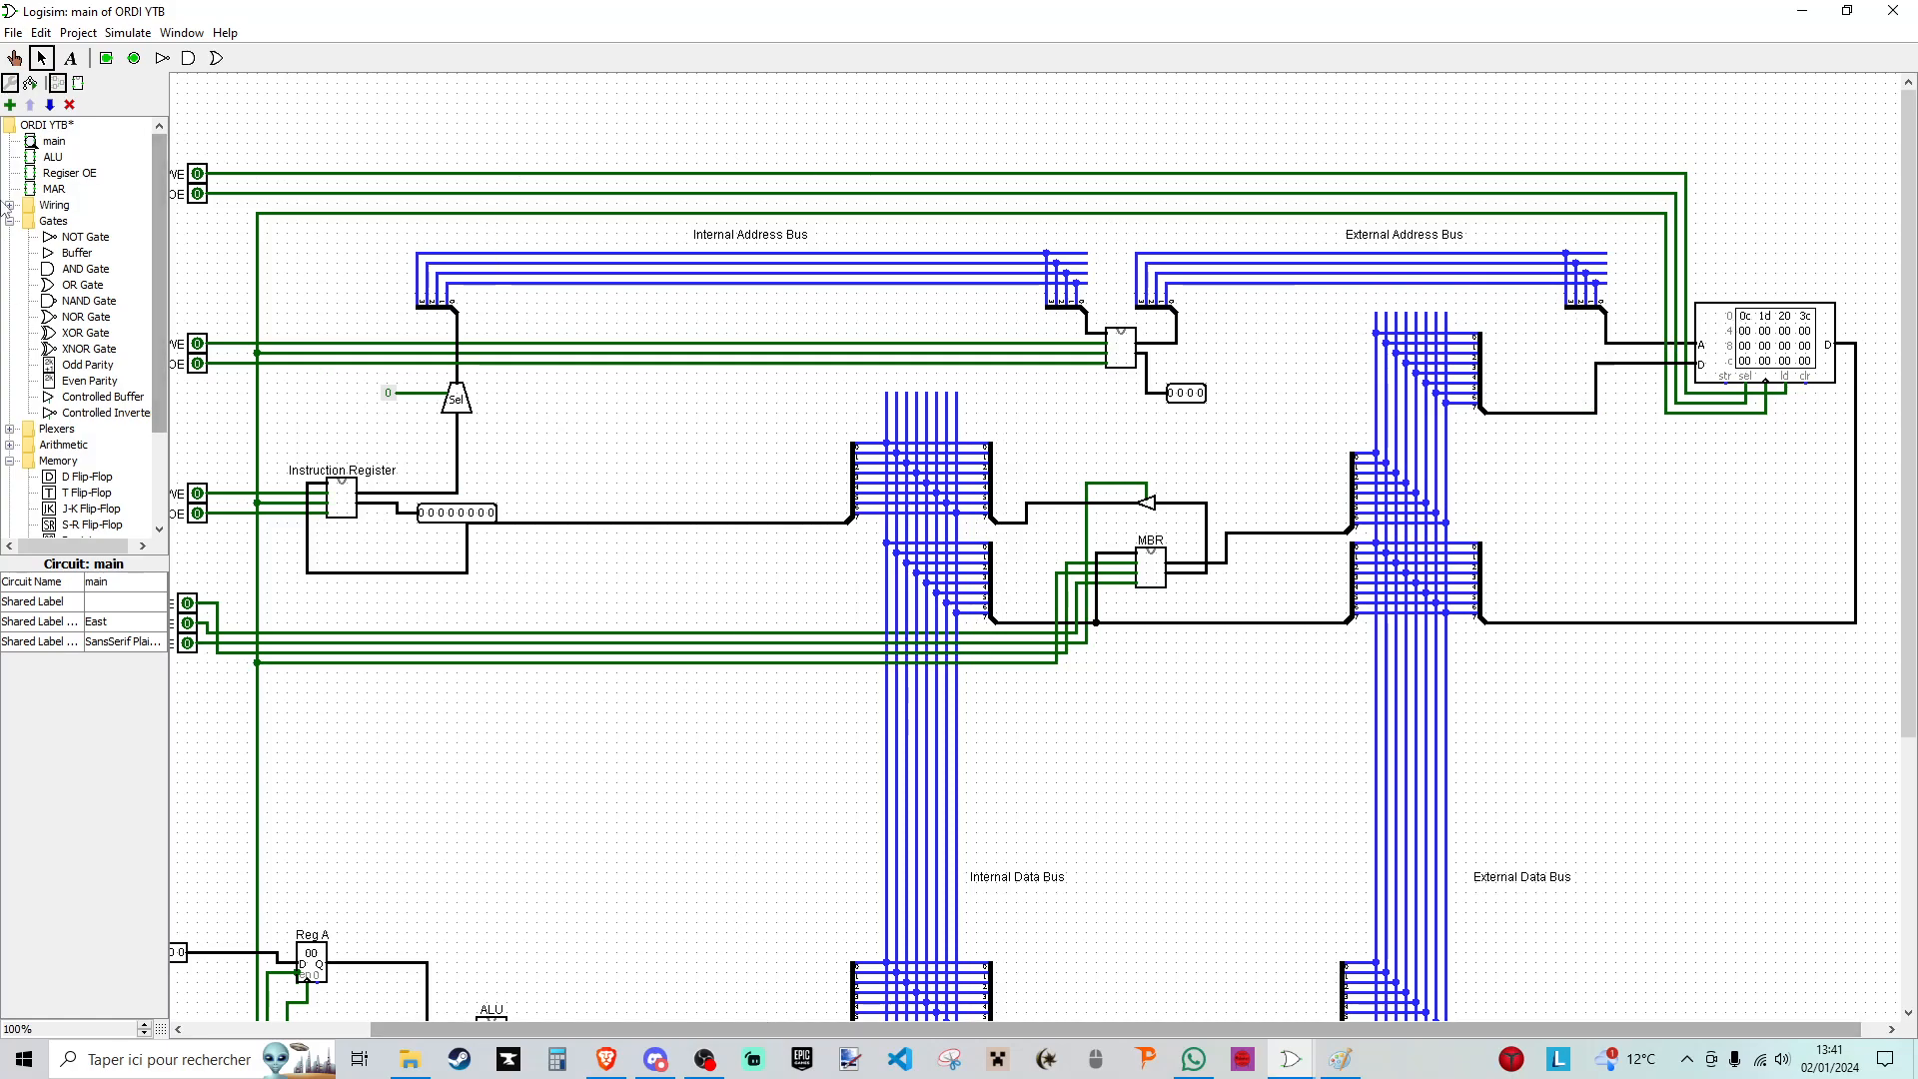
- Extend the four internal address bus lines upward with parallel vertical wires, above the RAM WE and RAM OE wires
drag(796, 1029, 692, 730)
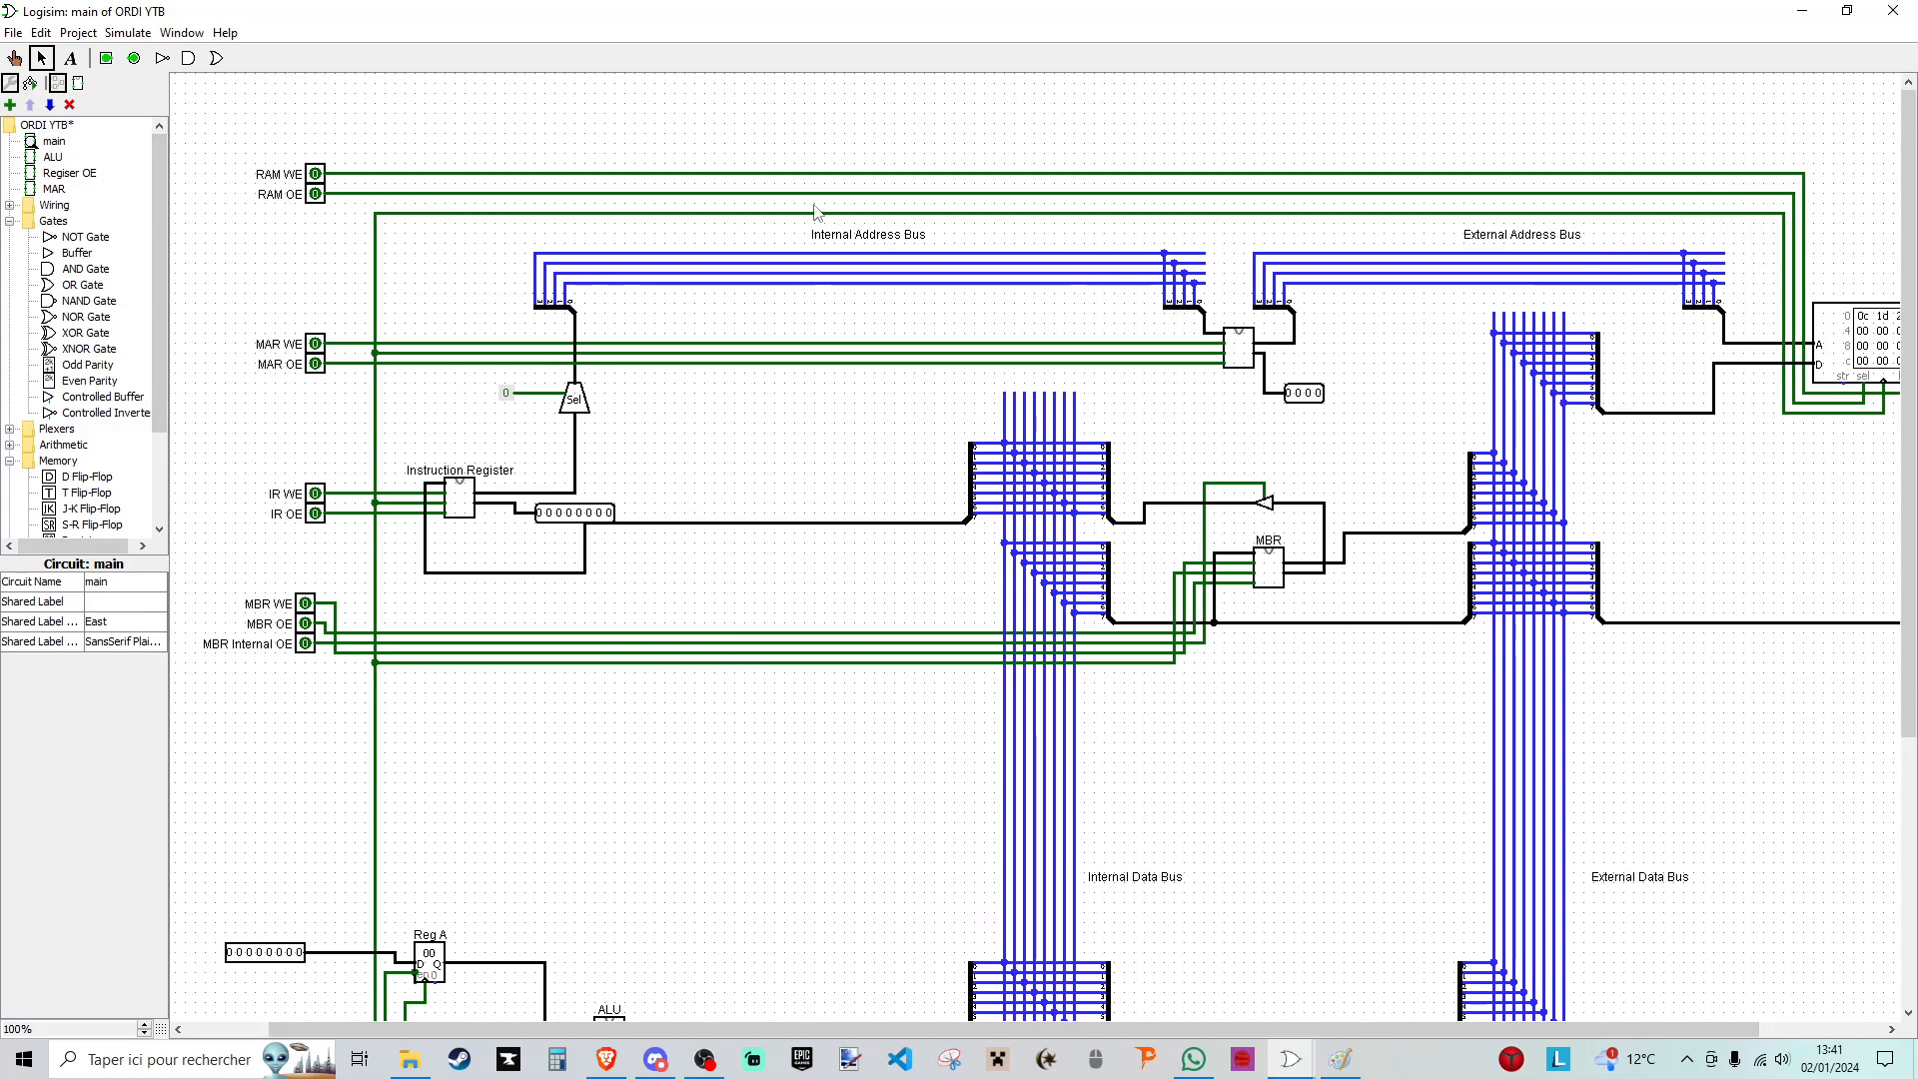
drag(734, 254, 734, 133)
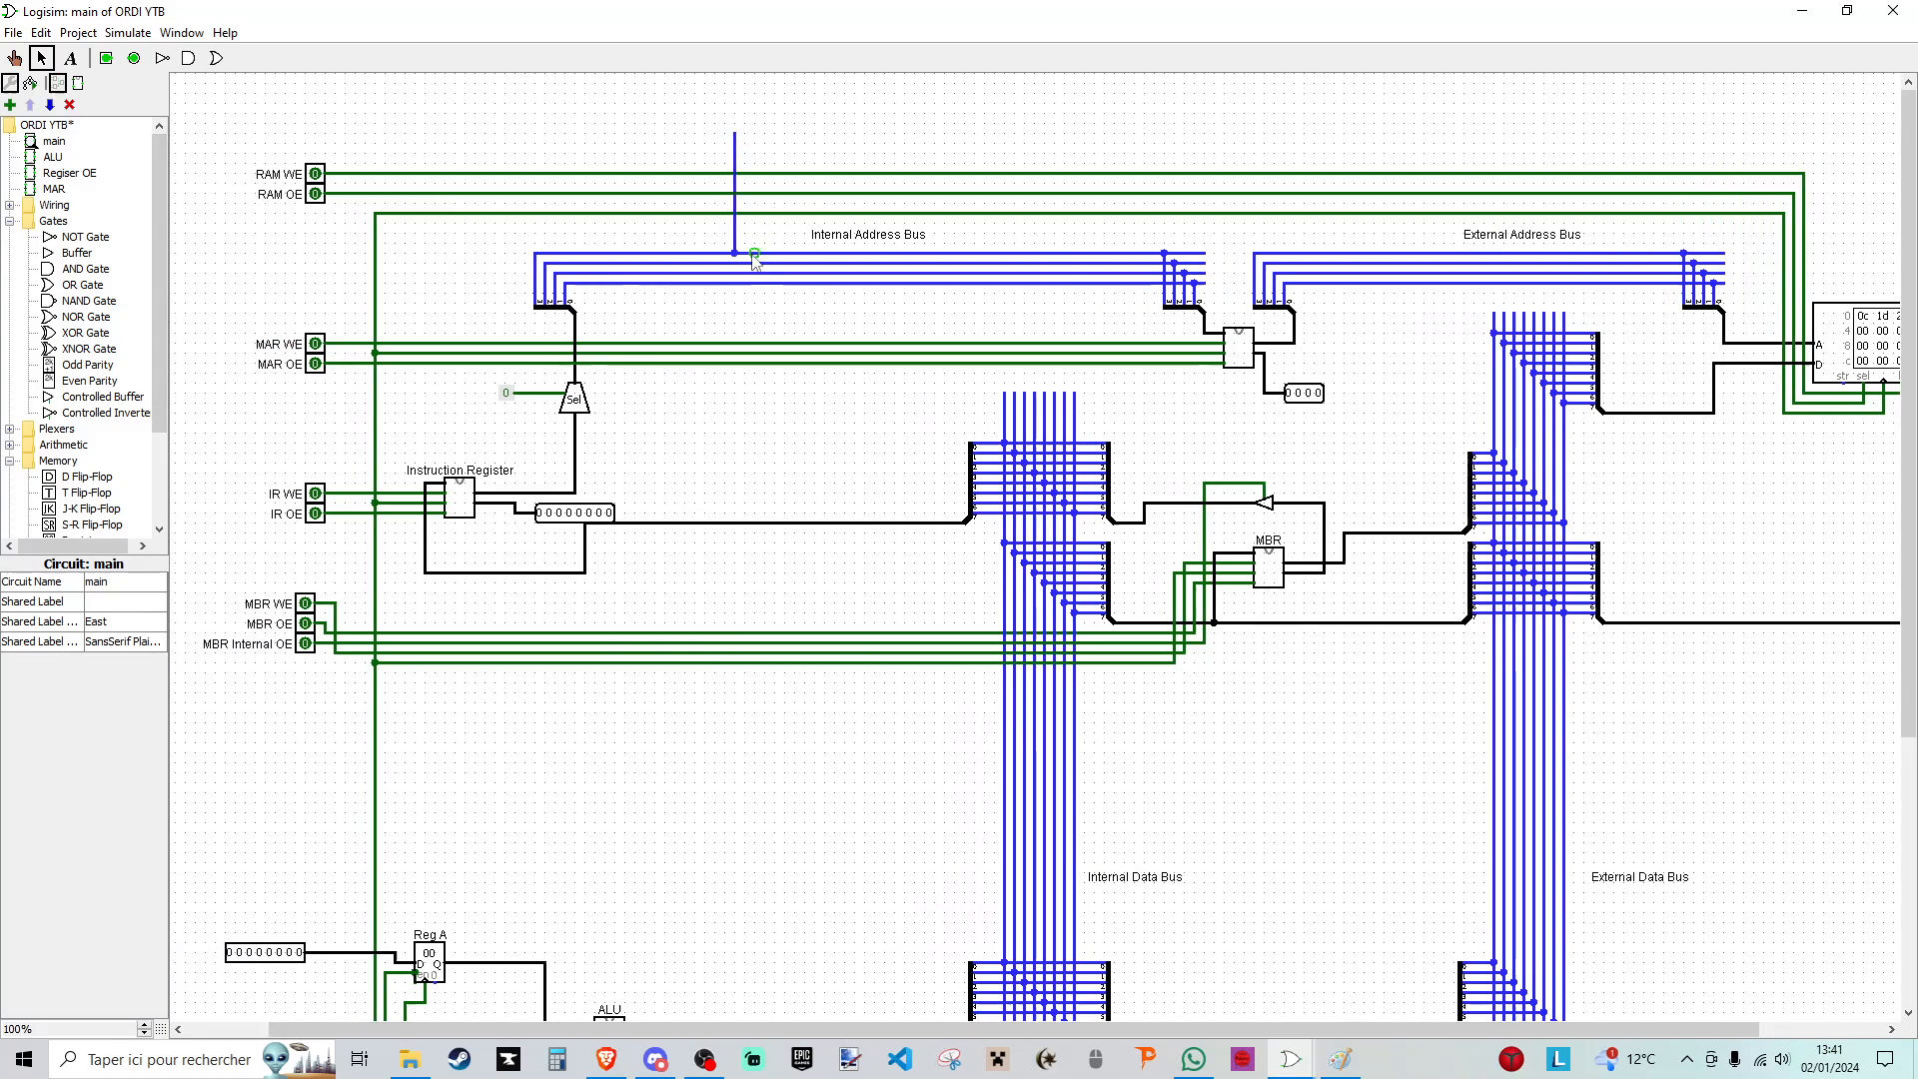
drag(744, 264, 754, 133)
drag(764, 284, 764, 133)
- Place a splitter with fan out 4 and bit width 4 on the upper ends of the new address bus wires
click(10, 205)
click(78, 221)
click(686, 125)
click(112, 606)
click(109, 667)
click(104, 624)
click(104, 688)
click(476, 245)
mouse_move(696, 132)
mouse_down()
mouse_move(746, 122)
mouse_move(684, 124)
mouse_up()
- Place a 4-bit controlled buffer before the new address splitter and add a 1-bit input pin as its control
scroll(82, 489, down, 2)
click(94, 509)
click(692, 114)
click(106, 58)
click(674, 144)
click(683, 114)
click(118, 603)
click(105, 668)
- Add a 4-bit input pin and wire it to the controlled buffer's data input
click(106, 58)
click(593, 113)
click(117, 622)
click(114, 687)
drag(596, 114, 672, 114)
click(749, 91)
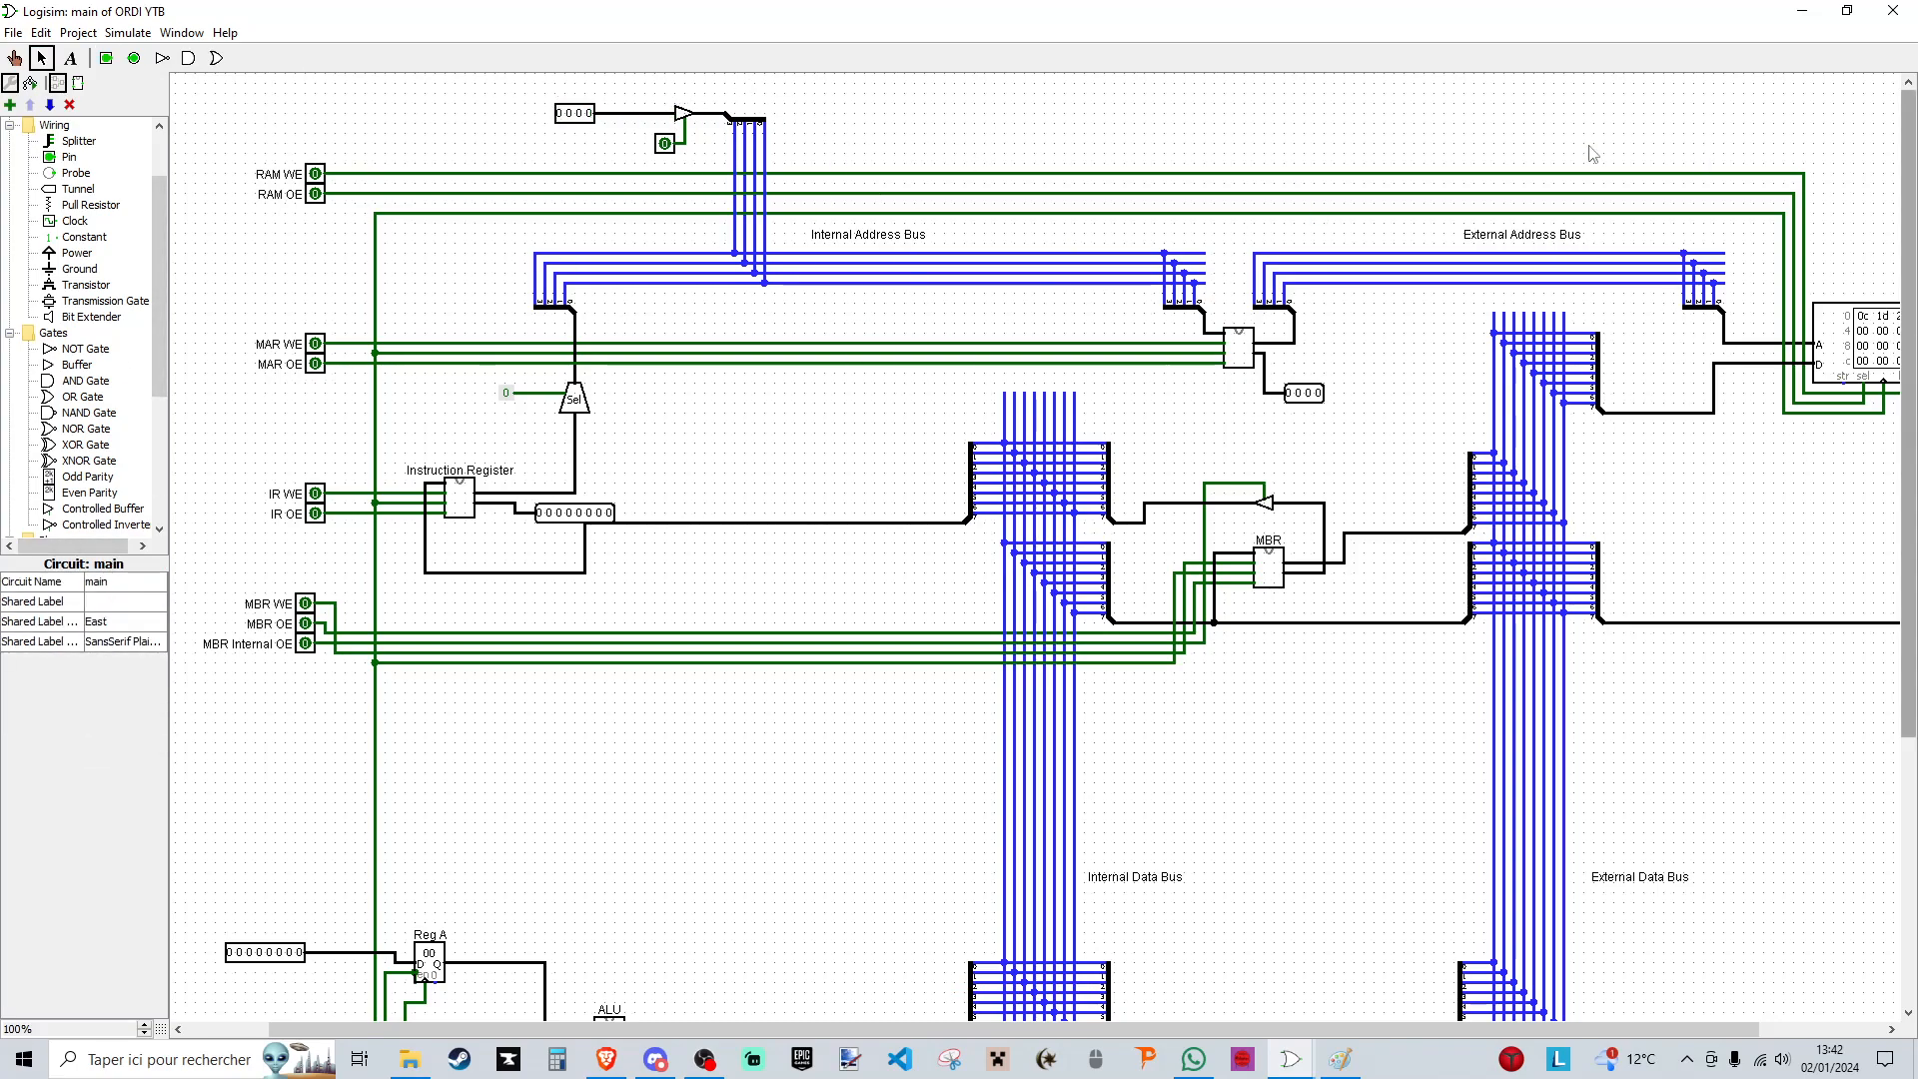
- Load the address input into the MAR by enabling its buffer and MAR WE and pulsing the clock, then switch both pins off
click(16, 58)
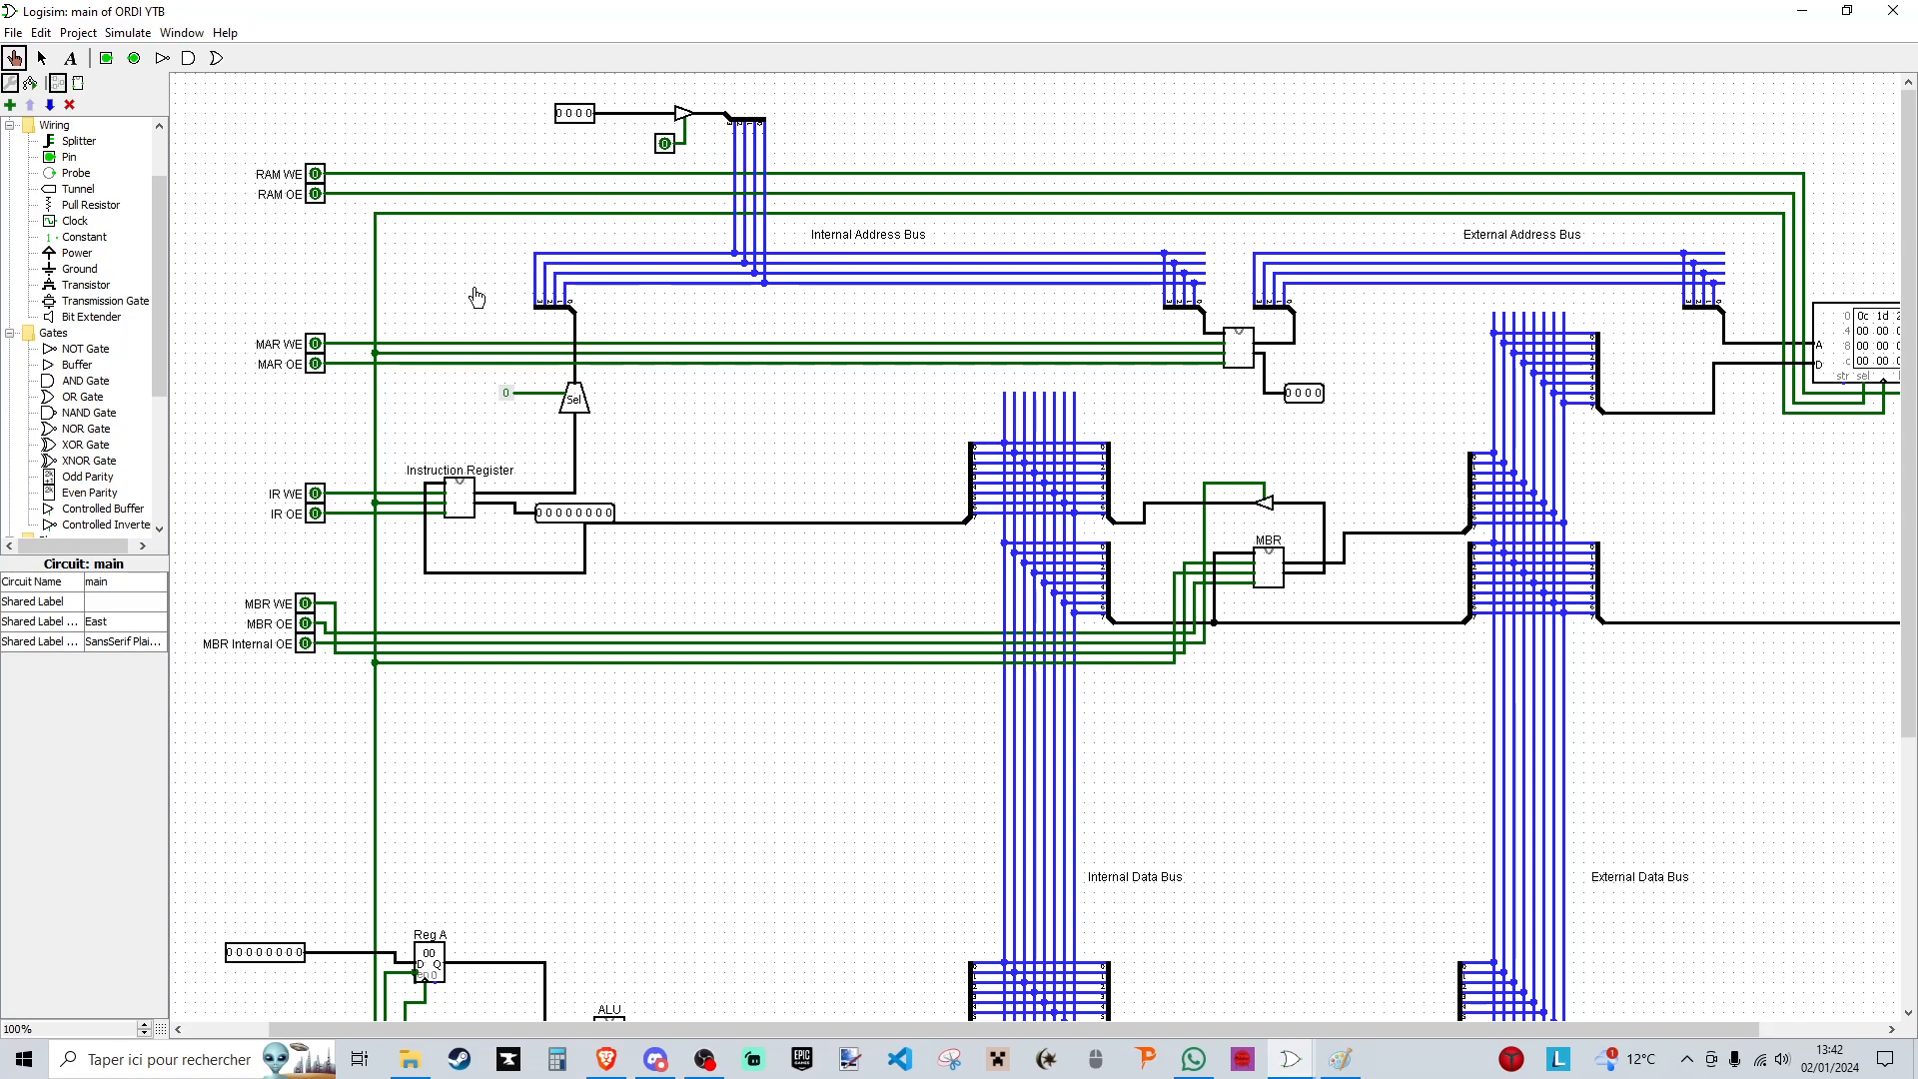
click(665, 143)
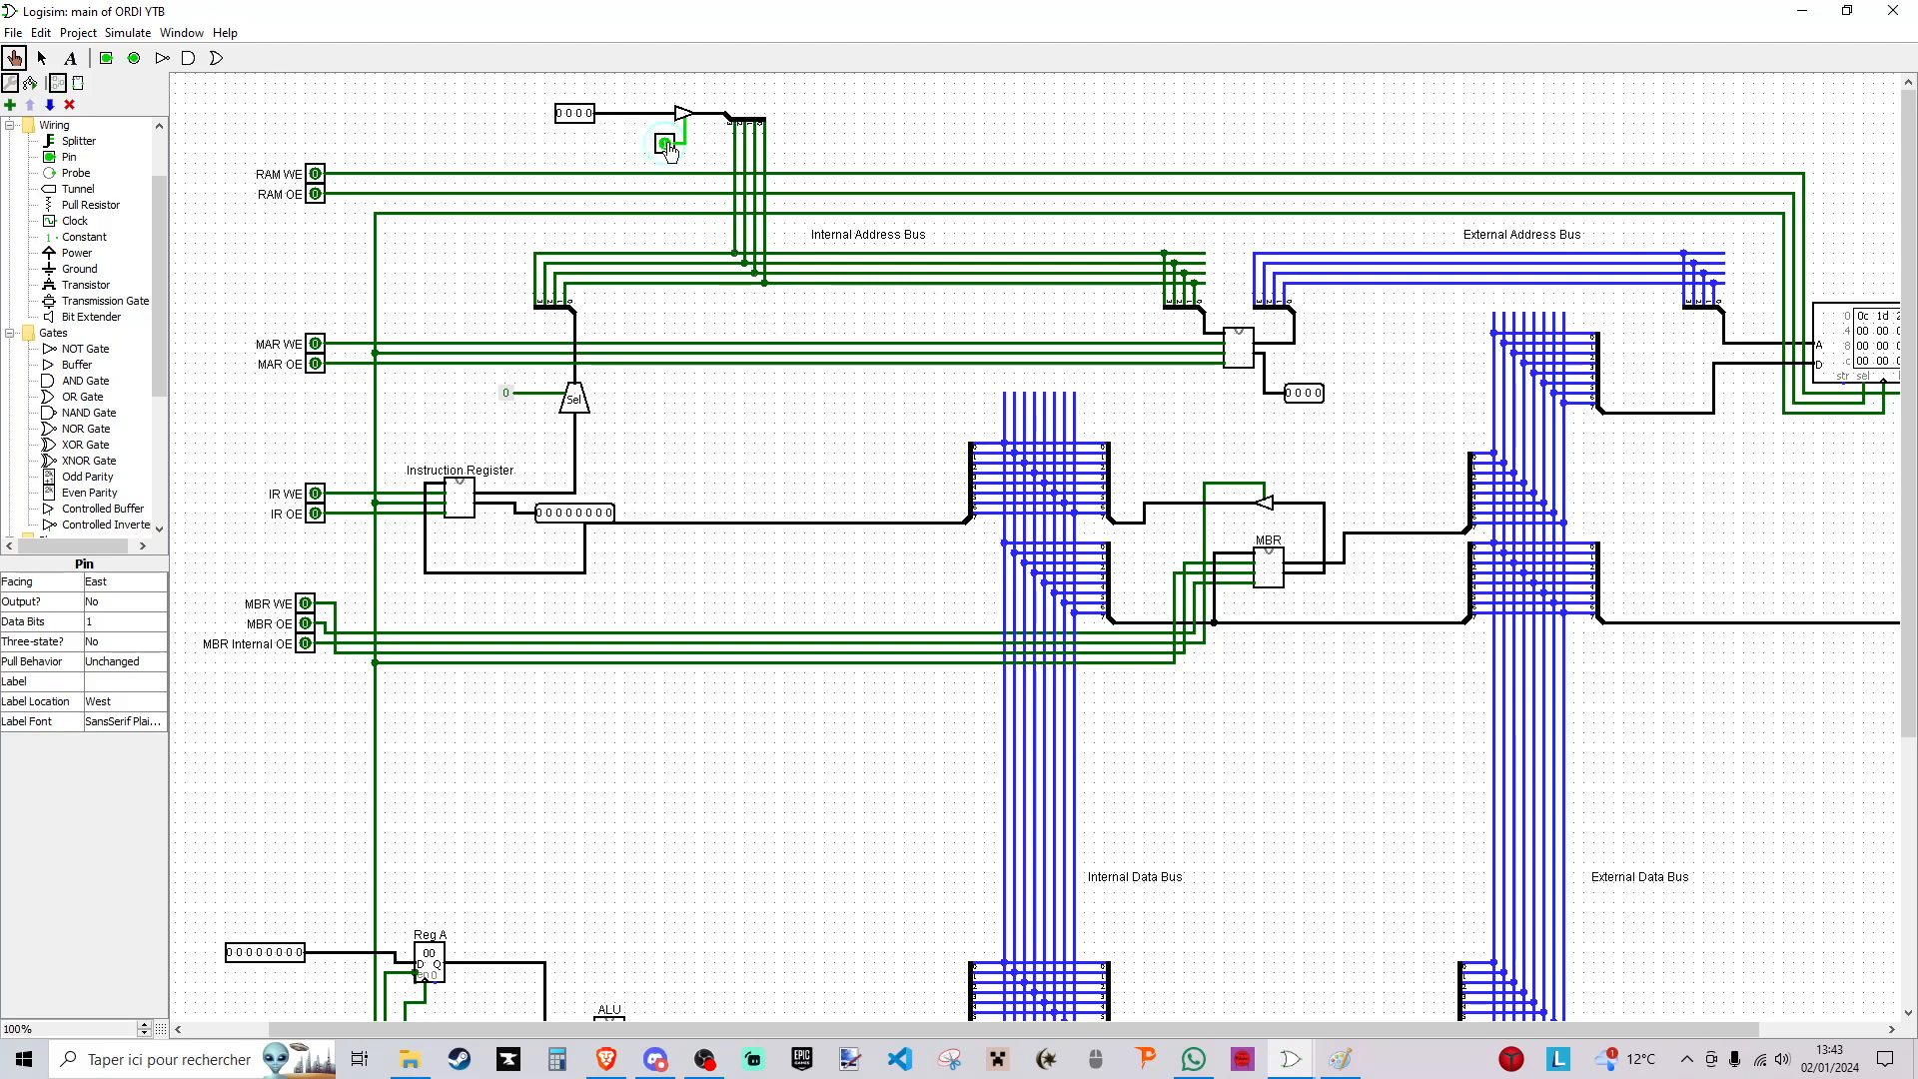
click(315, 346)
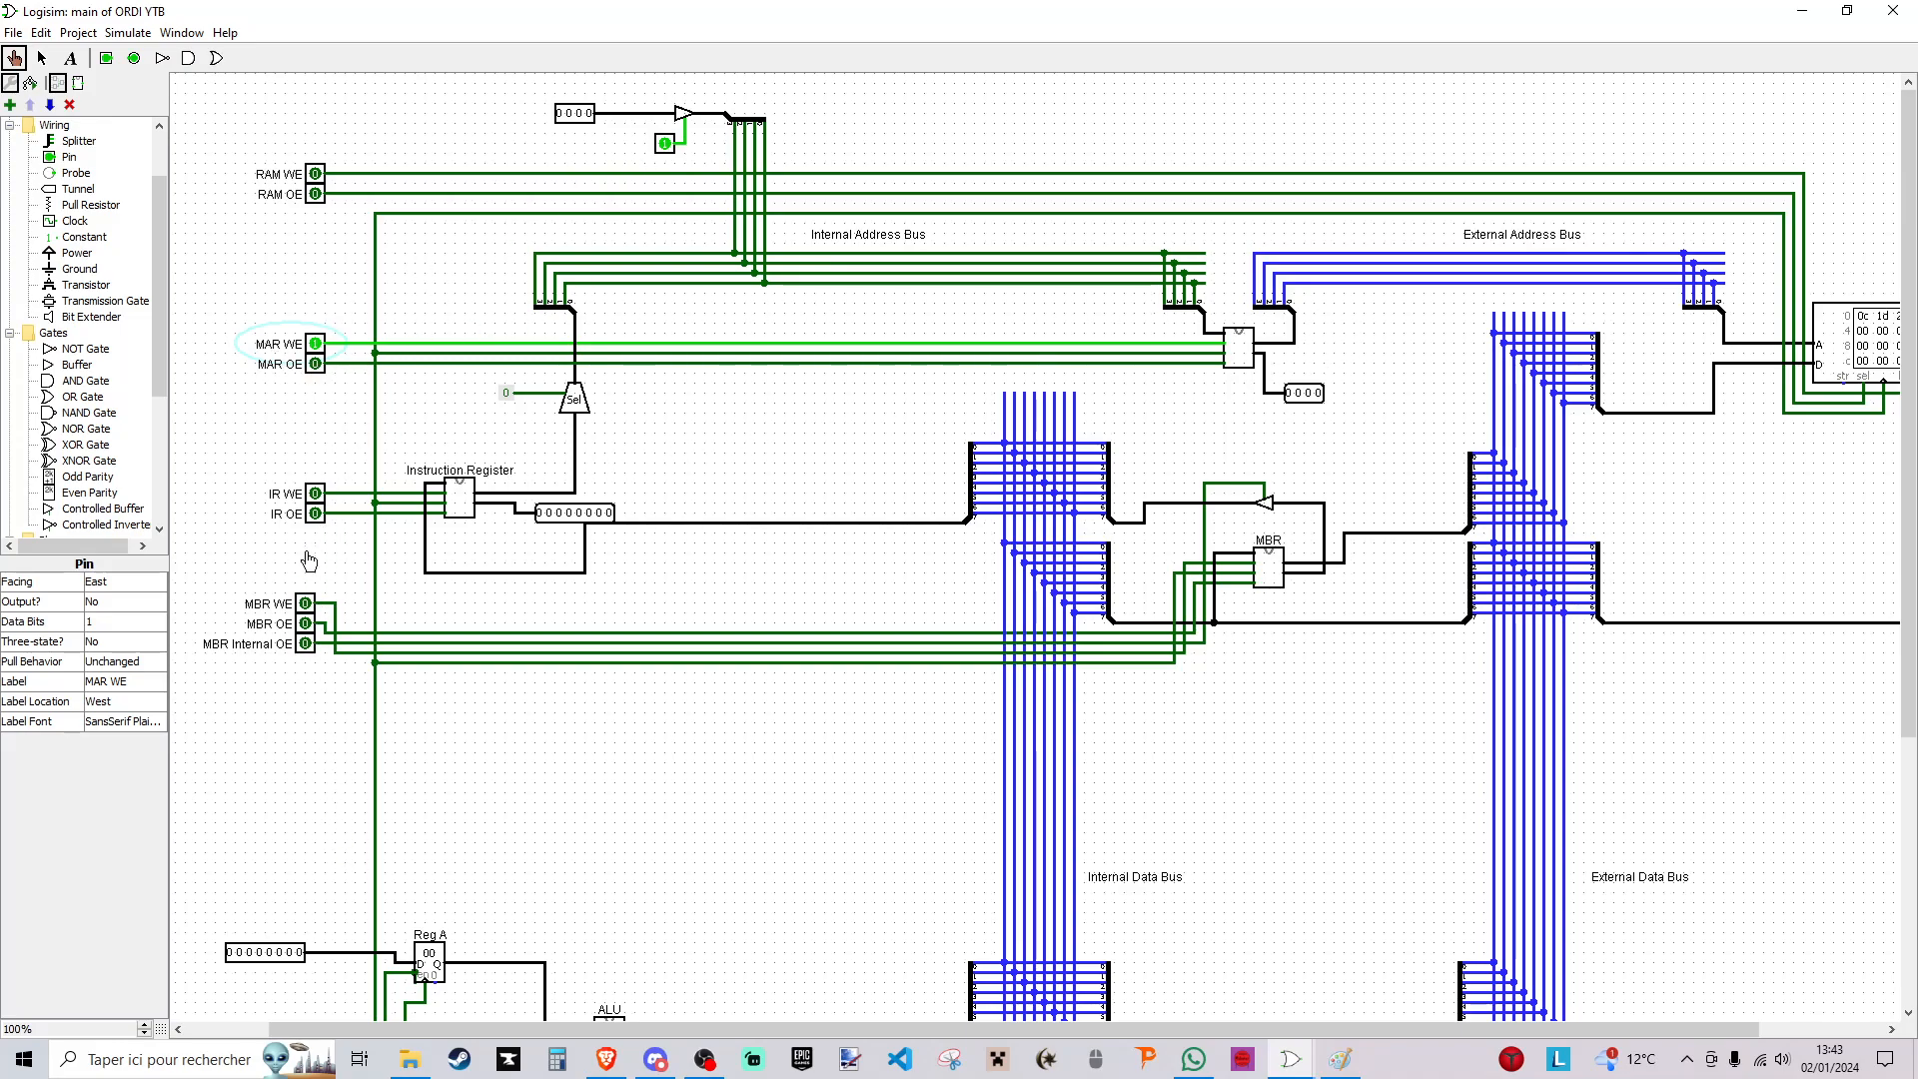
scroll(321, 689, down, 5)
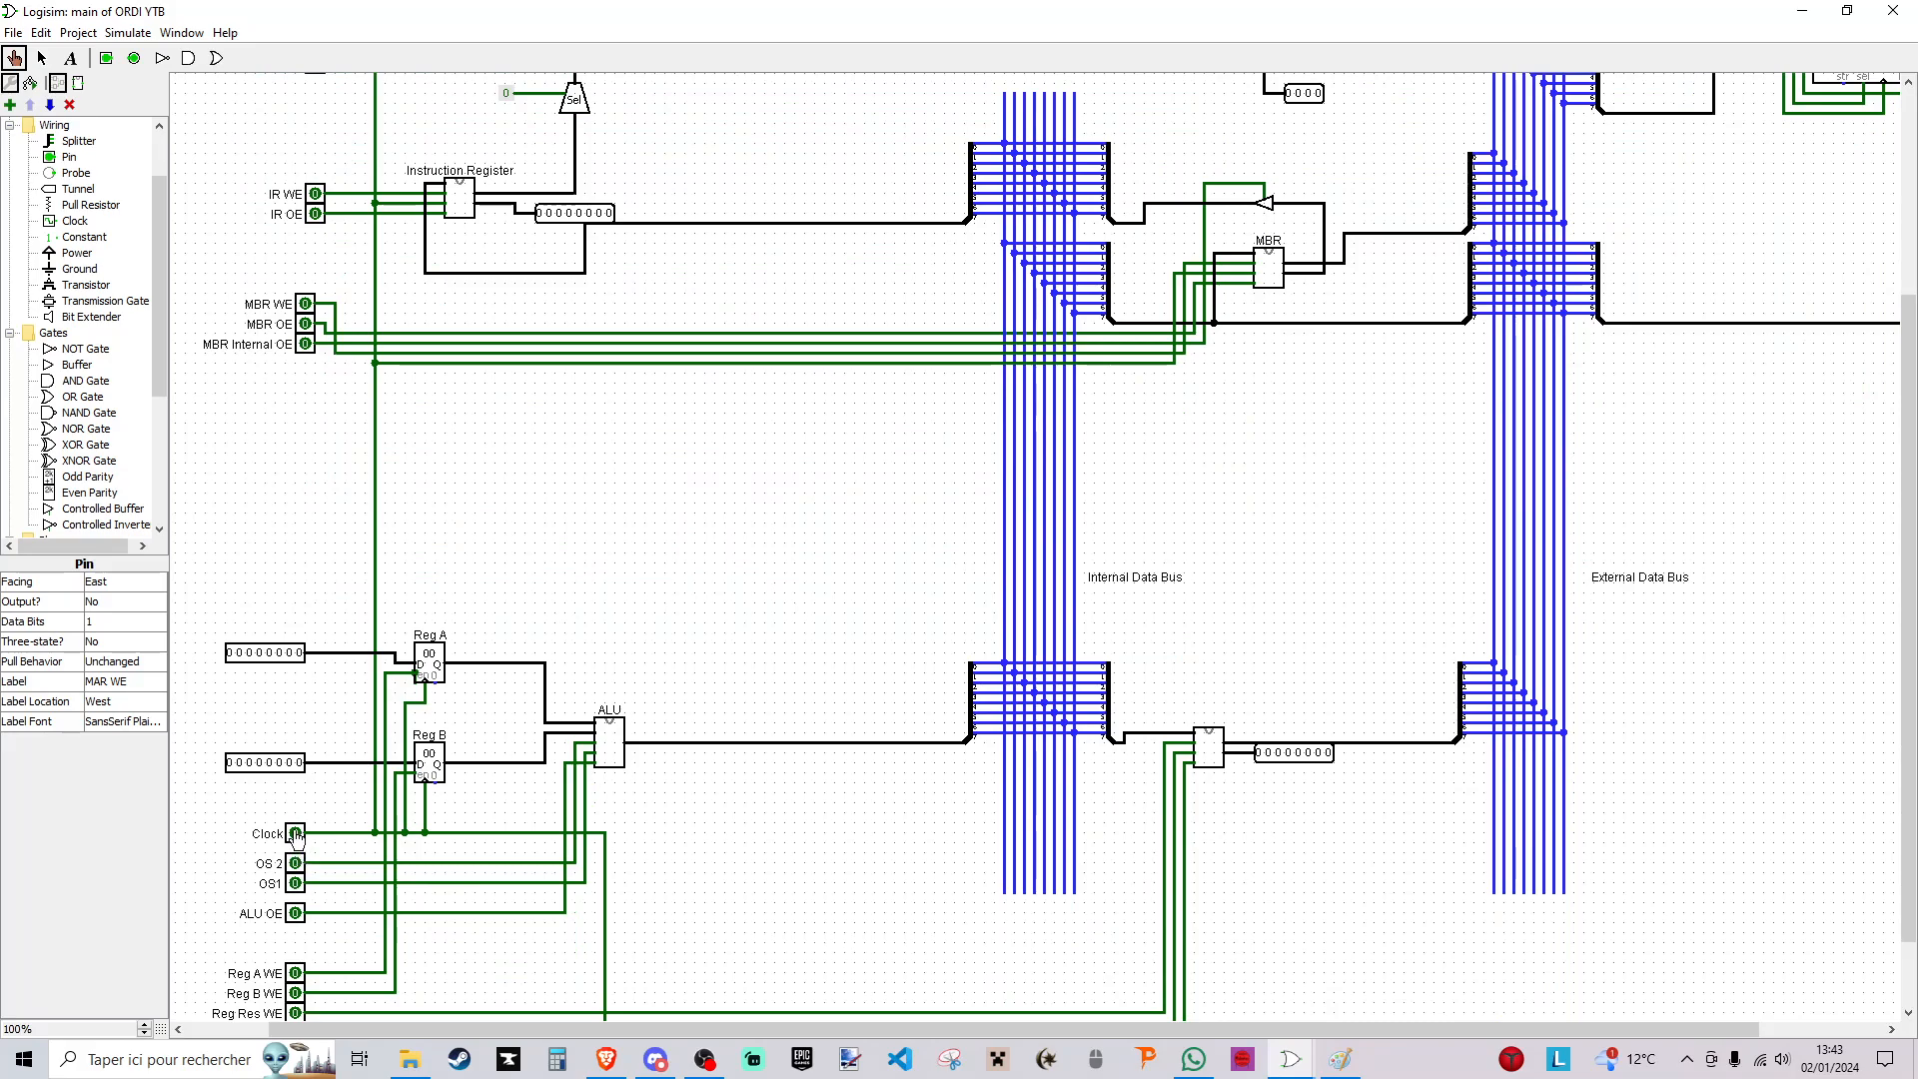
scroll(297, 837, up, 5)
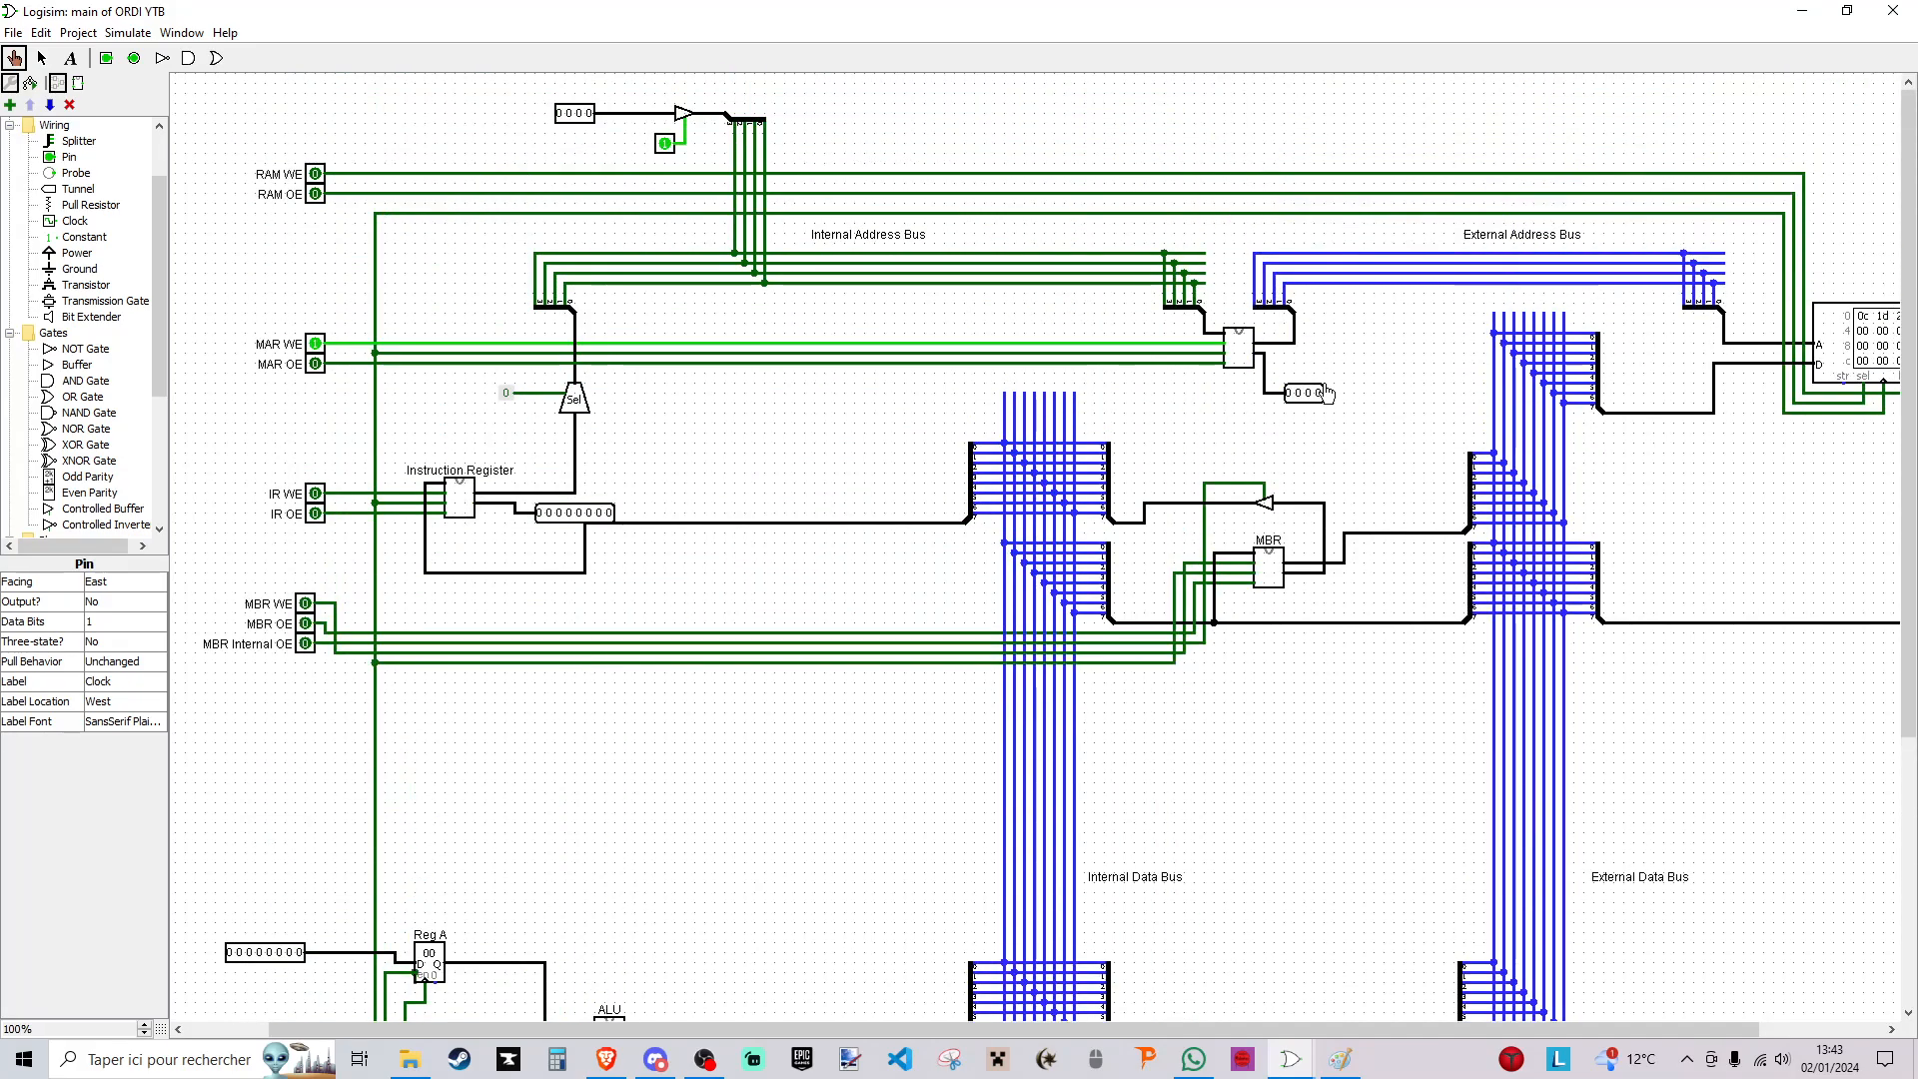
click(315, 343)
click(665, 146)
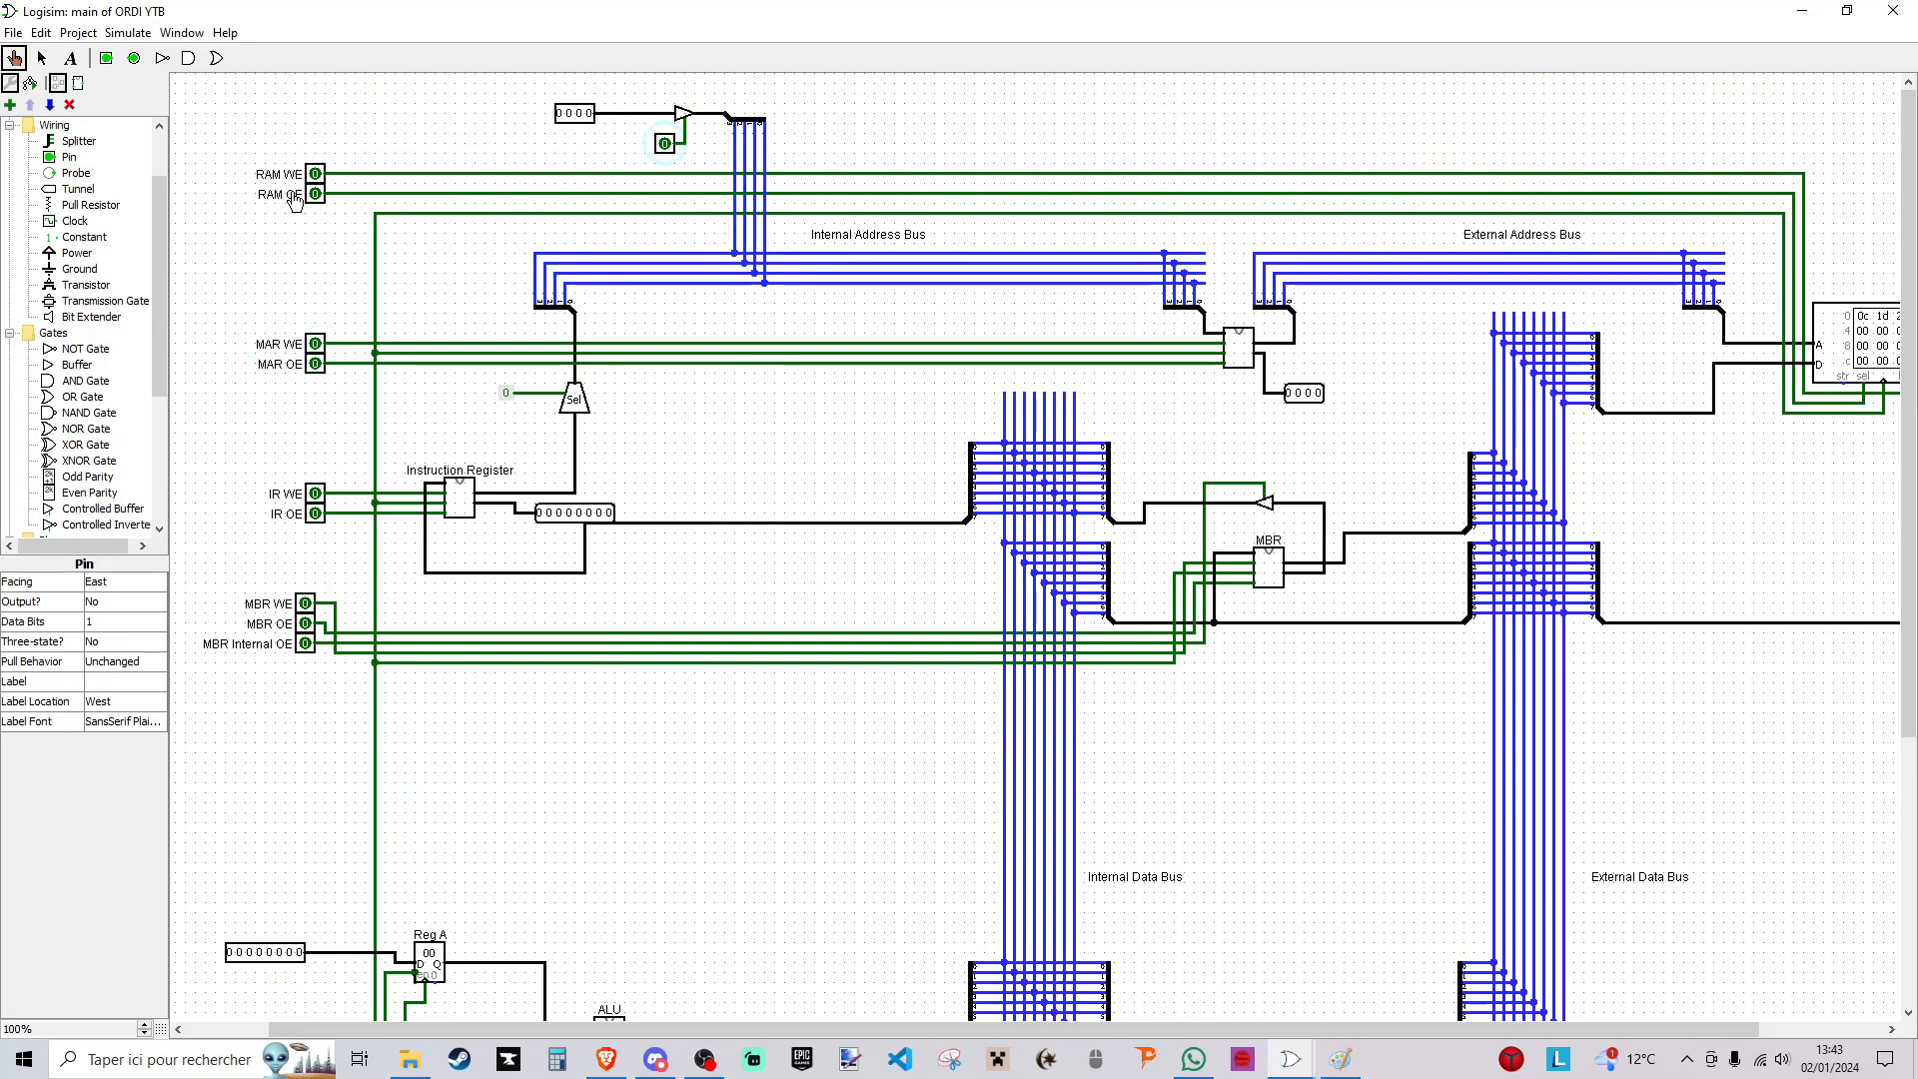
- Switch on MAR OE and RAM OE to read the RAM at the address stored in the MAR
scroll(388, 466, down, 1)
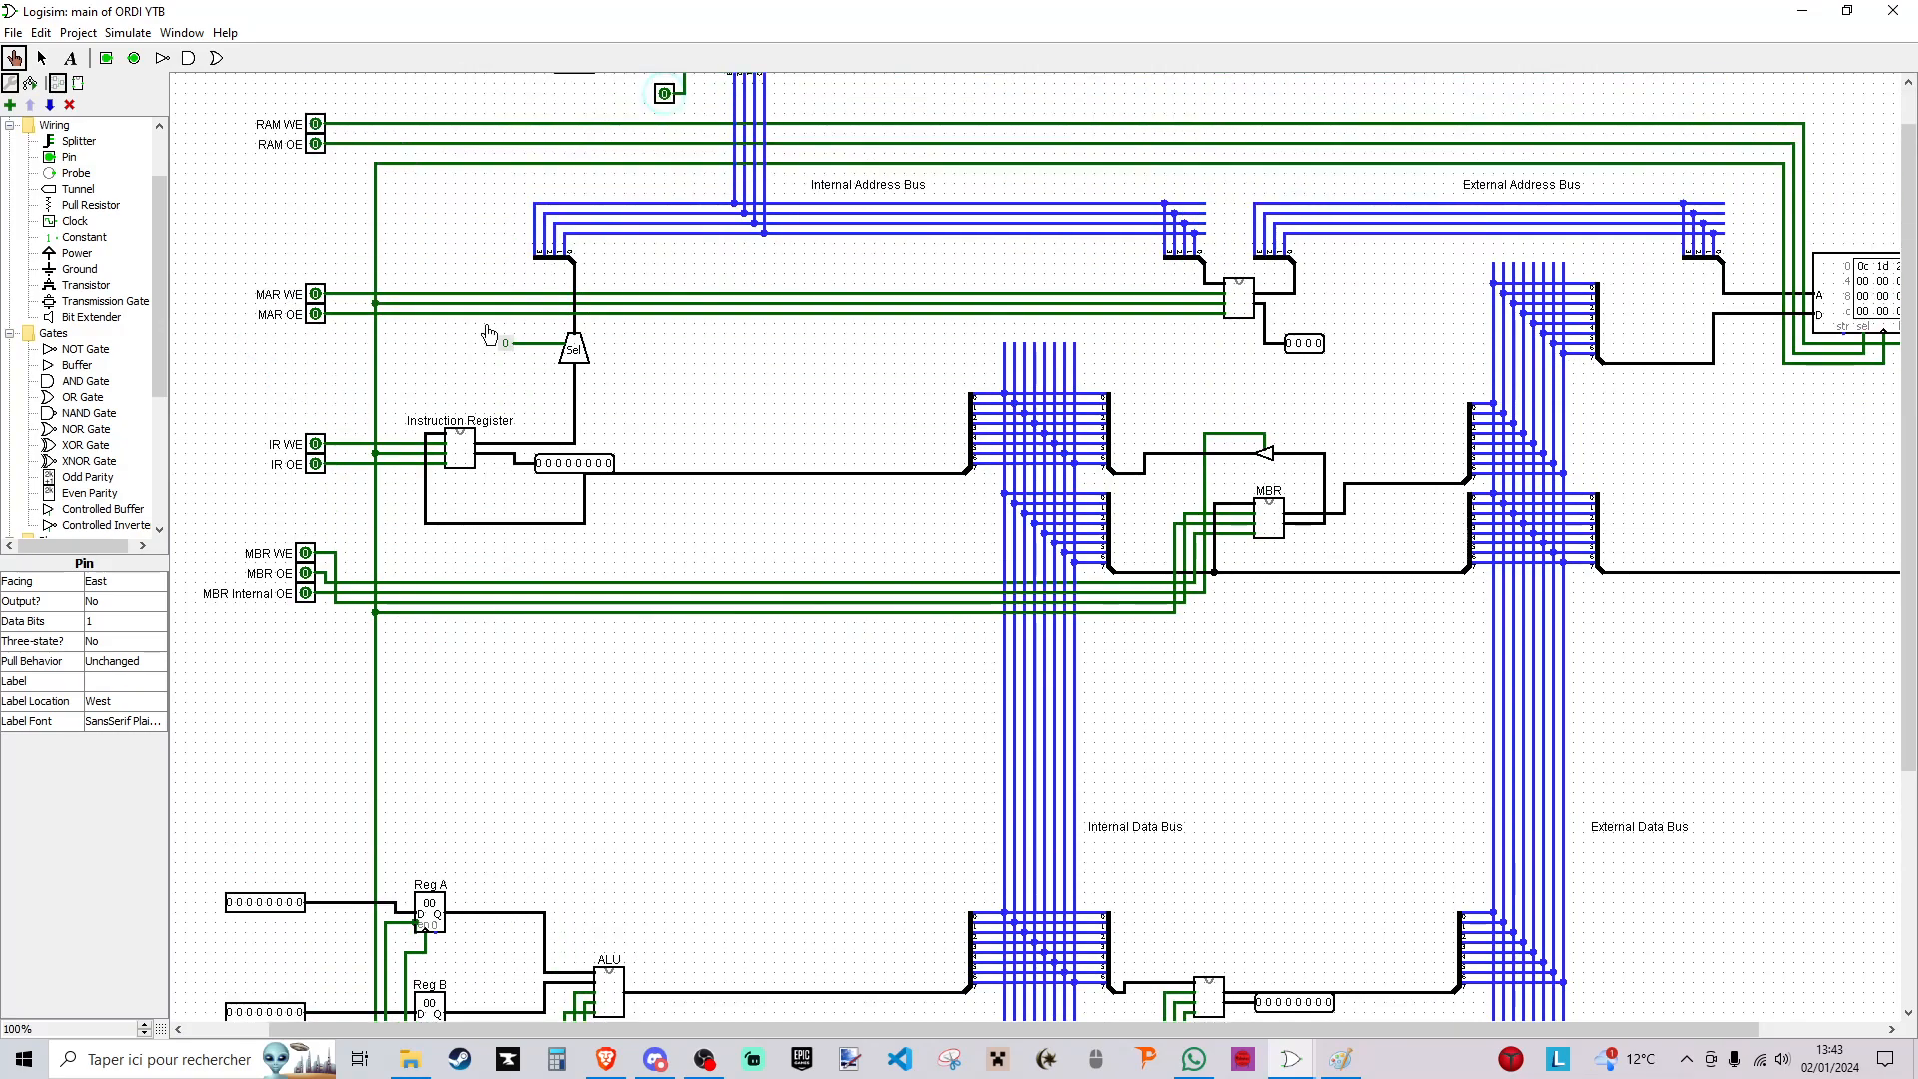
click(315, 315)
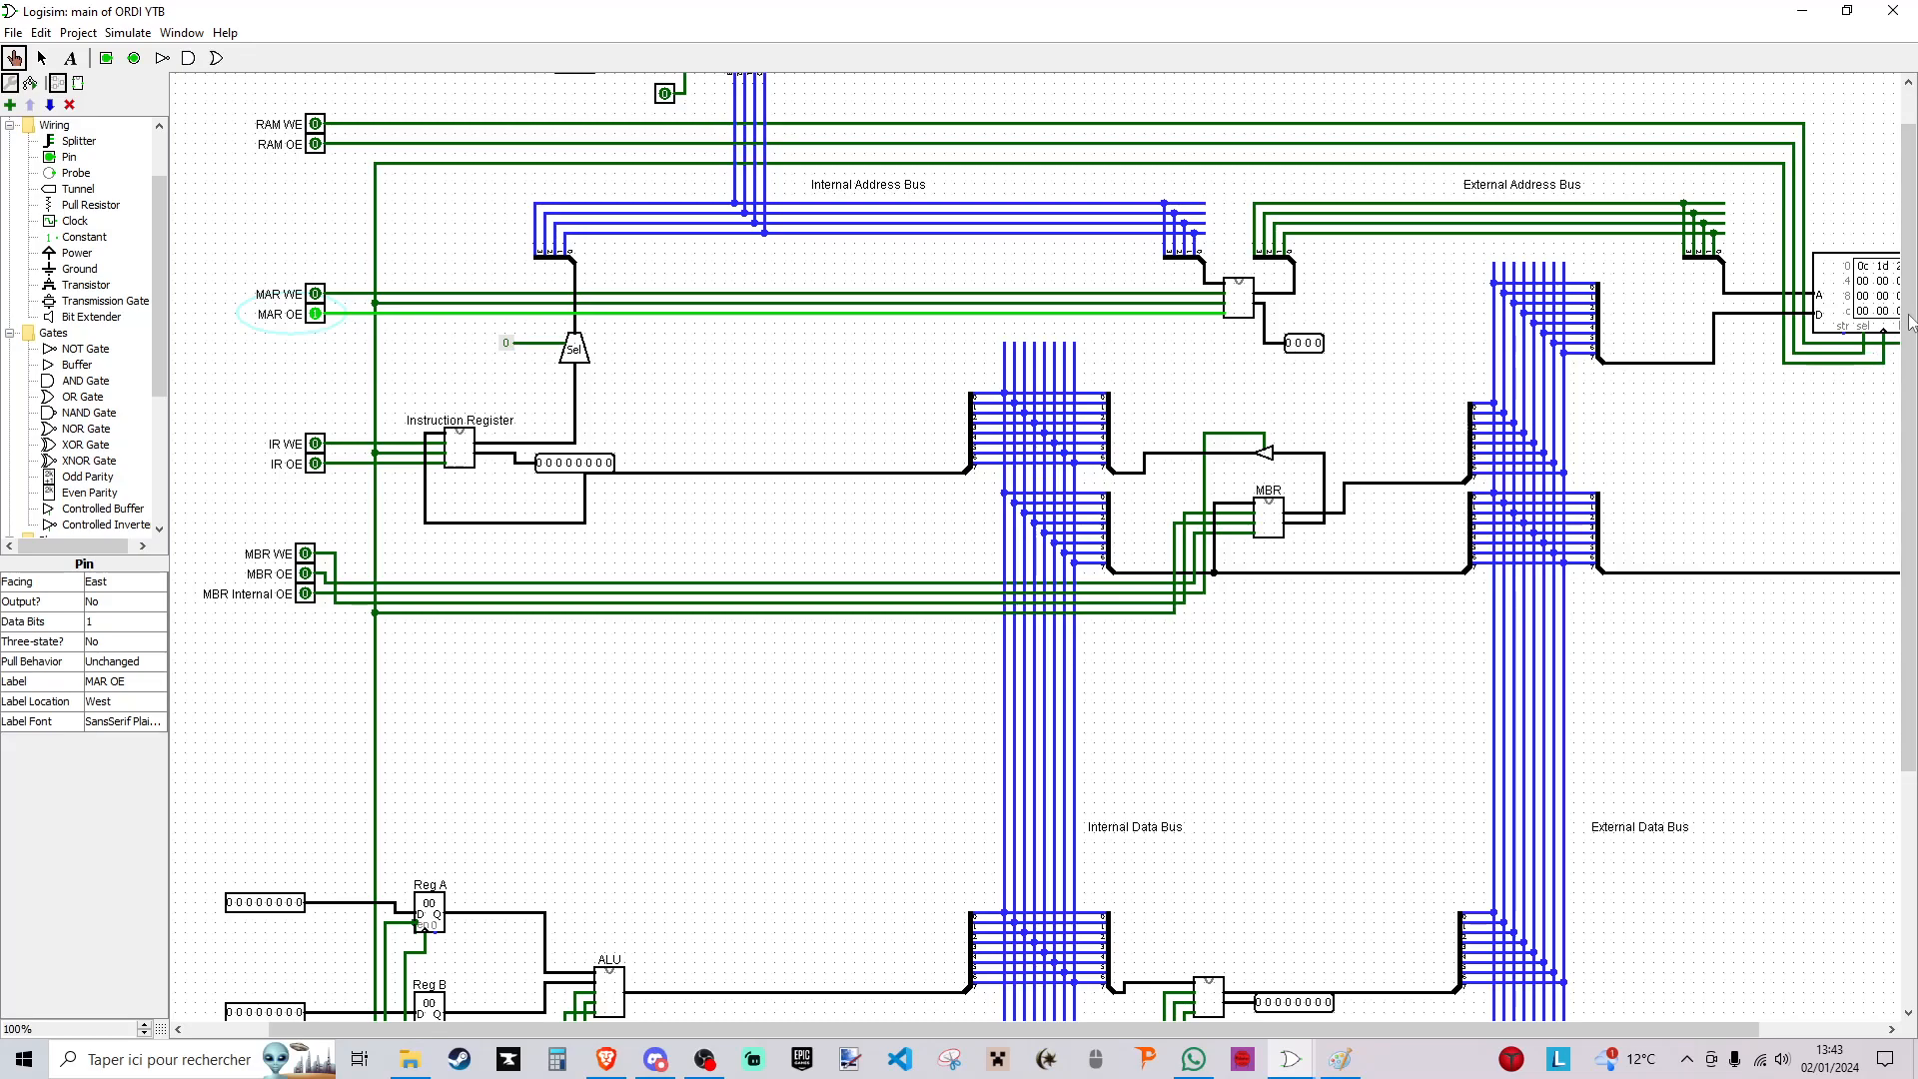
mouse_move(1501, 1024)
mouse_down()
mouse_move(1570, 1024)
mouse_move(1475, 1031)
mouse_up()
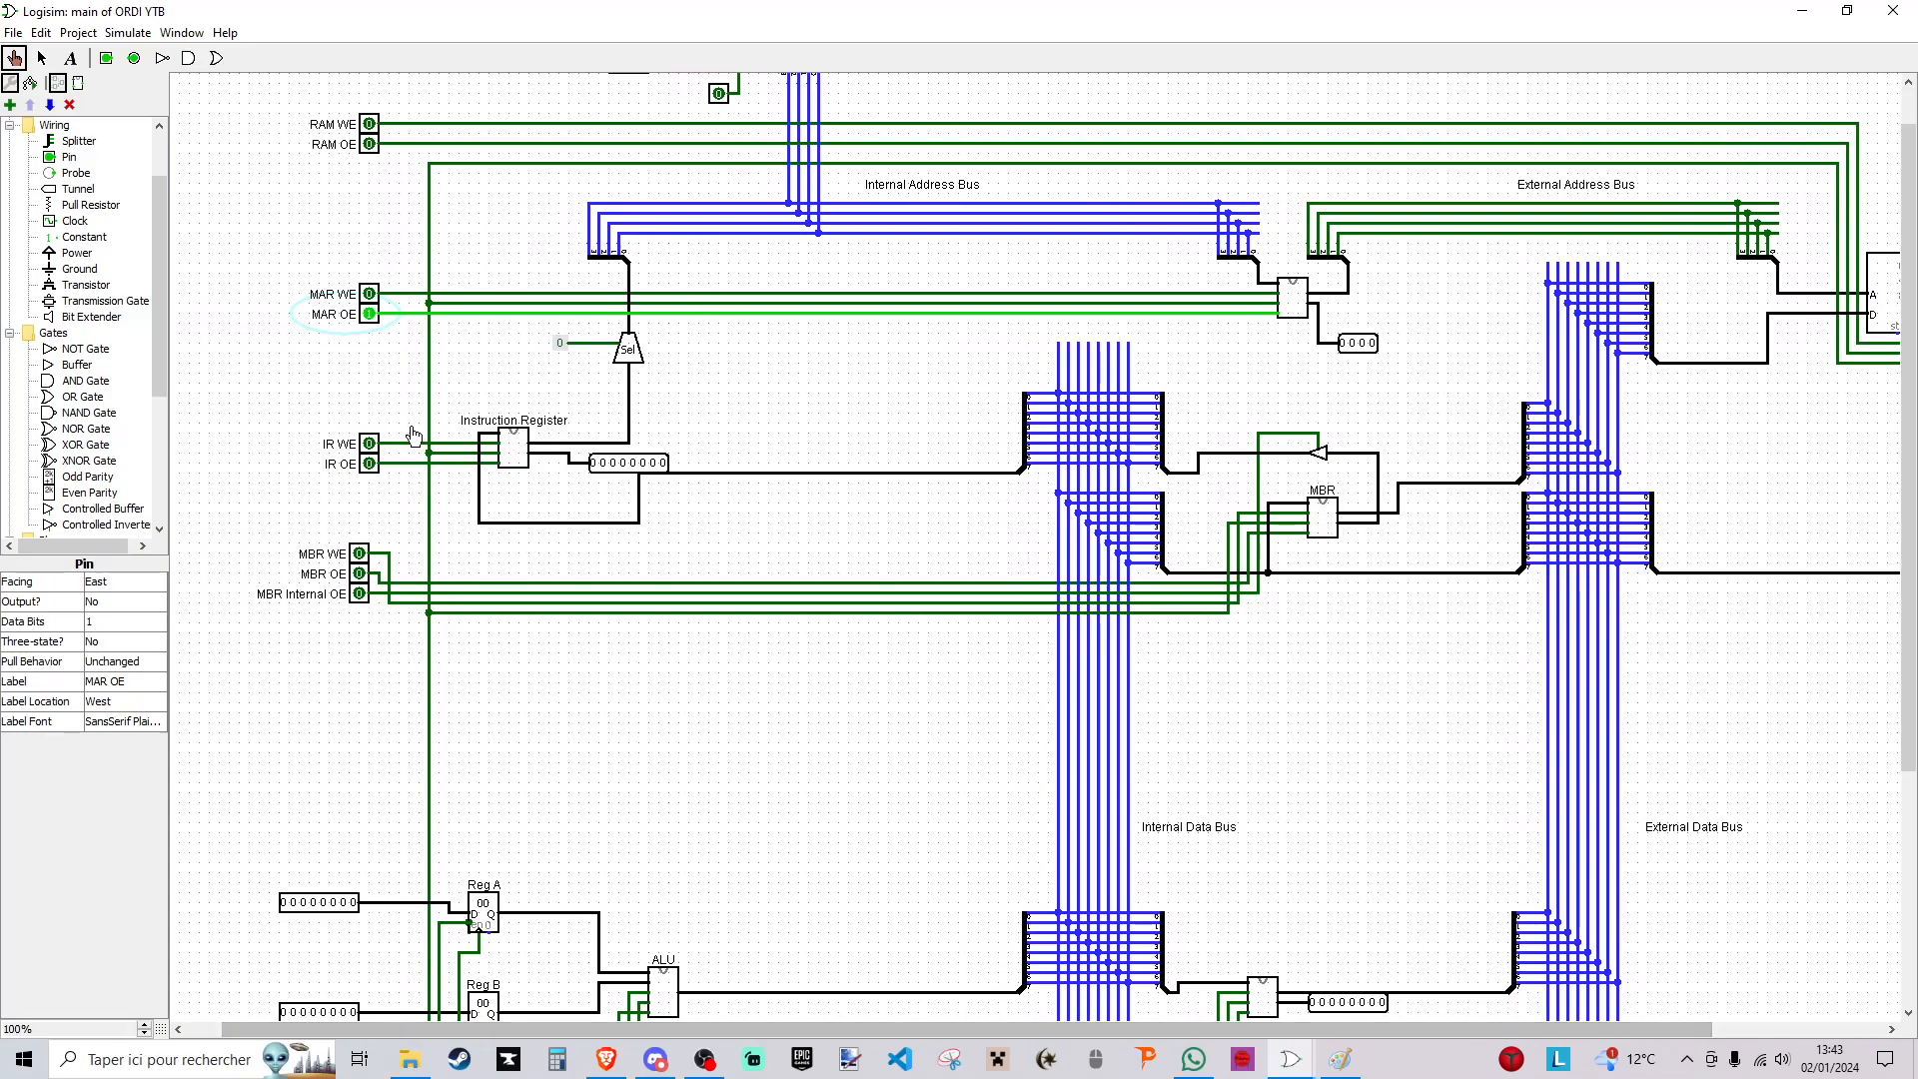
scroll(358, 170, up, 1)
click(370, 194)
drag(1133, 1028, 1303, 1029)
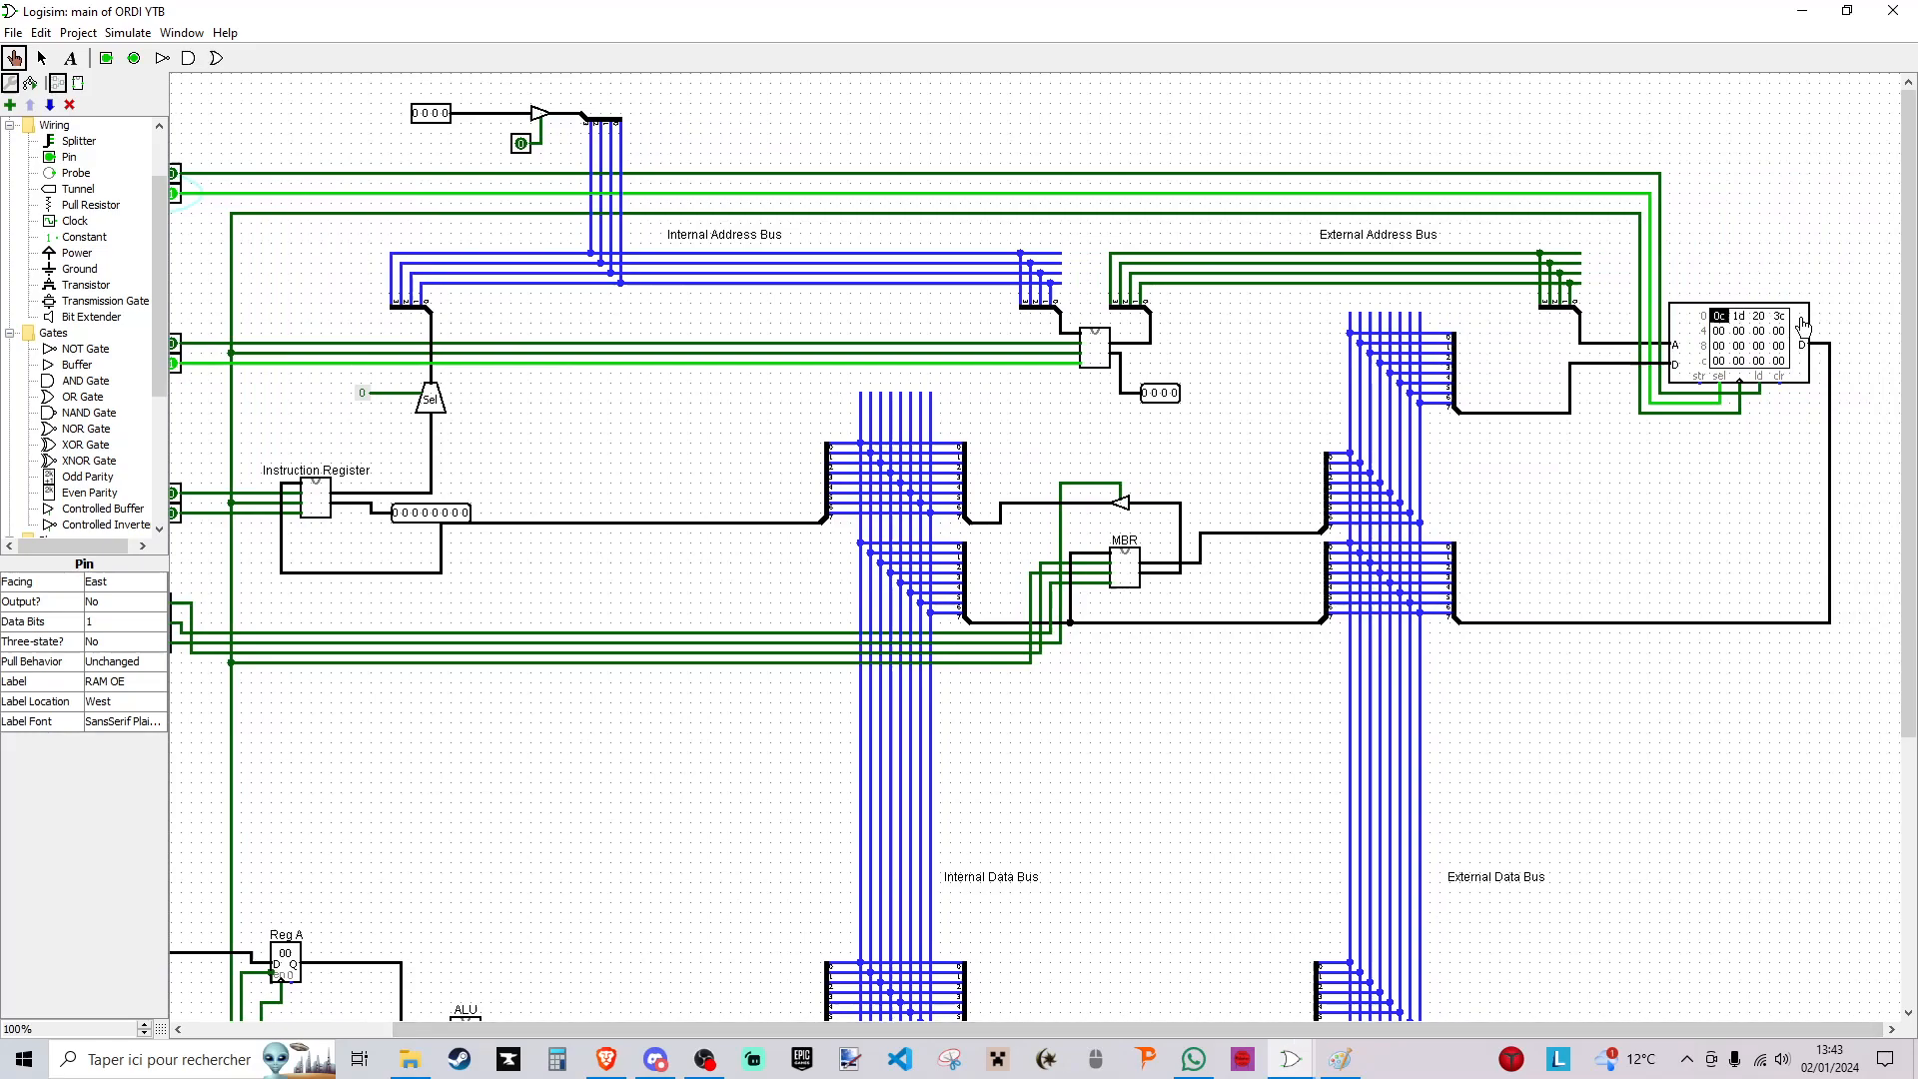
- Rewire the RAM's control inputs so RAM OE drives load and RAM WE drives store, leaving chip select unconnected
click(41, 57)
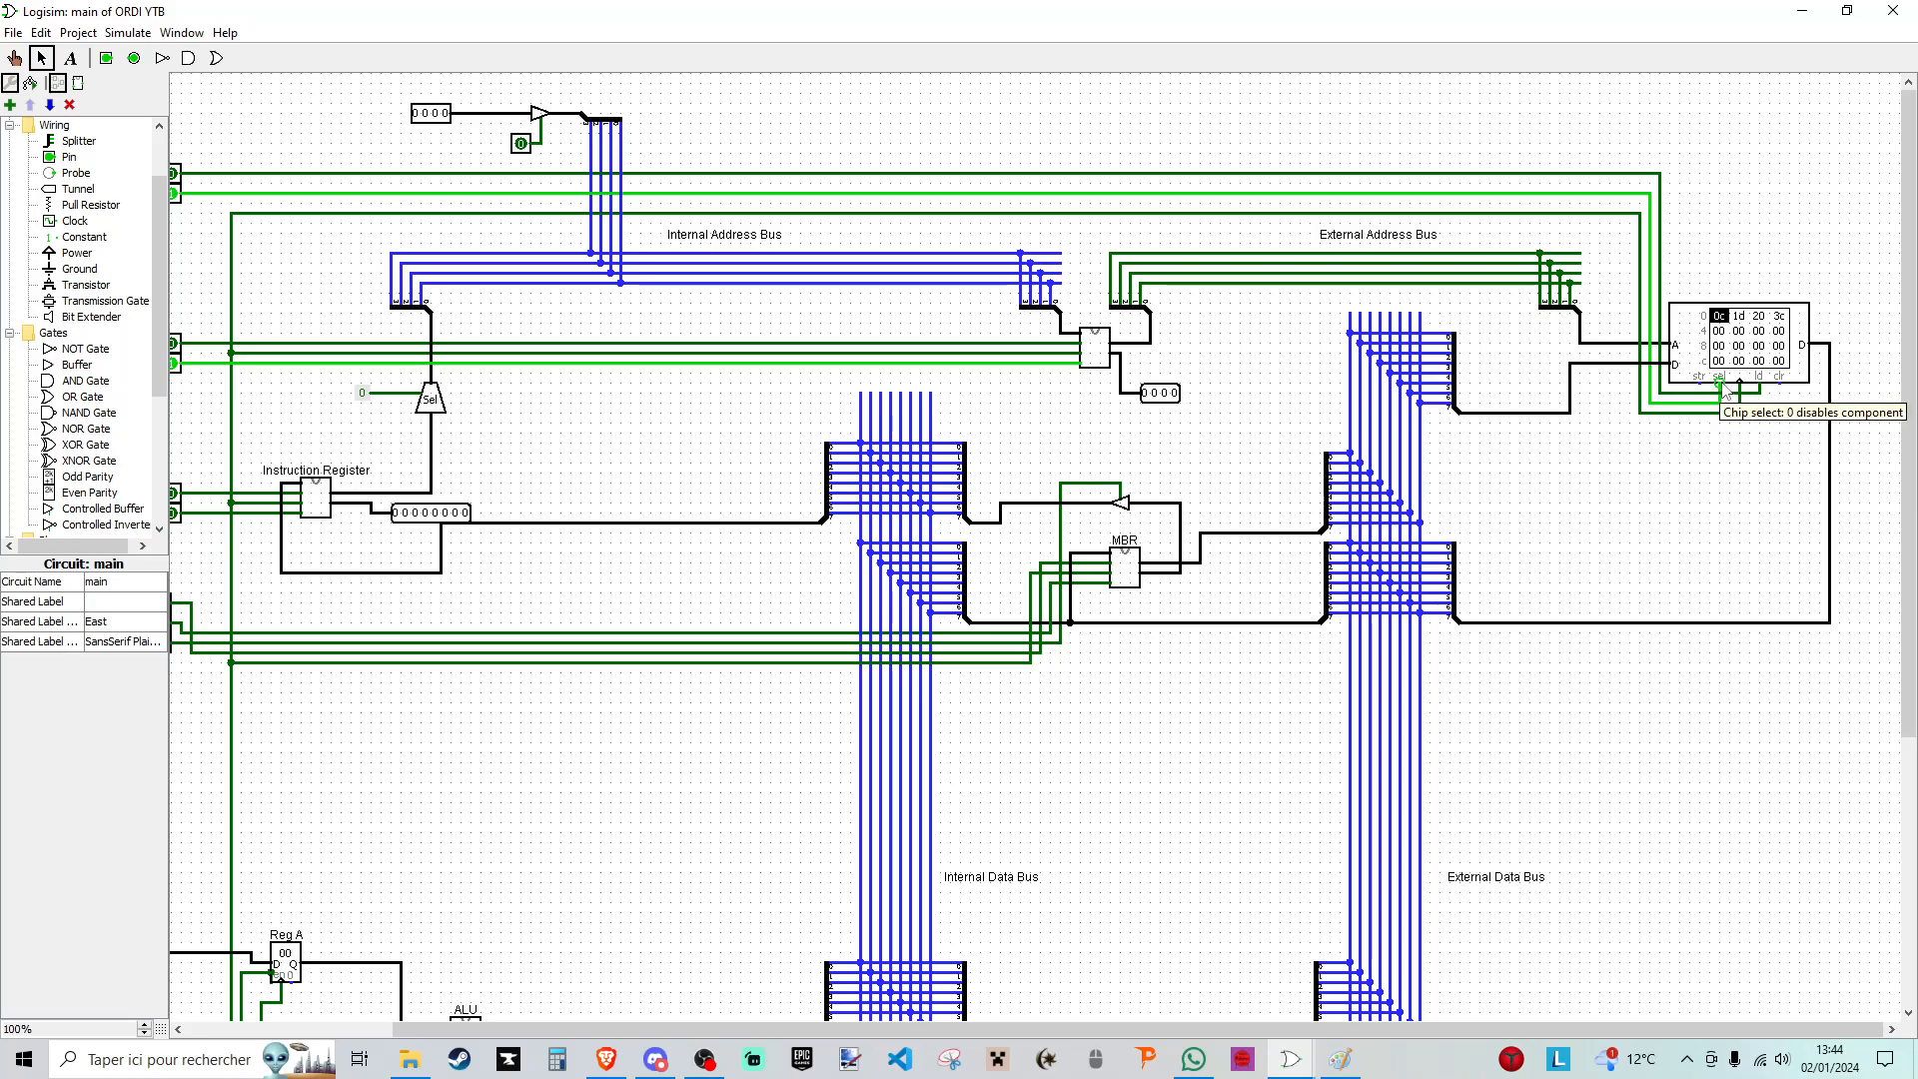
click(1721, 404)
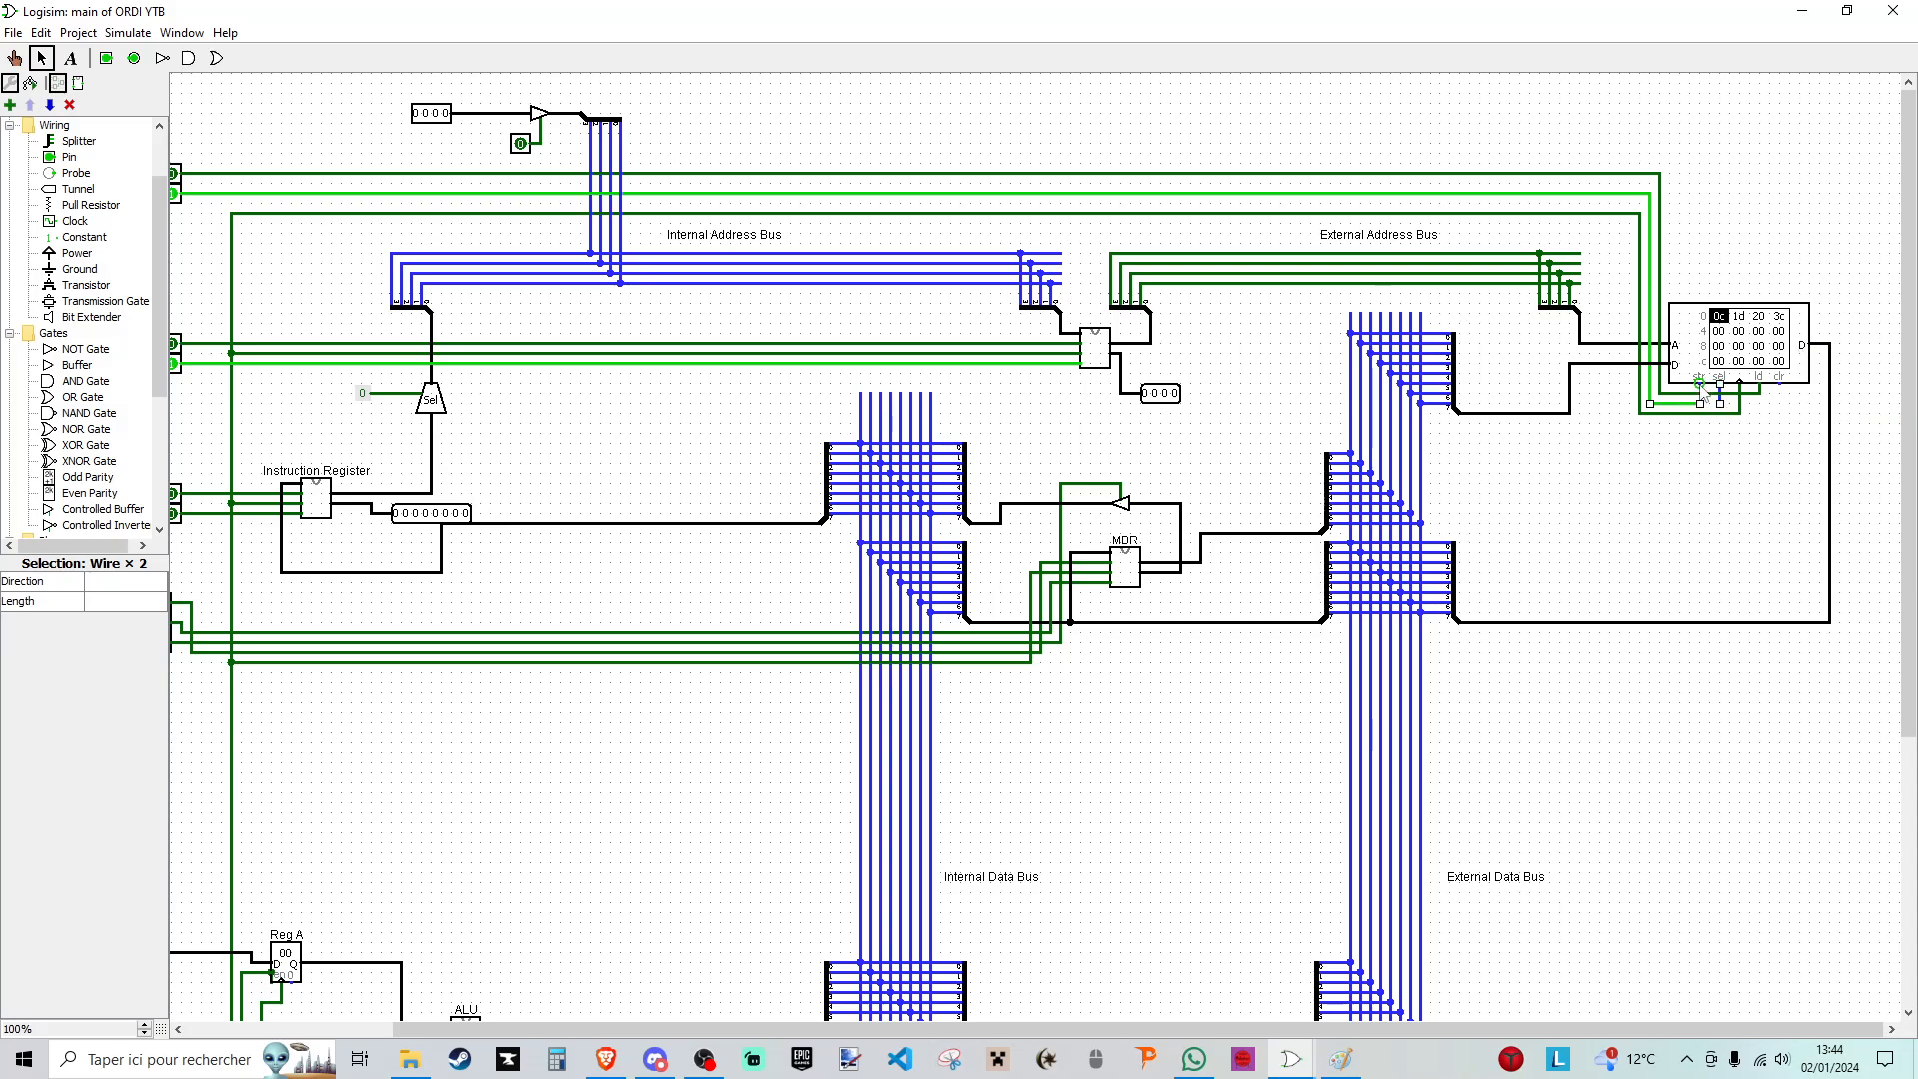
click(1755, 398)
click(1760, 393)
drag(1753, 394, 1699, 384)
key(Delete)
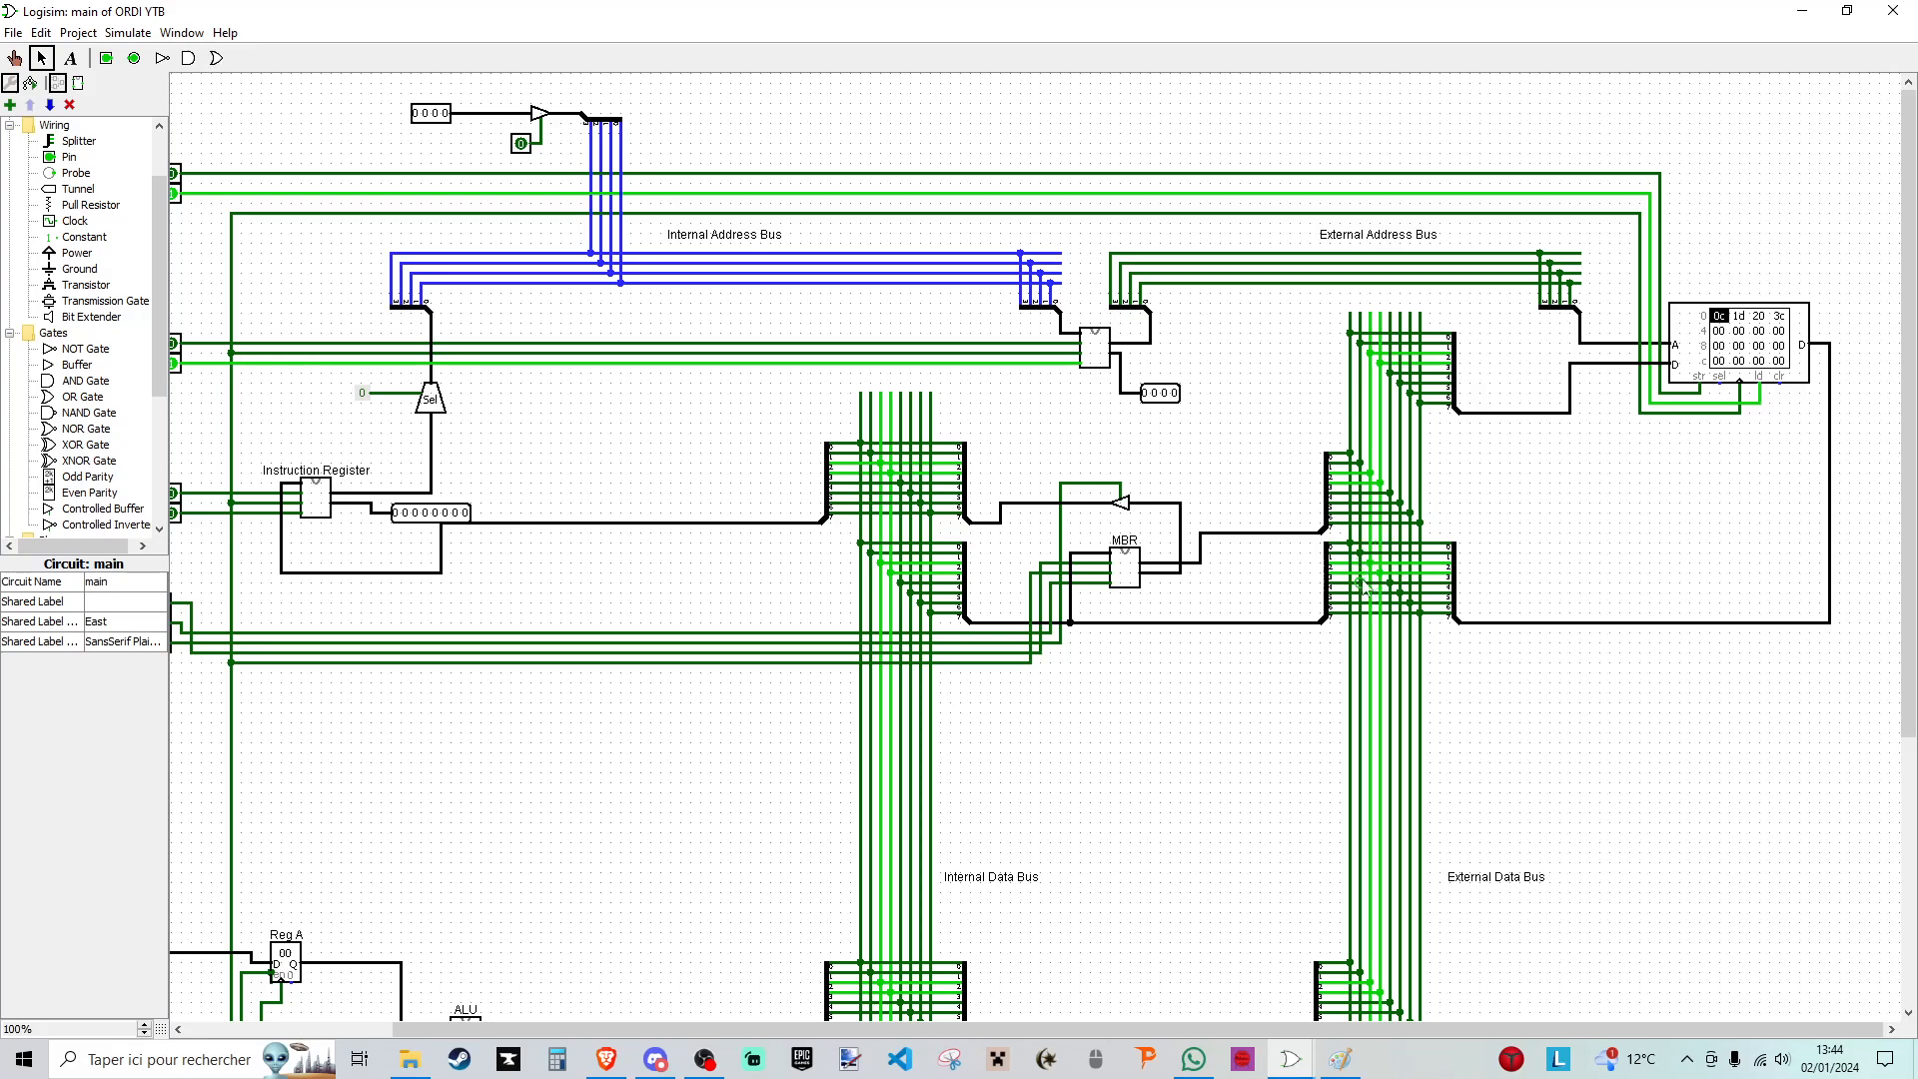
- Switch on MBR WE and pulse the clock to load the external data bus value into the MBR
scroll(1338, 515, down, 5)
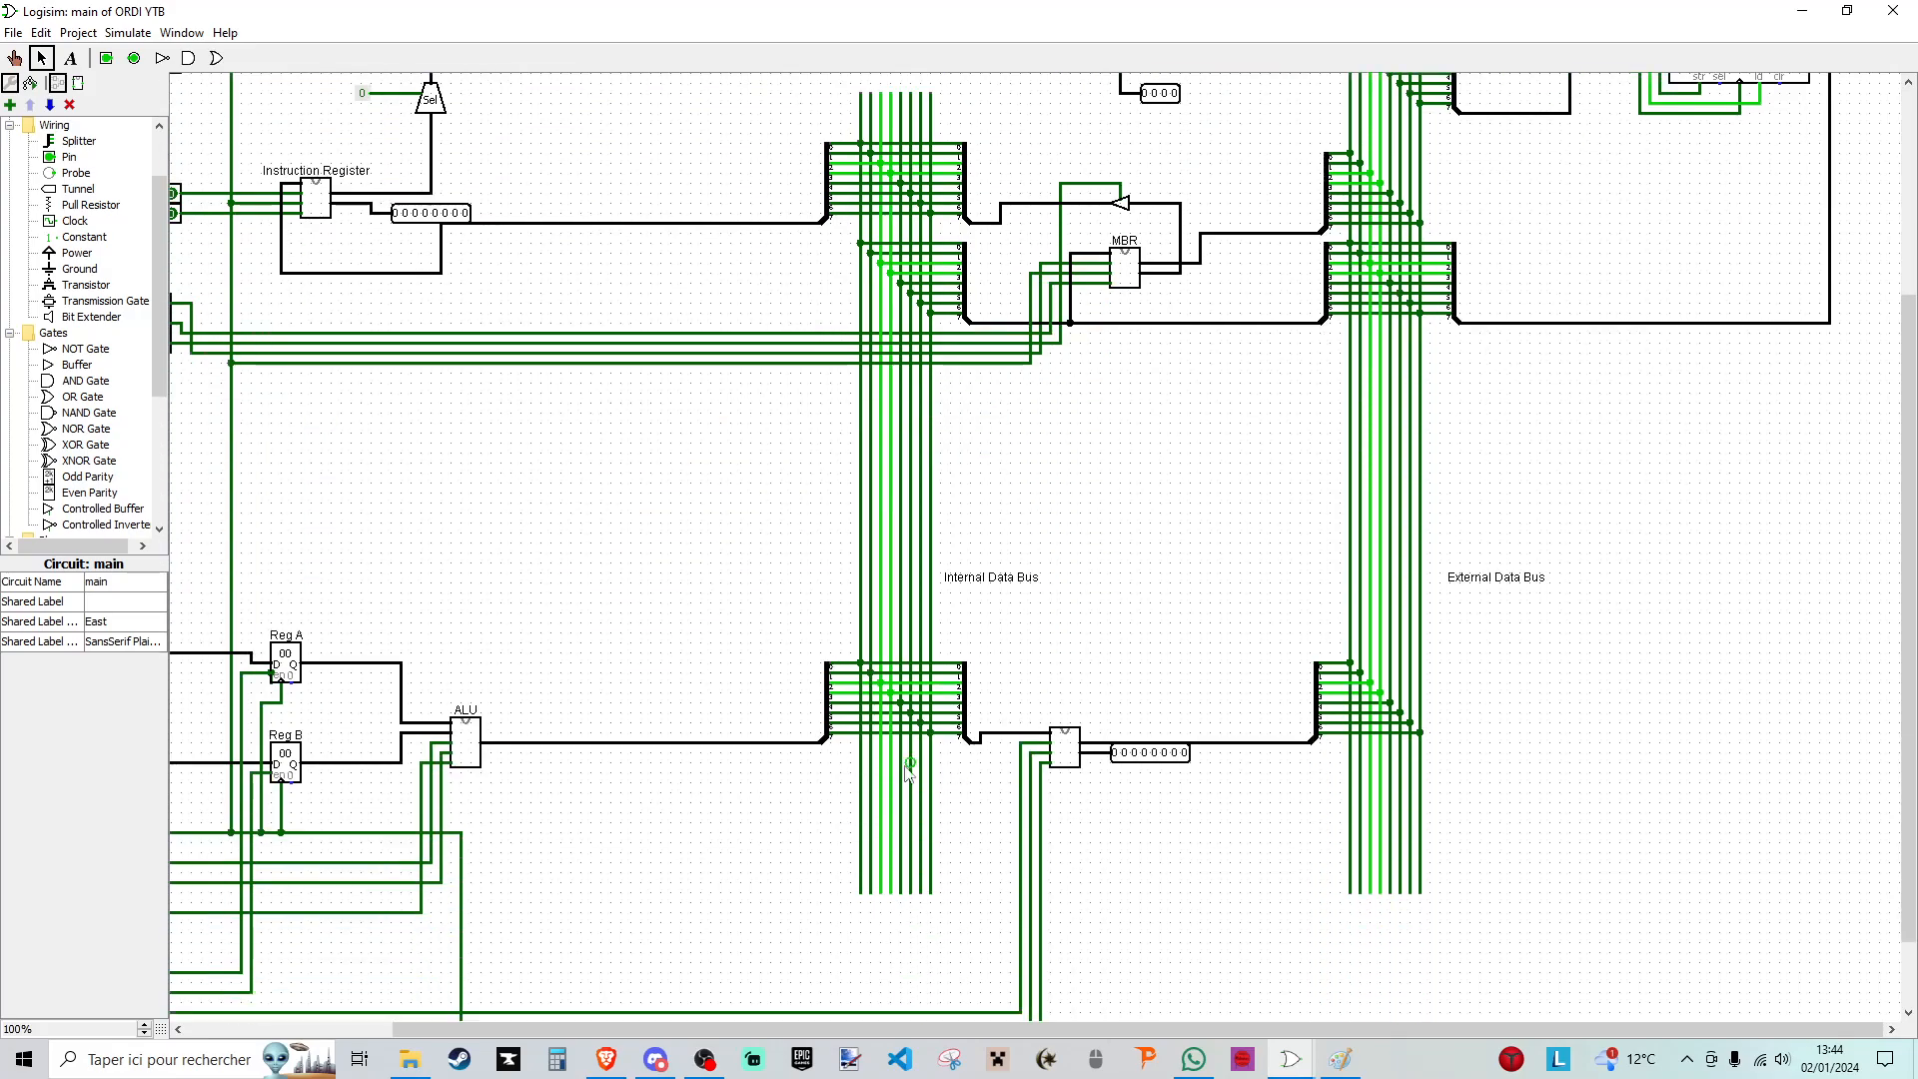
scroll(969, 989, left, 2)
scroll(938, 991, right, 2)
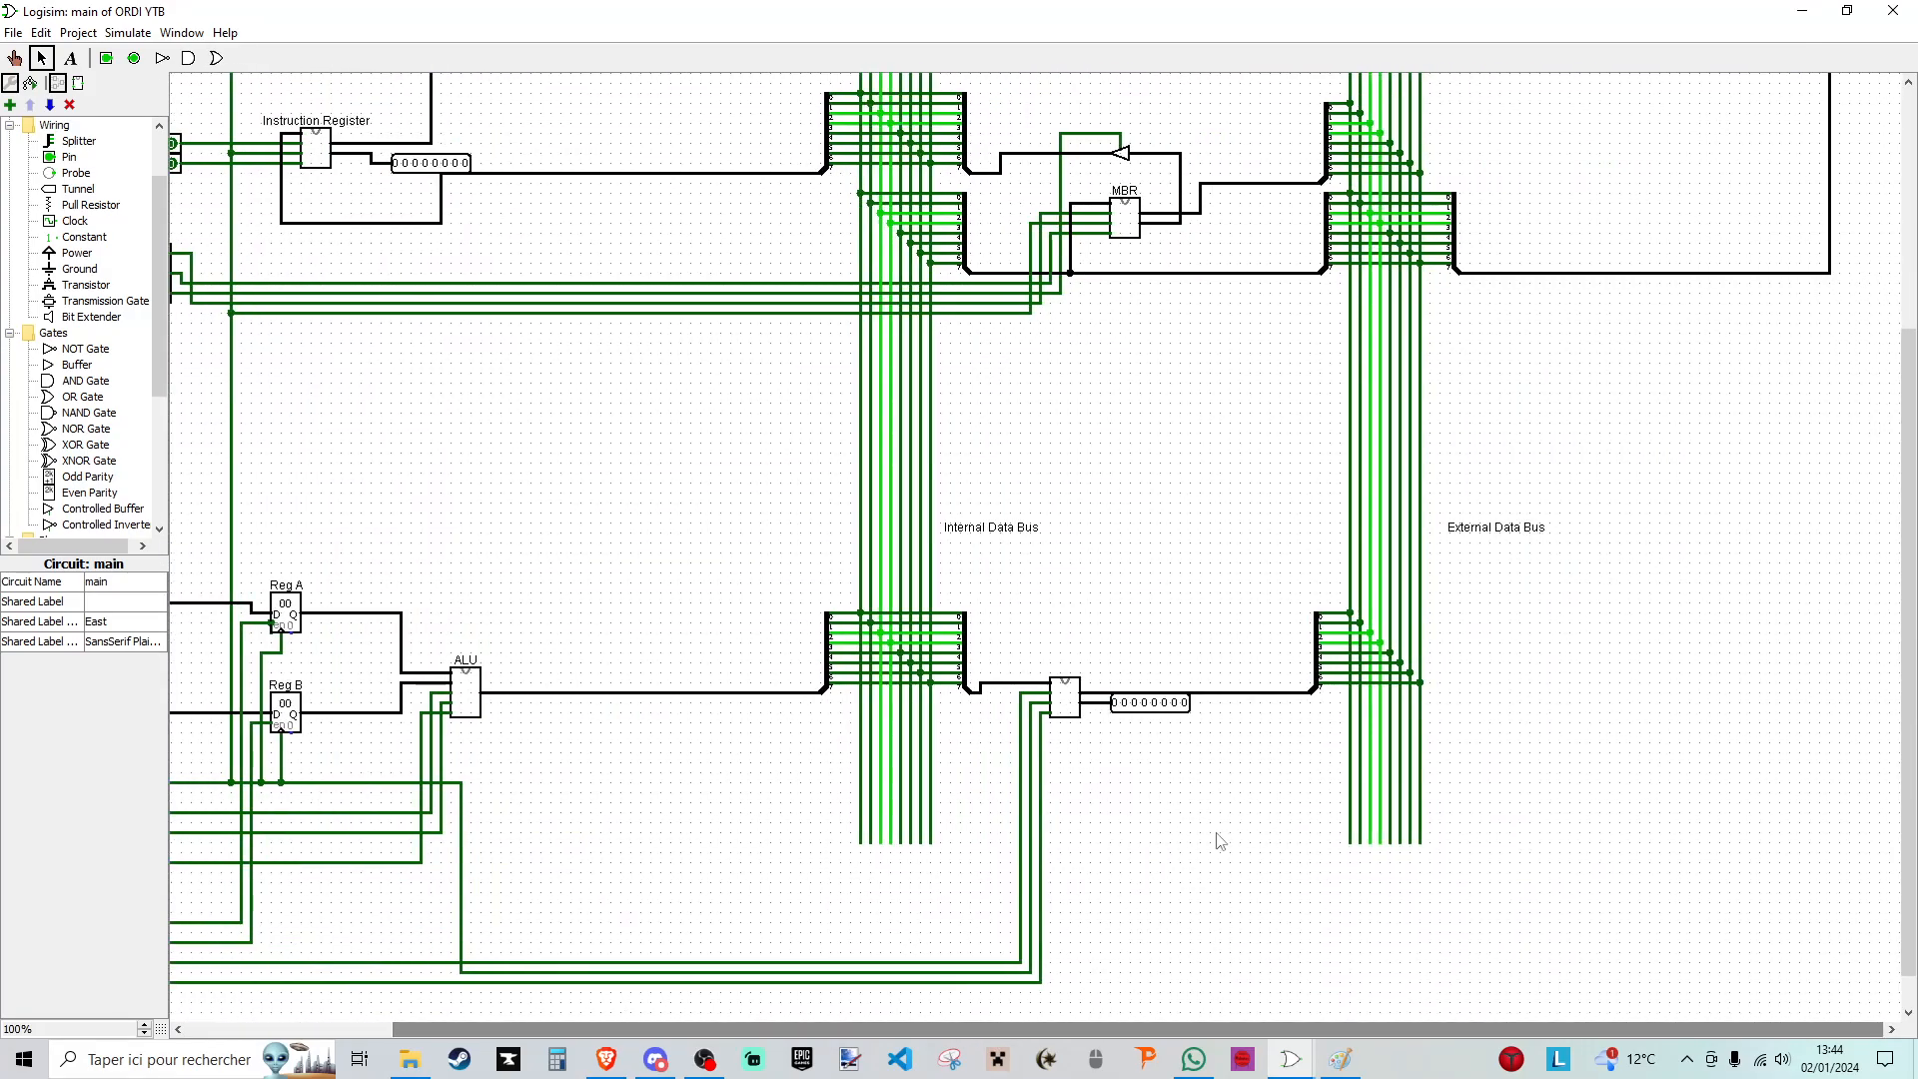
scroll(1216, 873, up, 5)
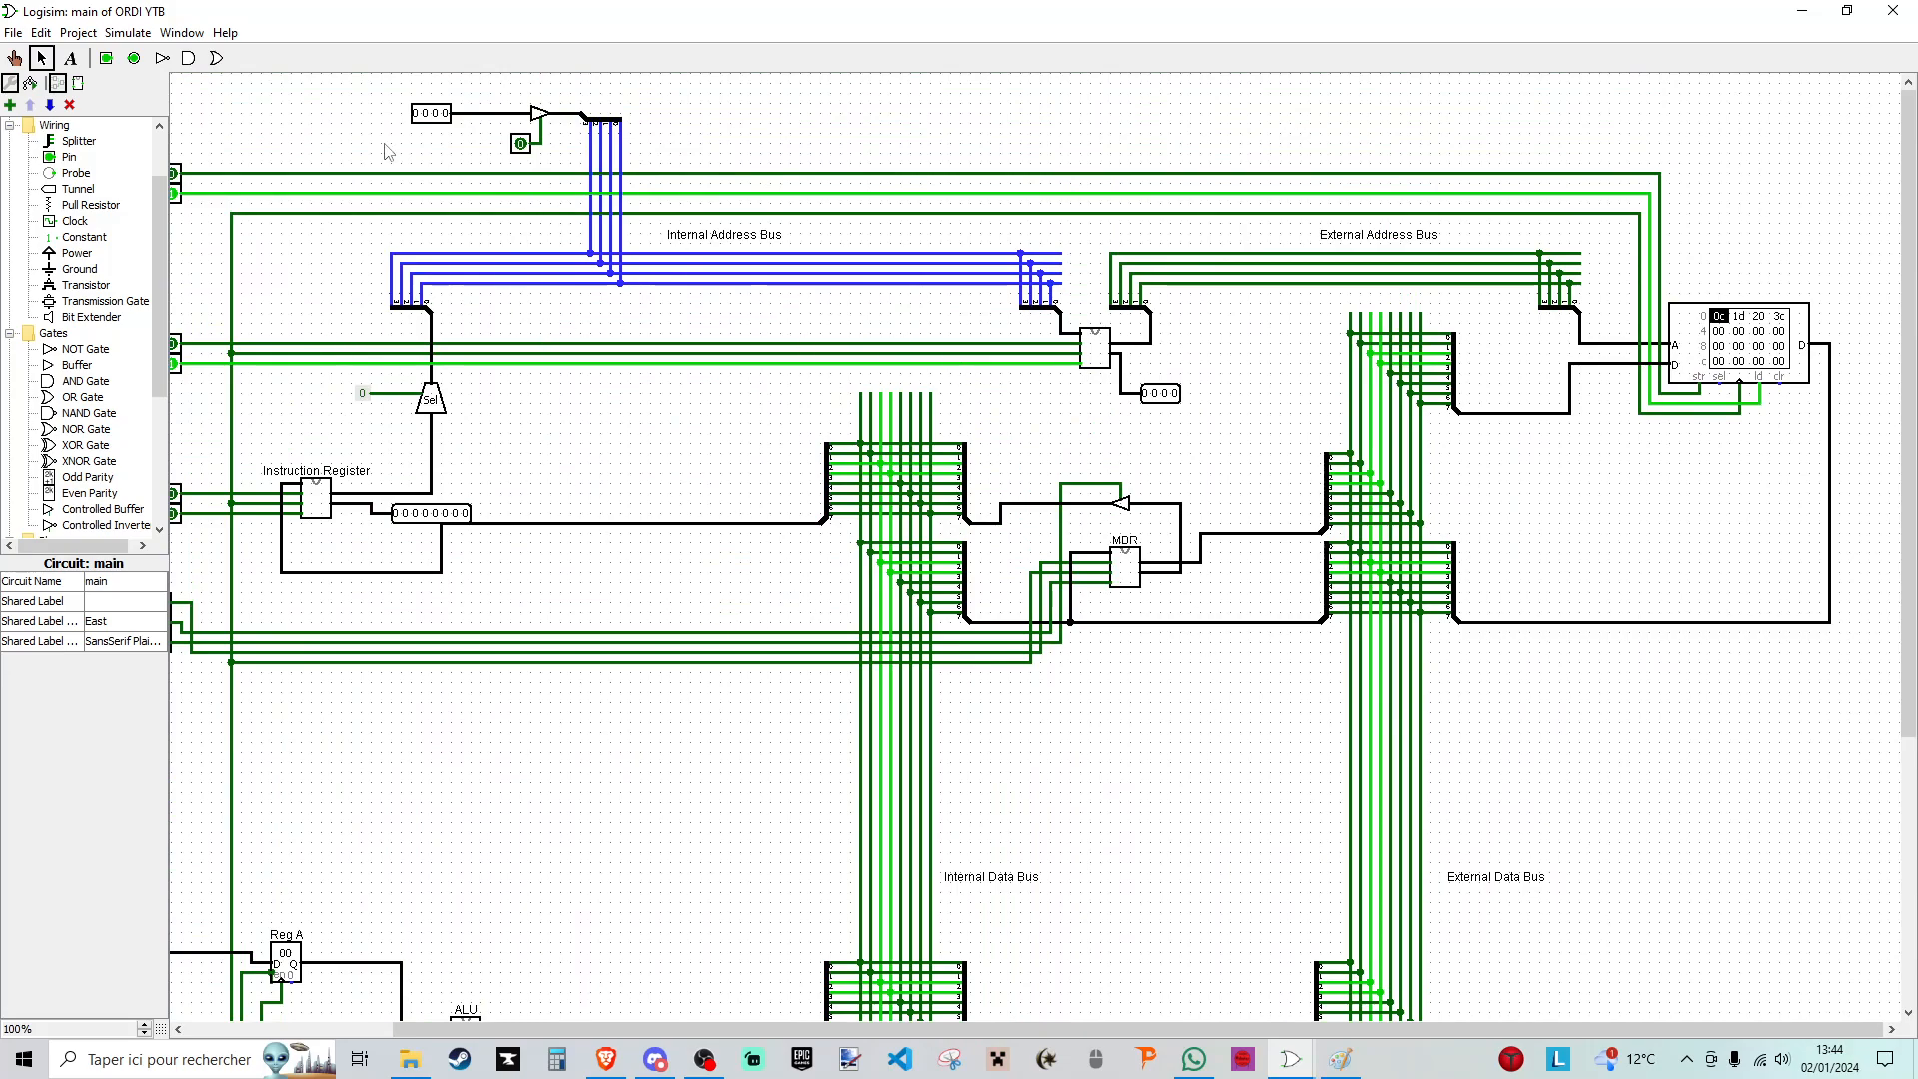
click(14, 57)
drag(1019, 1032, 814, 1032)
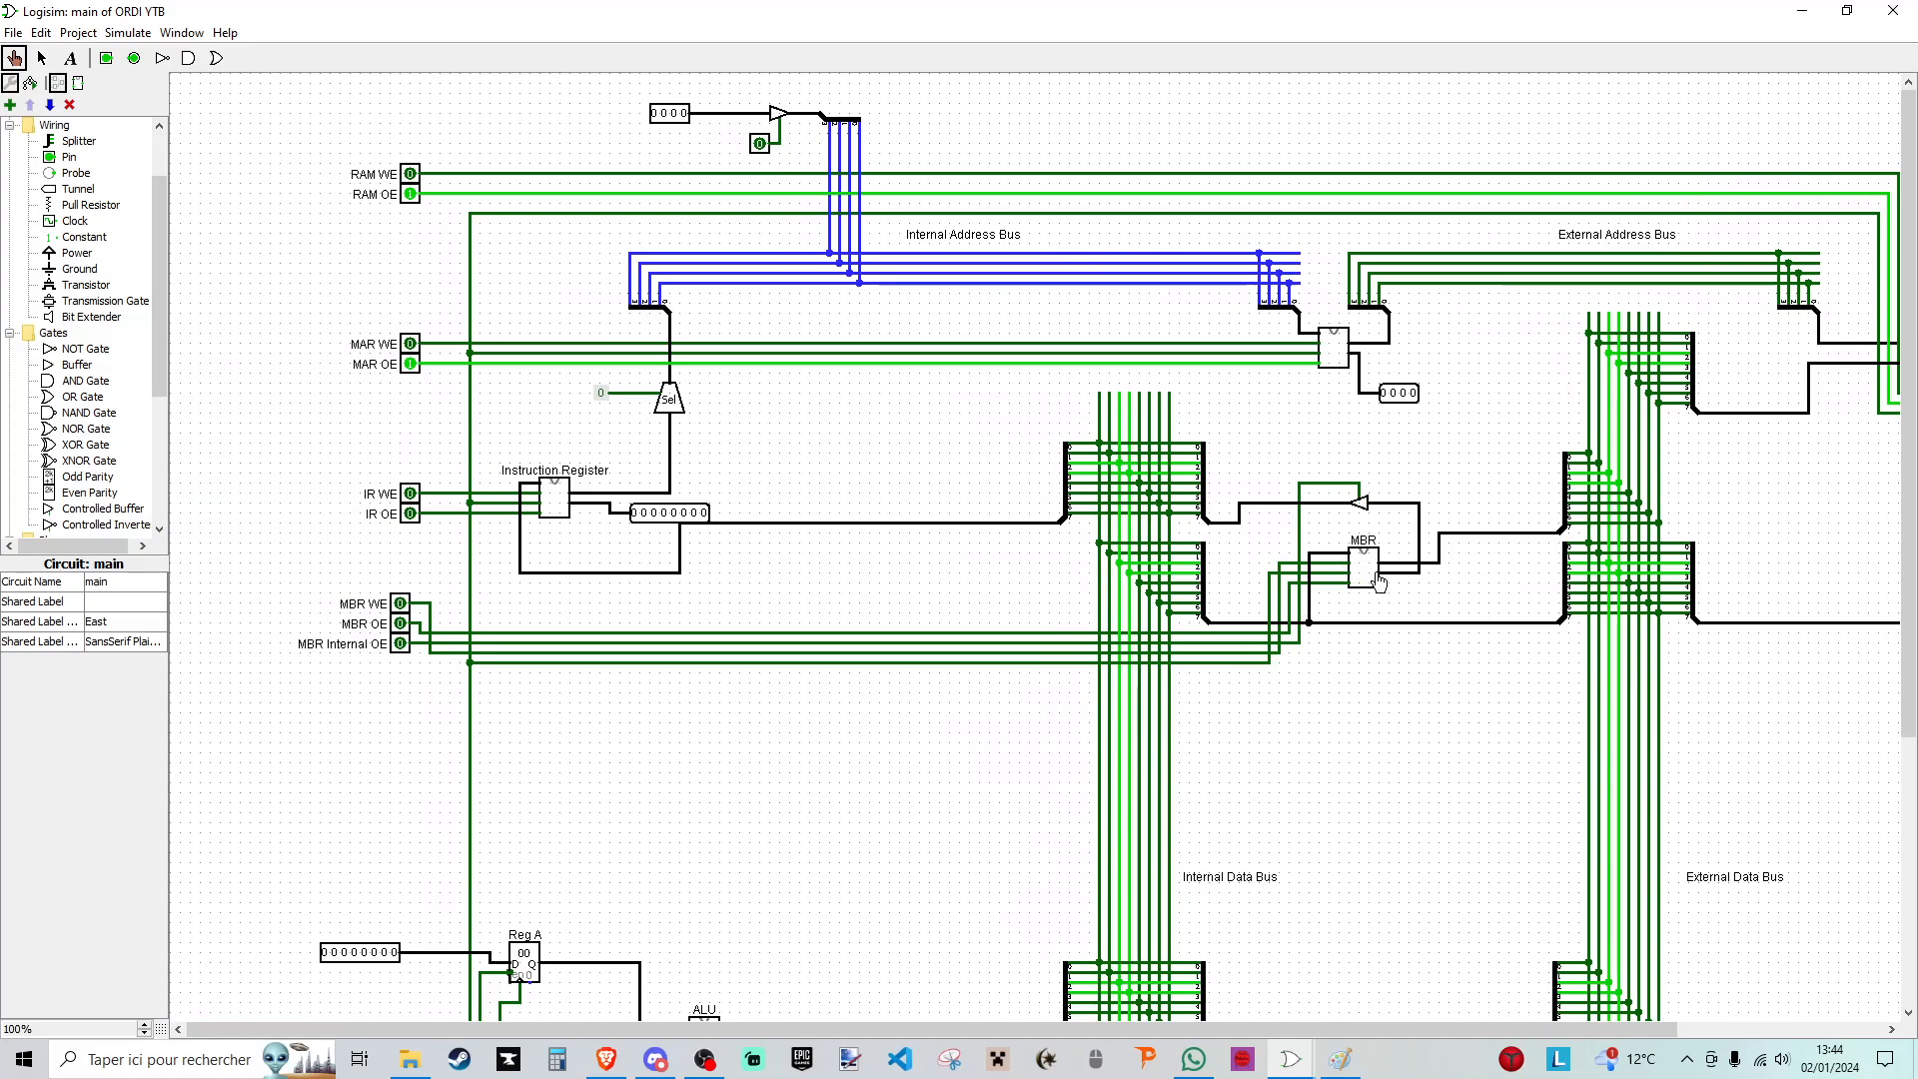
click(401, 605)
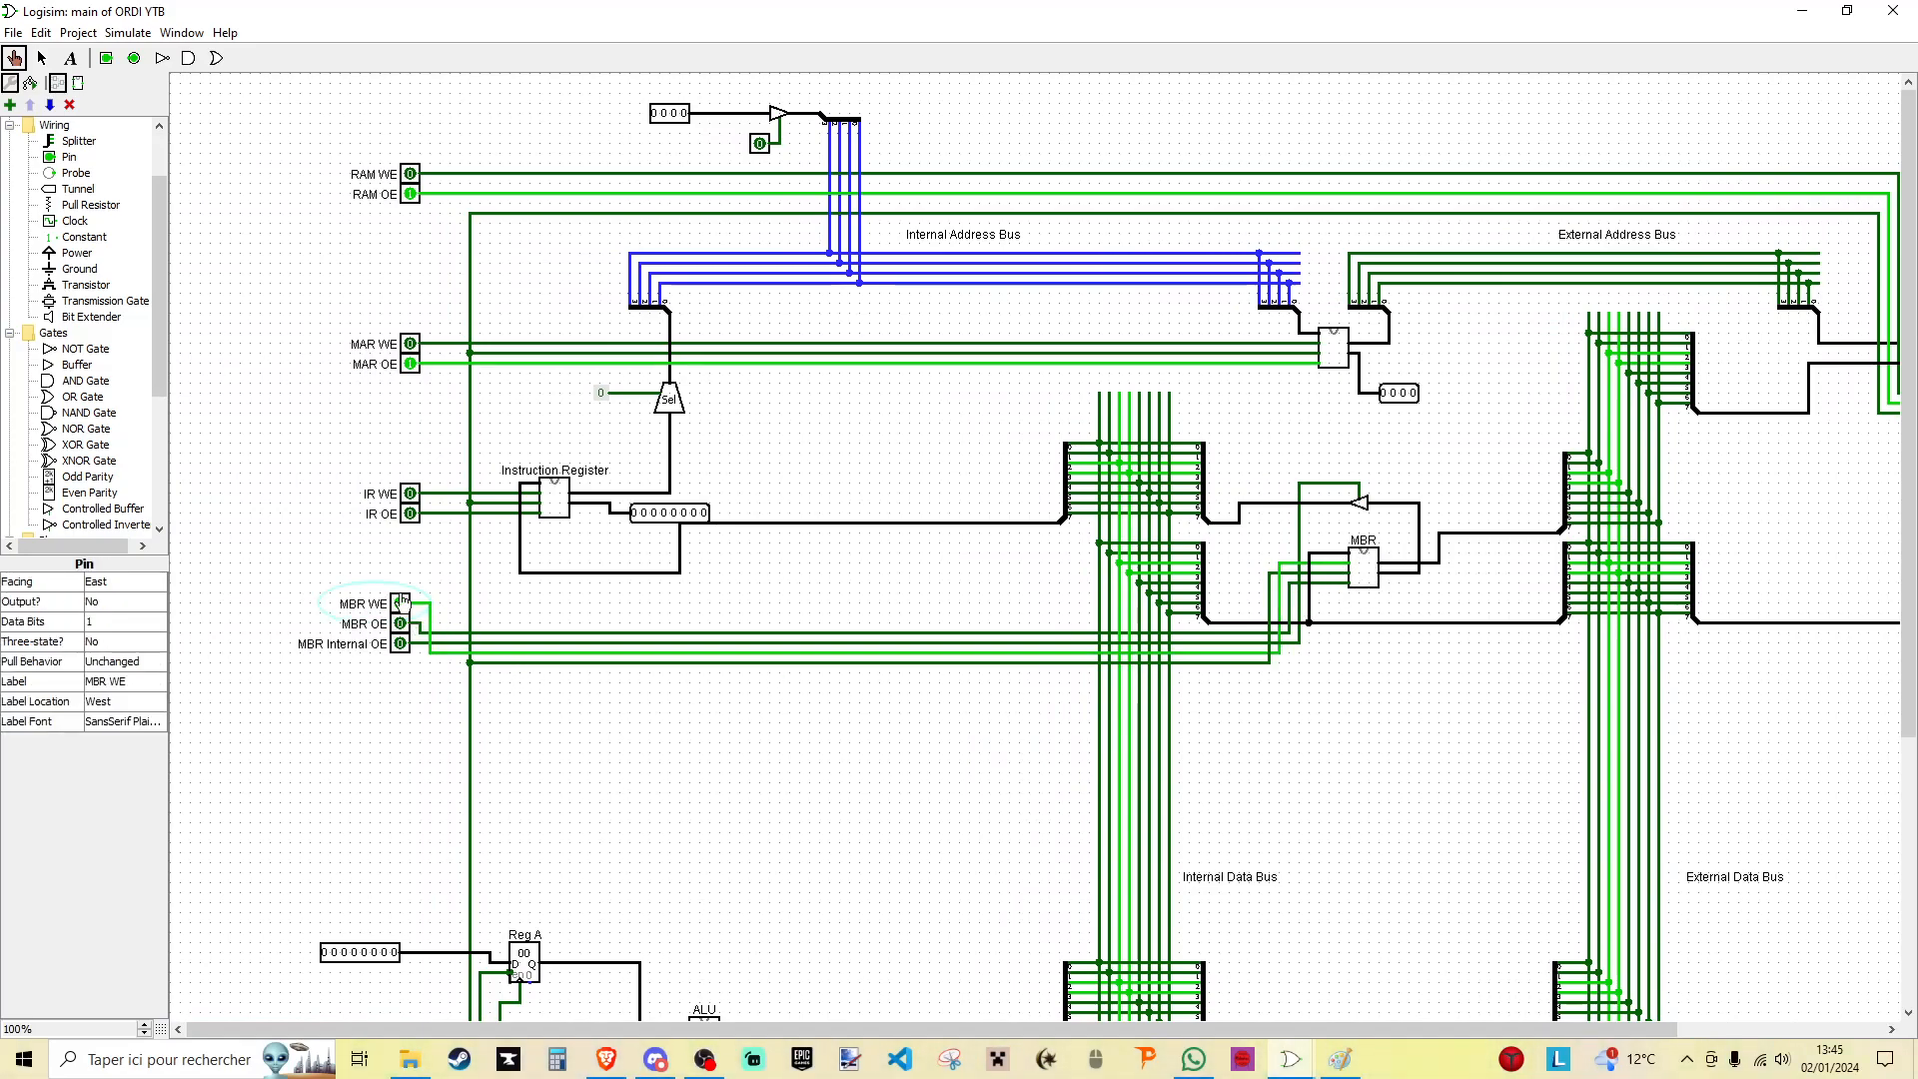
scroll(399, 799, down, 5)
click(391, 934)
click(390, 934)
- Duplicate the results register's 8-bit output pin and attach the copy to the MBR's output
click(42, 60)
scroll(1498, 605, down, 2)
click(1399, 802)
drag(1398, 802, 1458, 346)
click(1460, 393)
scroll(1460, 380, up, 5)
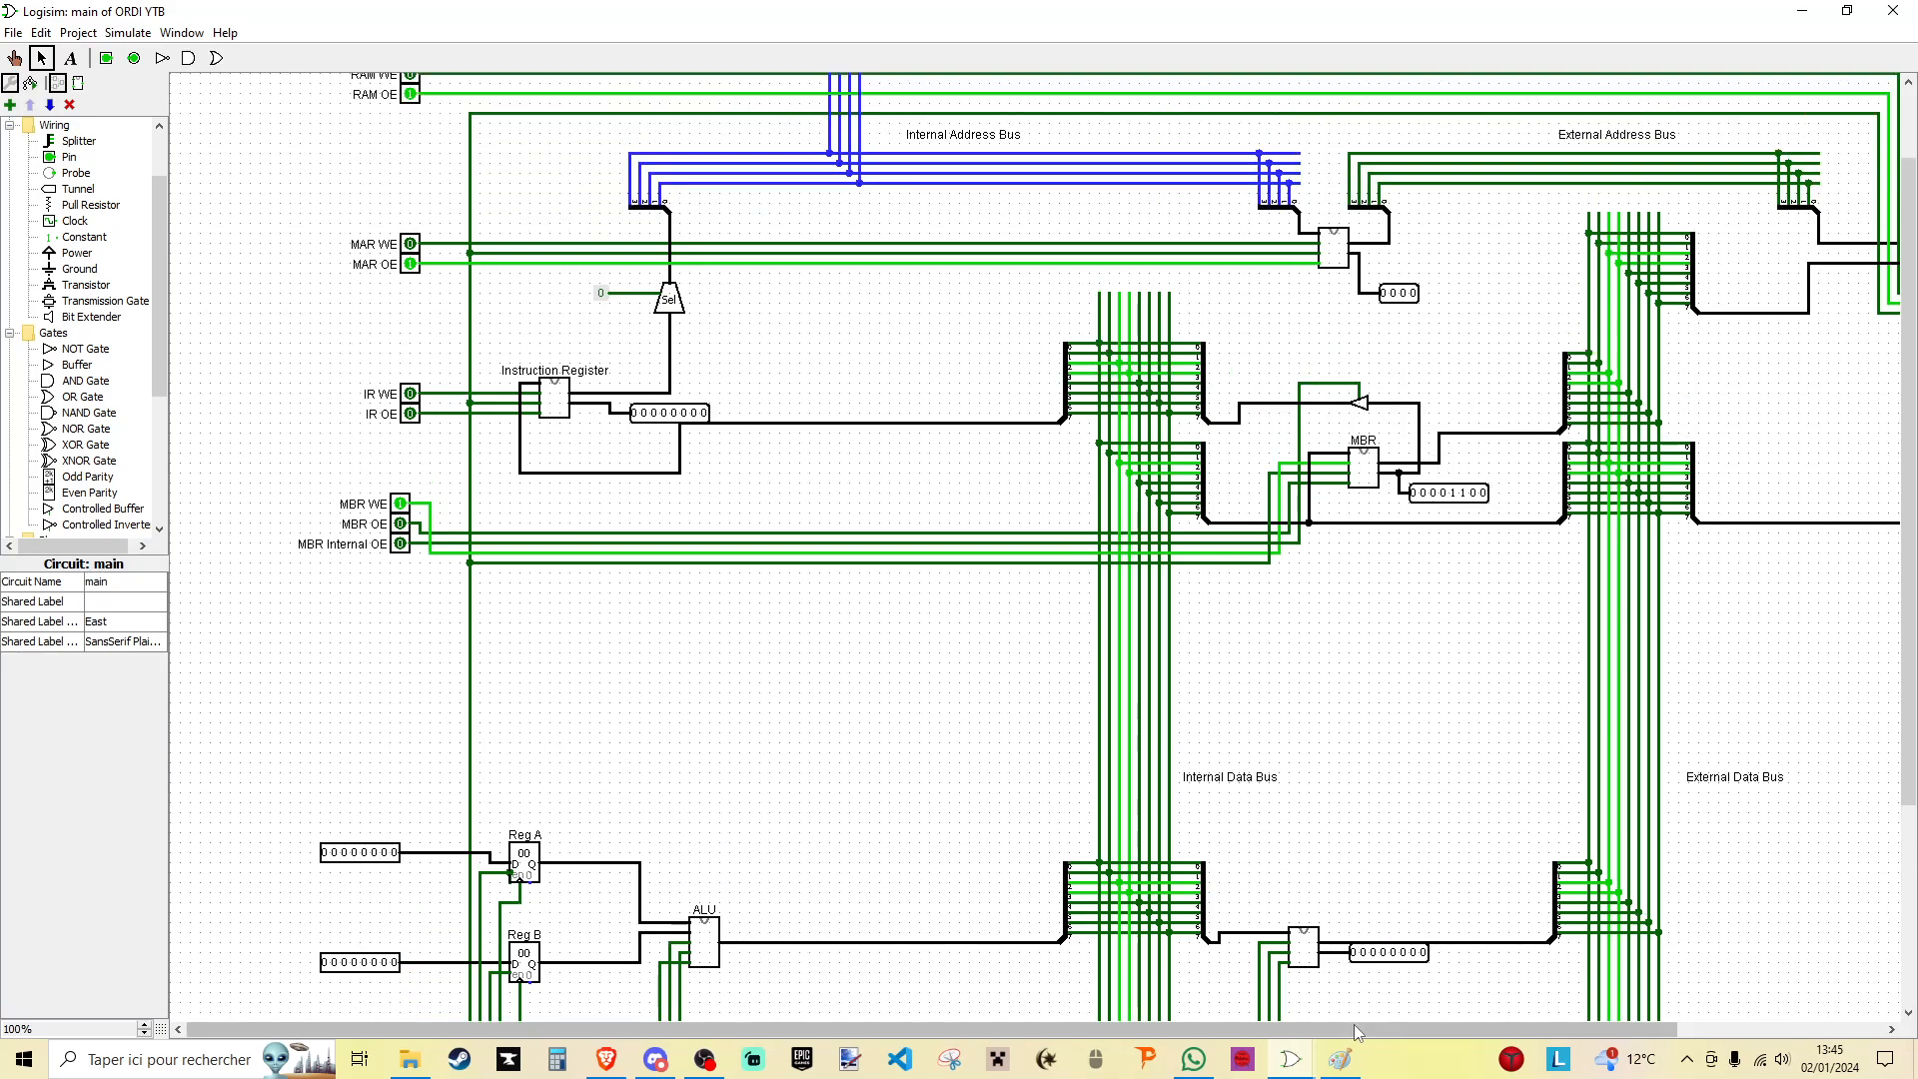
scroll(1358, 1032, right, 8)
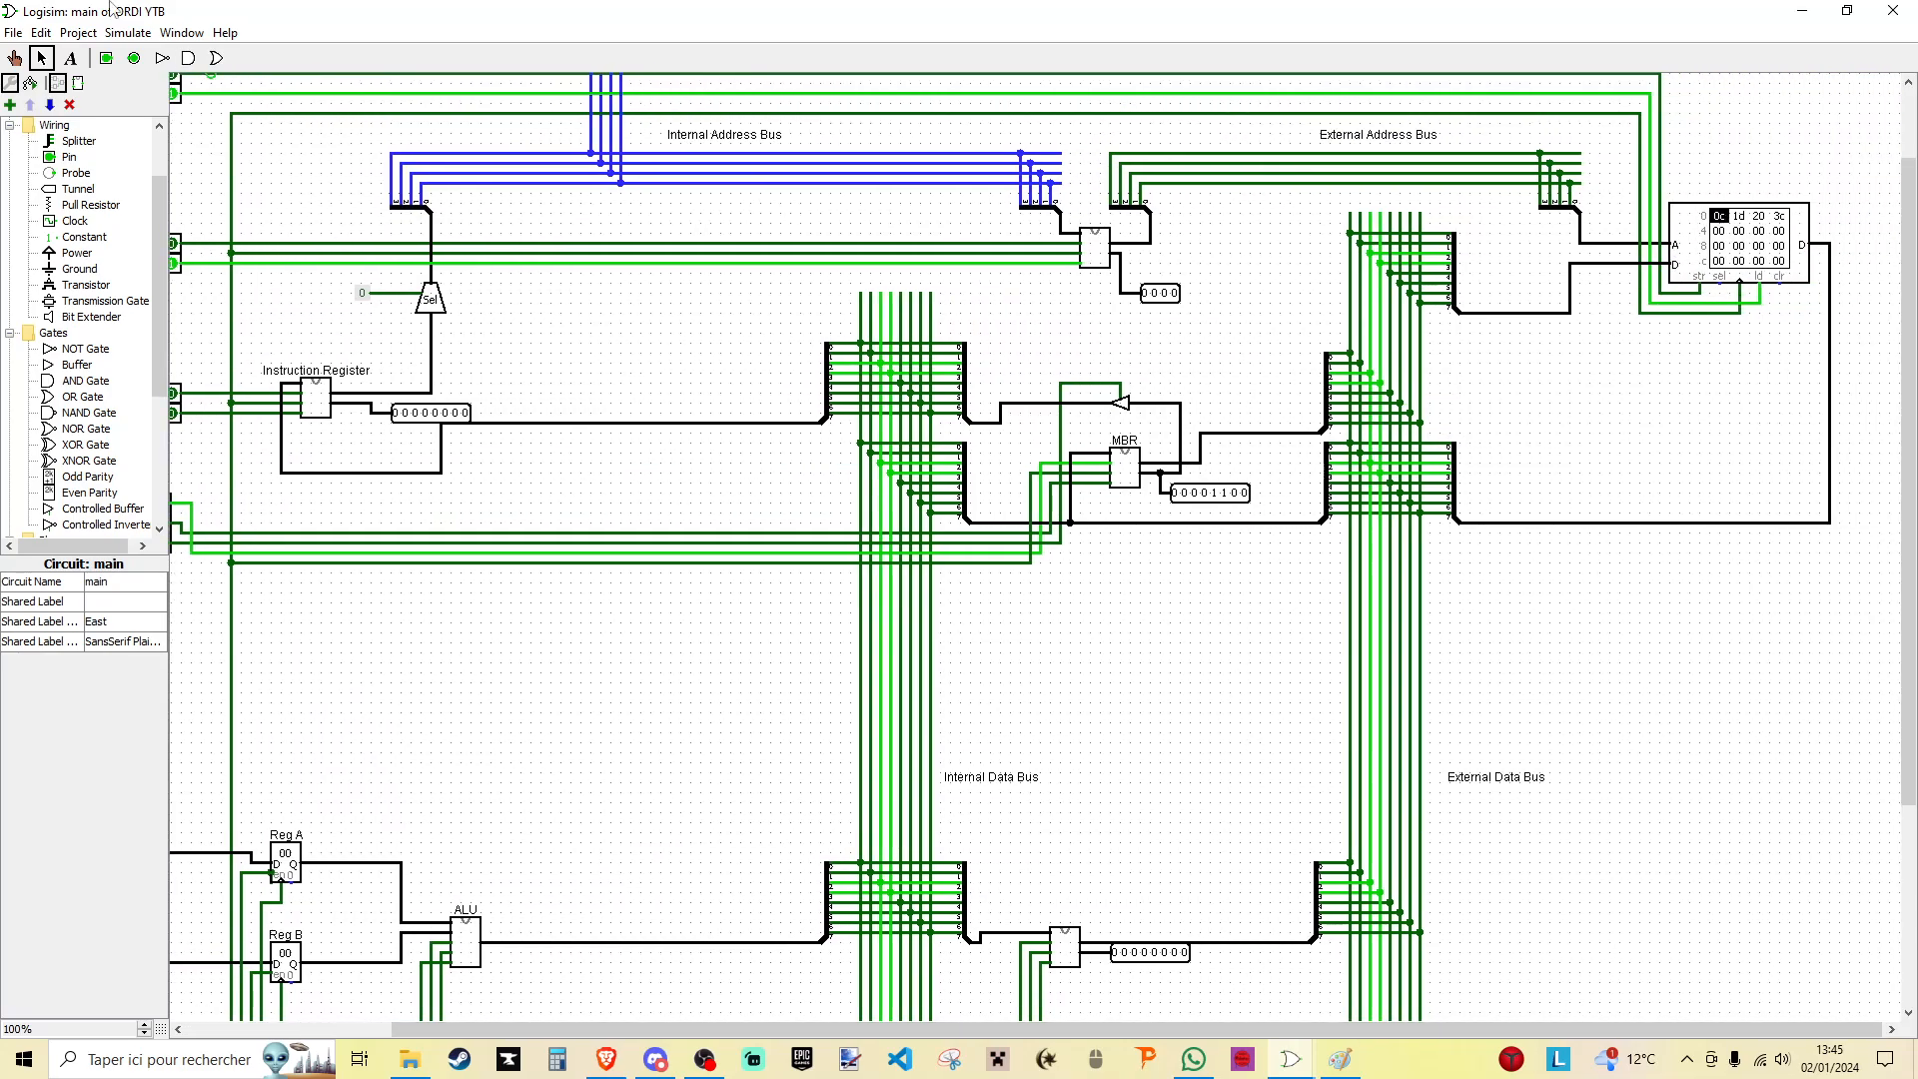
- Switch off MBR WE, MAR OE and RAM OE
click(14, 57)
scroll(1267, 1034, left, 8)
click(399, 503)
click(410, 263)
click(410, 94)
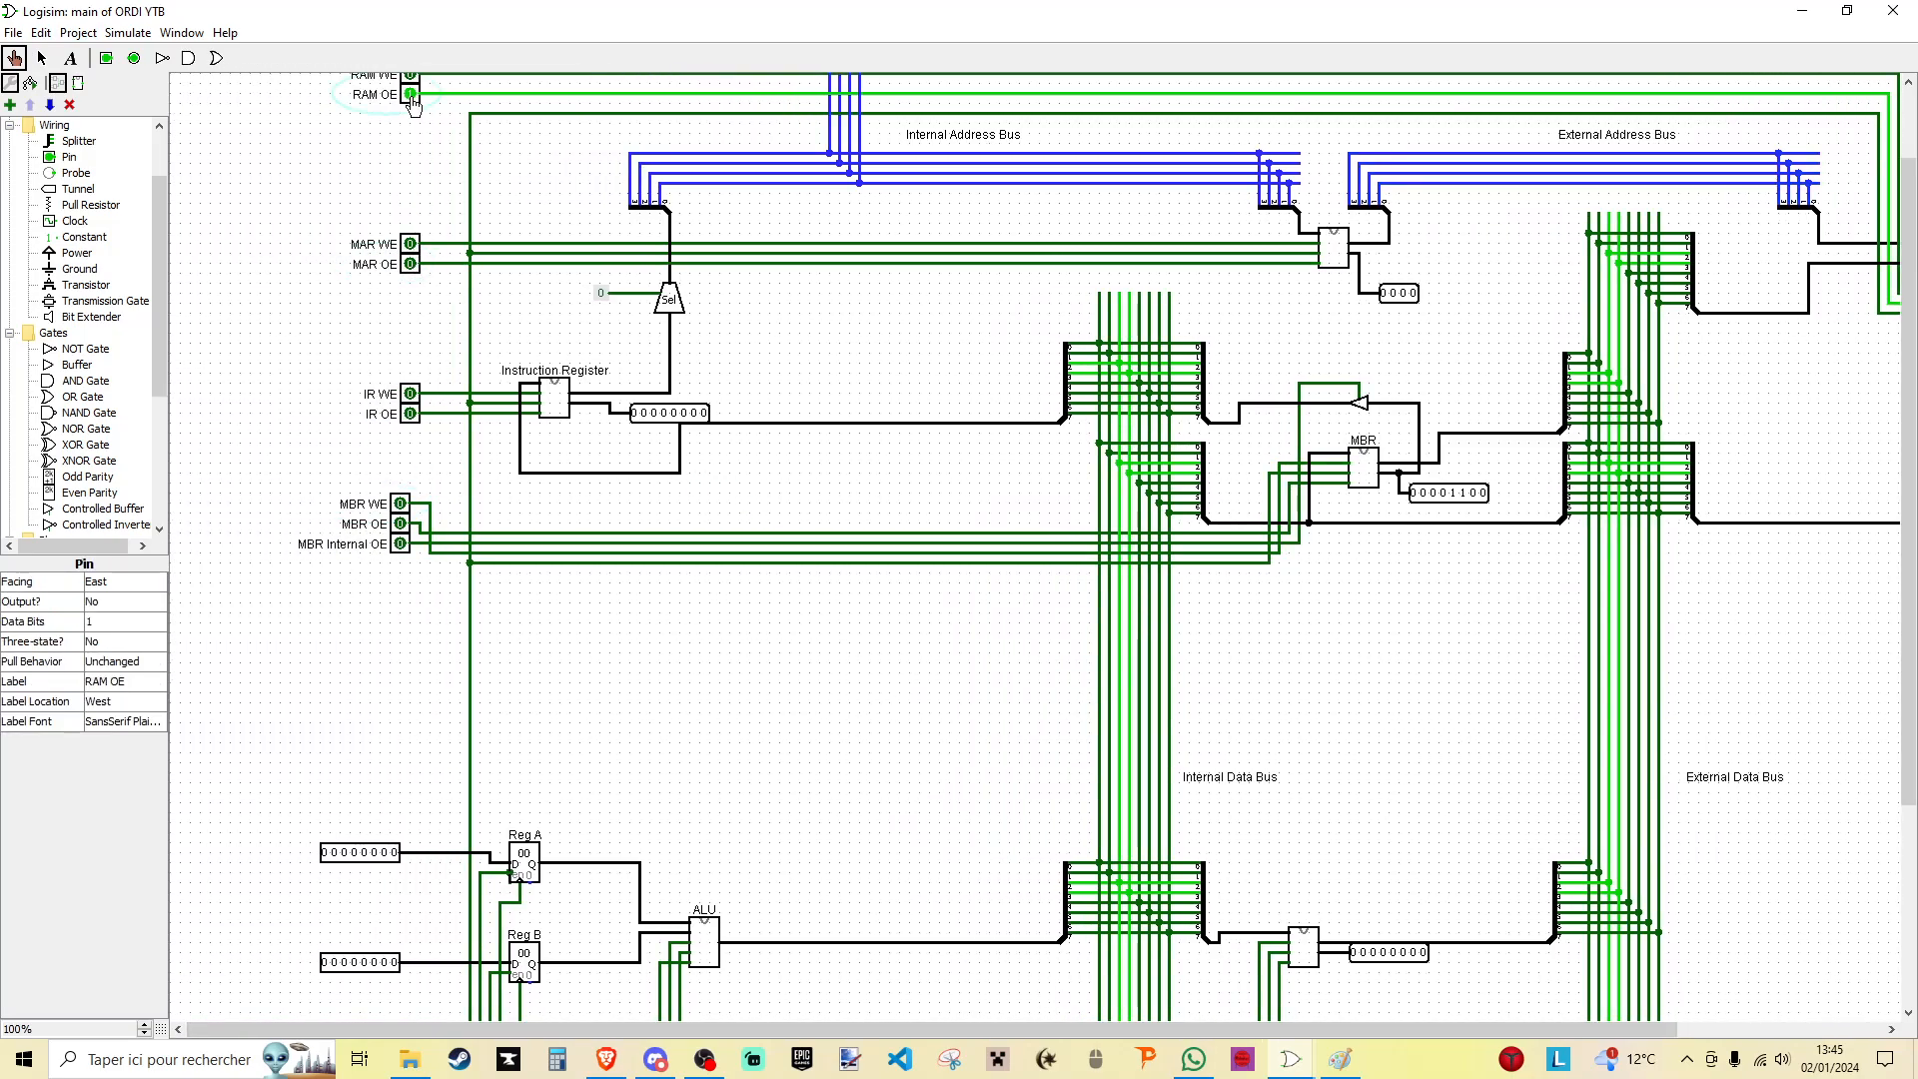
- Set the 4-bit address input pin to 0001
scroll(497, 192, up, 3)
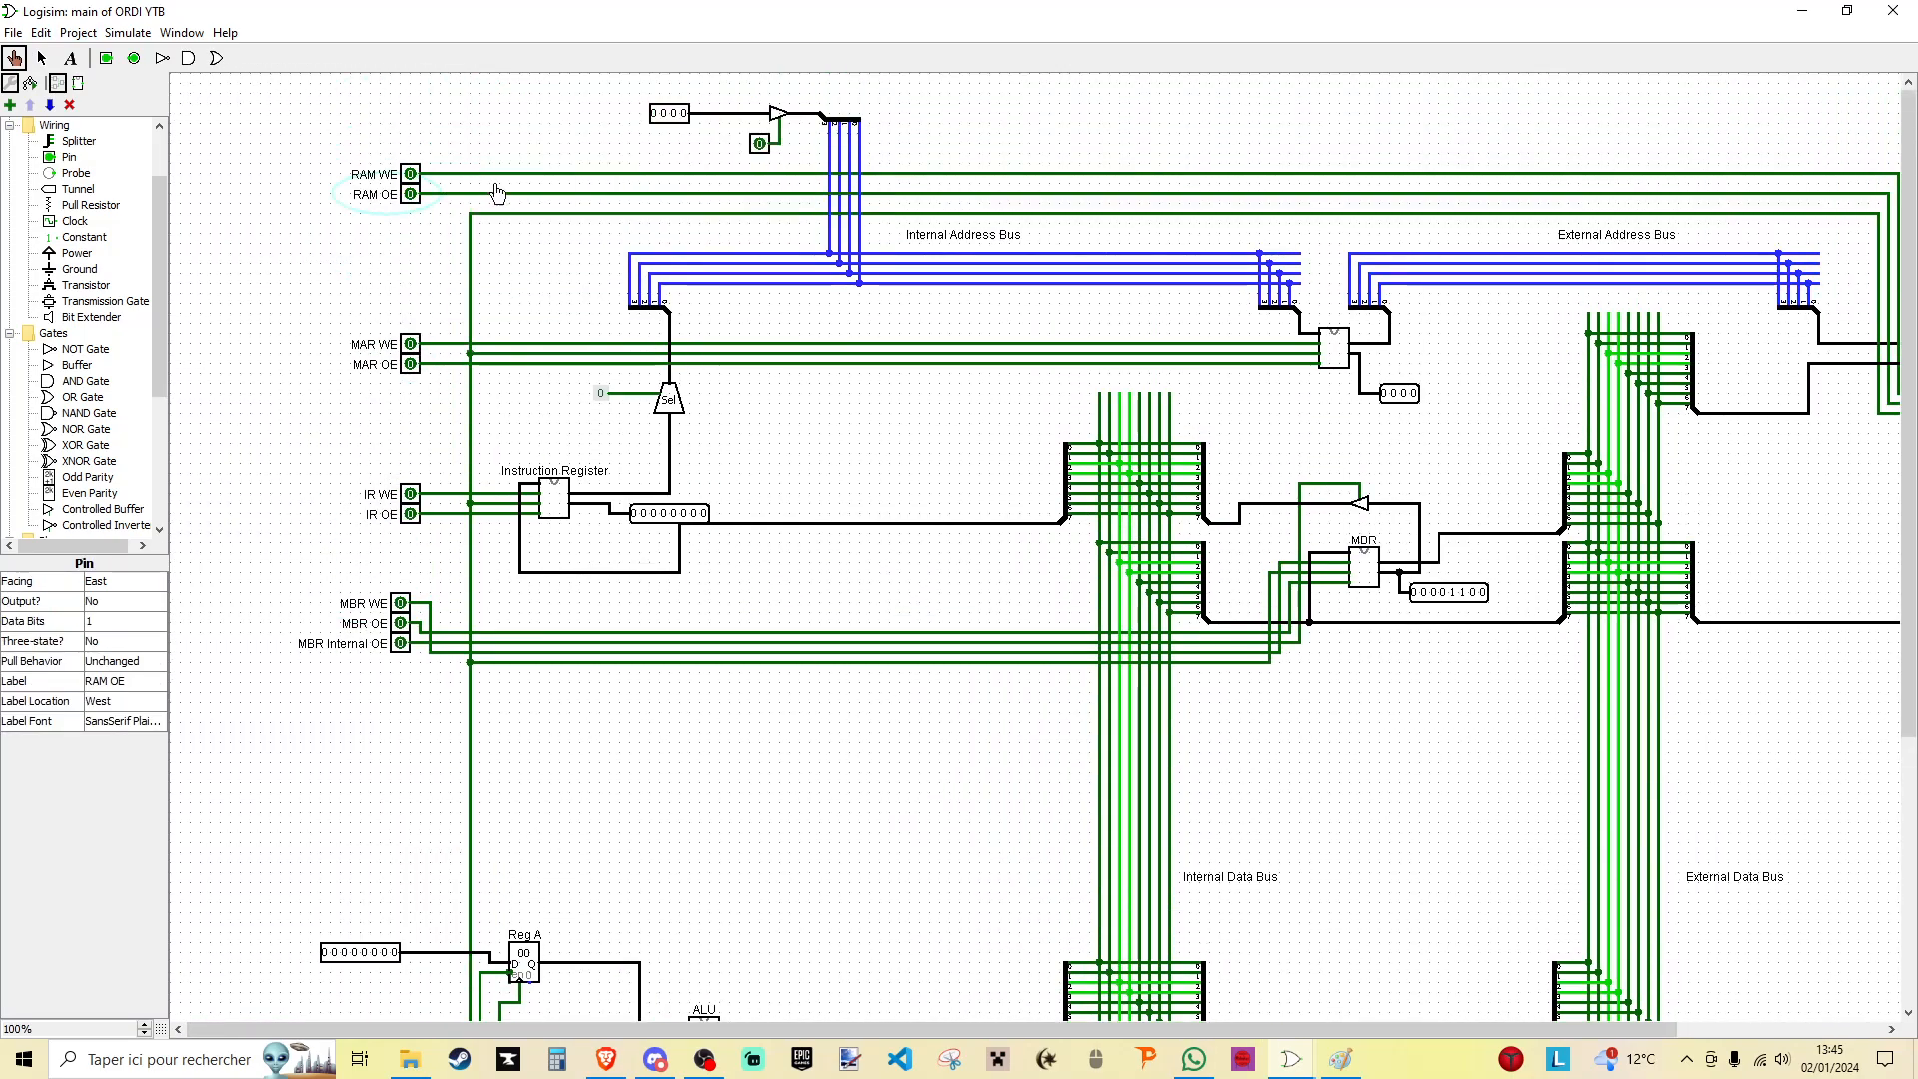
click(686, 115)
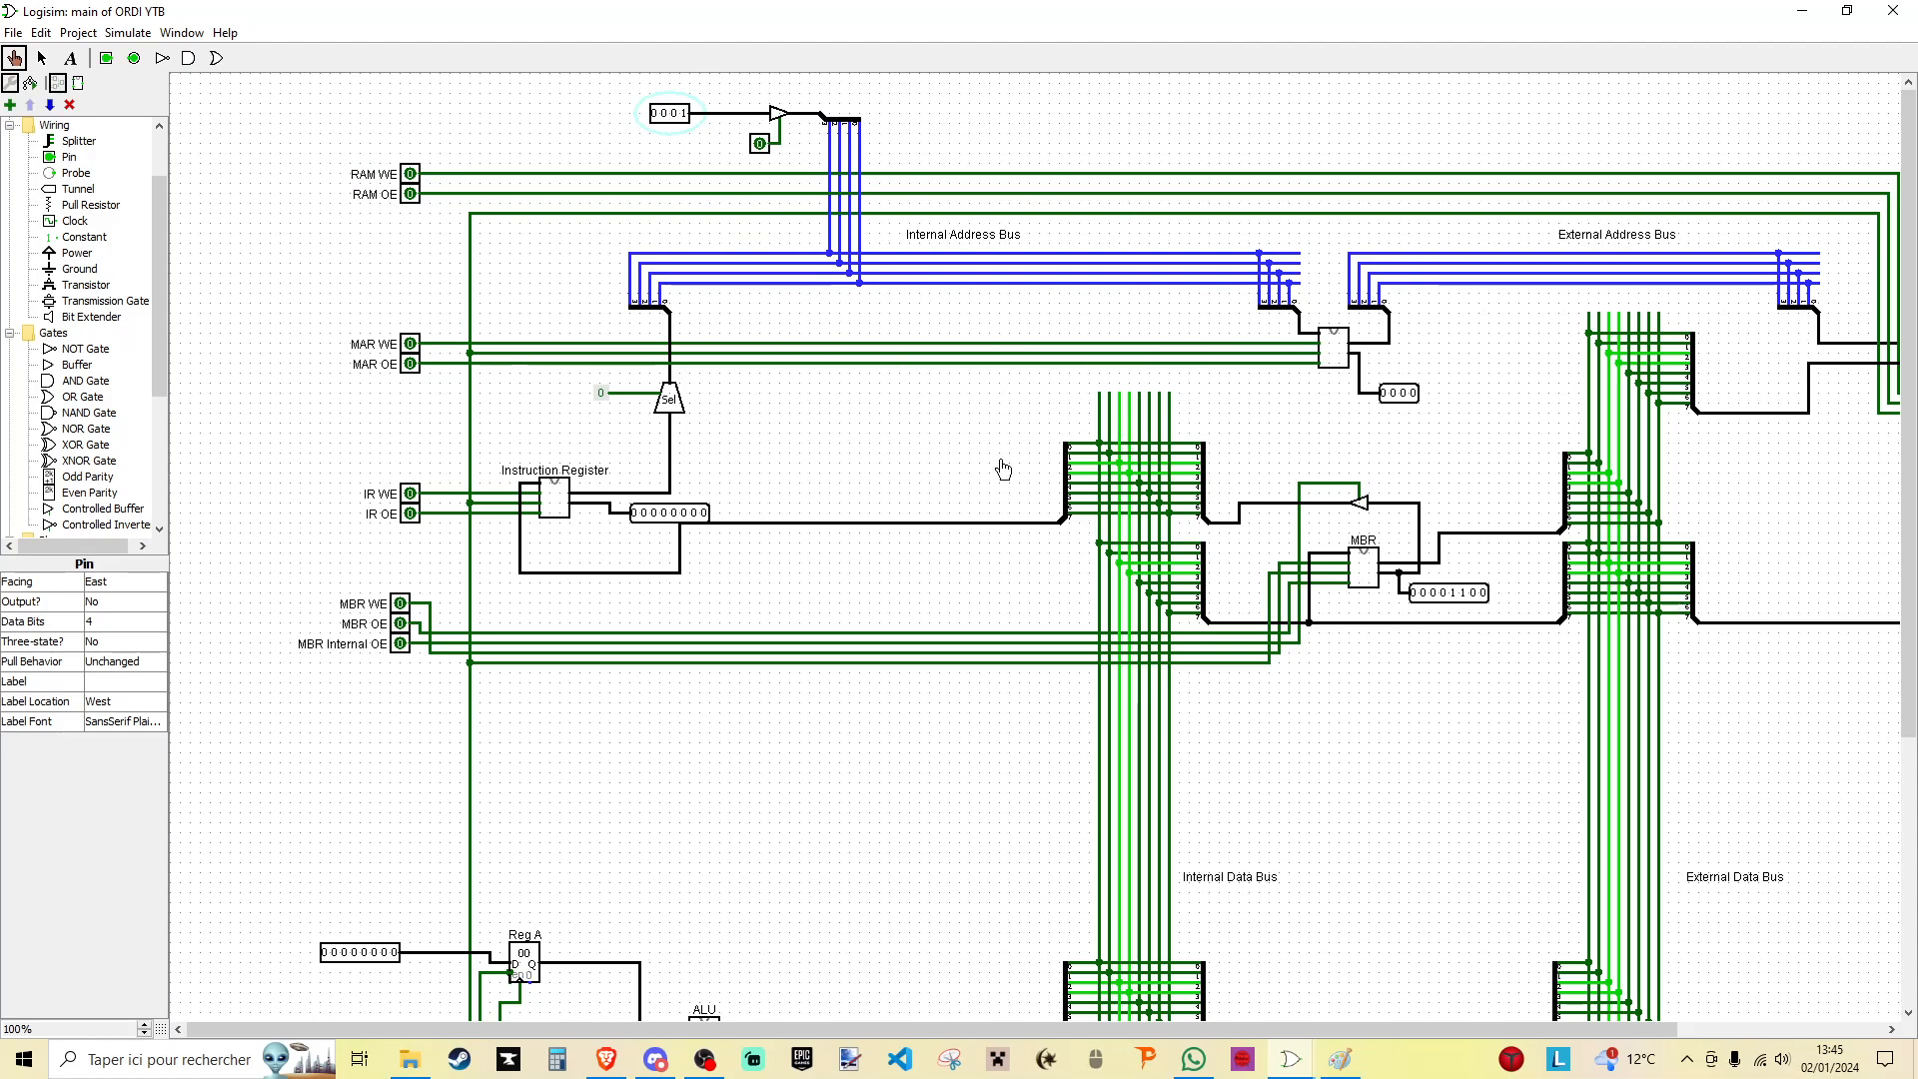
scroll(423, 761, up, 5)
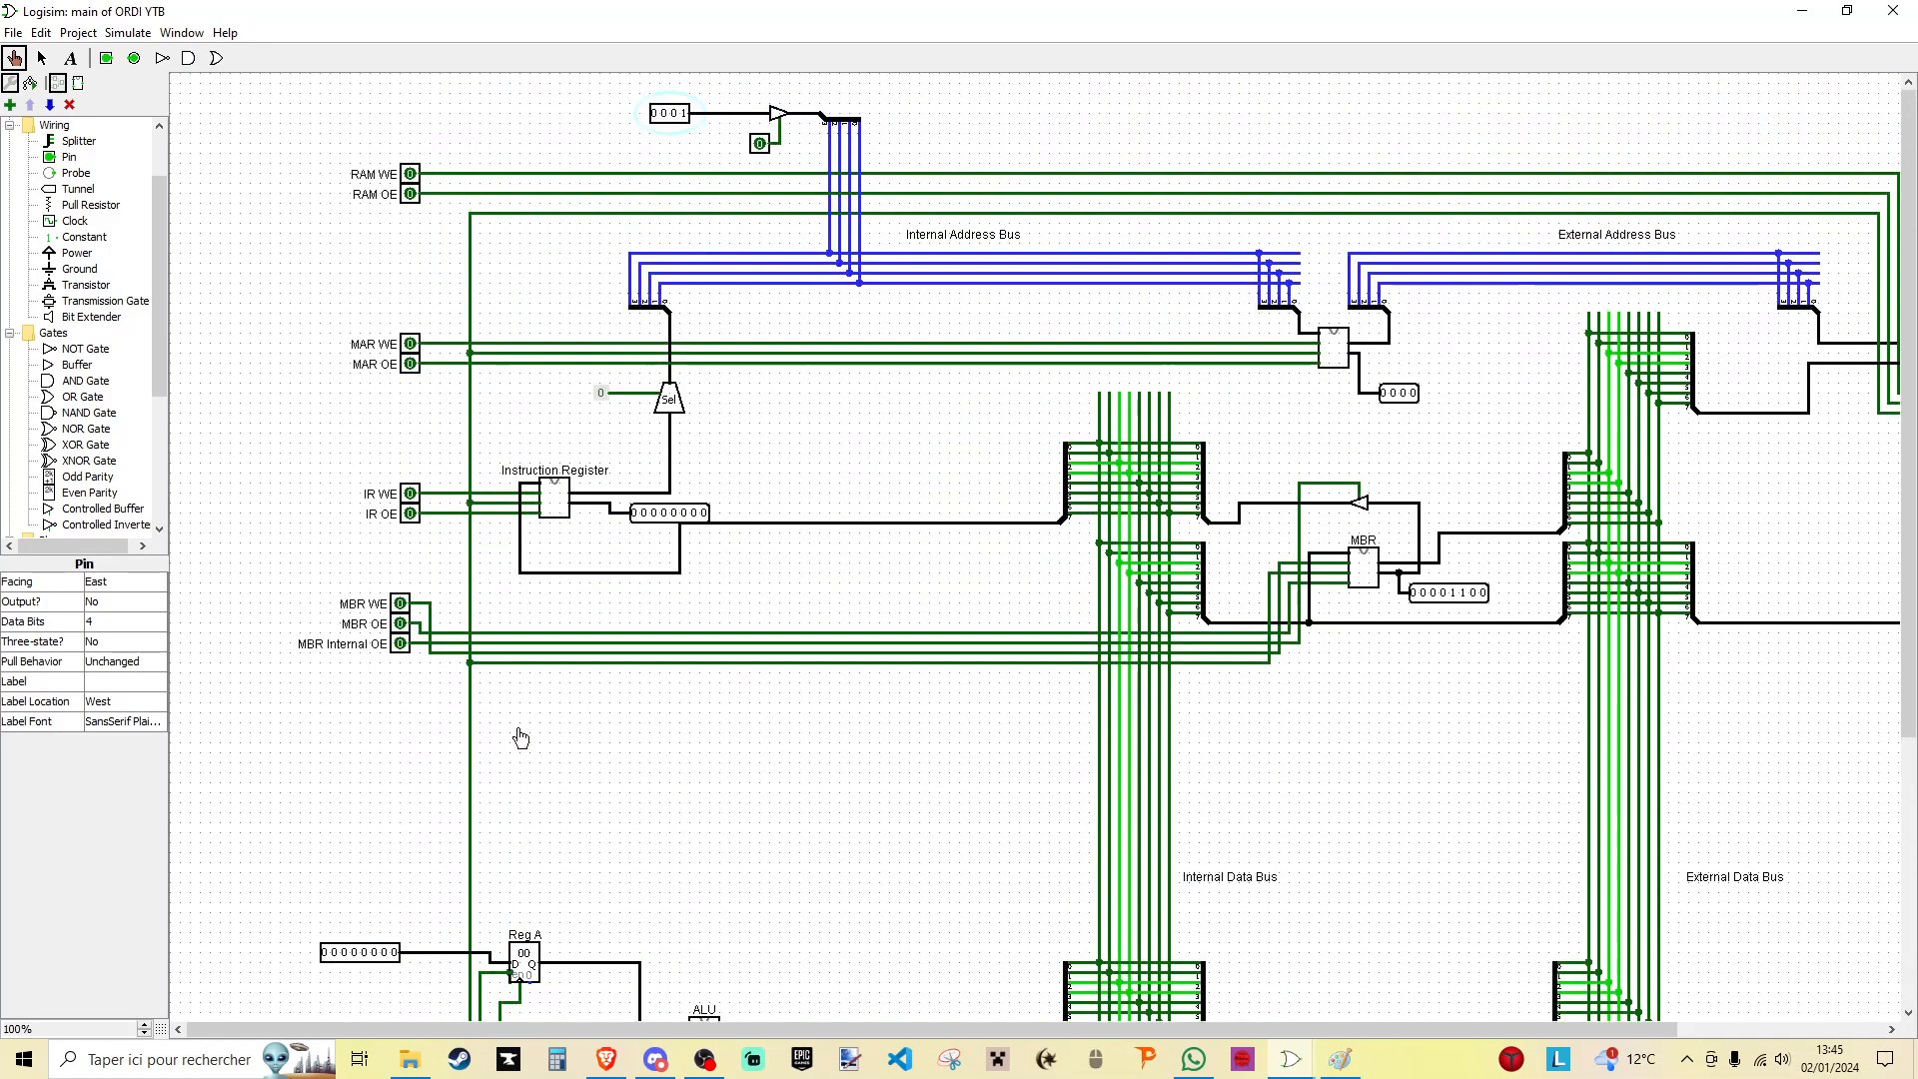
drag(1403, 1029, 1636, 1026)
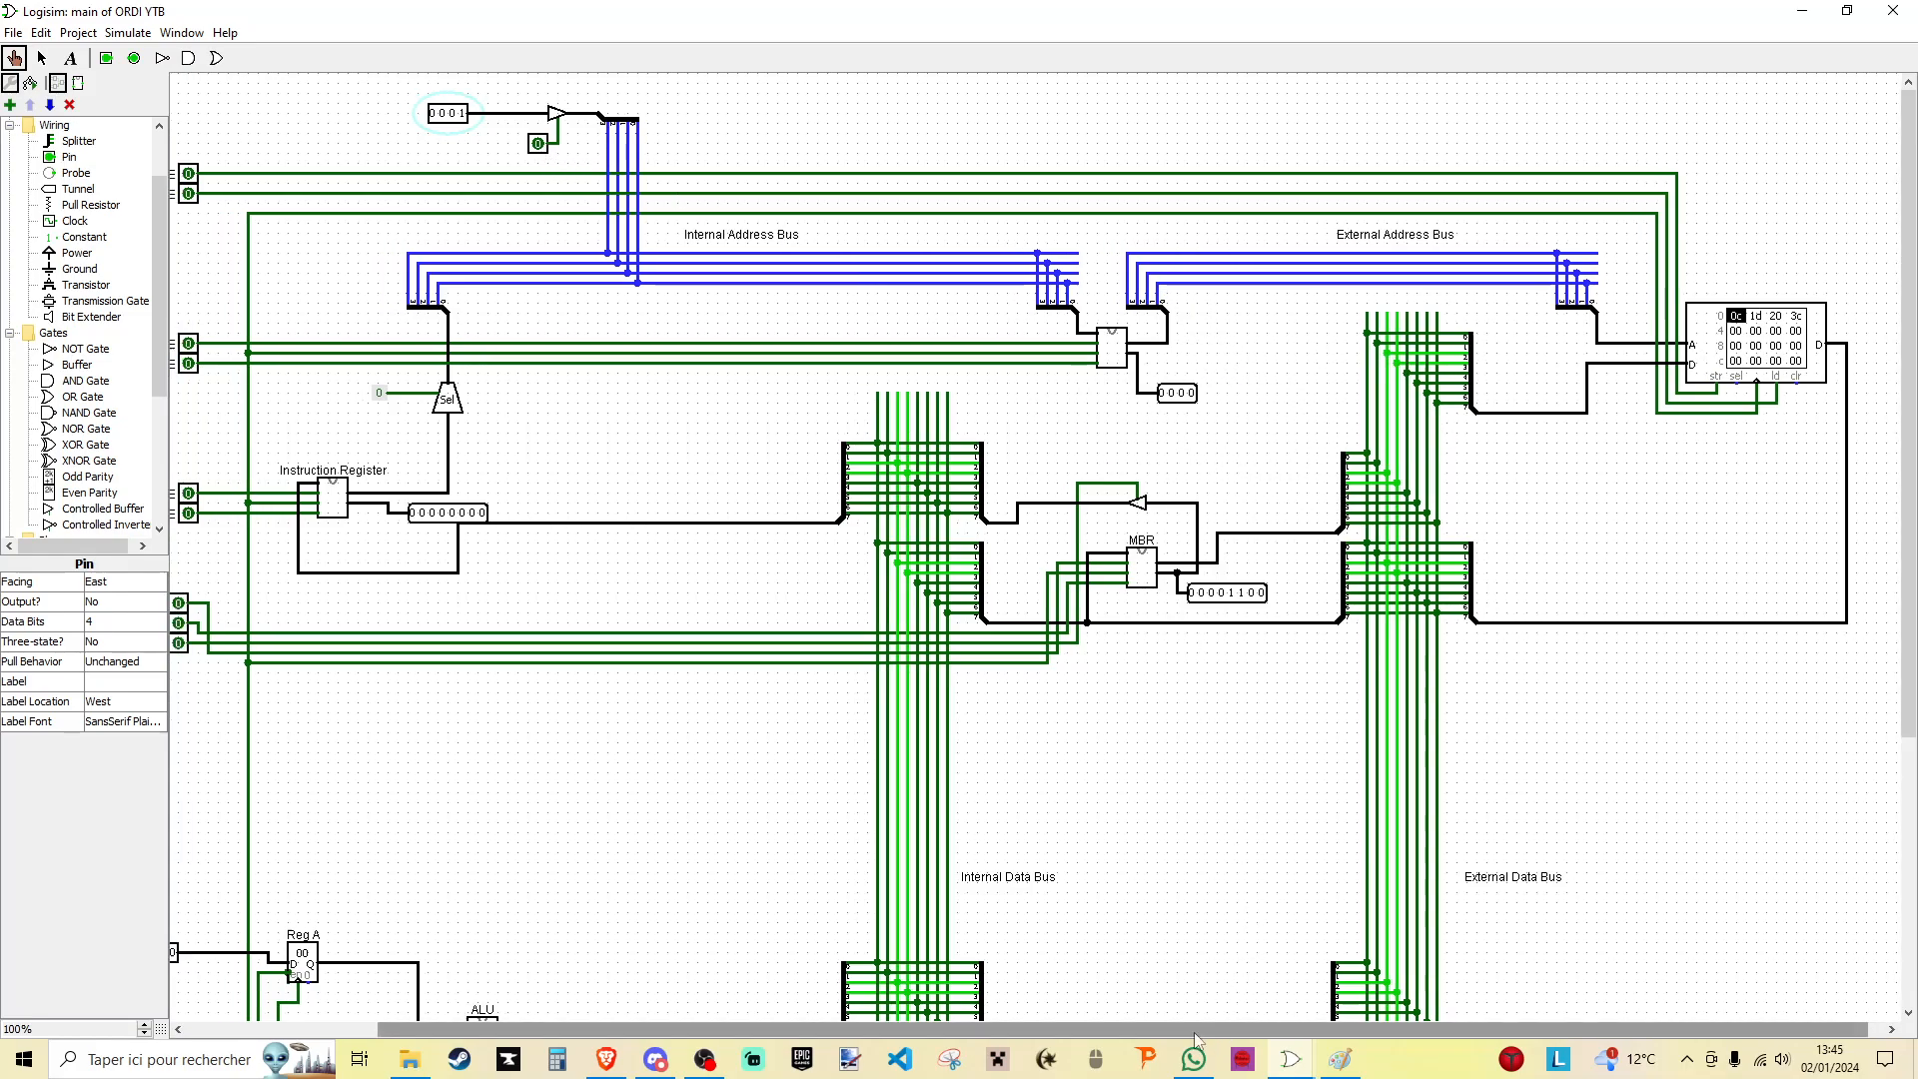
- Toggle MAR WE and MAR OE on and back off
drag(1208, 1032, 1038, 1032)
click(367, 346)
click(367, 346)
click(368, 364)
click(368, 364)
- Switch on MBR Internal OE to put the MBR's content on the internal data bus
drag(1369, 1032, 1497, 1032)
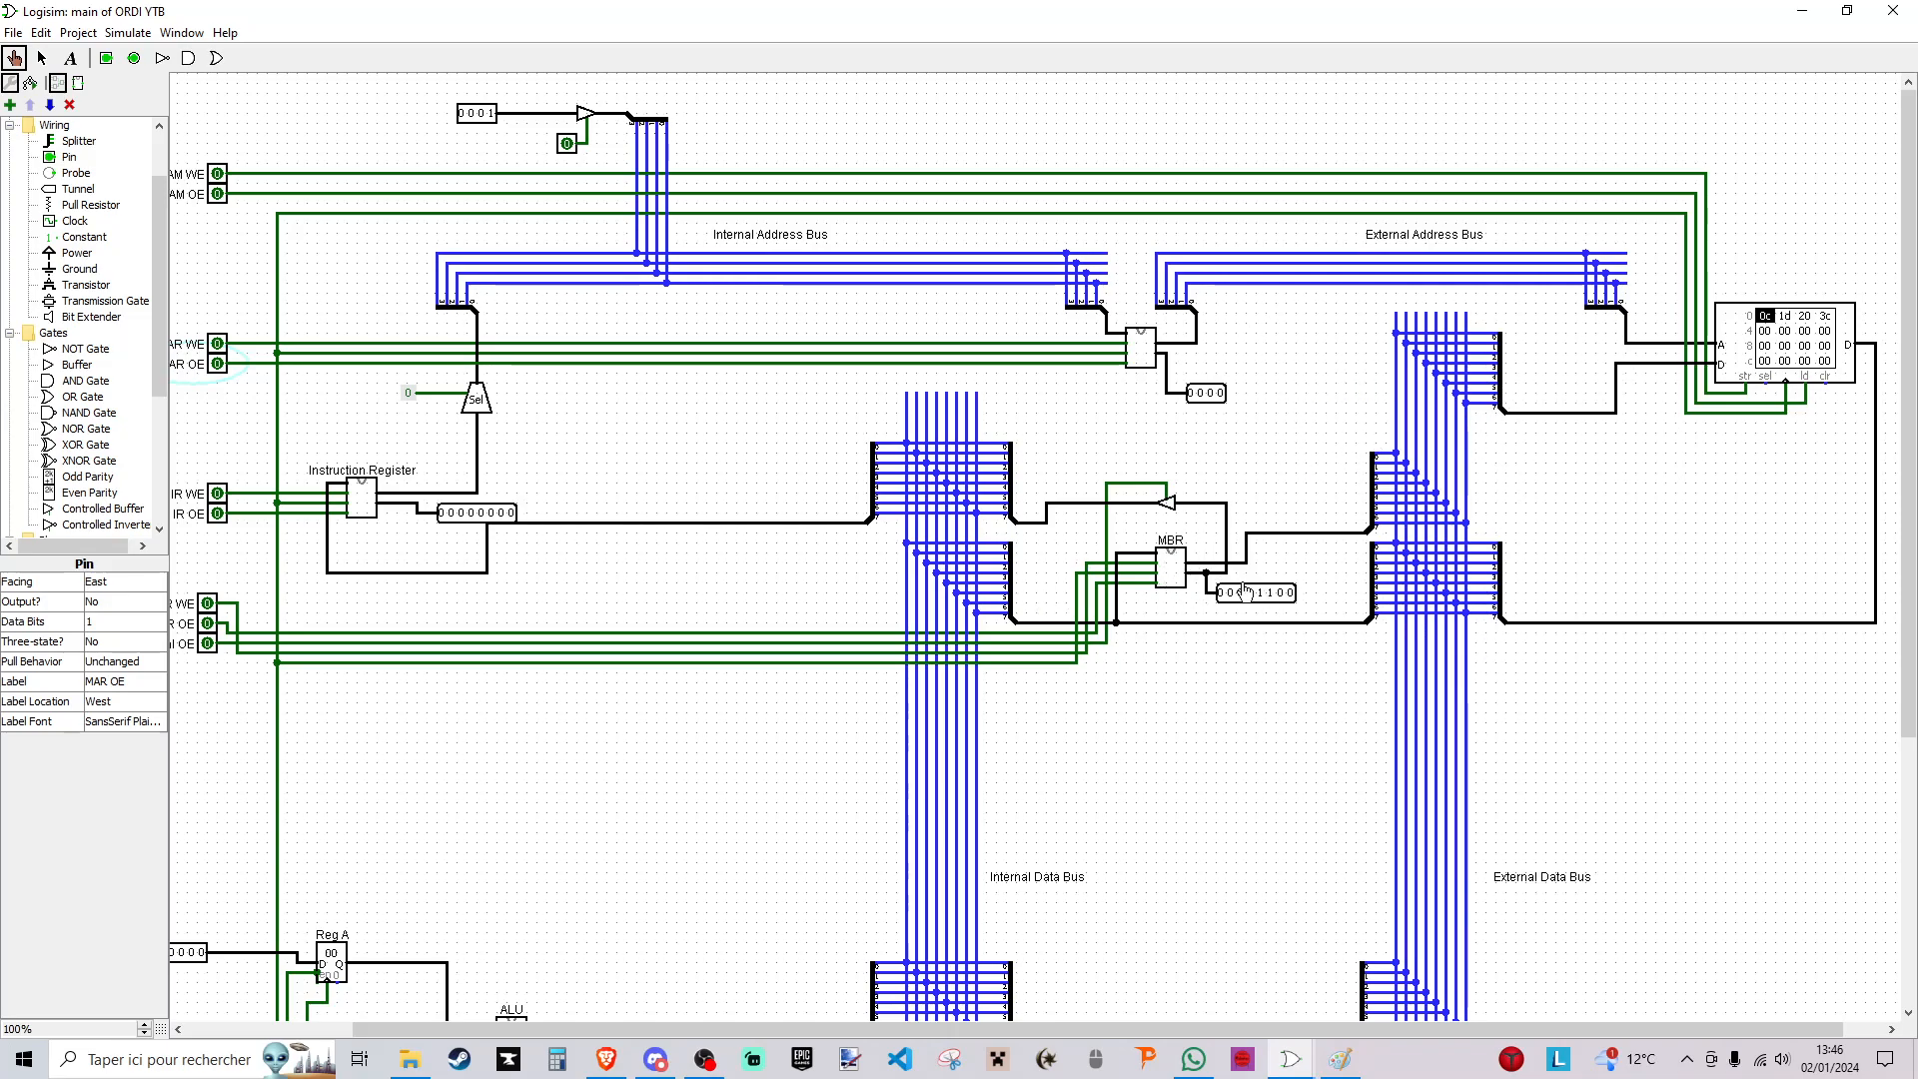
drag(1131, 1029, 1028, 1029)
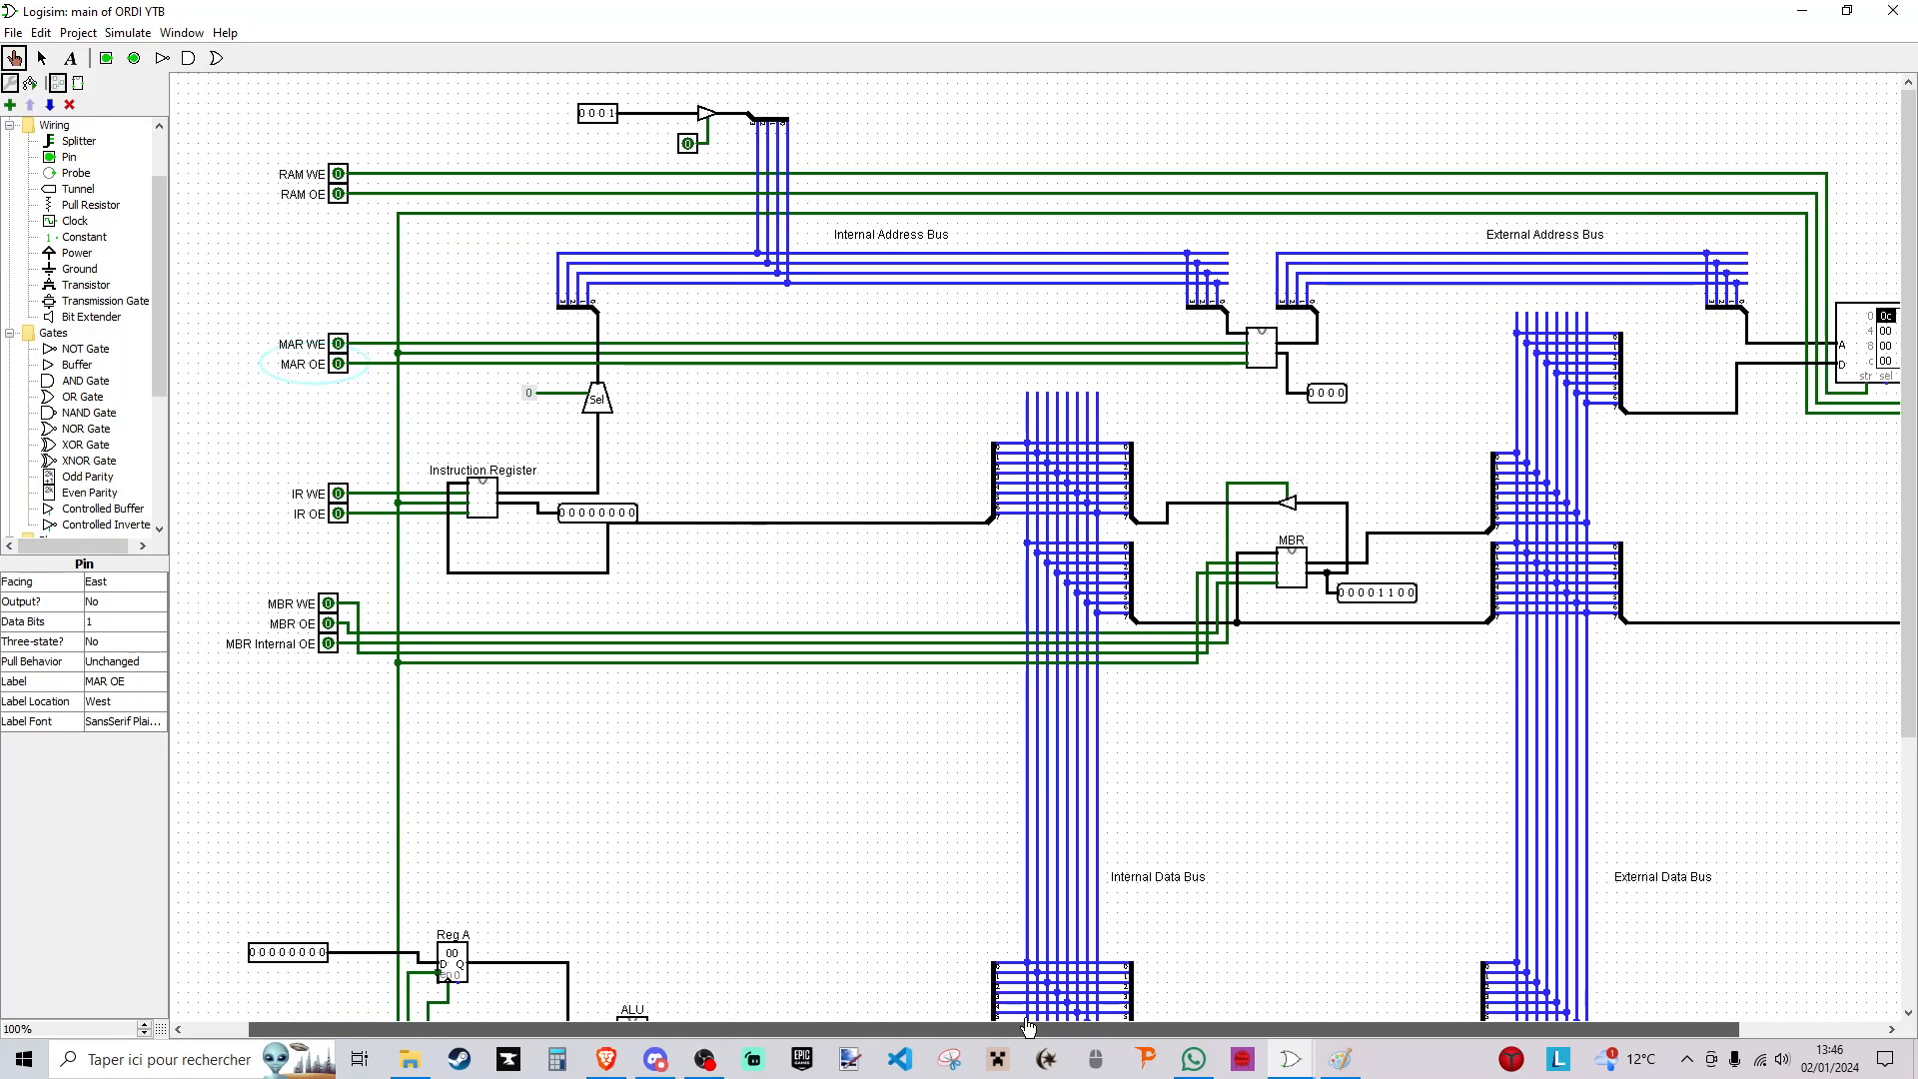
click(329, 644)
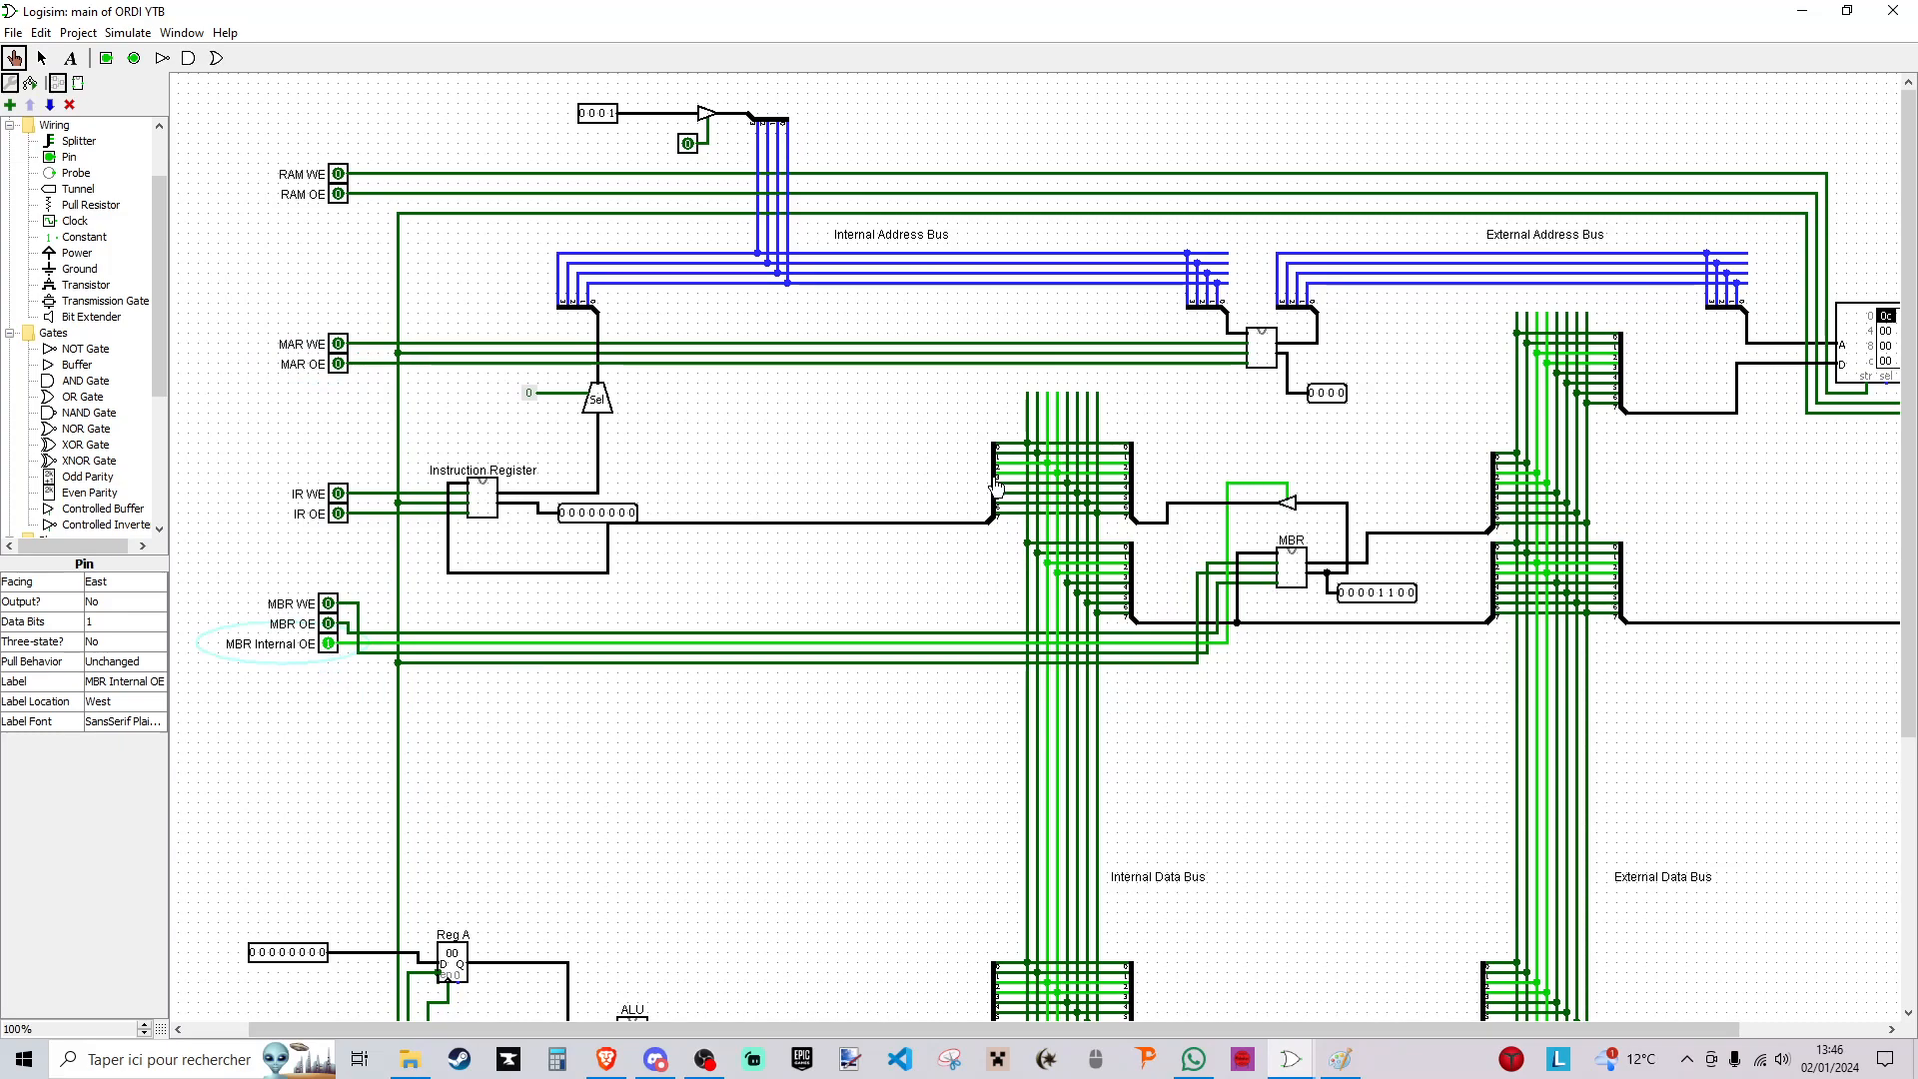
- Delete the 8-bit input pins of Reg A and Reg B and the wire left at Reg A's data input
scroll(972, 470, down, 2)
scroll(329, 544, down, 5)
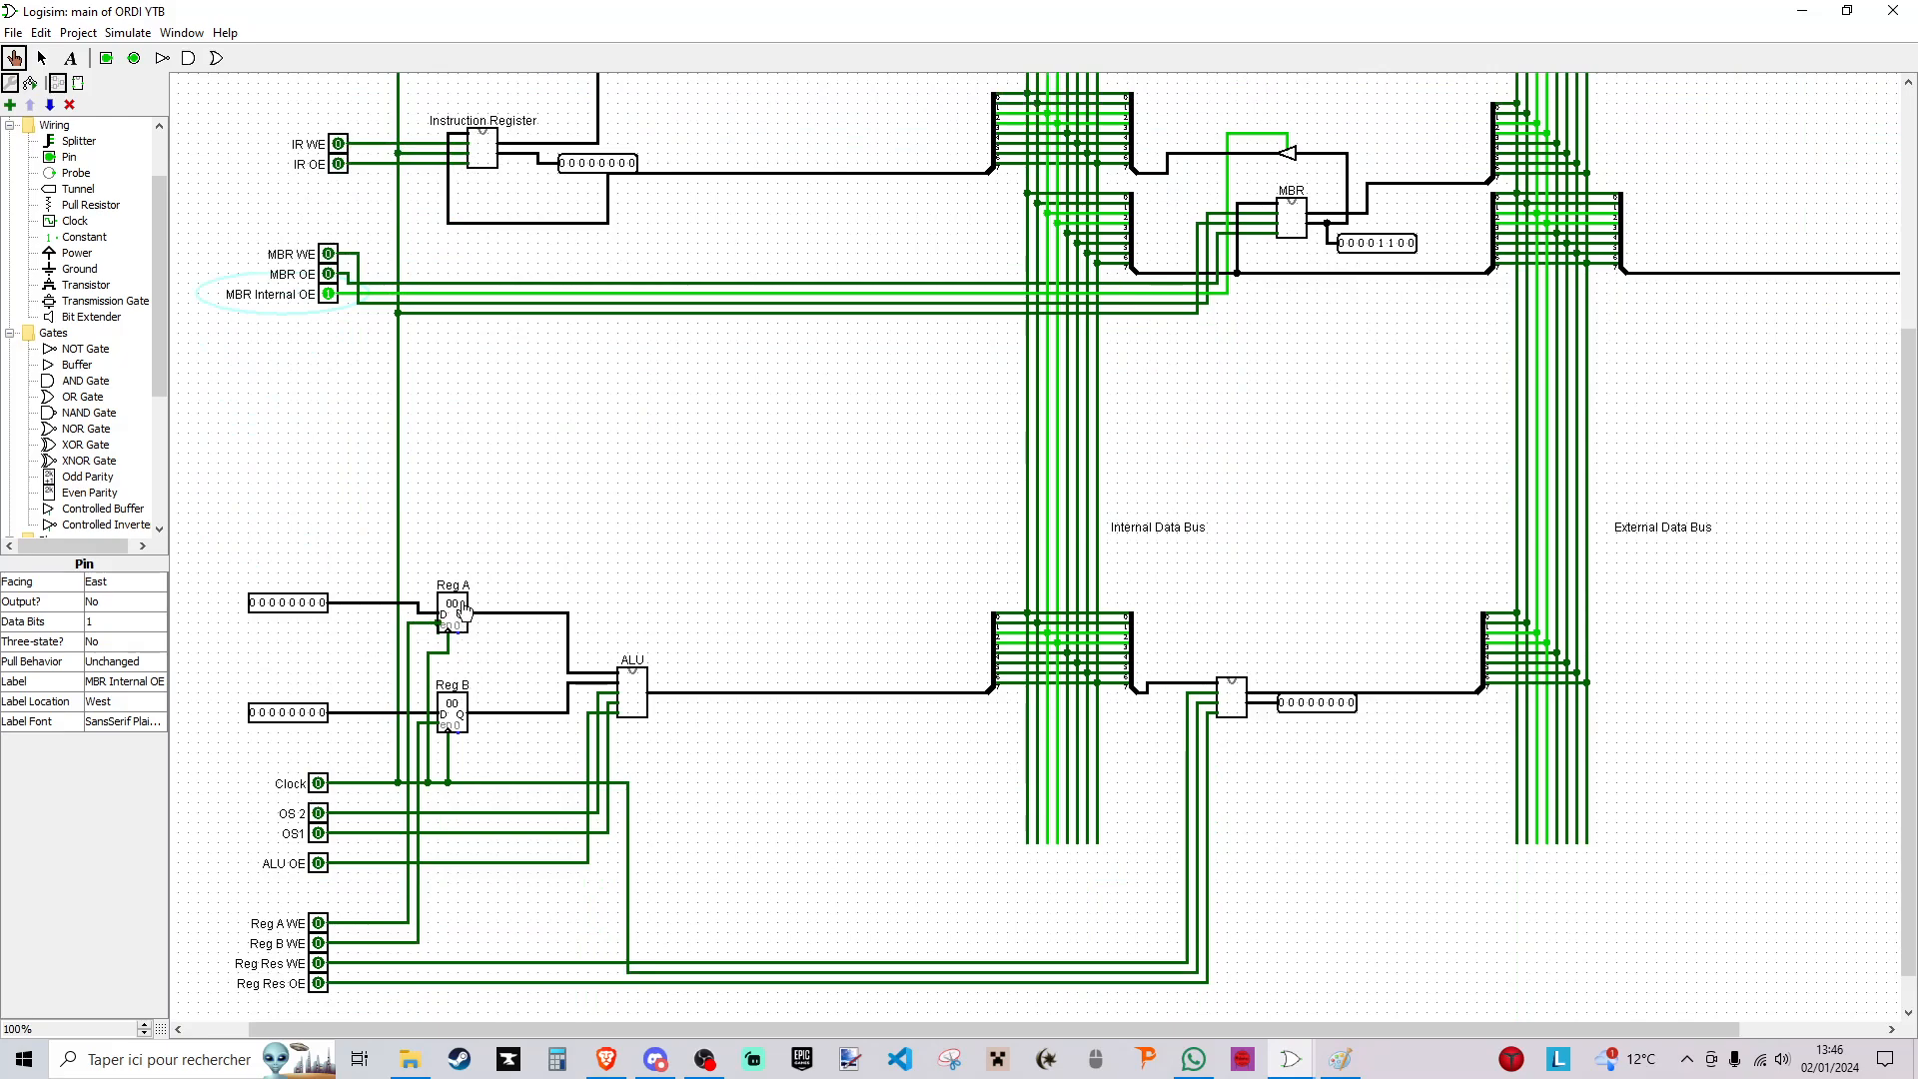
click(40, 58)
click(283, 602)
key(Delete)
click(296, 710)
key(Delete)
click(418, 603)
key(Delete)
- Wire Reg A's data input to the internal data bus through a duplicated 8-bit splitter
mouse_move(417, 603)
mouse_down()
mouse_move(761, 547)
mouse_move(979, 553)
mouse_move(1106, 715)
mouse_move(987, 539)
mouse_up()
key(ctrl+d)
click(981, 566)
click(349, 713)
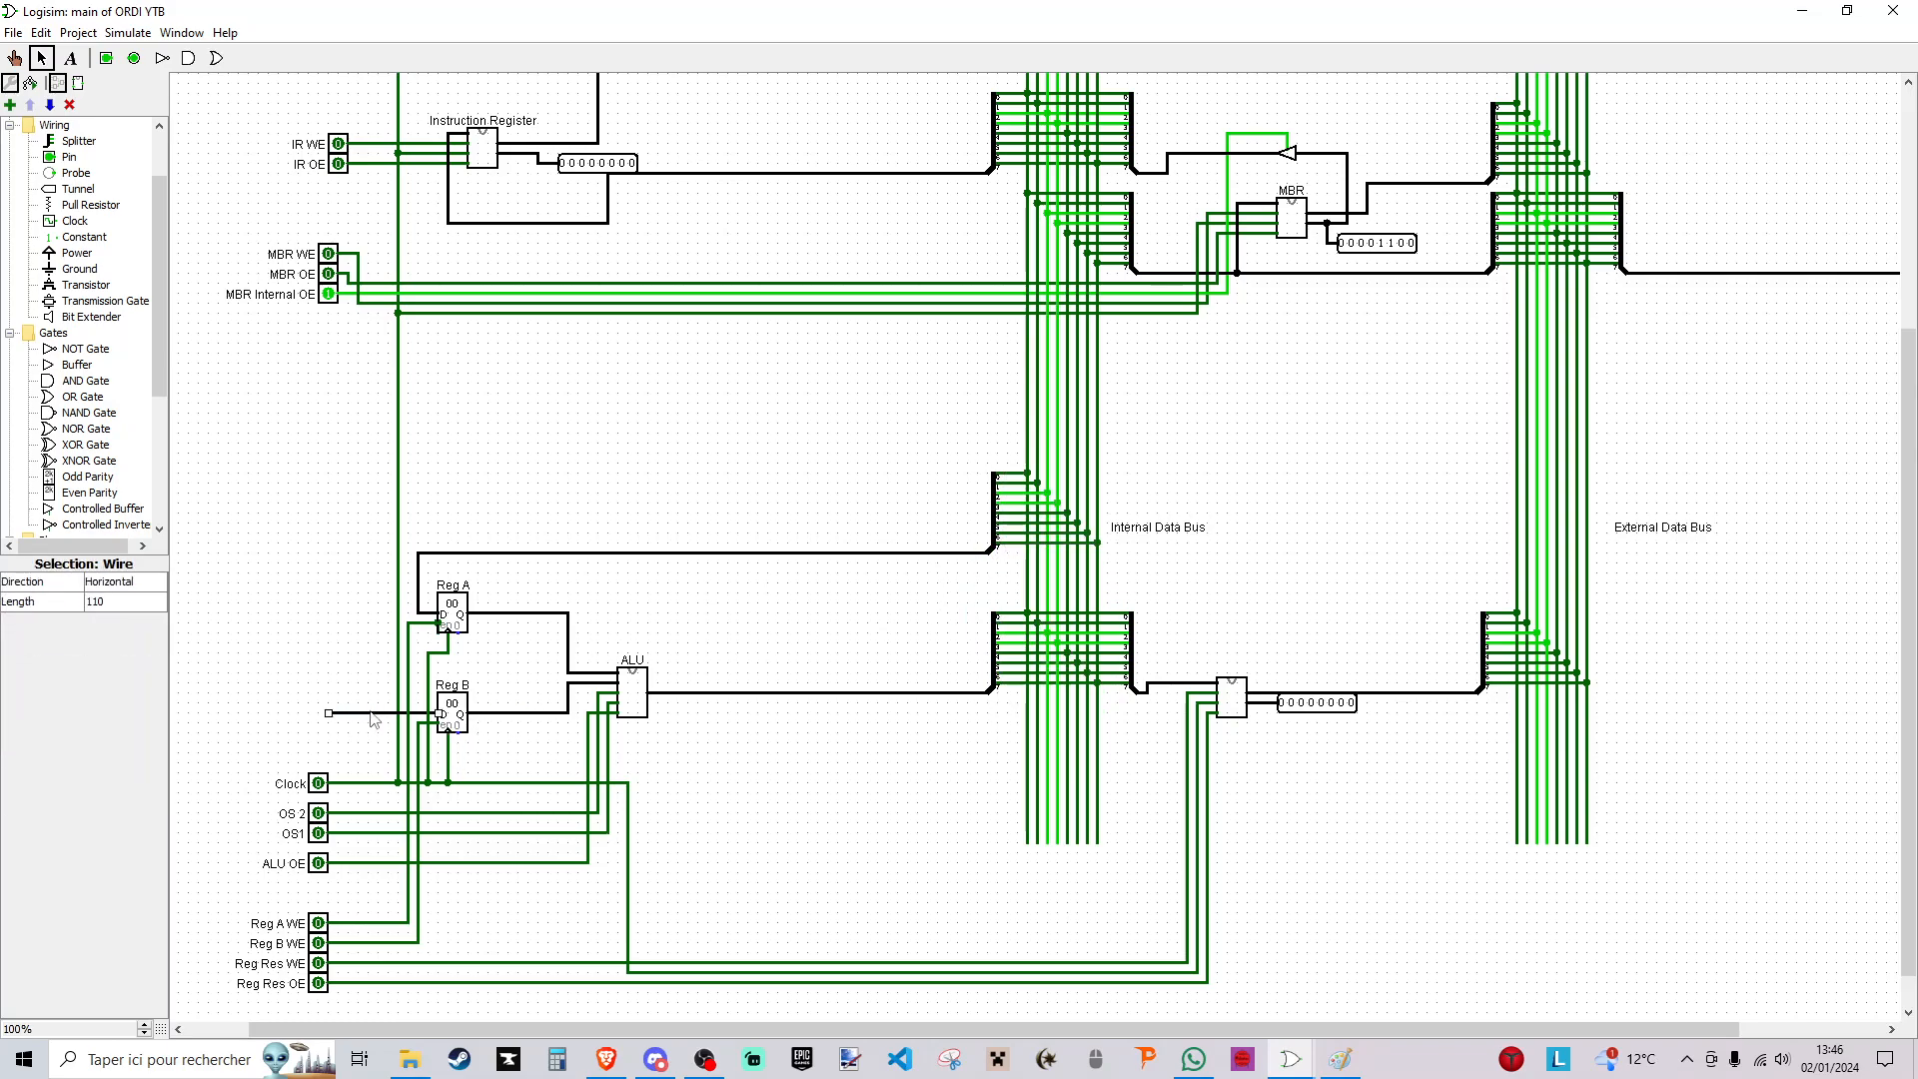
- Move Reg A's bus splitter and its horizontal wire higher up along the internal data bus
drag(962, 447, 1114, 579)
mouse_move(1004, 522)
mouse_down()
mouse_move(1003, 433)
mouse_move(417, 515)
mouse_up()
click(987, 512)
- Wire Reg B's data input to the internal data bus through another duplicated 8-bit splitter and delete the leftover input wire stub
click(302, 697)
mouse_move(388, 712)
mouse_down()
mouse_move(850, 540)
mouse_move(984, 575)
mouse_up()
drag(979, 356, 1117, 502)
key(ctrl+d)
drag(1006, 469, 997, 569)
click(826, 577)
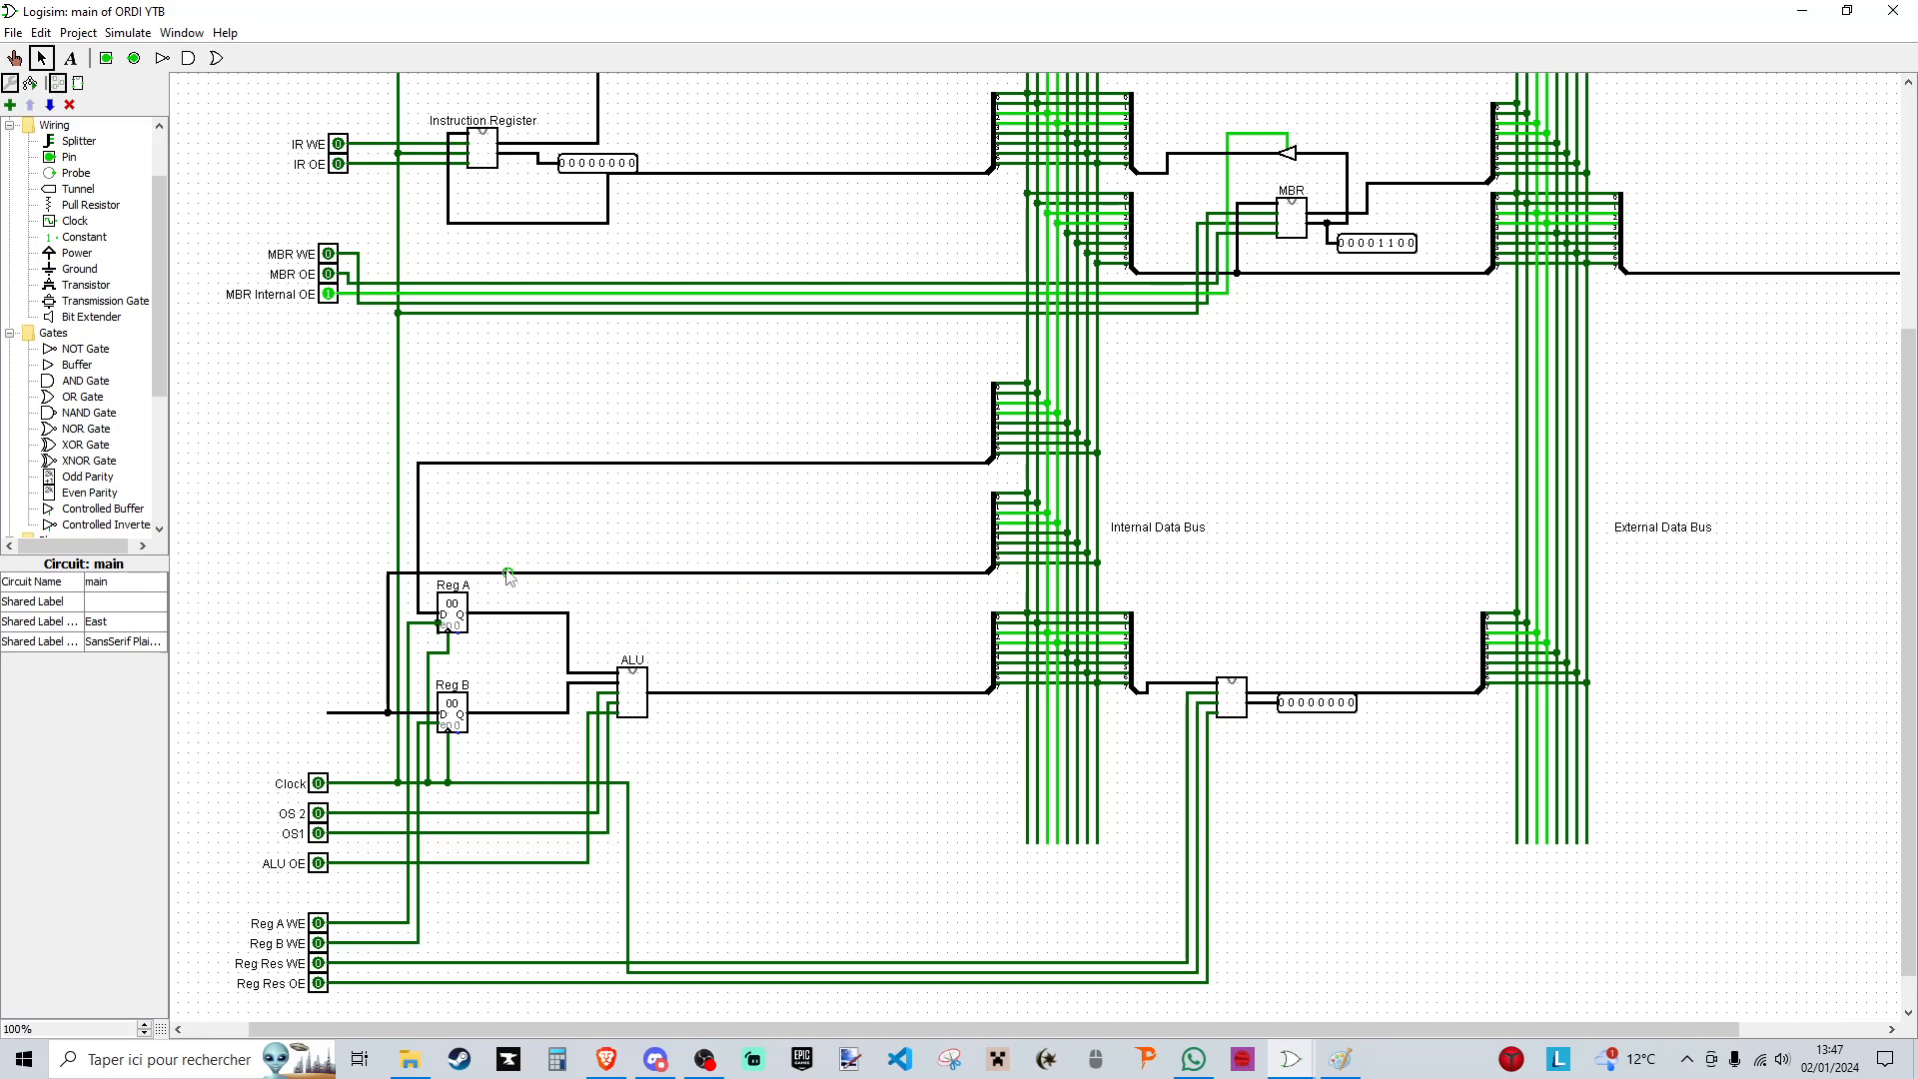
click(348, 712)
key(Delete)
scroll(567, 517, up, 4)
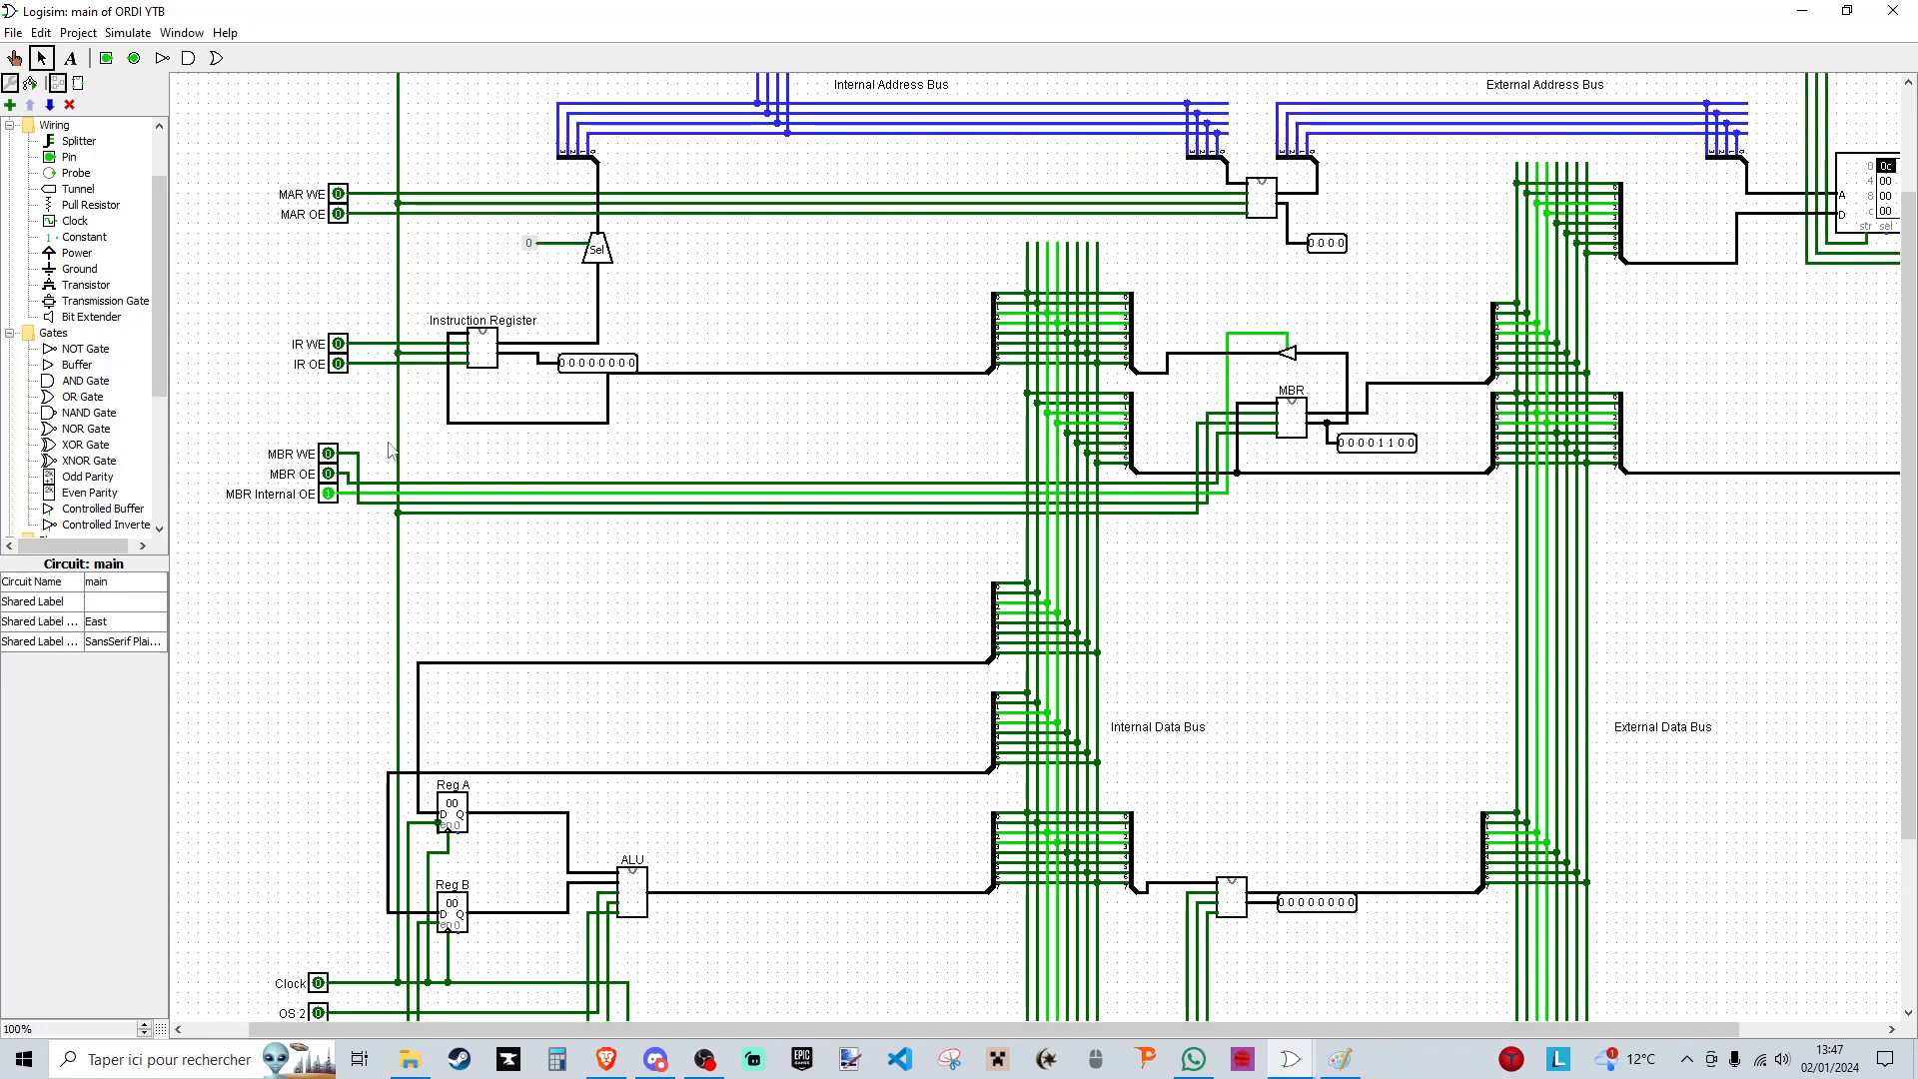
- Load the internal data bus value into the Instruction Register using IR WE and a clock pulse, with IR WE and MBR Internal OE switched off at the end
scroll(617, 588, up, 2)
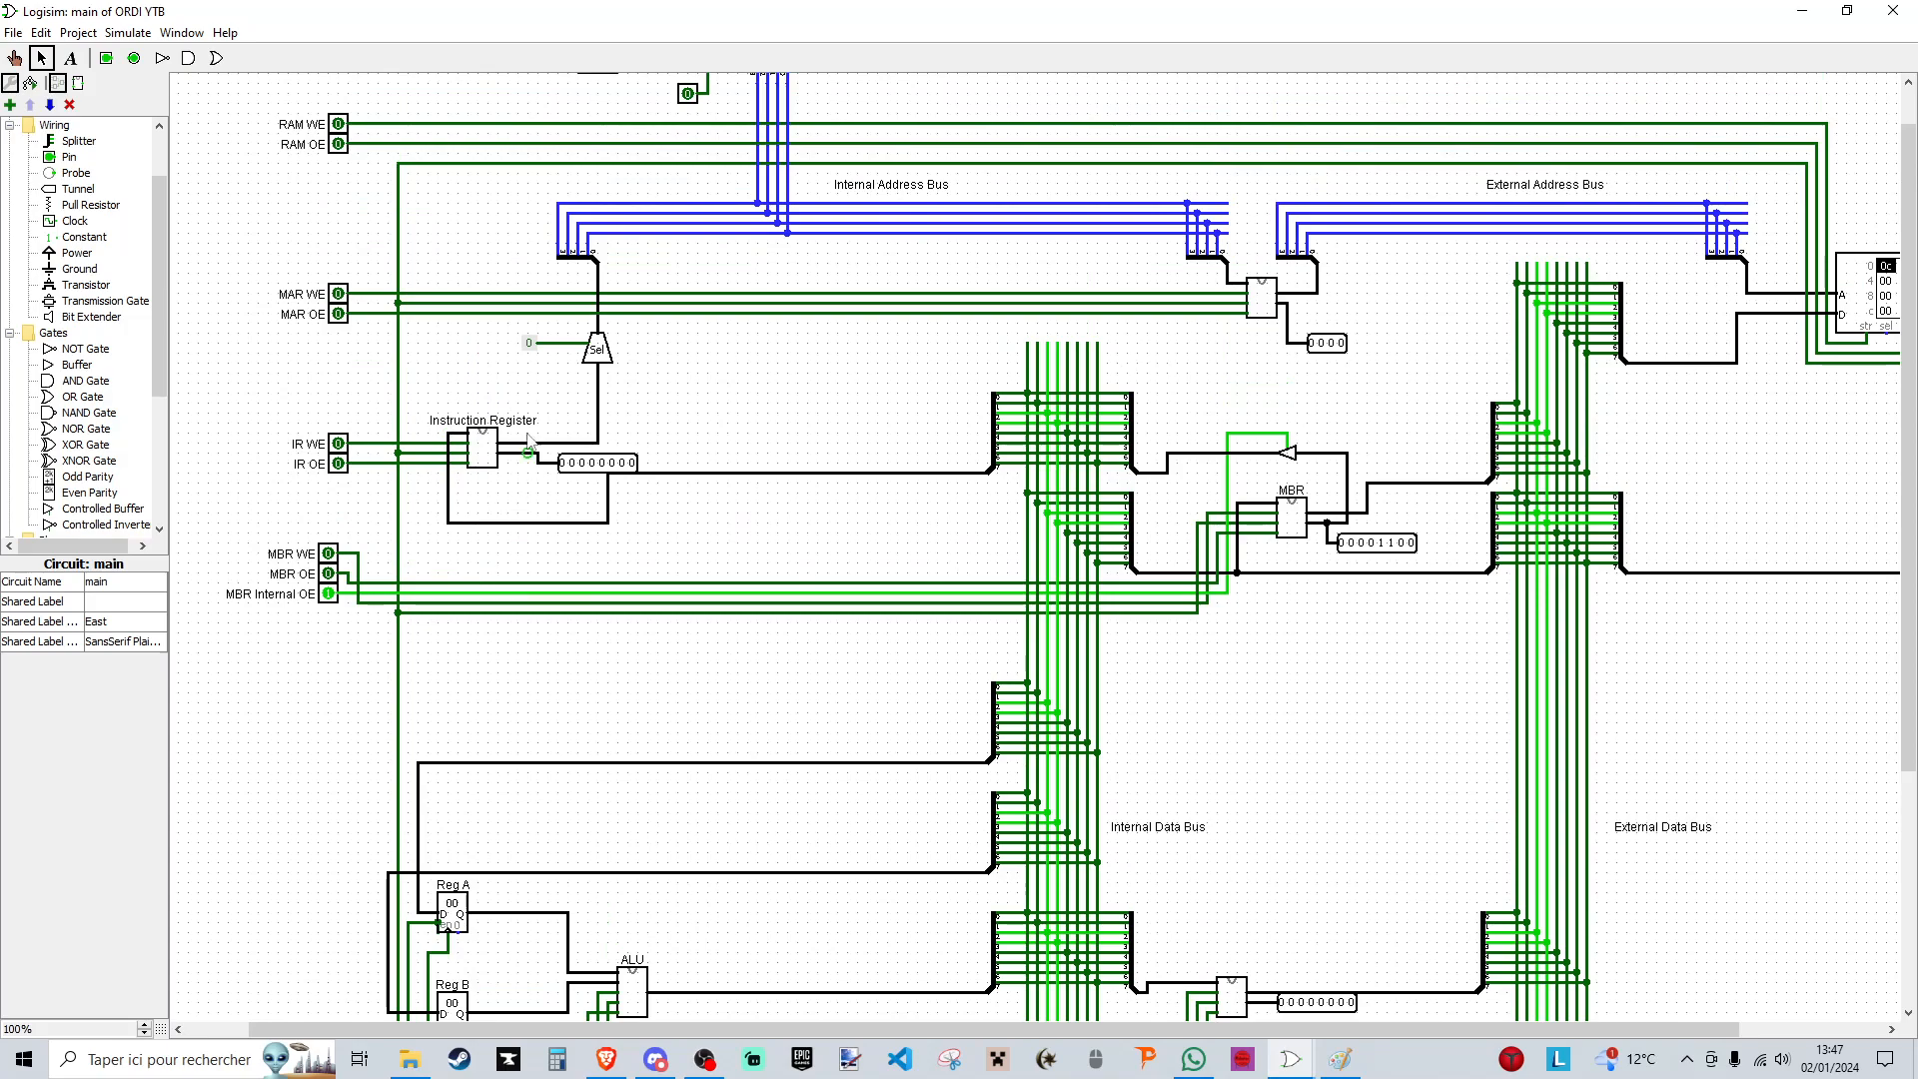
click(14, 57)
click(338, 446)
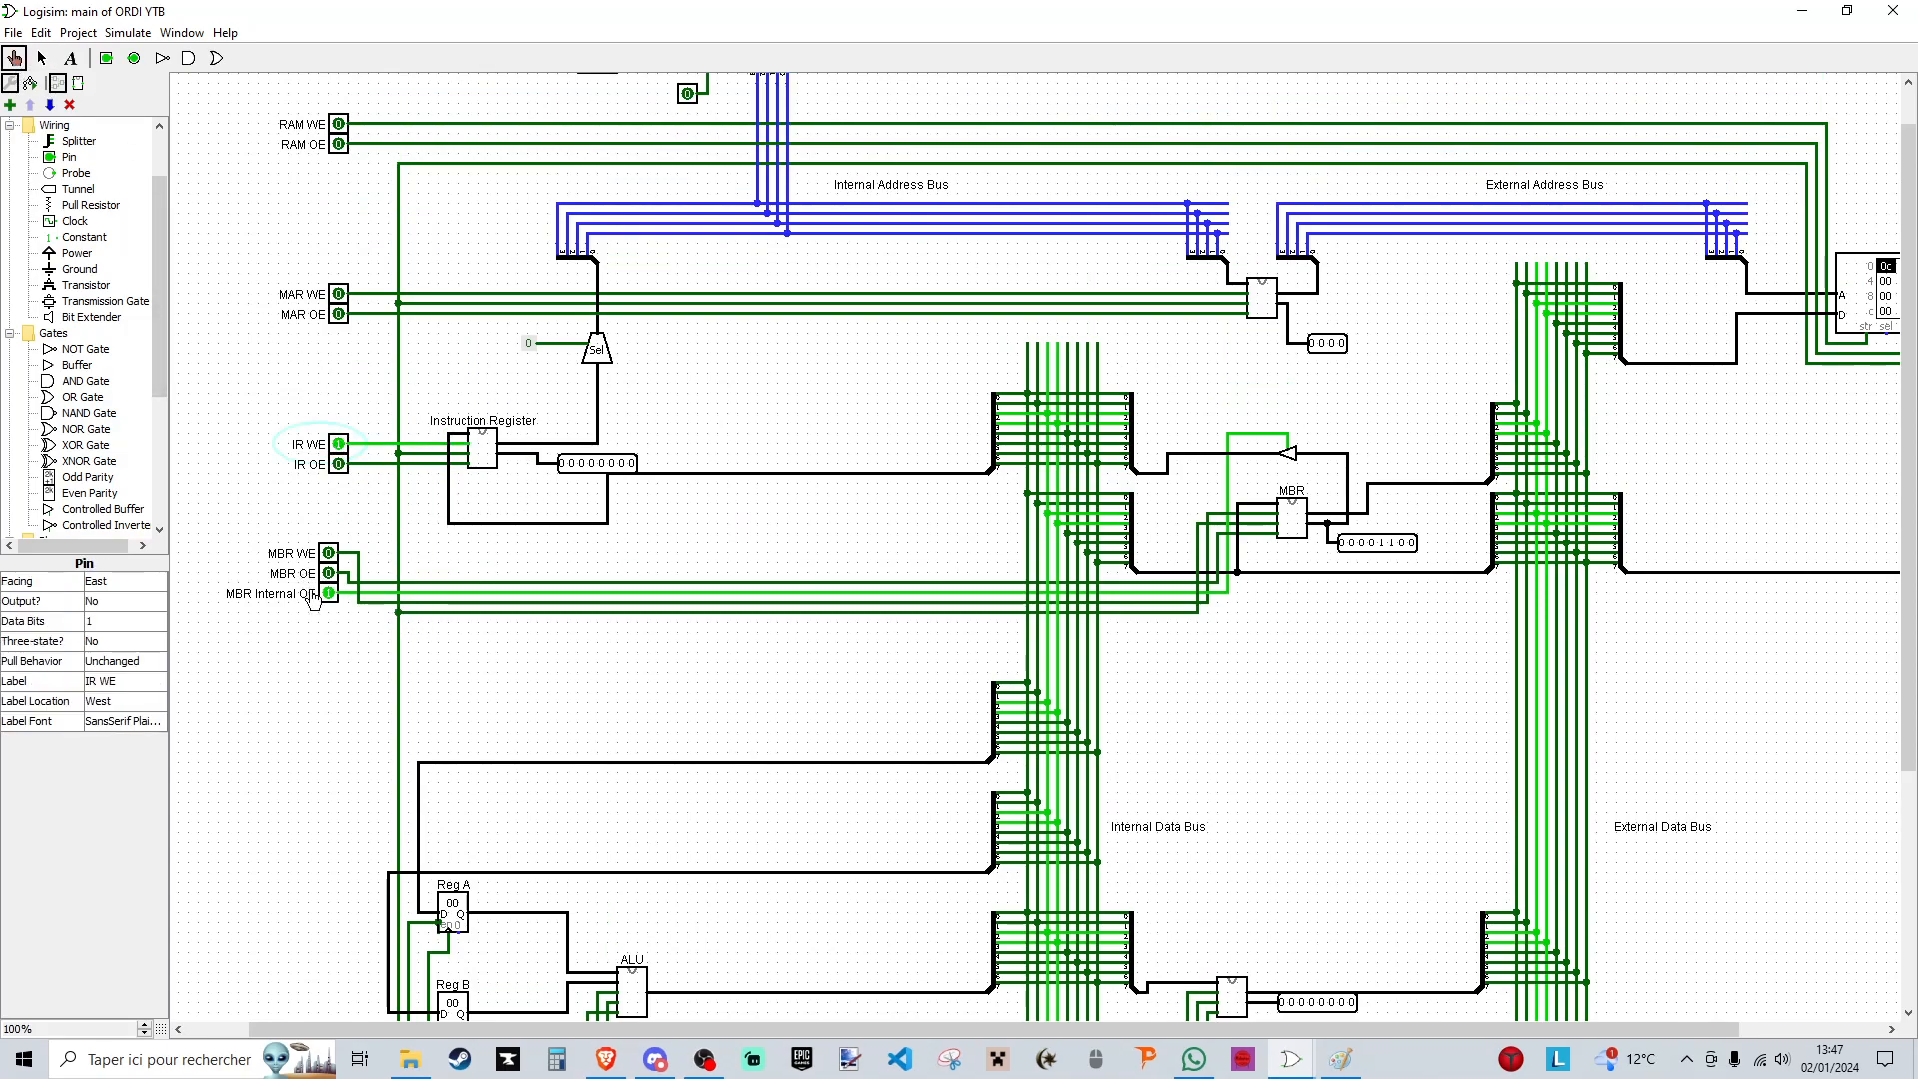
scroll(470, 465, down, 6)
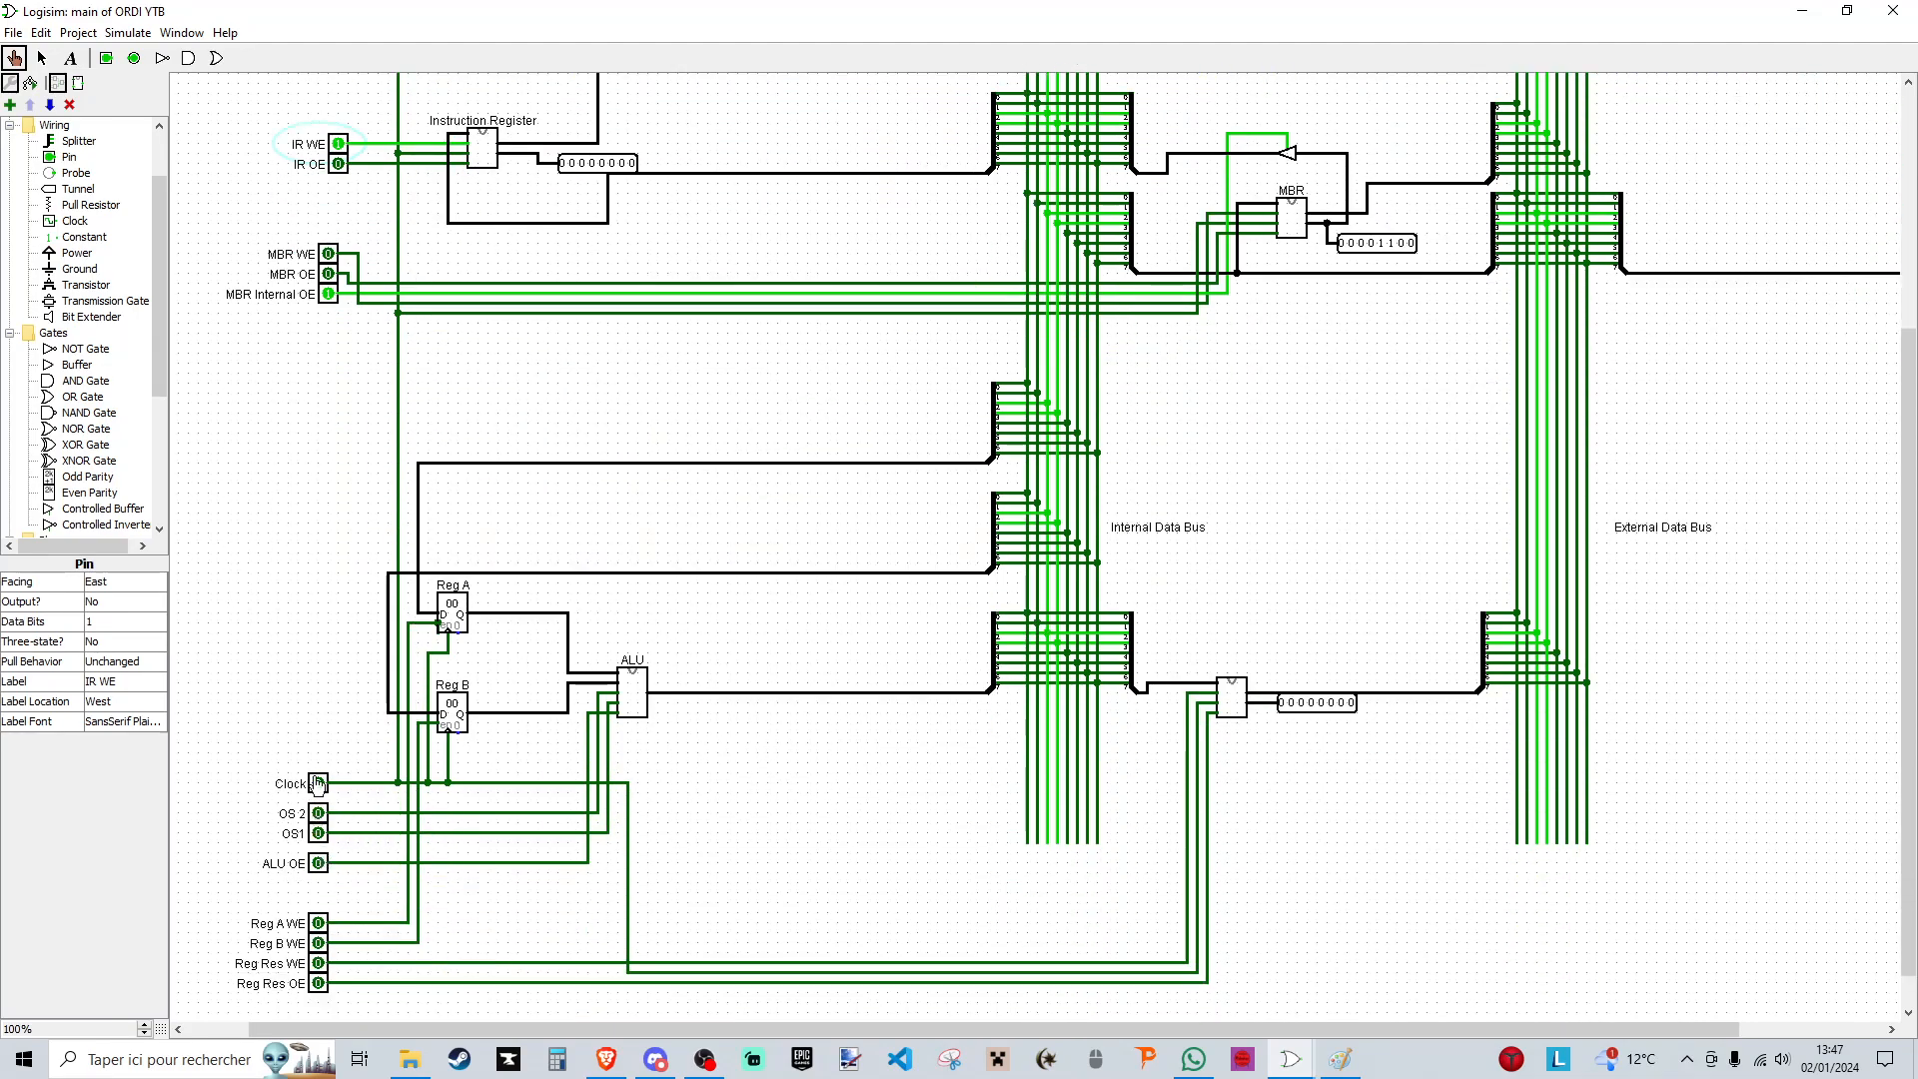
click(317, 784)
click(317, 783)
scroll(585, 410, up, 4)
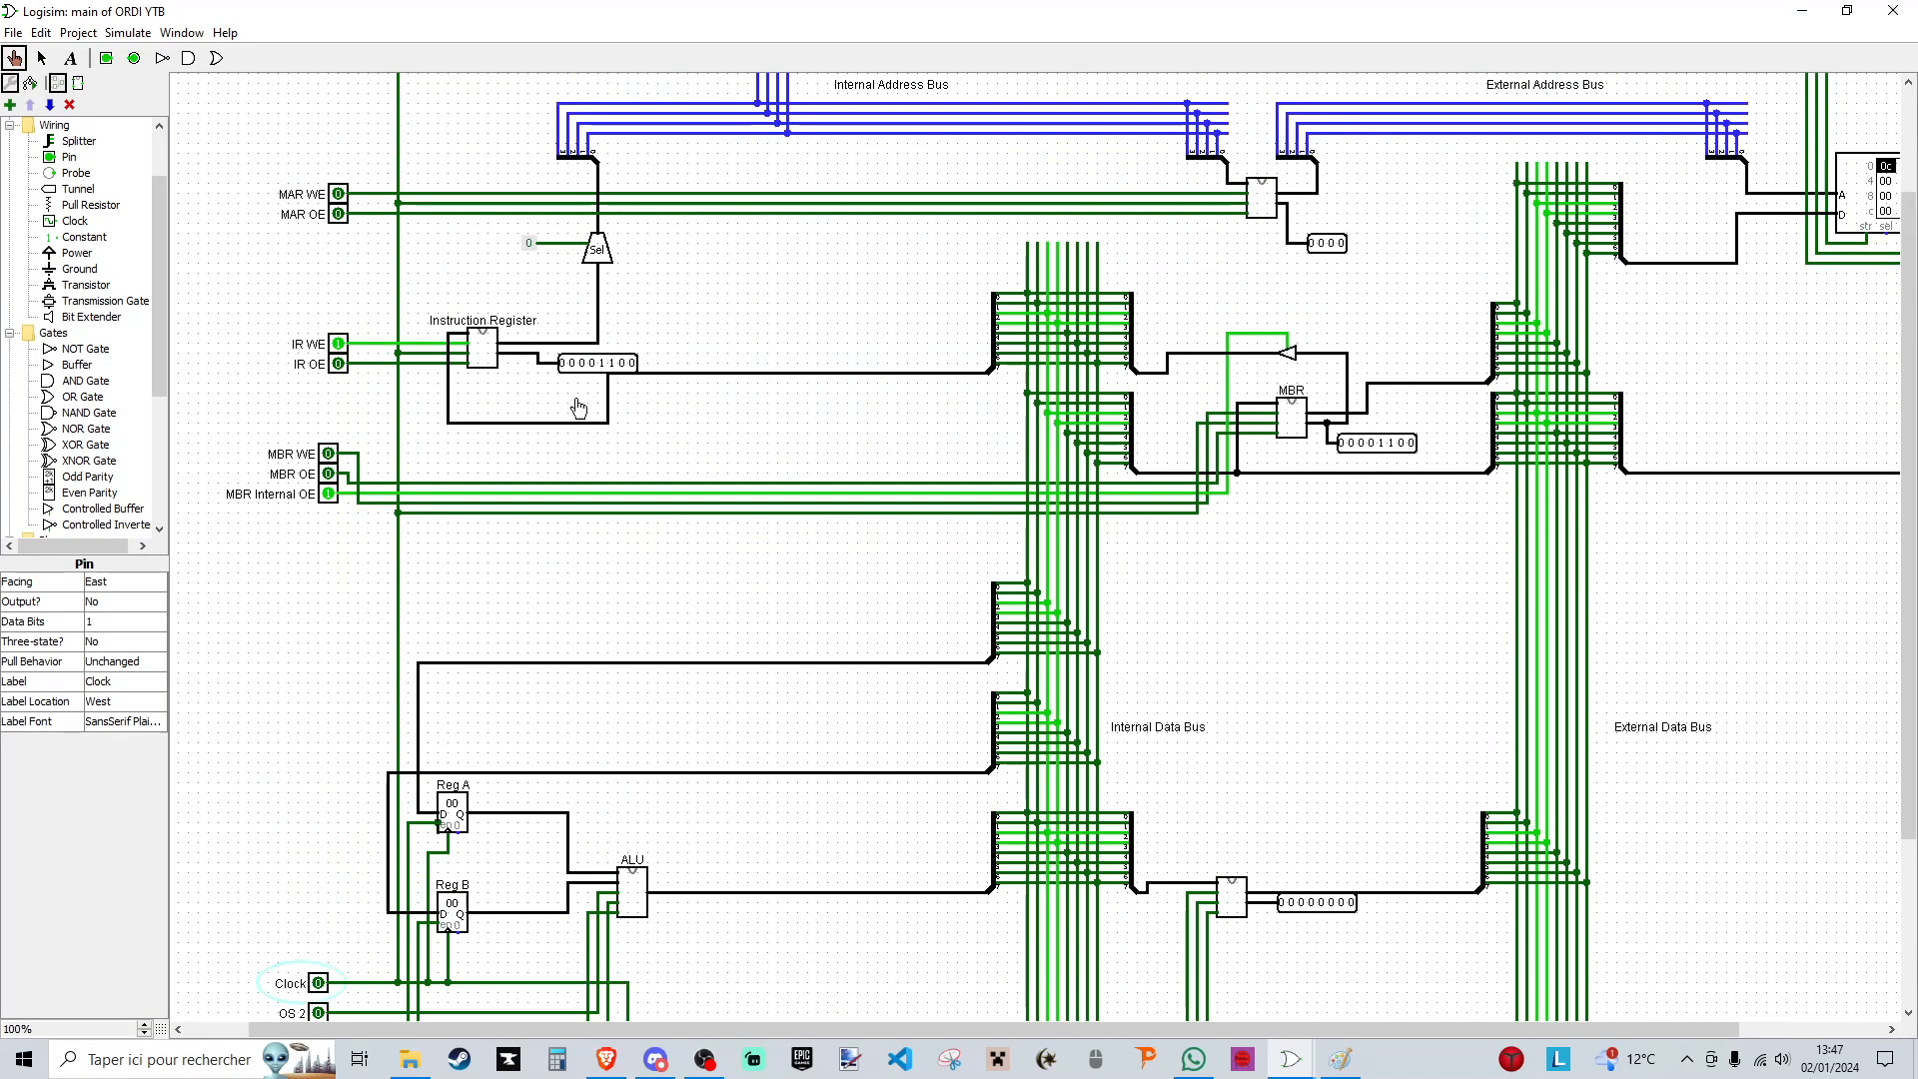
click(338, 345)
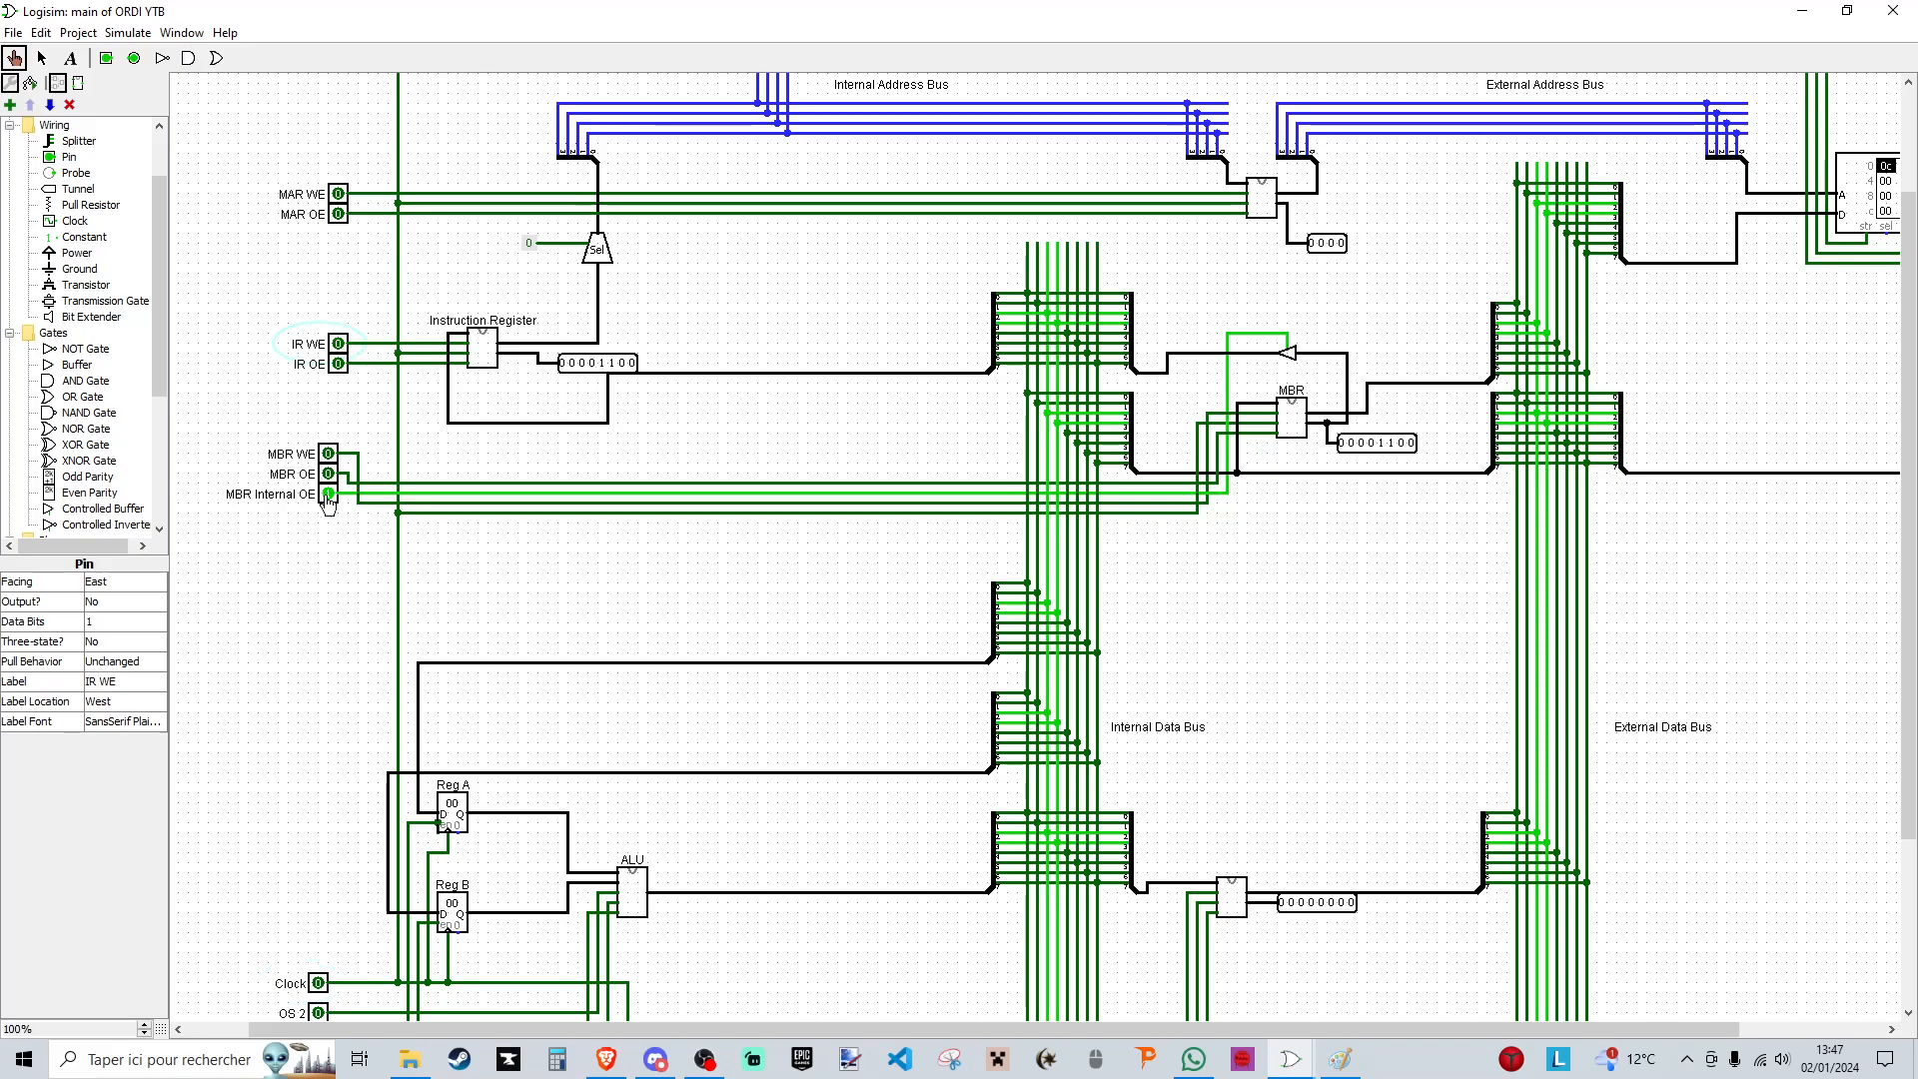
click(327, 493)
- Transfer the Instruction Register's address to the MAR using IR OE, MAR WE and a clock pulse, with both signals switched off at the end
click(339, 366)
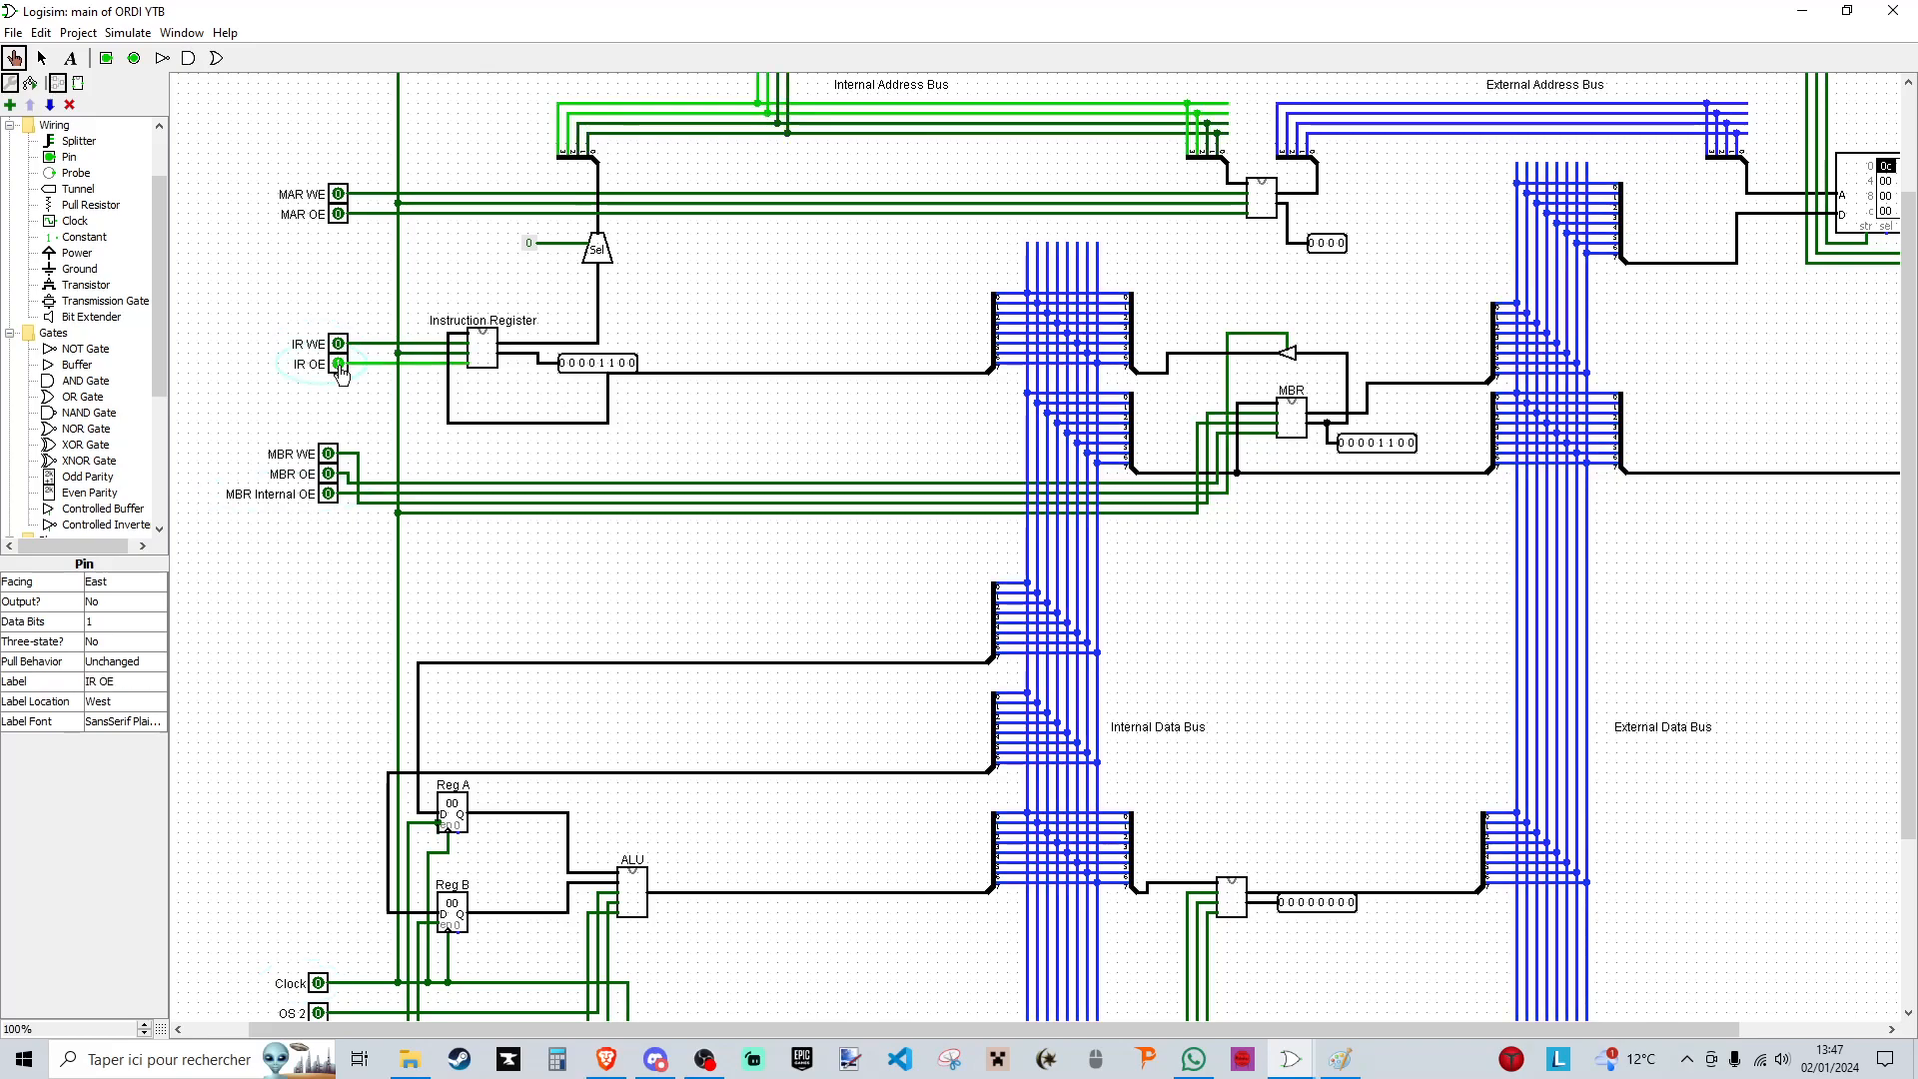
scroll(584, 293, up, 1)
scroll(584, 293, up, 2)
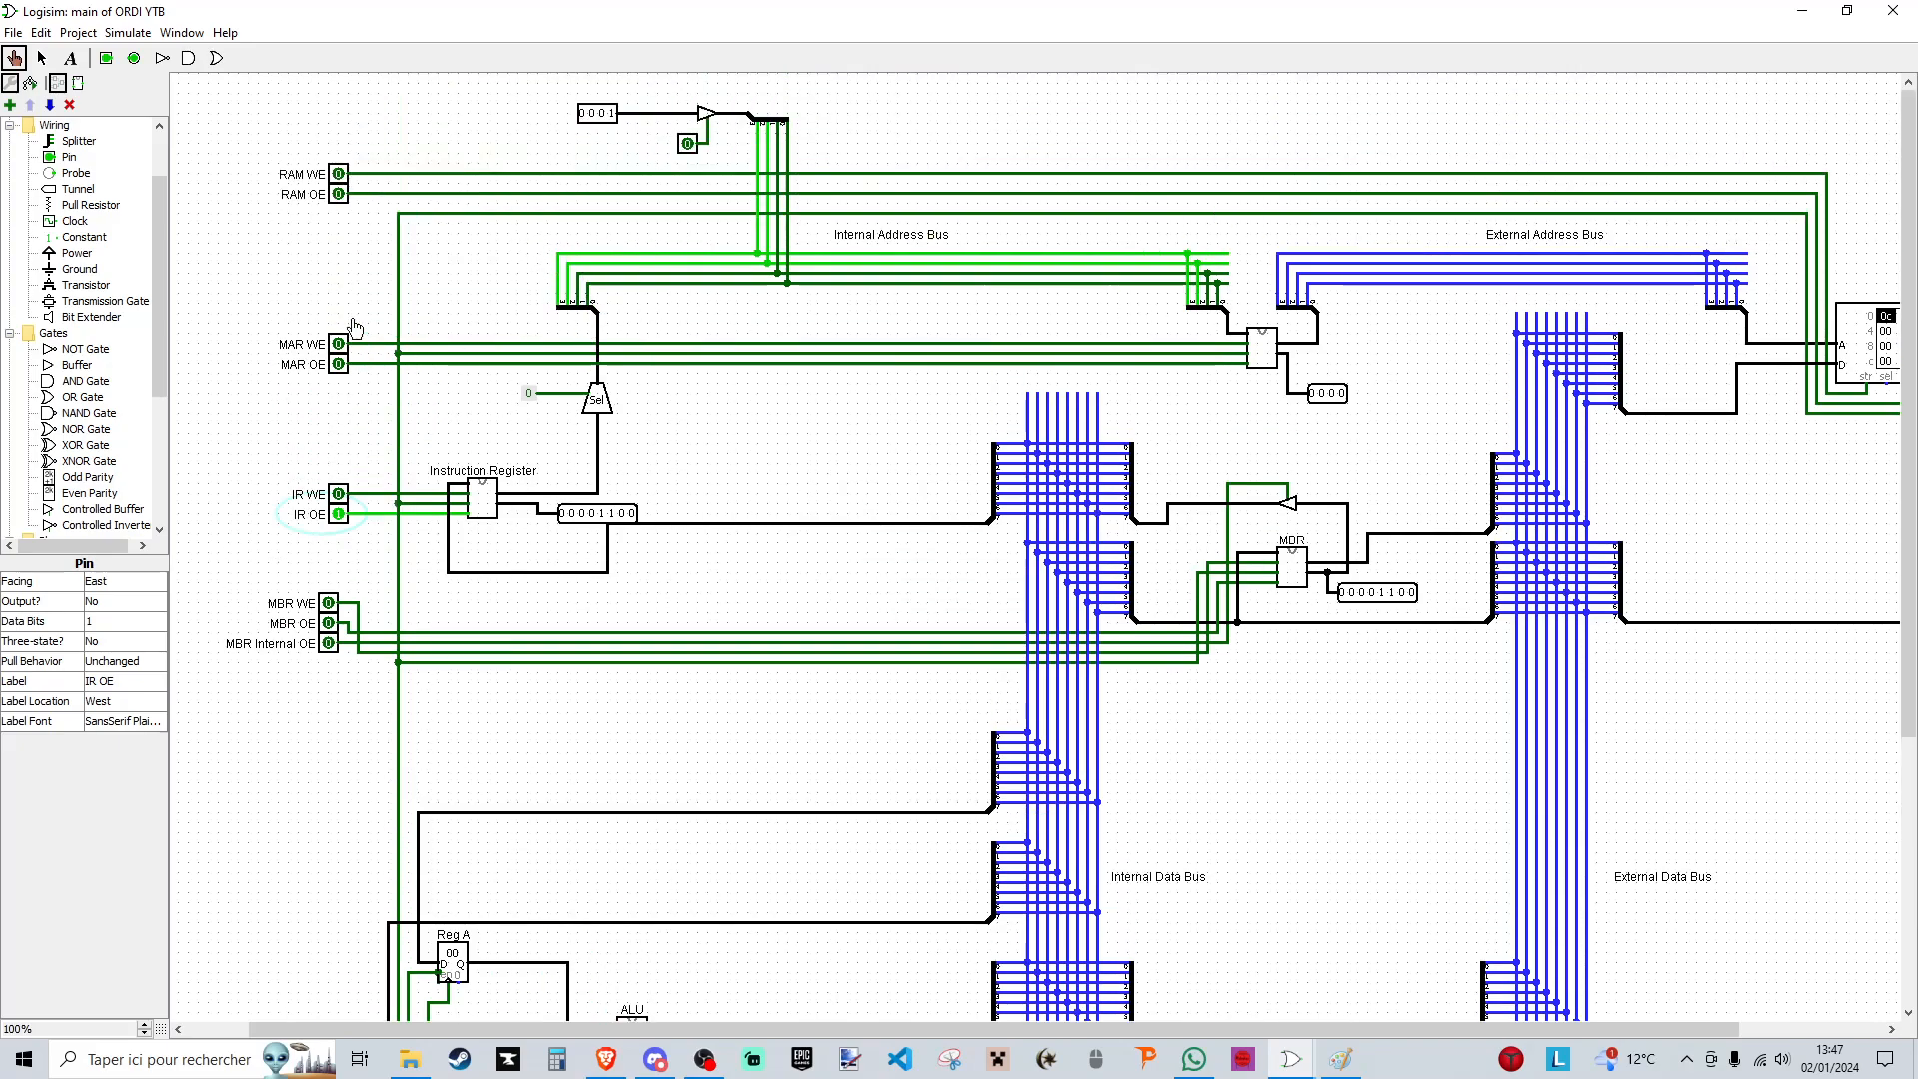
click(338, 175)
click(338, 176)
click(338, 346)
scroll(365, 710, down, 5)
click(318, 883)
click(318, 883)
scroll(1379, 514, up, 3)
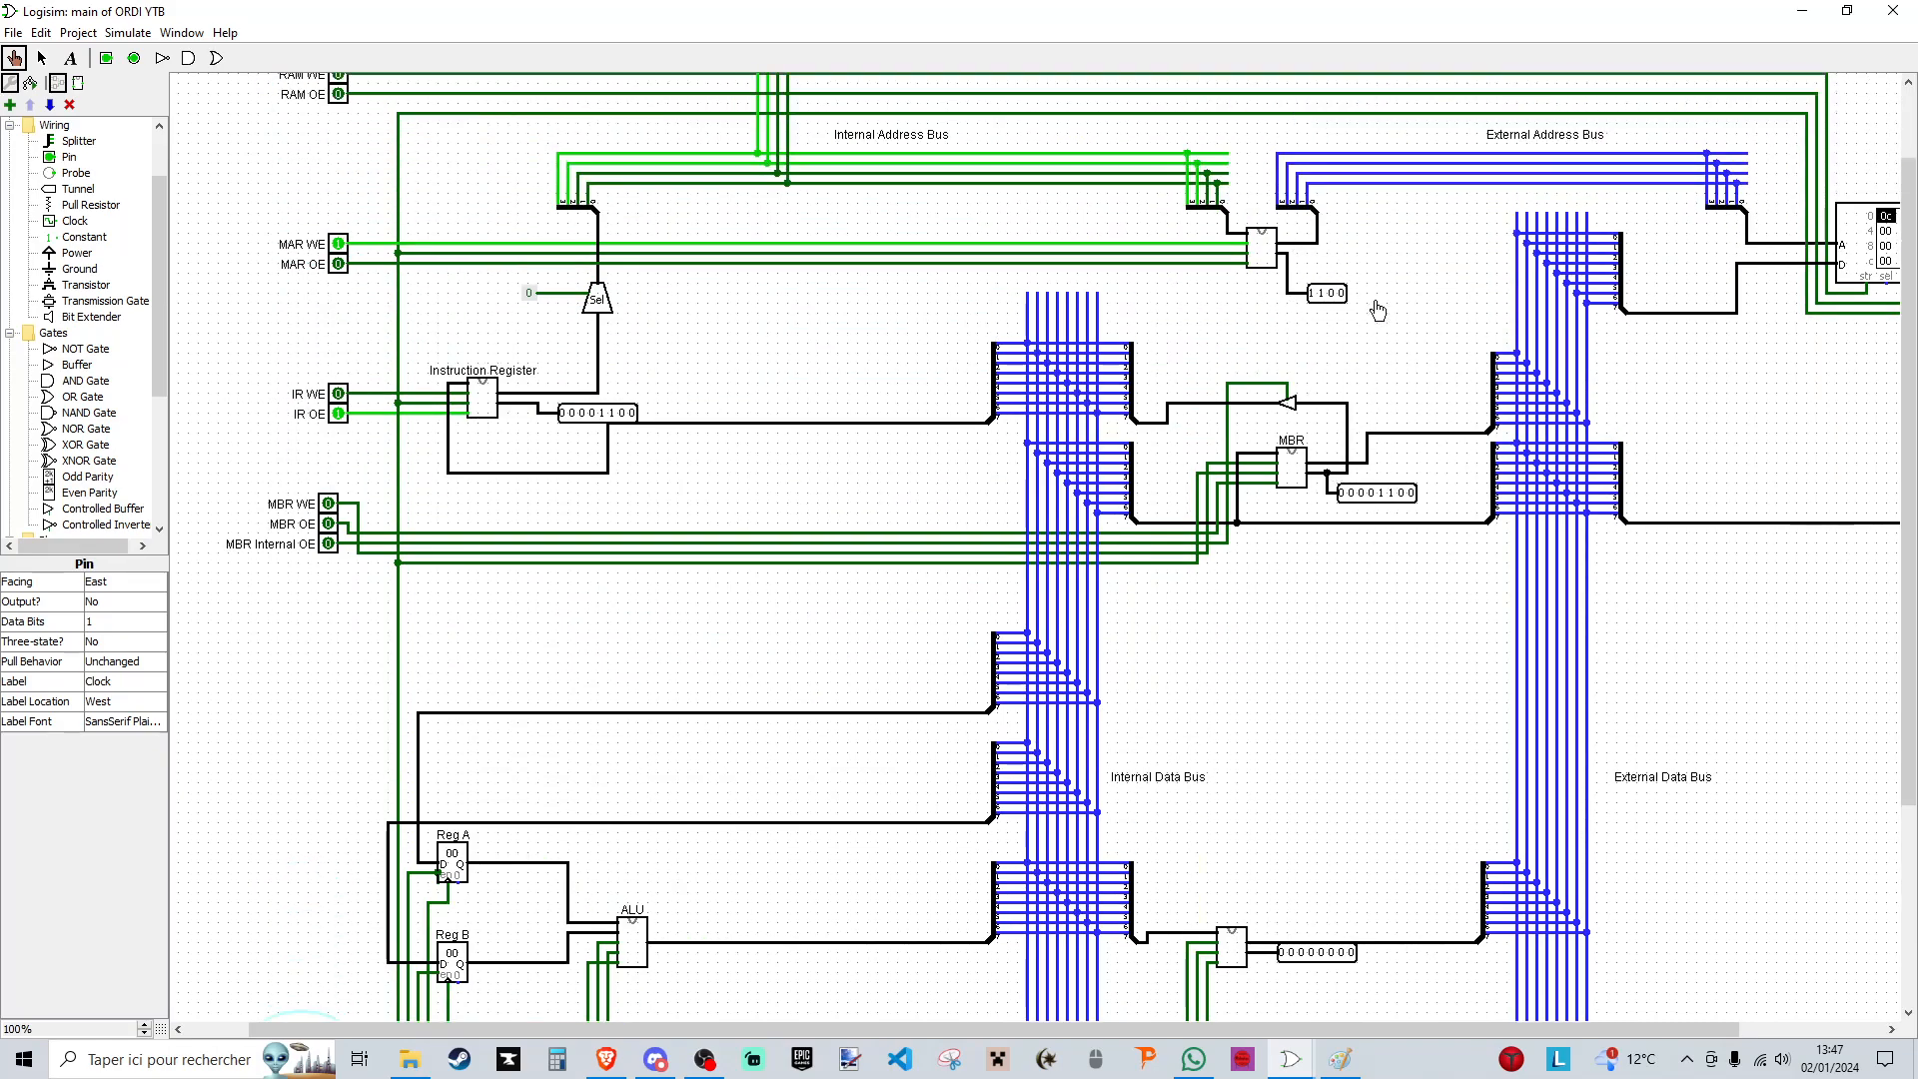
click(338, 244)
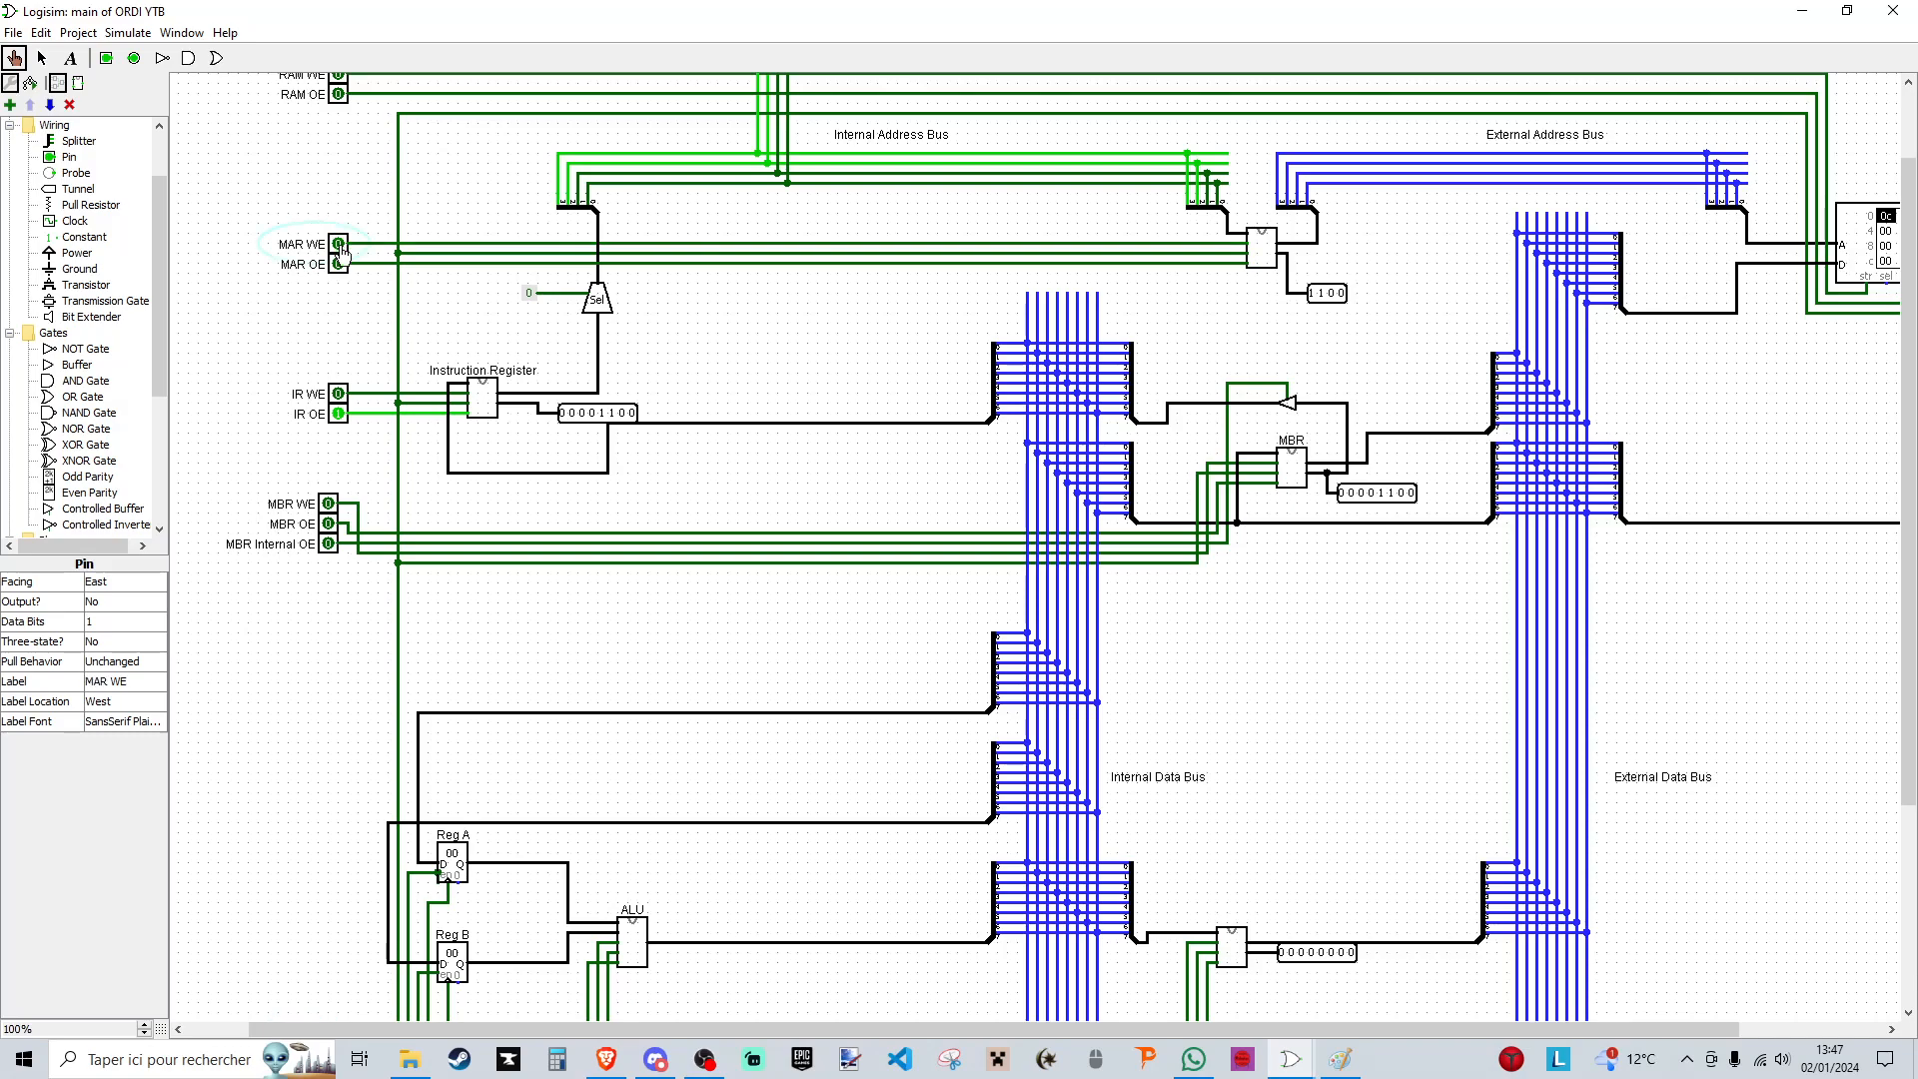
click(342, 417)
- Enable MAR OE and RAM OE to put the addressed RAM word on the external data bus
click(339, 265)
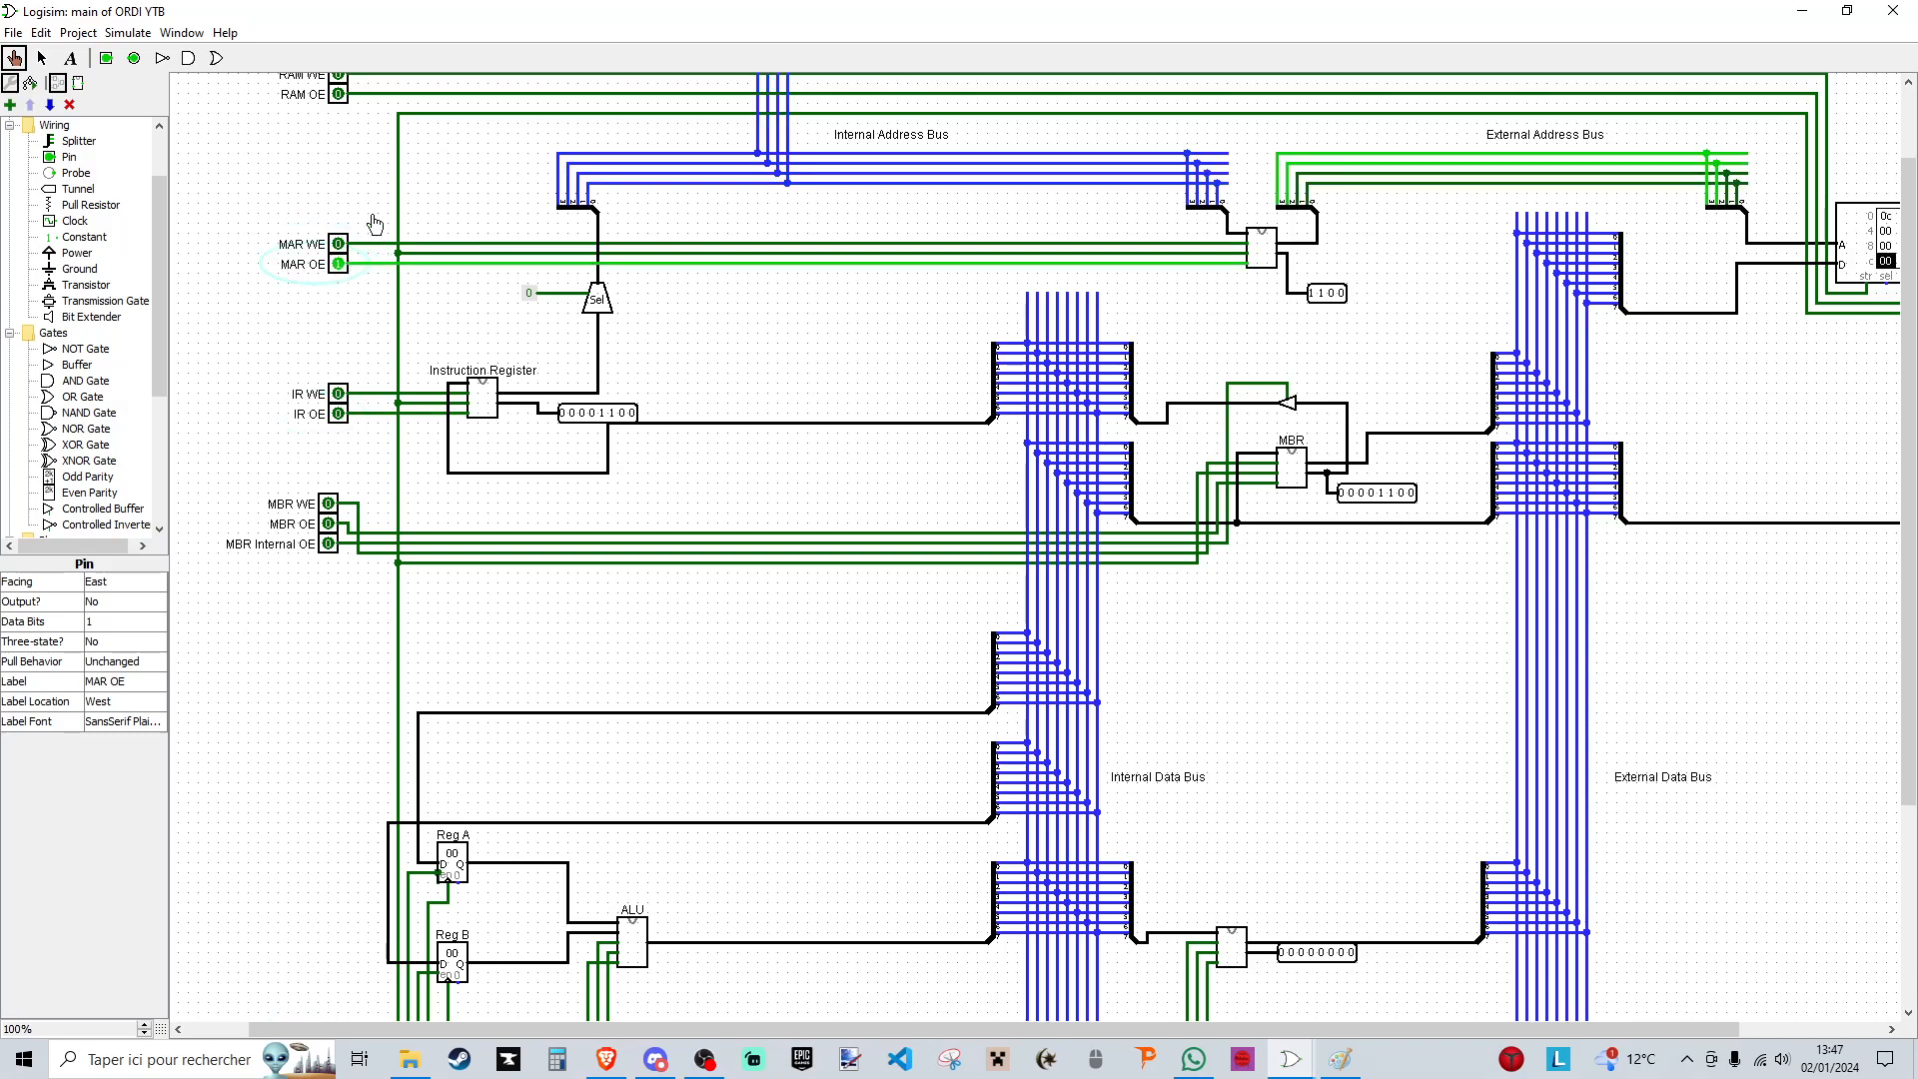
scroll(355, 203, up, 2)
click(339, 194)
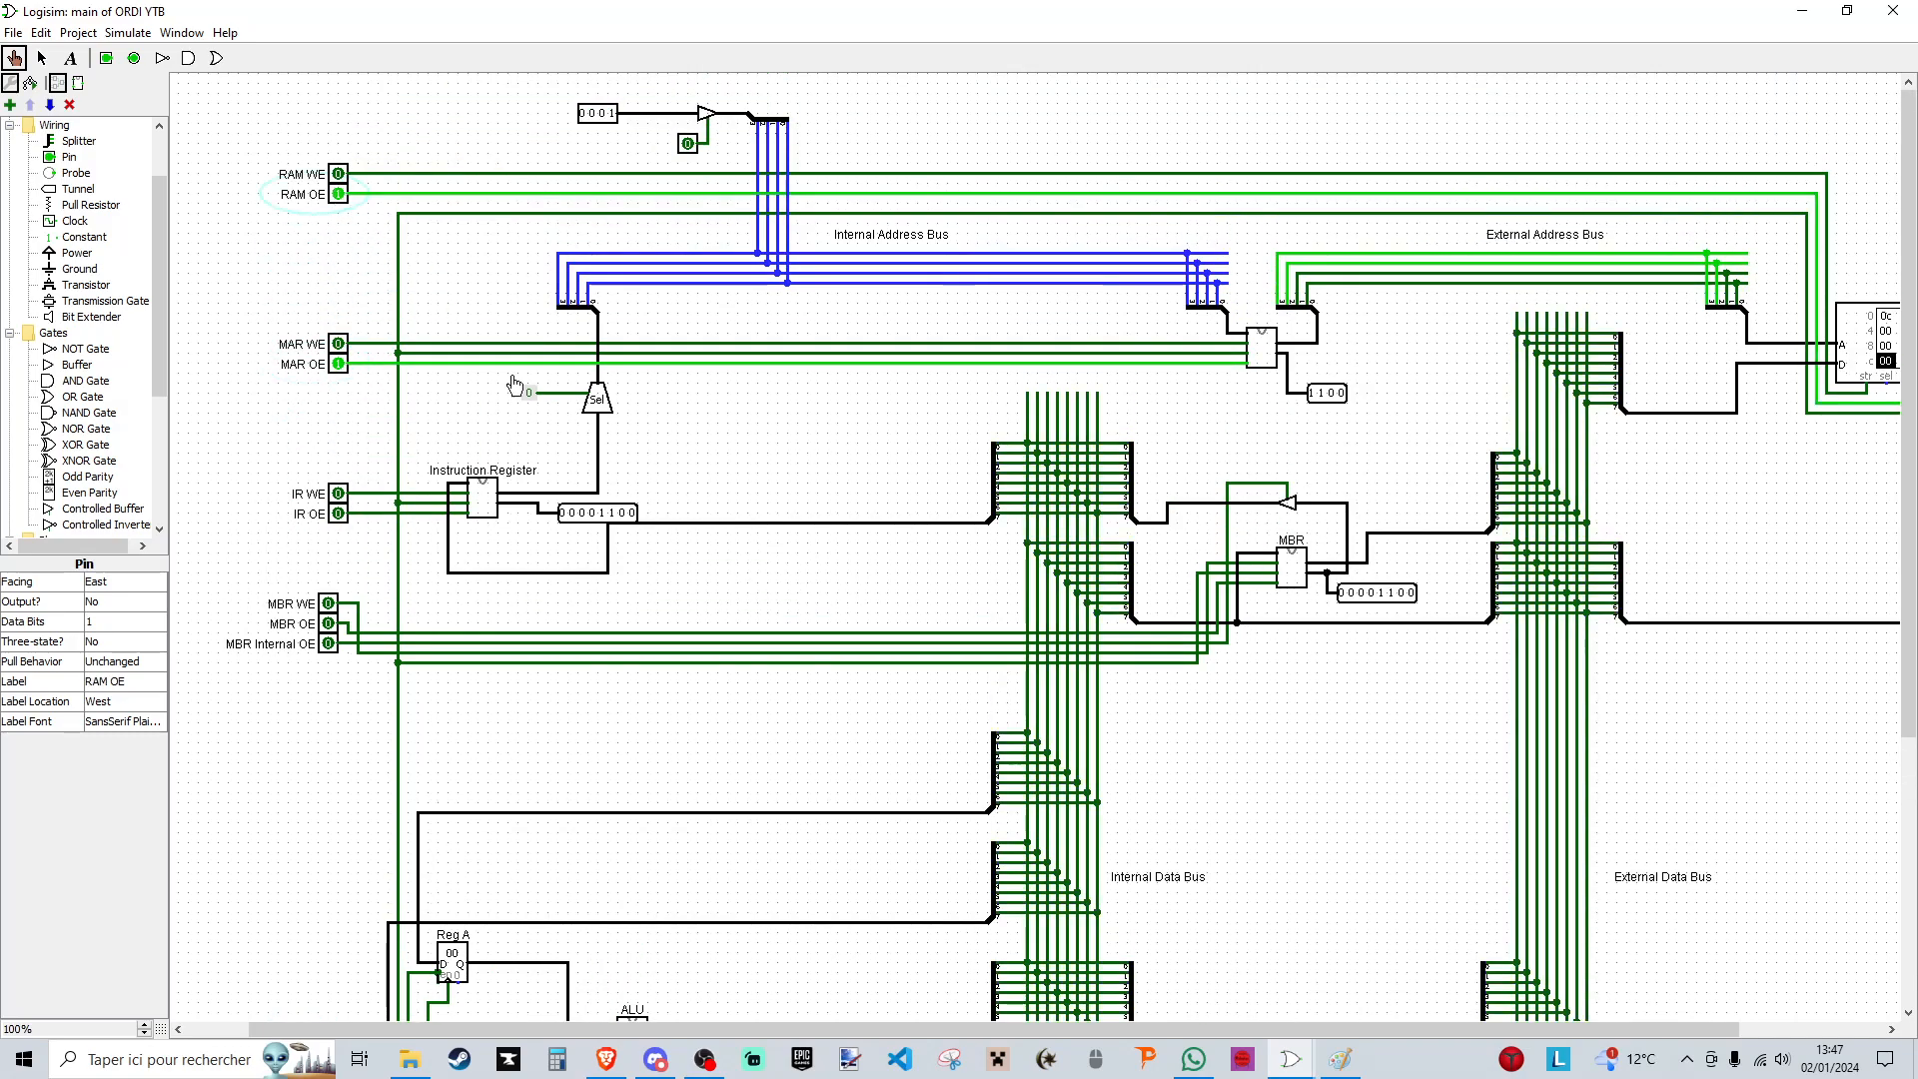
drag(894, 1029, 1038, 1029)
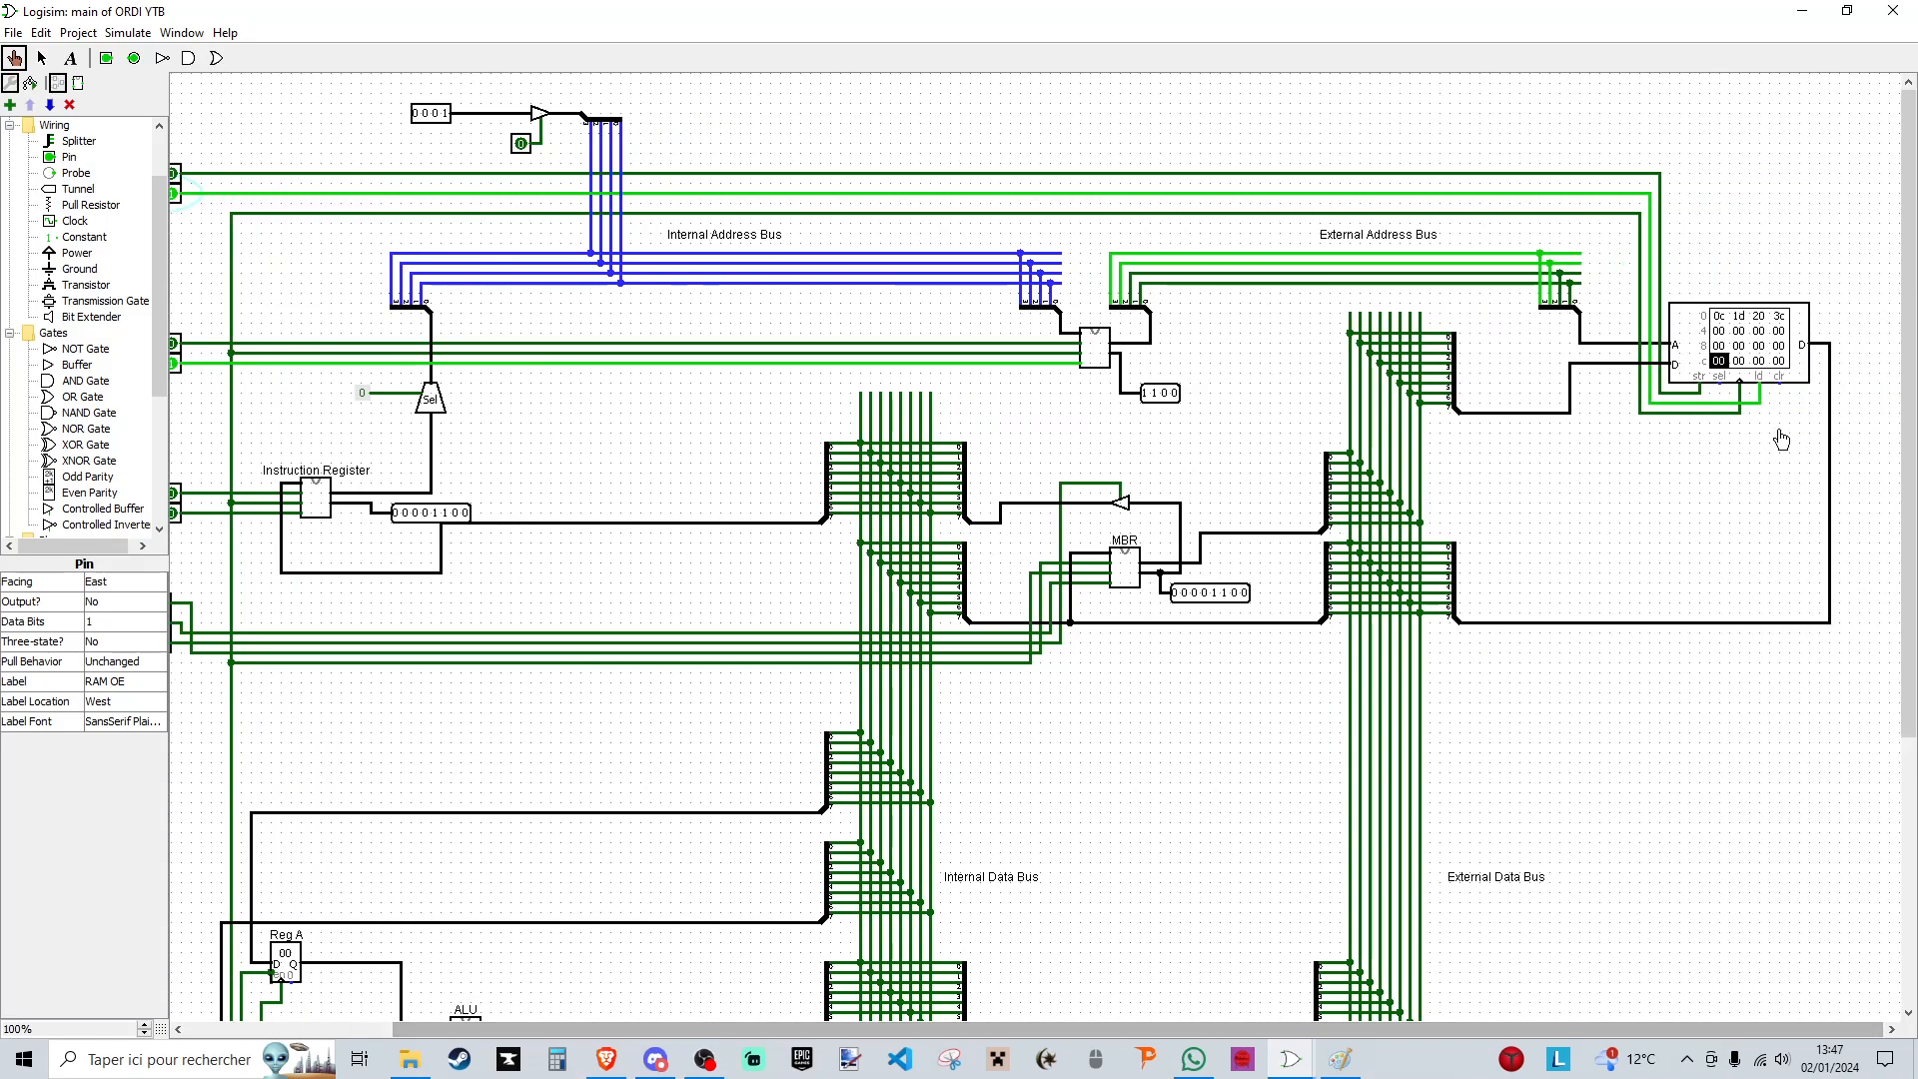
- Edit the RAM contents to store 36 at address c and 01 at address d
right_click(1726, 363)
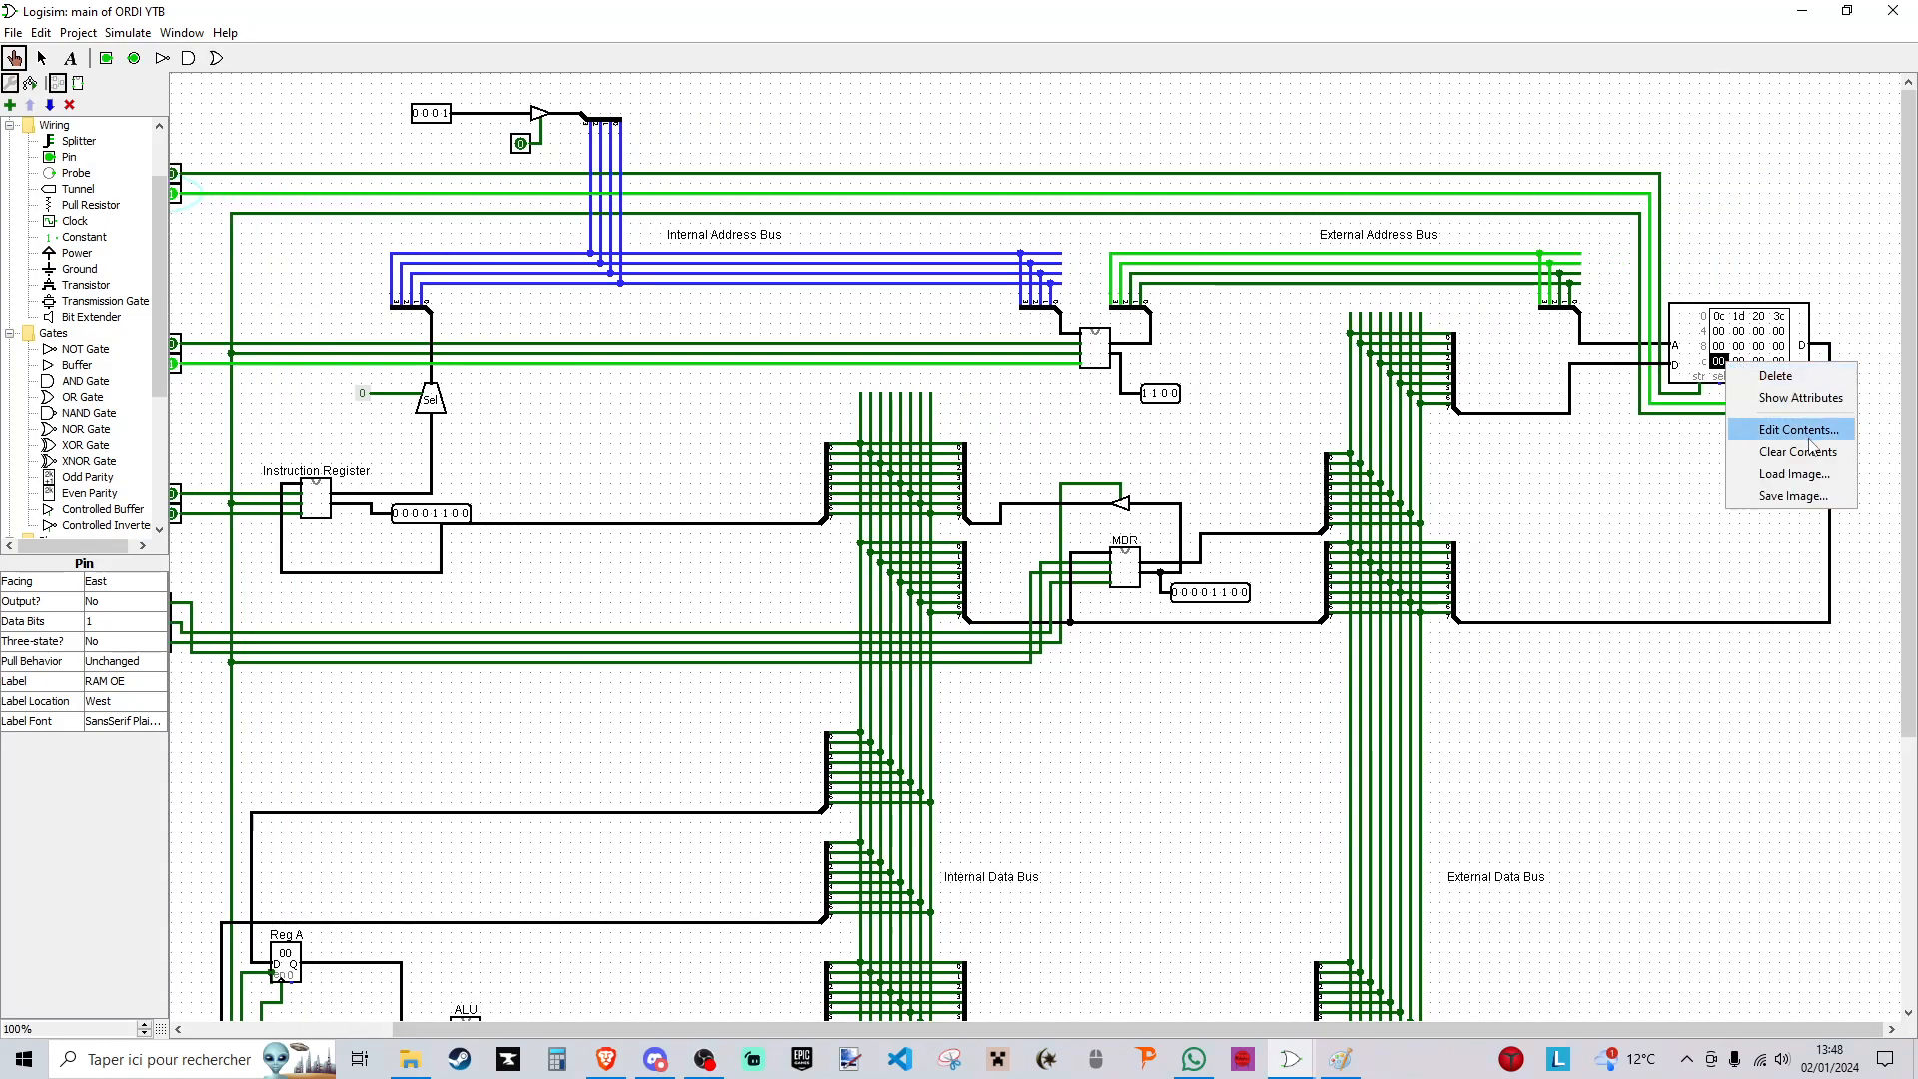
click(1778, 428)
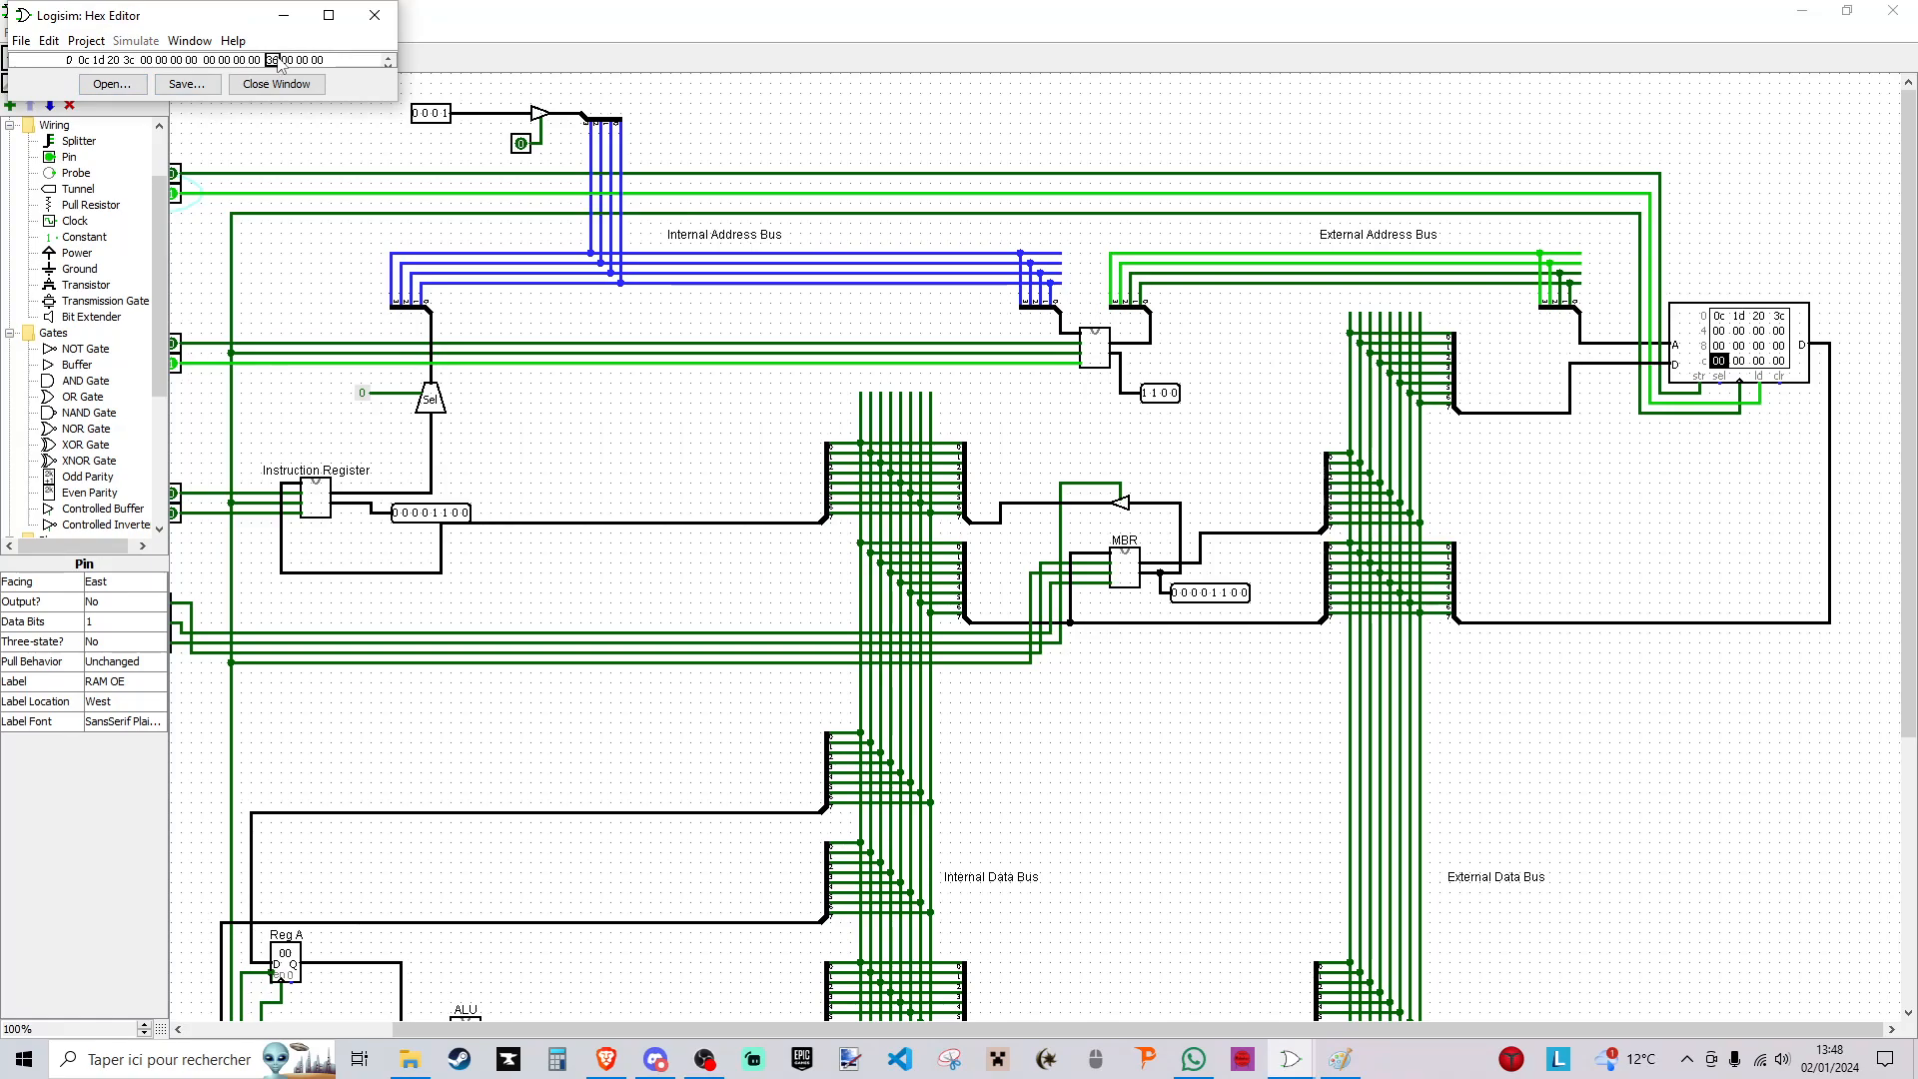
key(Tab)
click(289, 61)
click(300, 85)
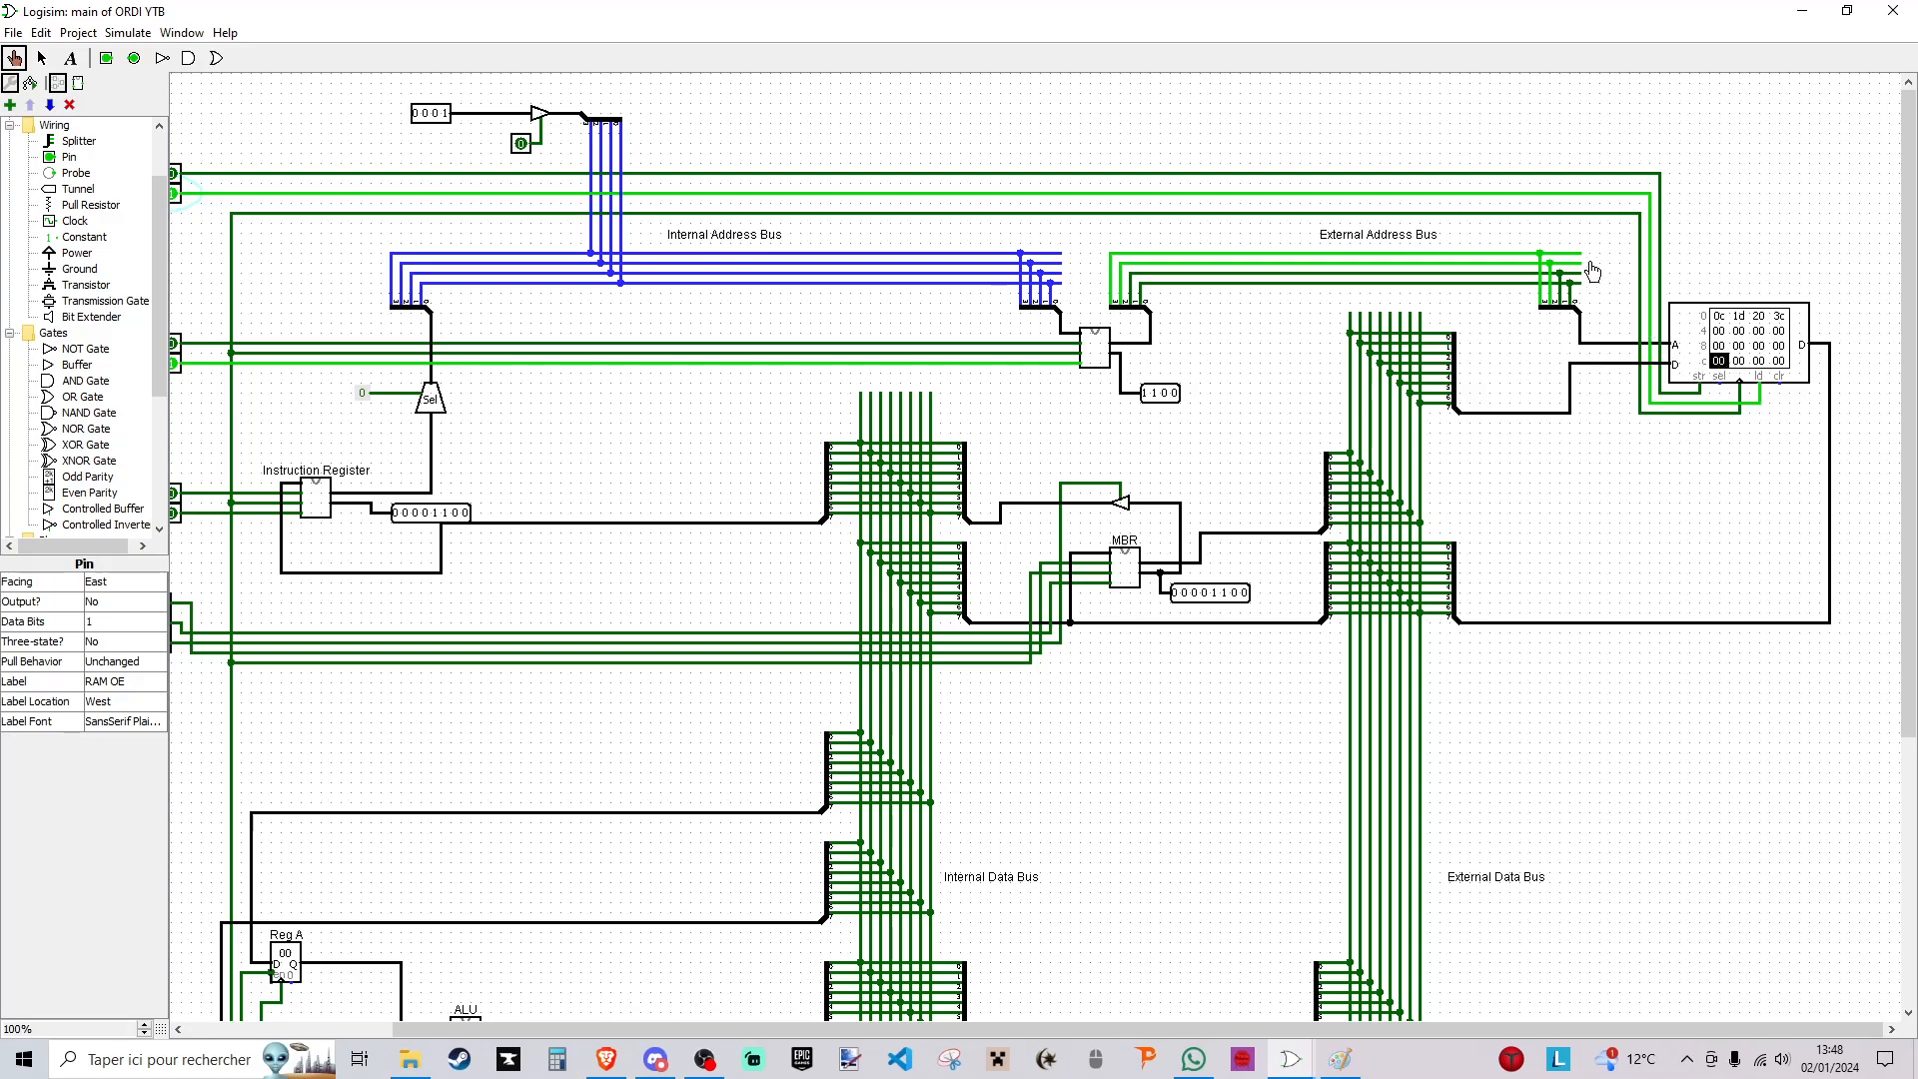
- Label the register between the internal and external address buses as MAR
right_click(1098, 350)
click(41, 57)
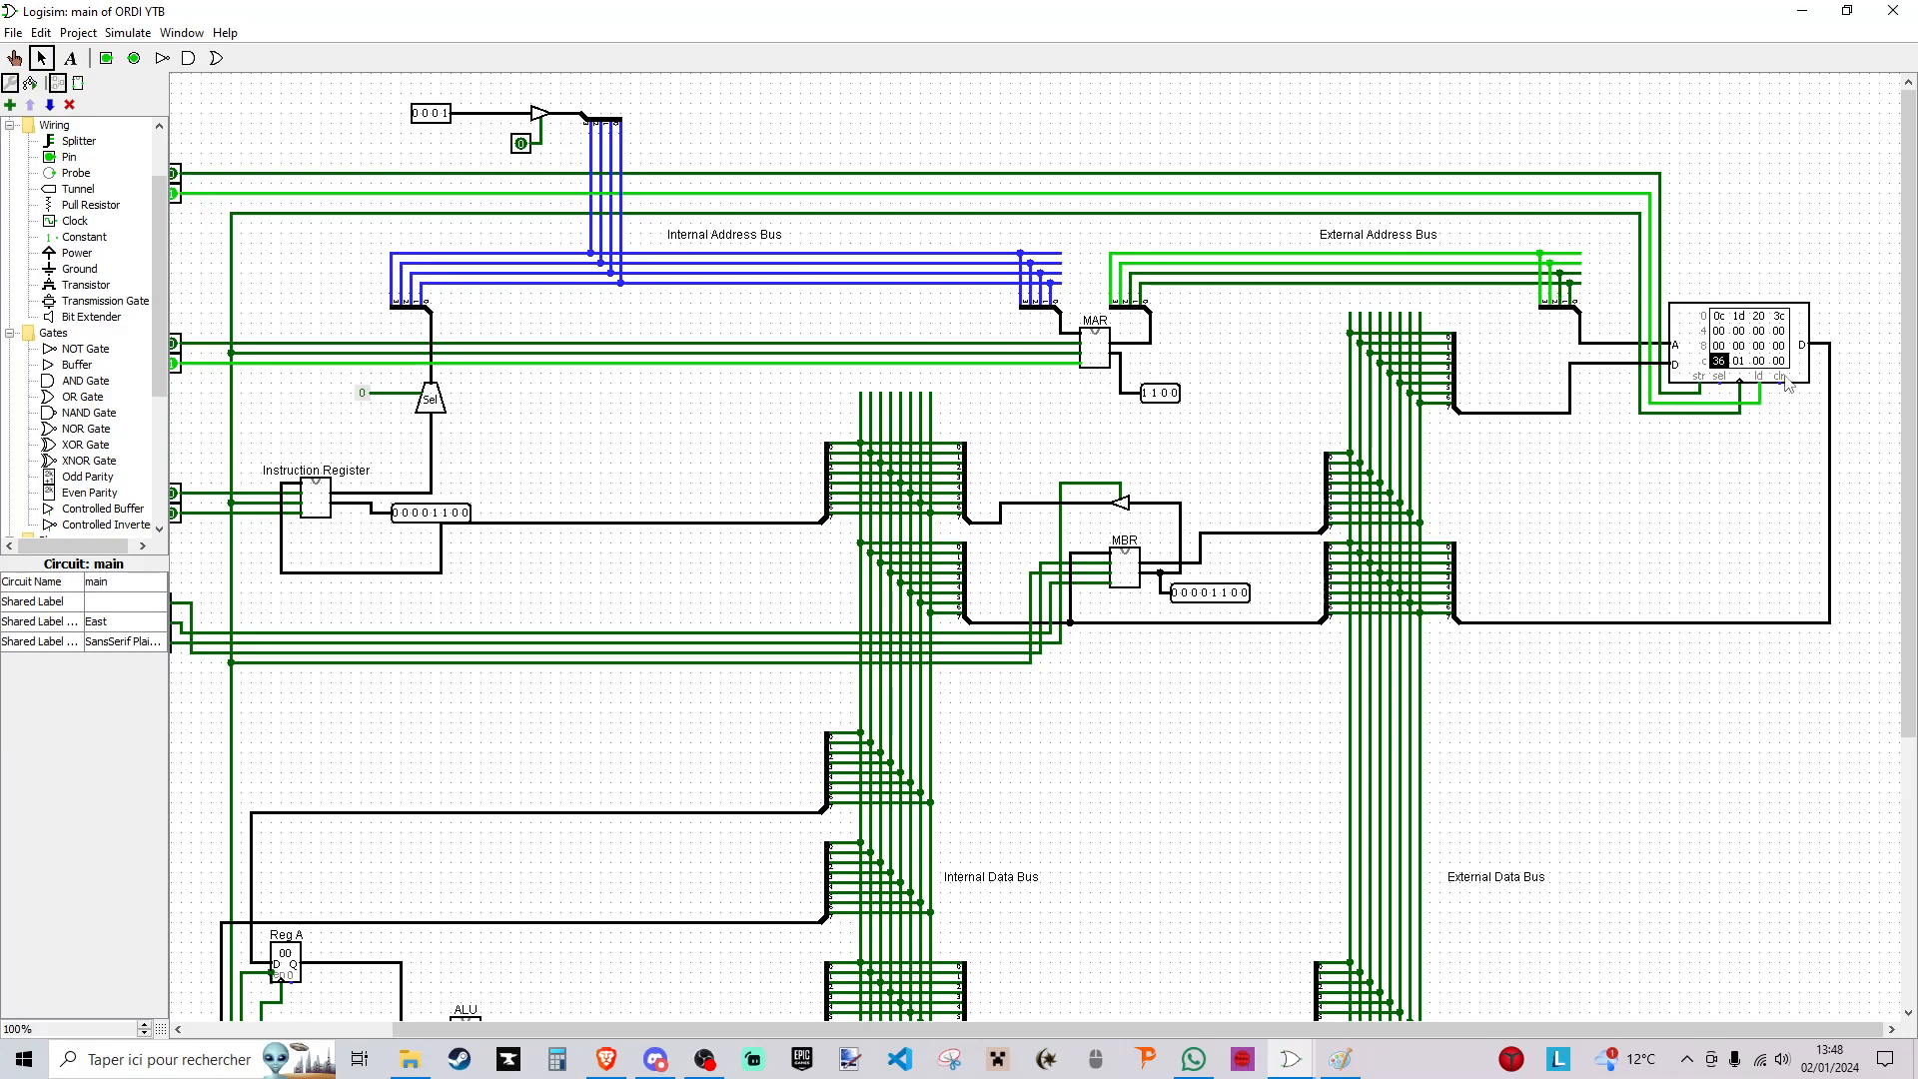
click(14, 57)
- Switch RAM OE off and on again to output the edited RAM word to the external data bus
drag(899, 1031, 709, 1031)
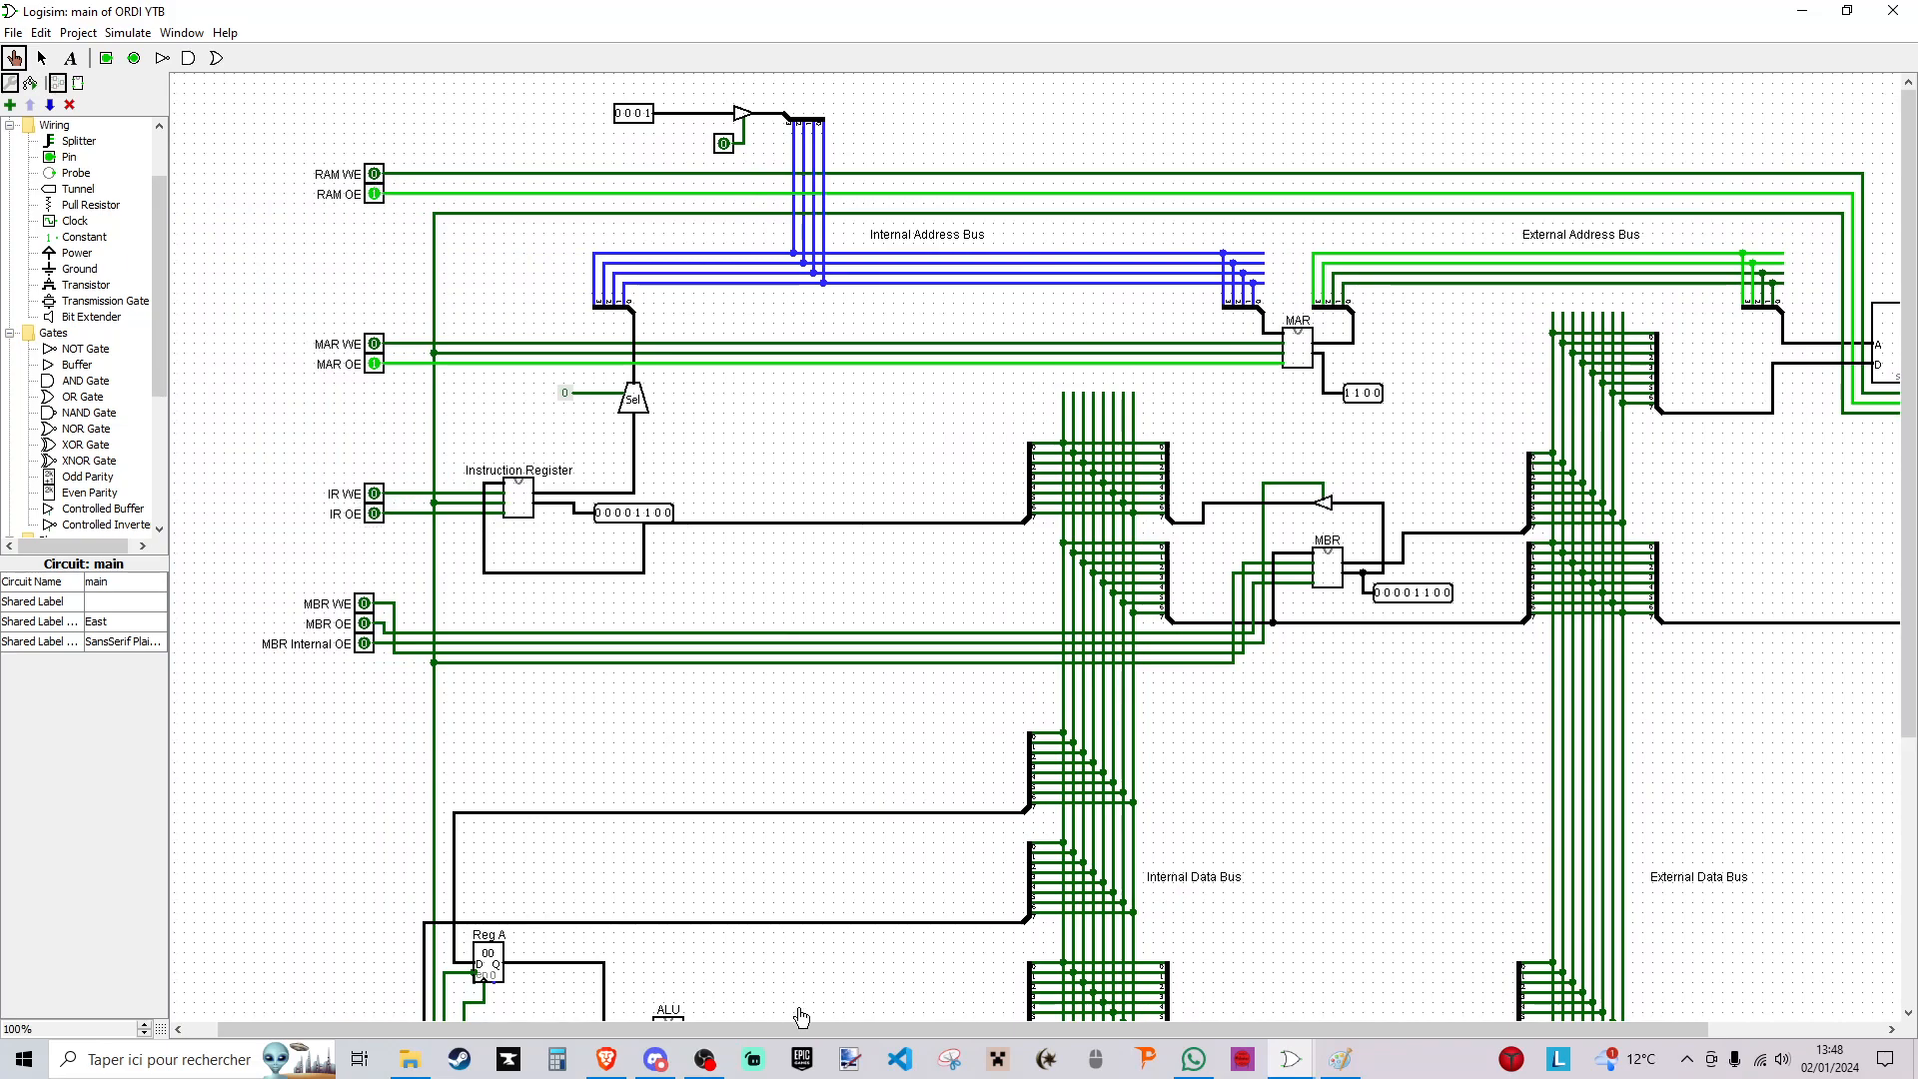
drag(801, 1029, 1052, 1043)
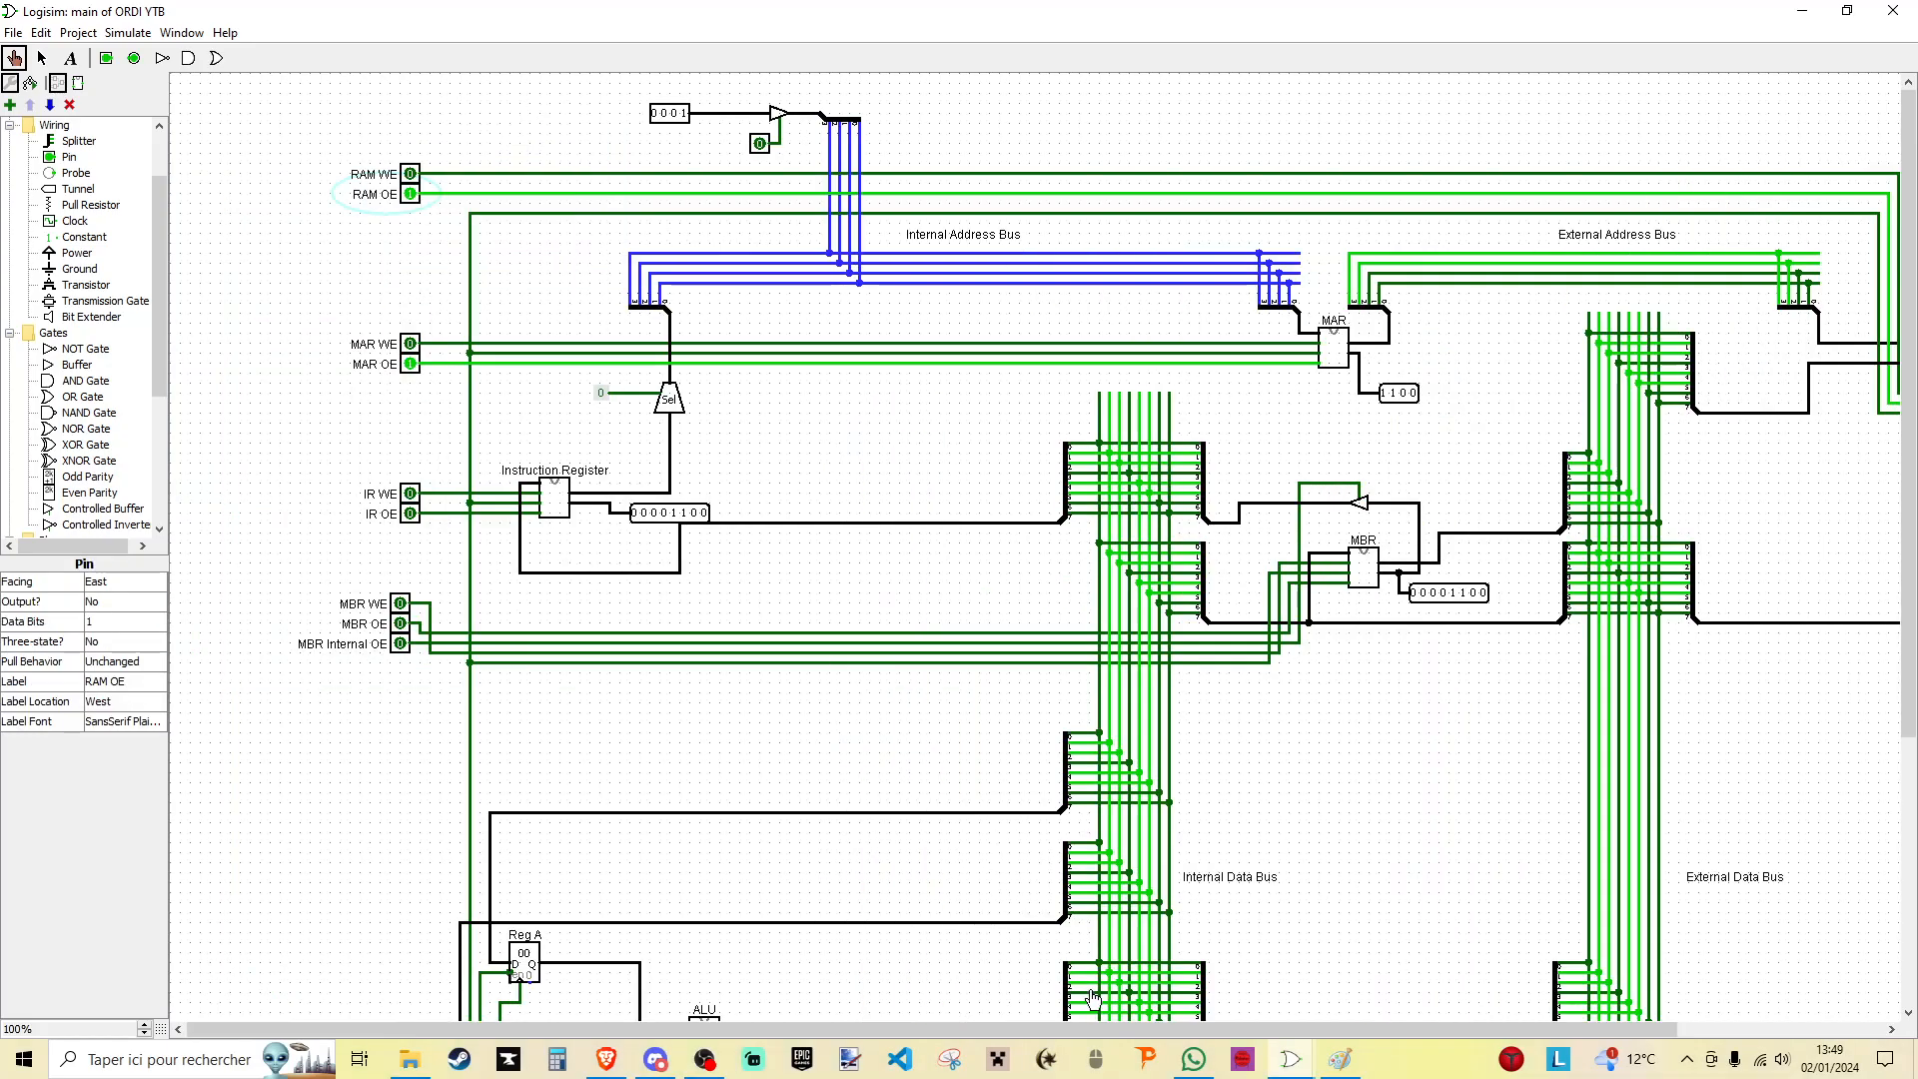
drag(1111, 1032, 1366, 1033)
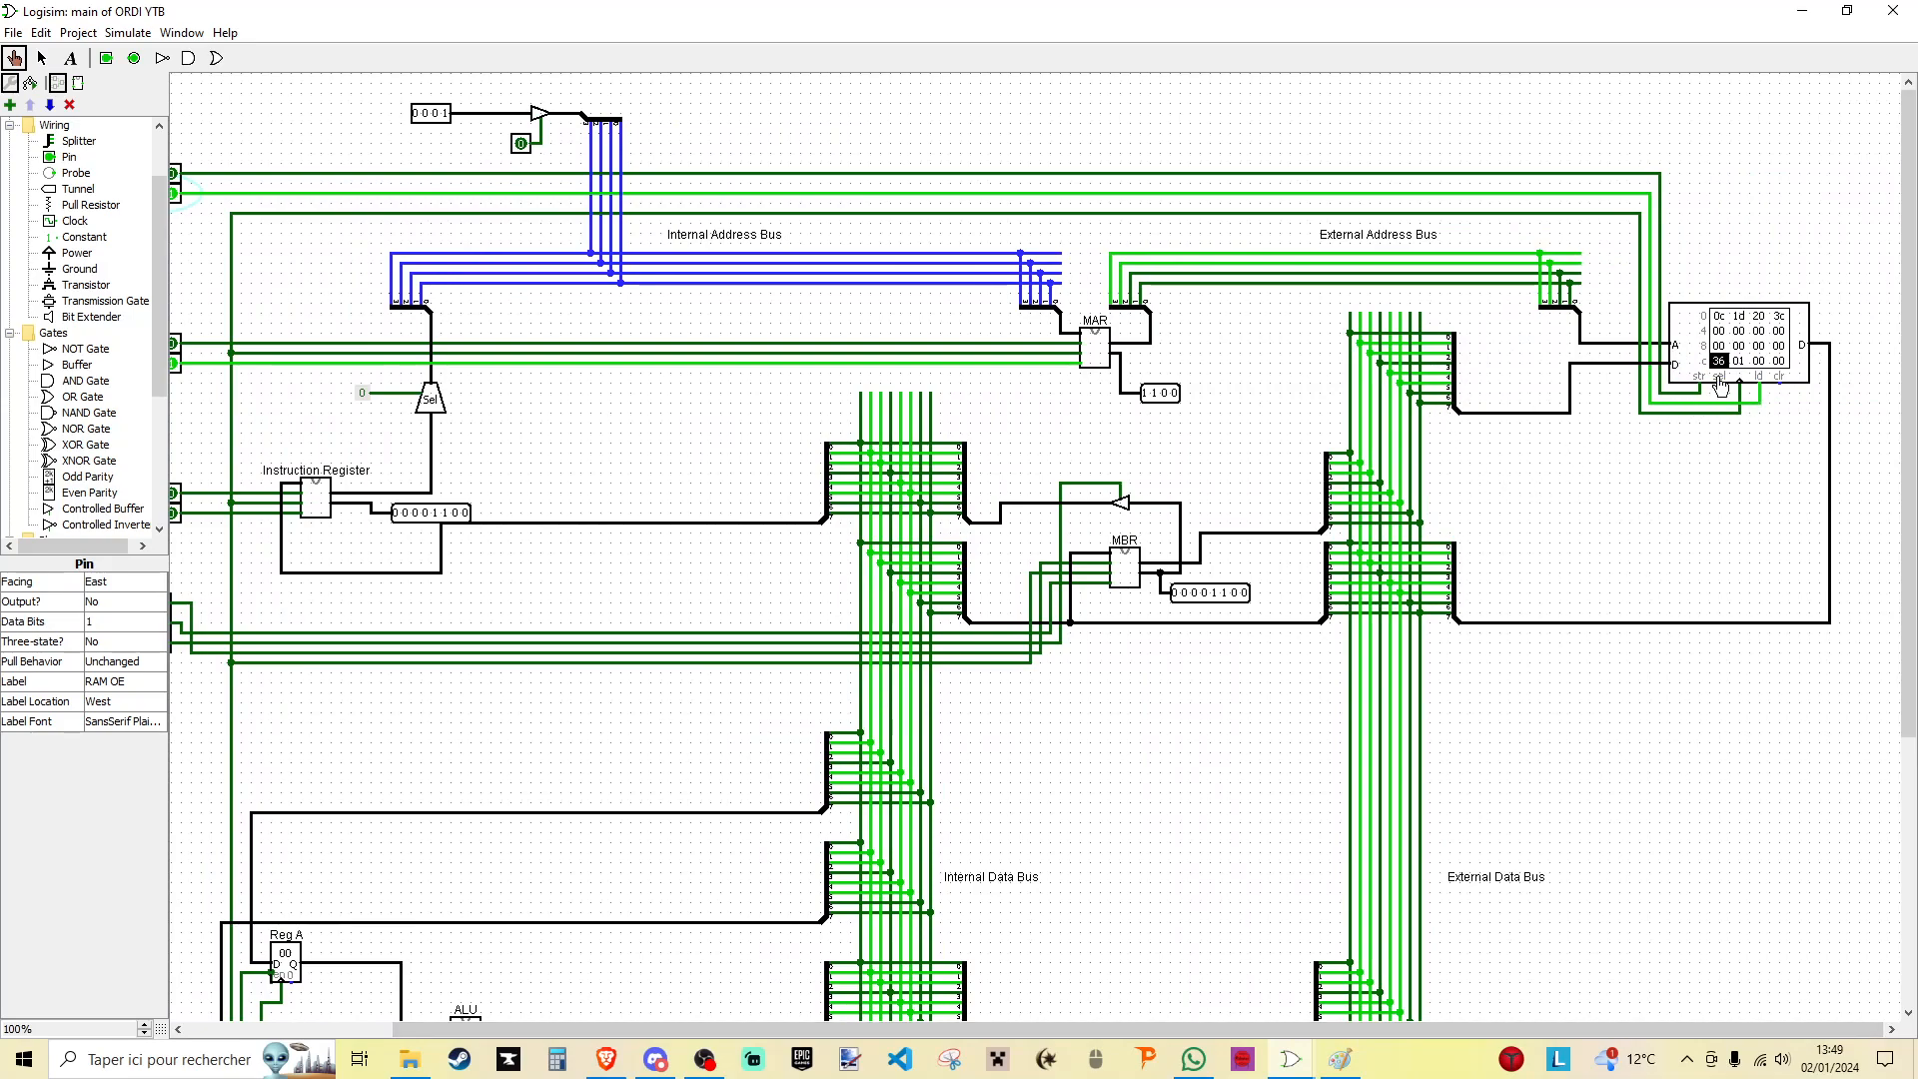
- Load the RAM output into the MBR using MBR WE and a clock pulse, with MBR WE switched off at the end
scroll(1698, 519, down, 1)
drag(1390, 1029, 1187, 1029)
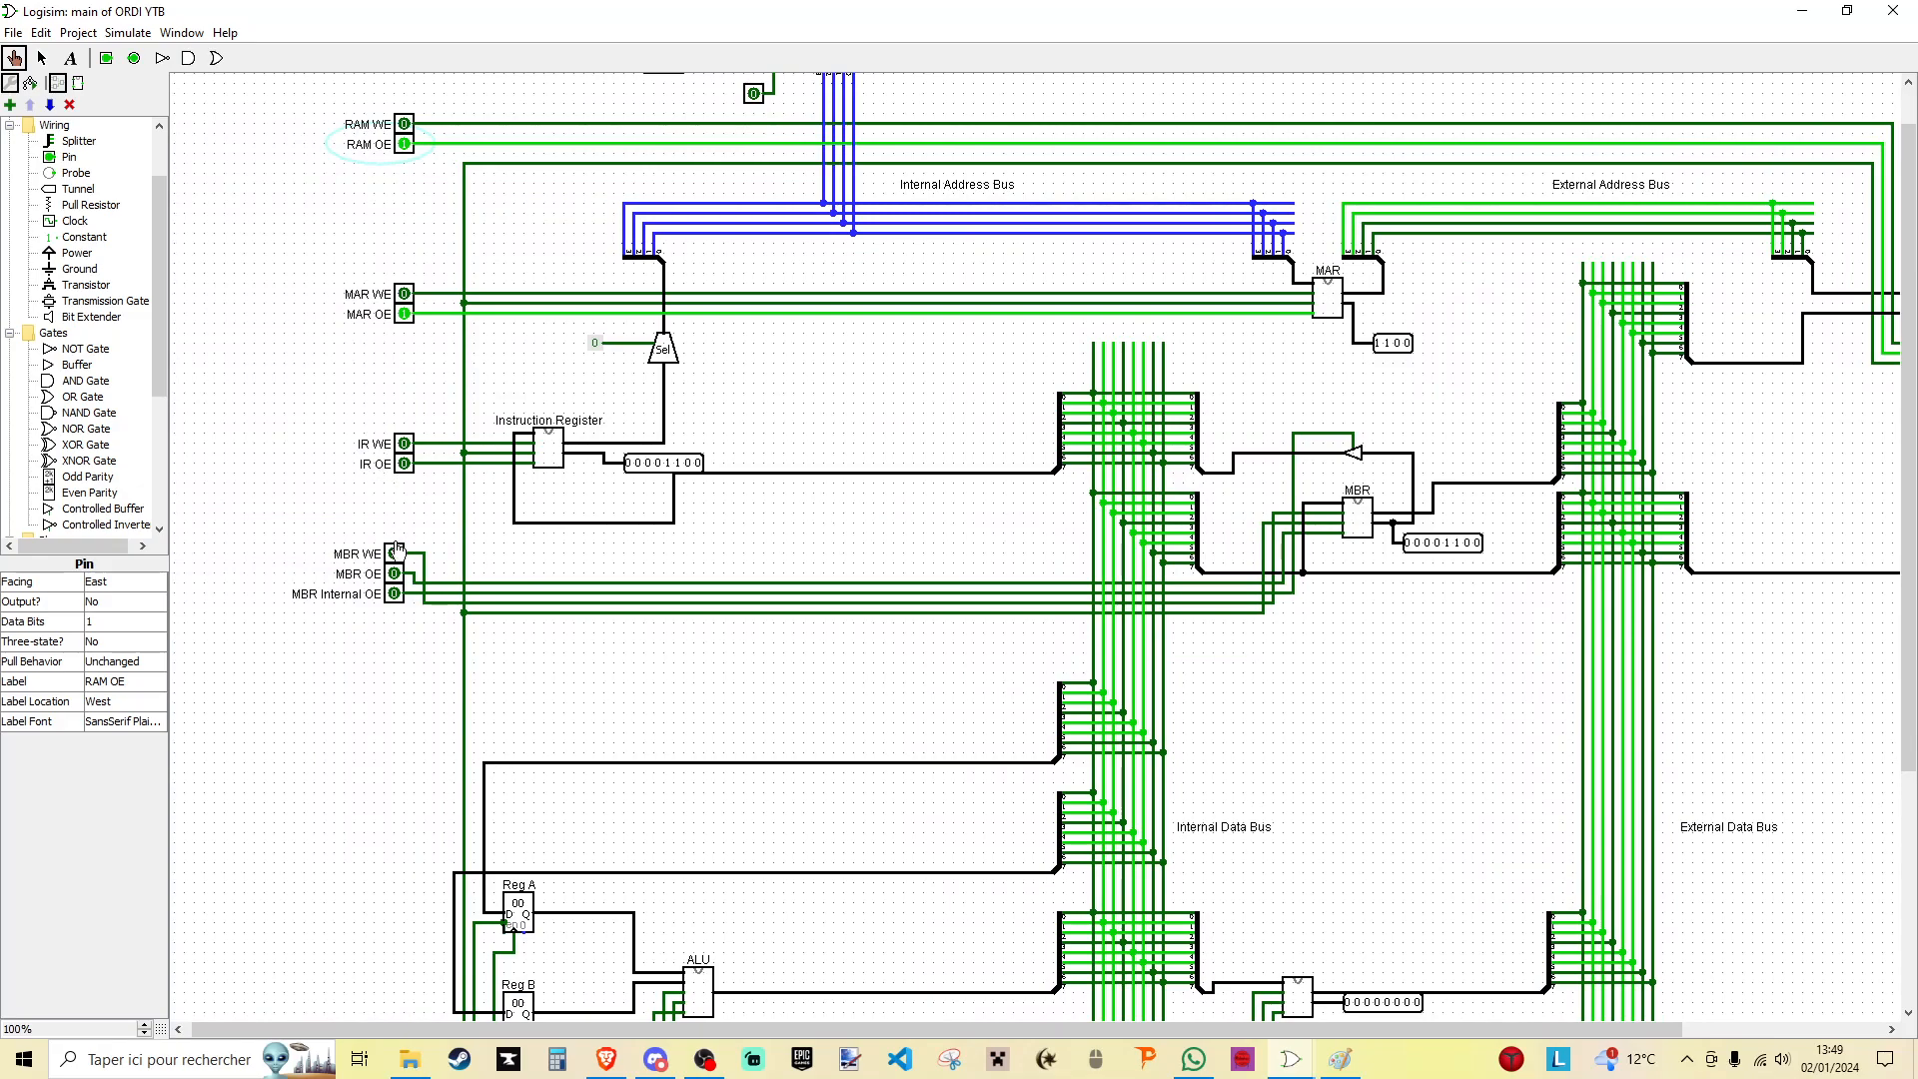
click(394, 554)
scroll(420, 765, down, 5)
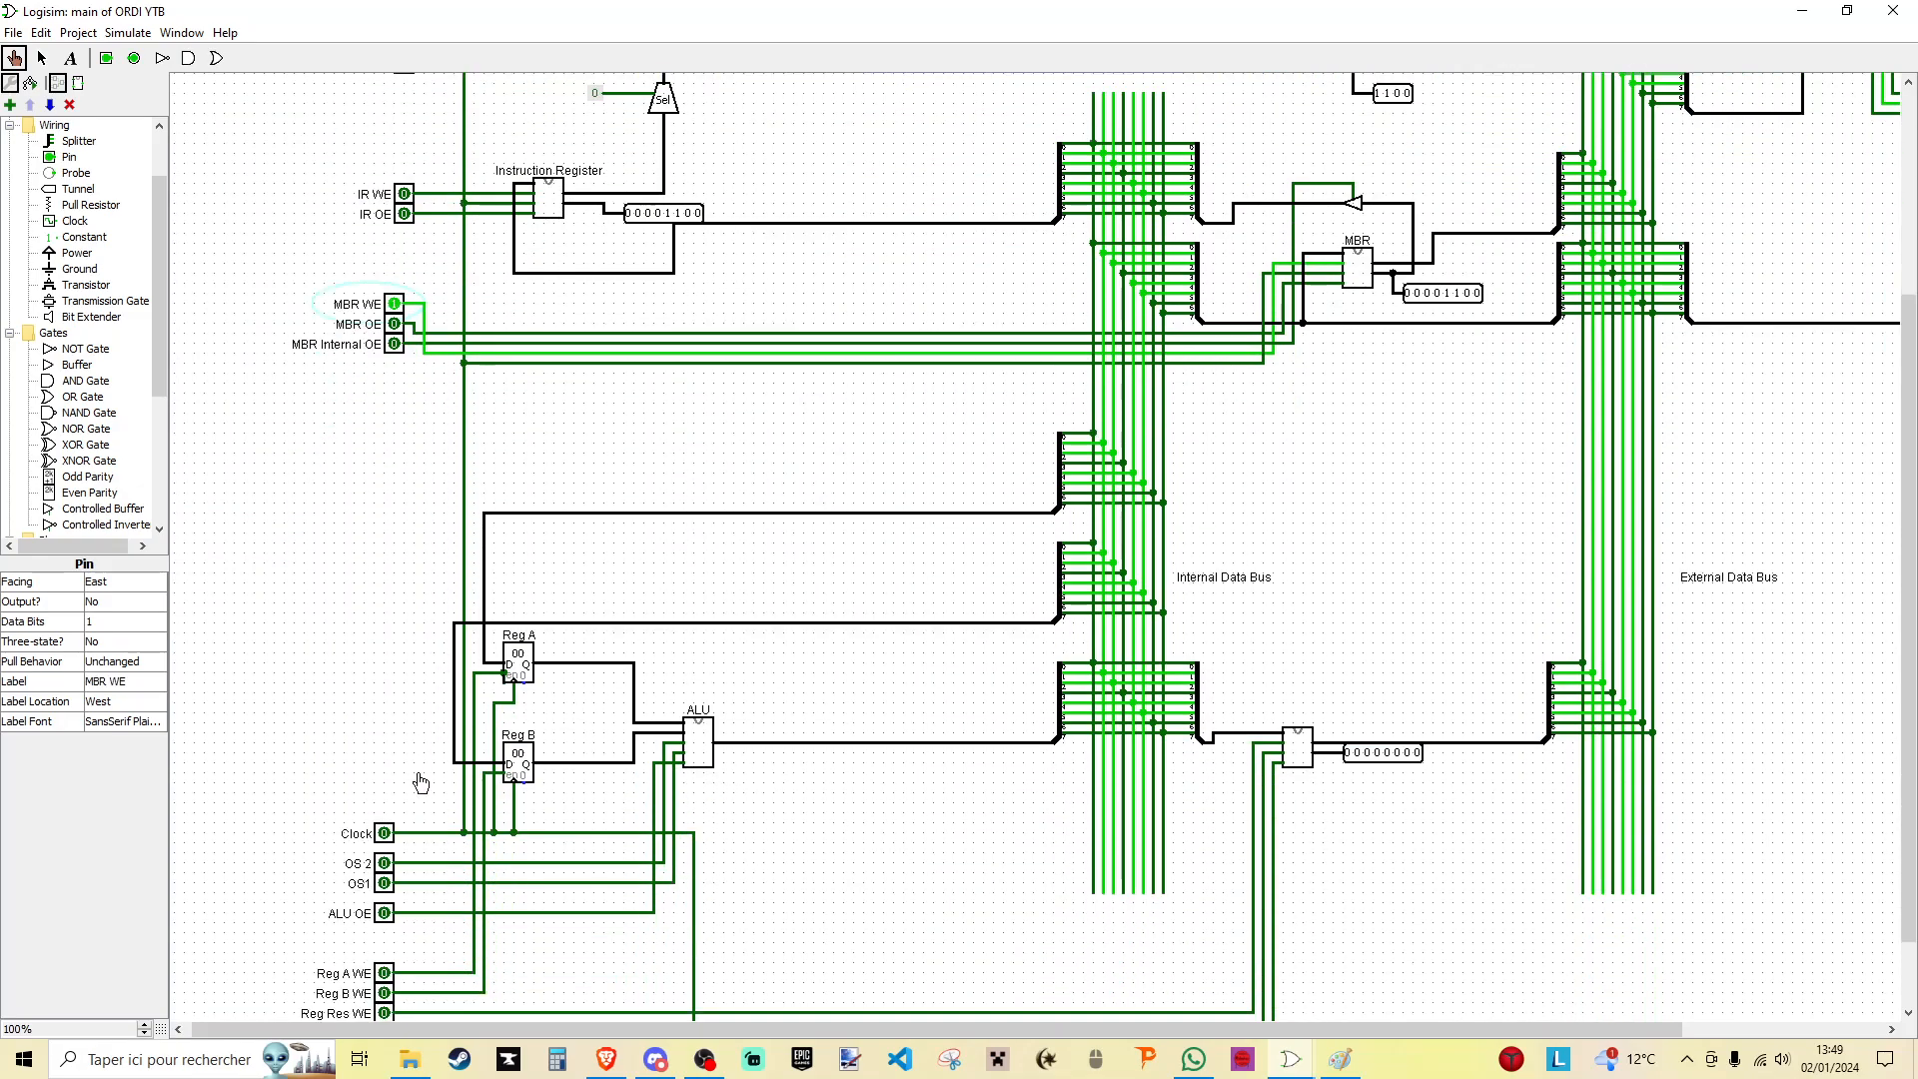
scroll(1448, 300, up, 2)
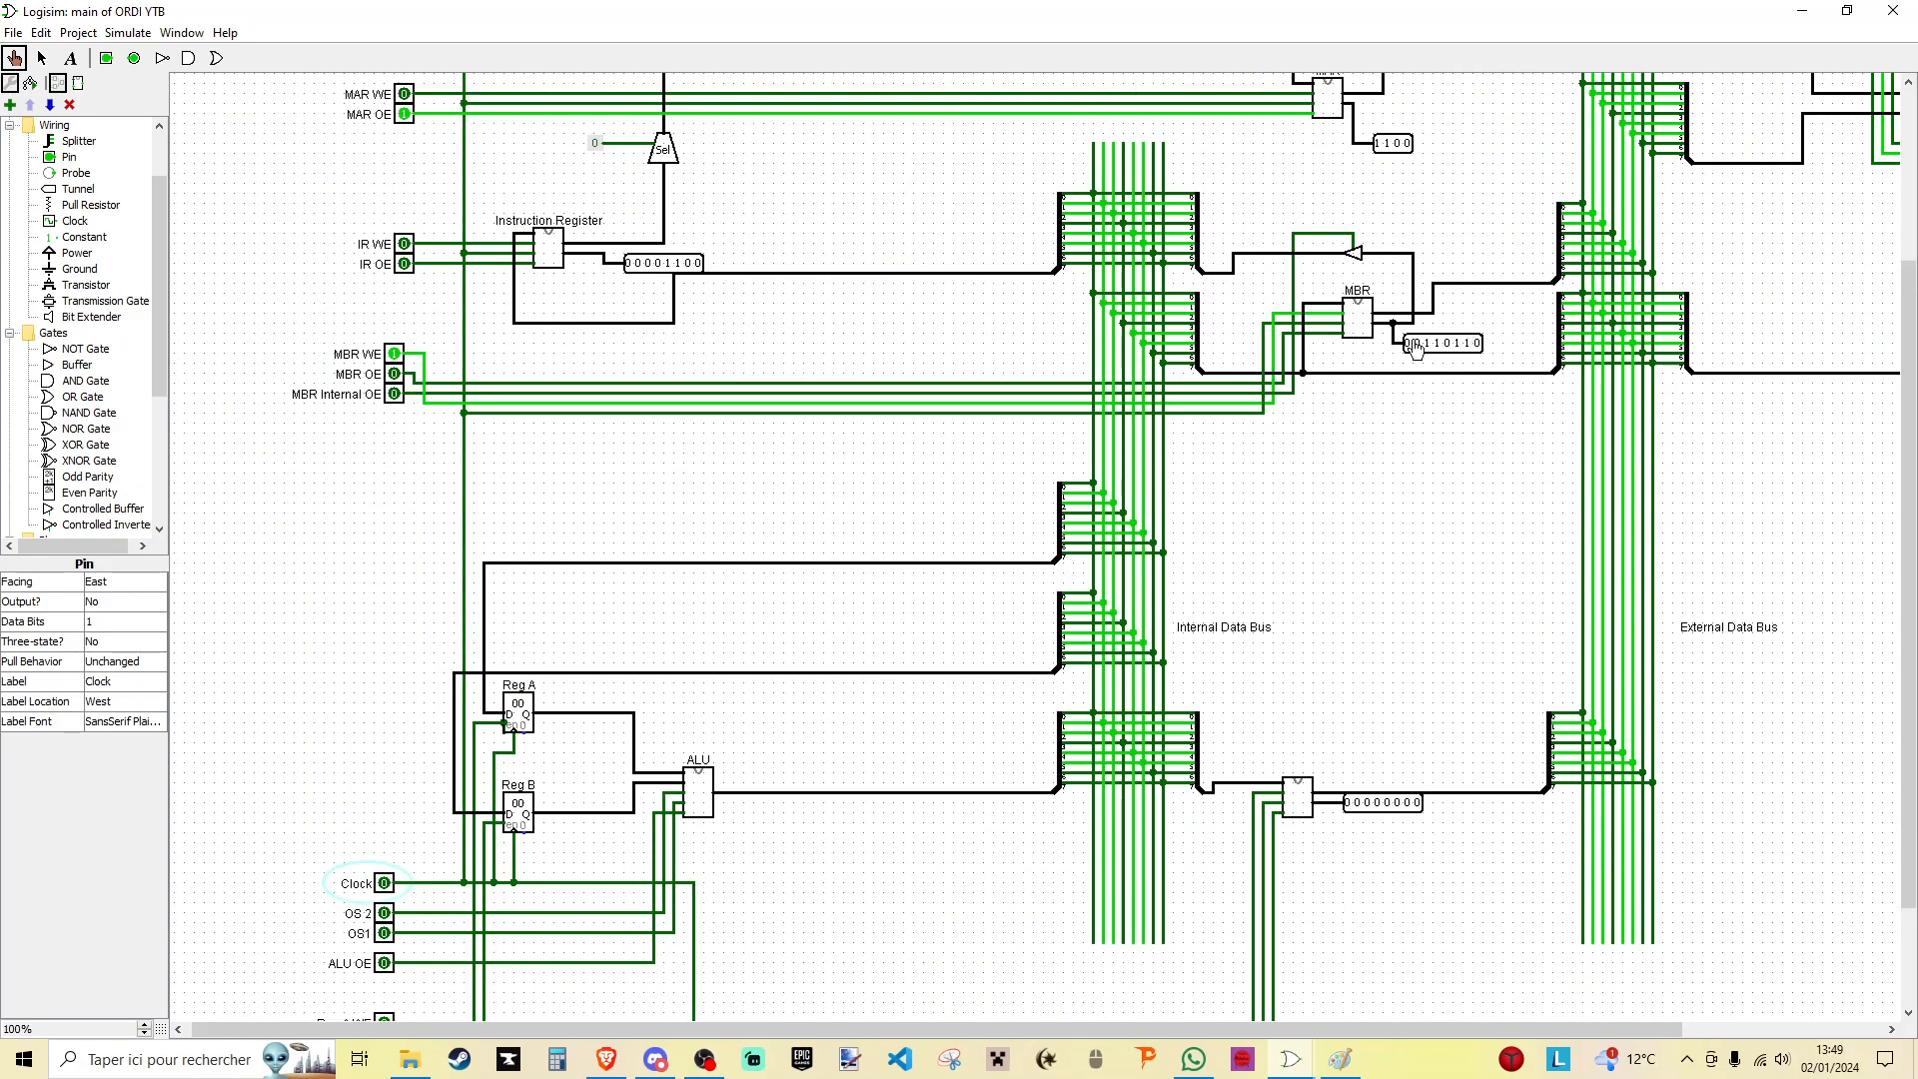
scroll(1442, 349, up, 3)
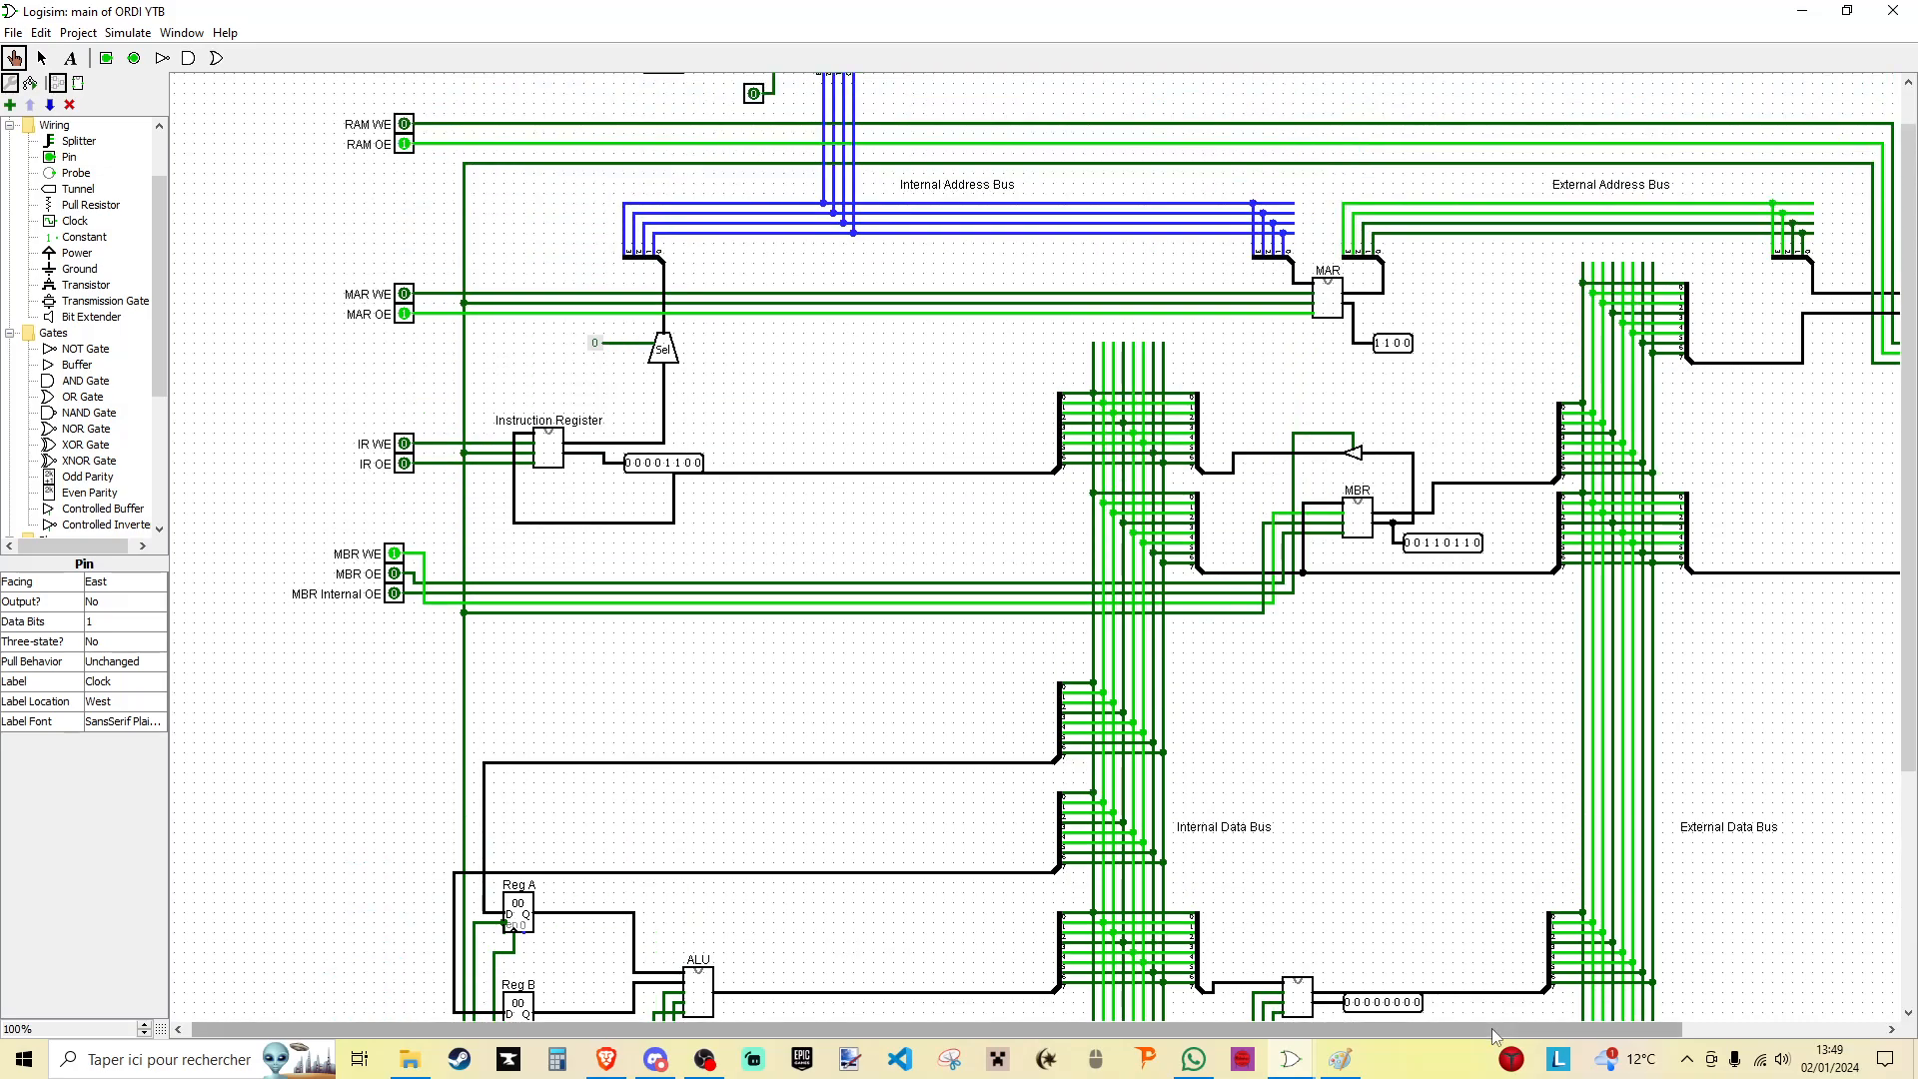
drag(1490, 1028, 1673, 1028)
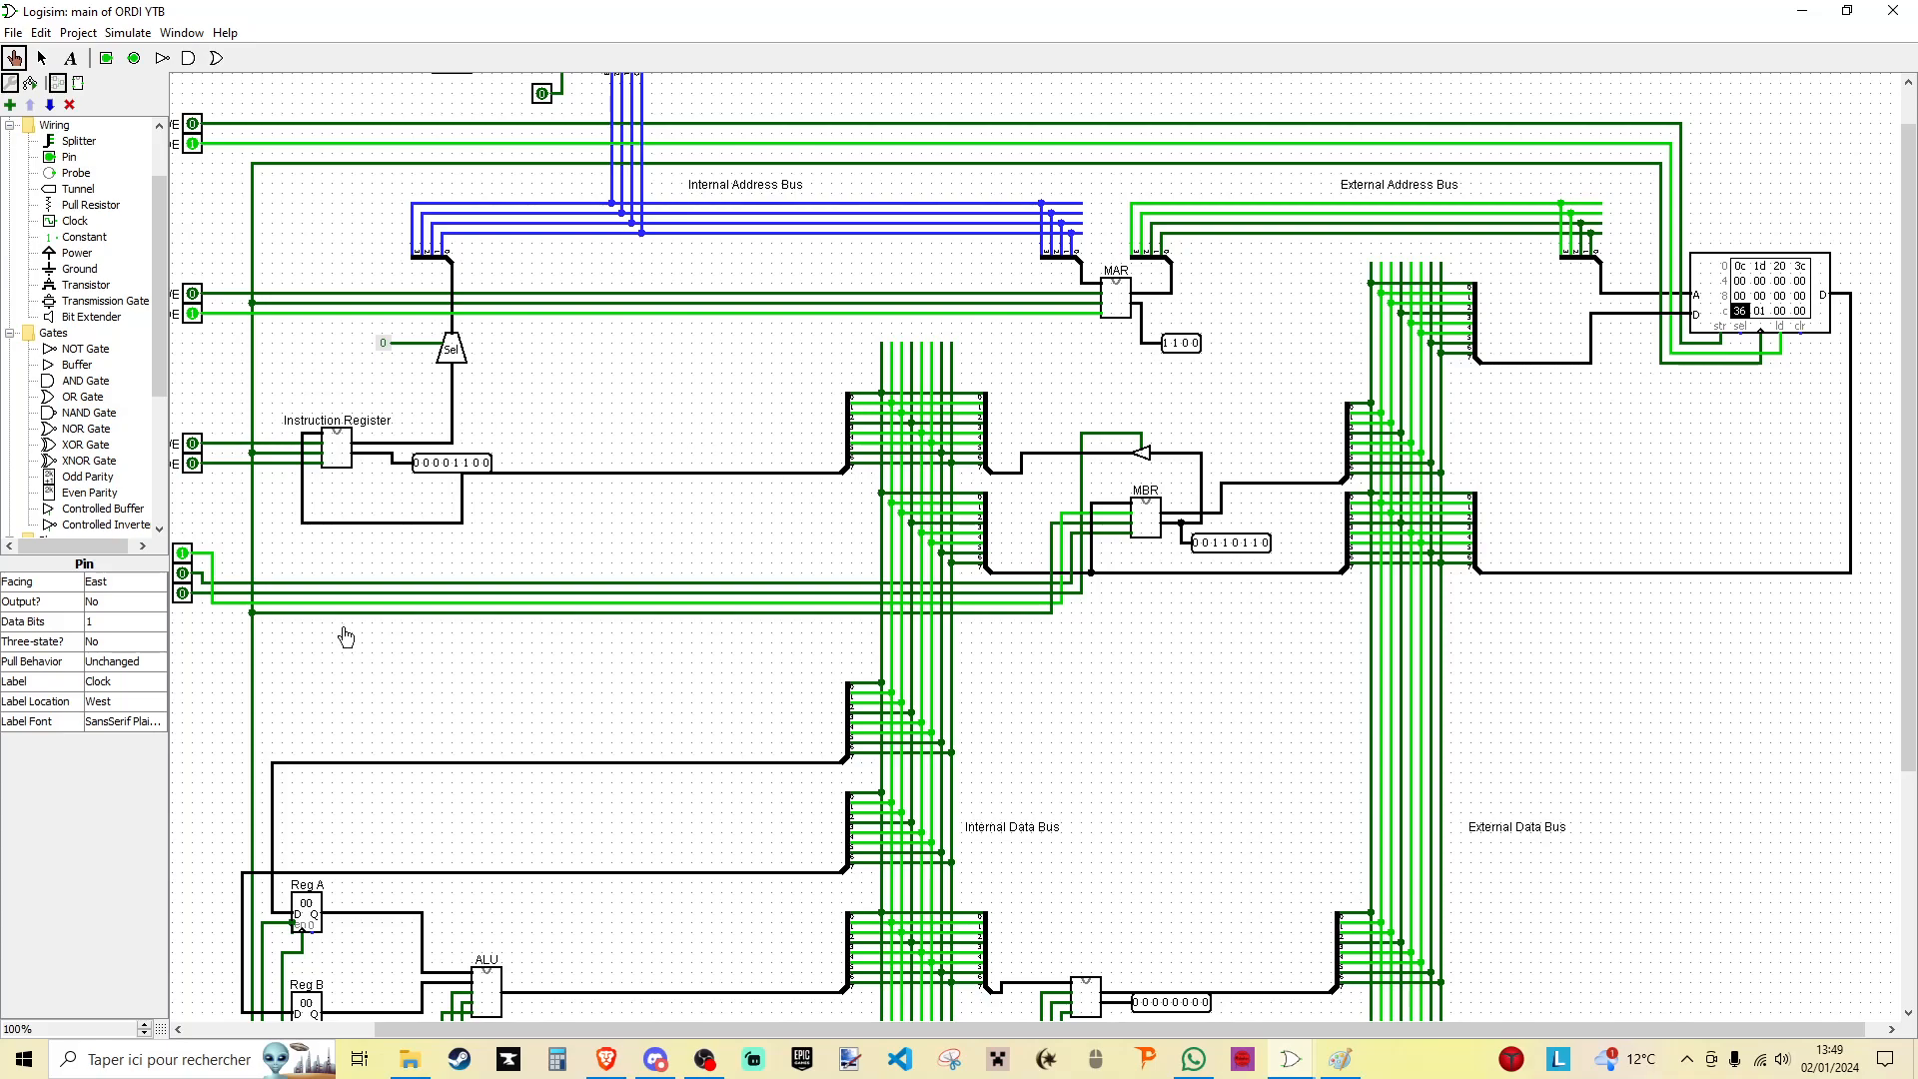
click(185, 555)
- Switch off MAR OE and RAM OE to release the external address and data buses
click(193, 314)
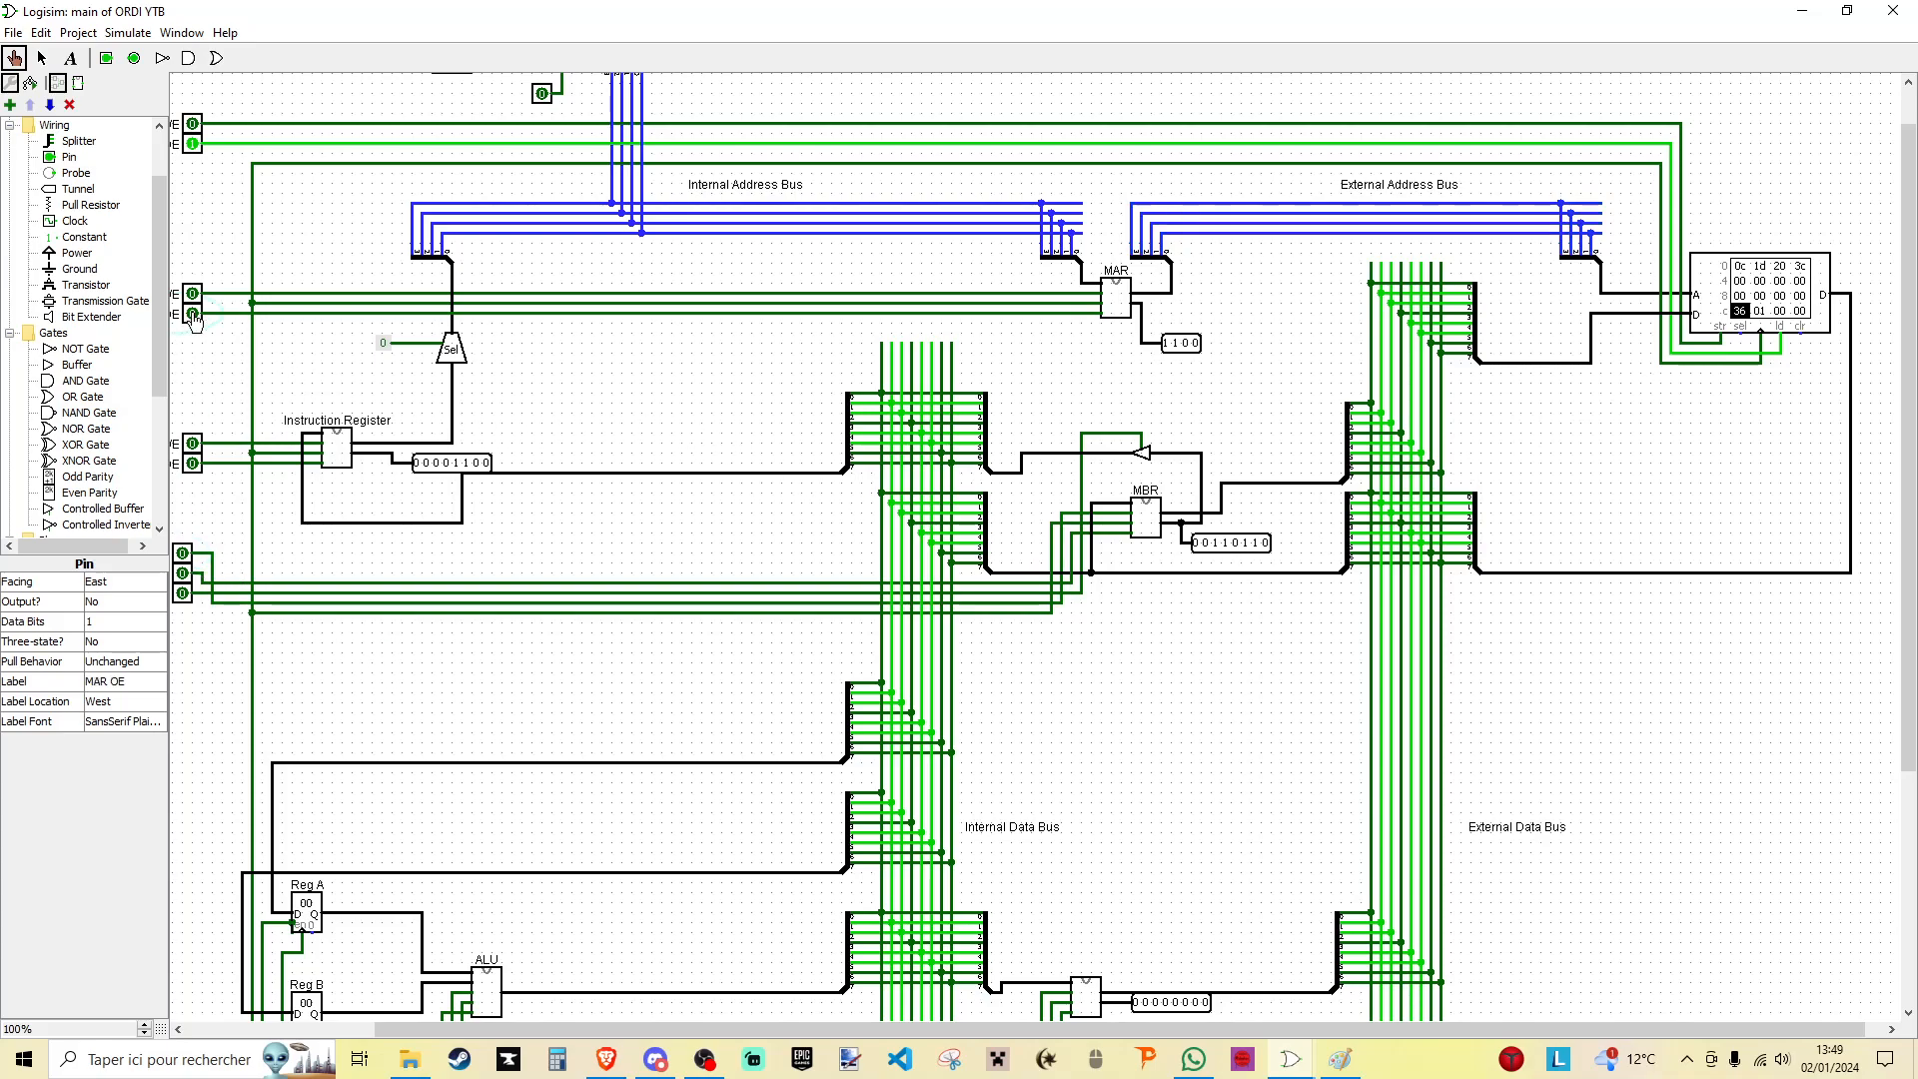
click(193, 145)
scroll(195, 160, up, 1)
scroll(299, 599, down, 8)
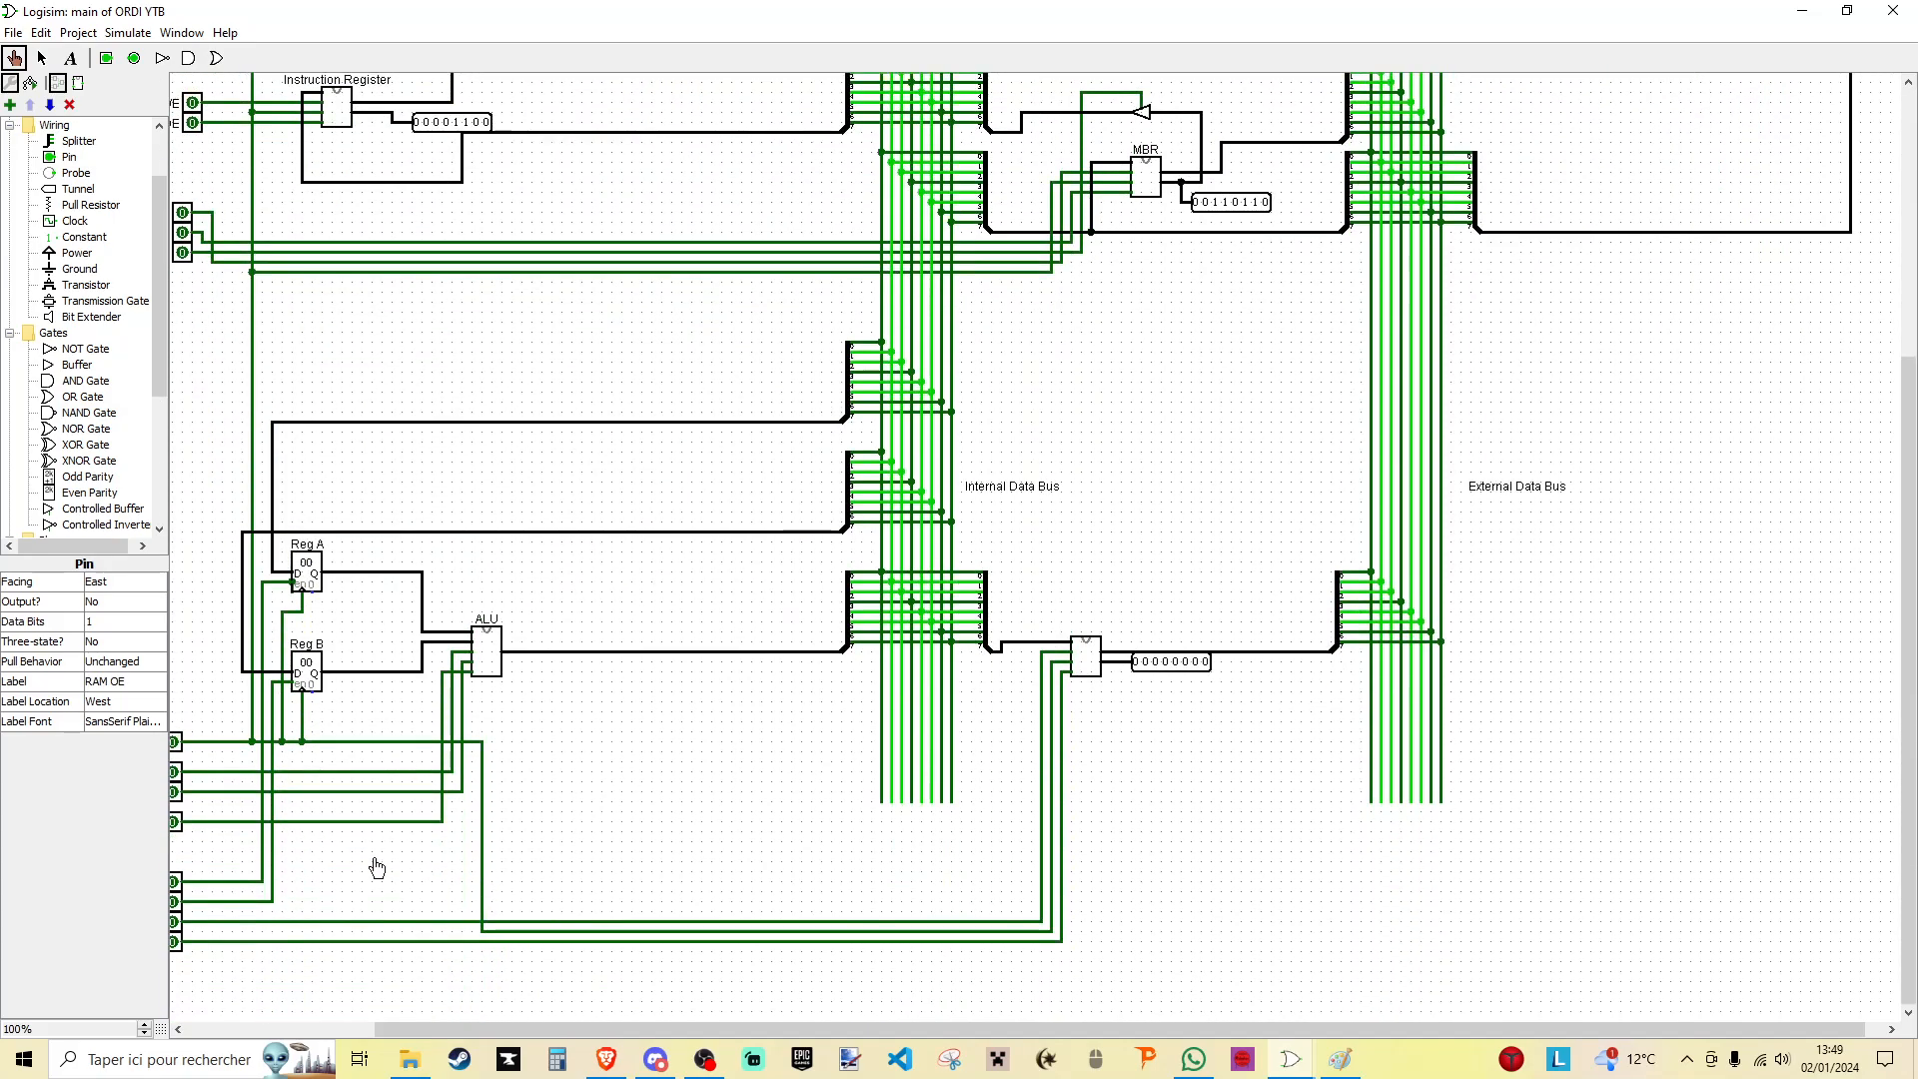
scroll(505, 908, up, 6)
drag(799, 1030, 668, 1030)
scroll(328, 204, up, 1)
click(346, 157)
click(347, 157)
click(346, 325)
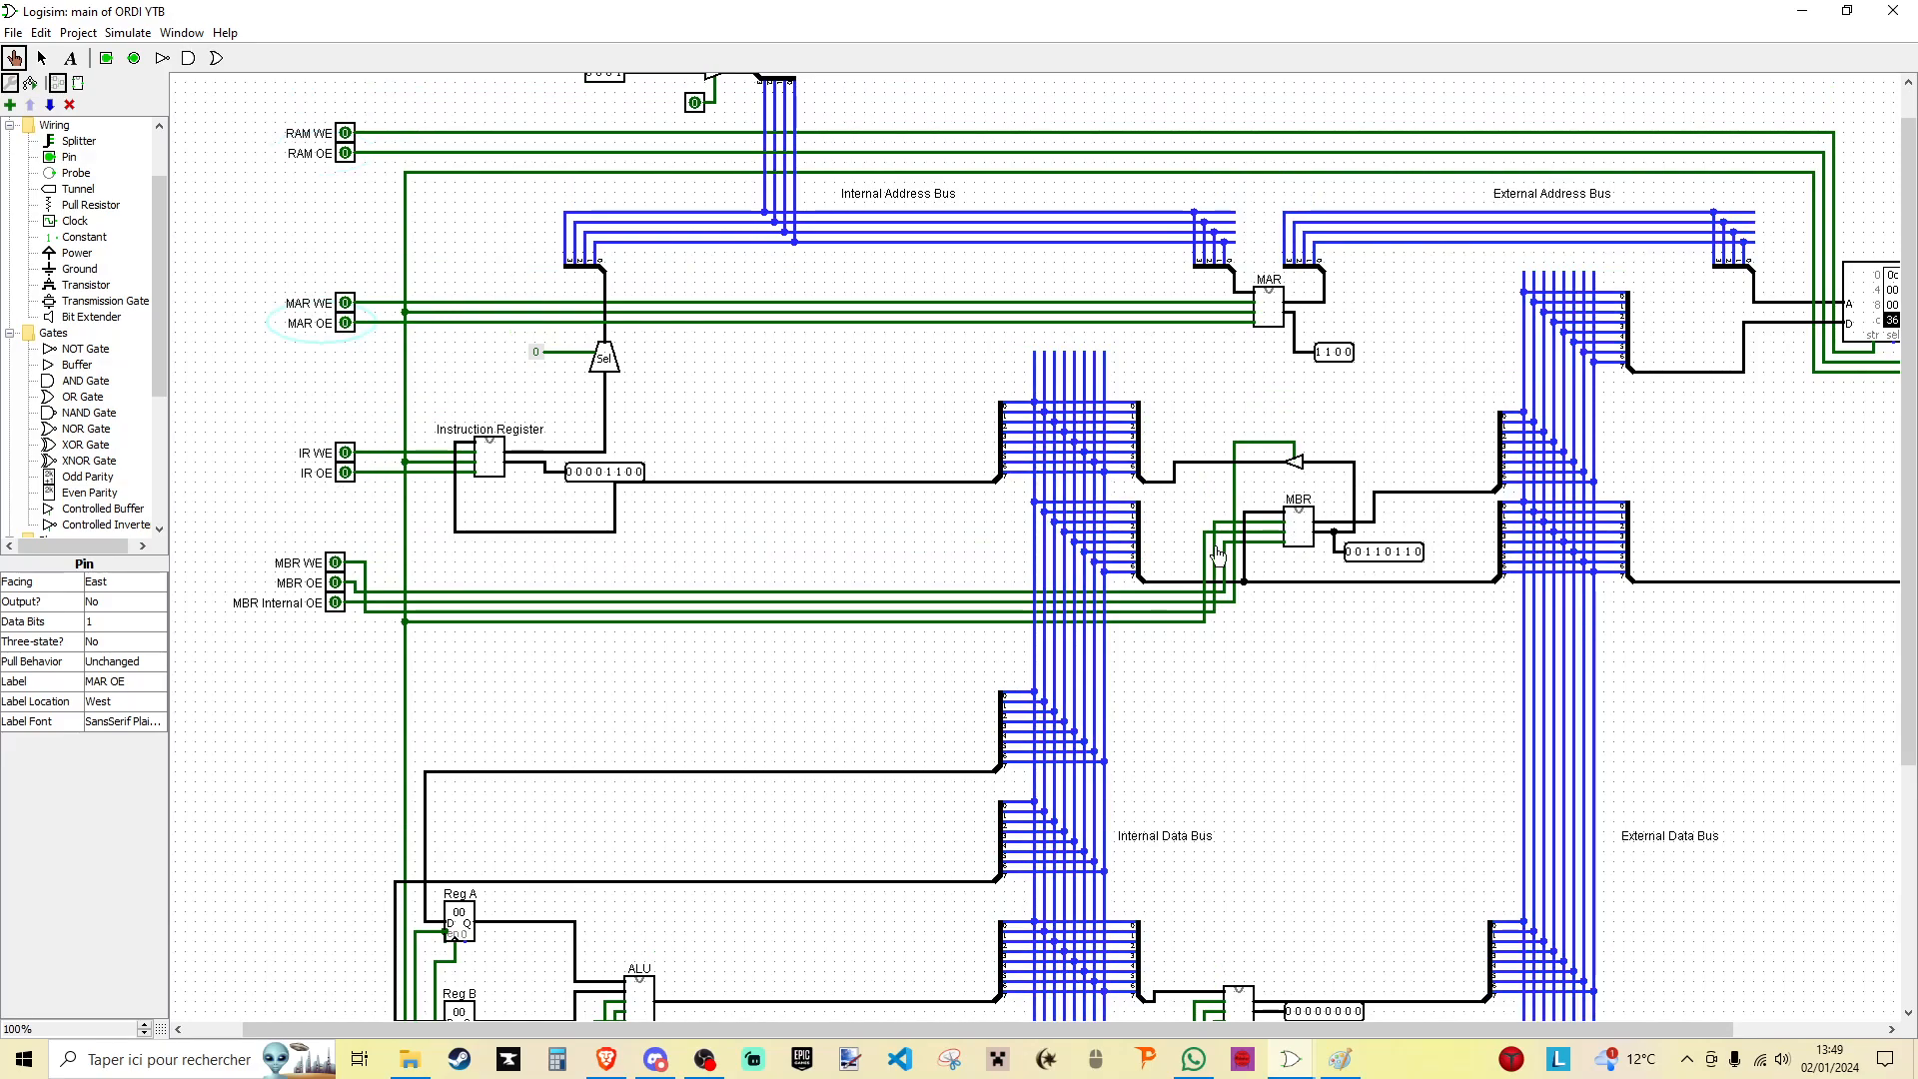
- Transfer the MBR value to Reg A using MBR Internal OE, Reg A WE and a clock pulse, with both signals switched off at the end
click(335, 602)
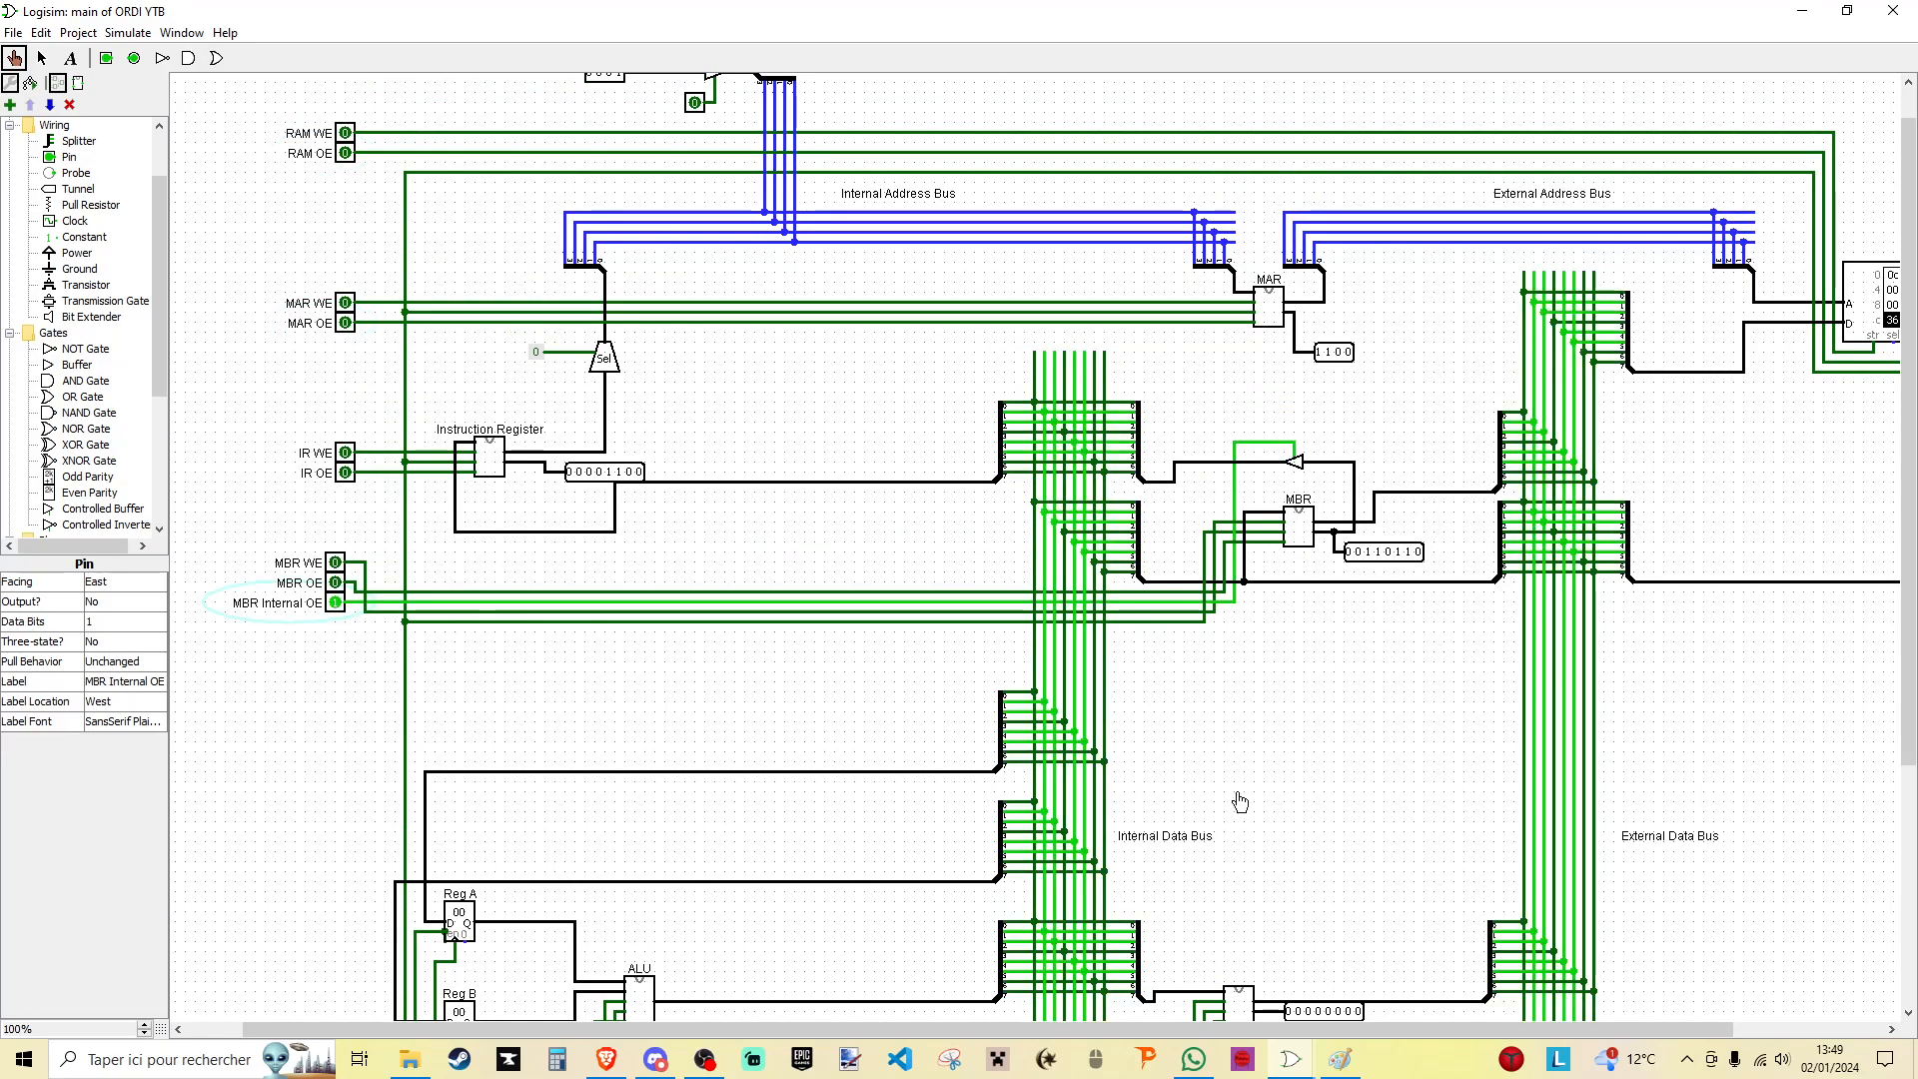
scroll(779, 634, down, 5)
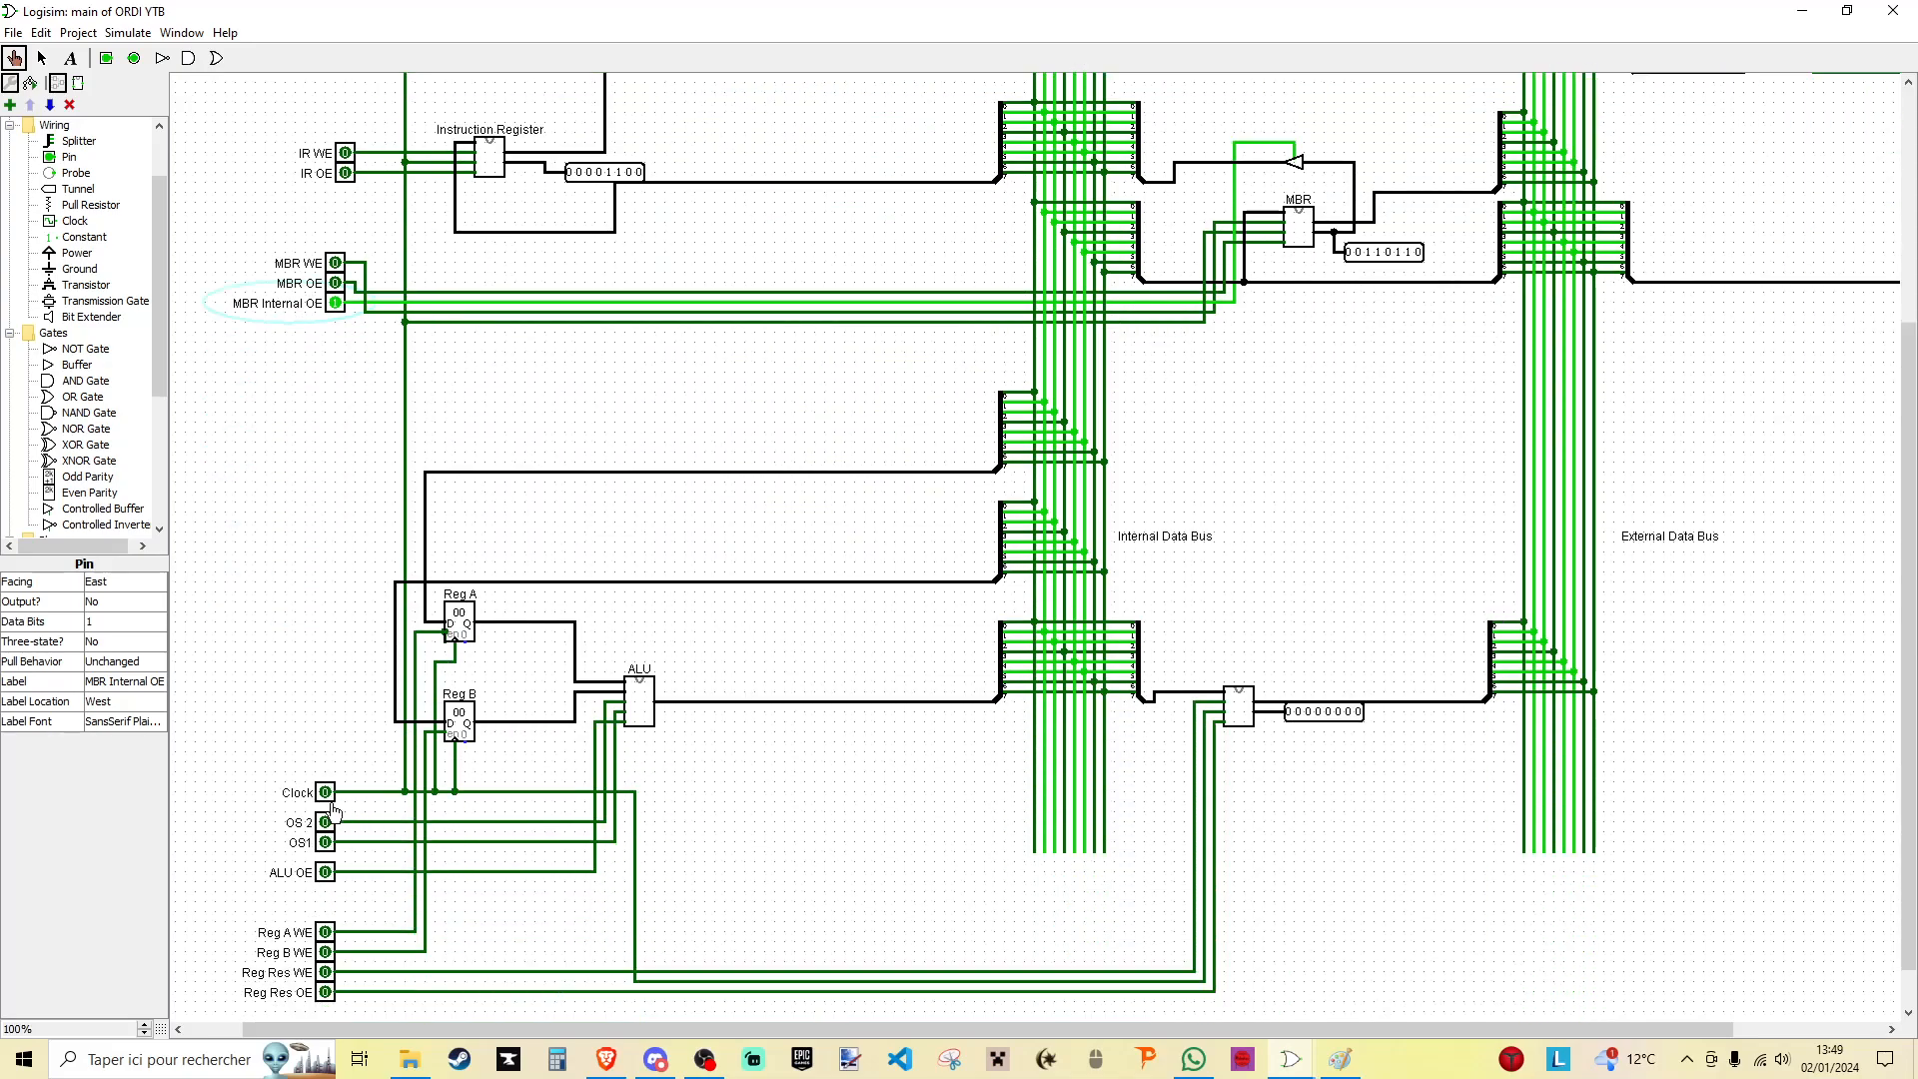
click(326, 934)
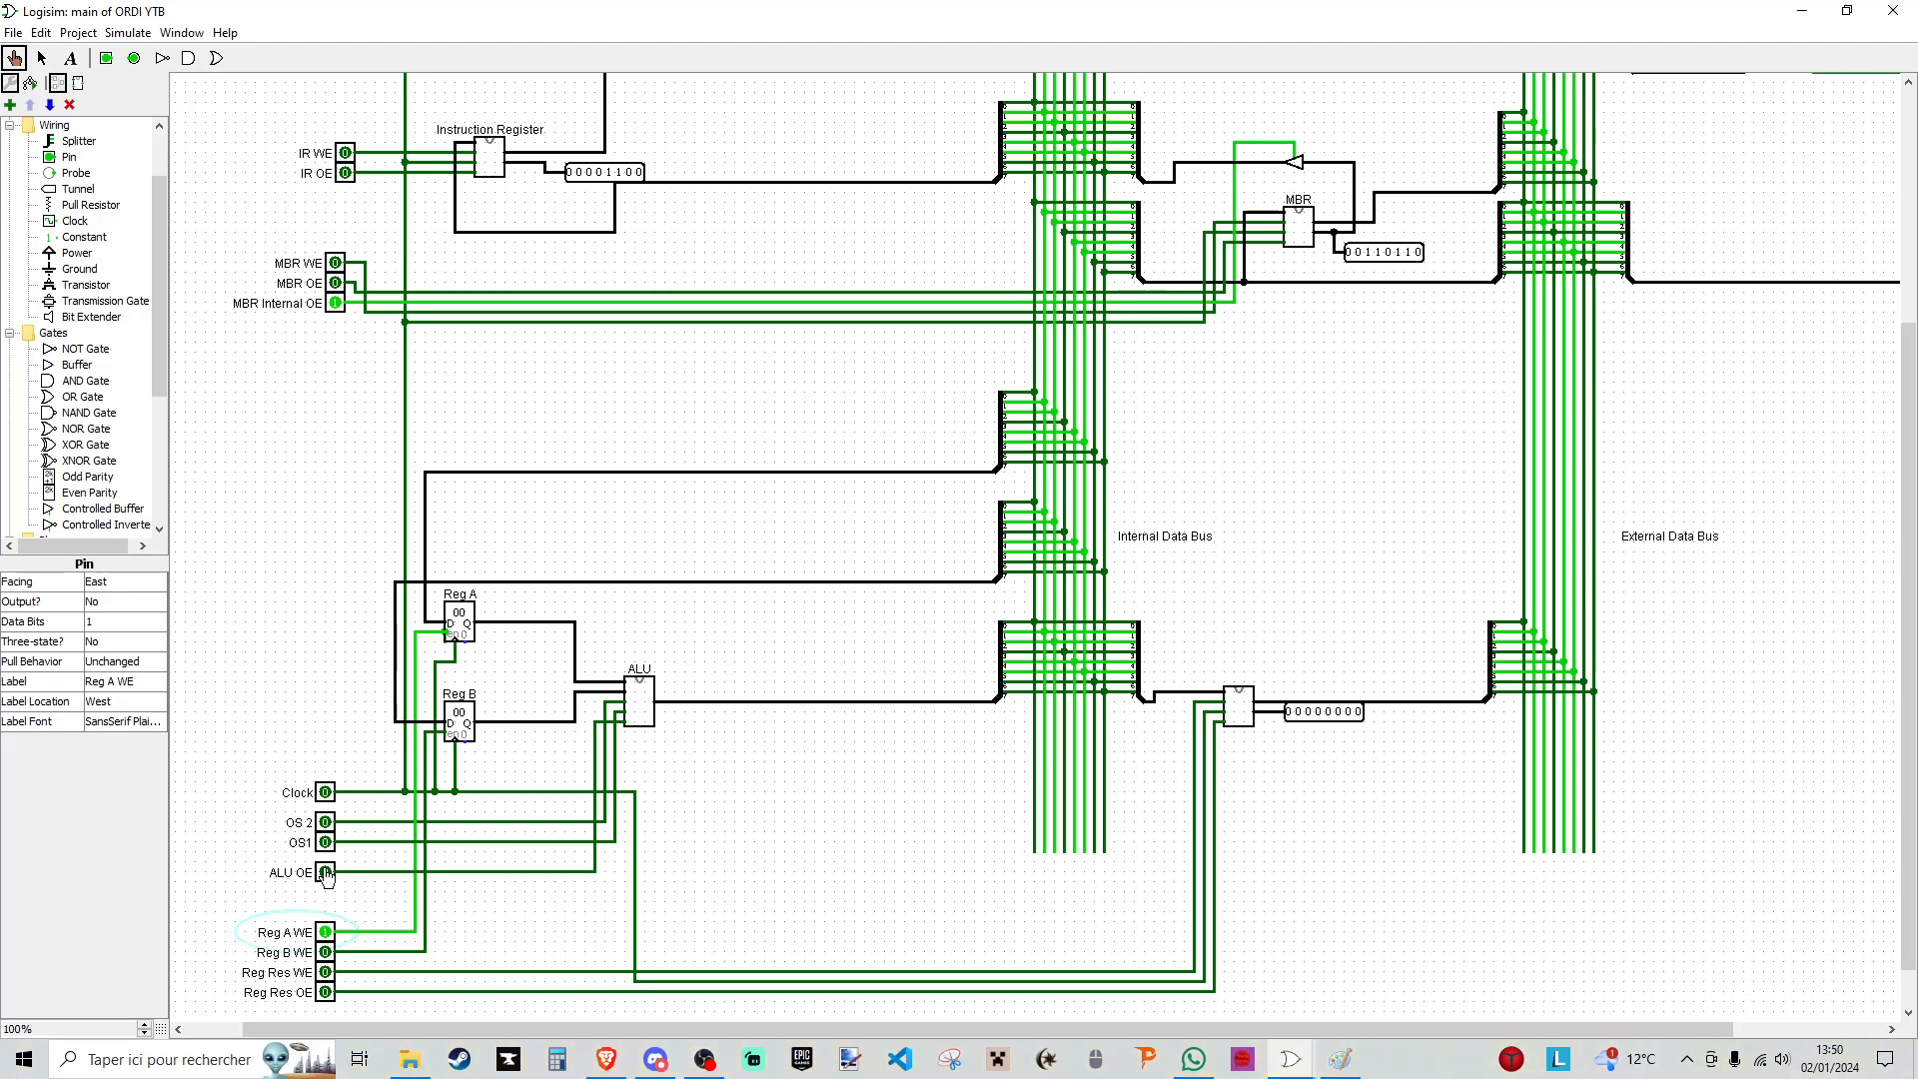
click(326, 794)
click(326, 932)
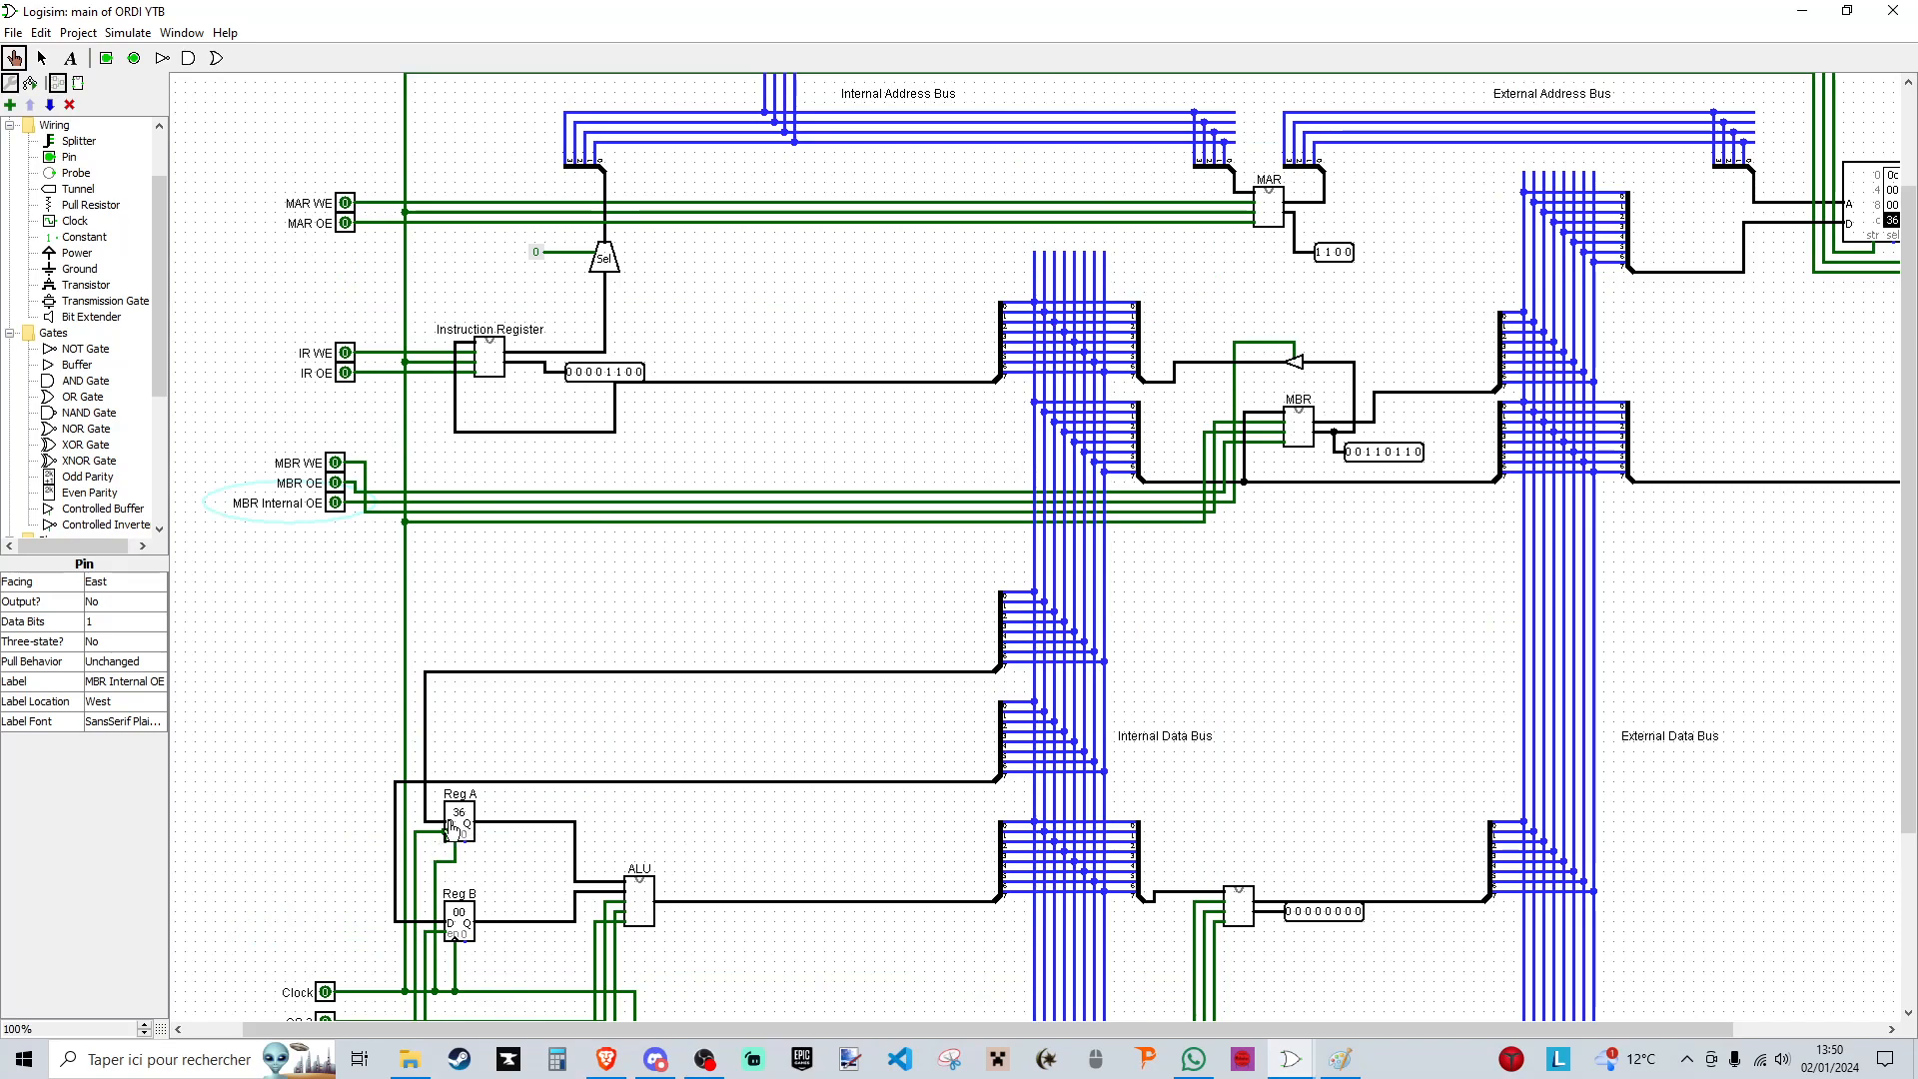
scroll(939, 780, up, 3)
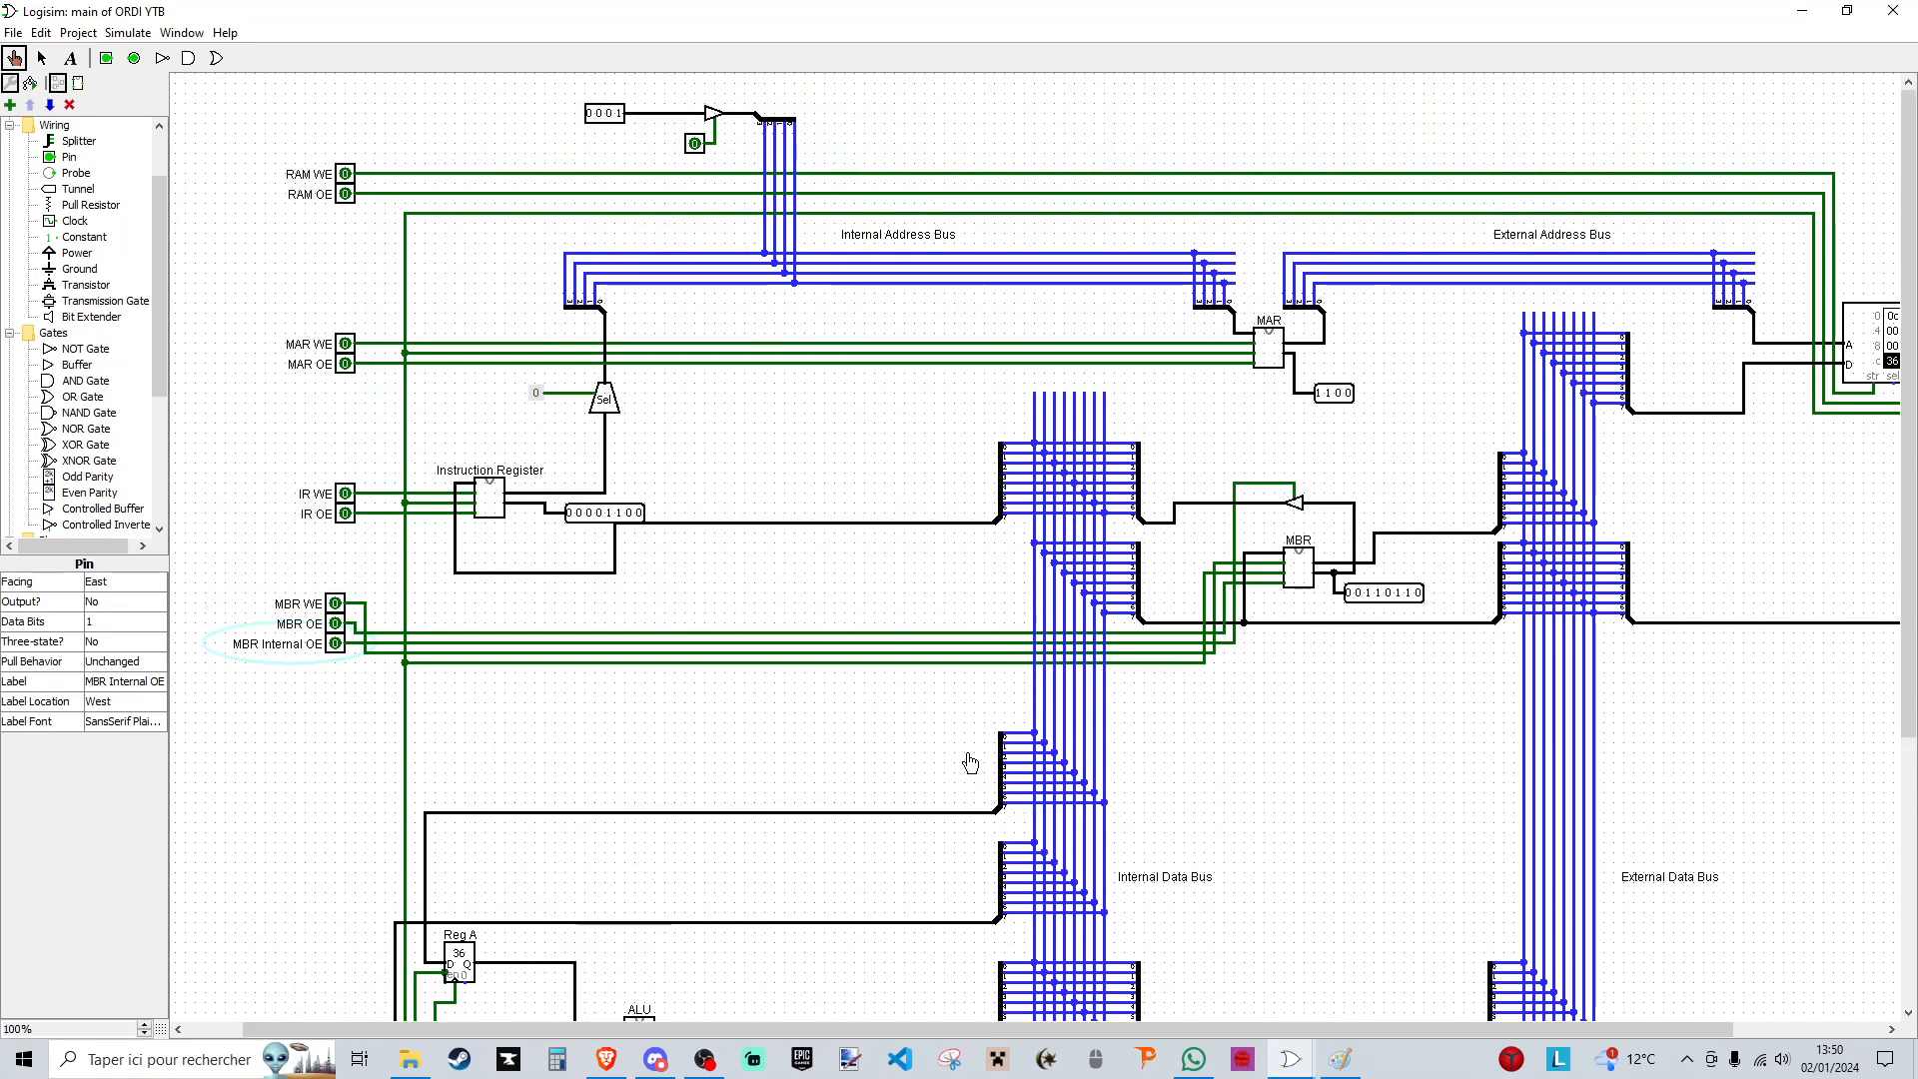
scroll(965, 752, down, 1)
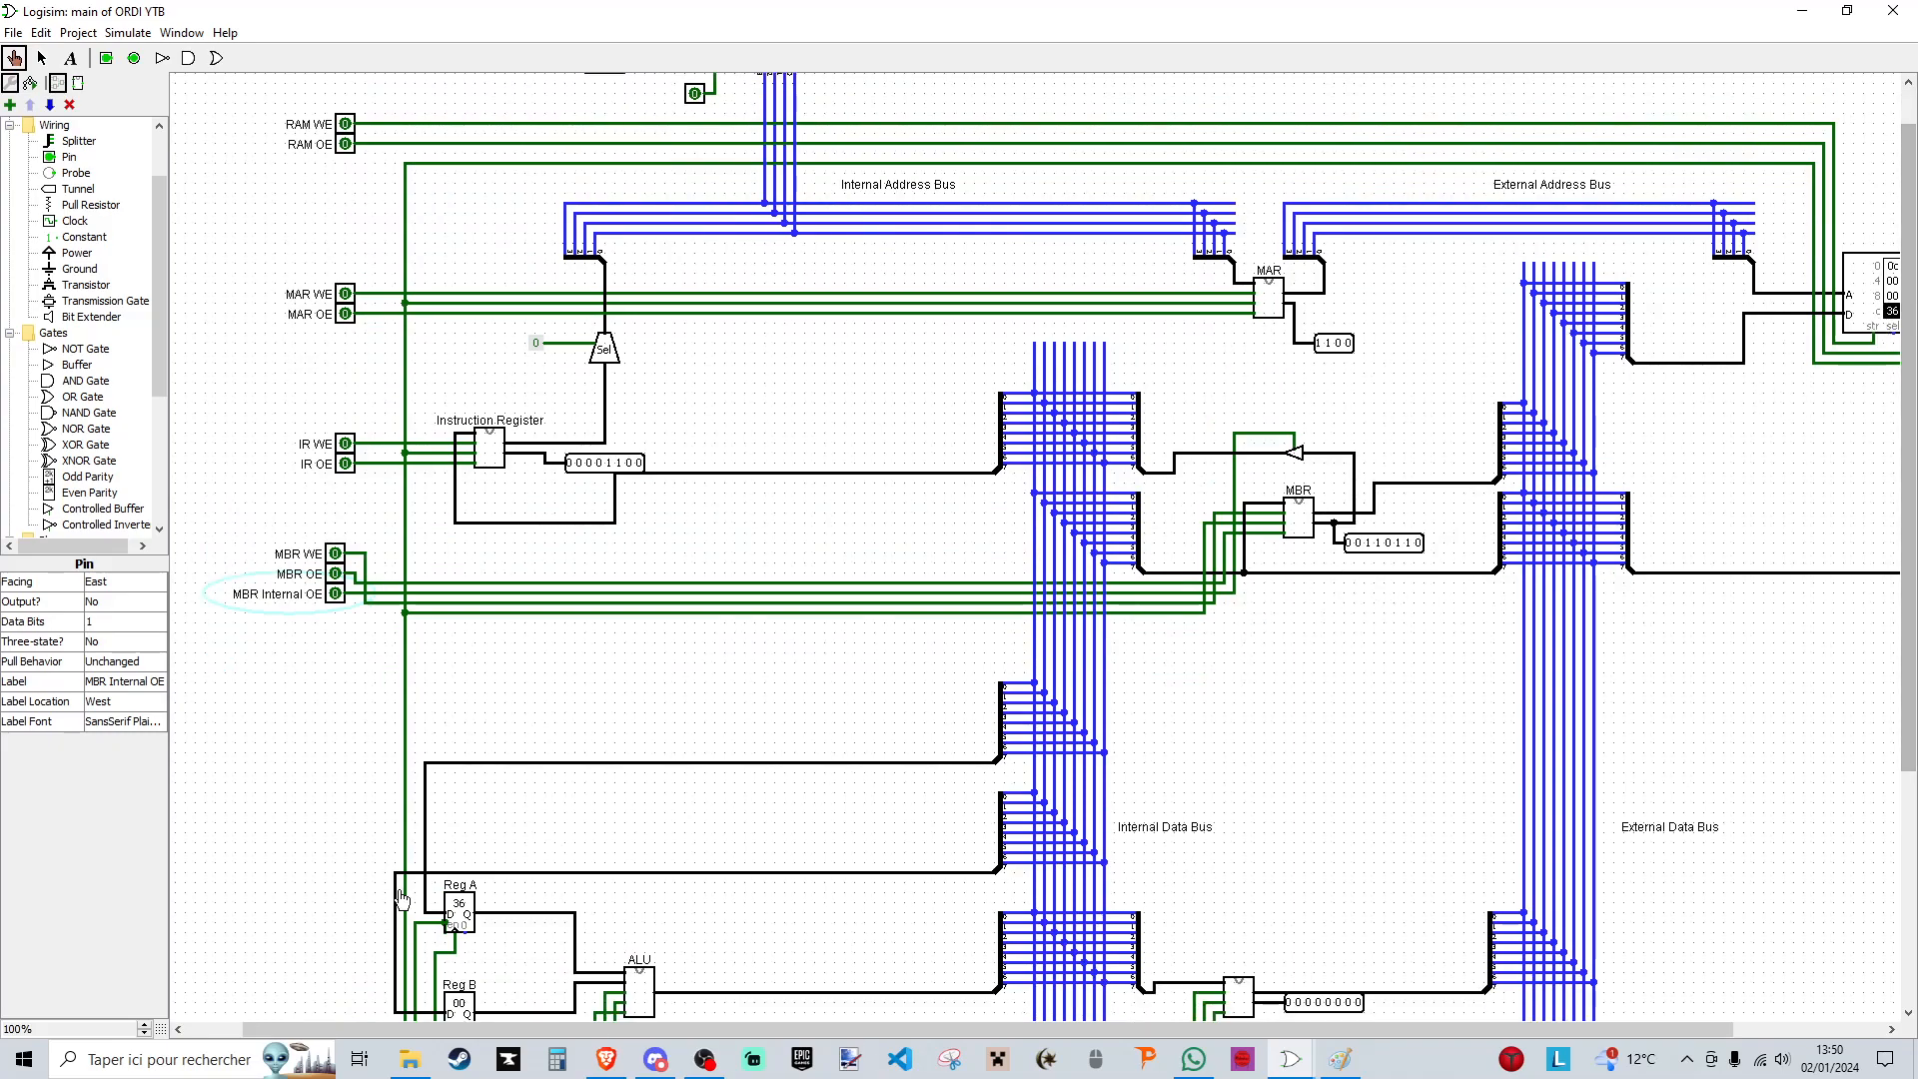
scroll(466, 855, down, 2)
scroll(463, 814, up, 3)
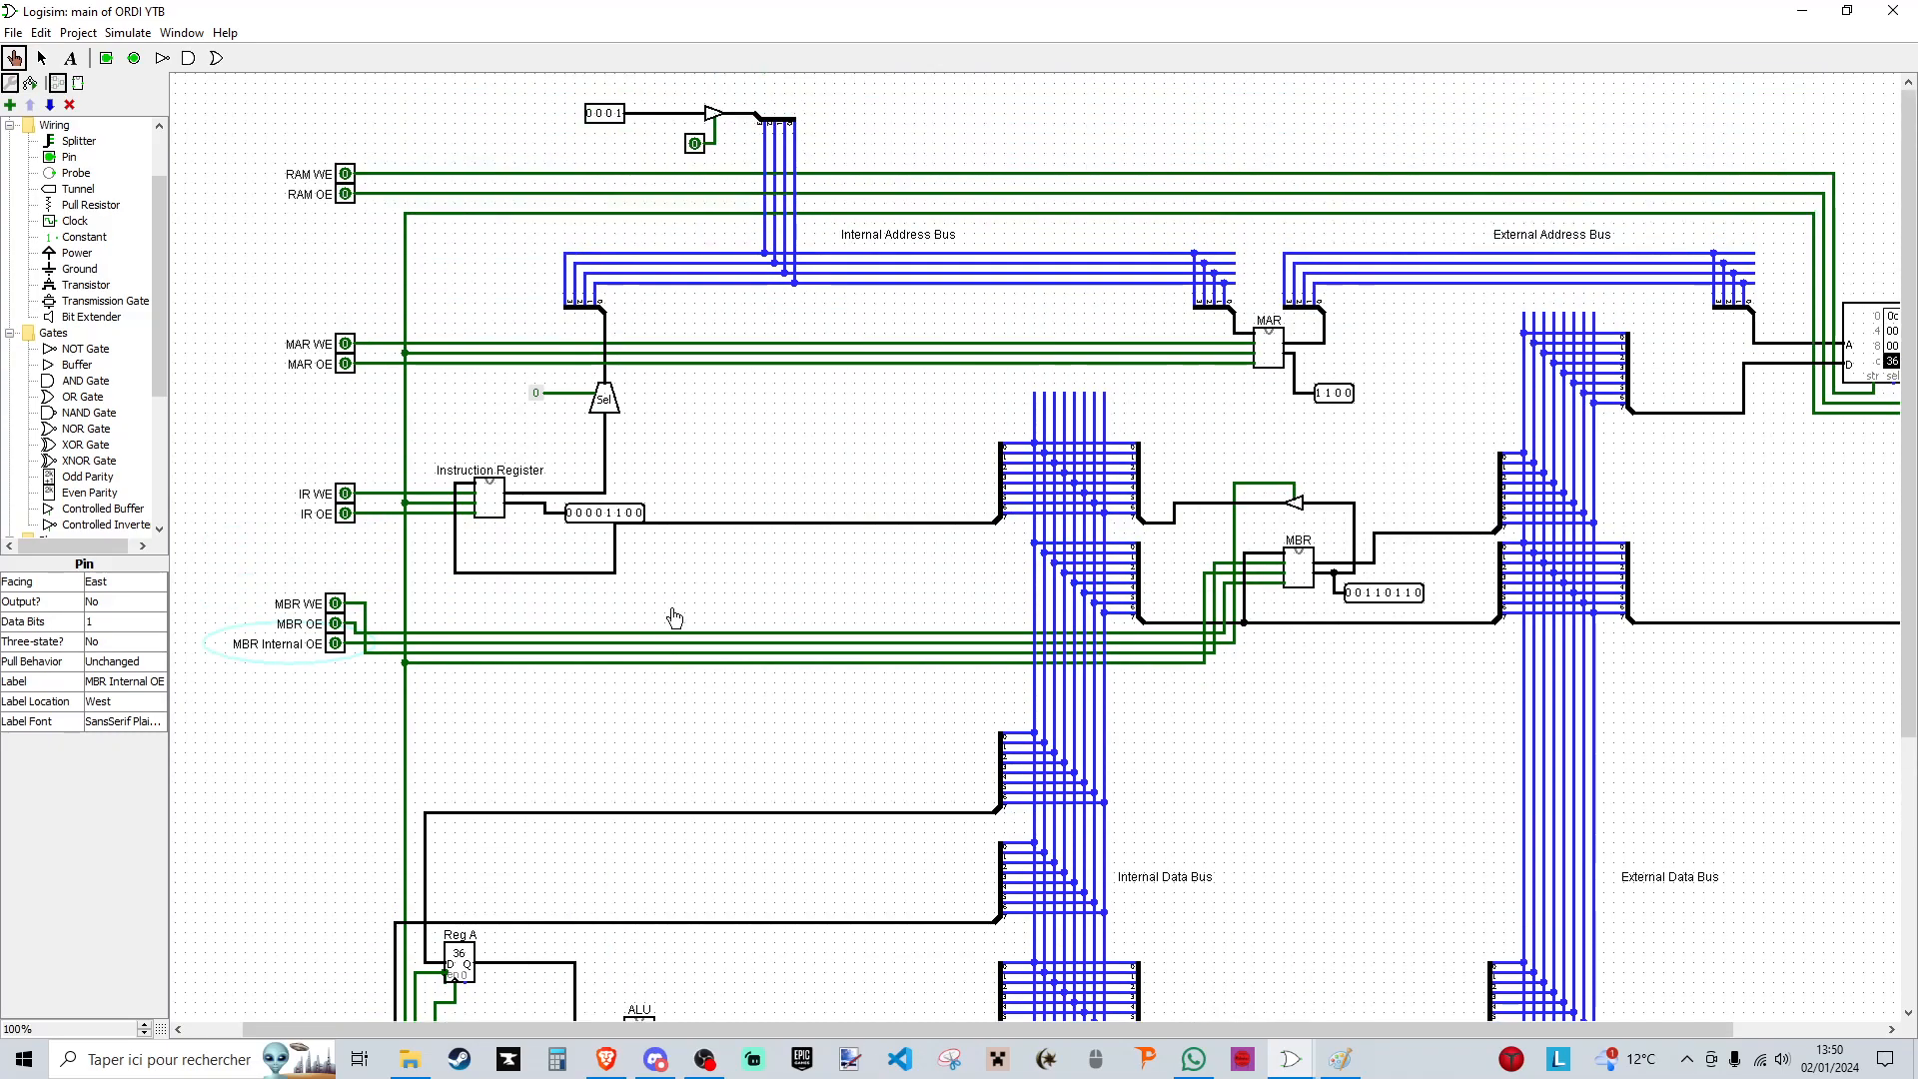
drag(999, 1029, 1379, 996)
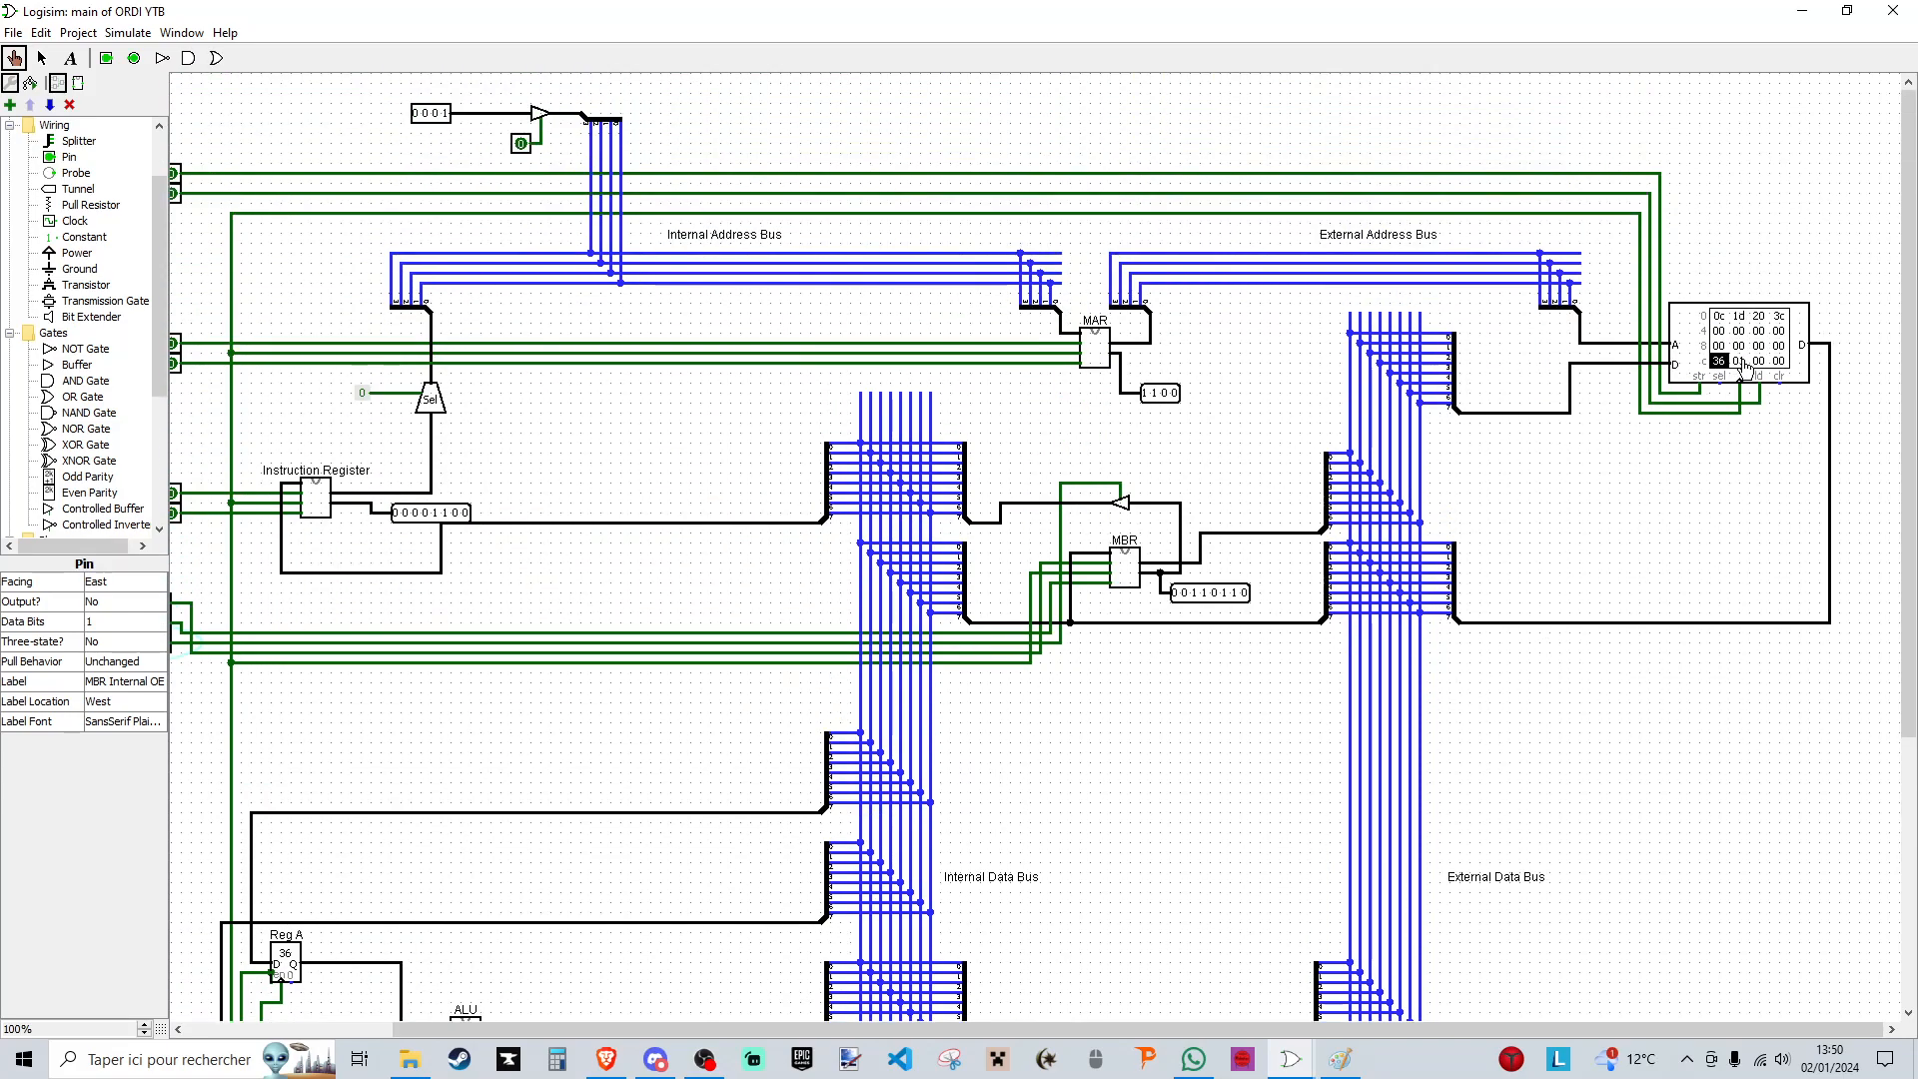
- Load address 0001 from the 4-bit input into the MAR using its buffer enable, MAR WE and a clock pulse, ending with MAR WE off
click(1456, 1041)
drag(1451, 1032, 1284, 1029)
click(715, 145)
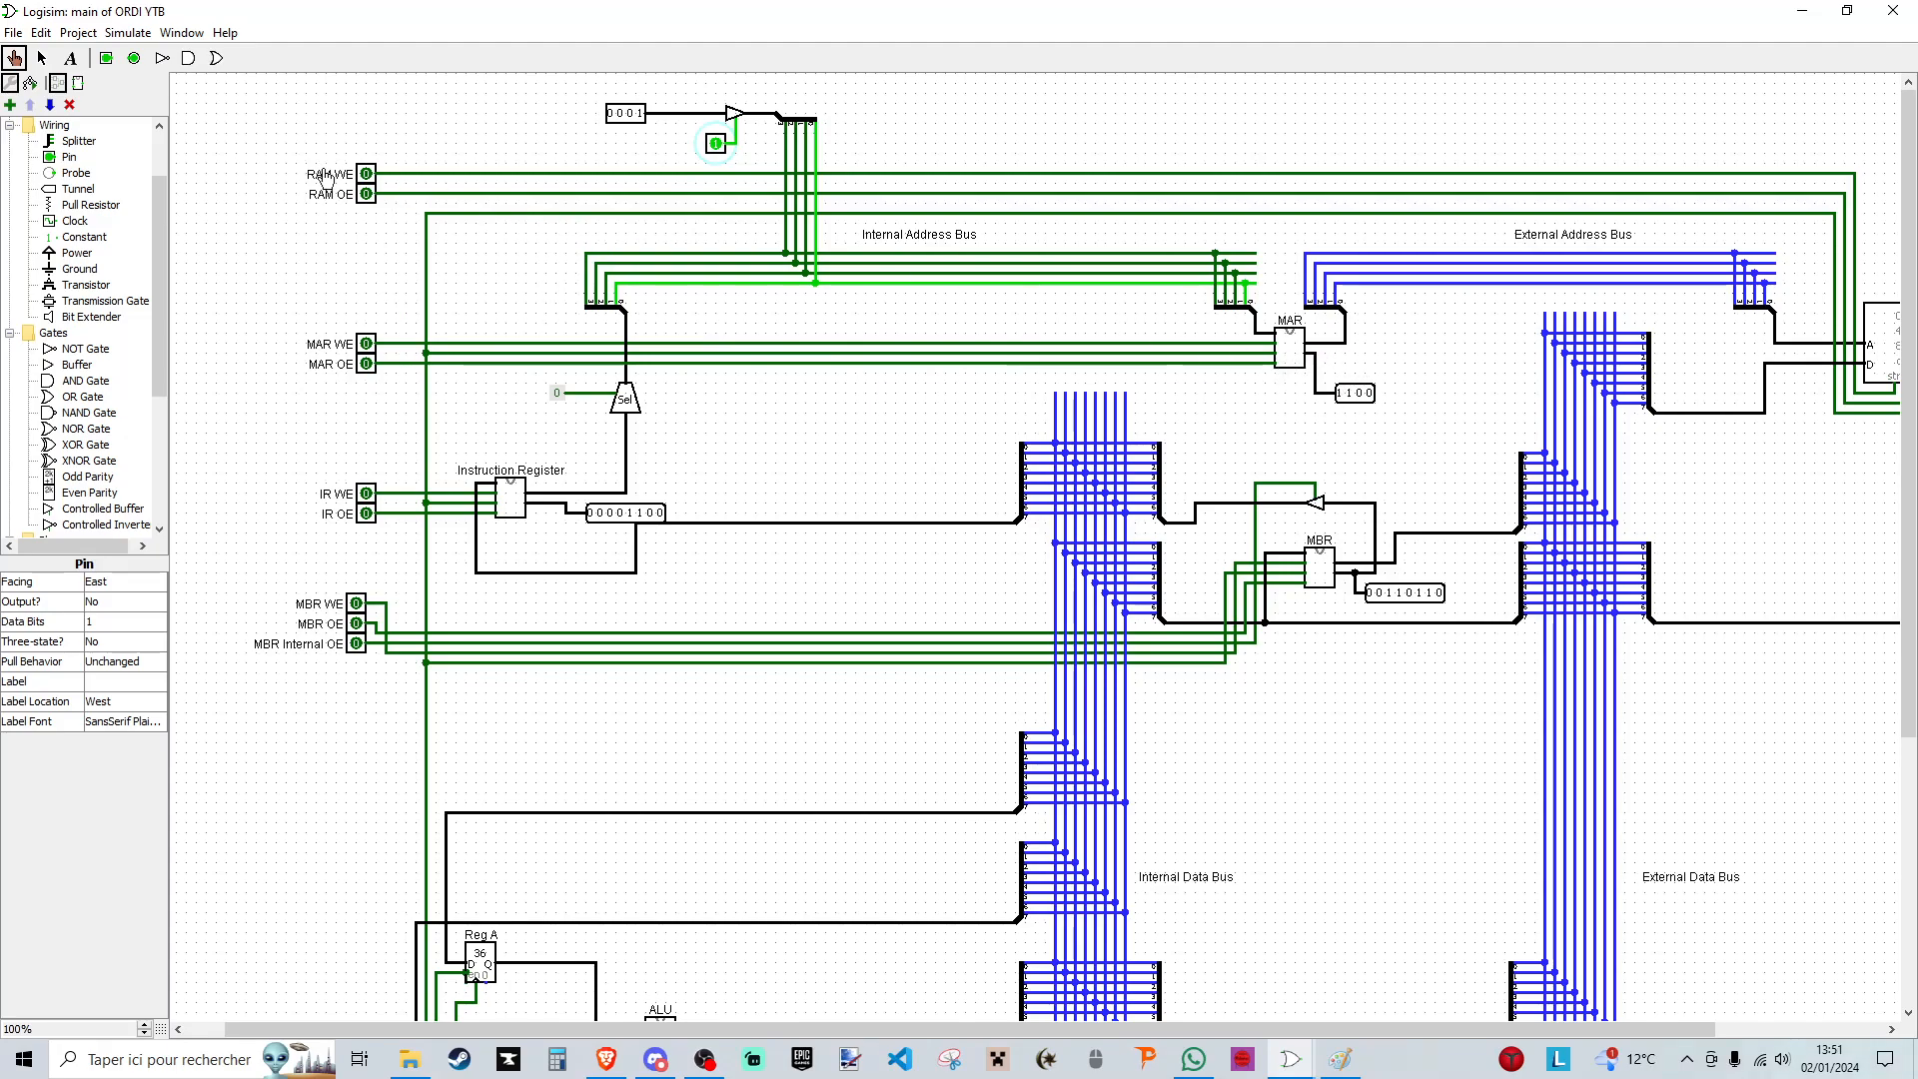
click(366, 344)
scroll(360, 600, down, 3)
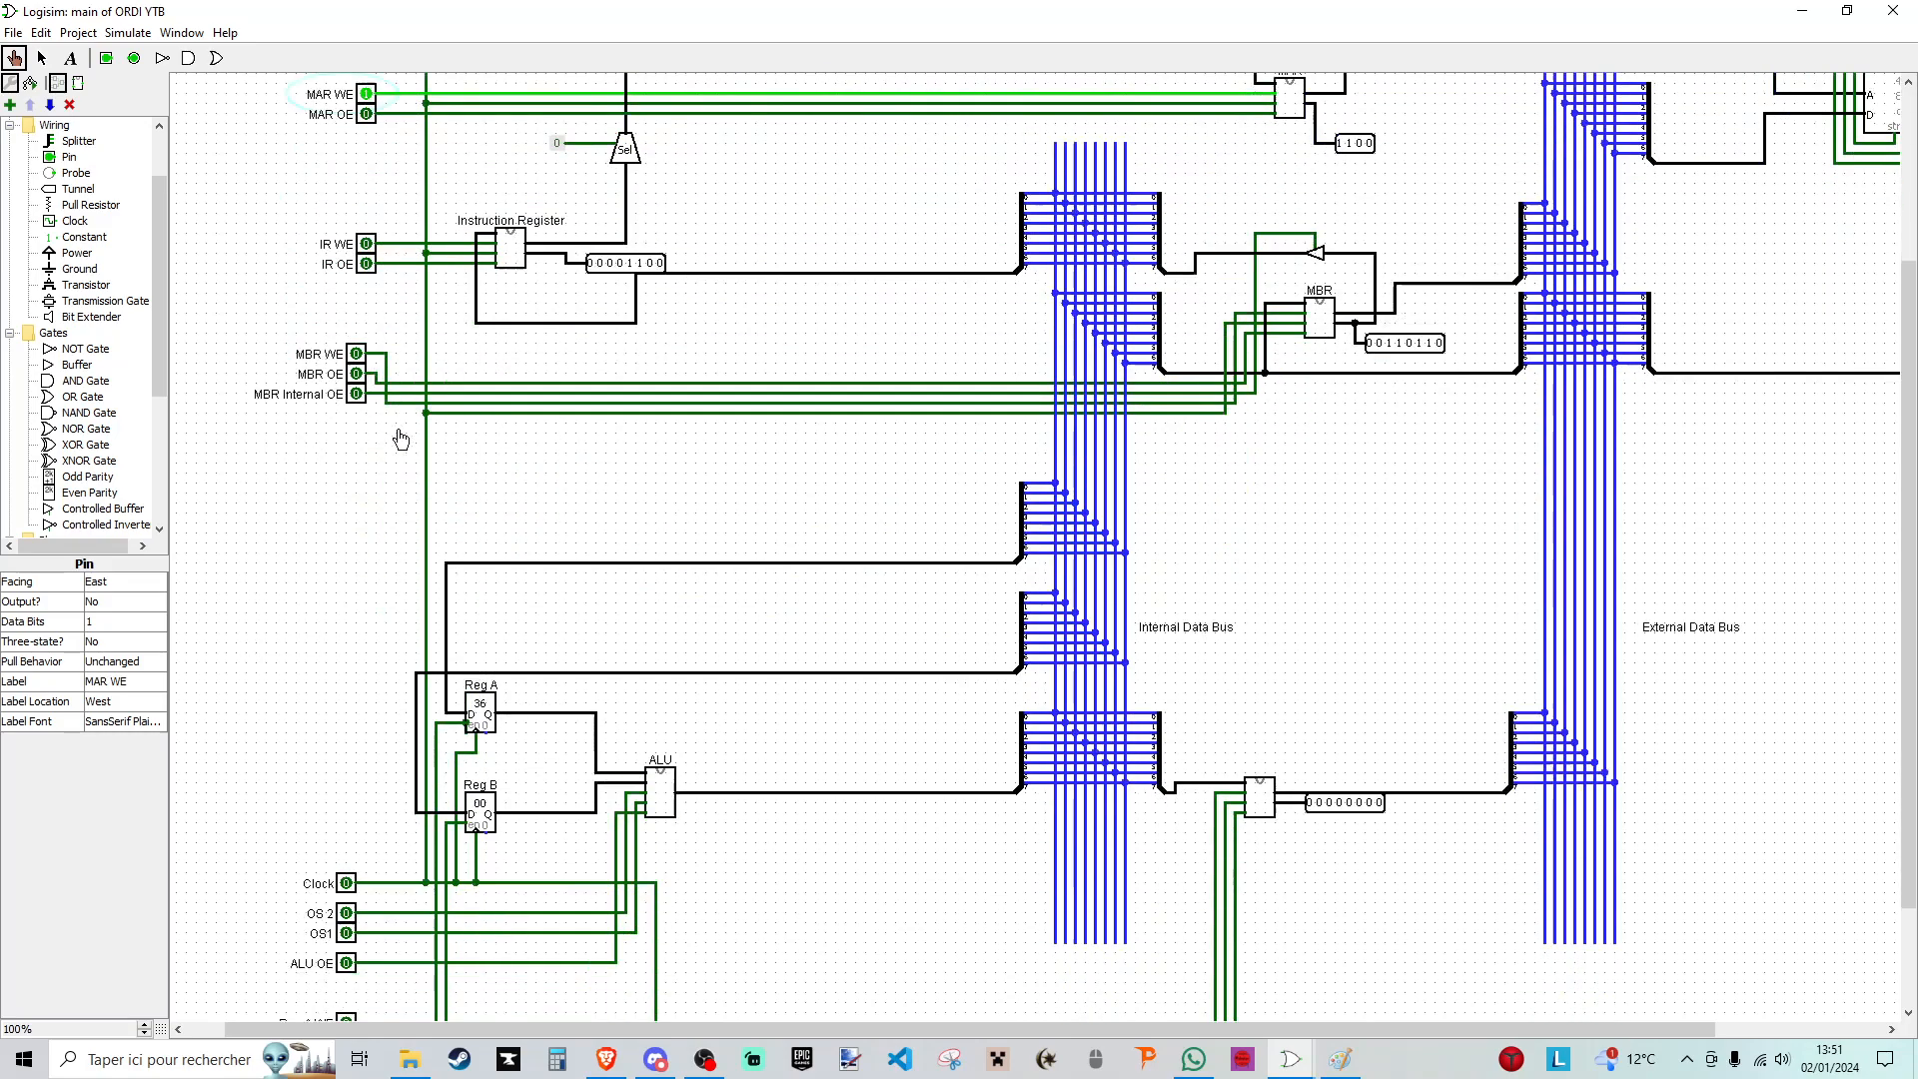
double_click(347, 835)
scroll(375, 370, up, 3)
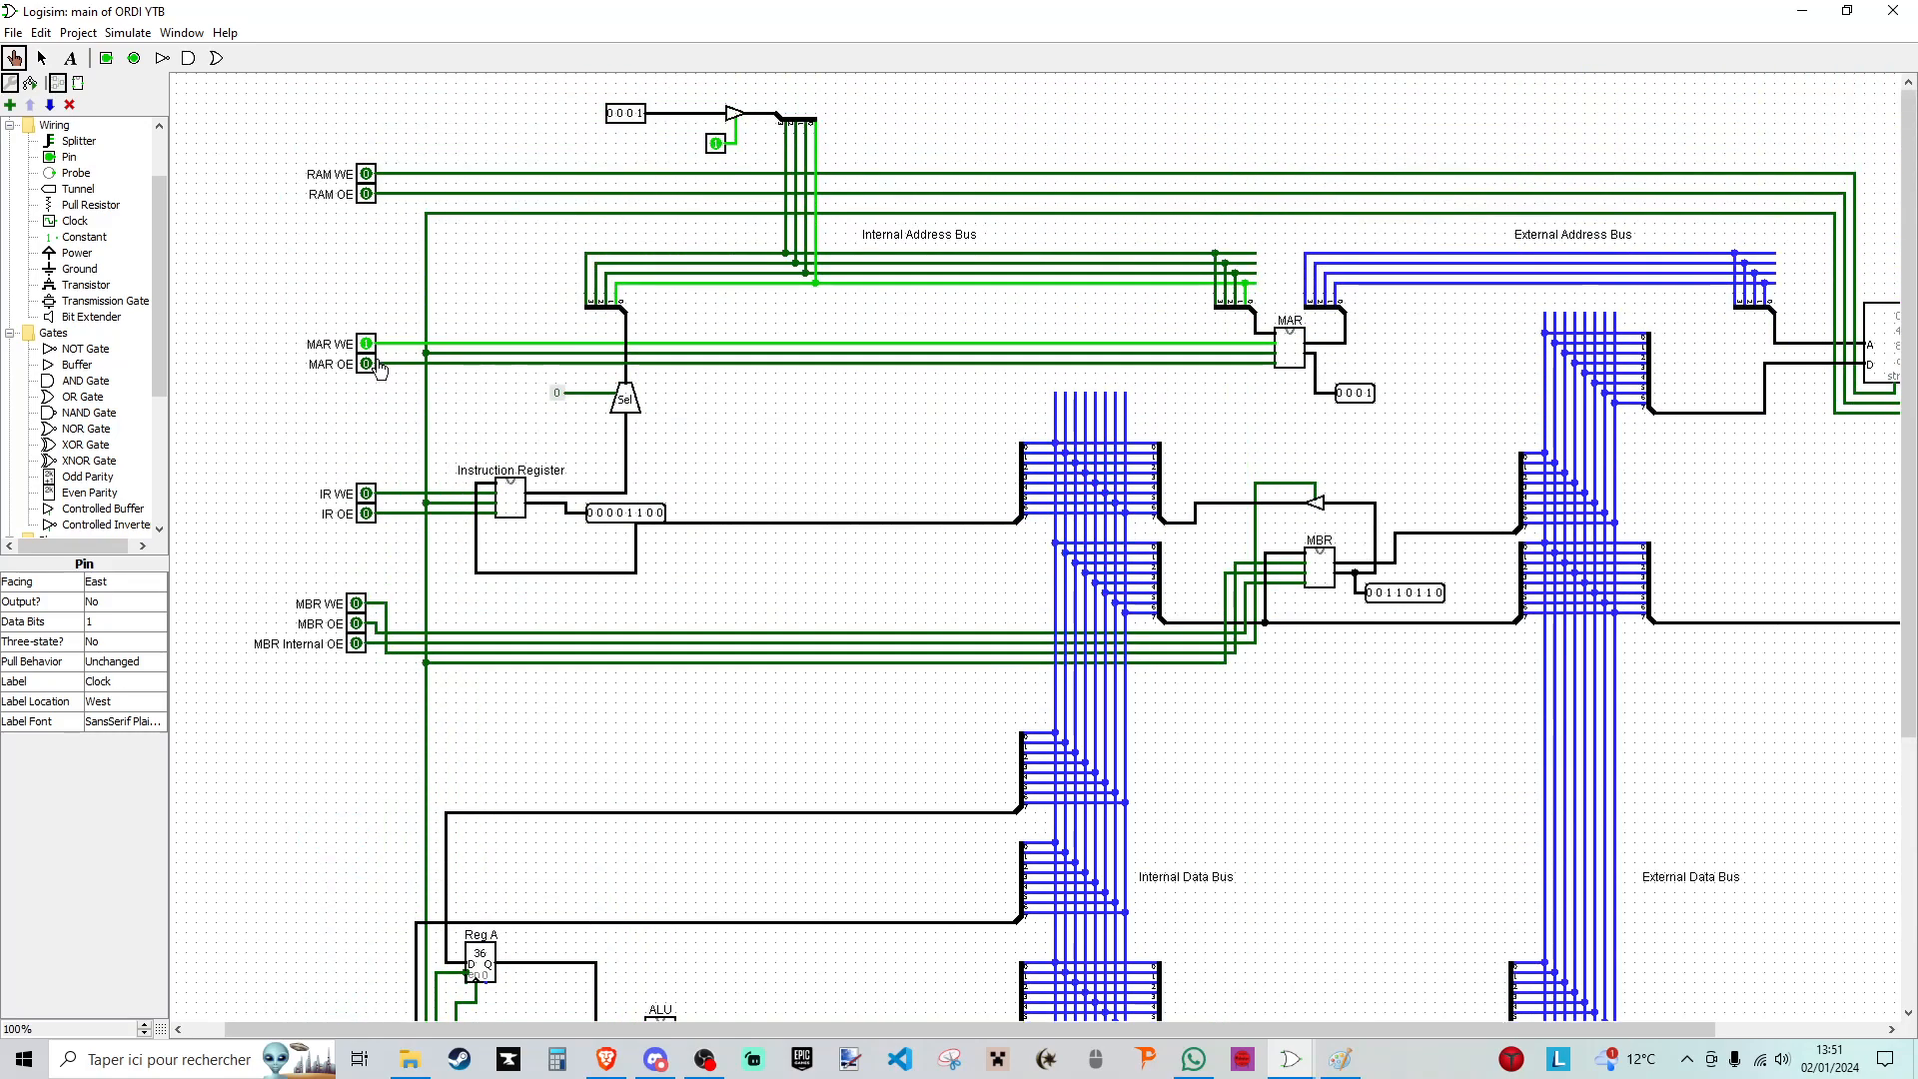
click(367, 345)
- Switch on MAR OE, disable the 4-bit input's buffer, and switch on RAM OE to output the addressed instruction
click(365, 365)
click(715, 145)
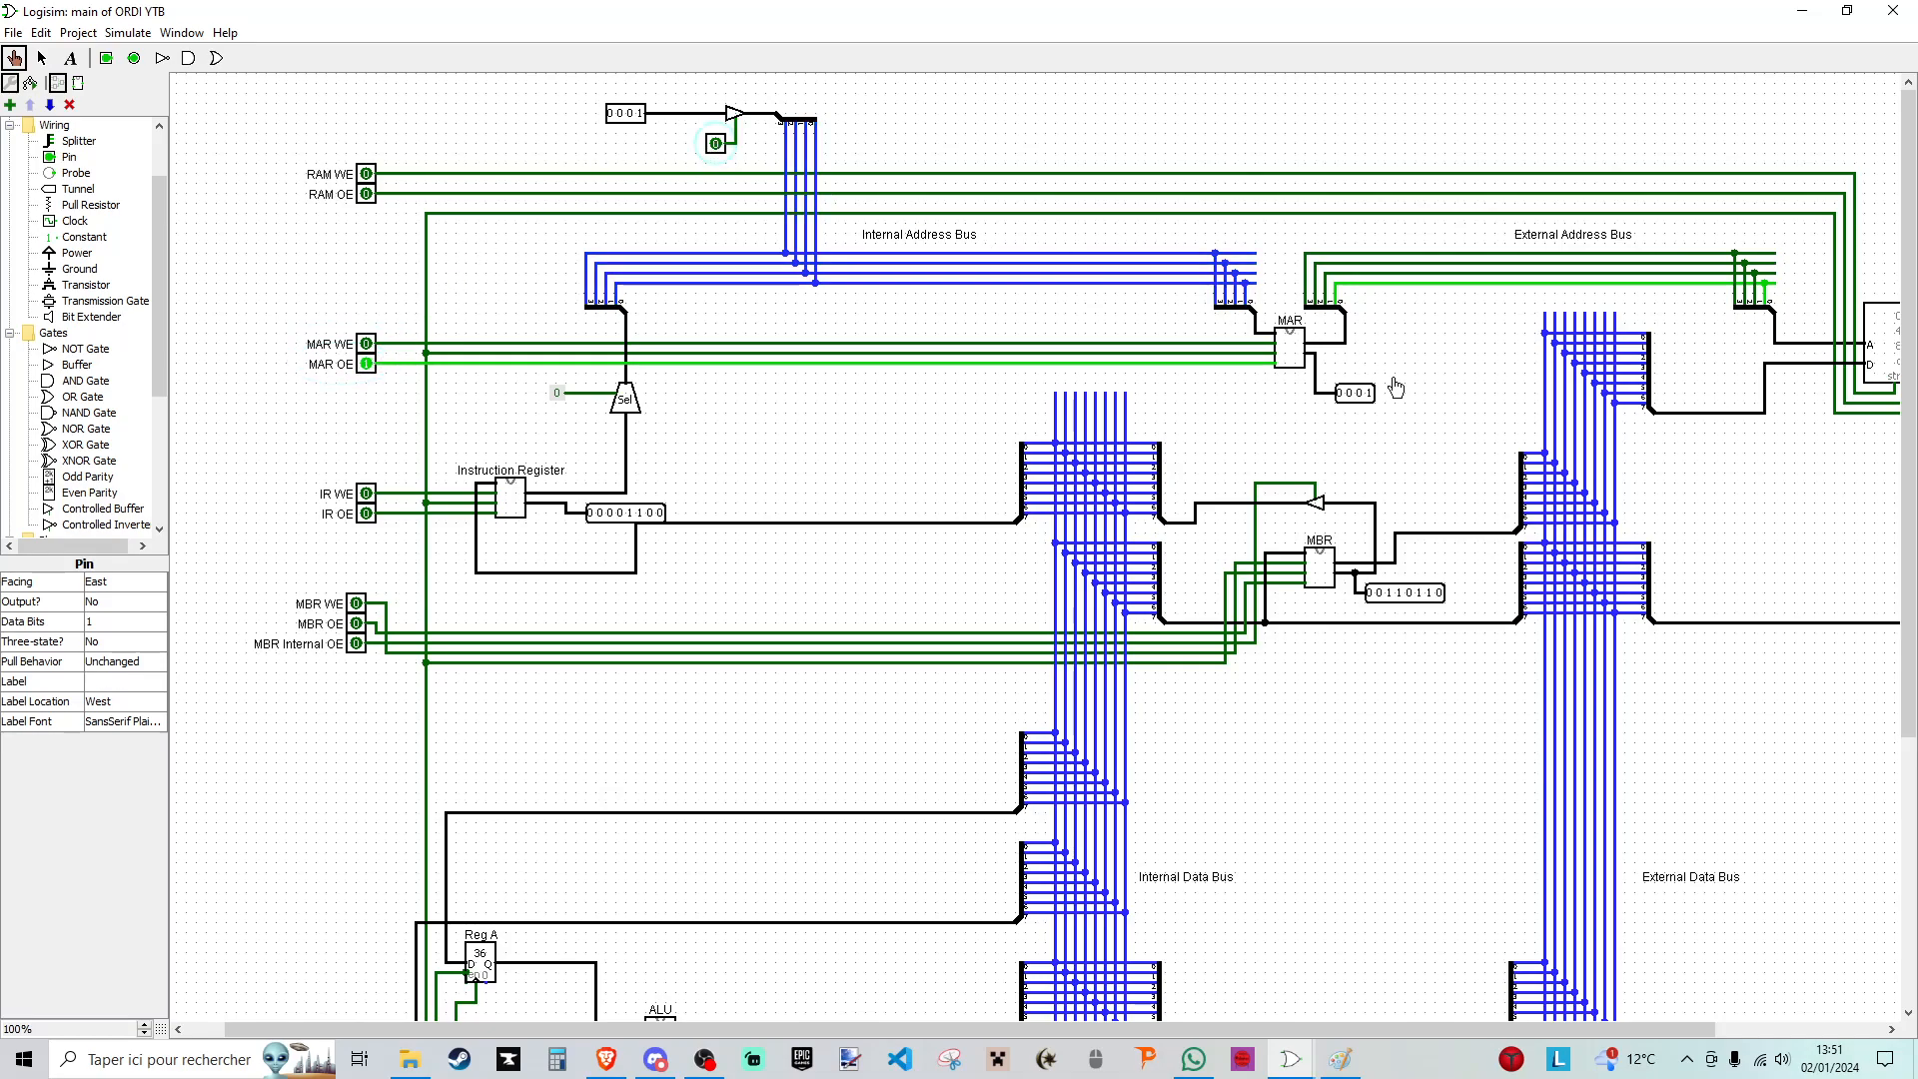
click(366, 196)
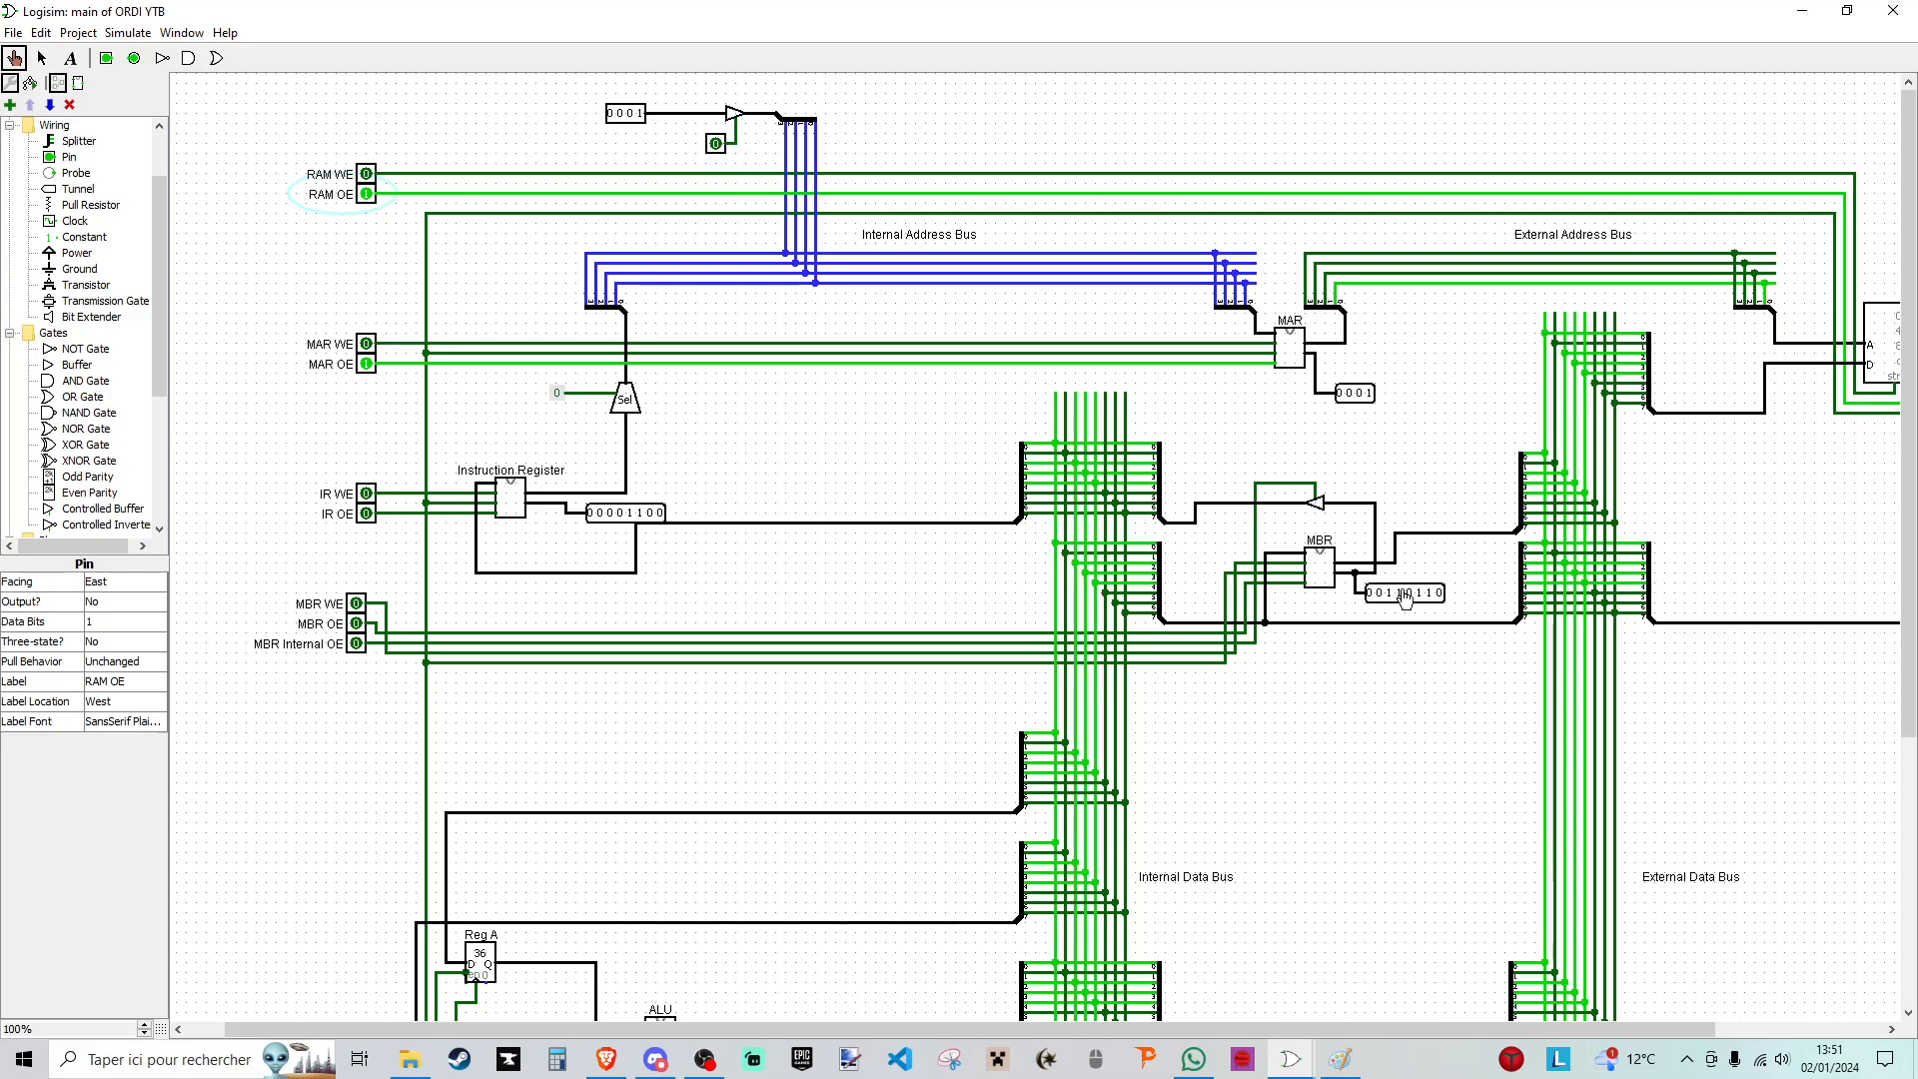
- Load the instruction into the MBR using MBR WE and a clock pulse, advance the 4-bit address input to 0010, and switch MBR WE off
click(357, 605)
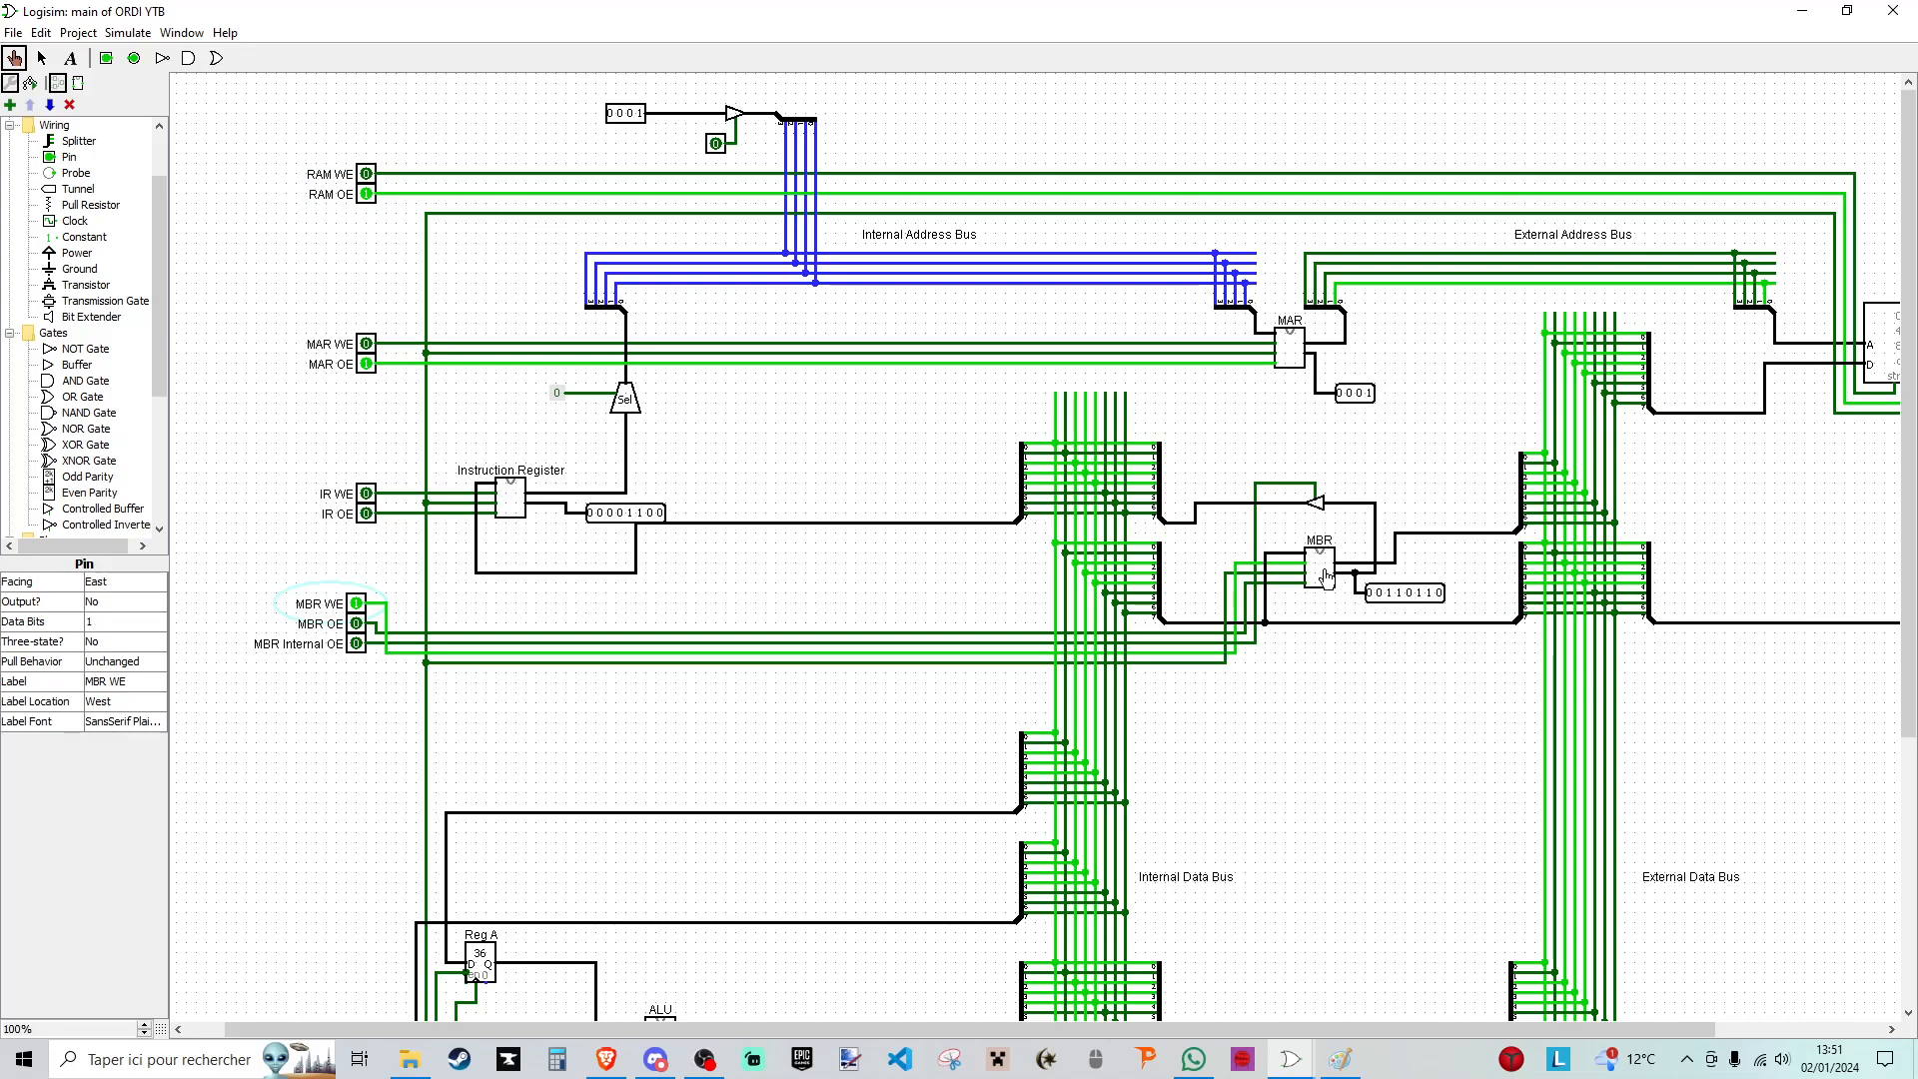
click(640, 115)
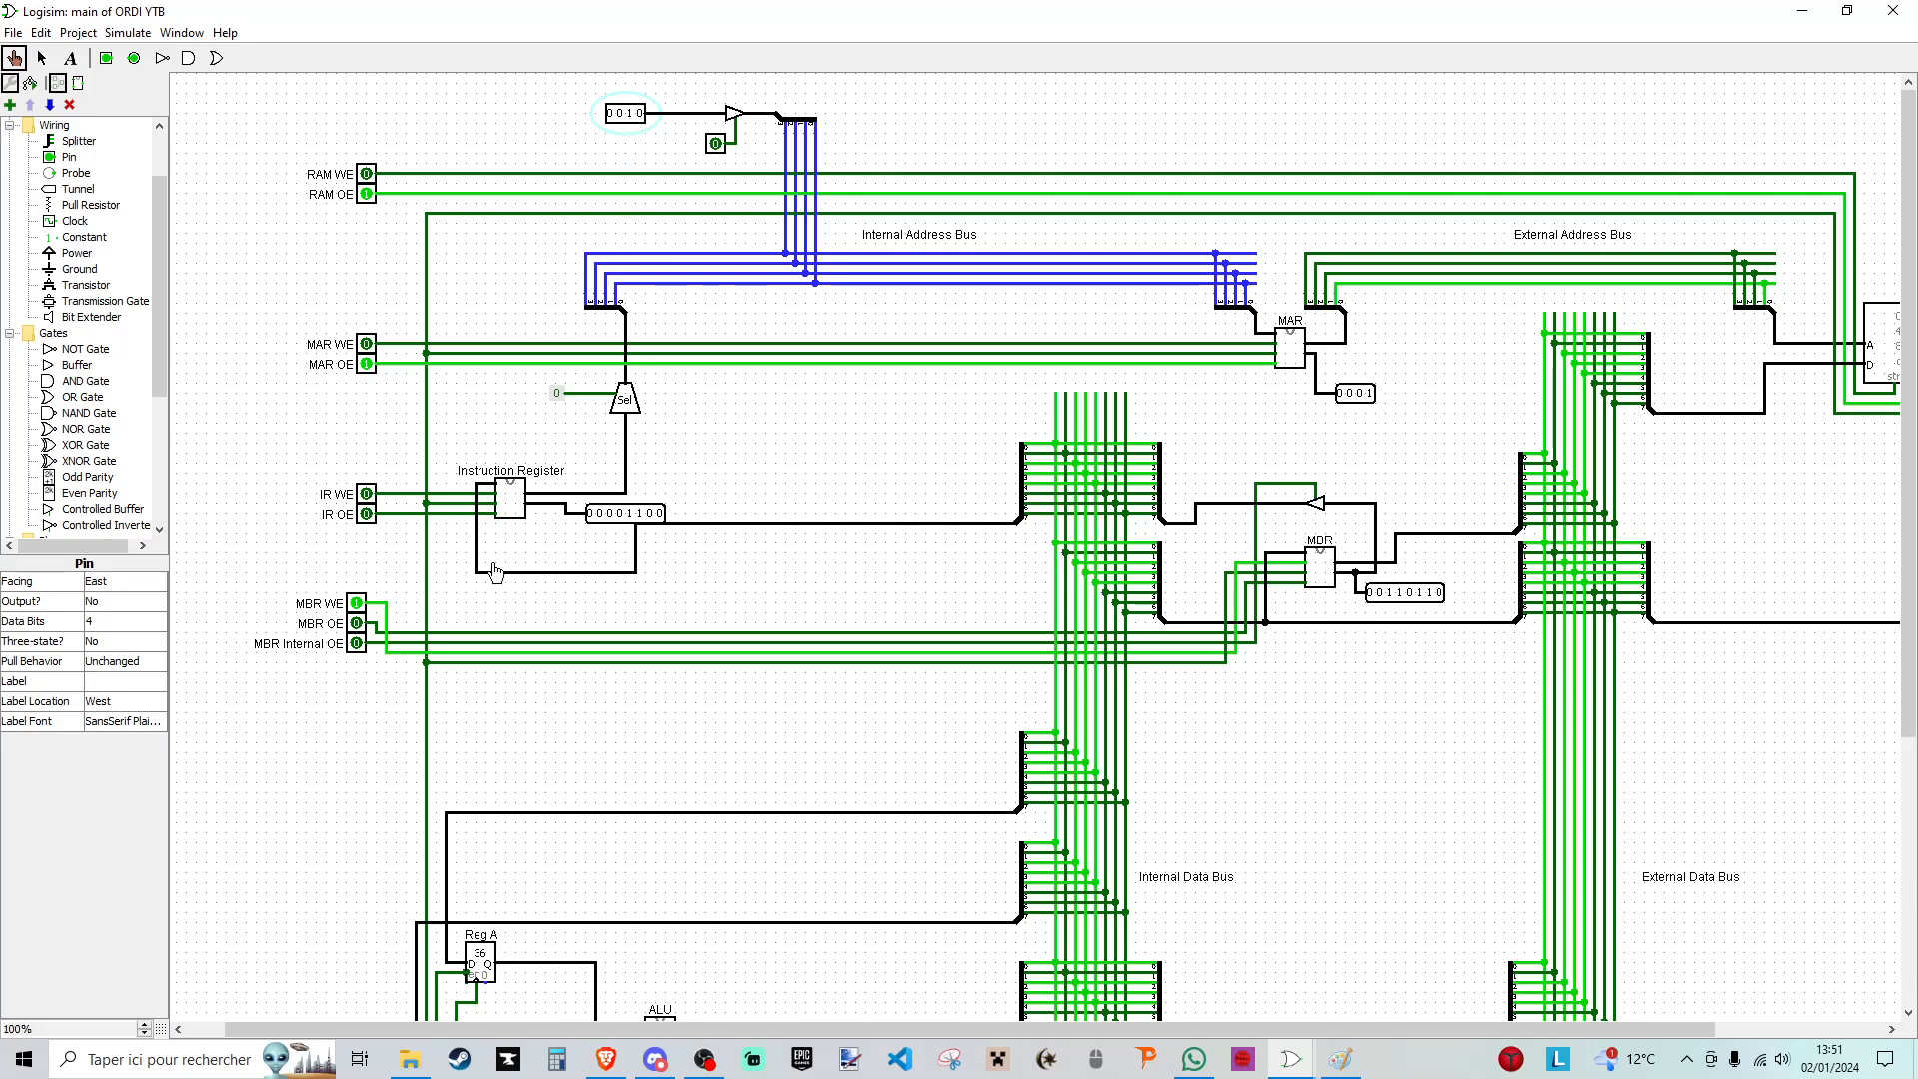
scroll(441, 587, down, 5)
click(348, 837)
click(347, 837)
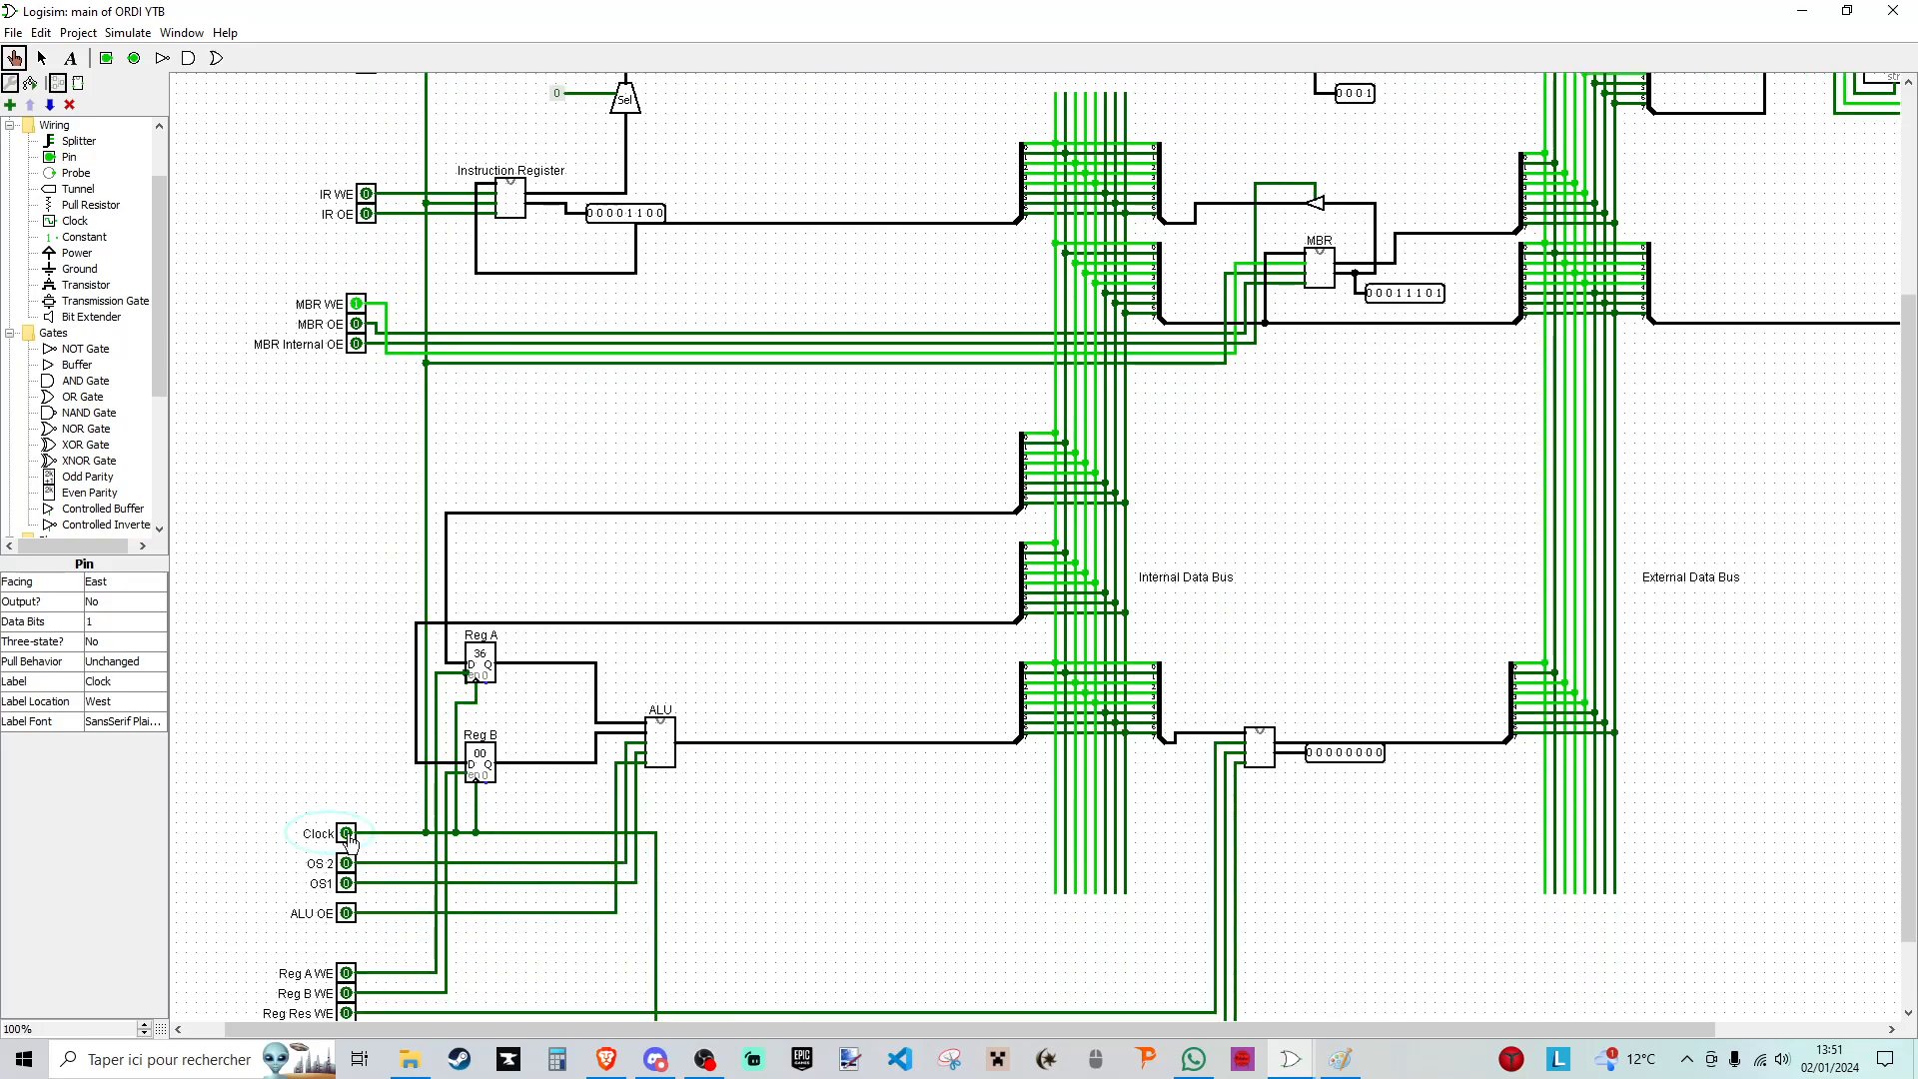
scroll(537, 595, up, 5)
click(356, 454)
- Switch off MAR OE and RAM OE after the instruction read to free the external buses
scroll(372, 222, up, 5)
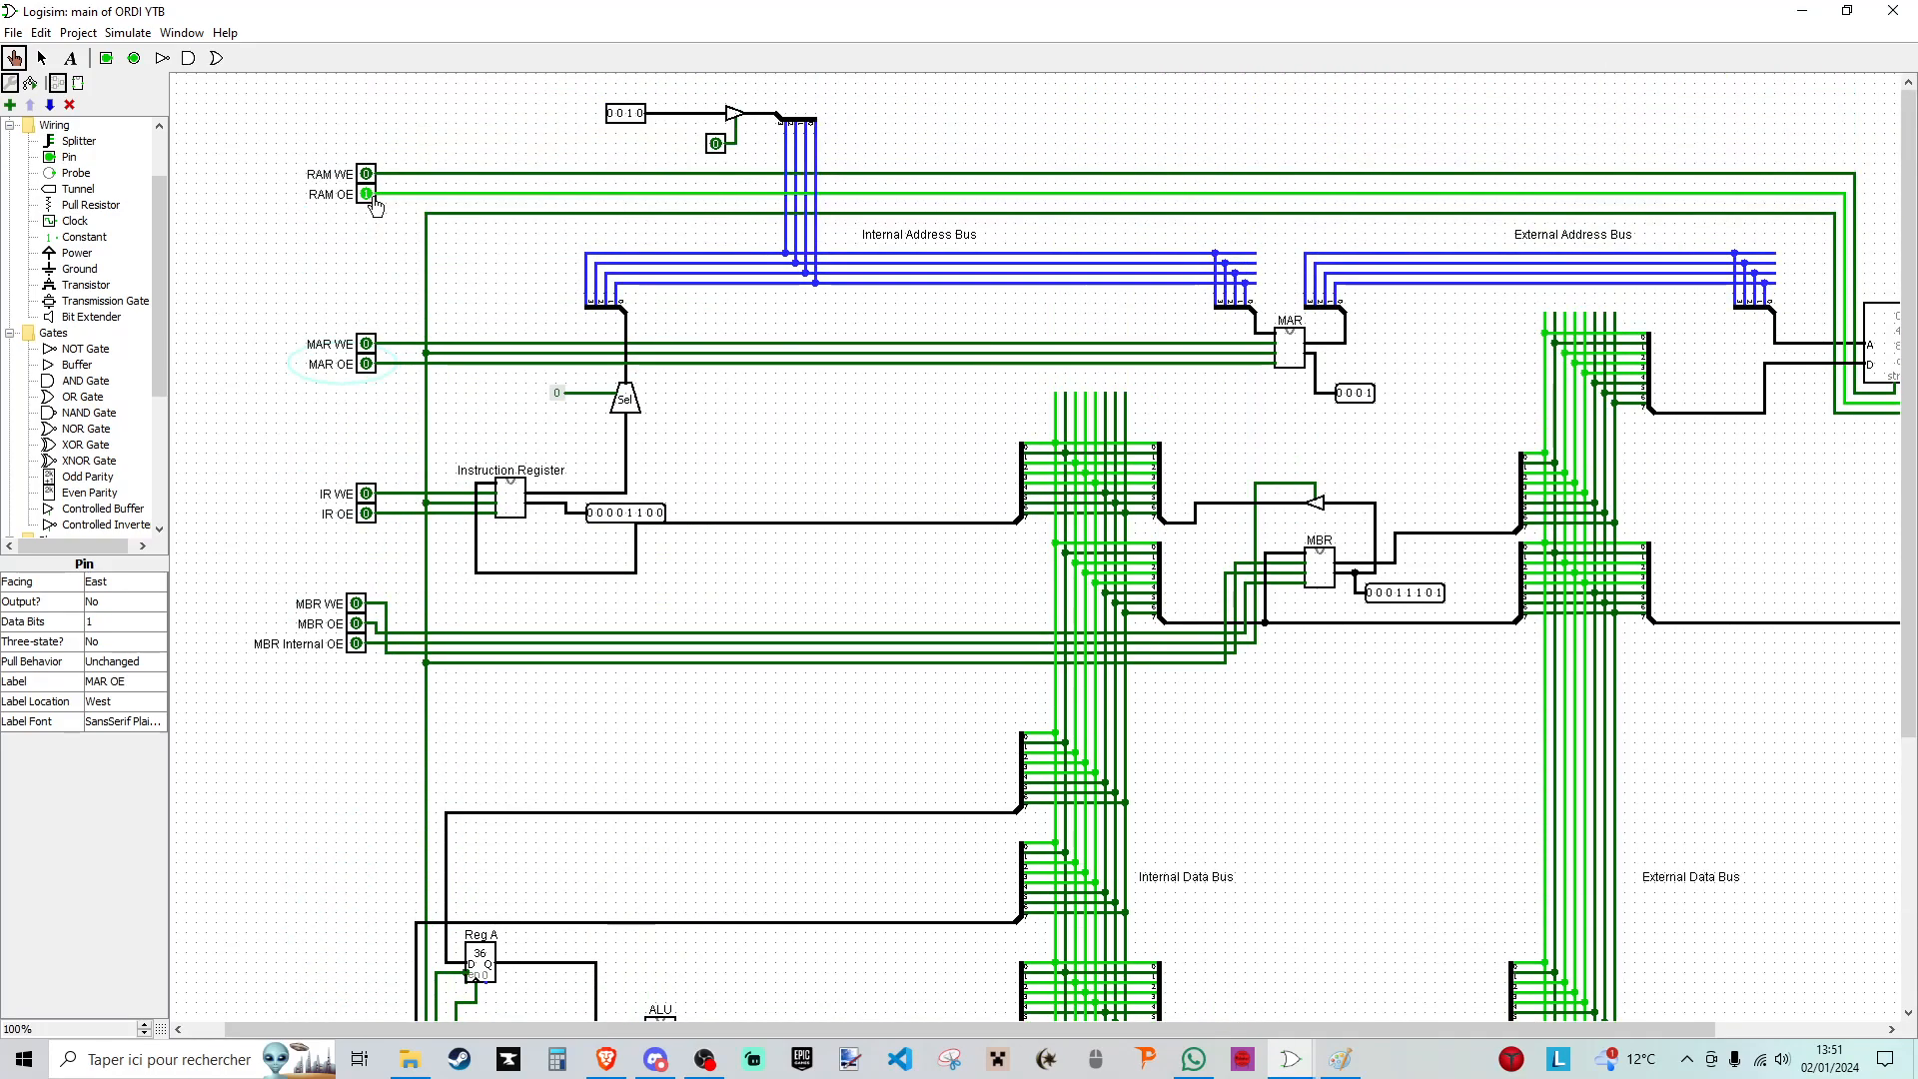
click(366, 194)
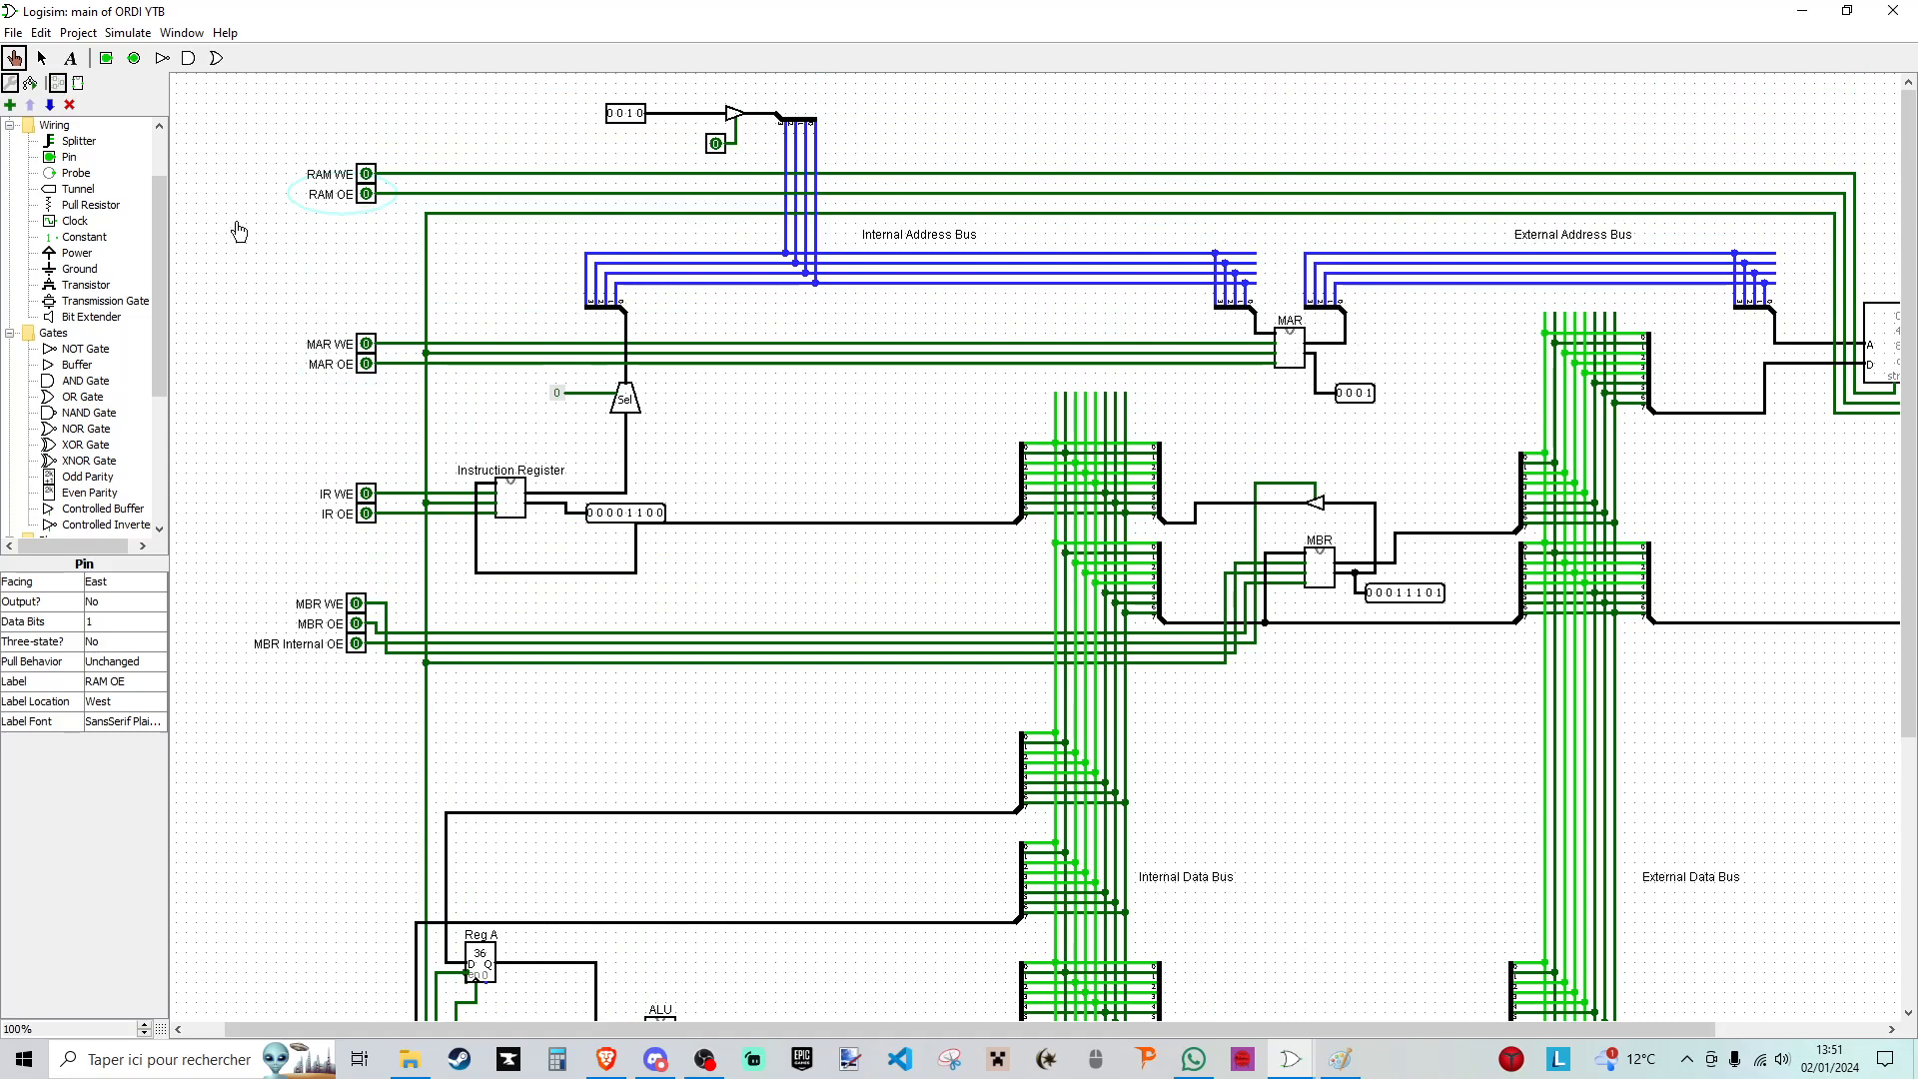
click(367, 364)
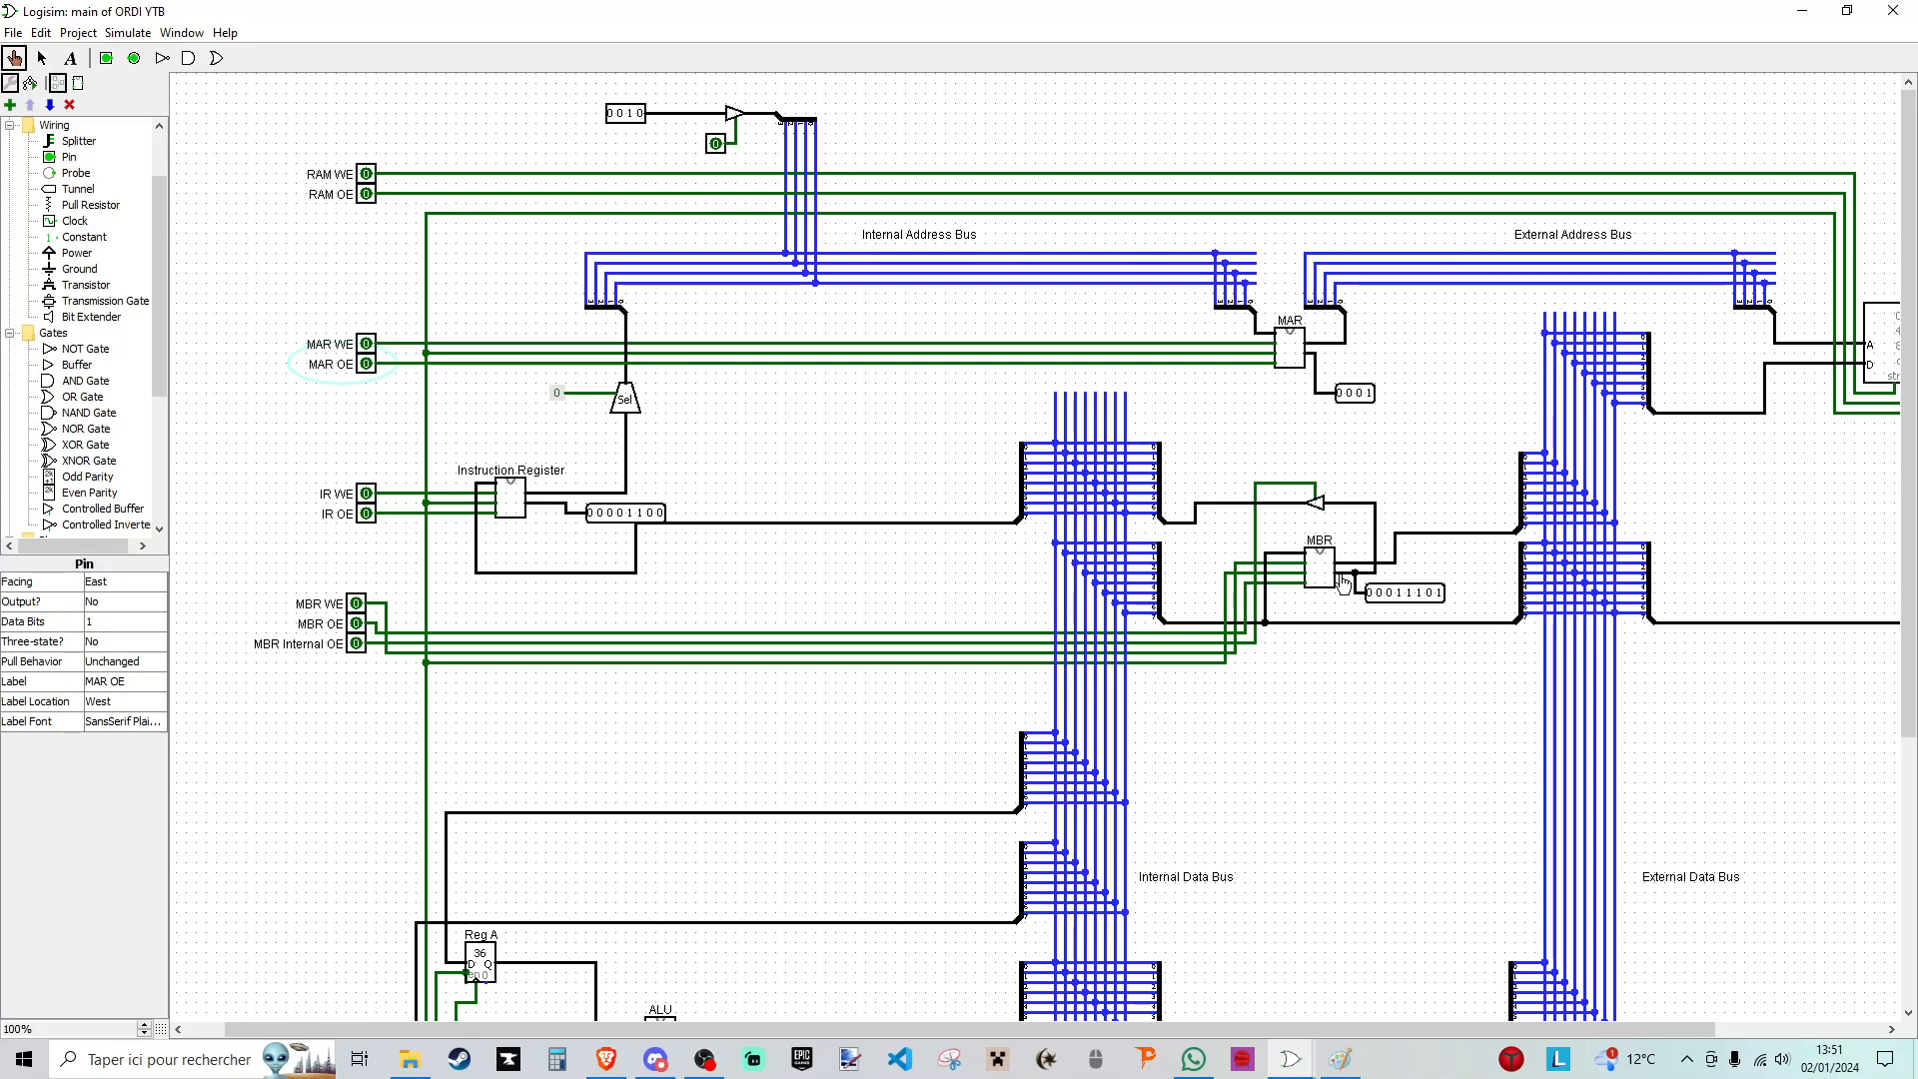
- Transfer the MBR value to the Instruction Register using MBR Internal OE, IR WE and a clock pulse, ending with both signals off
click(357, 644)
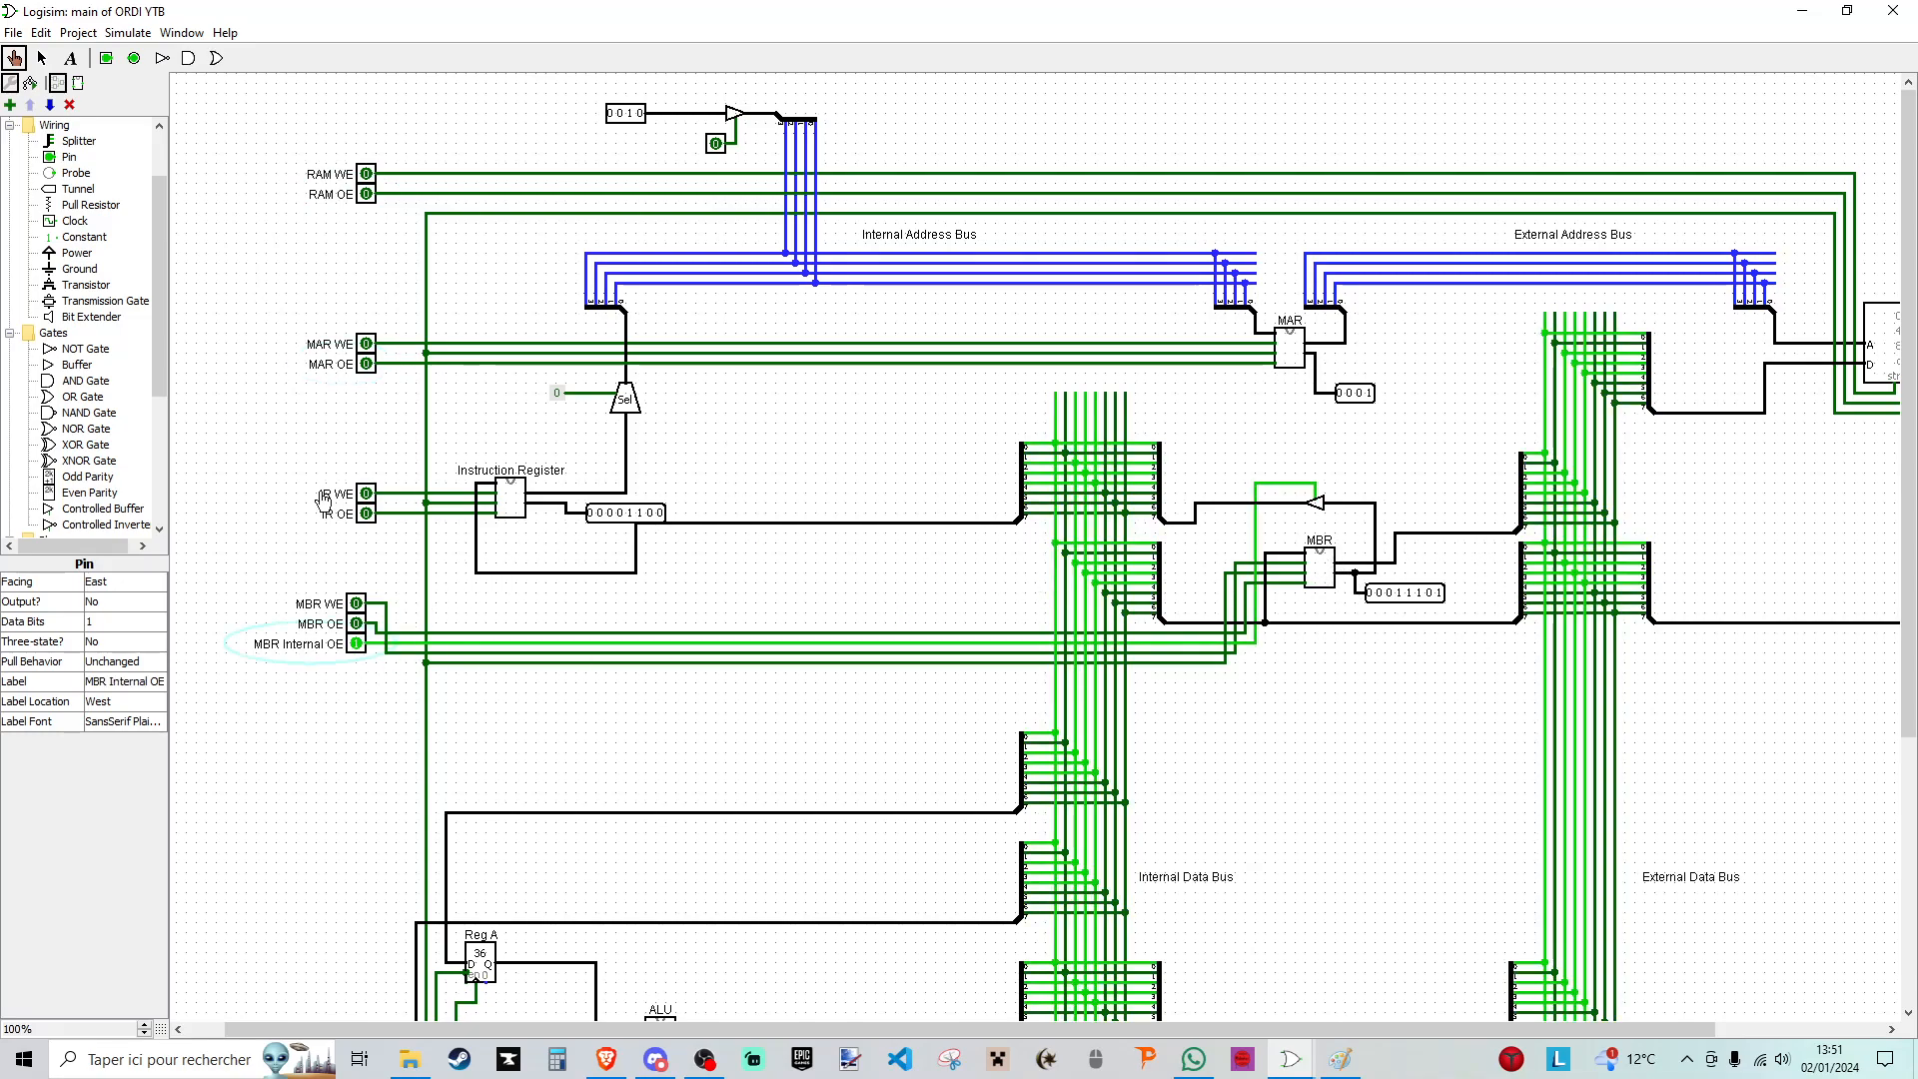
click(367, 494)
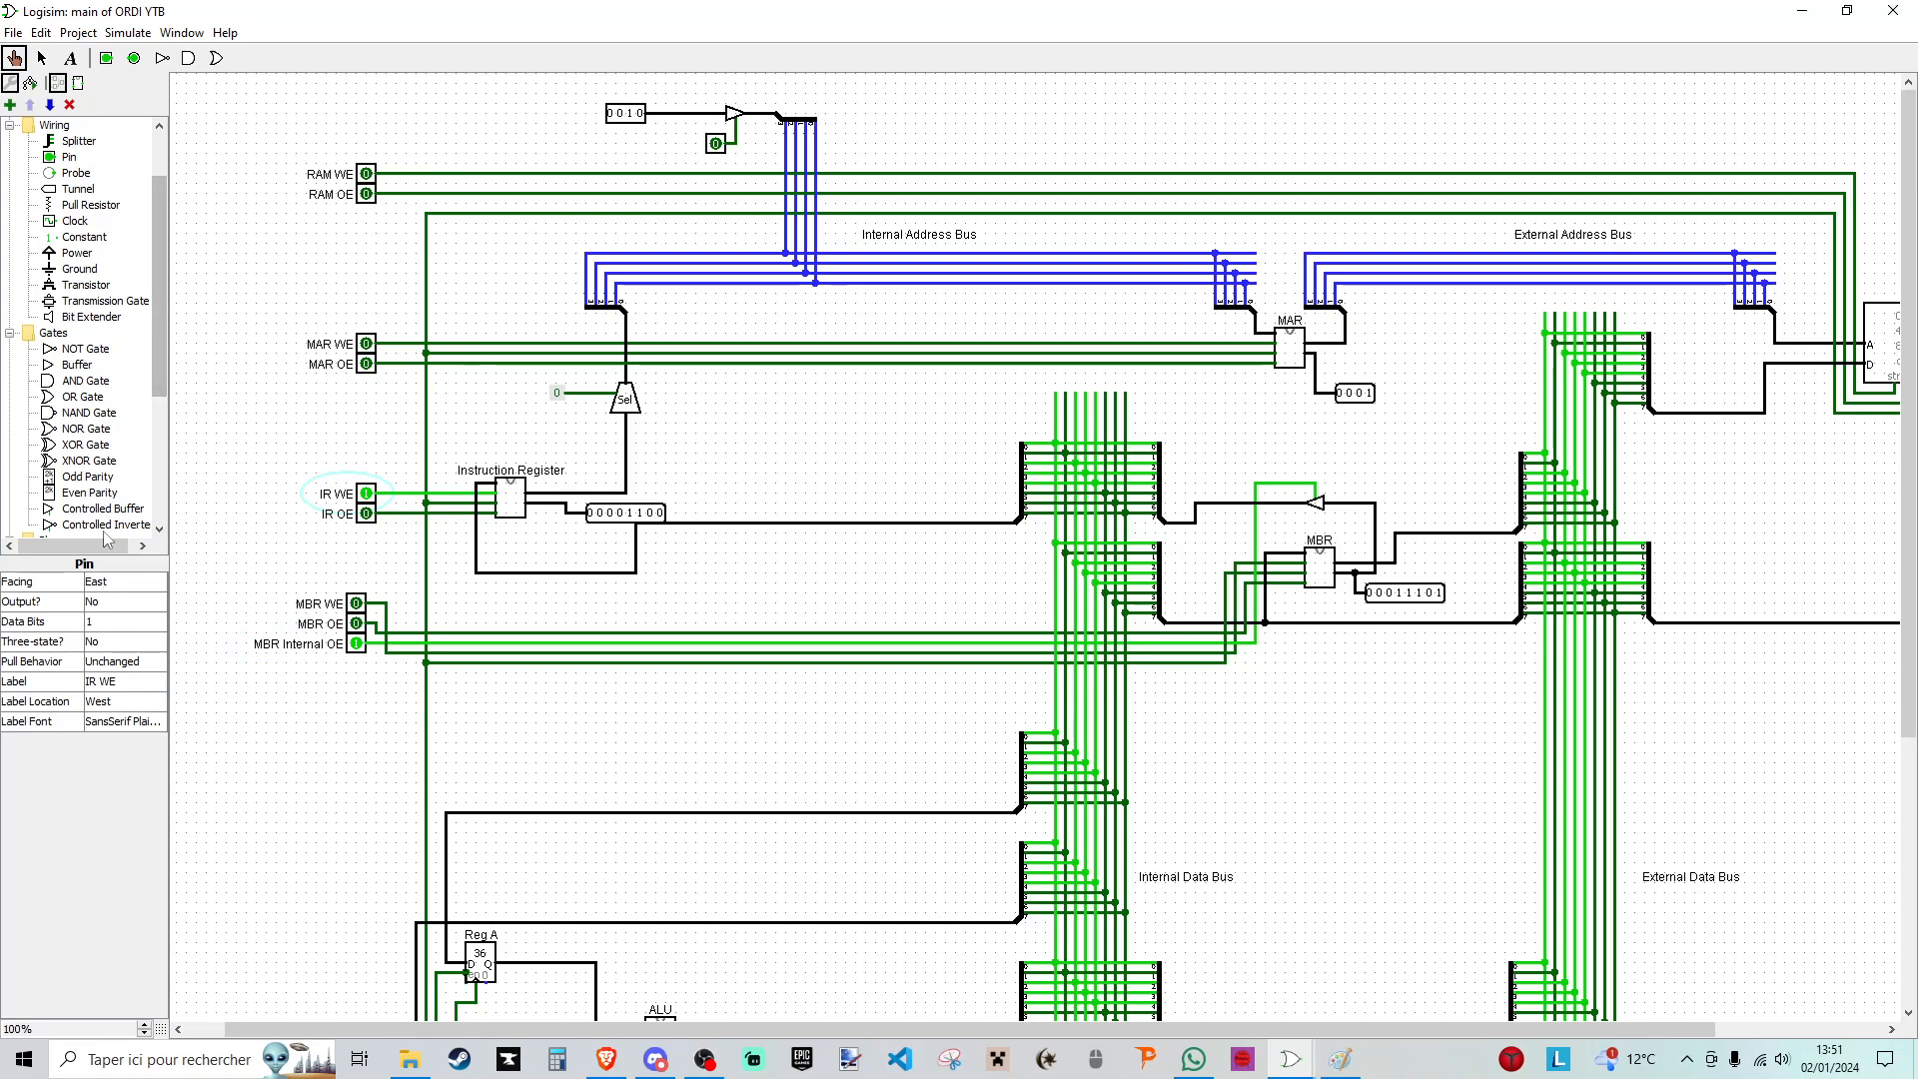
scroll(364, 642, down, 5)
click(345, 835)
click(346, 835)
scroll(385, 654, up, 4)
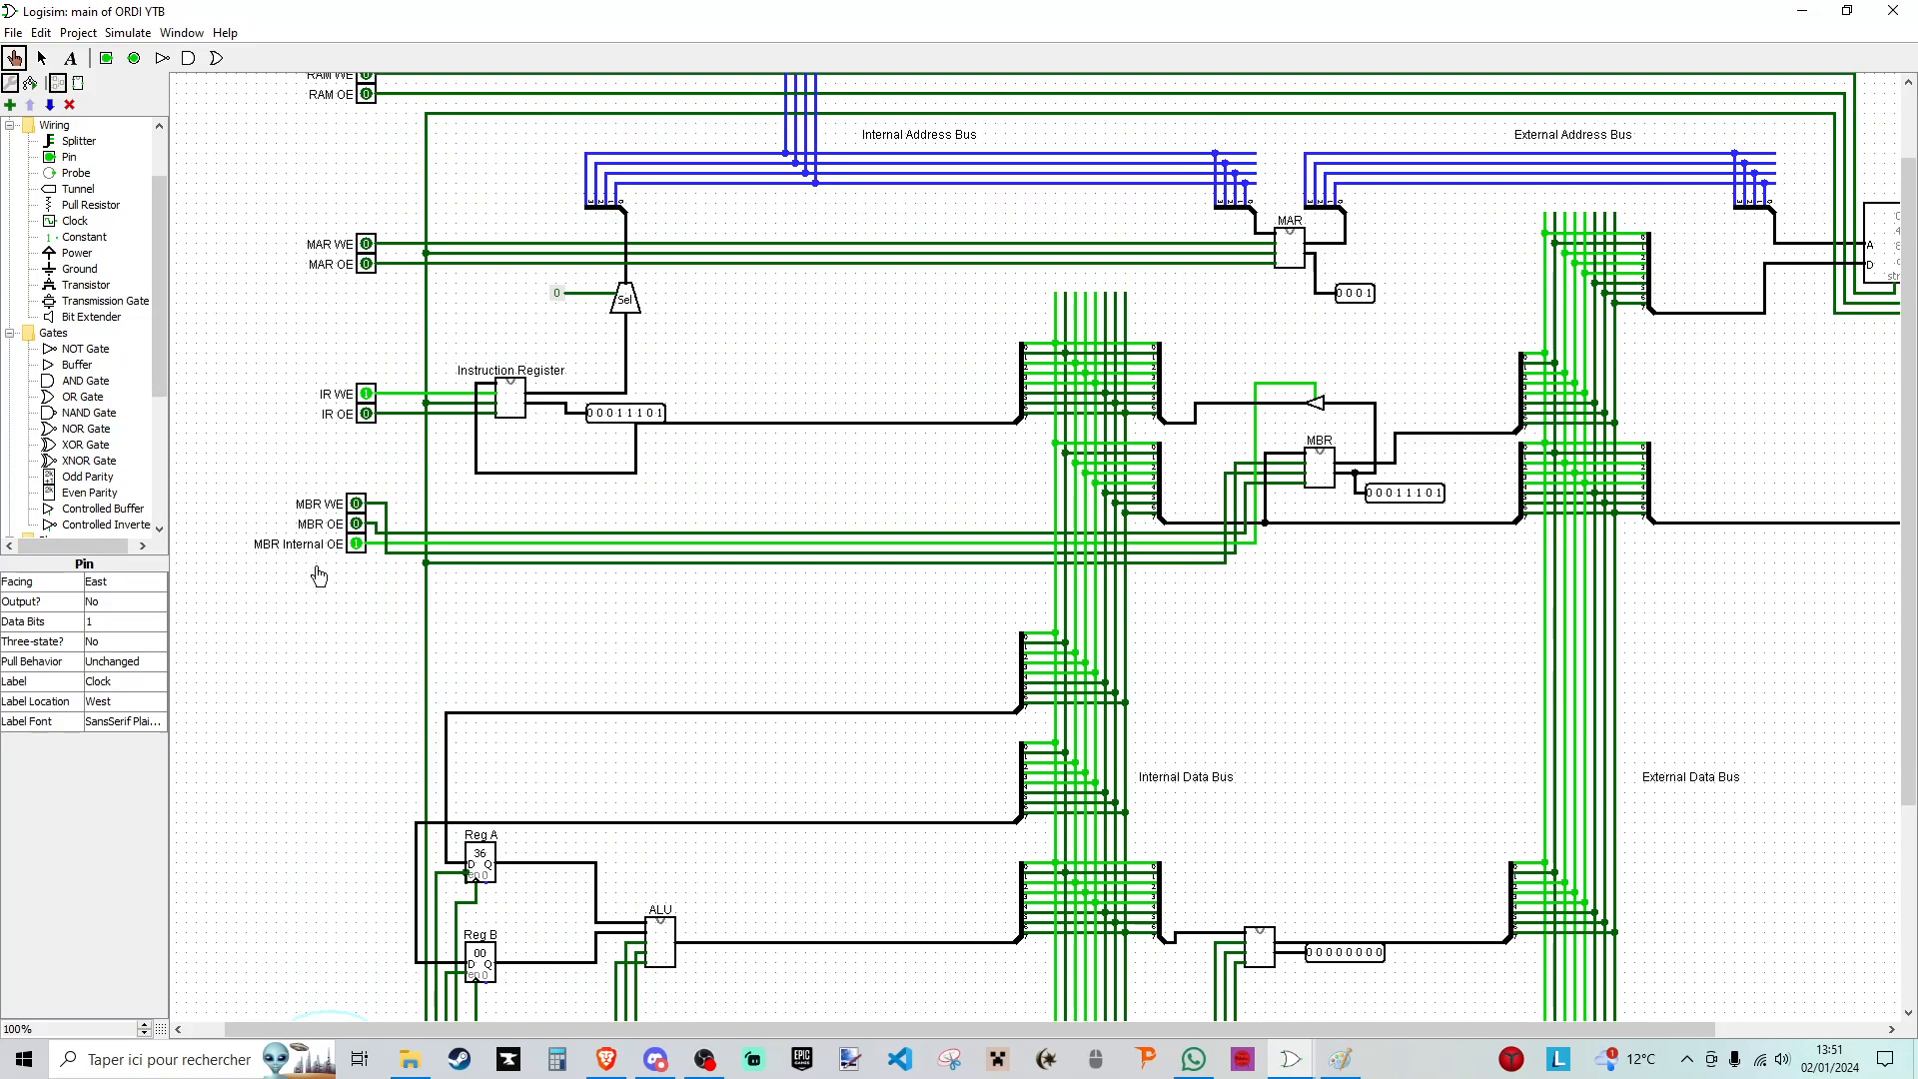
click(366, 396)
click(357, 544)
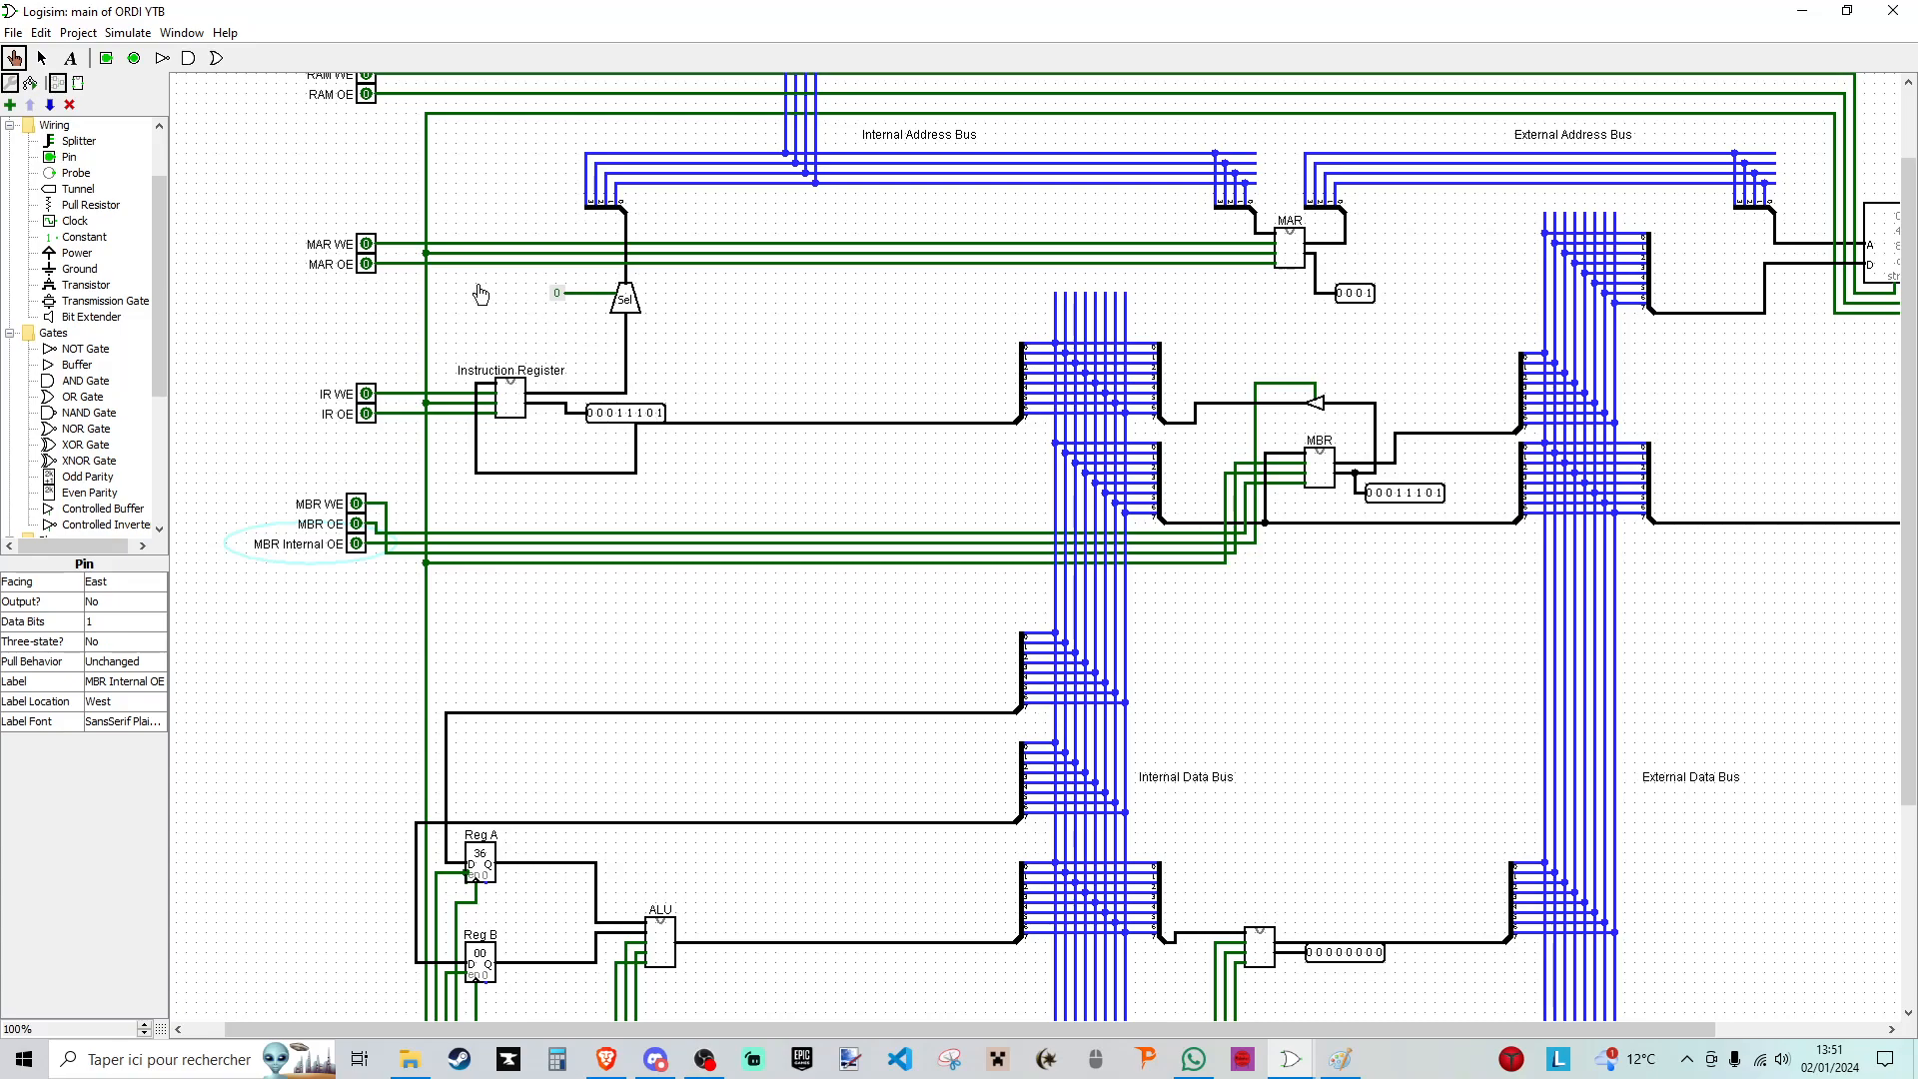
- Load the instruction's operand address into the MAR using IR OE, MAR WE and a clock pulse, ending with both signals off
click(365, 396)
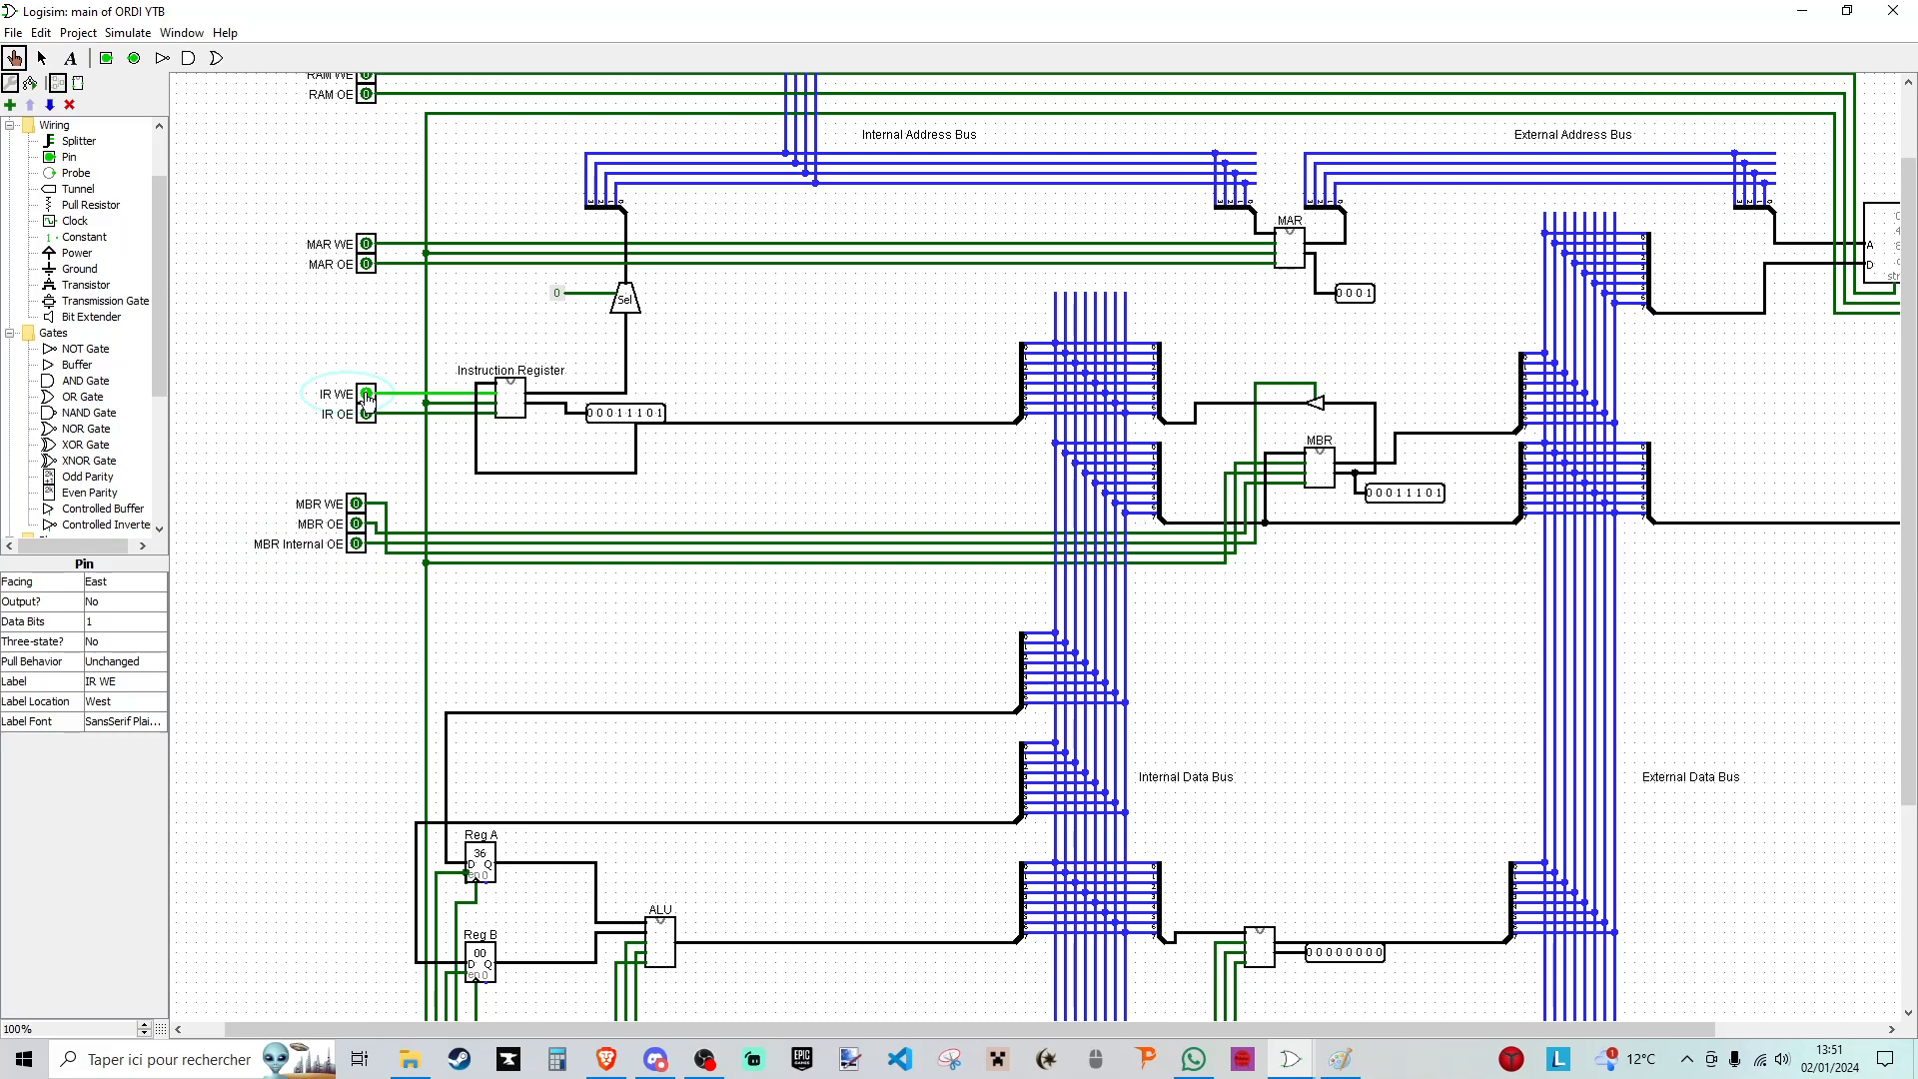
click(365, 395)
click(365, 414)
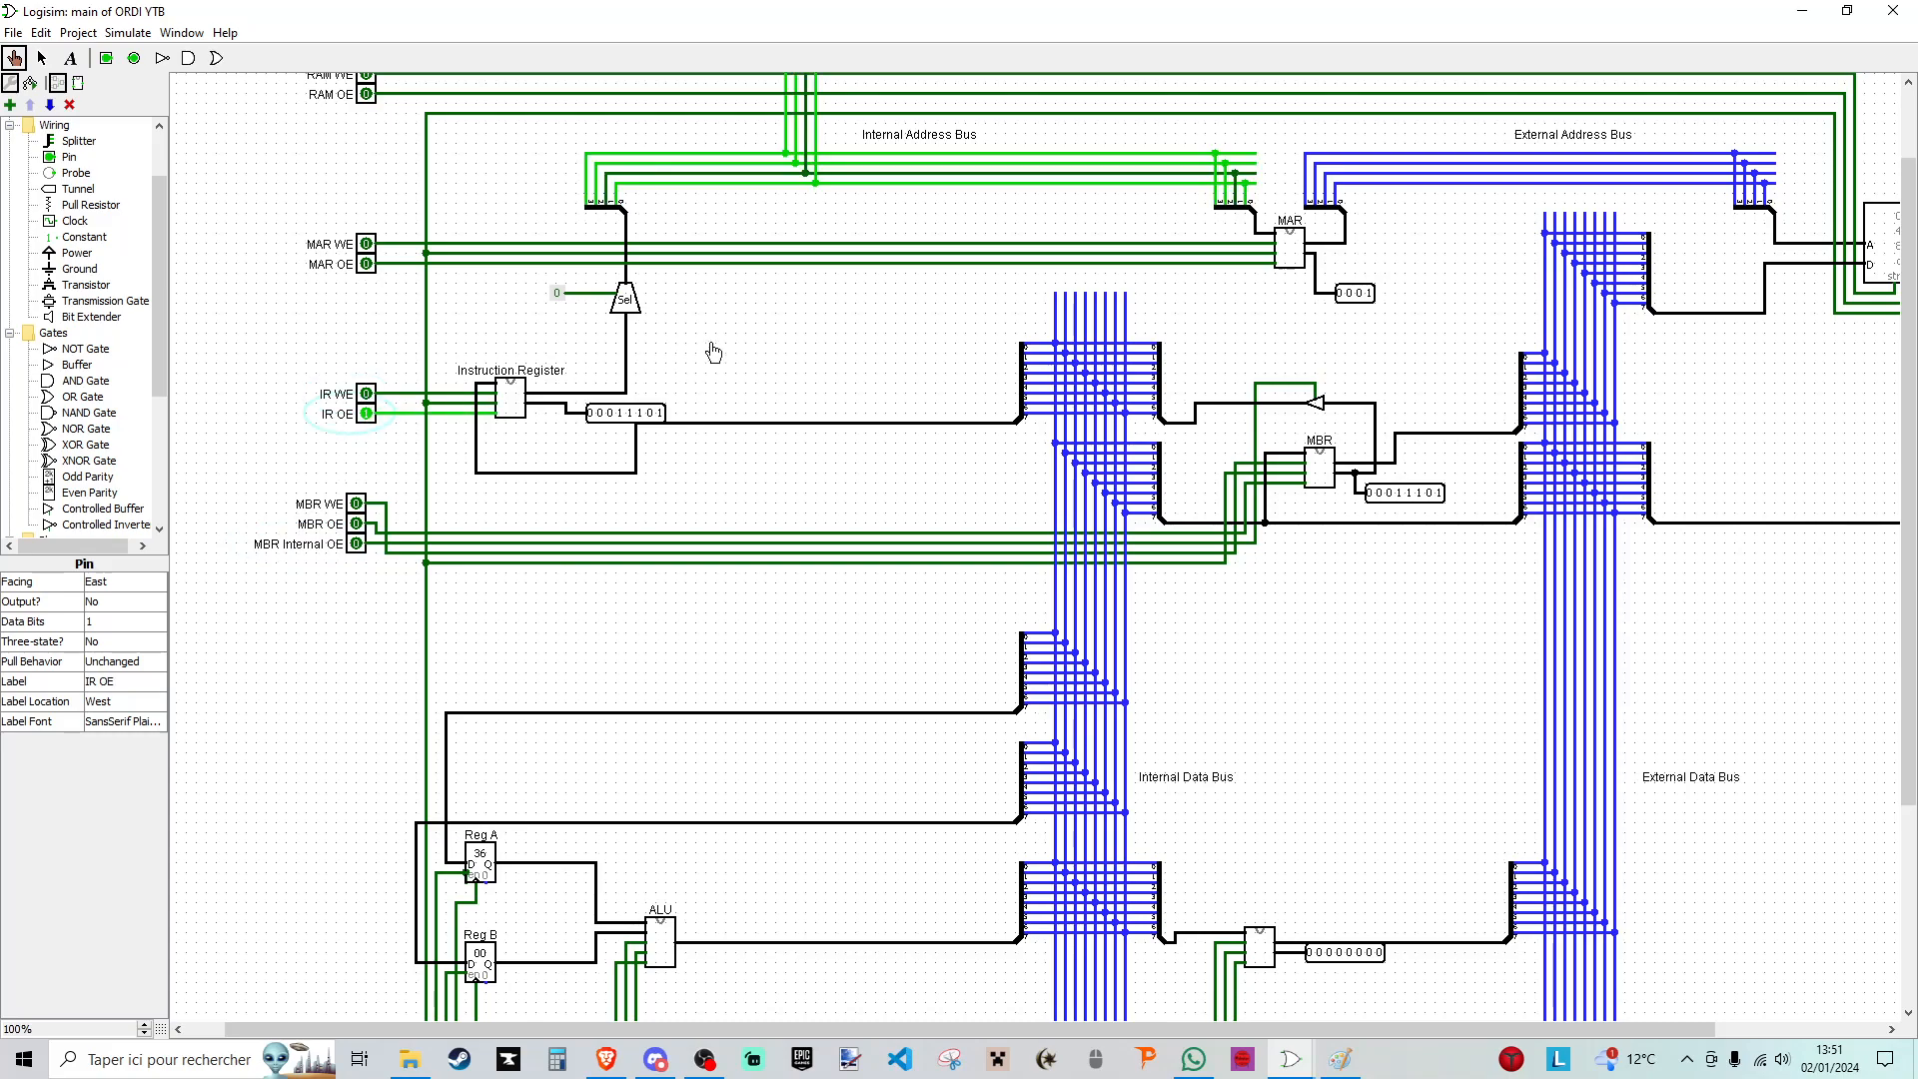
scroll(869, 288, up, 1)
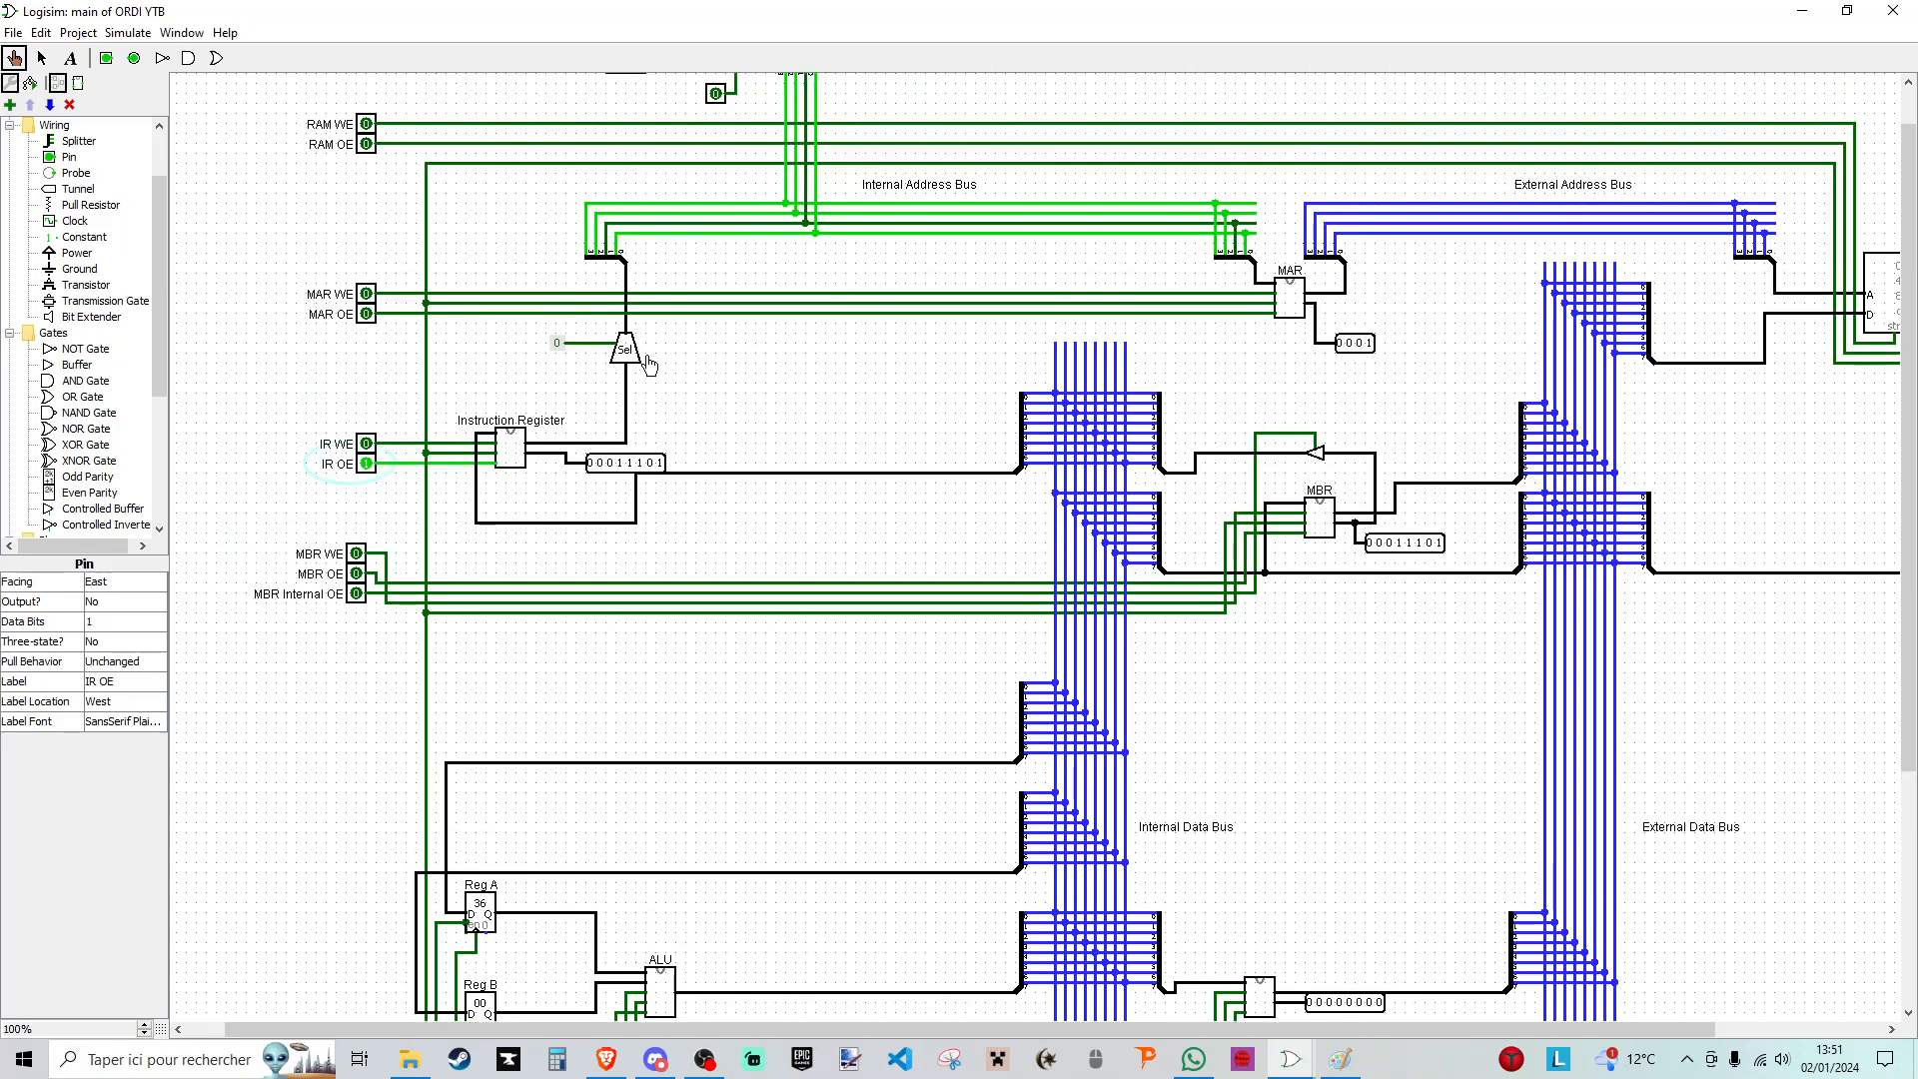
scroll(836, 390, up, 1)
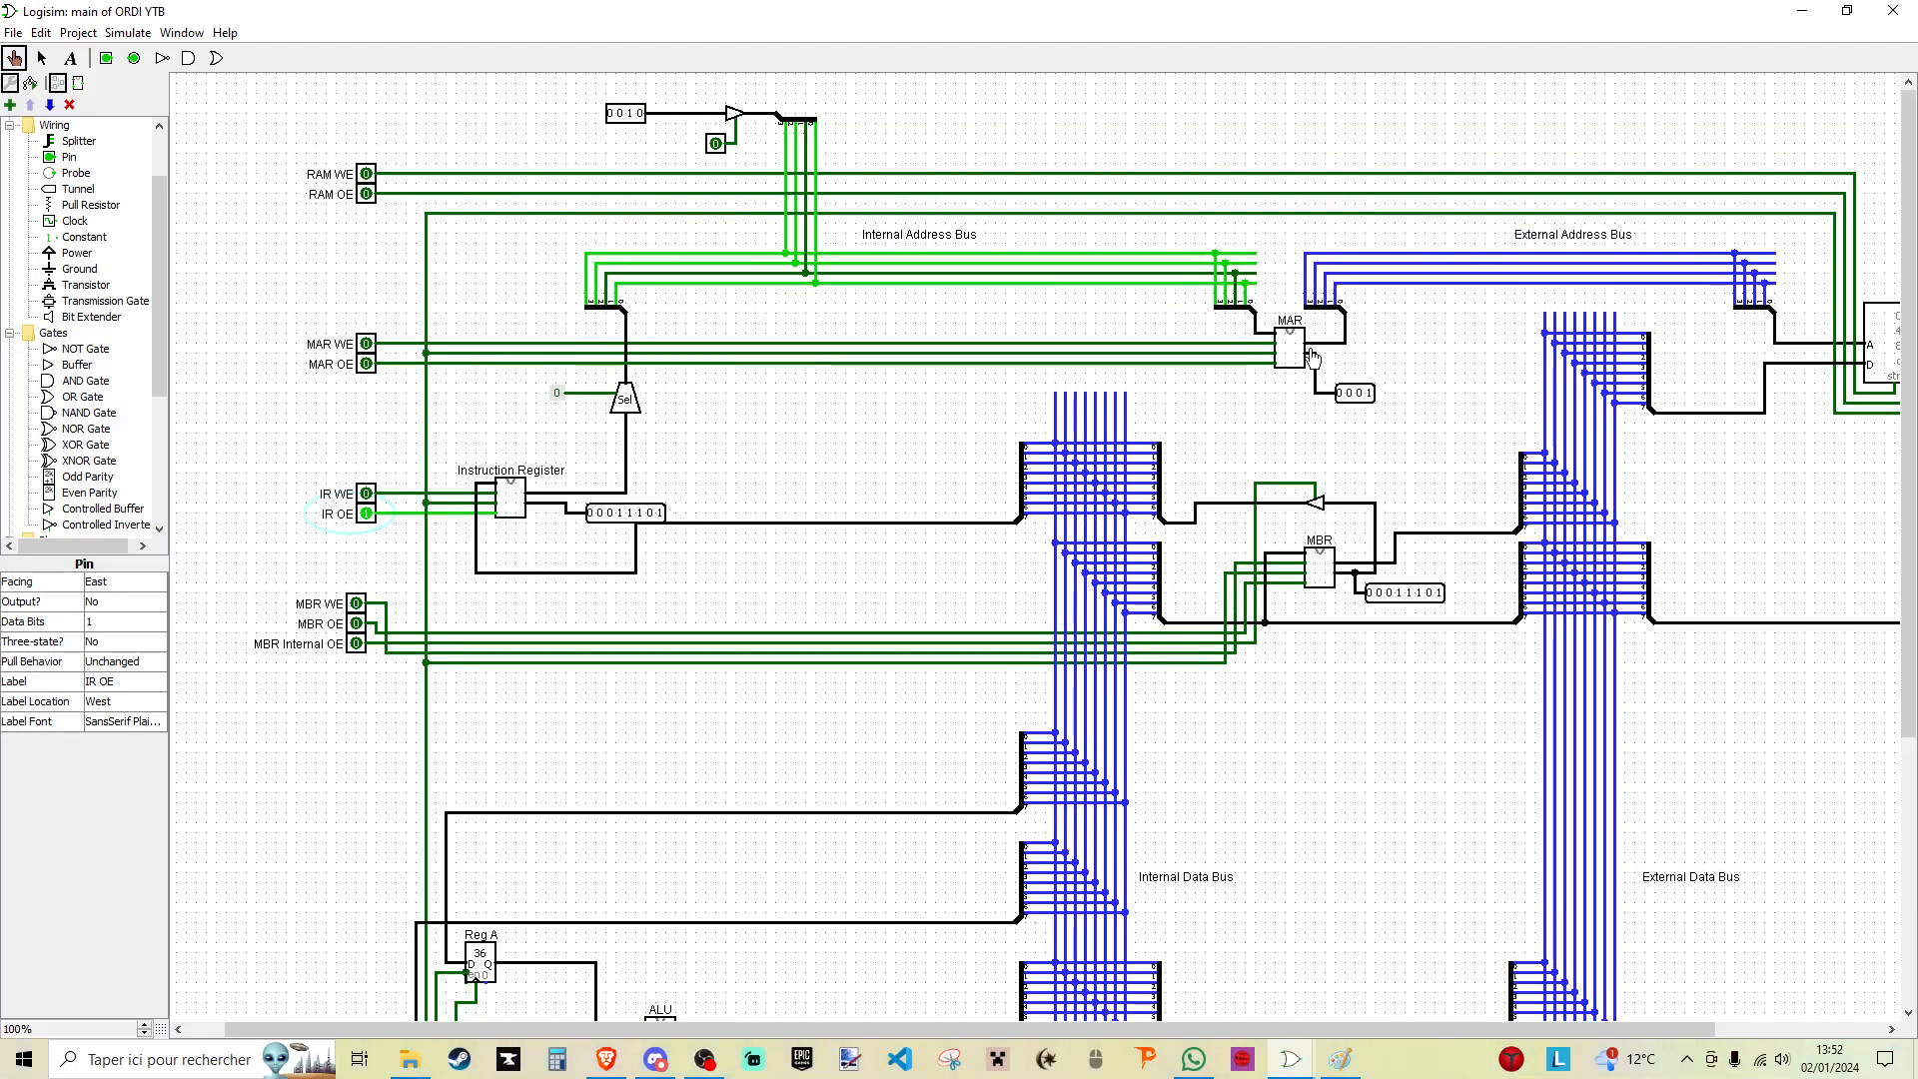
click(366, 343)
scroll(391, 774, down, 3)
double_click(346, 984)
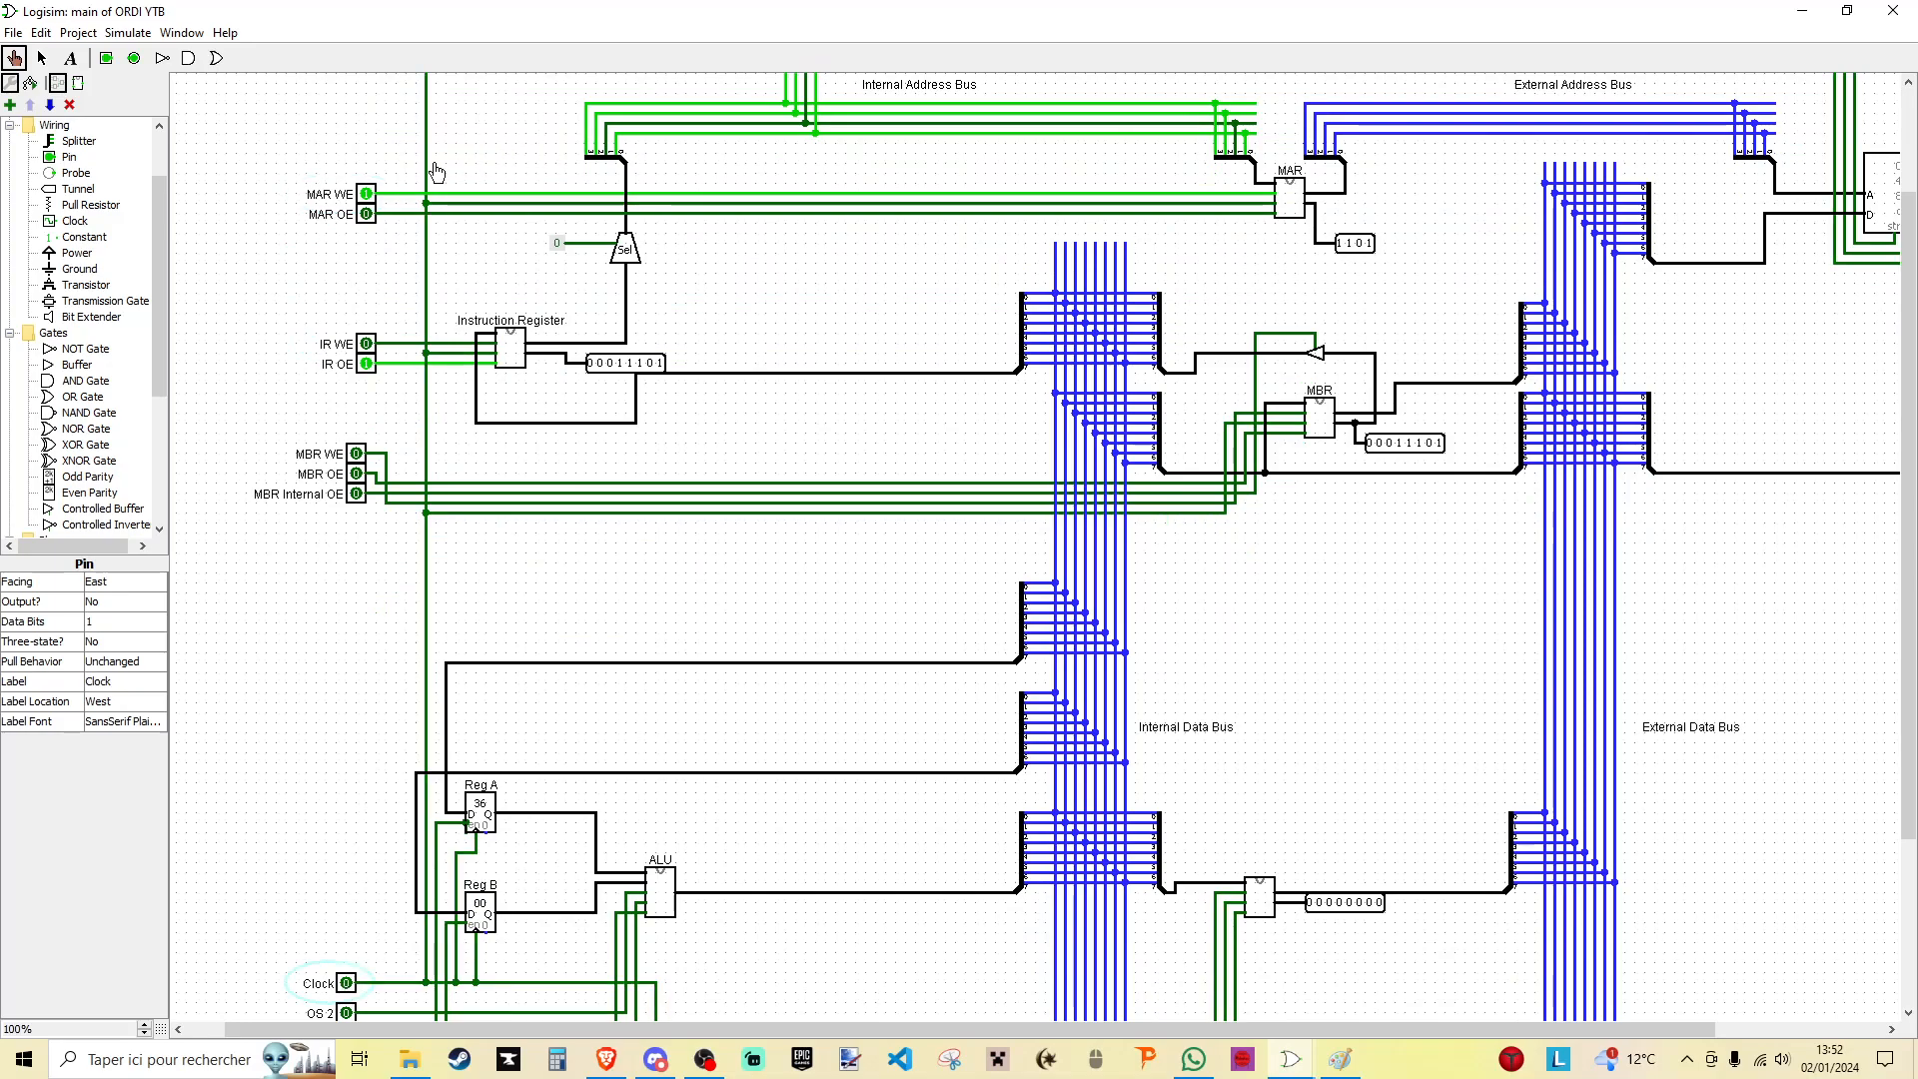
click(368, 195)
click(366, 365)
- Switch on MAR OE and RAM OE to output the RAM word at address 1101 to the external data bus
scroll(447, 365, up, 1)
click(367, 264)
scroll(417, 175, up, 2)
click(366, 195)
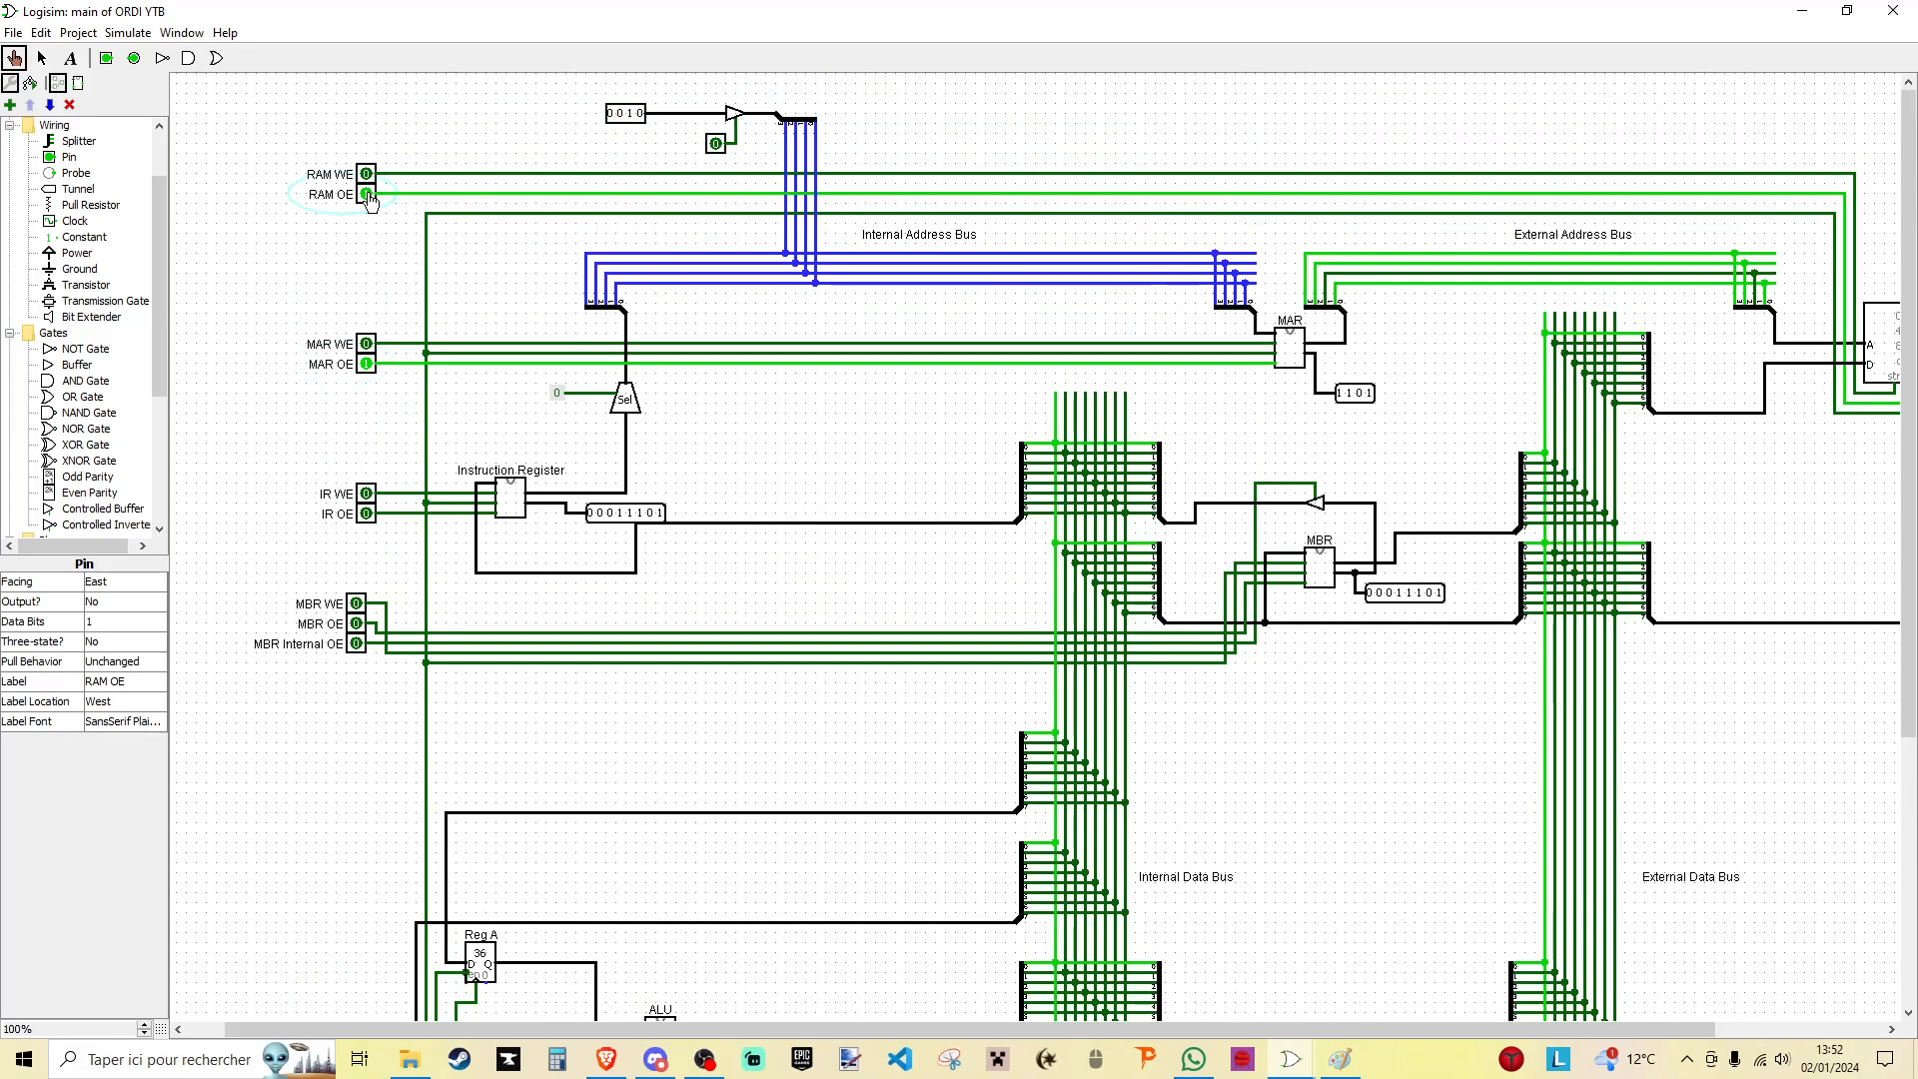
- Check the RAM word at address 1101 and load it into the MBR using MBR WE and a clock pulse, ending with MBR WE off
click(357, 606)
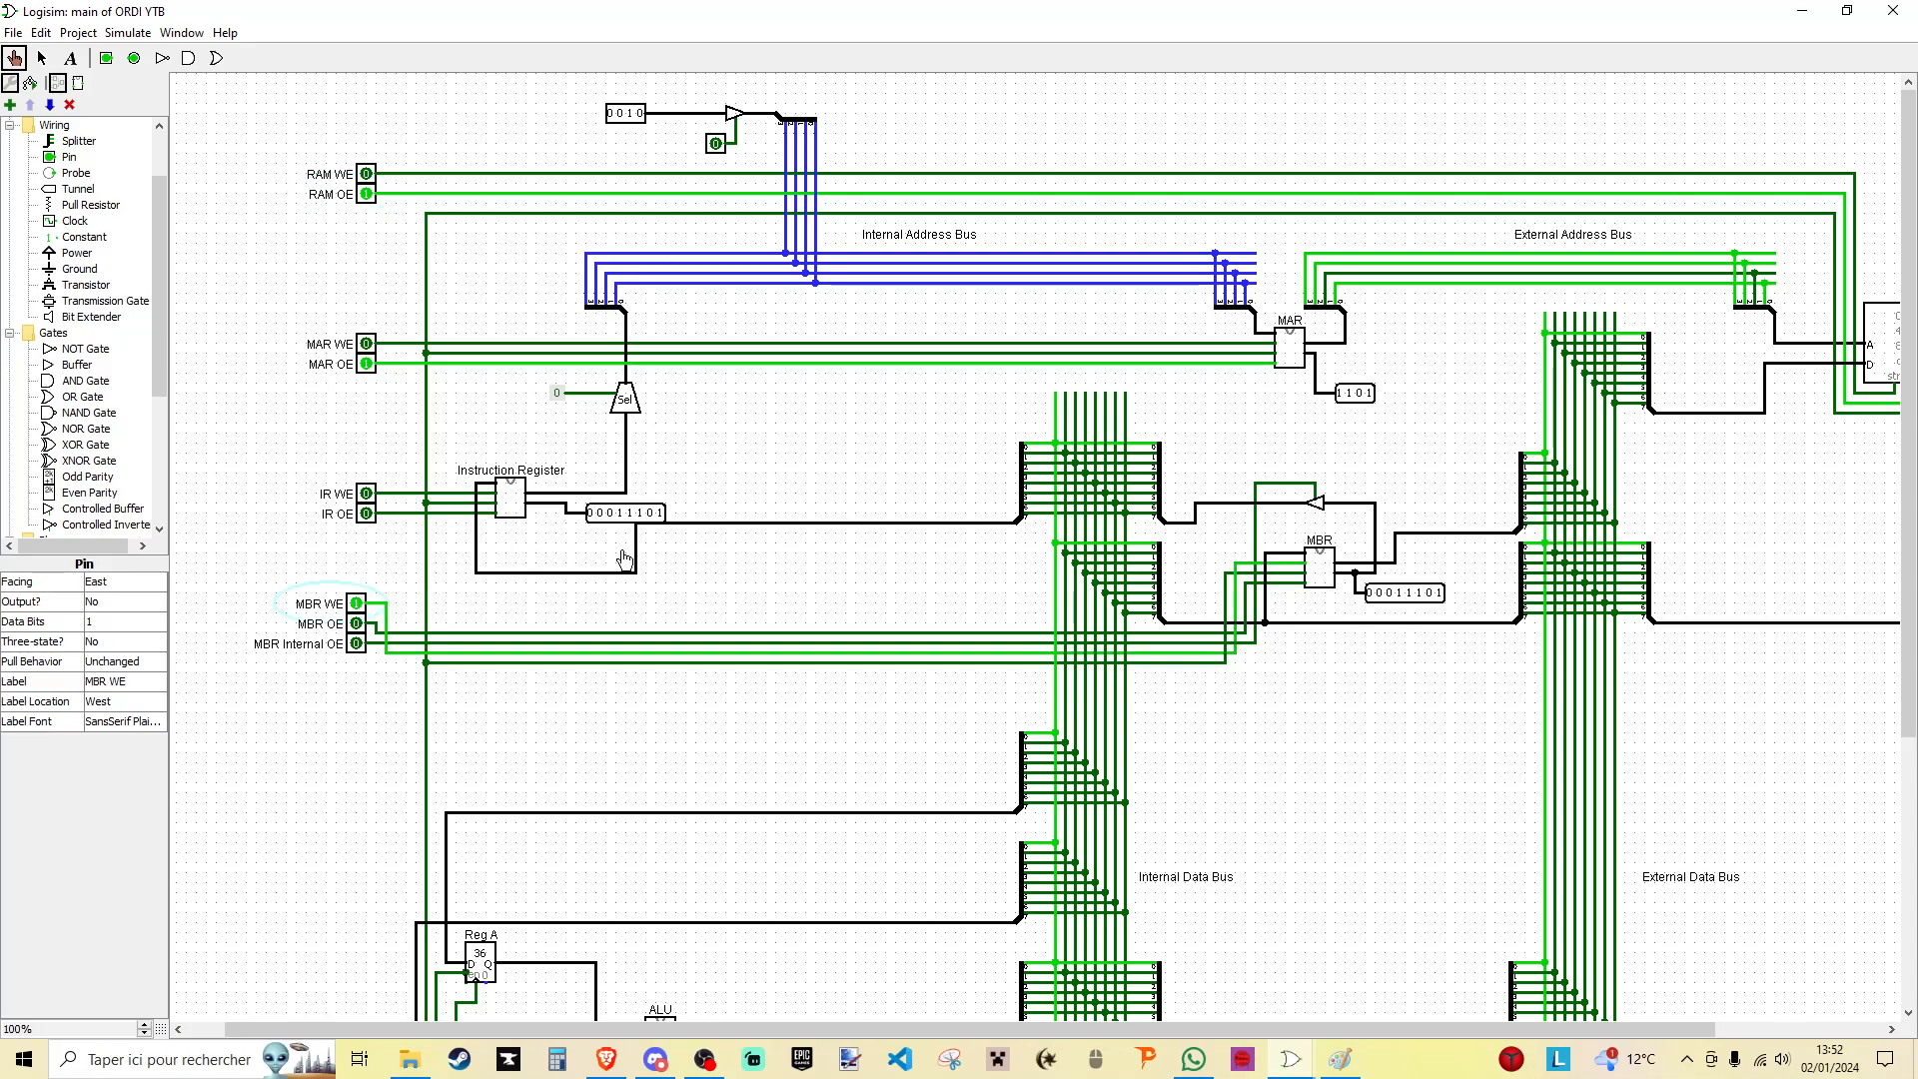
scroll(608, 559, down, 1)
scroll(305, 794, down, 2)
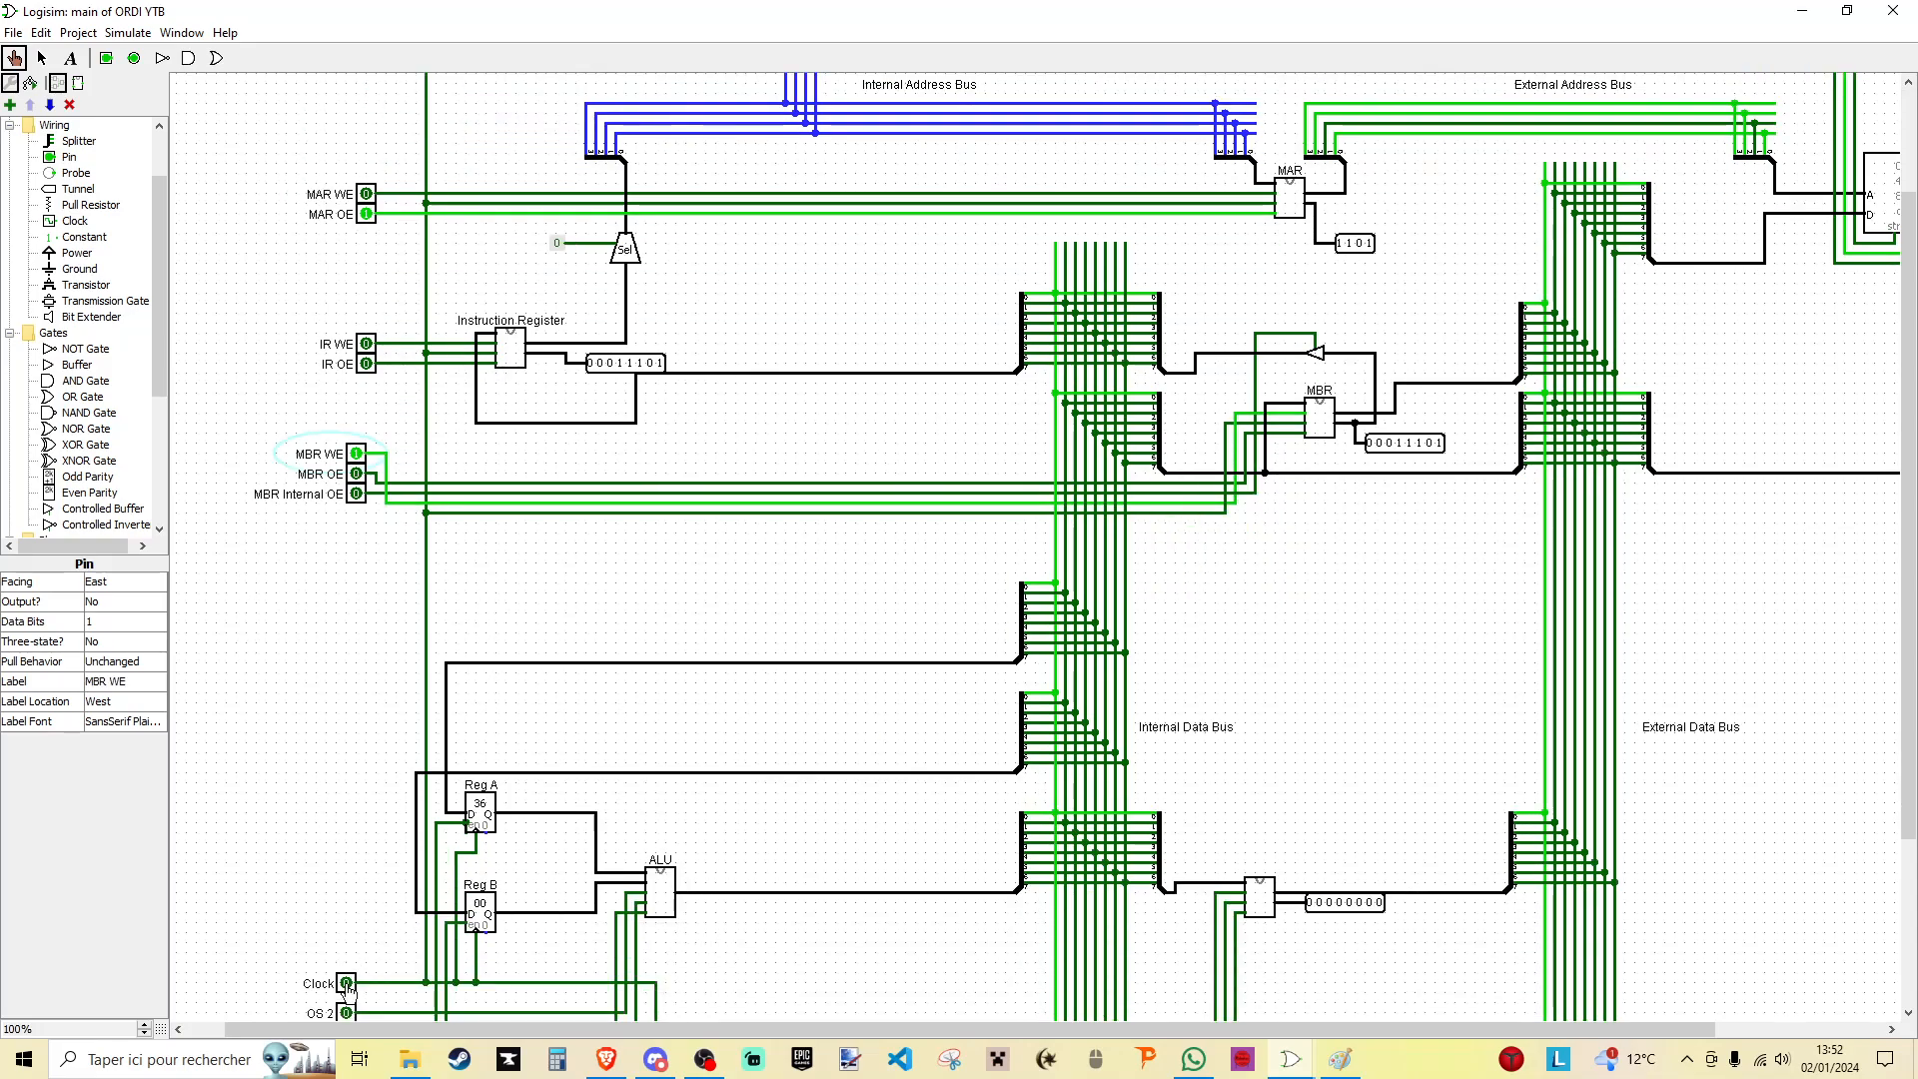
drag(949, 1027, 1276, 989)
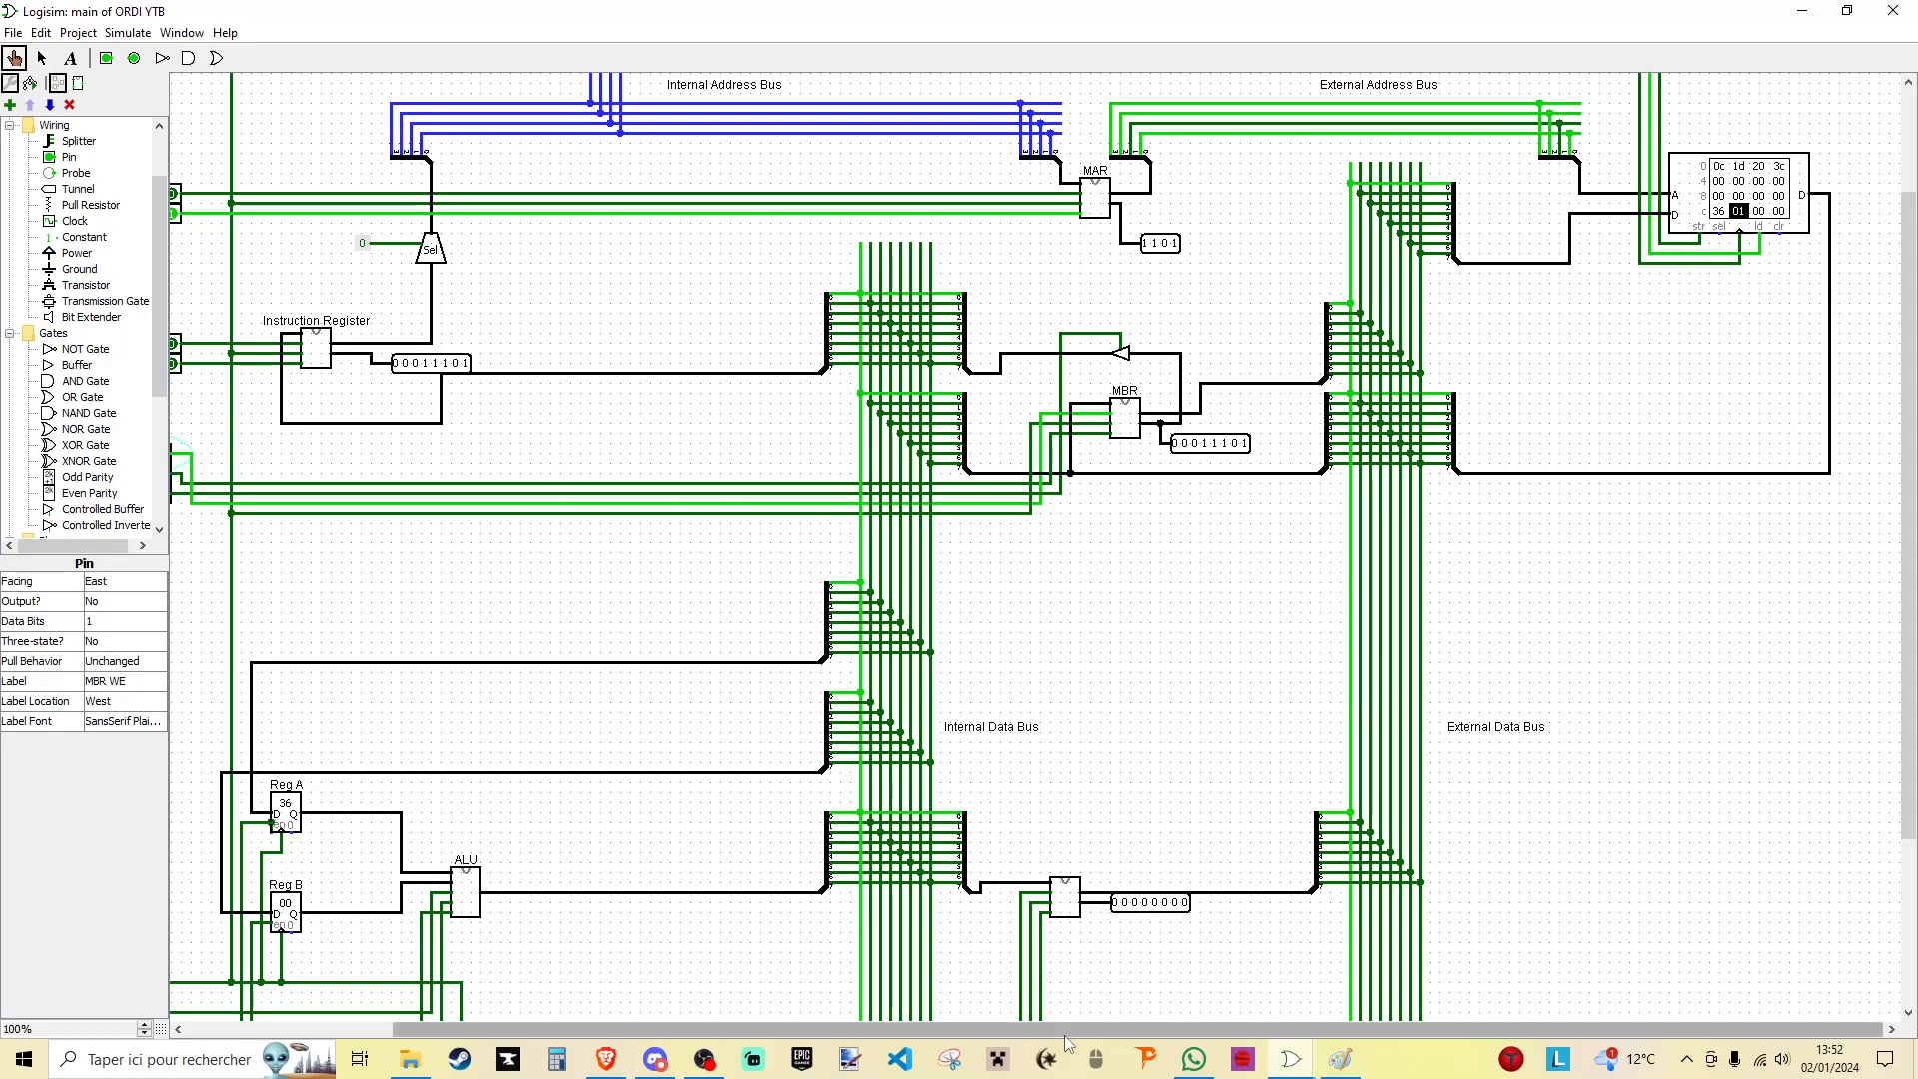
scroll(1239, 1029, left, 1)
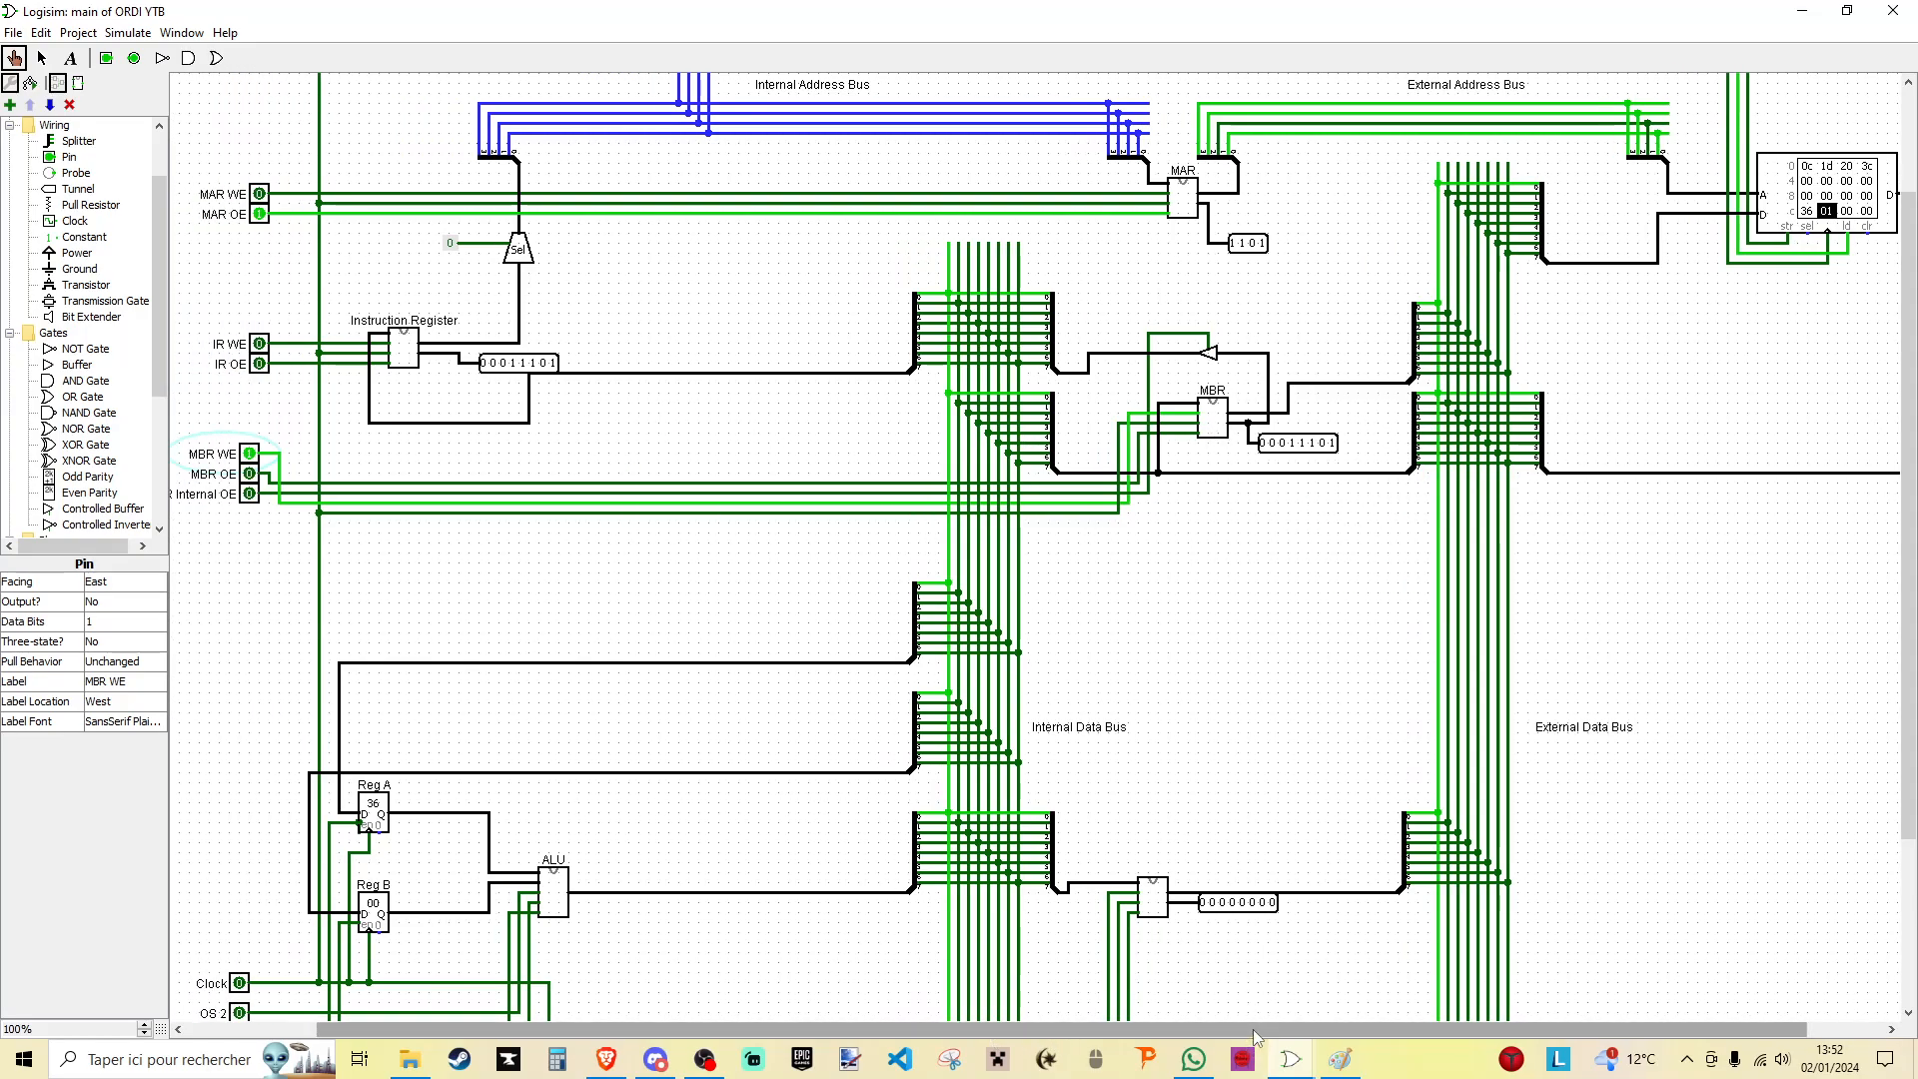
scroll(695, 715, left, 2)
scroll(381, 811, down, 2)
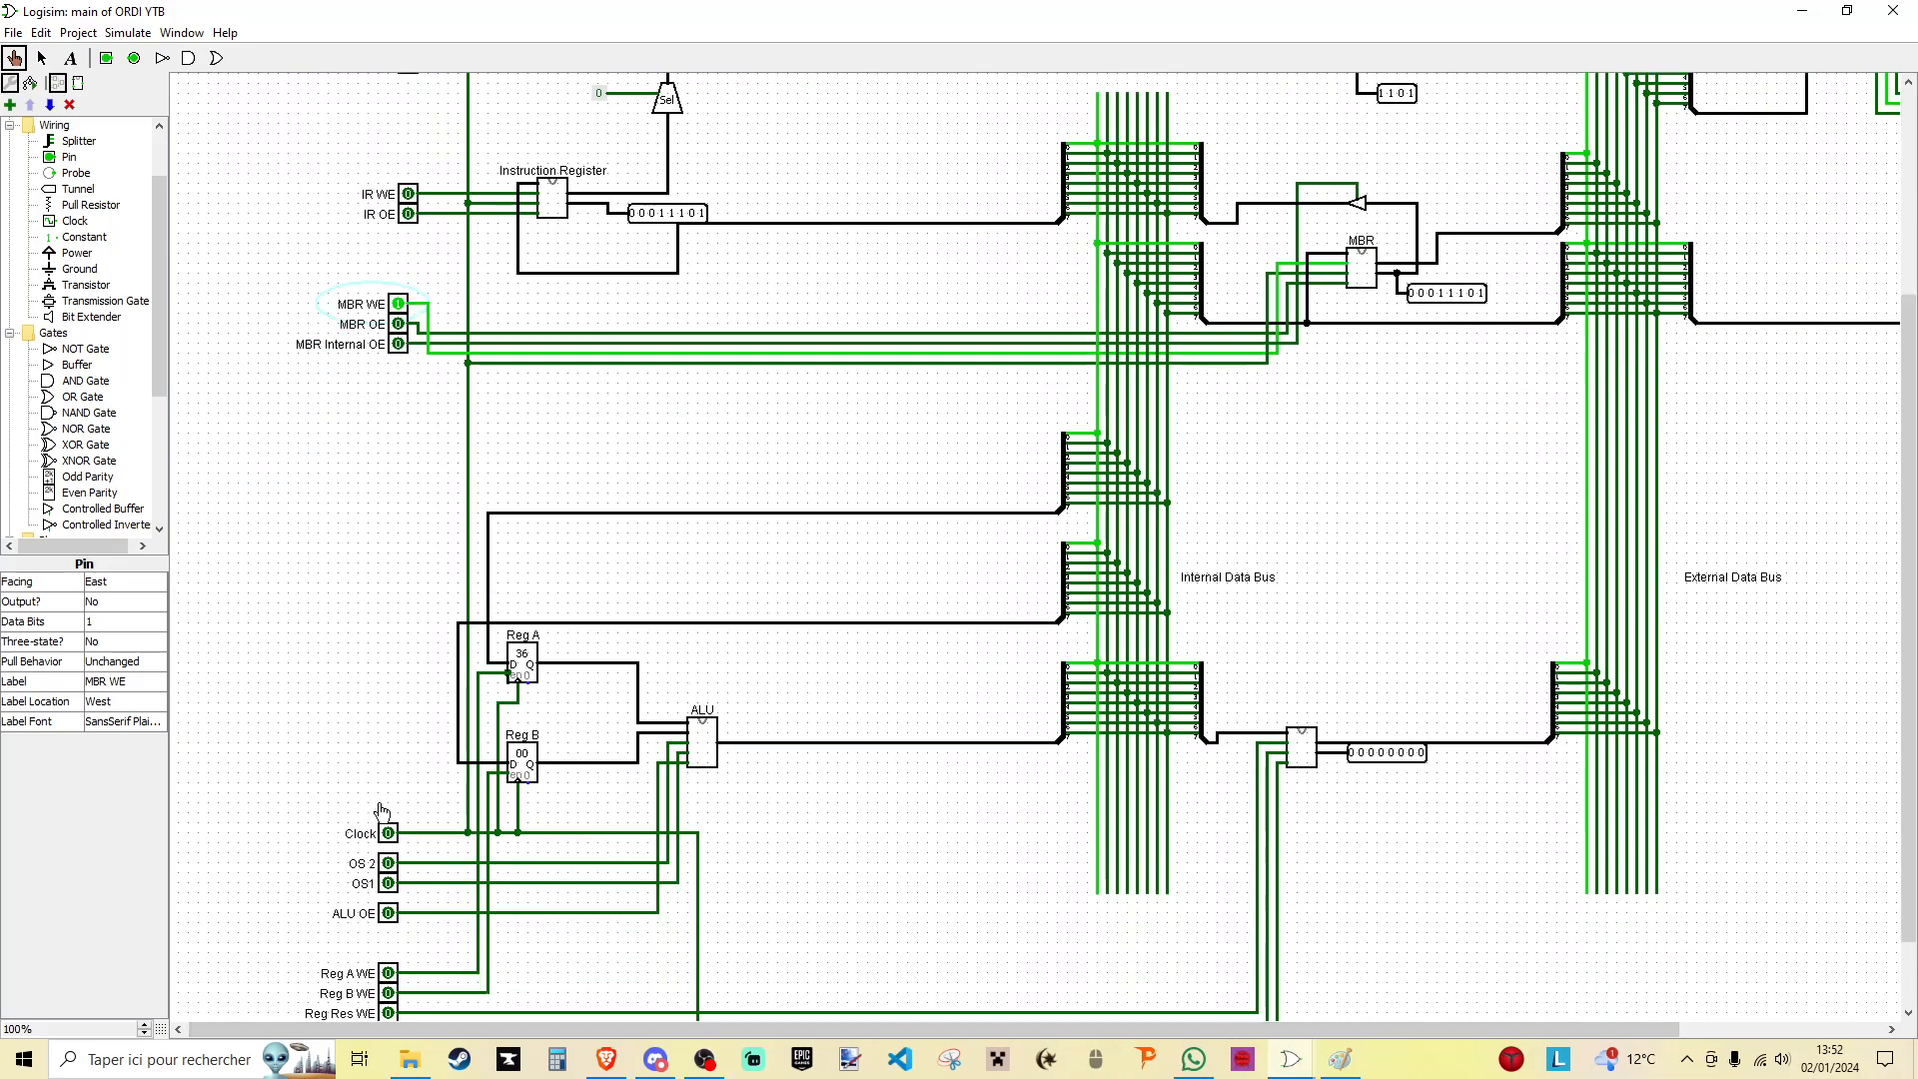
double_click(388, 835)
scroll(1279, 423, up, 2)
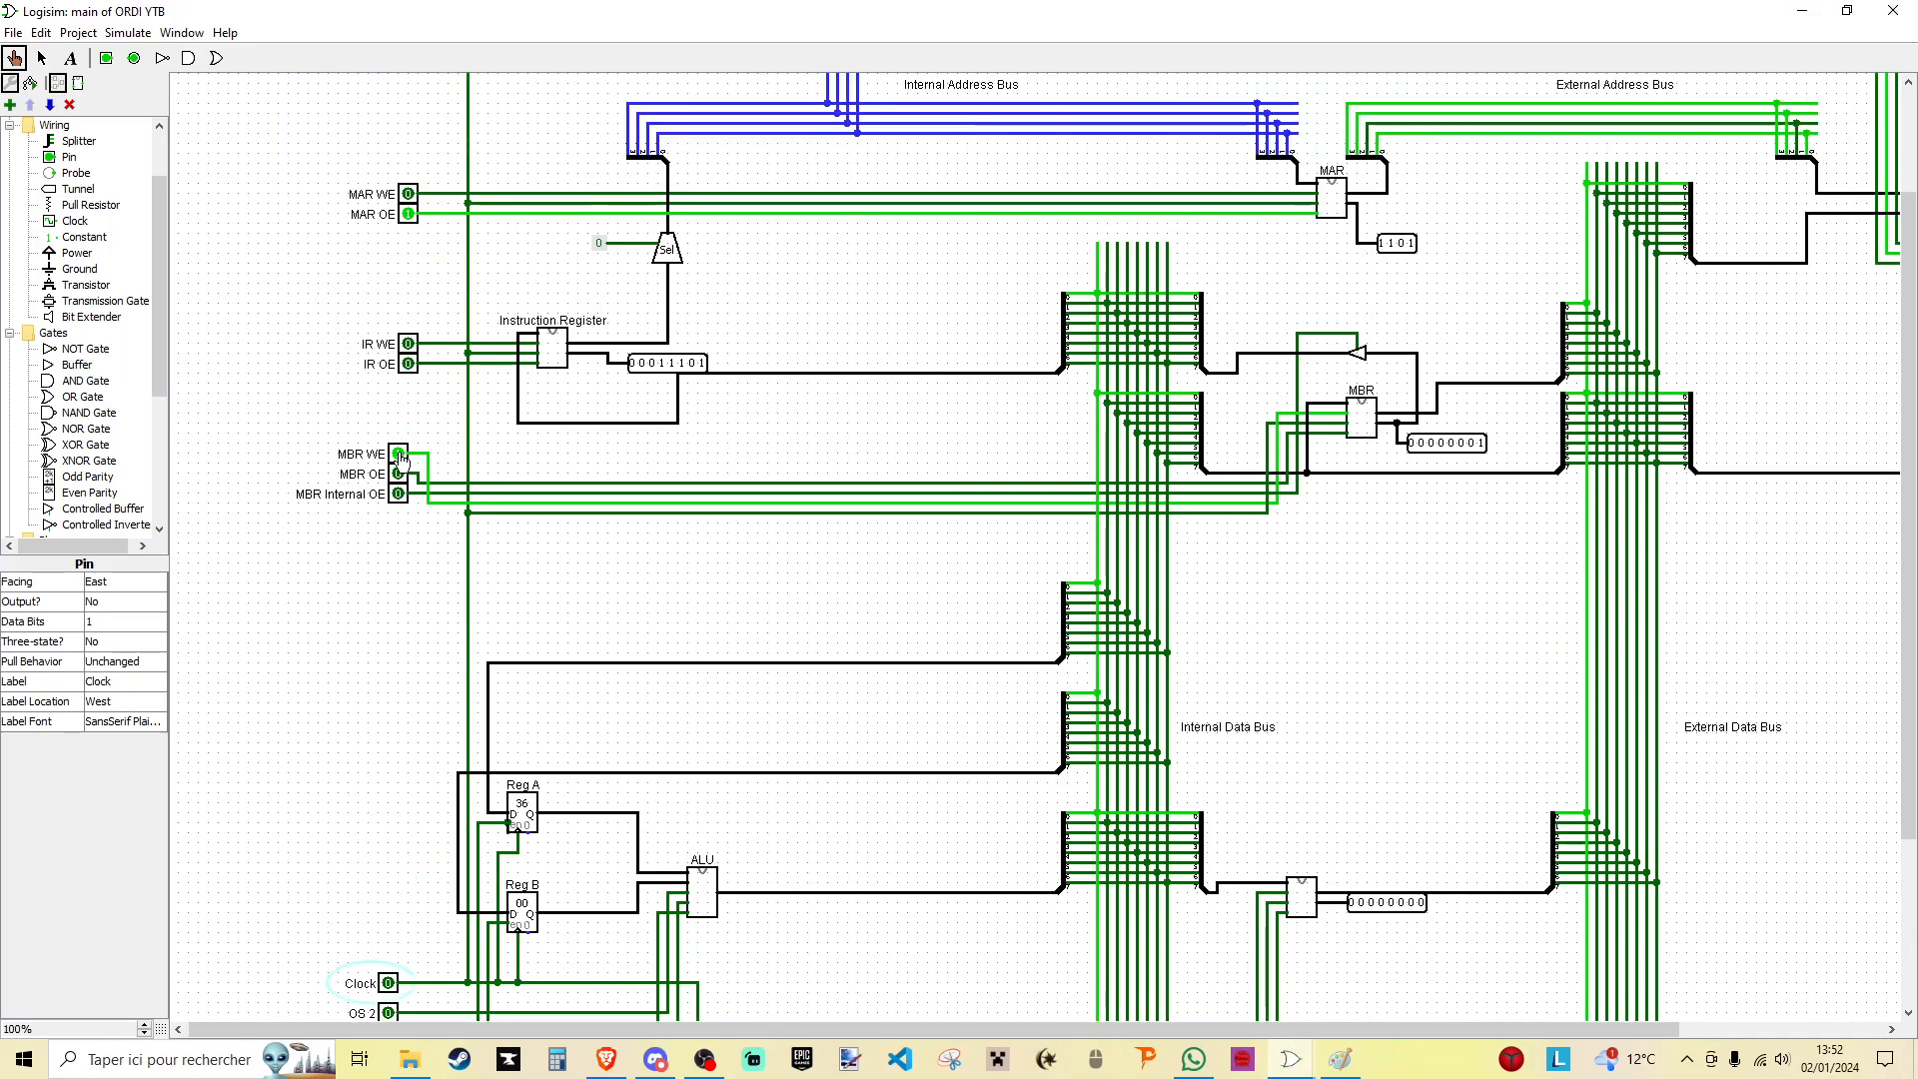
scroll(384, 230, up, 2)
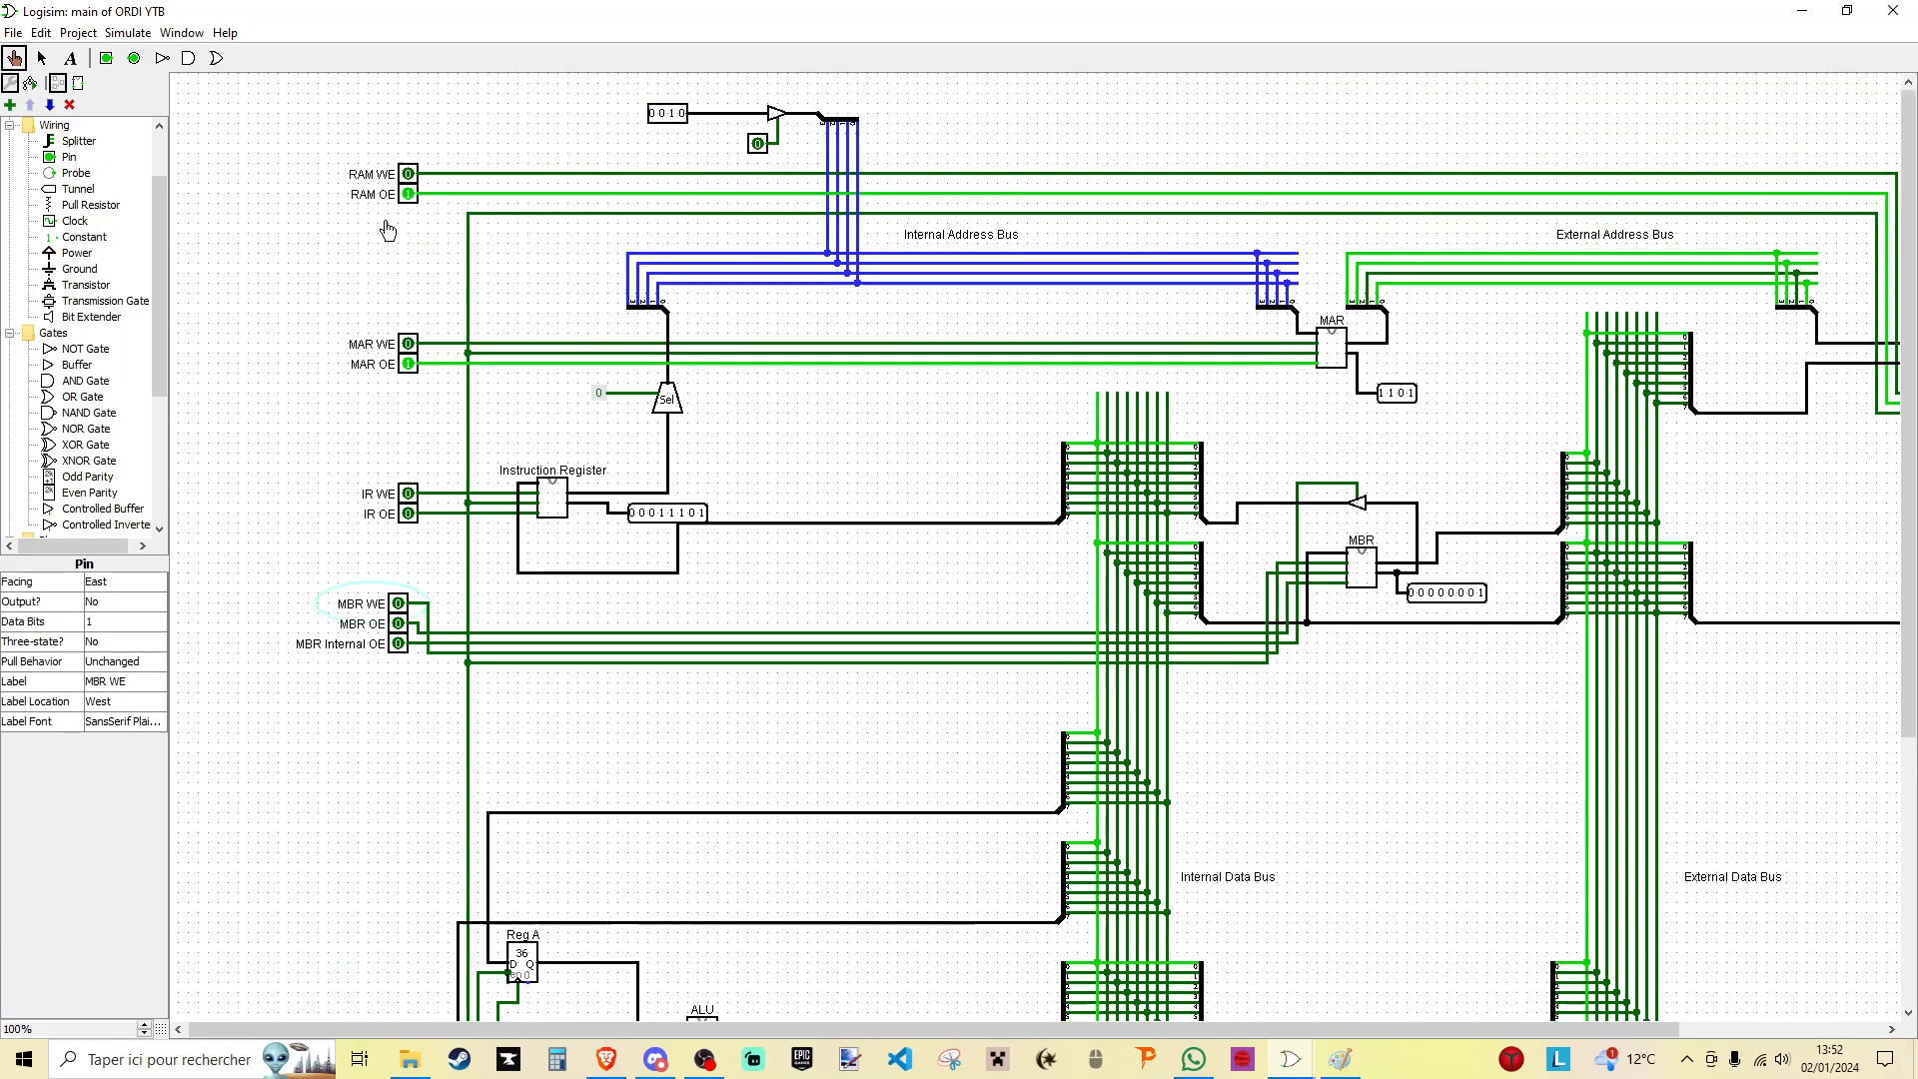
- Switch off RAM OE and MAR OE after the operand read to release the external buses
click(408, 195)
click(409, 364)
scroll(1148, 679, down, 1)
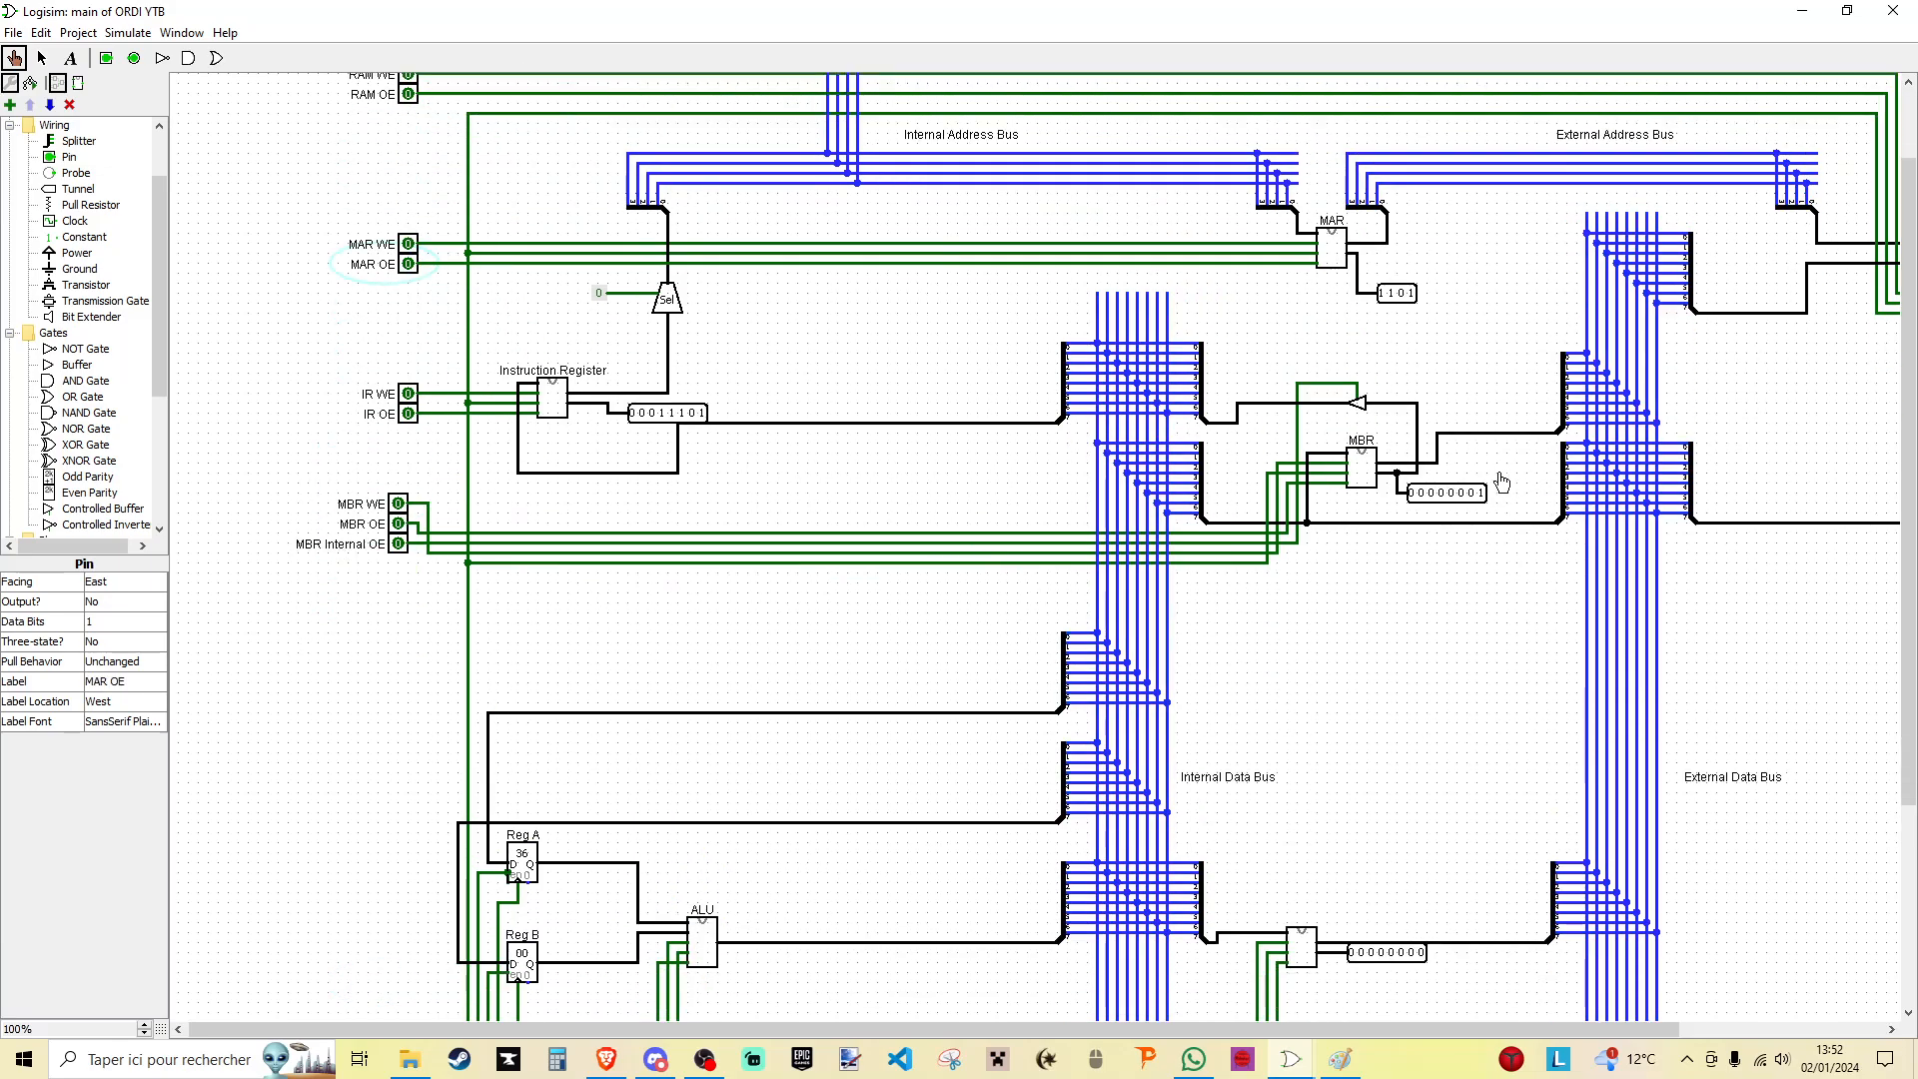
- Transfer the MBR value to Reg B using MBR Internal OE, Reg B WE and a clock pulse, ending with both signals off
click(398, 543)
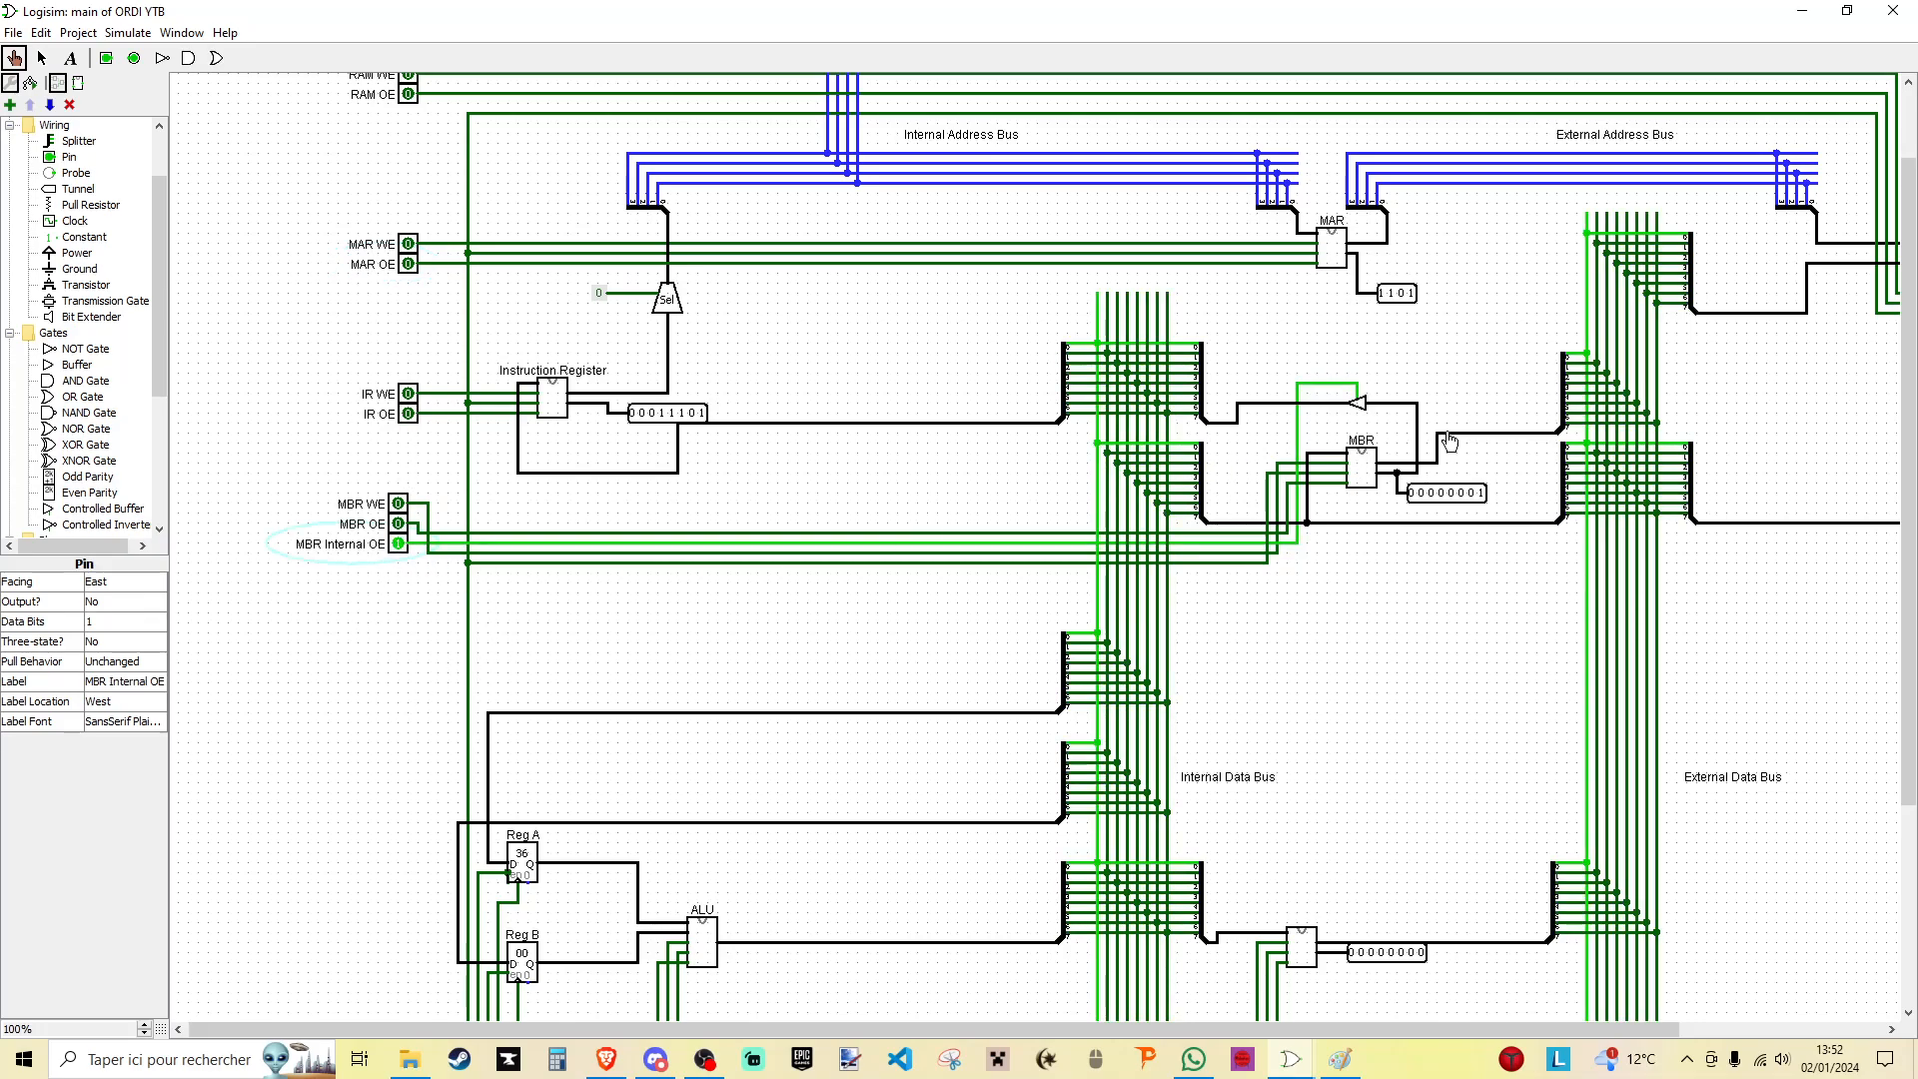
scroll(556, 444, down, 3)
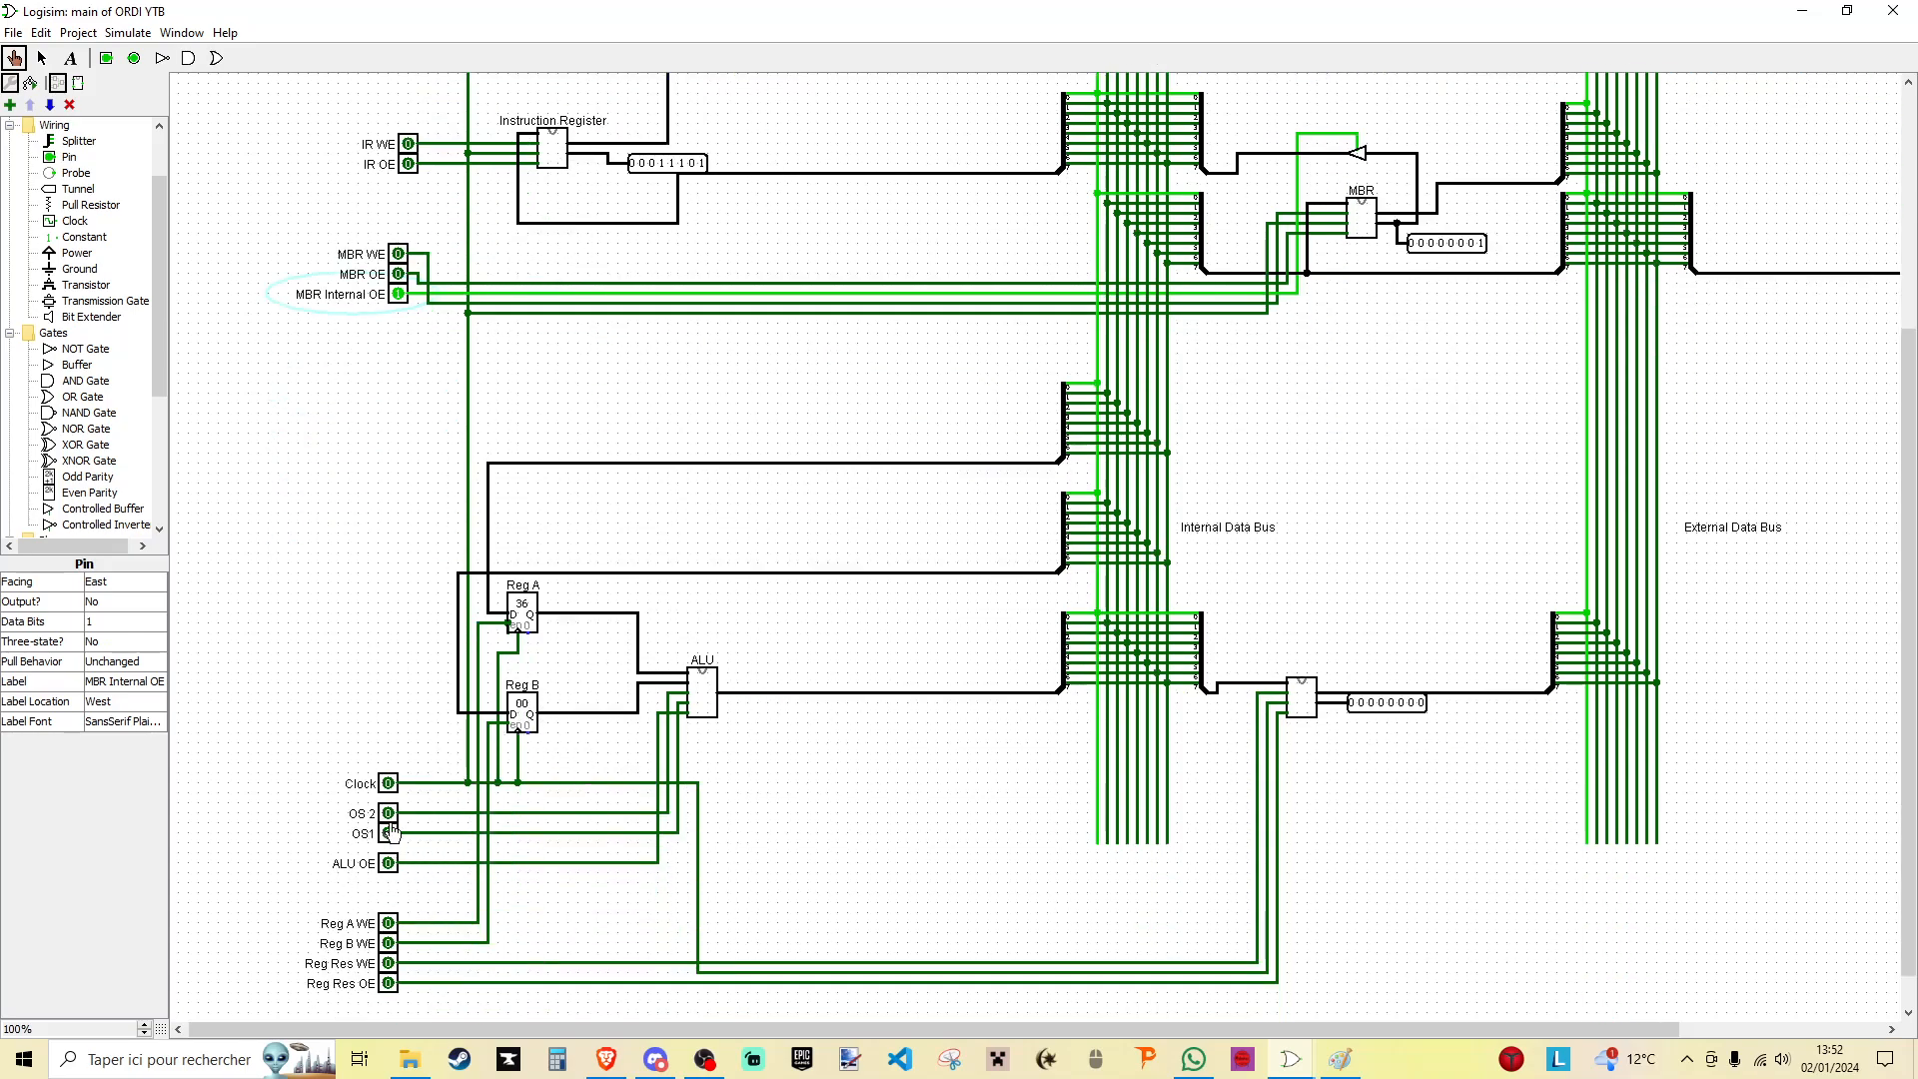
click(389, 945)
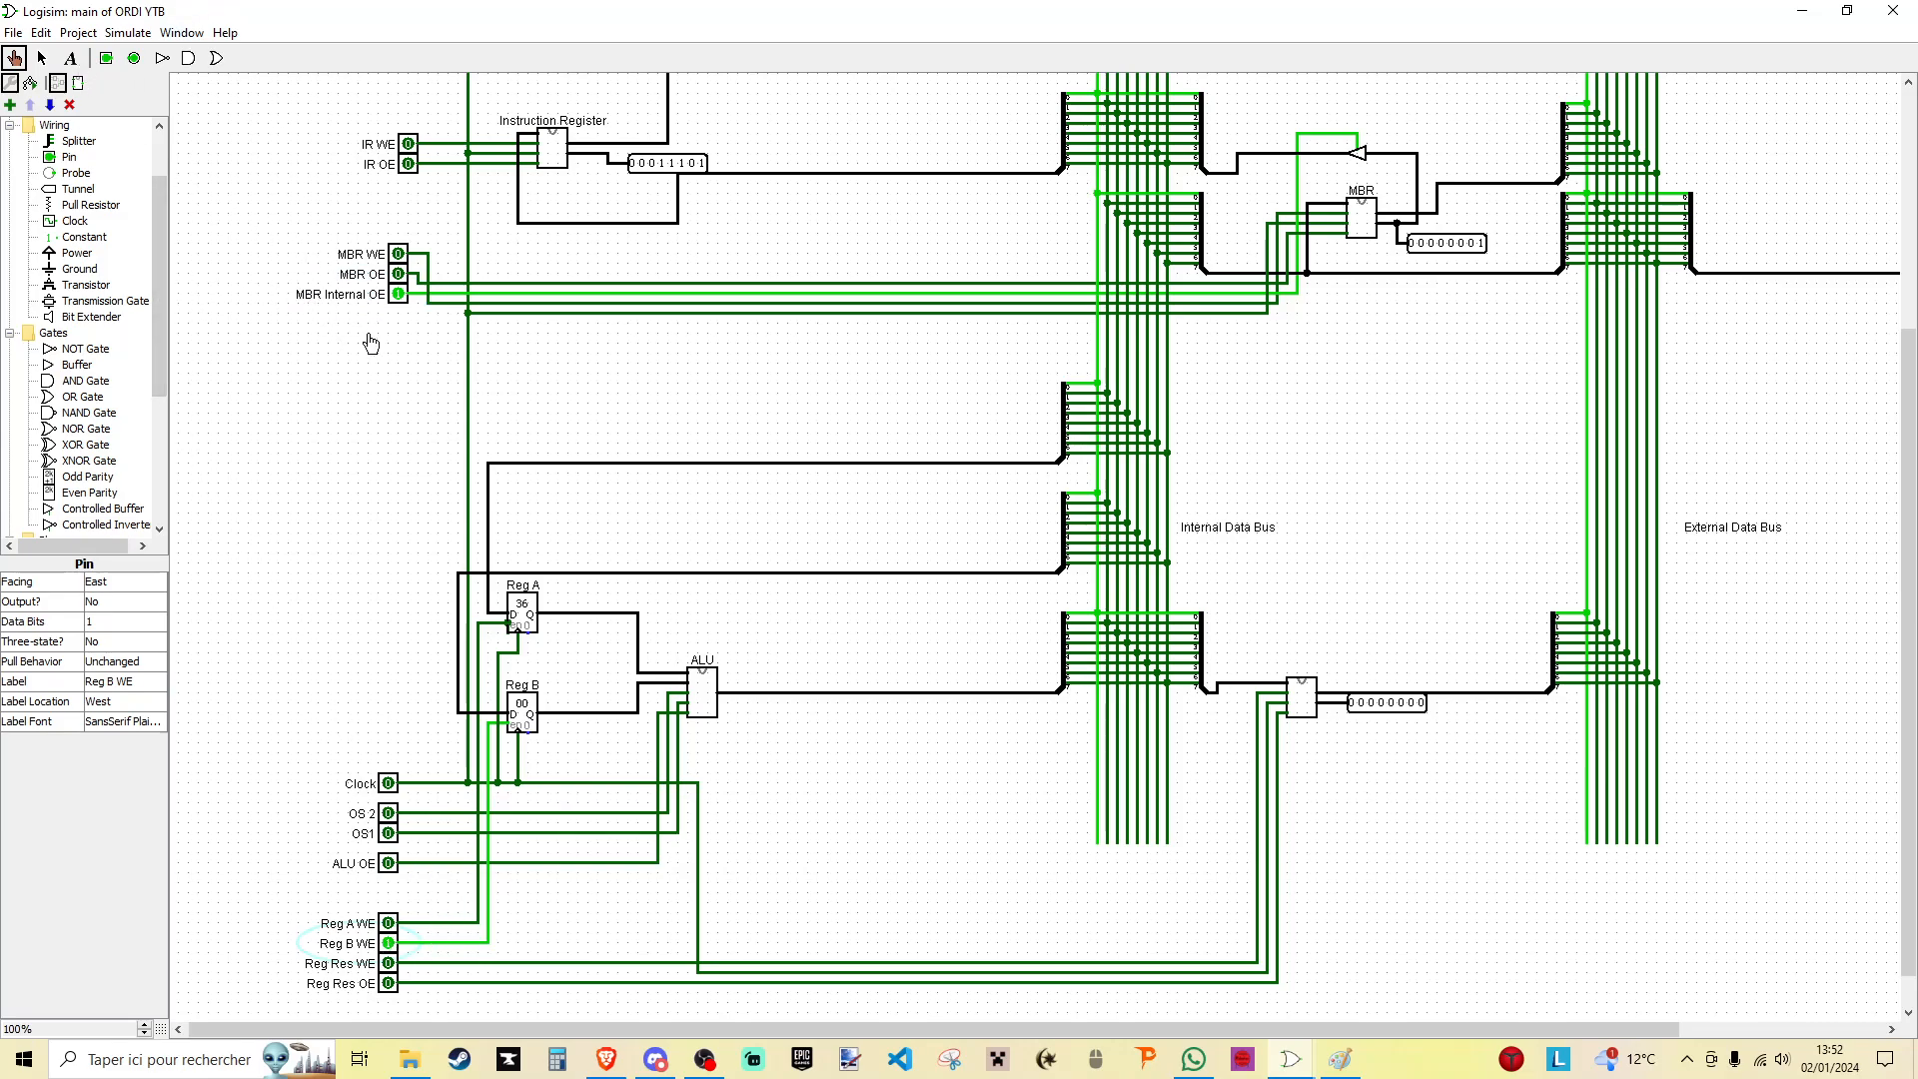
scroll(408, 536, down, 2)
double_click(388, 746)
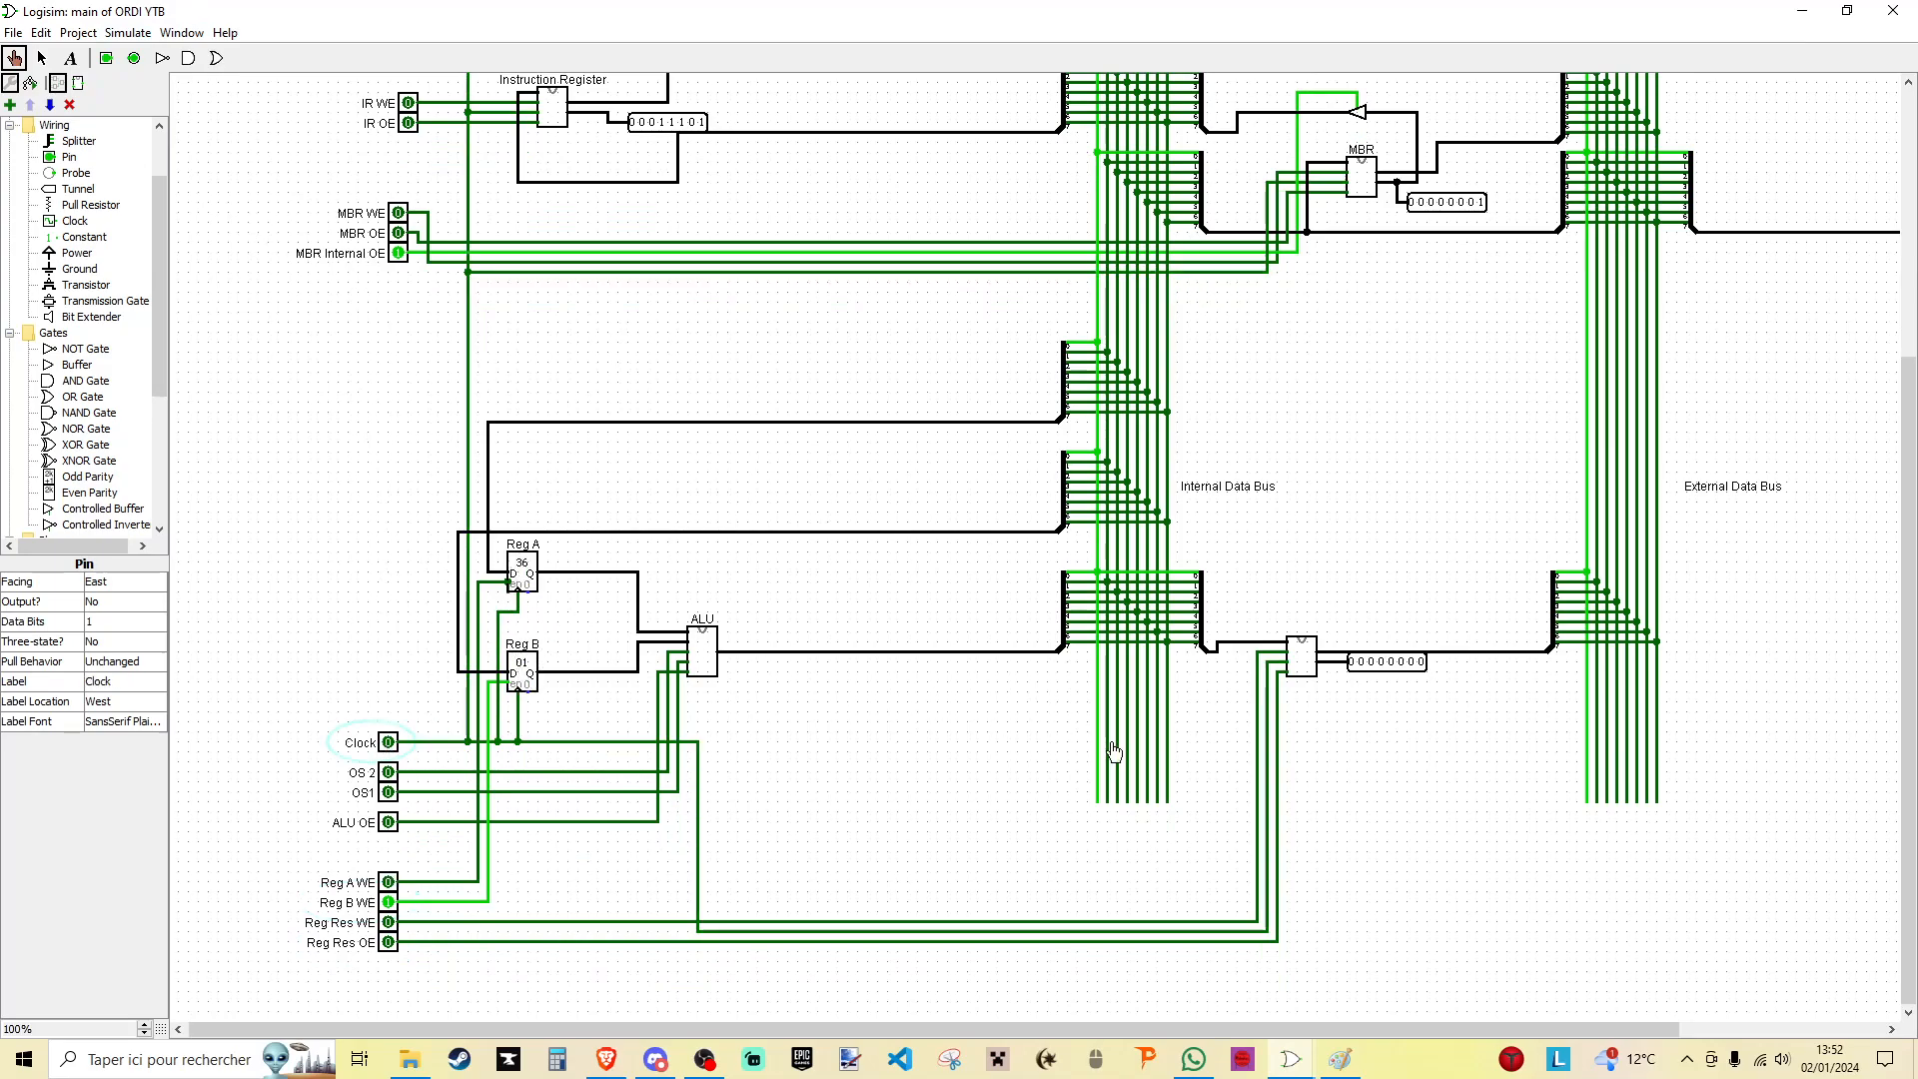
click(396, 904)
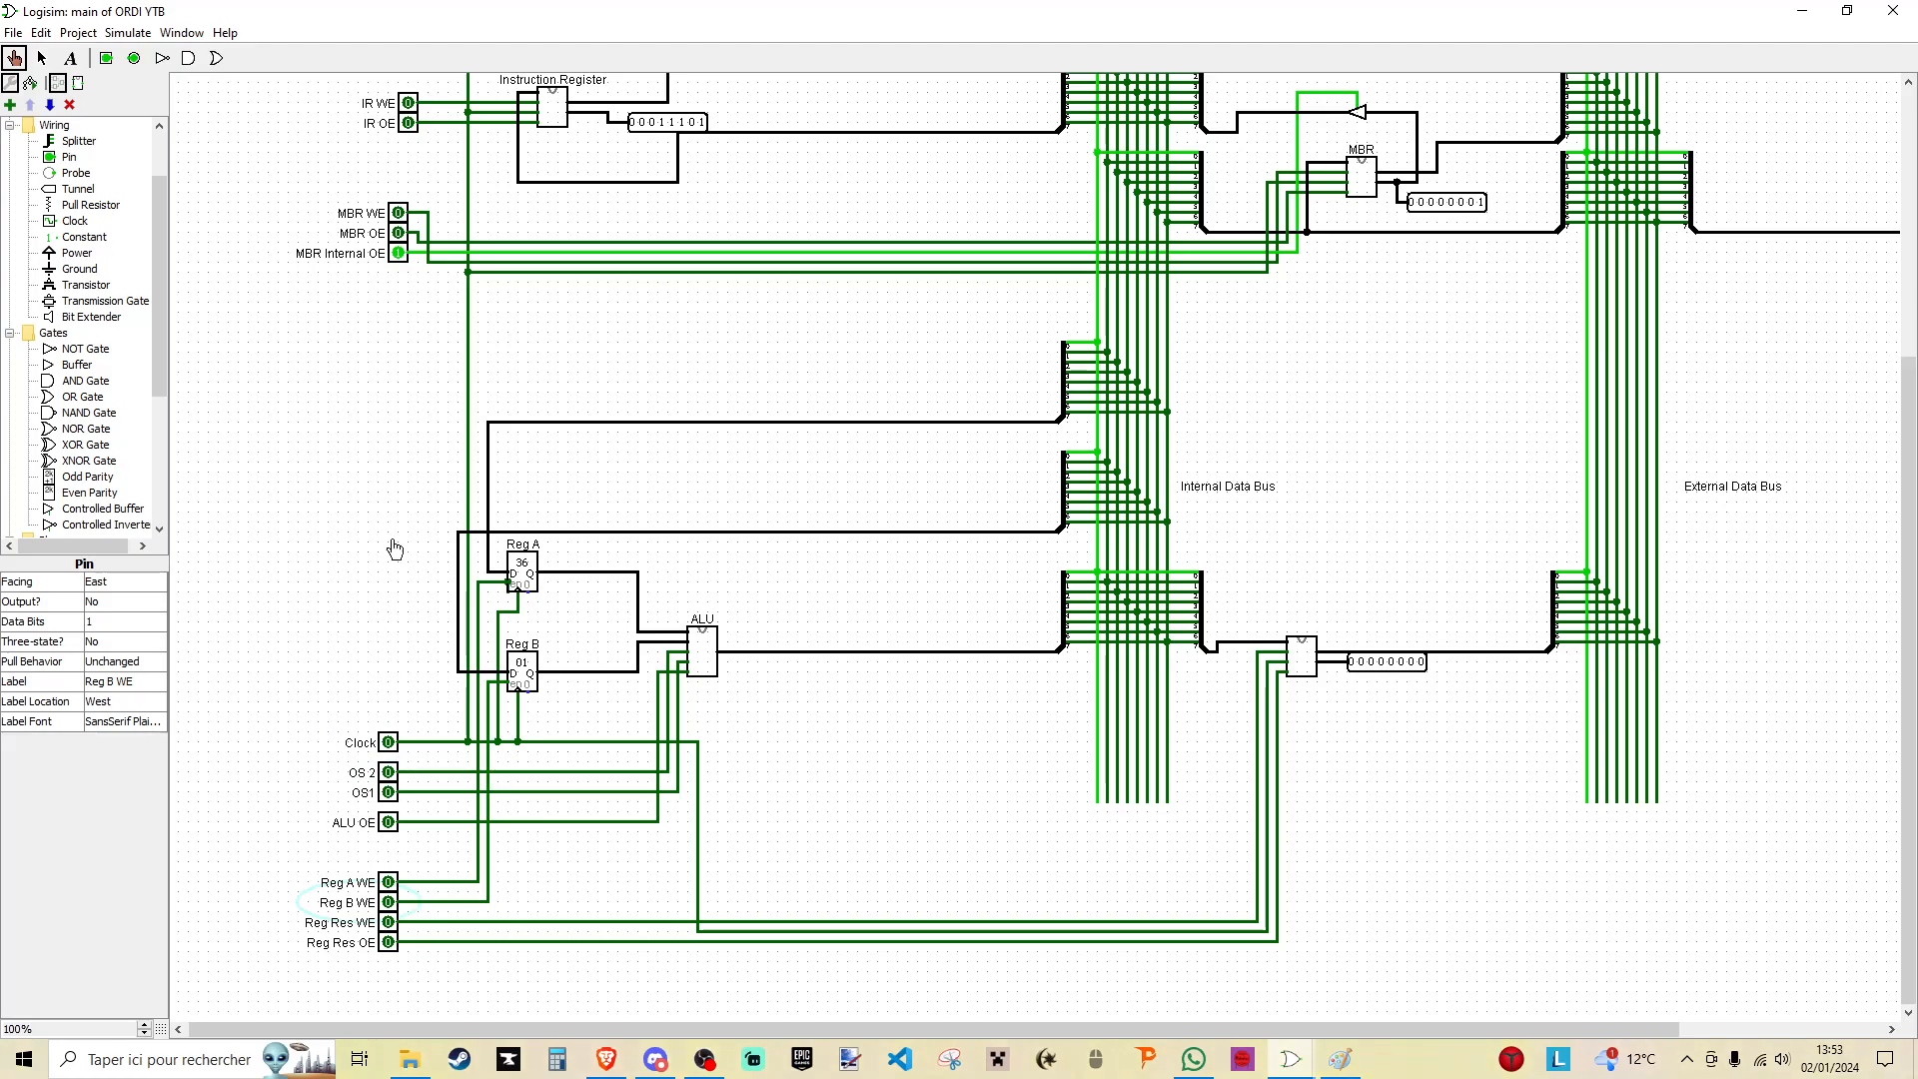
click(401, 256)
scroll(420, 364, up, 5)
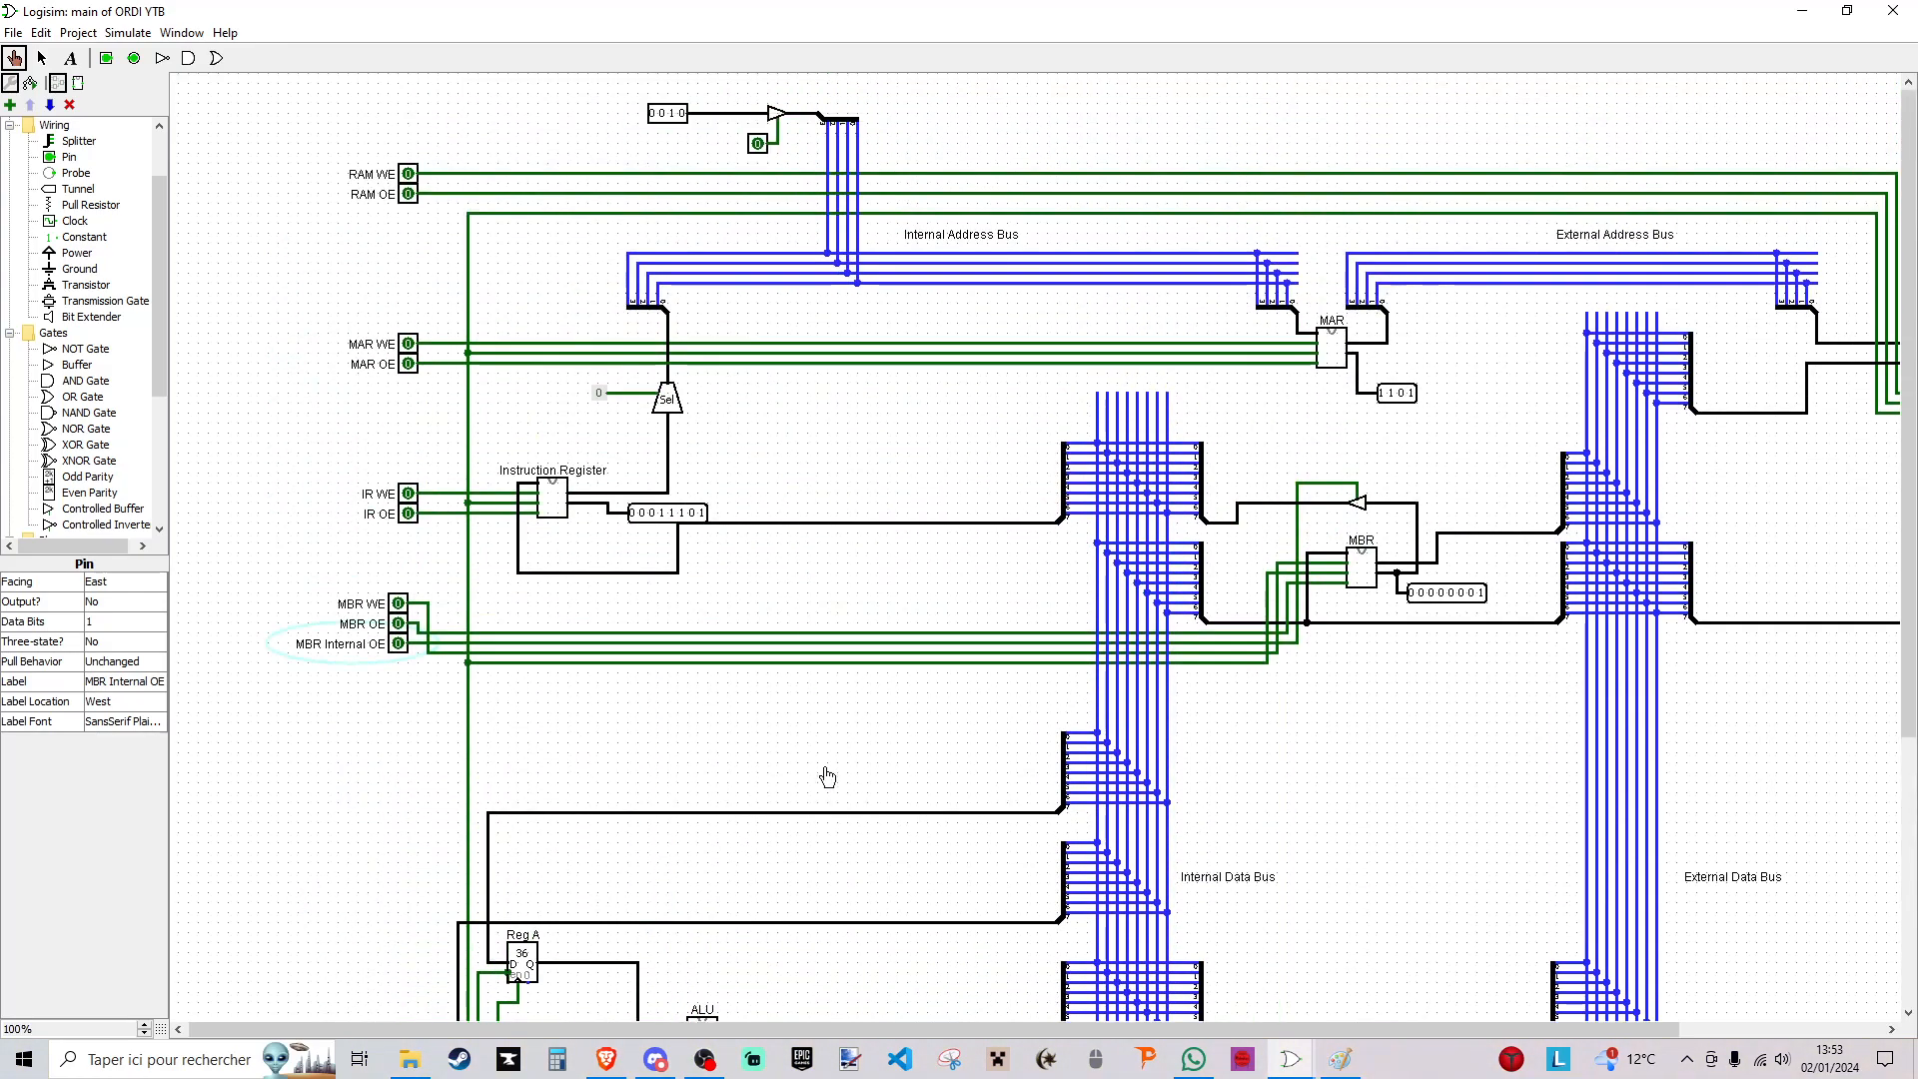
- Switch on the program counter's output buffer to put address 0010 on the internal address bus
drag(821, 1030, 1059, 1030)
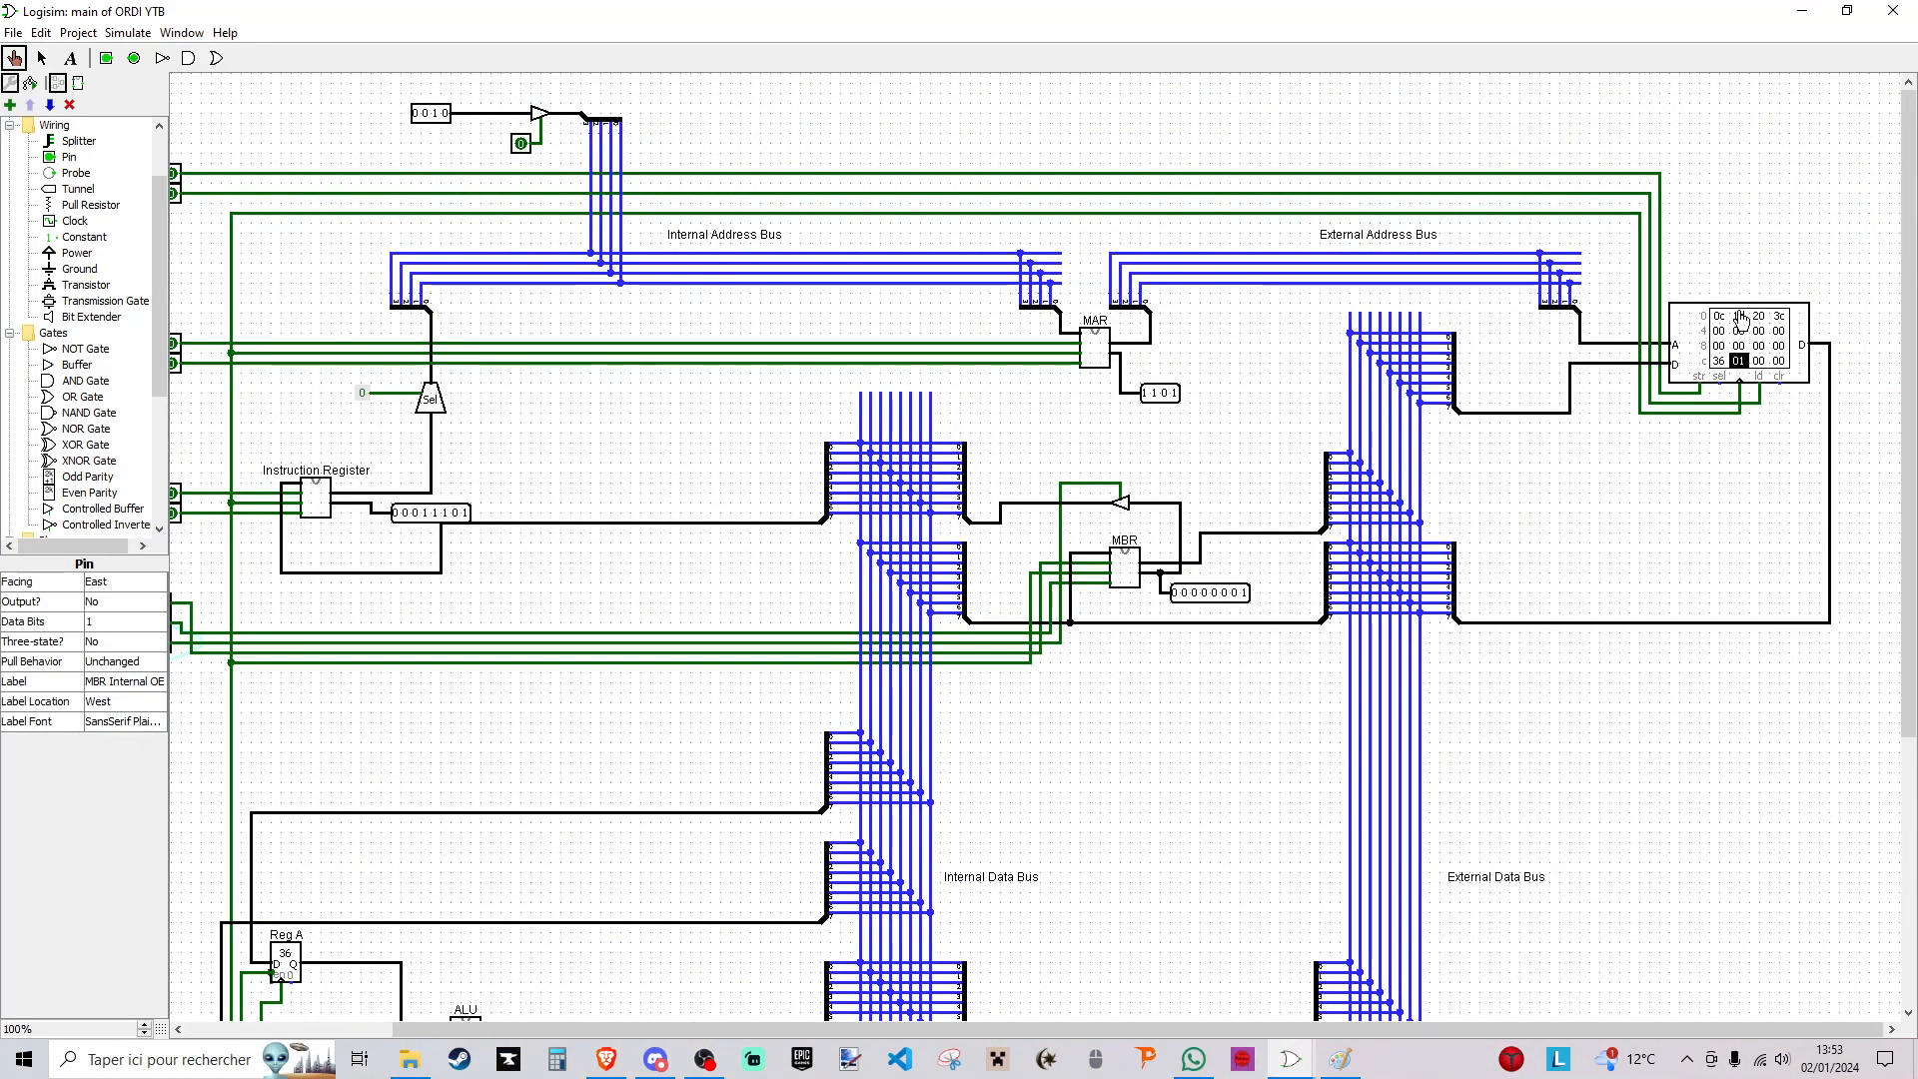
drag(1708, 1029, 1498, 1030)
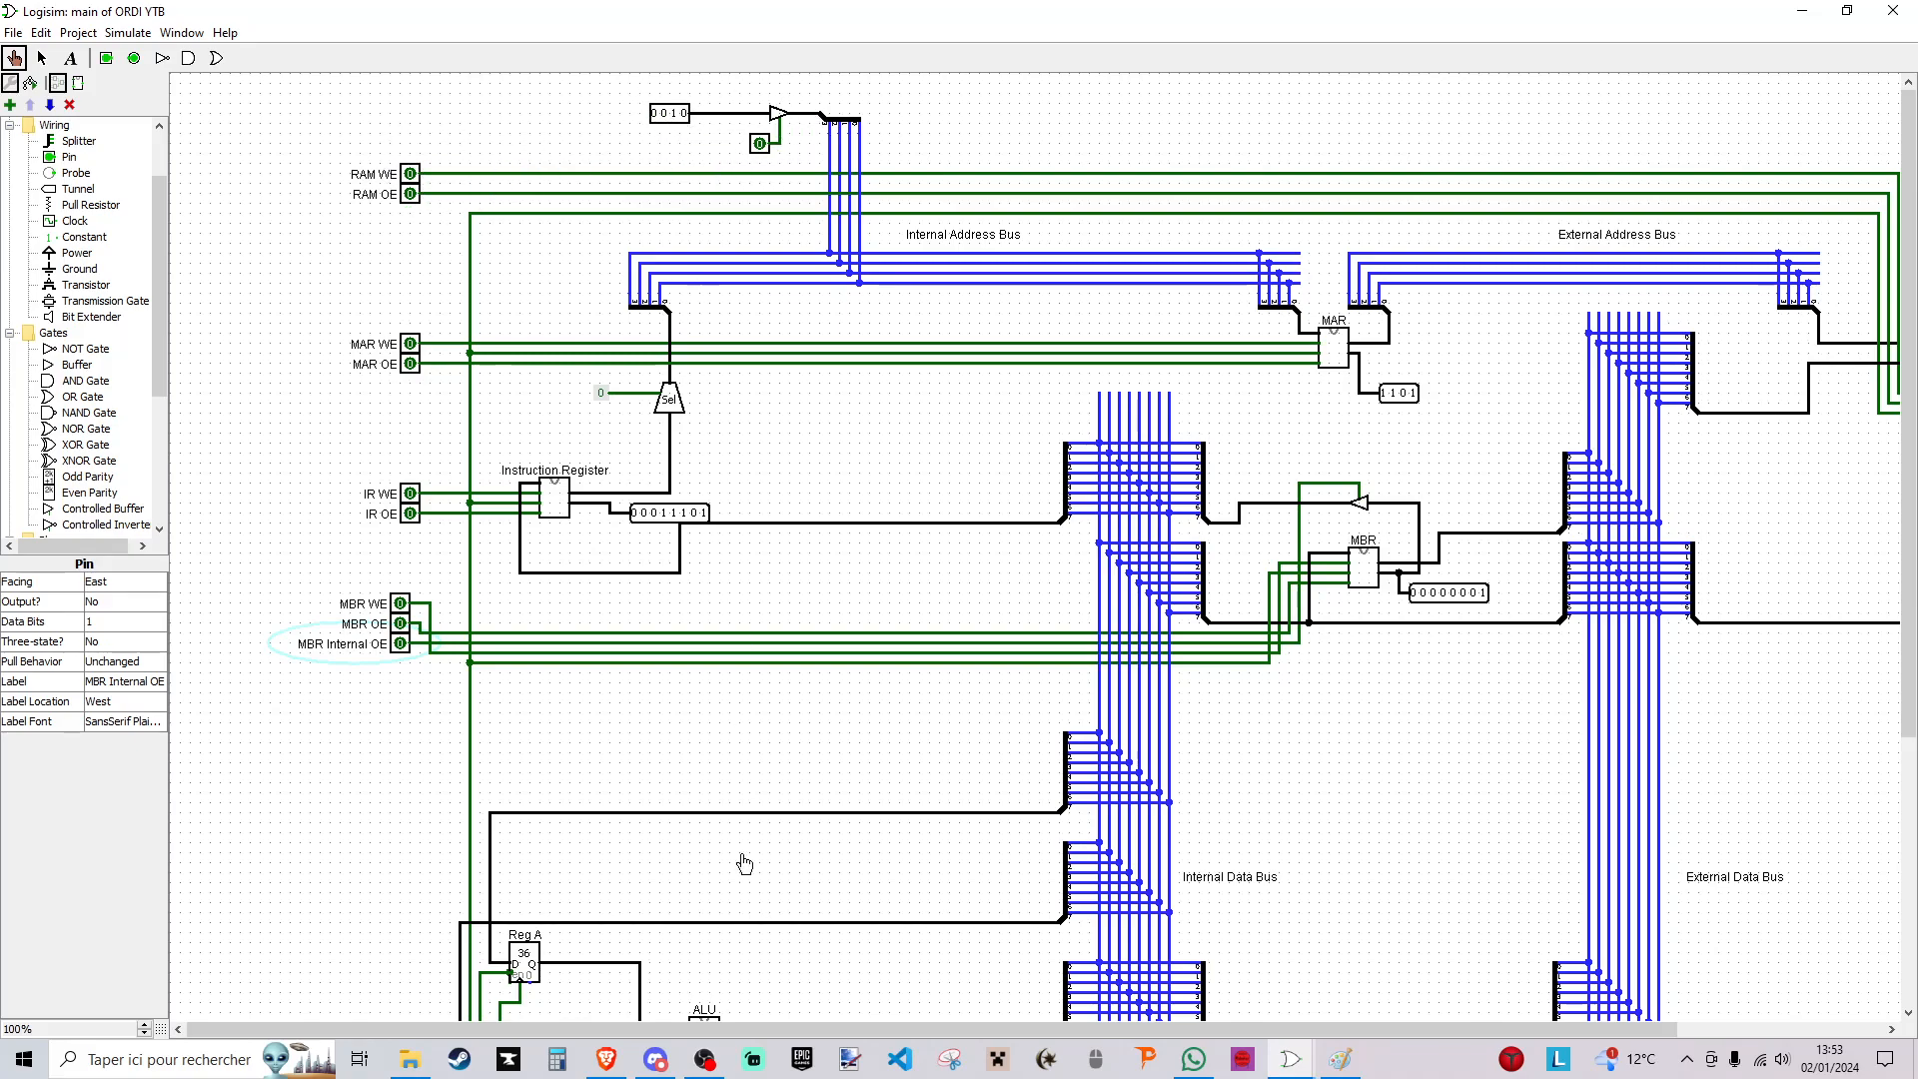
drag(745, 1027, 952, 1026)
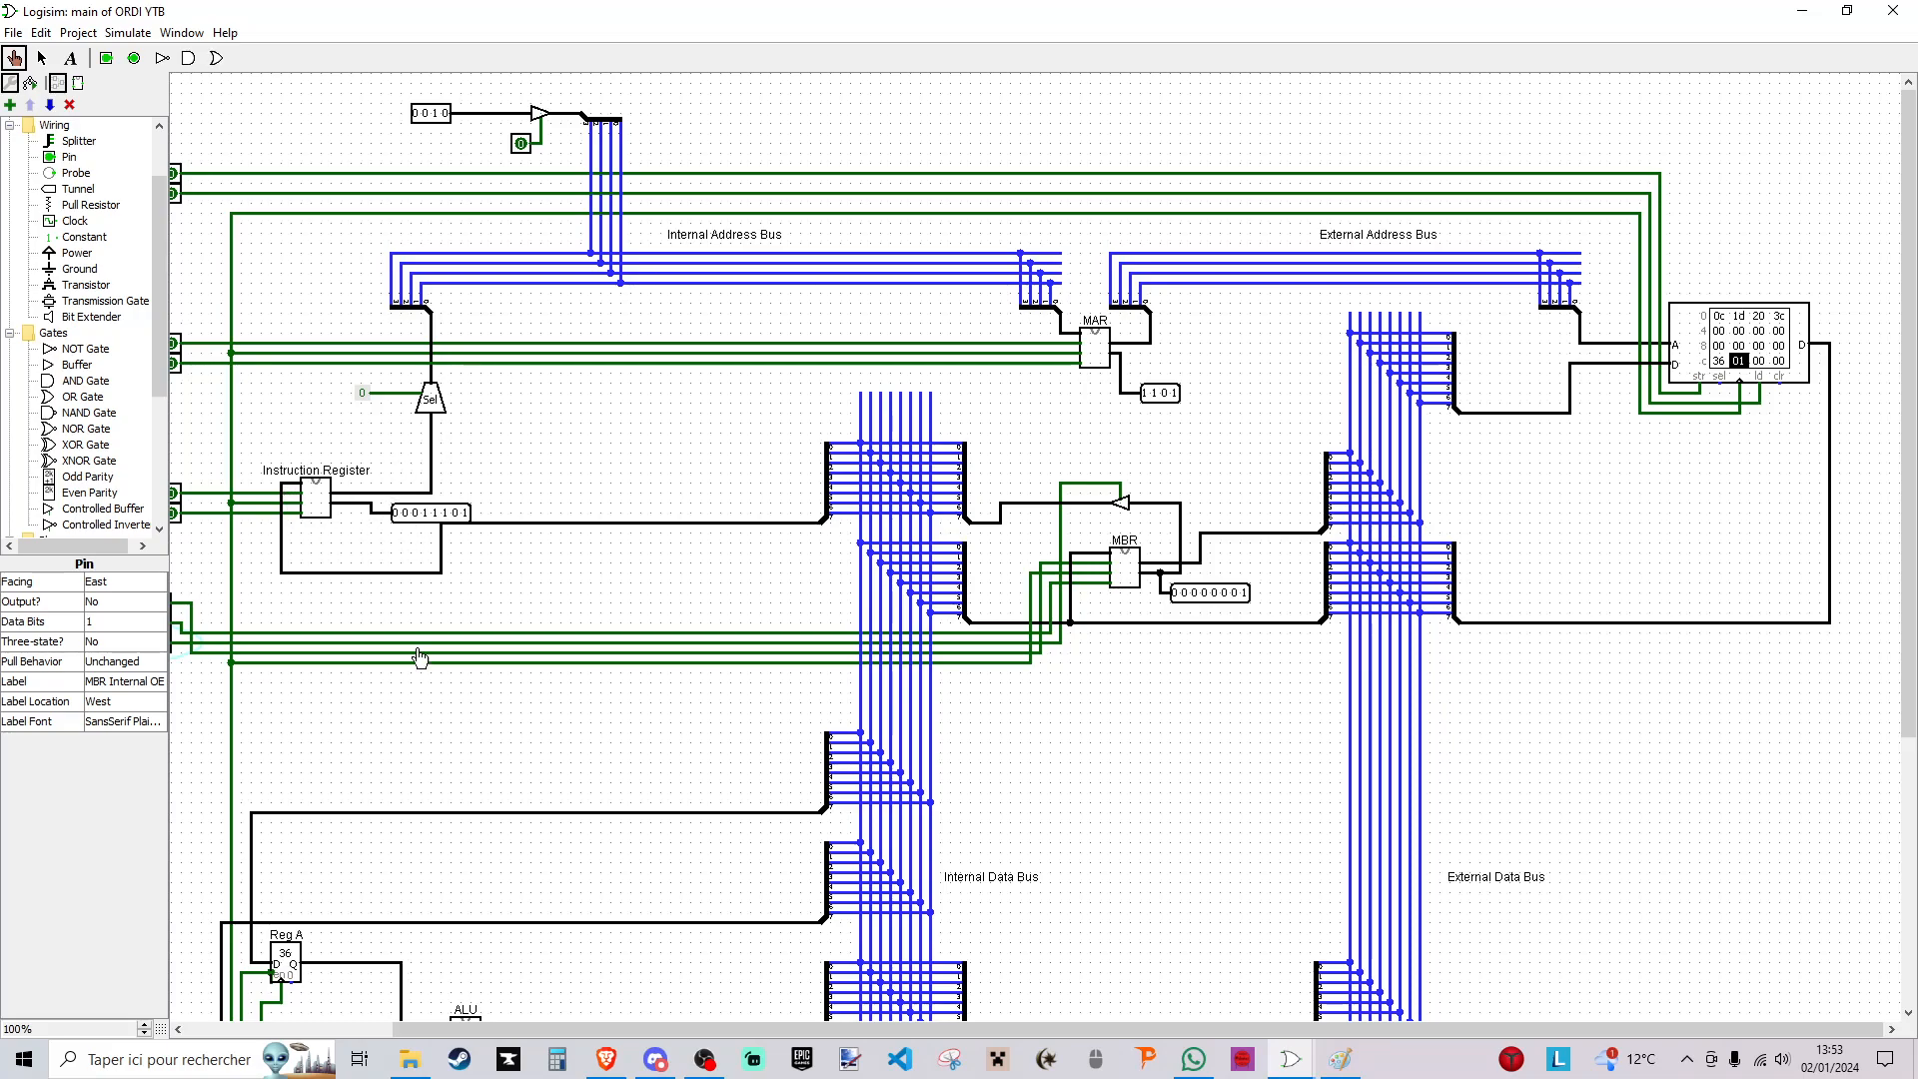
drag(776, 1029, 721, 1029)
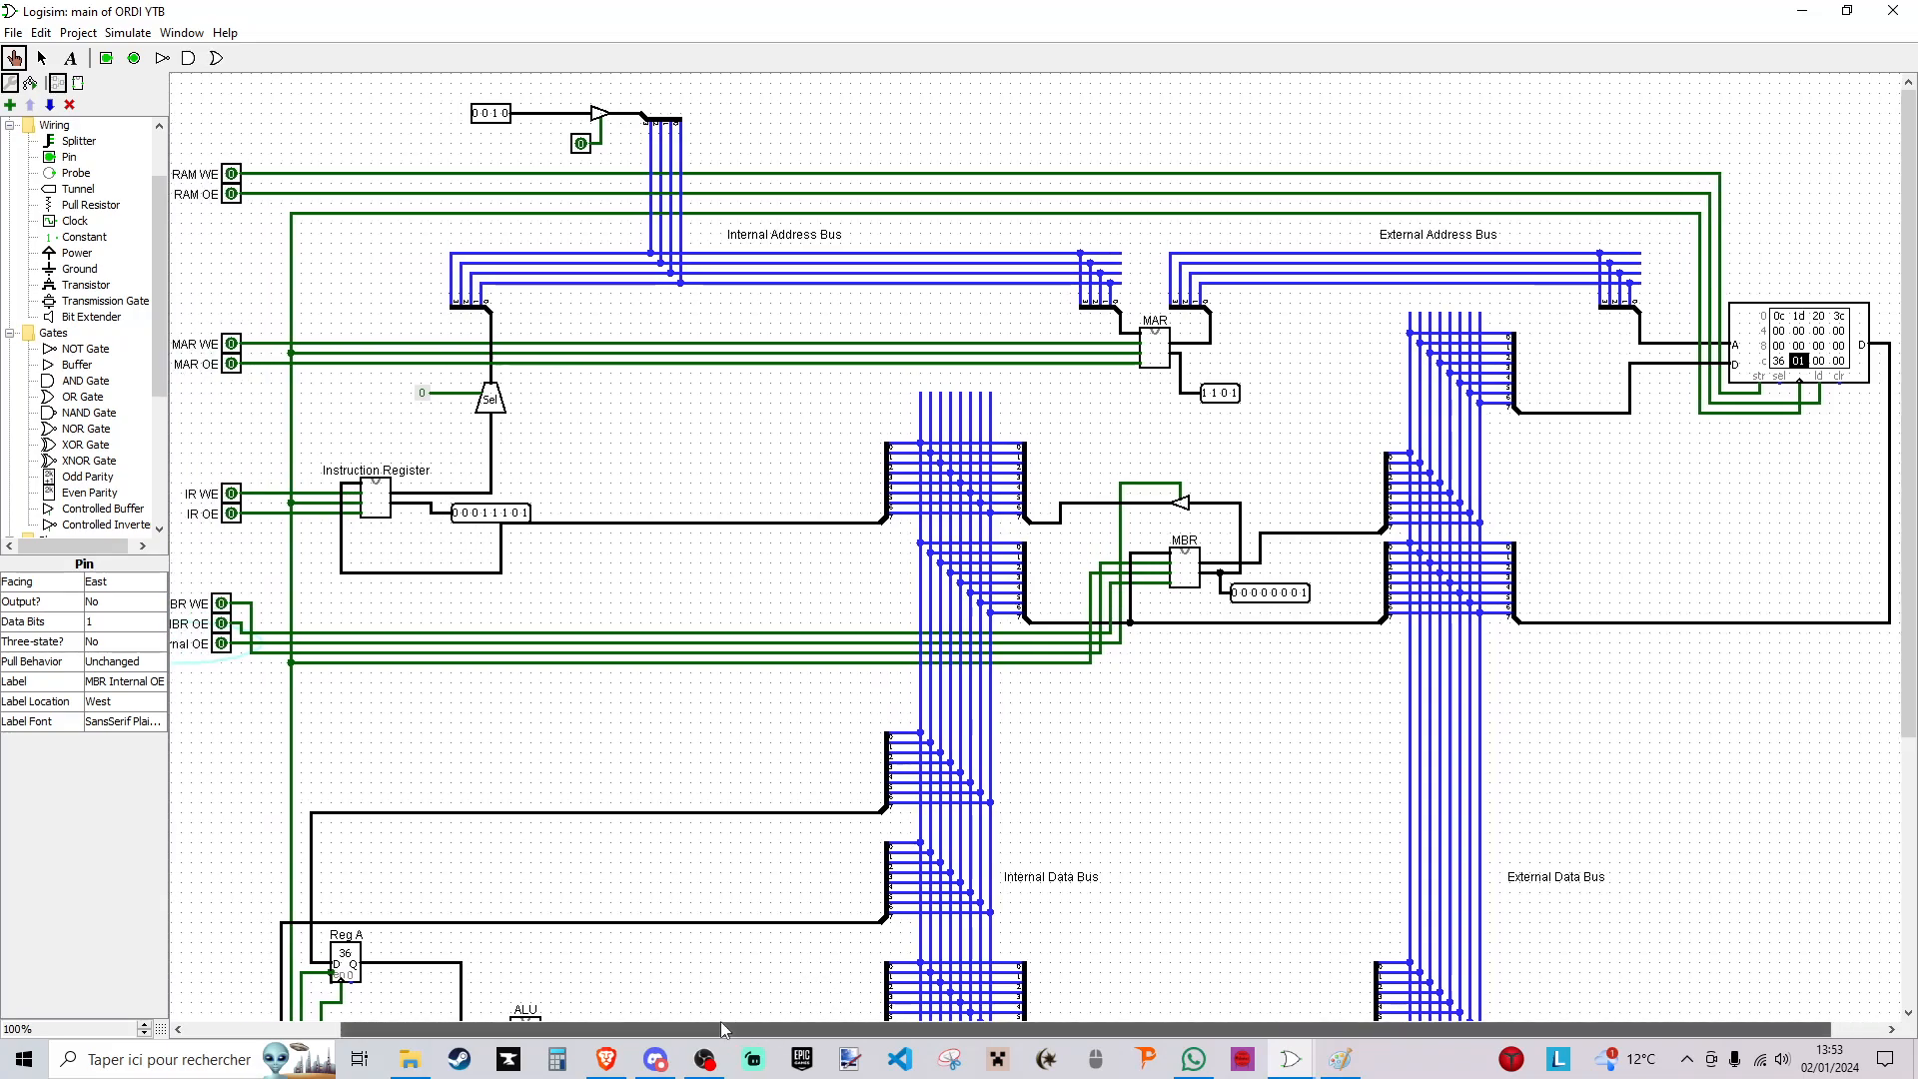
click(583, 146)
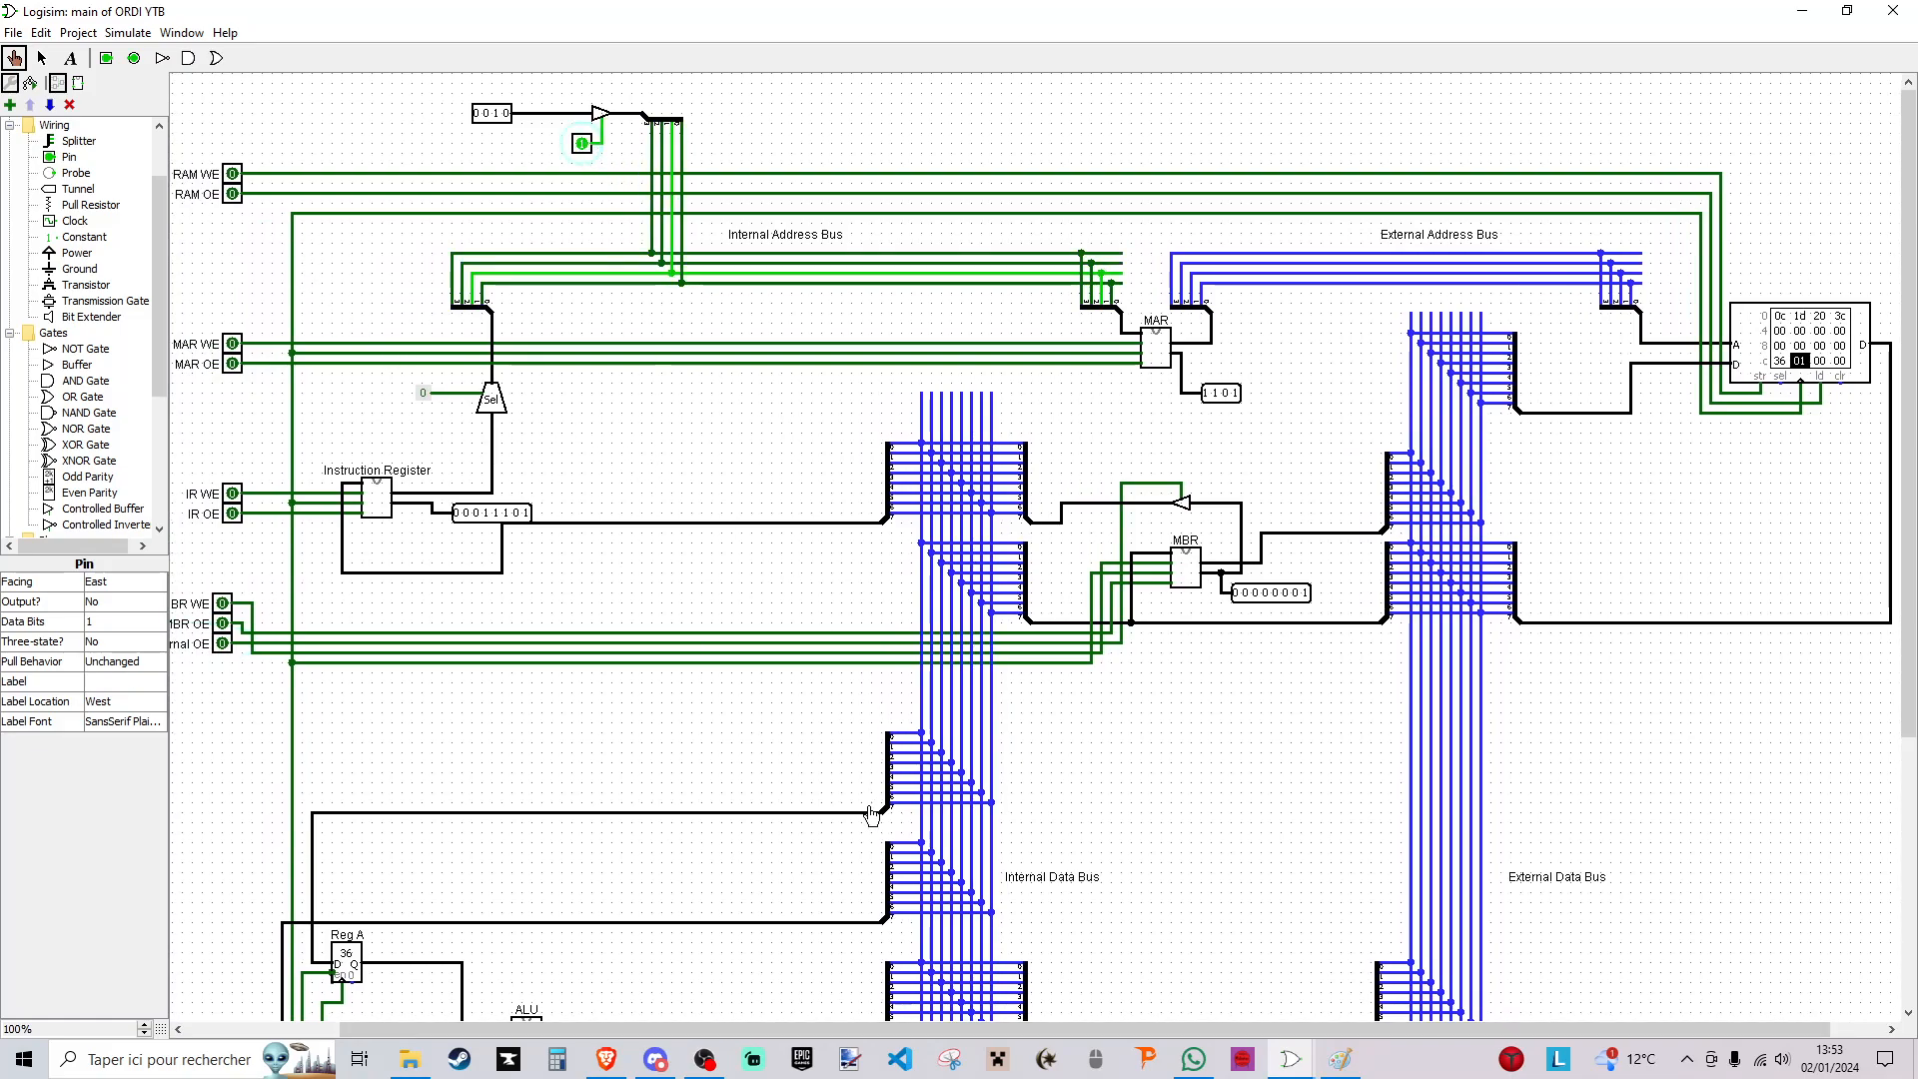
- Label the 4-bit input pin feeding the internal address bus "Program Counter"
drag(880, 1029, 809, 1029)
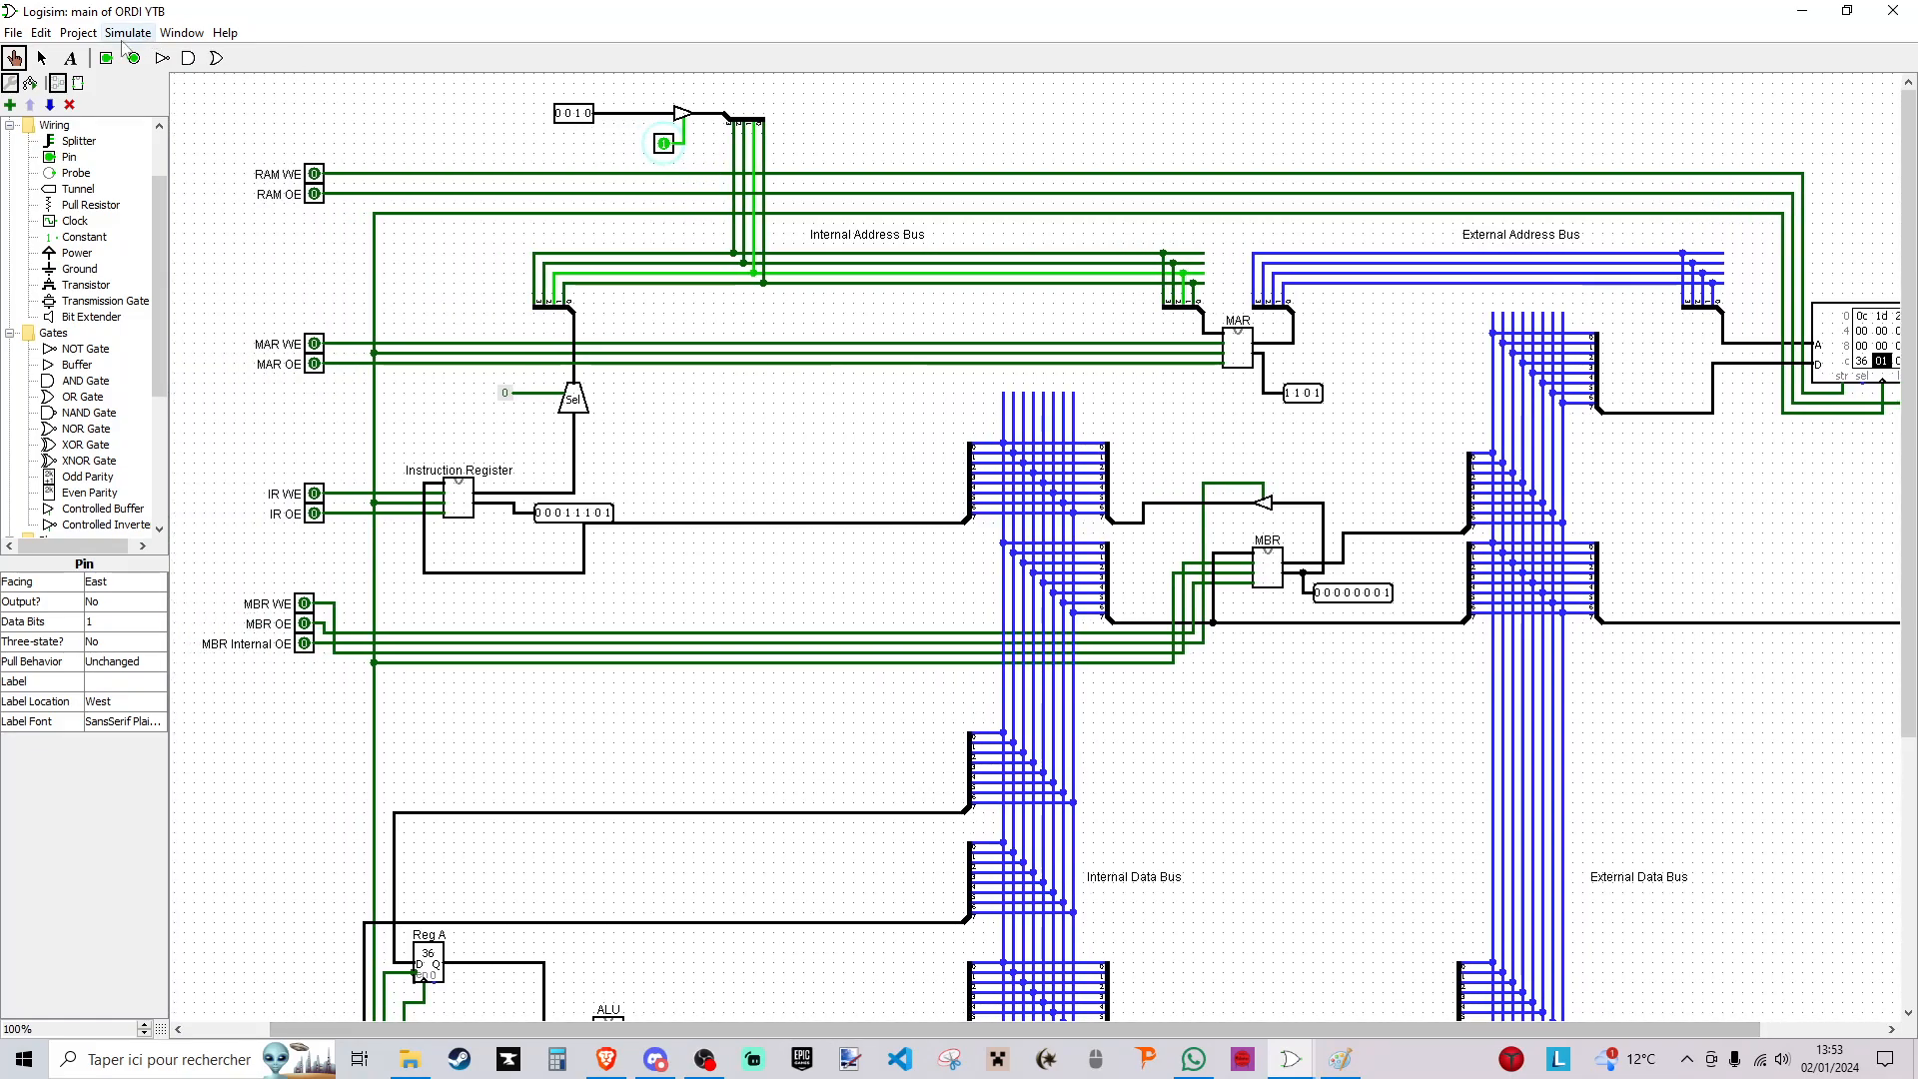
click(41, 58)
click(569, 111)
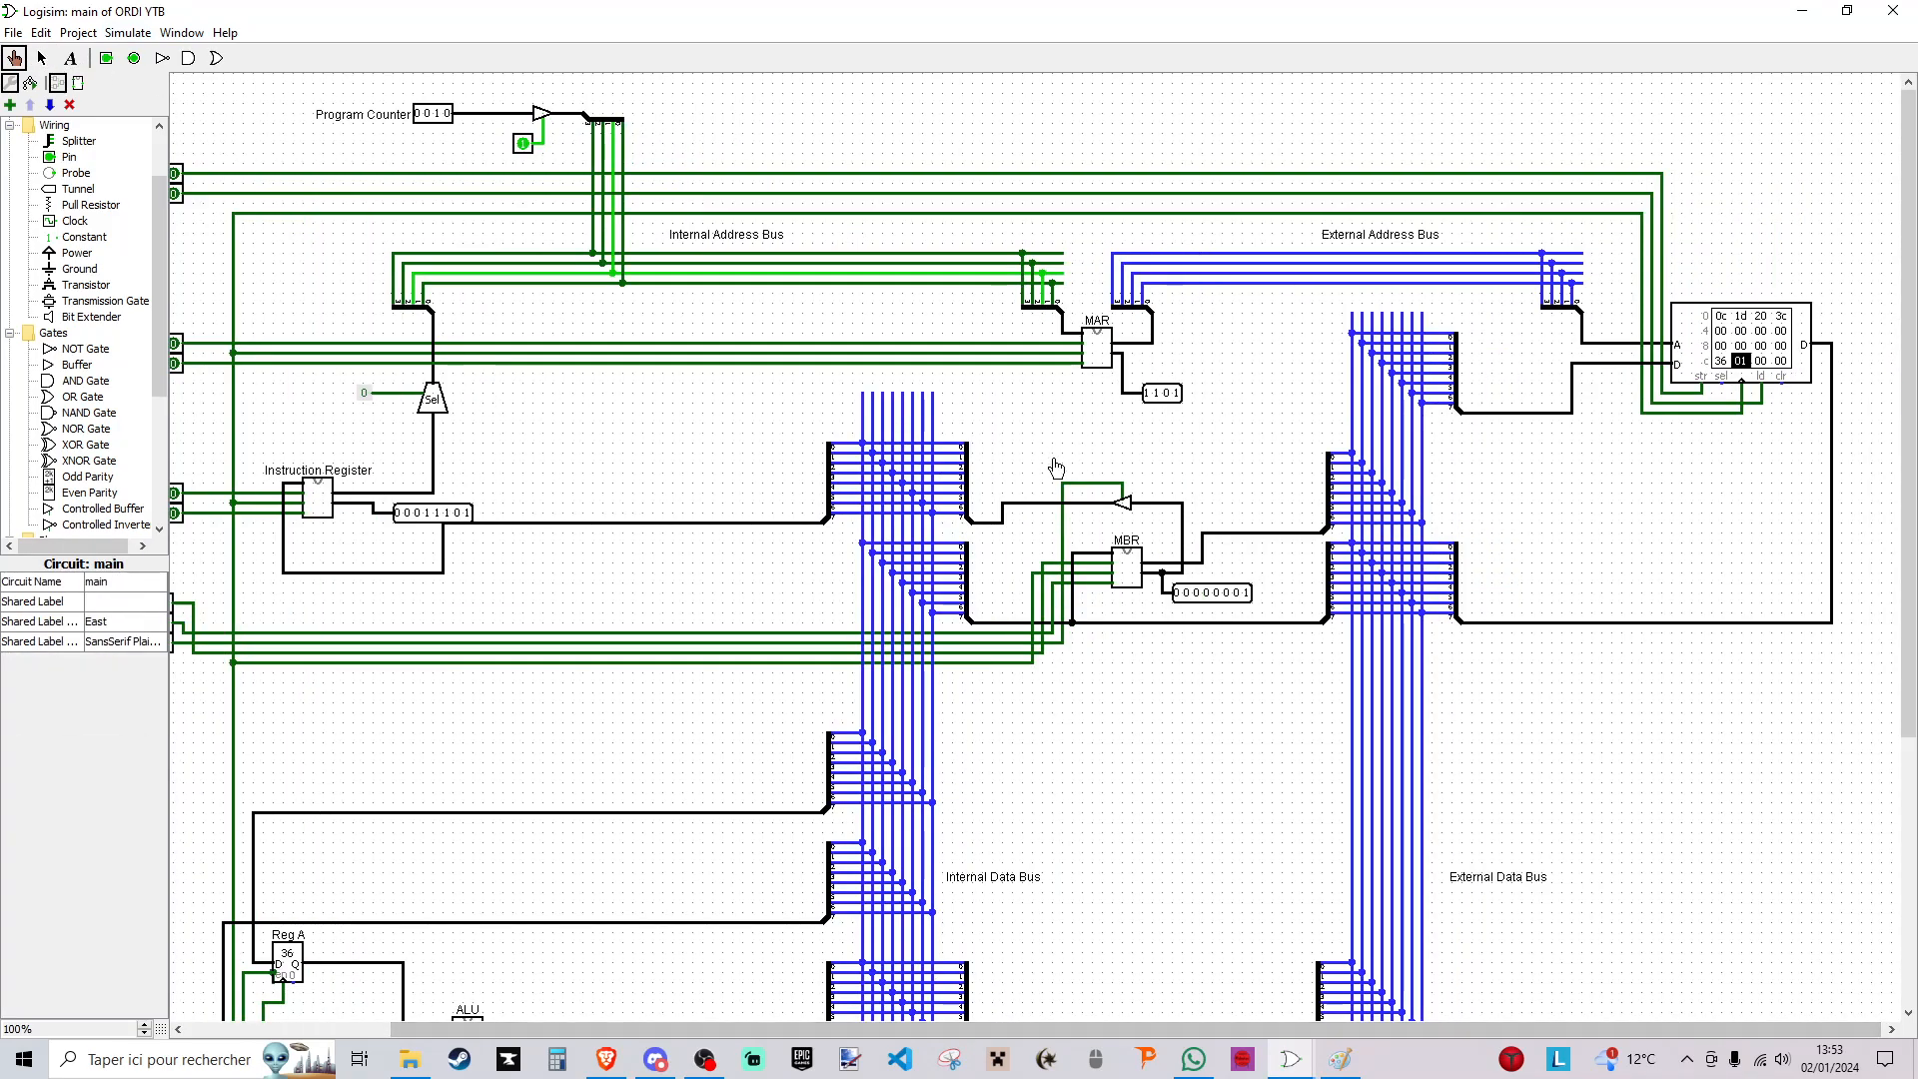
drag(1035, 1029, 887, 1029)
- Load address 0010 into the MAR using MAR WE and a clock pulse, ending with MAR WE and the counter's output buffer off
click(346, 350)
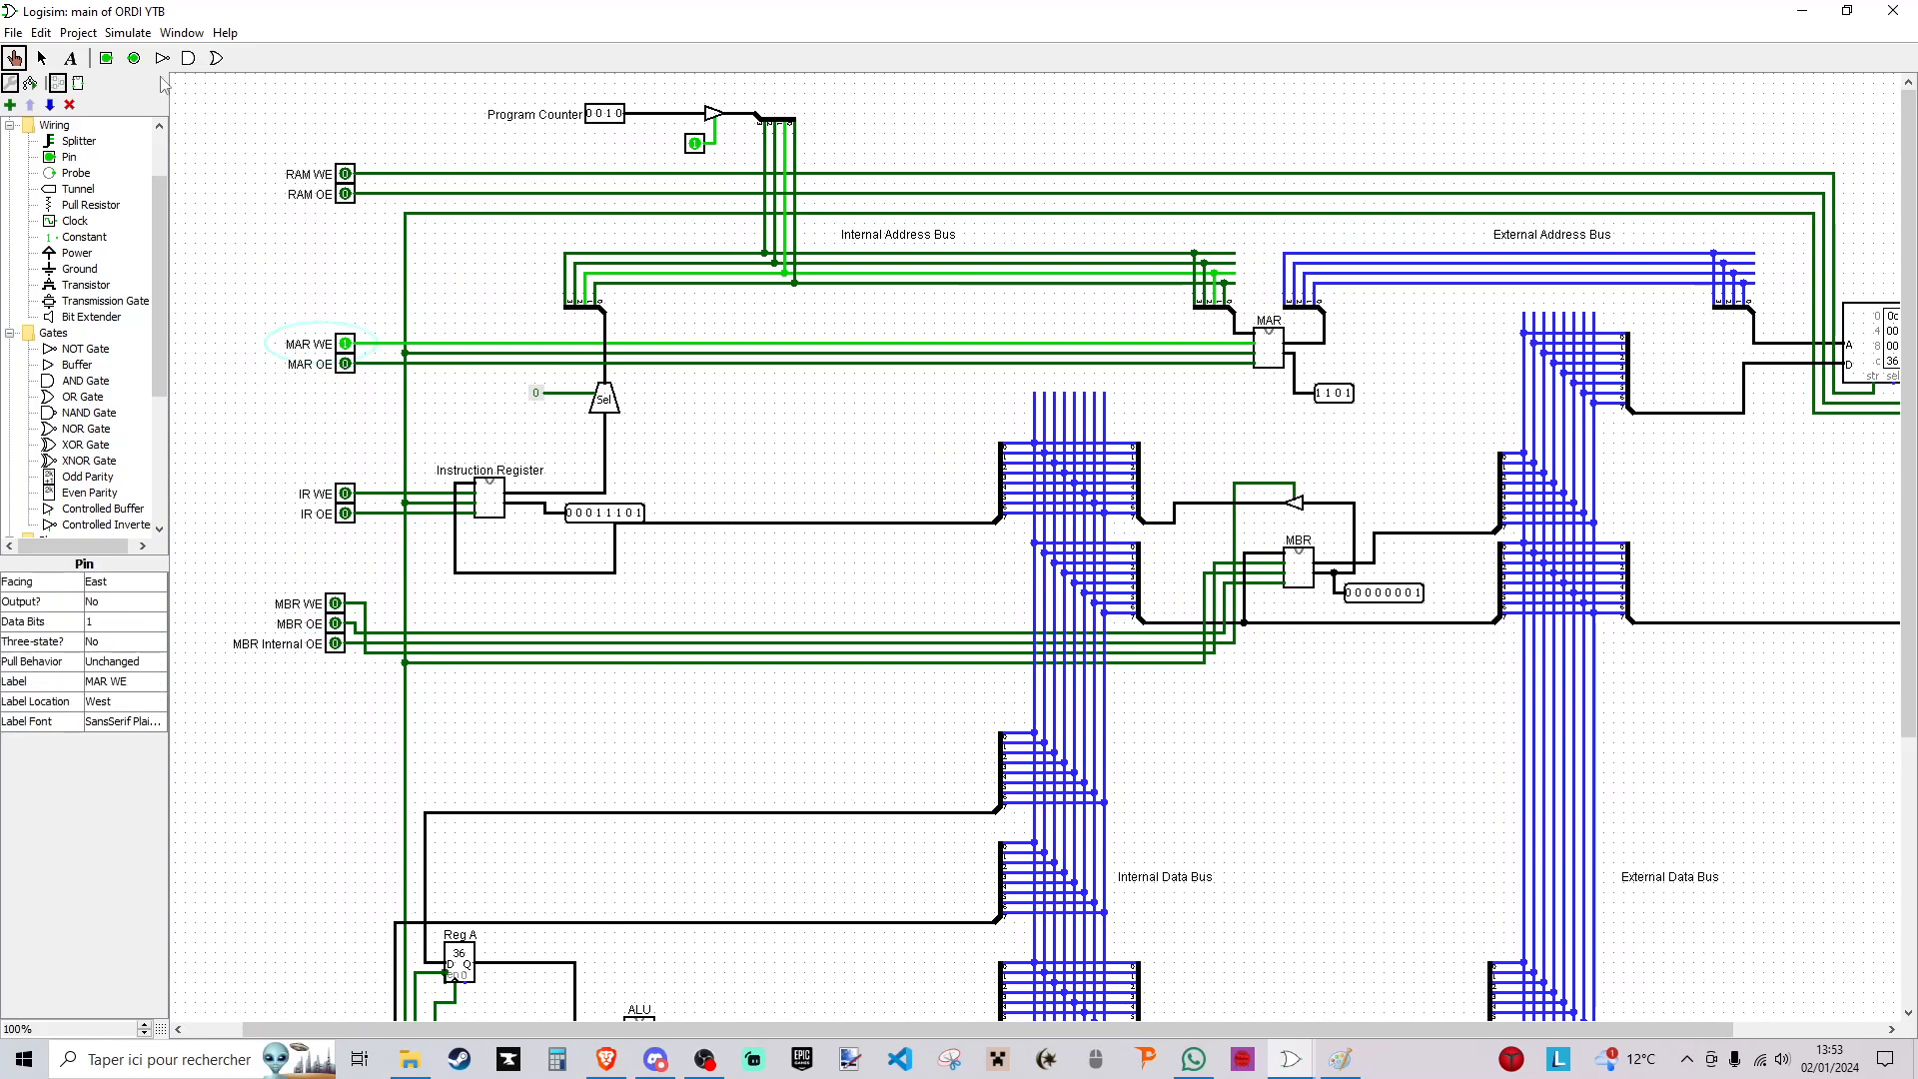
scroll(362, 817, down, 5)
click(326, 883)
click(326, 883)
scroll(326, 892, up, 4)
click(347, 294)
click(696, 94)
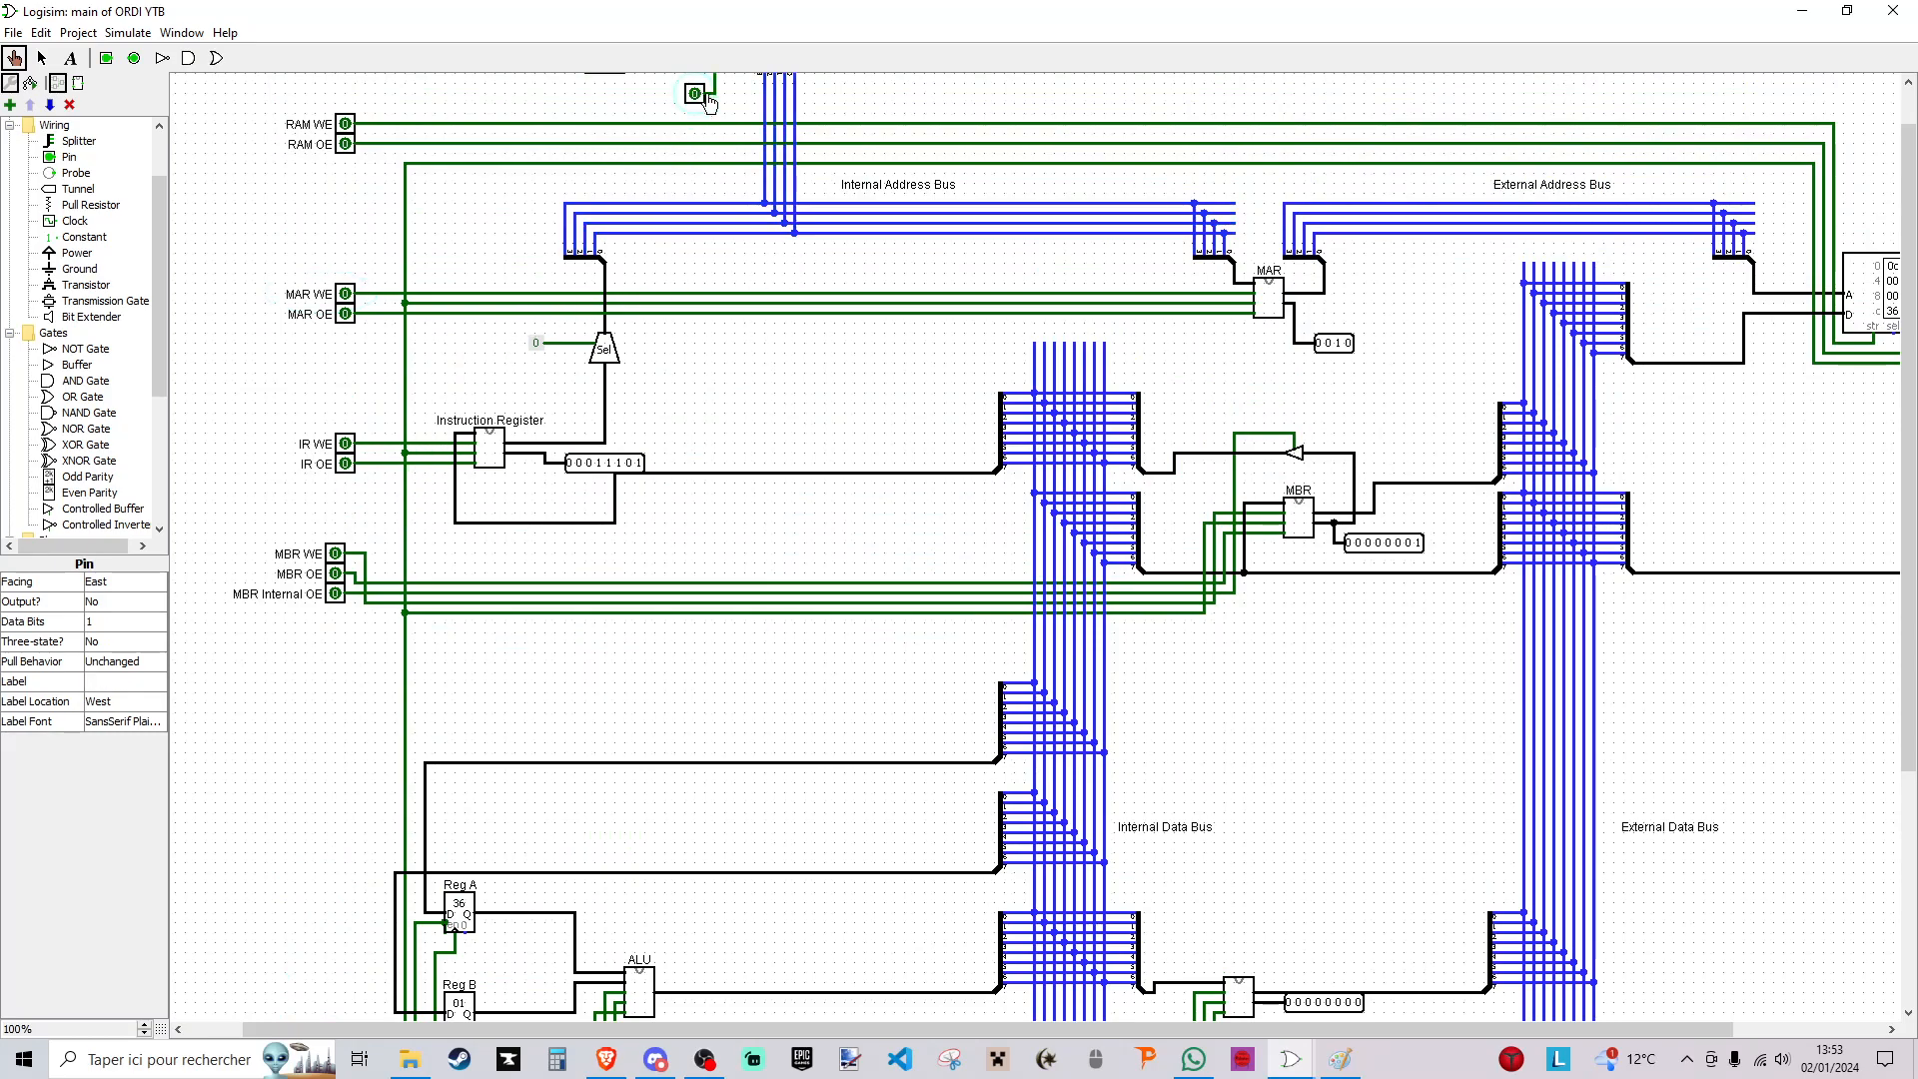
- Switch on MAR OE, RAM OE and MBR WE to route the RAM word at address 0010 to the MBR
click(345, 315)
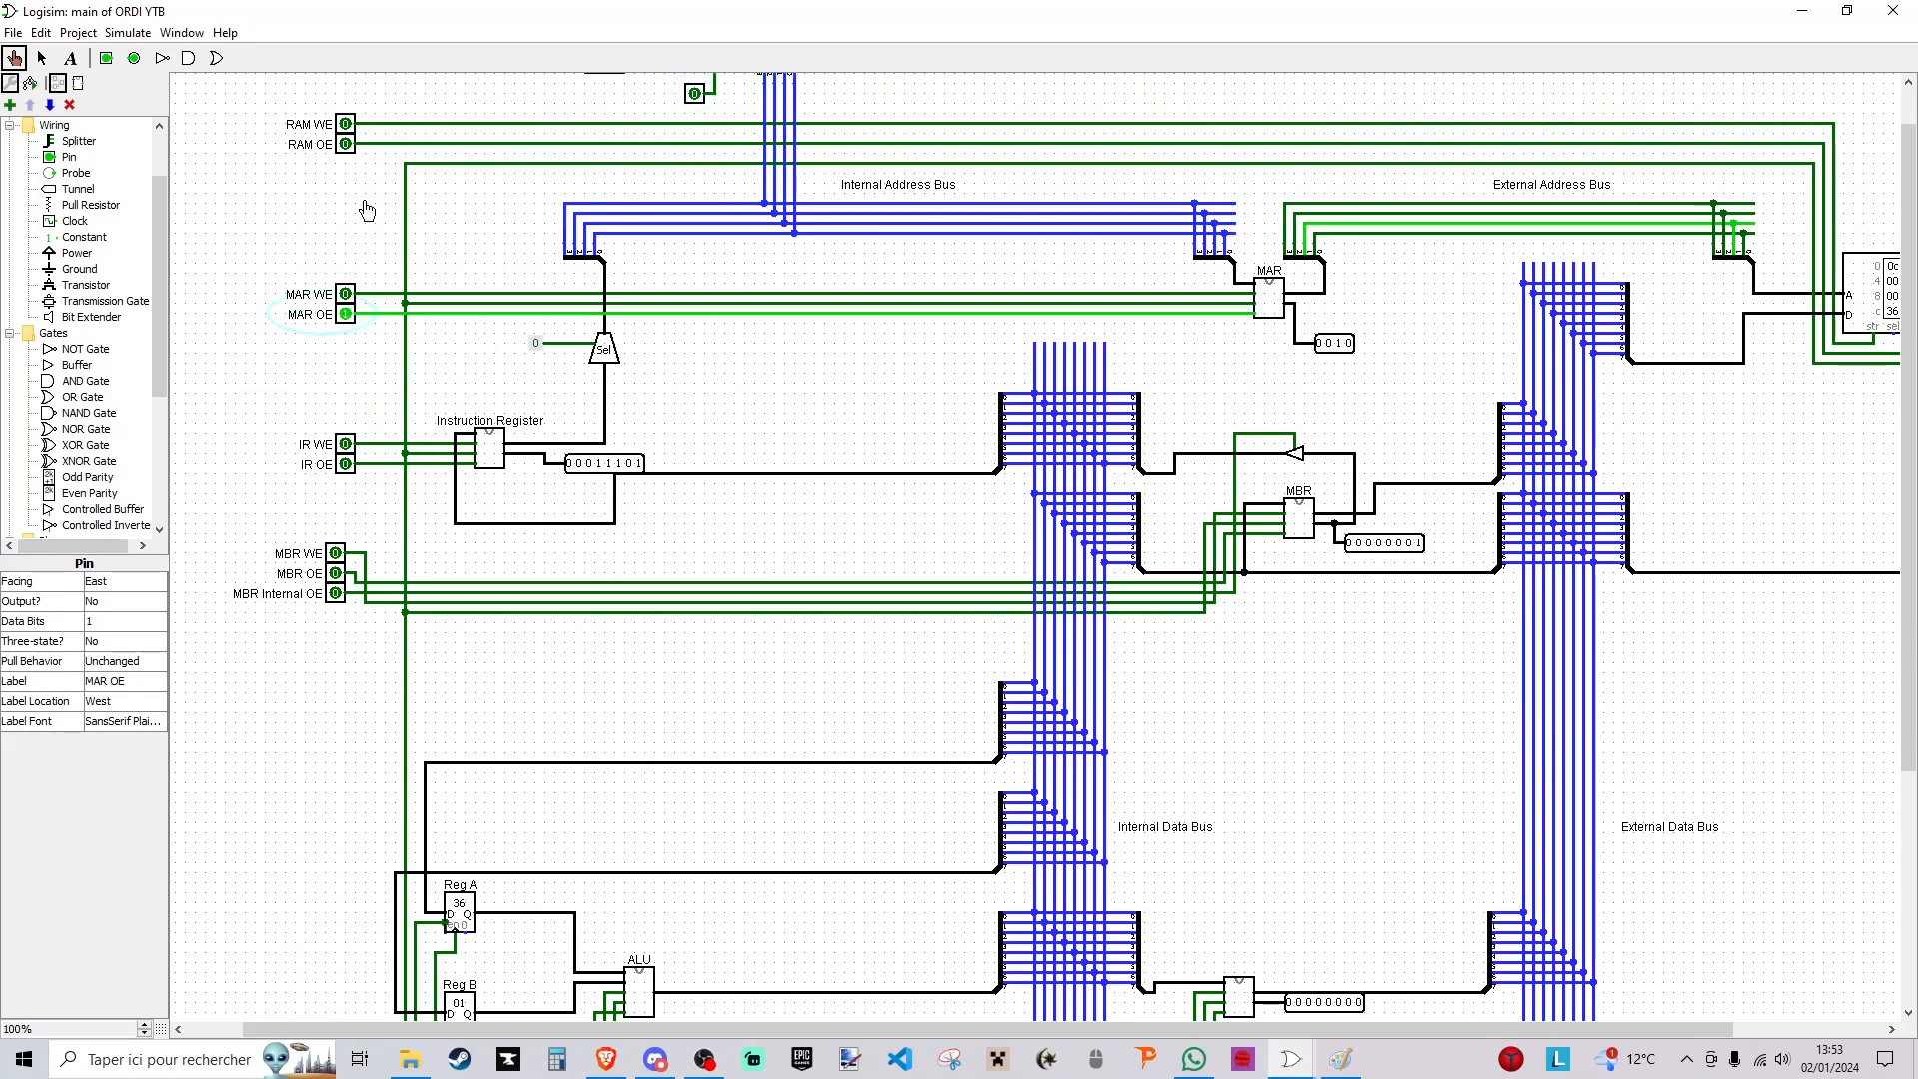
click(346, 145)
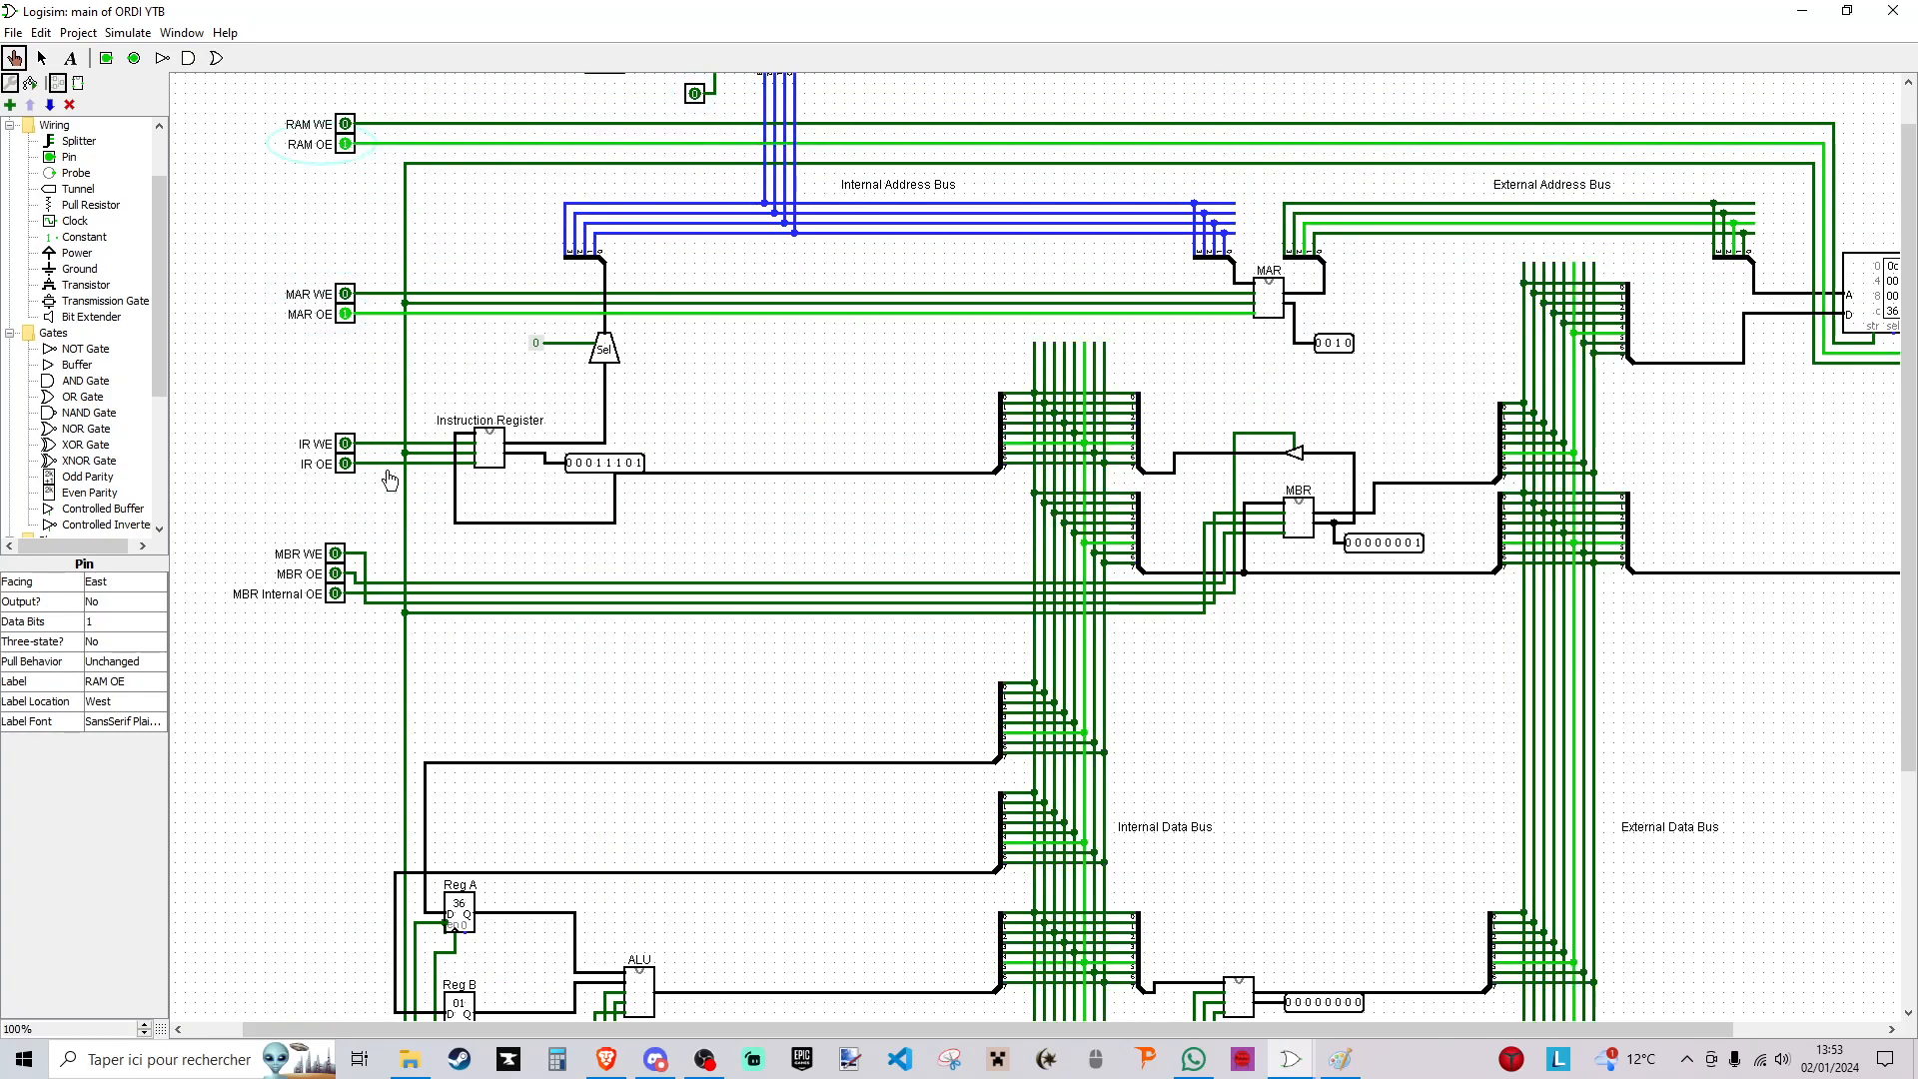
click(336, 554)
- Set the program counter to 0011 and pulse the clock to load the fetched word into the MBR, ending with MBR WE off
scroll(296, 544, down, 5)
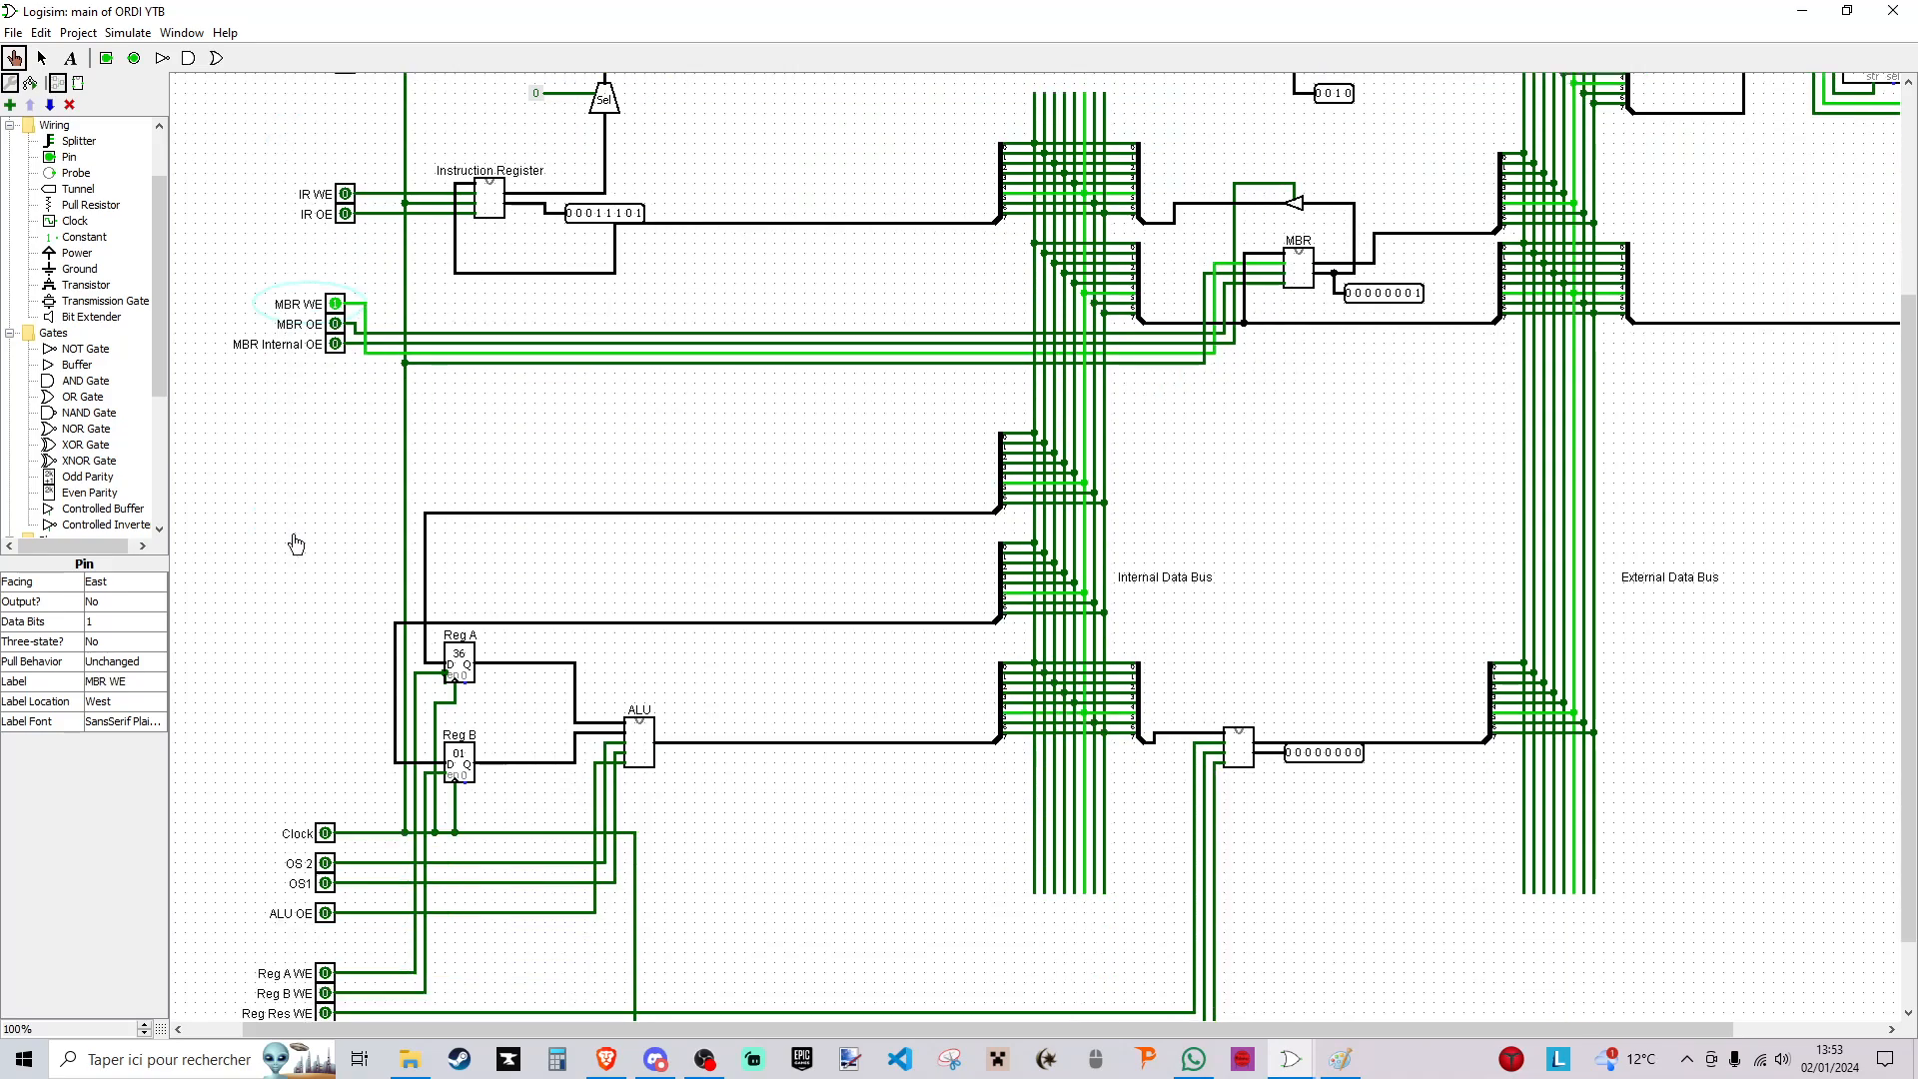
scroll(324, 842, up, 6)
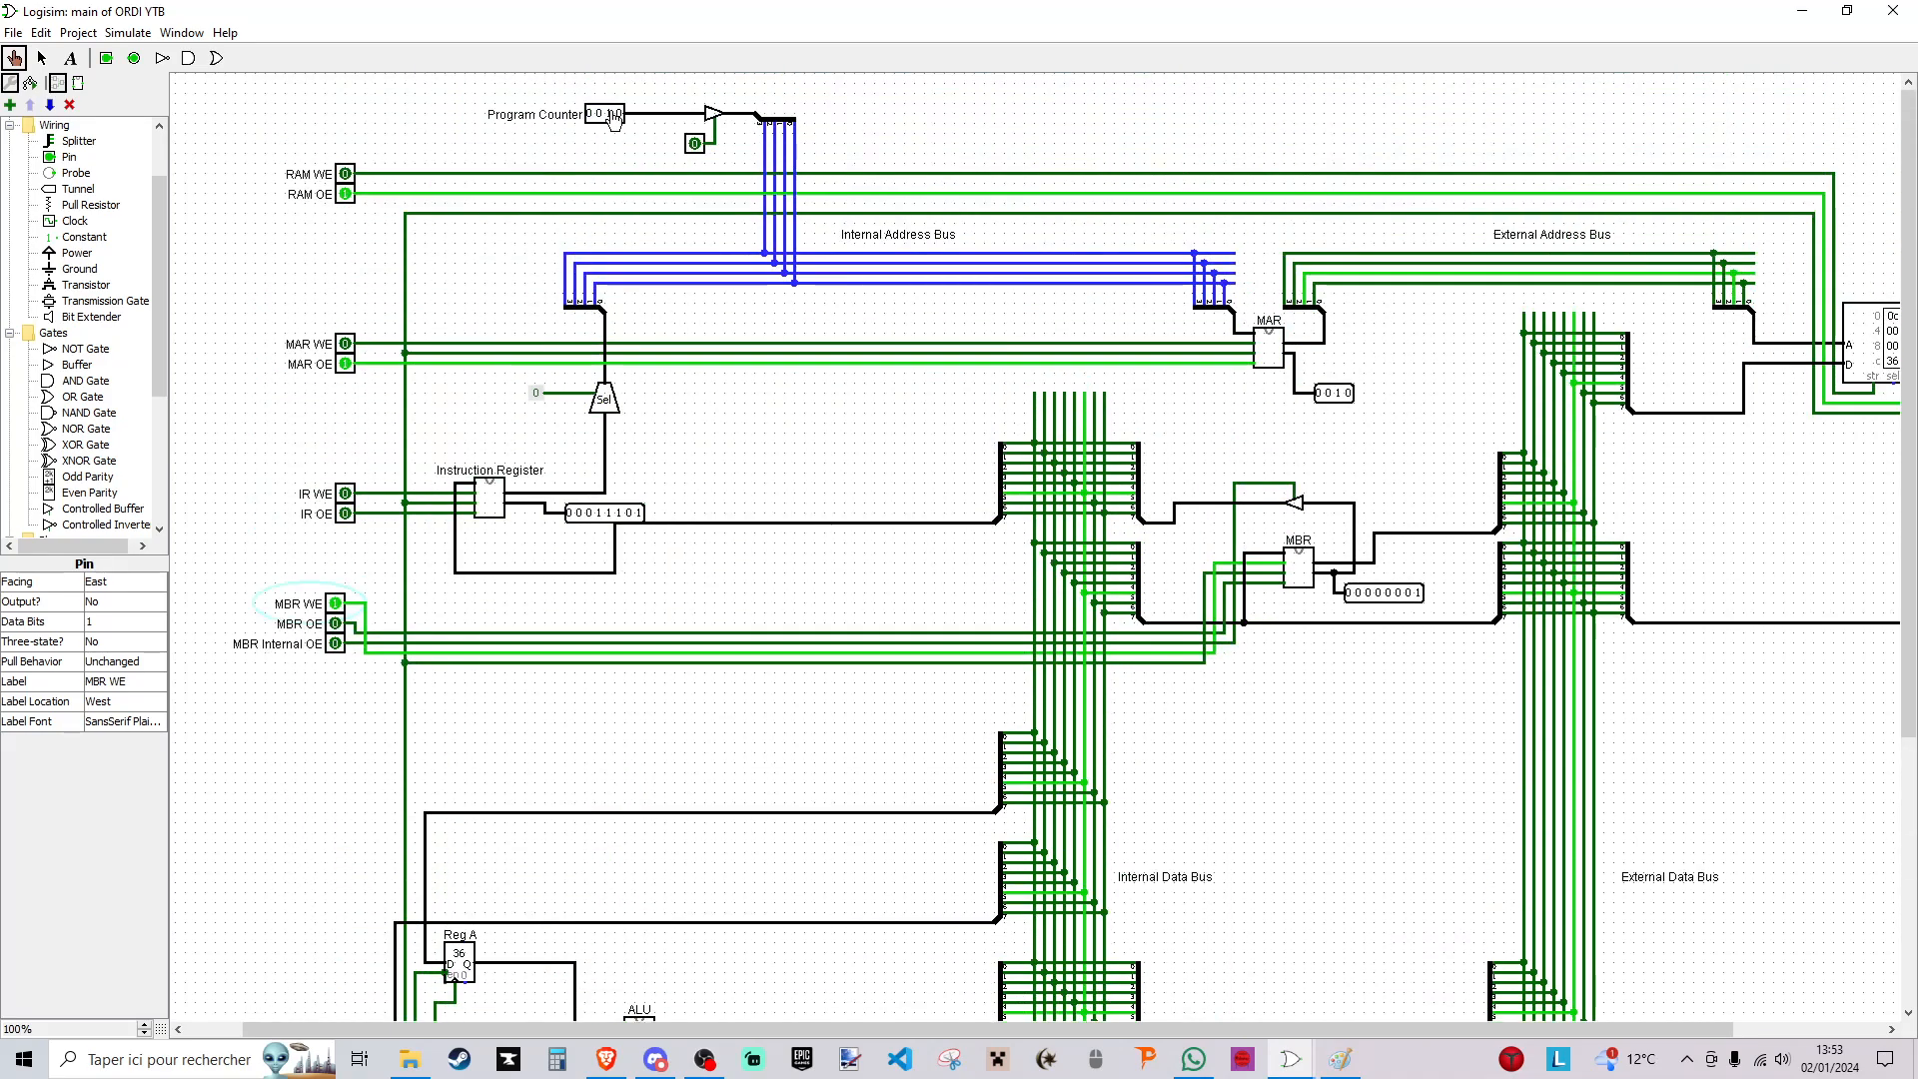
scroll(476, 539, down, 6)
click(325, 835)
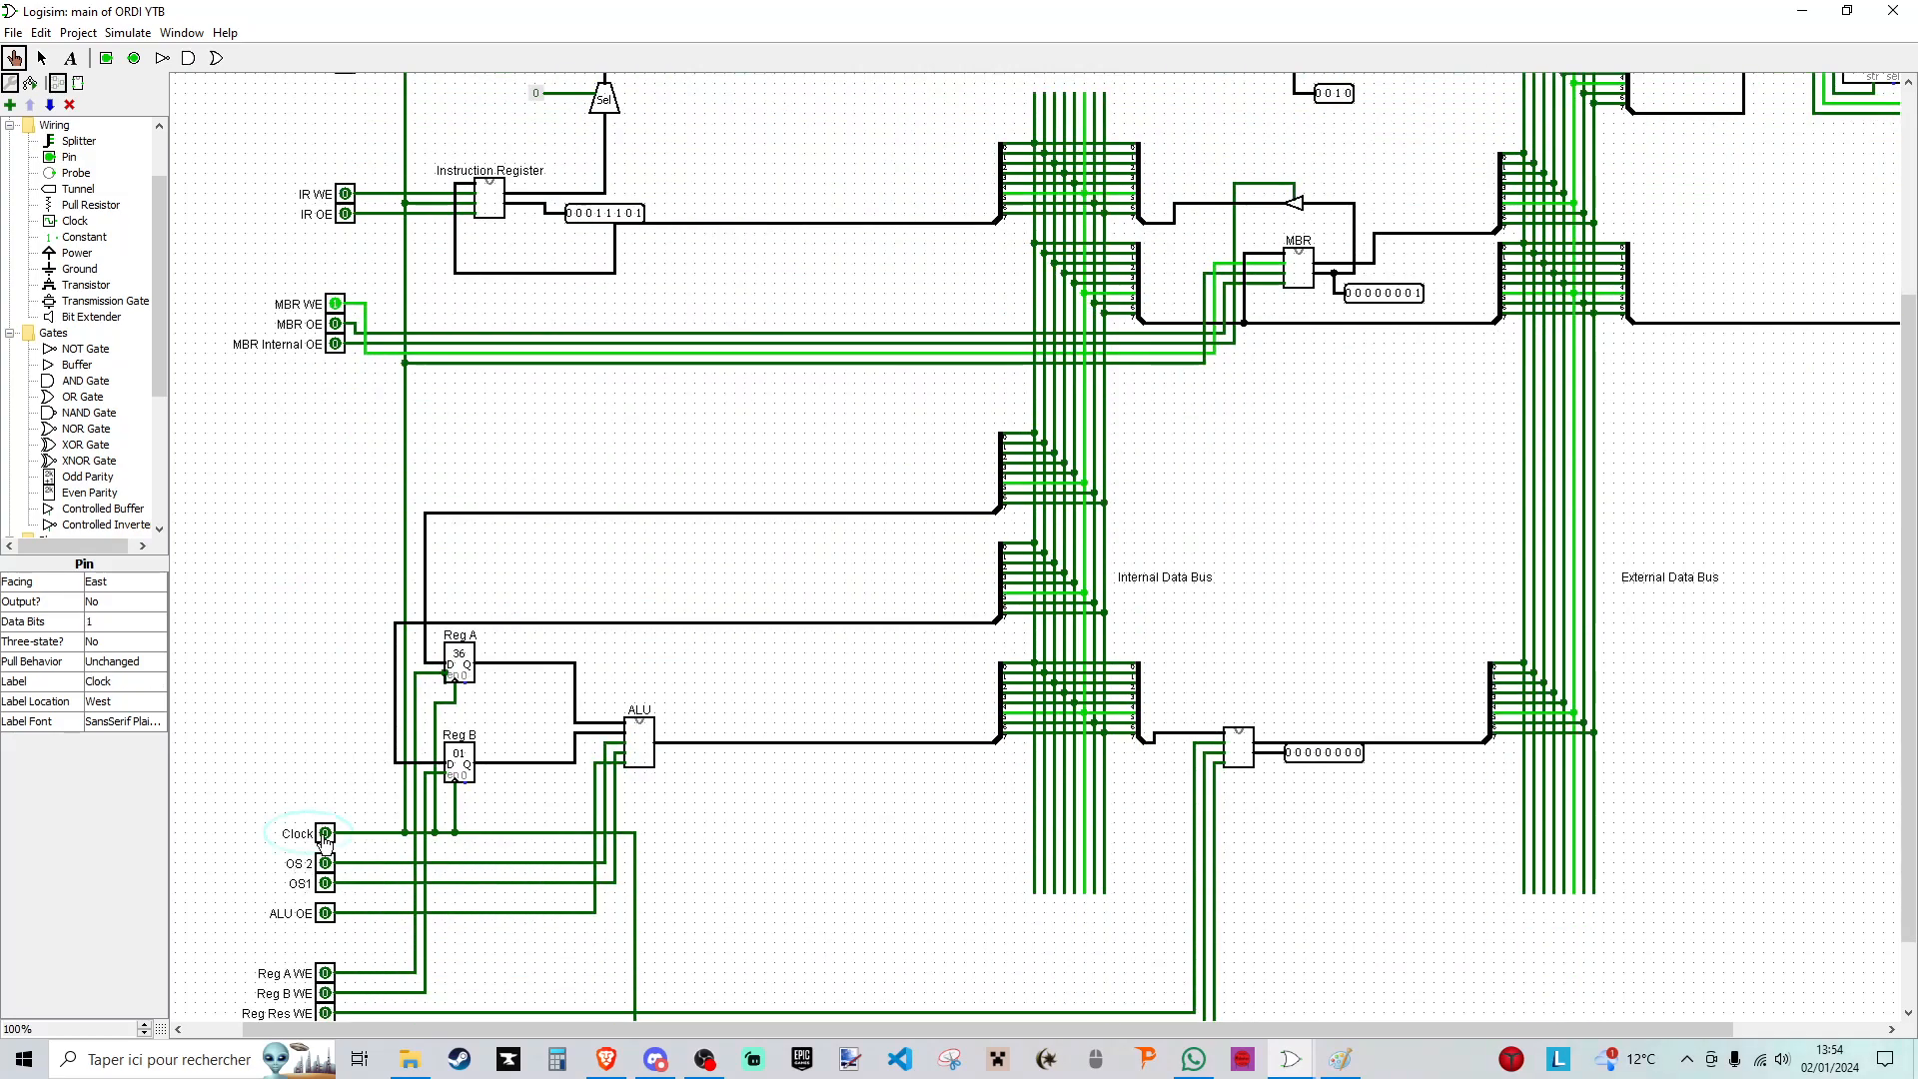
scroll(316, 448, up, 1)
click(337, 357)
- Switch off MAR OE and RAM OE after the instruction fetch to release the external buses
scroll(355, 325, up, 5)
click(349, 363)
click(345, 194)
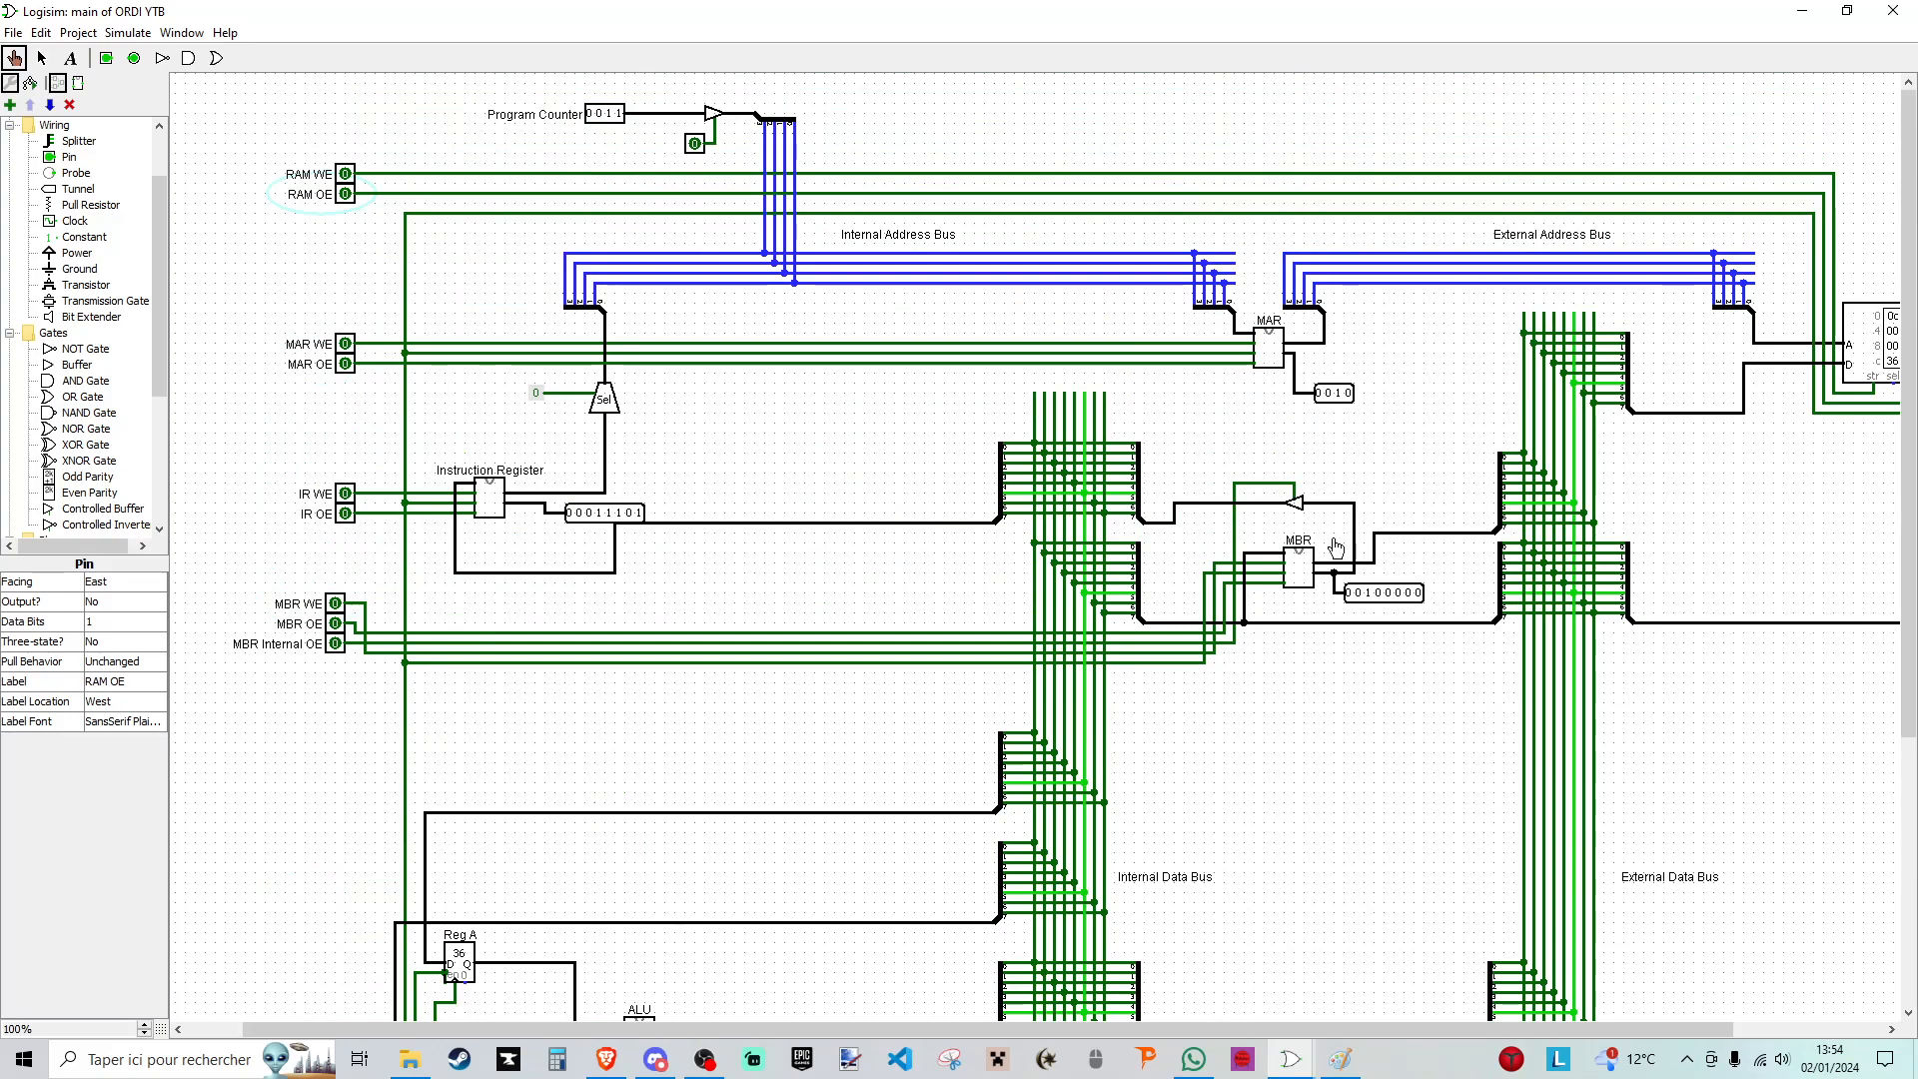
click(345, 363)
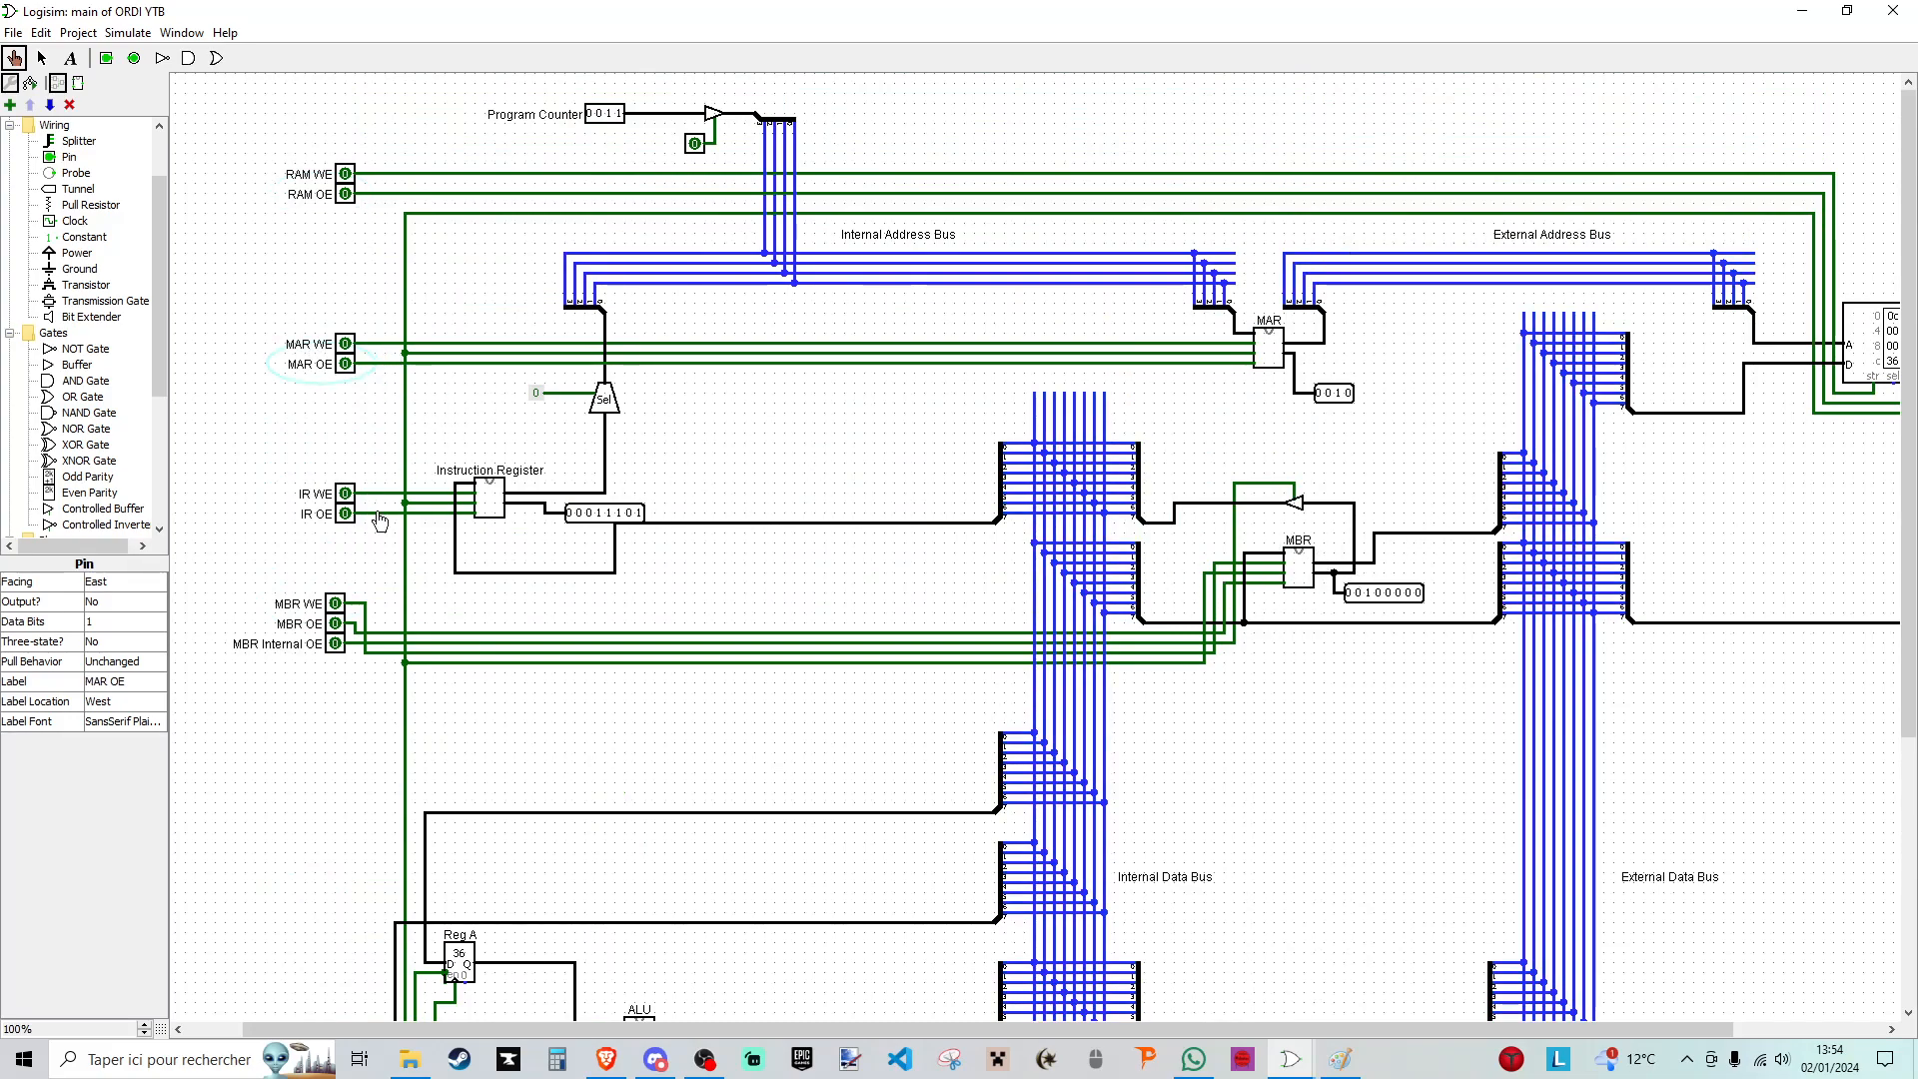
- Transfer the MBR value to the instruction register using MBR Internal OE, IR WE and a clock pulse, ending with both signals off
click(335, 645)
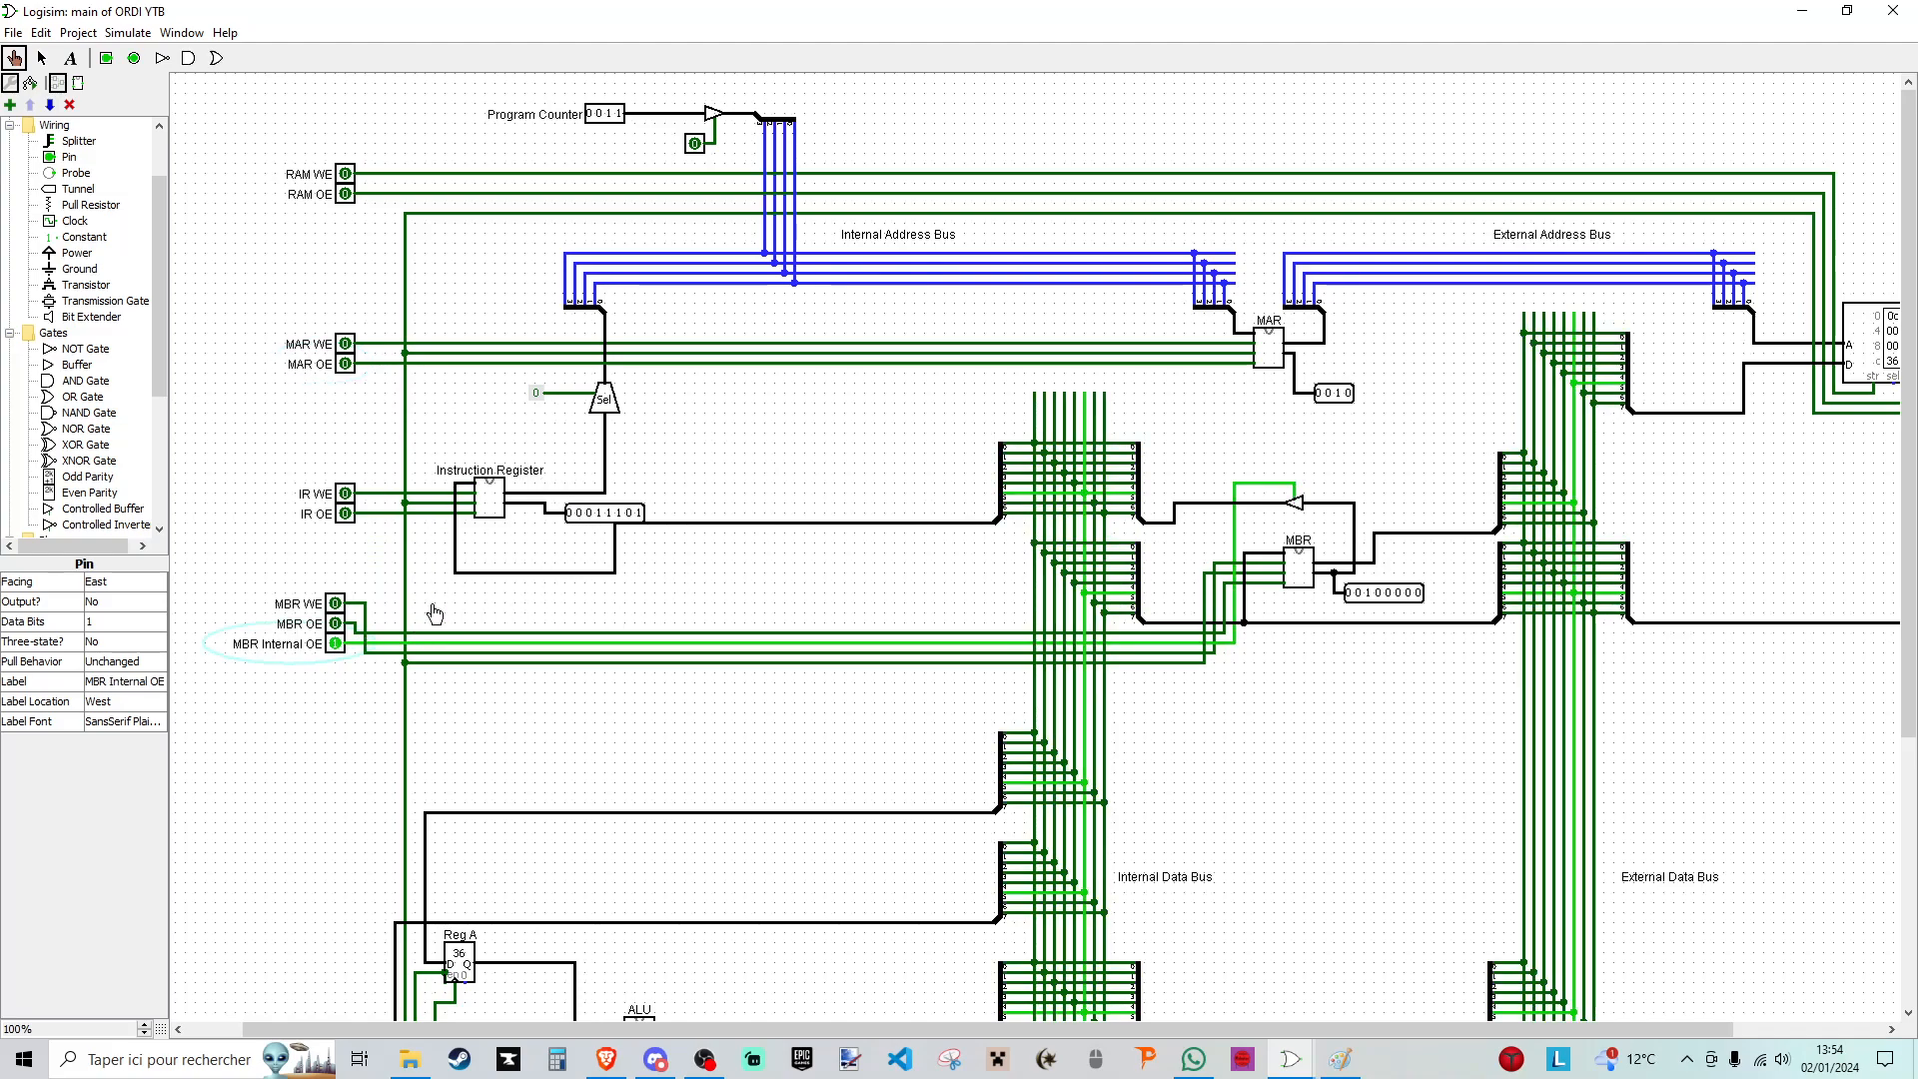
scroll(601, 496, down, 5)
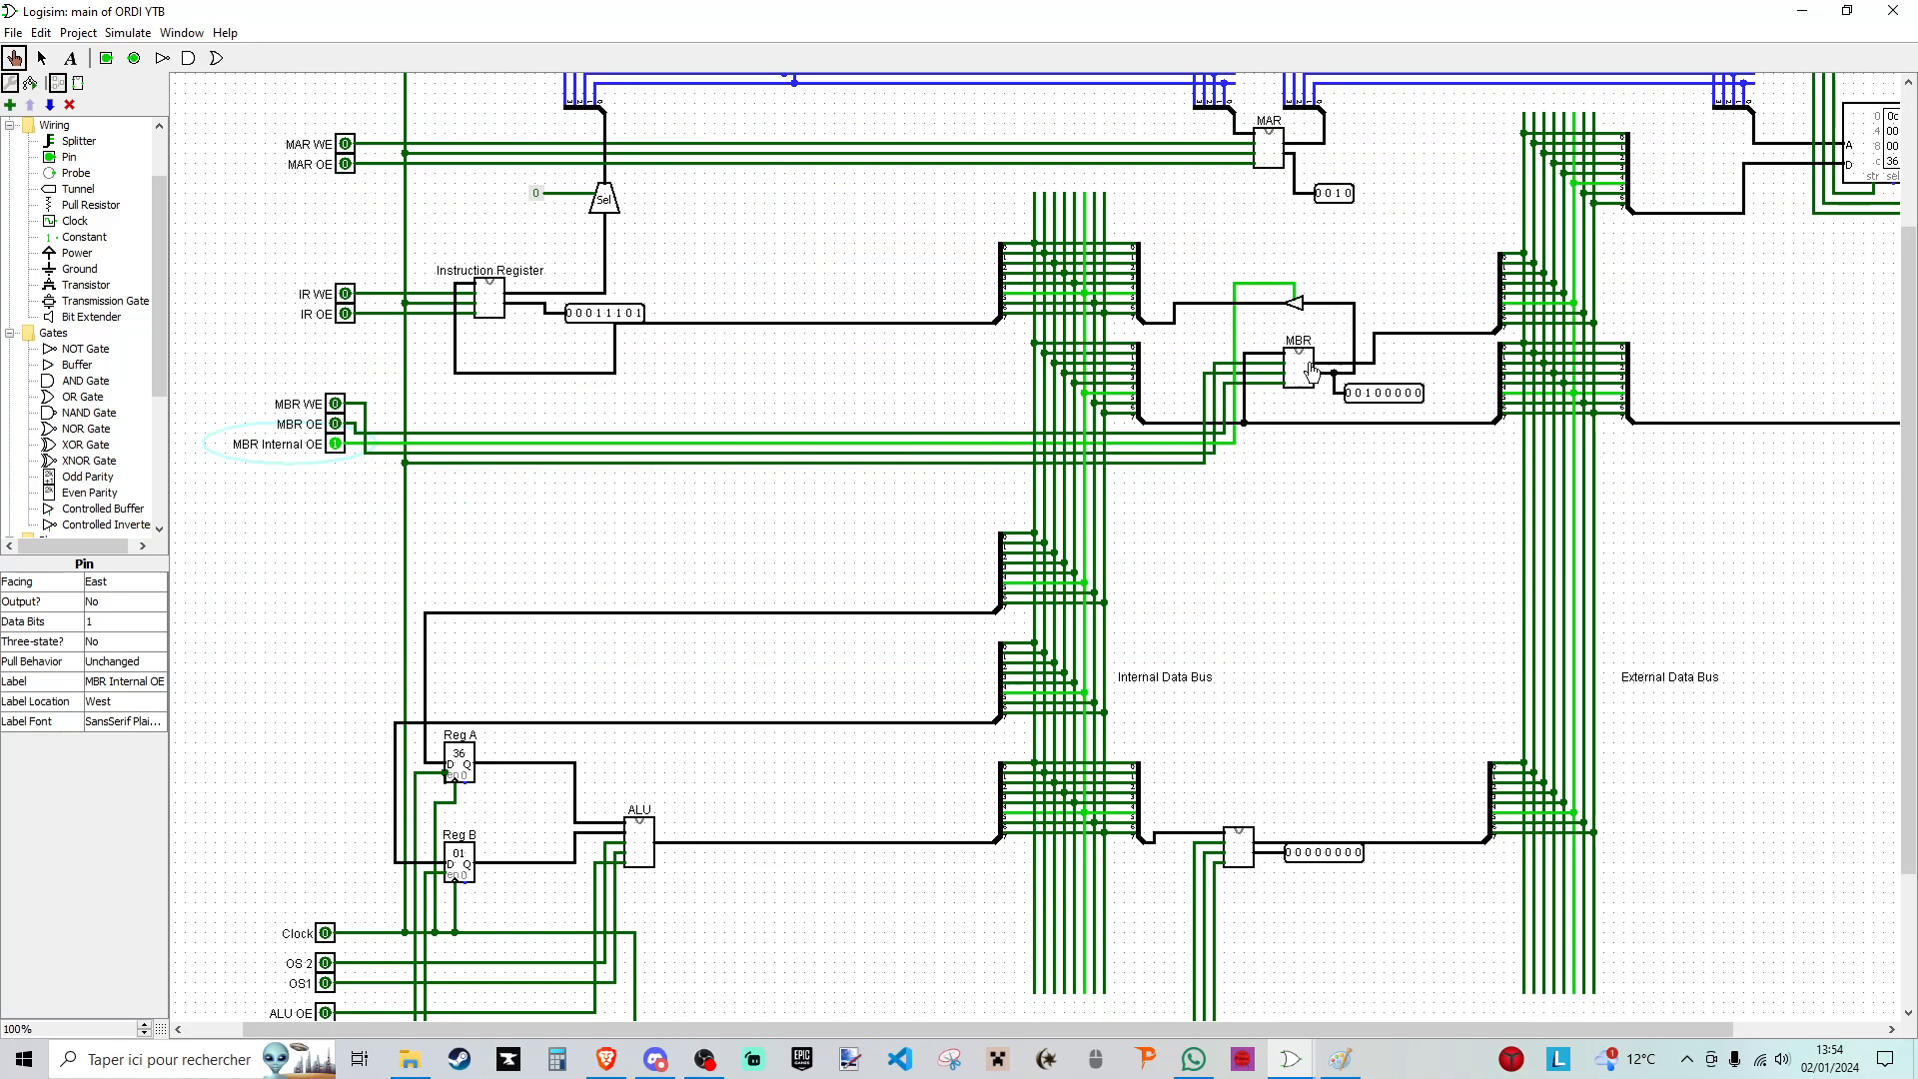
click(345, 294)
double_click(327, 934)
click(344, 294)
click(335, 443)
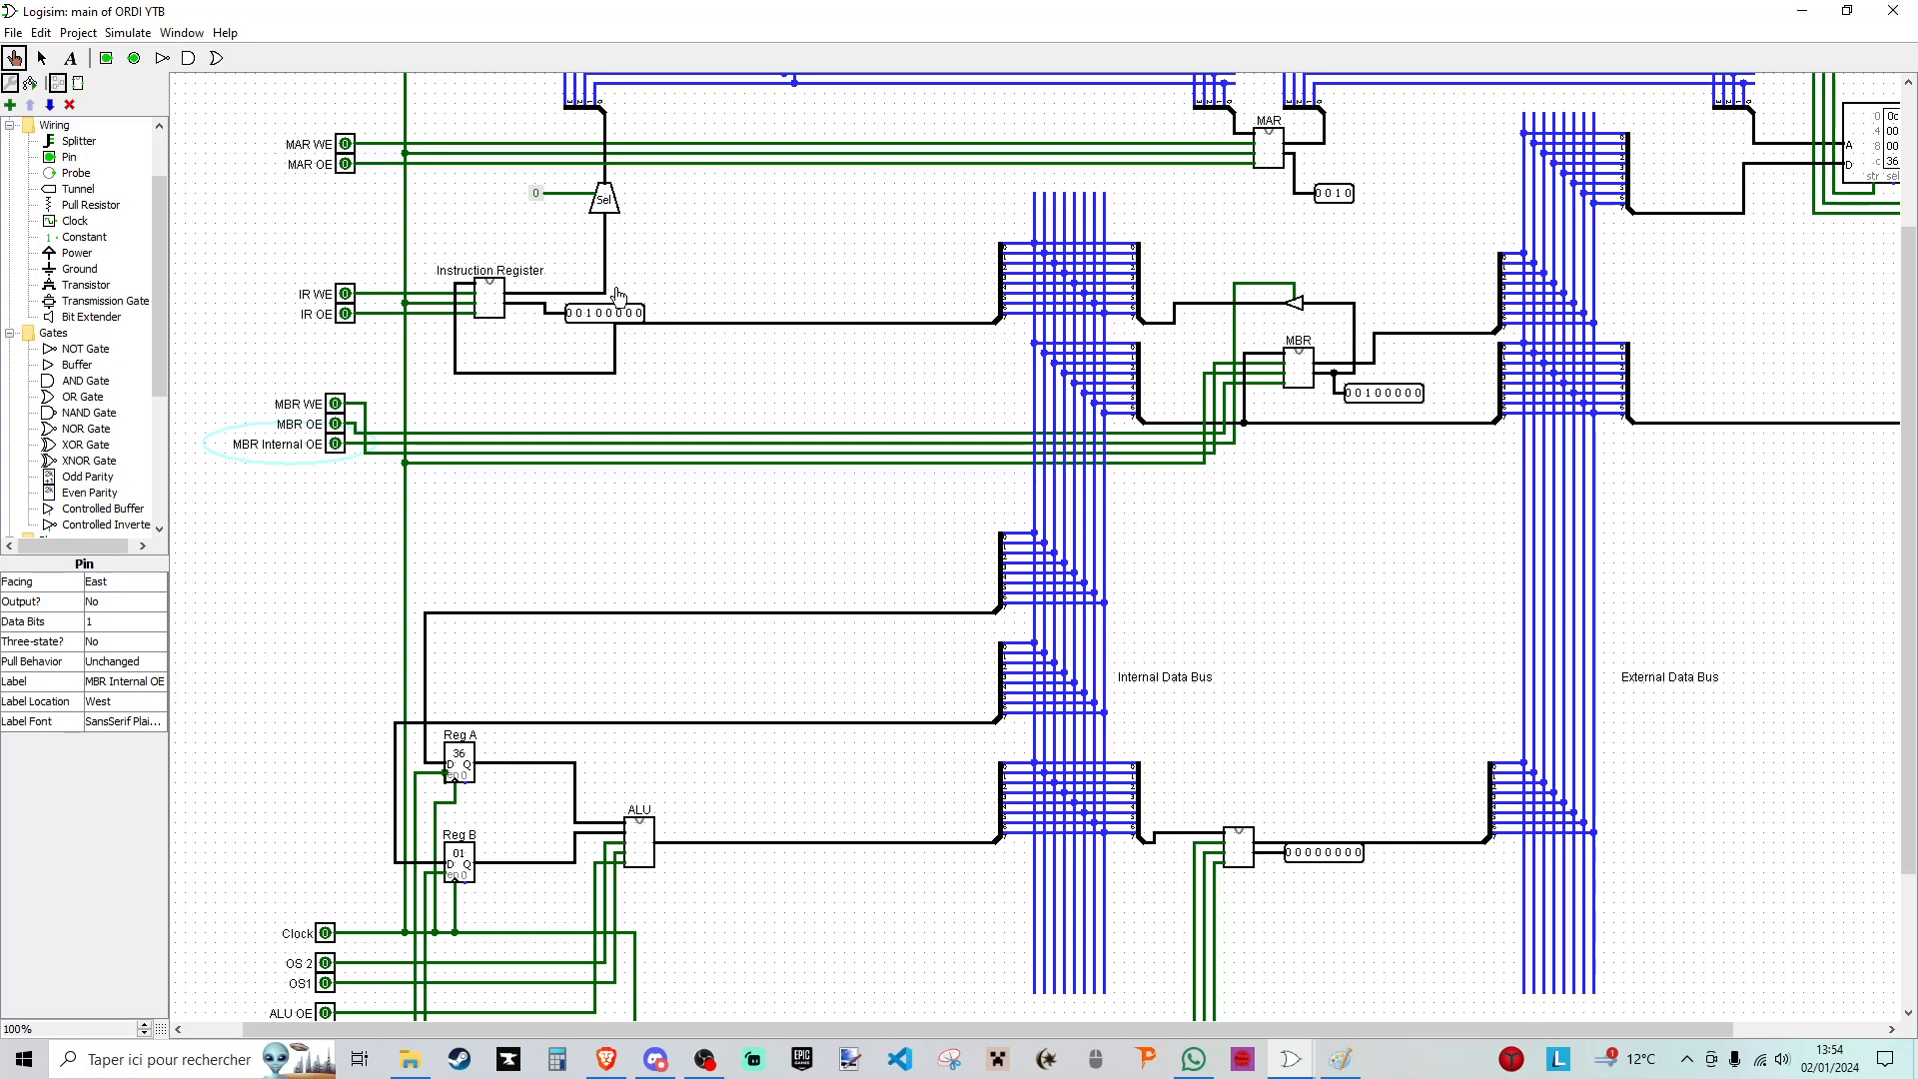
- Switch on IR OE to output the instruction's address field to the internal address bus, compare it with the RAM, and switch IR OE off
scroll(618, 296, up, 1)
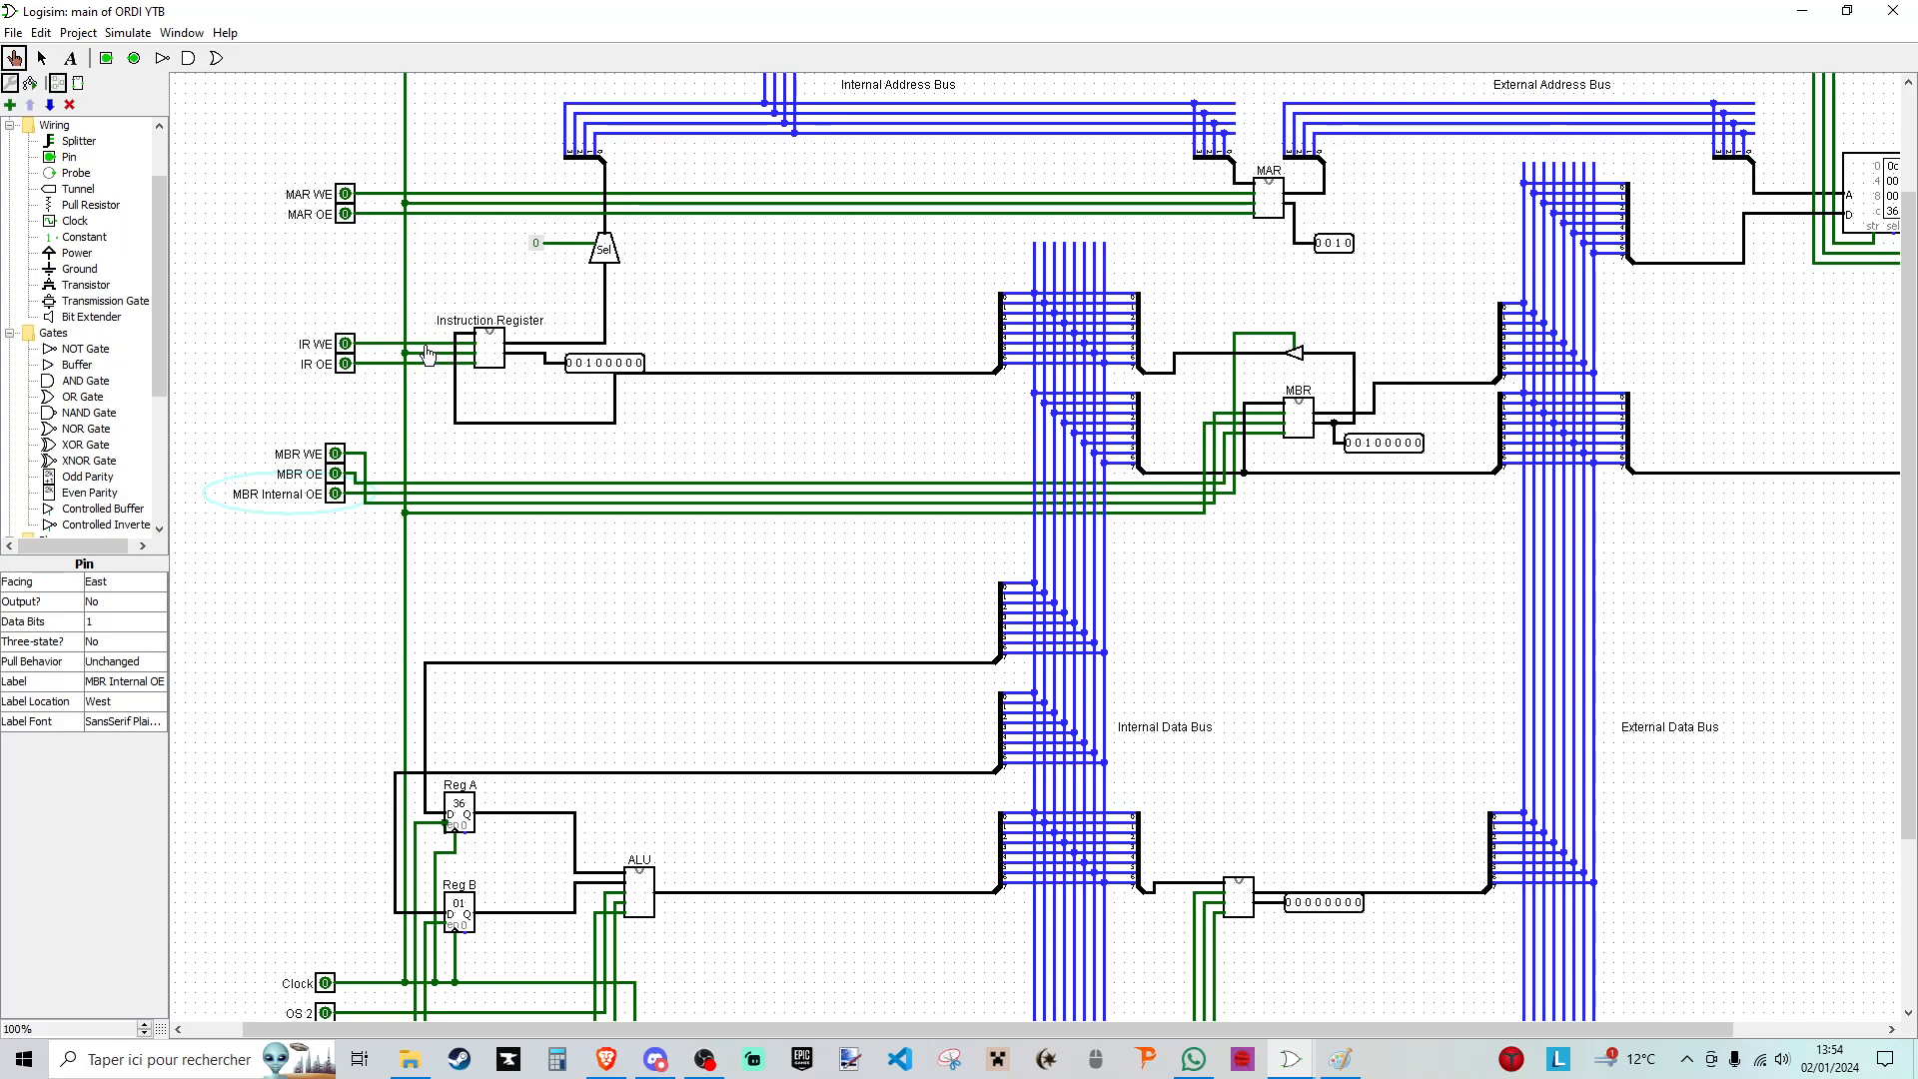
click(346, 366)
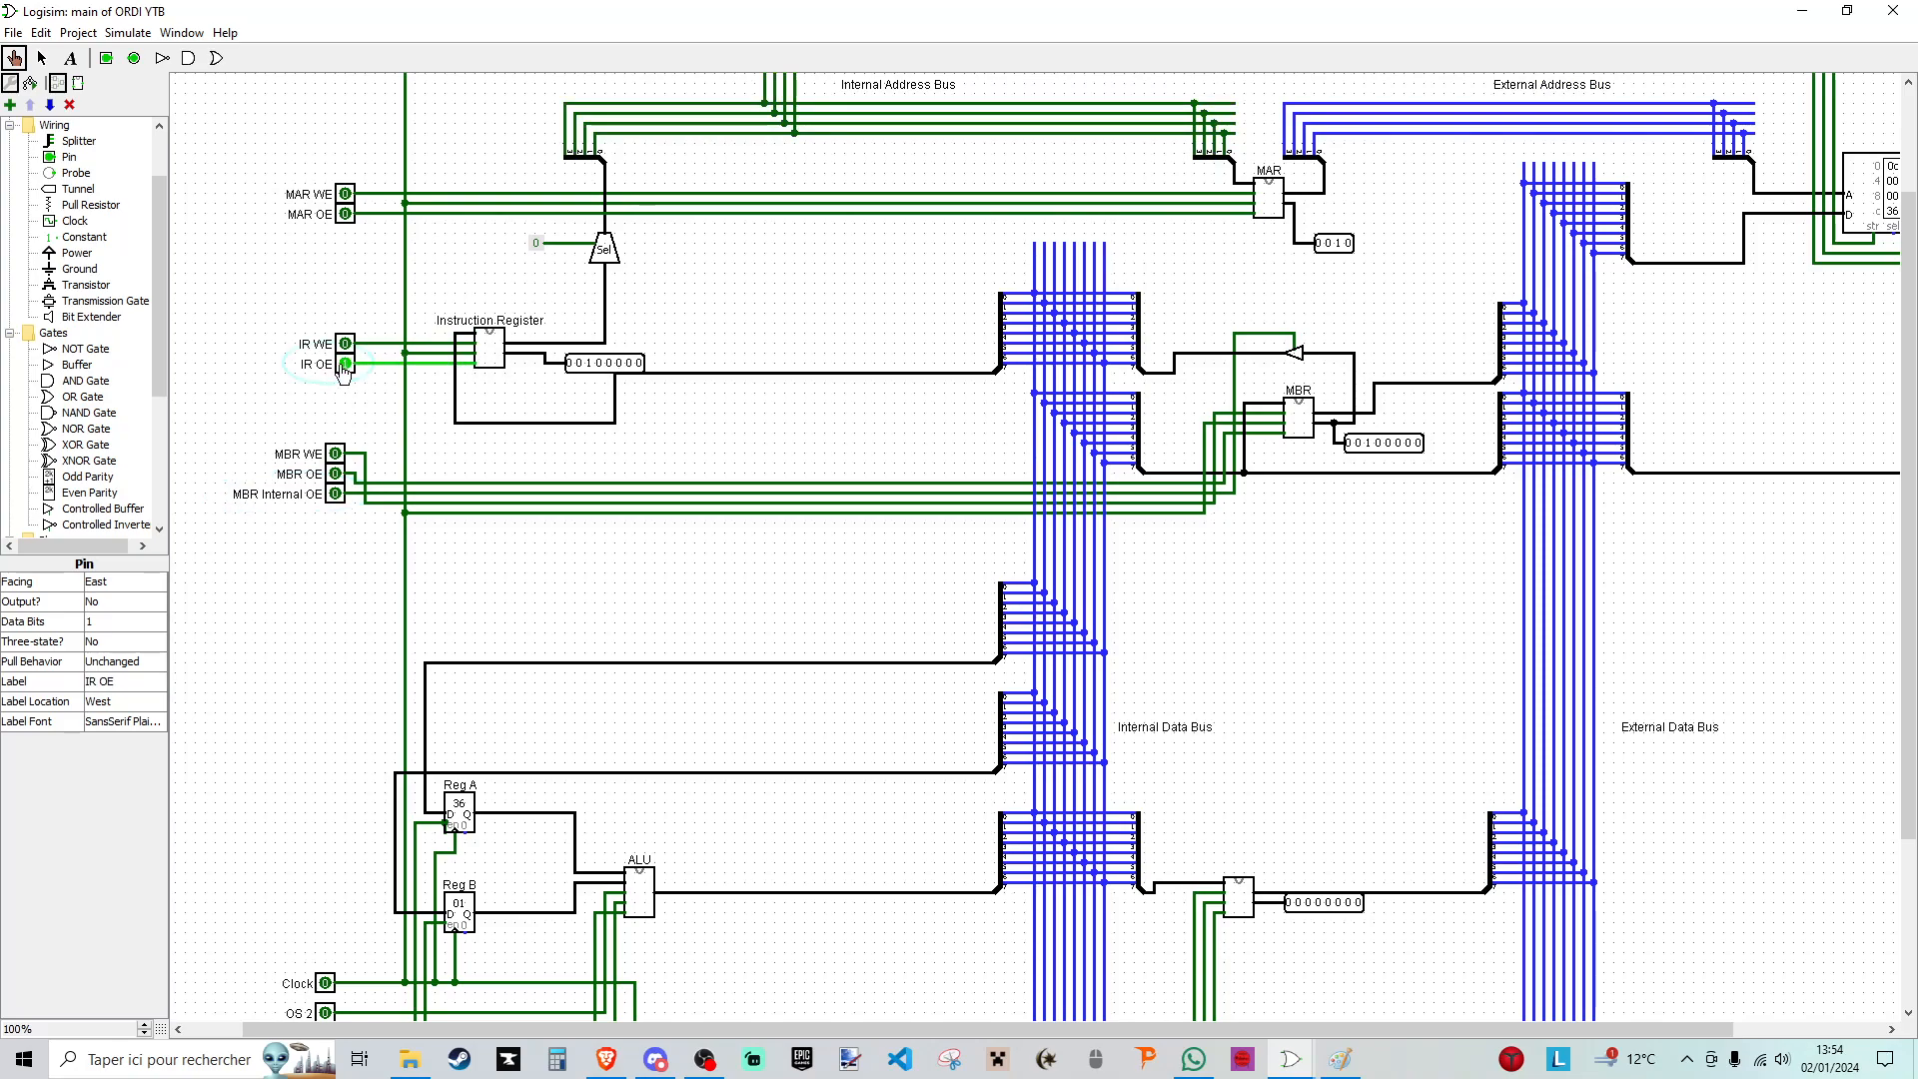
scroll(556, 381, up, 3)
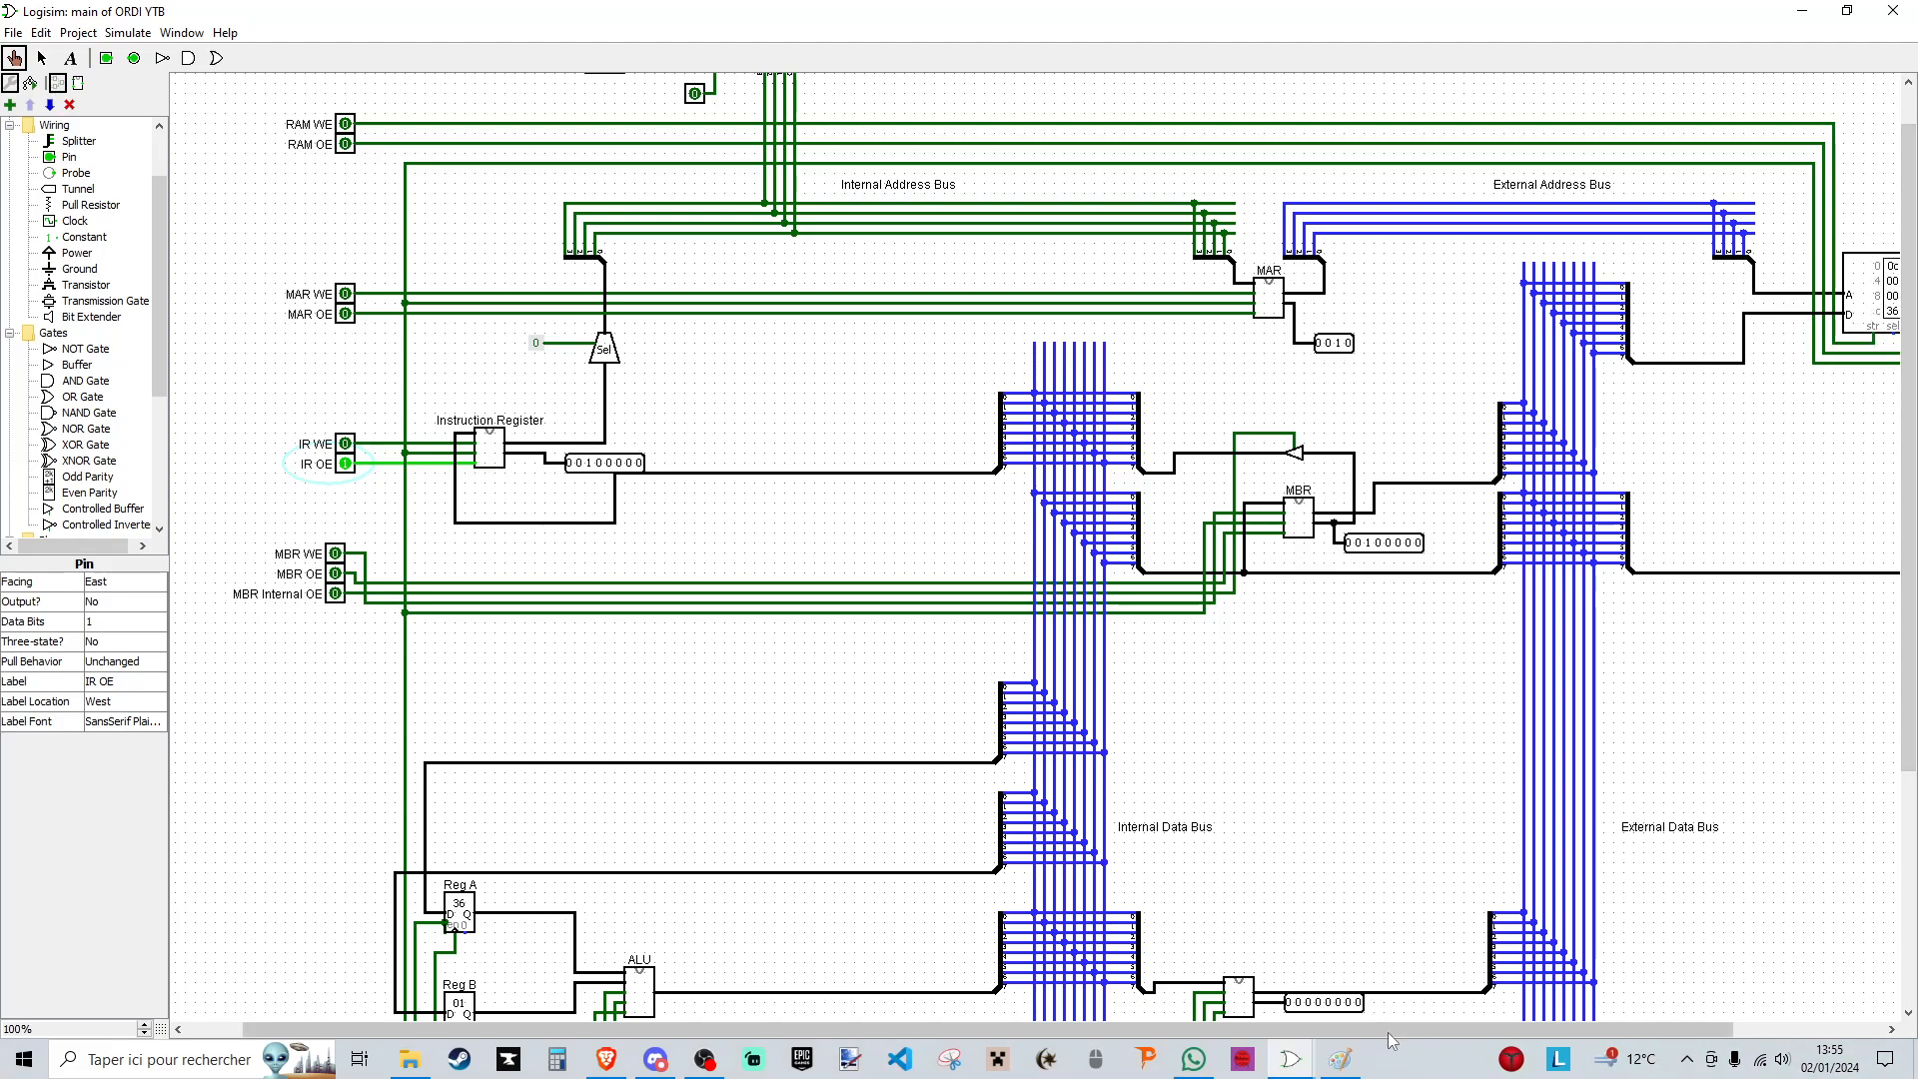
drag(1389, 1030, 1436, 1026)
scroll(1241, 786, down, 2)
scroll(1242, 786, up, 1)
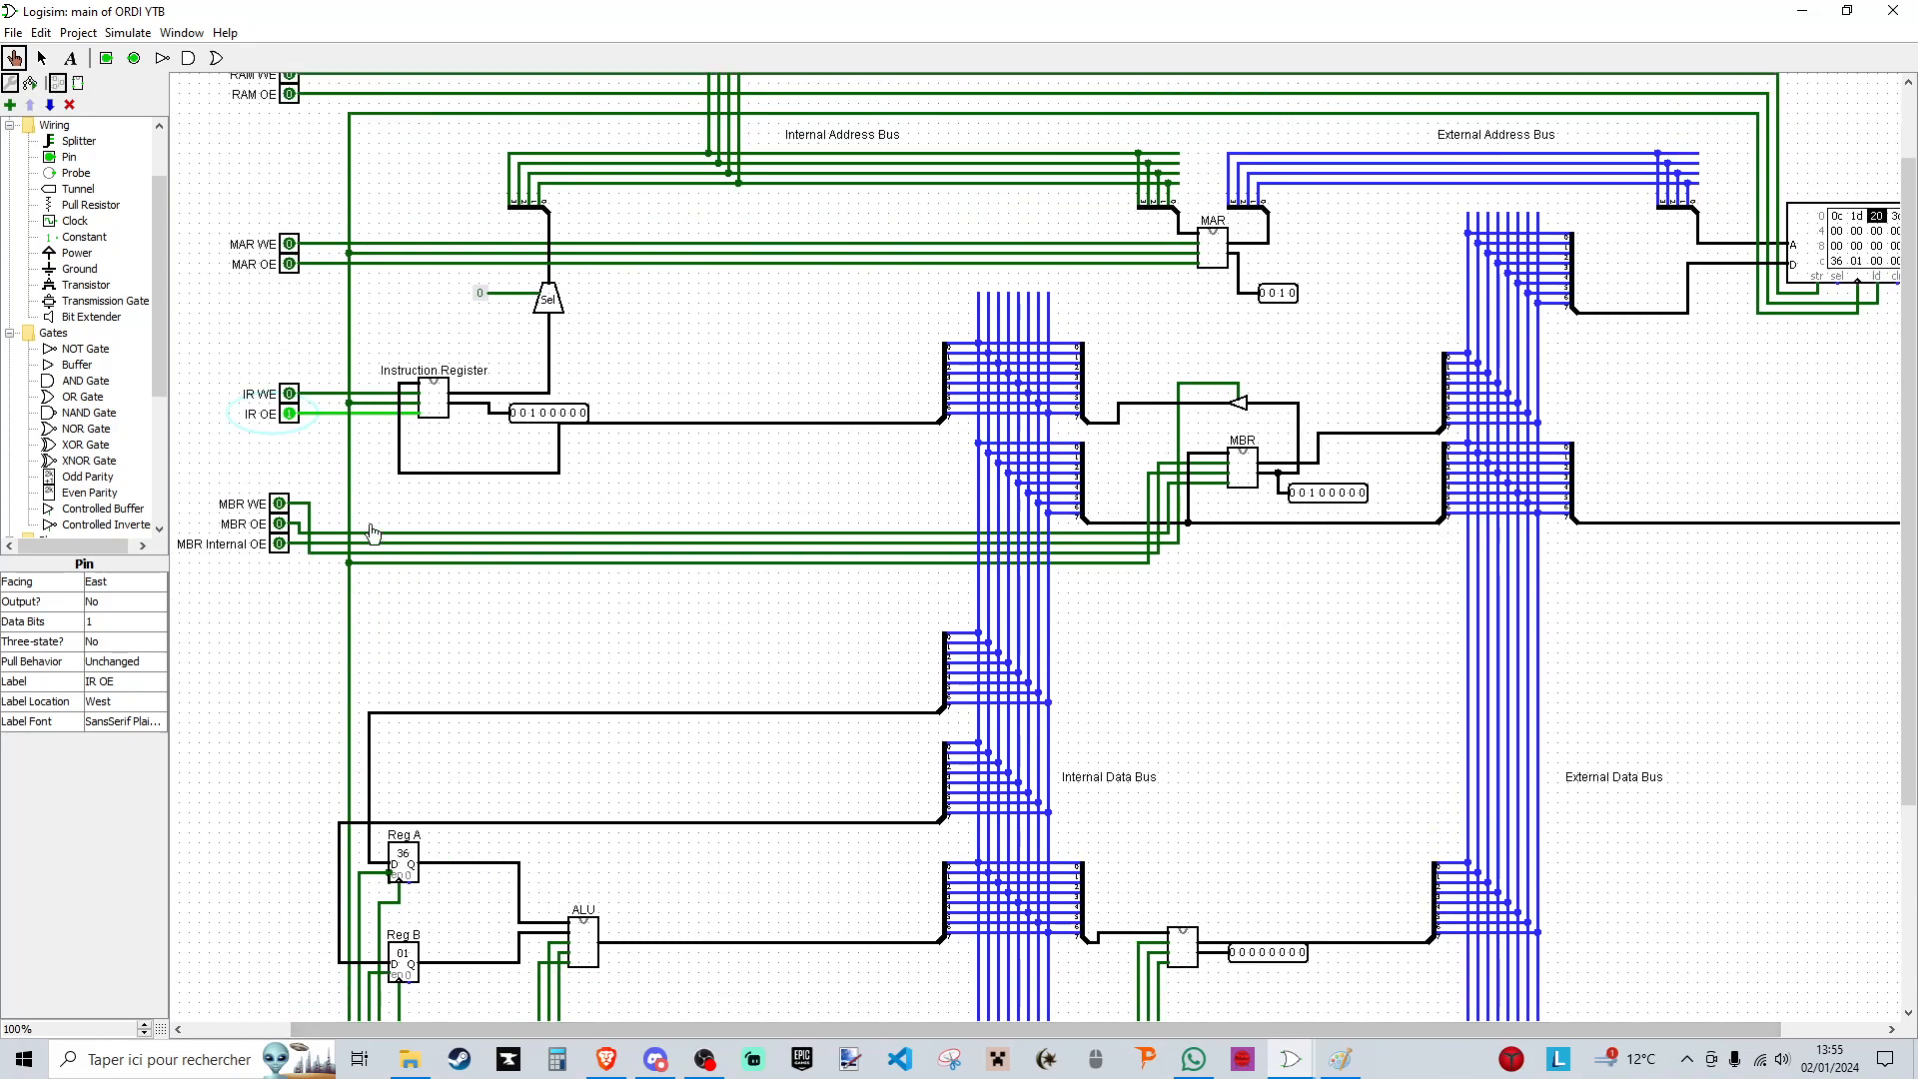
click(289, 416)
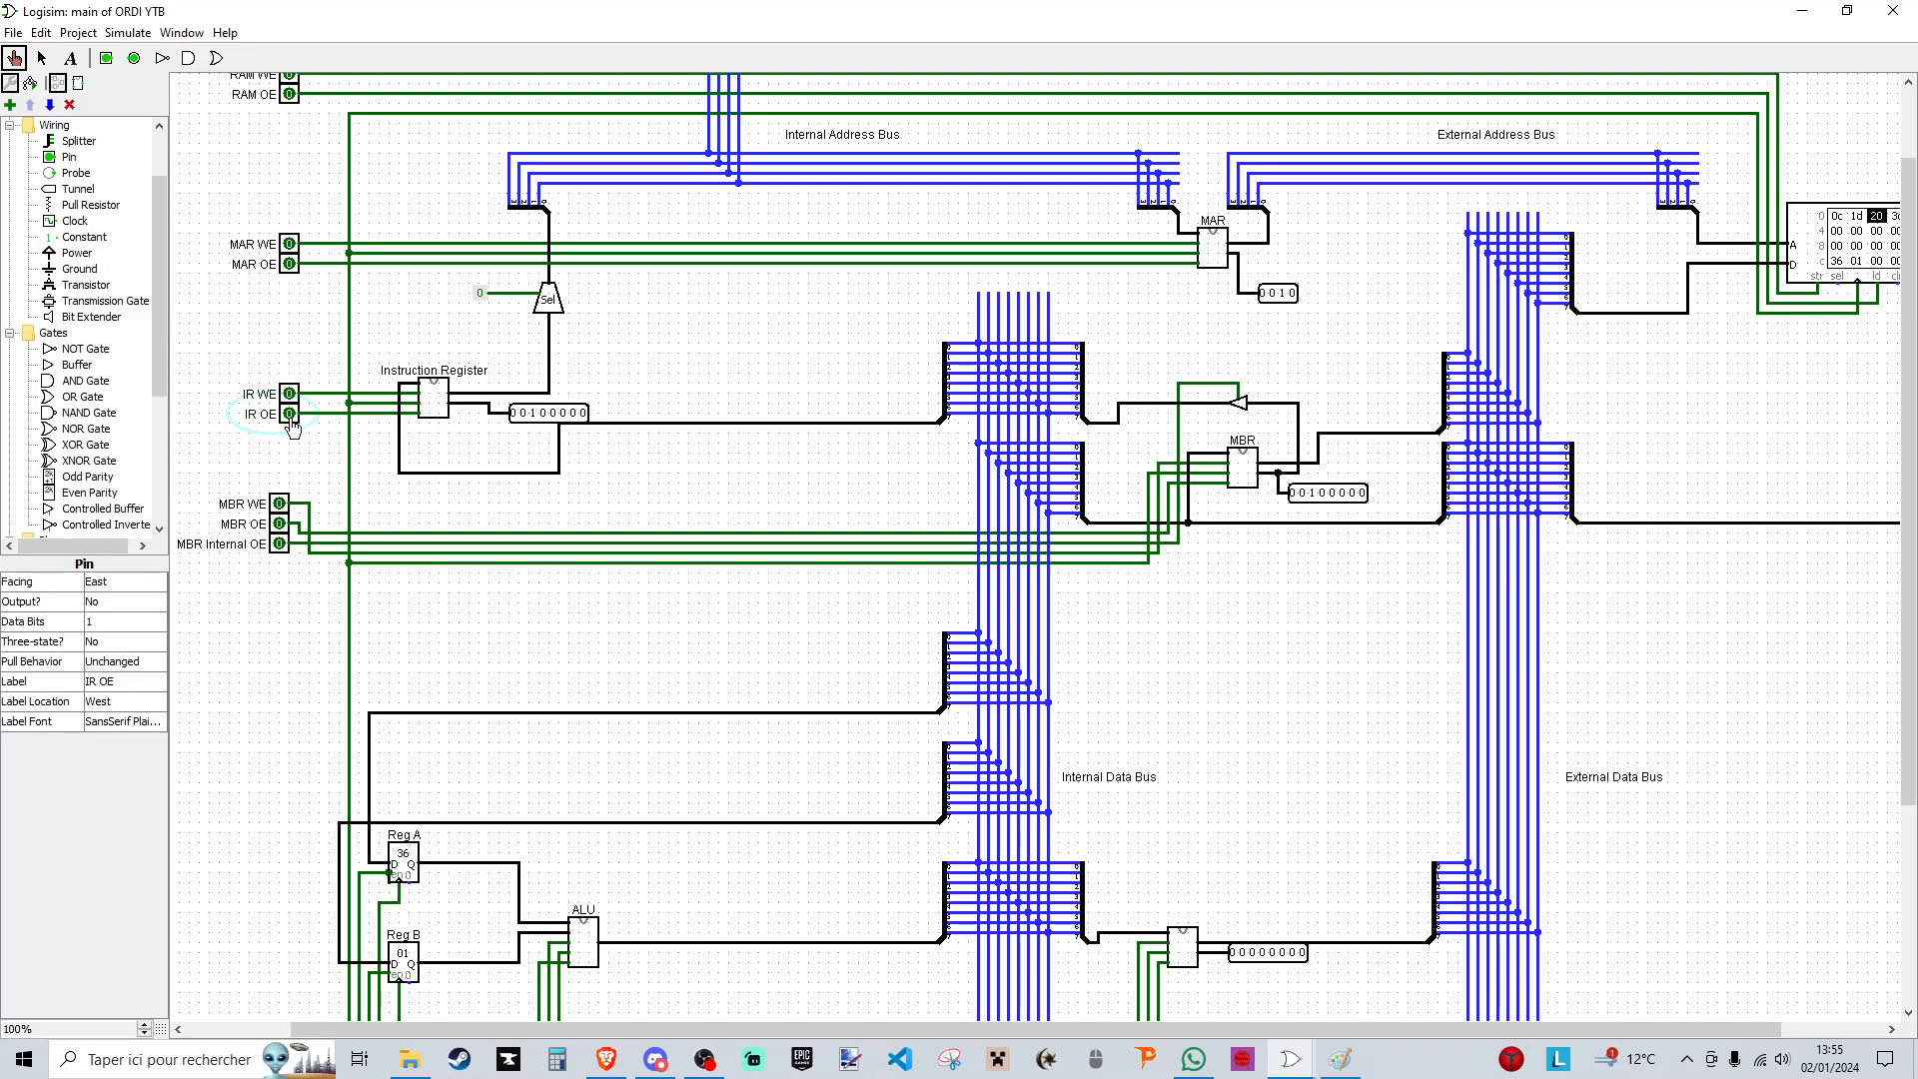
- Store the ALU output in the result register using ALU OE, Reg Res WE and a clock pulse, ending with both signals off
scroll(1620, 810, down, 2)
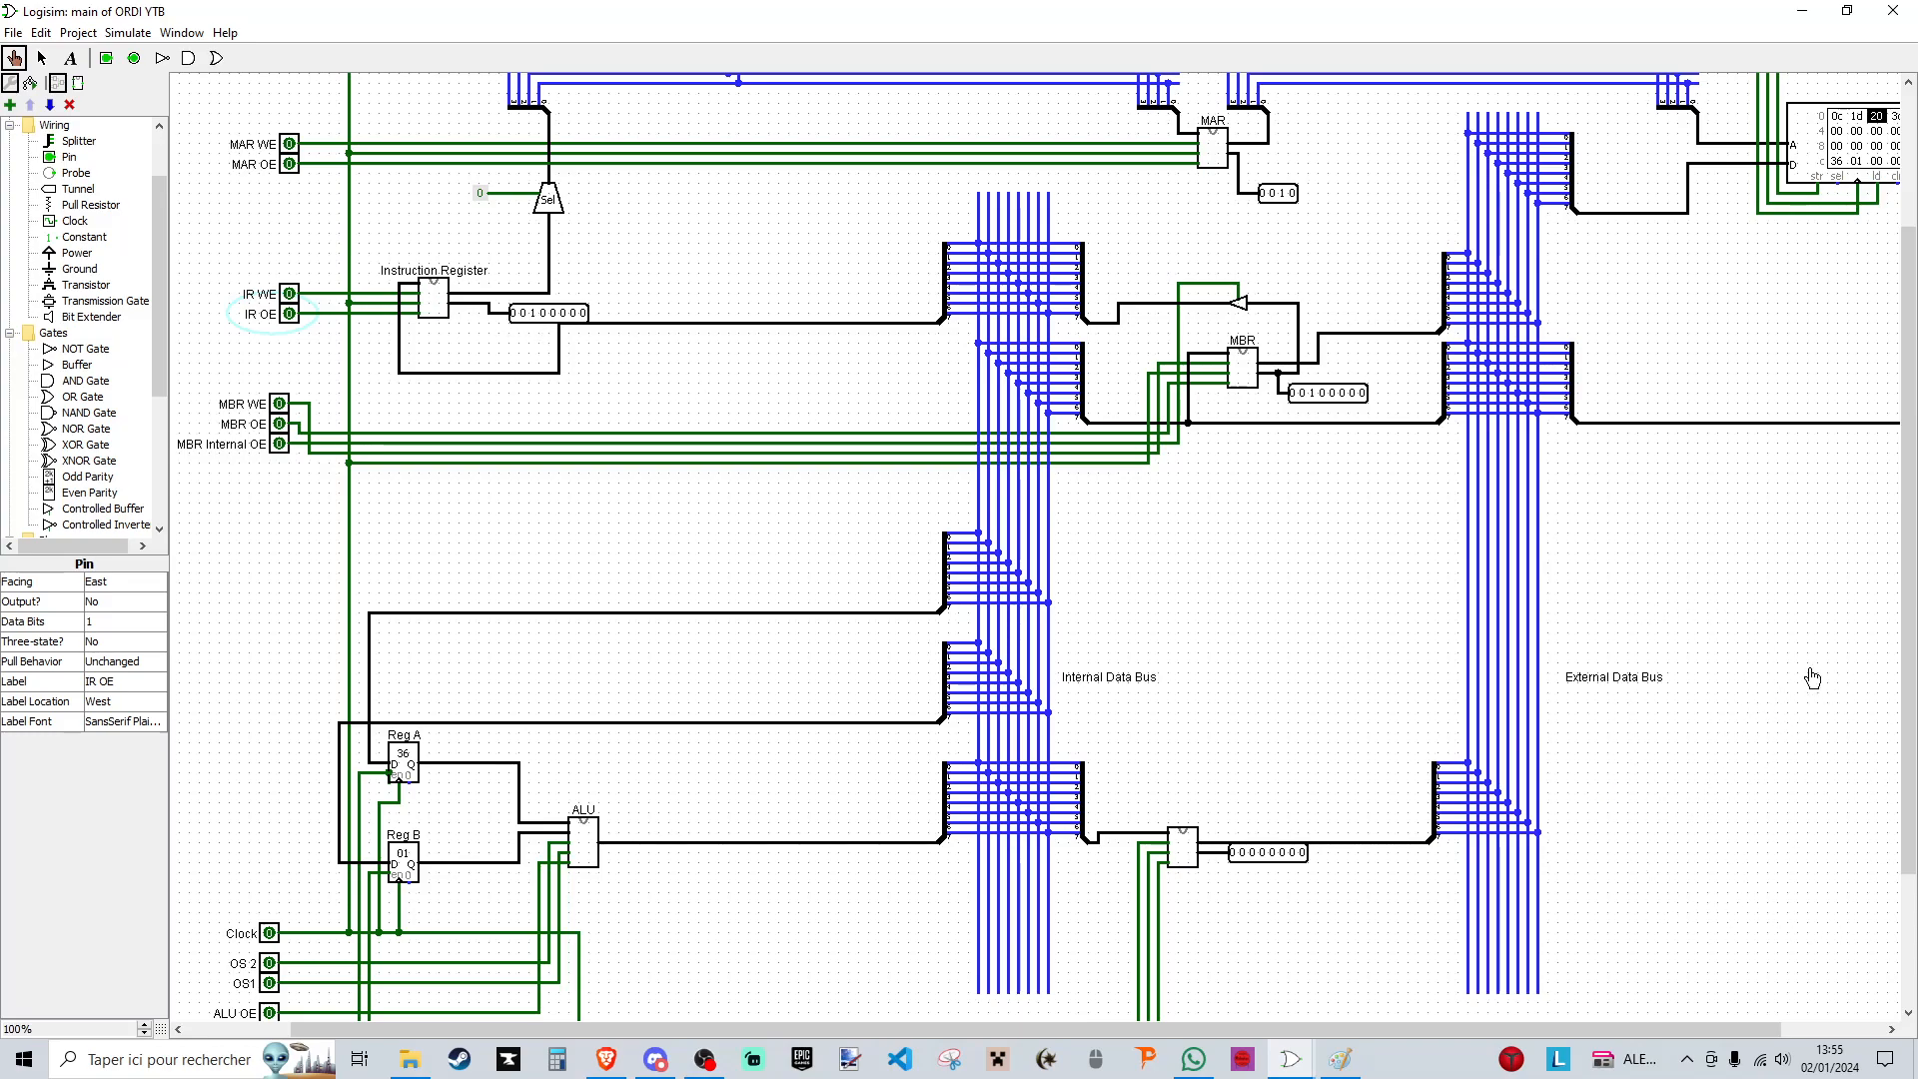
scroll(449, 649, down, 2)
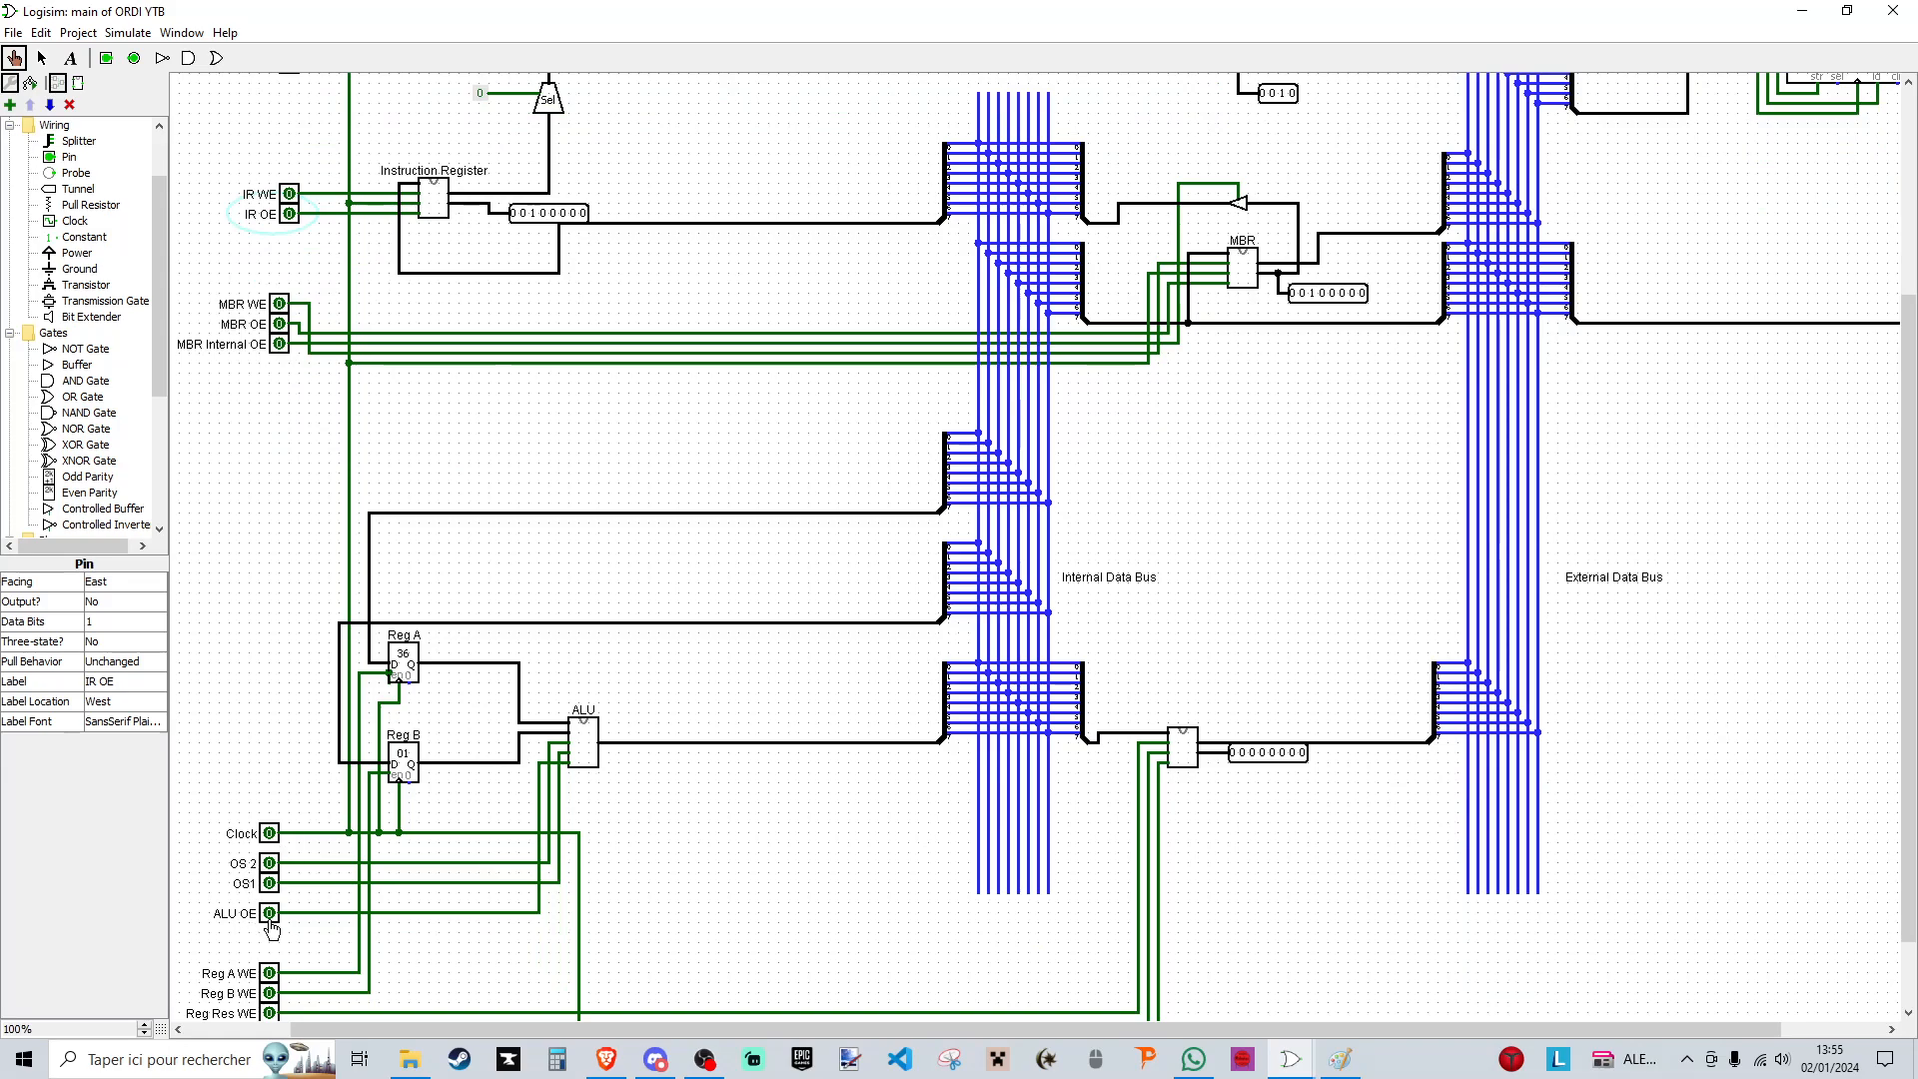
click(269, 914)
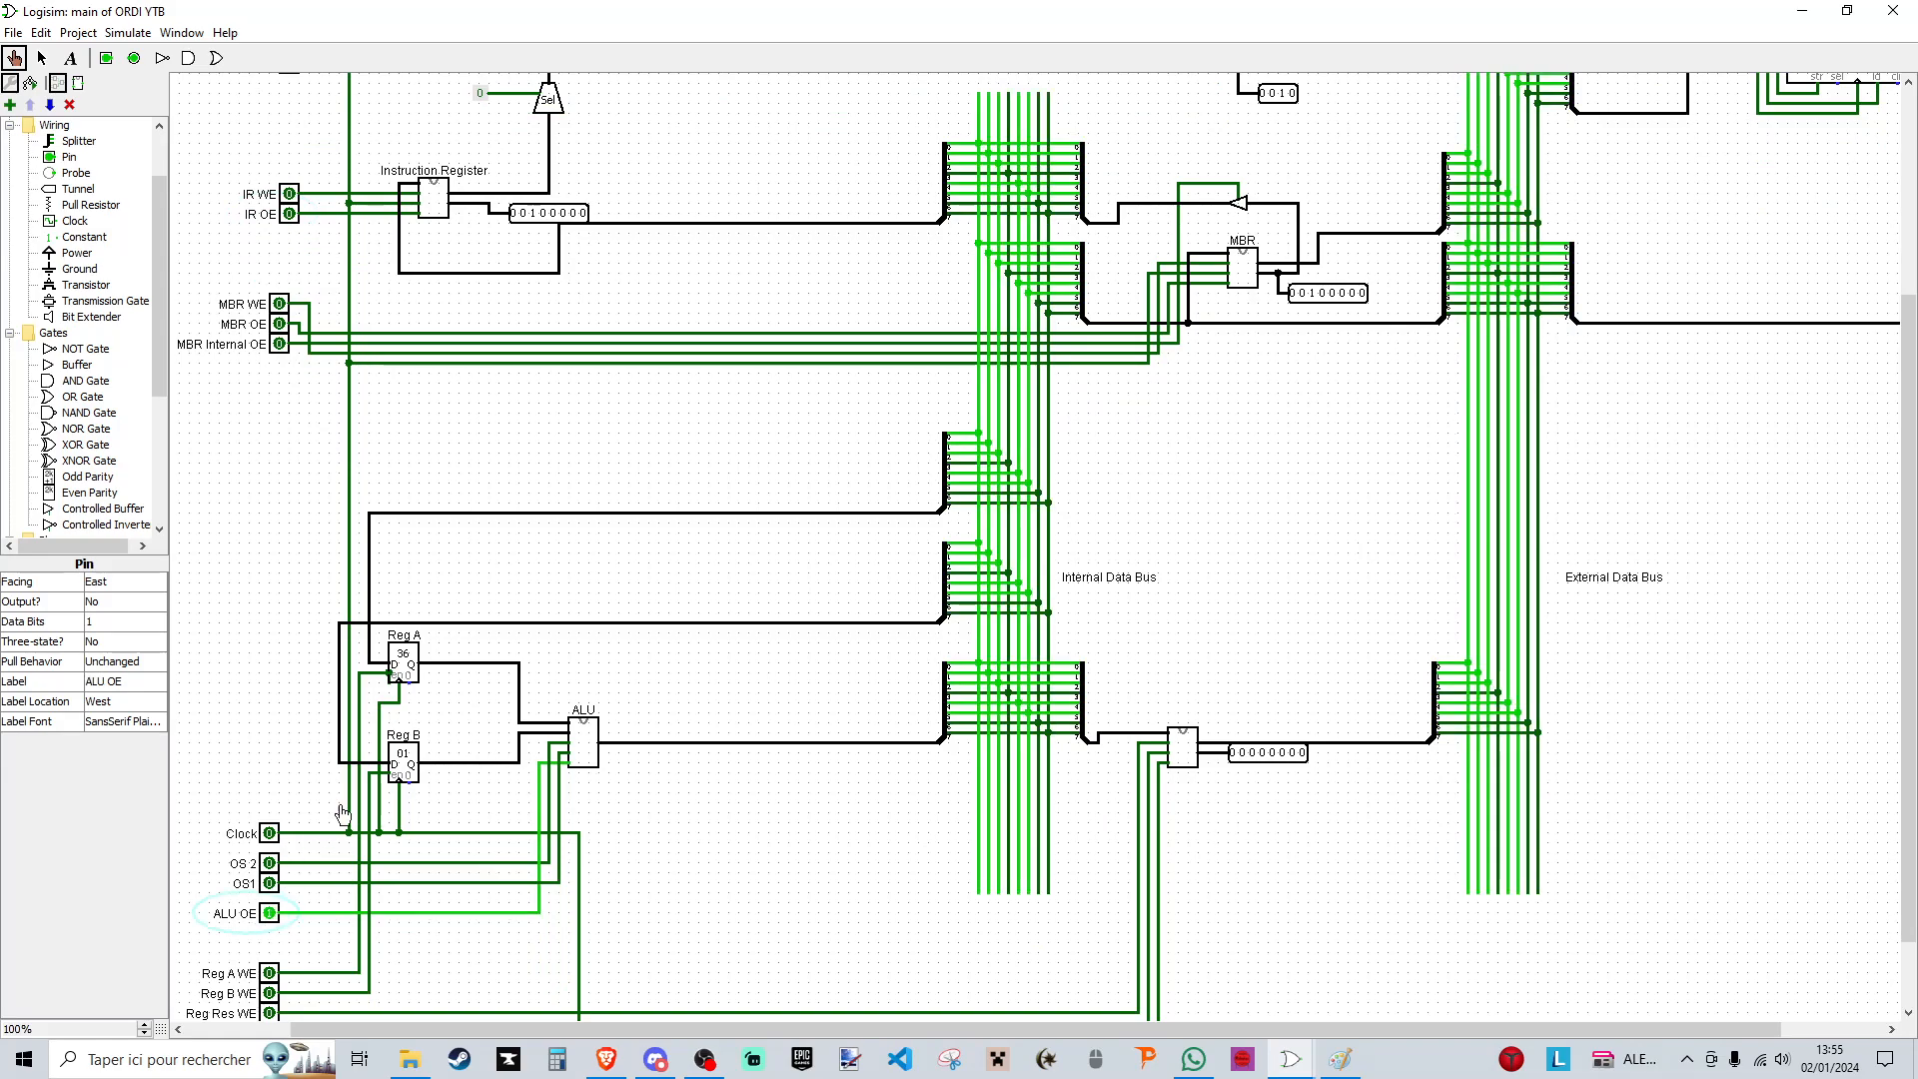
scroll(650, 700, down, 1)
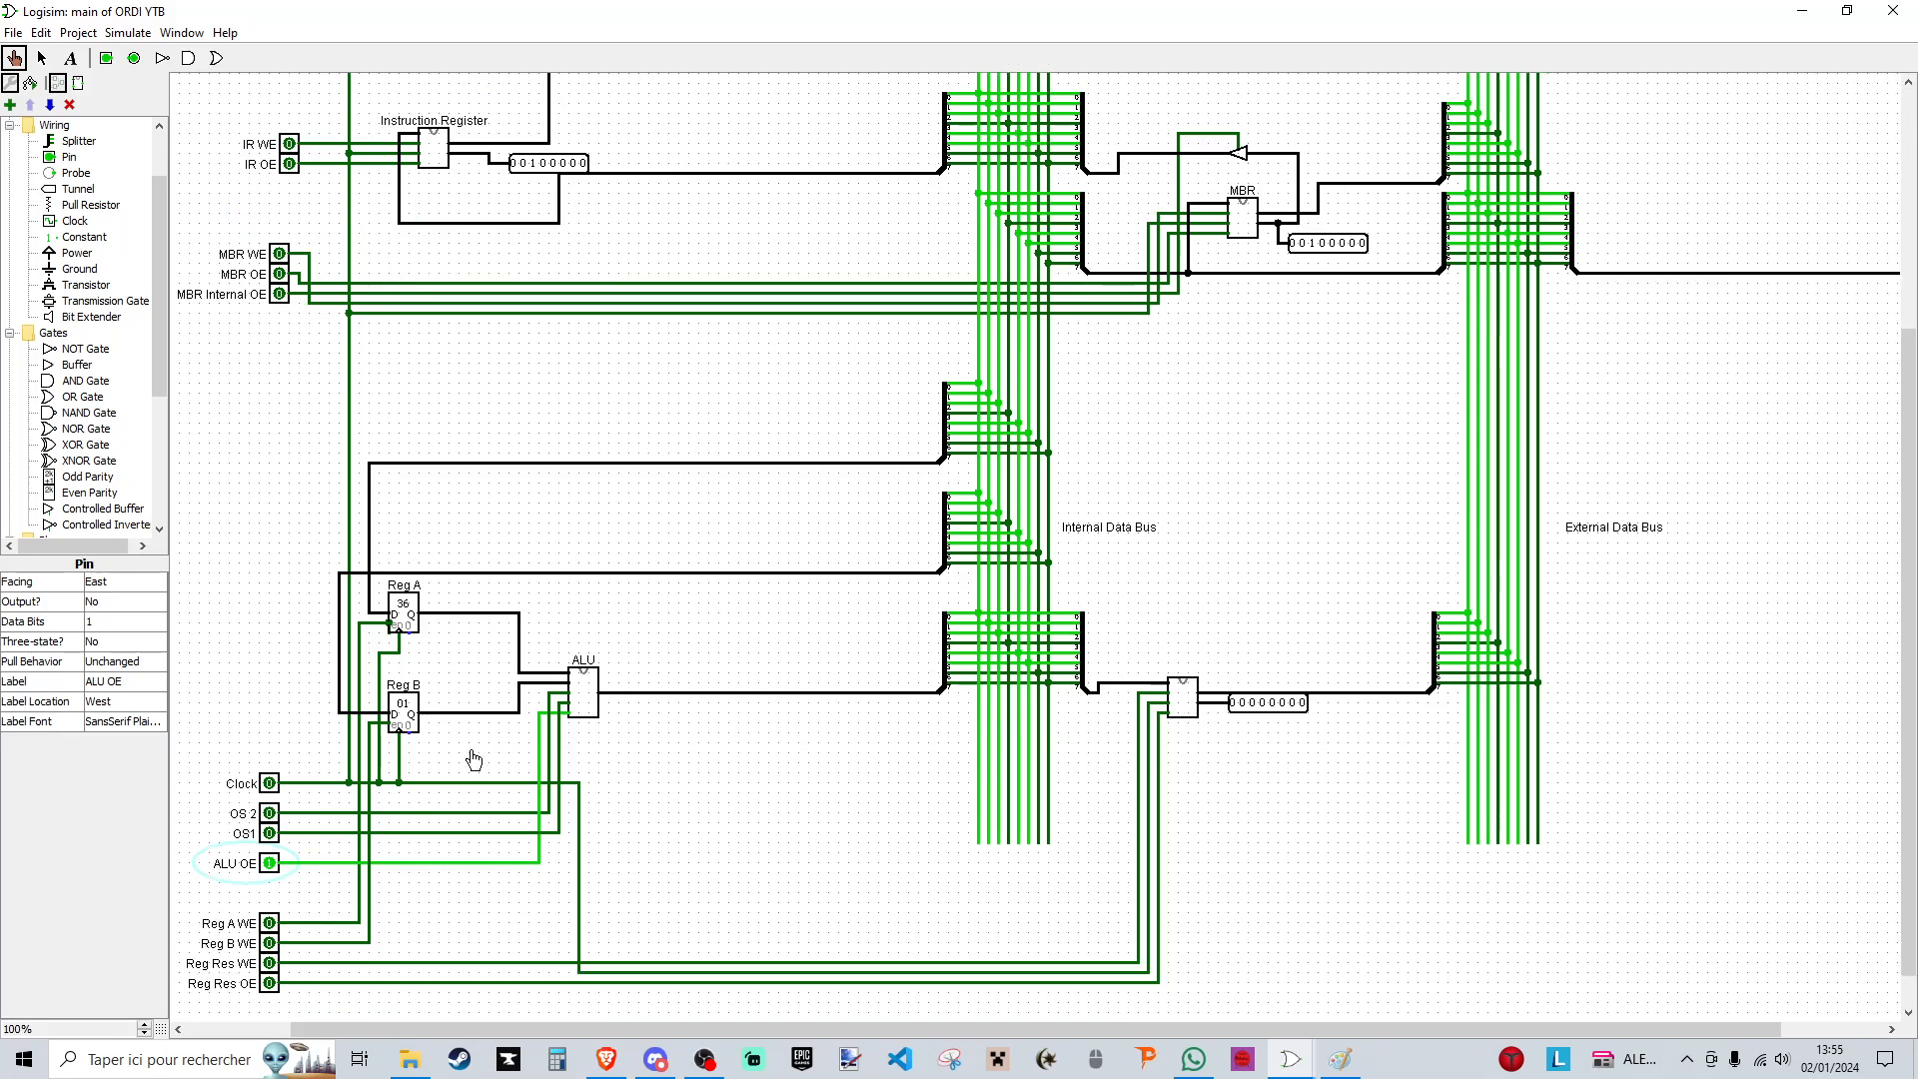
click(270, 964)
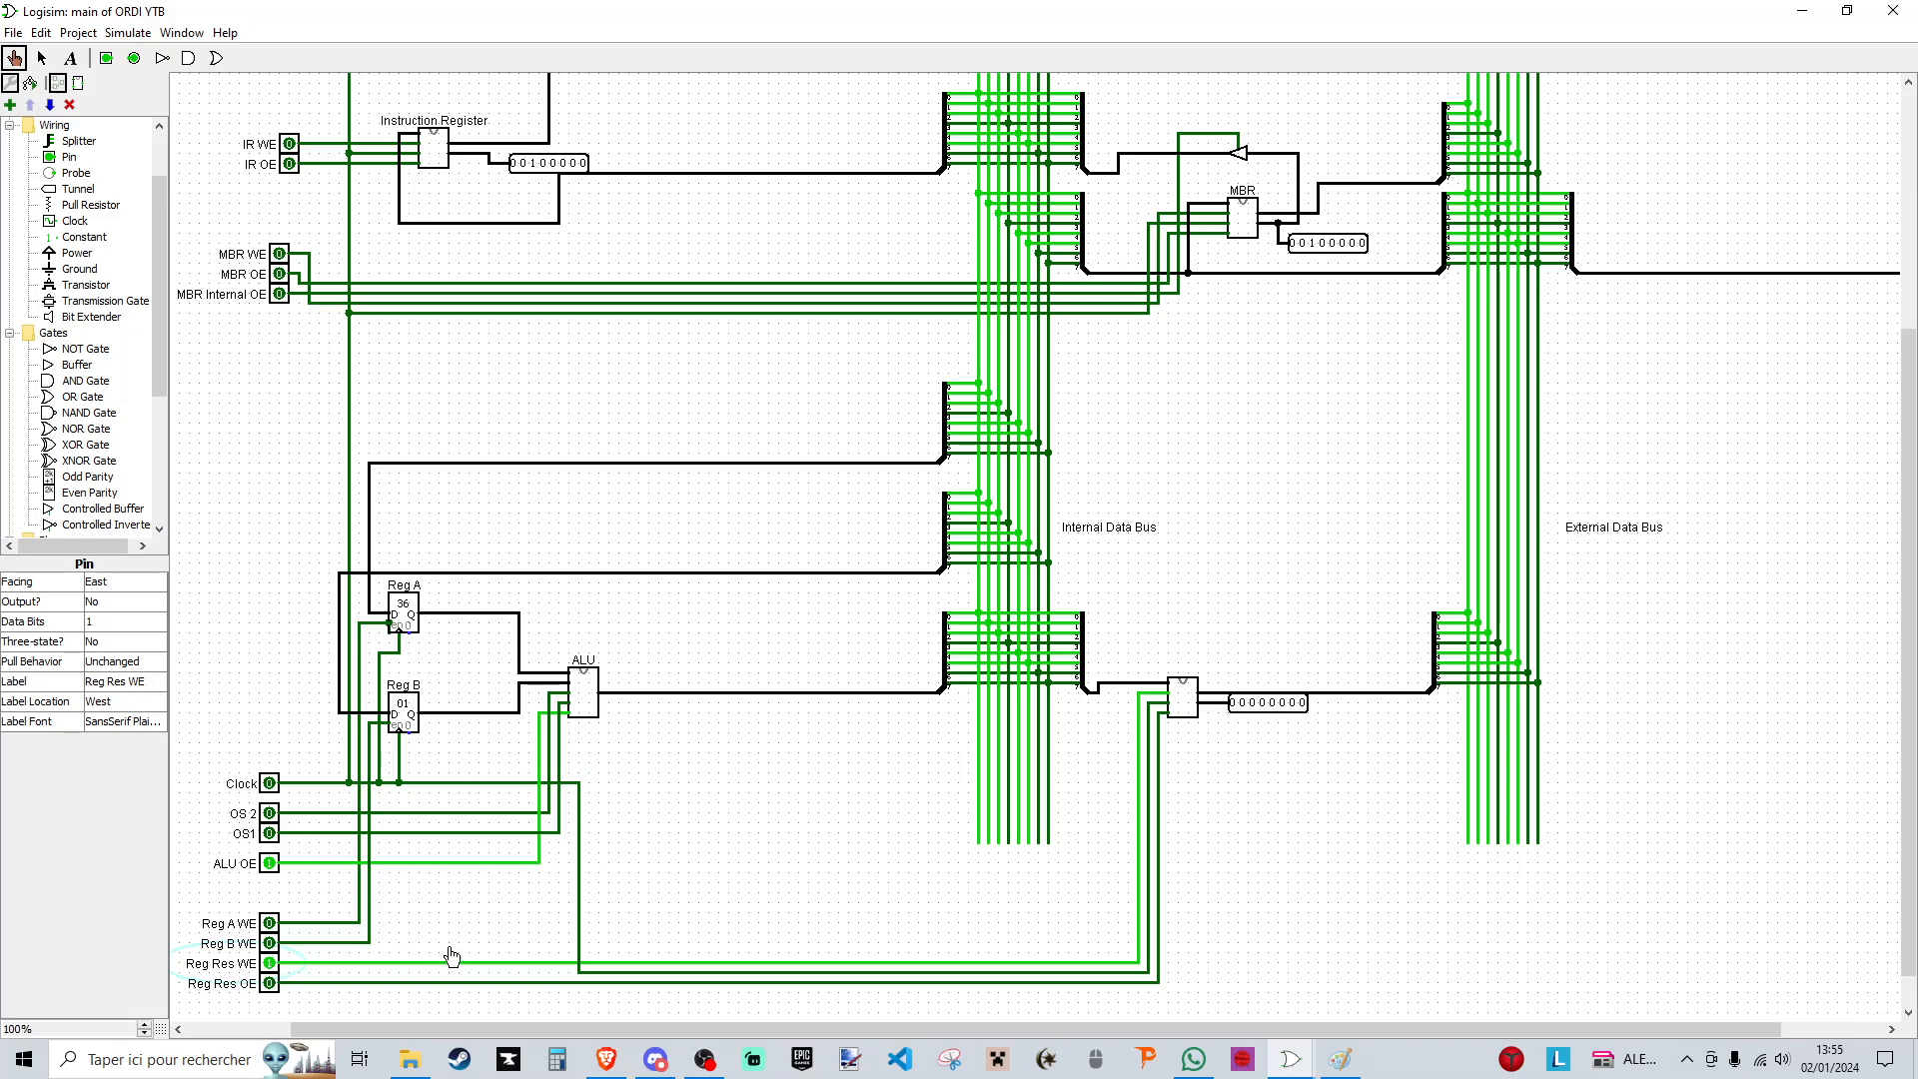
click(270, 785)
click(270, 784)
click(269, 864)
click(269, 964)
- Load the program counter's address 0011 into the MAR using its output buffer, MAR WE and a clock pulse, ending with both signals off
scroll(1653, 455, up, 5)
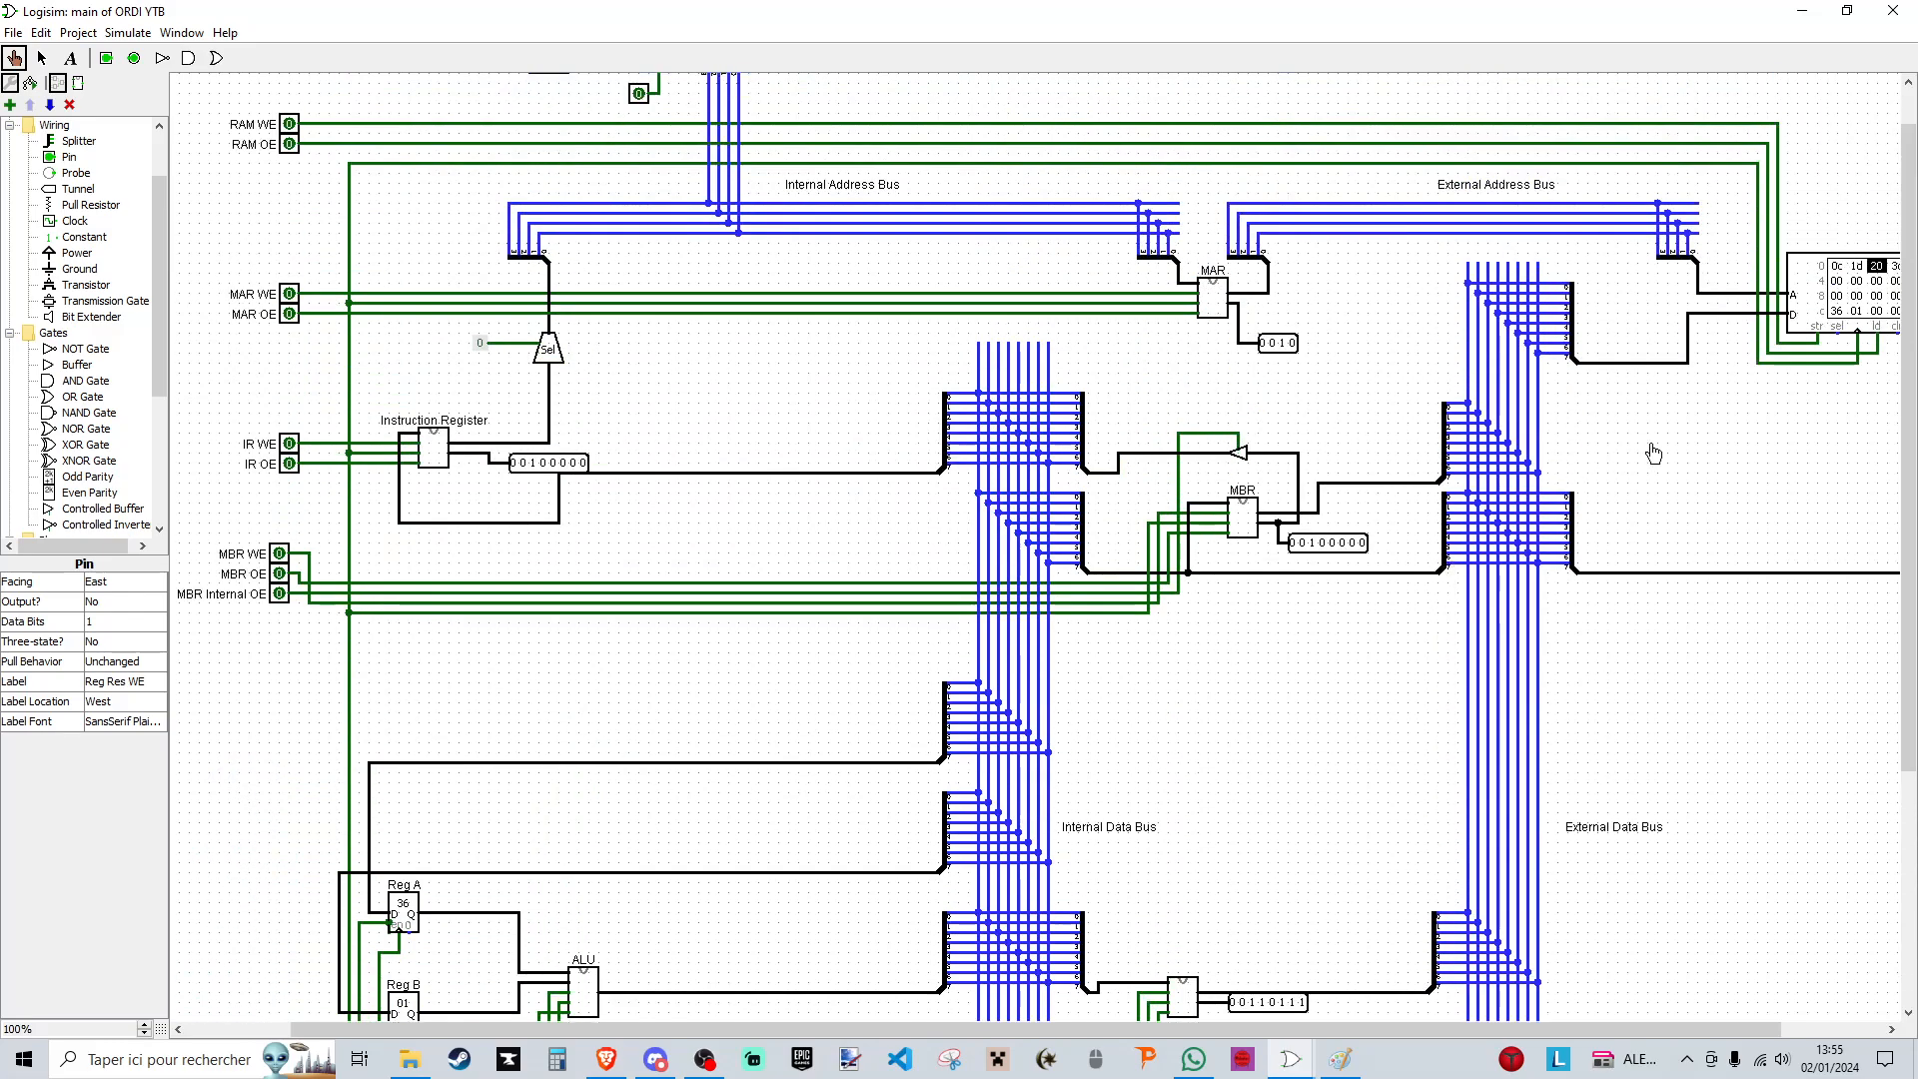
scroll(1441, 890, up, 1)
scroll(1640, 814, down, 5)
scroll(1720, 659, up, 5)
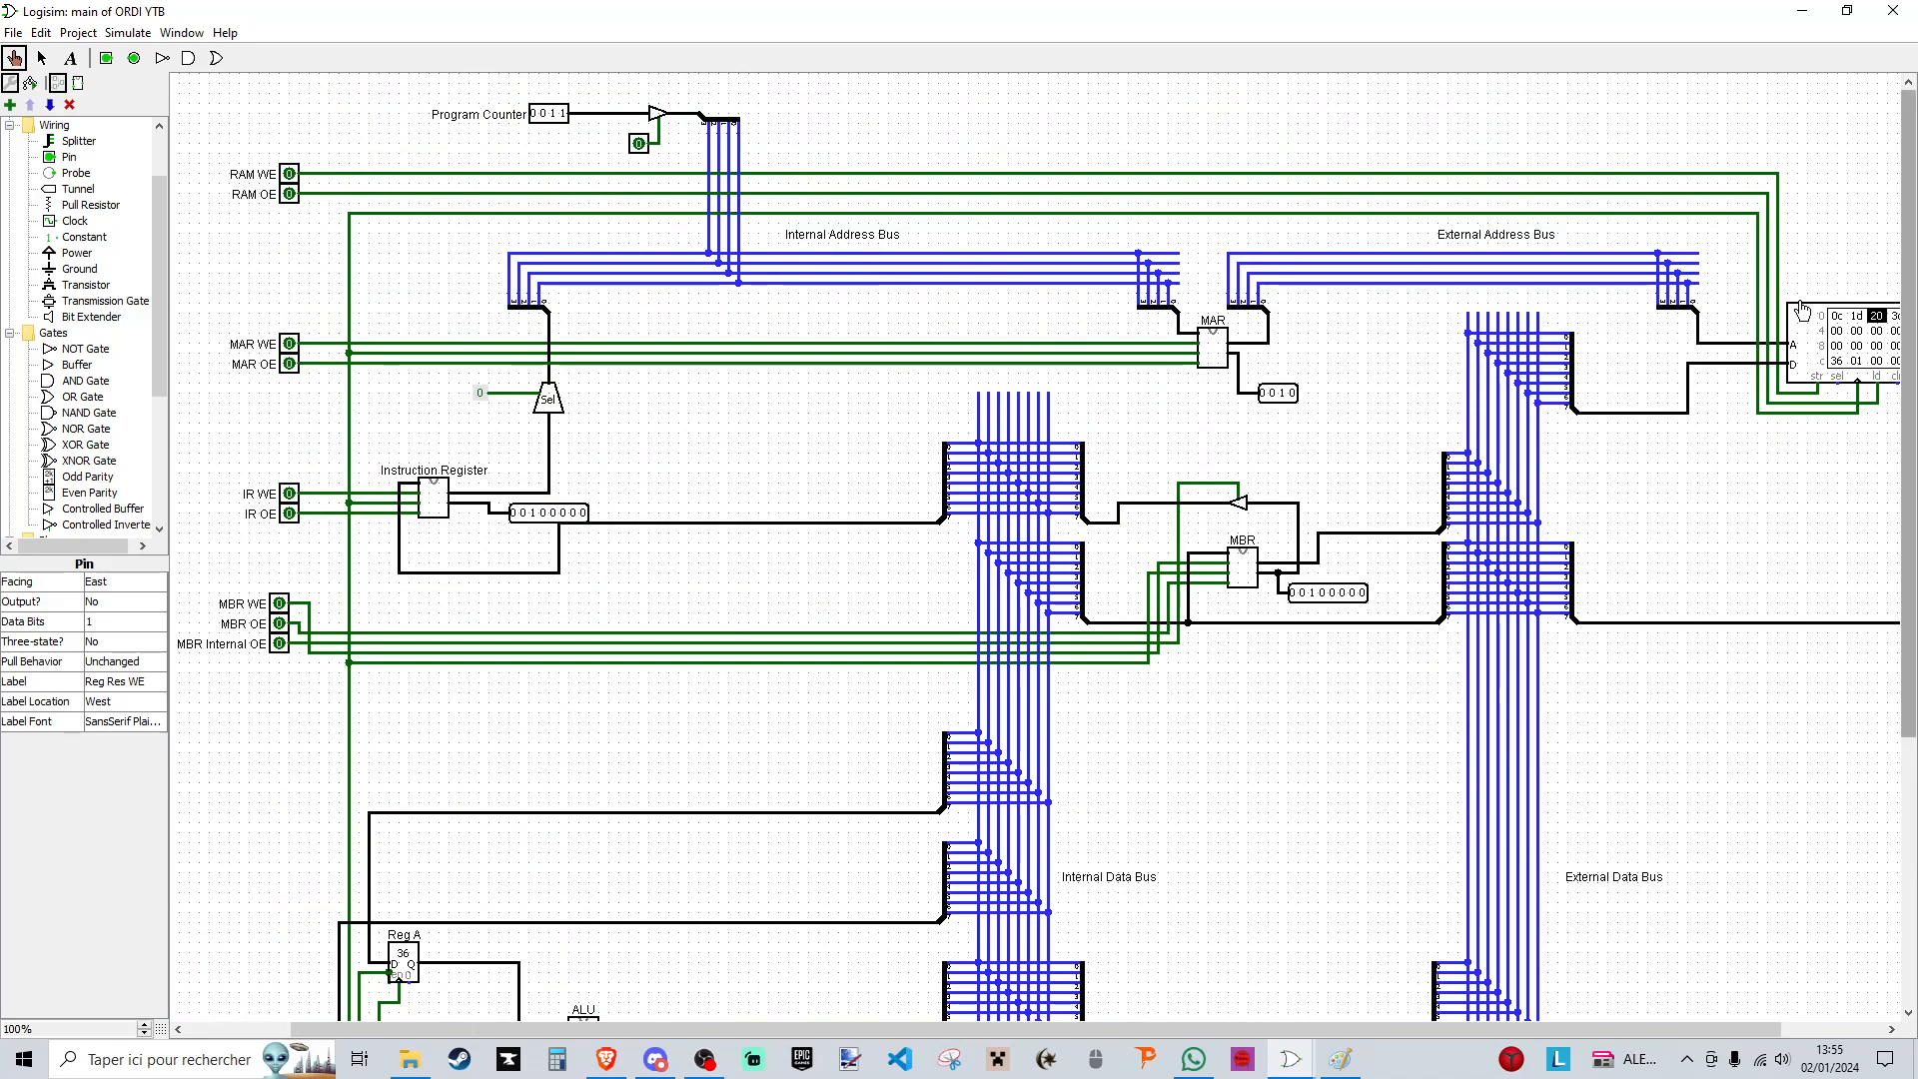
click(638, 142)
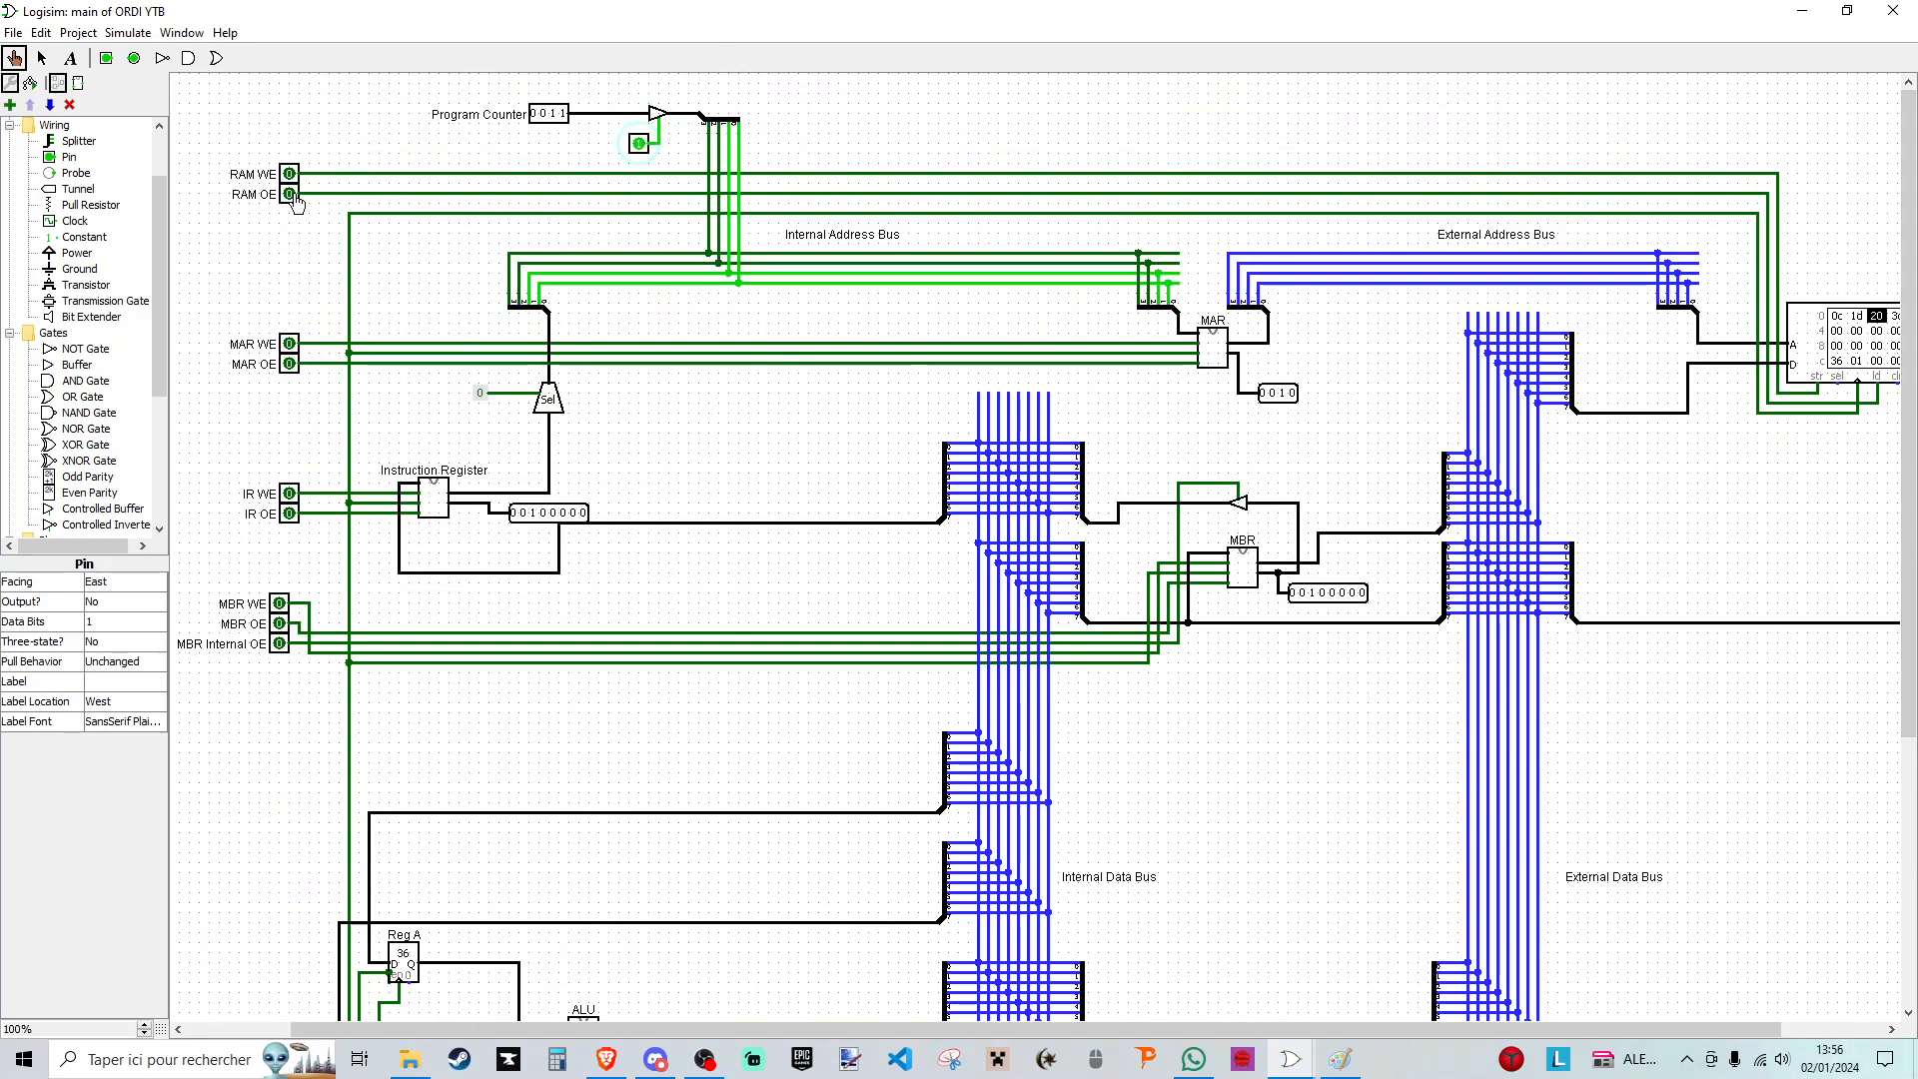
click(289, 344)
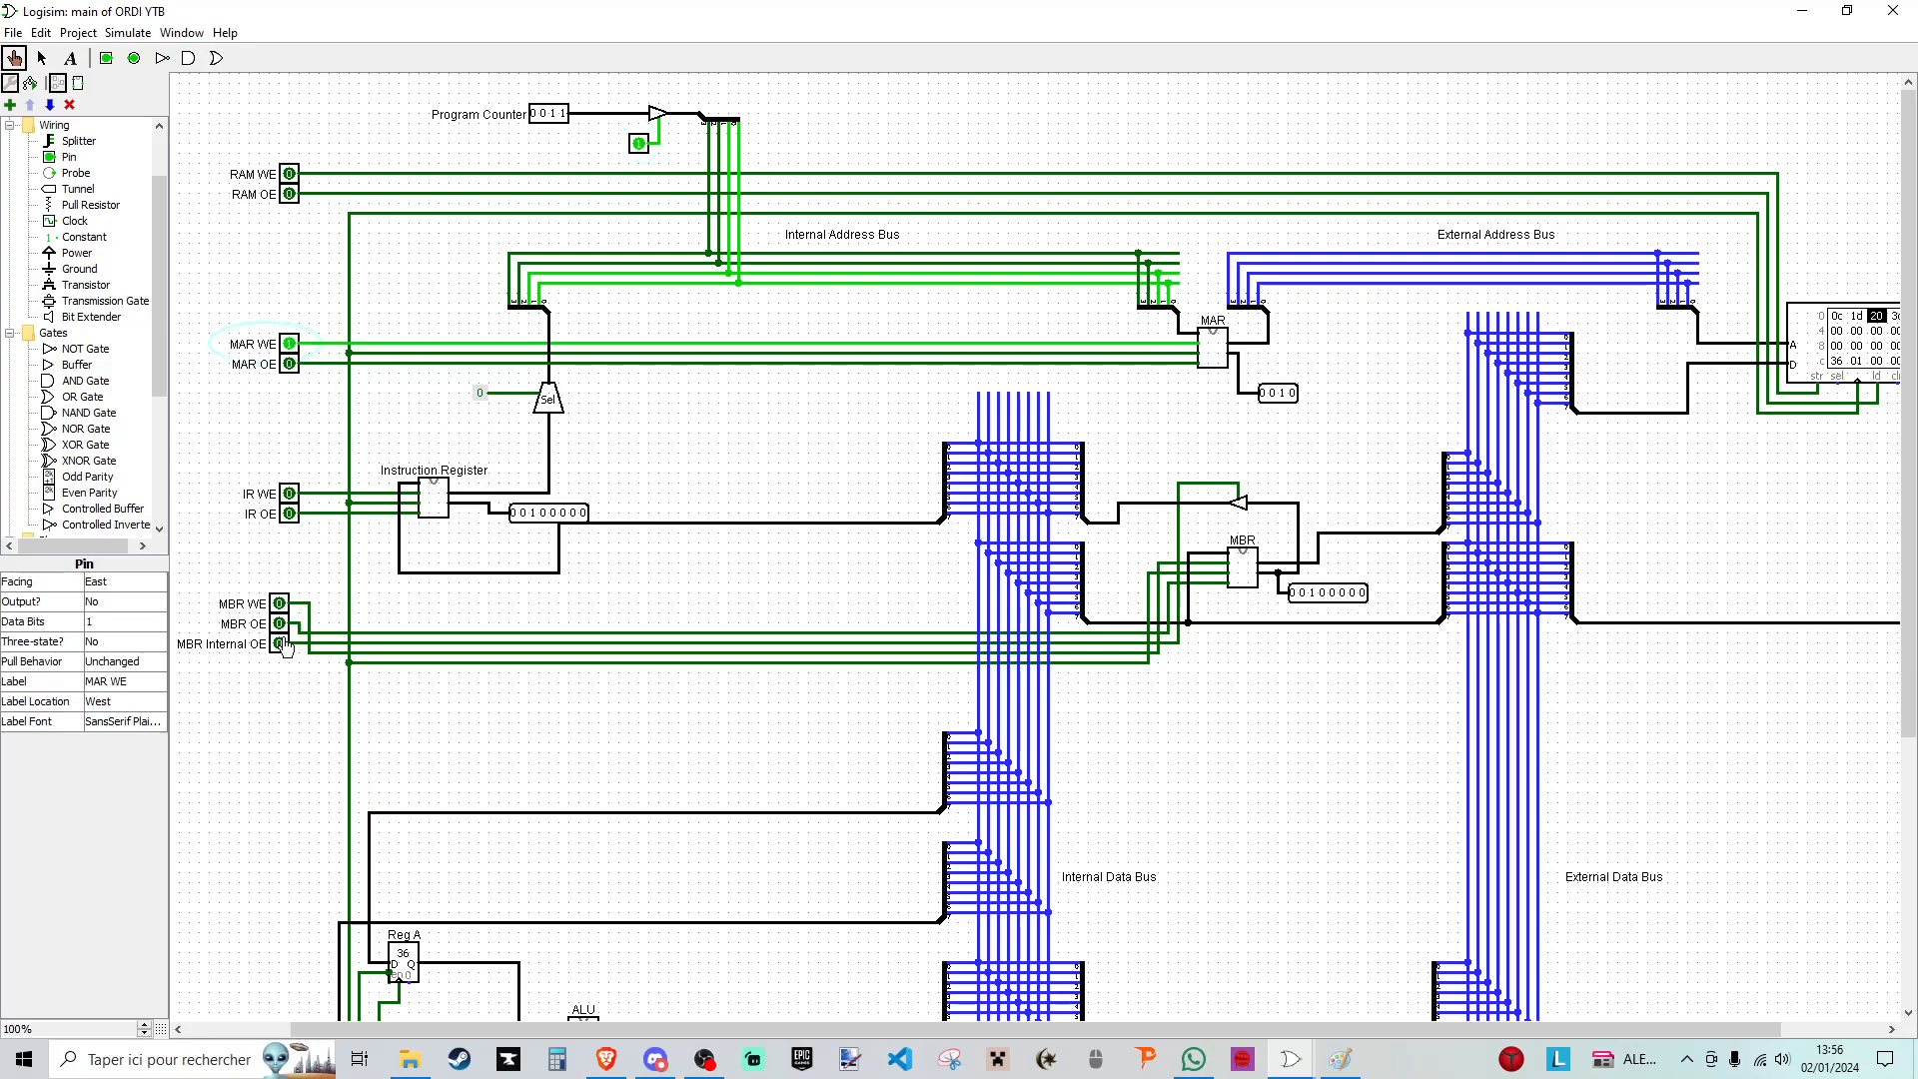
scroll(281, 639, down, 5)
click(267, 931)
click(266, 931)
scroll(325, 739, up, 5)
click(289, 345)
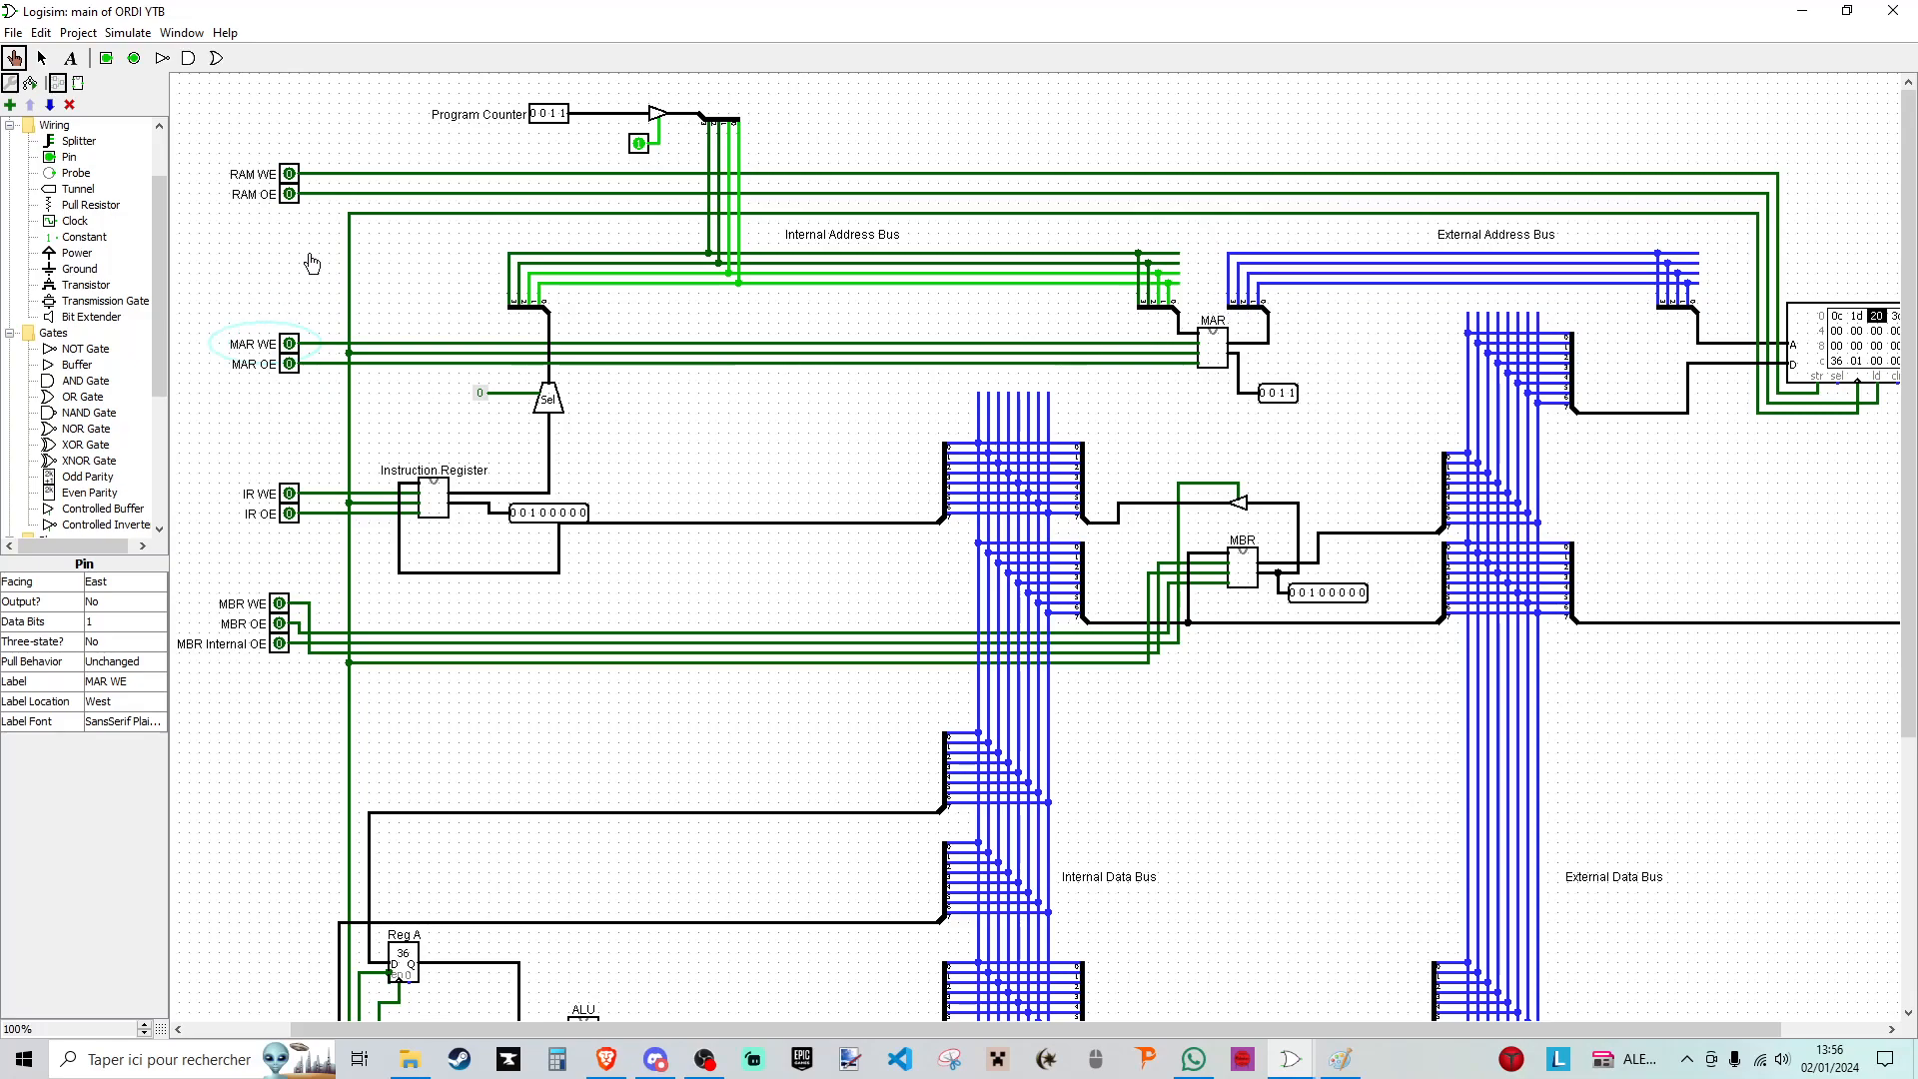
click(639, 145)
- Switch on MAR OE and RAM OE to output the RAM word at address 0011 to the external data bus
click(289, 365)
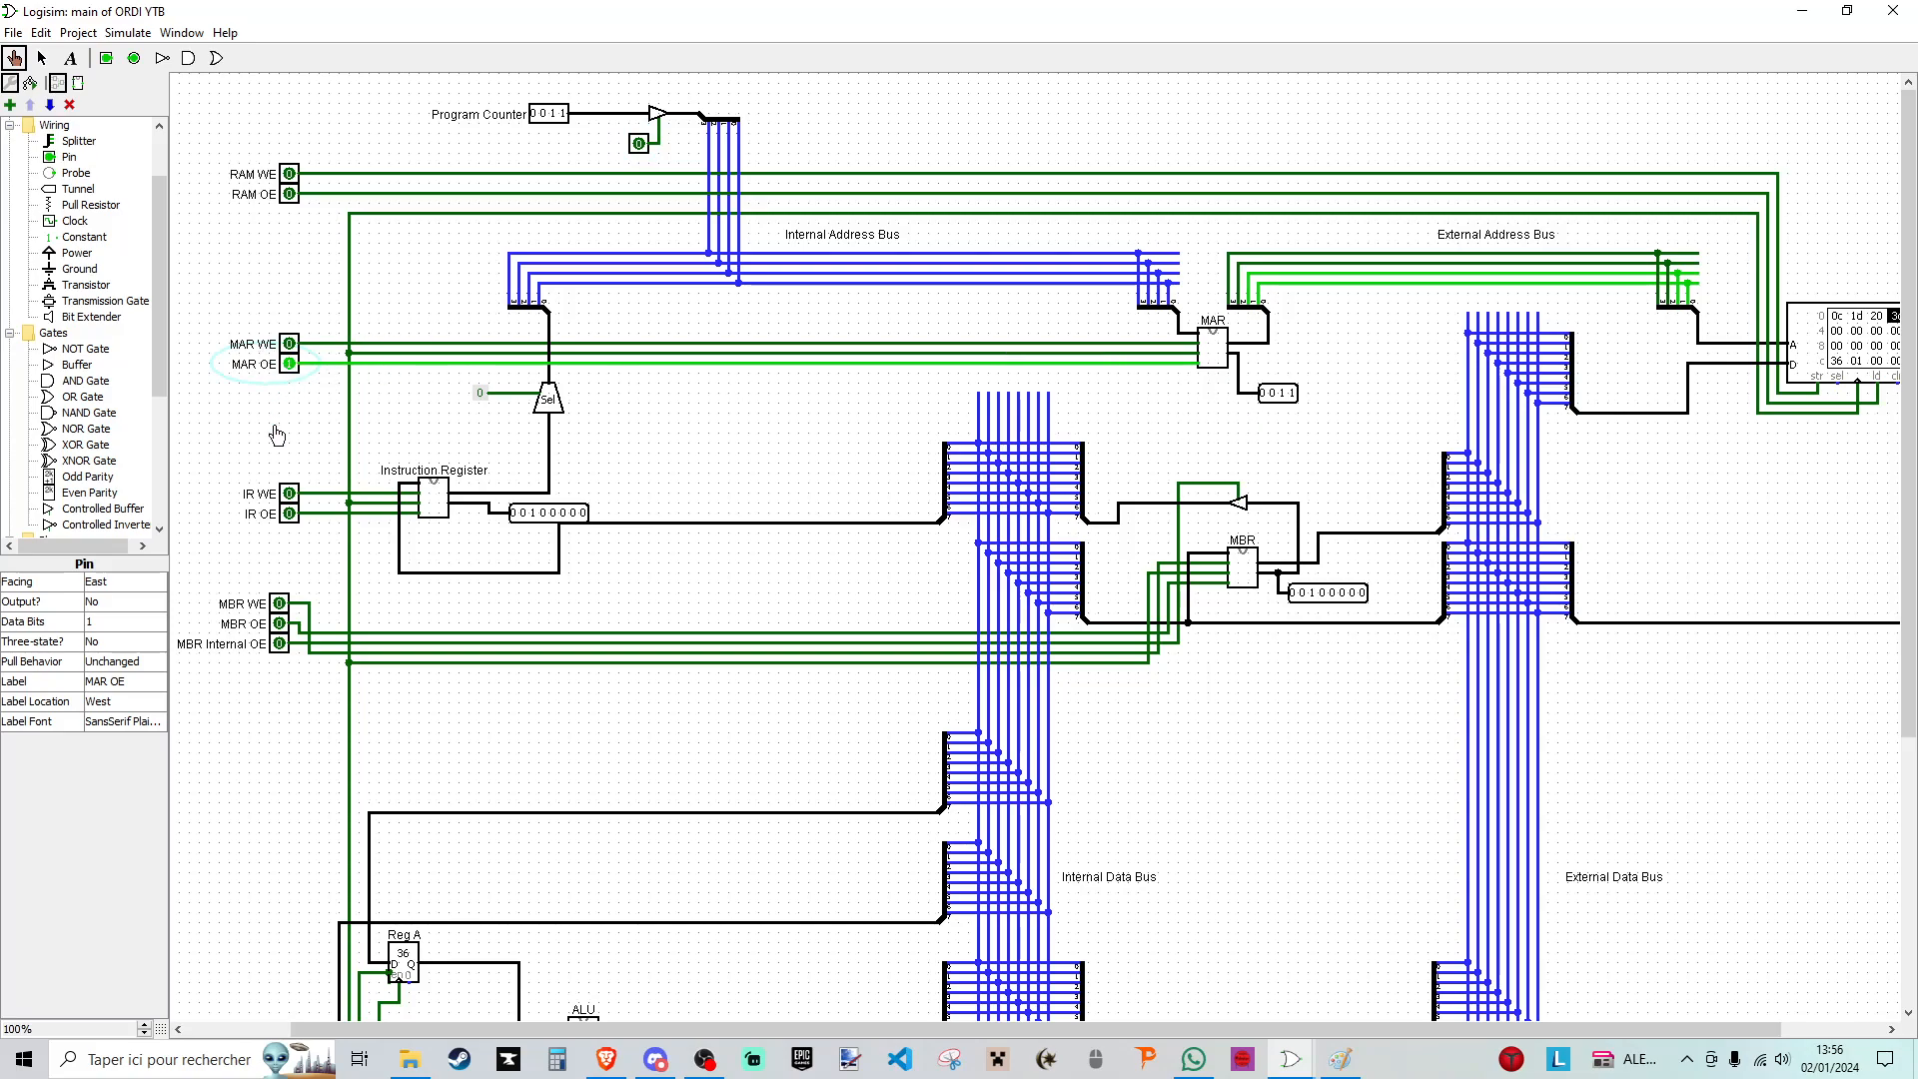
click(289, 195)
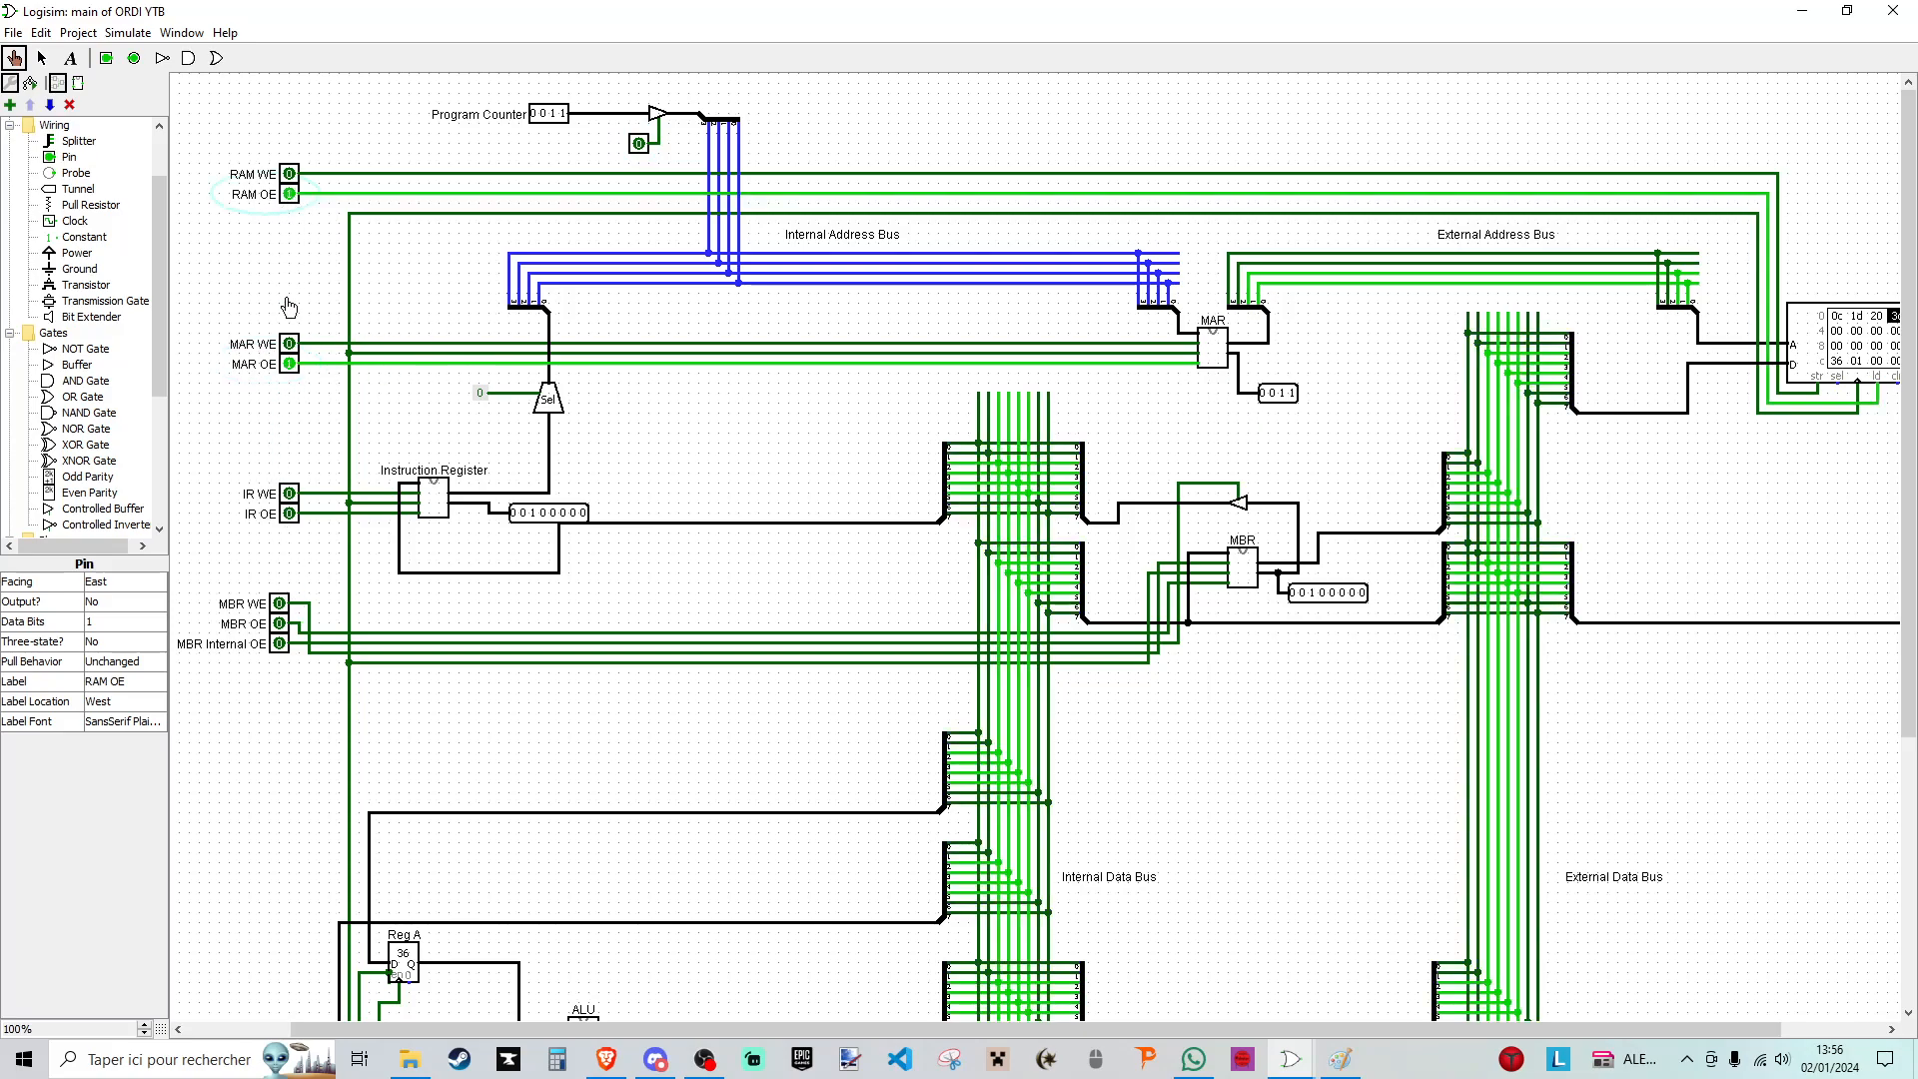
- Switch on MBR WE and reset the program counter's input to 0000
click(281, 607)
scroll(309, 620, down, 5)
scroll(395, 334, up, 5)
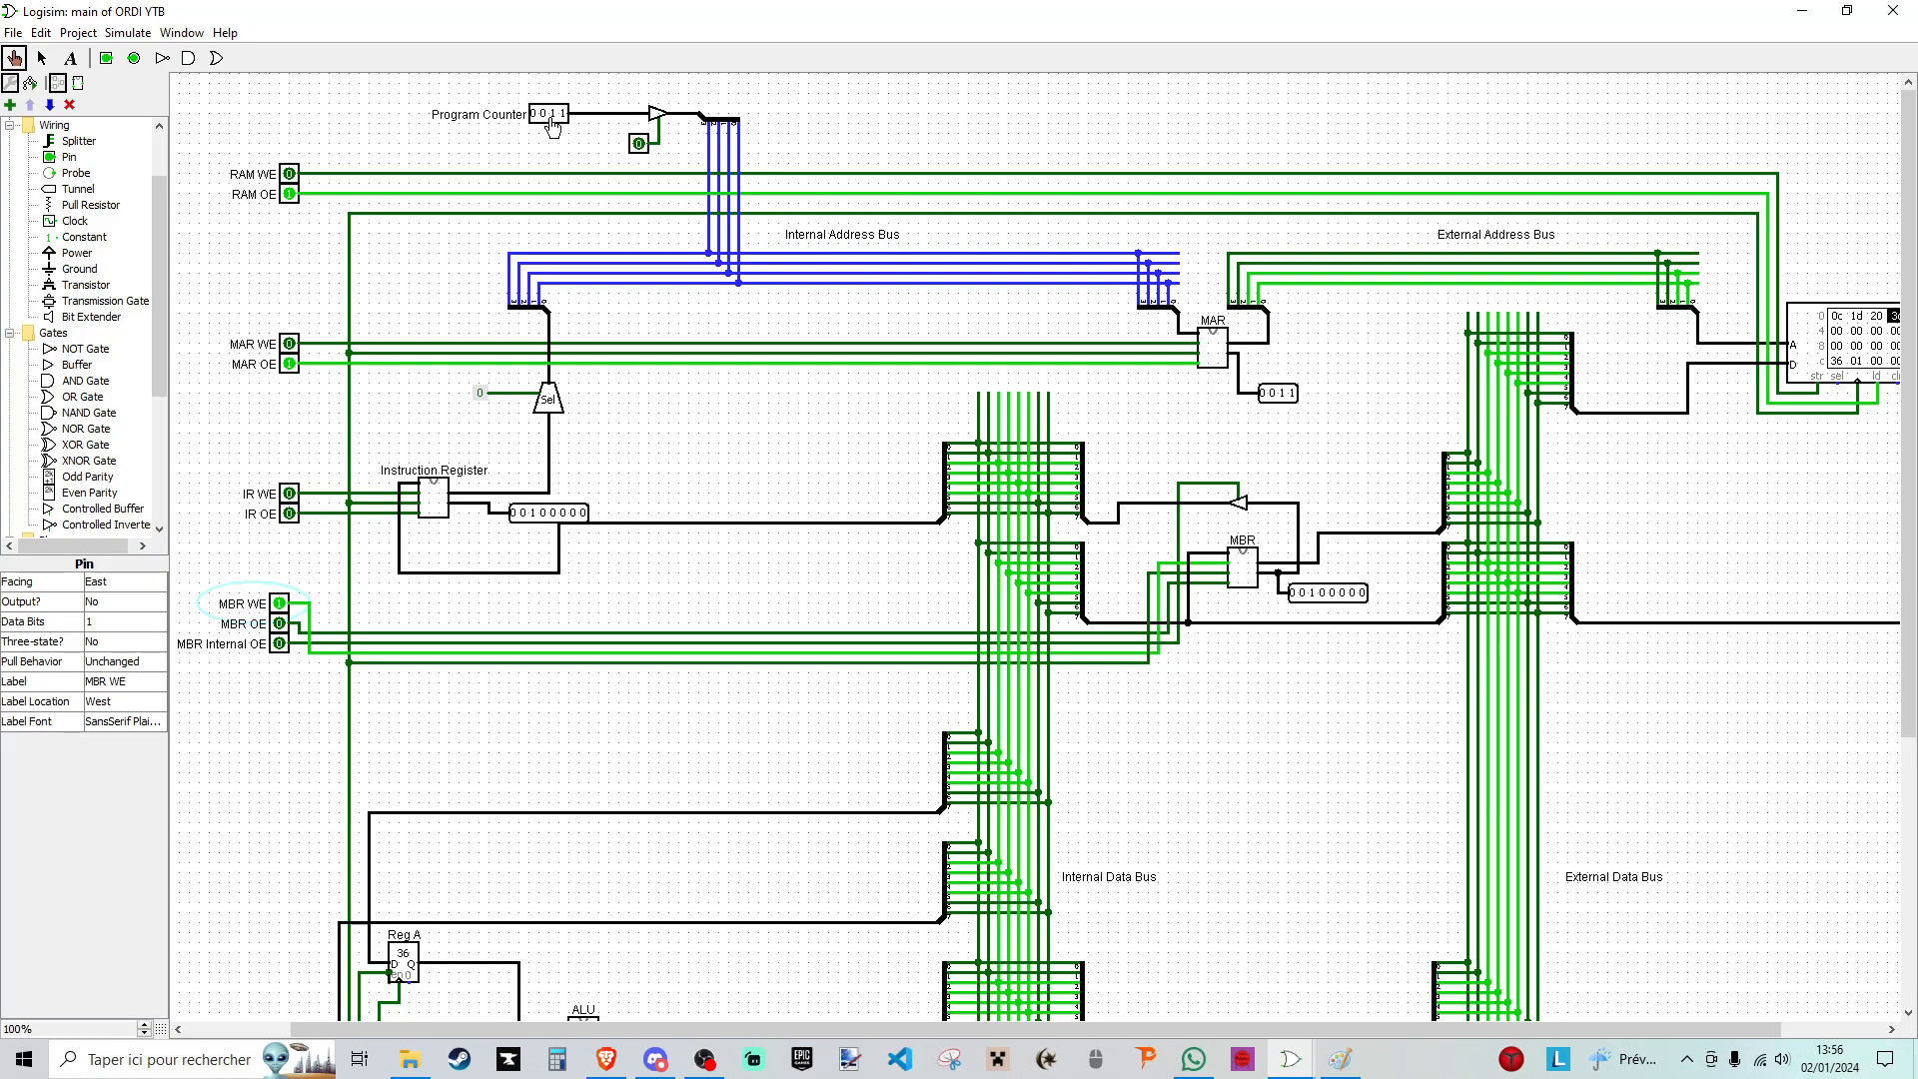
click(556, 120)
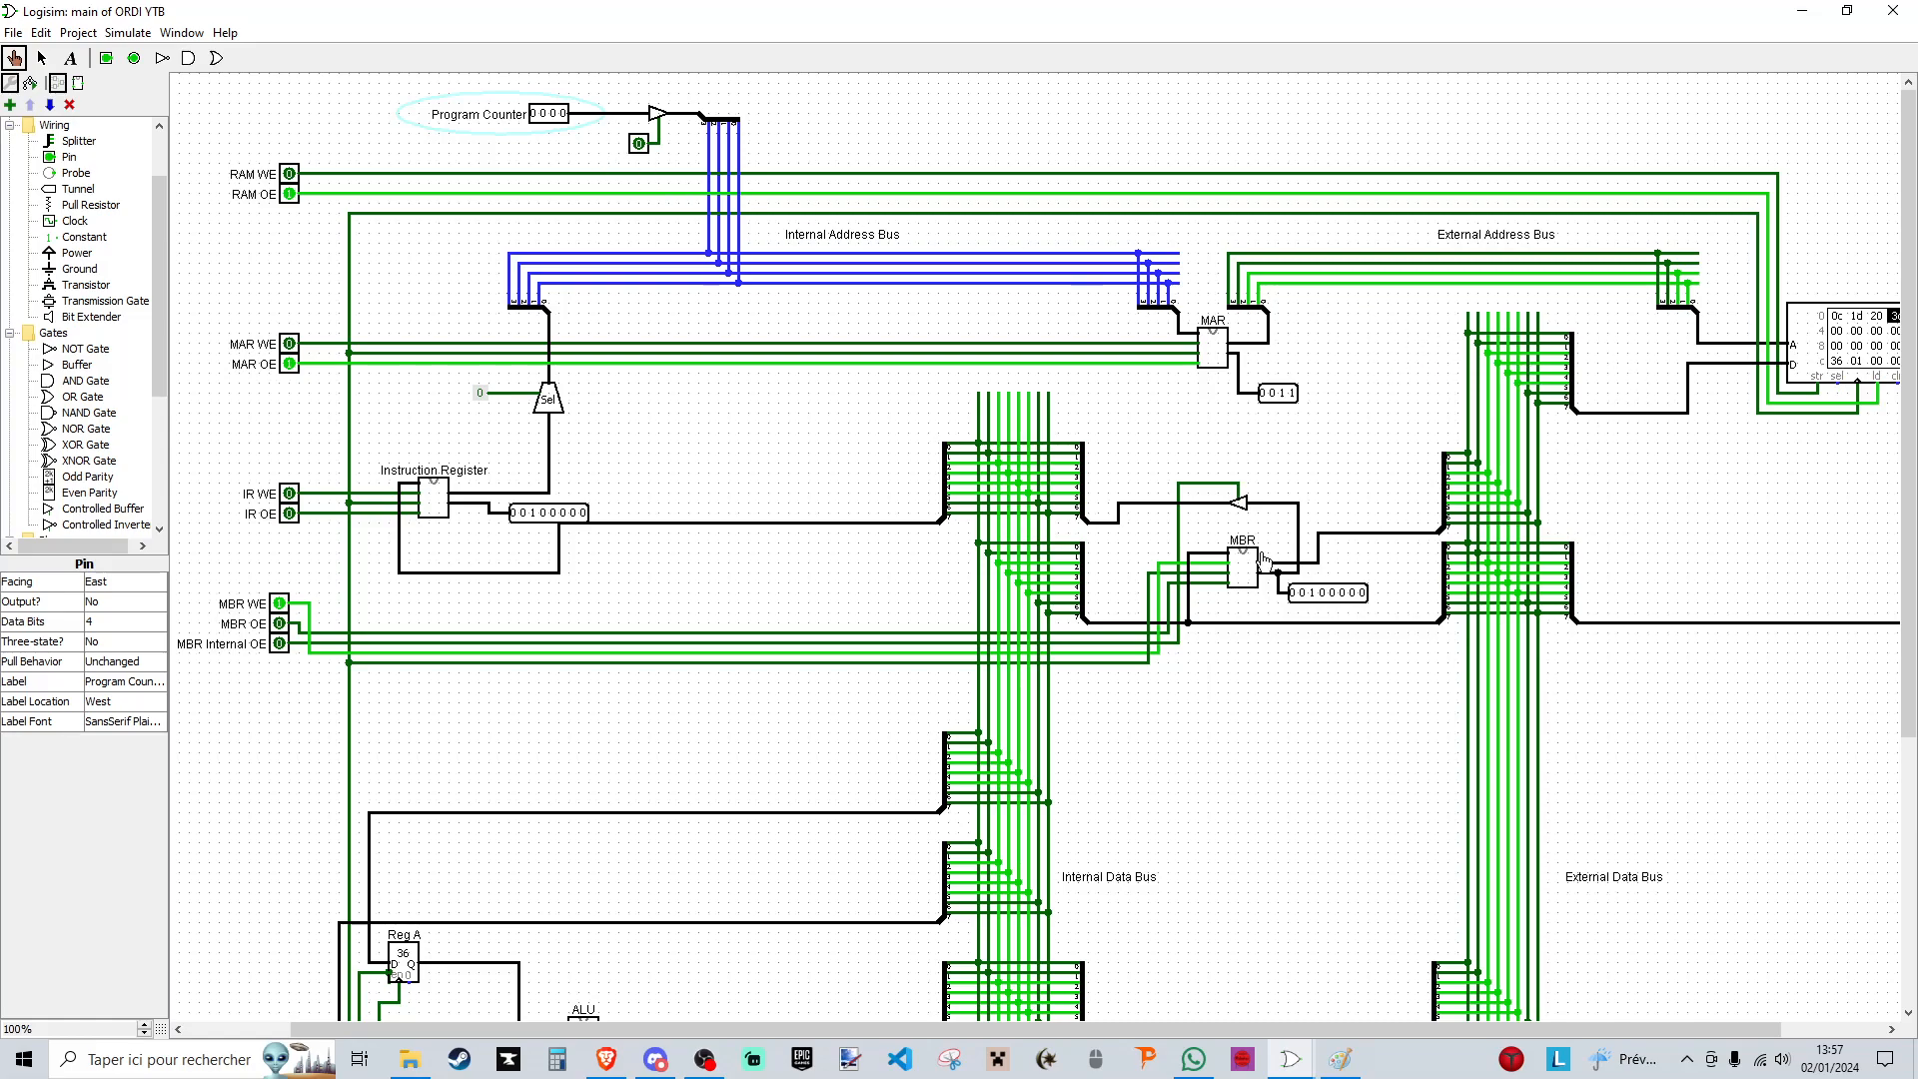
- Pulse the clock to store the RAM word in the MBR, then switch off MBR WE, RAM OE and MAR OE
scroll(298, 687, down, 5)
click(268, 883)
scroll(269, 869, up, 5)
click(280, 603)
click(289, 364)
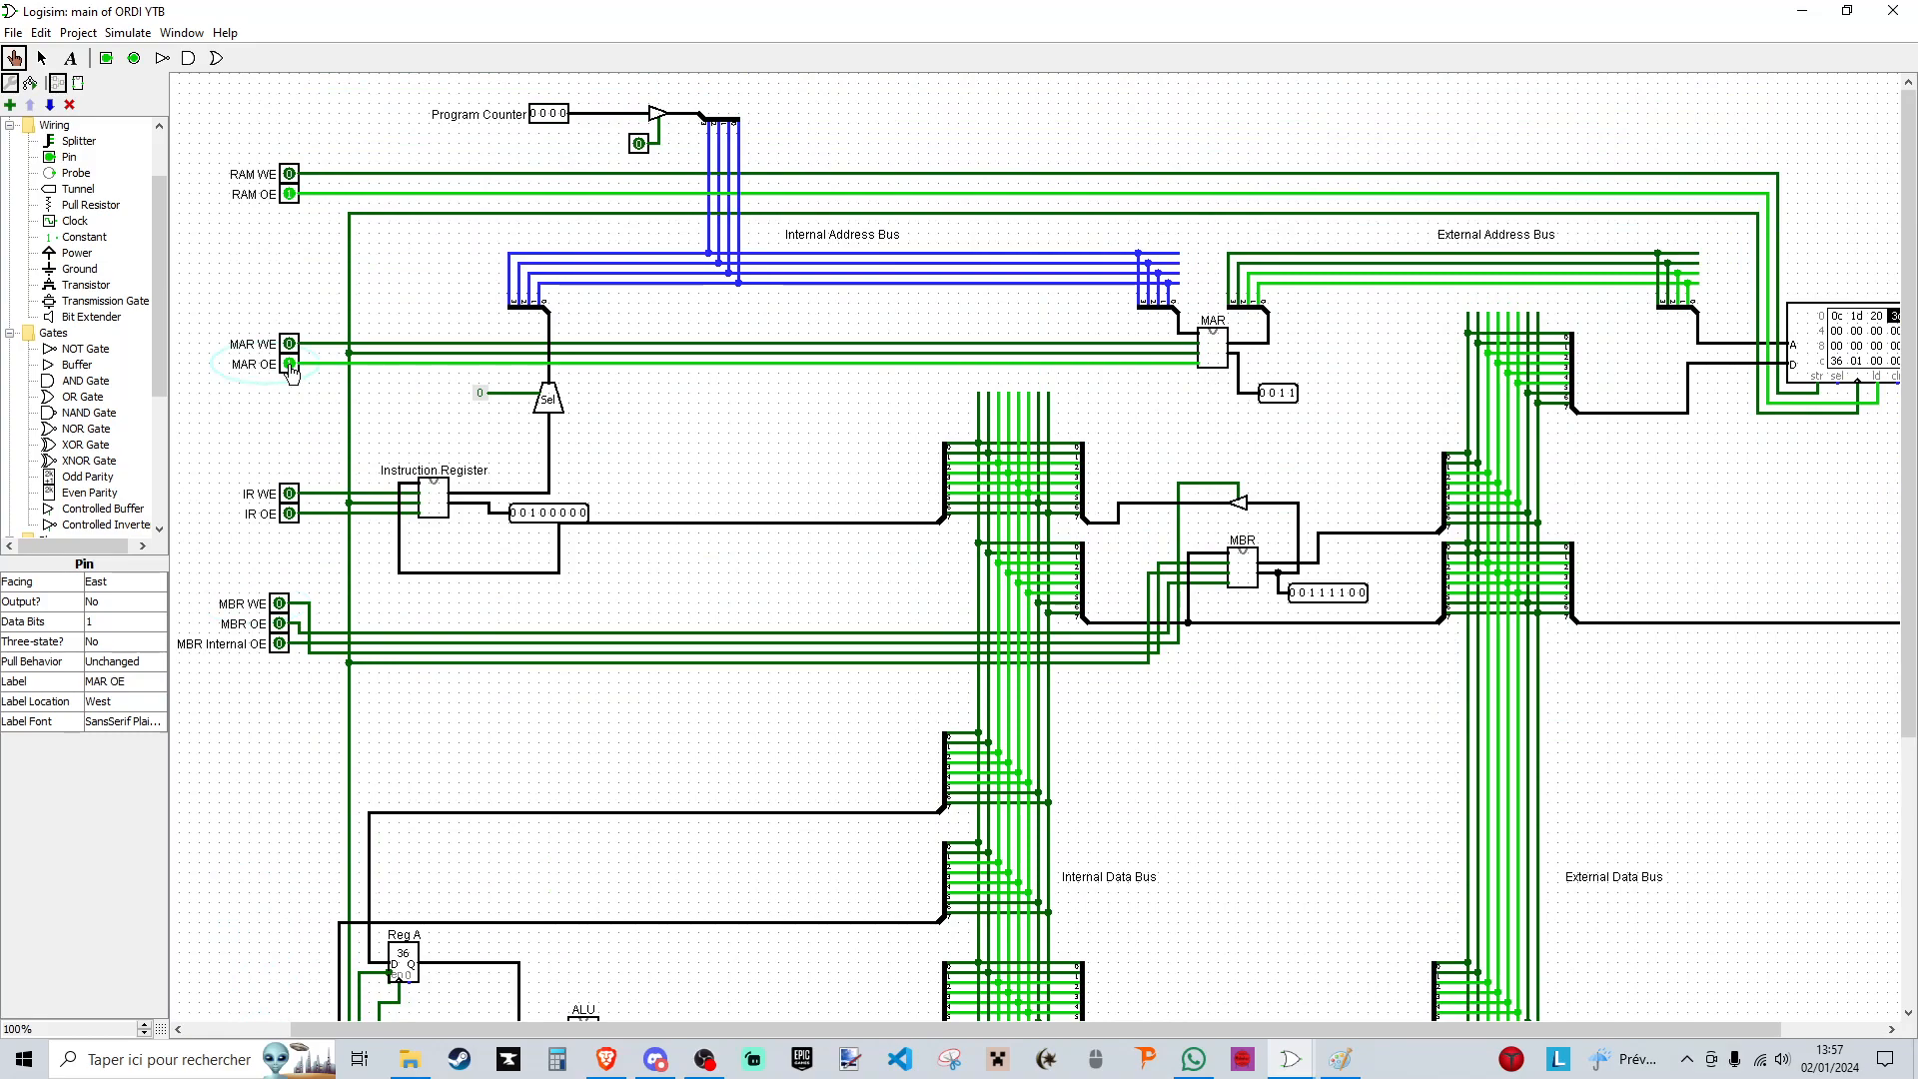
click(289, 194)
click(289, 366)
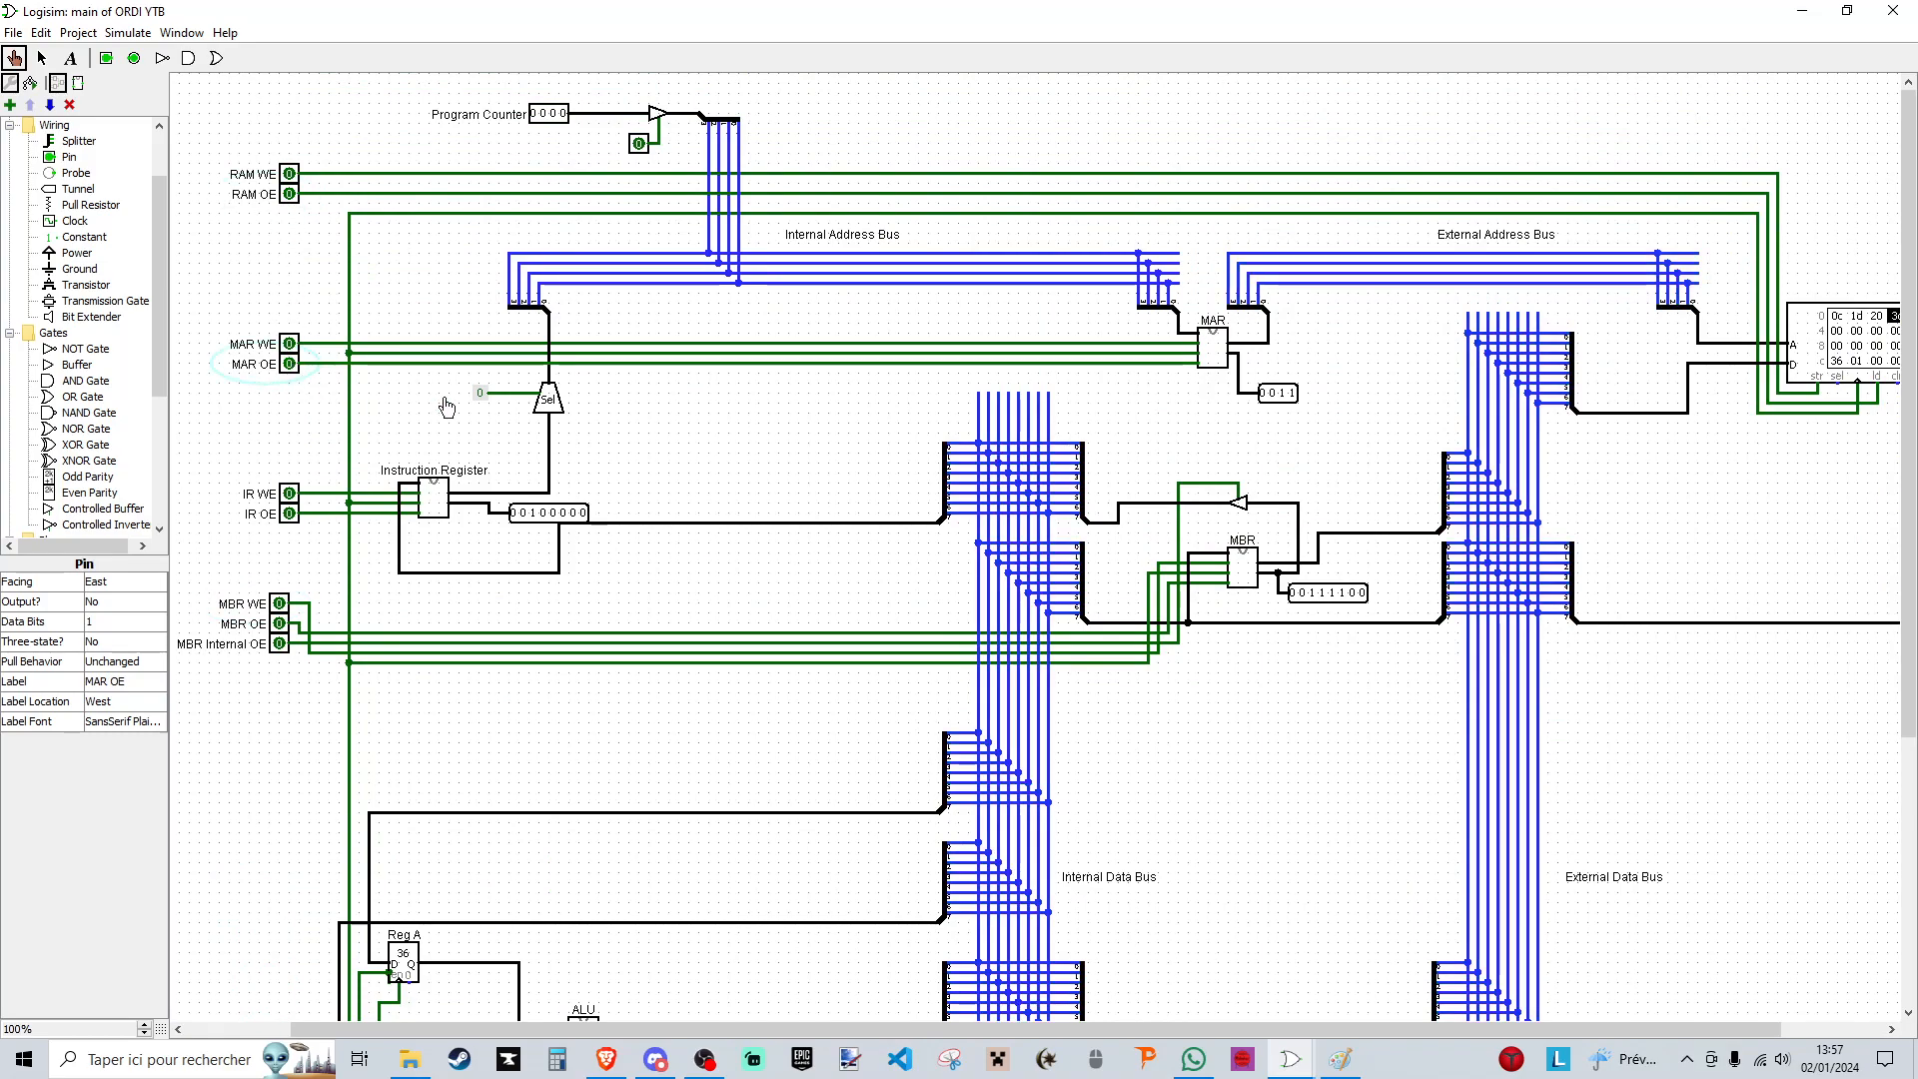
- Transfer the MBR word to the instruction register using MBR Internal OE, IR WE and a clock pulse, ending with both signals off
click(281, 645)
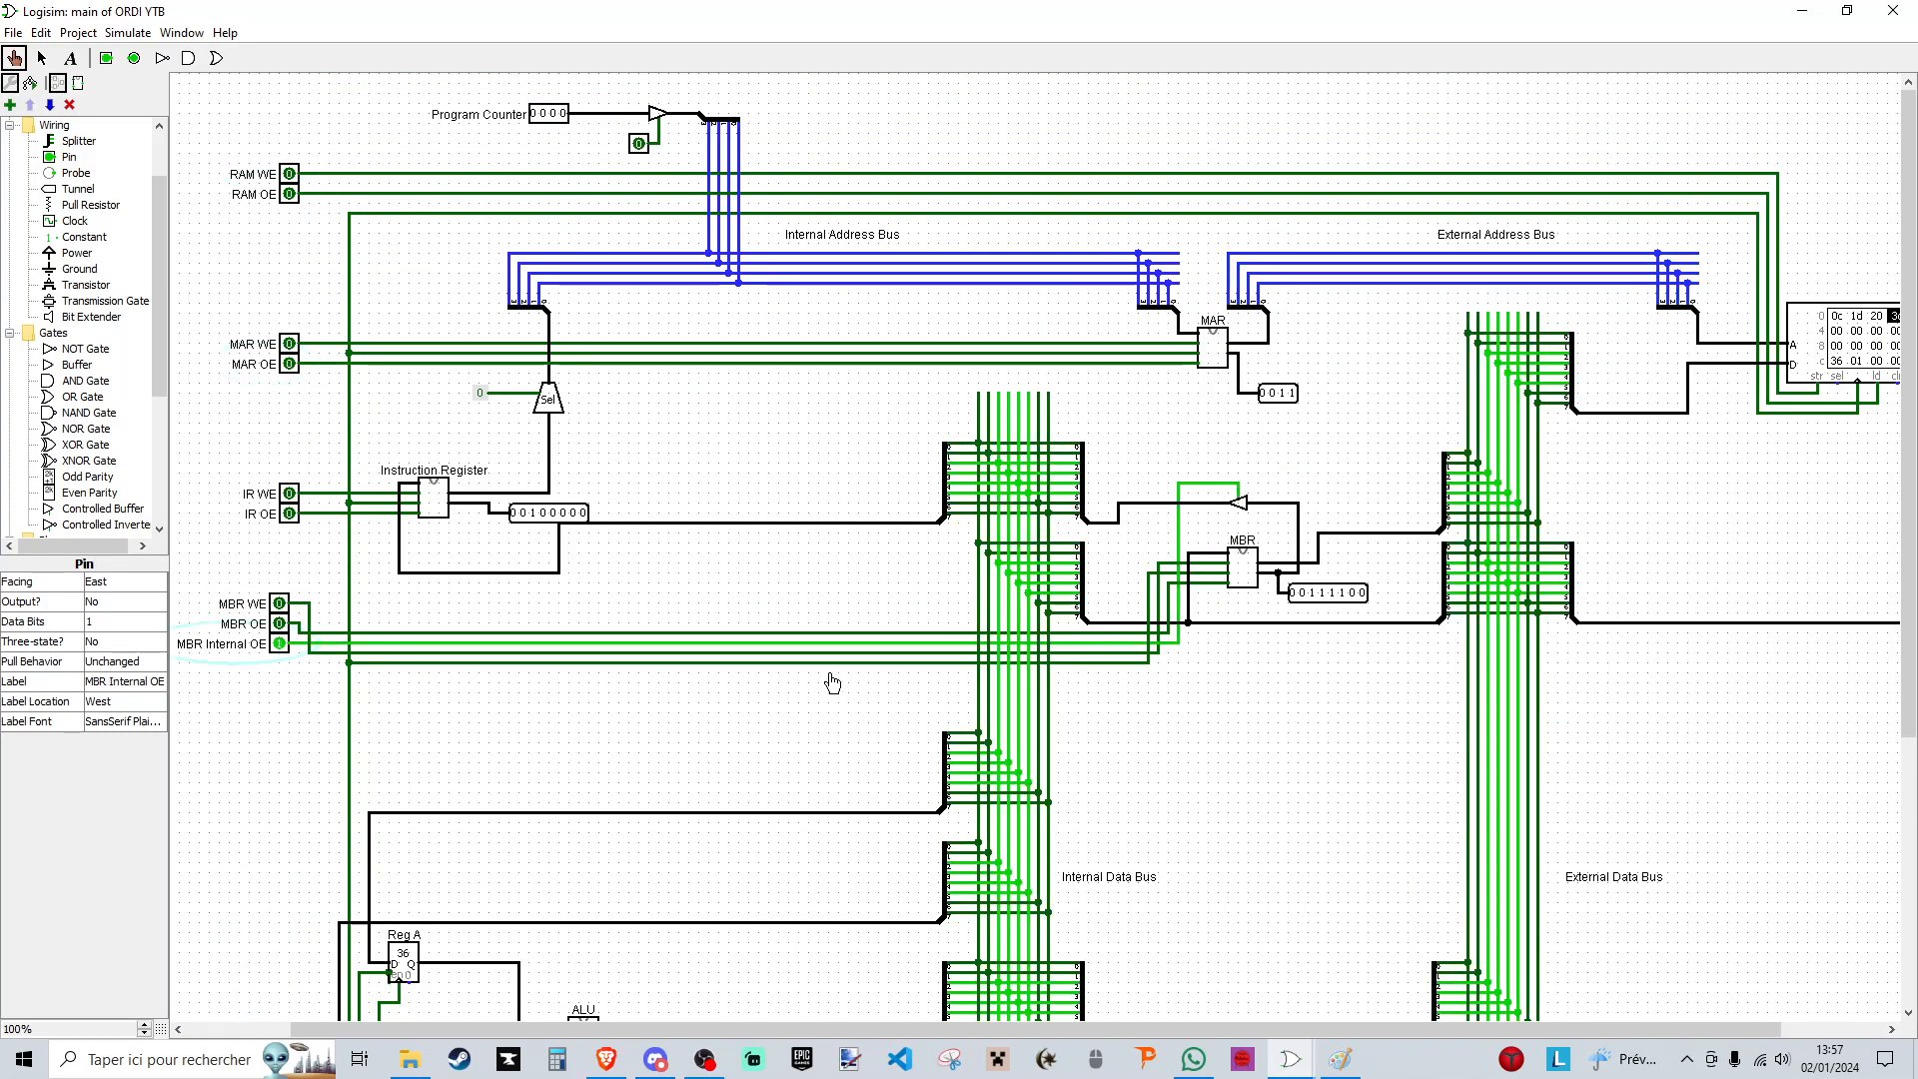
scroll(452, 493, down, 2)
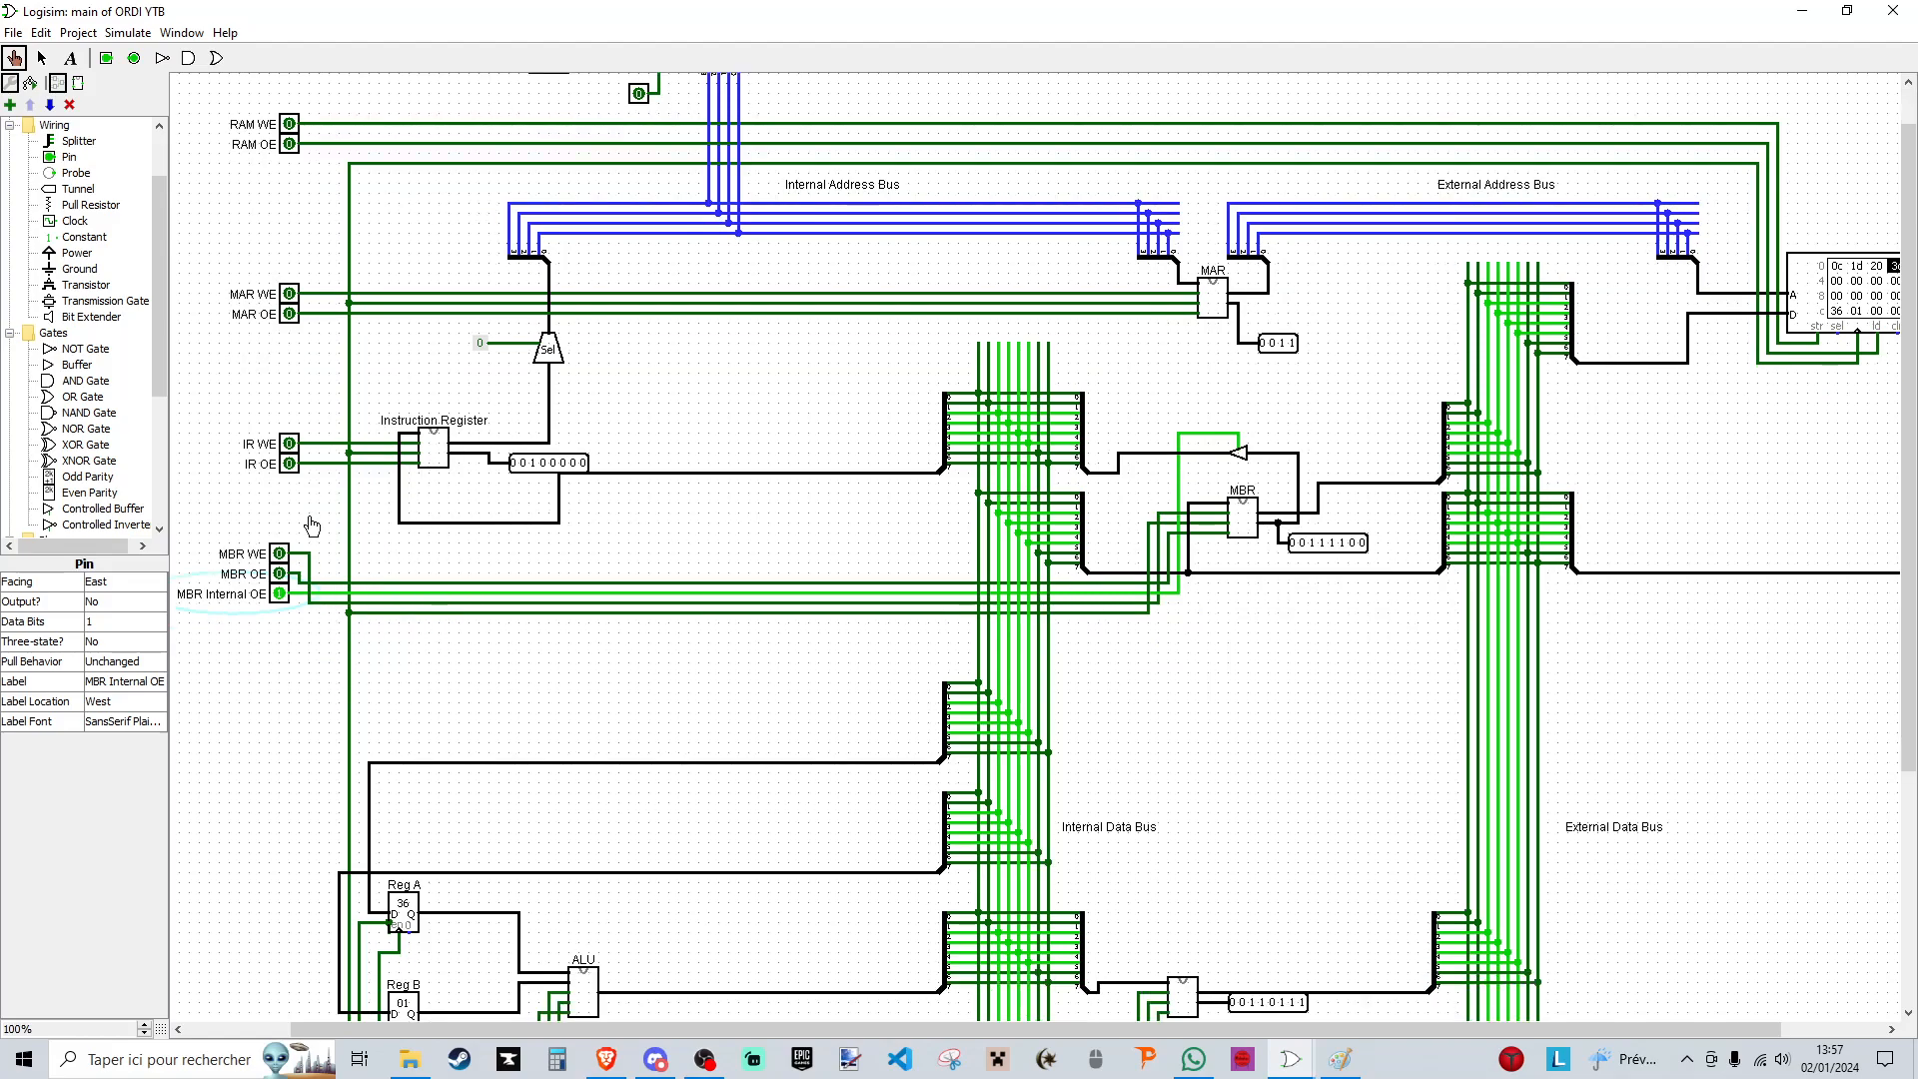
click(288, 443)
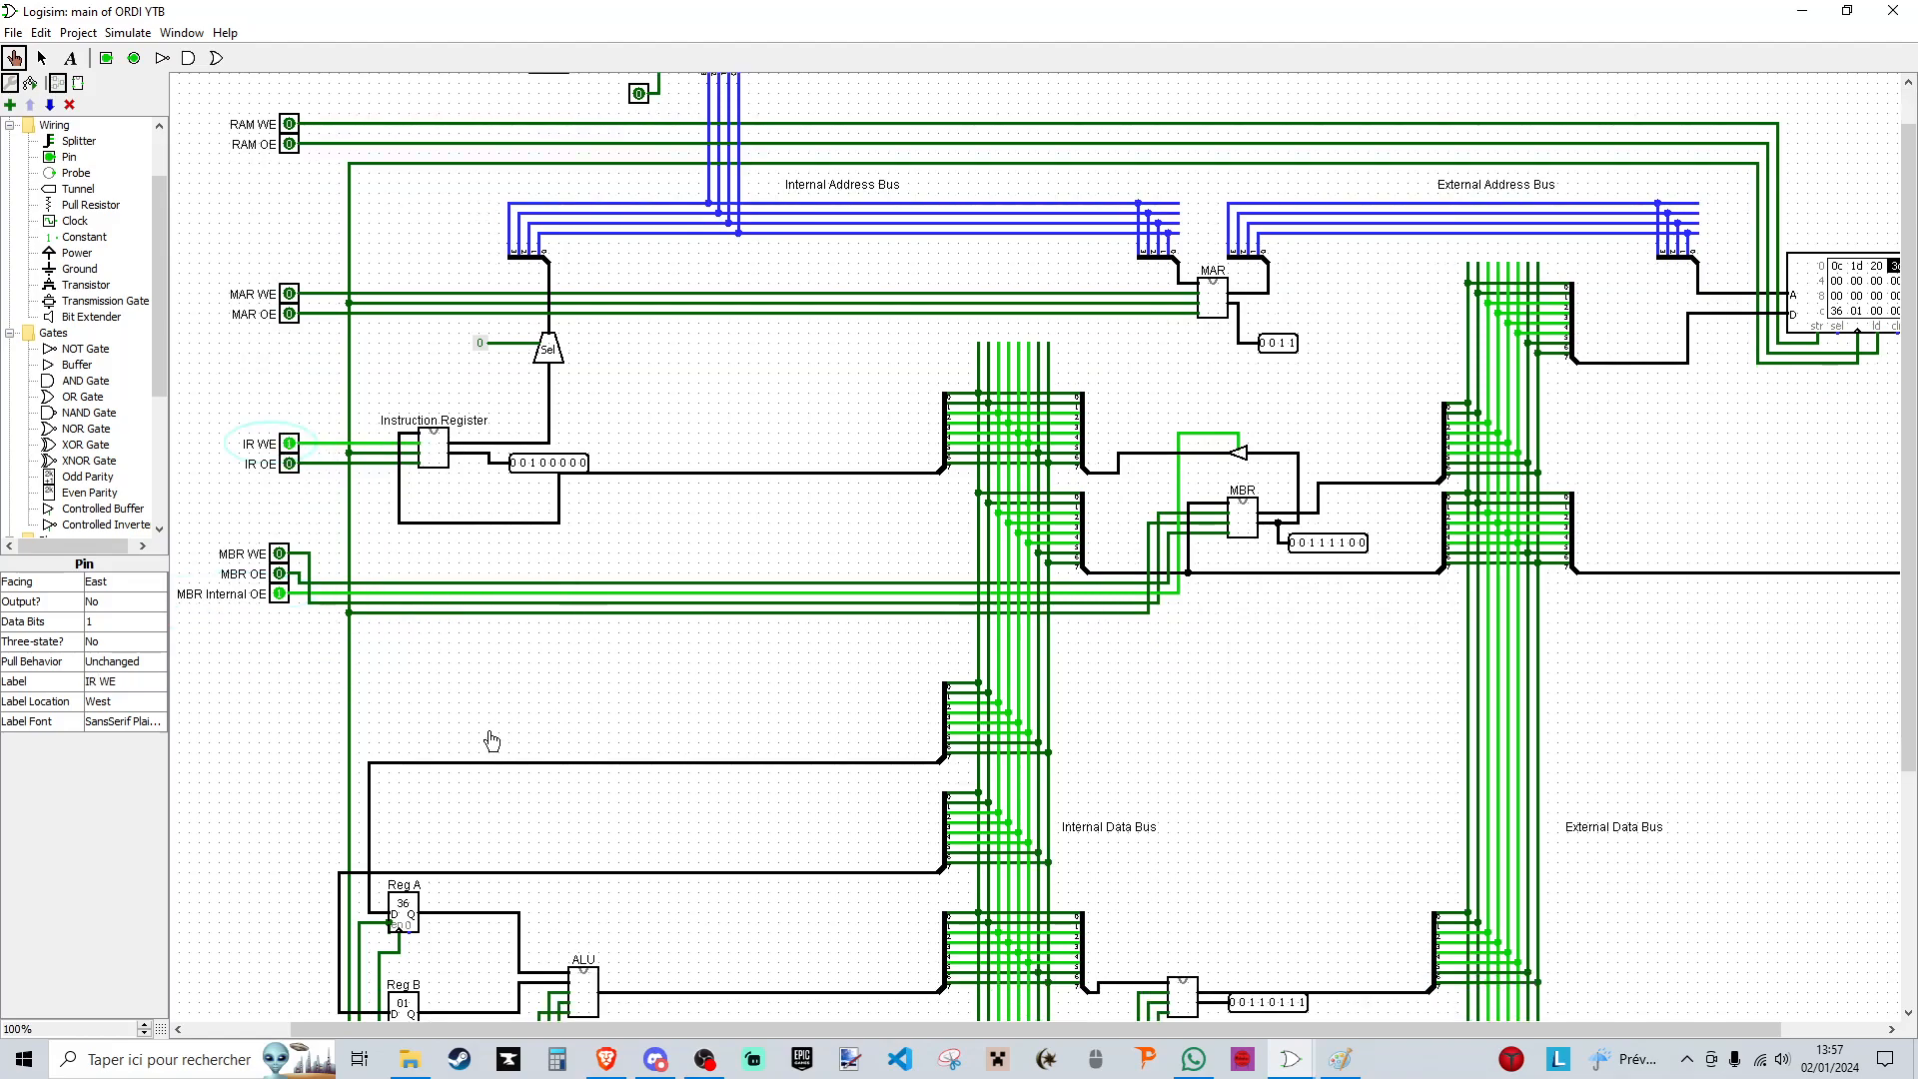
scroll(494, 745, down, 4)
click(269, 883)
click(268, 883)
scroll(326, 464, up, 3)
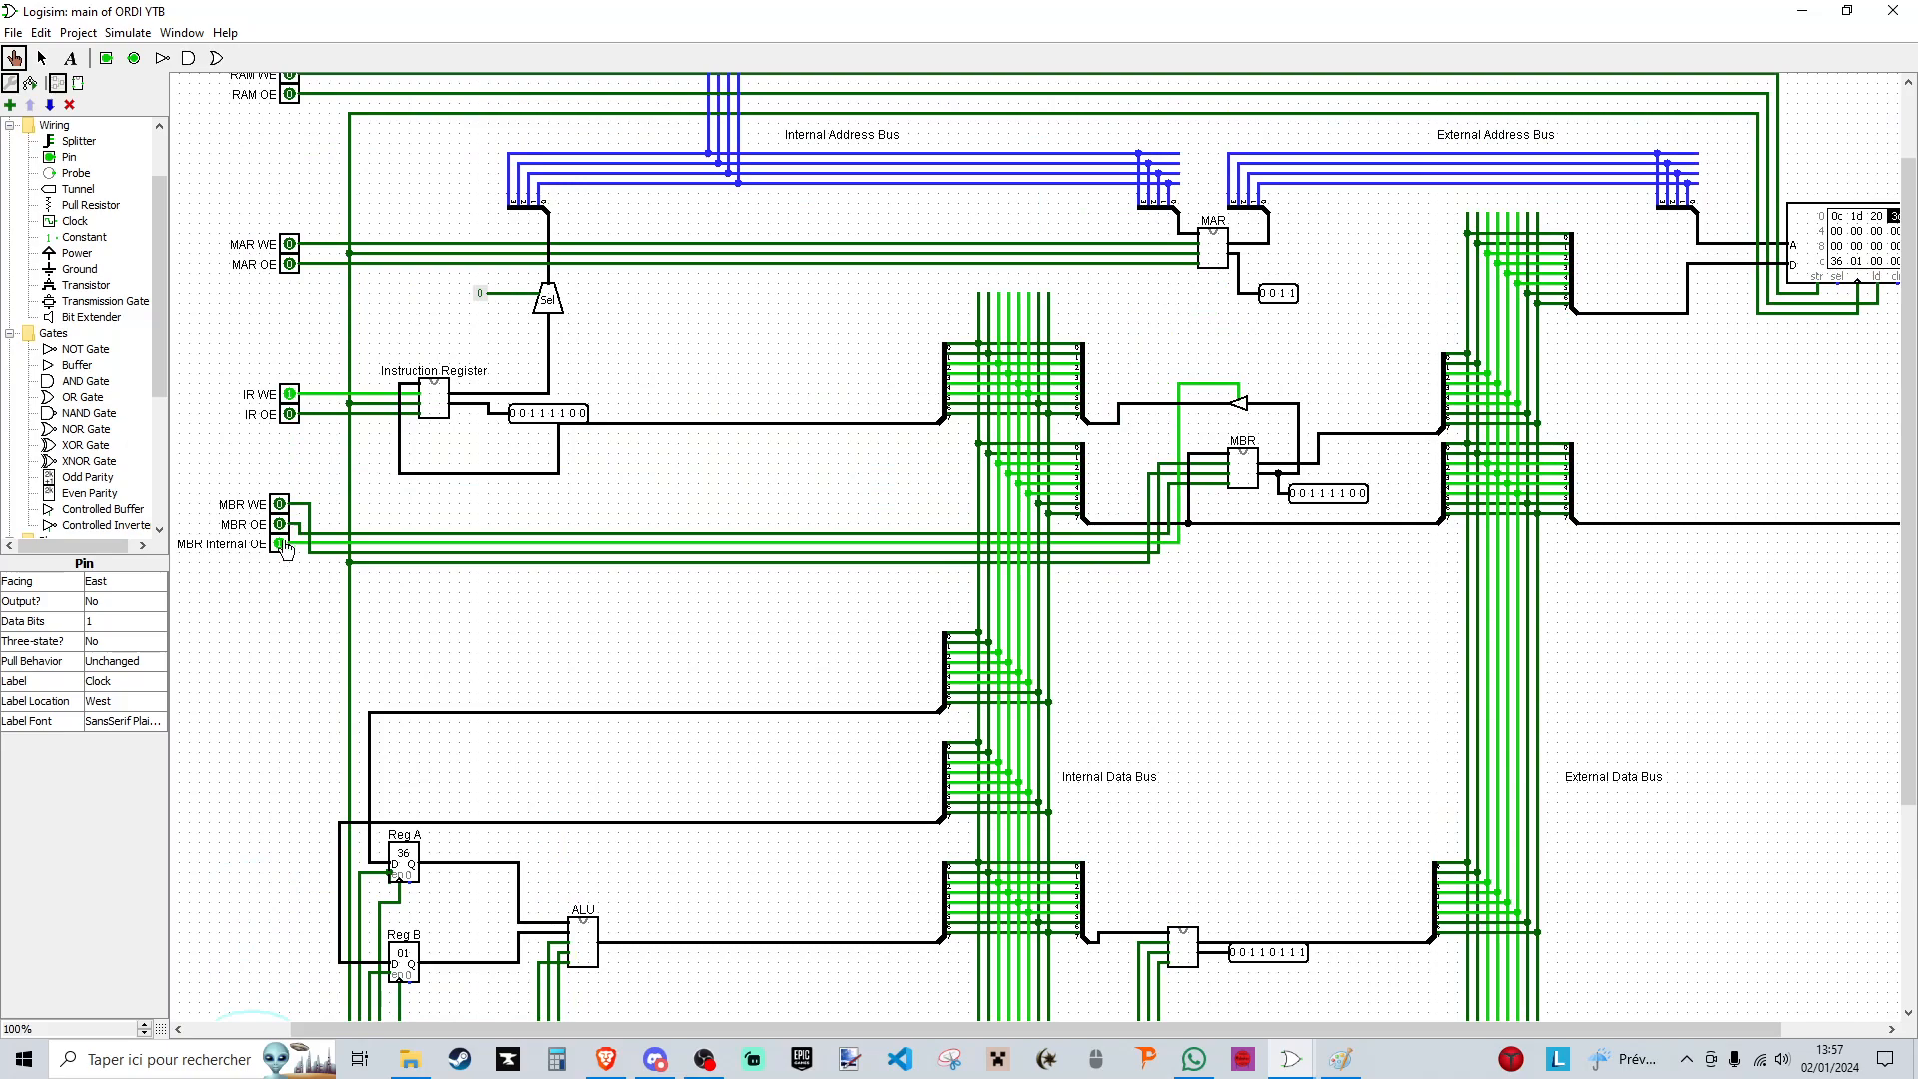
click(281, 543)
- Load the instruction's address field 1100 into the MAR using IR OE, MAR WE and a clock pulse, ending with both signals off
click(290, 413)
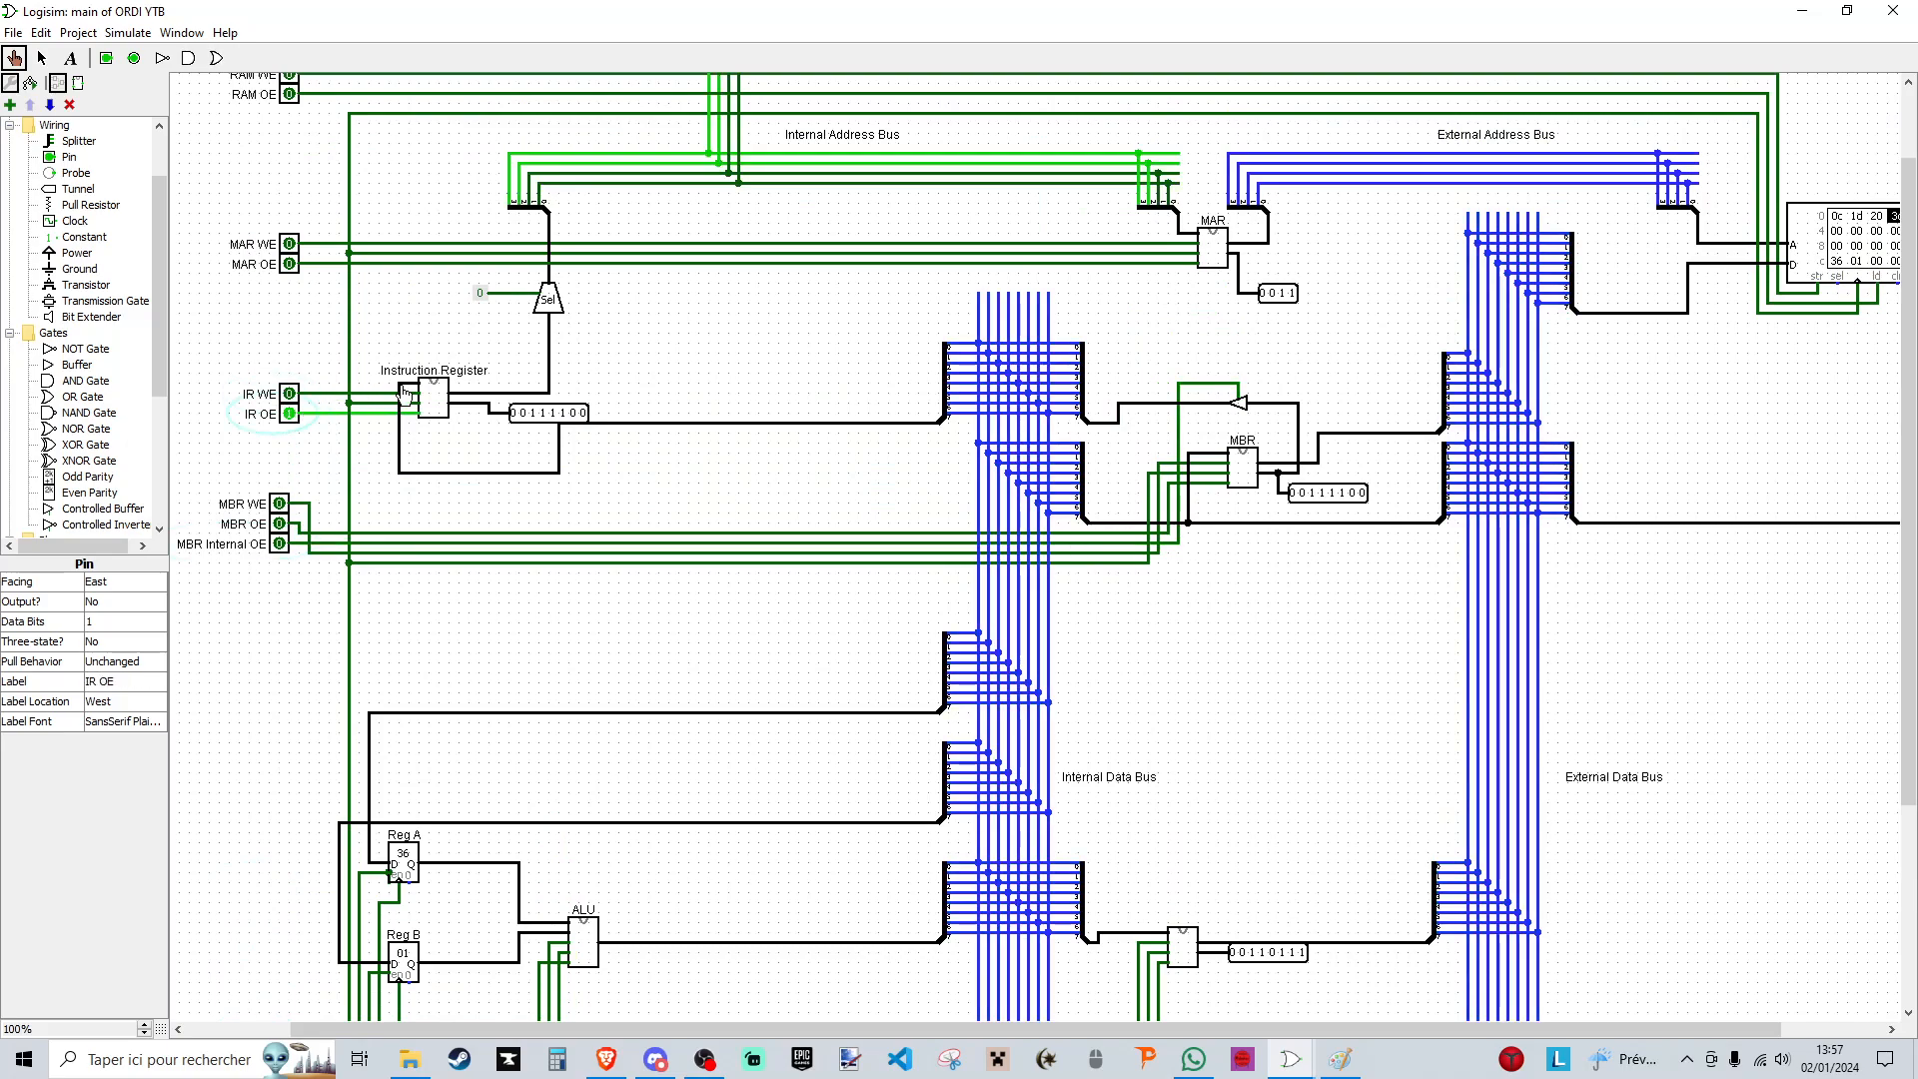
scroll(404, 395, up, 1)
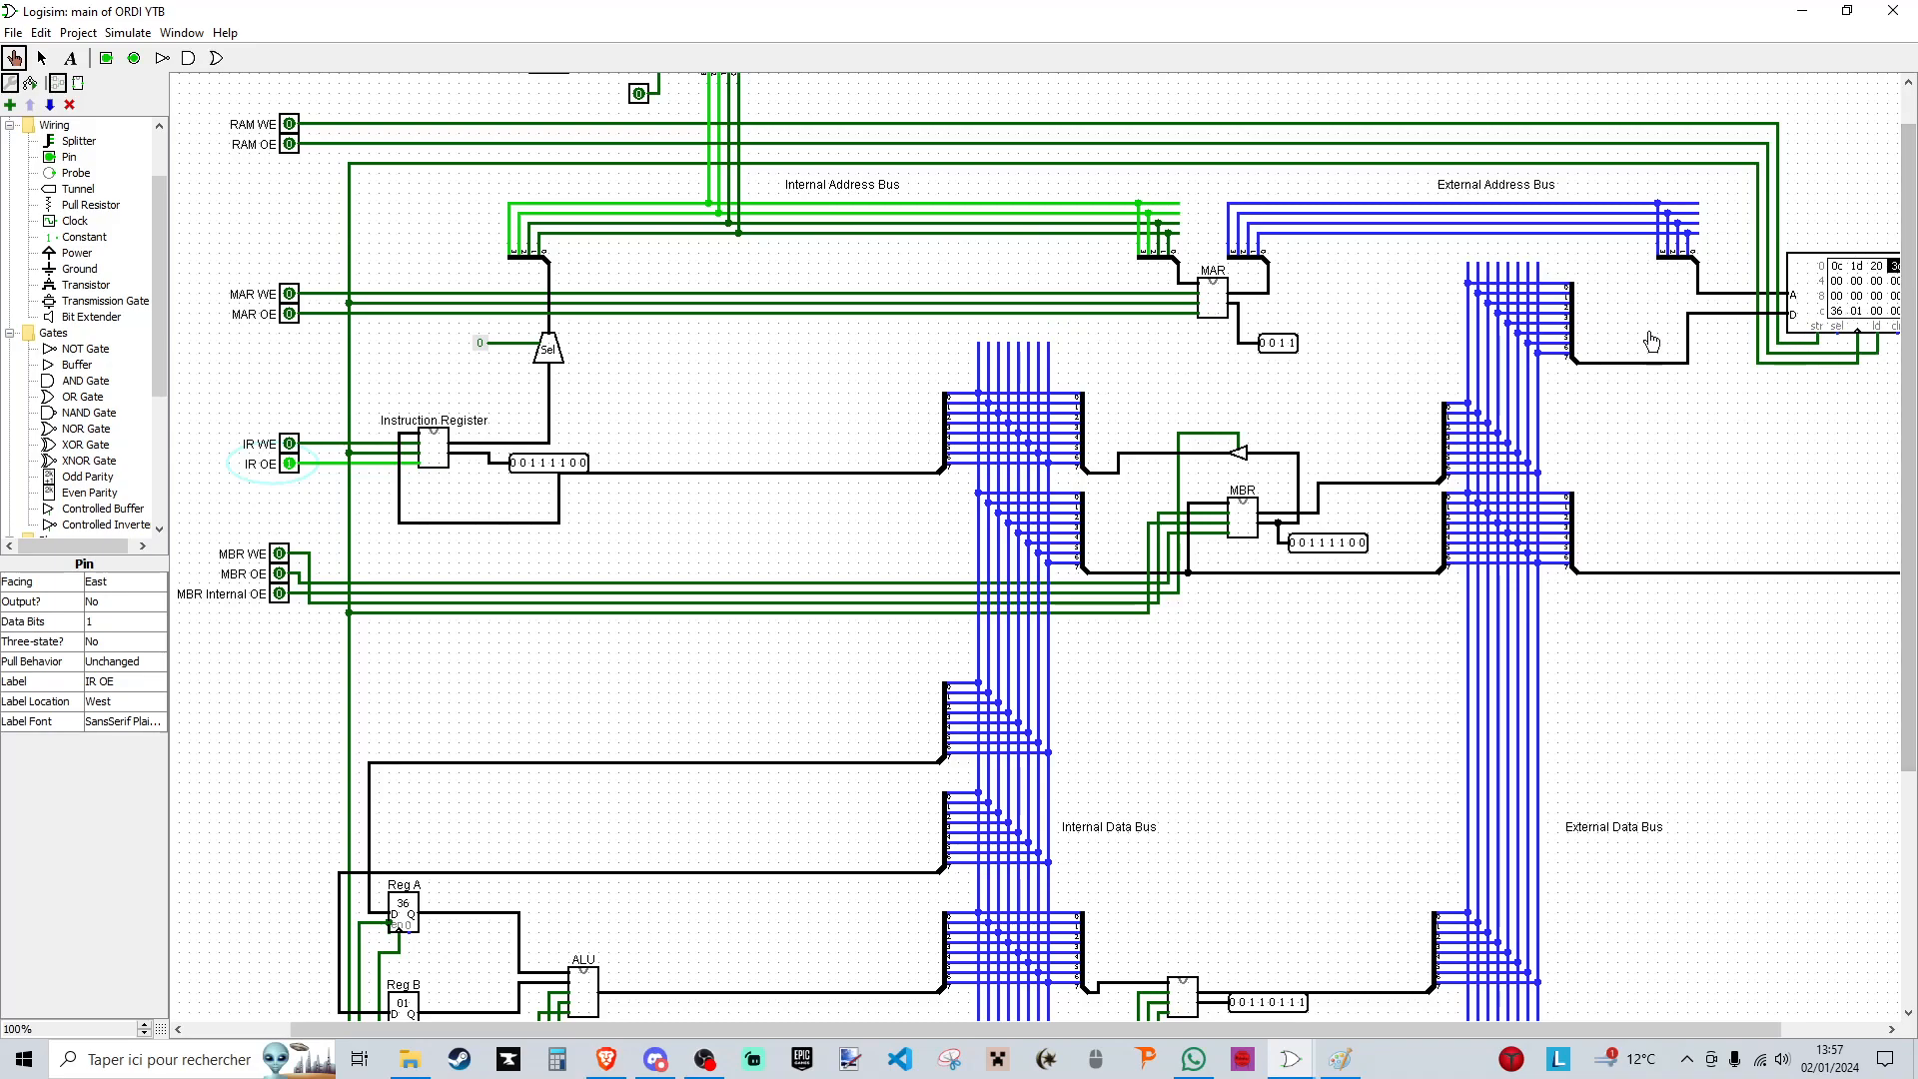
click(289, 294)
scroll(292, 300, down, 3)
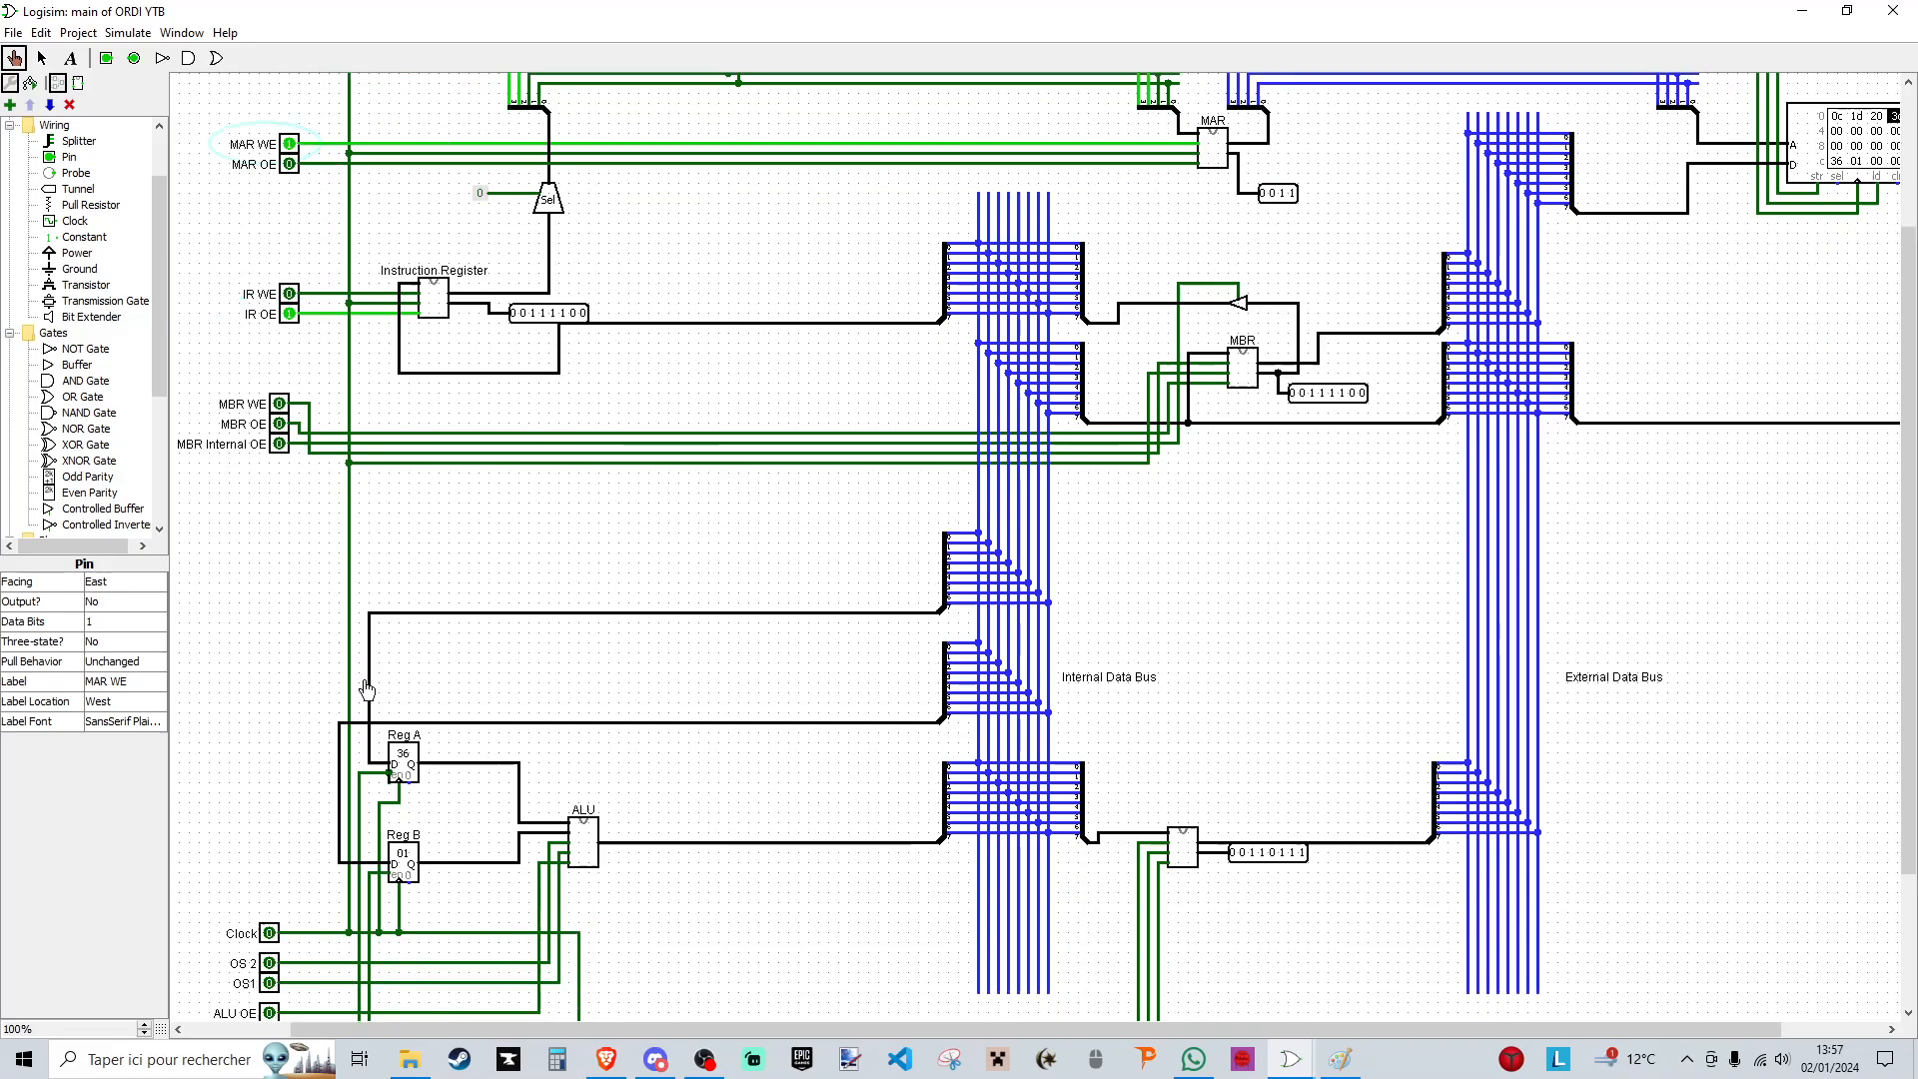
click(270, 933)
click(270, 933)
scroll(278, 799, up, 2)
click(289, 244)
click(289, 414)
- Switch on MAR OE, RAM WE and Reg Res OE to present the address and the result to the RAM
click(289, 263)
scroll(453, 293, up, 2)
click(289, 175)
drag(1407, 1033, 1468, 1033)
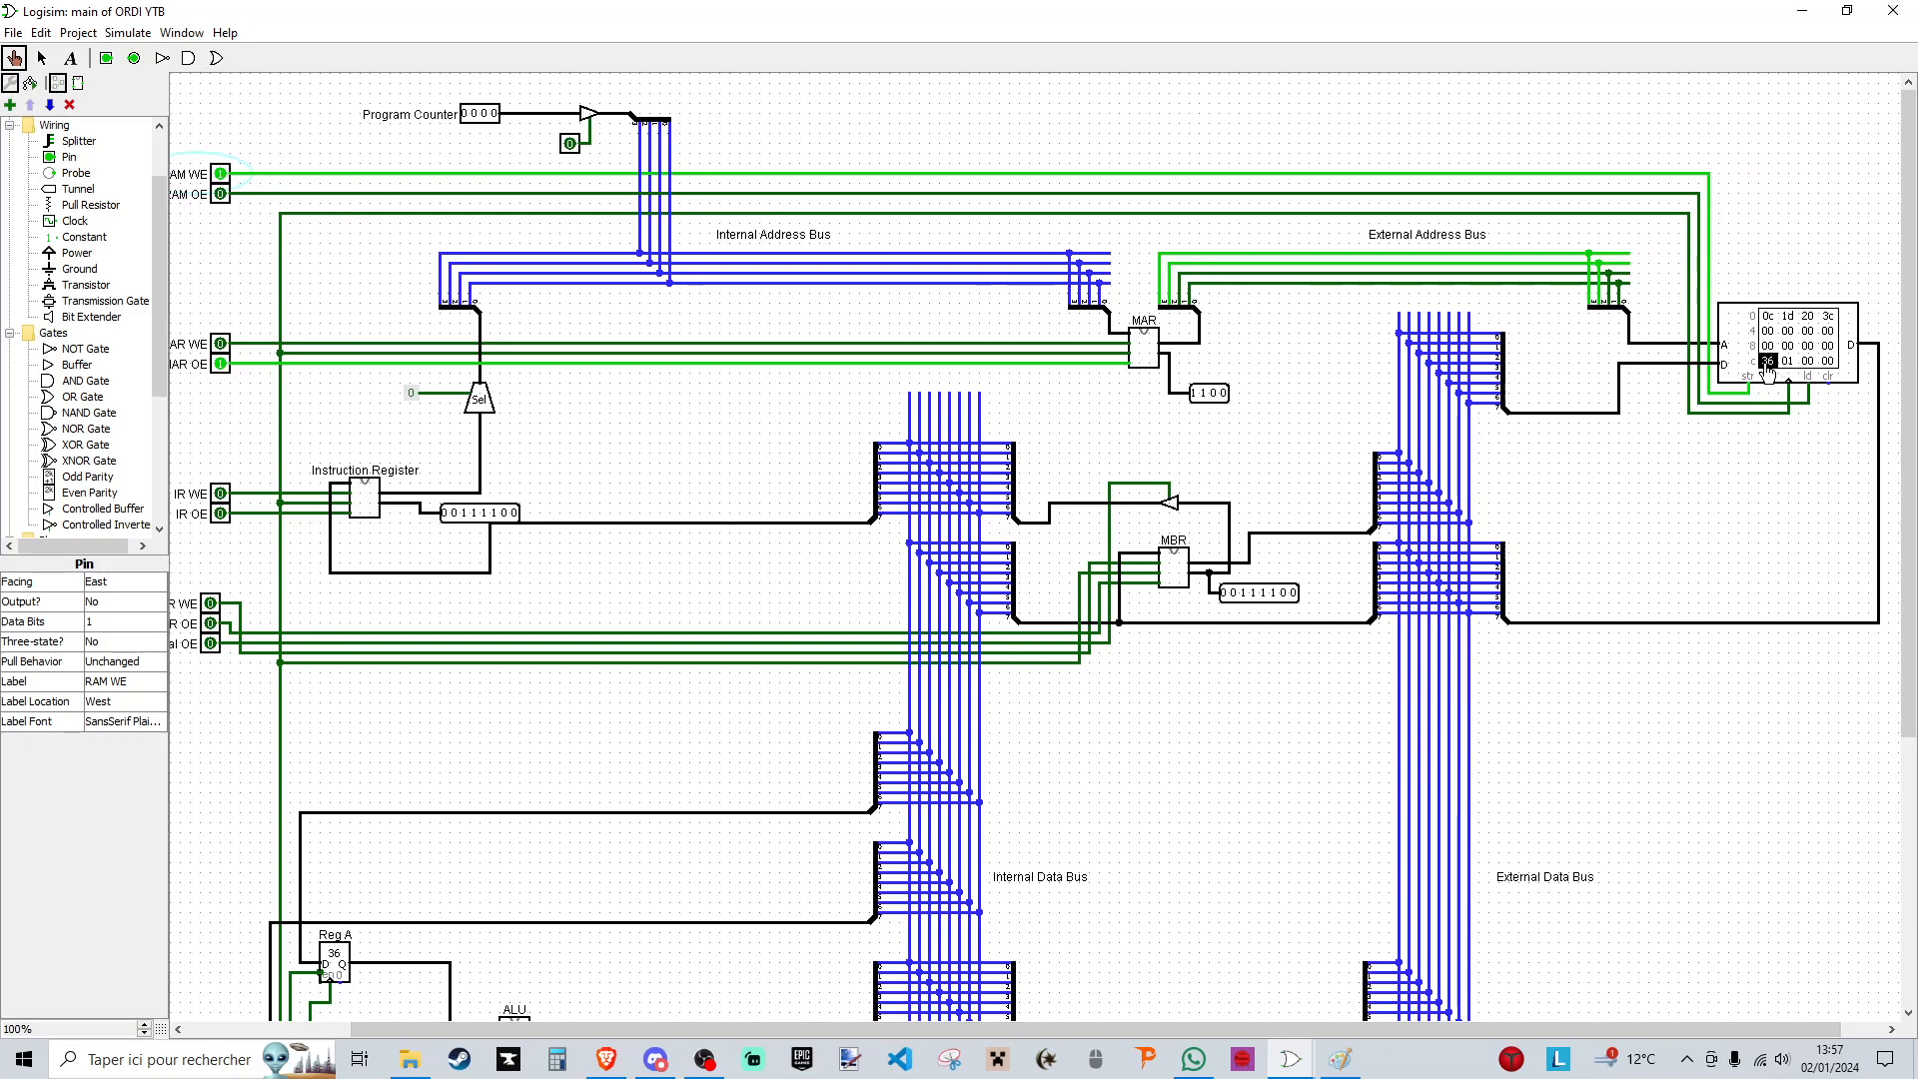
scroll(1418, 640, down, 7)
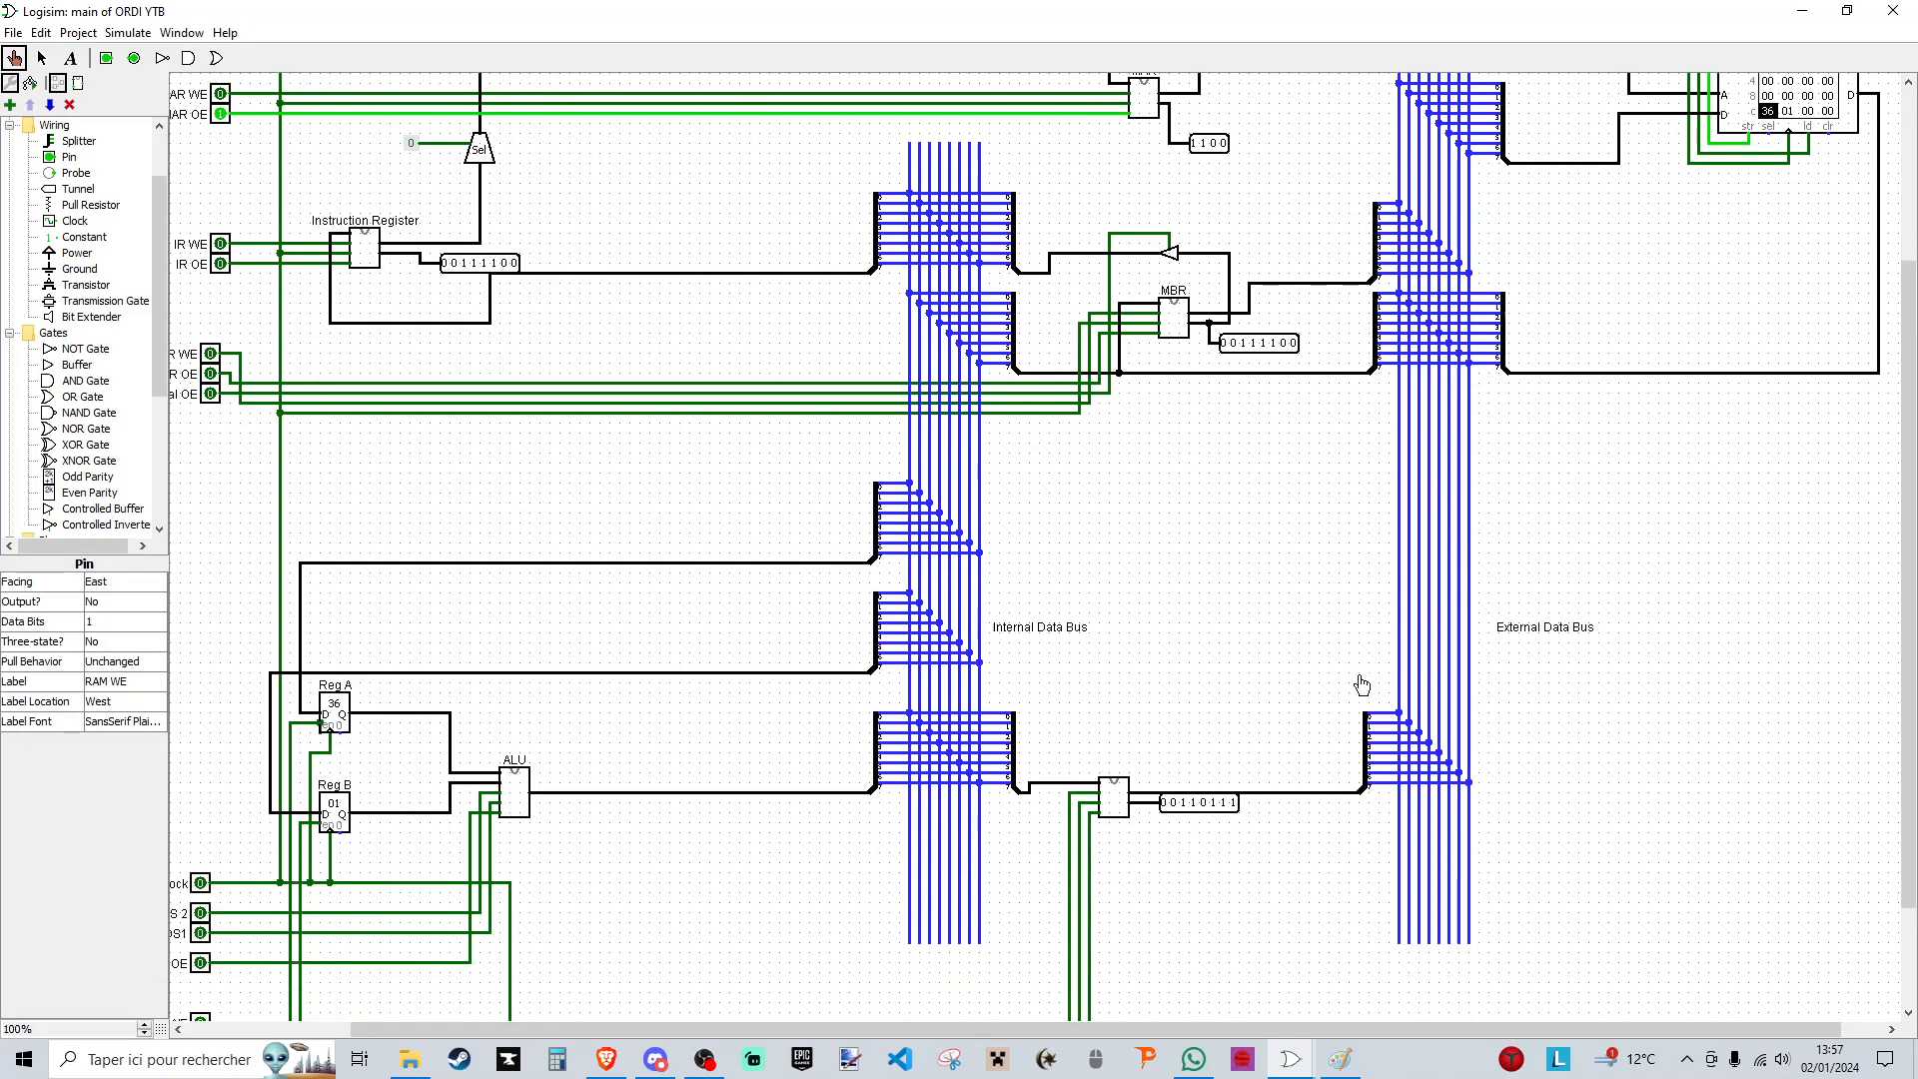
scroll(367, 877, left, 4)
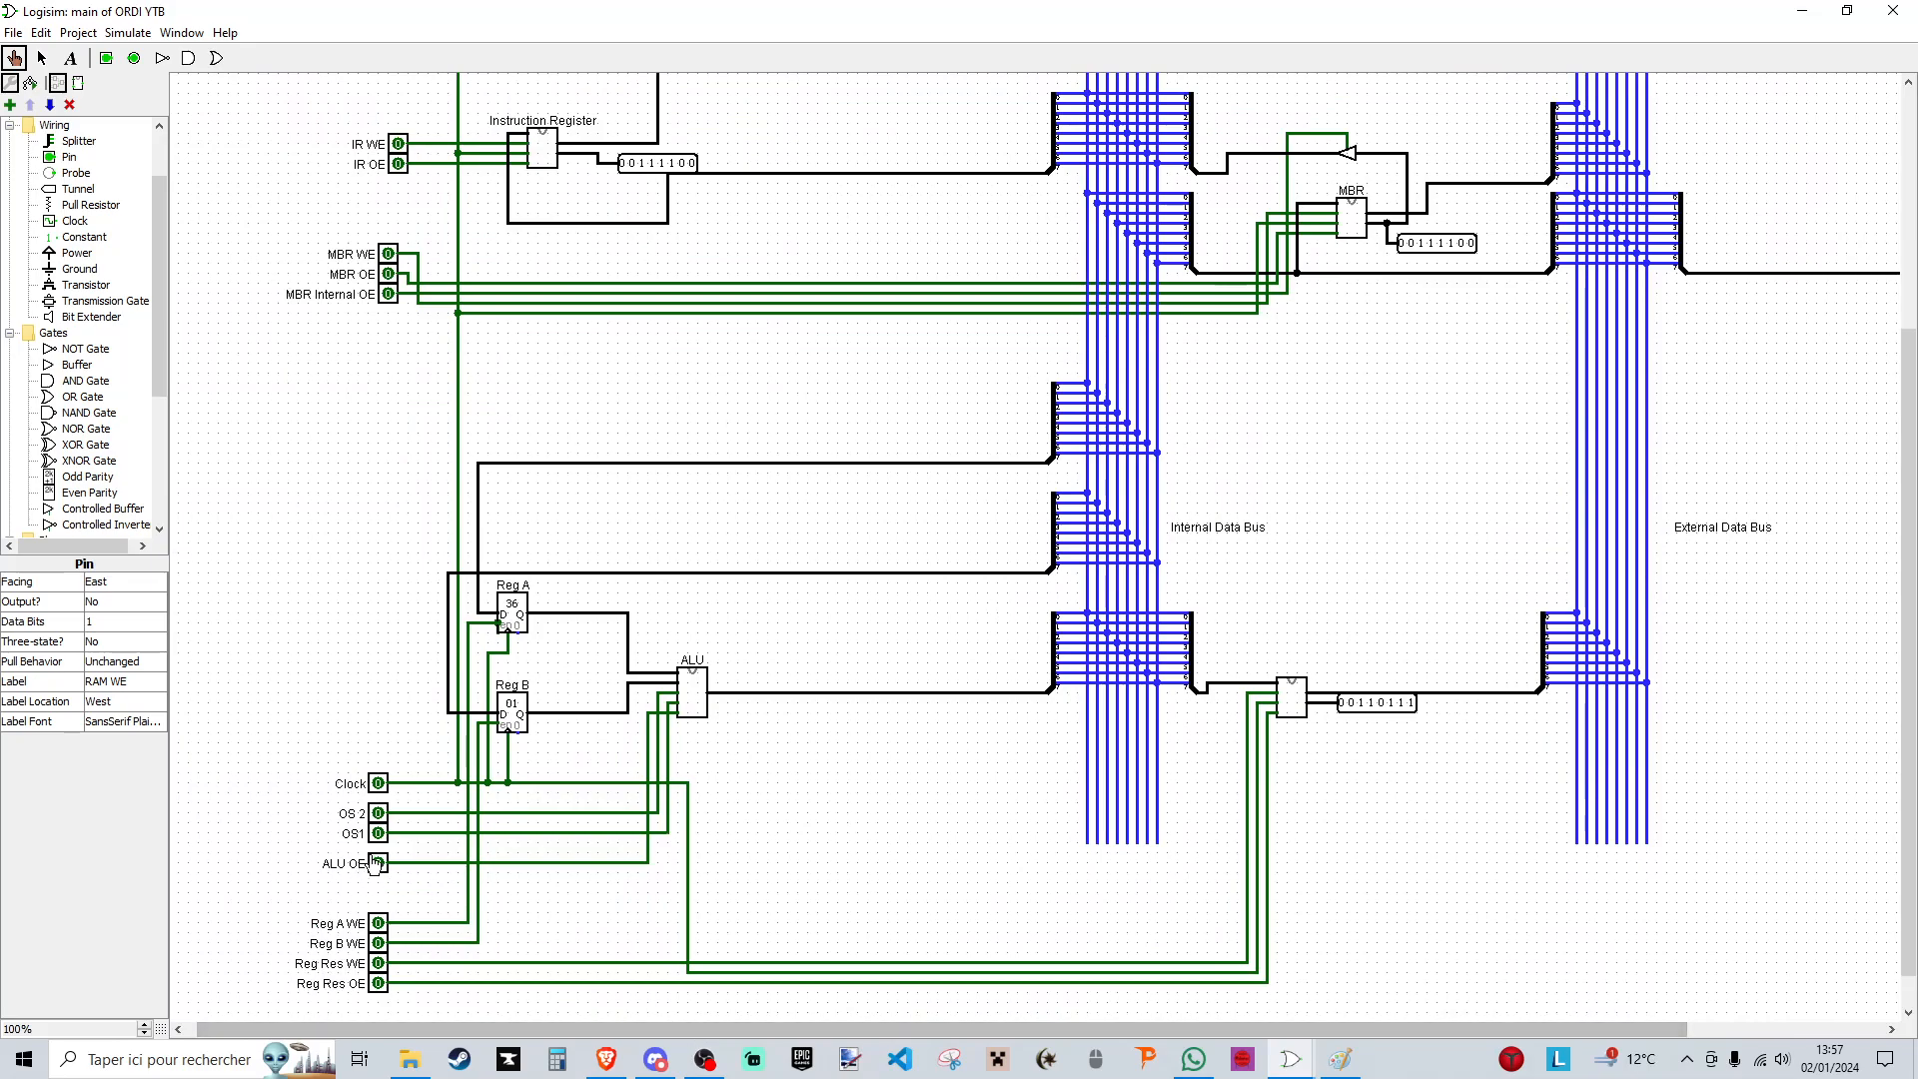
click(380, 992)
- Pulse the clock to write the result register's value into RAM at address 1100, and check the RAM cell
drag(640, 1029, 835, 1029)
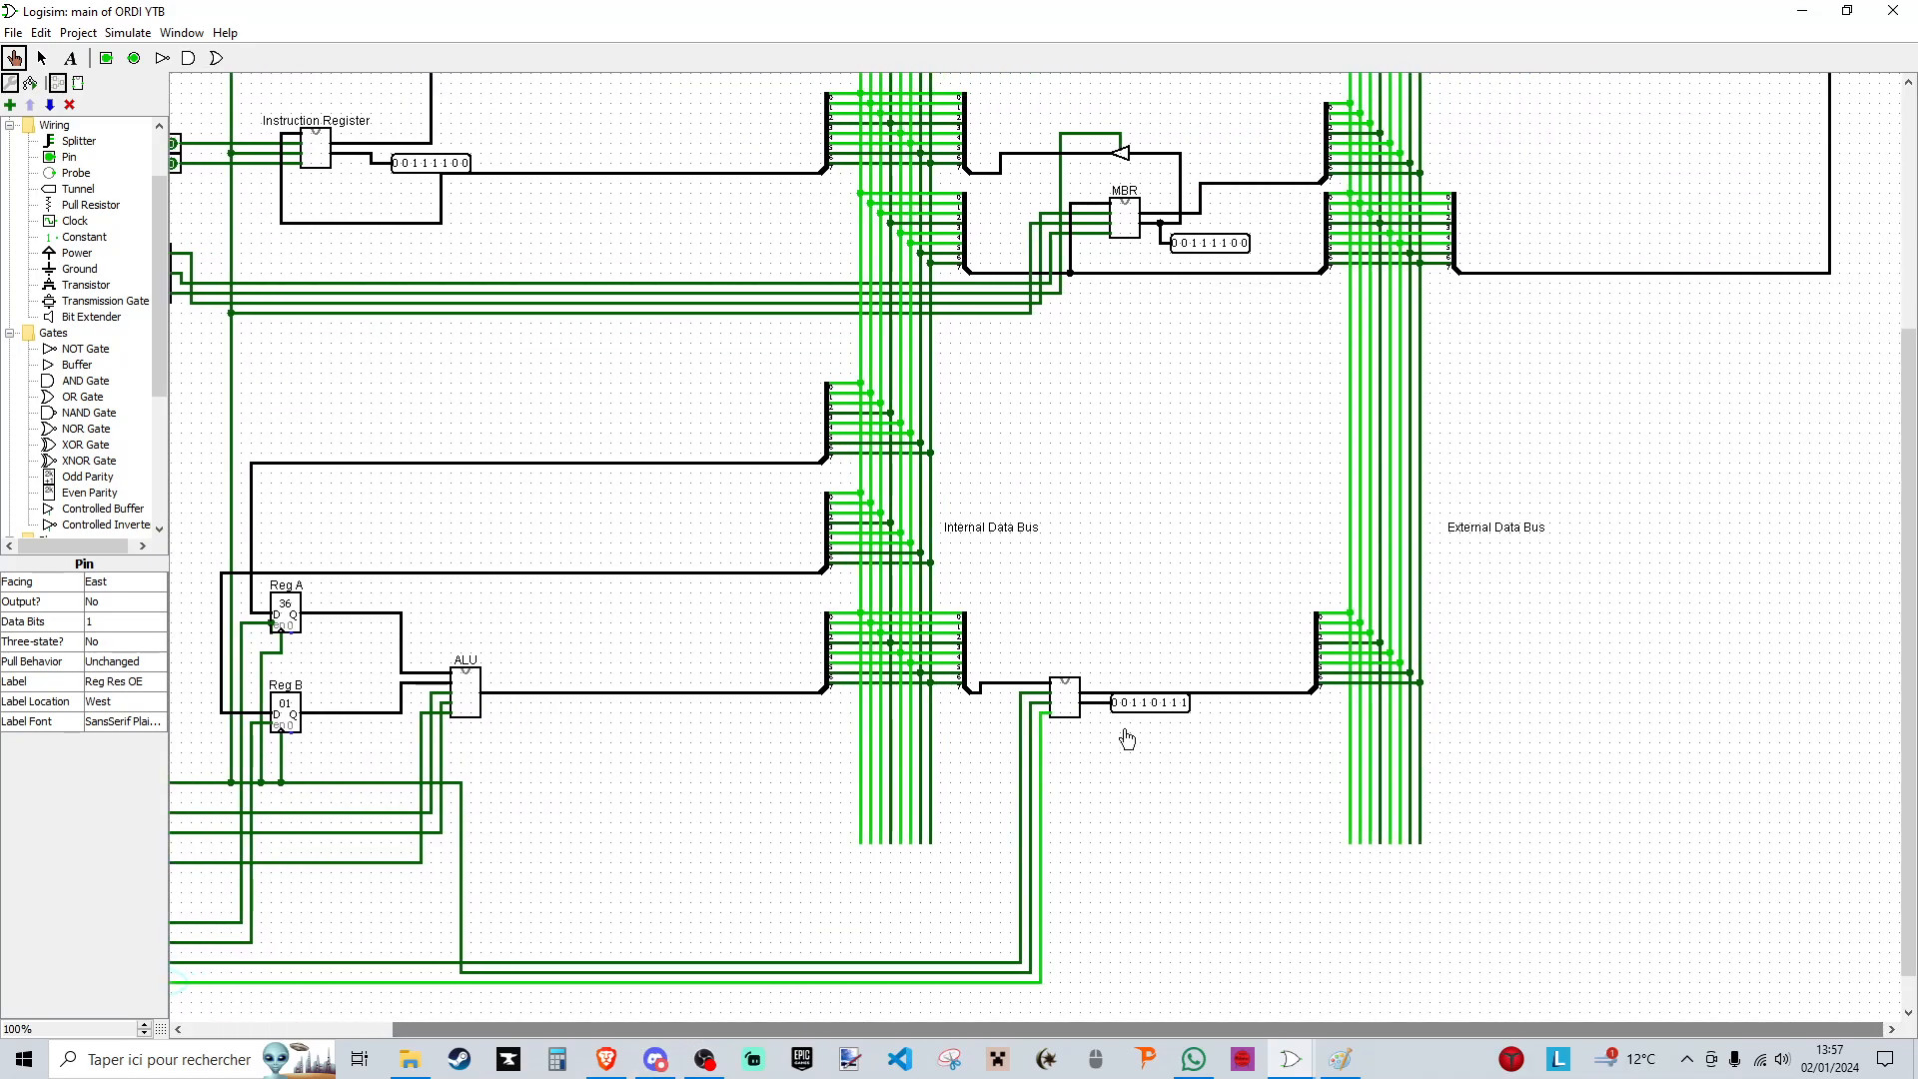
scroll(1097, 784, up, 8)
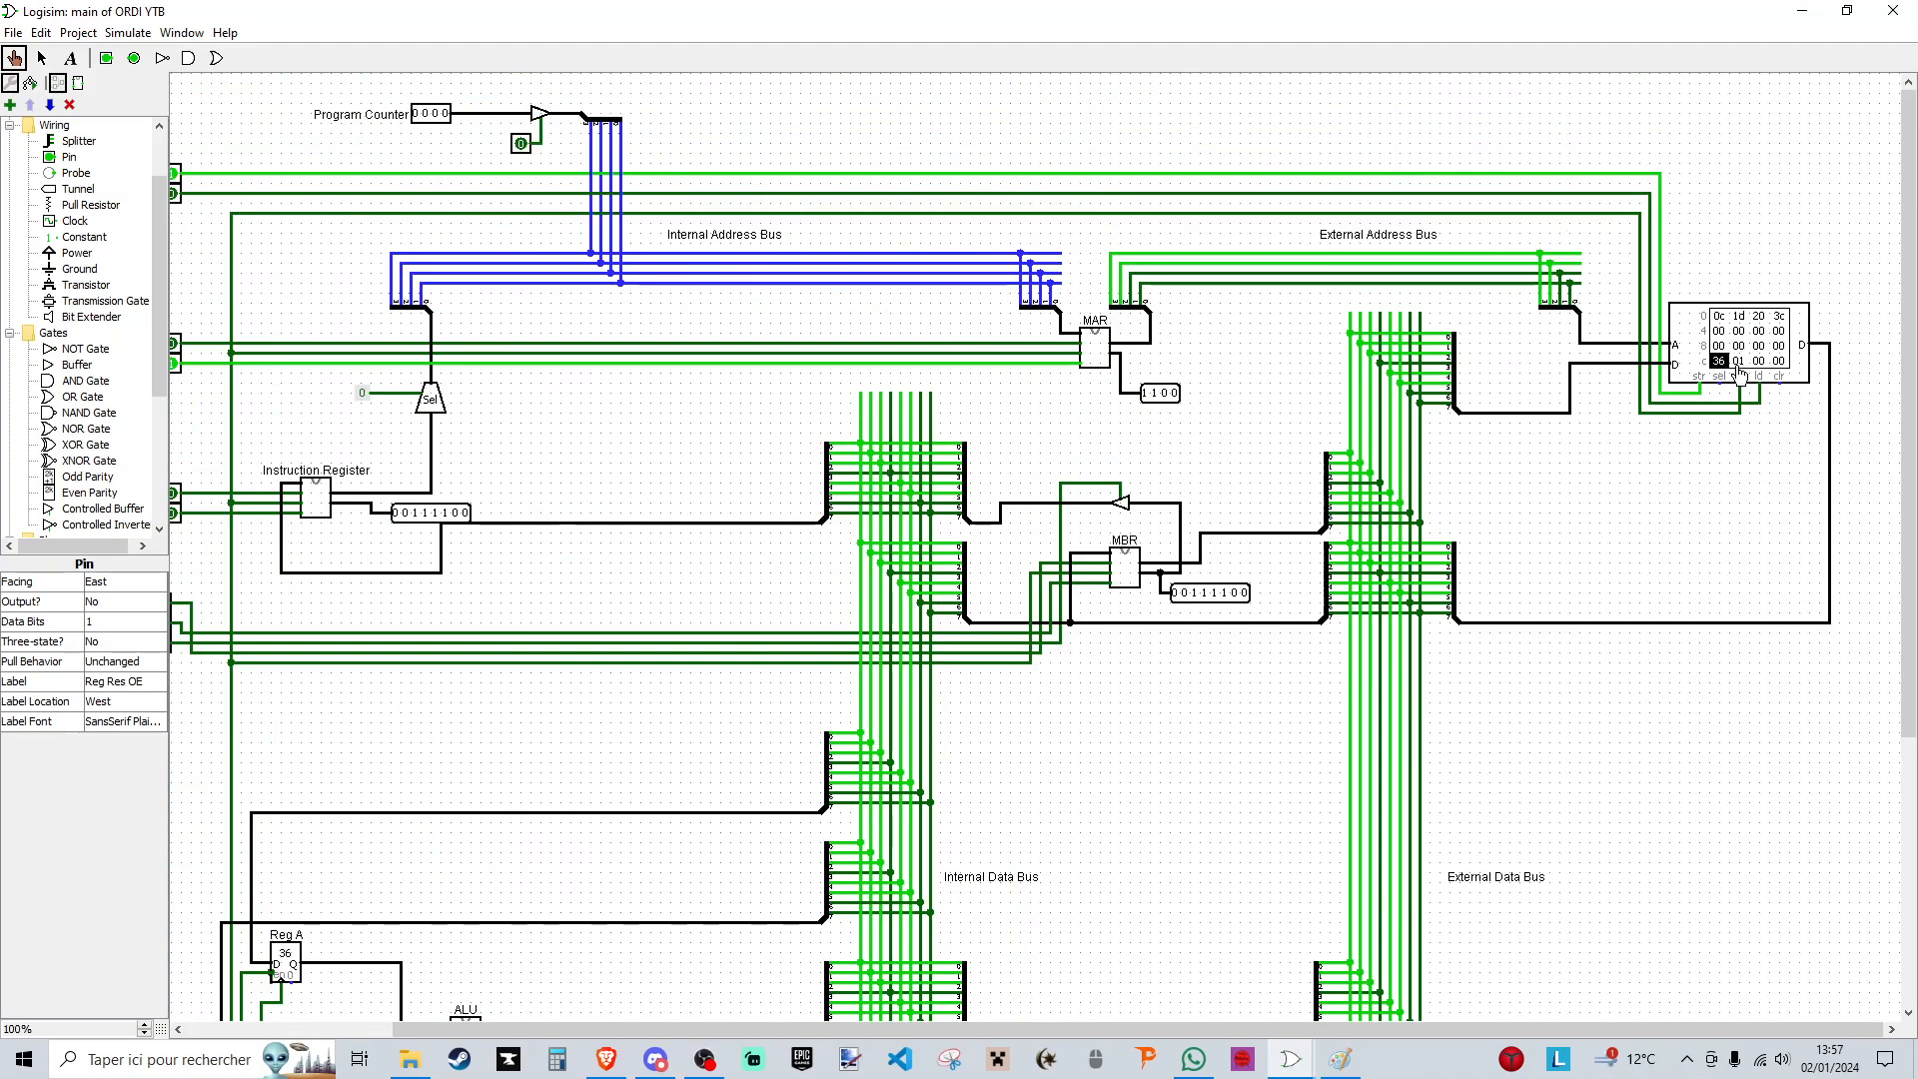
drag(1508, 1029, 1302, 1029)
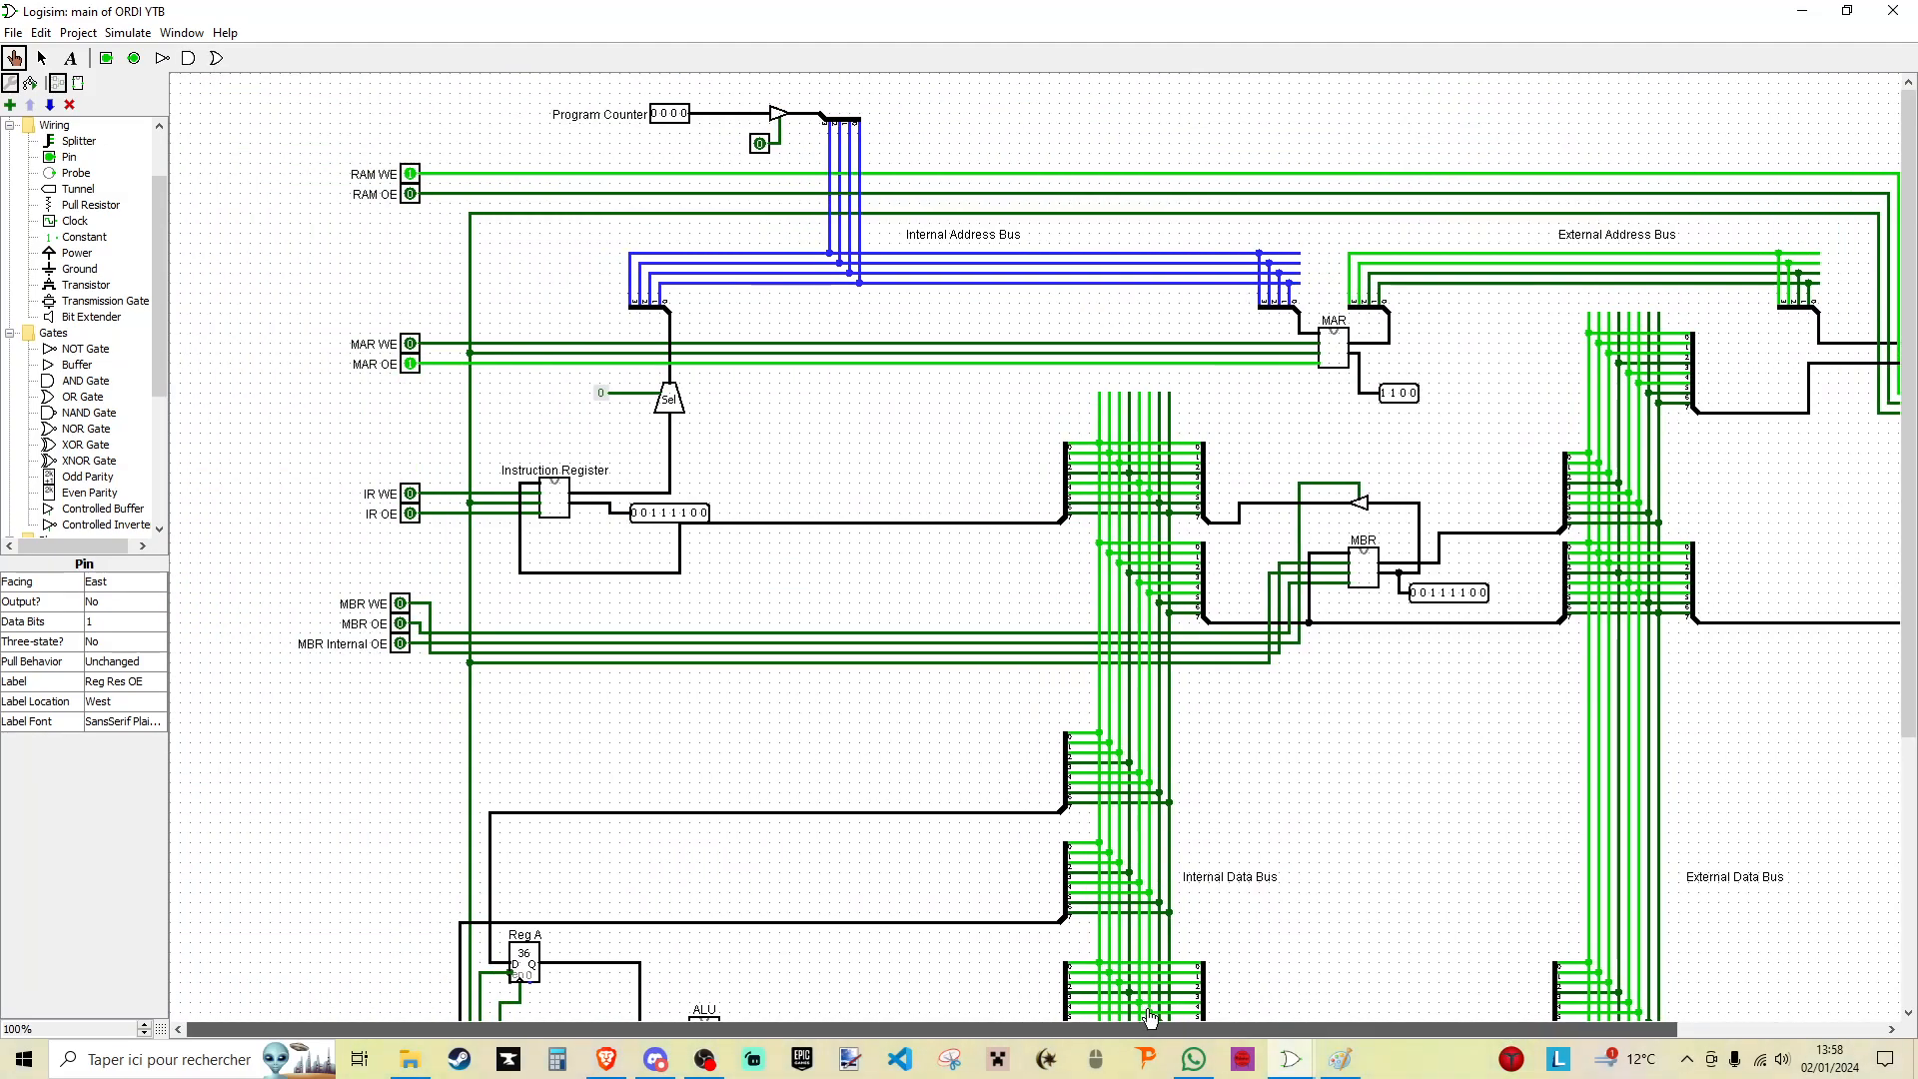
scroll(427, 805, down, 3)
double_click(392, 985)
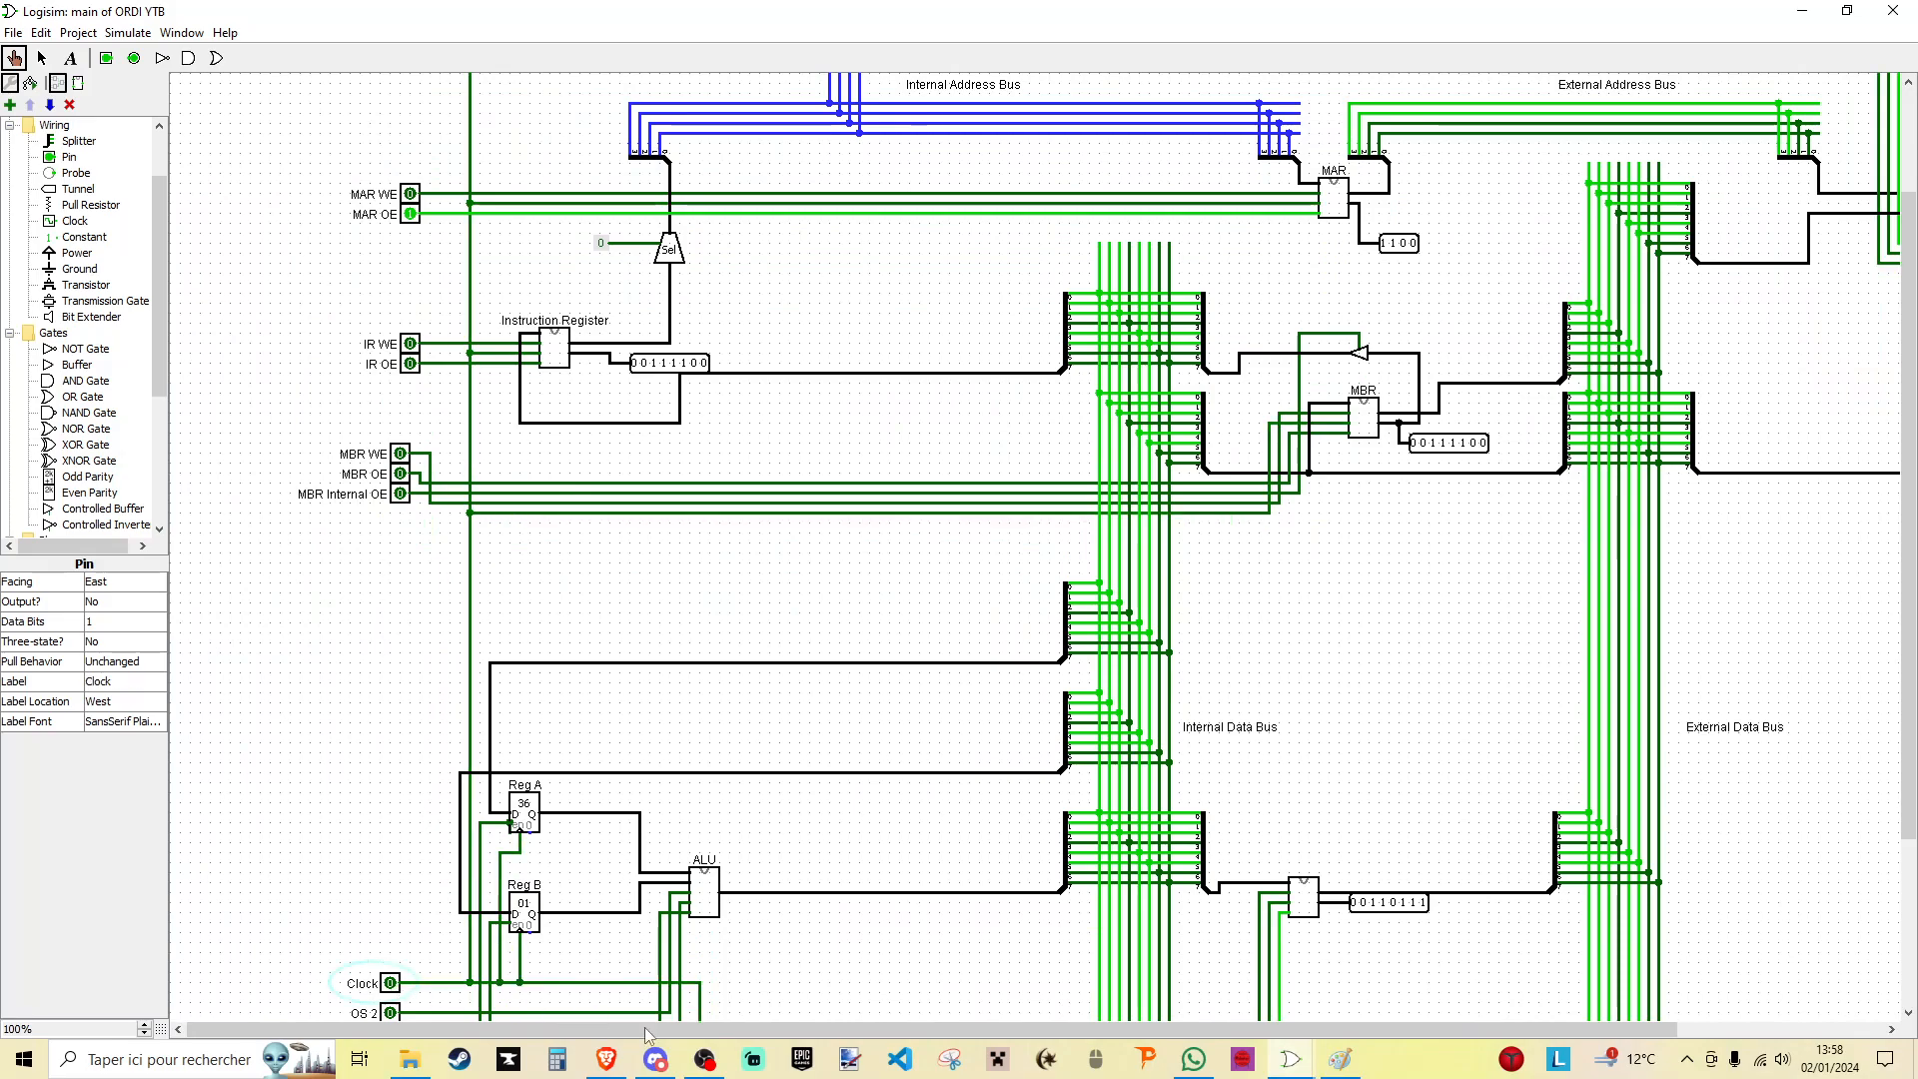
drag(1038, 1030, 1288, 1029)
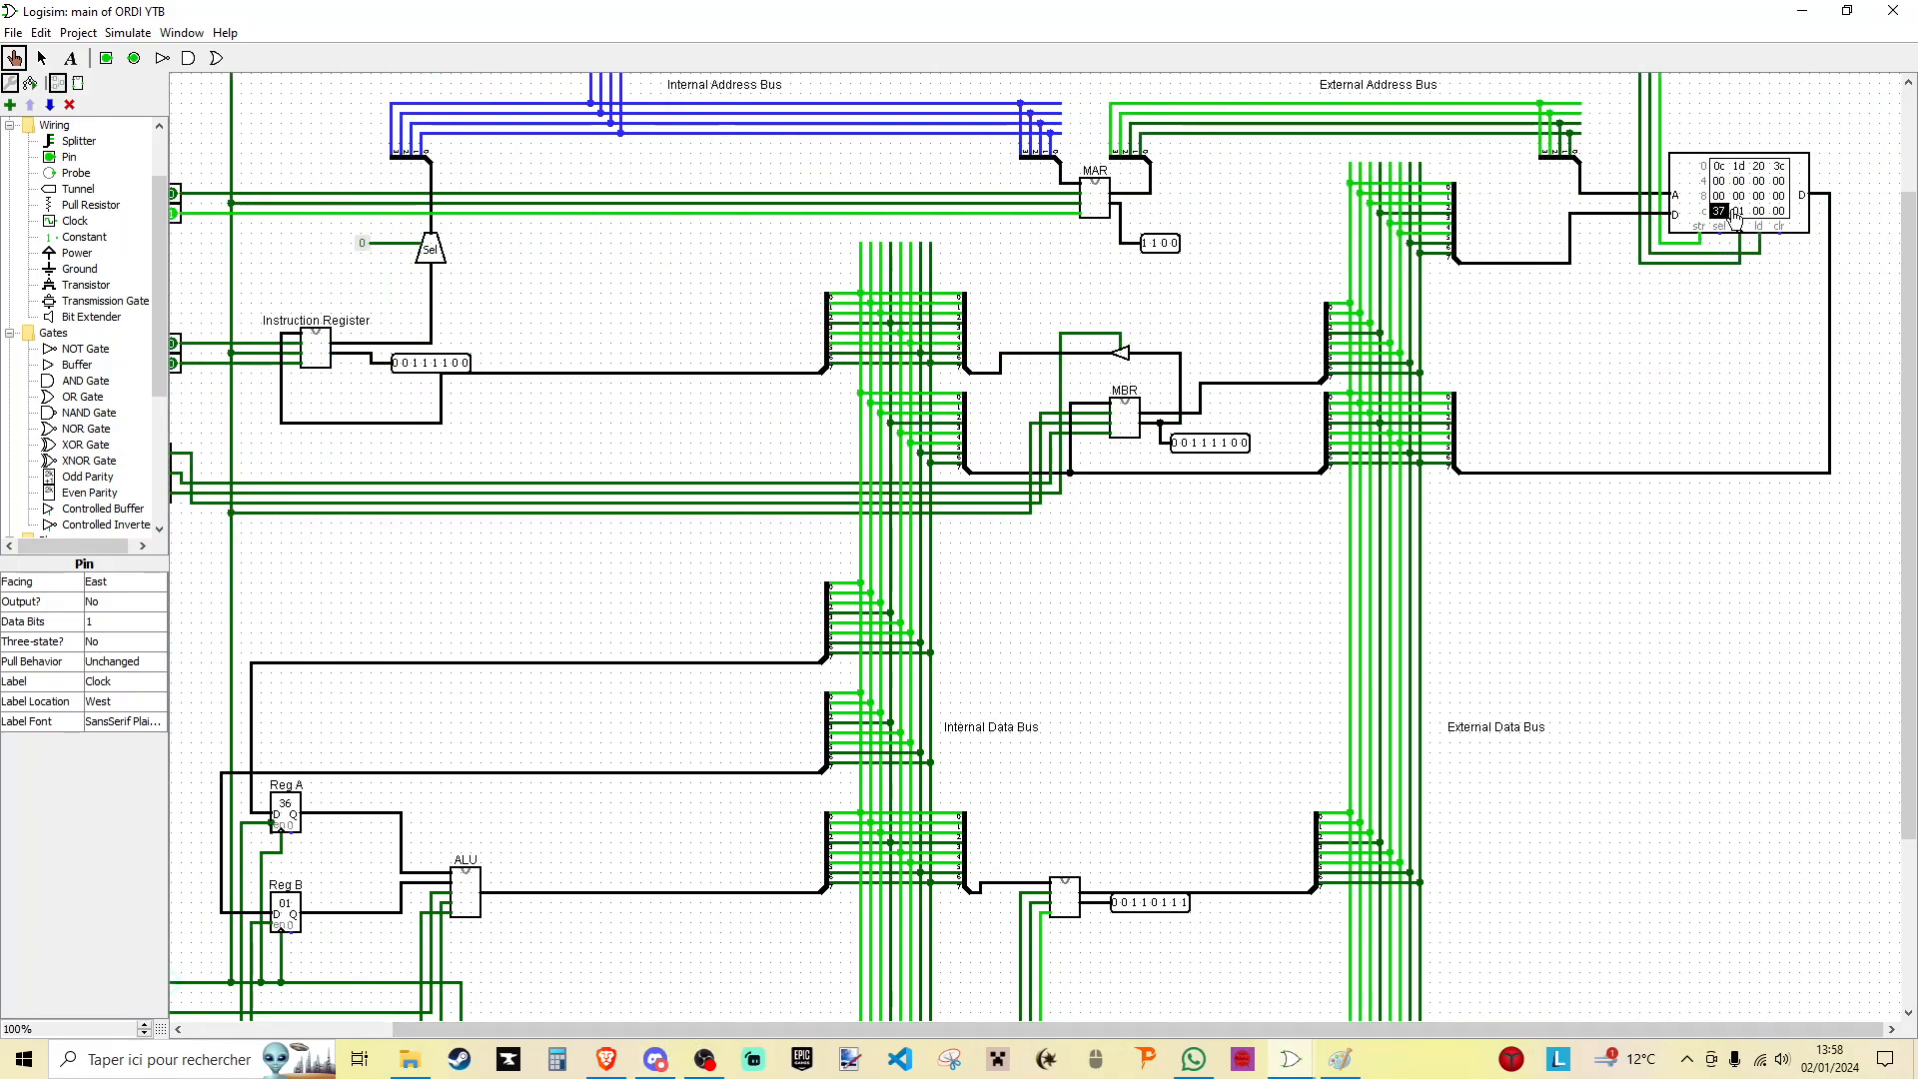
drag(723, 1033, 524, 1029)
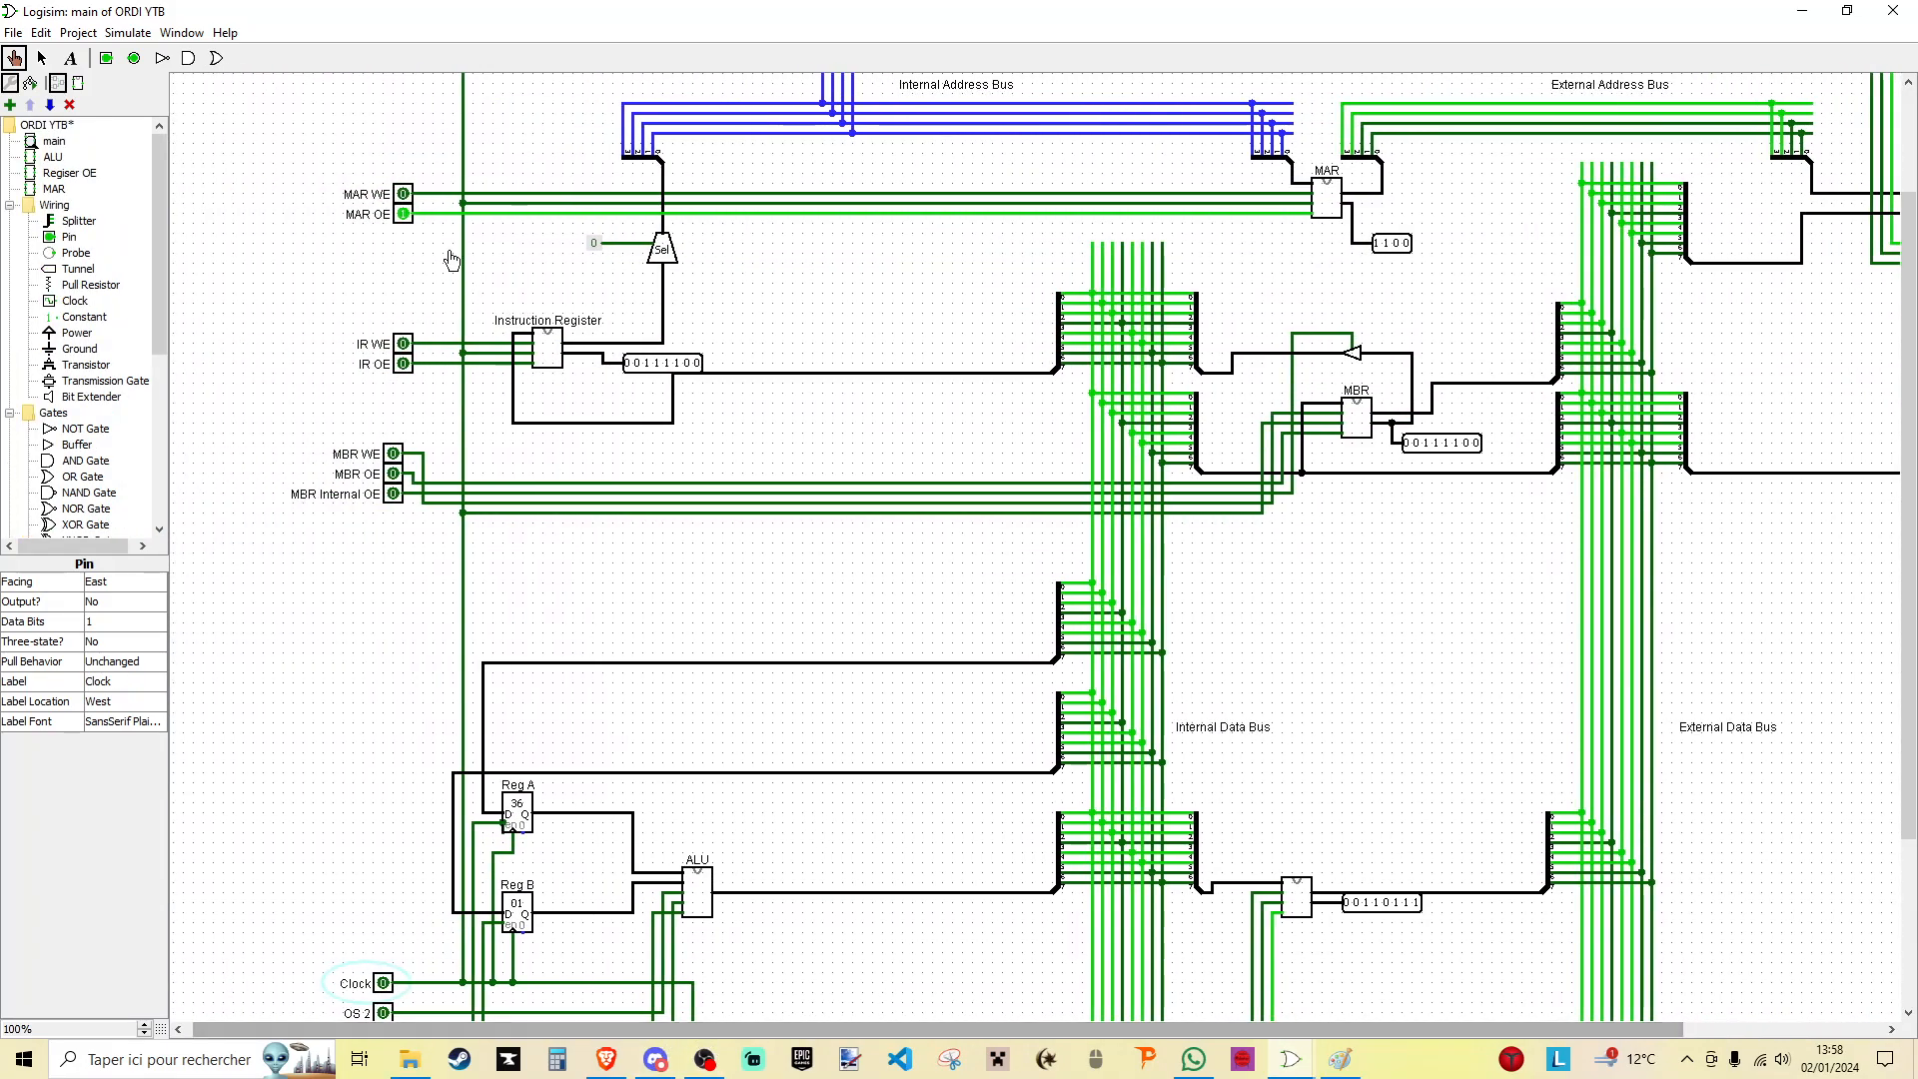
- Switch off MAR OE, RAM WE and Reg Res OE to release the buses
click(403, 212)
scroll(410, 240, up, 3)
click(403, 180)
scroll(419, 400, down, 5)
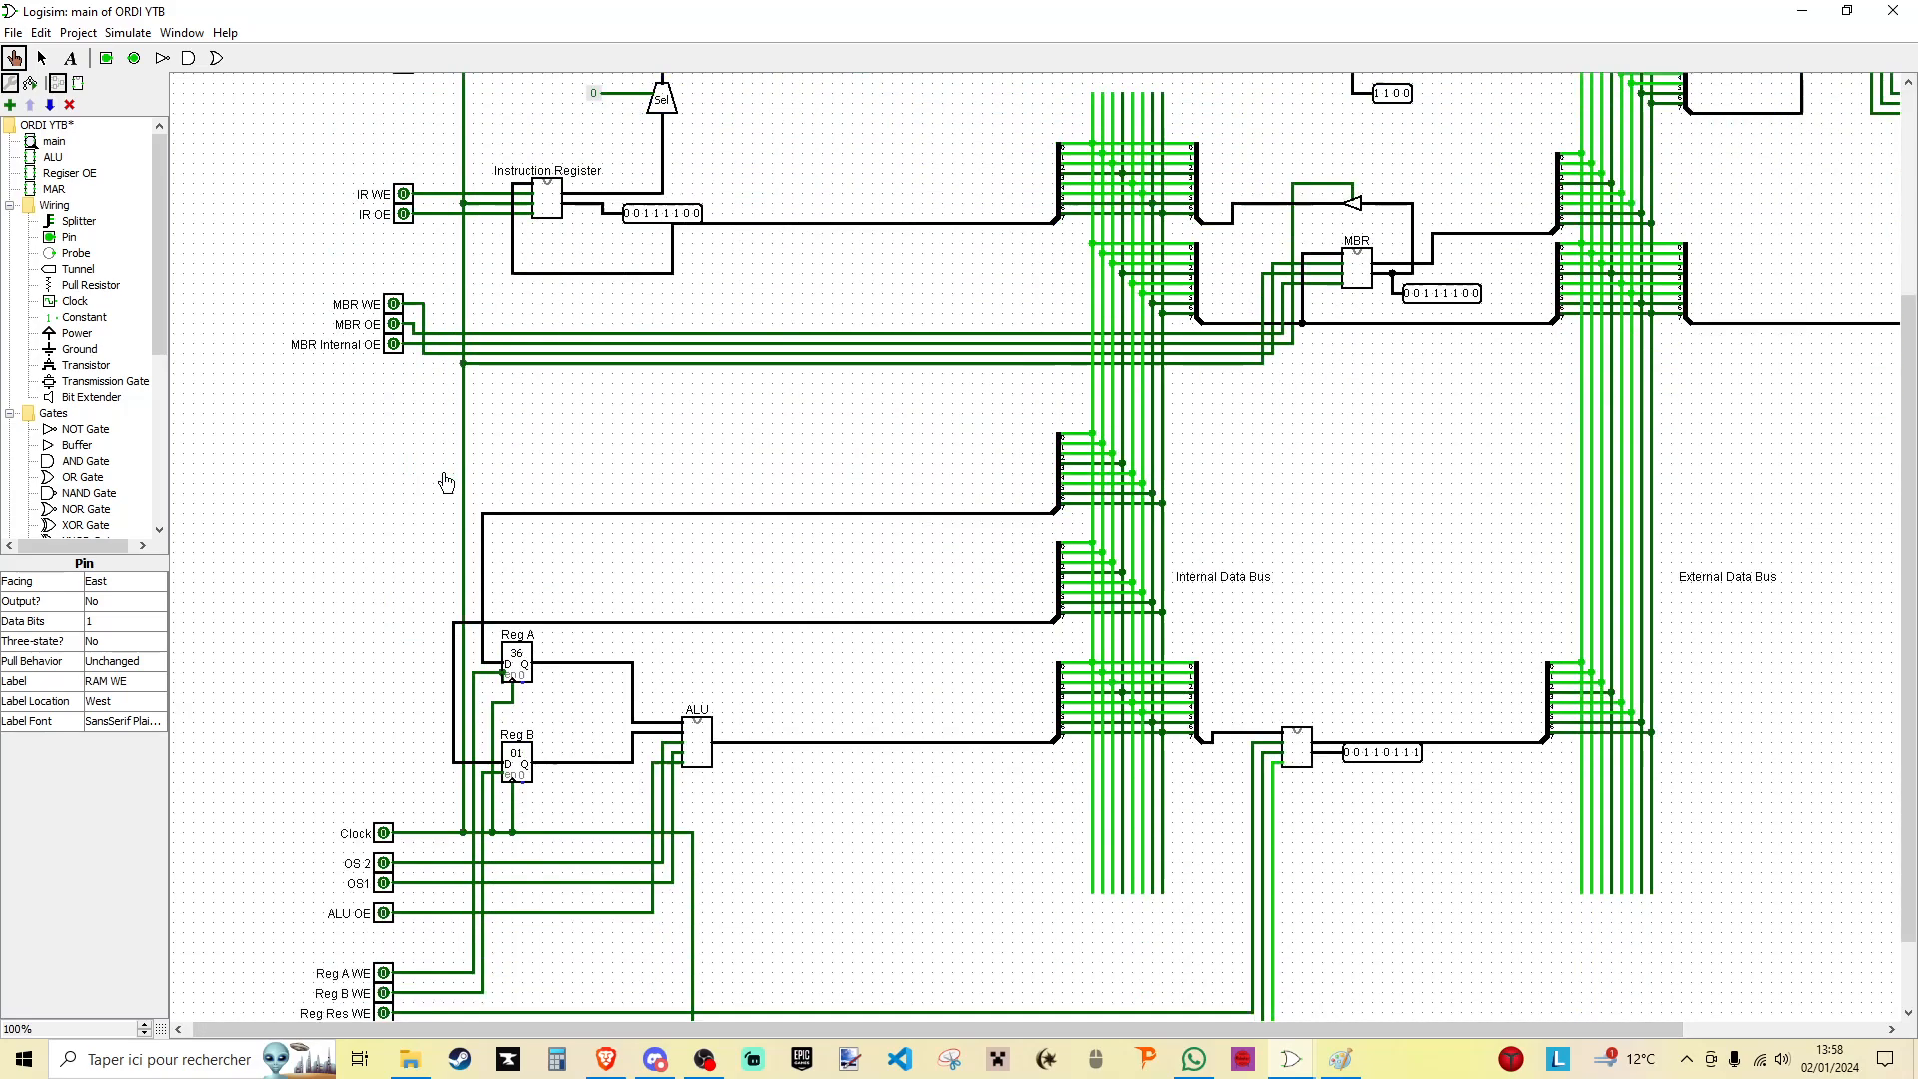
click(389, 983)
scroll(1223, 661, up, 5)
drag(1243, 1030, 1371, 1019)
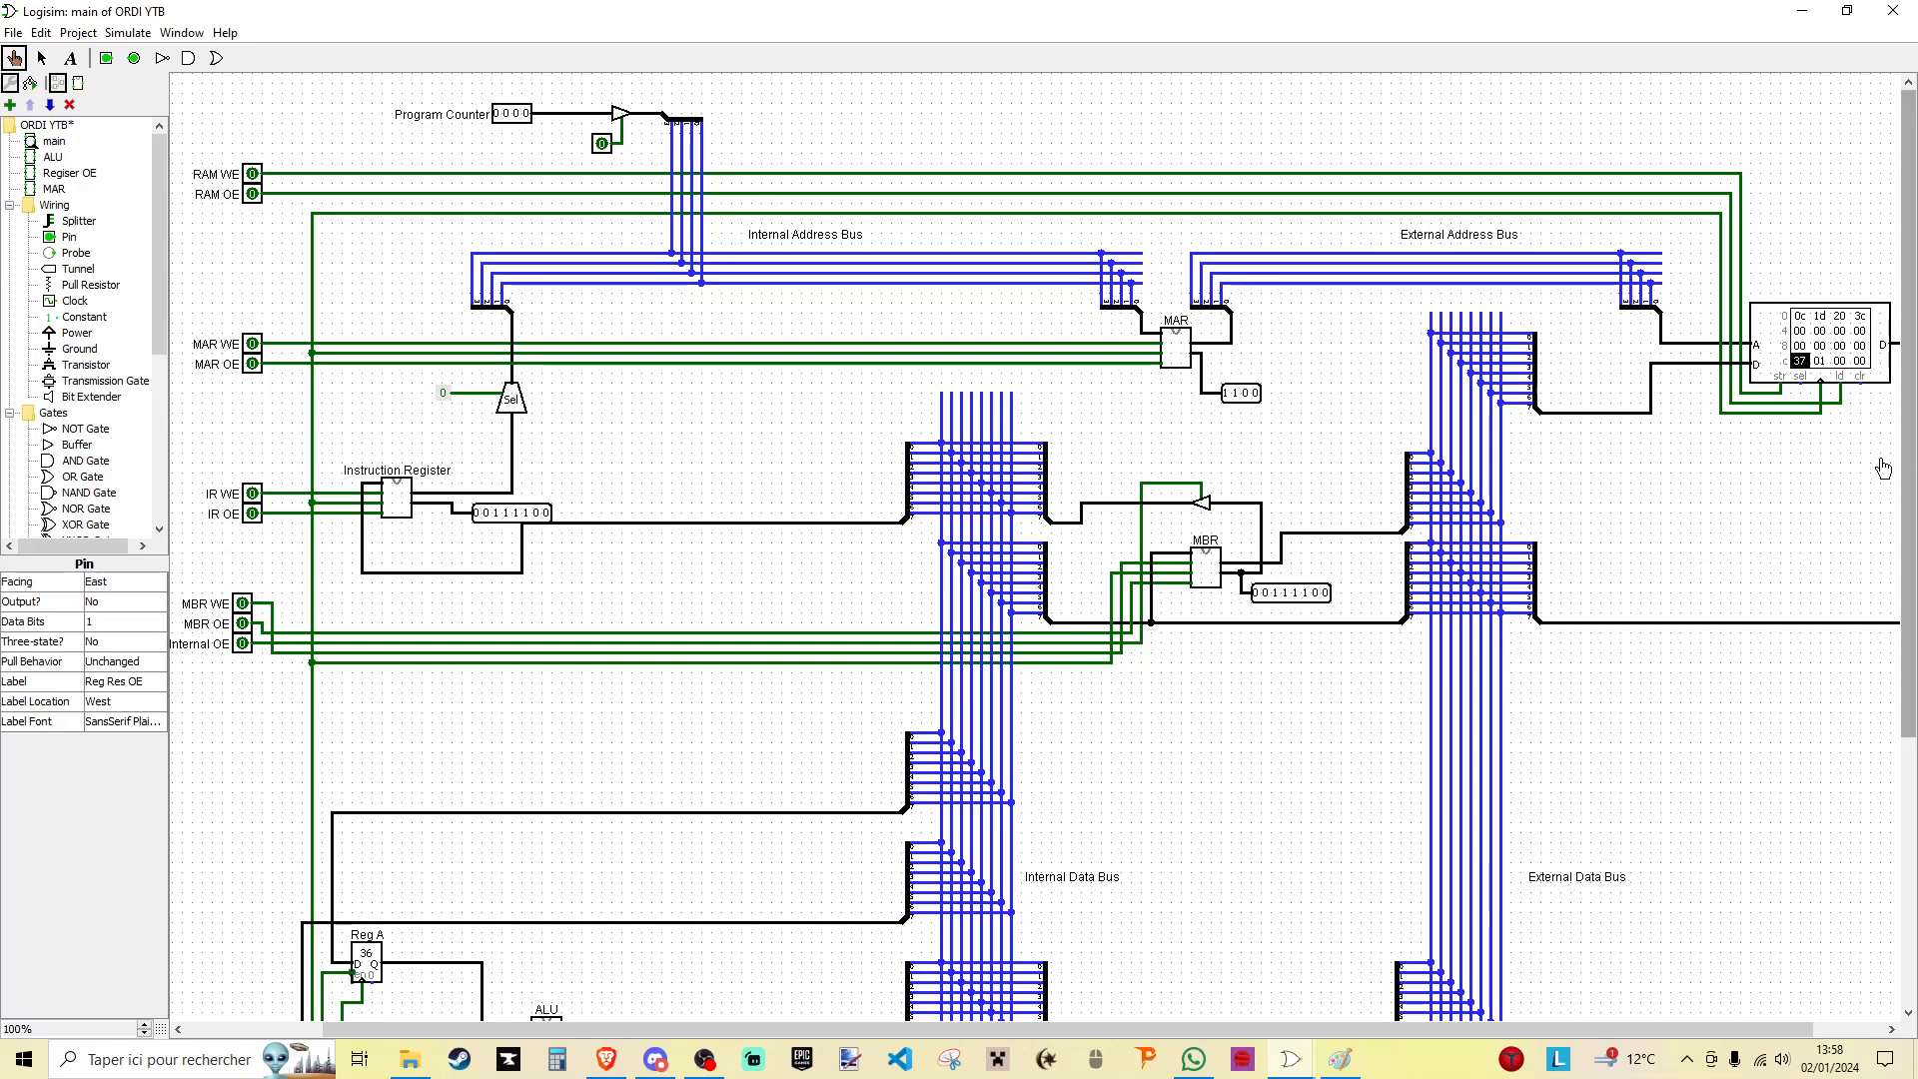
- Switch to the Ordi 16-bits project and open the contents of its RAM for editing
scroll(1913, 434, down, 3)
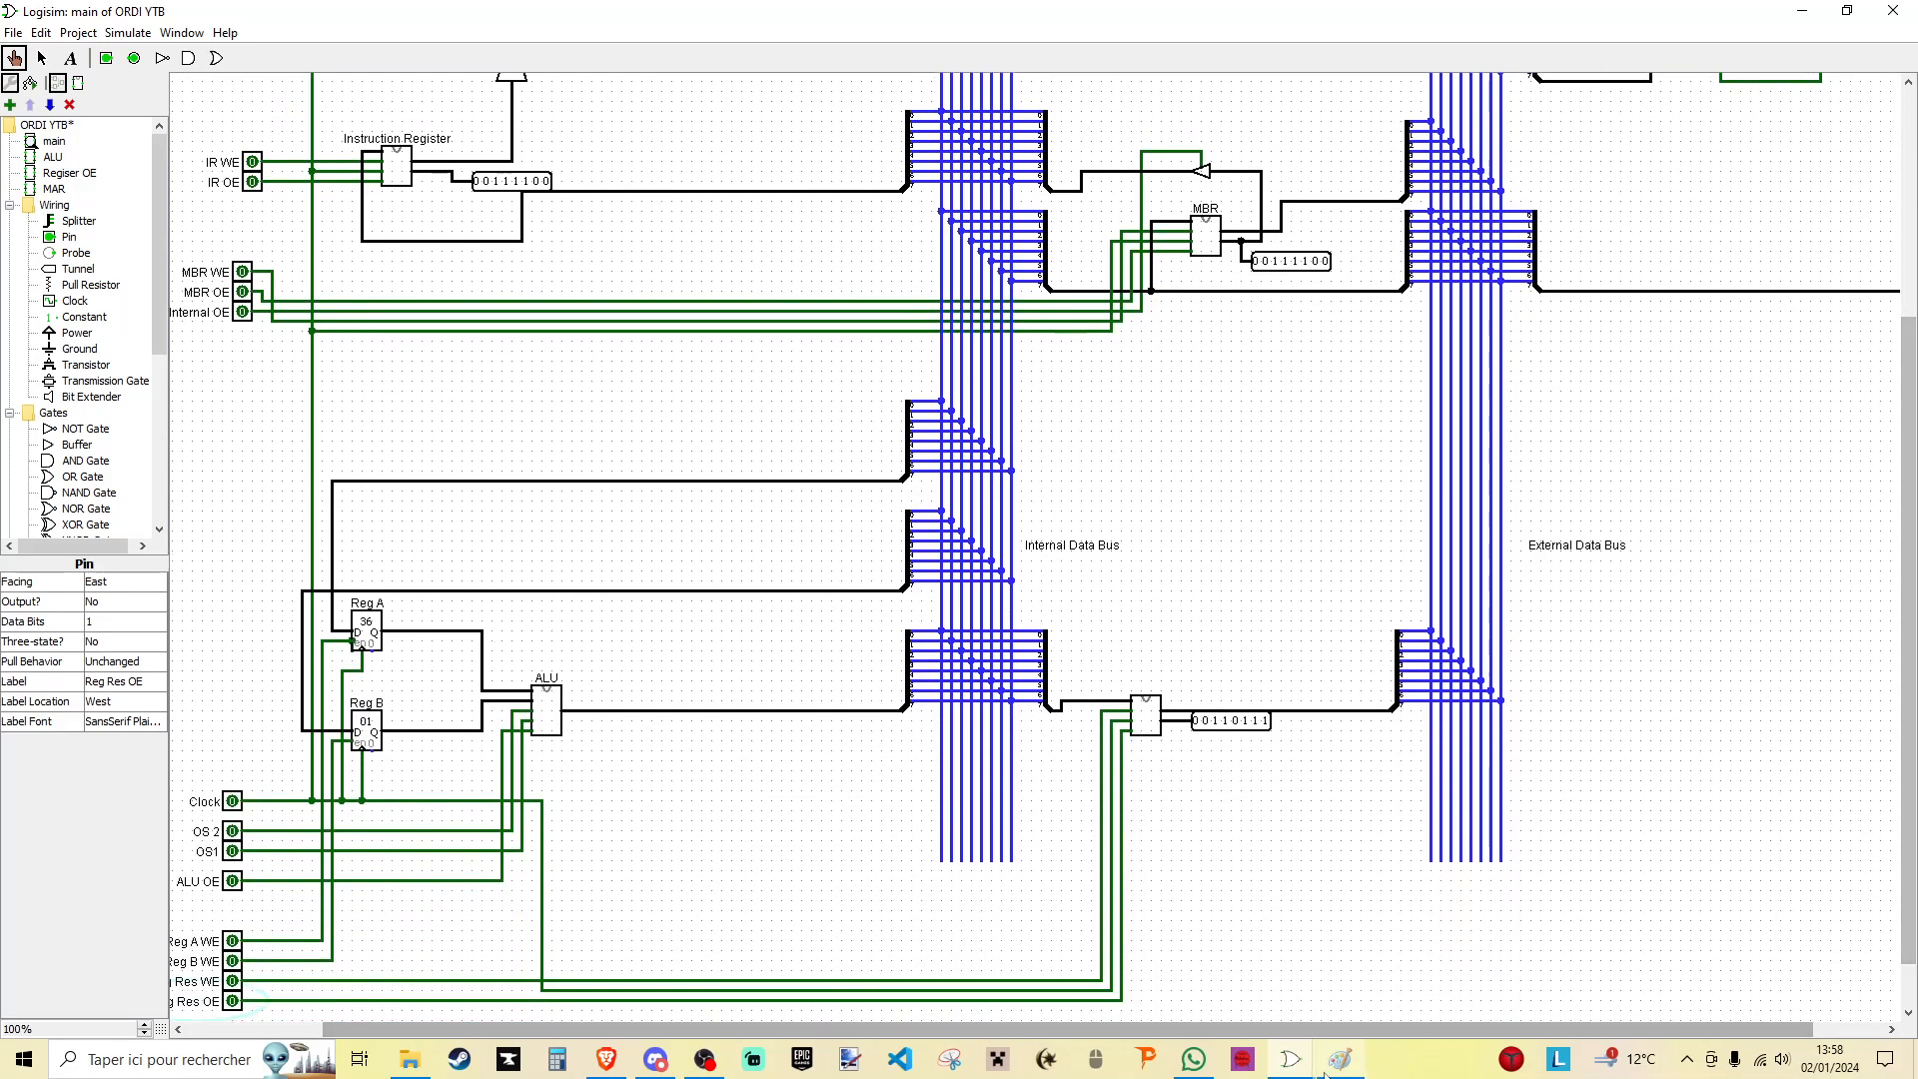
mouse_move(1299, 1067)
scroll(882, 373, up, 3)
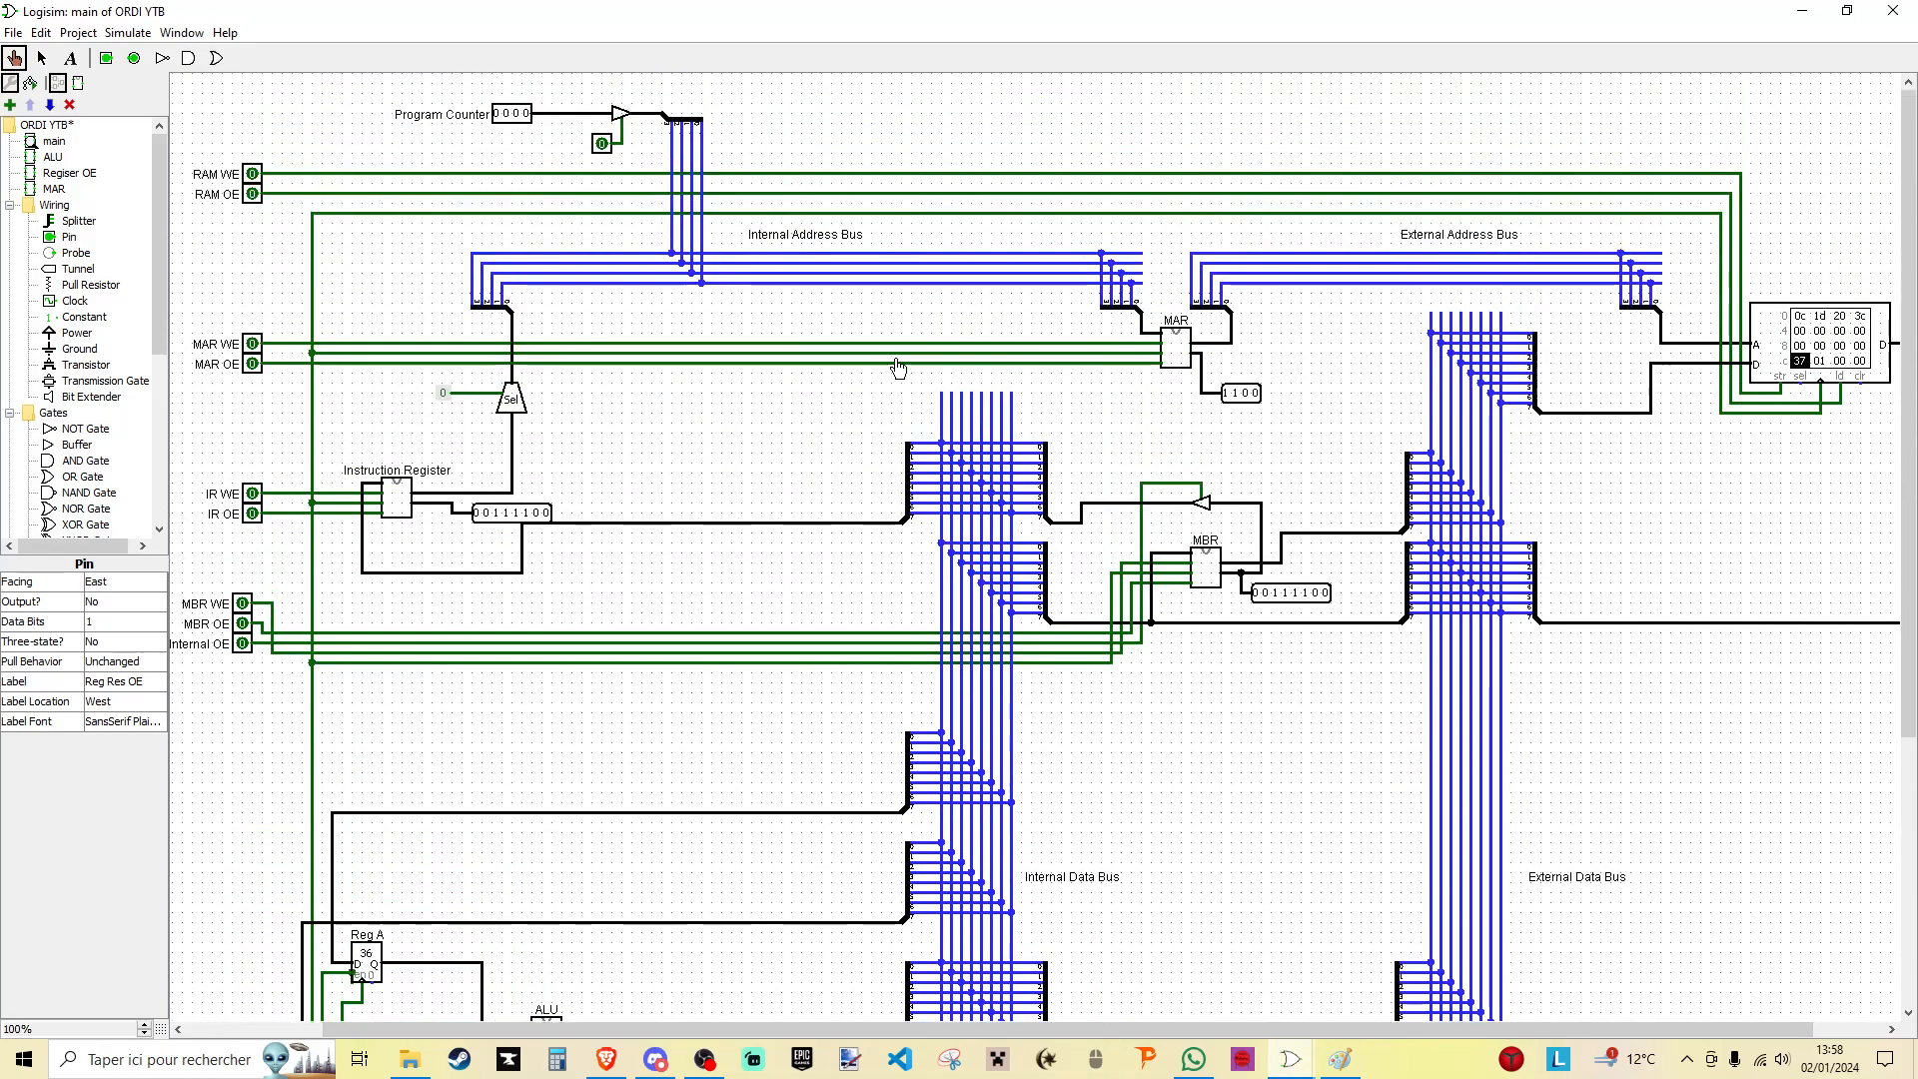
click(1225, 989)
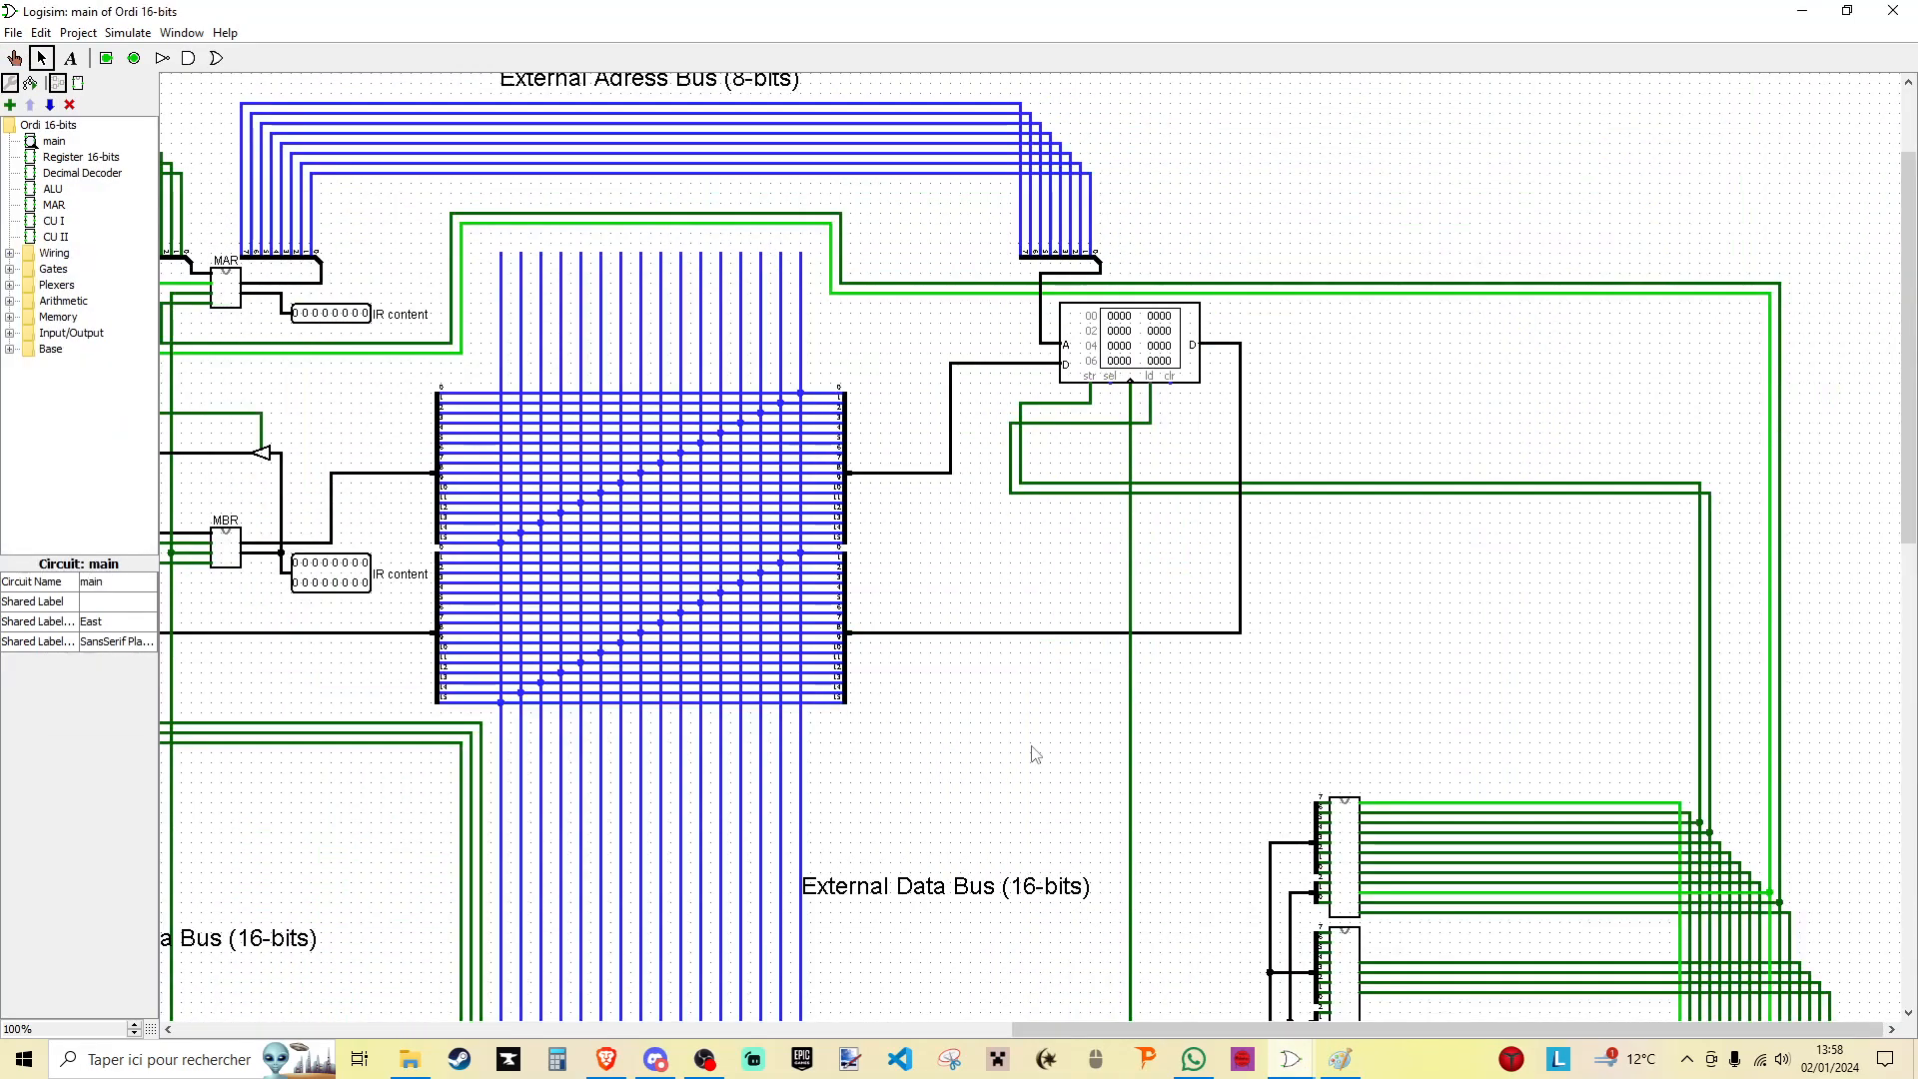
scroll(1009, 694, down, 1)
right_click(1121, 272)
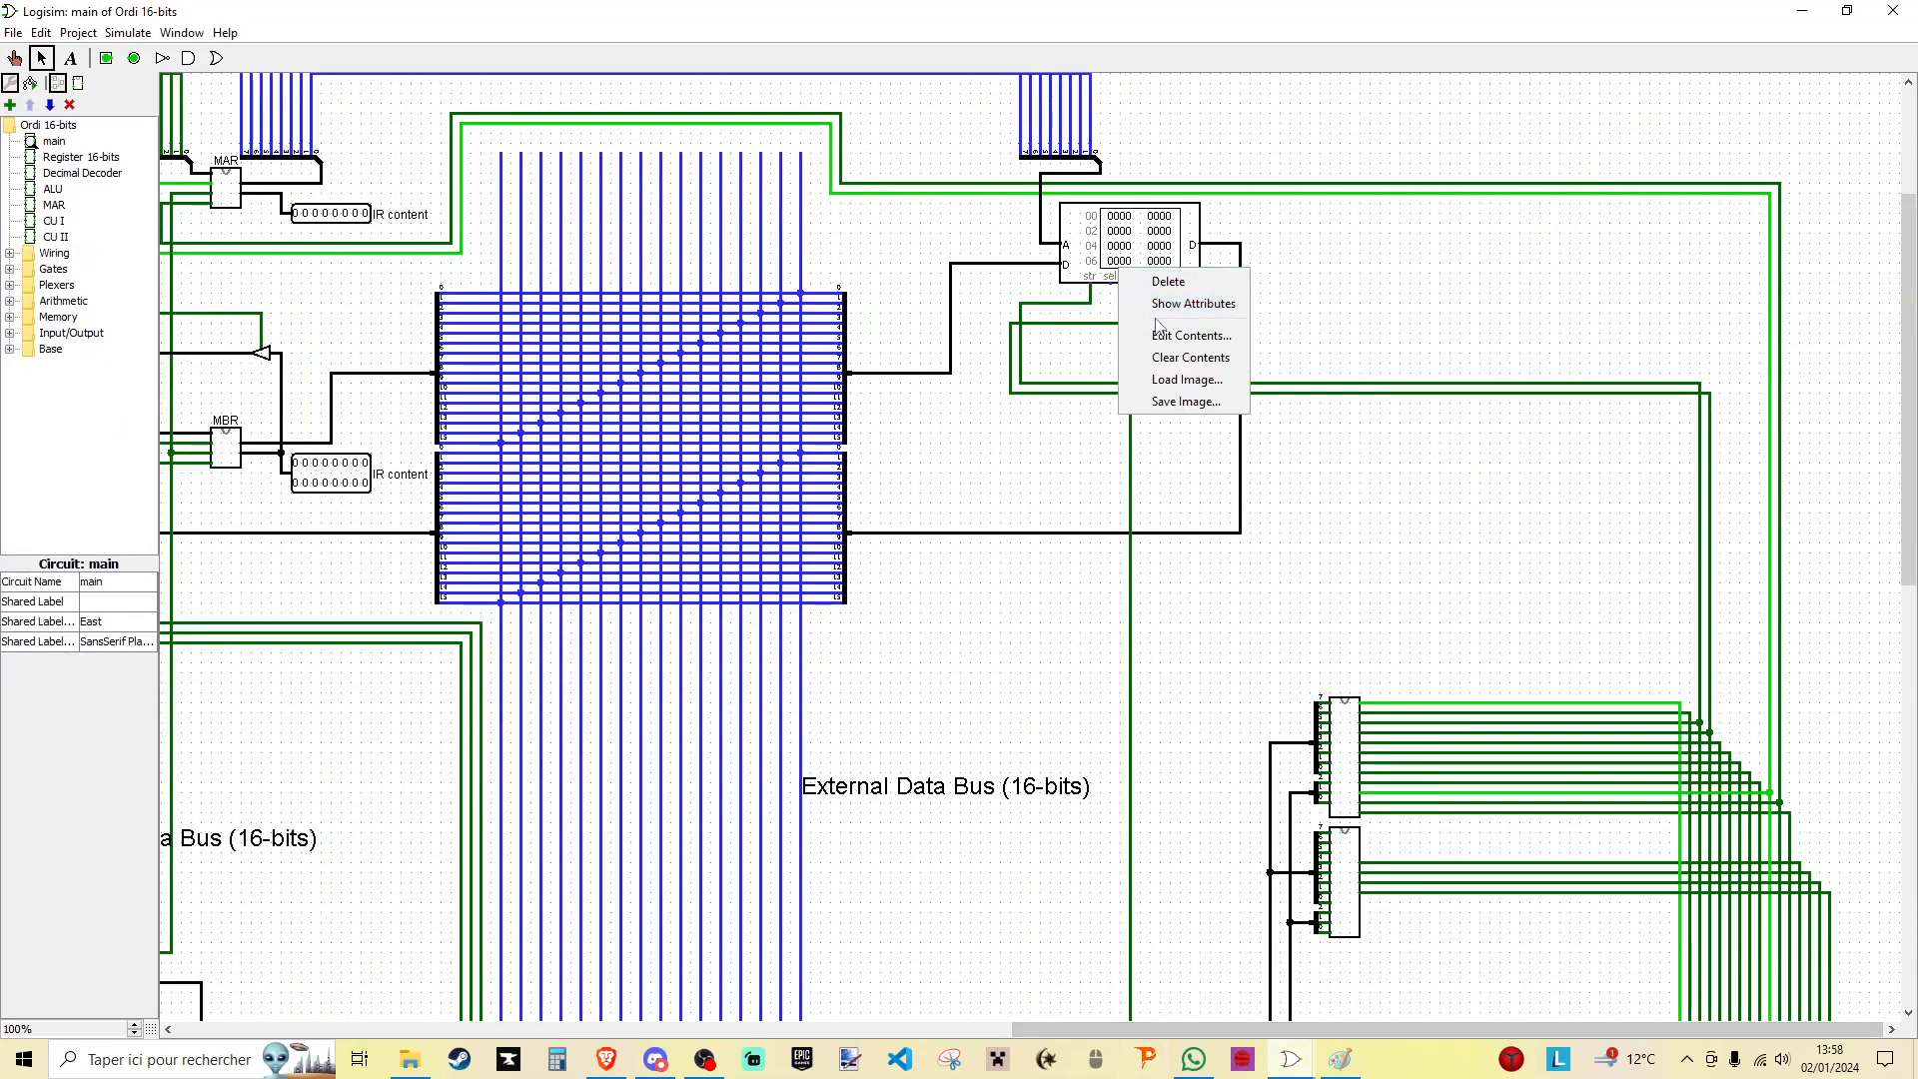
click(1162, 334)
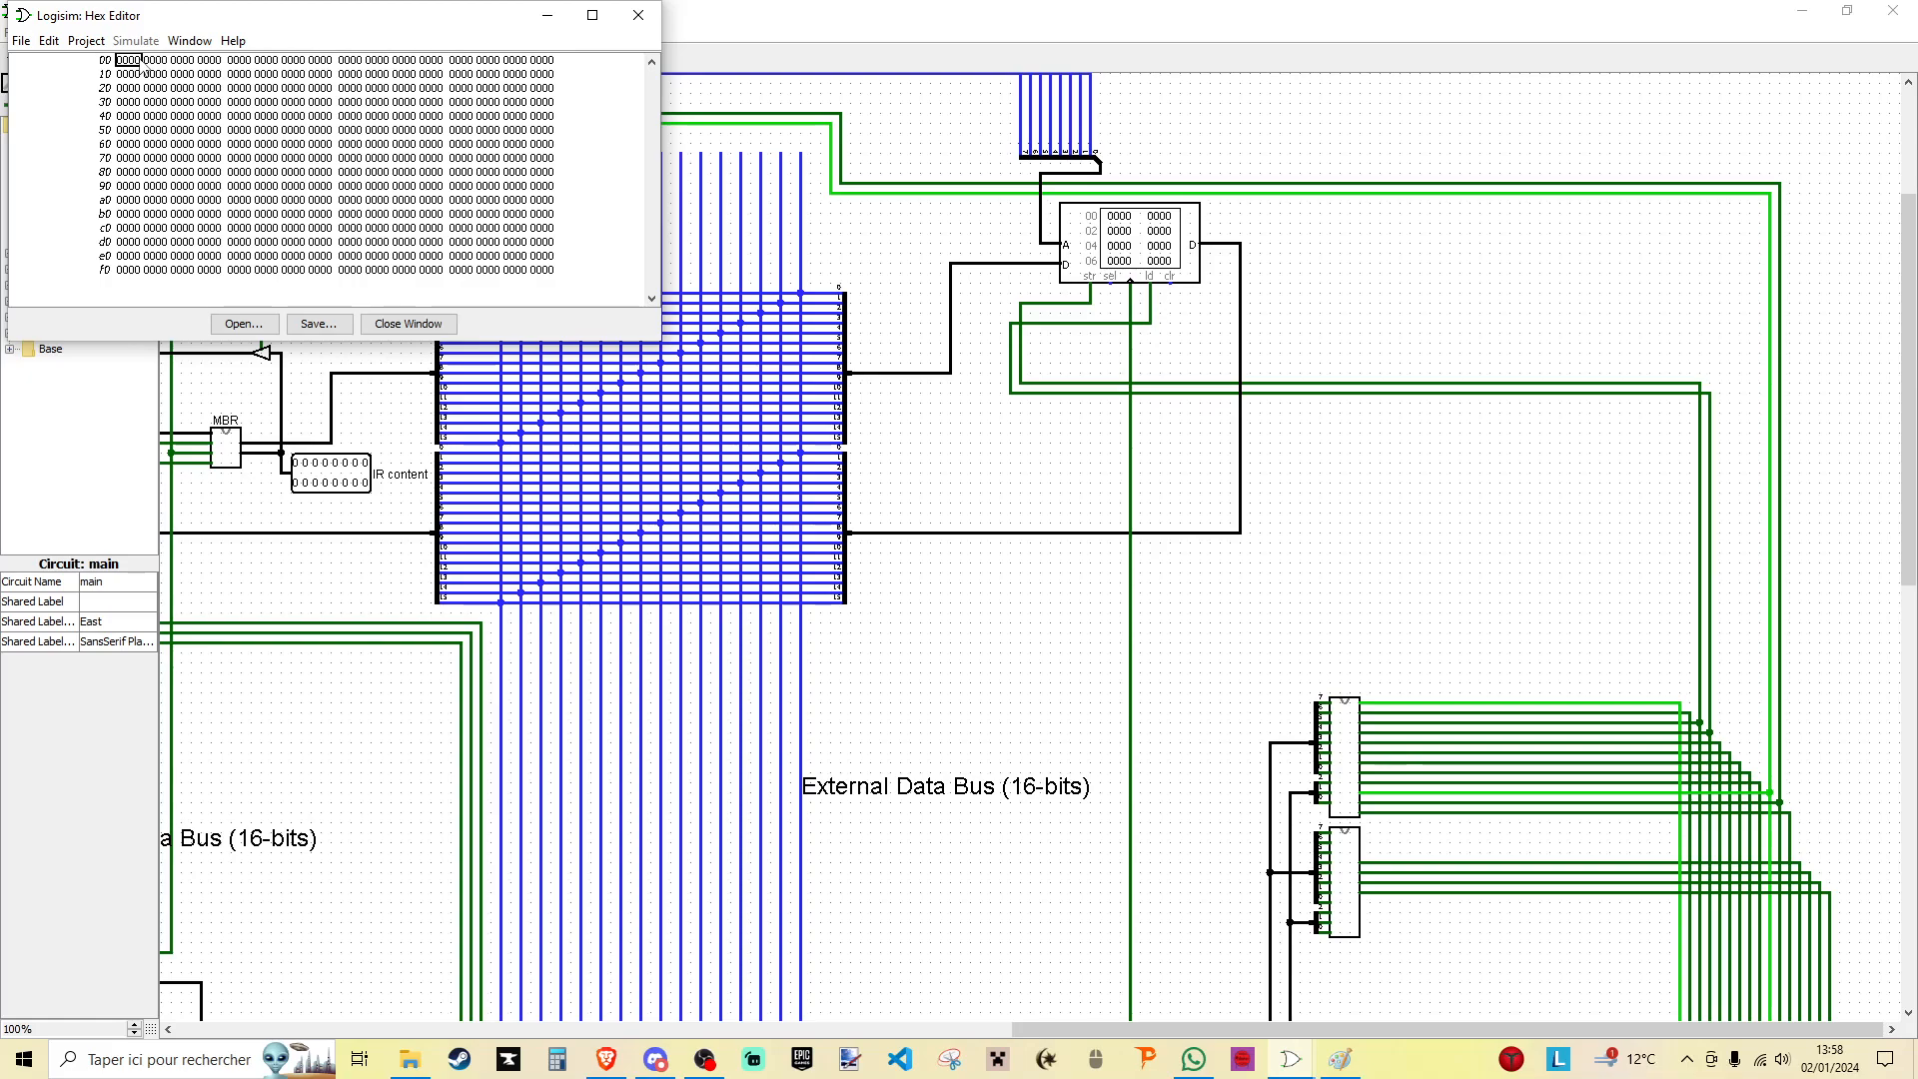
- Enter the program words 000c, 010d, 0200 and 030c at RAM addresses 00 to 03
text(c)
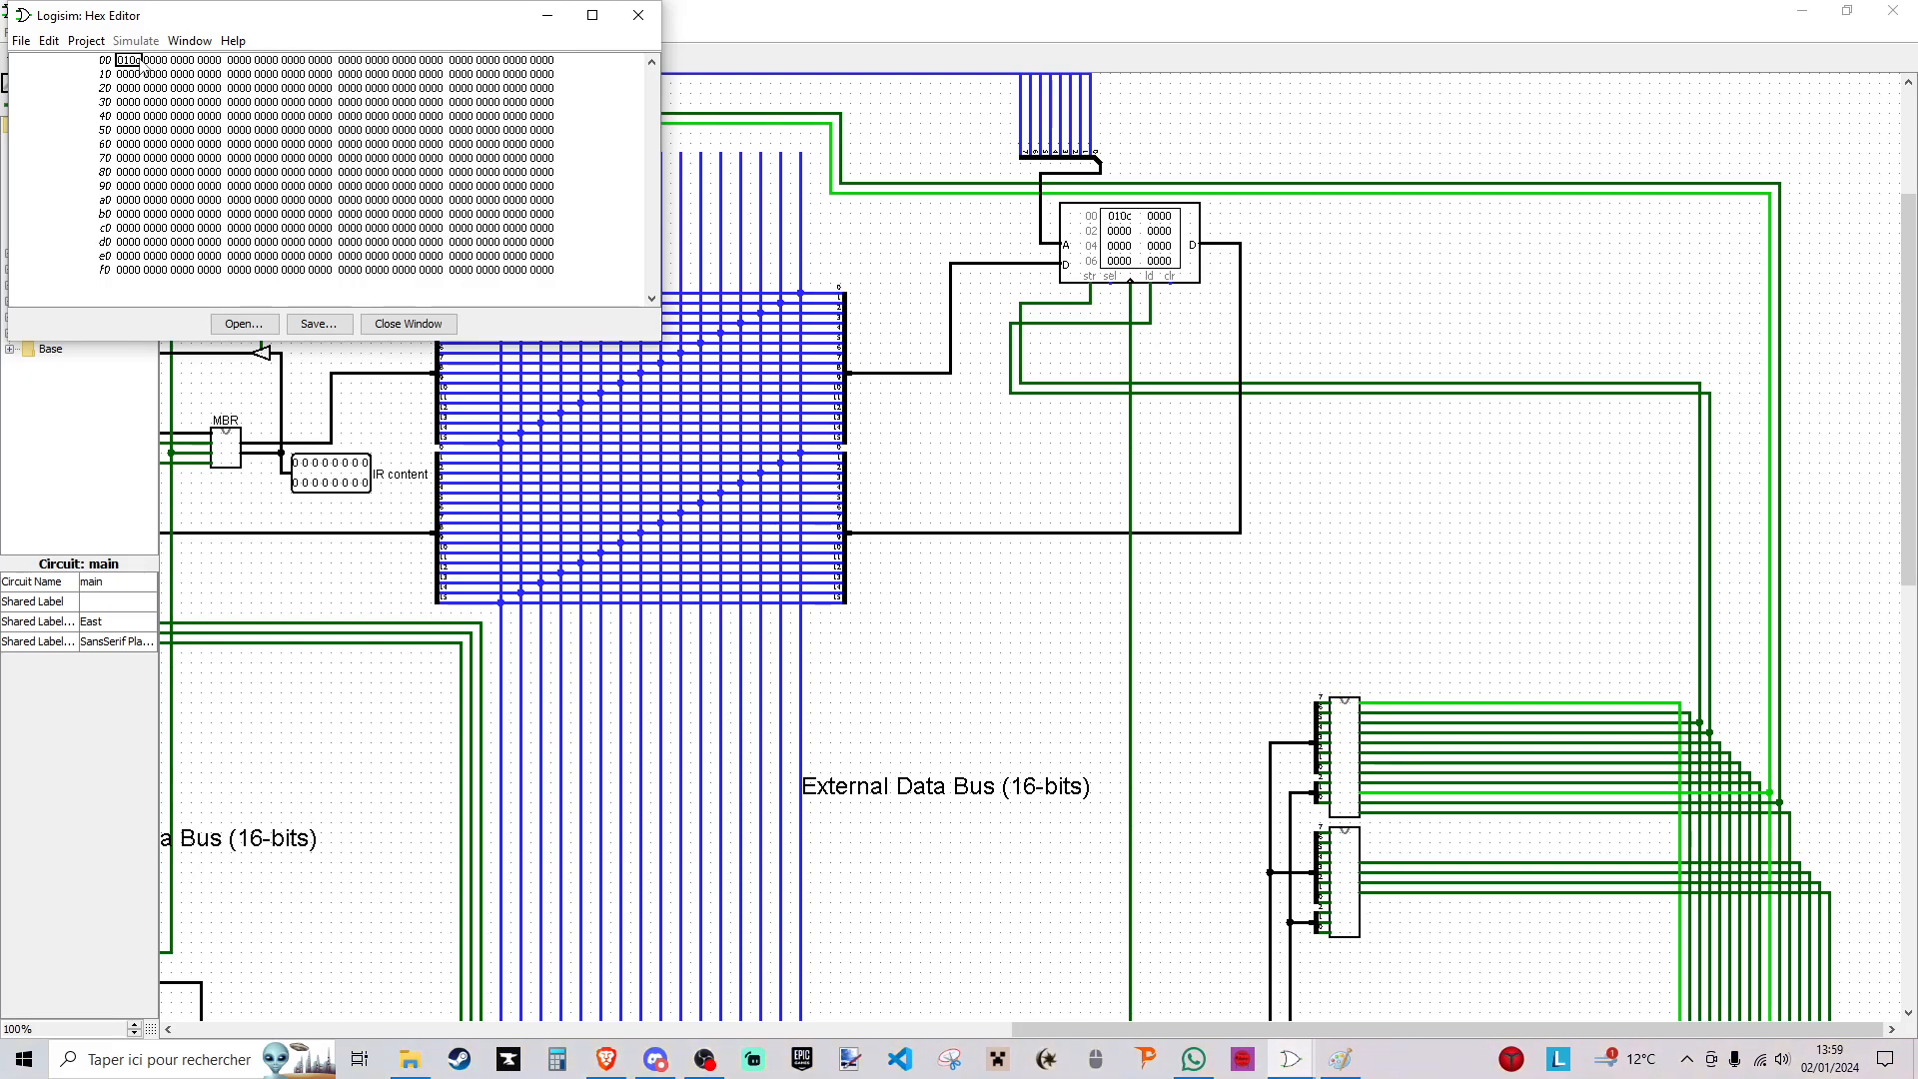
key(BackSpace)
text(c)
click(144, 62)
key(Right)
key(Right)
text(c000)
click(180, 62)
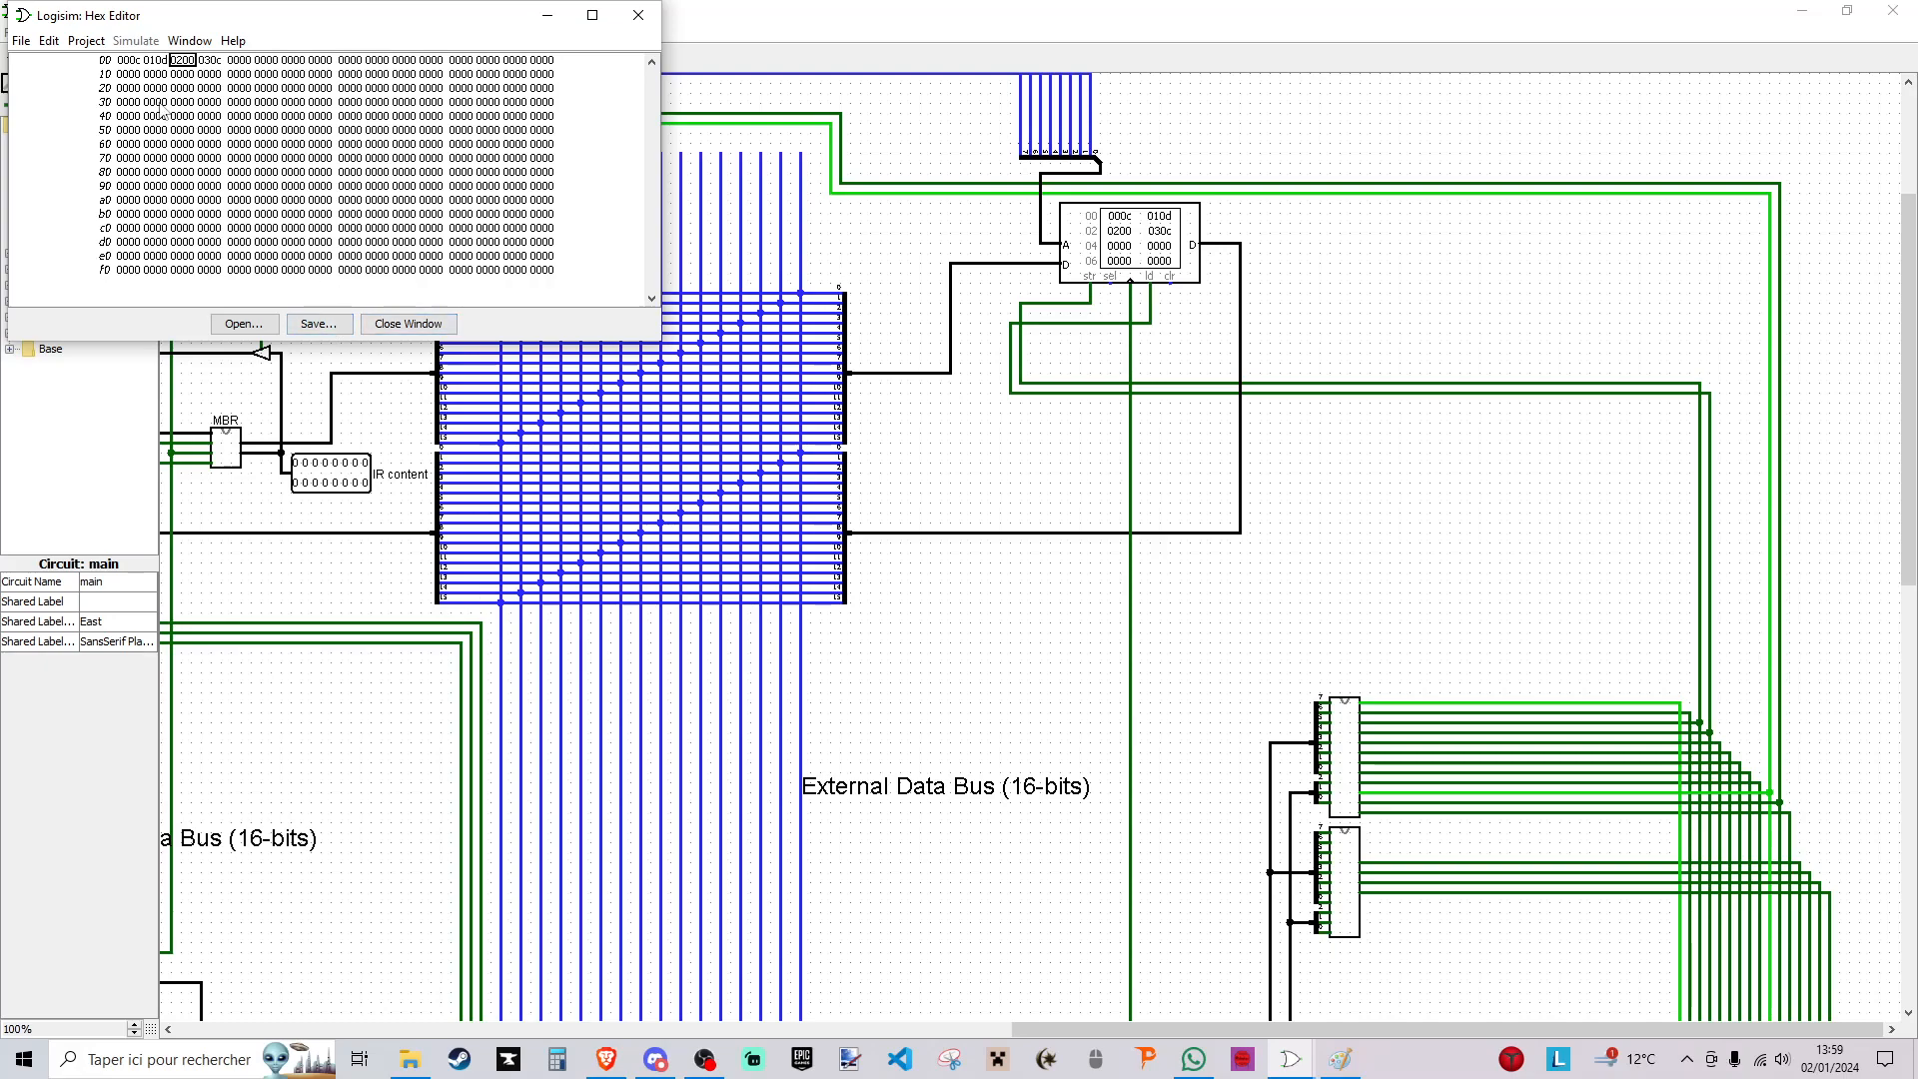
- Enter the operands 0036 at RAM address 0c and 0001 at 0d, and close the hex editor
click(441, 66)
click(463, 62)
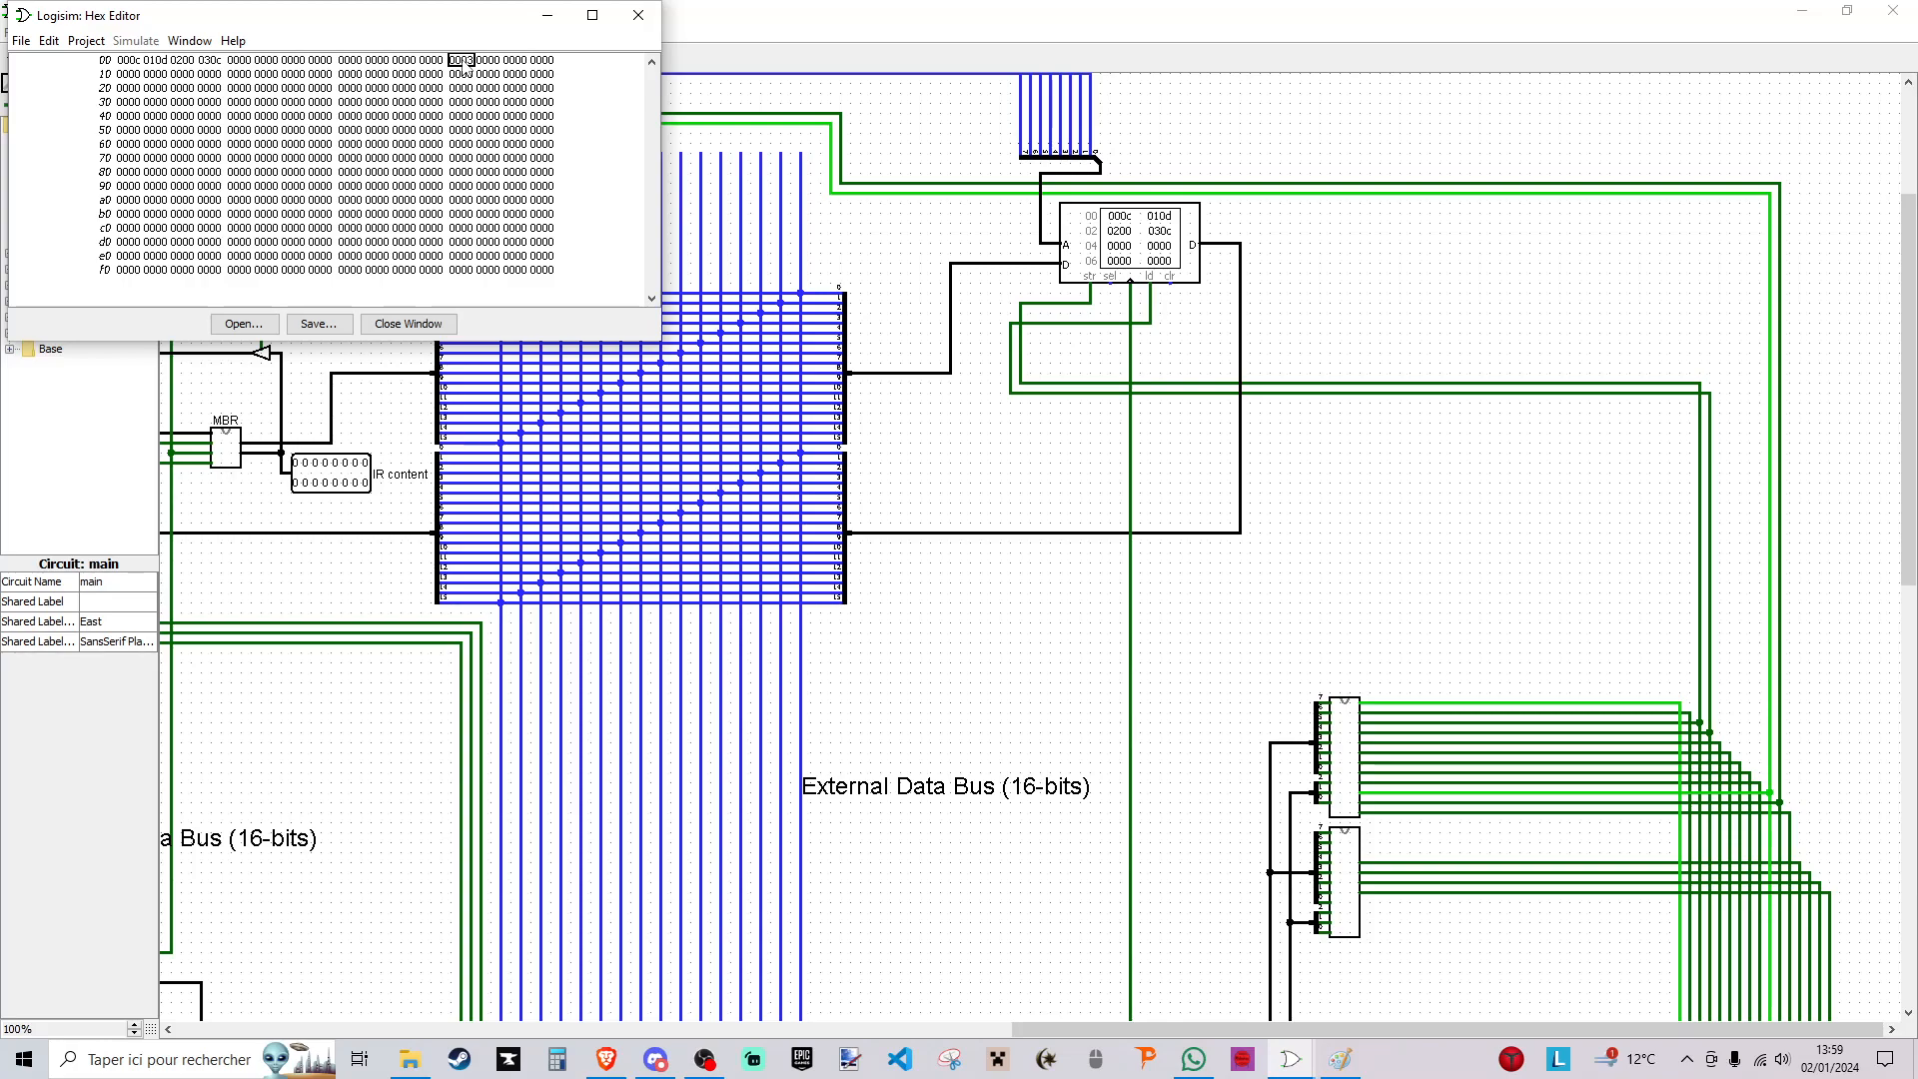
text(36)
click(489, 62)
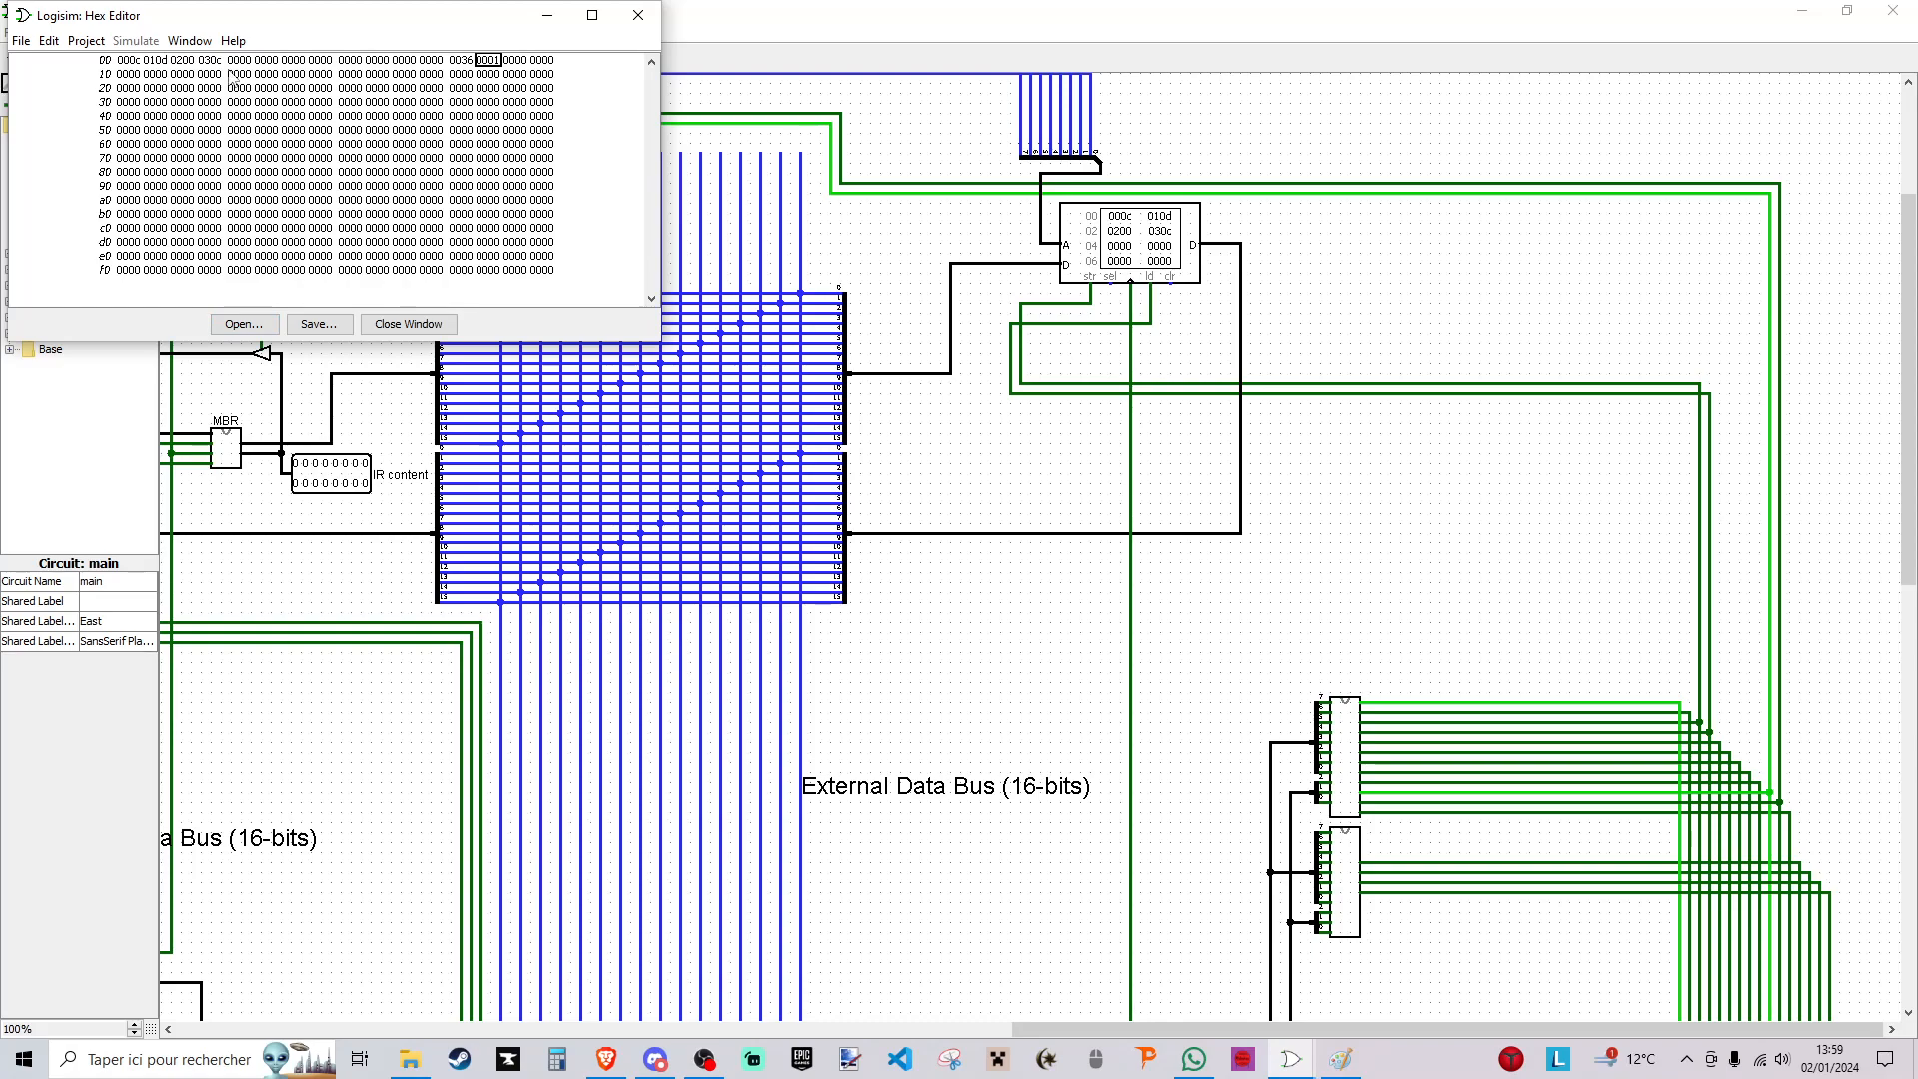
click(408, 324)
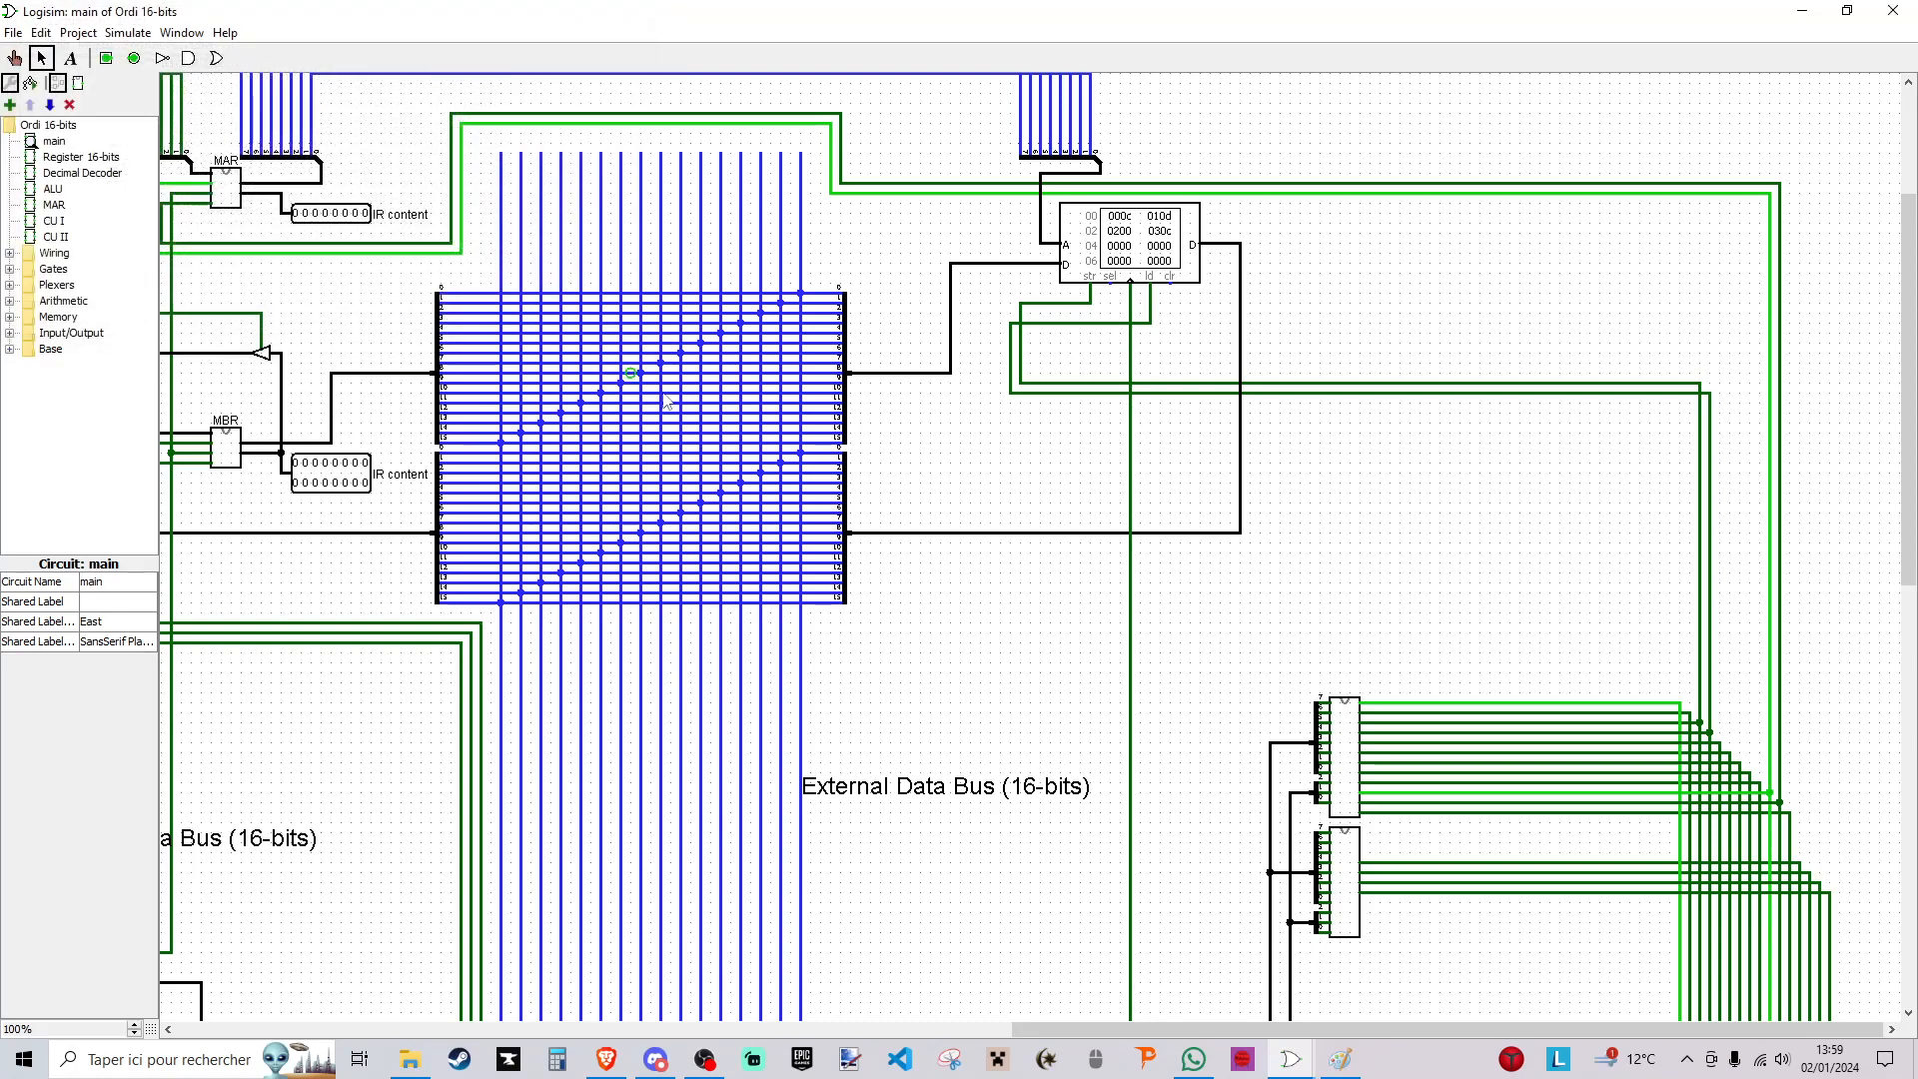
- Set the maximum value of the program counter's counter component to 0x7
drag(1089, 1029, 646, 1030)
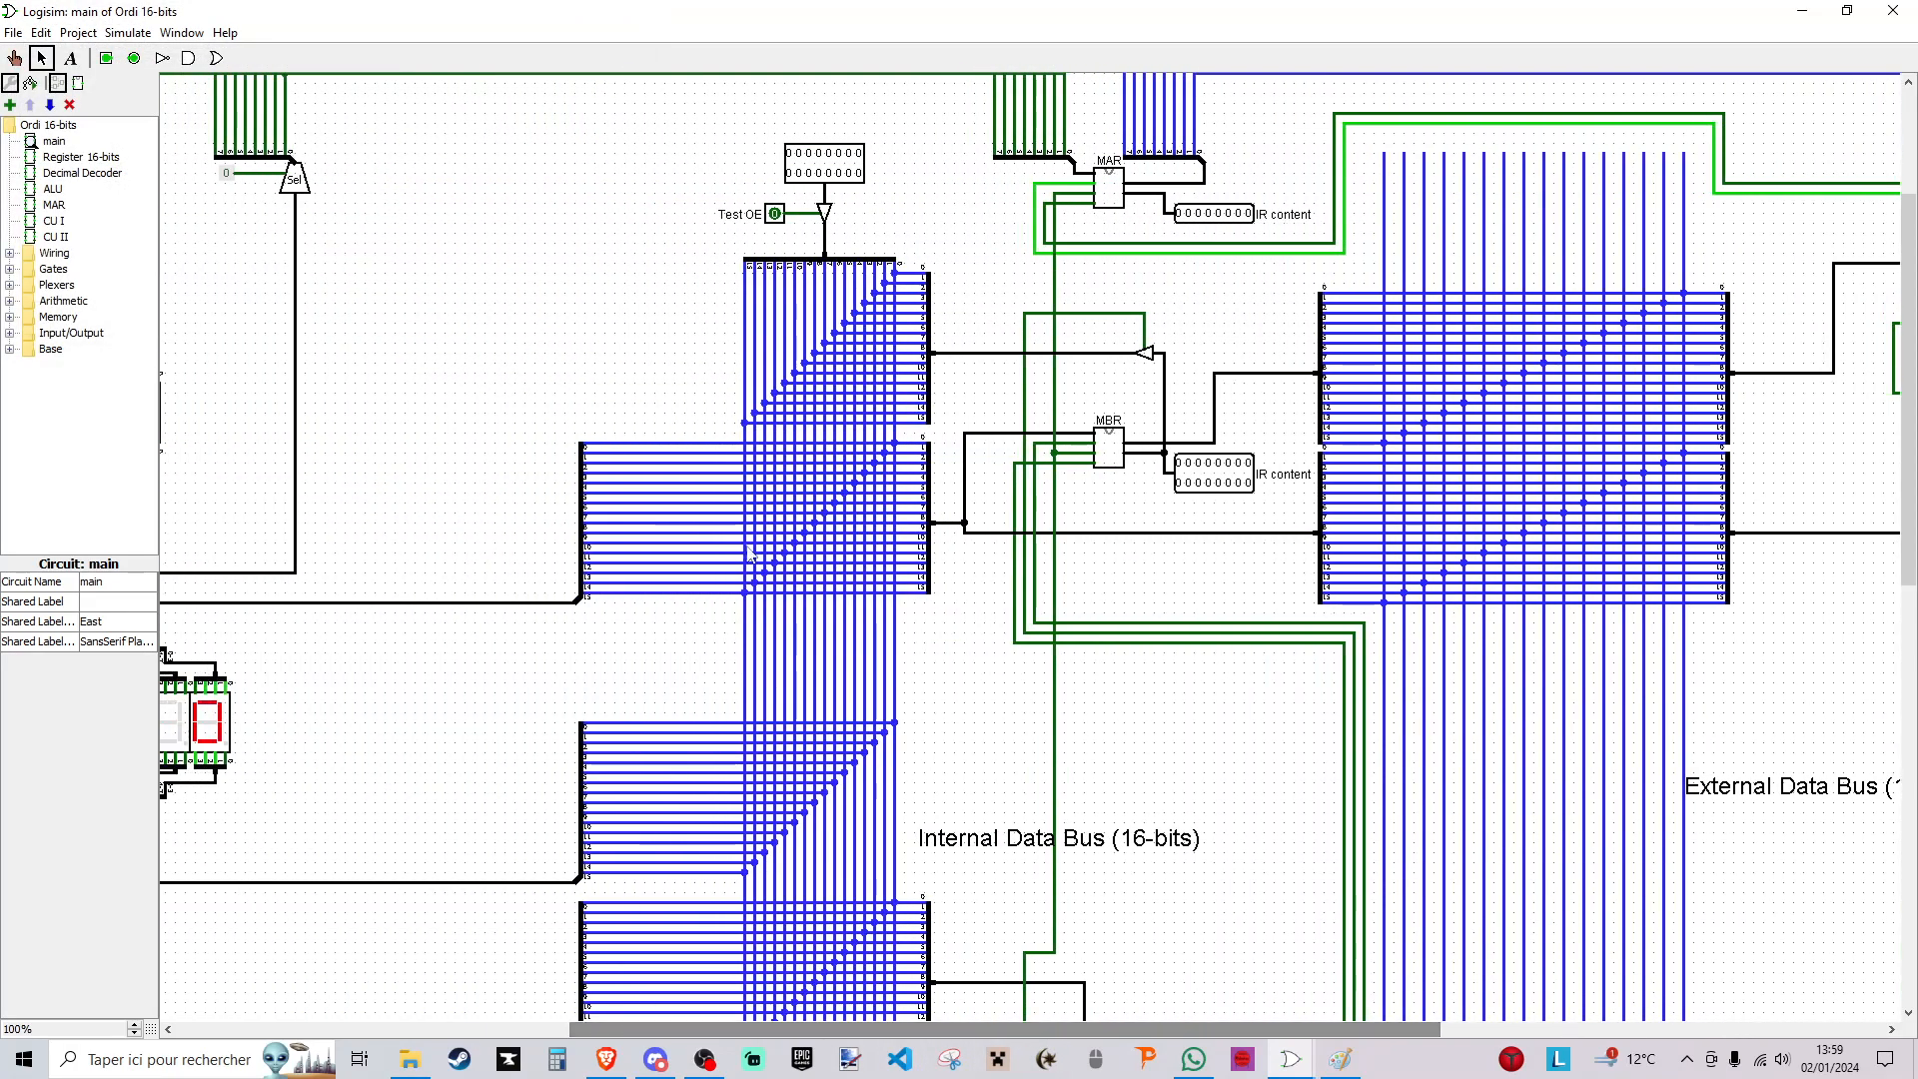
scroll(869, 756, up, 4)
drag(879, 1029, 489, 1030)
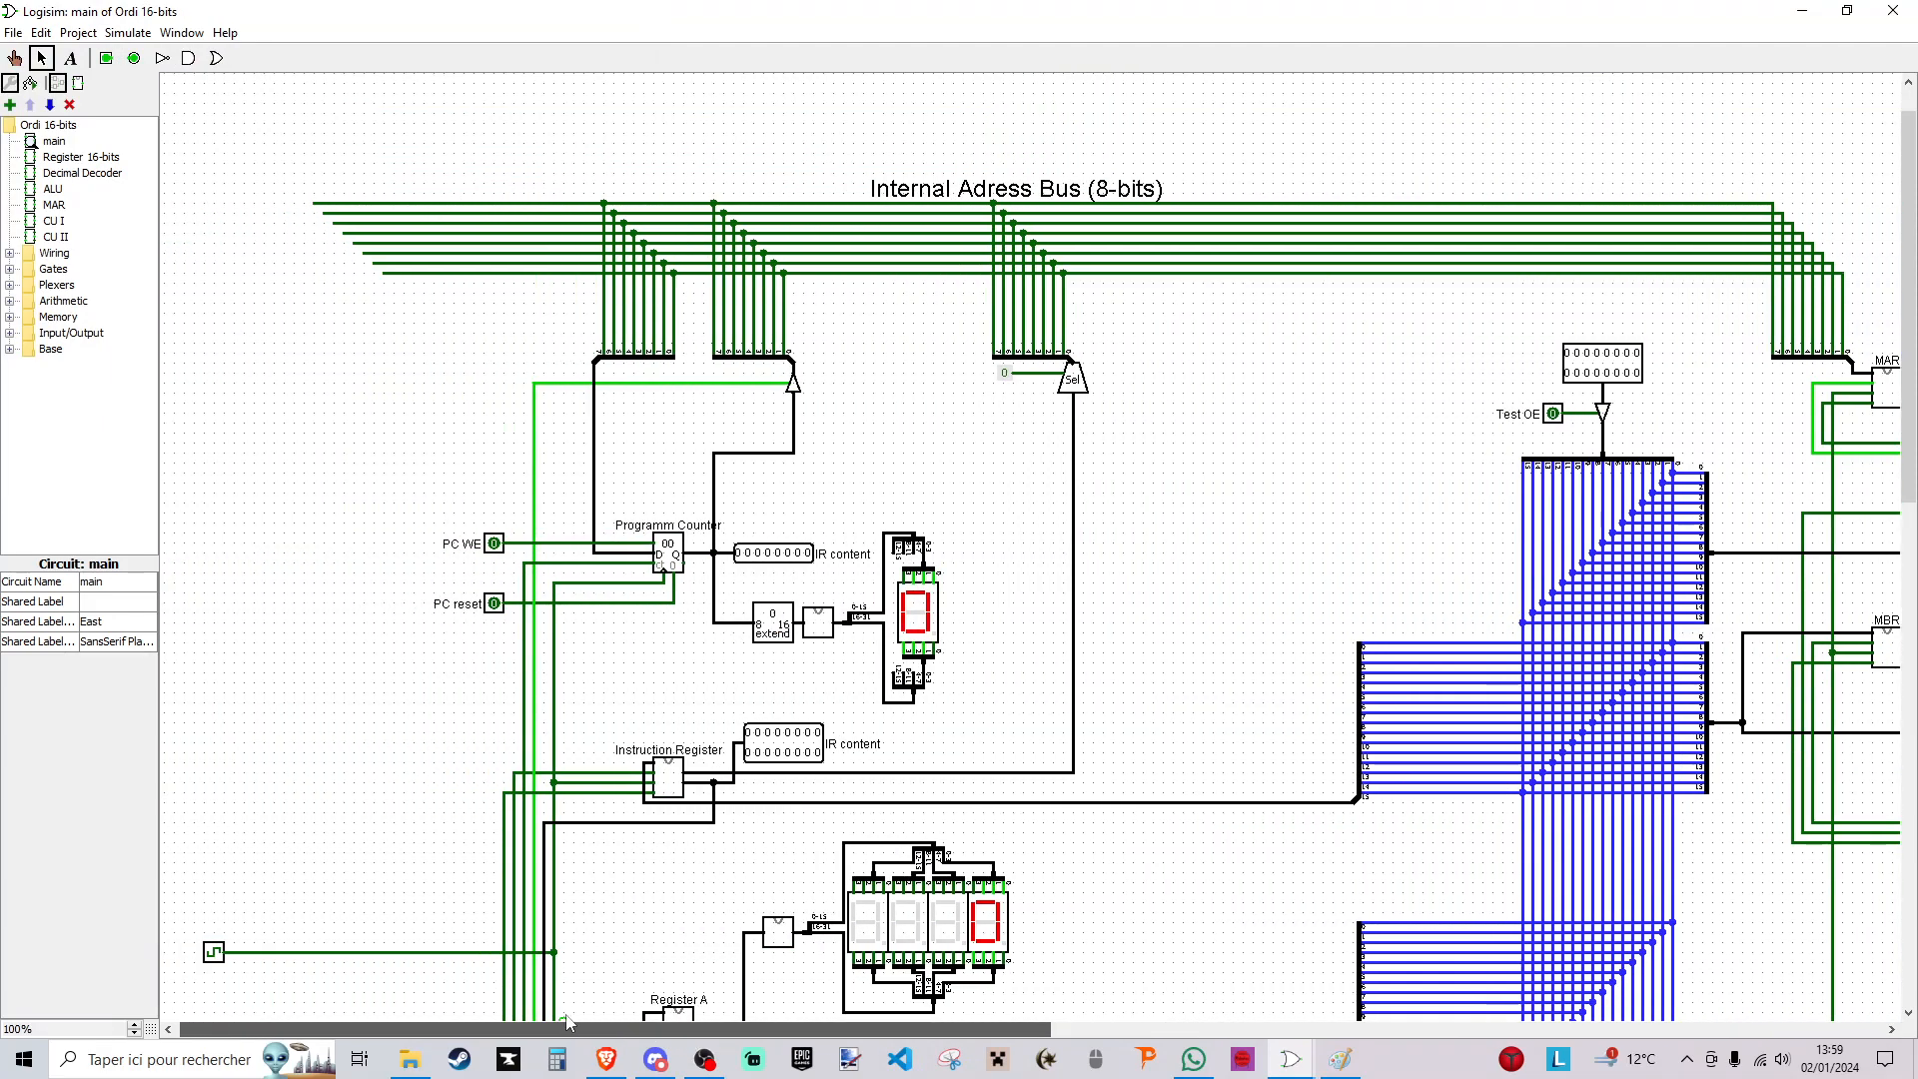
click(668, 552)
click(106, 602)
key(BackSpace)
text(3)
key(Return)
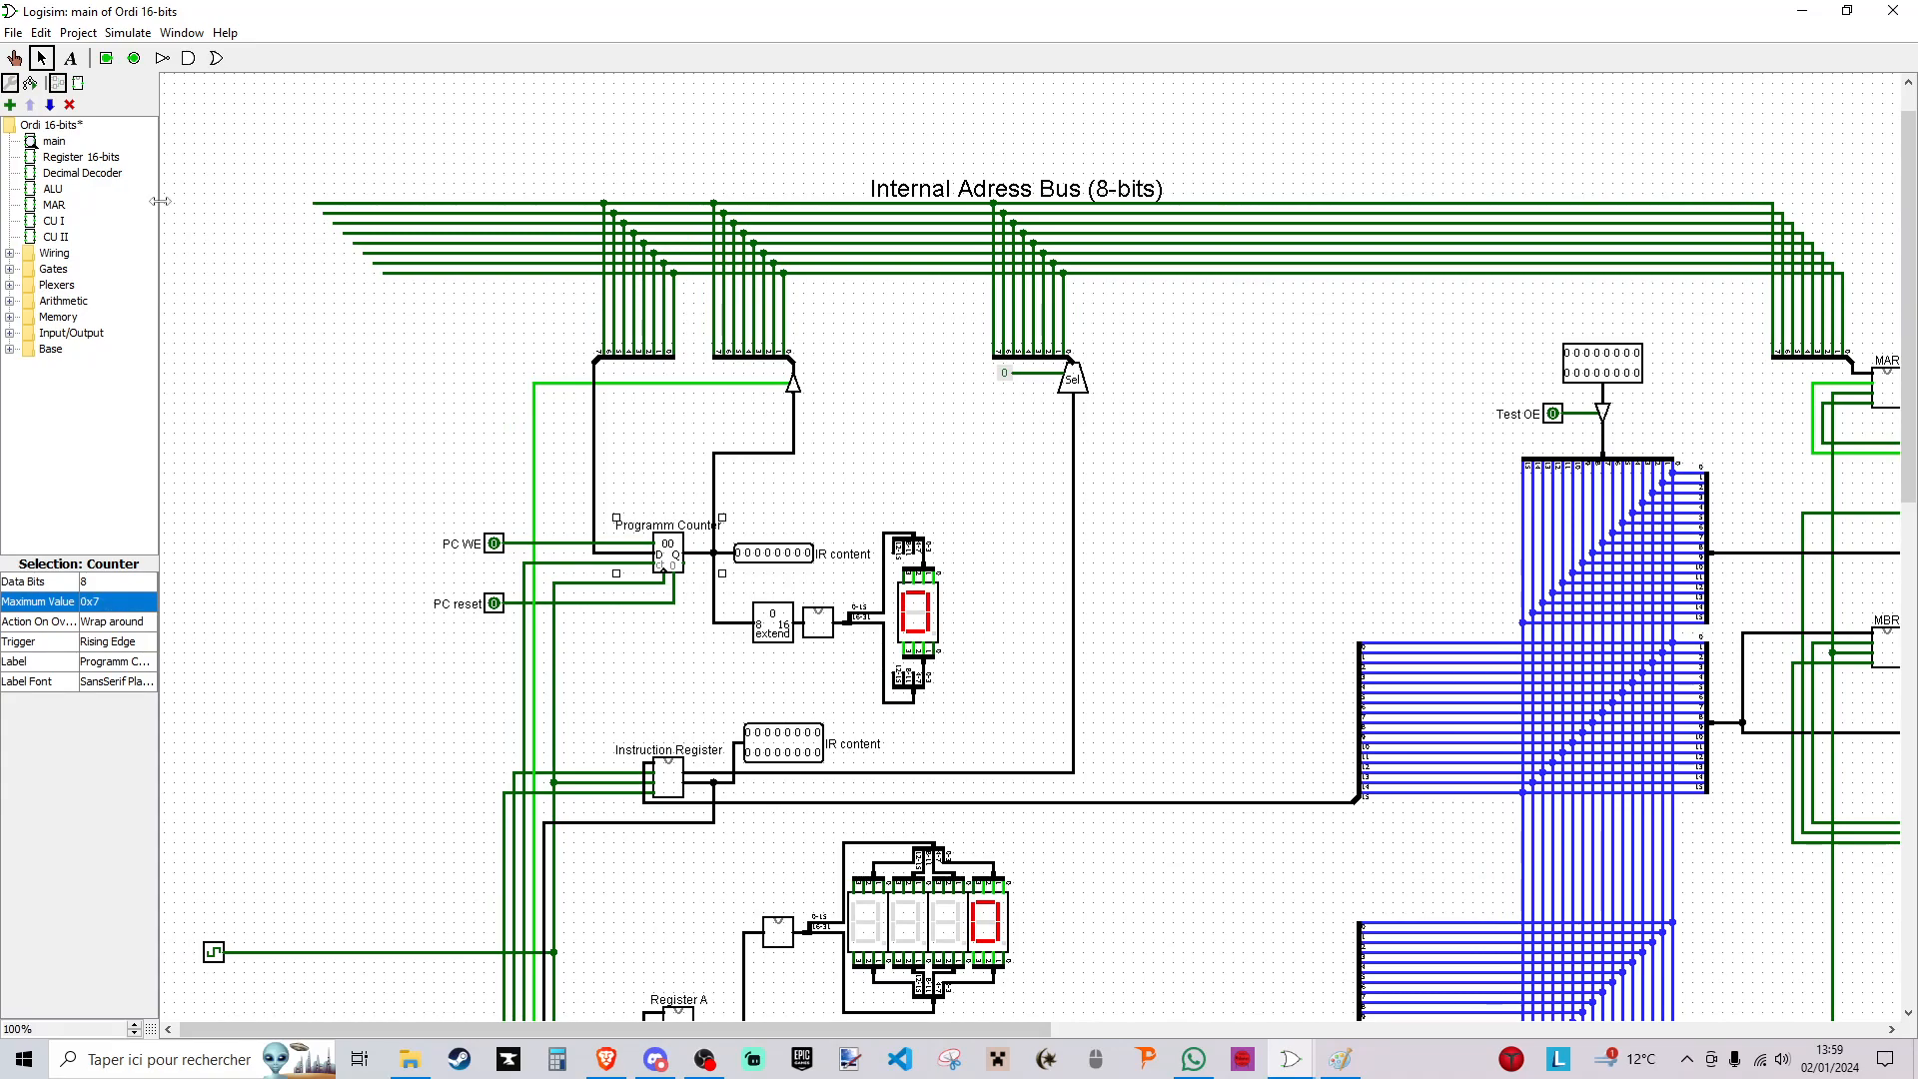
- Zoom the main circuit out to 75% and advance the clock one tick at a time to start the program
click(127, 33)
click(338, 103)
scroll(590, 380, down, 3)
drag(781, 1021, 946, 1021)
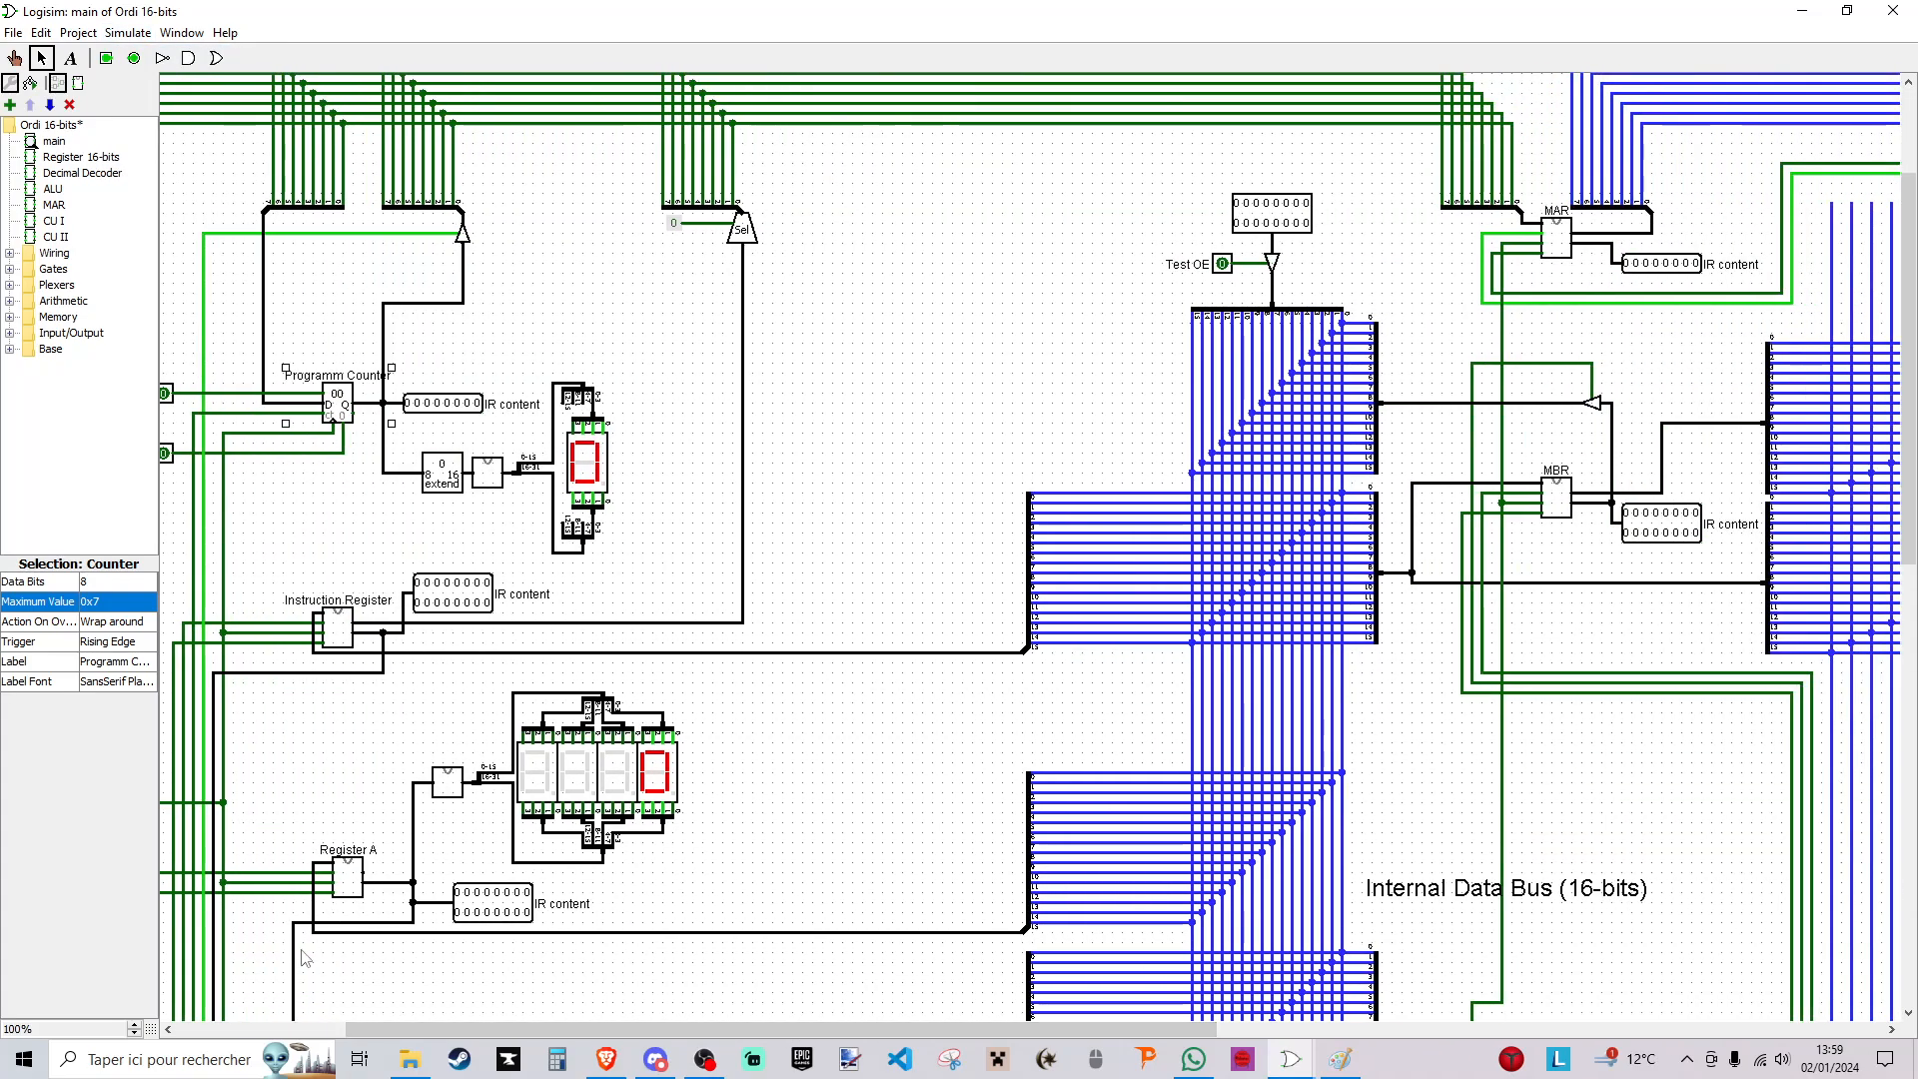
click(134, 1034)
key(ctrl+t)
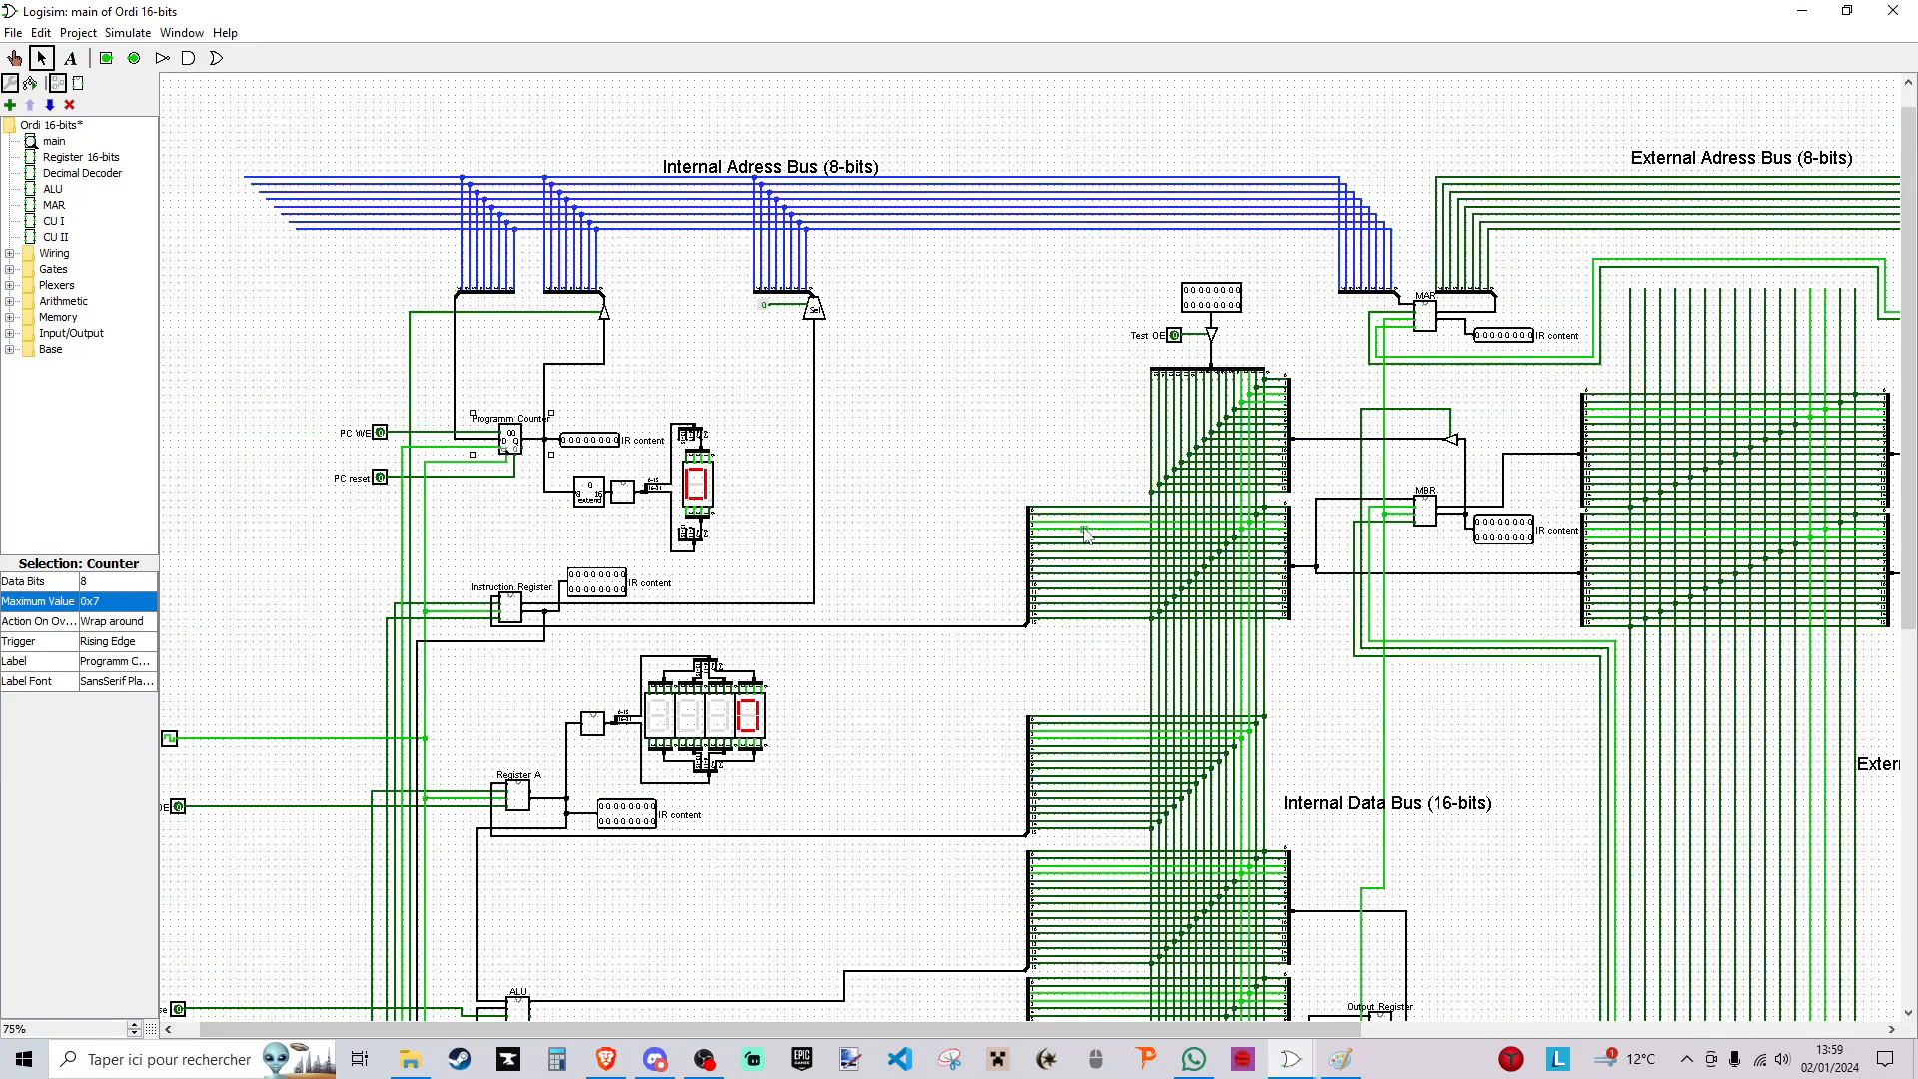
key(ctrl+t)
key(ctrl+t)
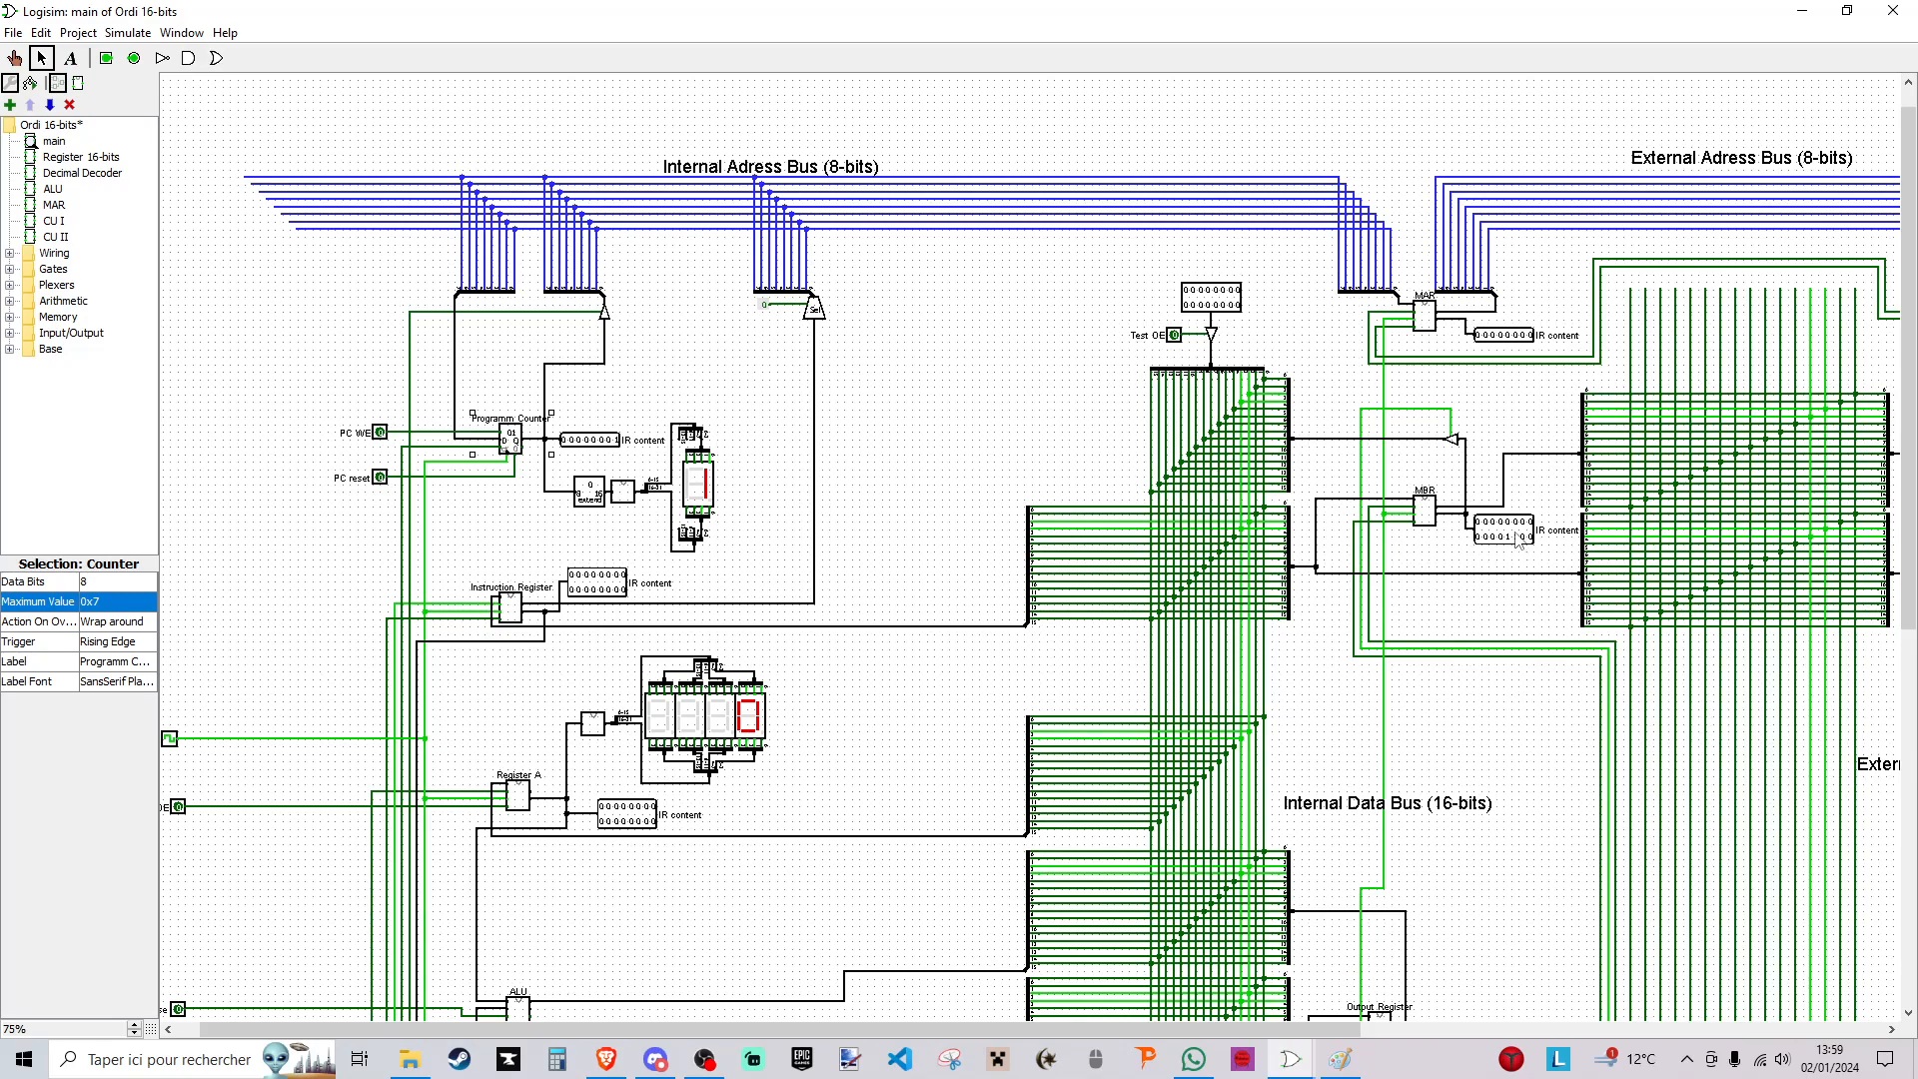
- Follow the values in Register A, Register B and the output register as the program executes
scroll(717, 646, down, 8)
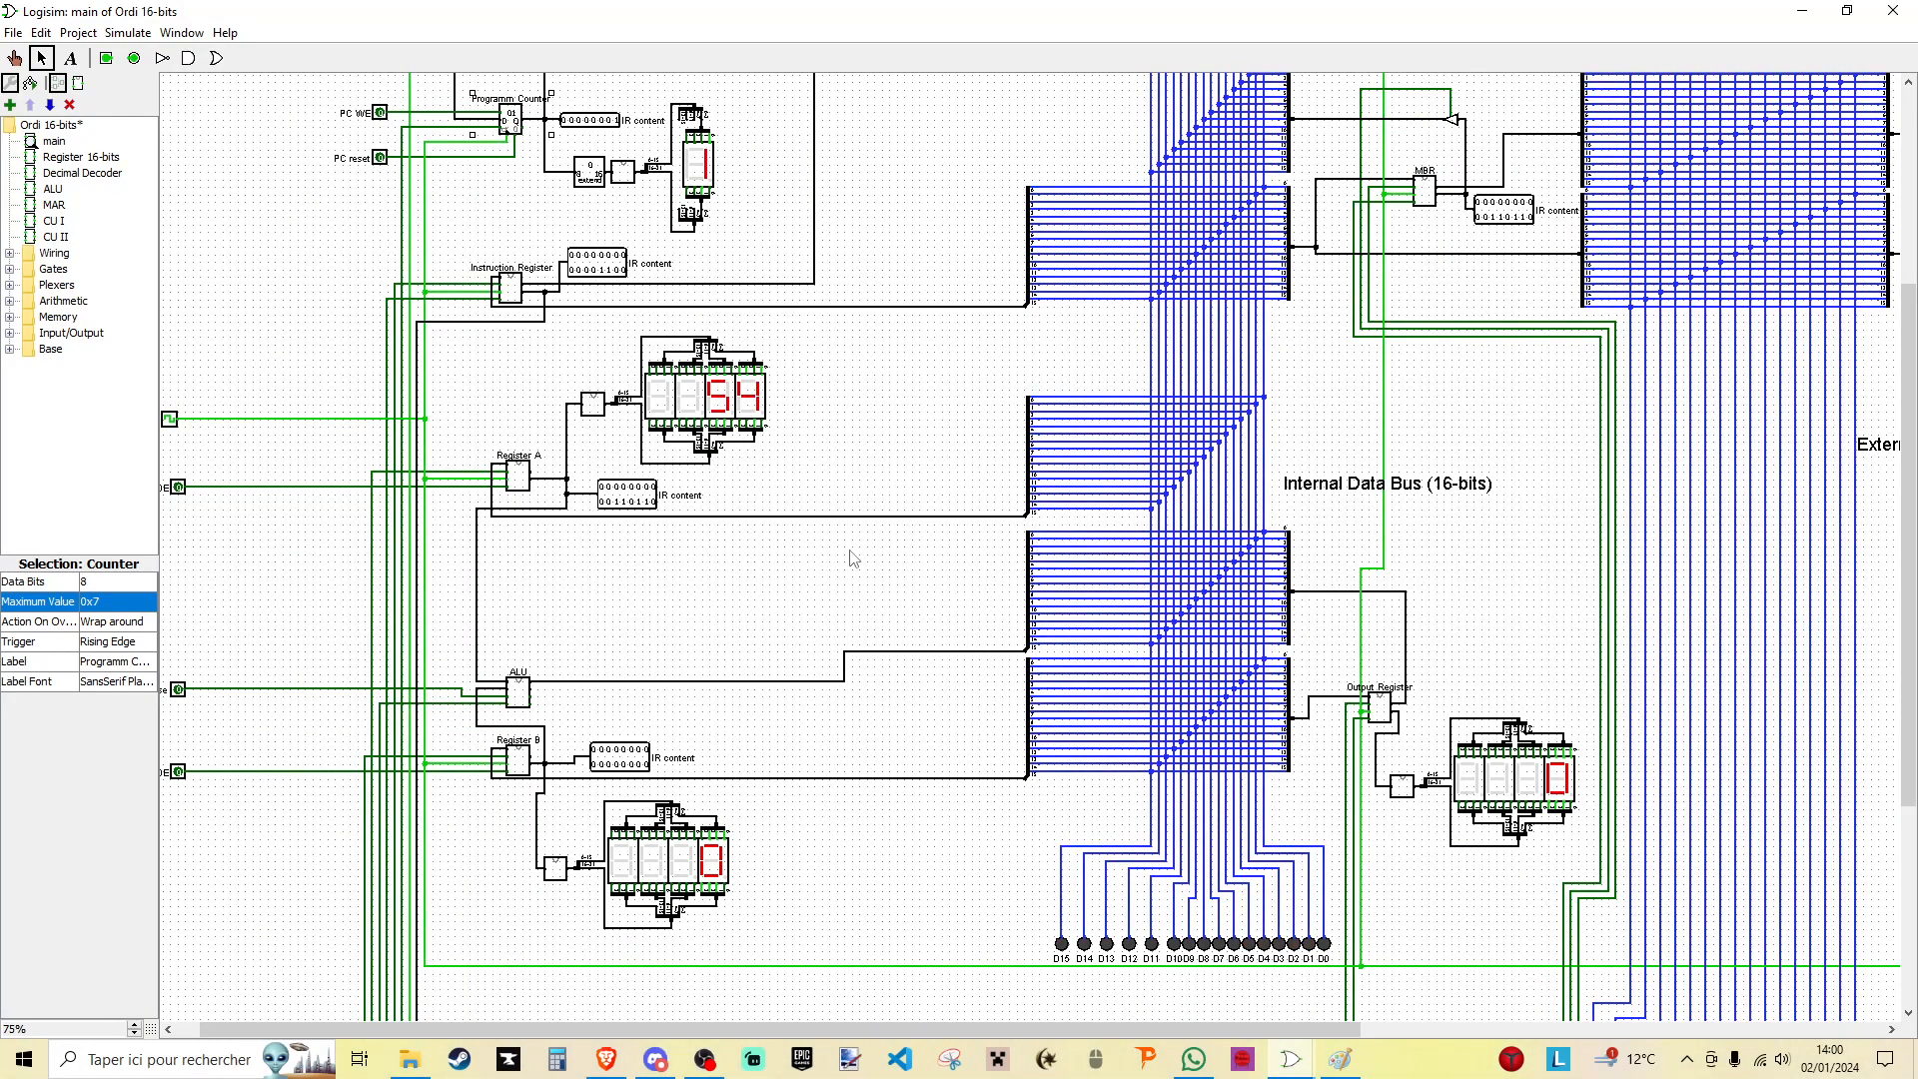
drag(989, 1028, 1513, 1029)
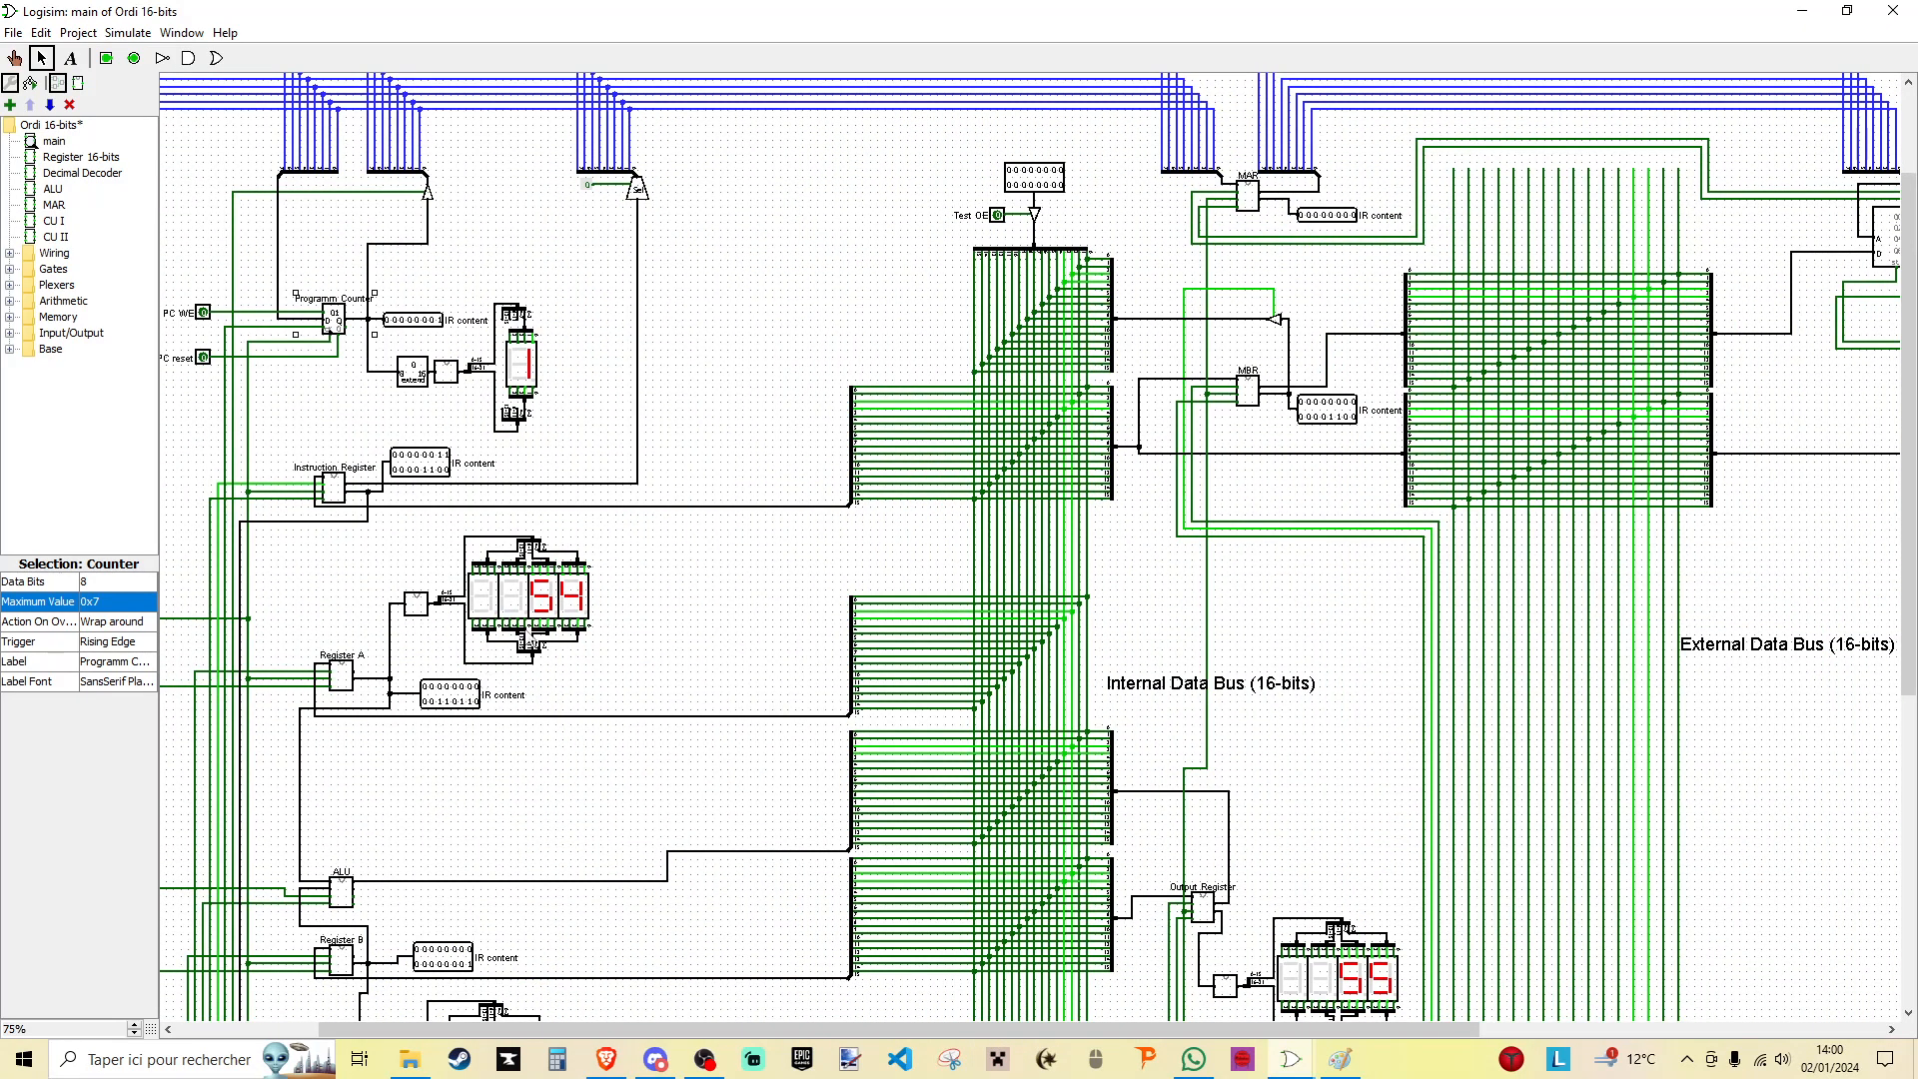
right_click(415, 611)
click(416, 603)
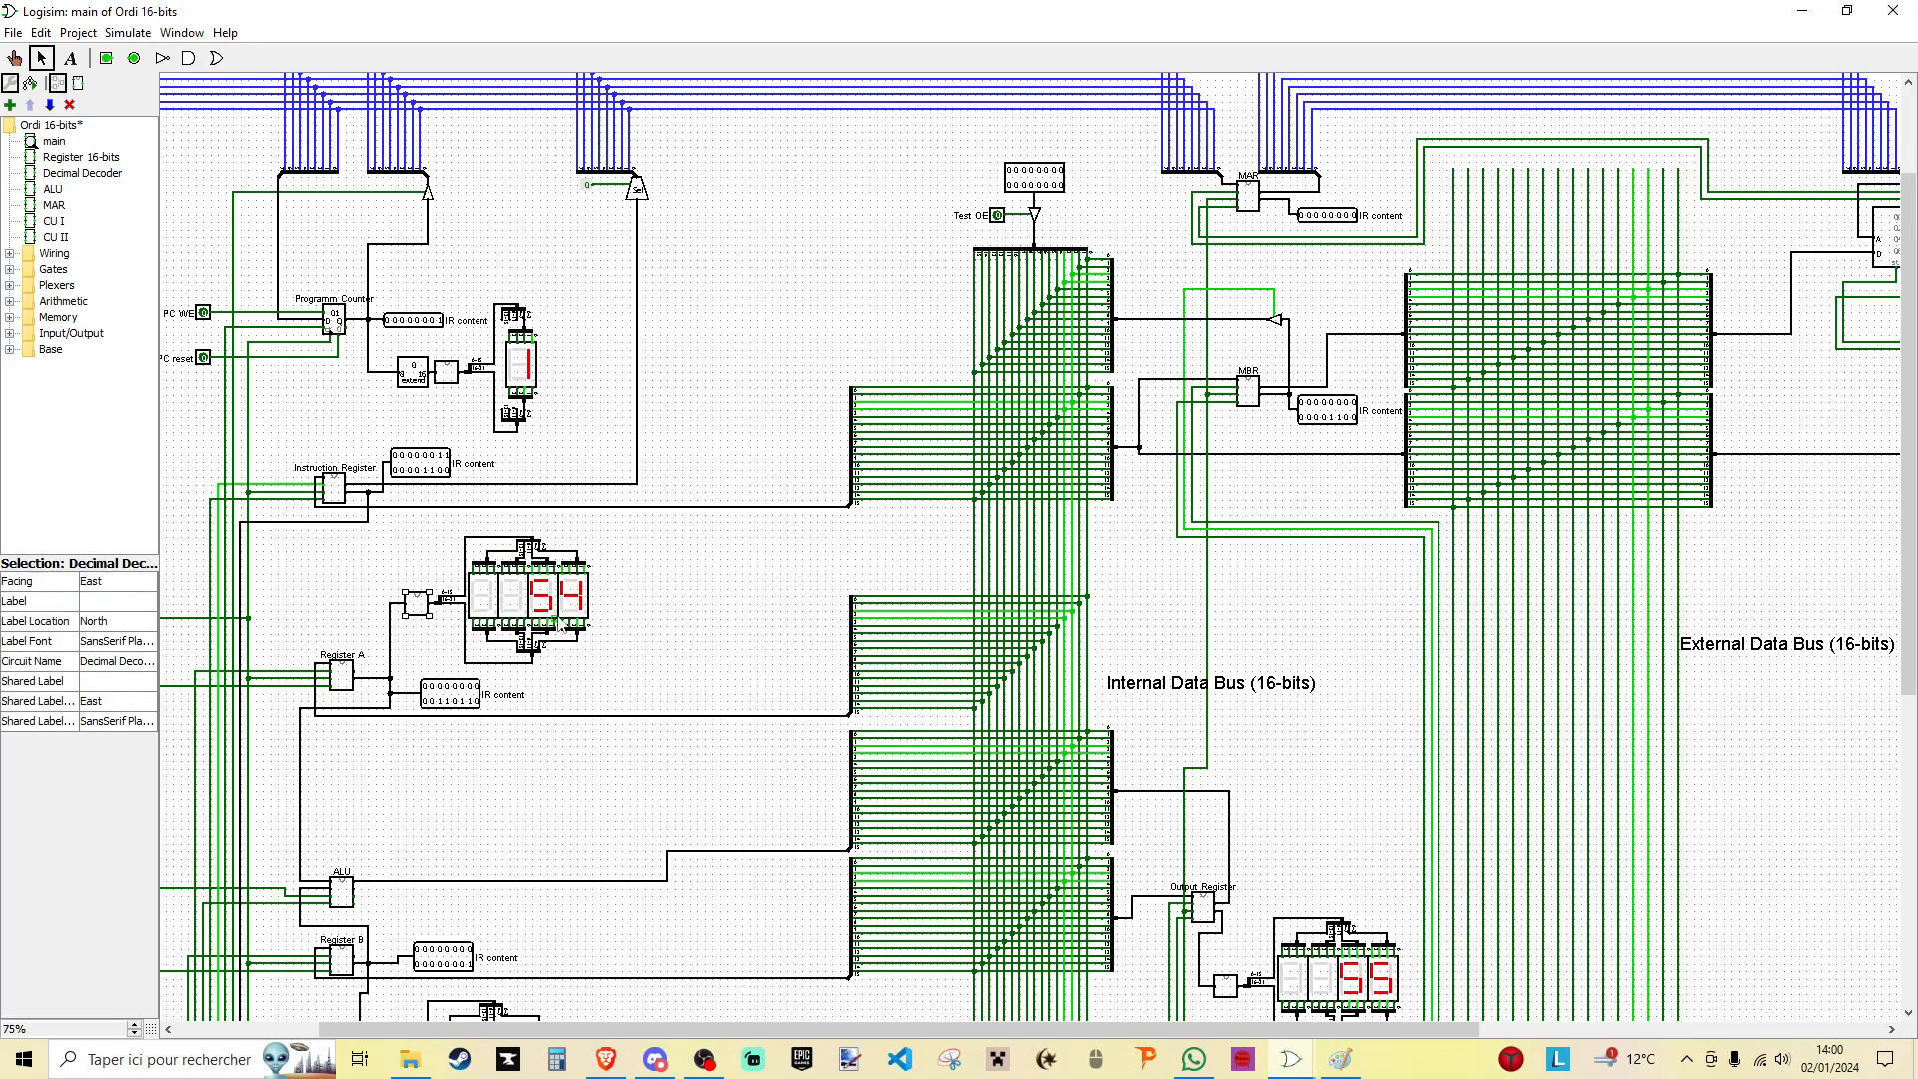
scroll(754, 636, down, 5)
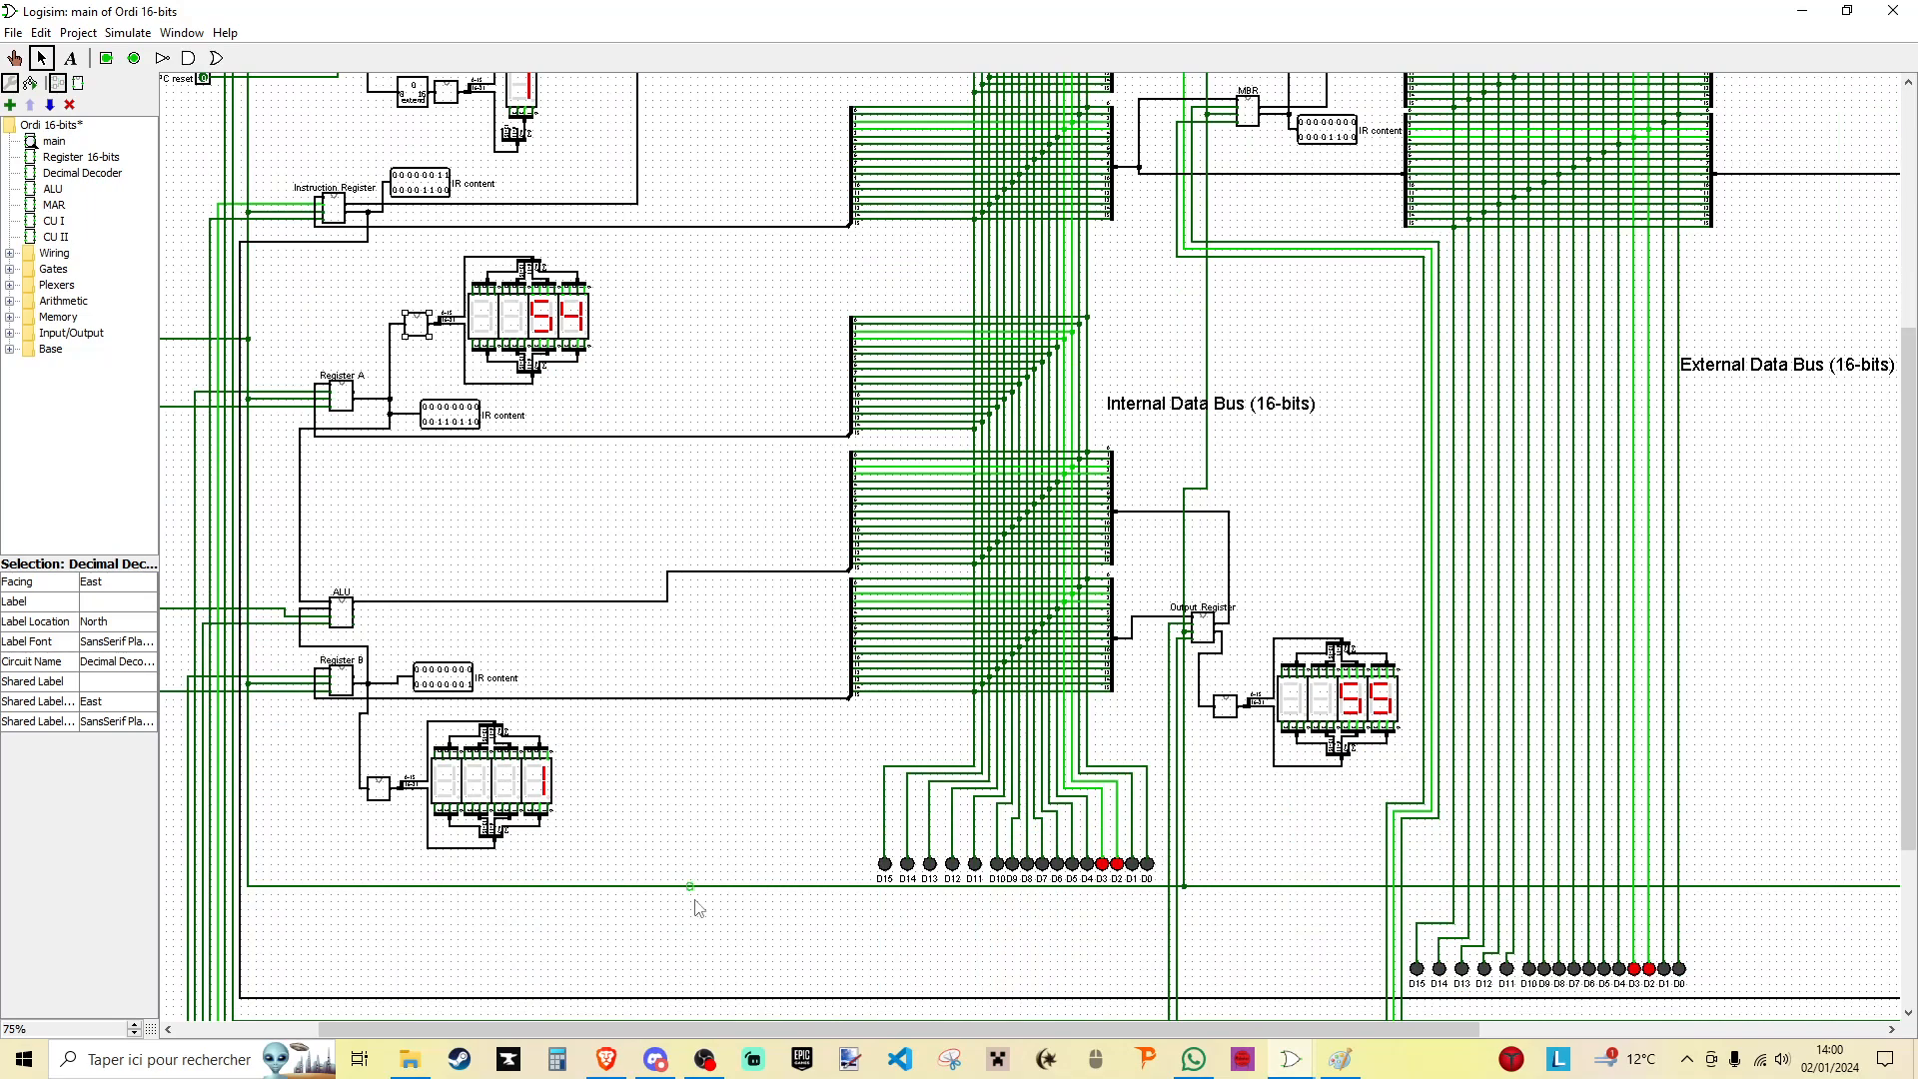
drag(770, 1027, 733, 1021)
scroll(530, 467, up, 1)
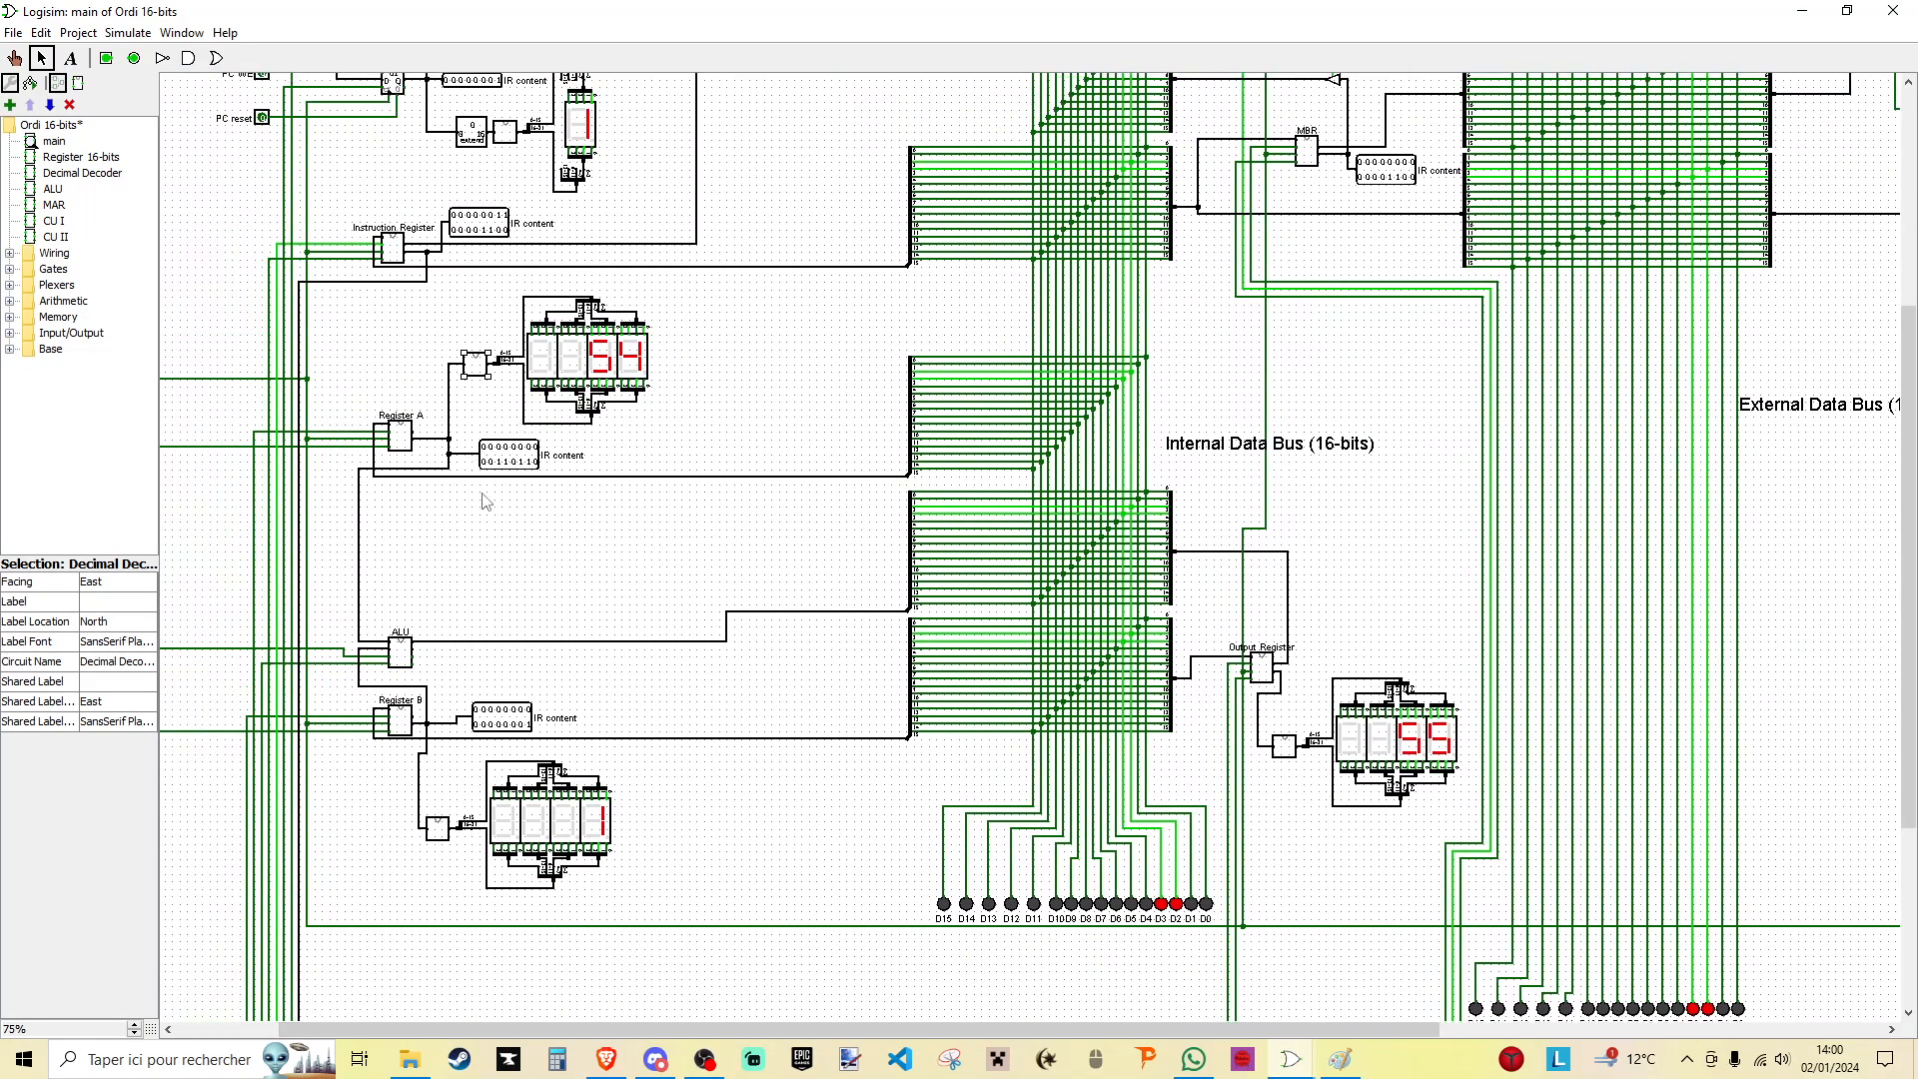
- Open the RAM contents in the hex editor to check the stored result, and close it again
scroll(1094, 664, up, 2)
drag(992, 1025, 1246, 1024)
scroll(1298, 600, up, 3)
right_click(1598, 189)
click(1643, 254)
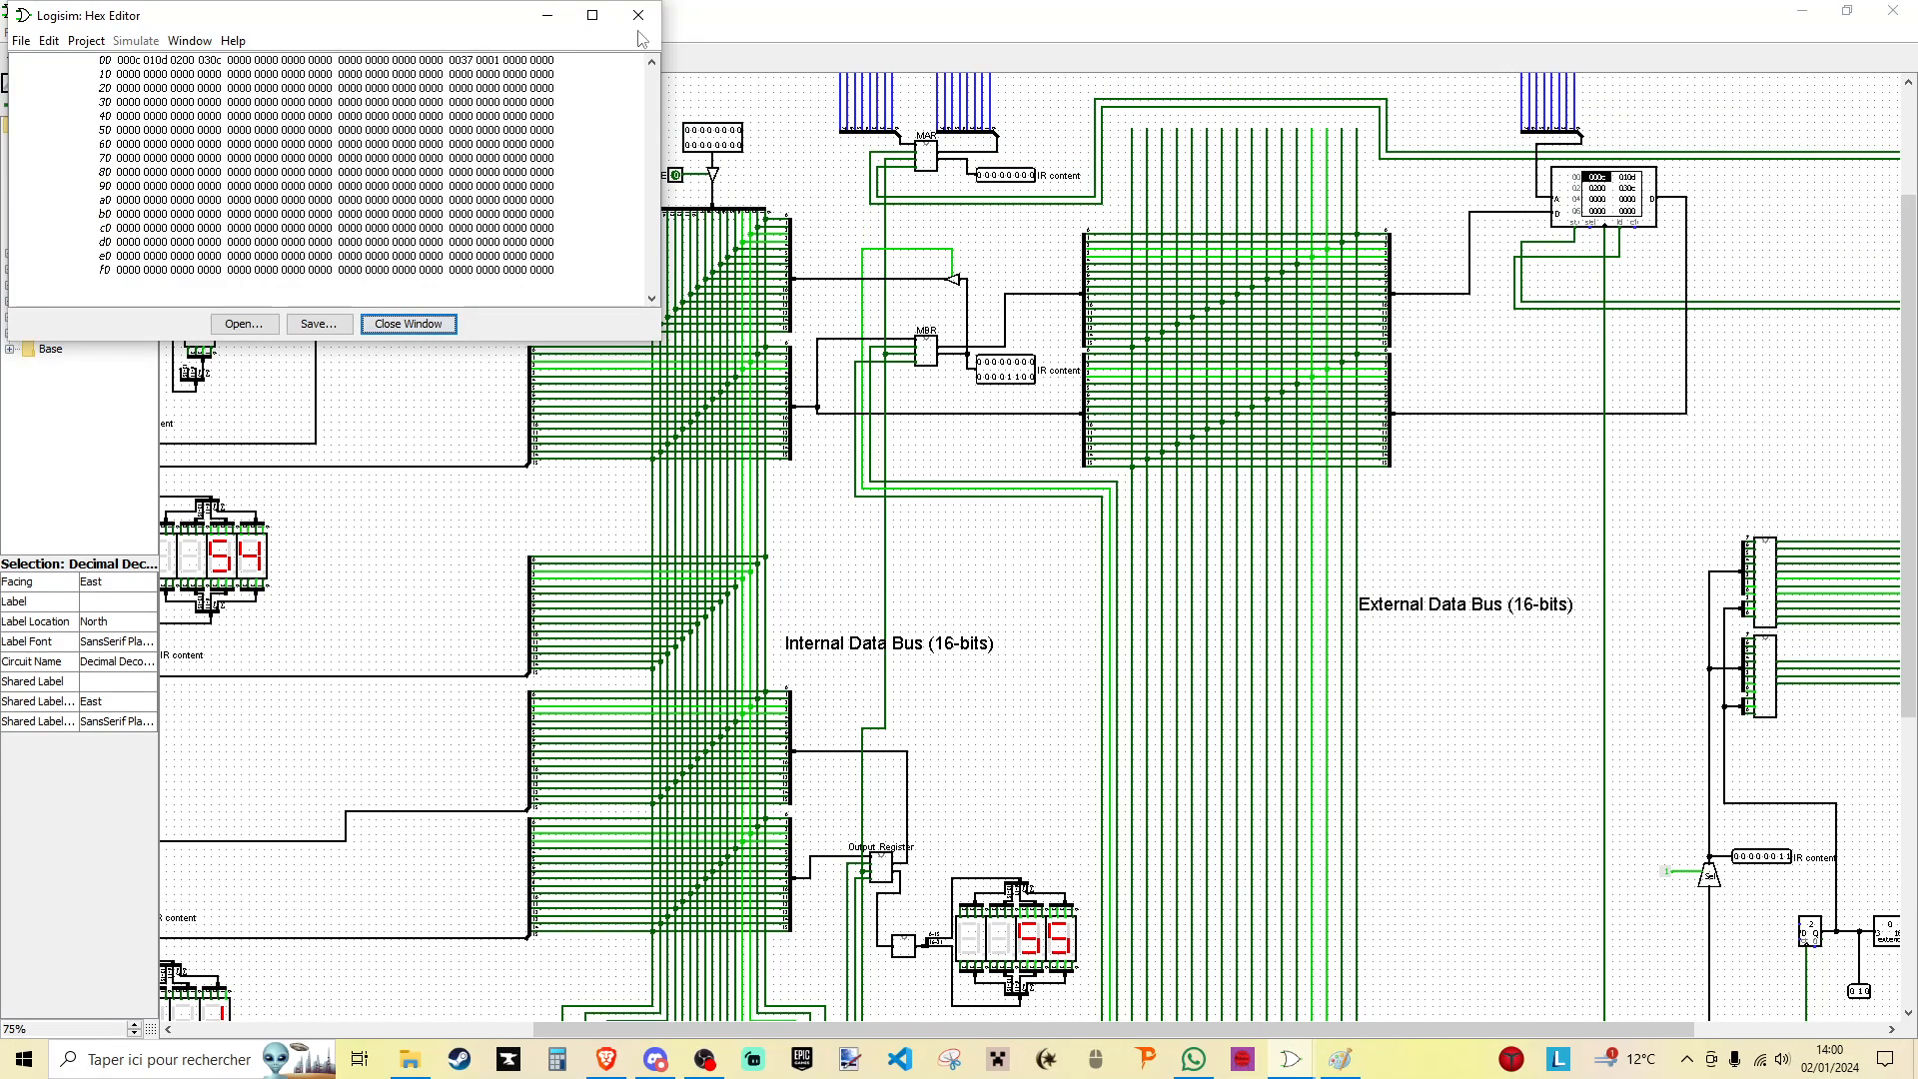
click(408, 323)
- Review the registers in the main circuit and enable continuous clock ticks so the program loops automatically
scroll(1199, 649, down, 3)
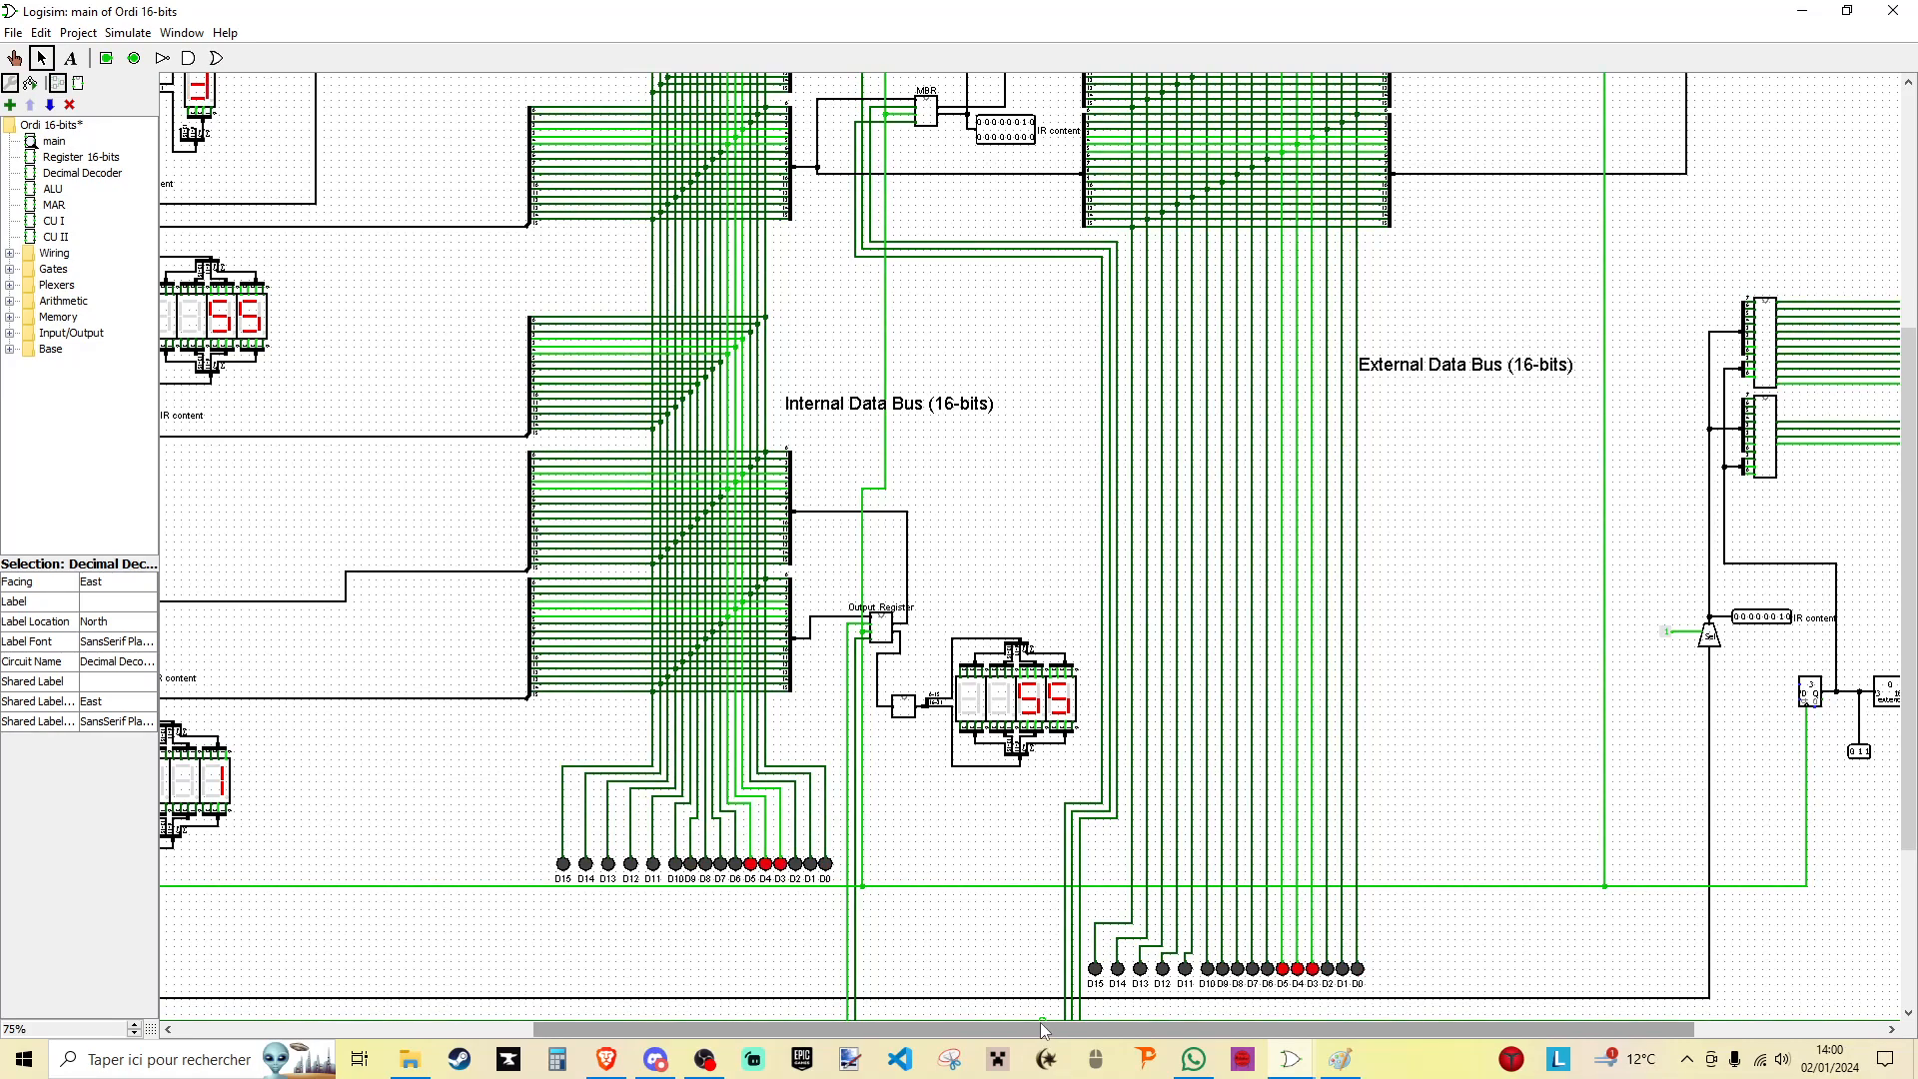
drag(1011, 1021, 569, 934)
scroll(761, 143, up, 5)
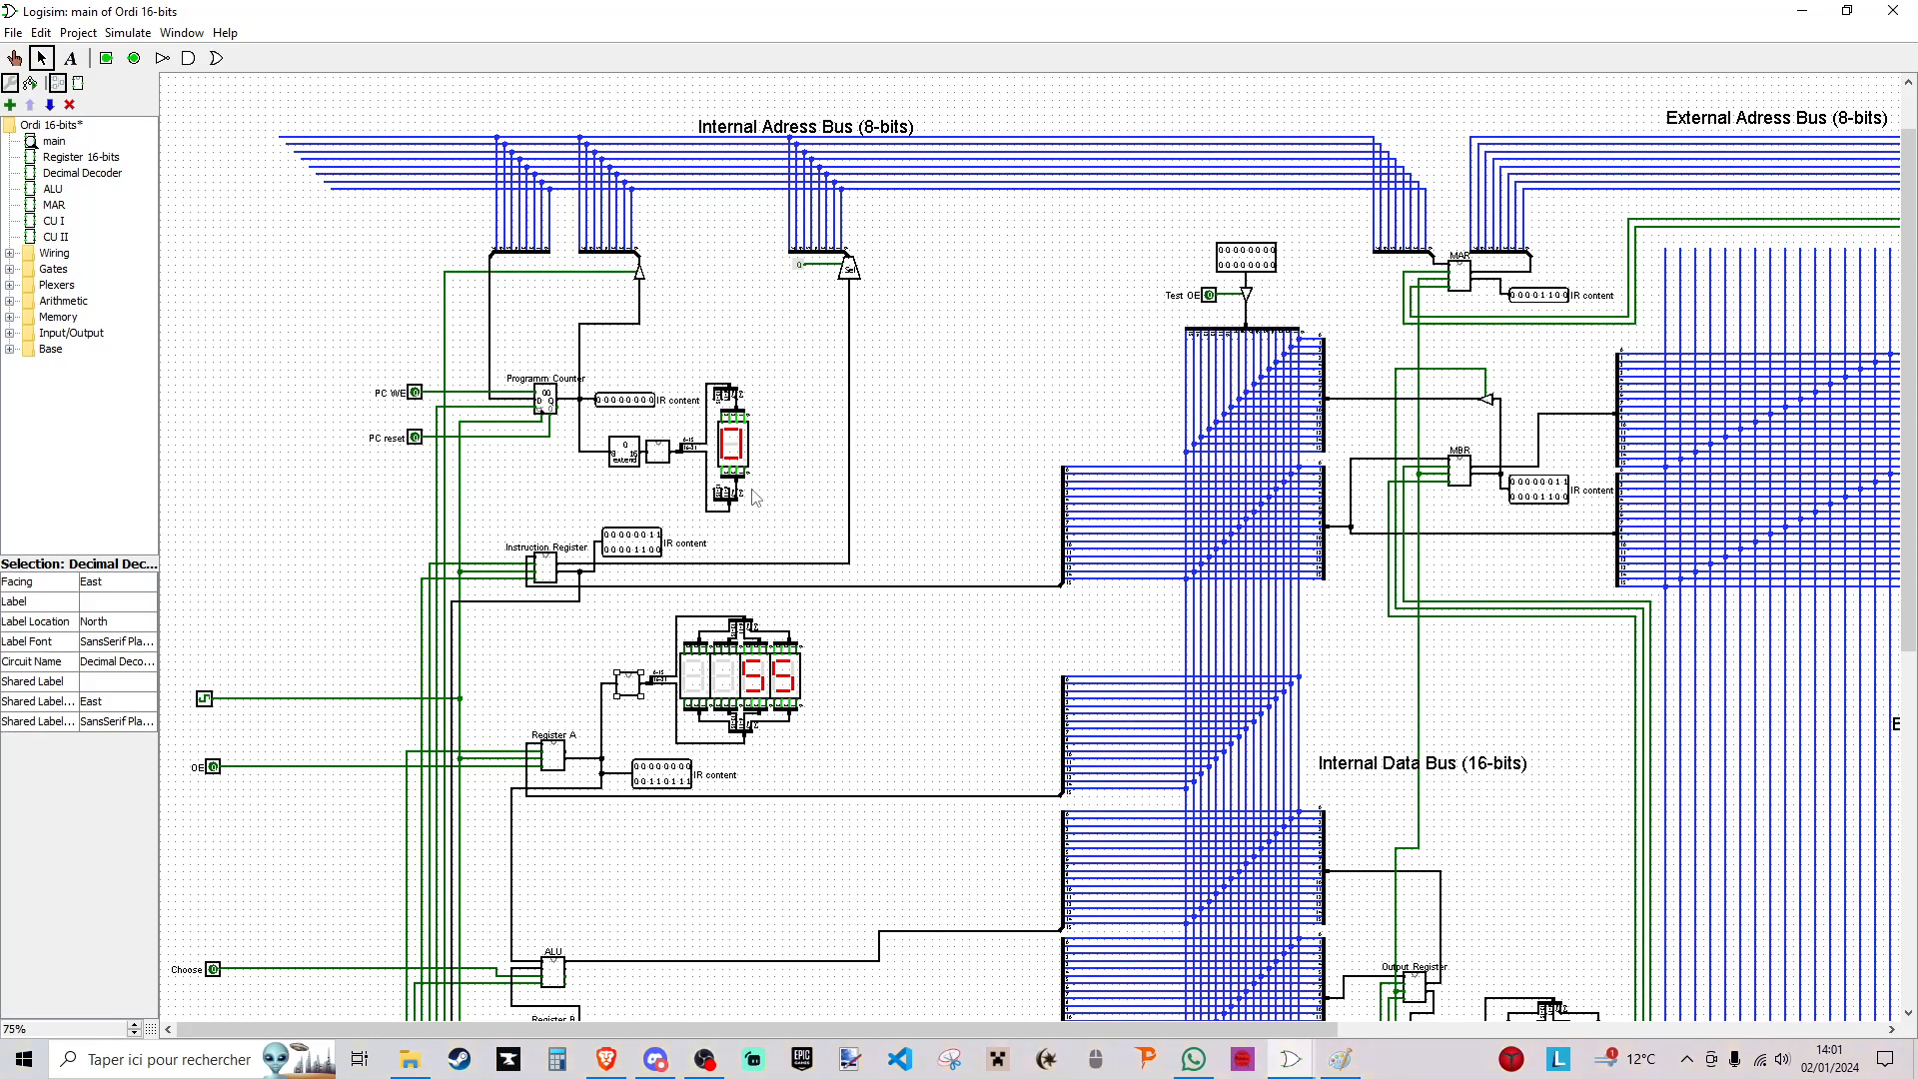
click(128, 32)
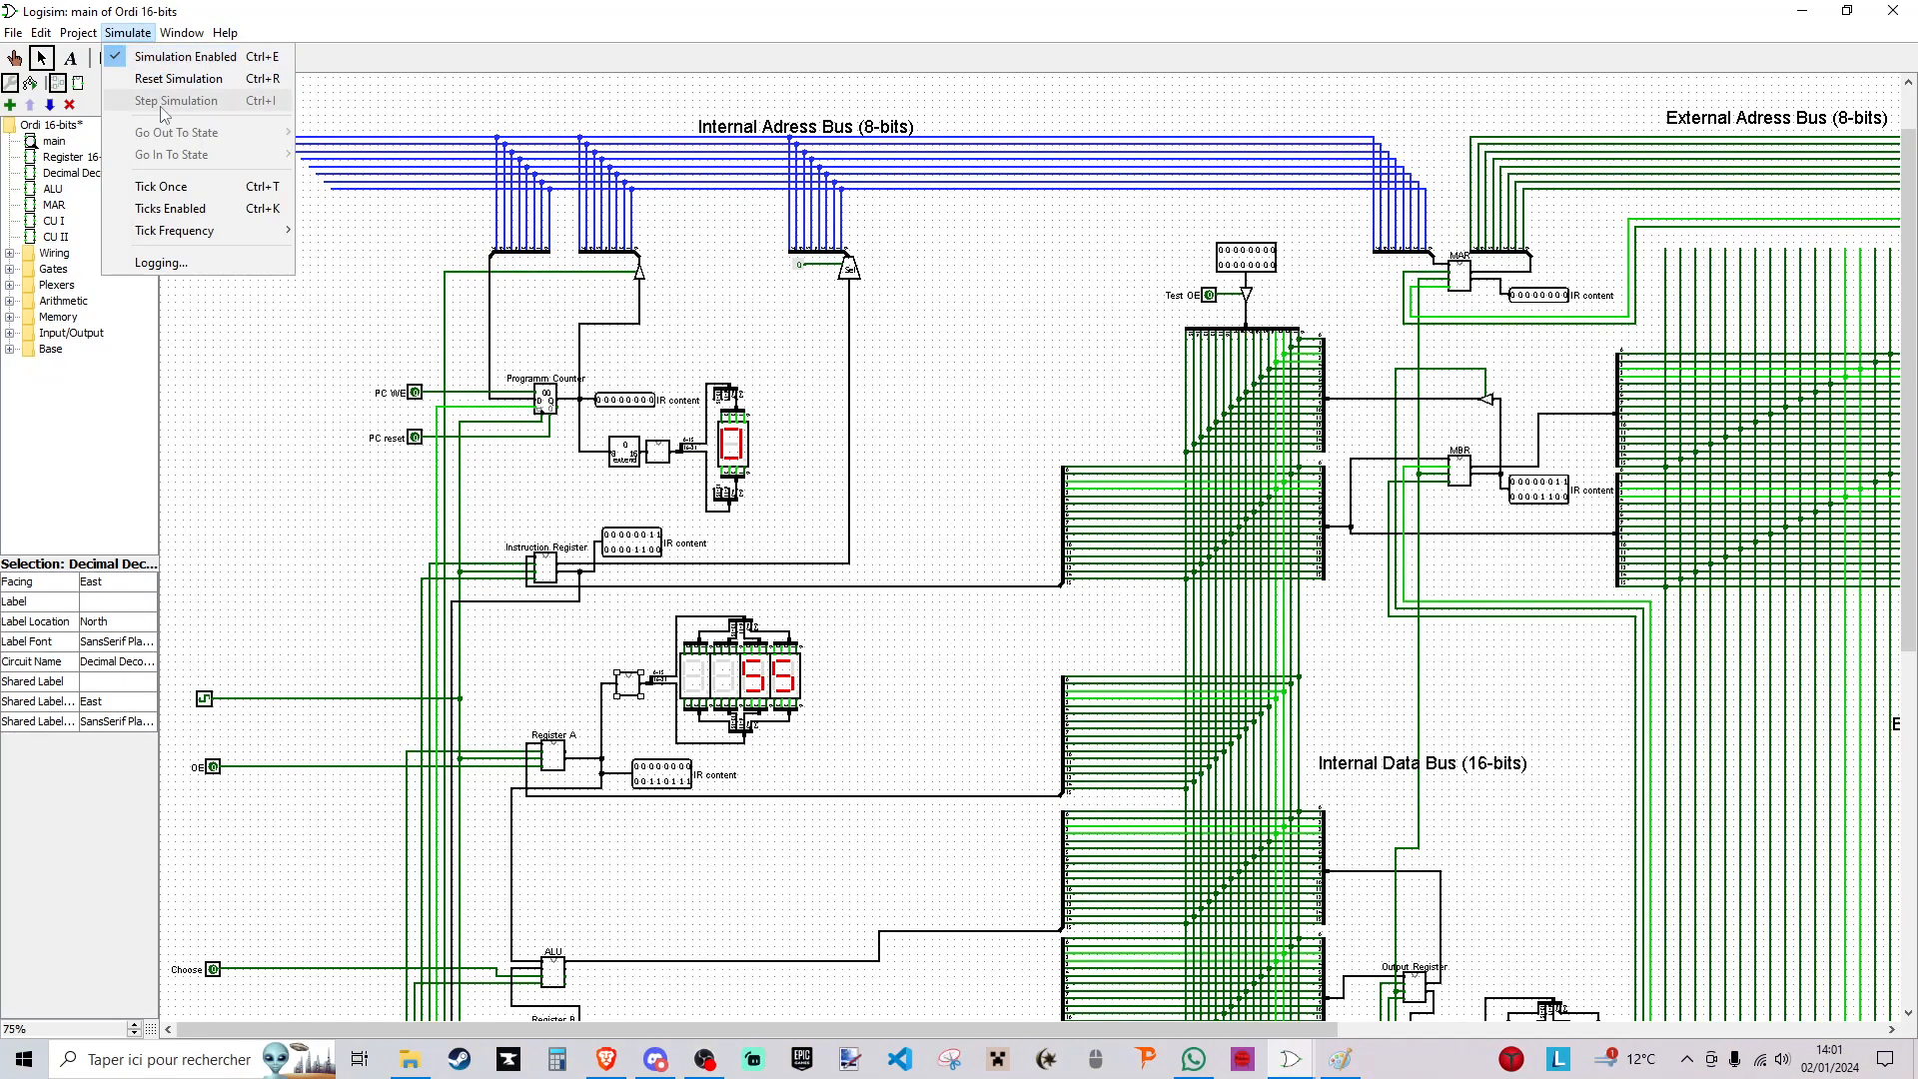
click(193, 211)
- Watch the RAM contents in the hex editor while the program loops, and close the editor
scroll(985, 743, down, 5)
drag(1037, 1029, 1355, 1027)
scroll(1619, 300, up, 4)
right_click(1618, 255)
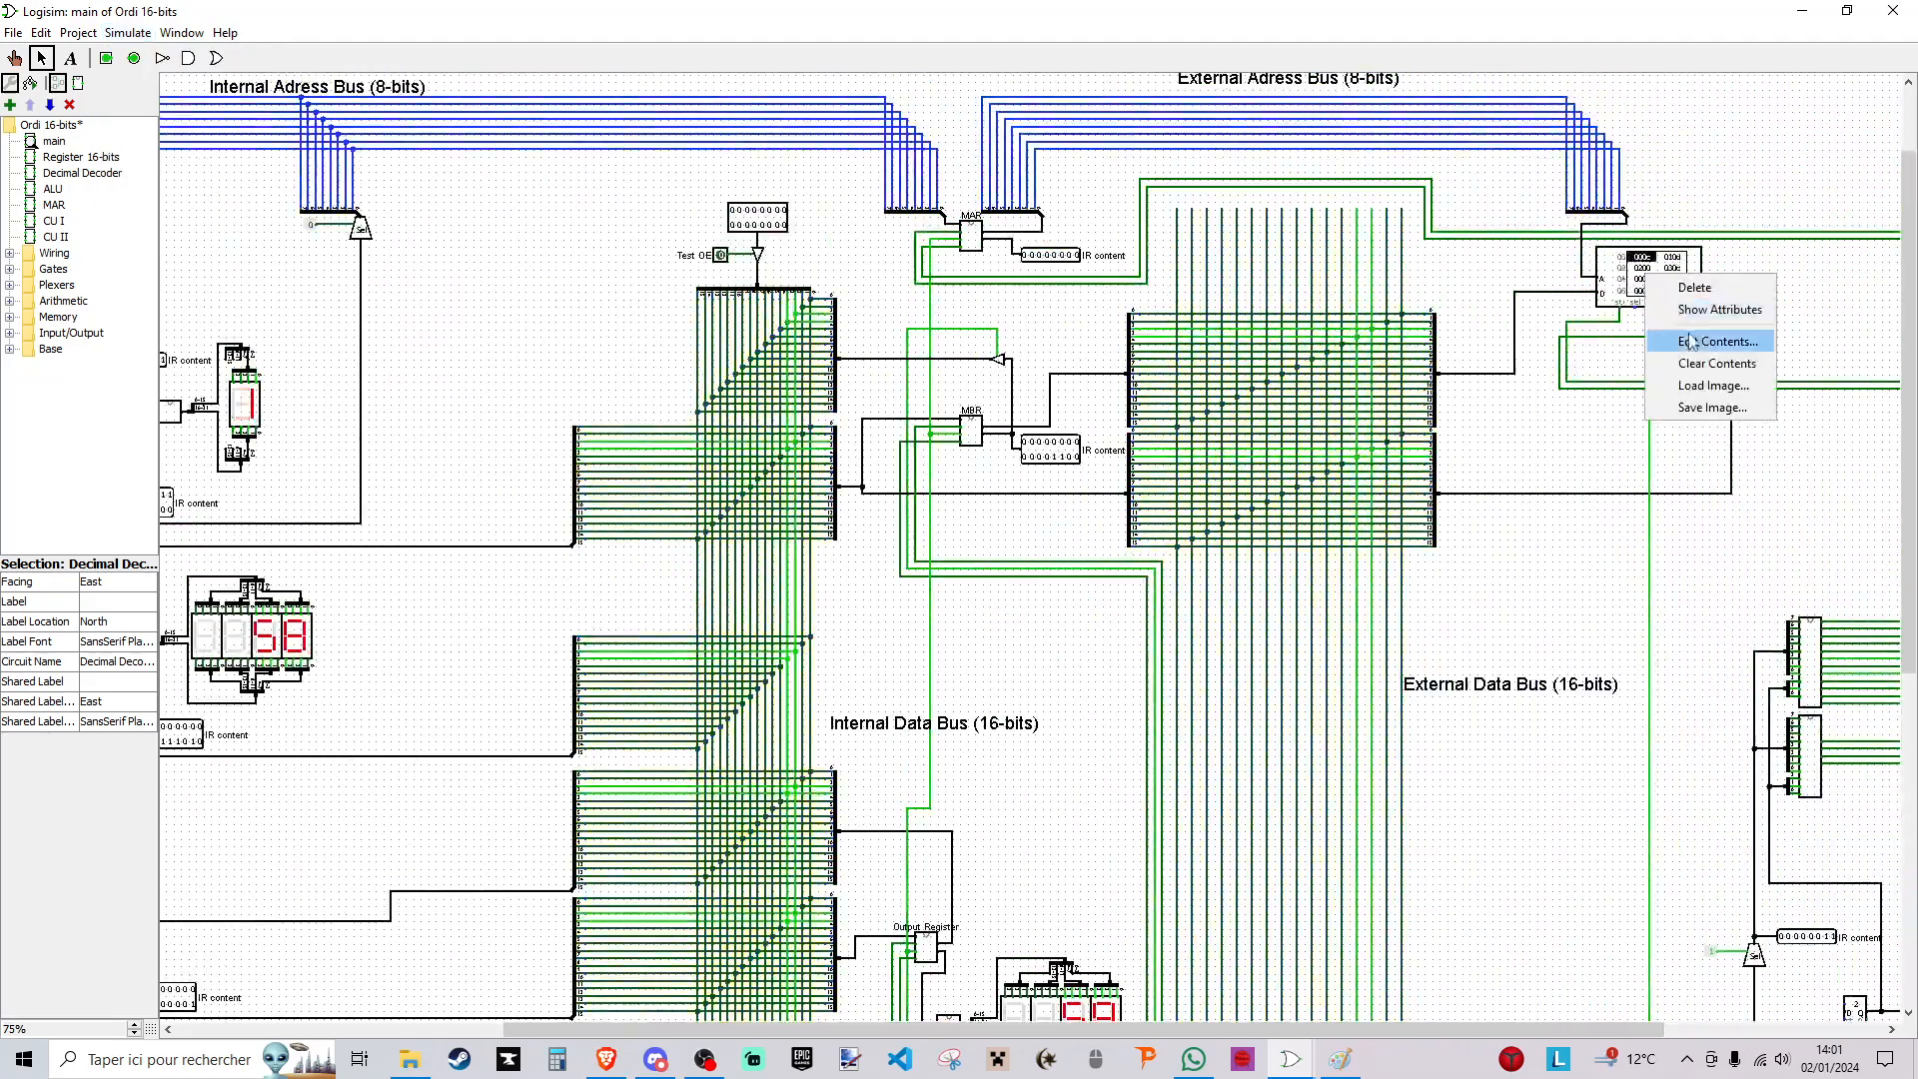
click(1683, 339)
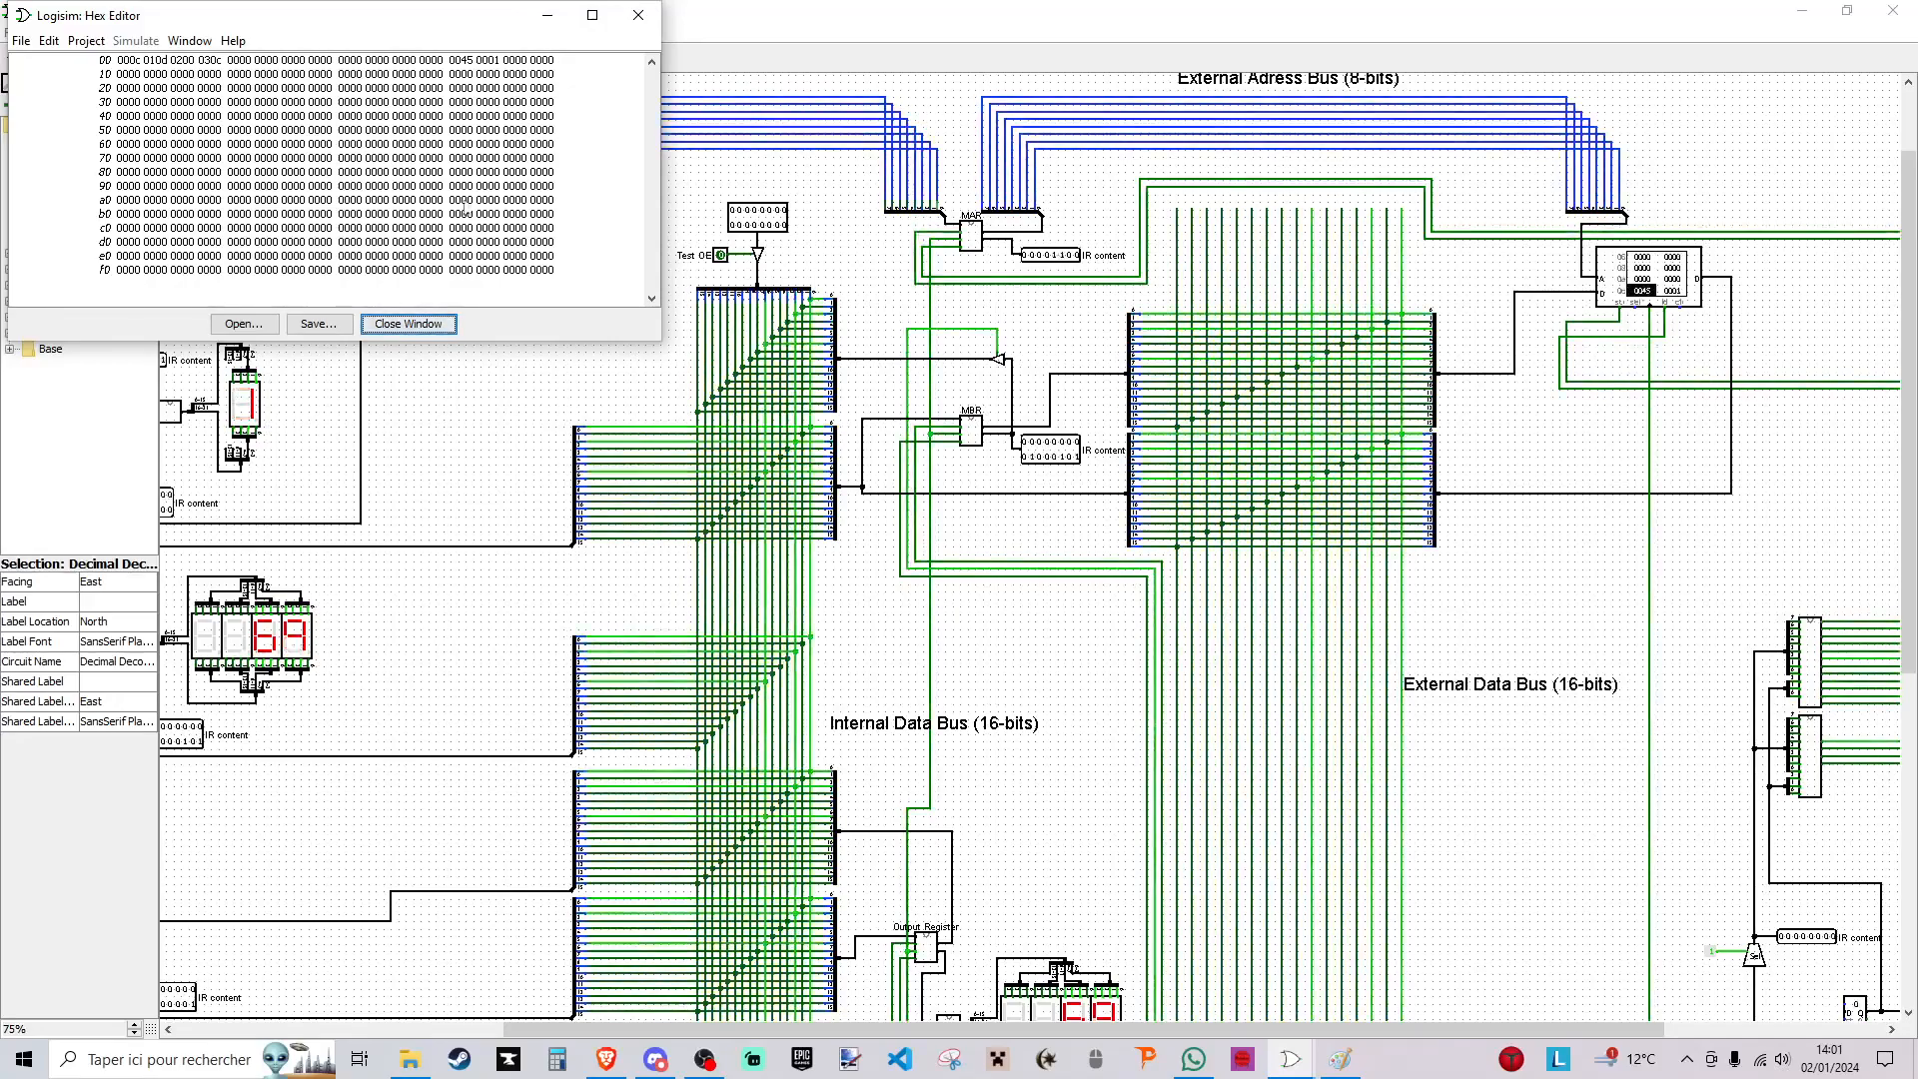
click(398, 324)
- Stop the automatic clock ticks and set the word at RAM address 0d to 0002
click(128, 32)
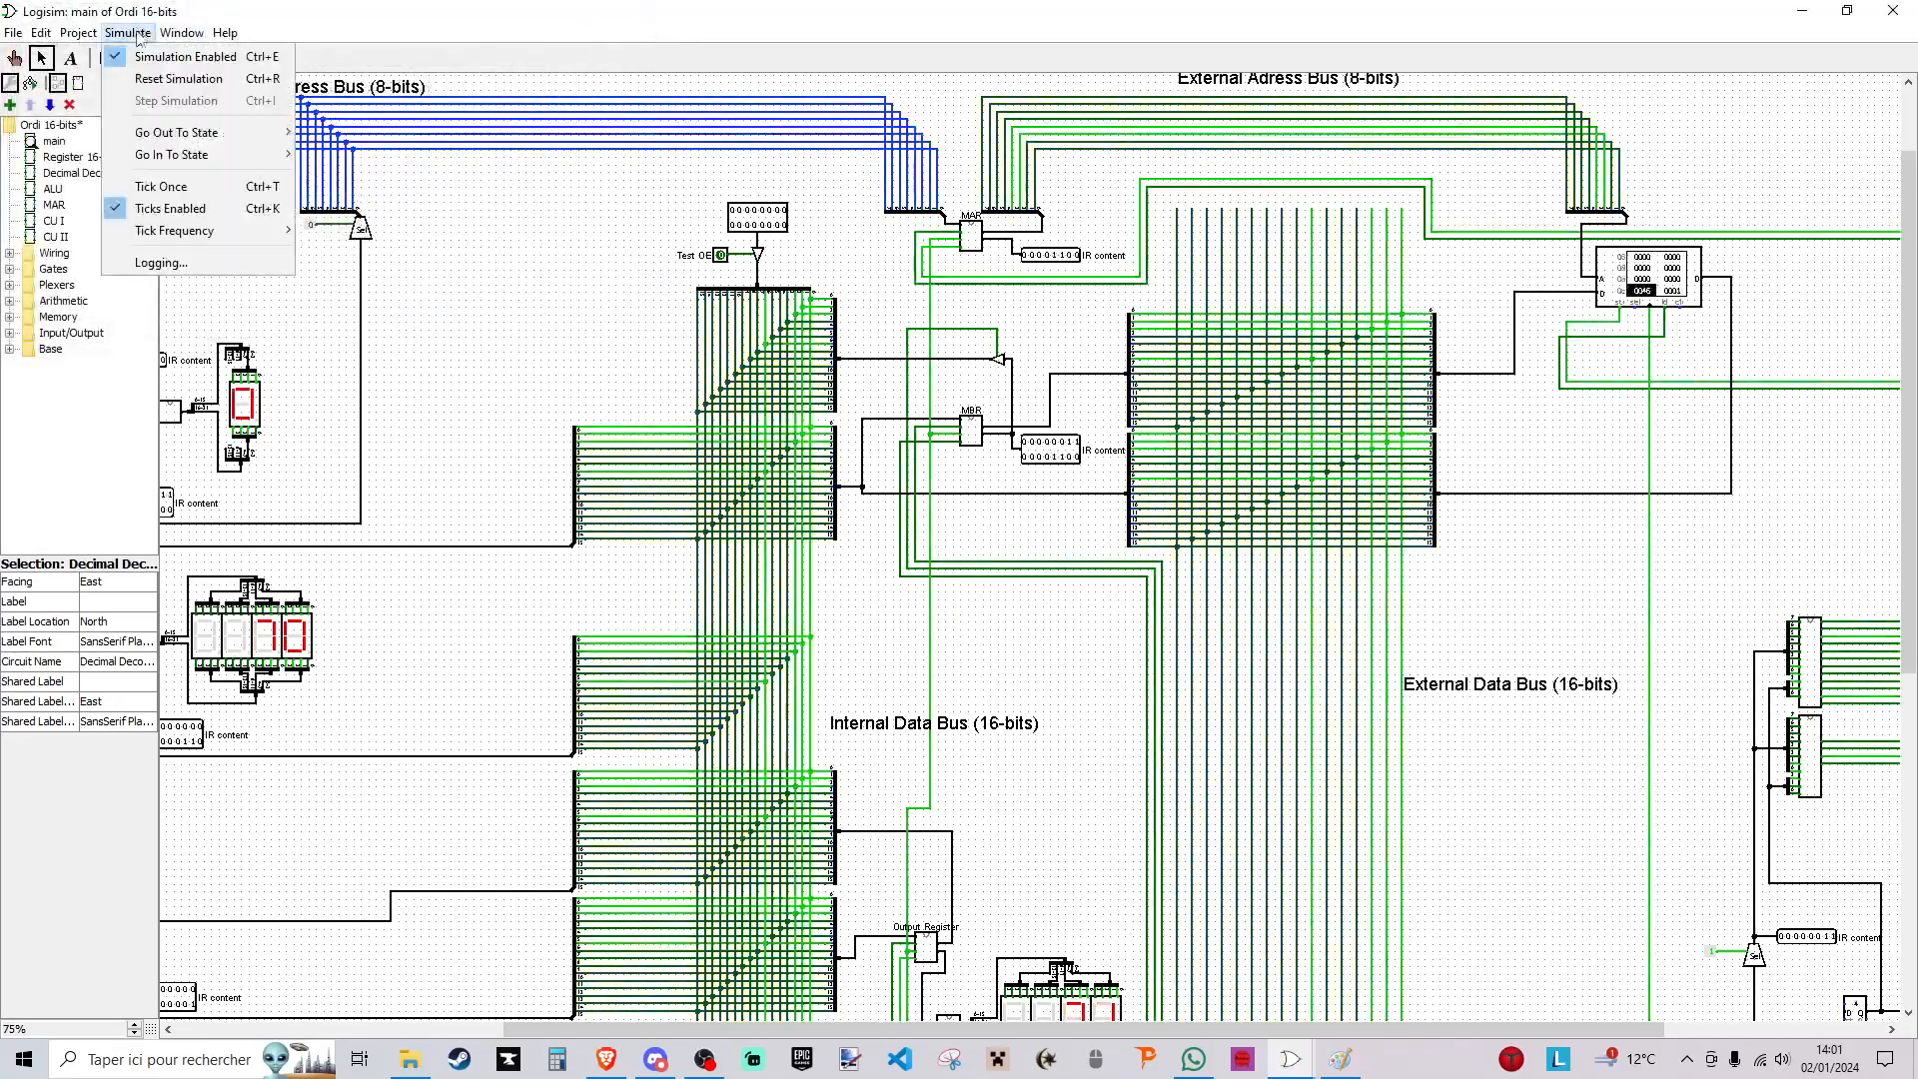
click(199, 210)
right_click(1621, 290)
click(1686, 321)
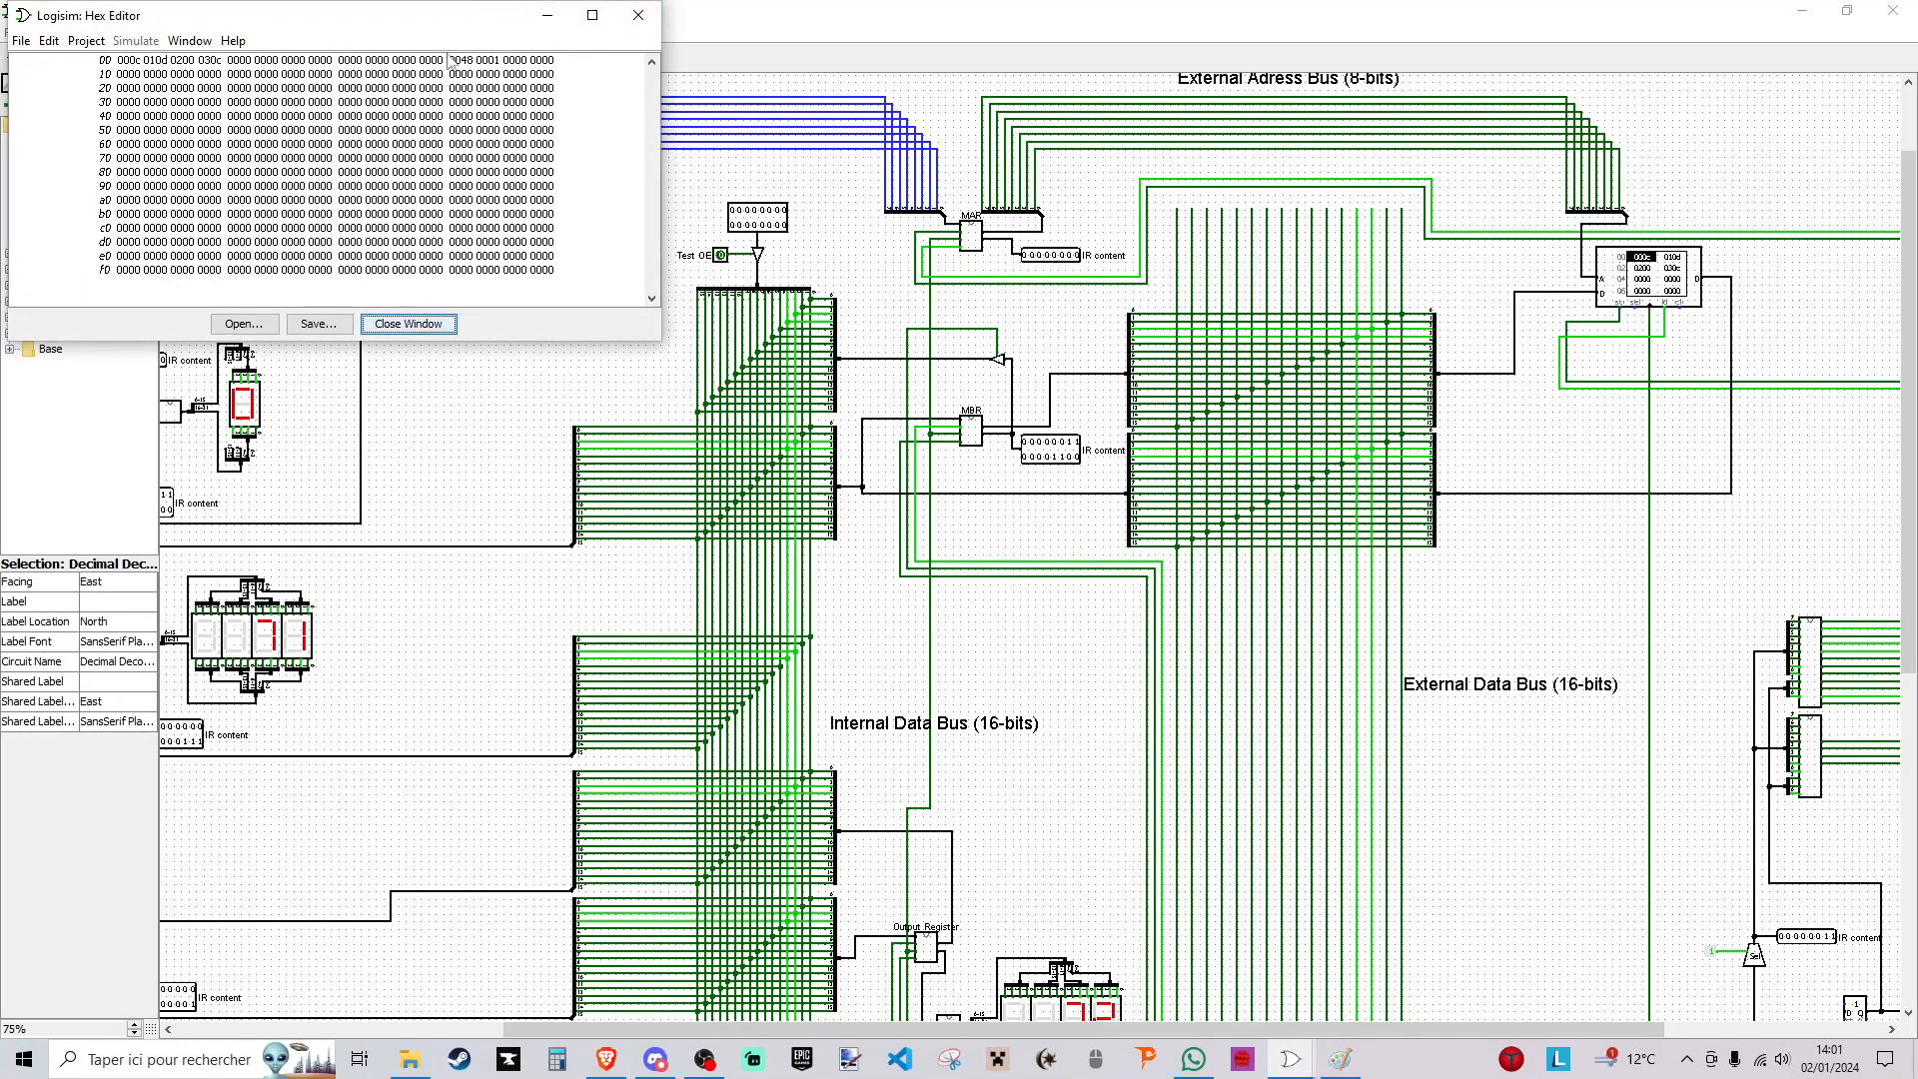
click(489, 62)
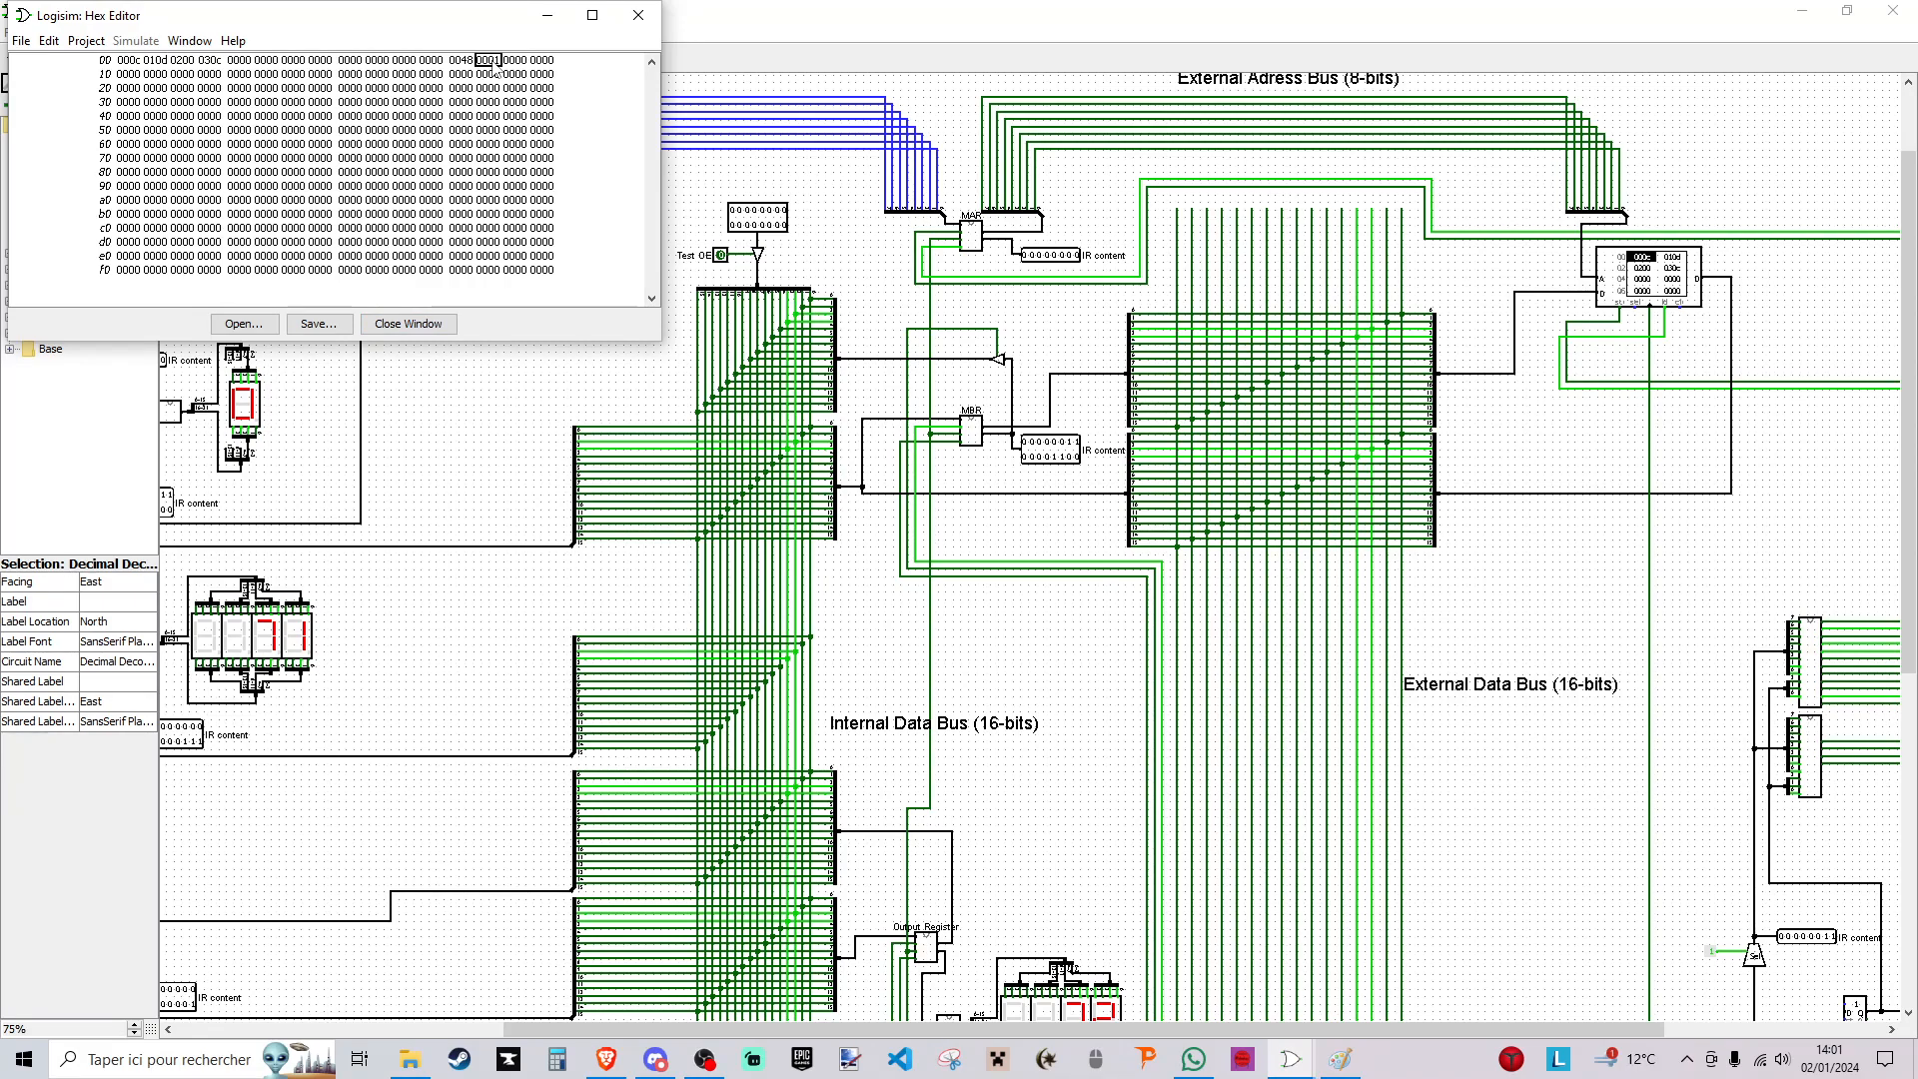
click(400, 325)
- Restart the automatic clock ticks, watch the word at RAM address 0c in the hex editor, and close the editor
click(128, 32)
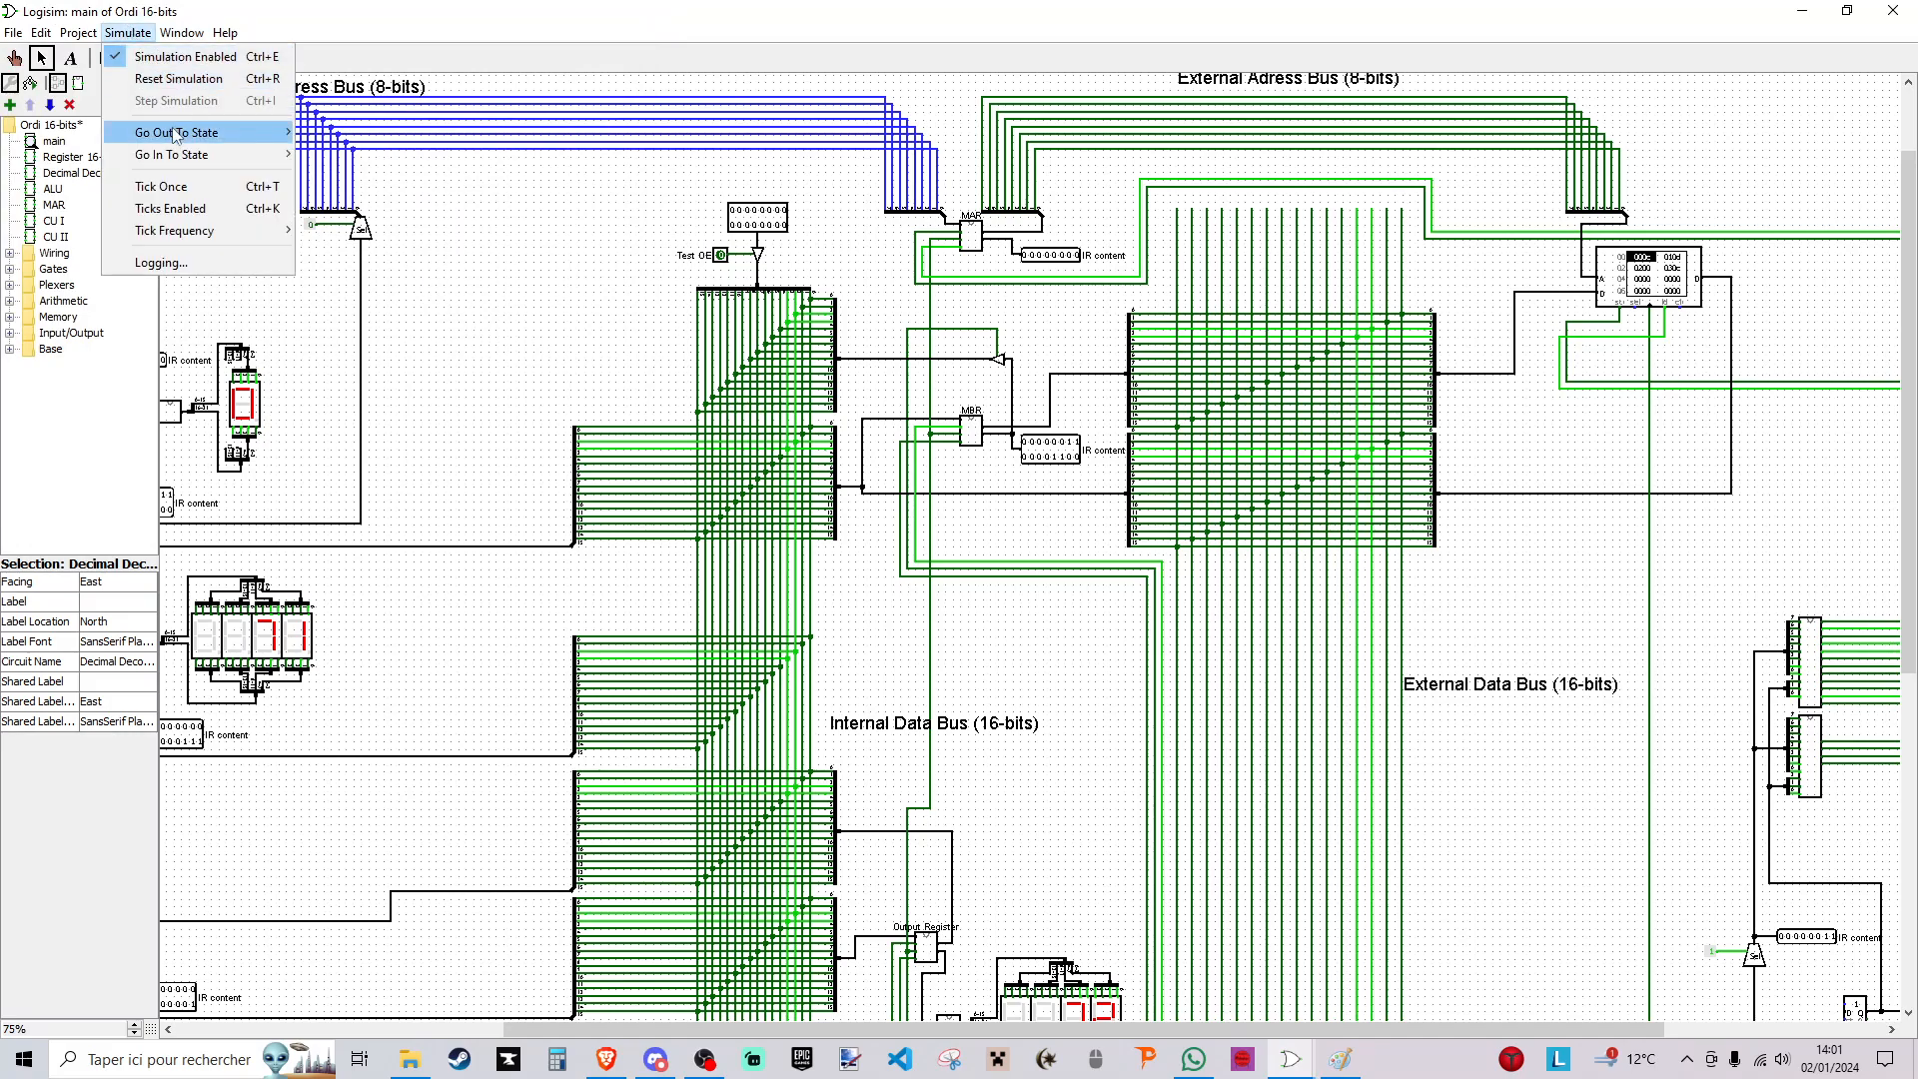
click(200, 208)
right_click(1618, 285)
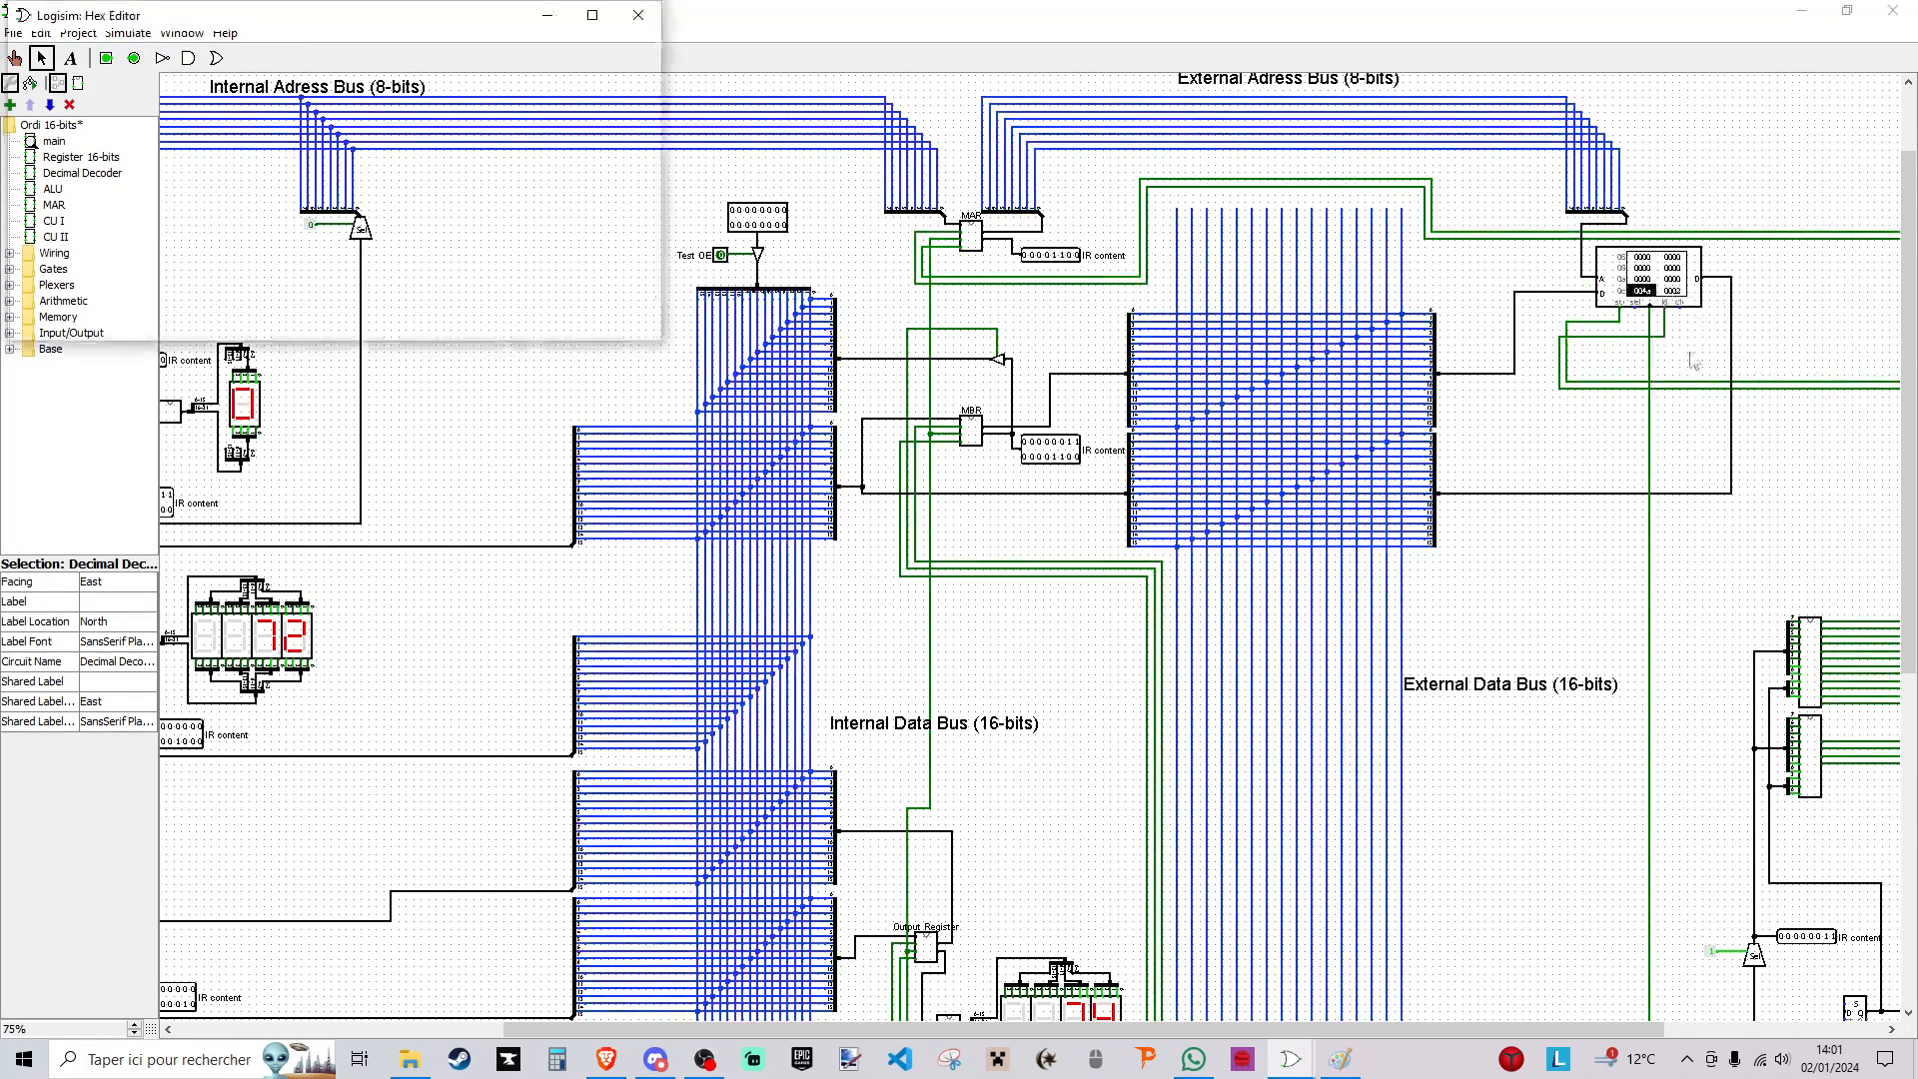
click(1597, 351)
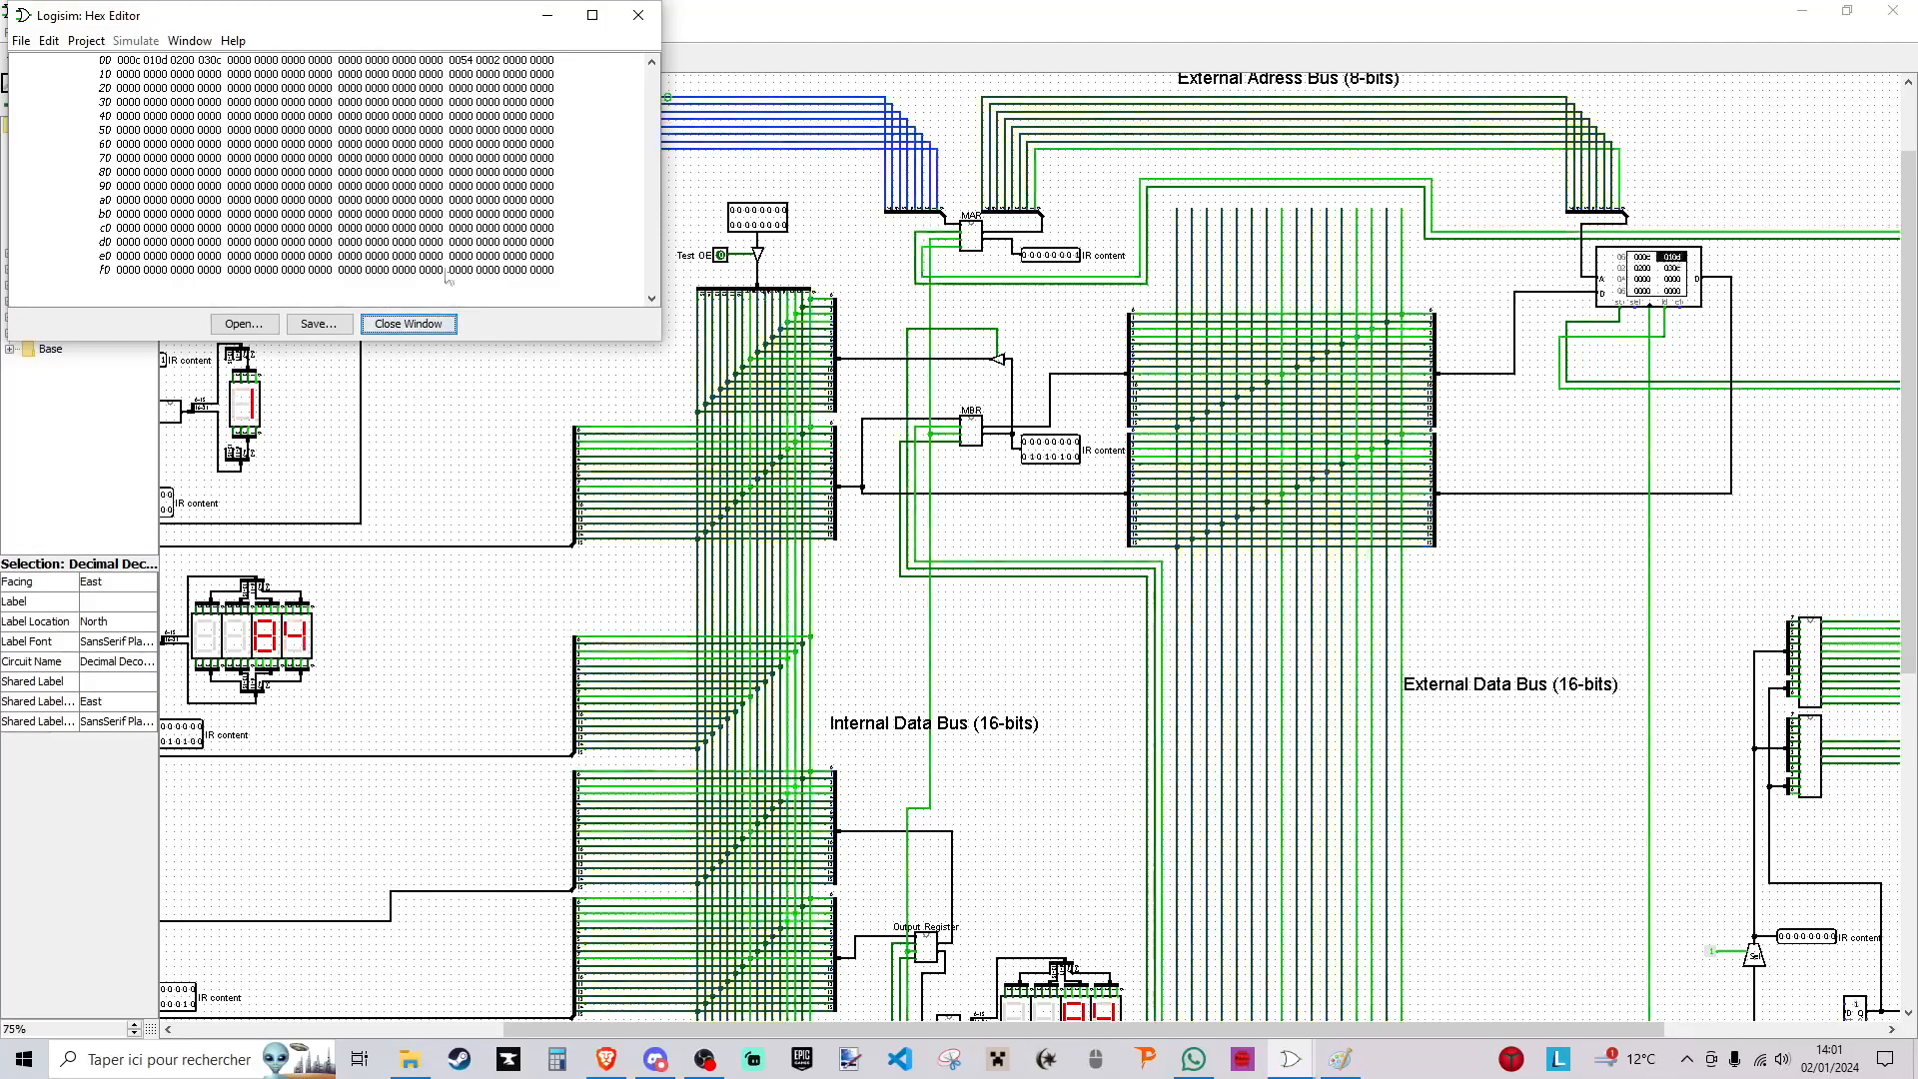
click(372, 327)
- Stop the automatic clock ticks and bring Register A, Register B and the output register into view
click(121, 32)
click(170, 207)
scroll(1124, 1016, down, 3)
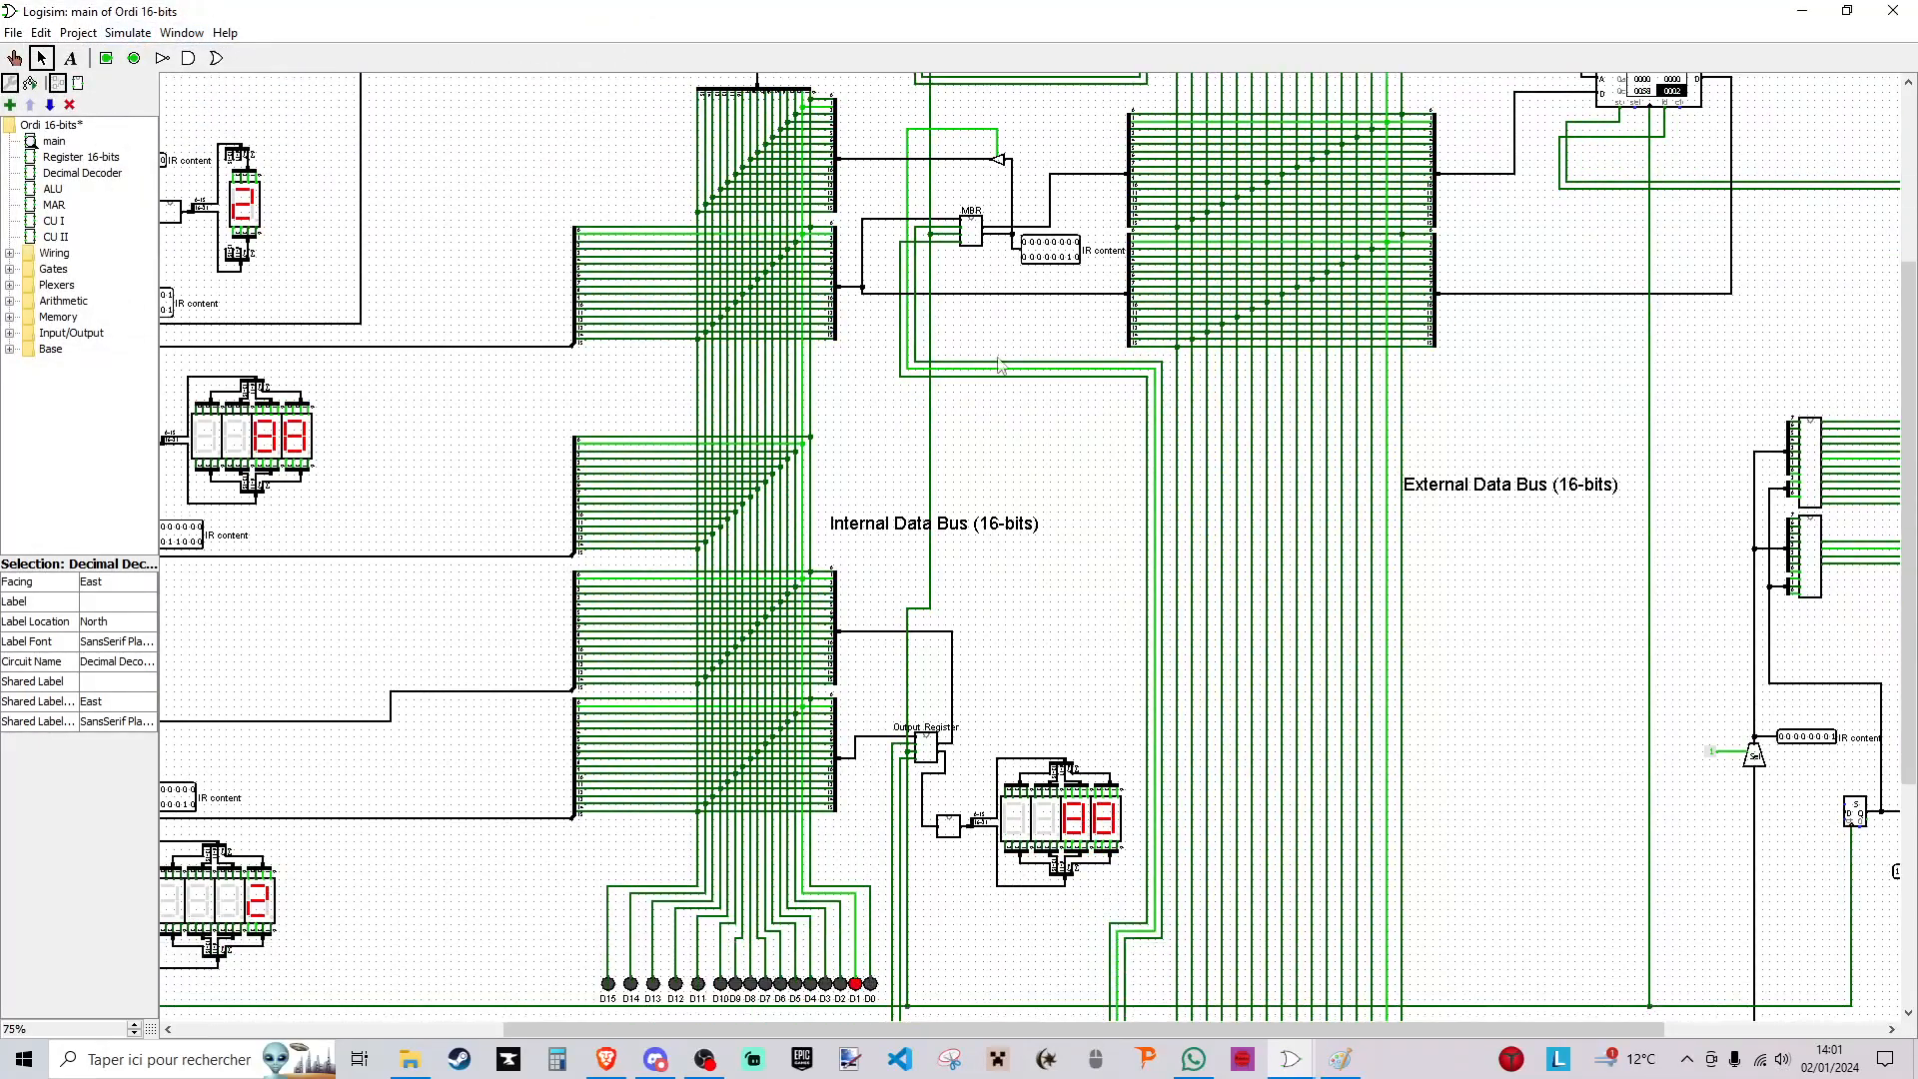
drag(1123, 1029, 937, 1029)
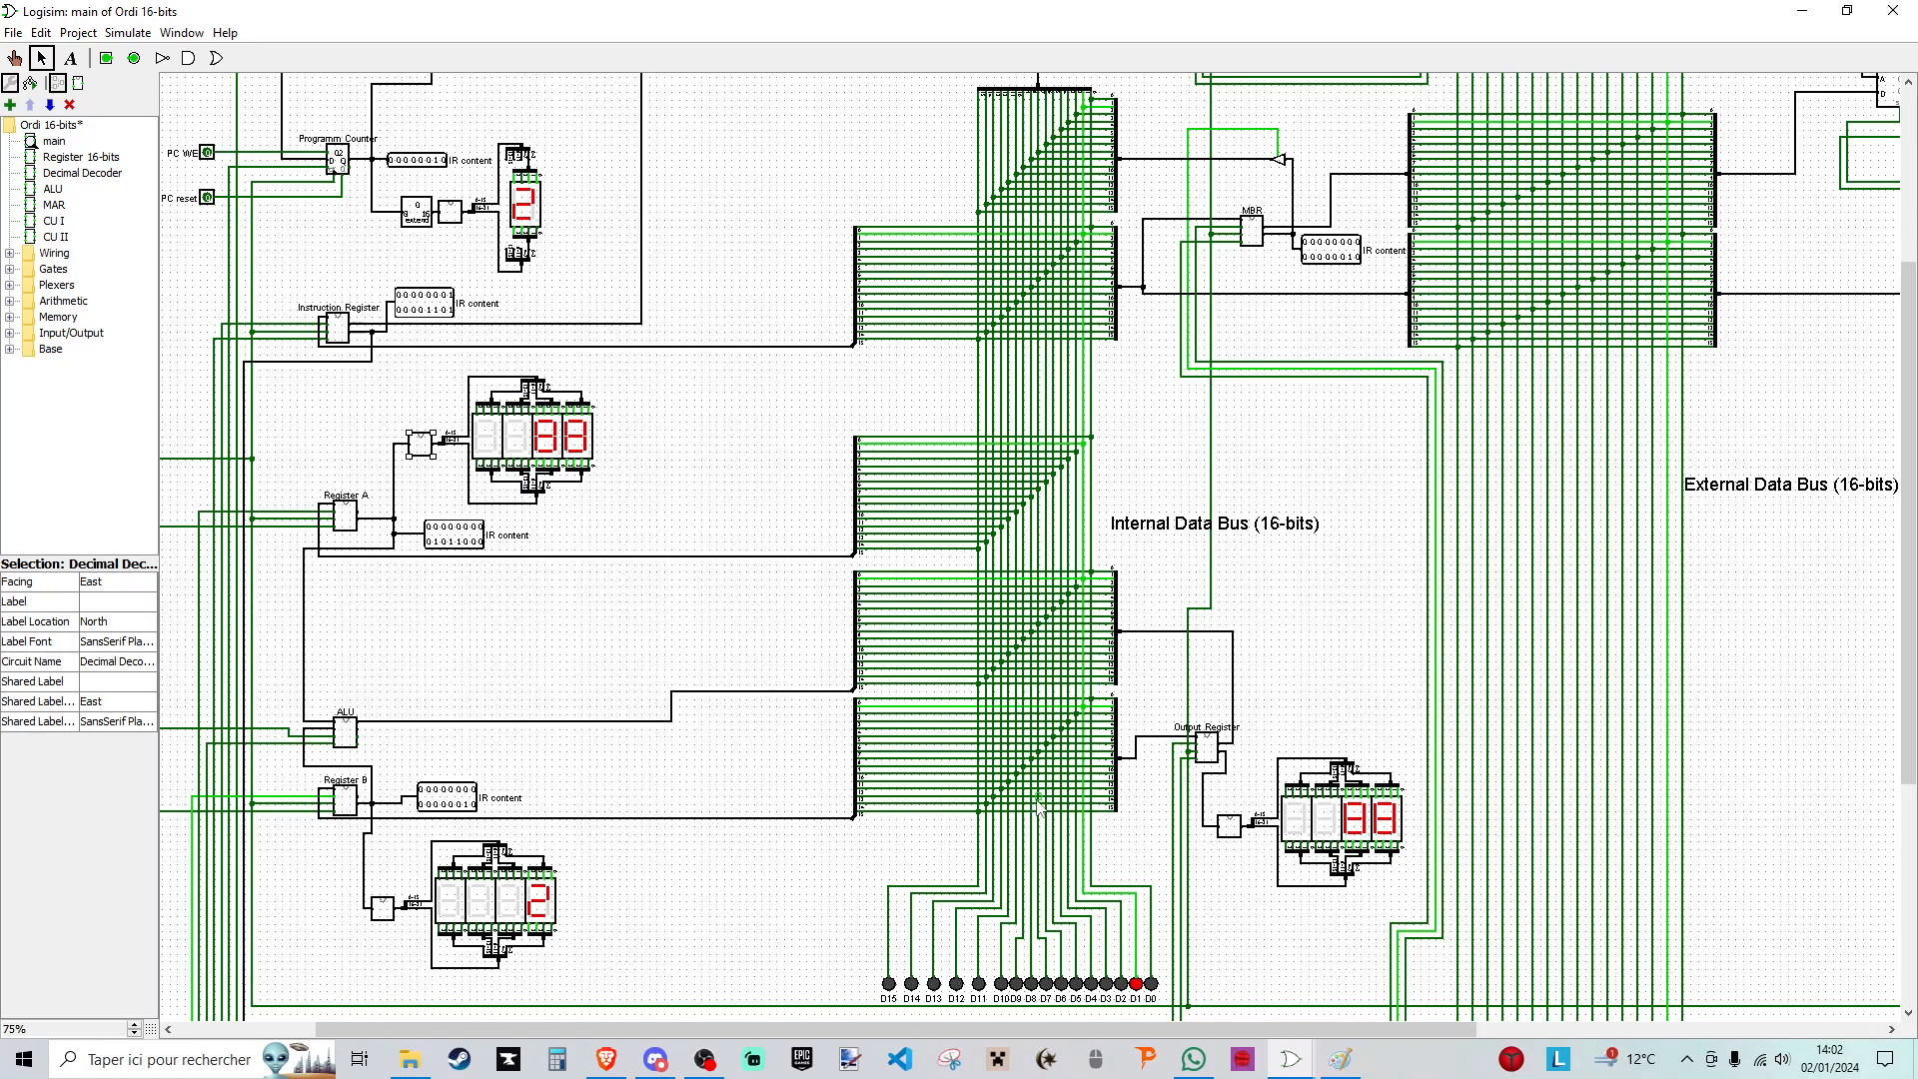
- Look inside the Decimal Decoder subcircuit next to Register A and return to the main circuit
click(437, 499)
right_click(418, 453)
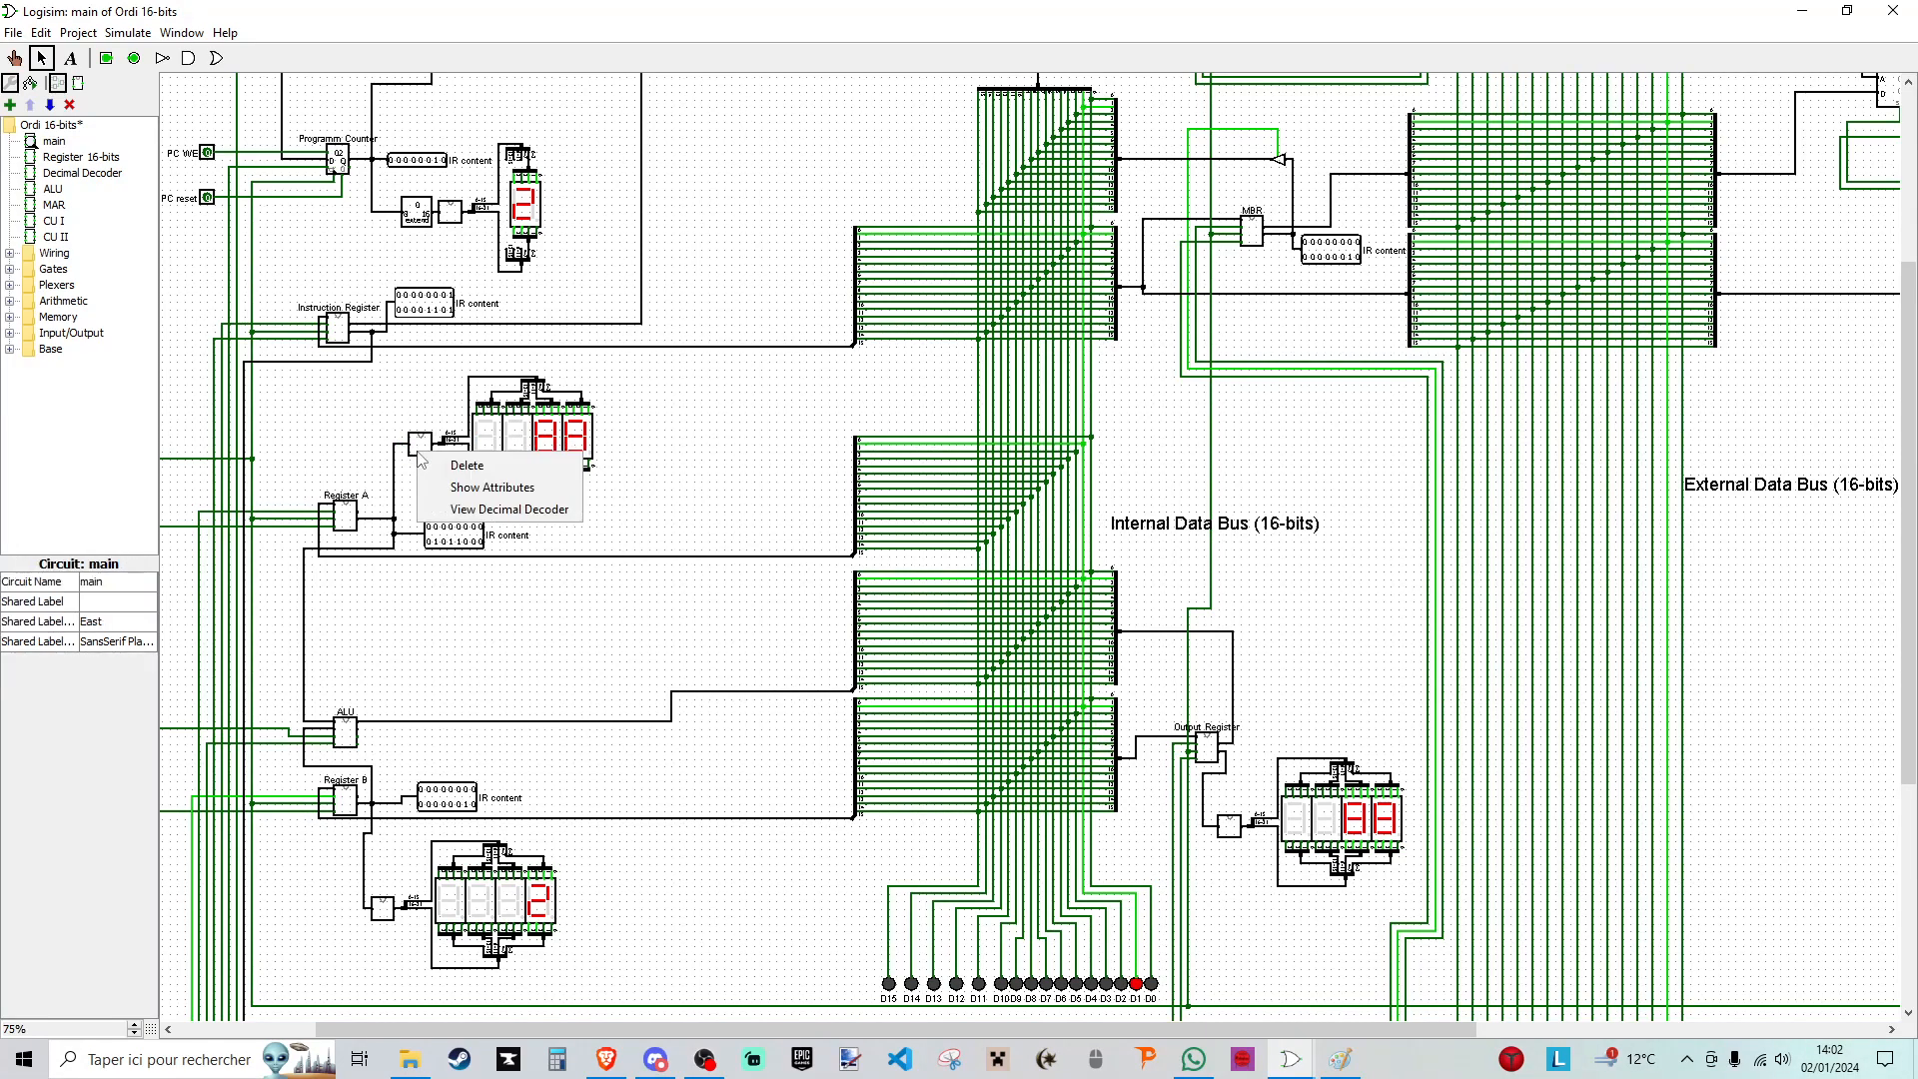
click(487, 511)
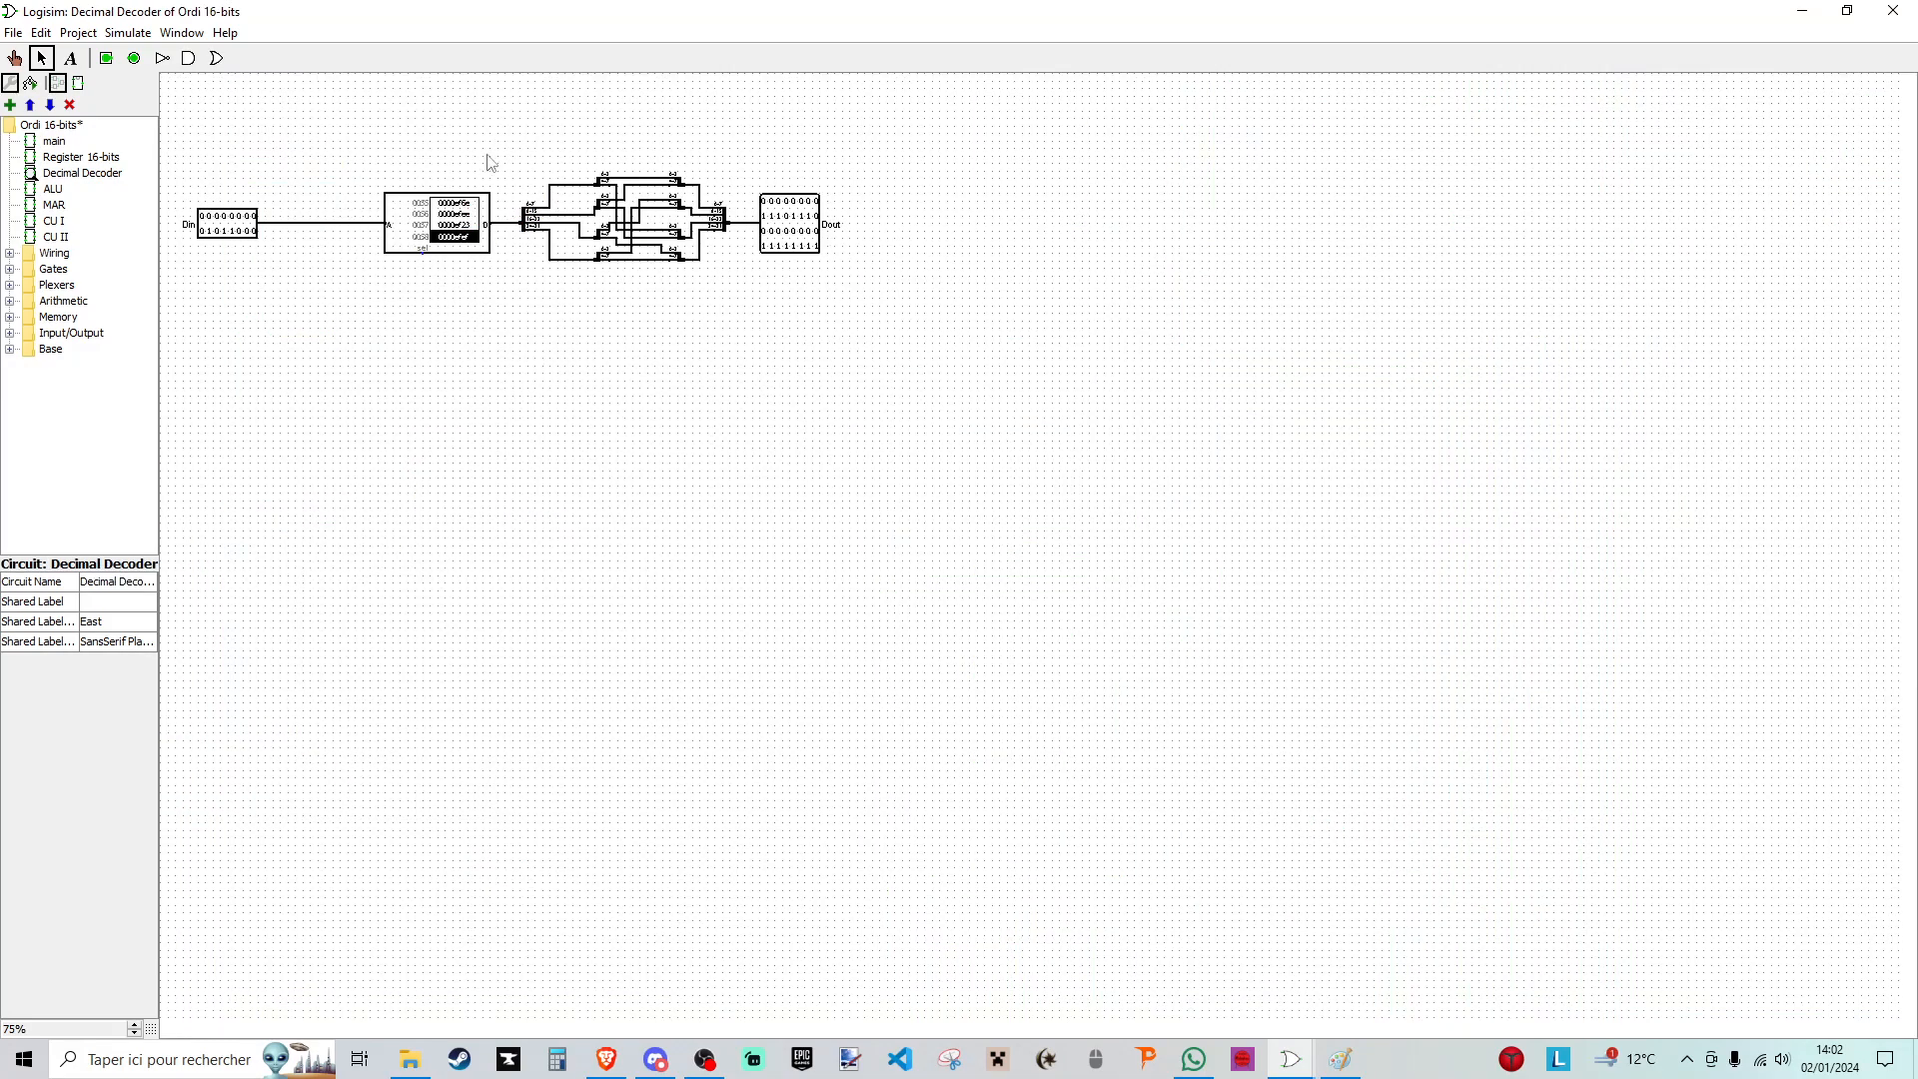
double_click(60, 145)
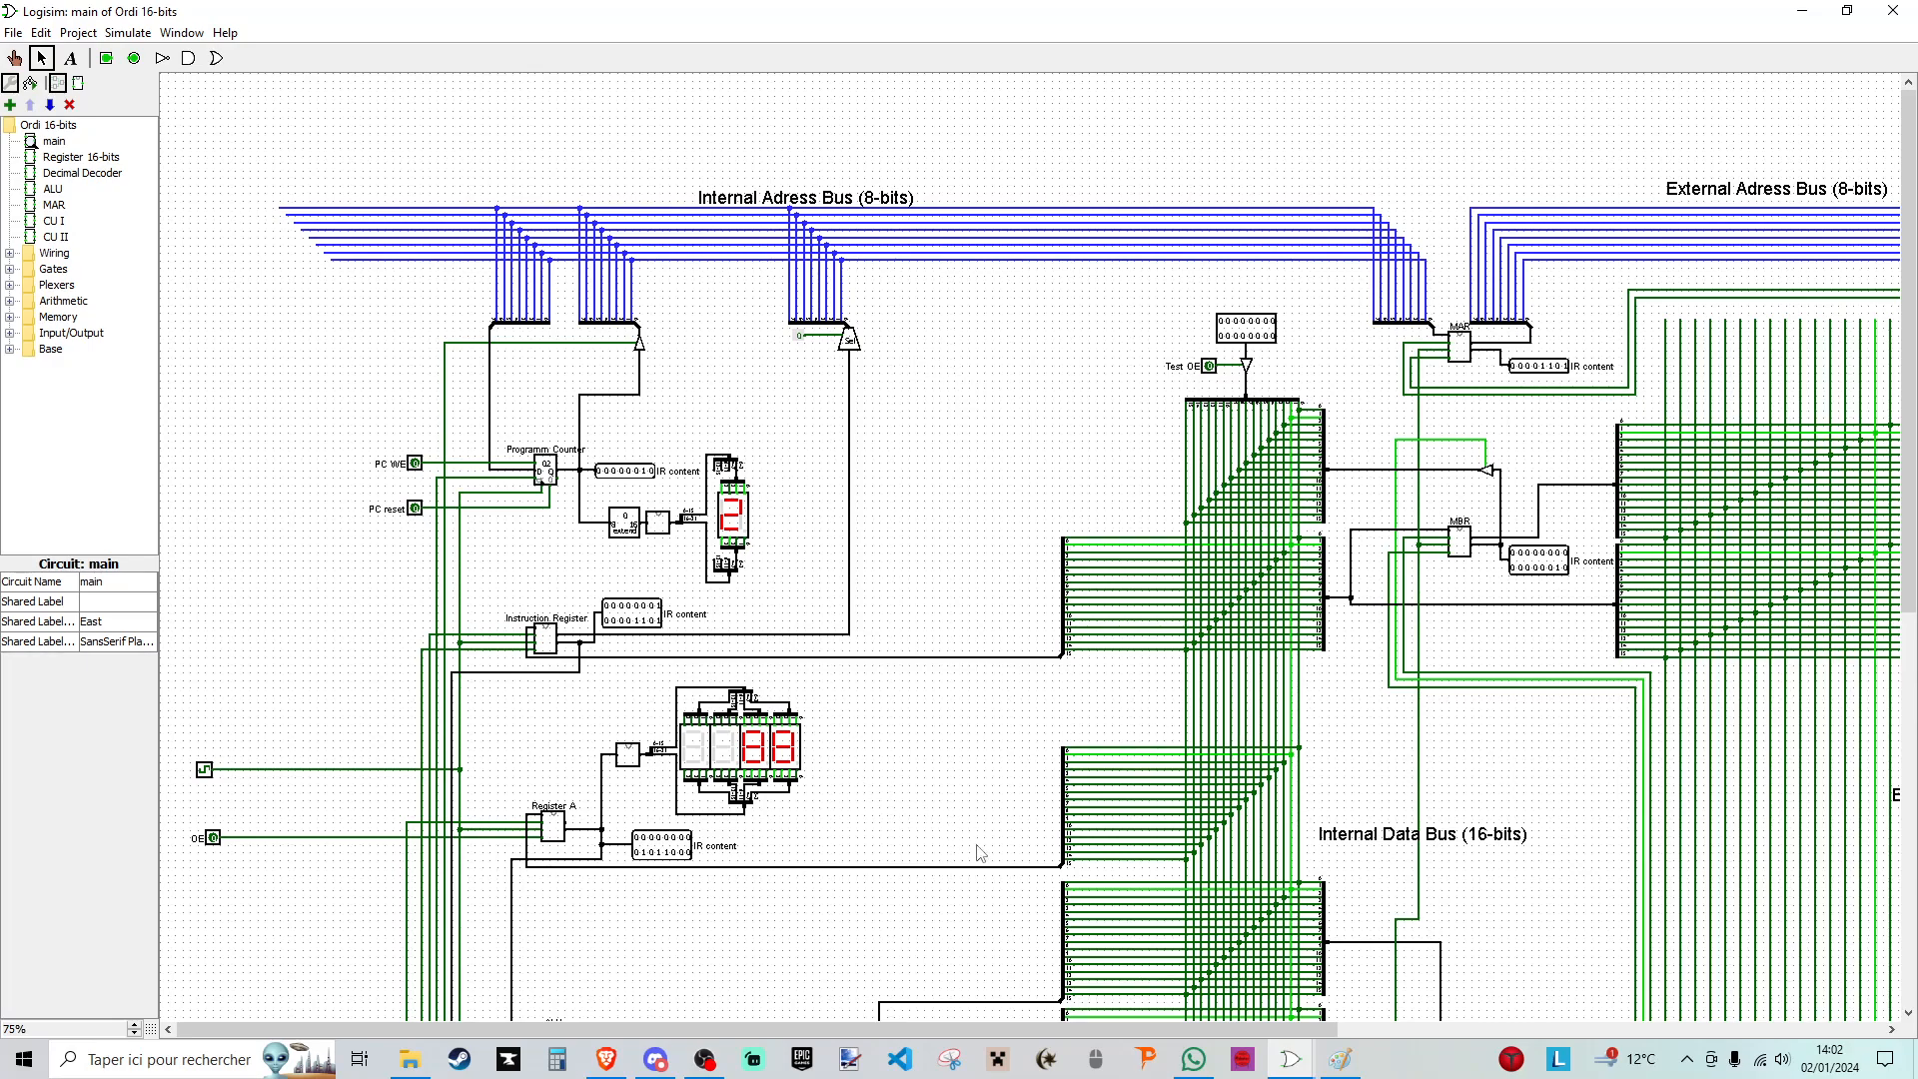
- Locate the control unit blocks in the main circuit and open the CU I subcircuit
scroll(1024, 804, down, 3)
mouse_move(955, 1027)
mouse_down()
mouse_move(1489, 1044)
mouse_move(966, 1034)
mouse_up()
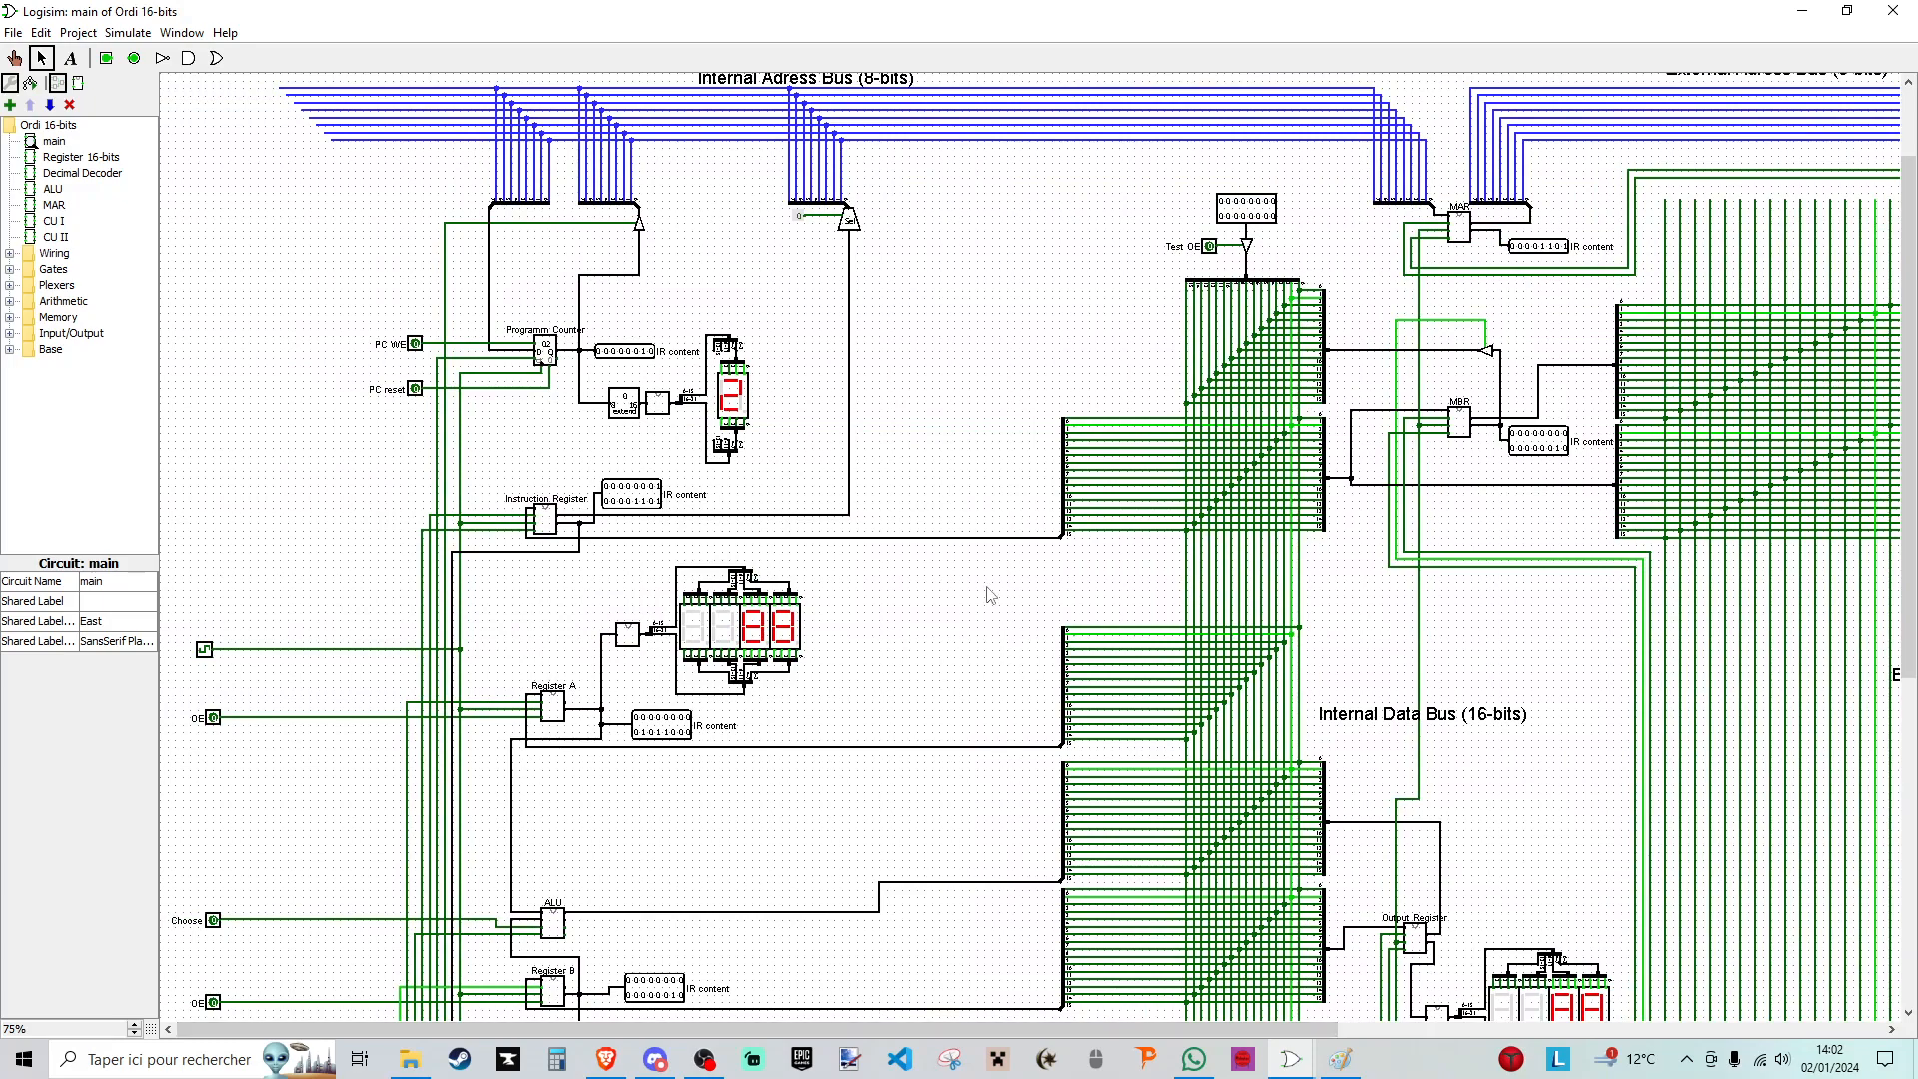
scroll(870, 414, up, 3)
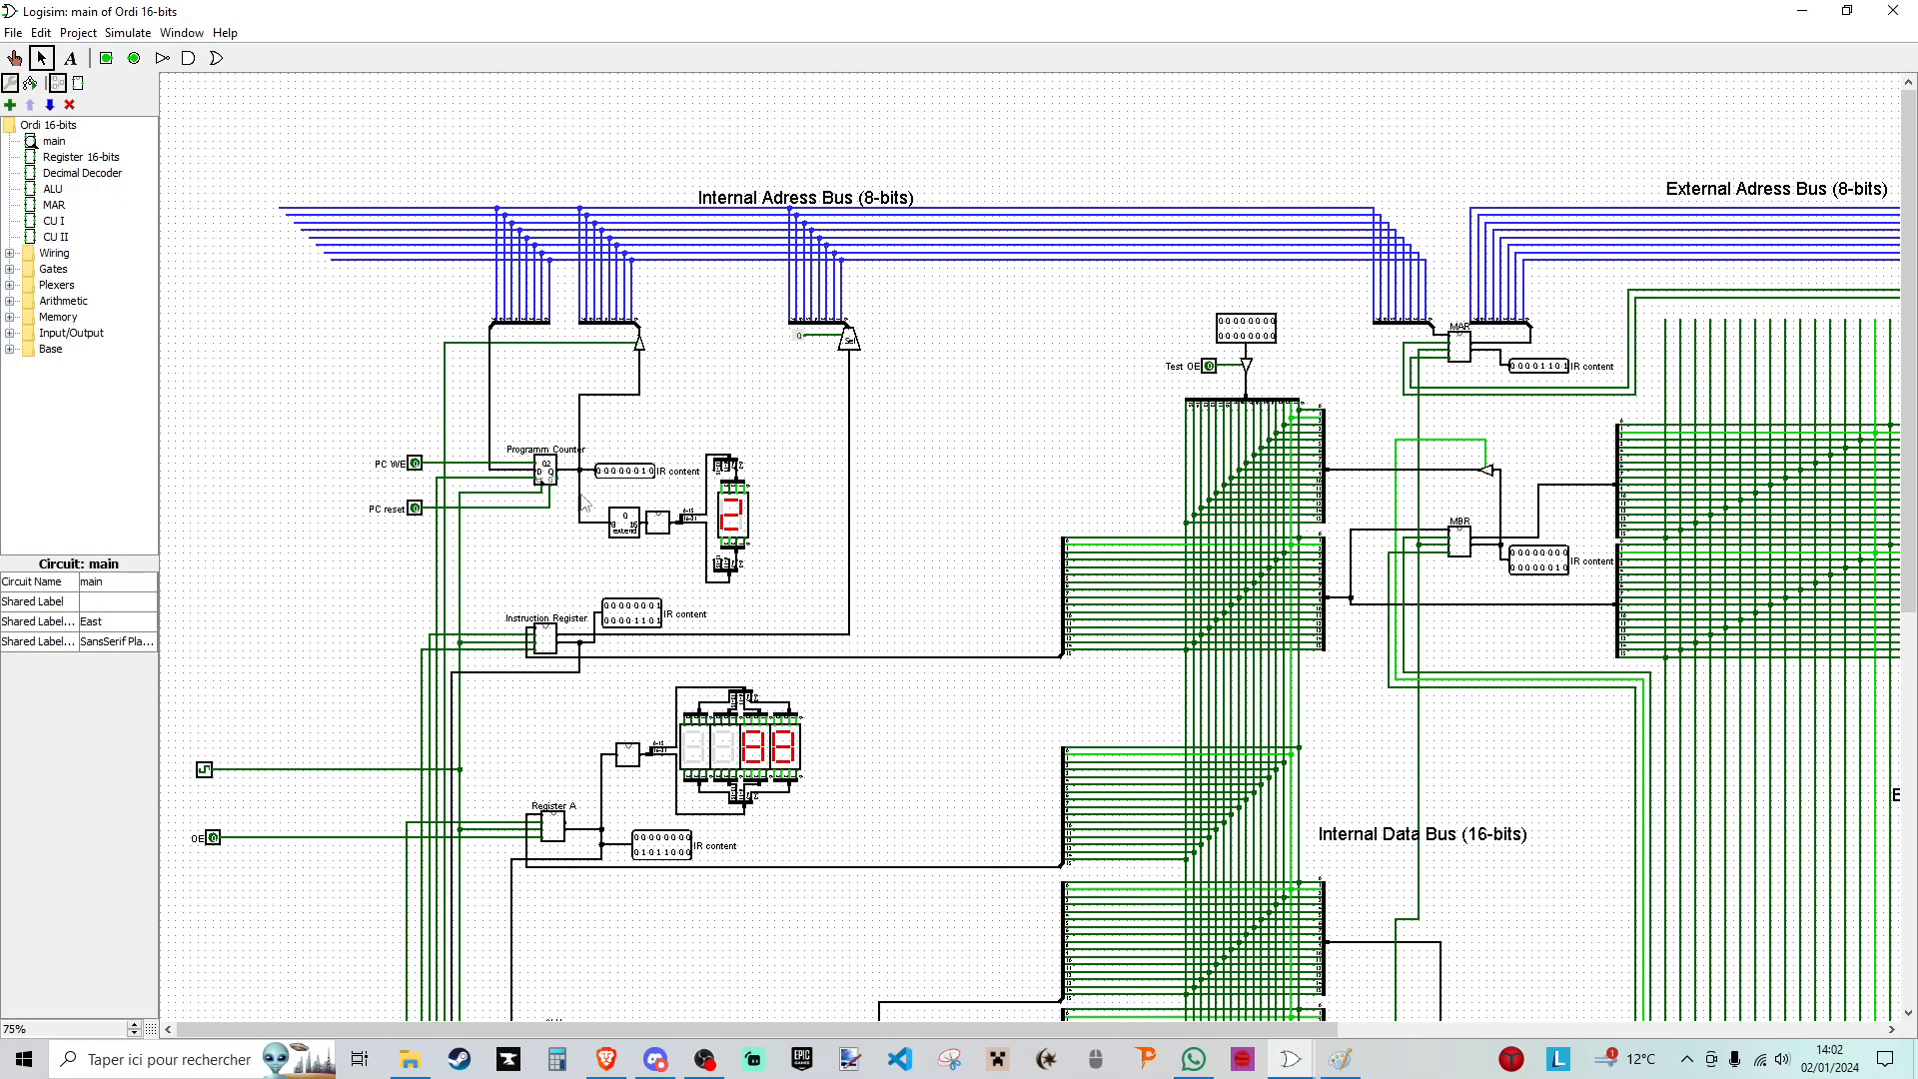
scroll(1224, 780, down, 5)
drag(1138, 1029, 1684, 1029)
scroll(1533, 556, down, 3)
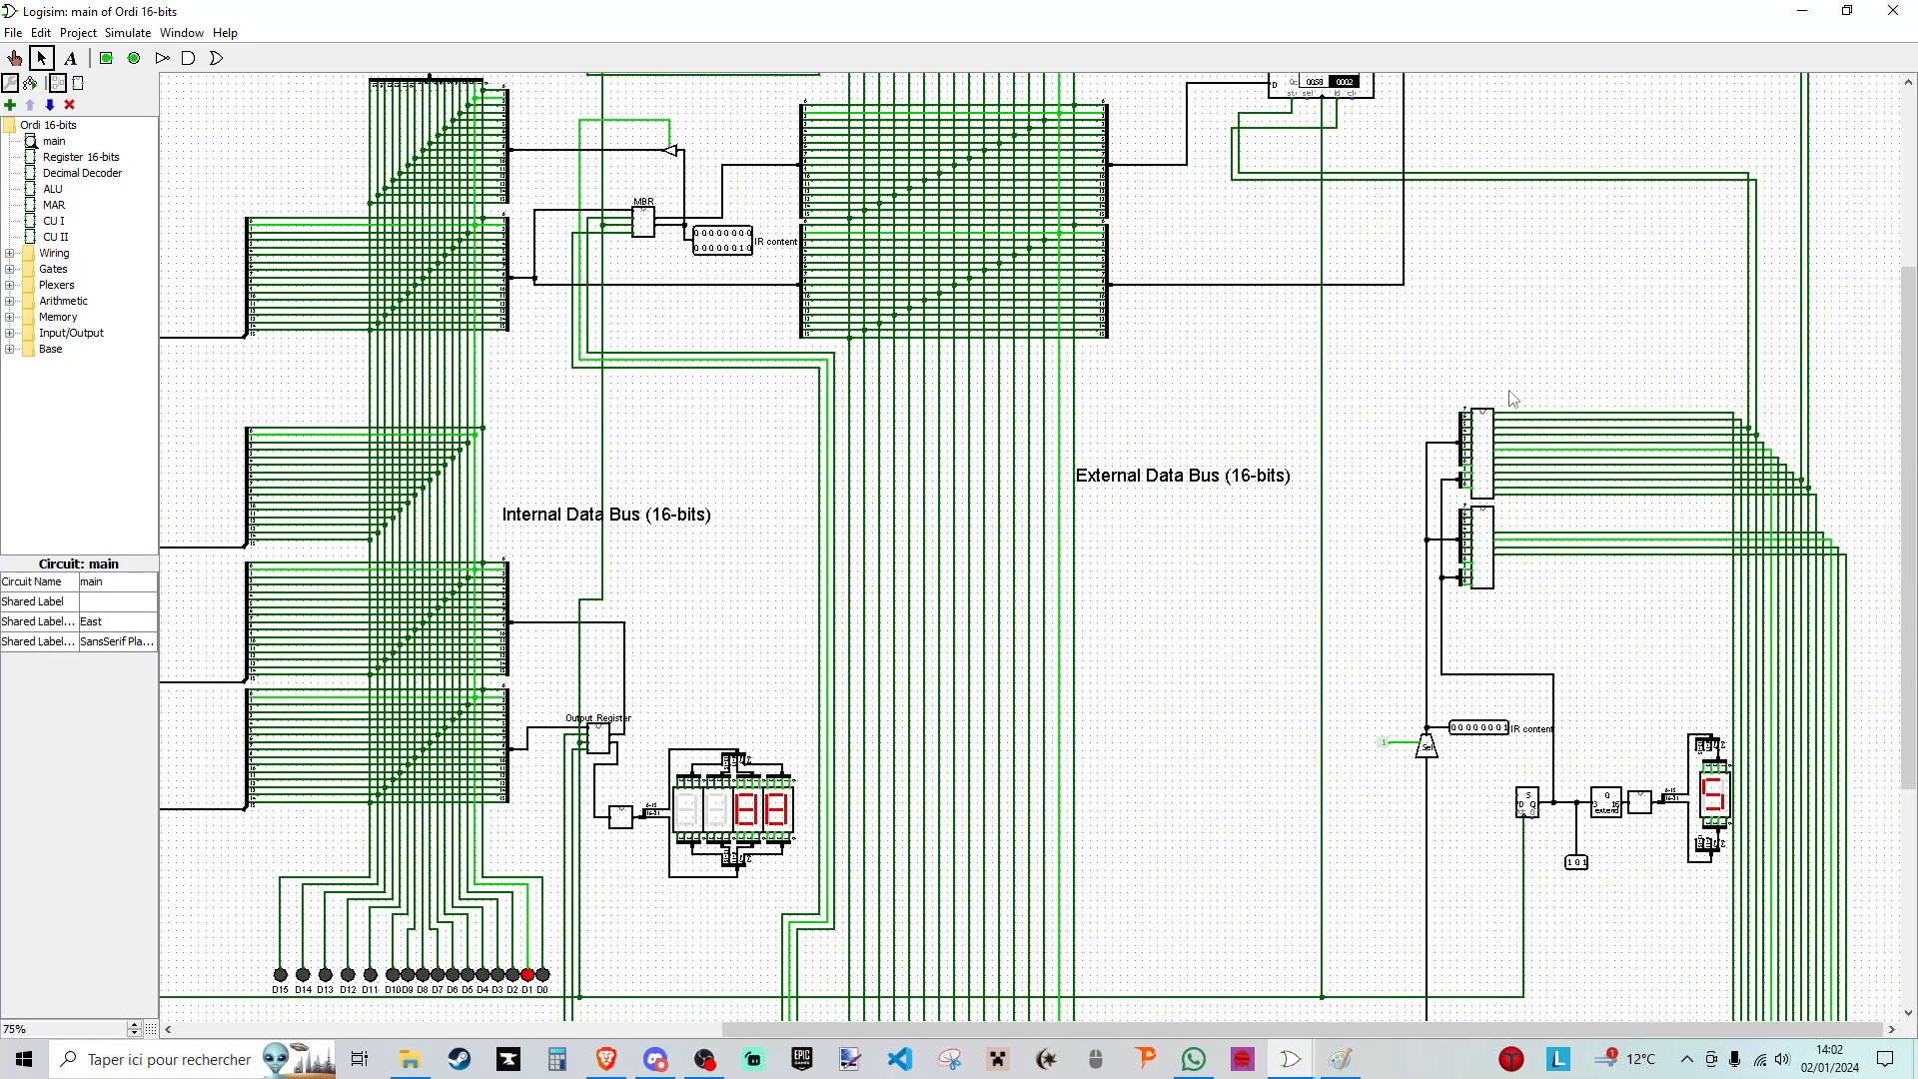
drag(1558, 345, 1420, 629)
click(1517, 334)
right_click(1484, 452)
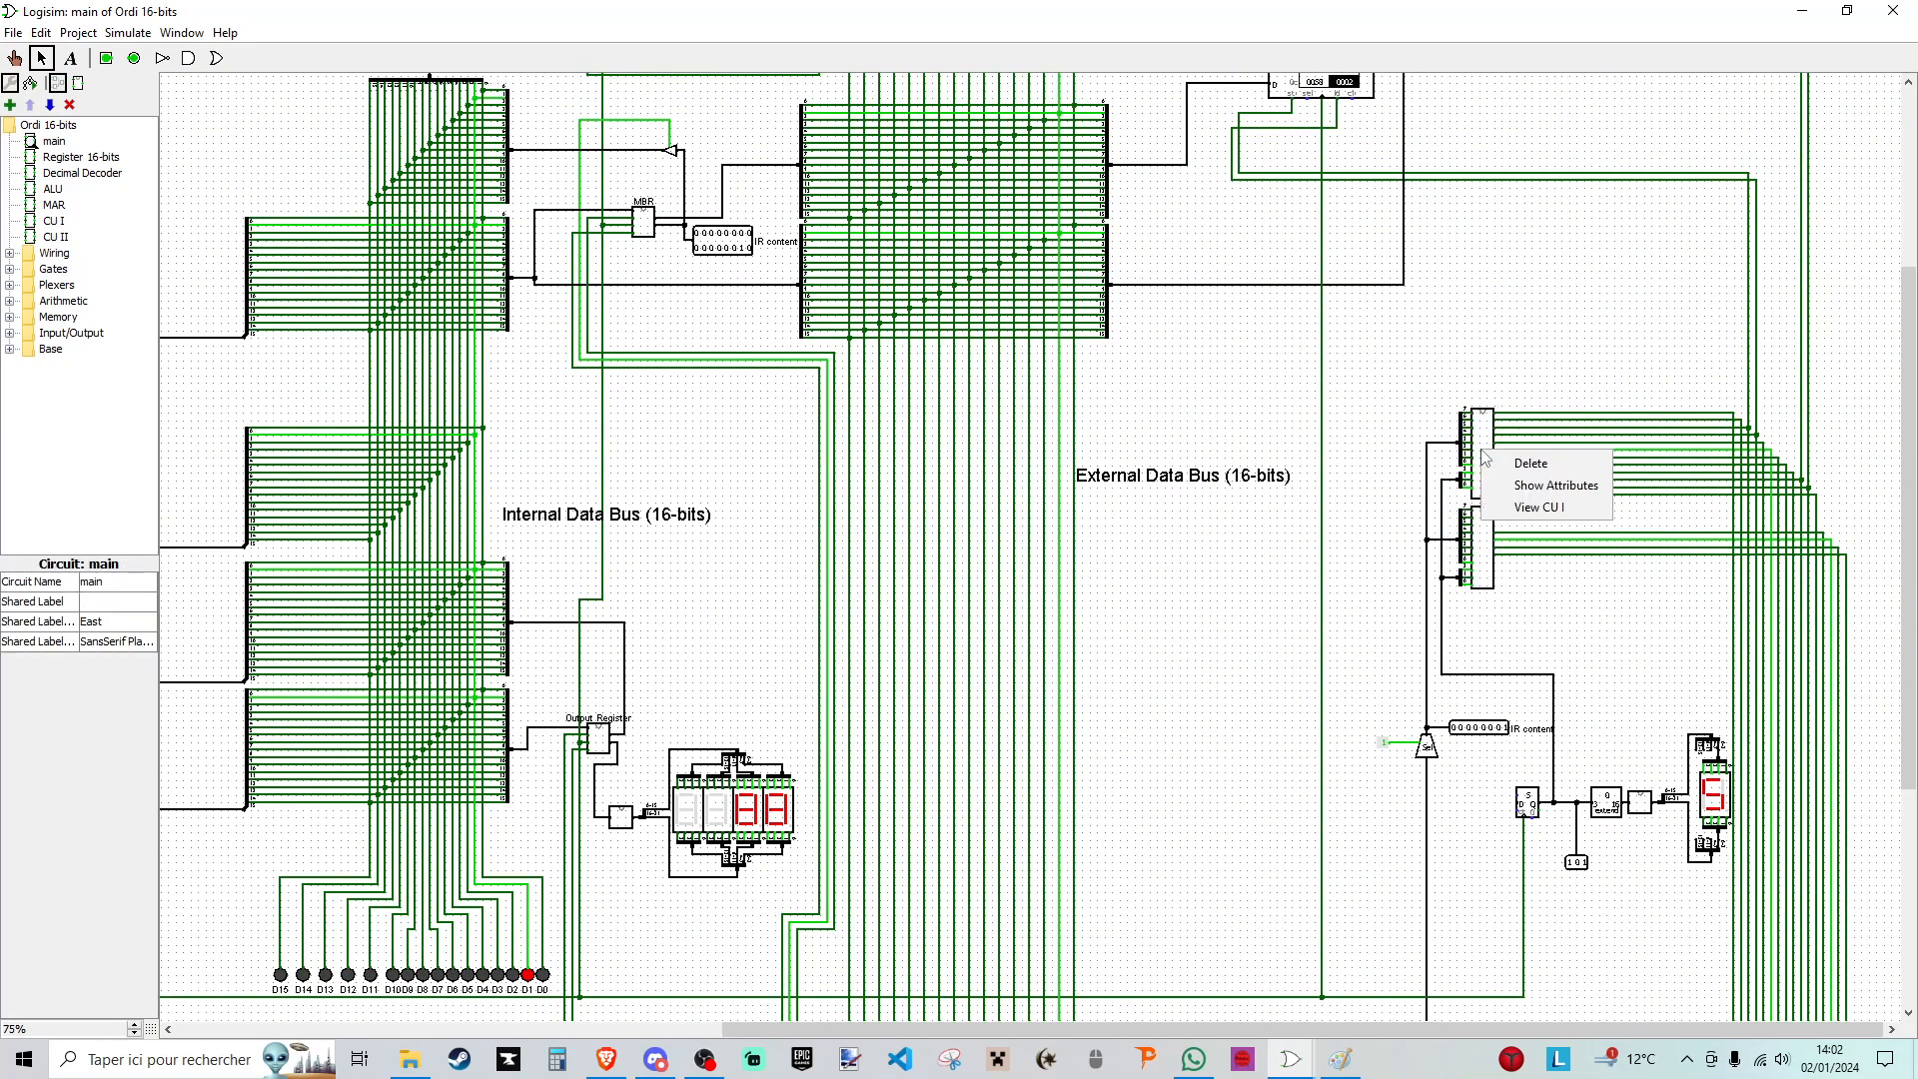
click(1538, 507)
- Examine the gate logic of CU I from the opcode inputs to the control outputs, and return to the main circuit
scroll(569, 415, down, 10)
scroll(590, 409, up, 12)
scroll(583, 419, down, 3)
scroll(574, 437, down, 9)
scroll(579, 414, up, 13)
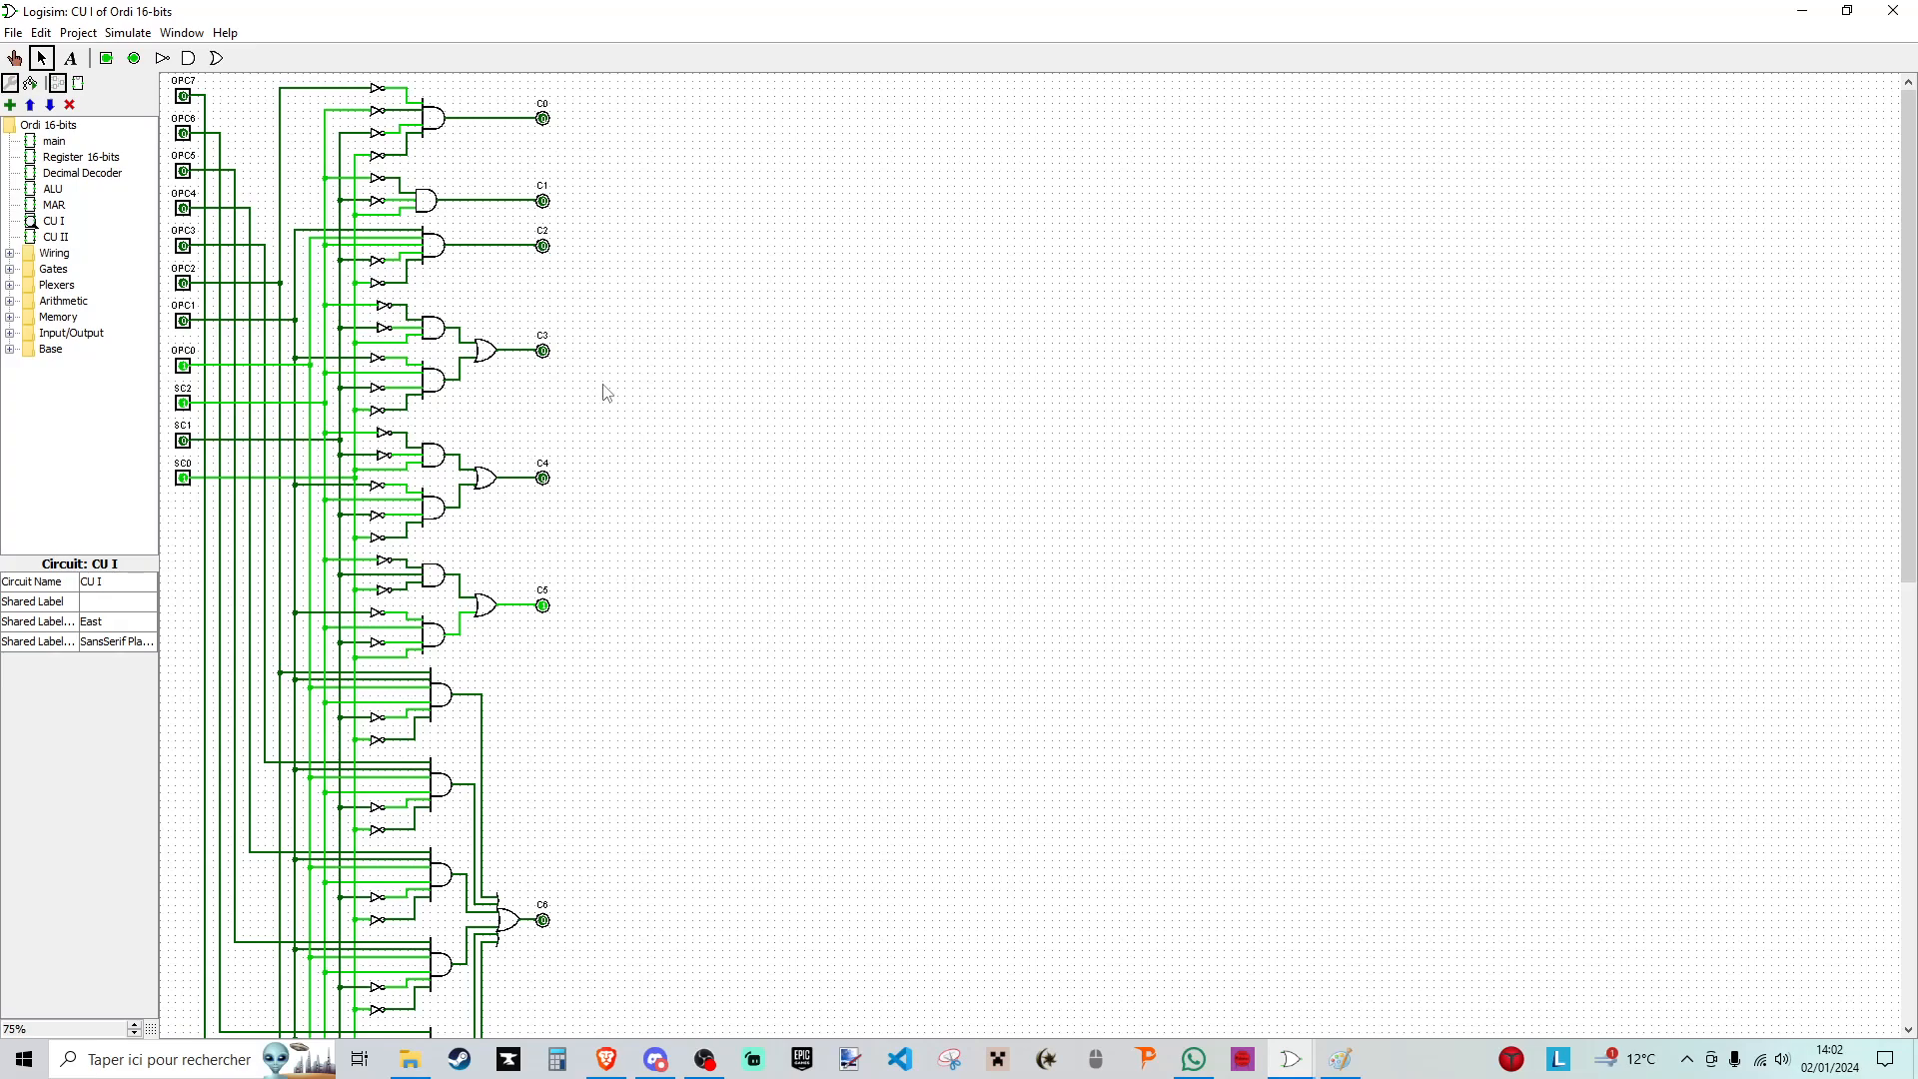
double_click(54, 141)
drag(1330, 1030, 1854, 1030)
scroll(1628, 642, down, 3)
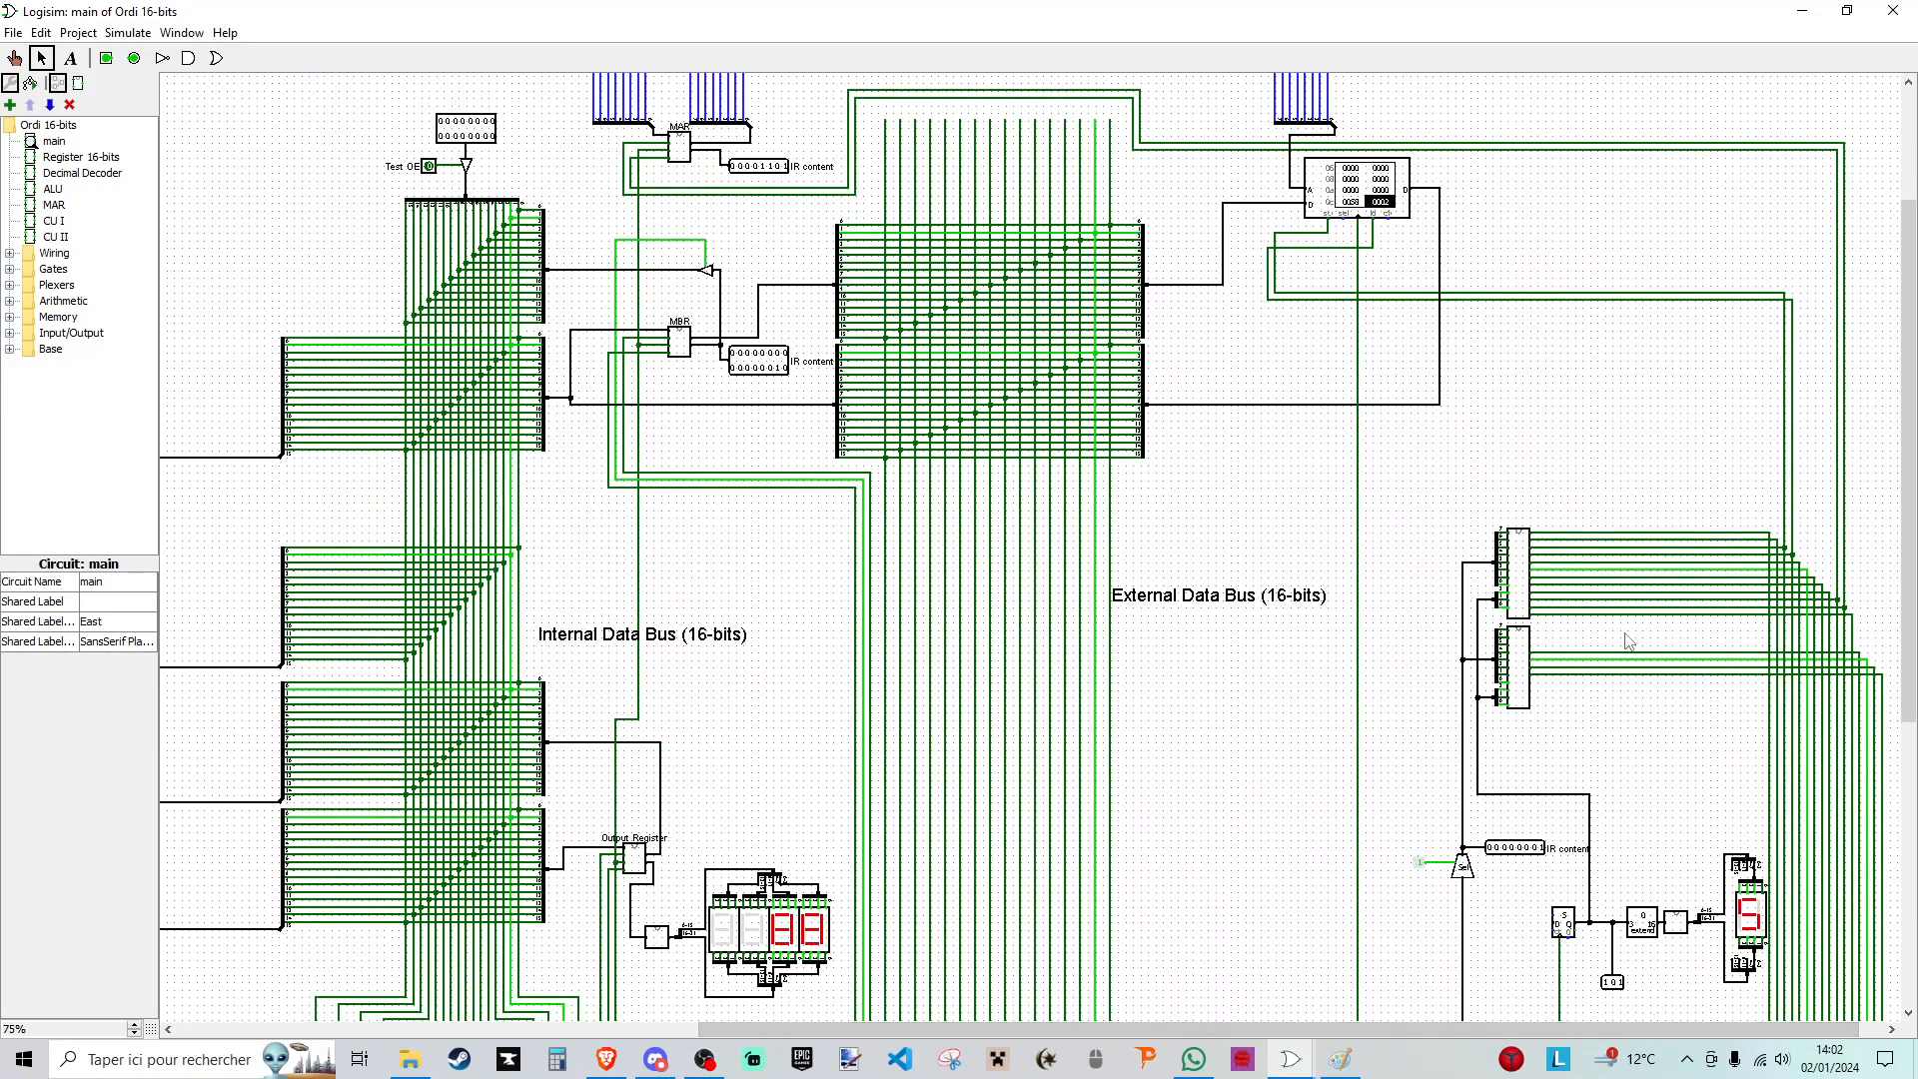